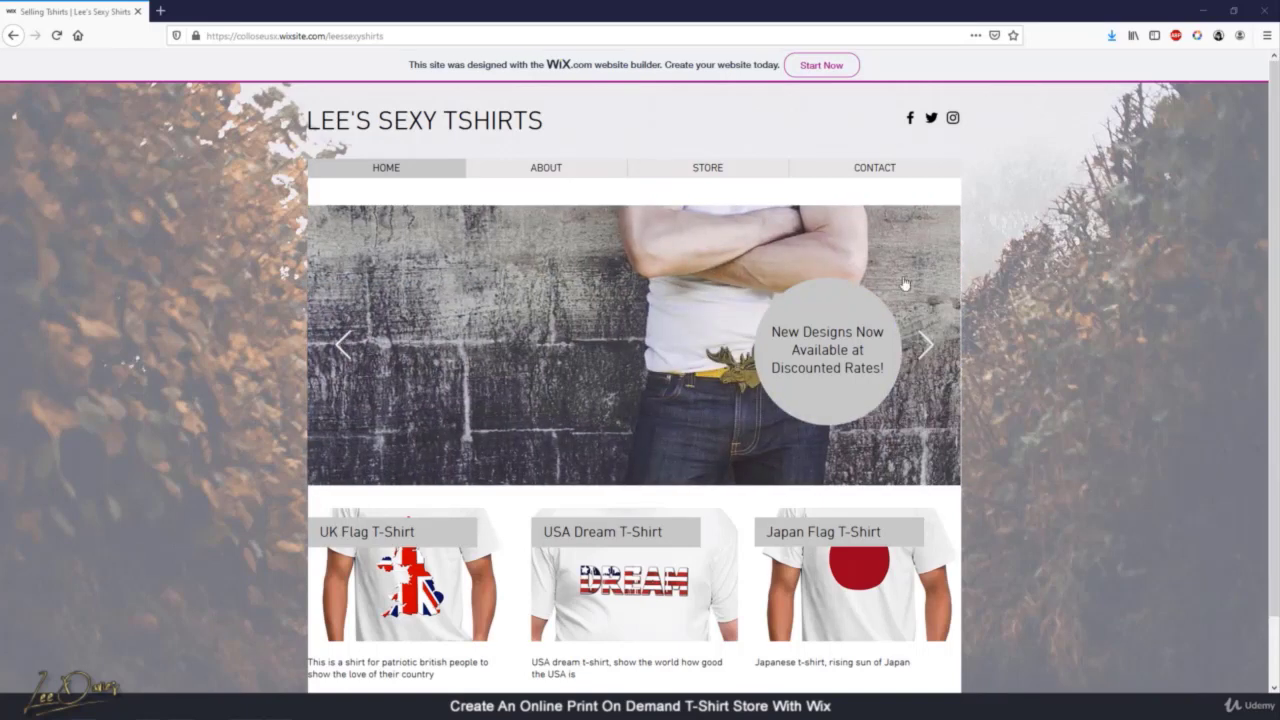
Review the example T-shirt site's About, Store, Contact and Home pages and the UK Flag T-Shirt product page
click(550, 172)
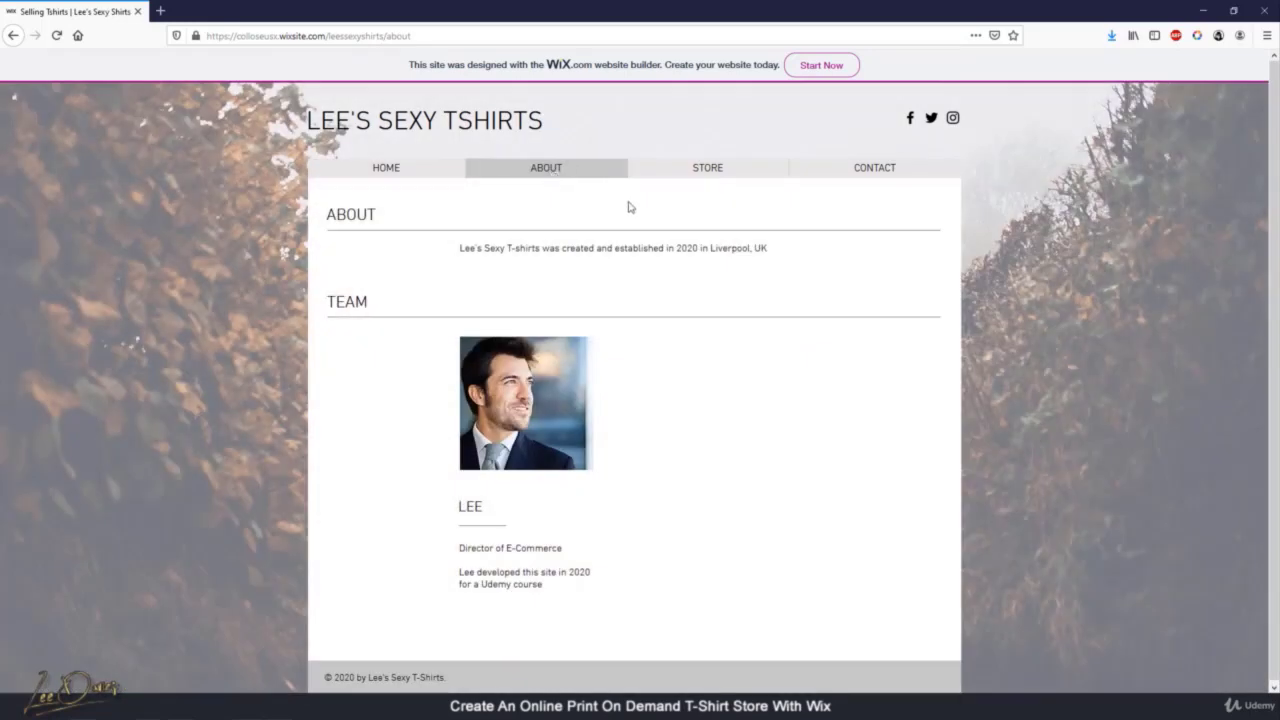
click(675, 176)
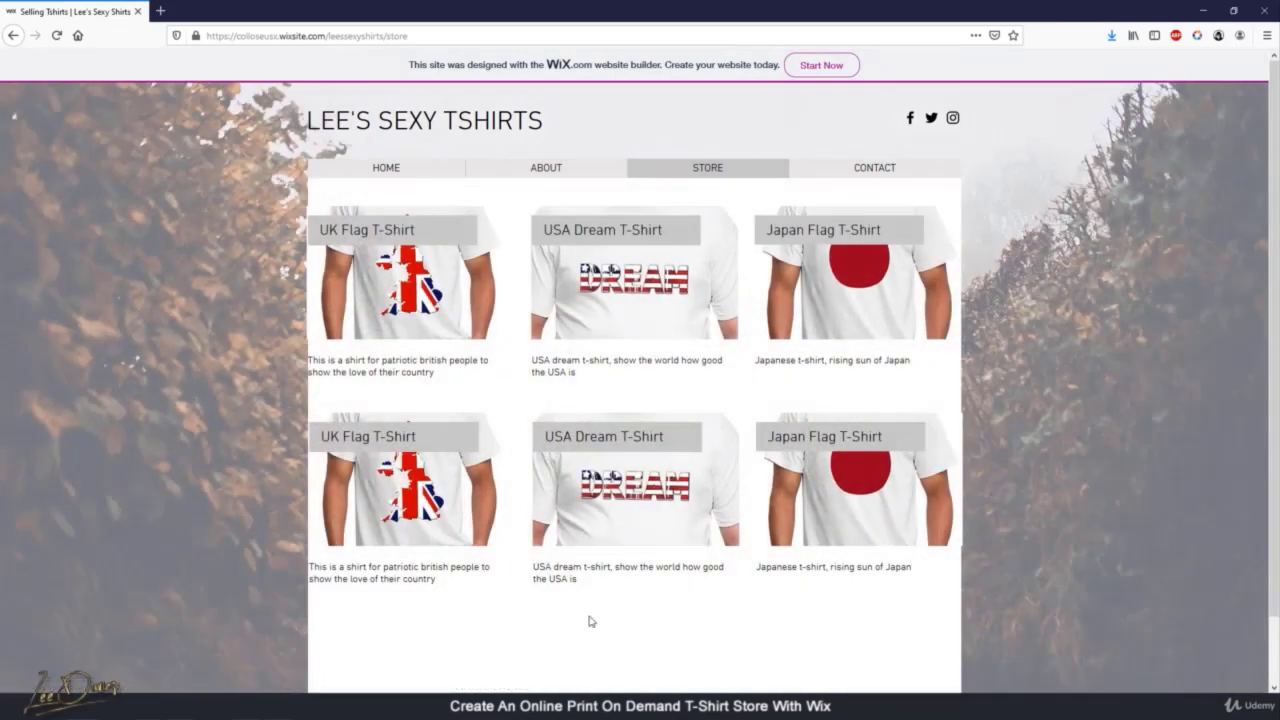
click(907, 178)
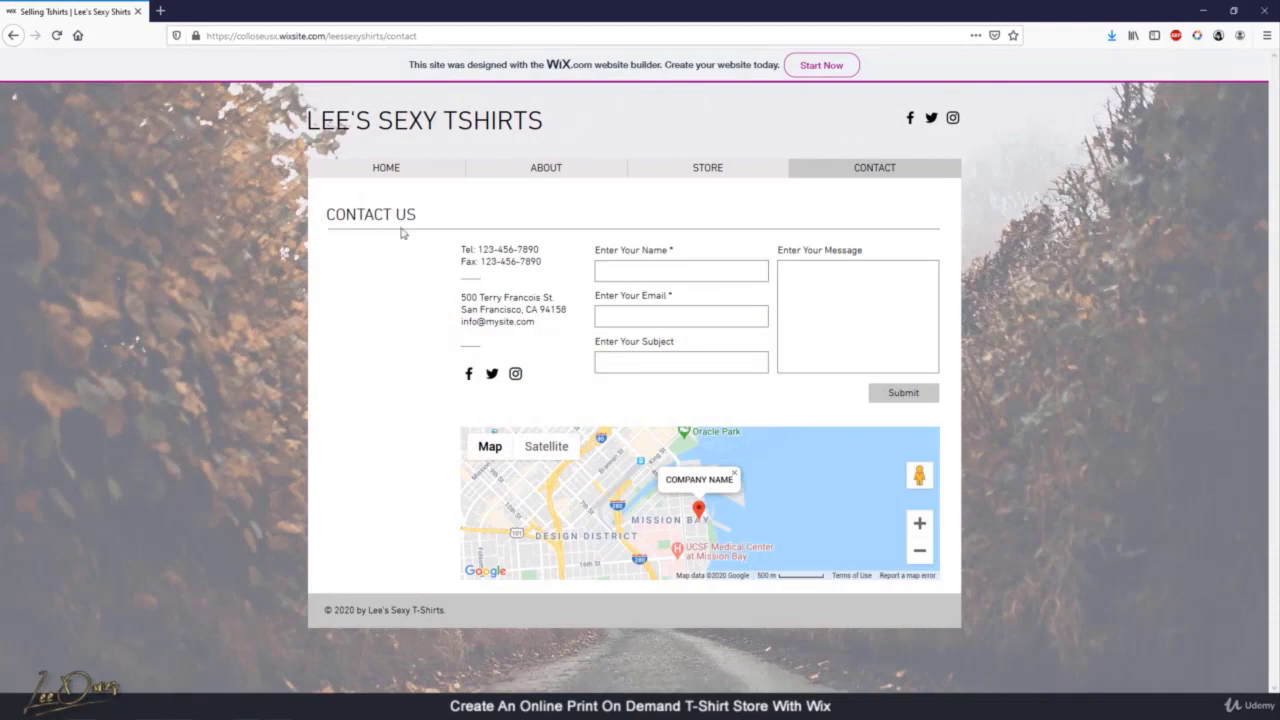
click(373, 172)
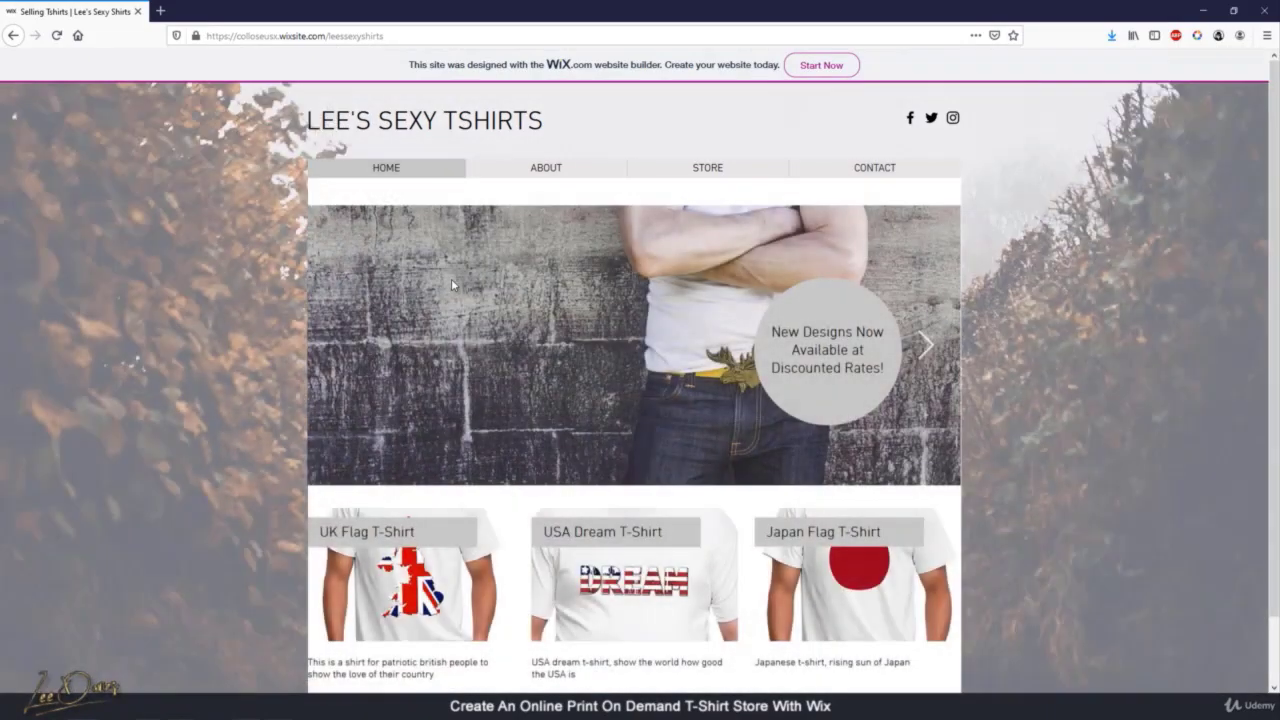
click(396, 575)
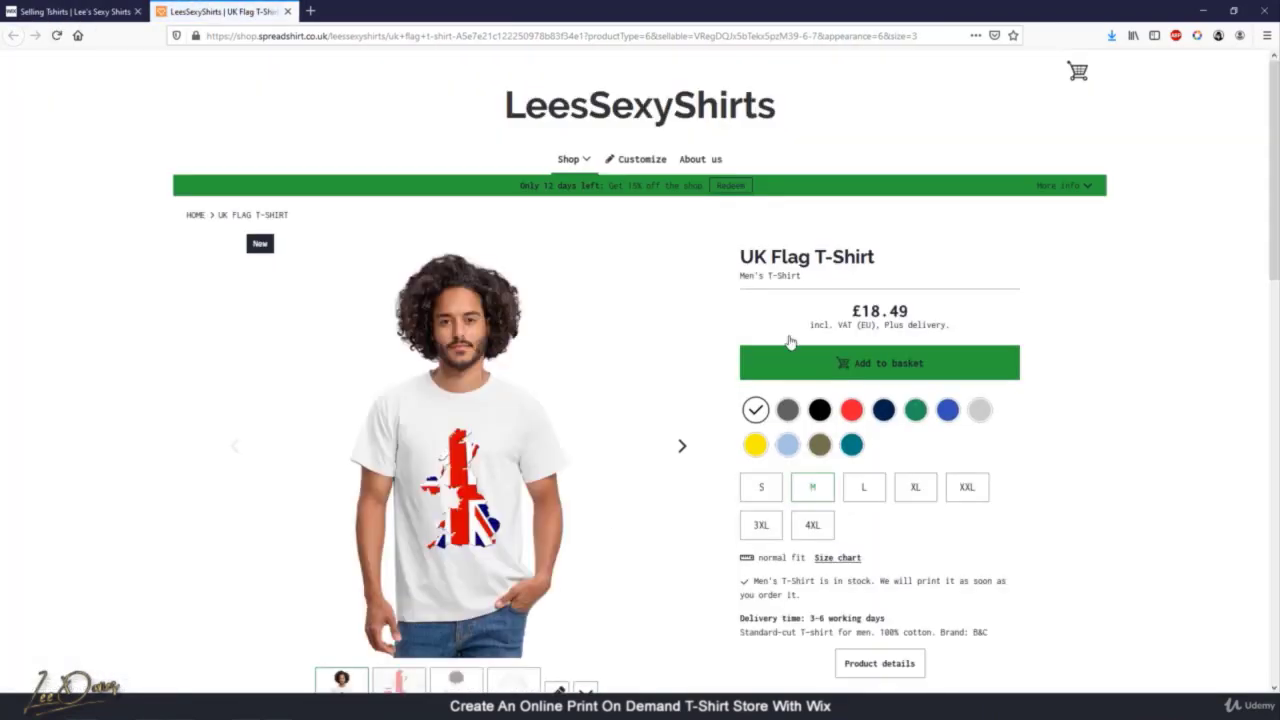
click(68, 11)
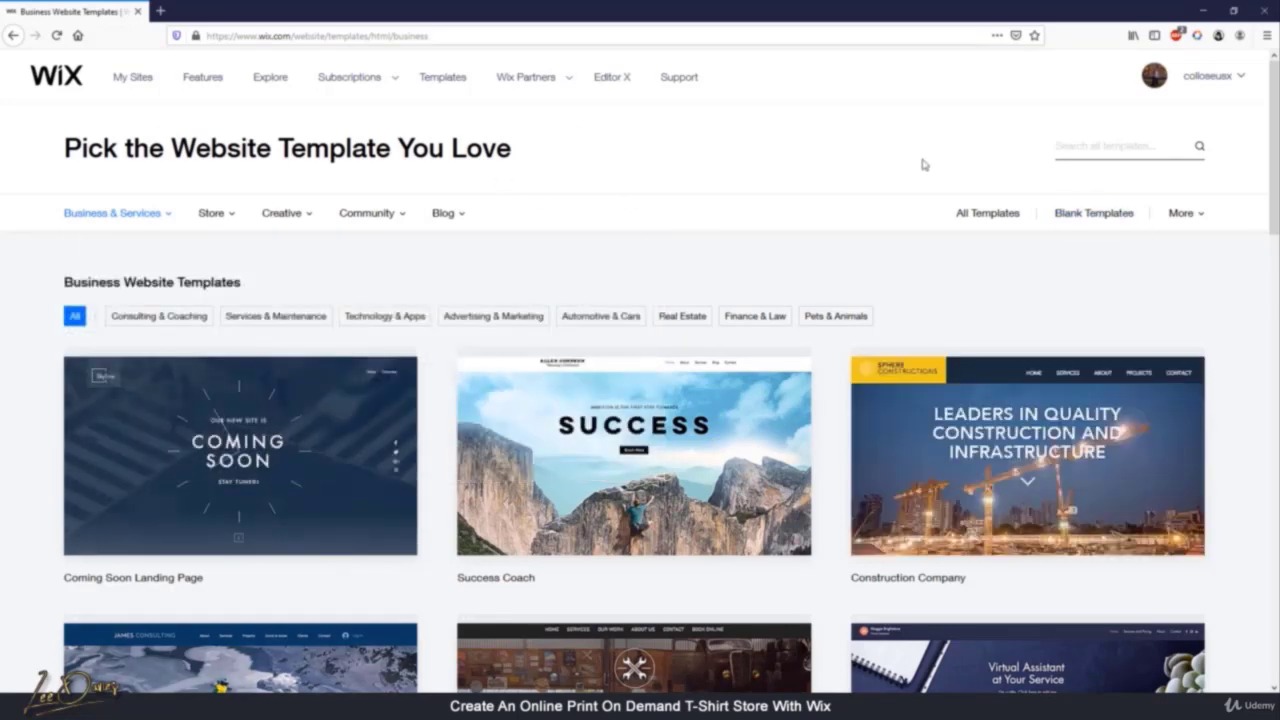
Choose the Classic Layout from the blank website templates and open it for editing
click(1100, 214)
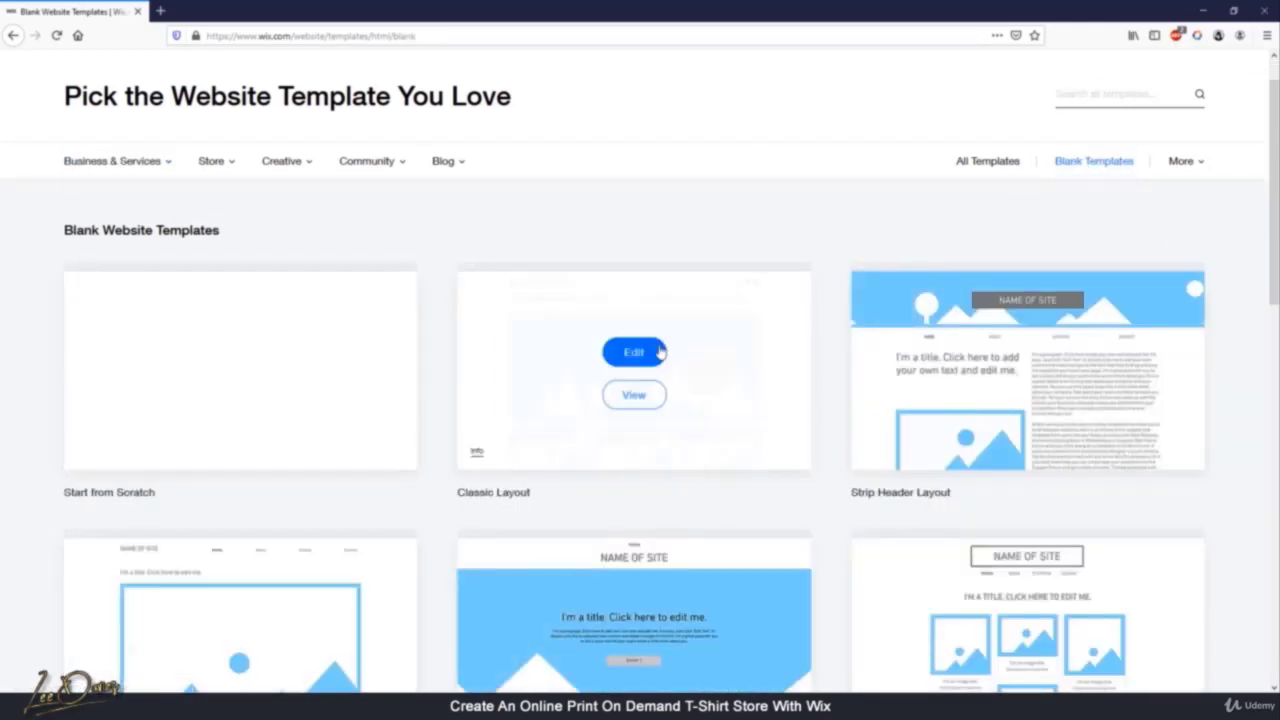
mouse_move(710, 390)
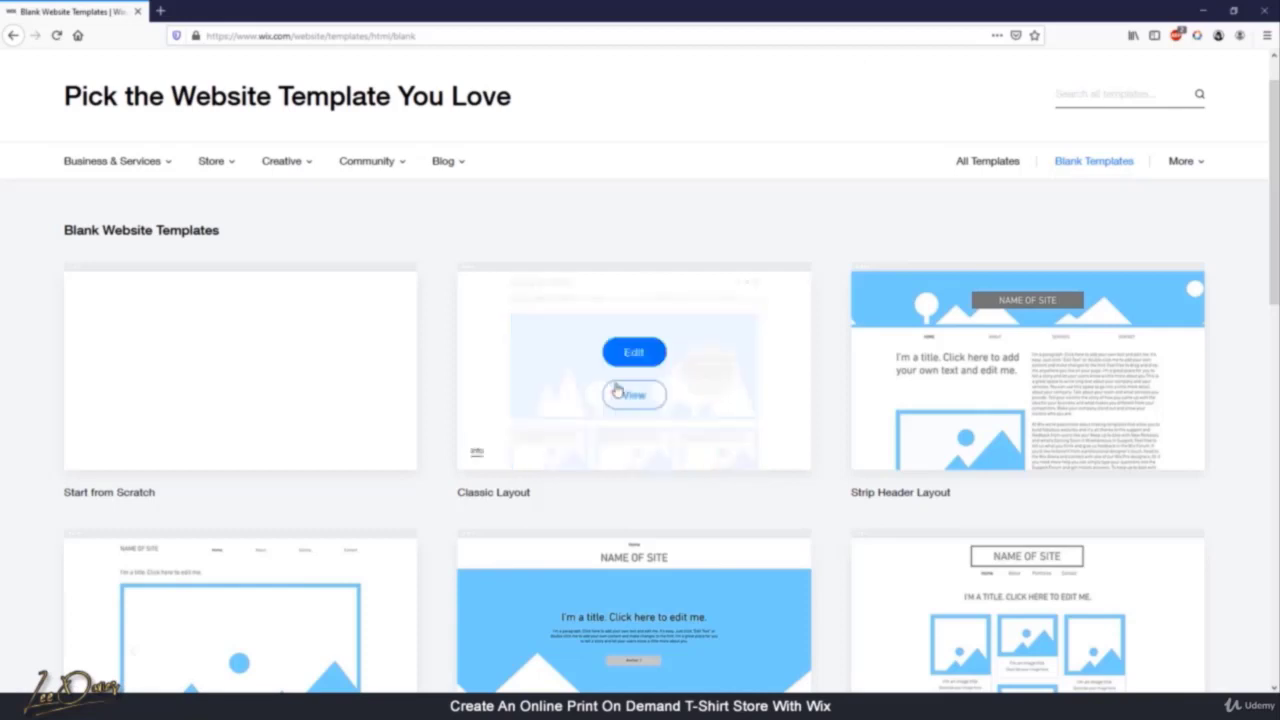
click(634, 354)
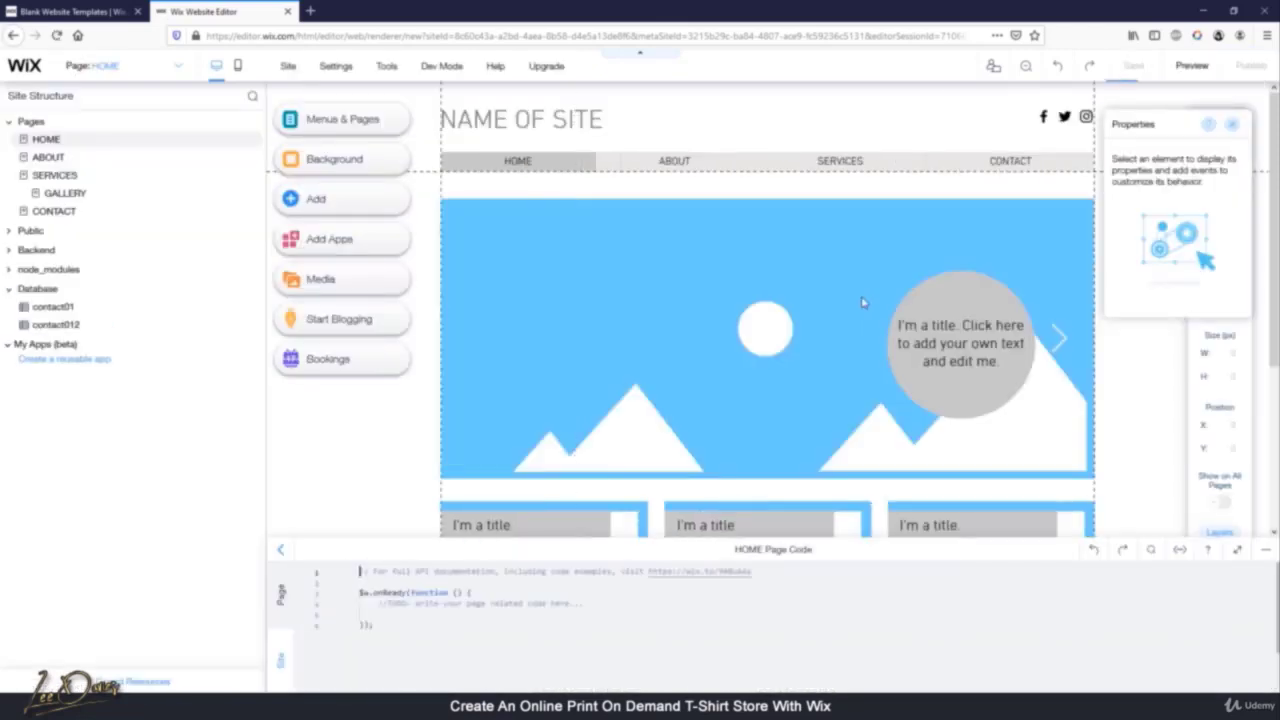
Dismiss the element properties window and narrow the site structure area to widen the page workspace
click(1237, 126)
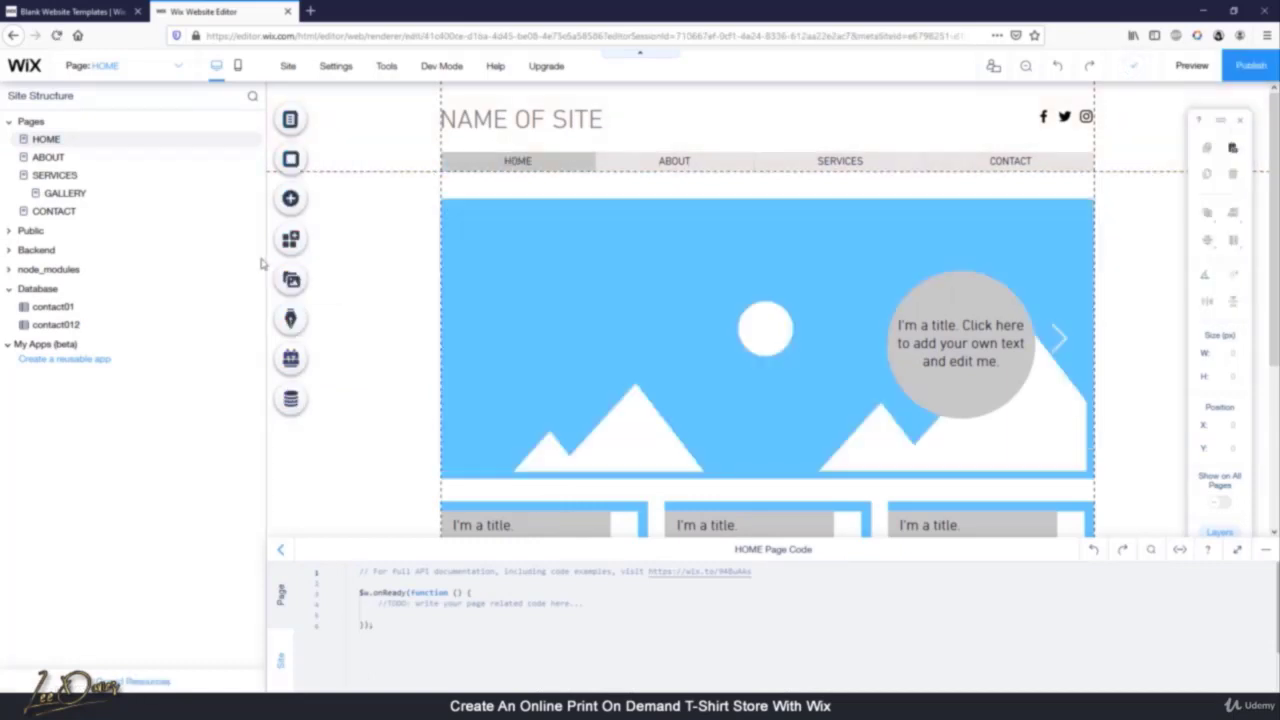
drag(262, 256, 137, 280)
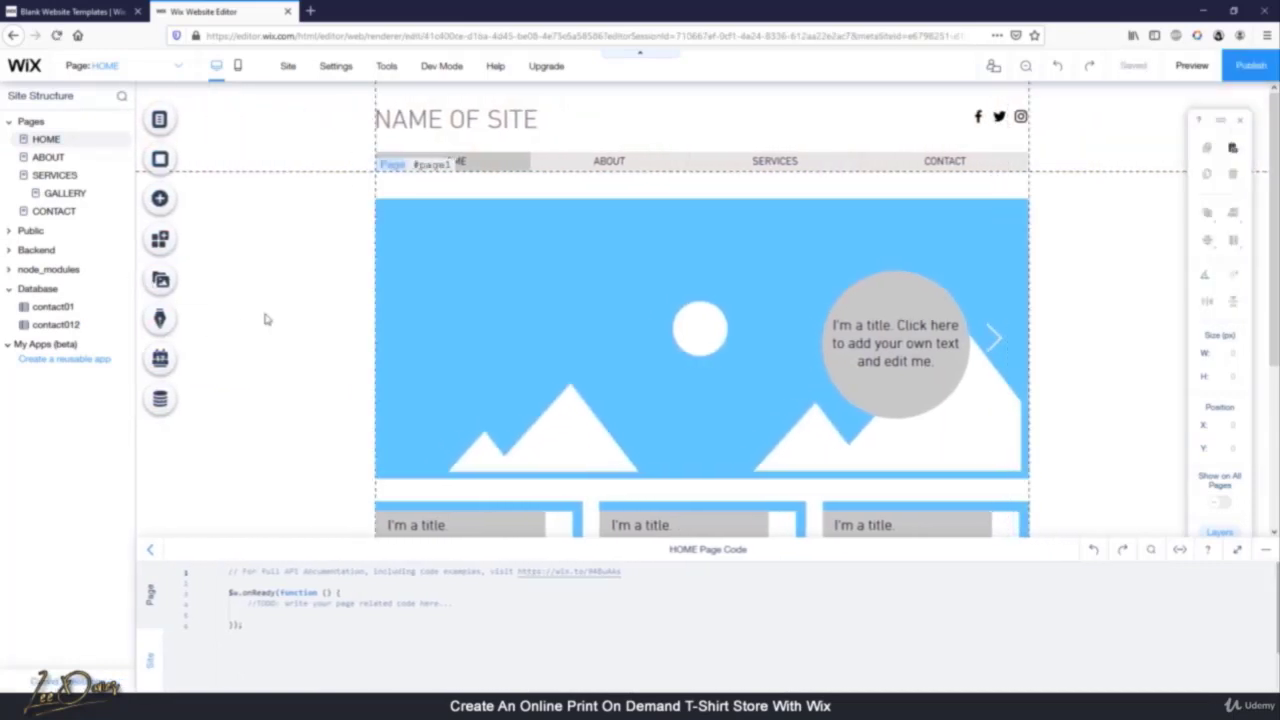
Replace the site name in the page header with LEE'S SEXY TSHIRTS
click(434, 119)
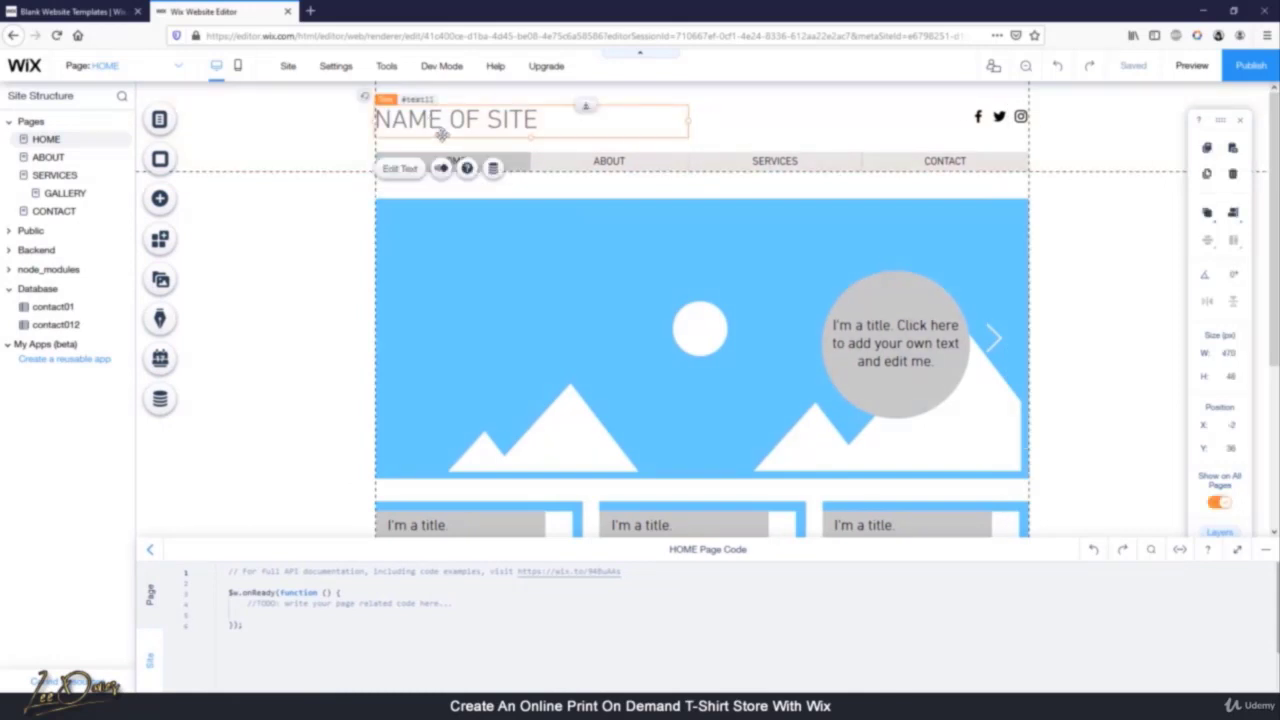
click(400, 168)
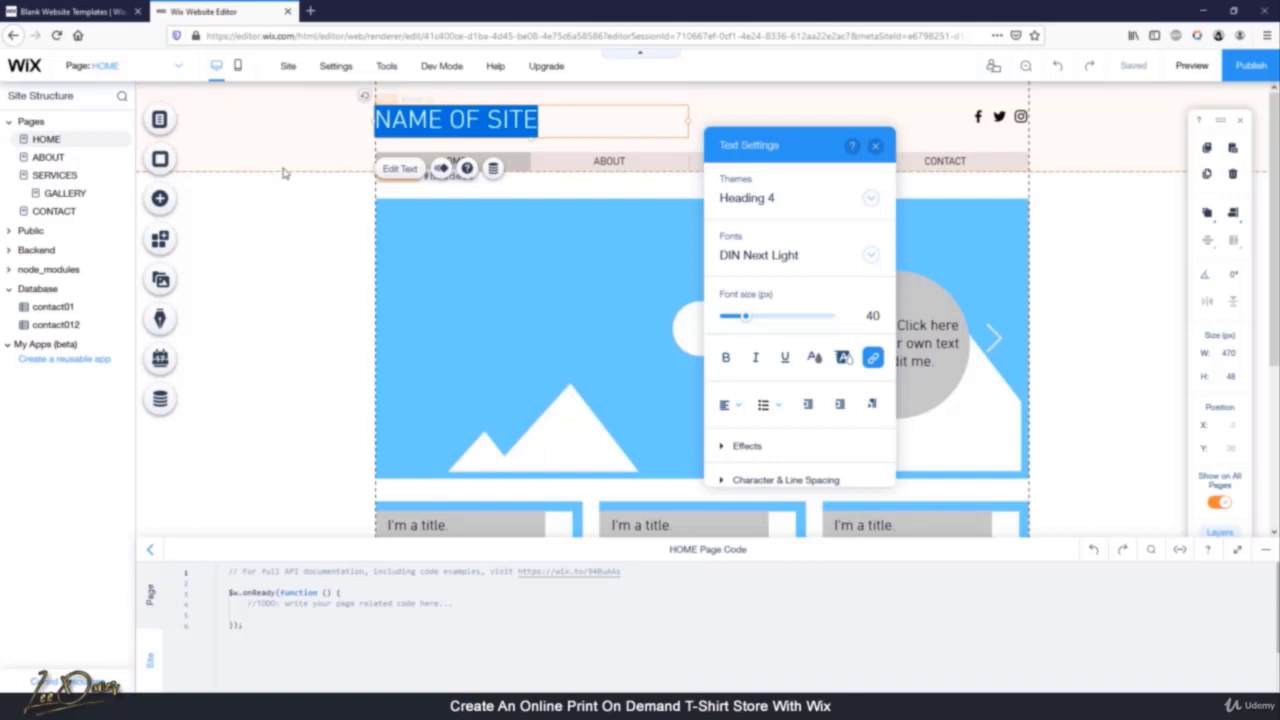
text(LEE'S)
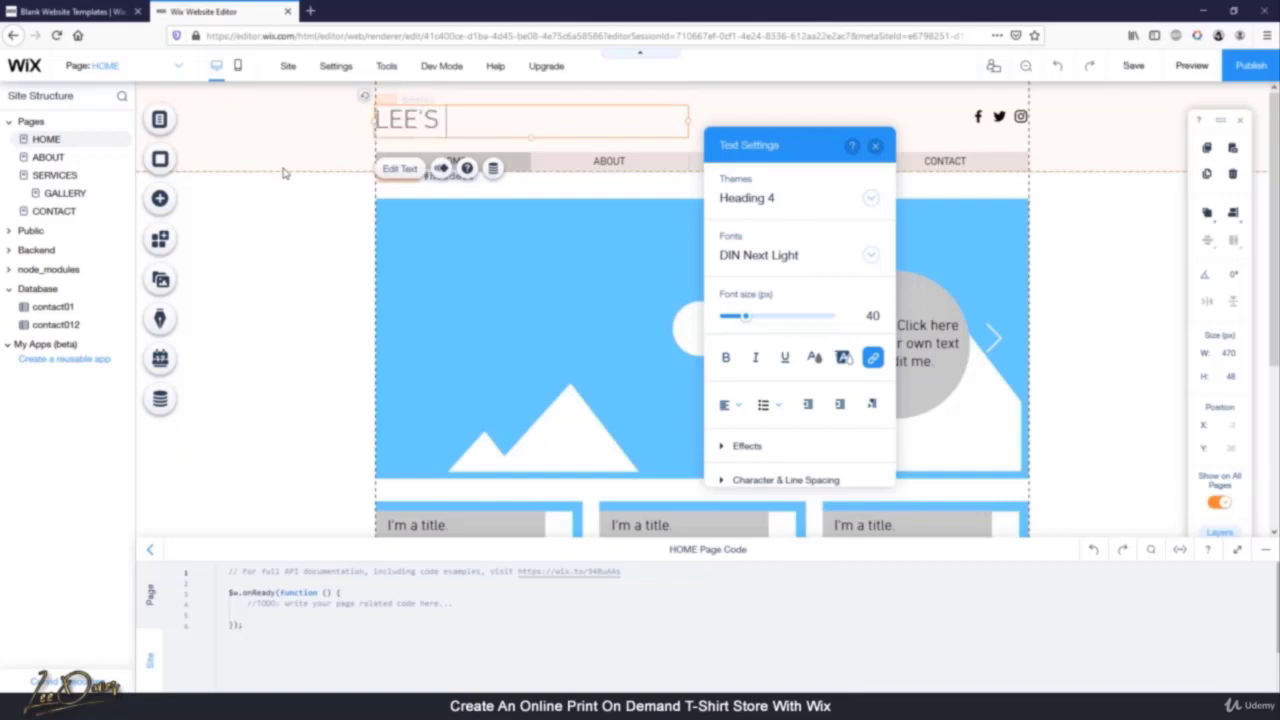
text( SEXY TSHIRETS)
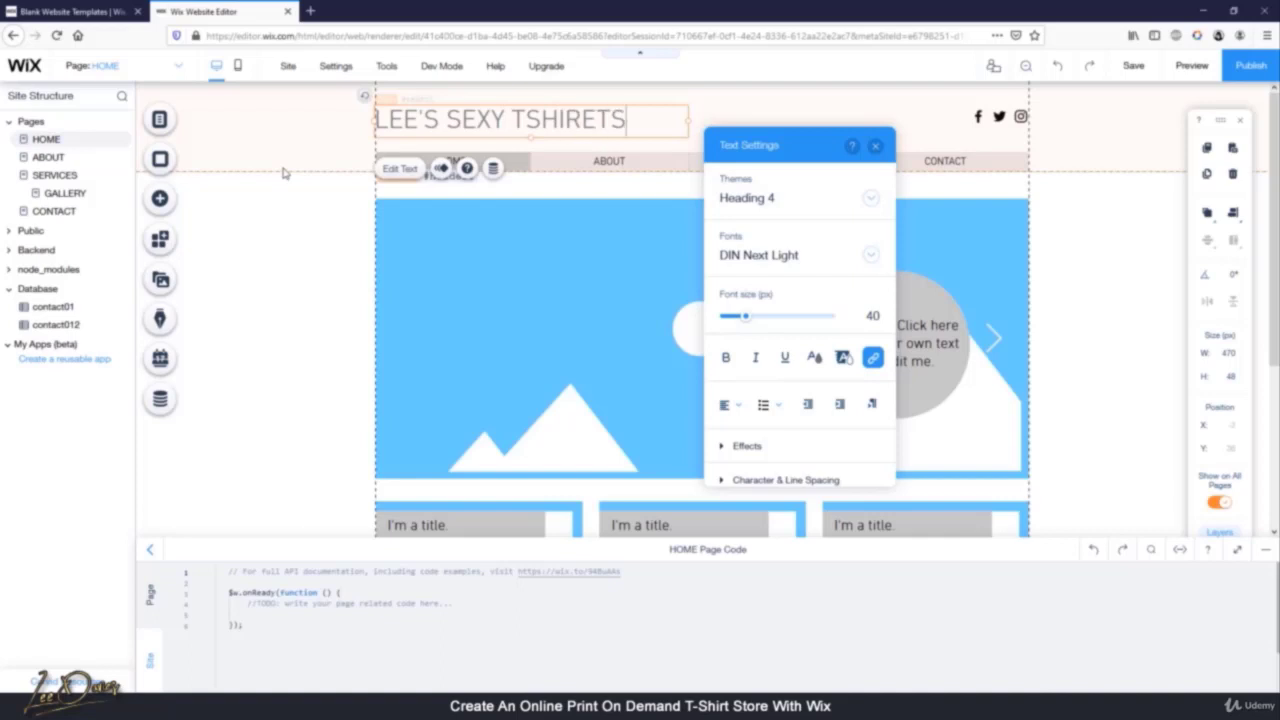
key(BackSpace)
key(BackSpace)
key(BackSpace)
text(TS)
click(319, 146)
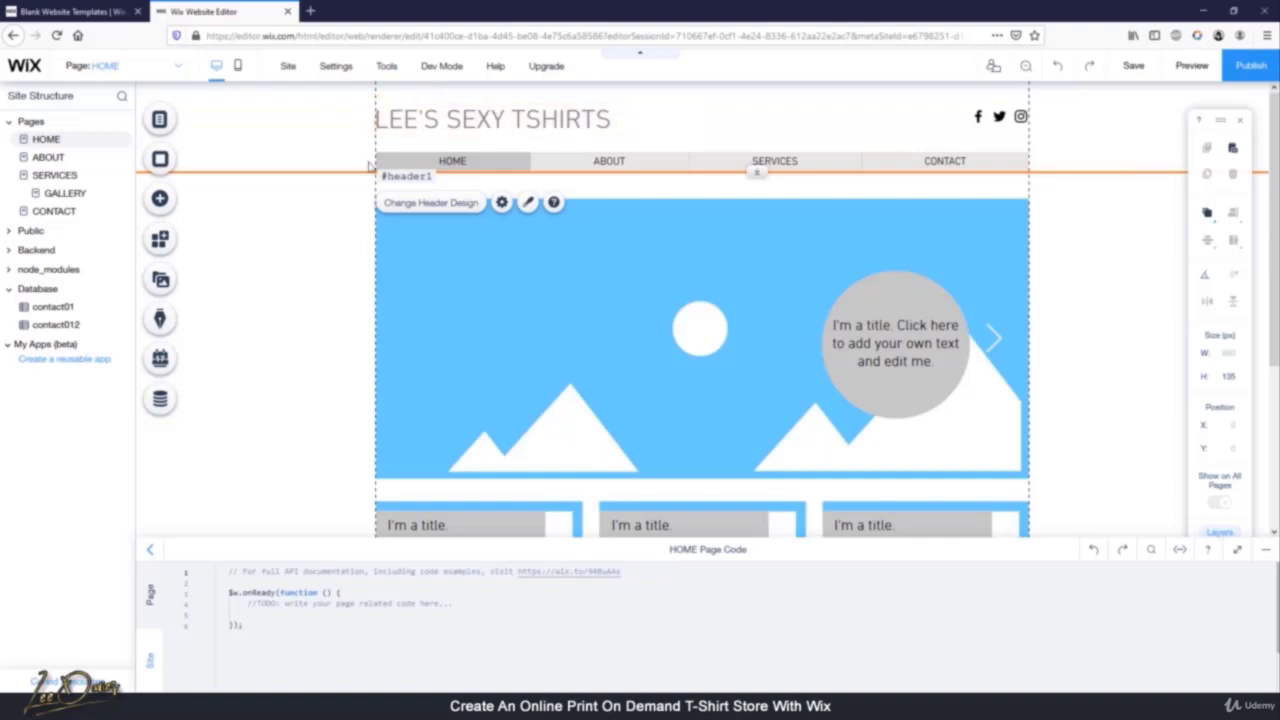
Search the web for PIXABAY in a new browser tab and open the Pixabay website
click(522, 296)
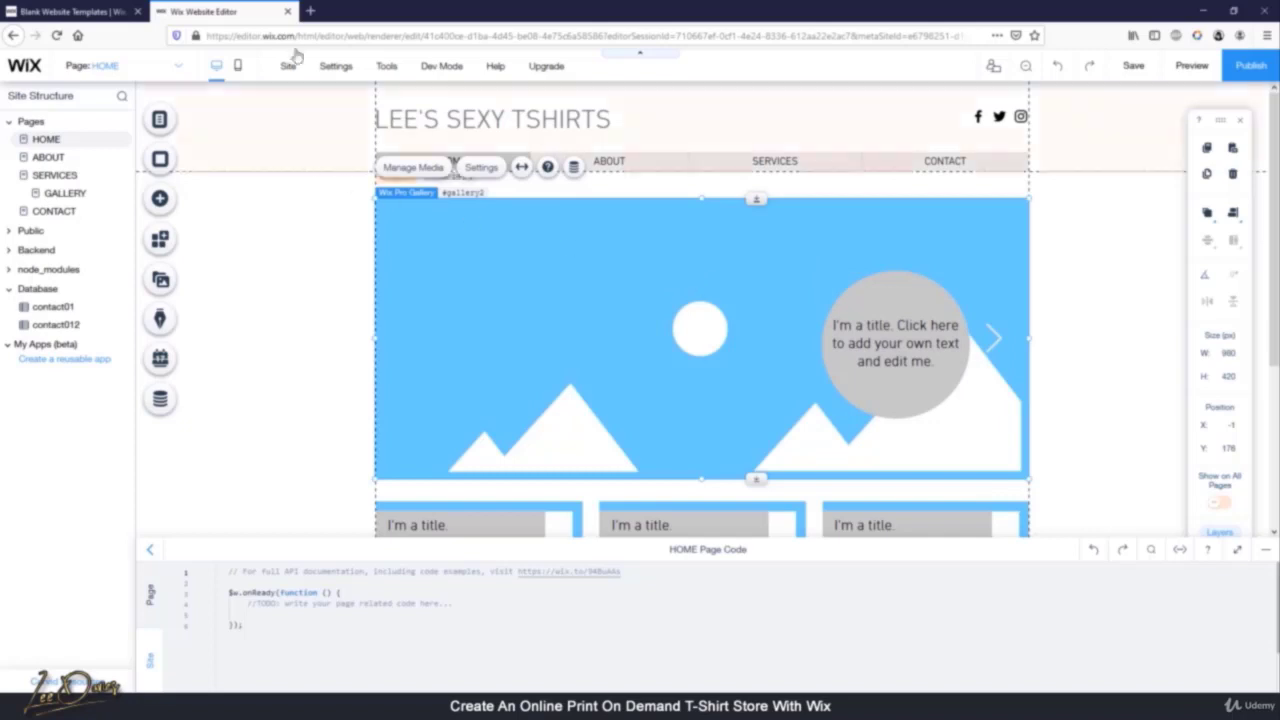
click(310, 11)
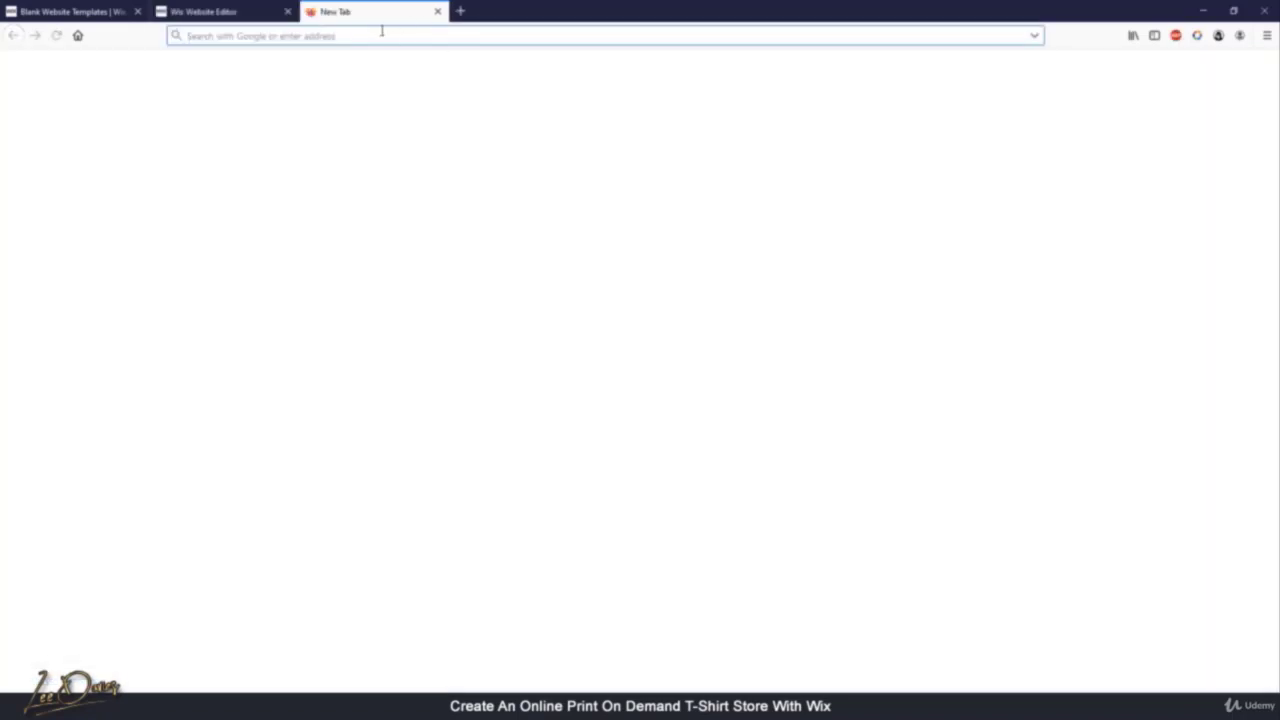
text(PIXABAY)
key(Return)
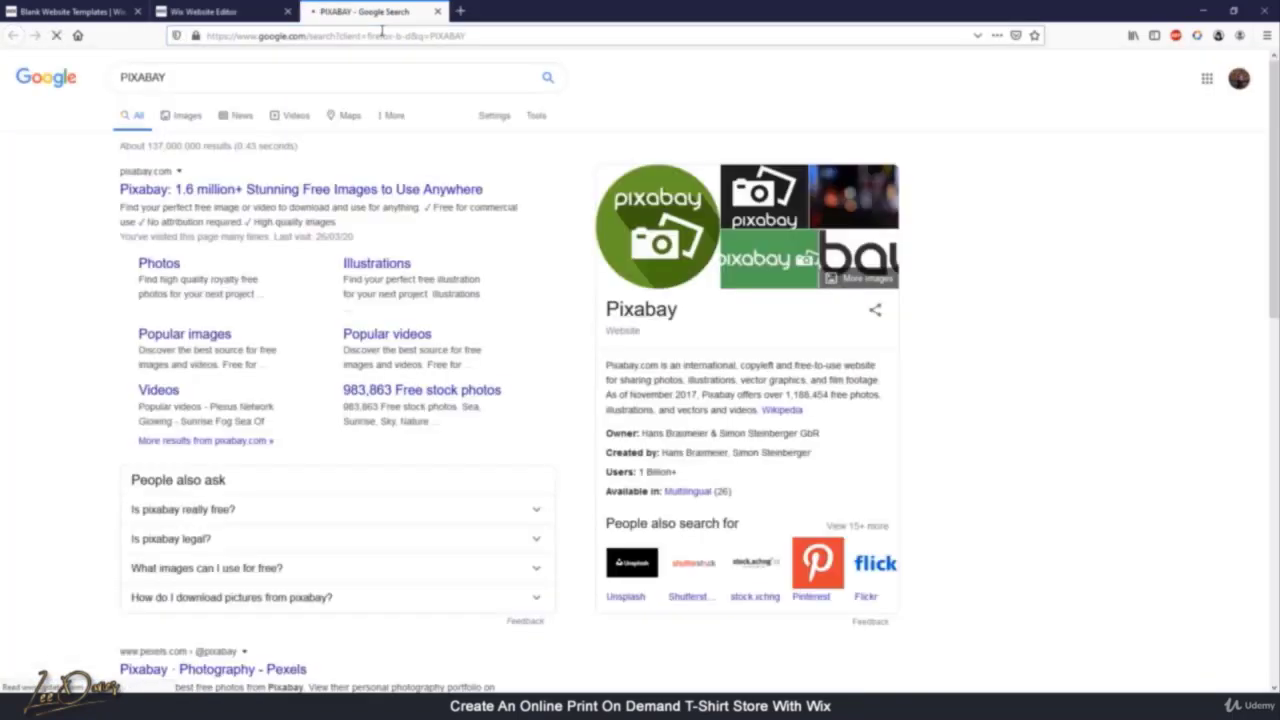
click(265, 189)
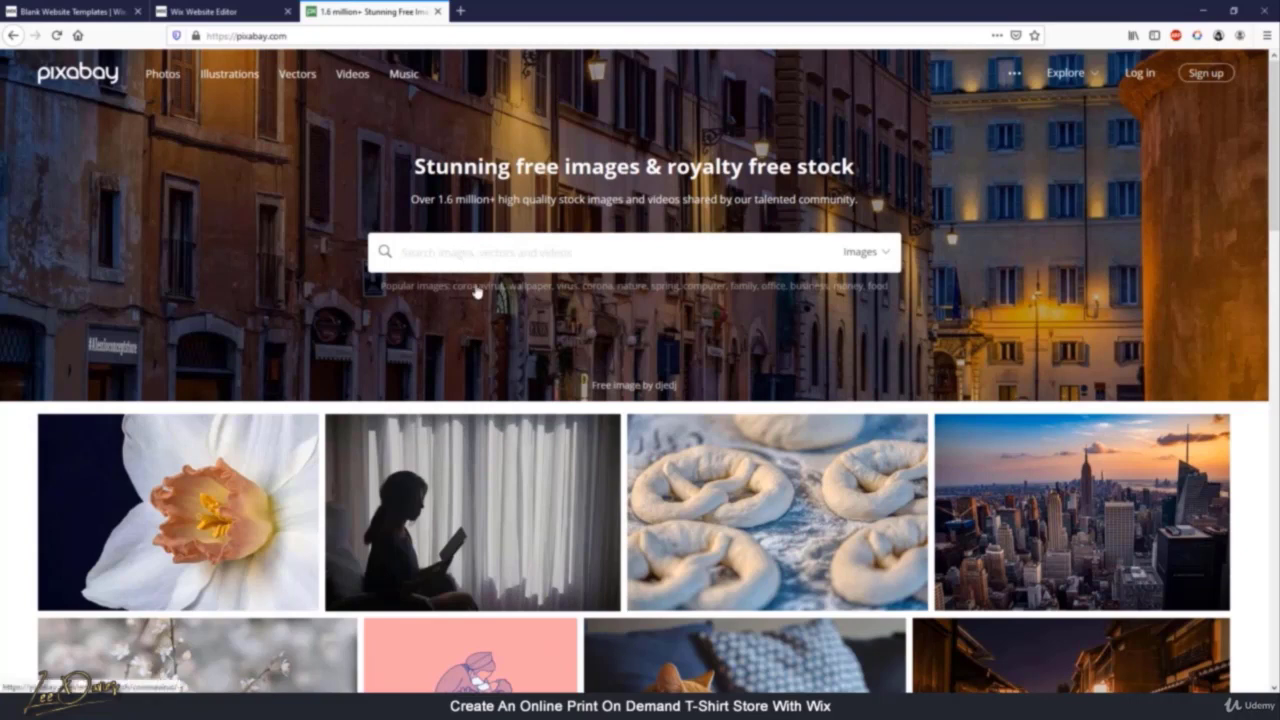
Search Pixabay for tshirts images and open the photo of the man standing on the stone pier
click(463, 253)
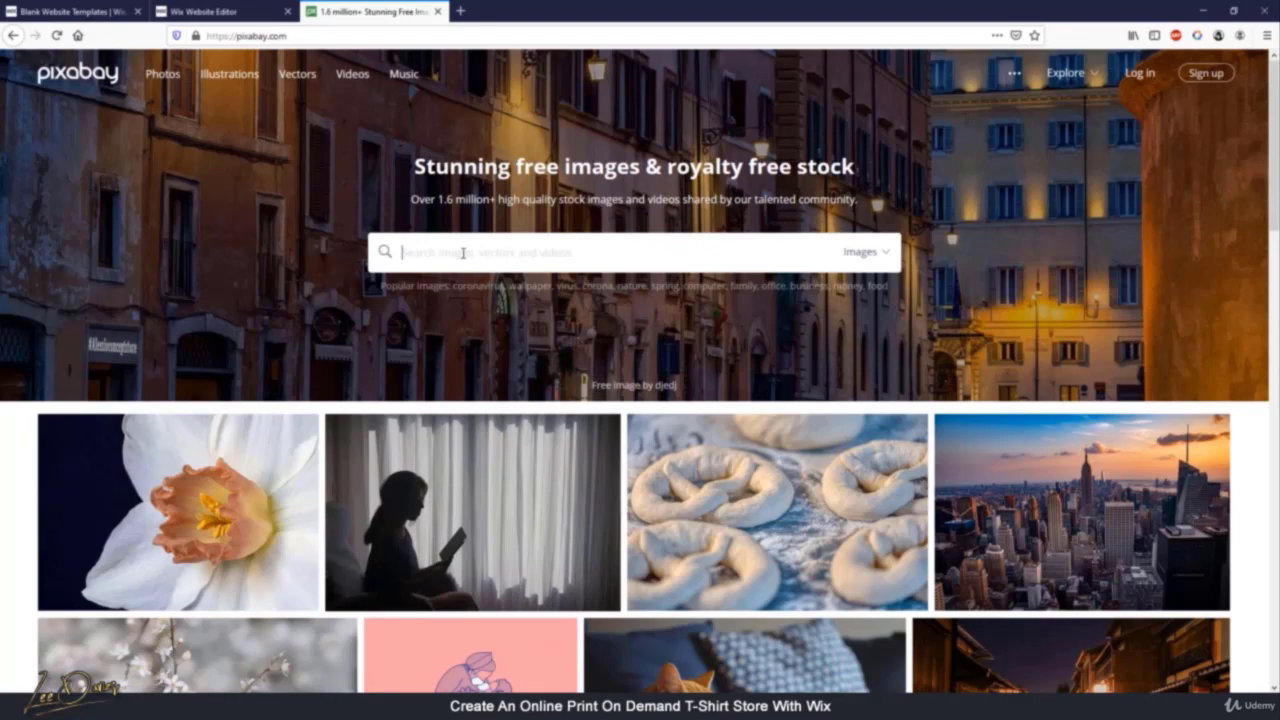
text(t)
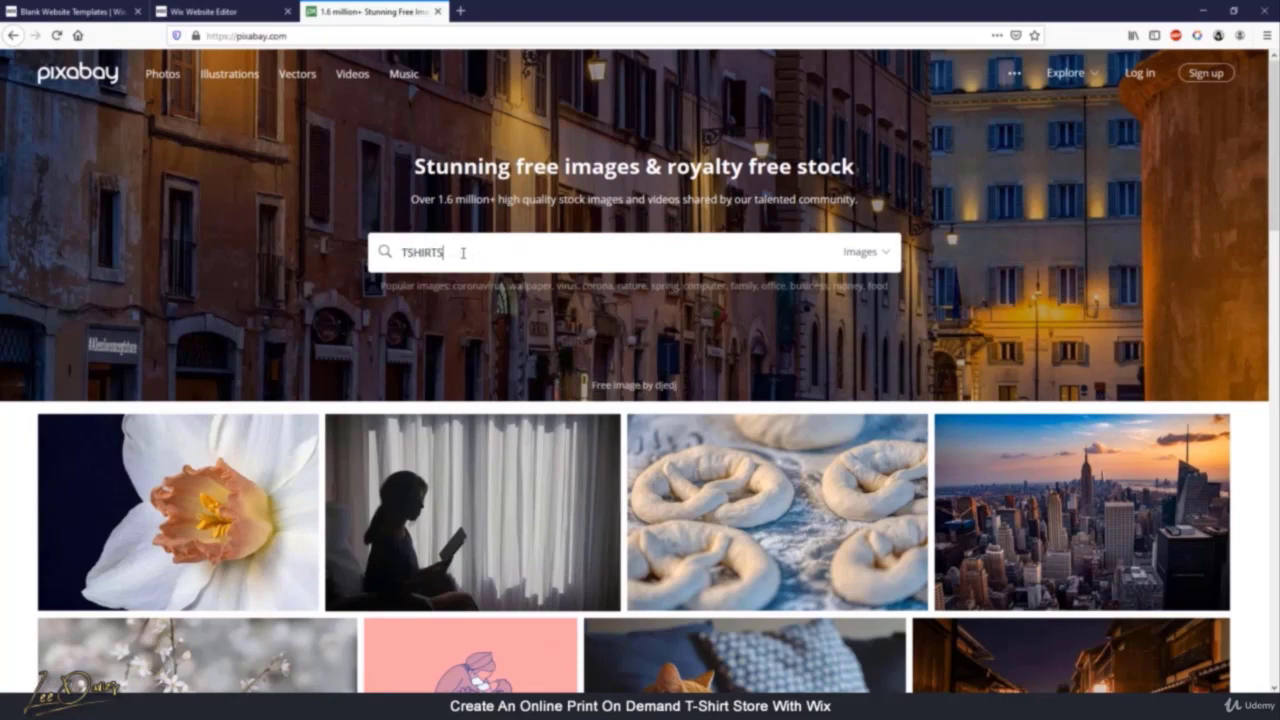
key(Return)
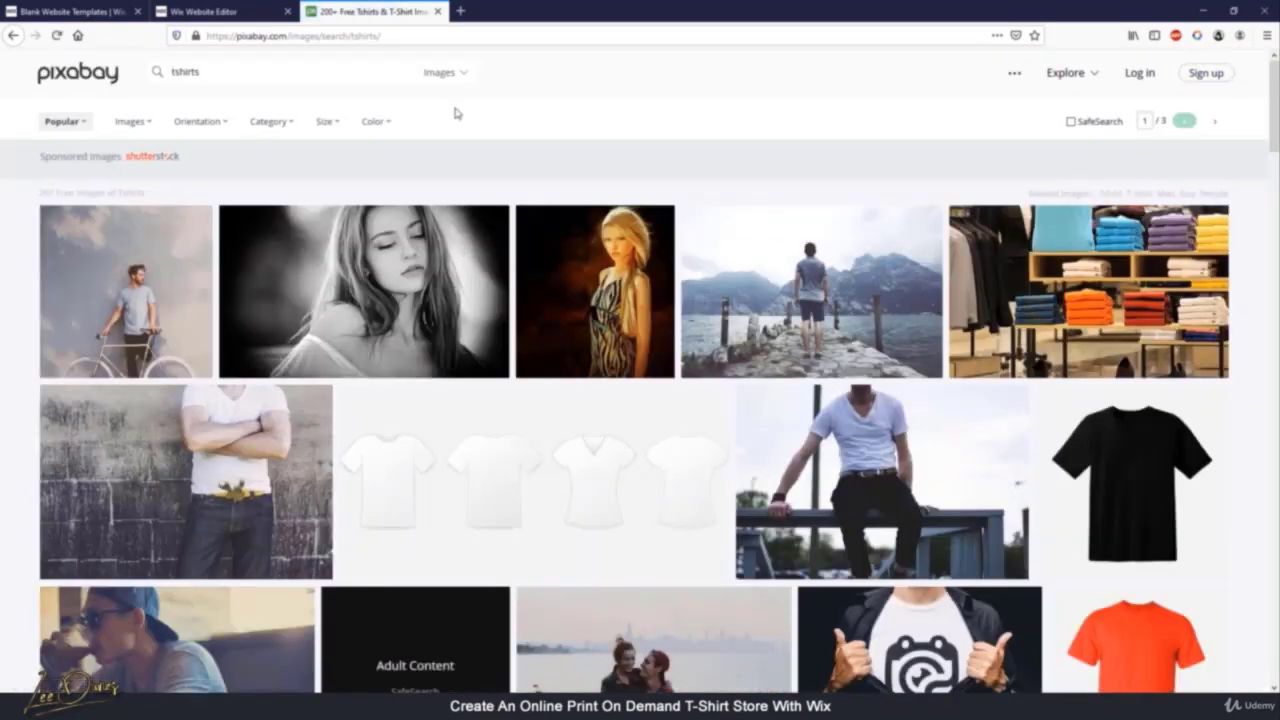
click(805, 290)
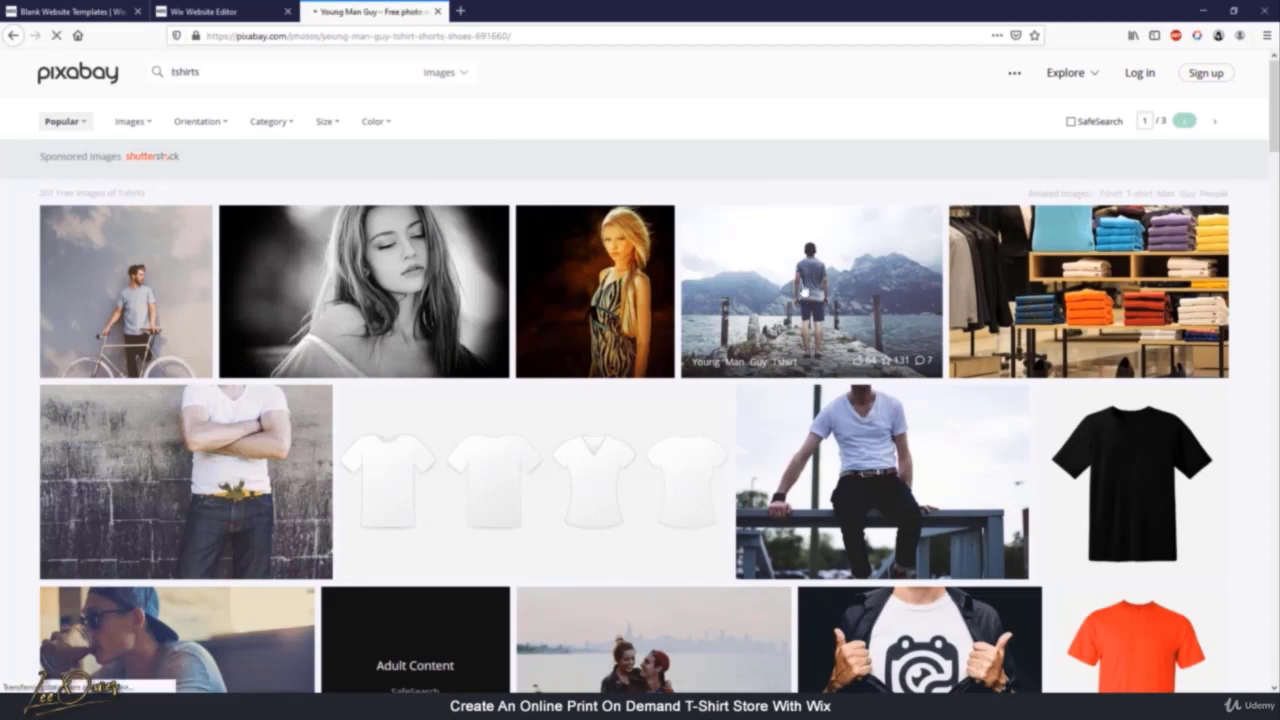
Check the commercial use and attribution terms in the photo's Pixabay License
drag(878, 374, 975, 407)
click(935, 395)
click(971, 397)
click(975, 407)
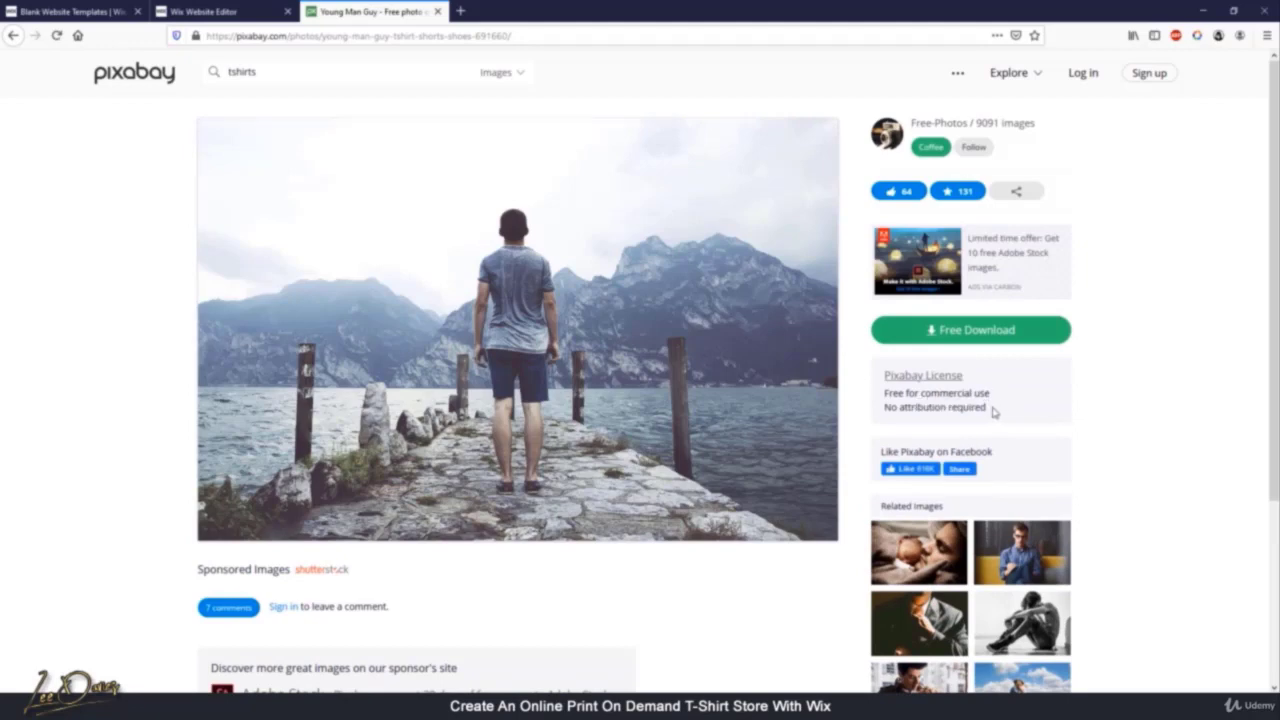
Save the pier photo to the Desktop as young-691660_960_720.jpg
right_click(568, 310)
click(622, 364)
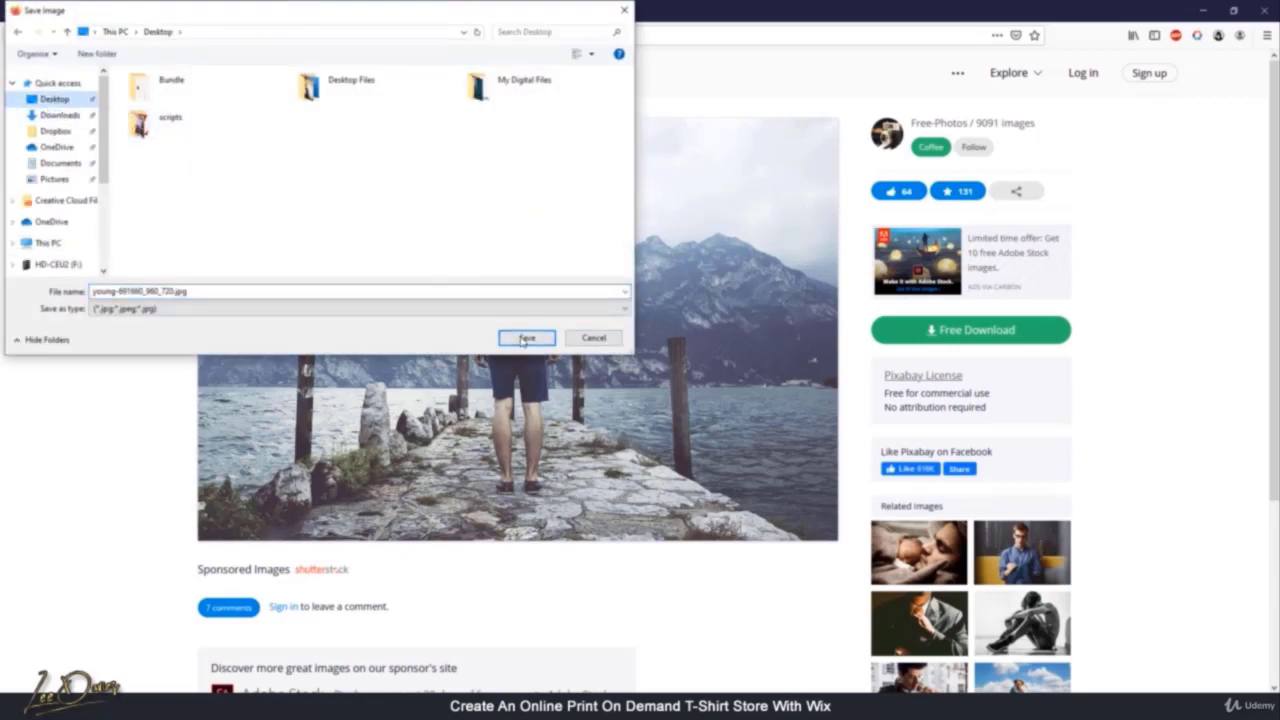
click(524, 338)
Switch back to the Wix editor, upload young-691660_960_720.jpg from the computer and add it to the home page's main gallery
click(215, 10)
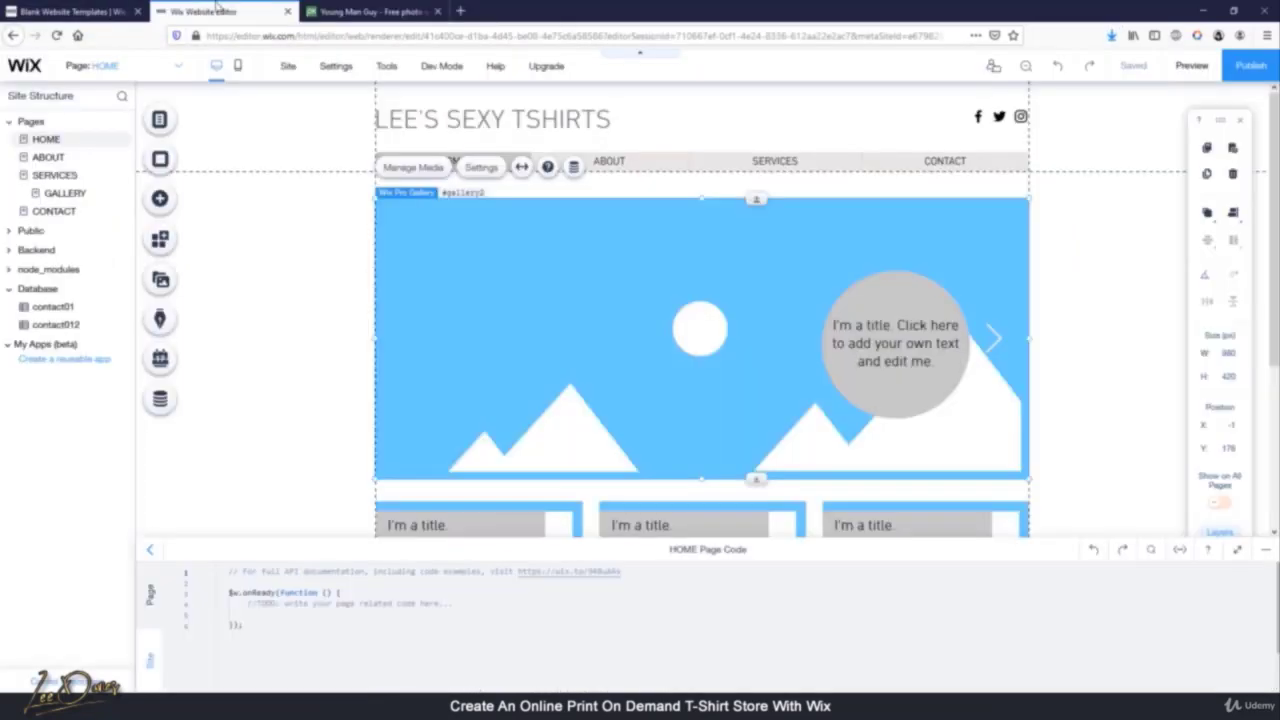
click(414, 168)
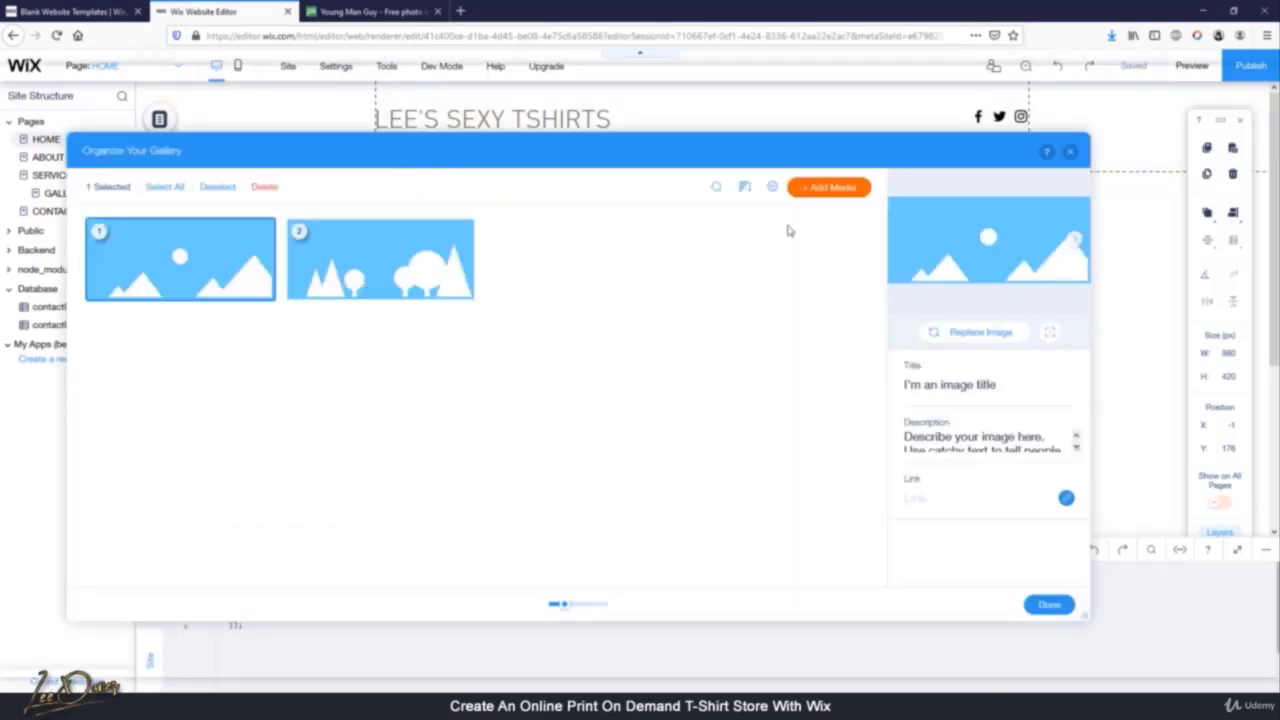
click(829, 190)
click(586, 284)
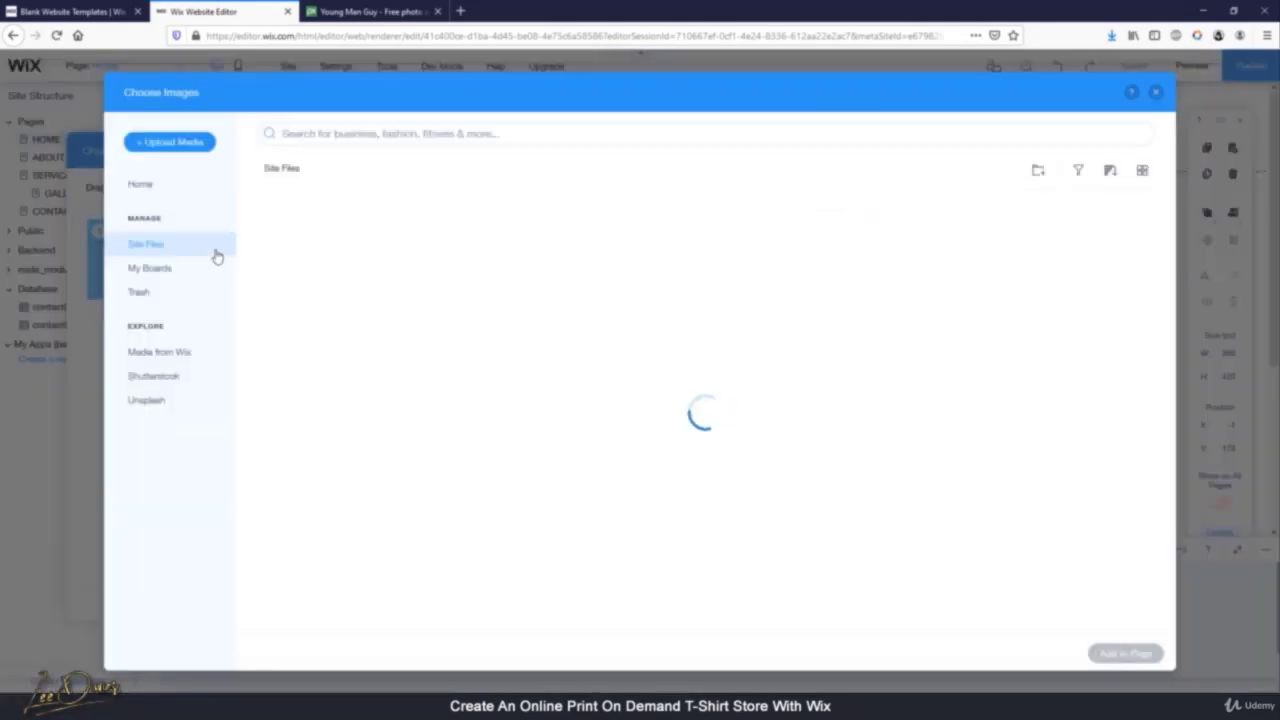
click(170, 143)
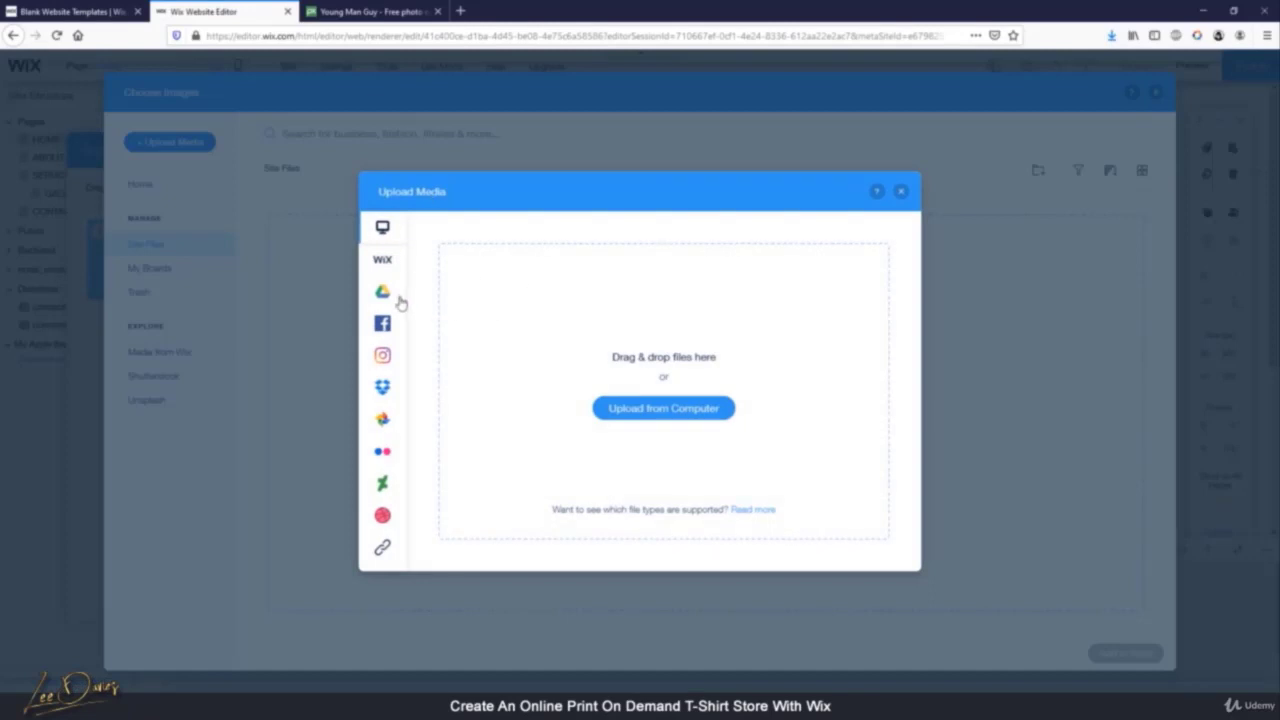
click(652, 410)
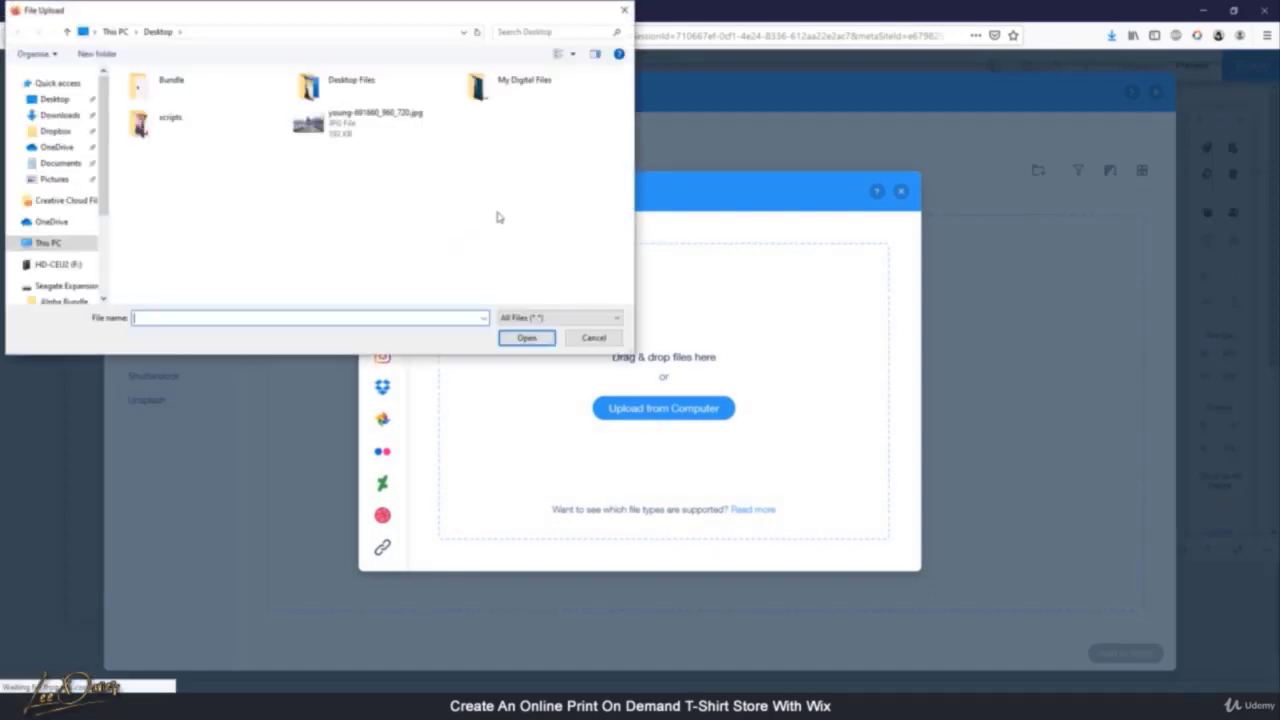
double_click(350, 135)
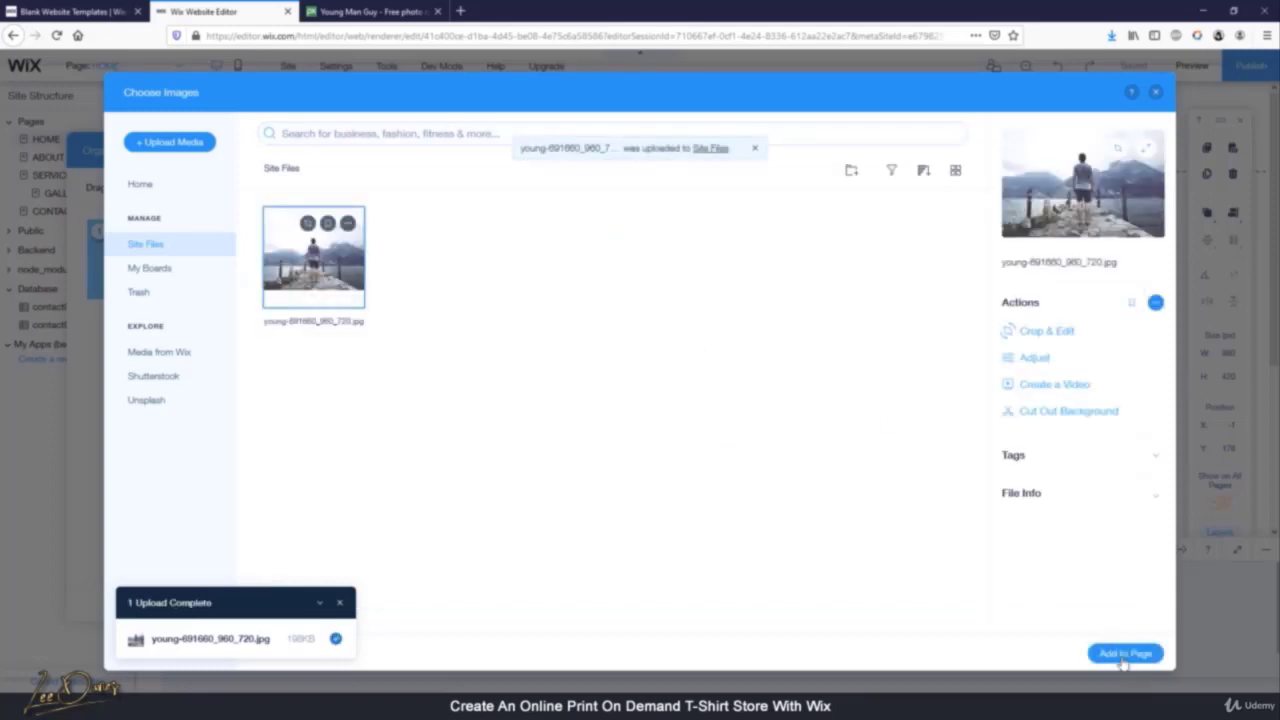
click(1126, 654)
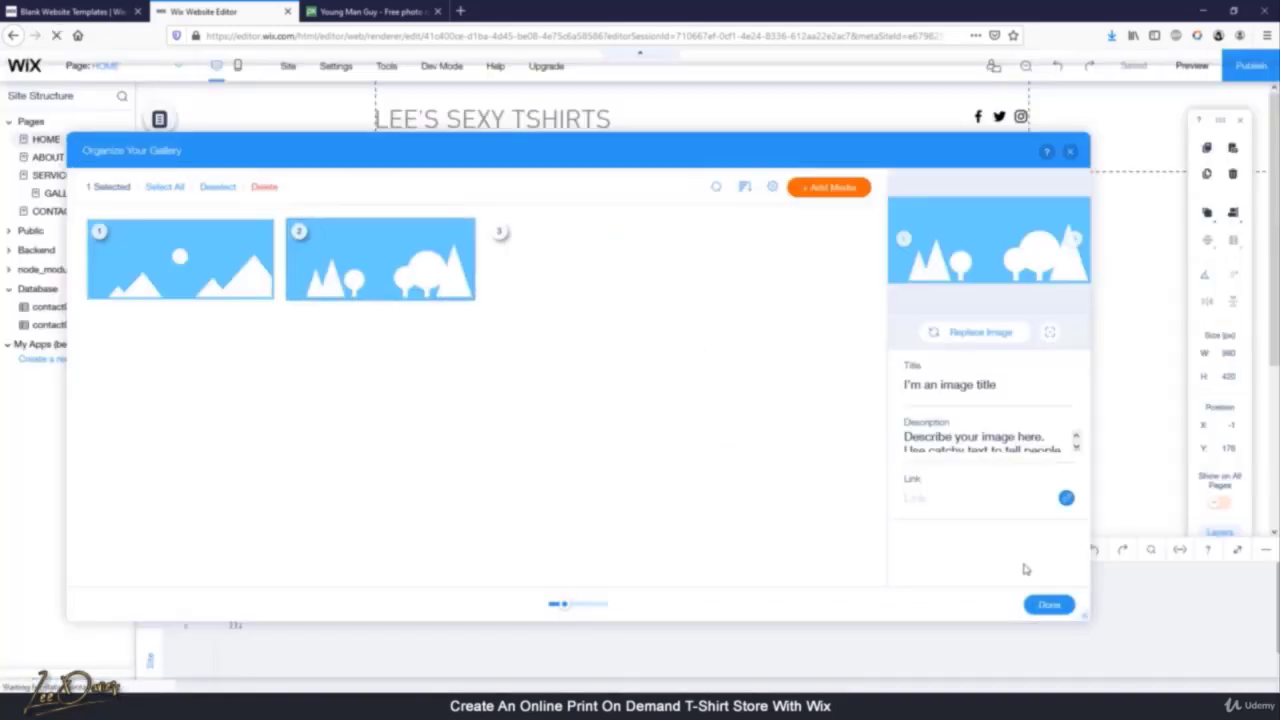
click(1050, 607)
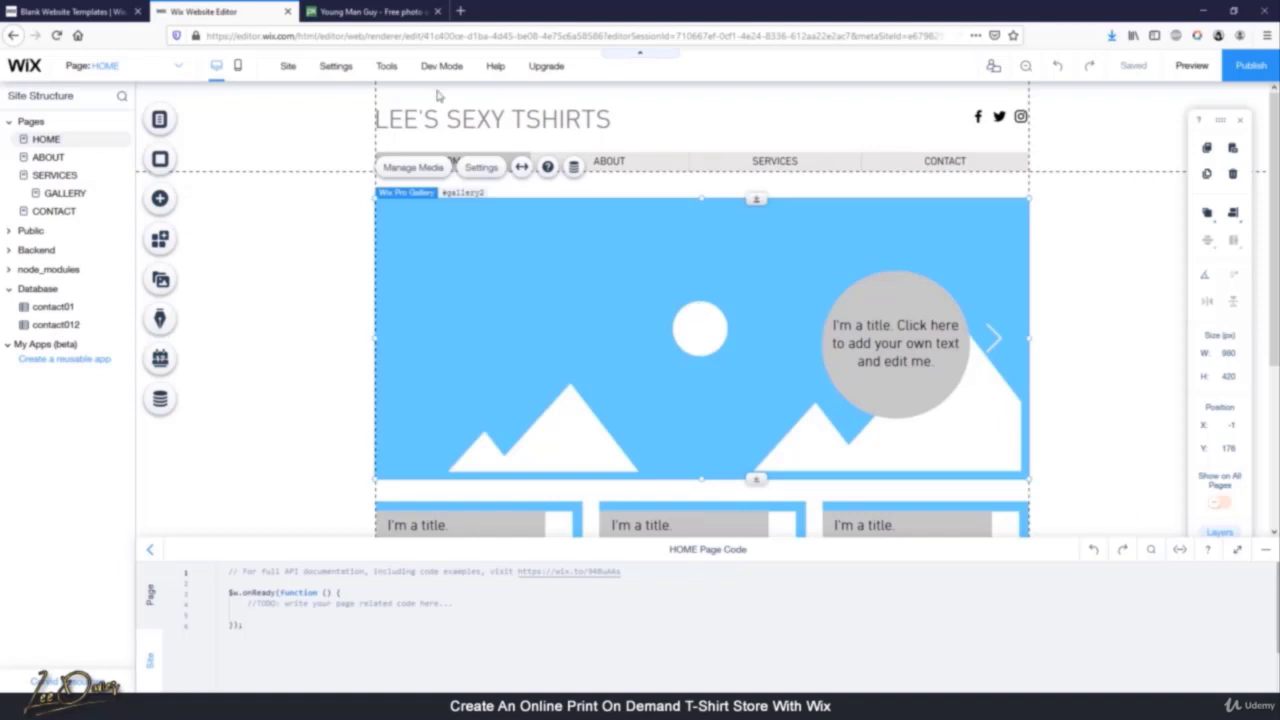
Switch to Pixabay and save the photo of the man with crossed arms to the Desktop as relaxed-498245_960_720.jpg
click(400, 11)
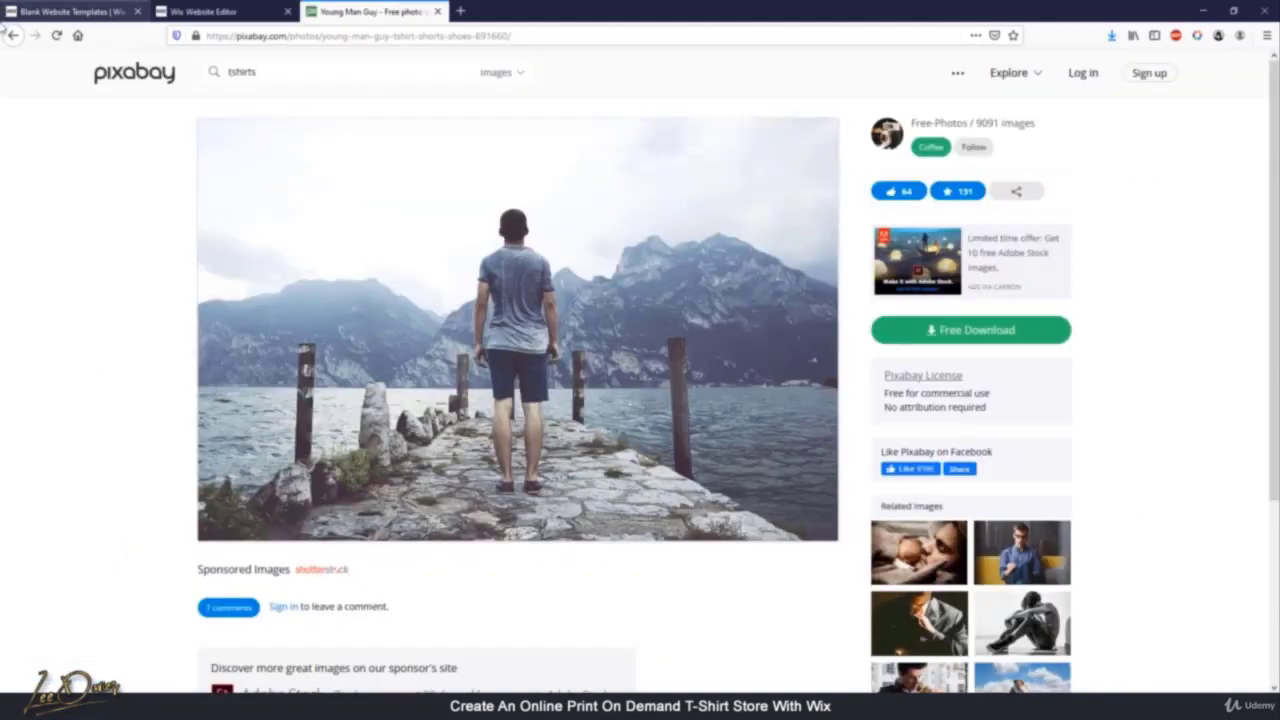
click(13, 35)
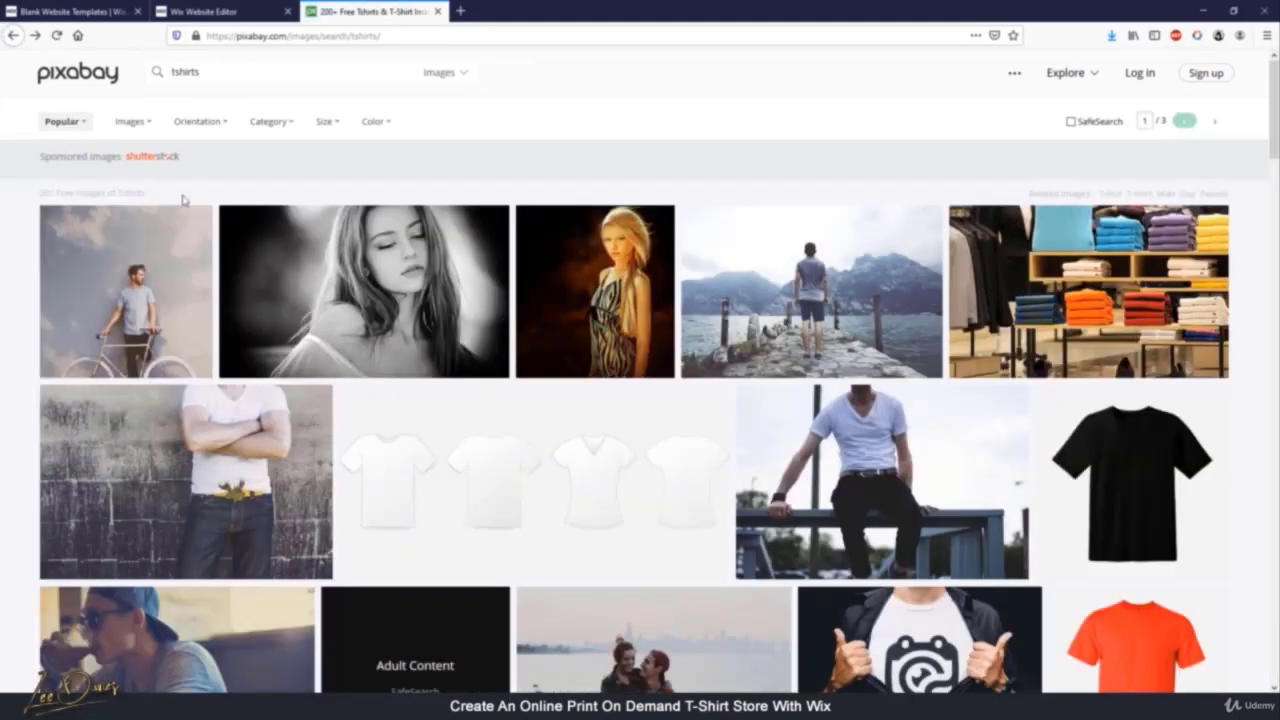
click(190, 470)
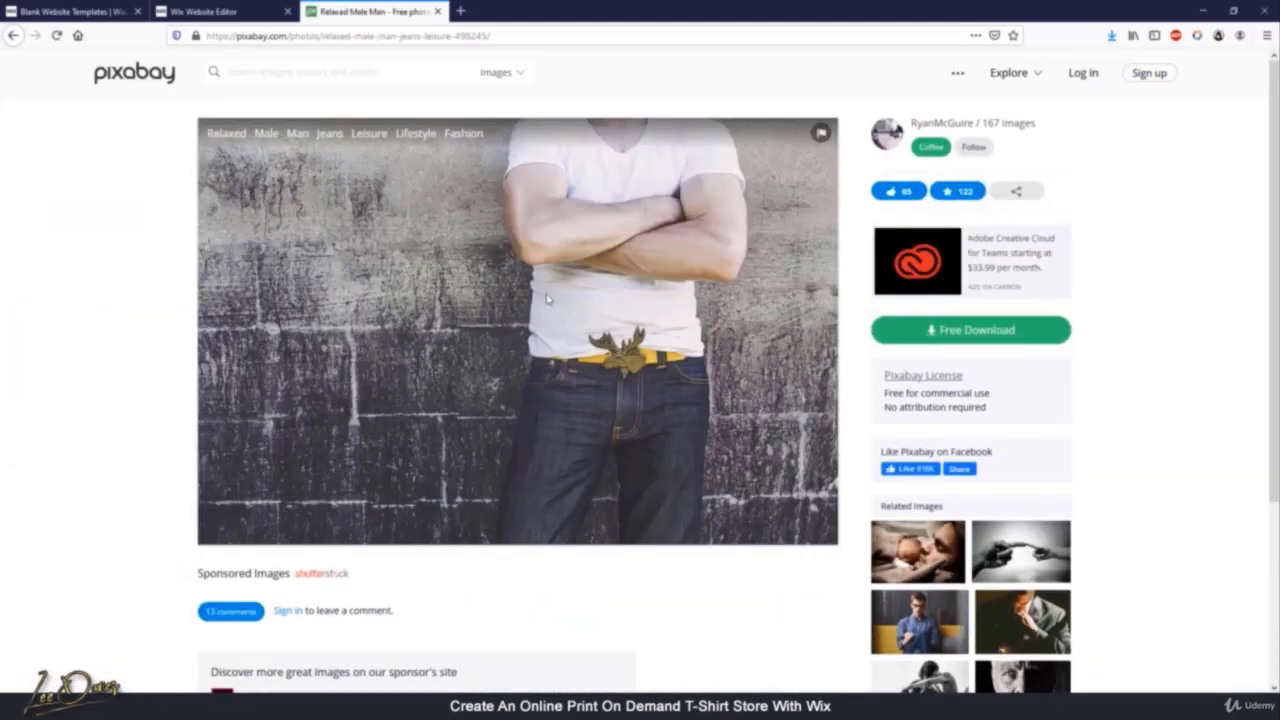
right_click(547, 298)
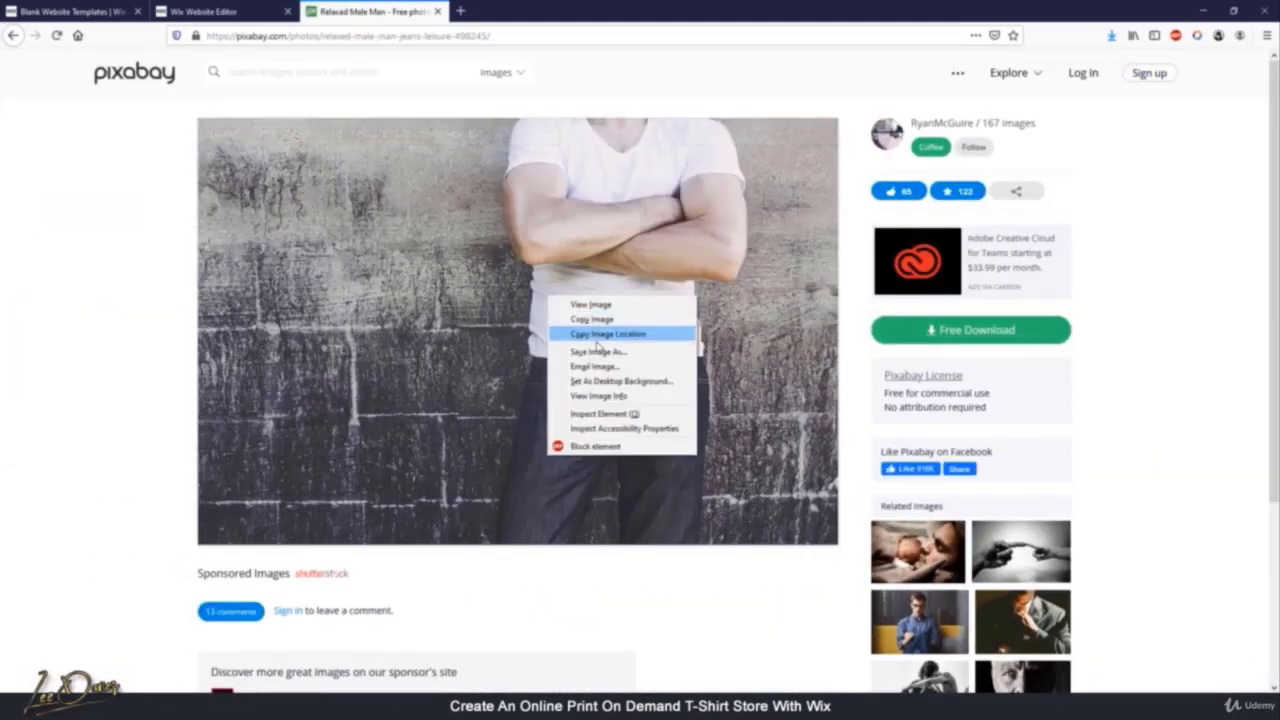
click(600, 337)
click(527, 338)
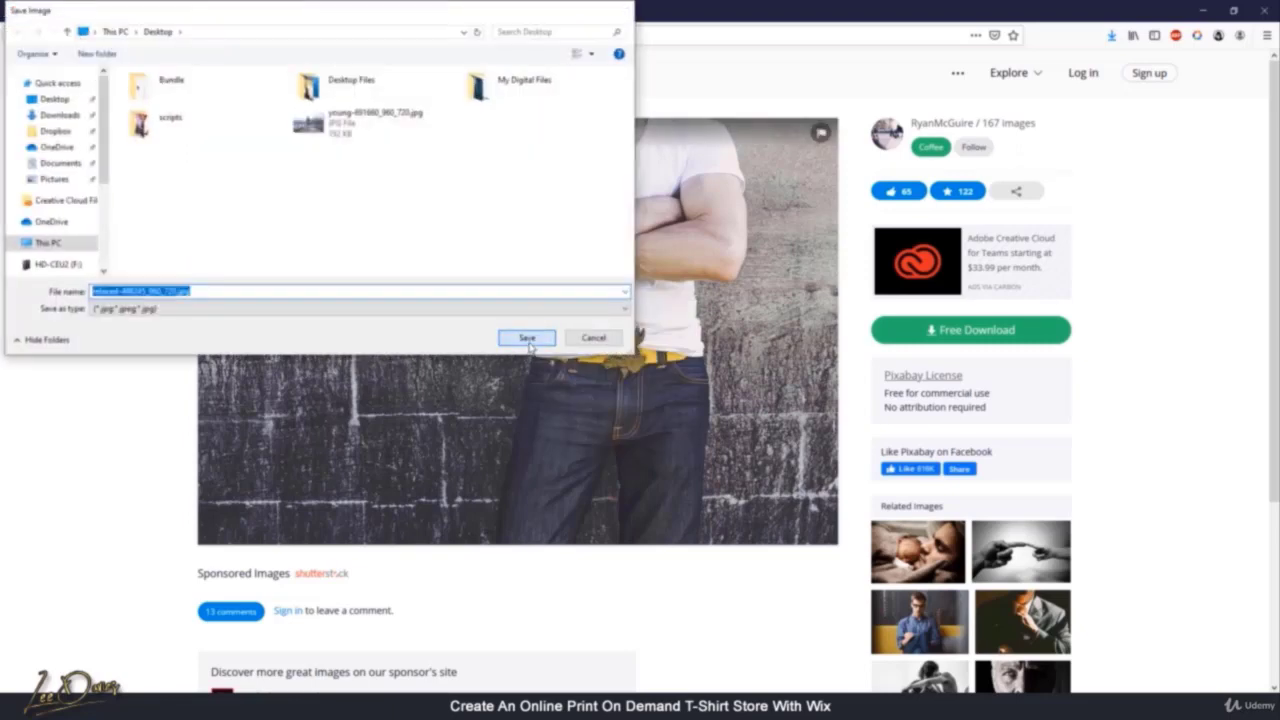
From the tshirts results, save the photo of the tattooed man drinking to the Desktop as guy-925008_960_720.jpg
click(10, 38)
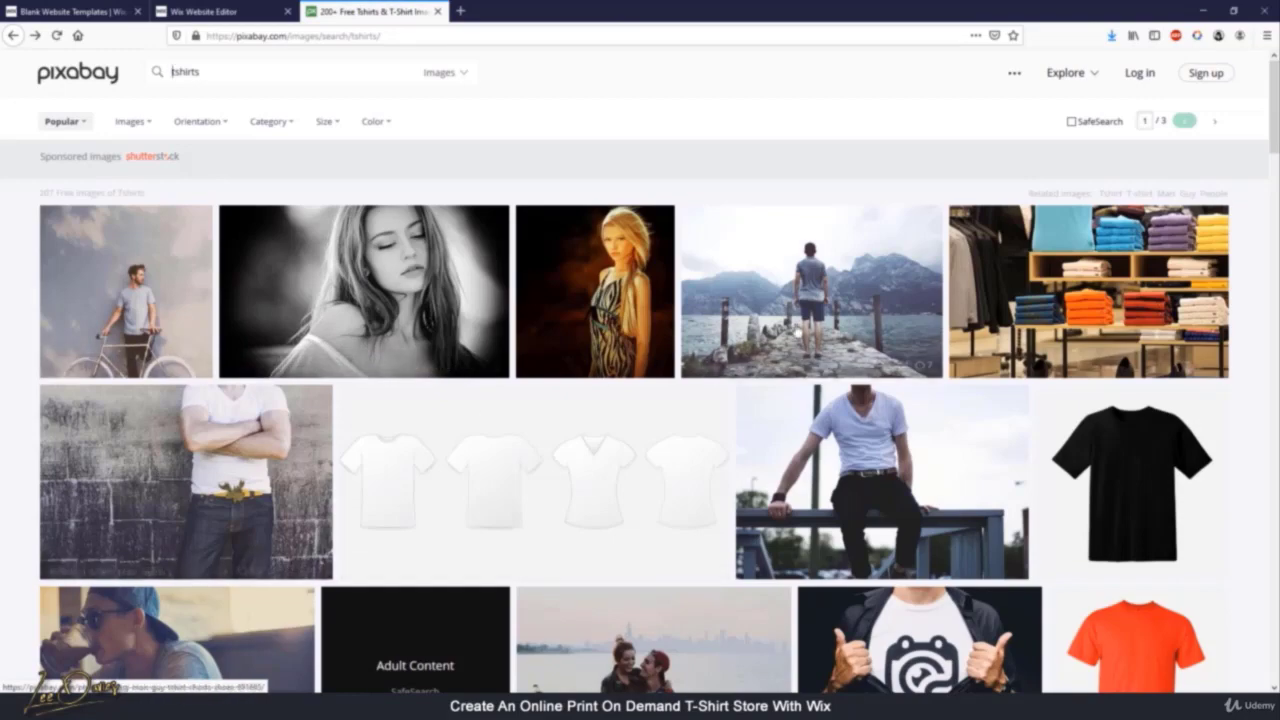
scroll(285, 447, down, 4)
click(220, 263)
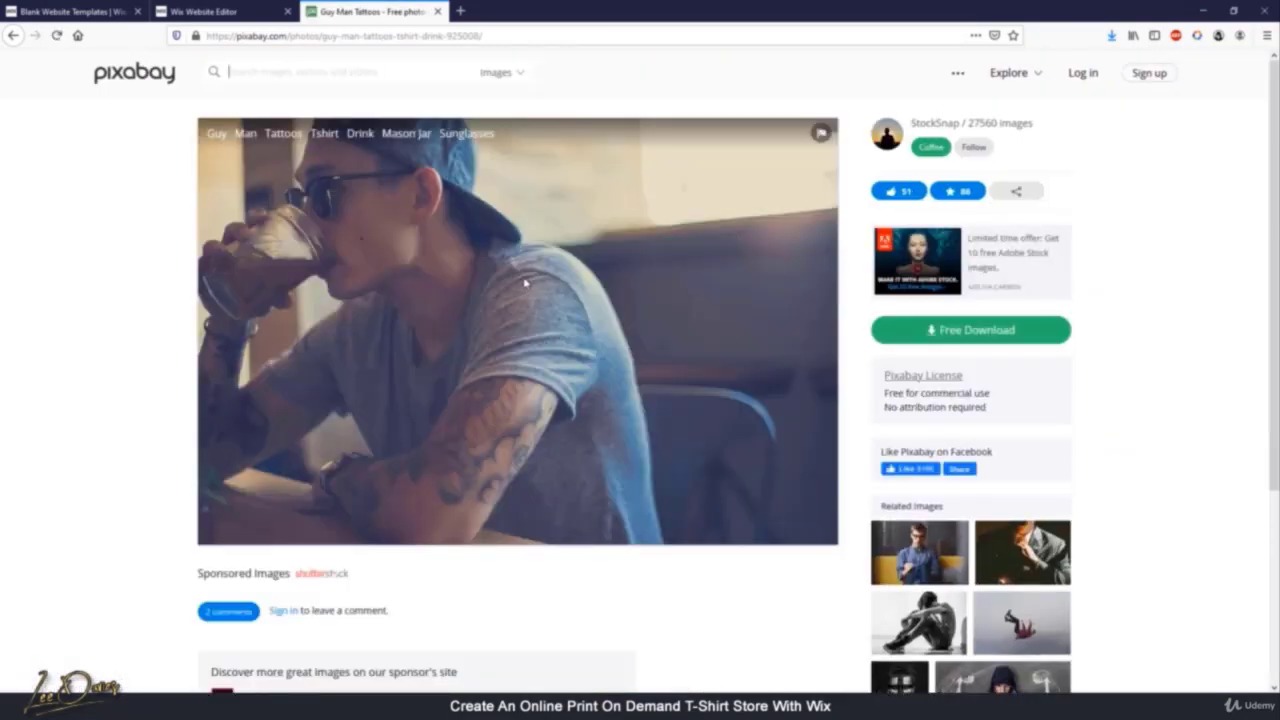
right_click(525, 281)
click(567, 338)
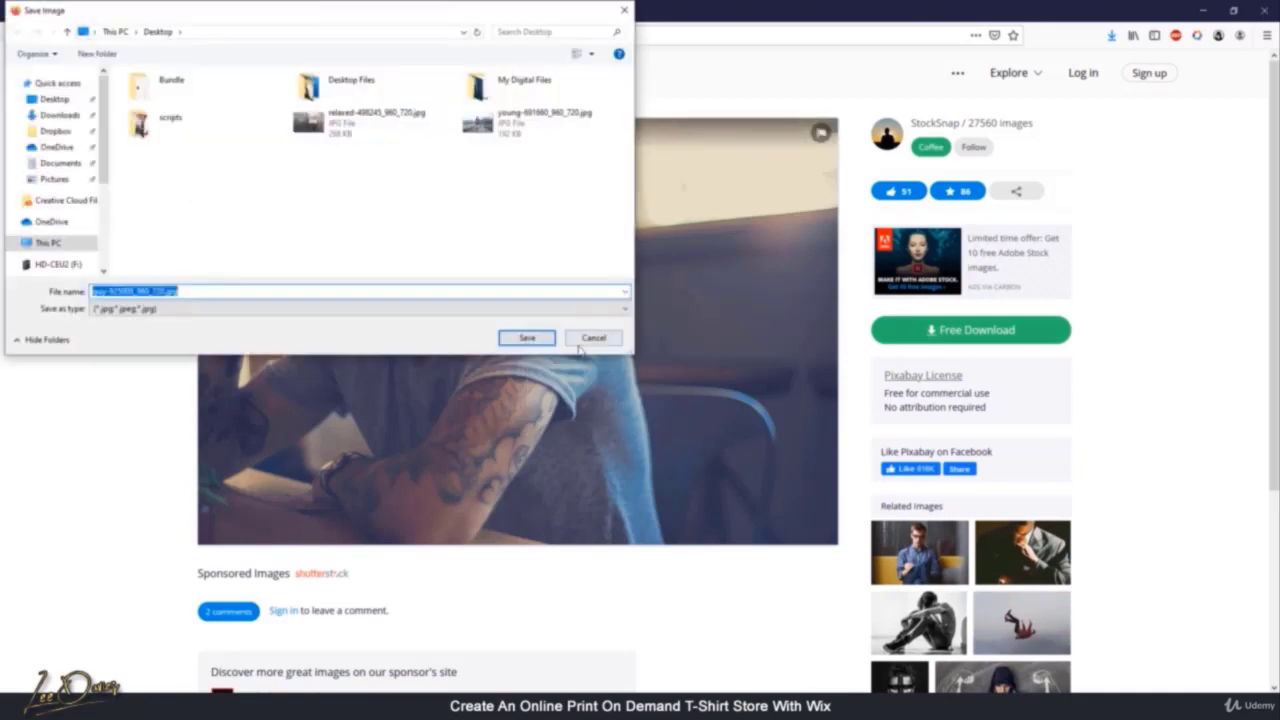
click(525, 337)
Switch back to the Wix editor and replace the gallery's second placeholder image with guy-925008_960_720.jpg uploaded from the computer
click(230, 11)
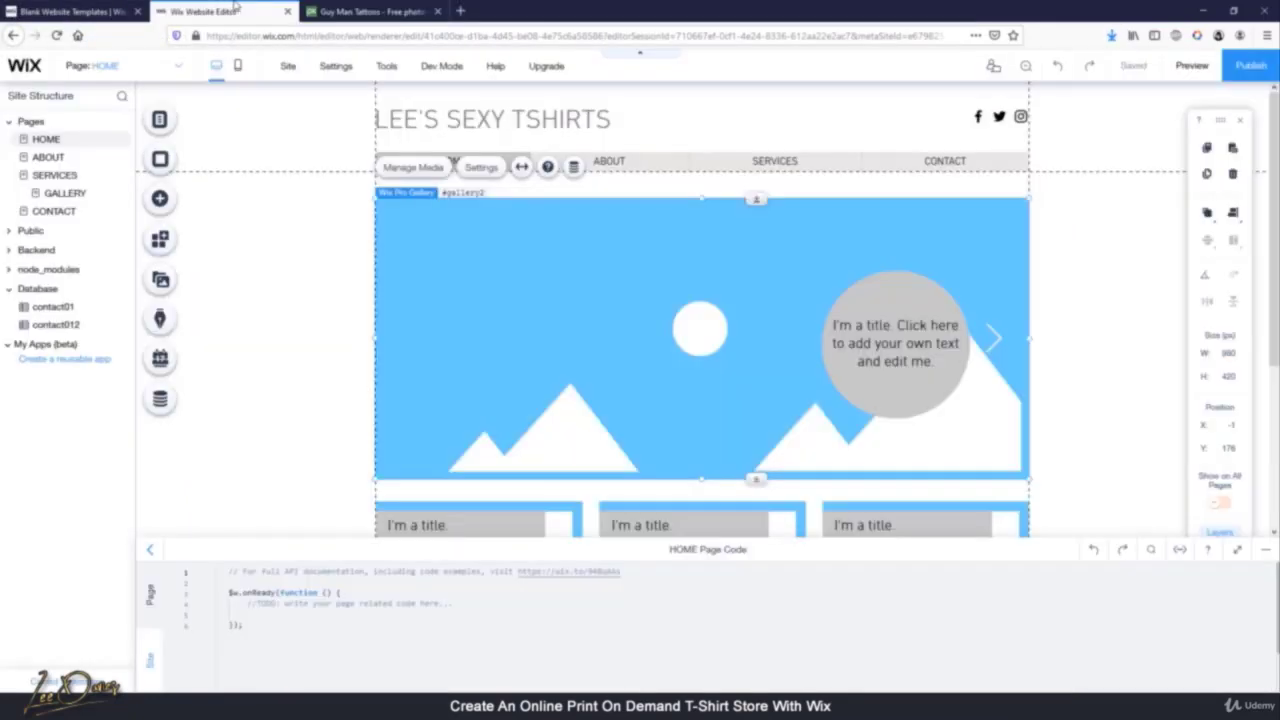
click(413, 168)
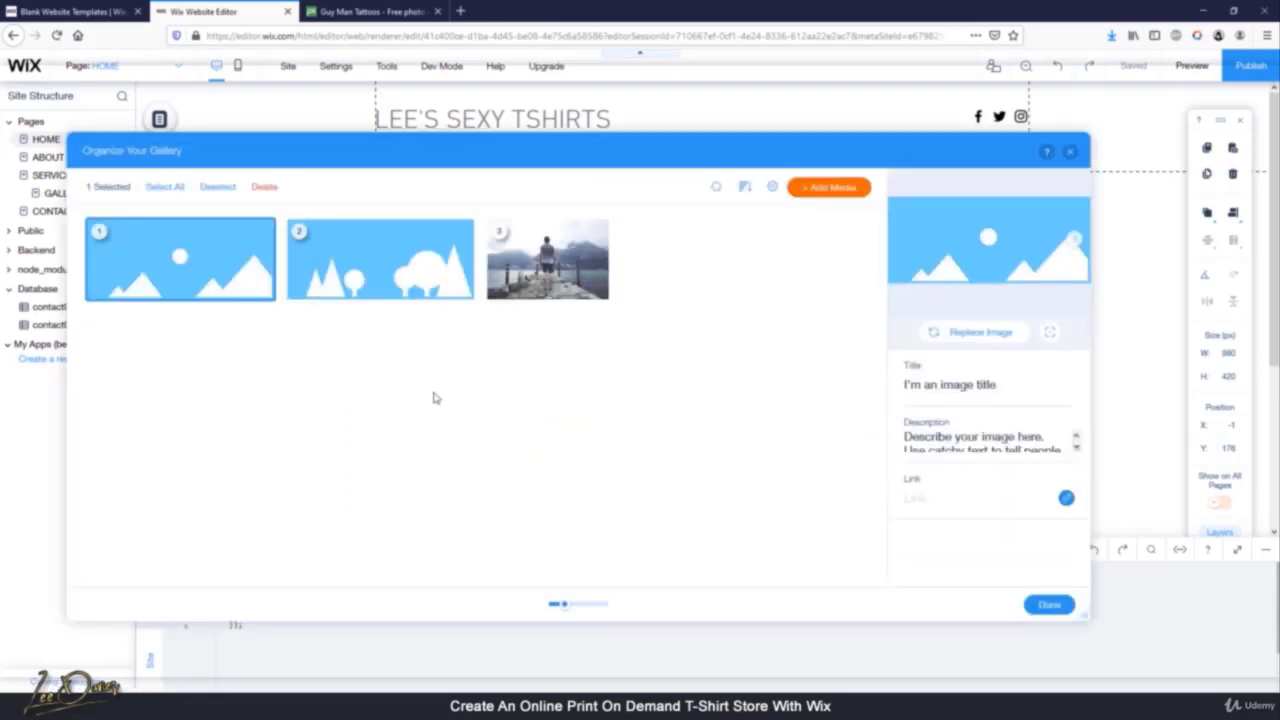
click(374, 274)
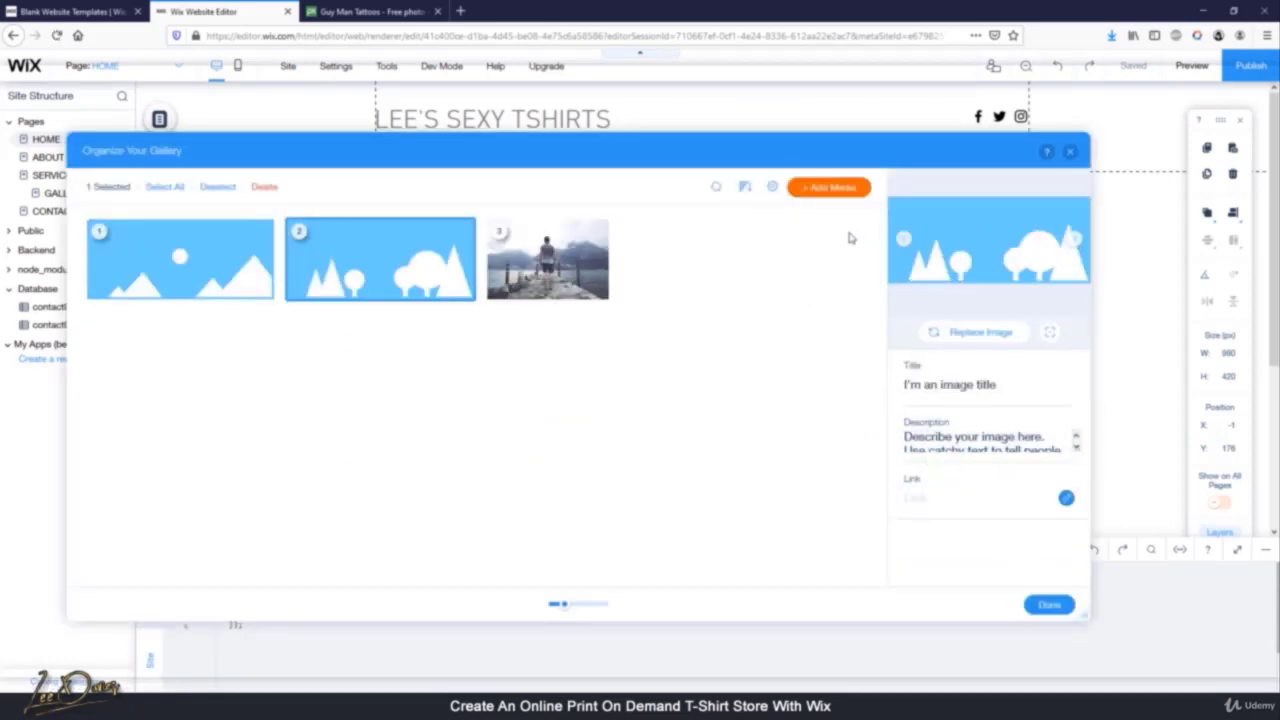
click(972, 334)
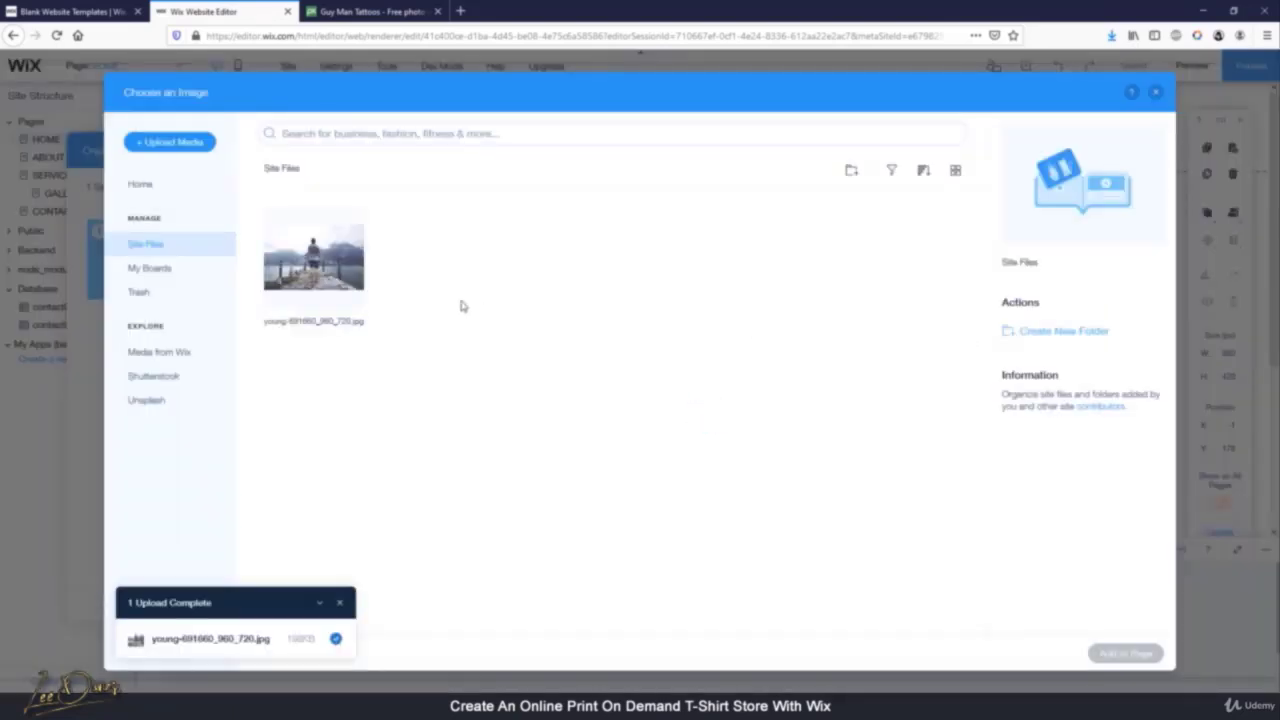
click(178, 145)
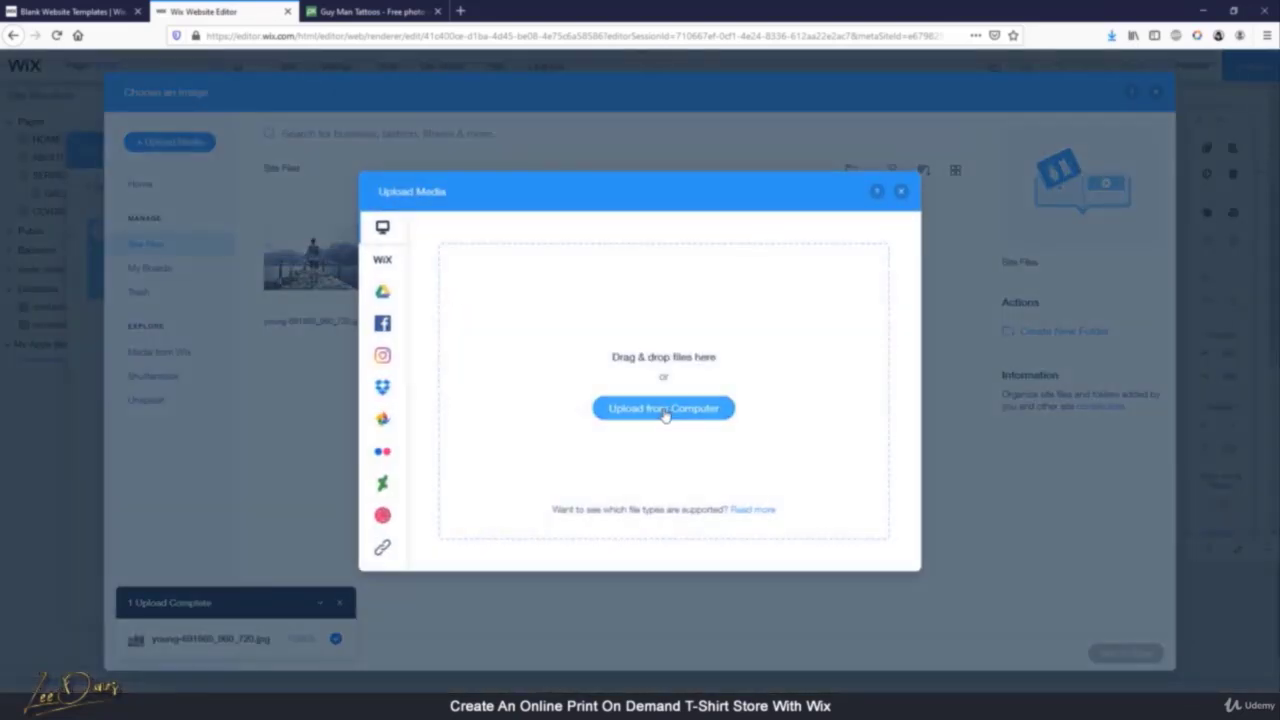
click(665, 415)
double_click(380, 137)
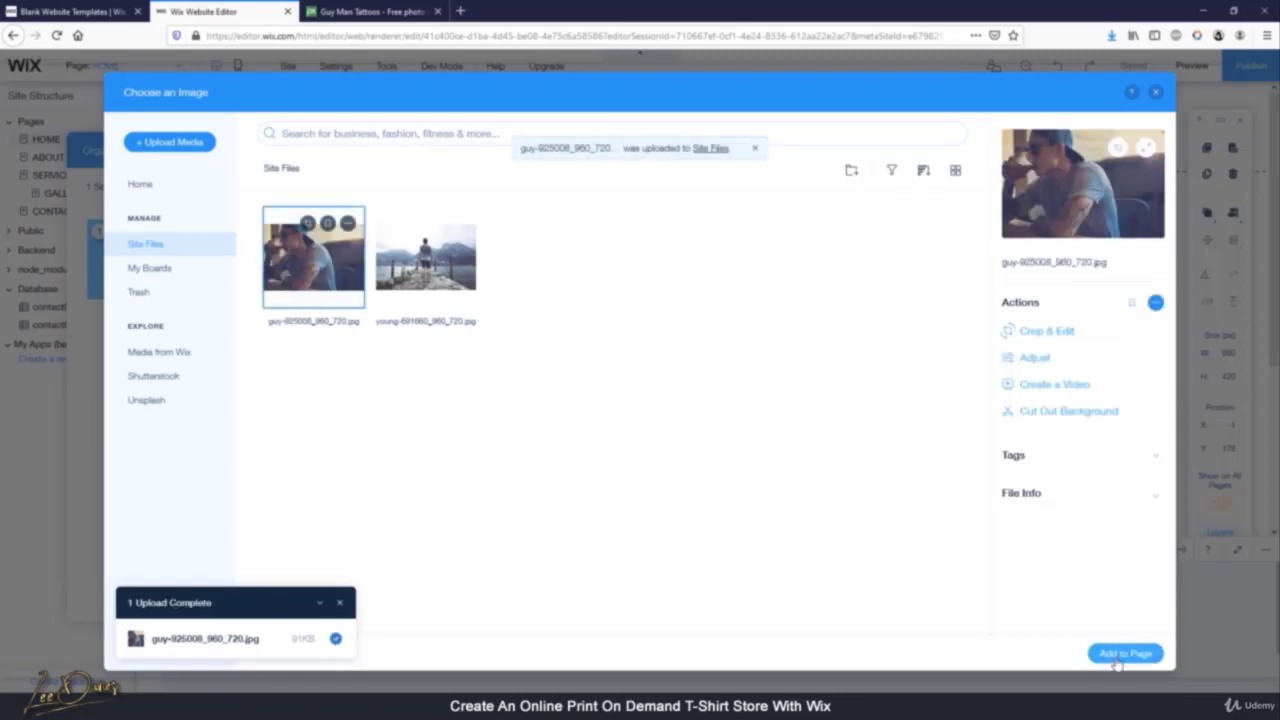
click(1140, 655)
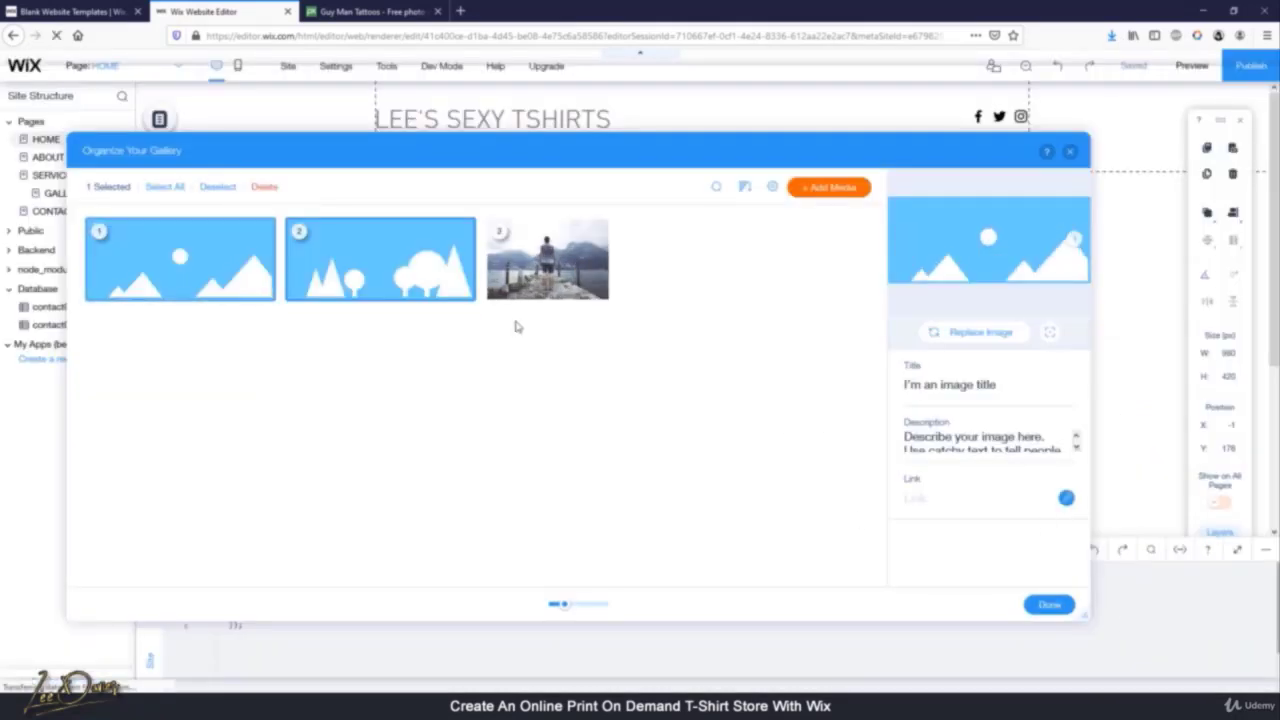
Replace the gallery's first placeholder with relaxed-498245_960_720.jpg uploaded from the computer, apply the changes and preview the home page
click(171, 256)
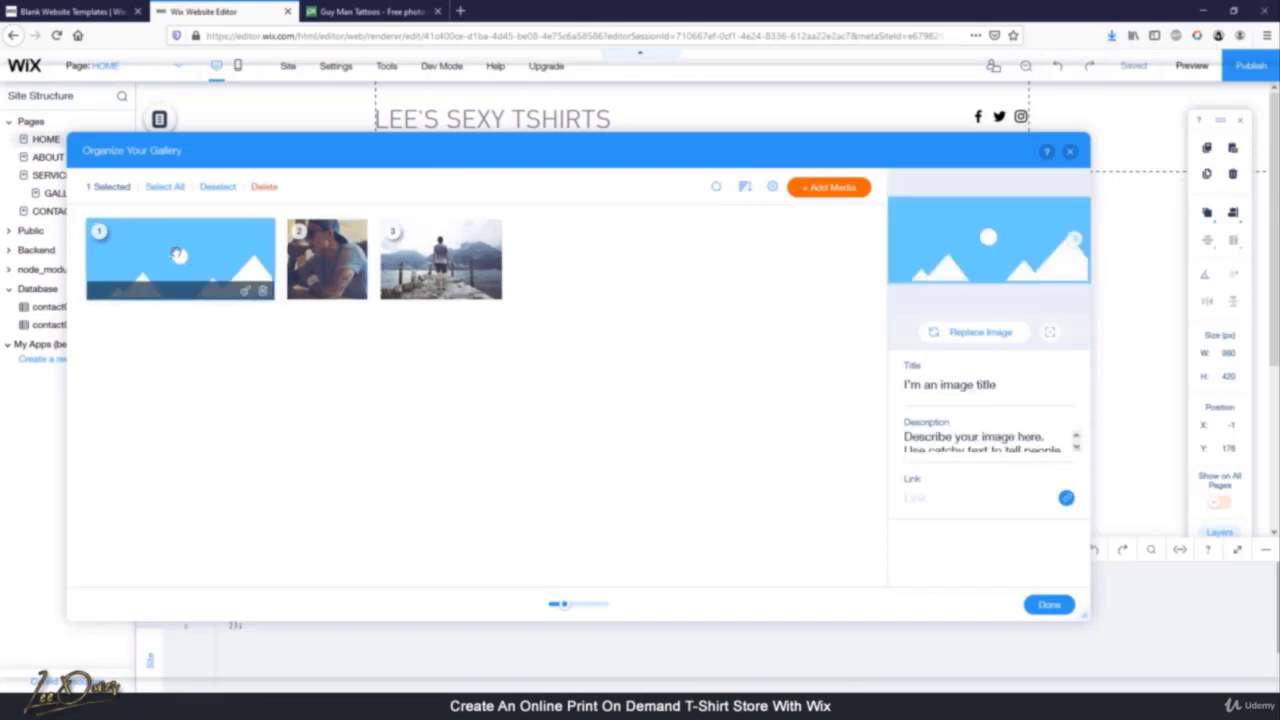
click(968, 332)
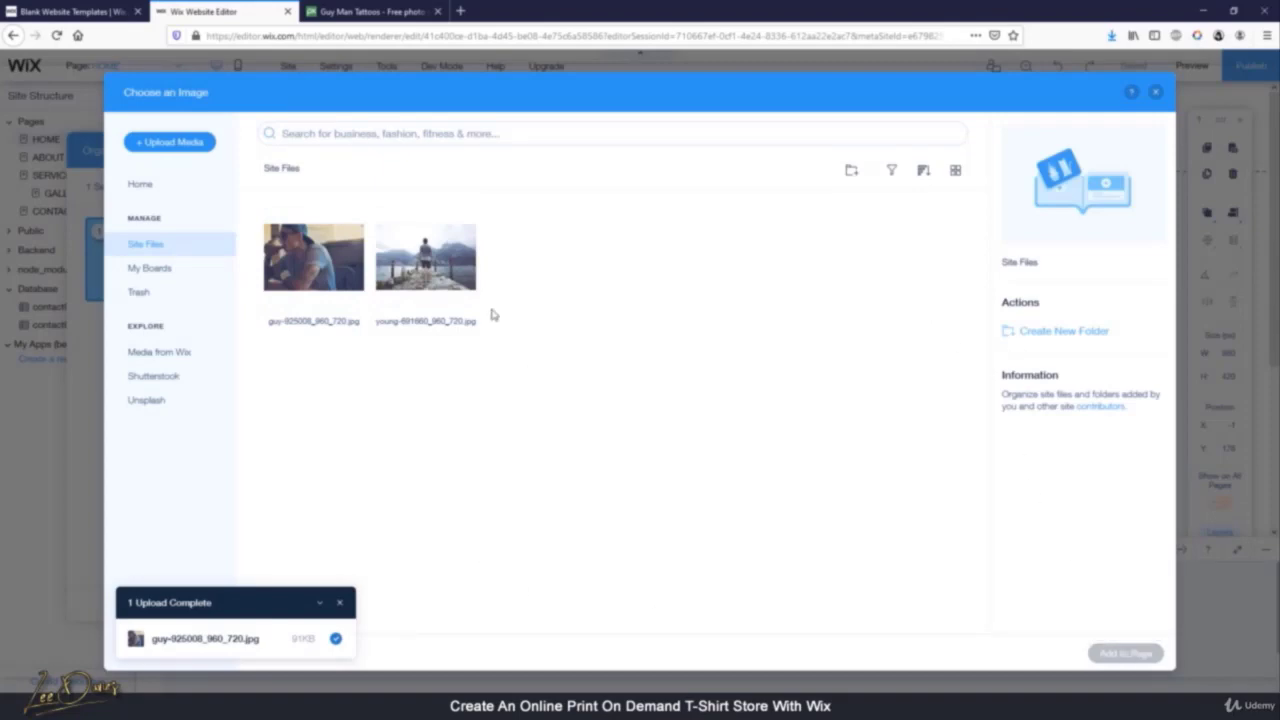
click(192, 143)
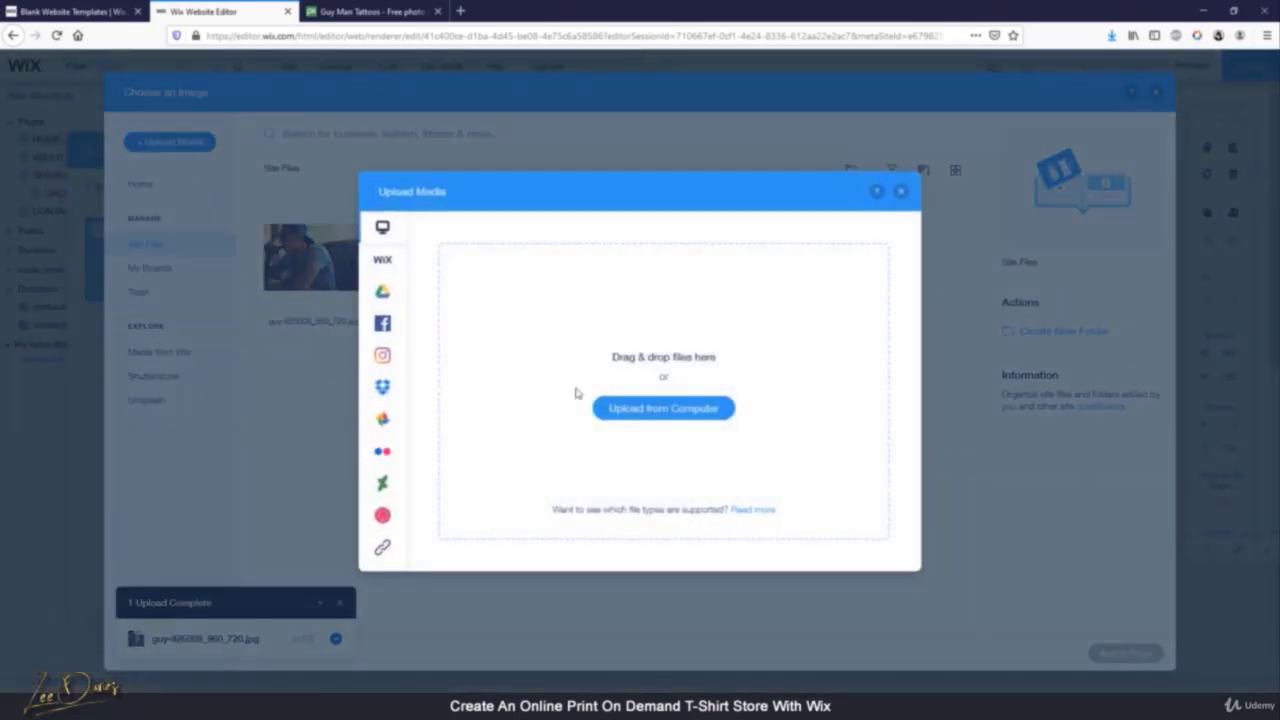
click(652, 406)
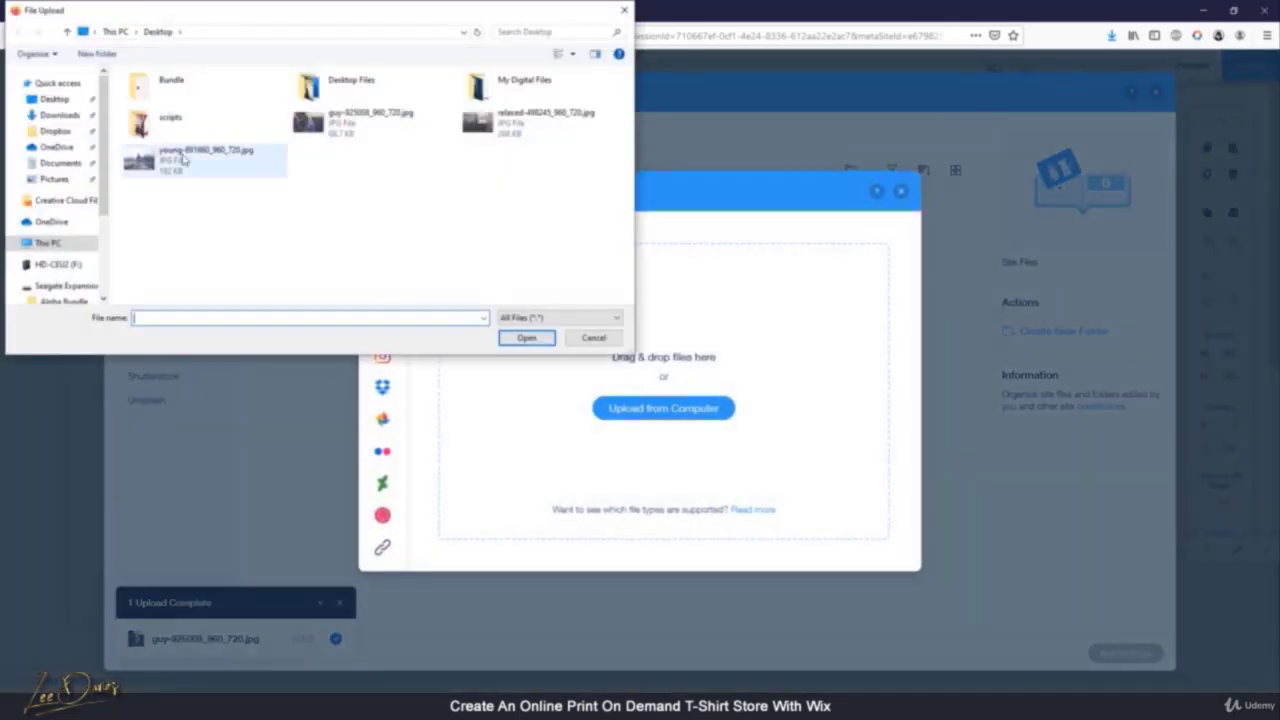
double_click(530, 143)
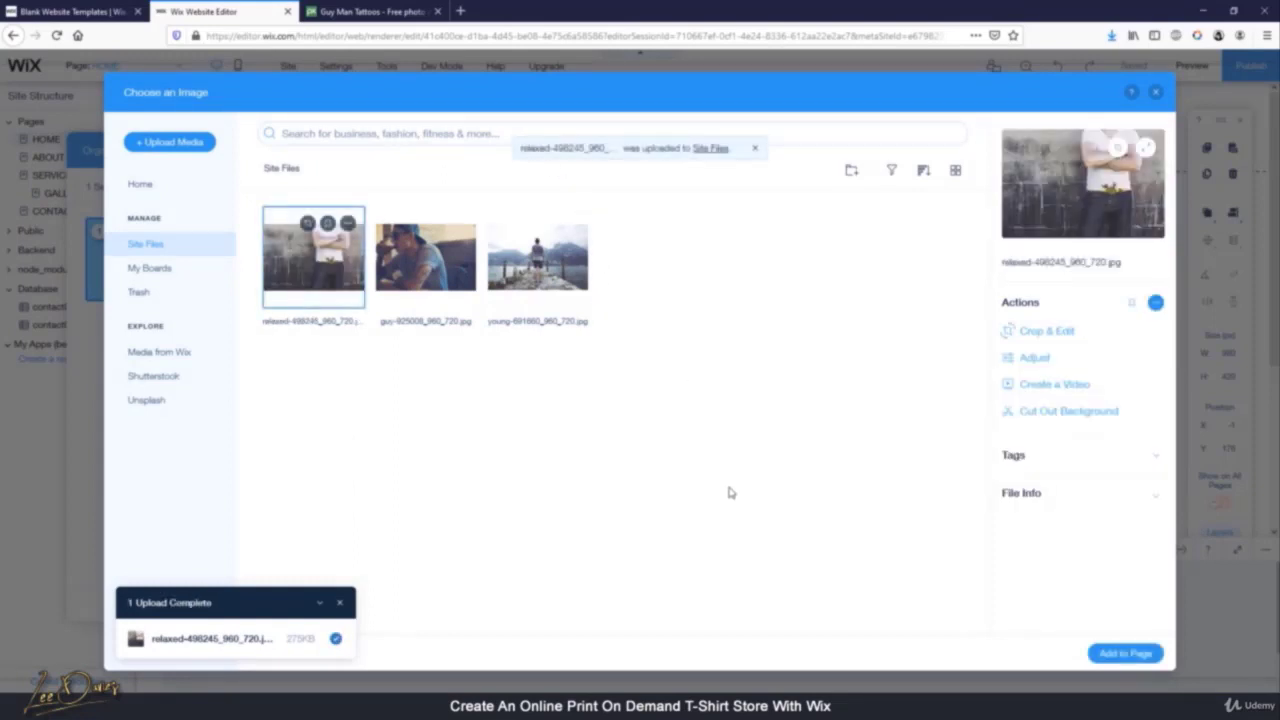
click(1138, 660)
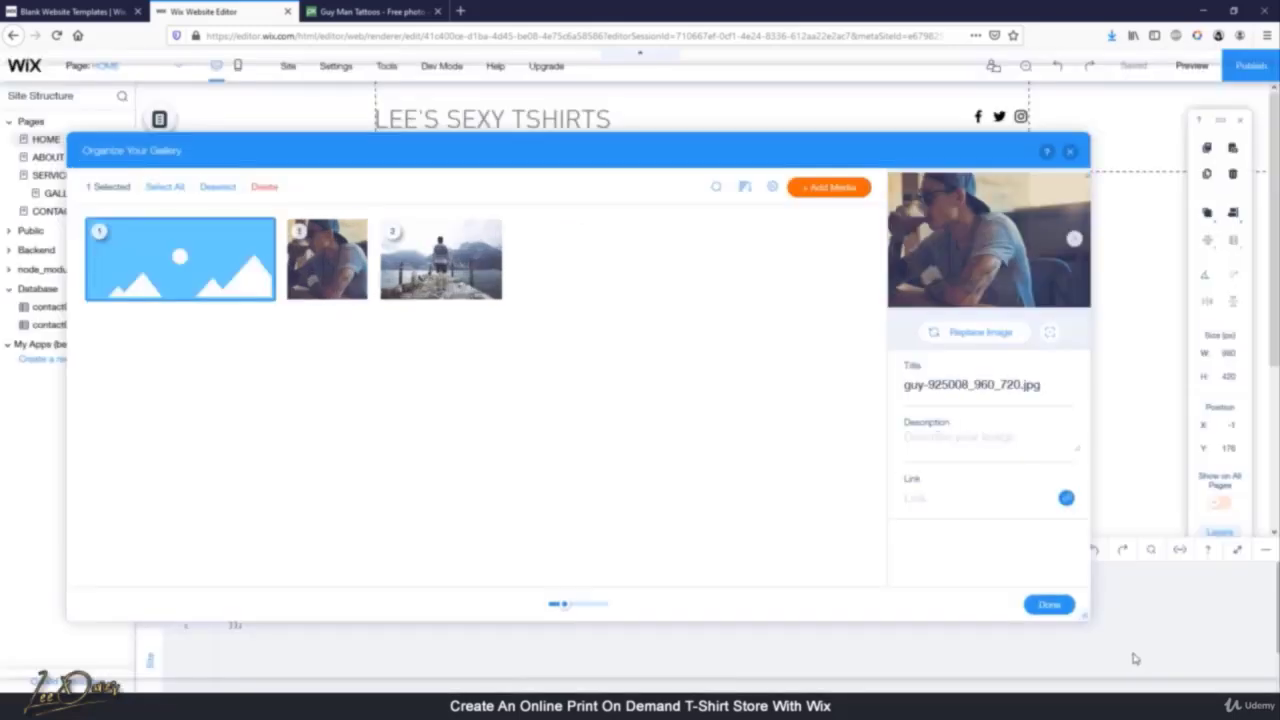
click(1052, 607)
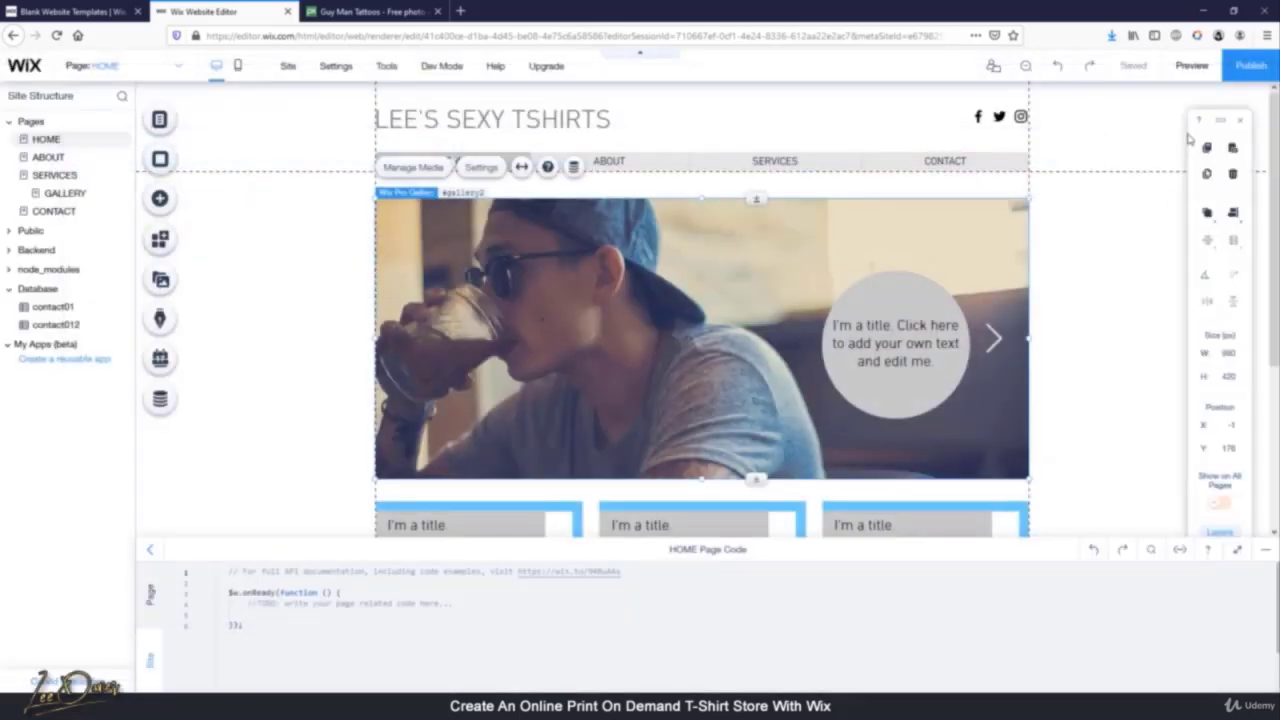
click(1191, 66)
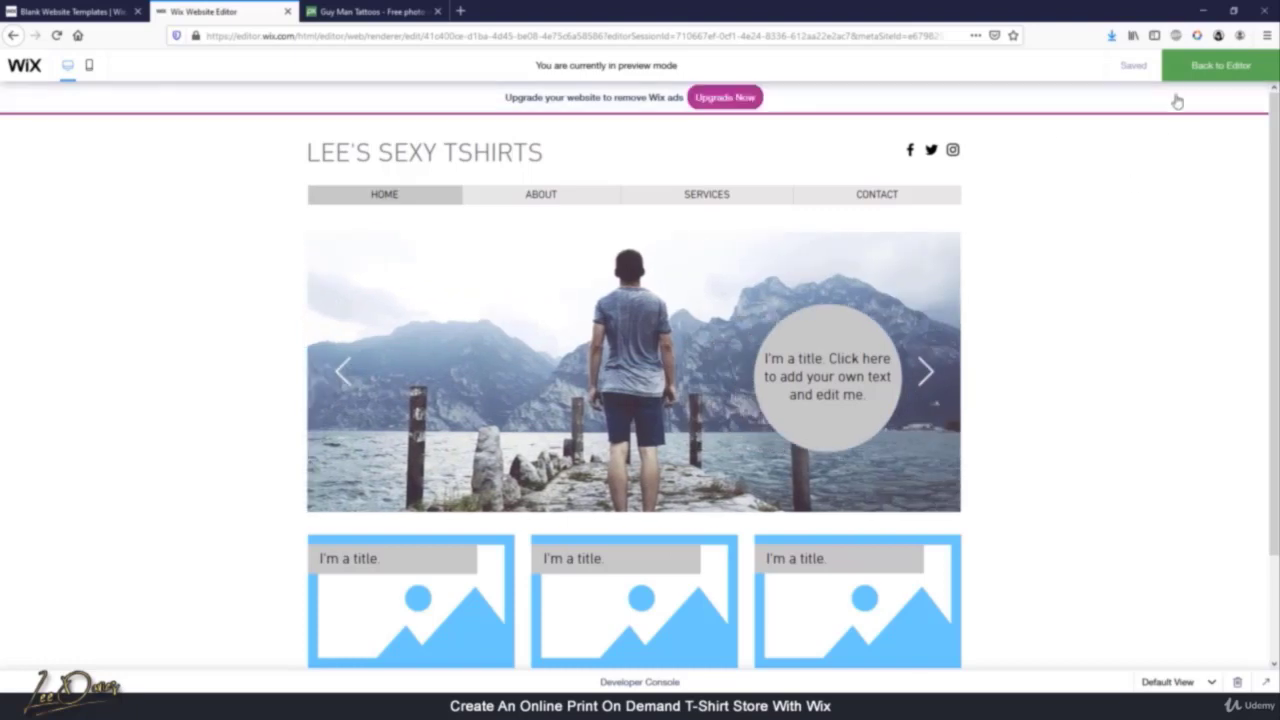
click(1220, 65)
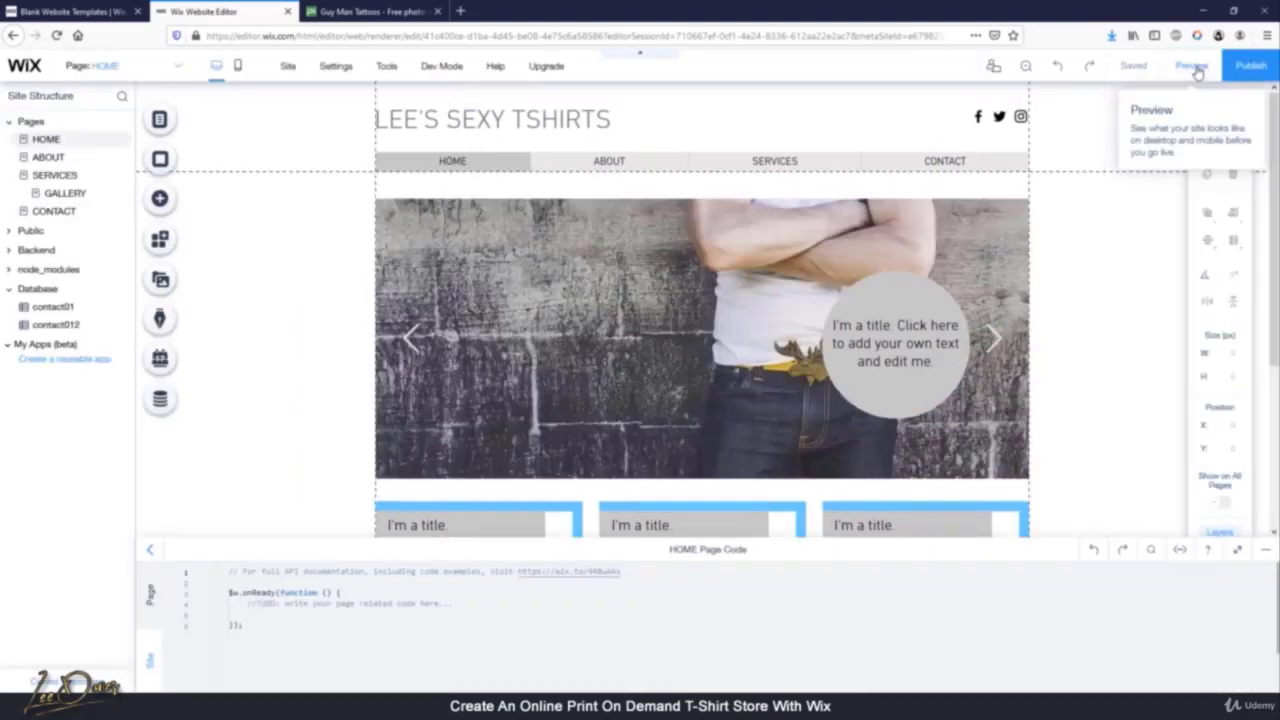
Review the layout options of the site's horizontal menu and align its item text to the left
click(716, 164)
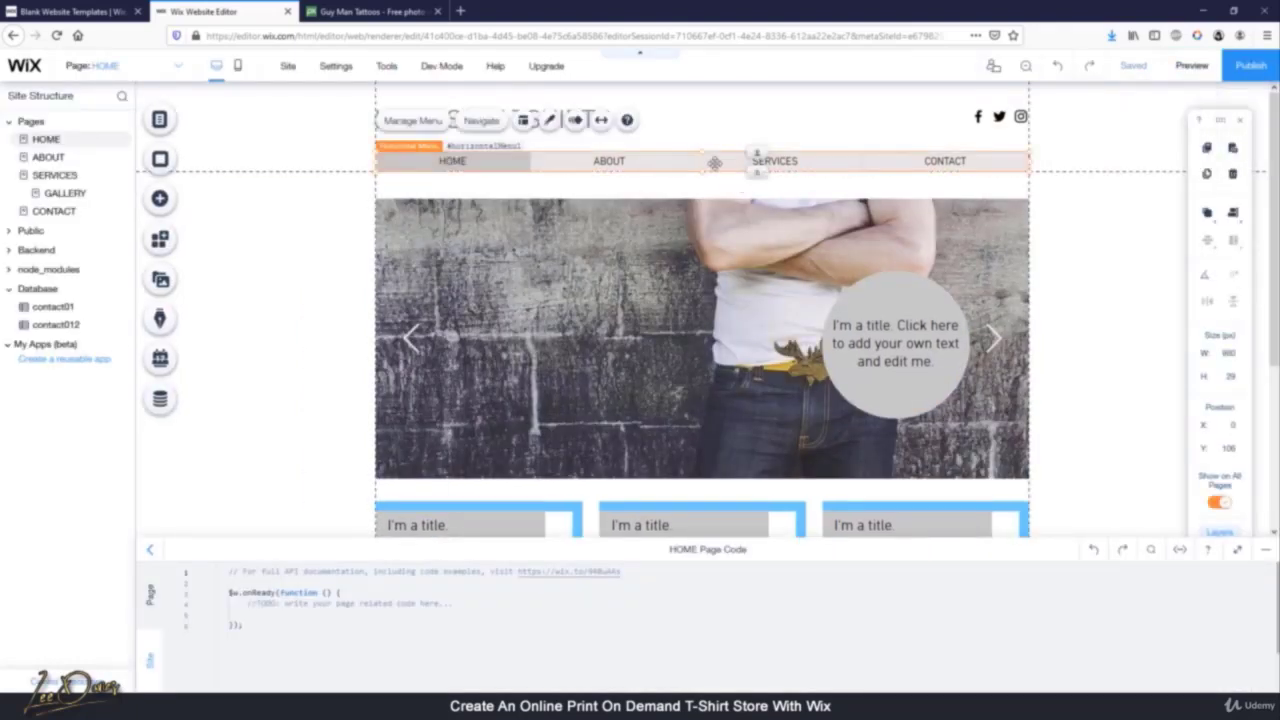
click(522, 121)
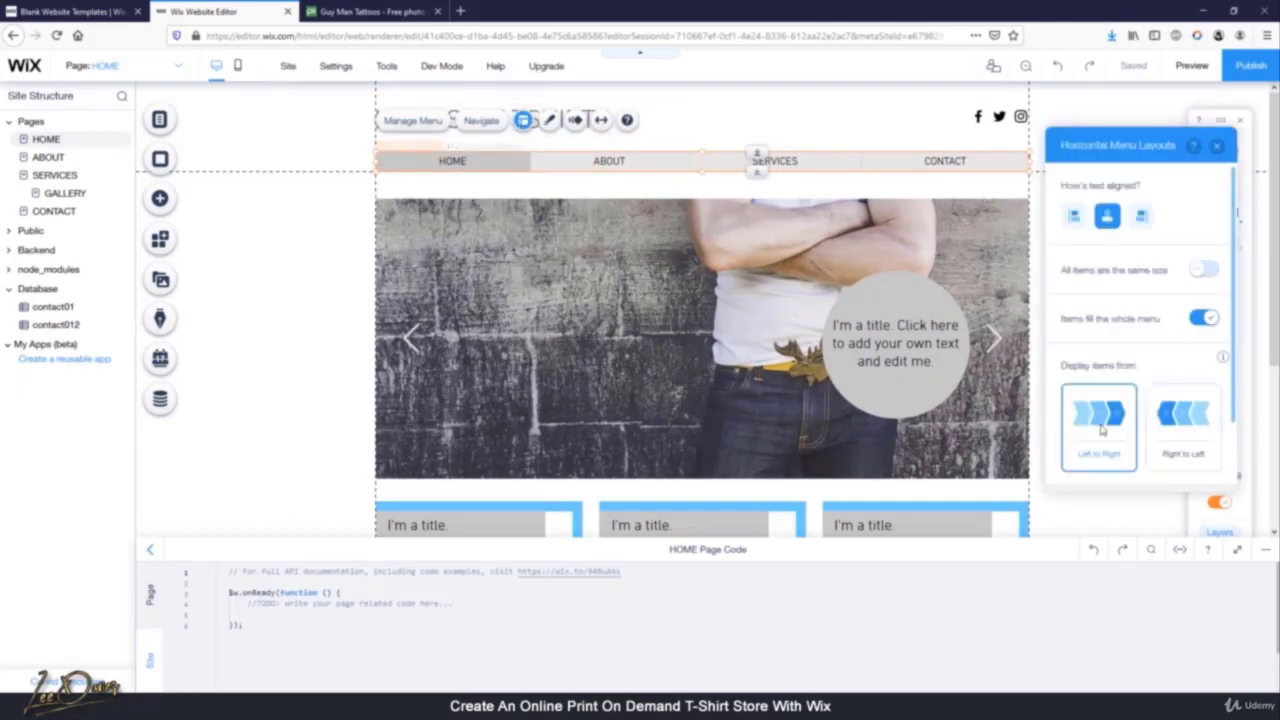
scroll(1144, 405, down, 2)
scroll(1114, 388, up, 2)
click(1074, 220)
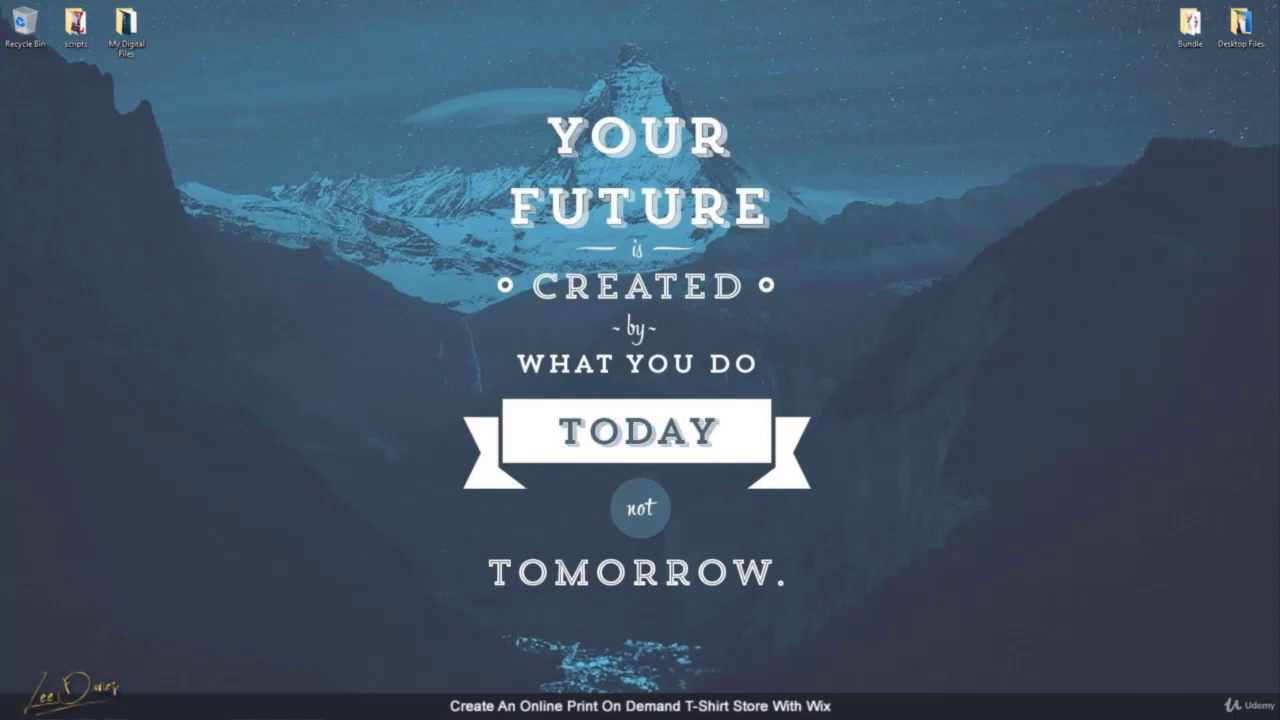
Switch to Spreadshirt, choose to open your own T-shirt store and start browsing for a design file to upload
click(88, 707)
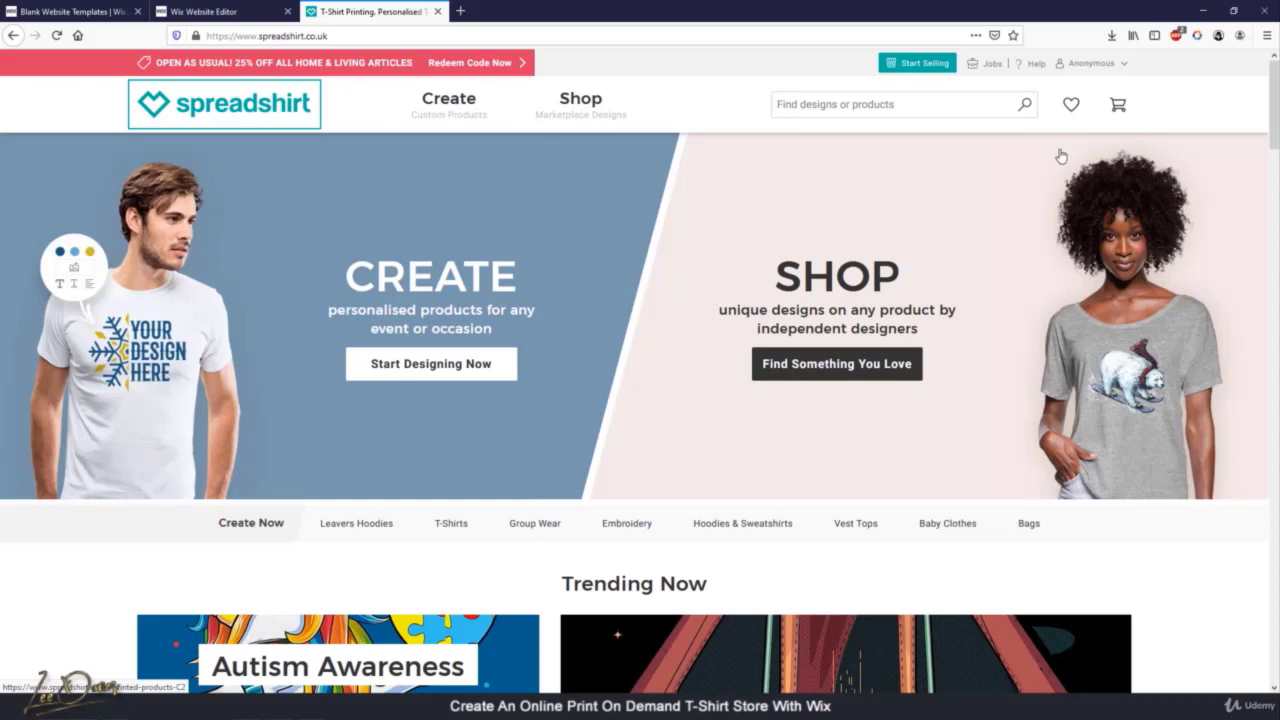
click(915, 64)
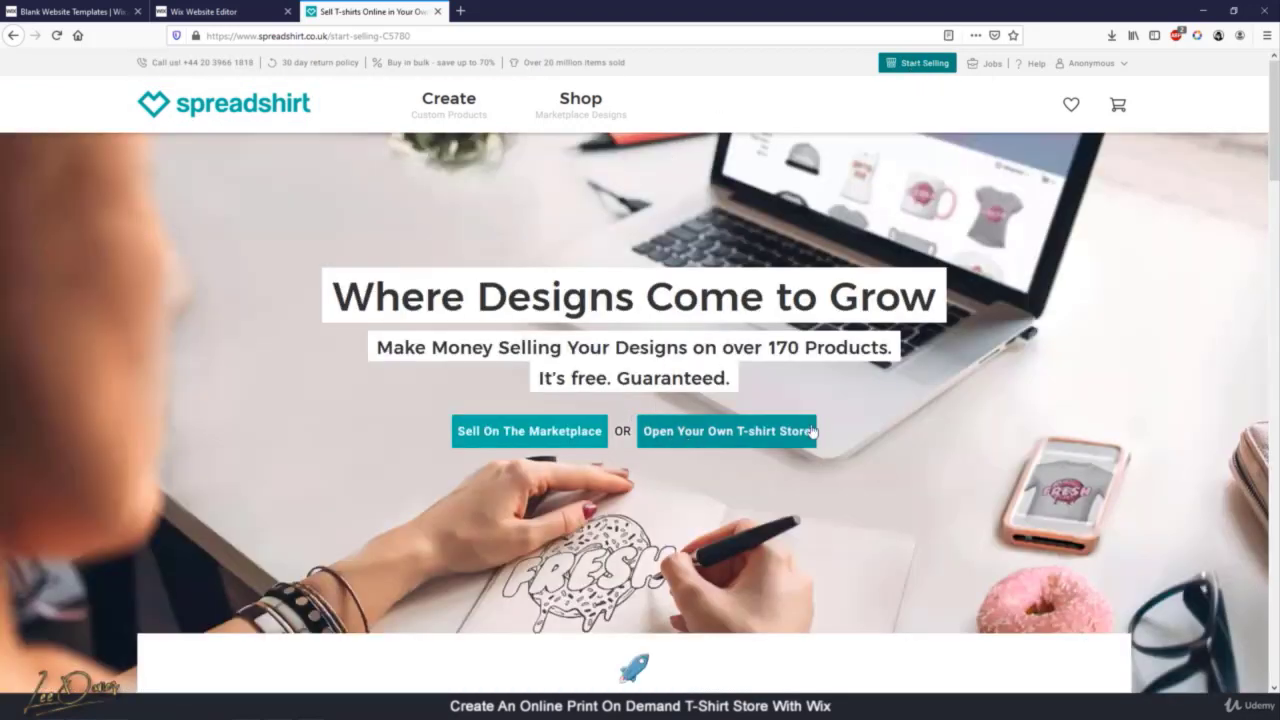
click(737, 435)
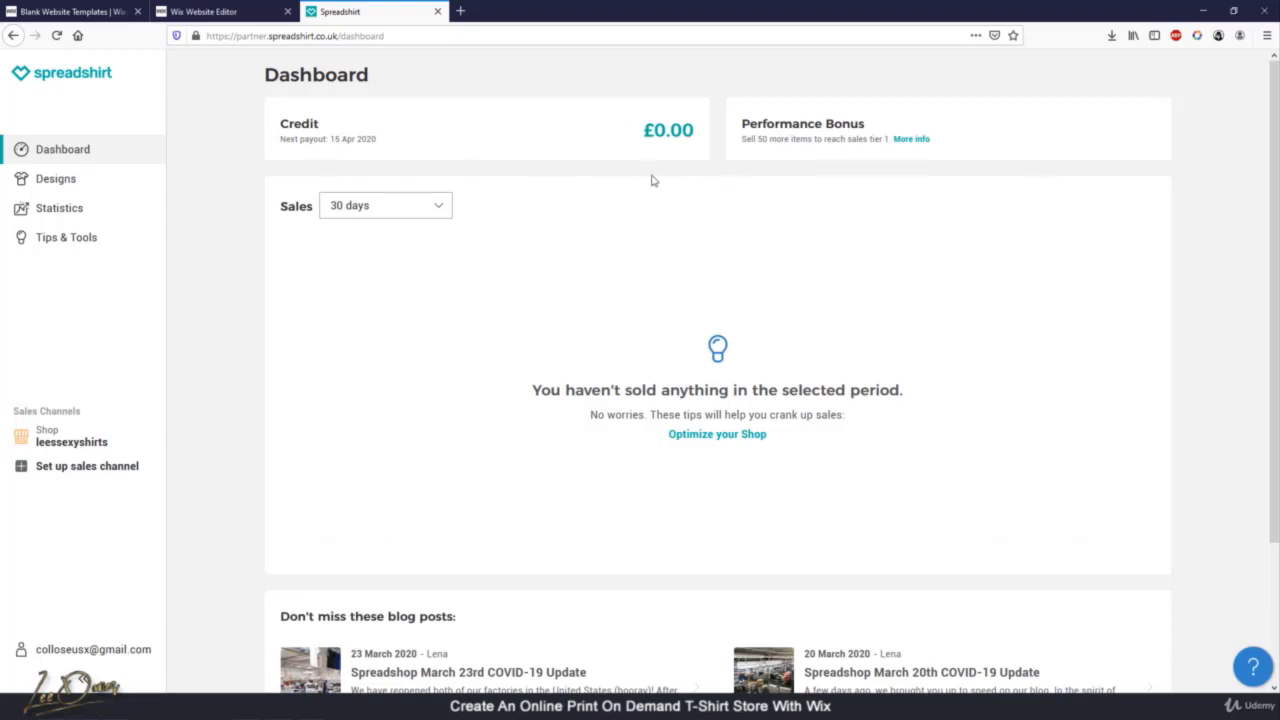
click(44, 180)
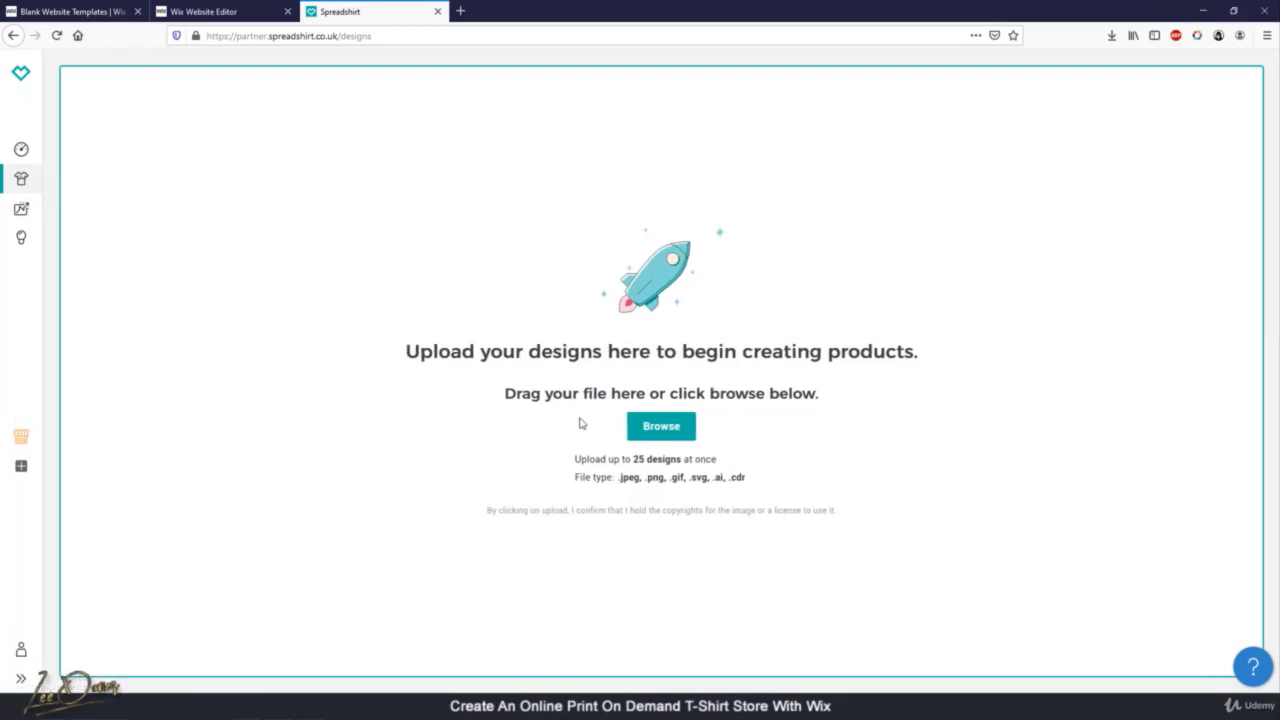
click(662, 428)
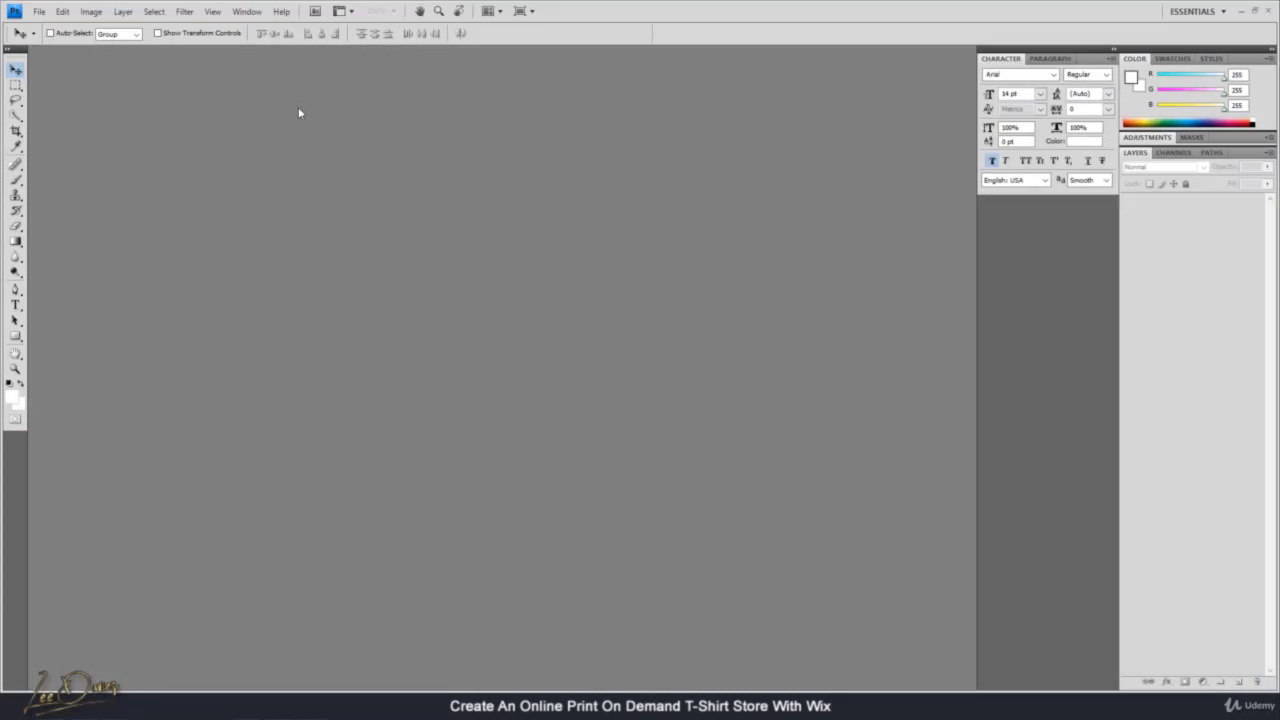
Create a new transparent RGB document 2000 pixels wide and 2000 pixels high at 300 pixels/inch
click(39, 11)
click(50, 27)
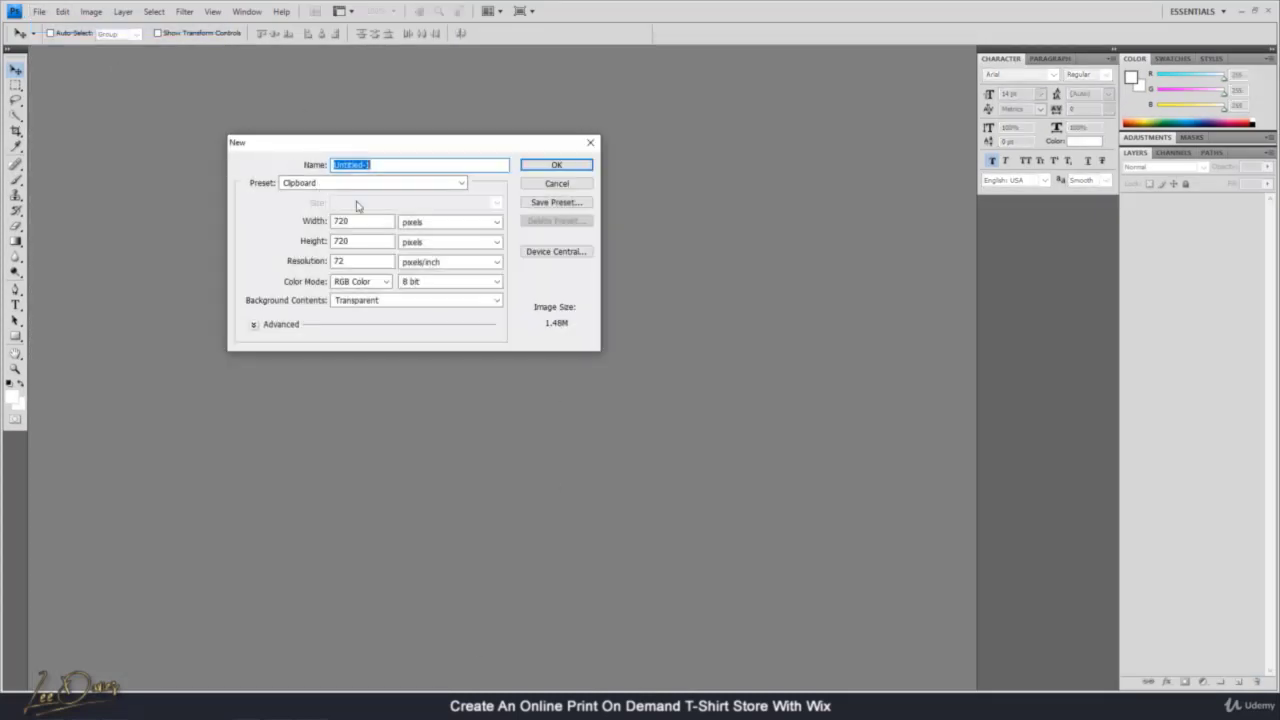
double_click(360, 221)
text(20)
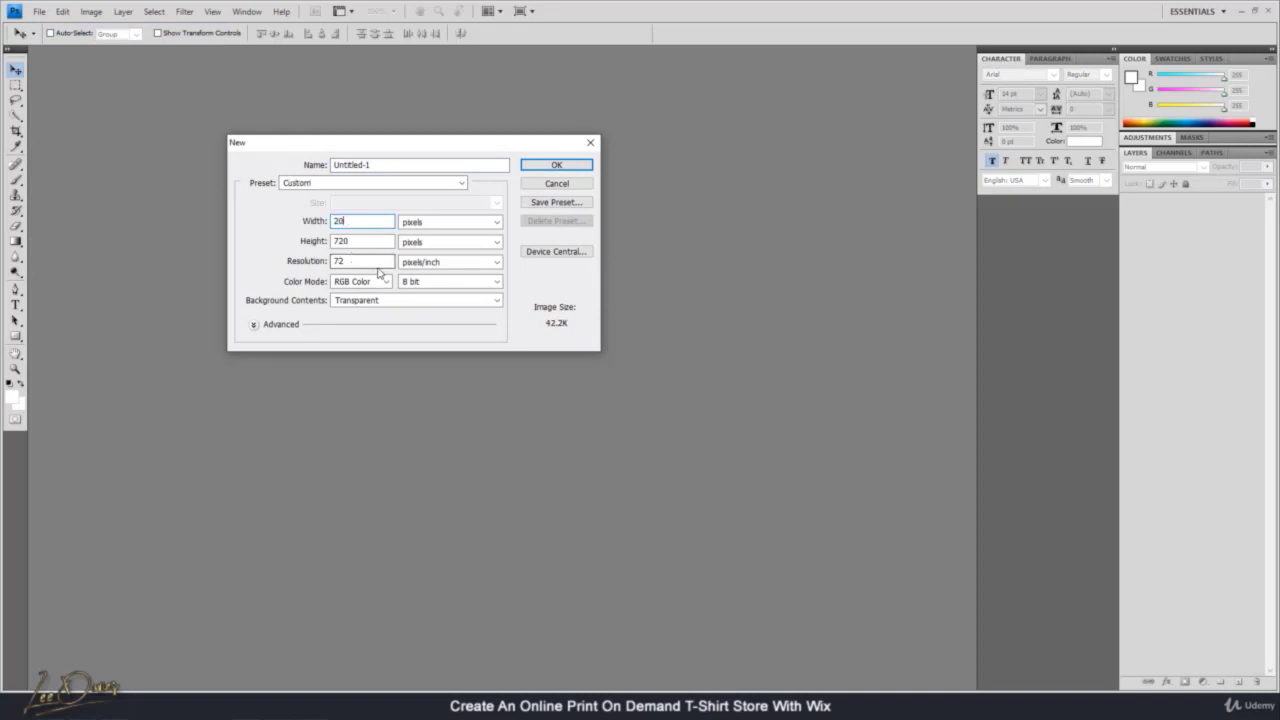
text(00)
key(Tab)
text(20000)
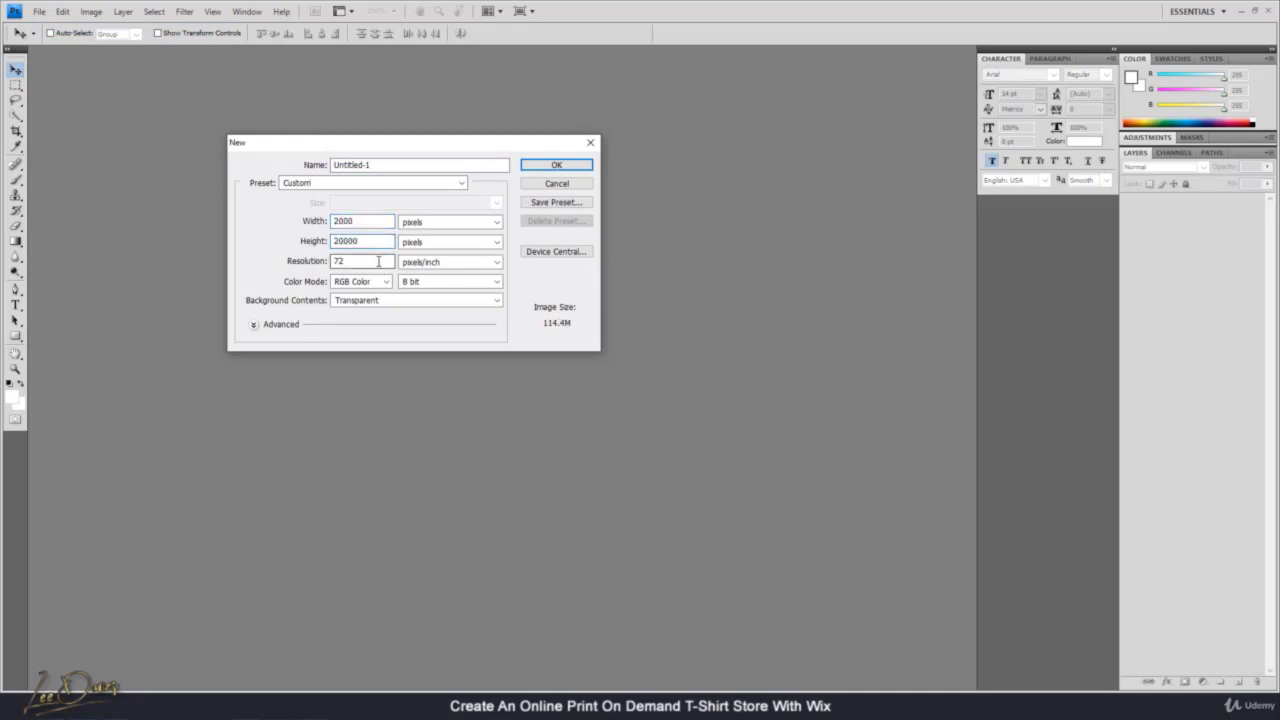
key(BackSpace)
double_click(340, 262)
text(300)
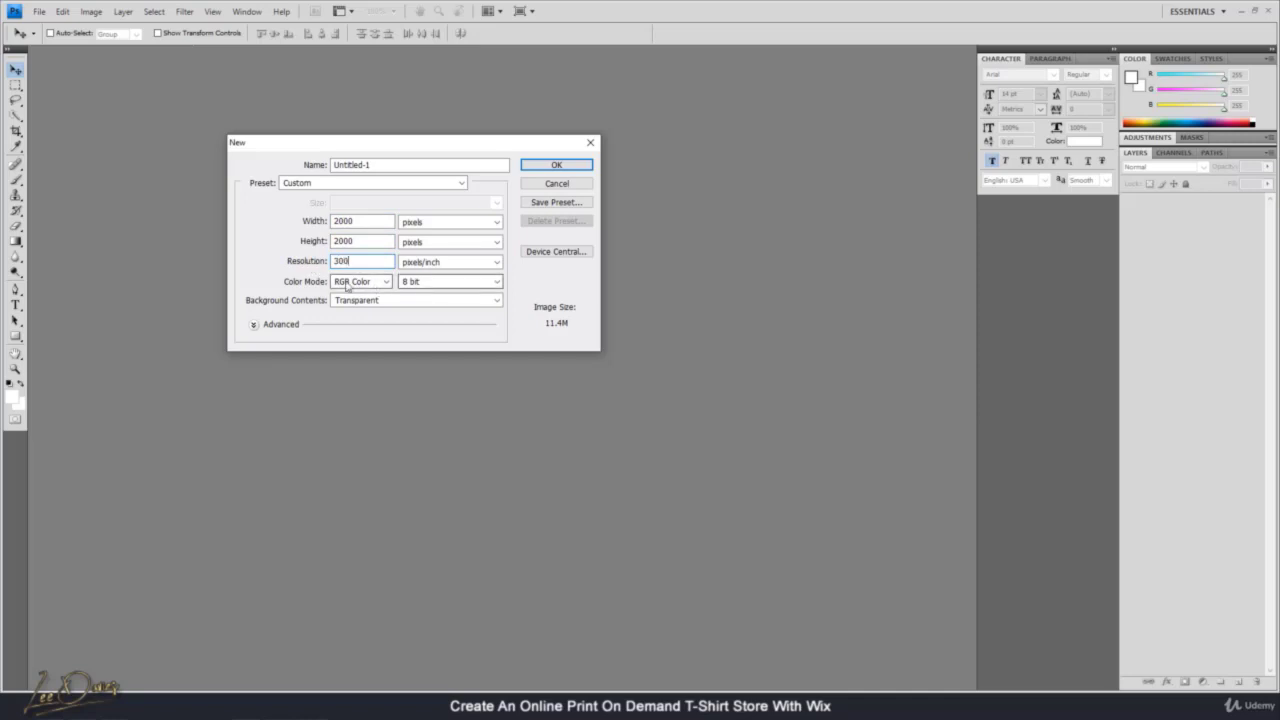
click(549, 166)
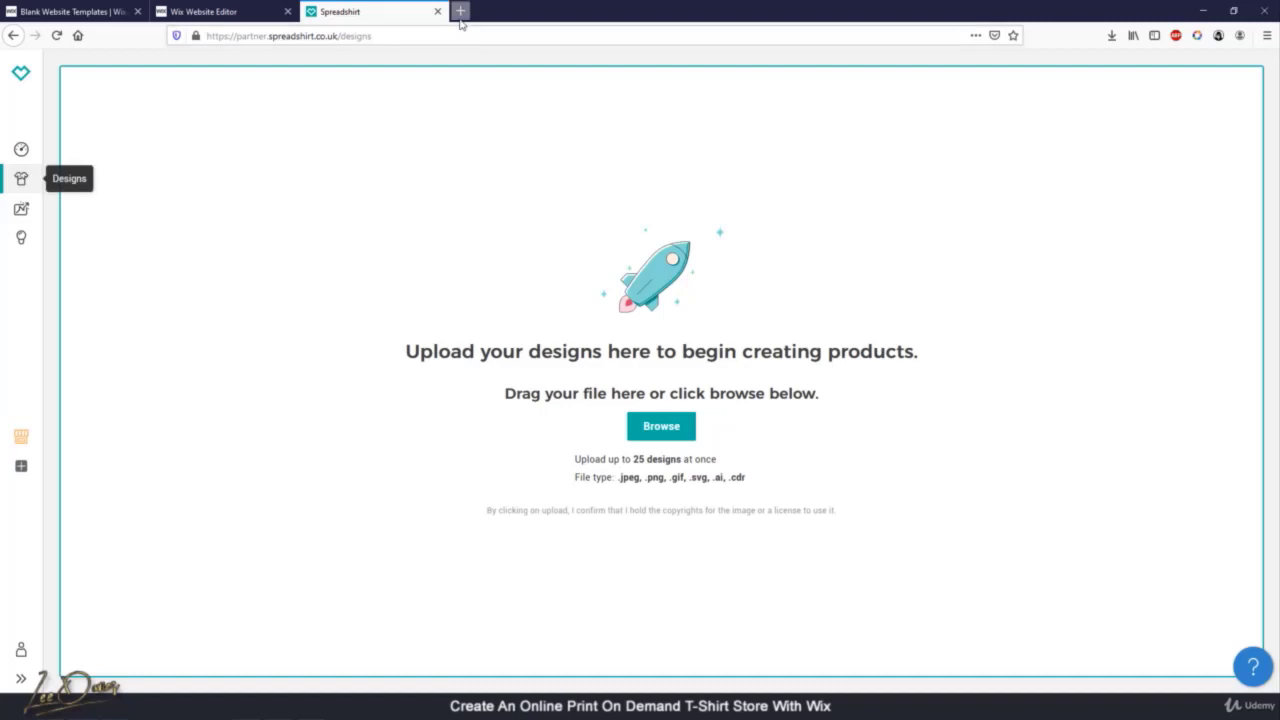
Find Pixabay through a Google search in a new browser tab and open its home page
click(460, 18)
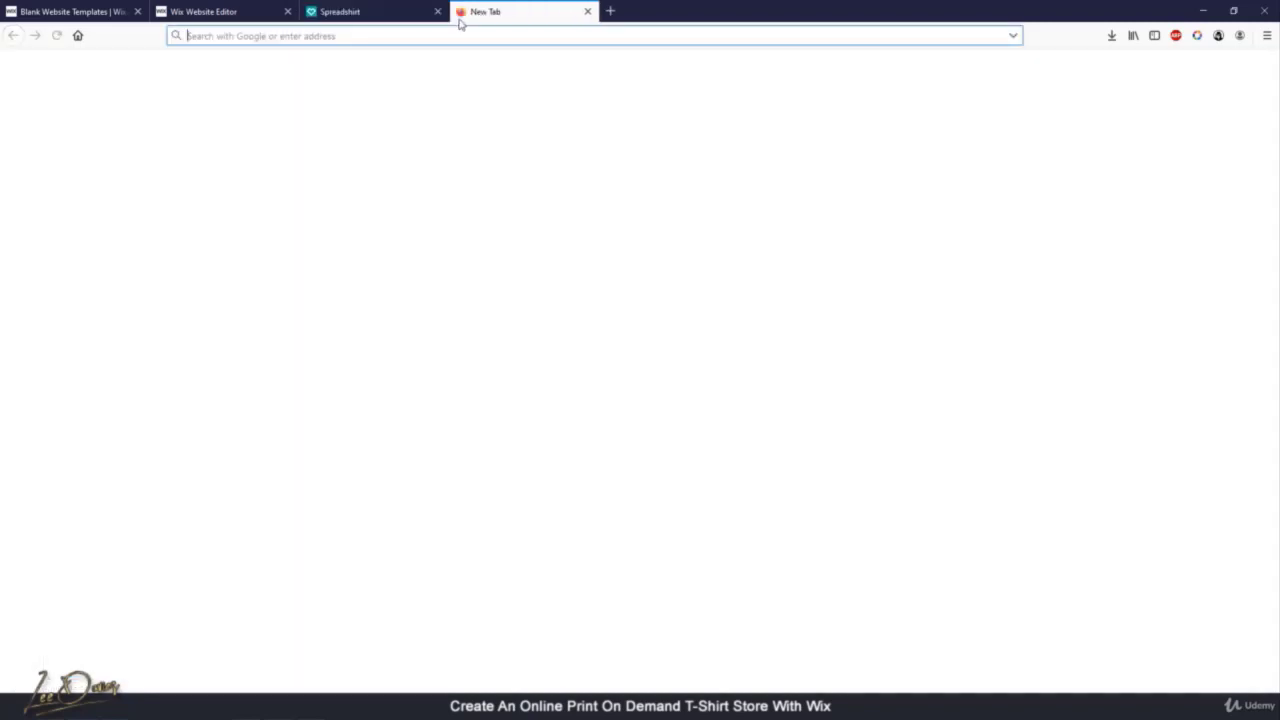
text(pixabay)
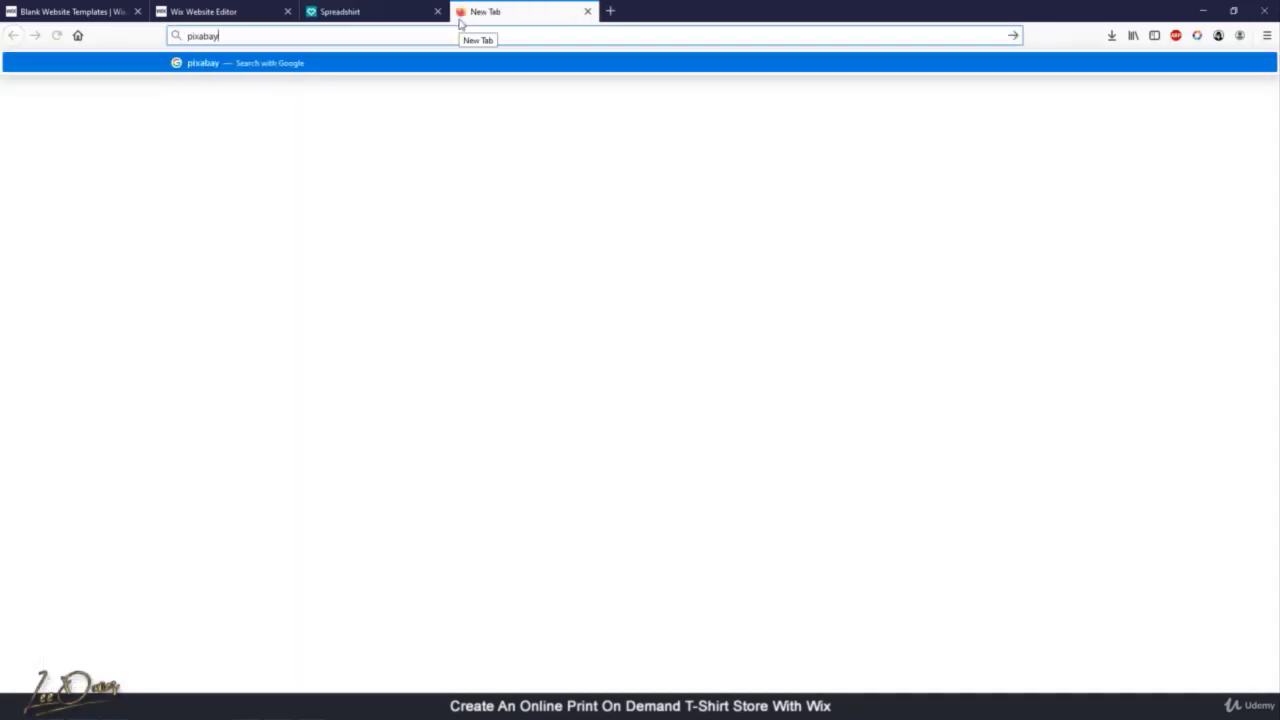
key(Return)
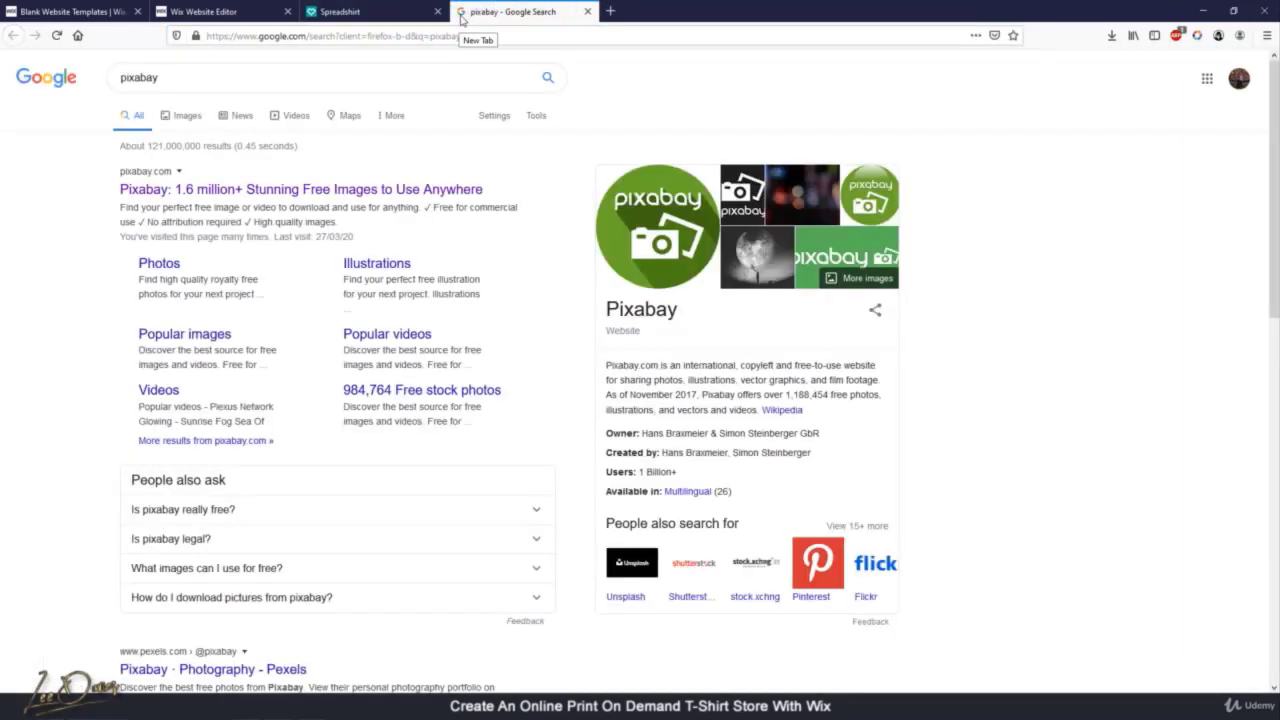
click(280, 190)
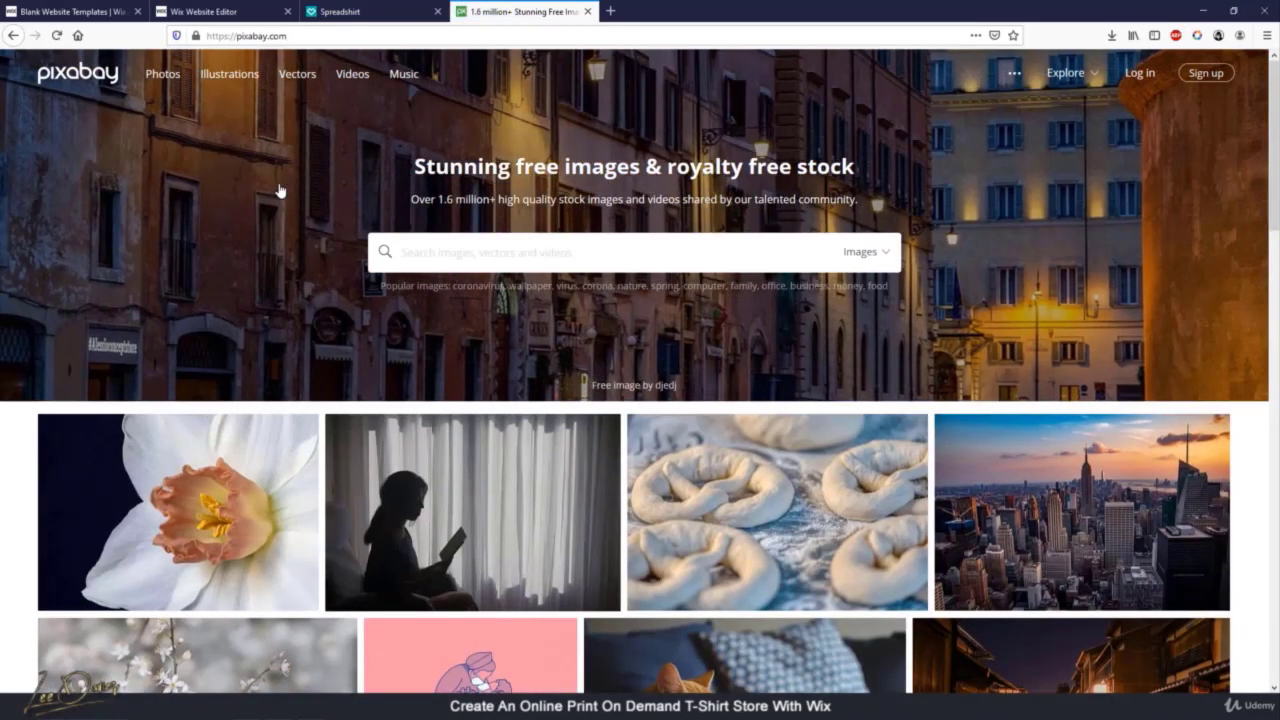
Search Pixabay for "uk flag" and open the illustration of the Great Britain map filled with the Union Jack
click(461, 246)
text(uk flag)
key(Return)
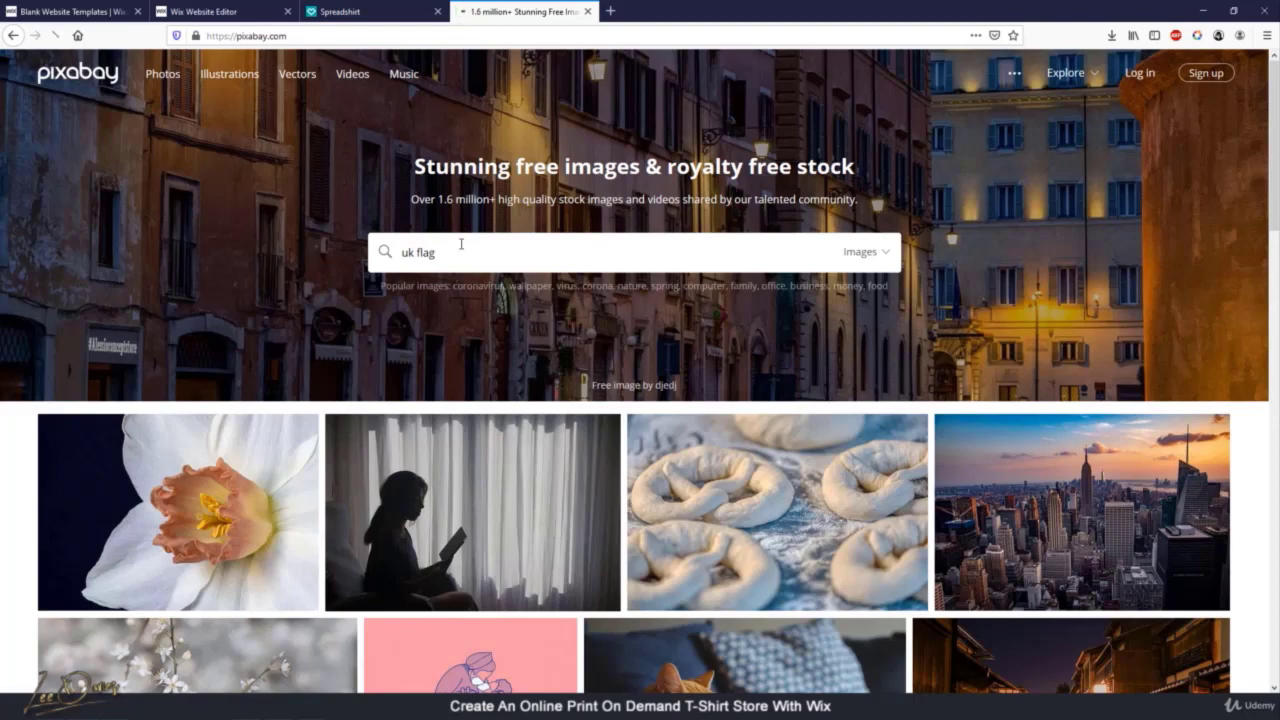
scroll(598, 288, down, 5)
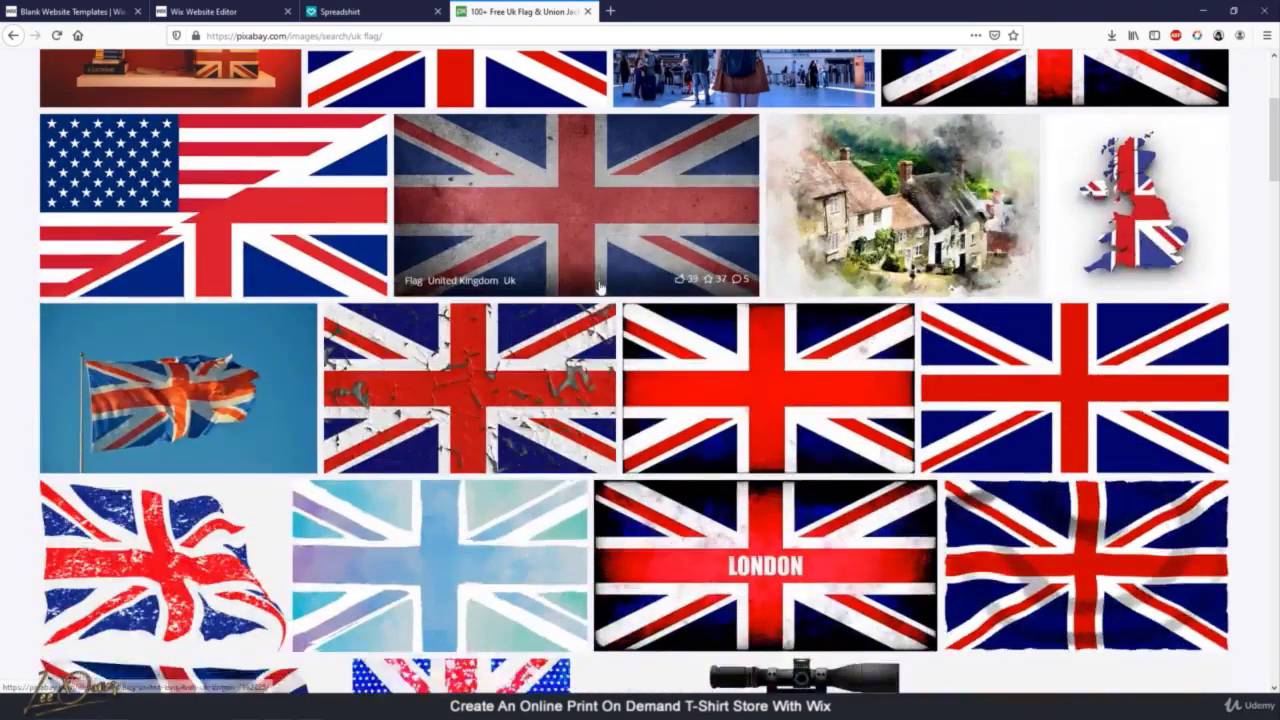
scroll(598, 288, down, 12)
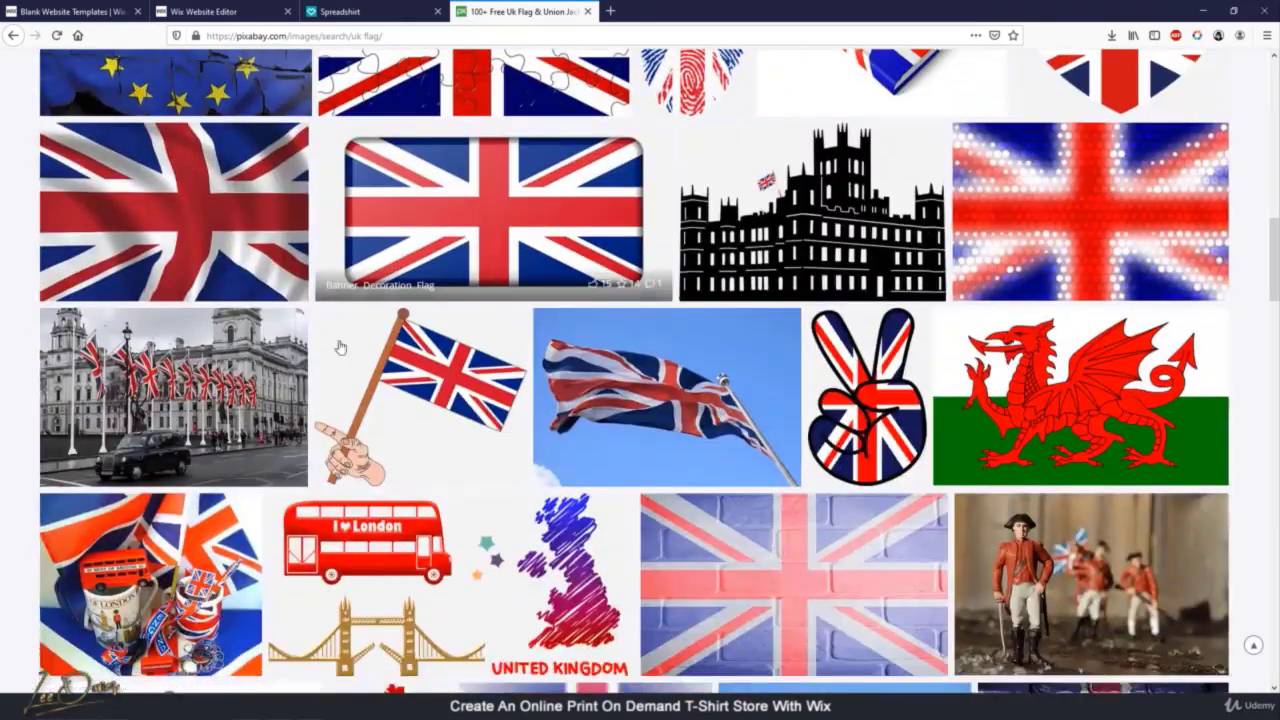
scroll(460, 420, down, 8)
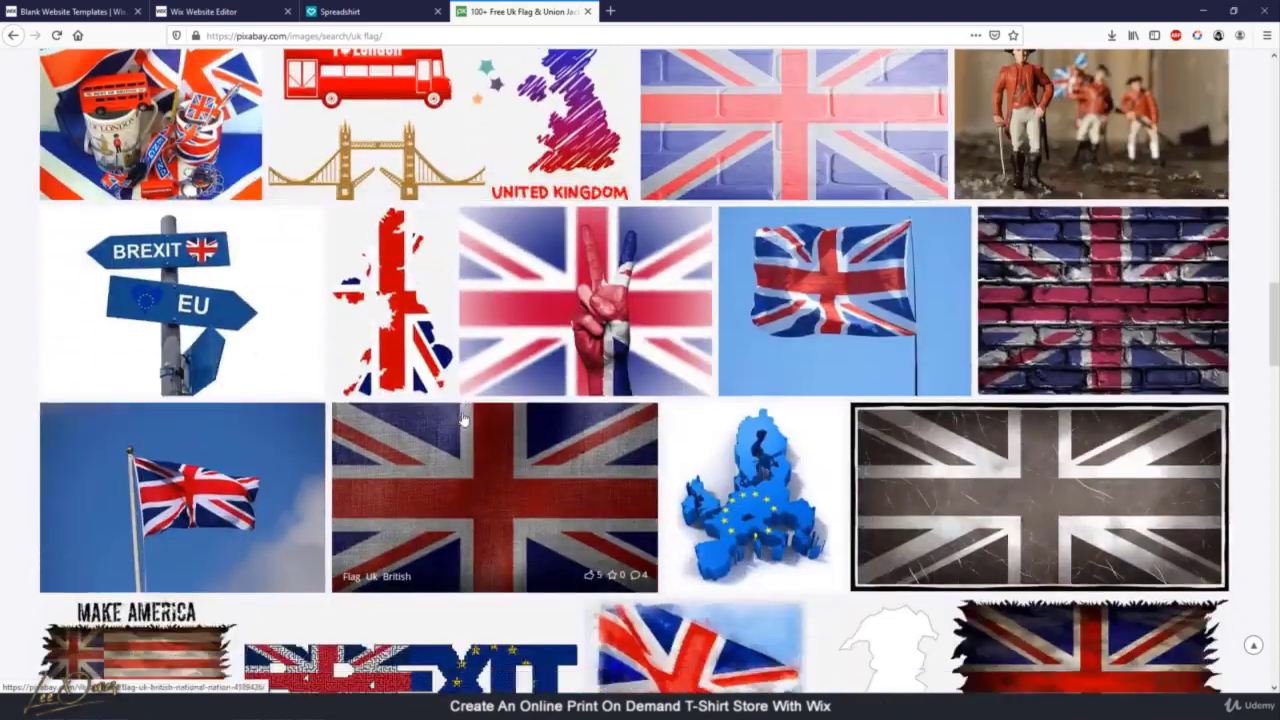
click(394, 298)
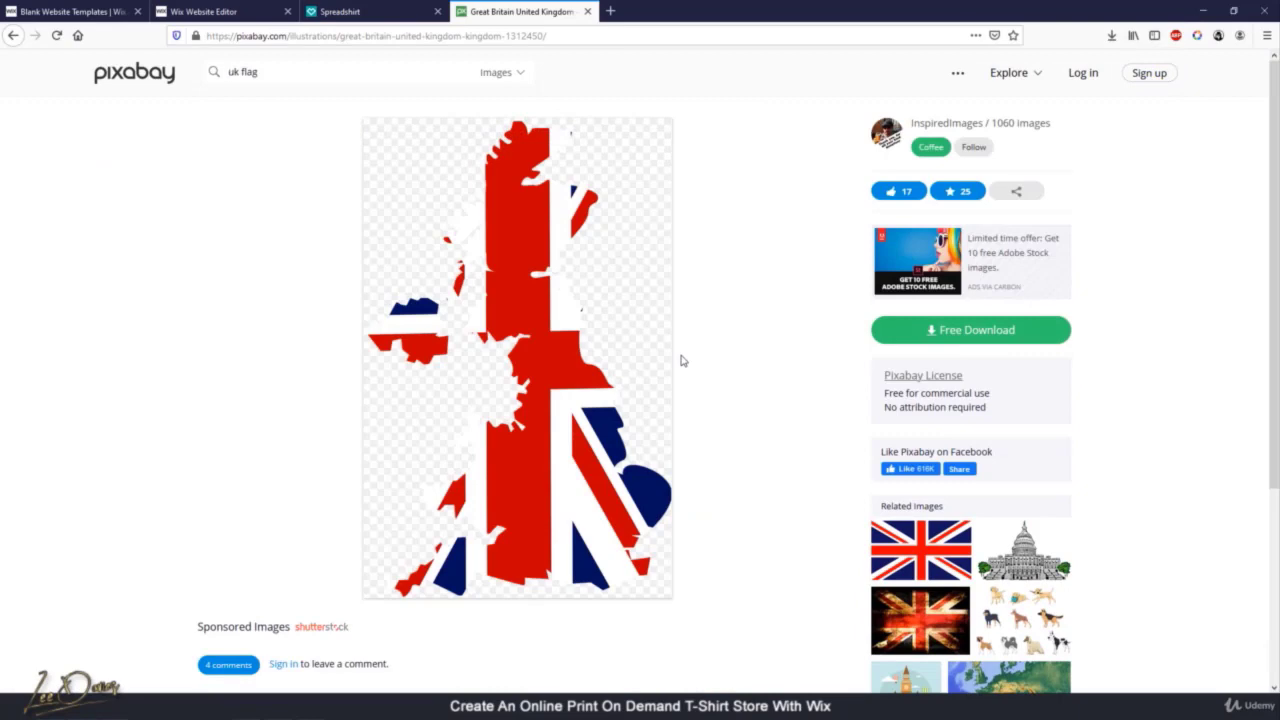
Download the Great Britain map illustration as an 823×1280 PNG, complete the captcha and save the file
click(923, 339)
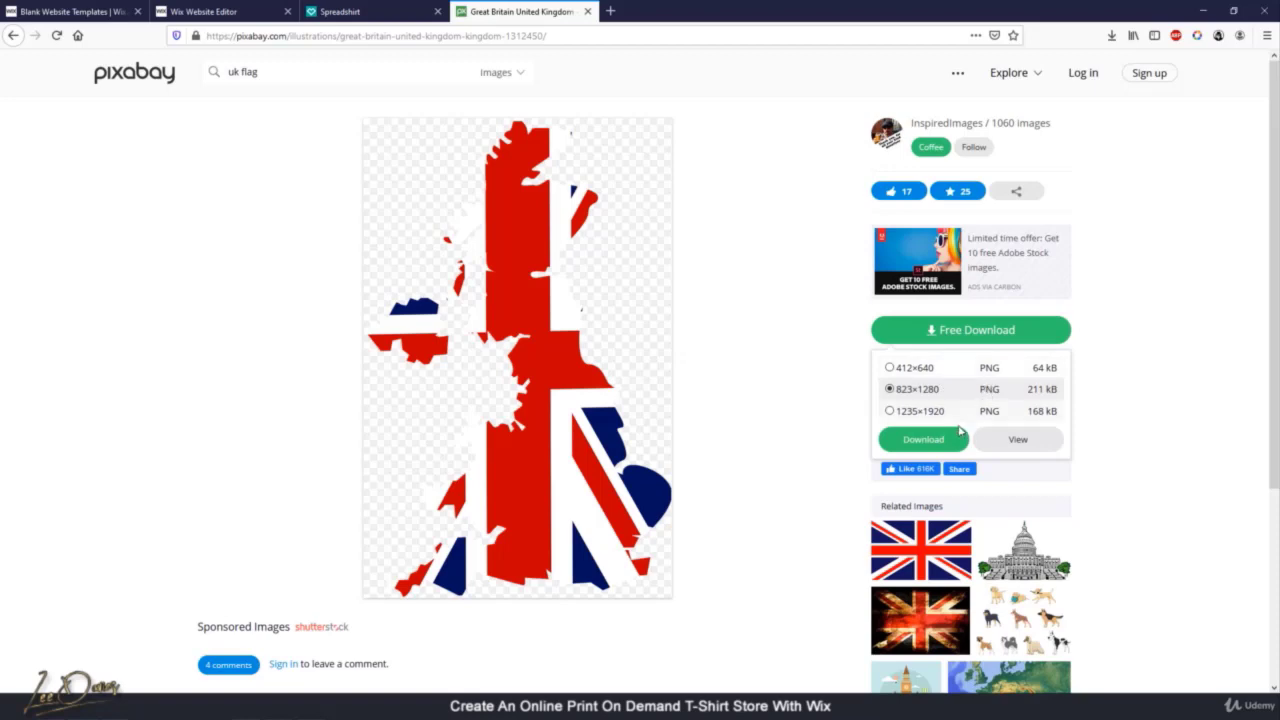
click(908, 442)
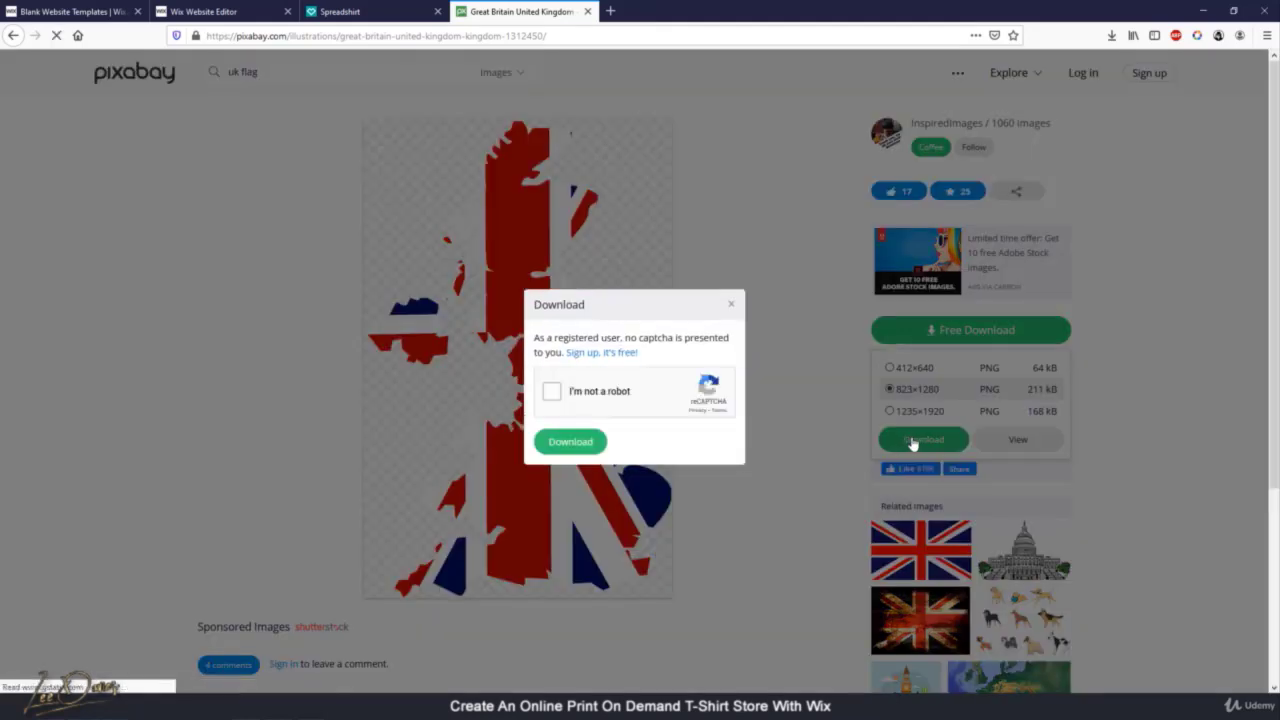
click(597, 396)
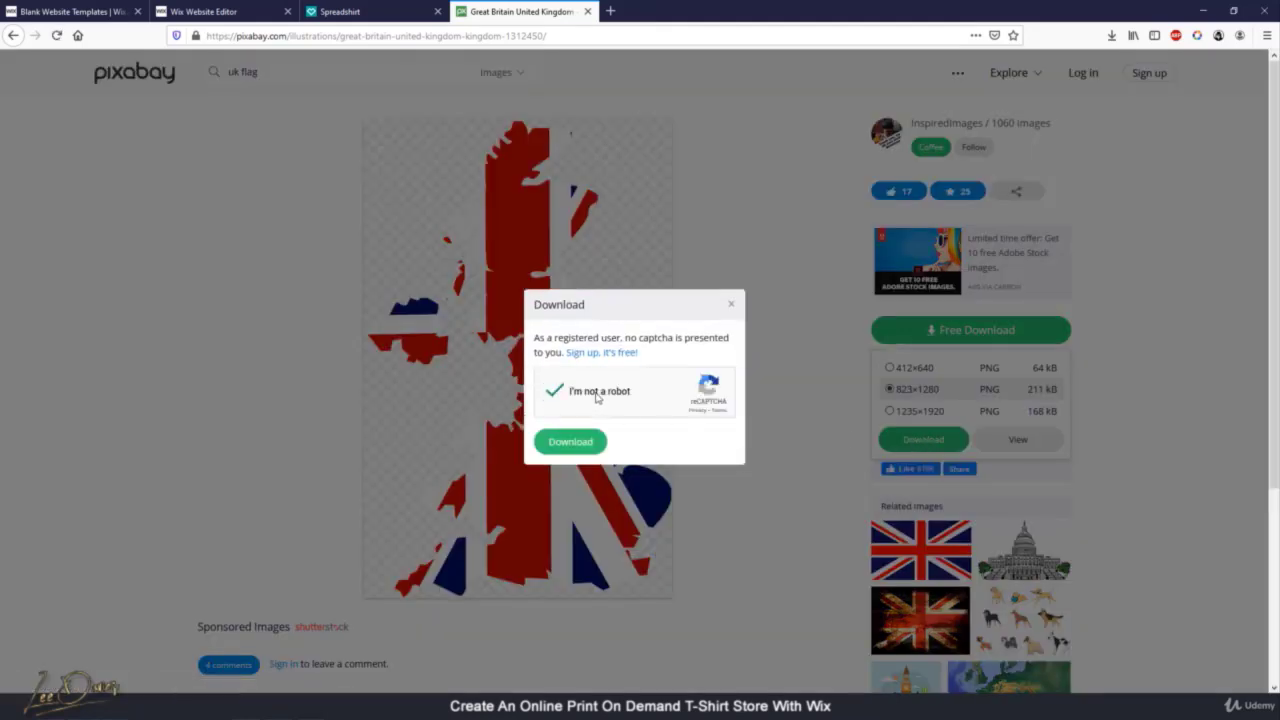
click(592, 441)
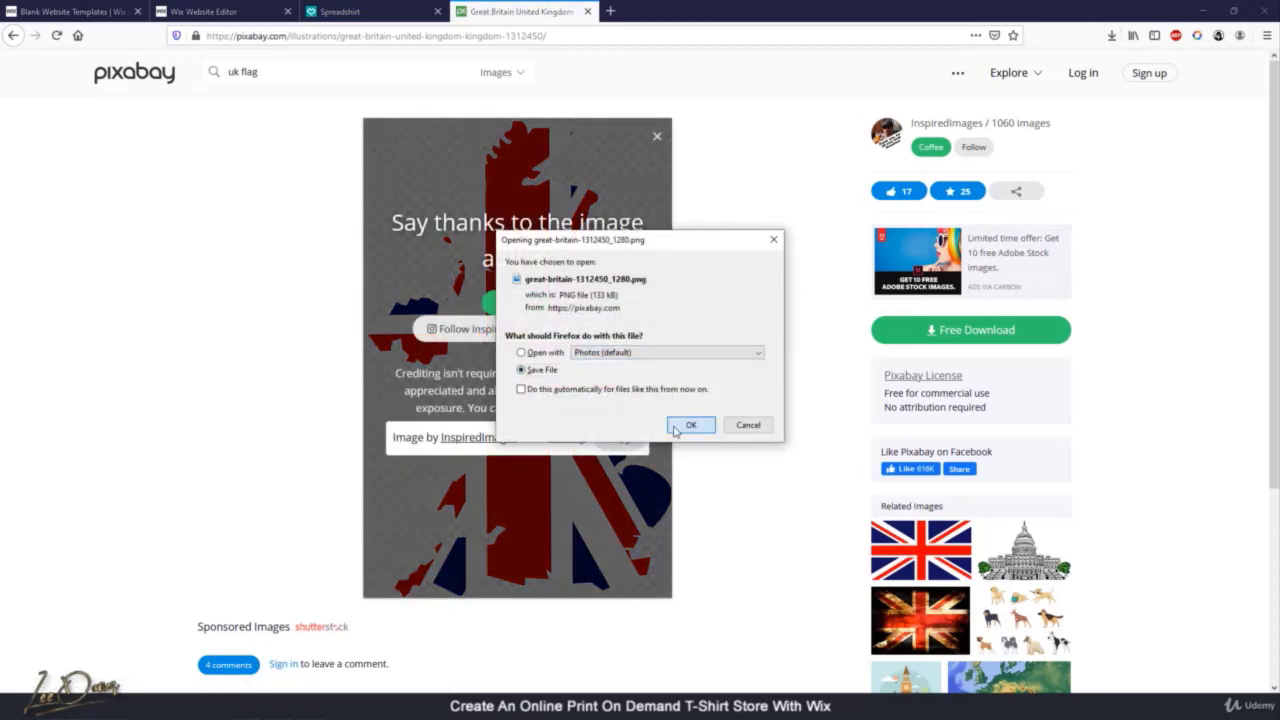
click(688, 425)
Show the downloaded great-britain-1312450_1280.png in its Bundle folder, minimise the other windows and move the file to the desktop
click(1108, 36)
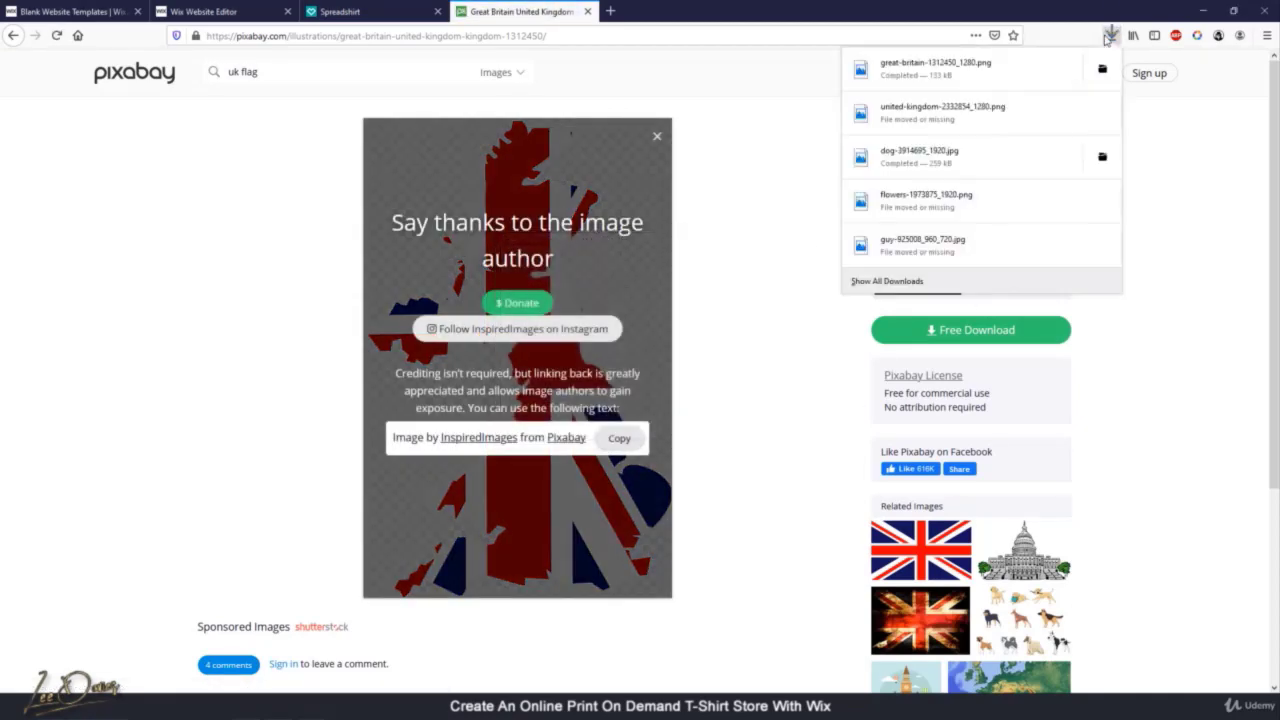
right_click(935, 70)
click(1000, 81)
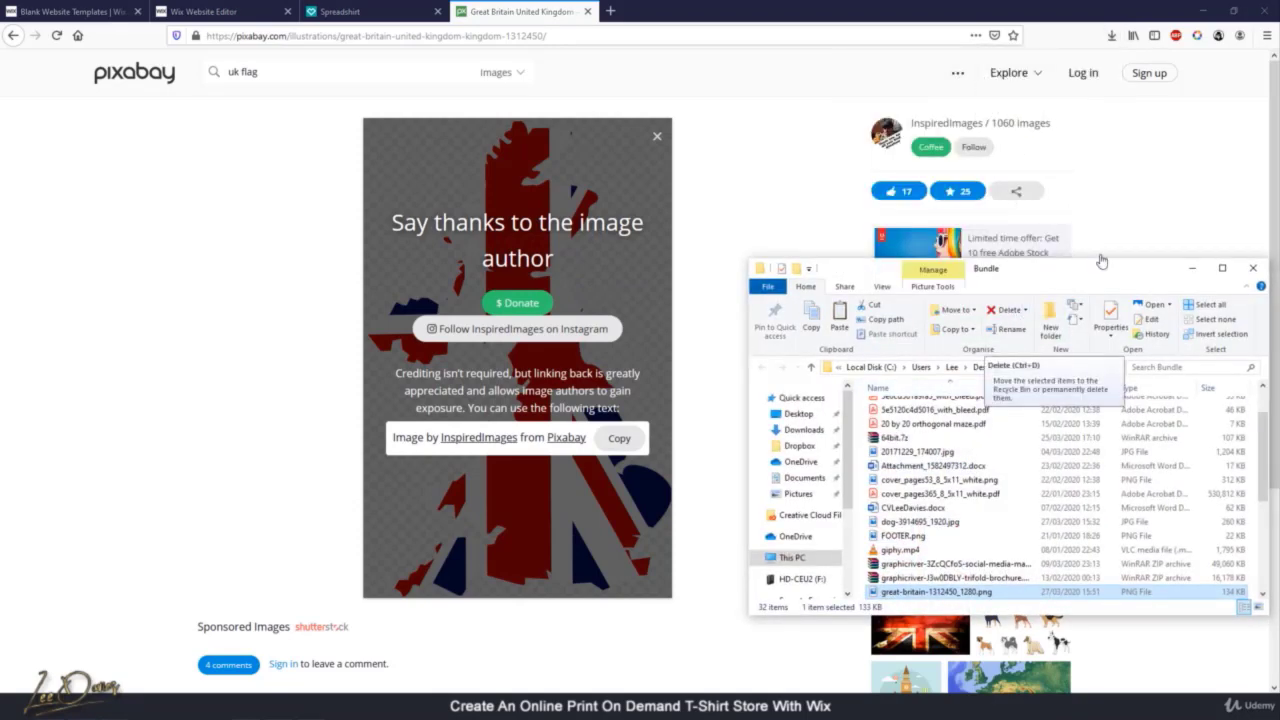
click(1207, 10)
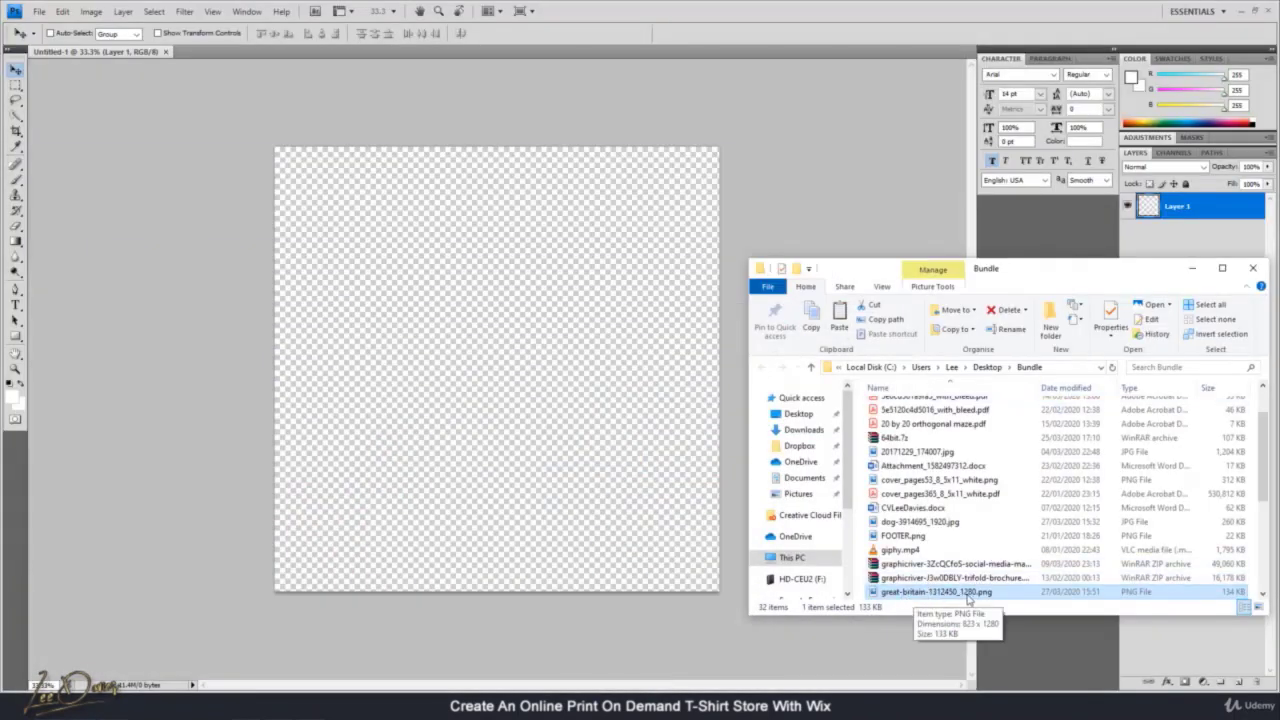
click(1242, 10)
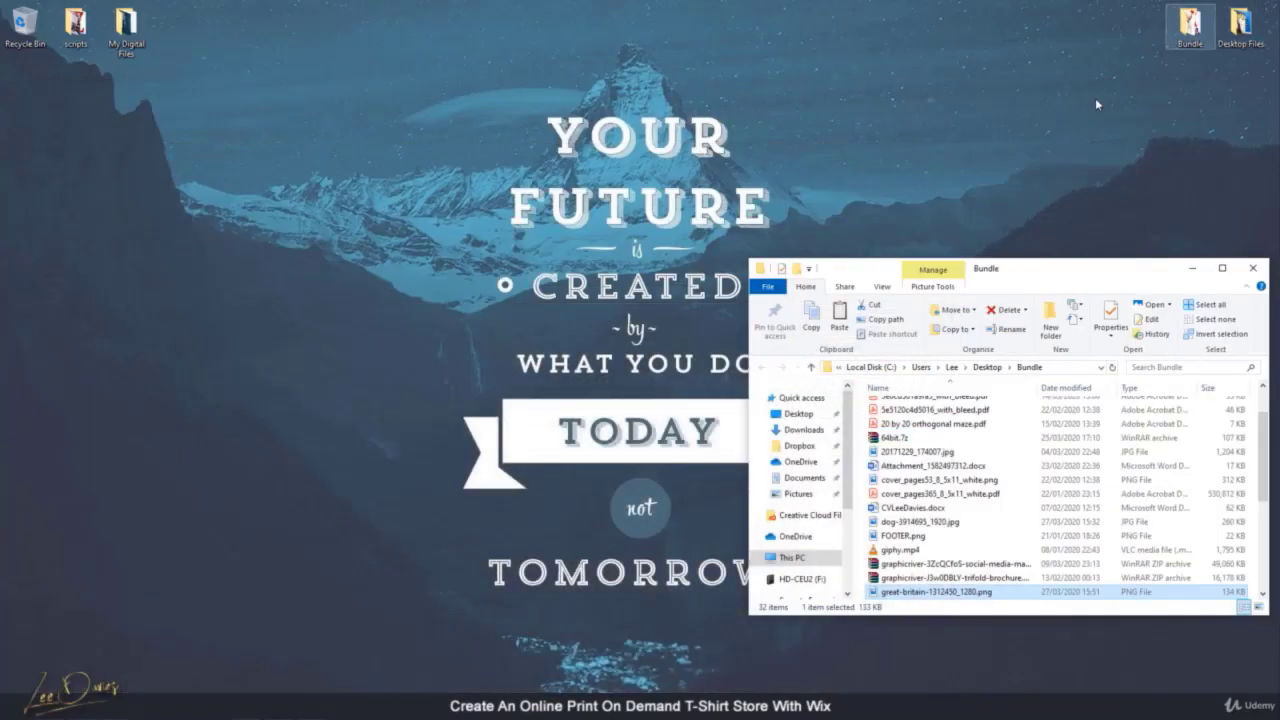
drag(948, 598, 26, 92)
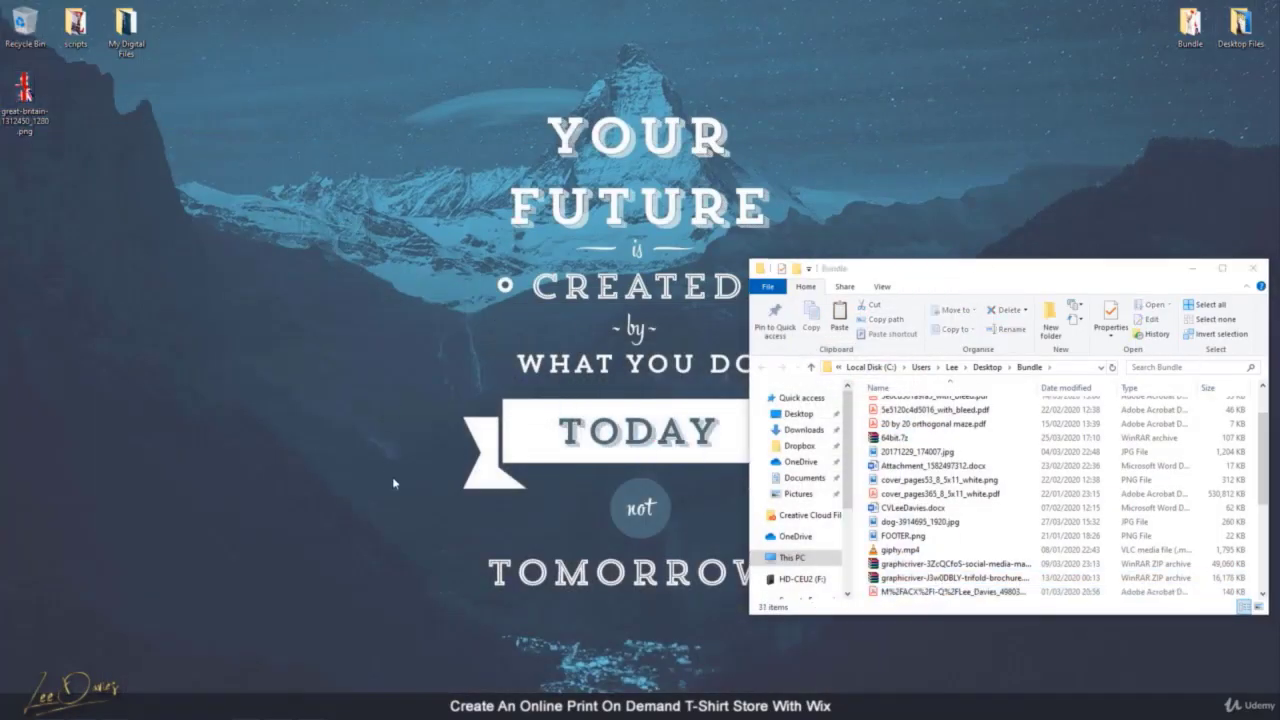
Switch to Photoshop, open great-britain-1312450_1280.png from the desktop and paste the map into the blank Untitled-1 document
click(338, 706)
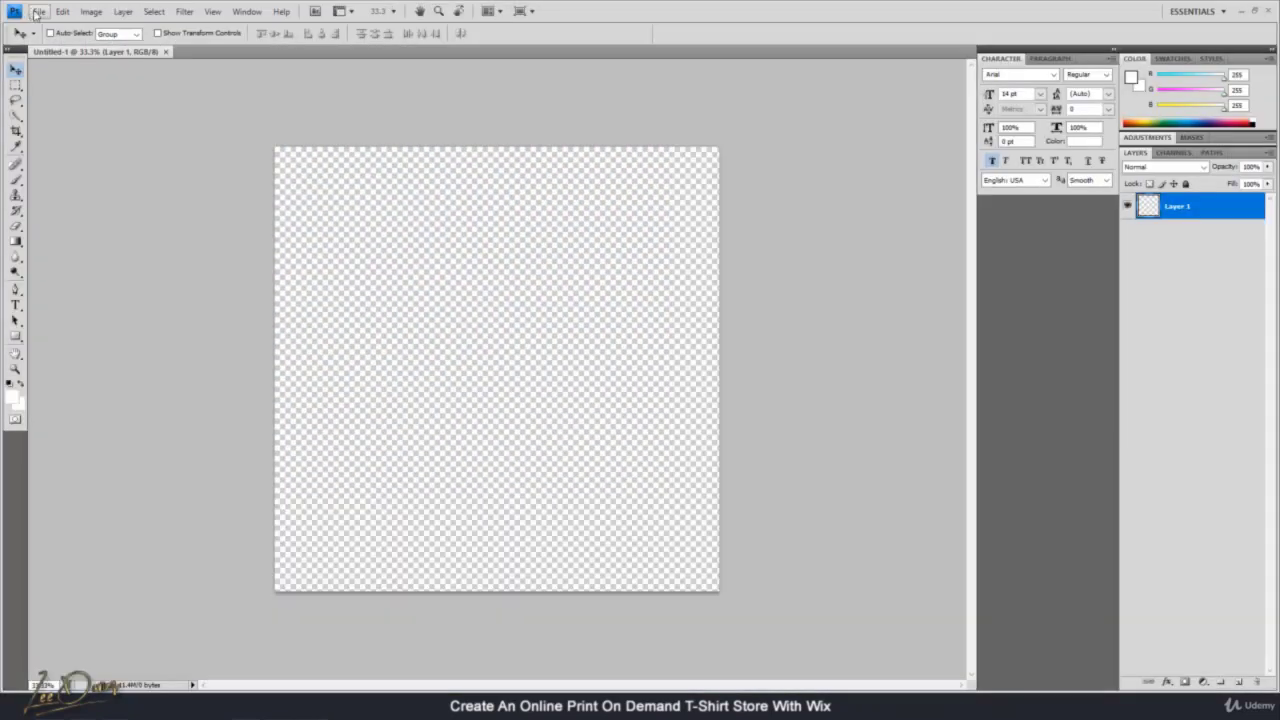
click(39, 12)
click(56, 42)
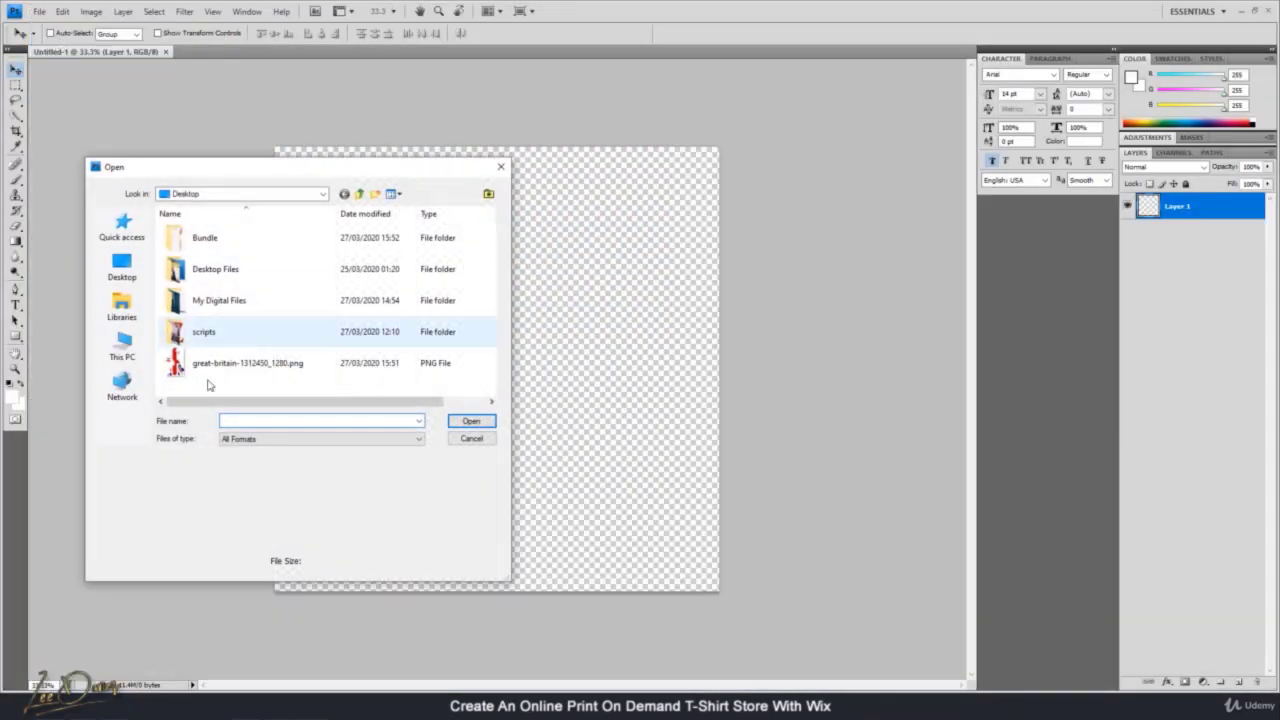
double_click(230, 366)
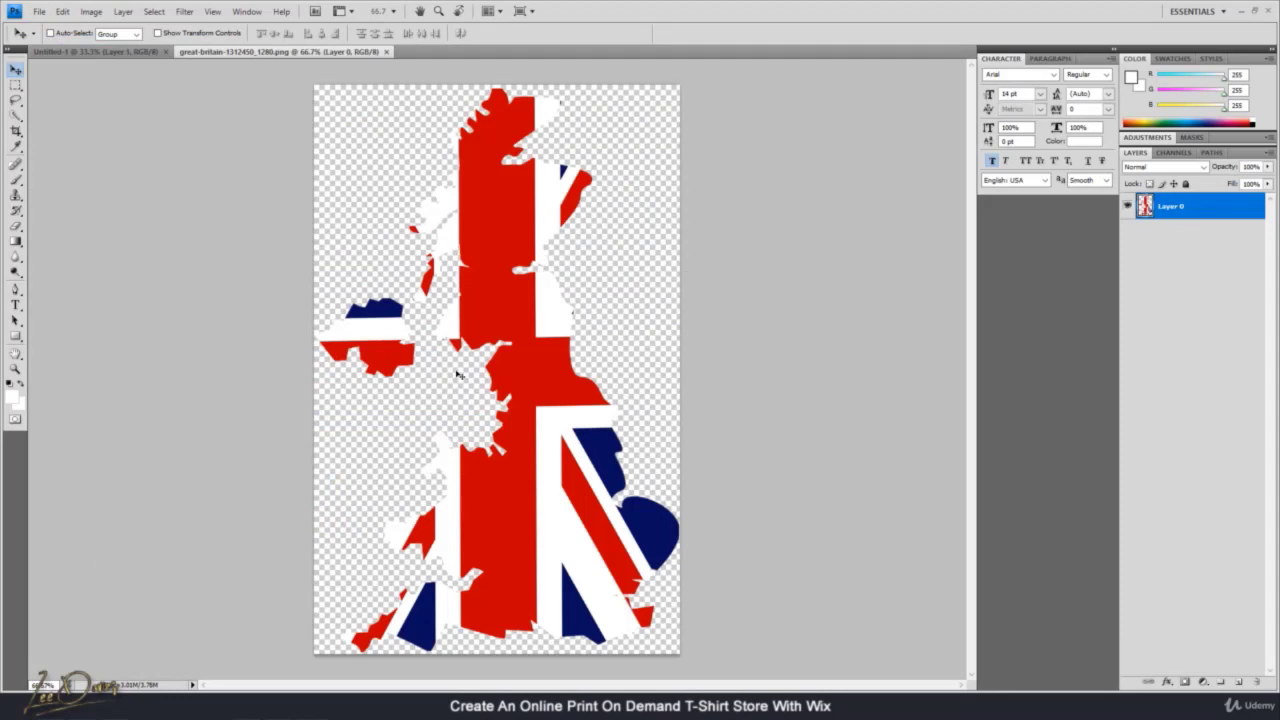
click(88, 51)
key(ctrl+v)
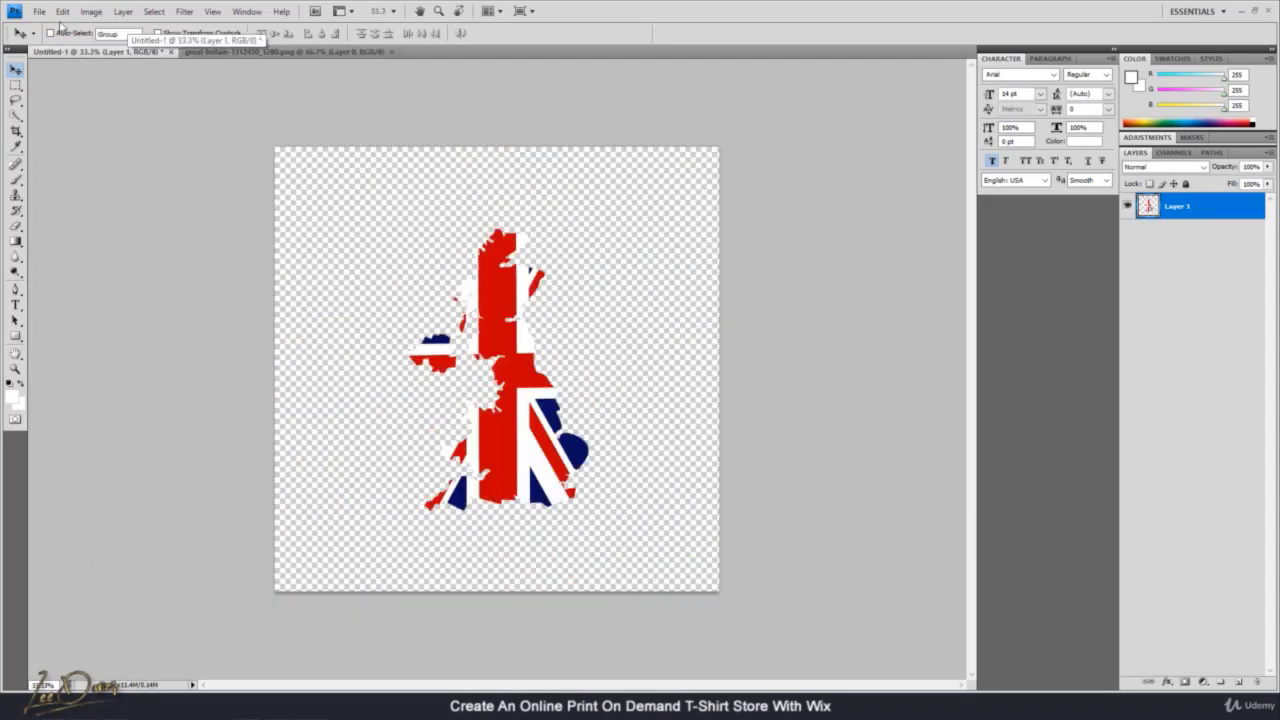
Scale the pasted map proportionally to about 152% so it nearly fills the canvas height, and apply the transformation
click(62, 11)
click(120, 247)
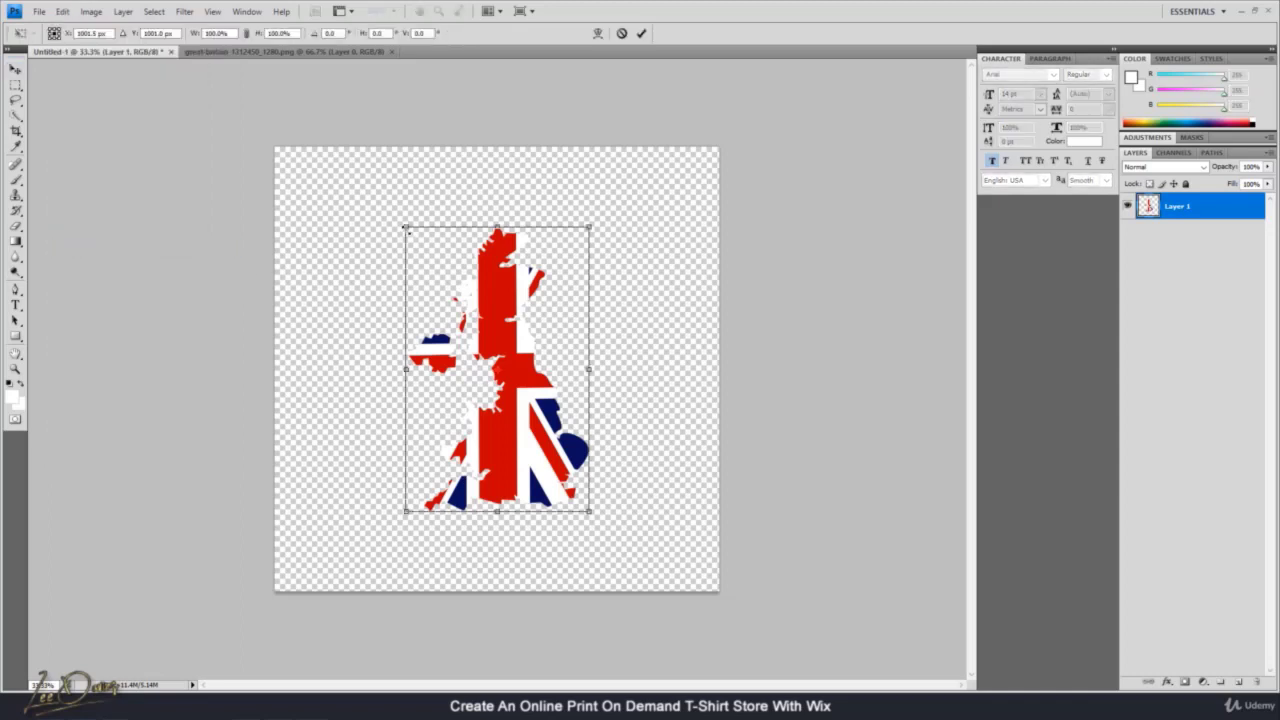
drag(407, 228, 303, 184)
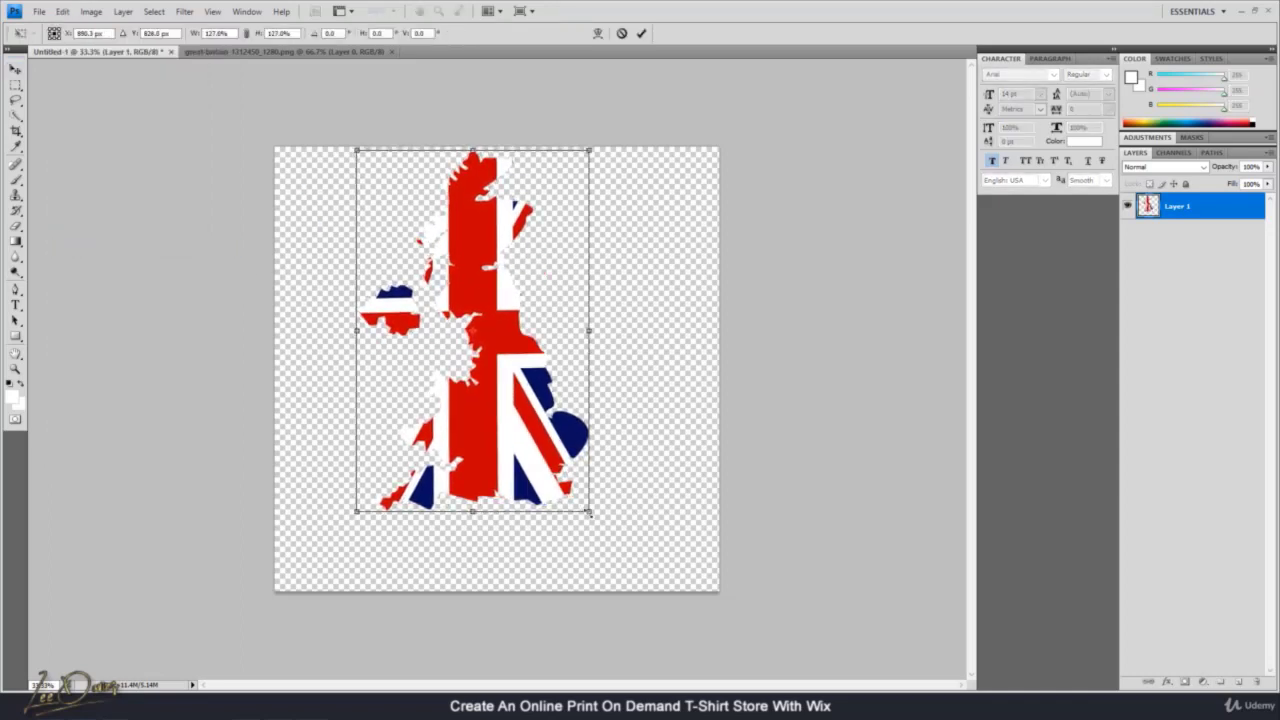
drag(589, 513, 654, 560)
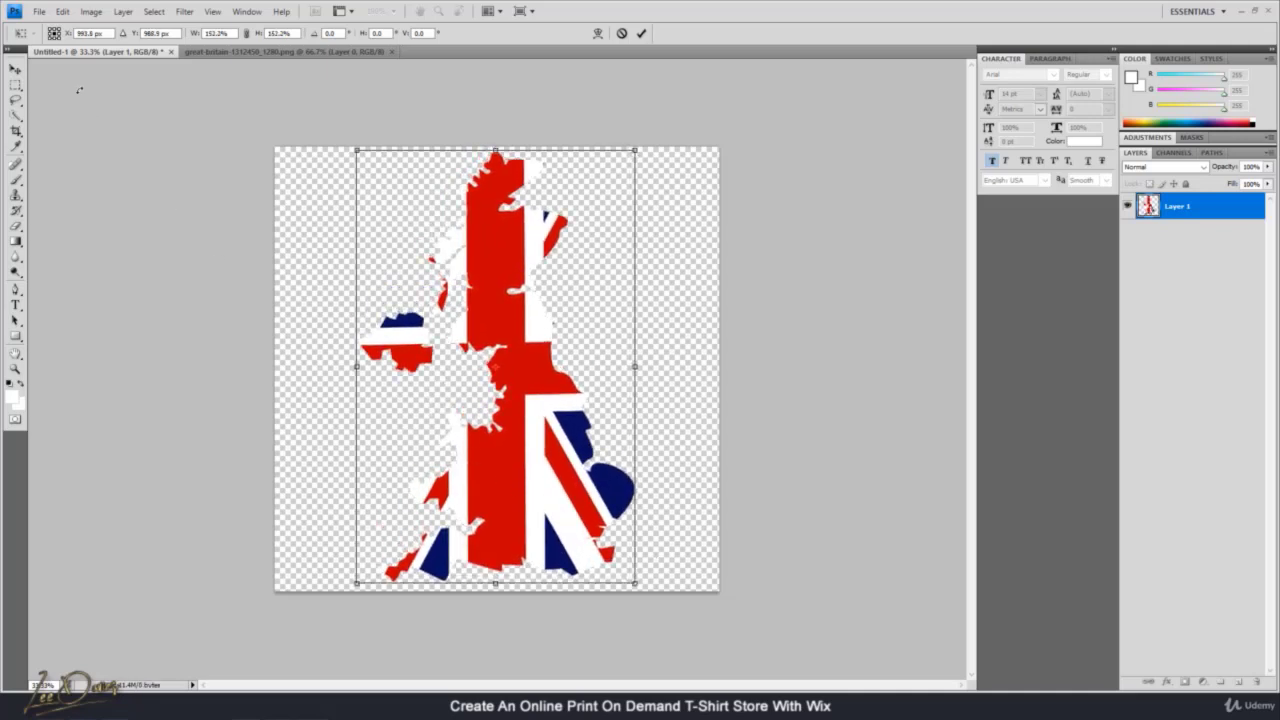
key(v)
click(591, 264)
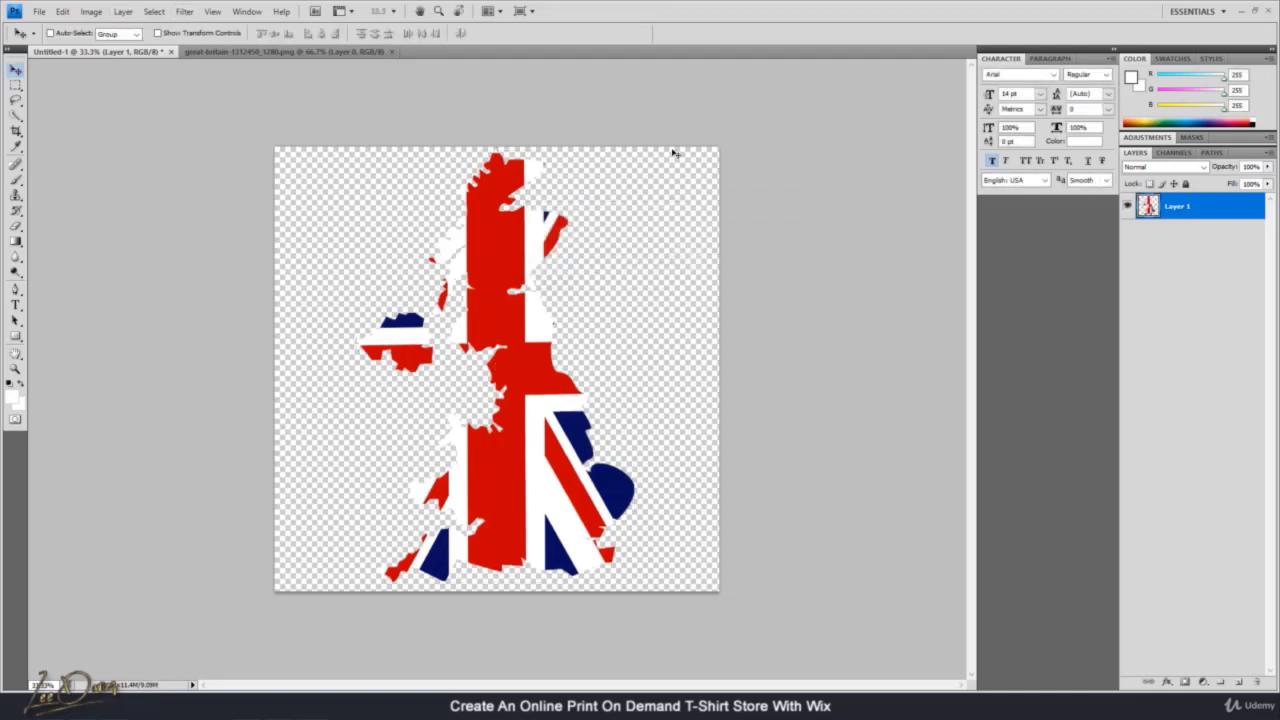
Open the map layer's style settings and enable Drop Shadow and Outer Glow, leaving Inner Glow off
double_click(1160, 207)
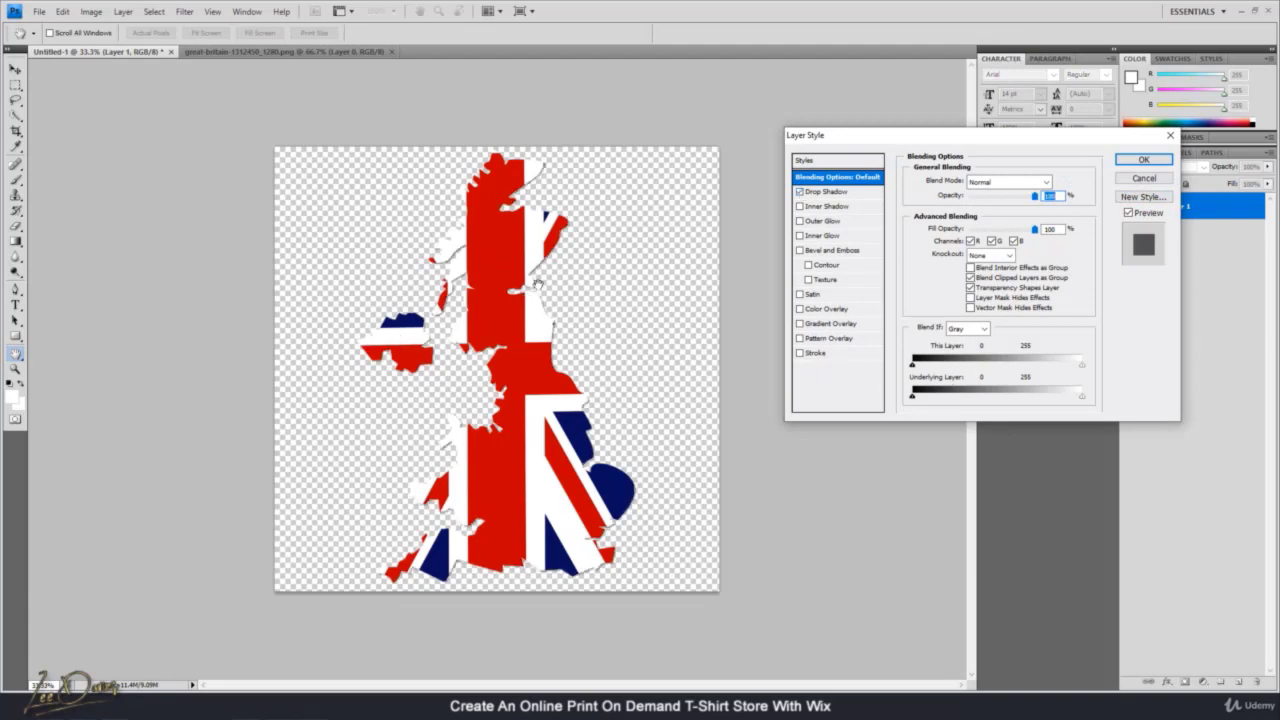
click(800, 236)
click(800, 236)
click(800, 221)
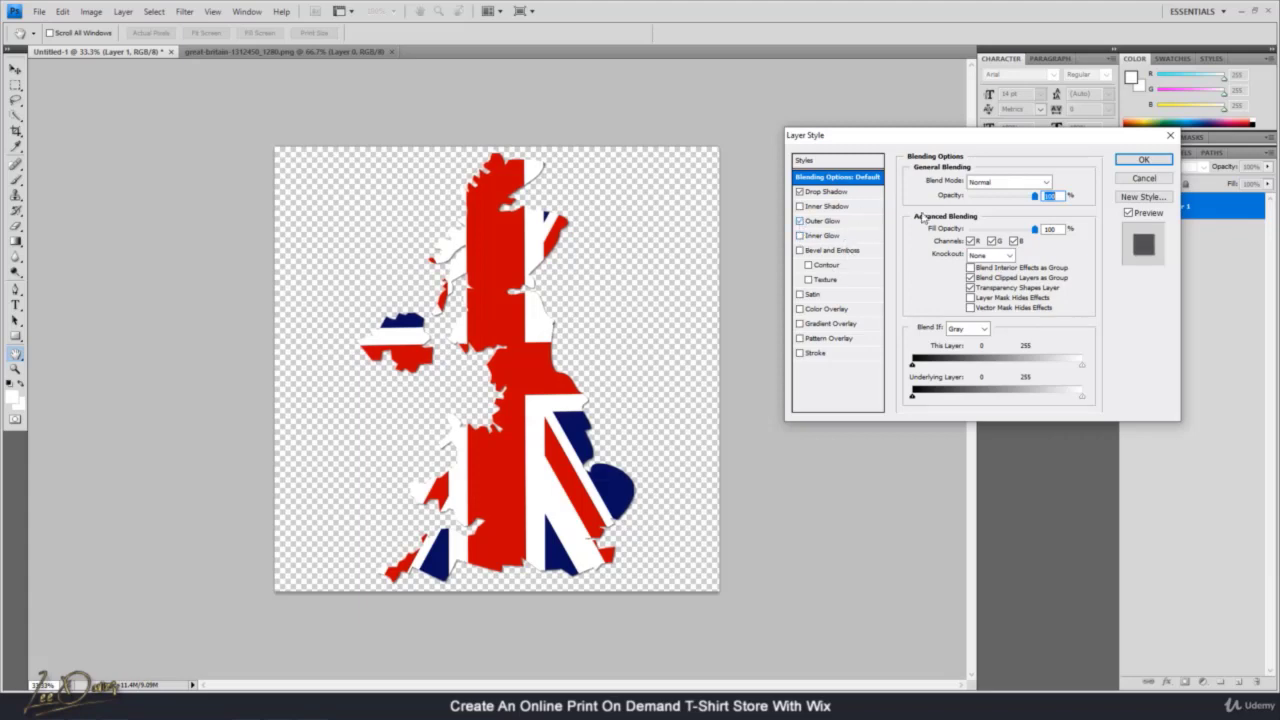
Set the Outer Glow colour to the map's red, cc0001, by sampling it from the flag
click(838, 222)
click(939, 226)
click(512, 256)
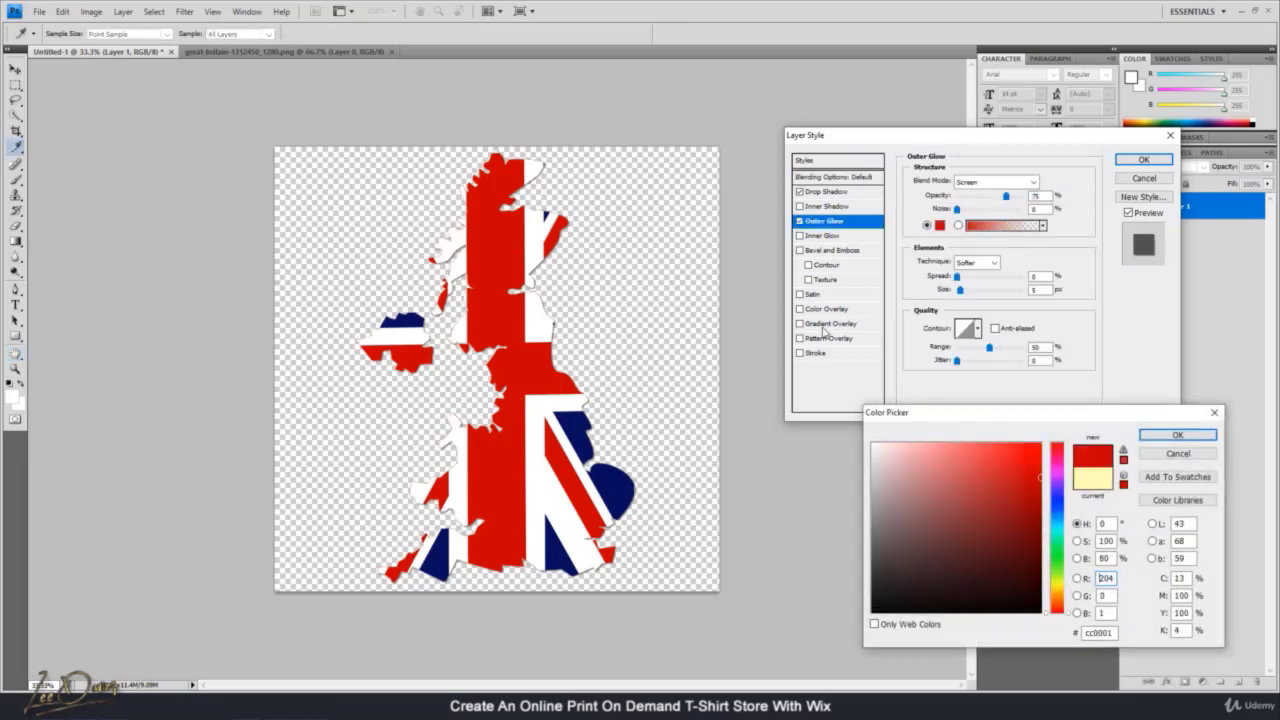
click(1178, 436)
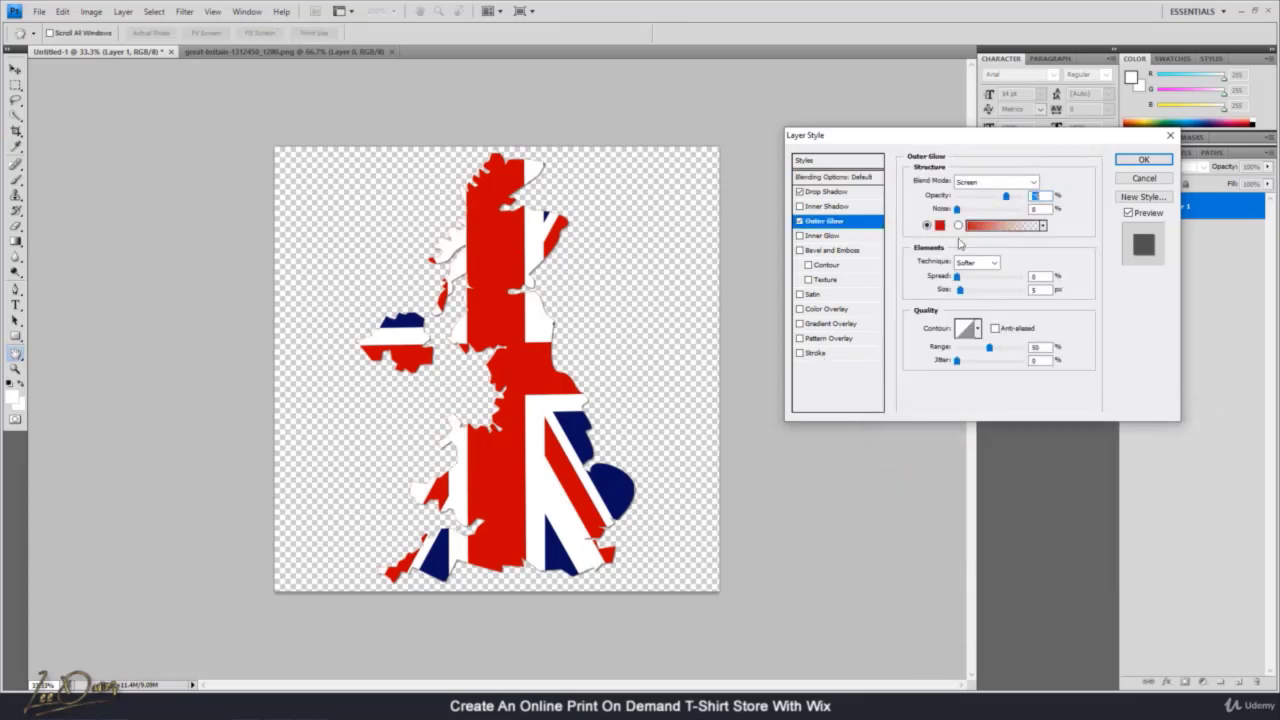
Set the Outer Glow size to 21 px and its colour to the map's navy, 010066, by sampling it from the flag
drag(961, 292, 967, 291)
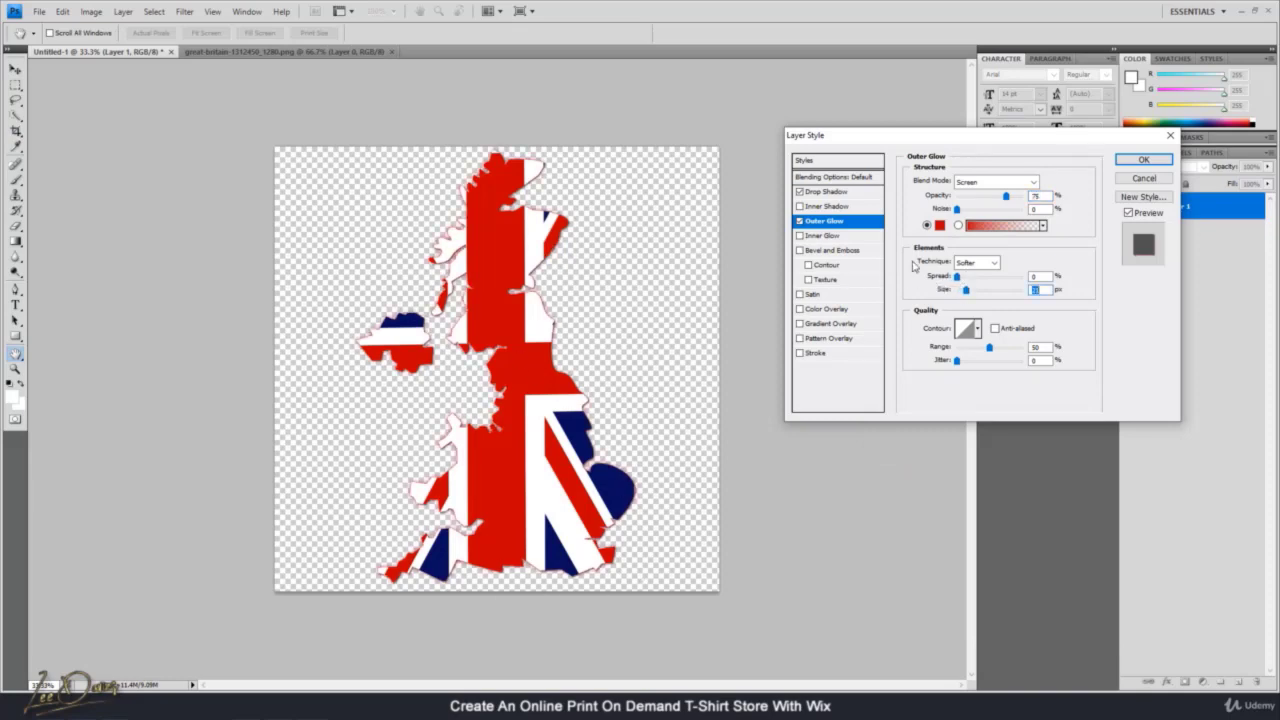
click(940, 226)
click(574, 416)
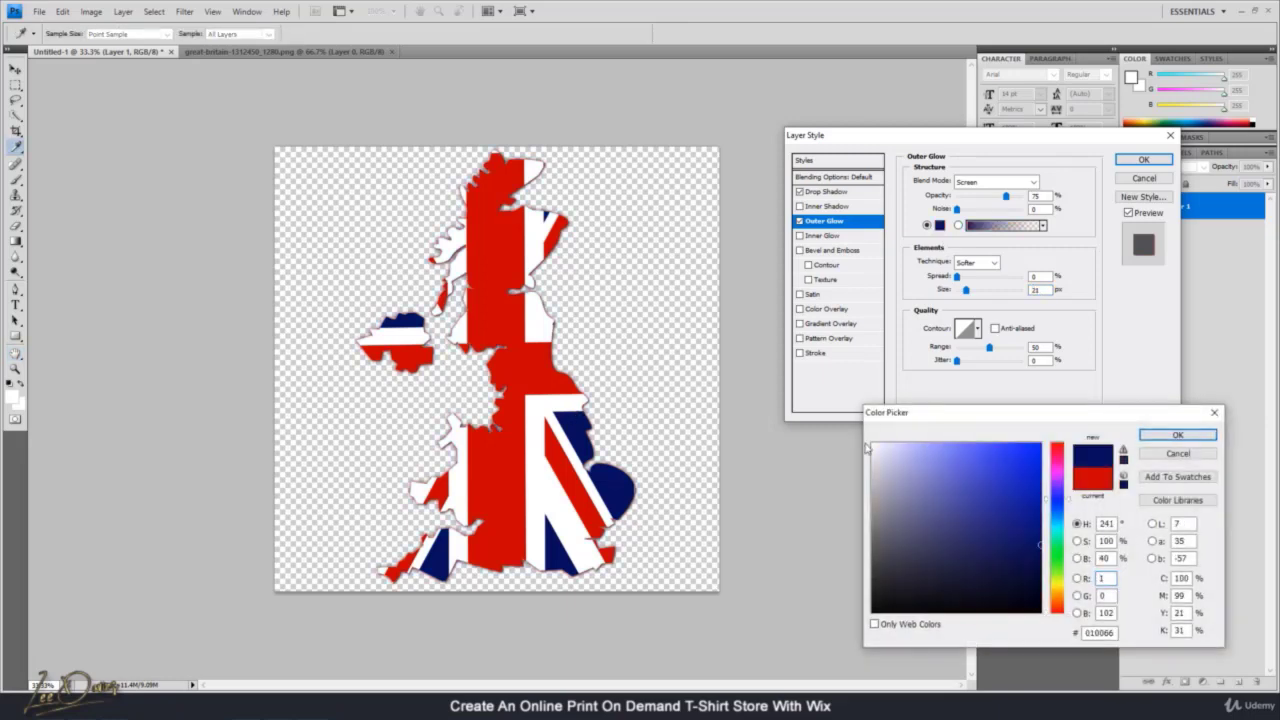
click(1178, 435)
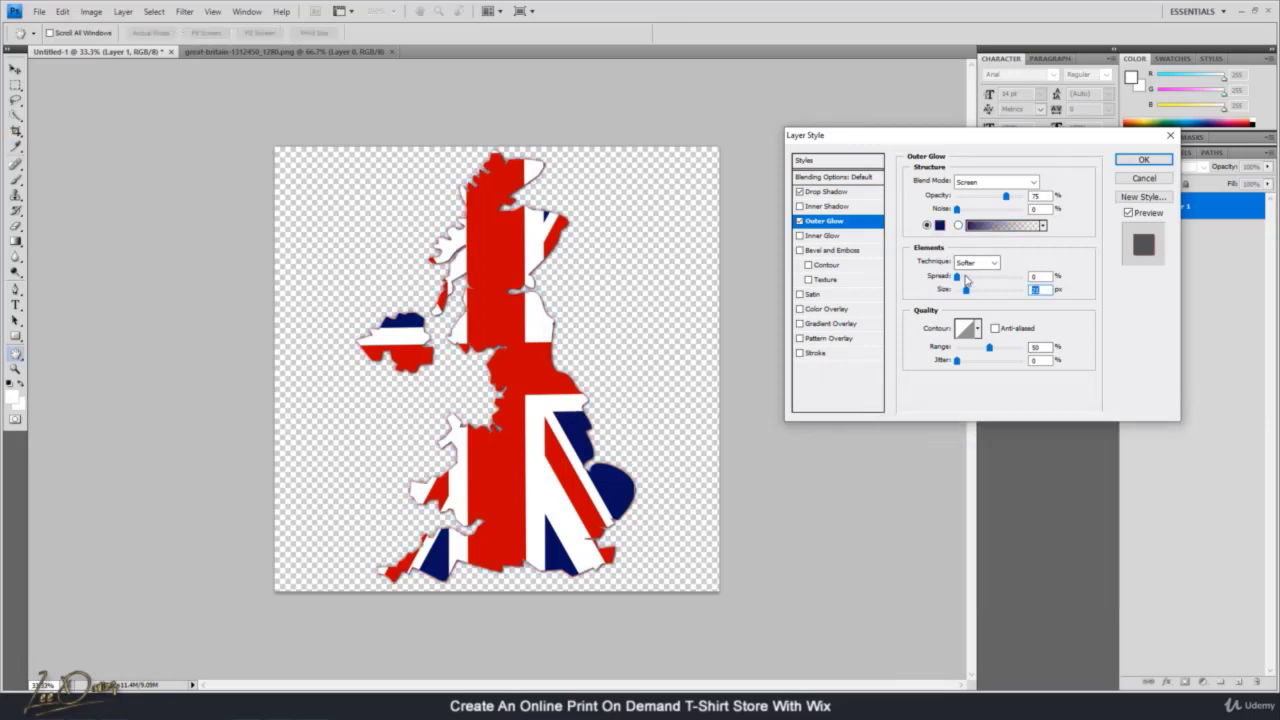
Adjust the Outer Glow to 62% opacity, slight noise, 11% spread and a size of 32 px
drag(999, 200, 963, 209)
mouse_move(957, 278)
mouse_down()
mouse_move(984, 278)
mouse_move(967, 280)
mouse_up()
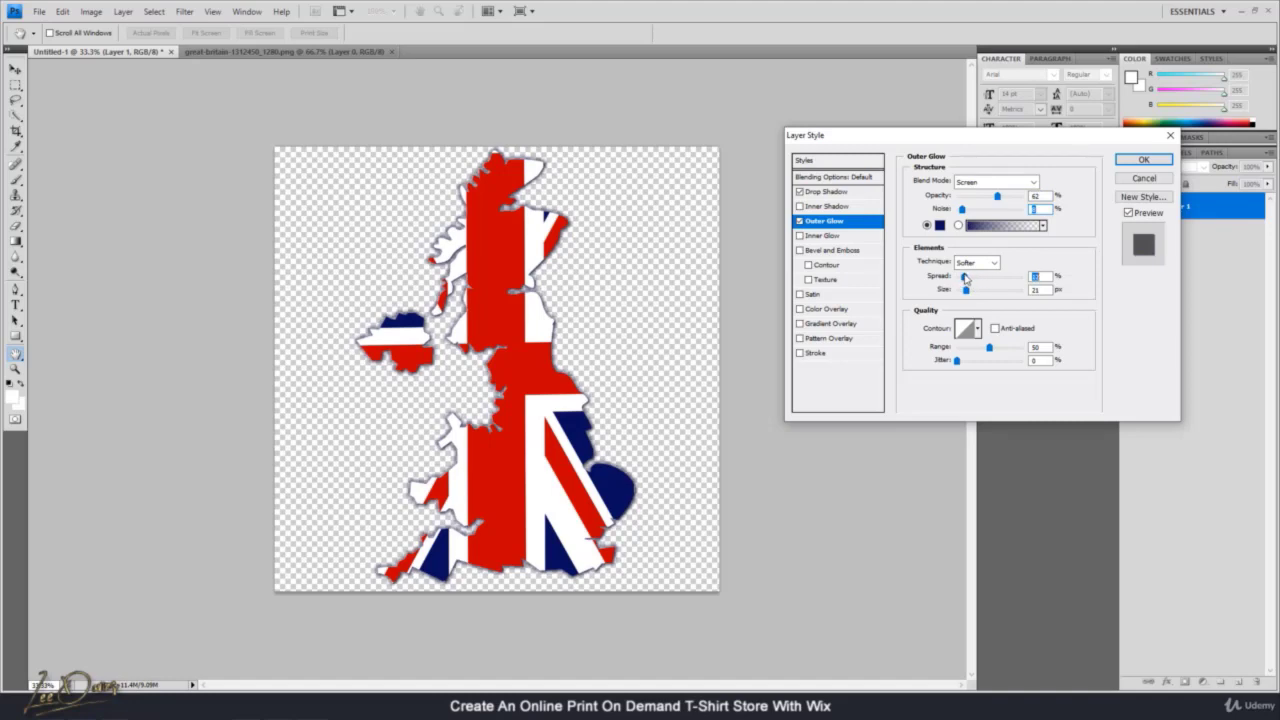
mouse_move(967, 290)
mouse_down()
mouse_move(980, 291)
mouse_move(969, 291)
mouse_up()
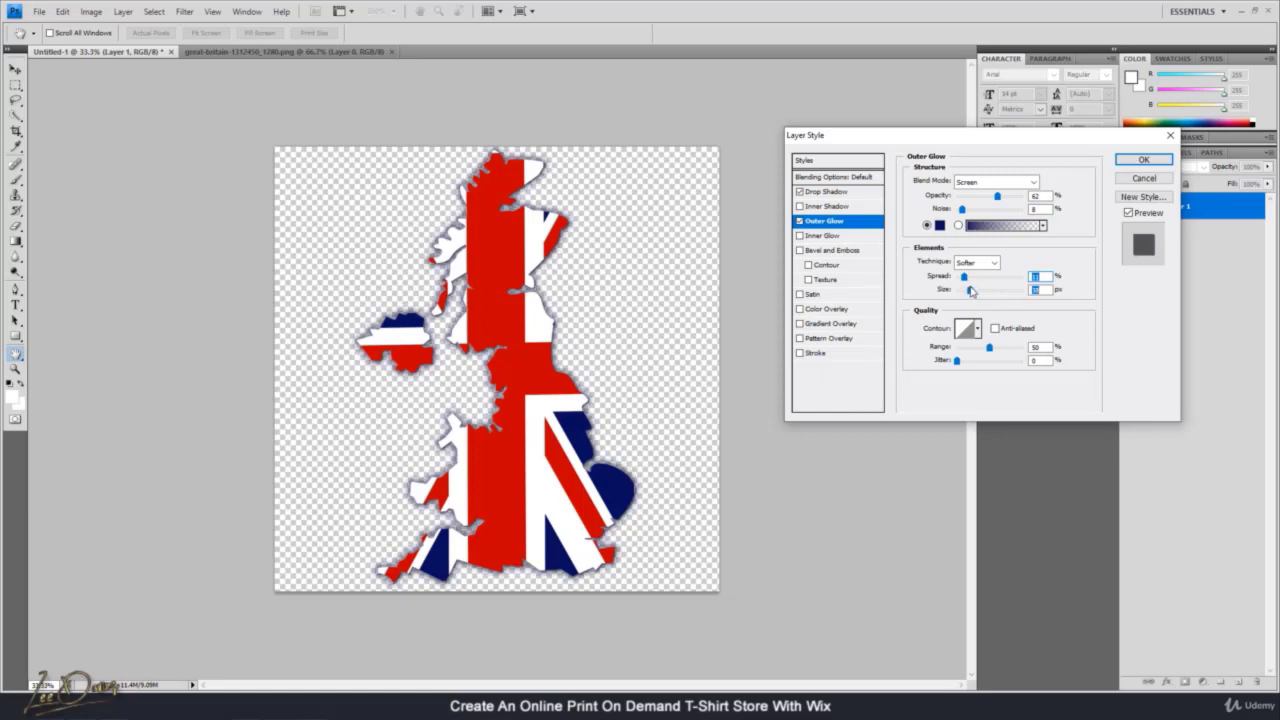
Turn off Outer Glow, enable Bevel and Emboss alongside Drop Shadow, and apply the layer styles
click(800, 221)
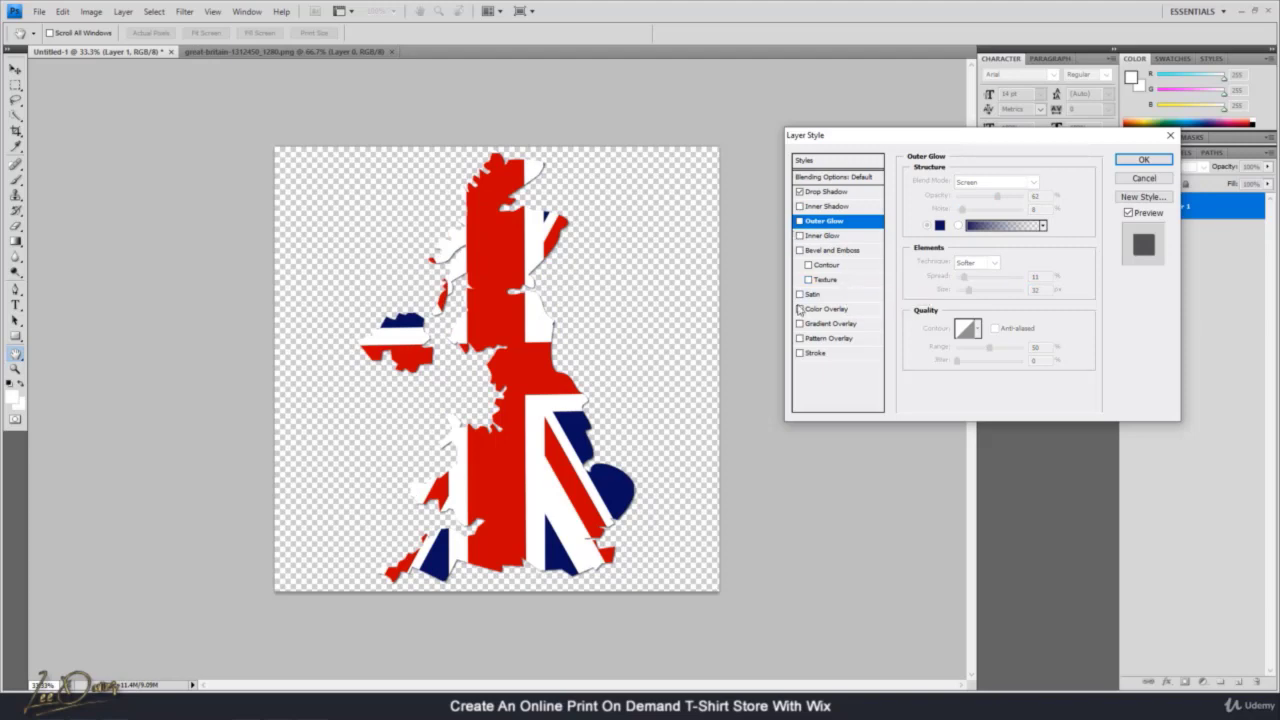
click(800, 250)
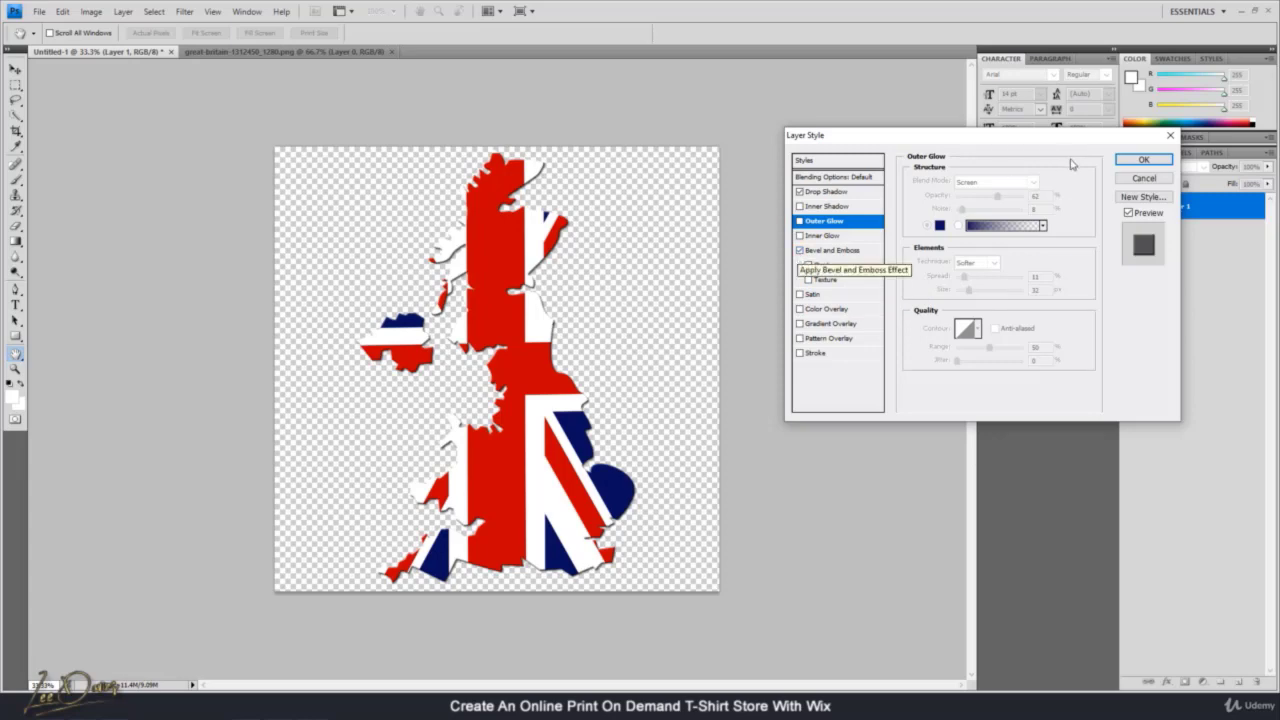
click(1136, 160)
Defringe the map layer's edges with the preset pixel width
click(185, 12)
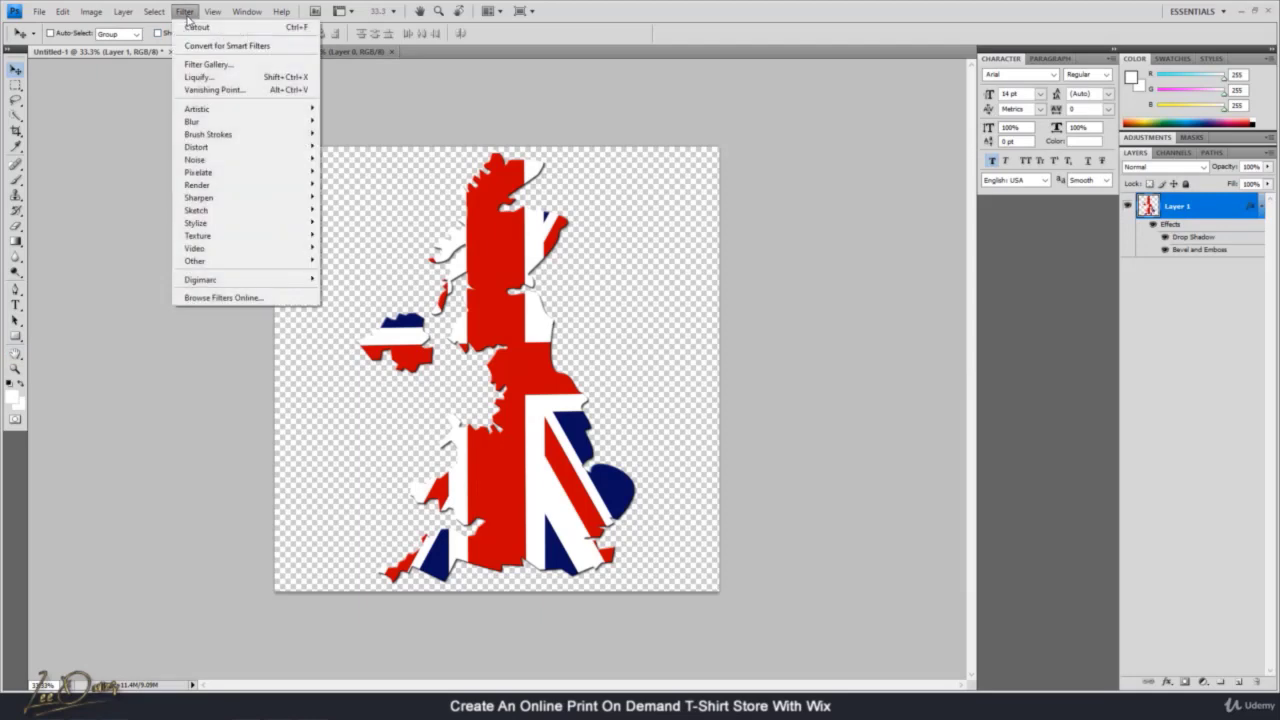
mouse_move(125, 16)
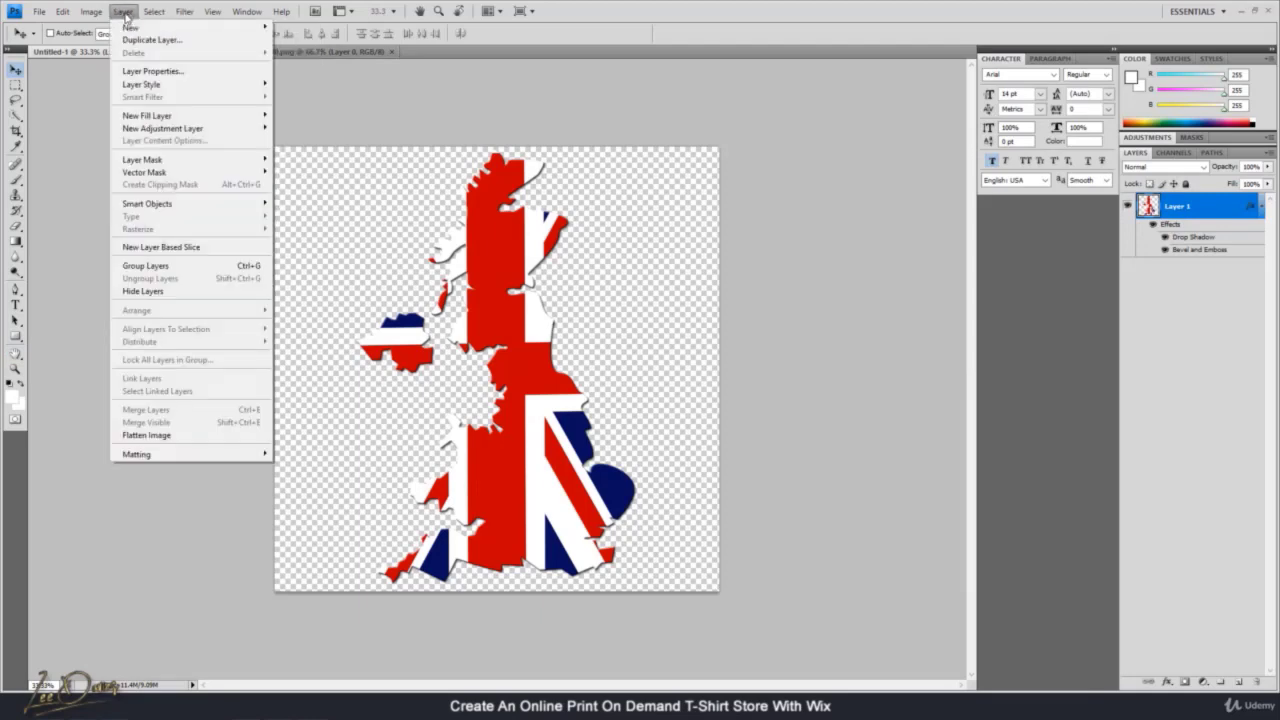
mouse_move(213, 457)
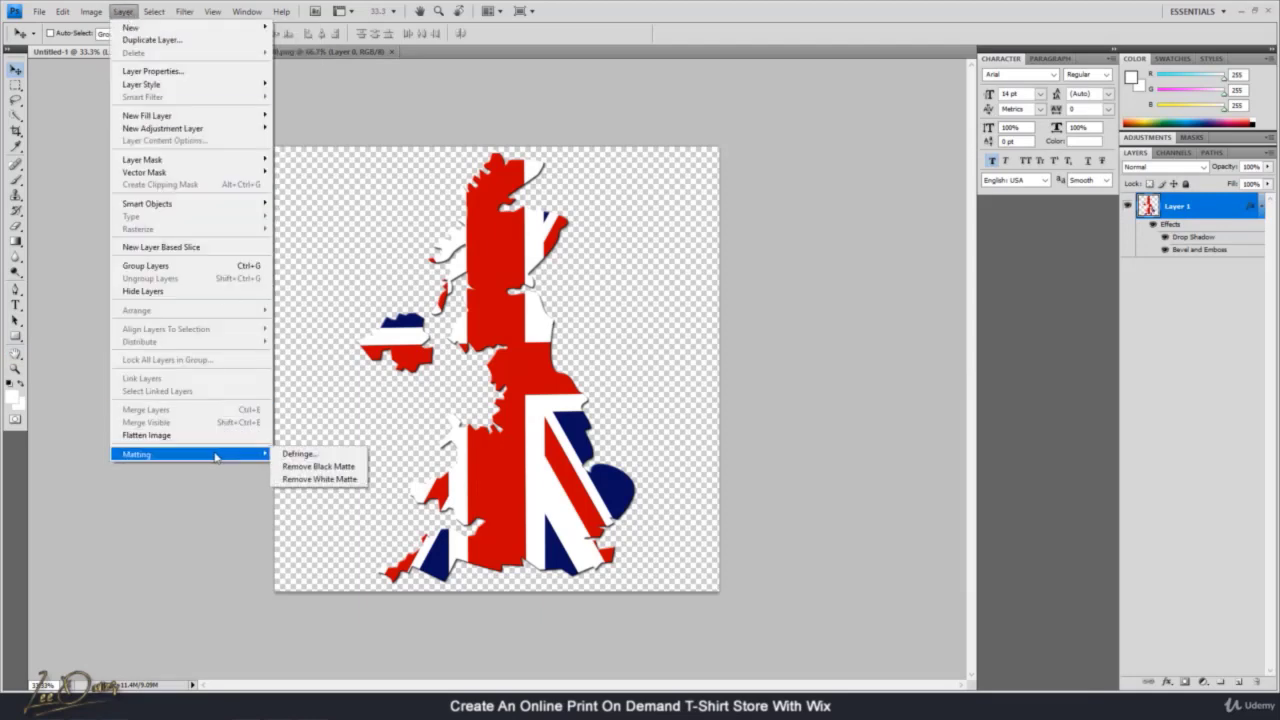
click(317, 459)
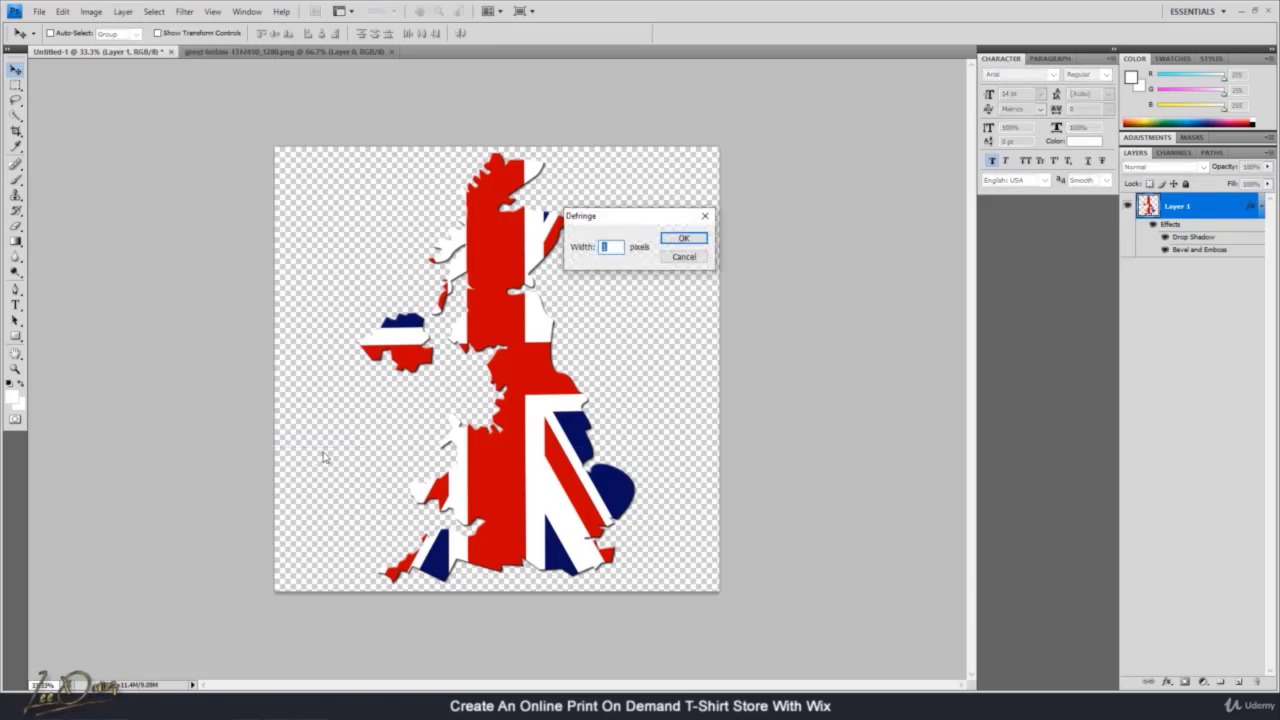
click(683, 241)
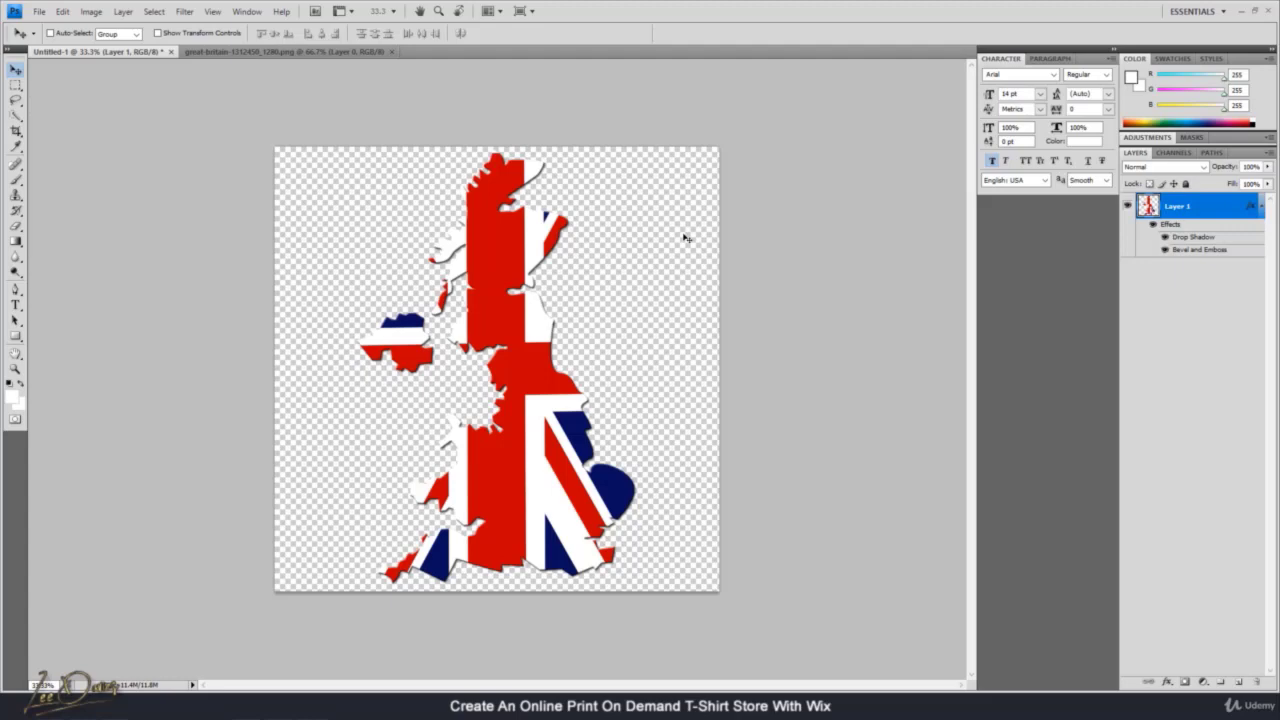
Preview Artistic filters such as Palette Knife, Sponge, Rough Pastels and Paint Daubs on the map, and apply Cutout
click(184, 11)
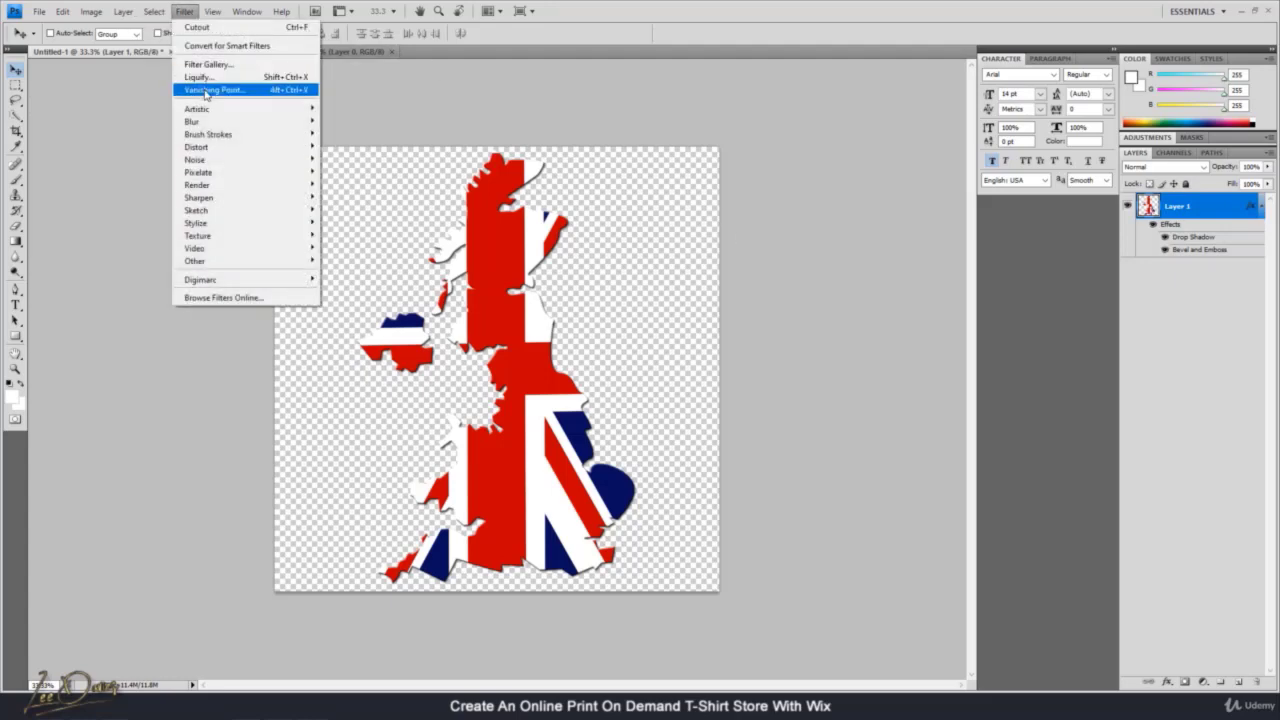
mouse_move(200, 108)
click(345, 107)
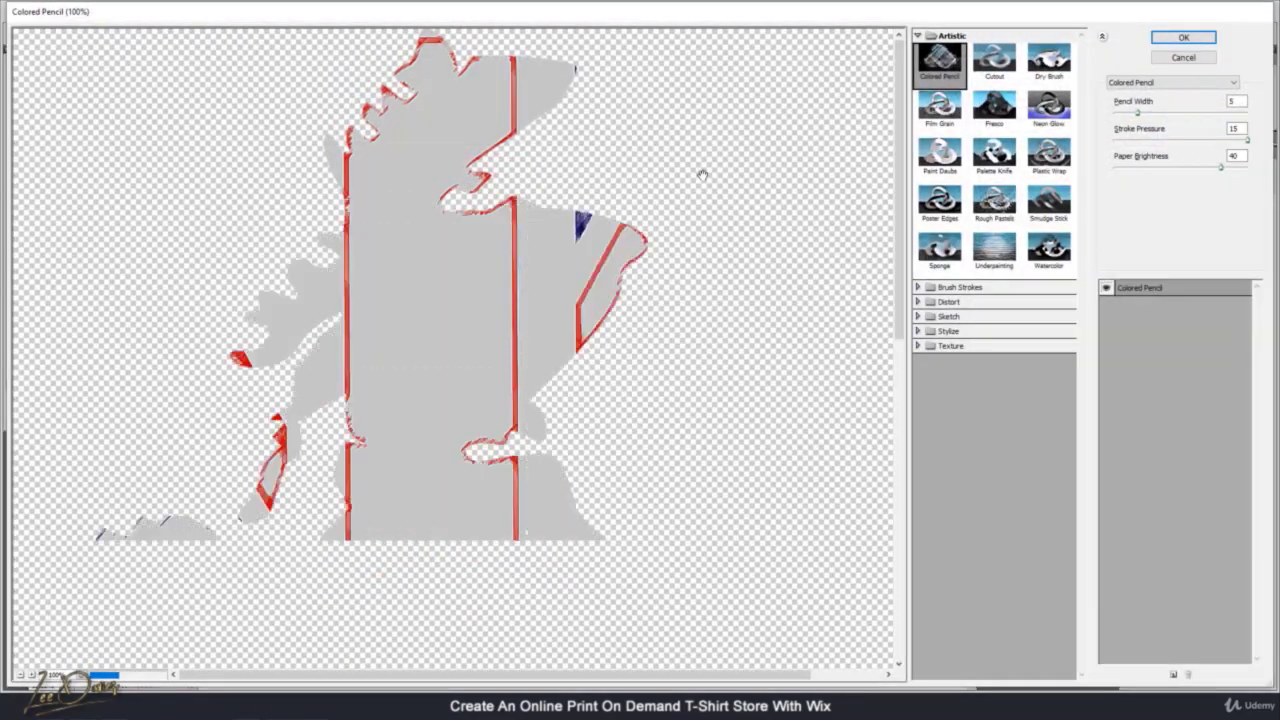
click(986, 62)
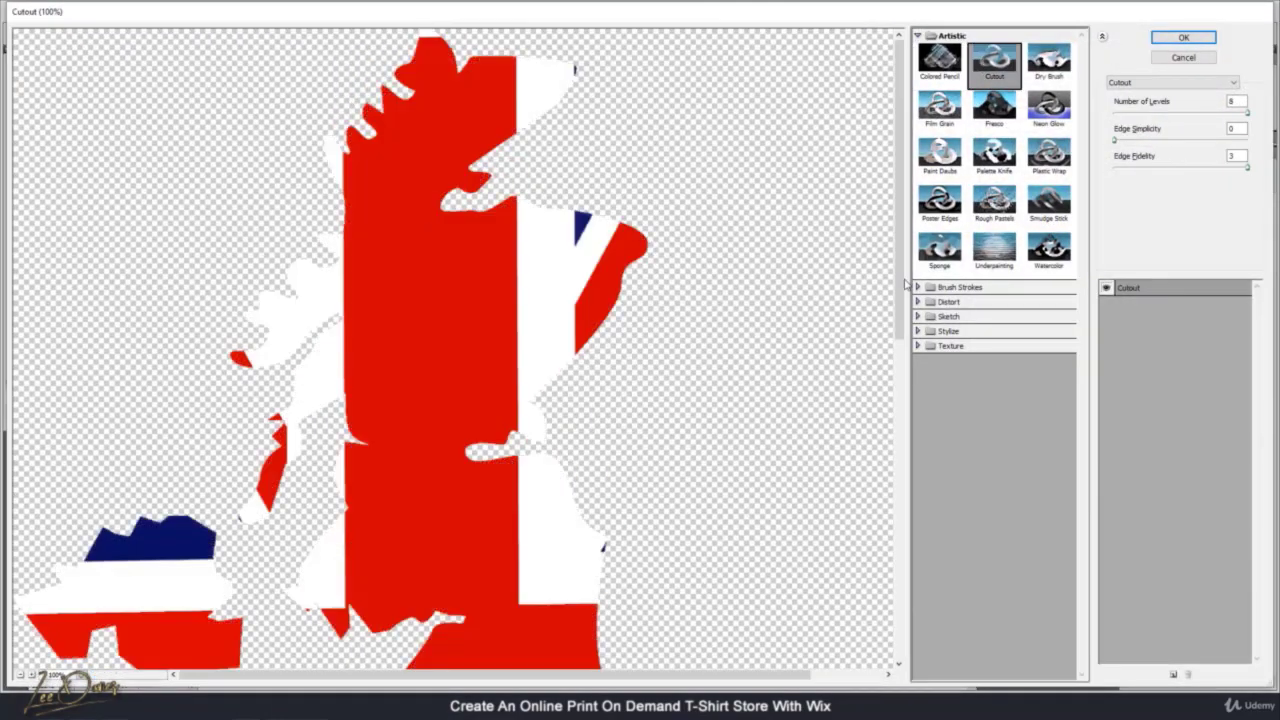
click(990, 168)
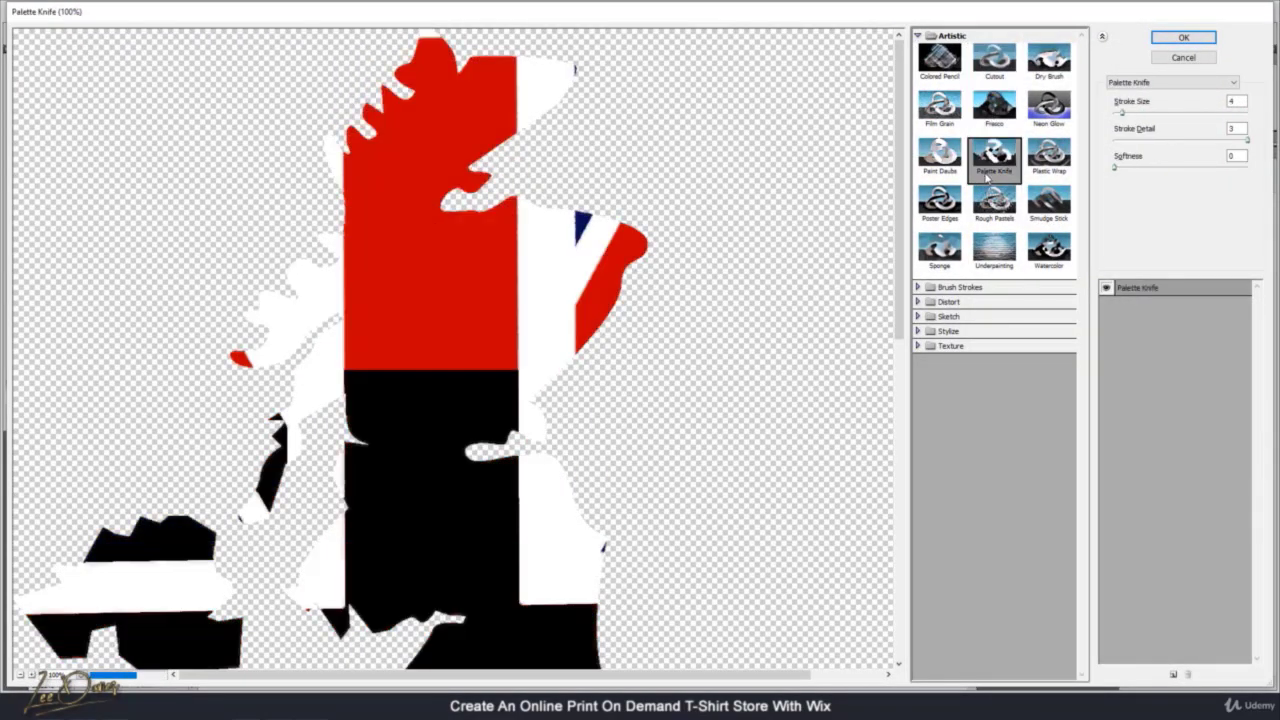
click(945, 246)
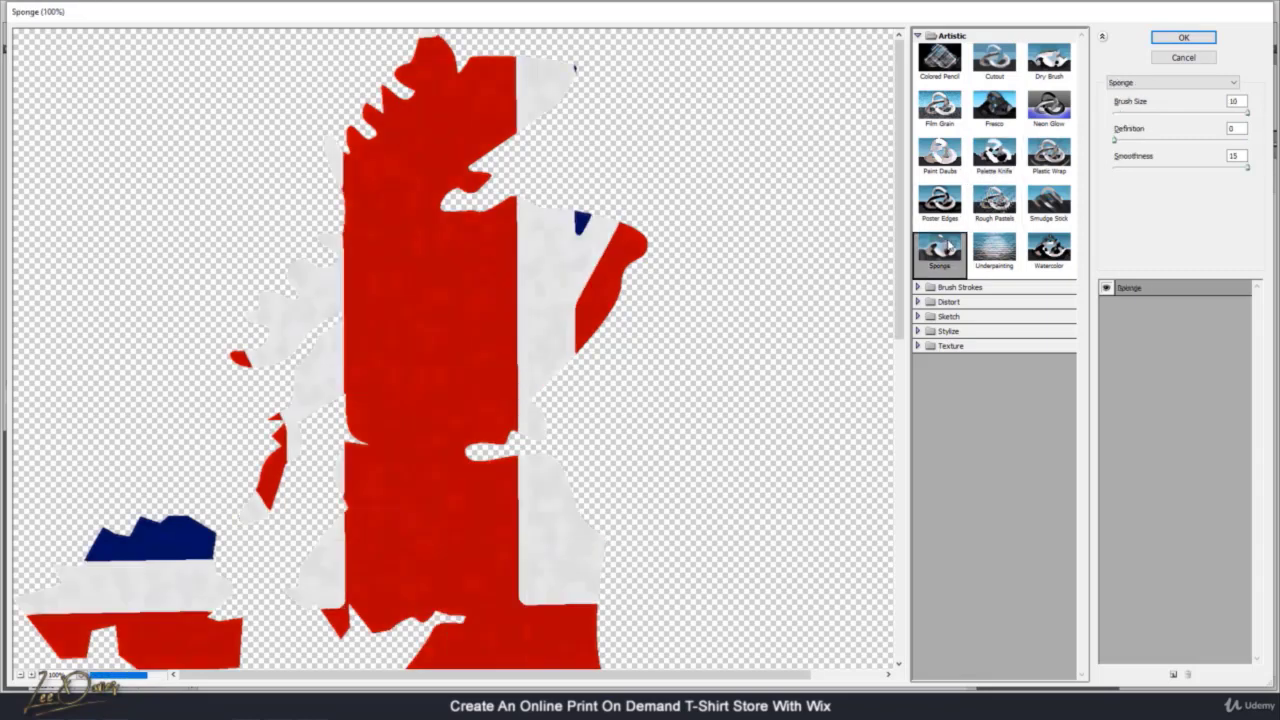
click(1048, 200)
click(994, 200)
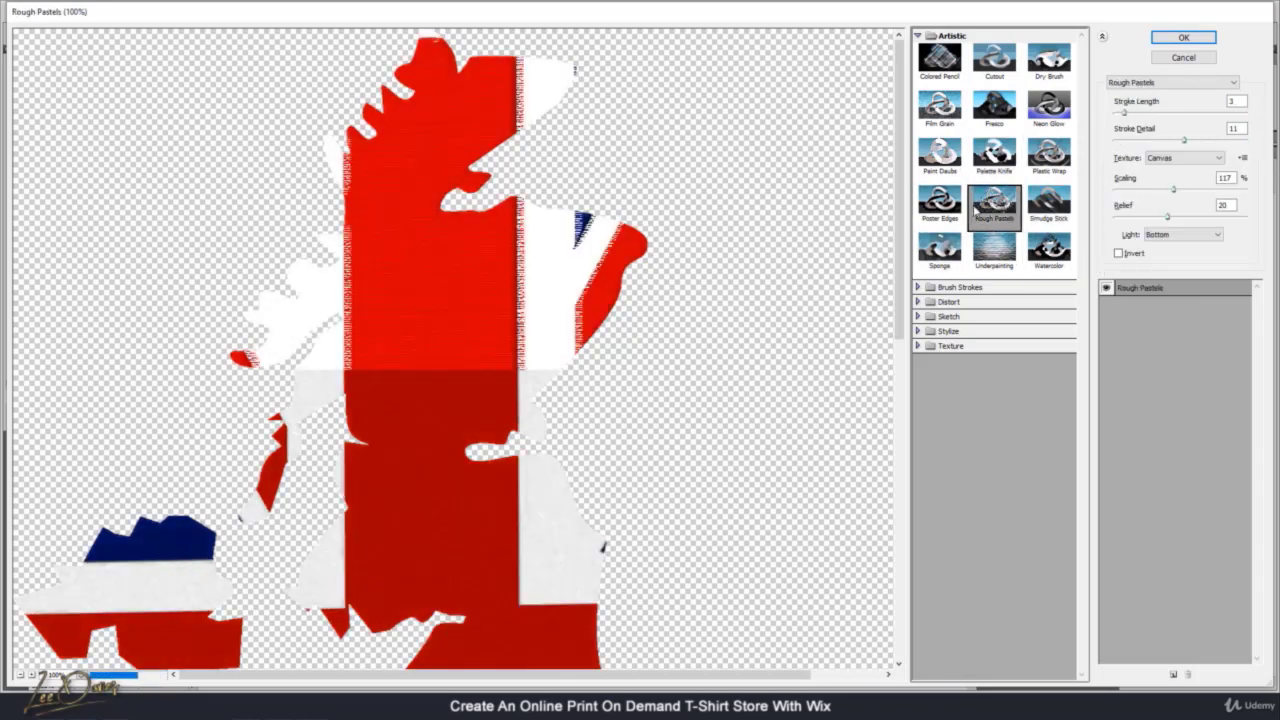
click(940, 200)
click(938, 155)
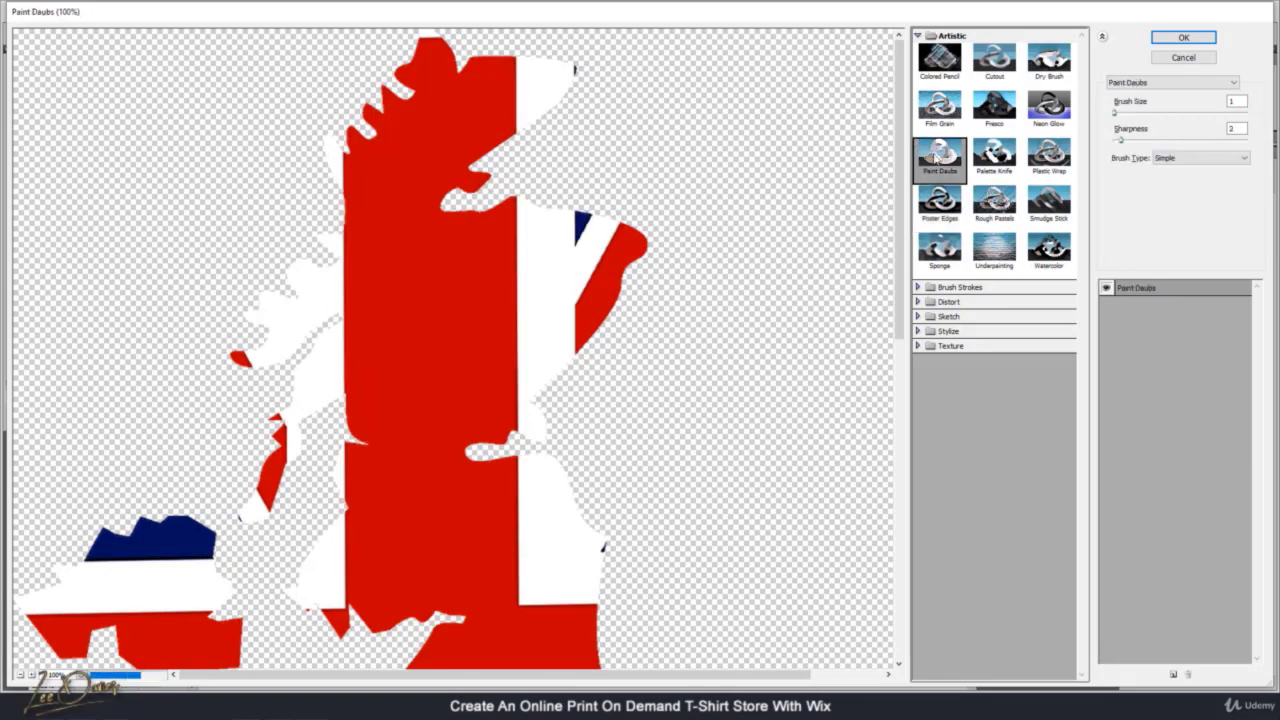
click(994, 60)
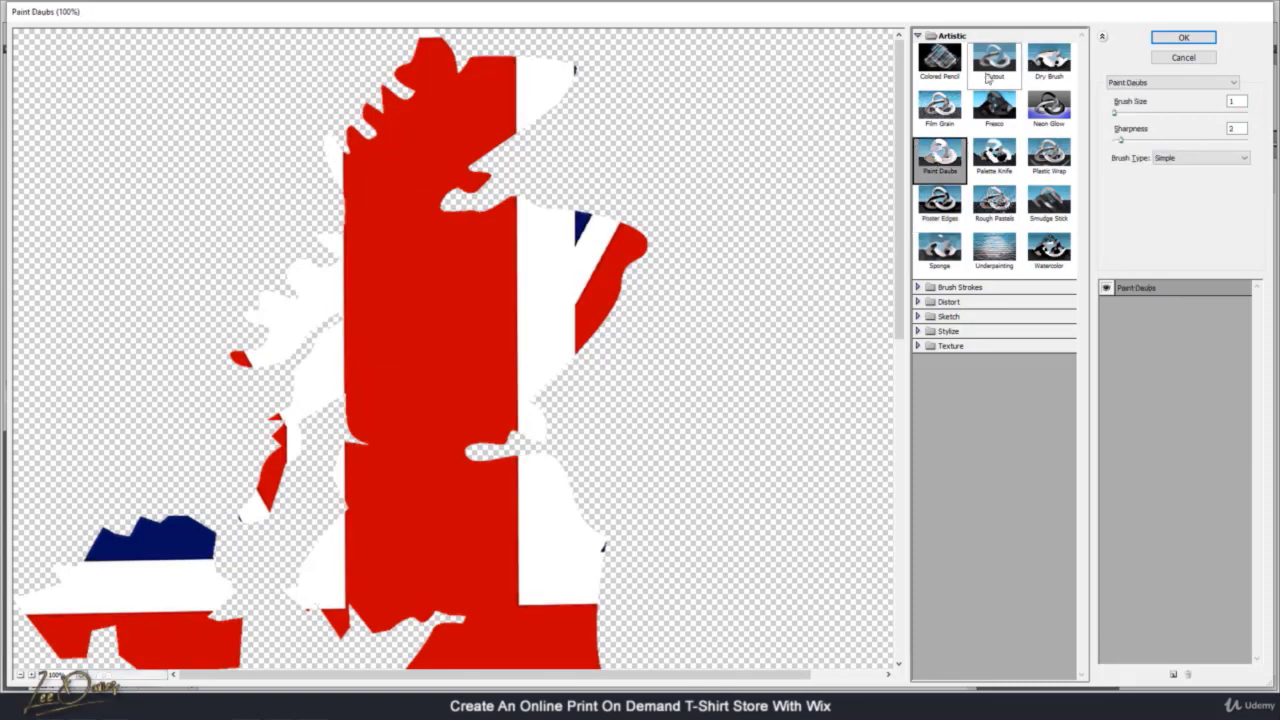
click(1162, 37)
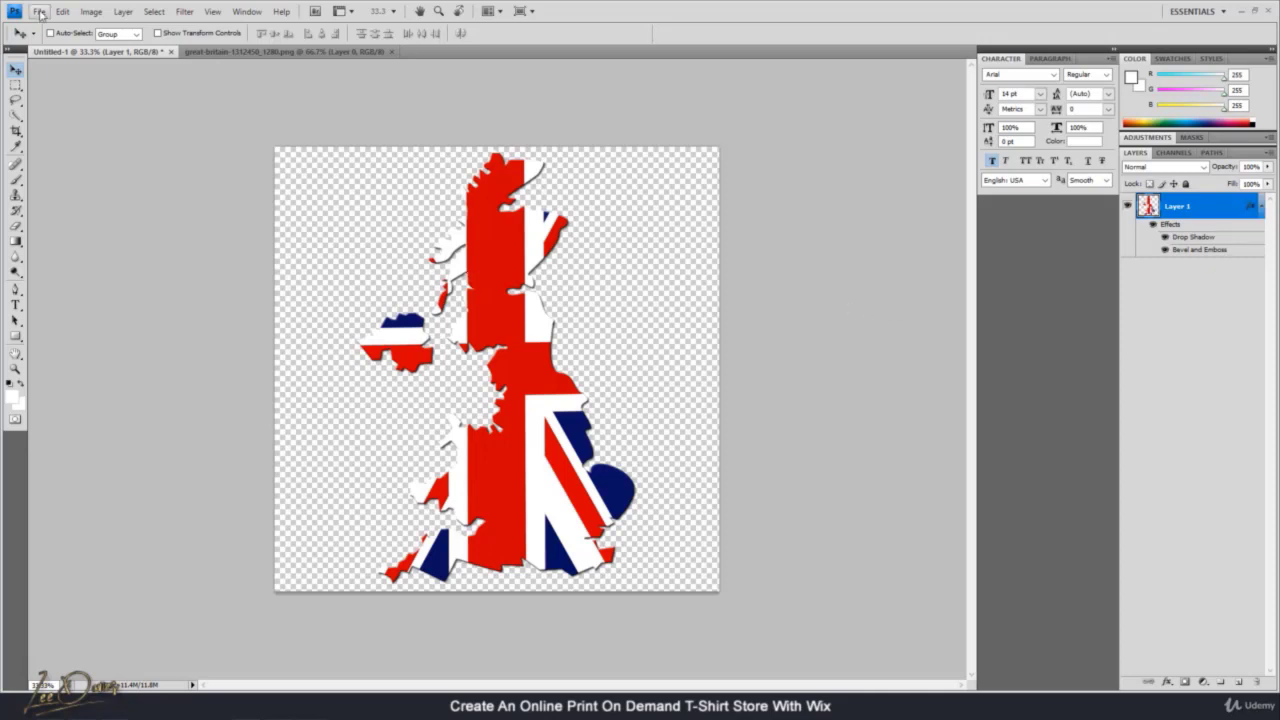
Save the design to the desktop as a non-interlaced PNG named UKShirt
click(39, 11)
click(75, 191)
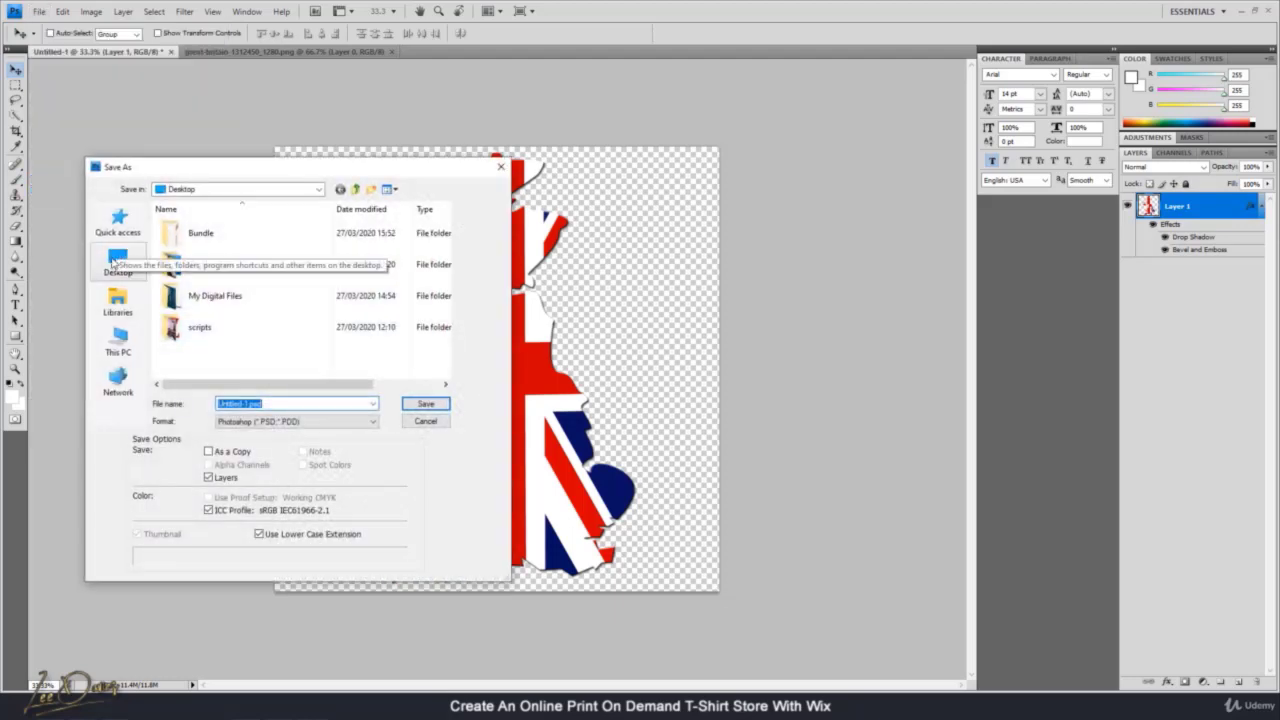
click(296, 421)
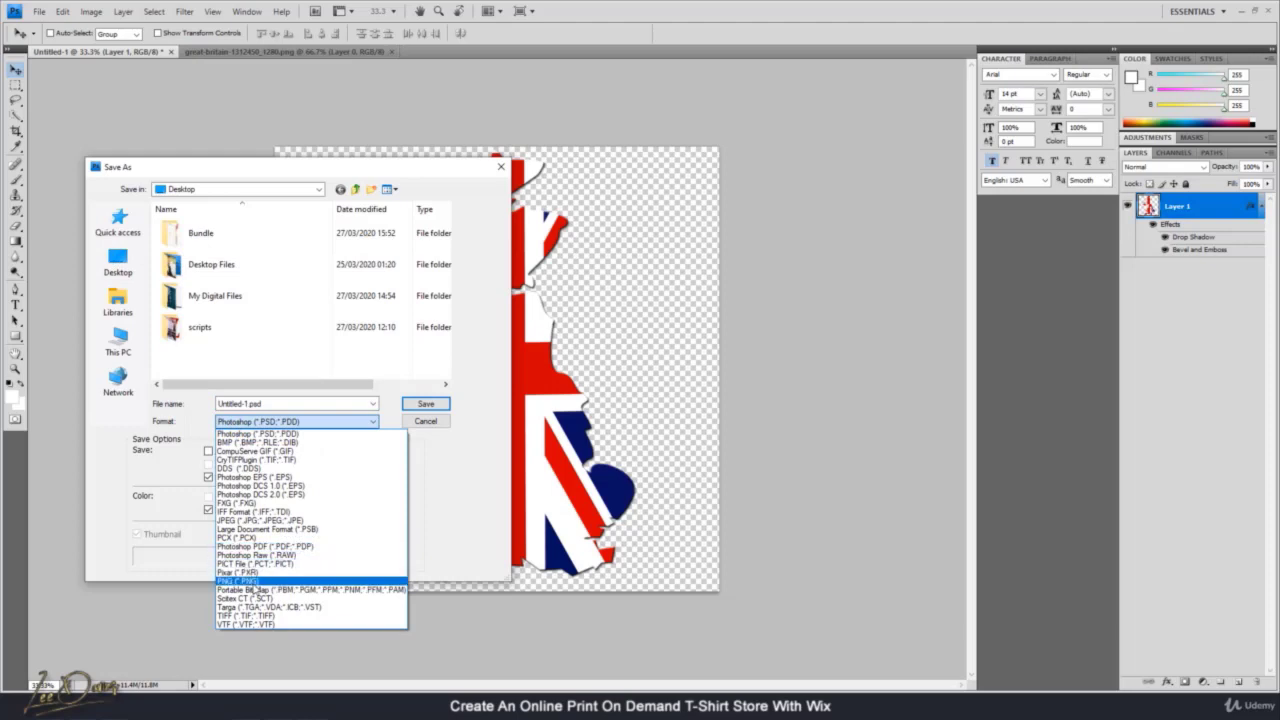
click(253, 582)
double_click(268, 403)
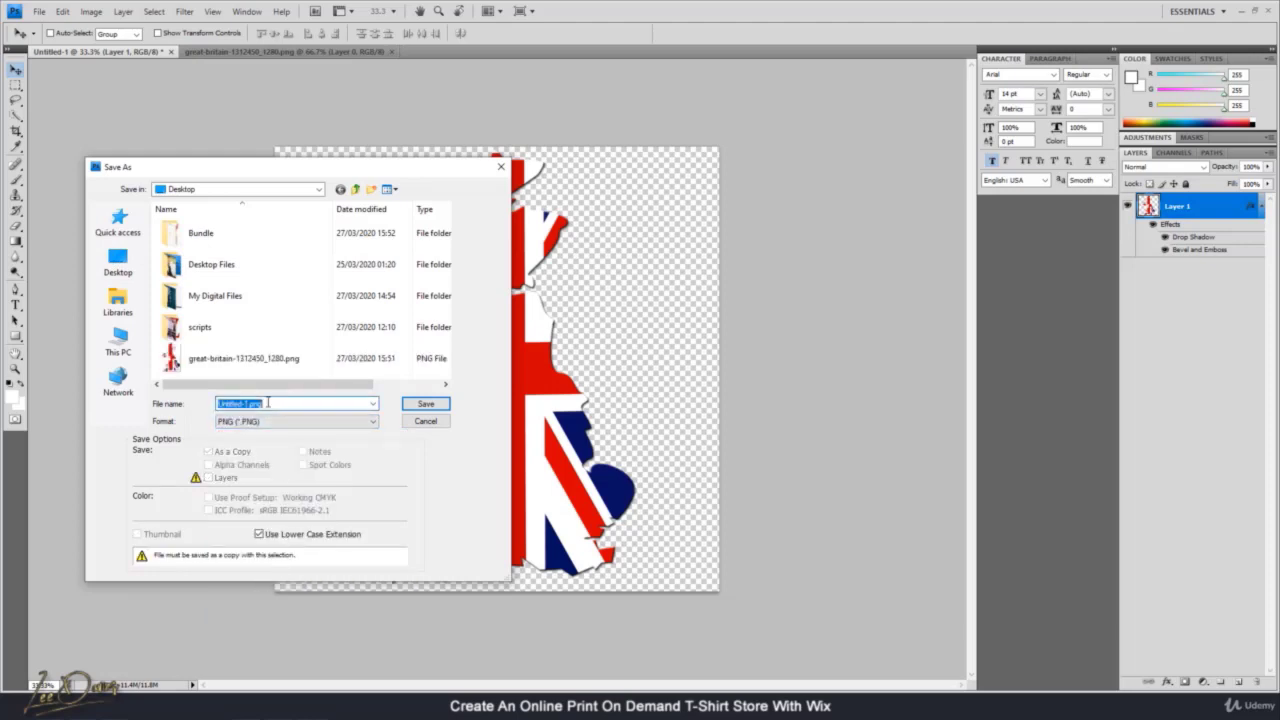
text(UKShirt)
key(Return)
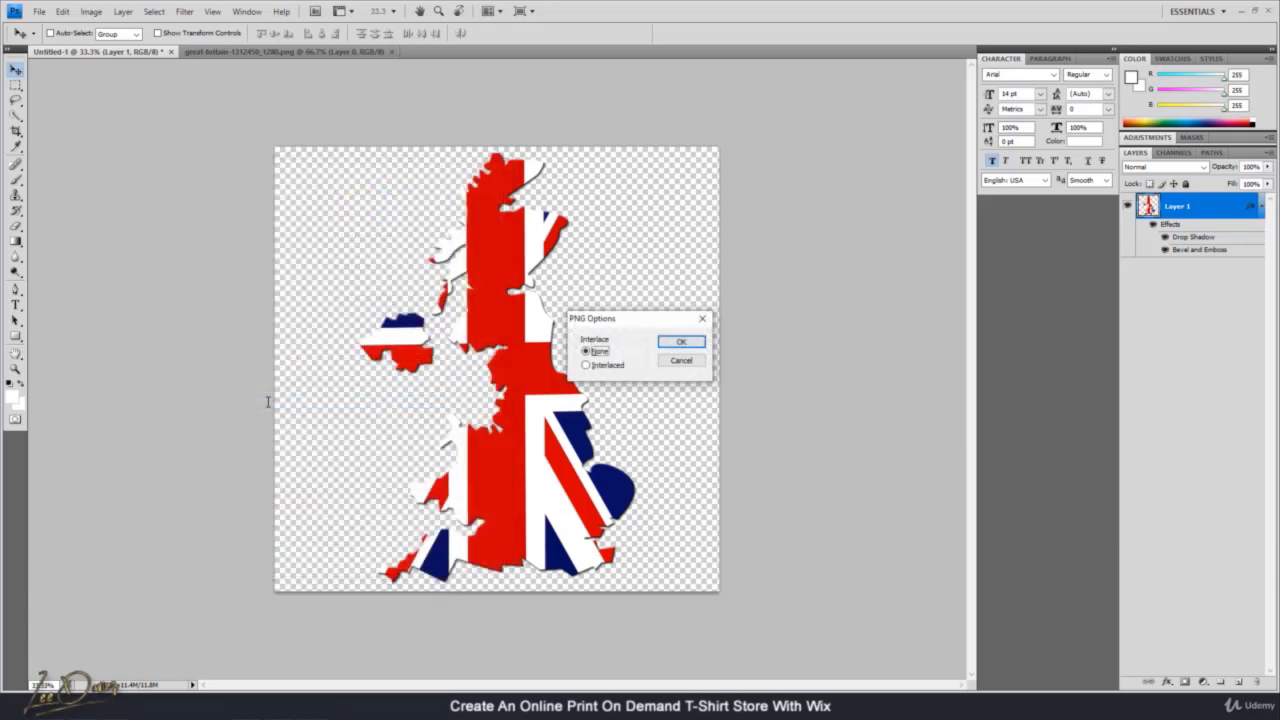
click(670, 341)
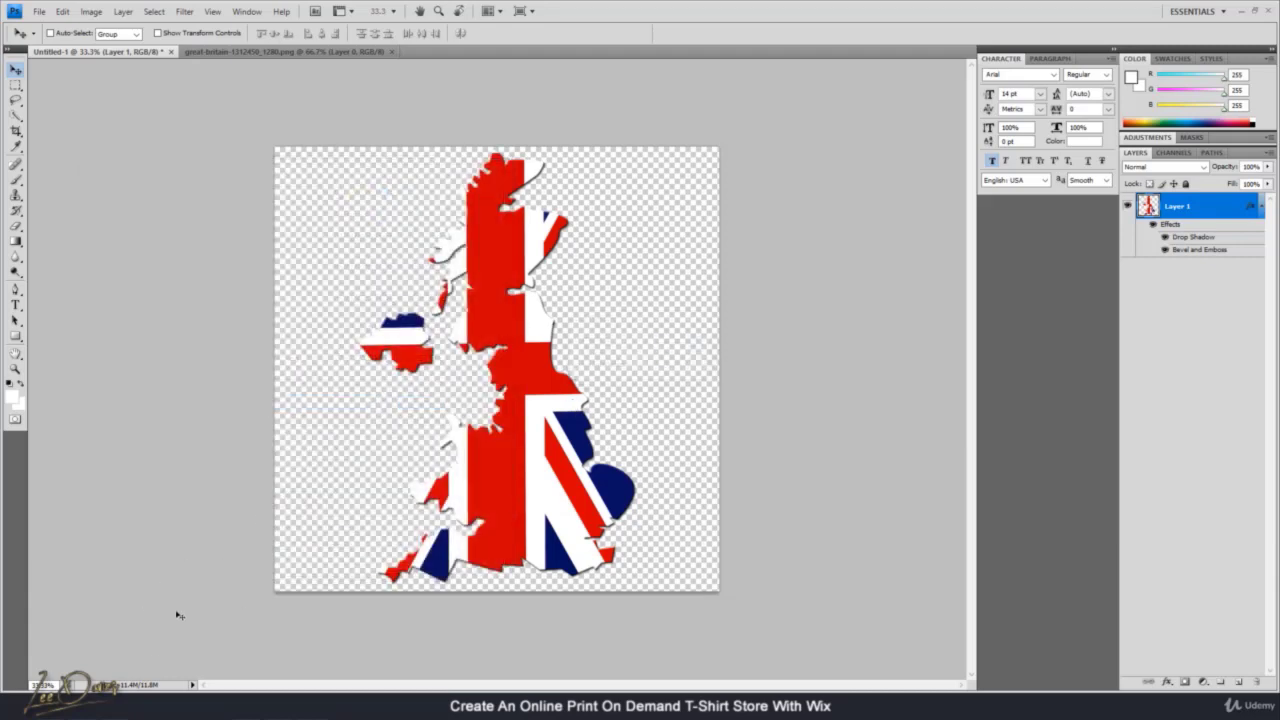
Switch to Spreadshirt in the browser and upload UKShirt.png from the desktop as a new design
click(515, 707)
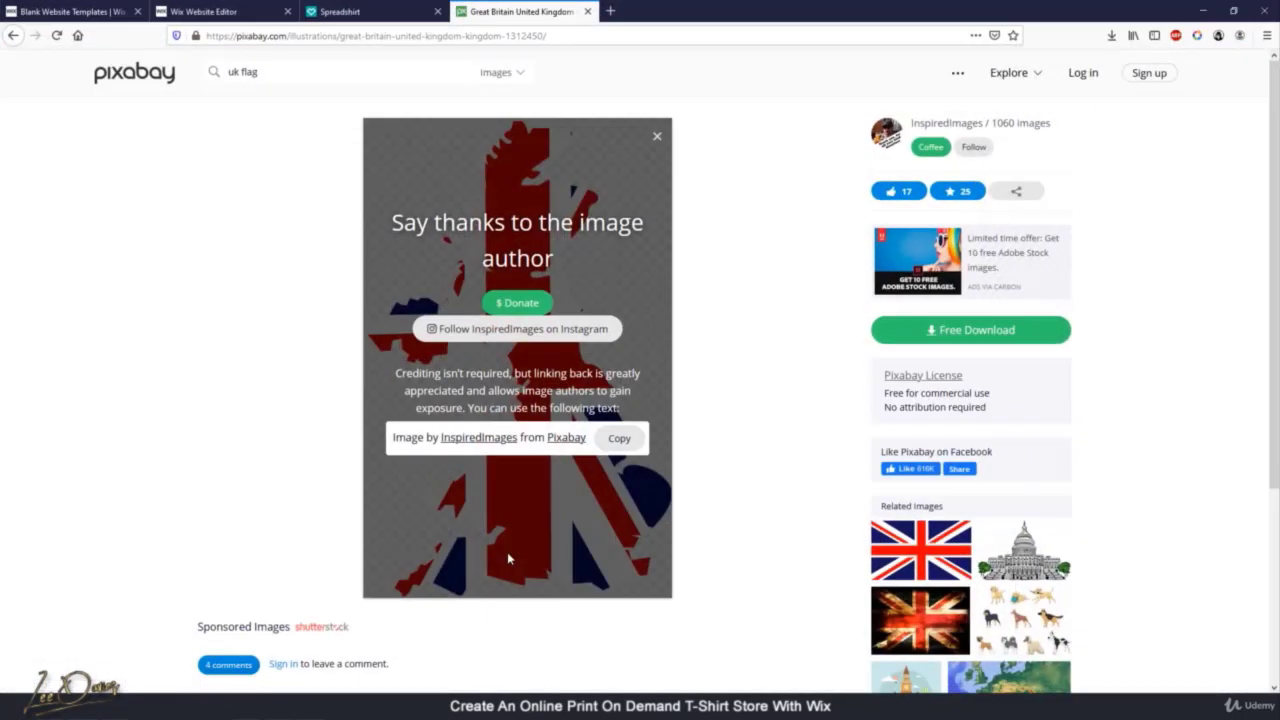
click(404, 8)
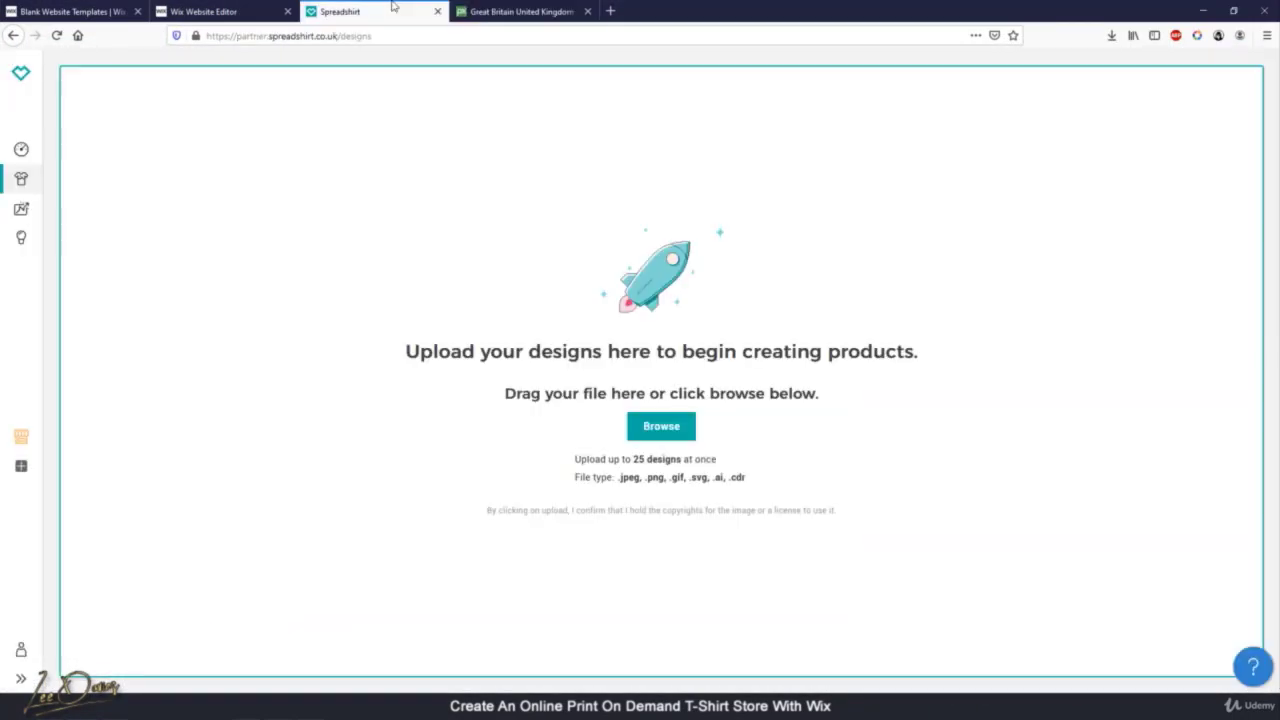
click(662, 426)
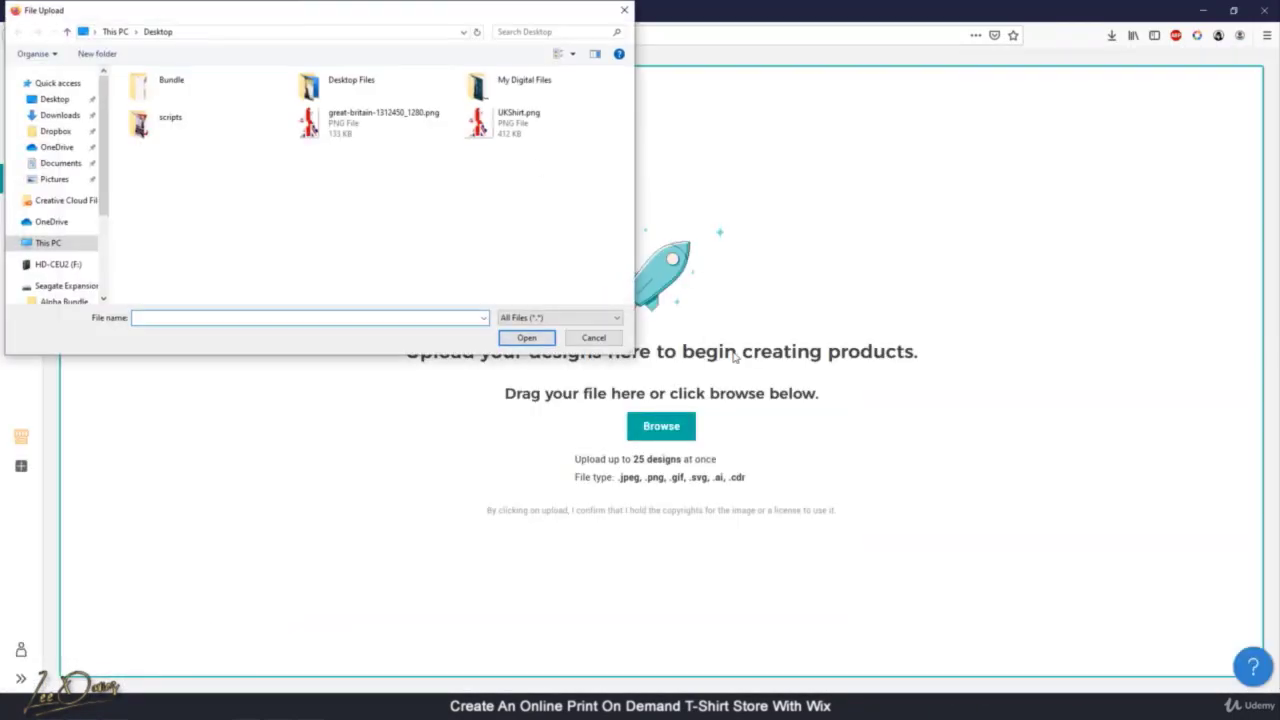
double_click(531, 122)
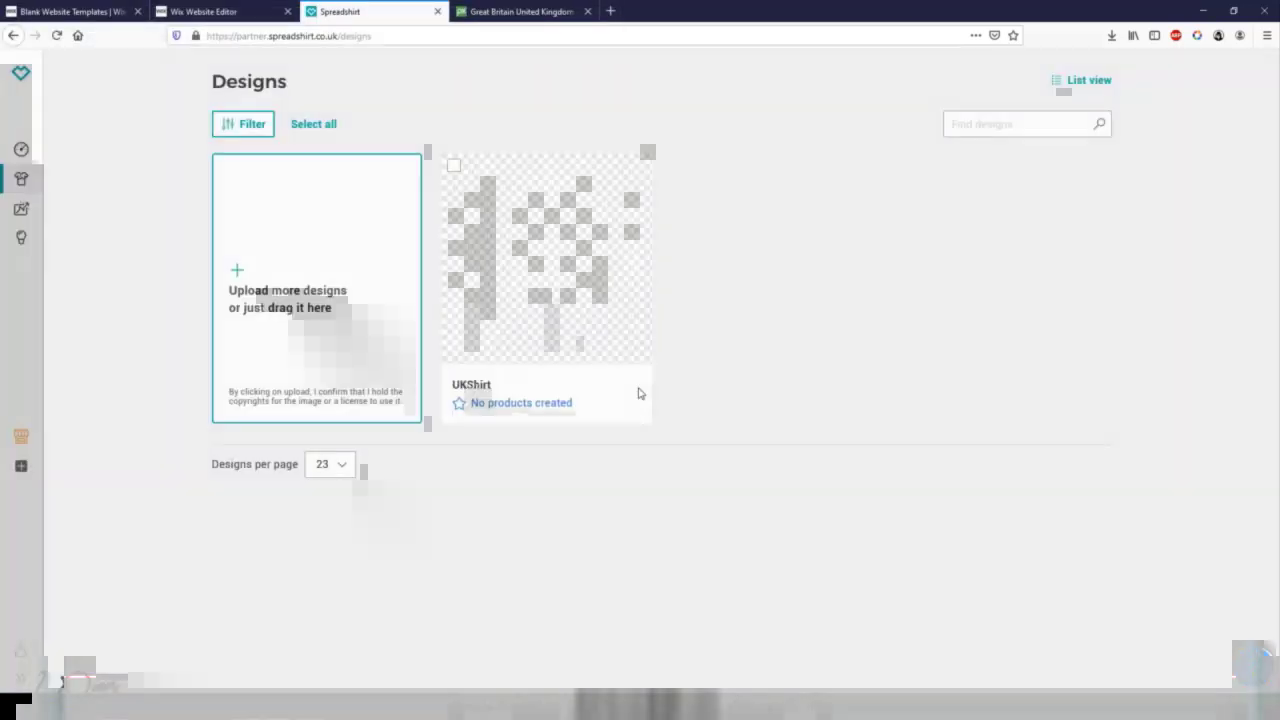
Open the UKShirt design's products and set the design size on the front of the Men's T-Shirt to 100%
mouse_move(571, 260)
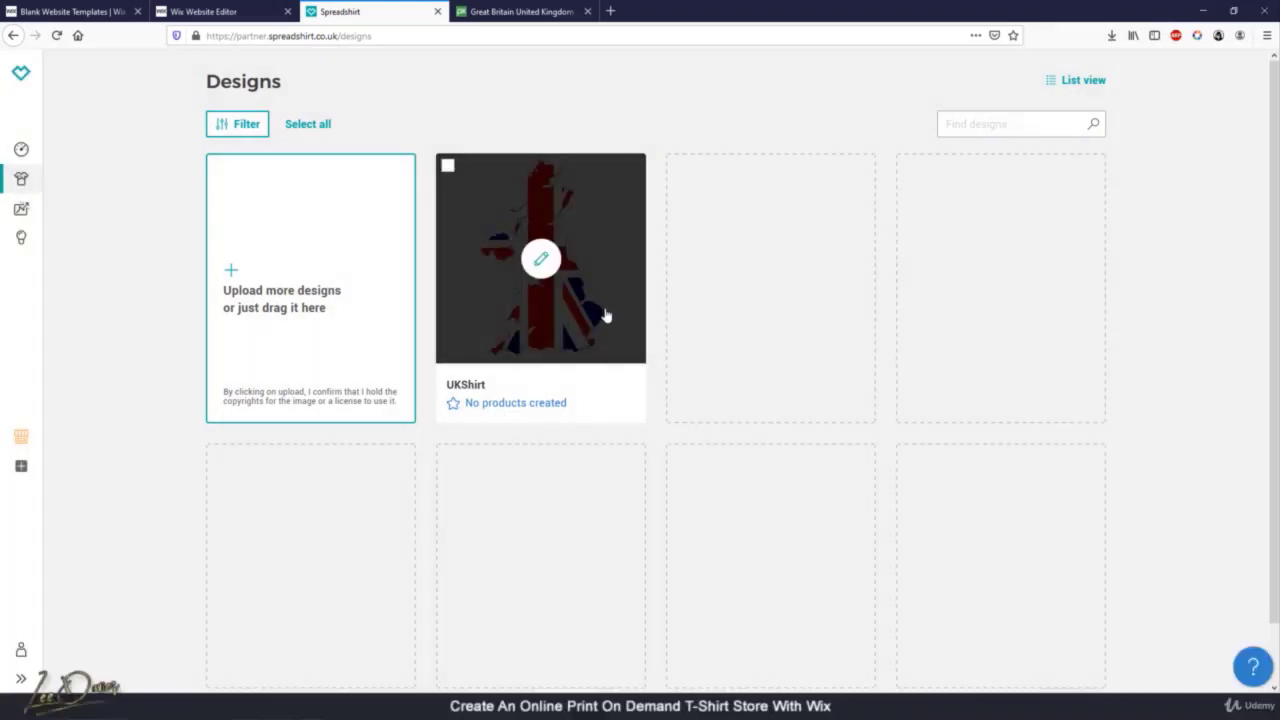
click(604, 316)
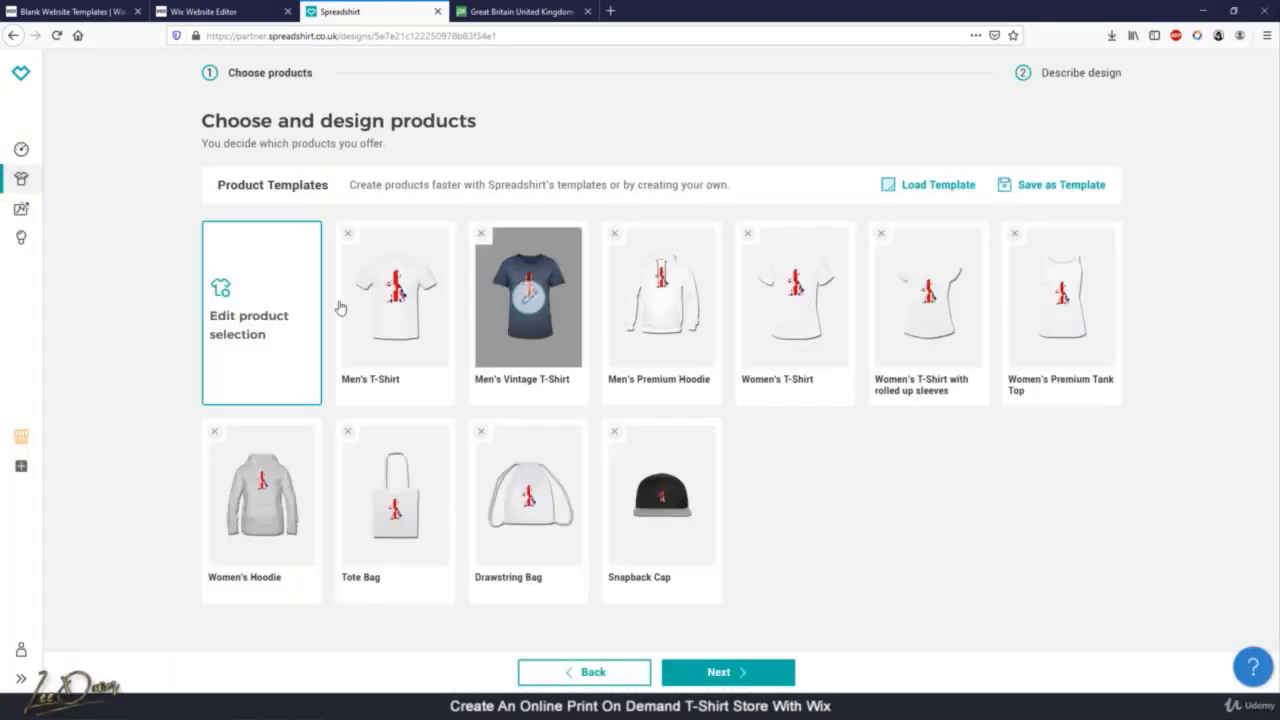
mouse_move(659, 527)
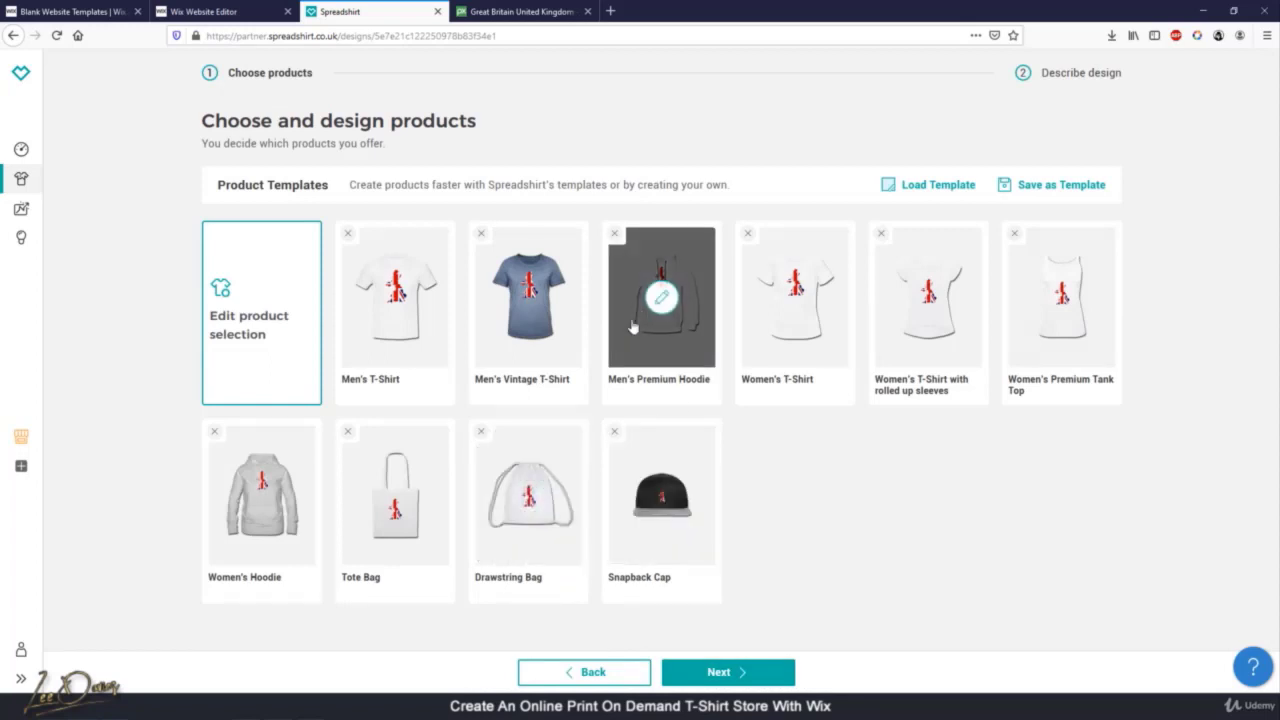
click(388, 346)
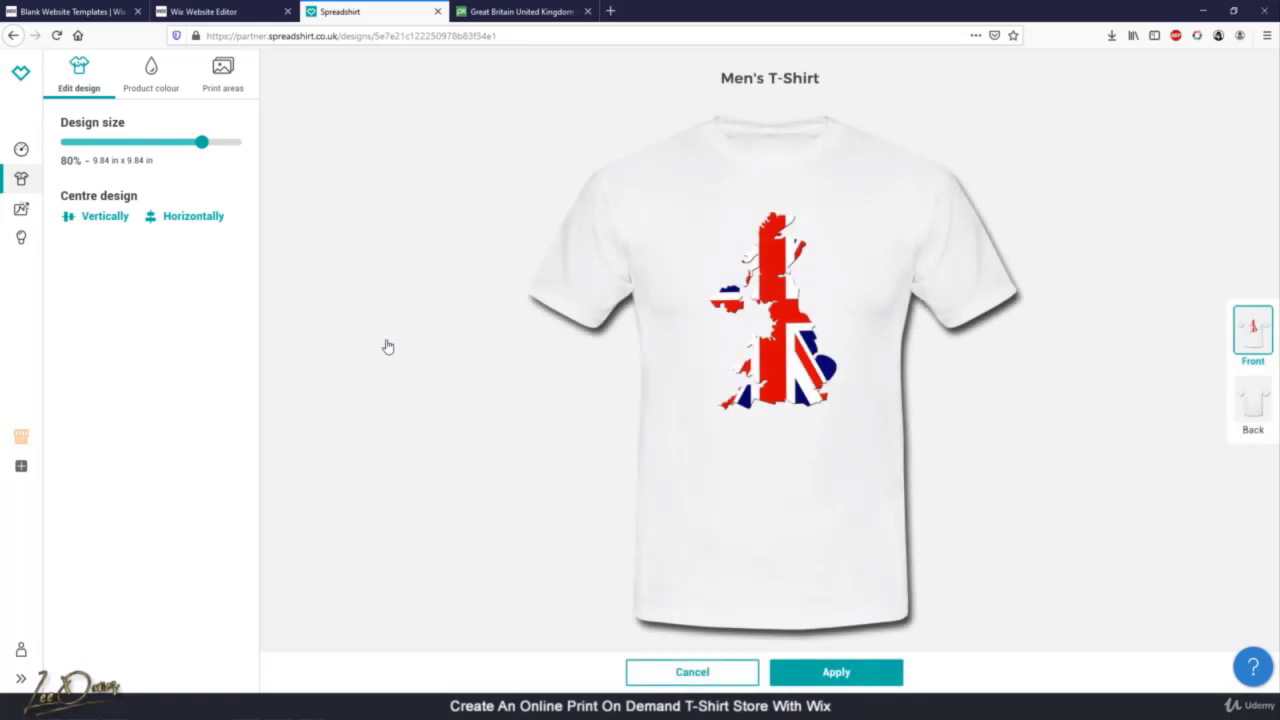
drag(203, 147, 243, 146)
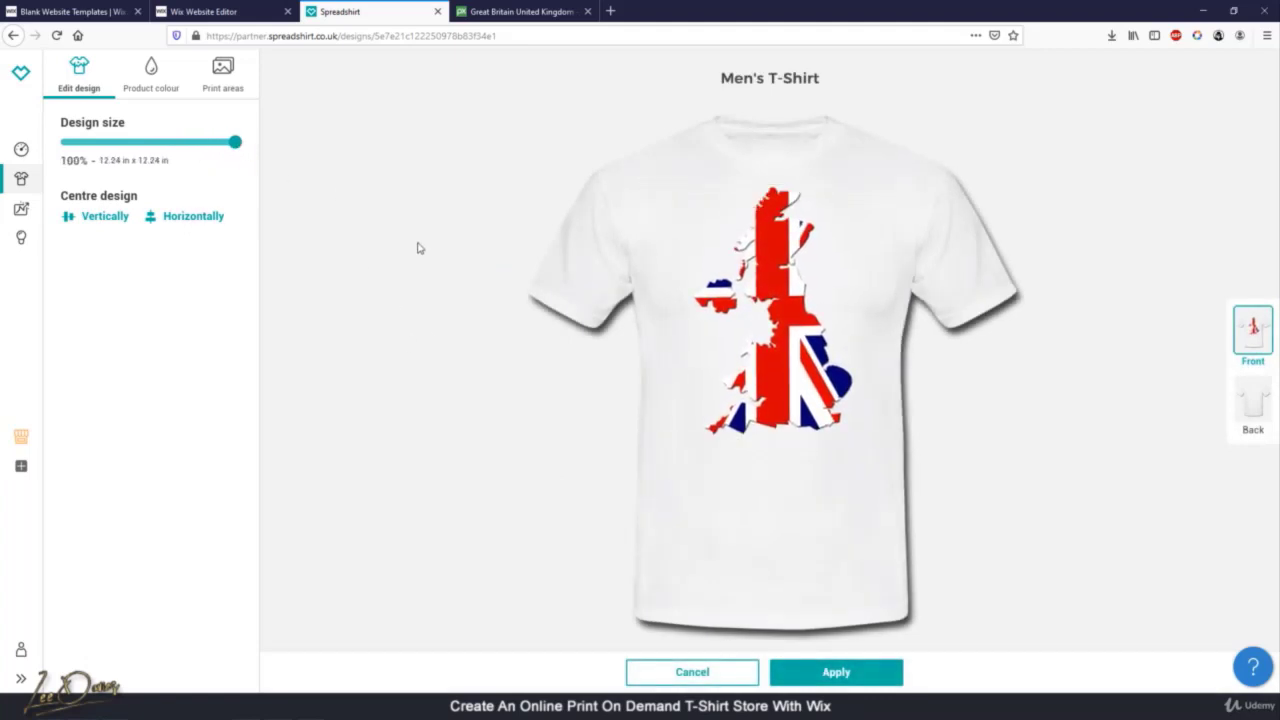
Move the map design slightly lower on the front of the Men's T-Shirt
drag(770, 268, 771, 313)
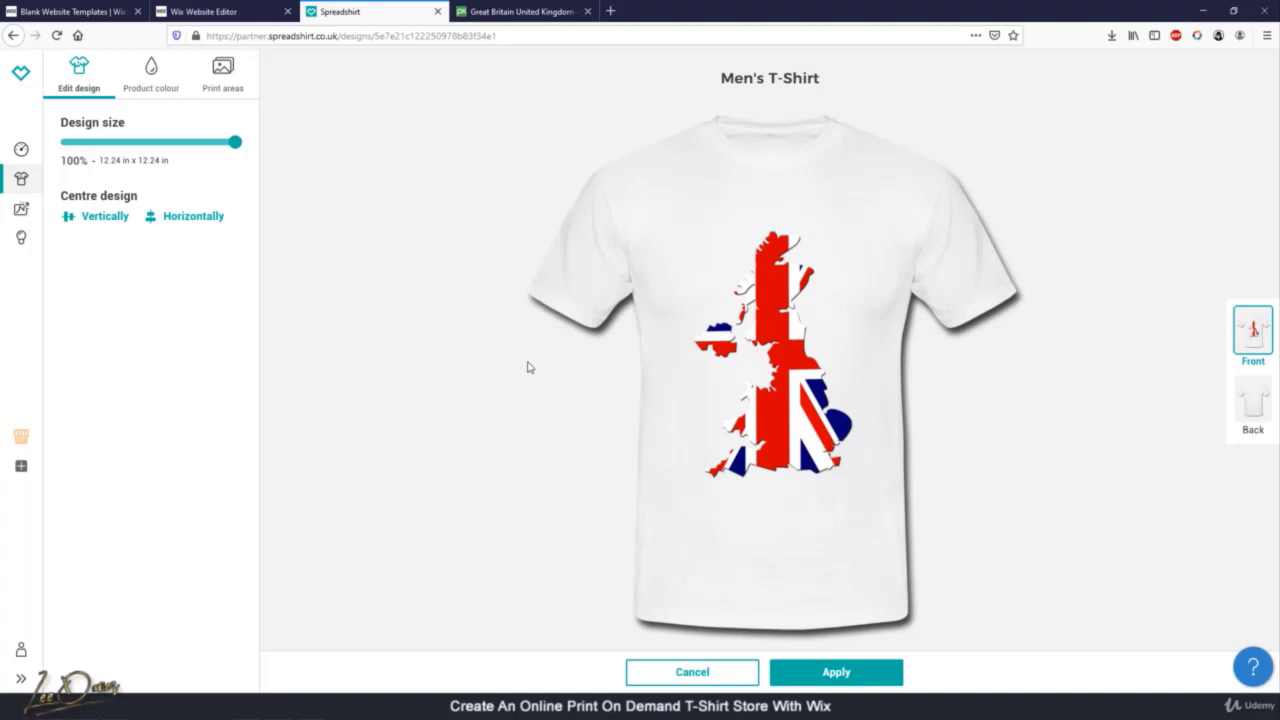
Preview the Men's T-Shirt in display colours such as black, light blue, heather grey and khaki green, and return it to white
click(172, 85)
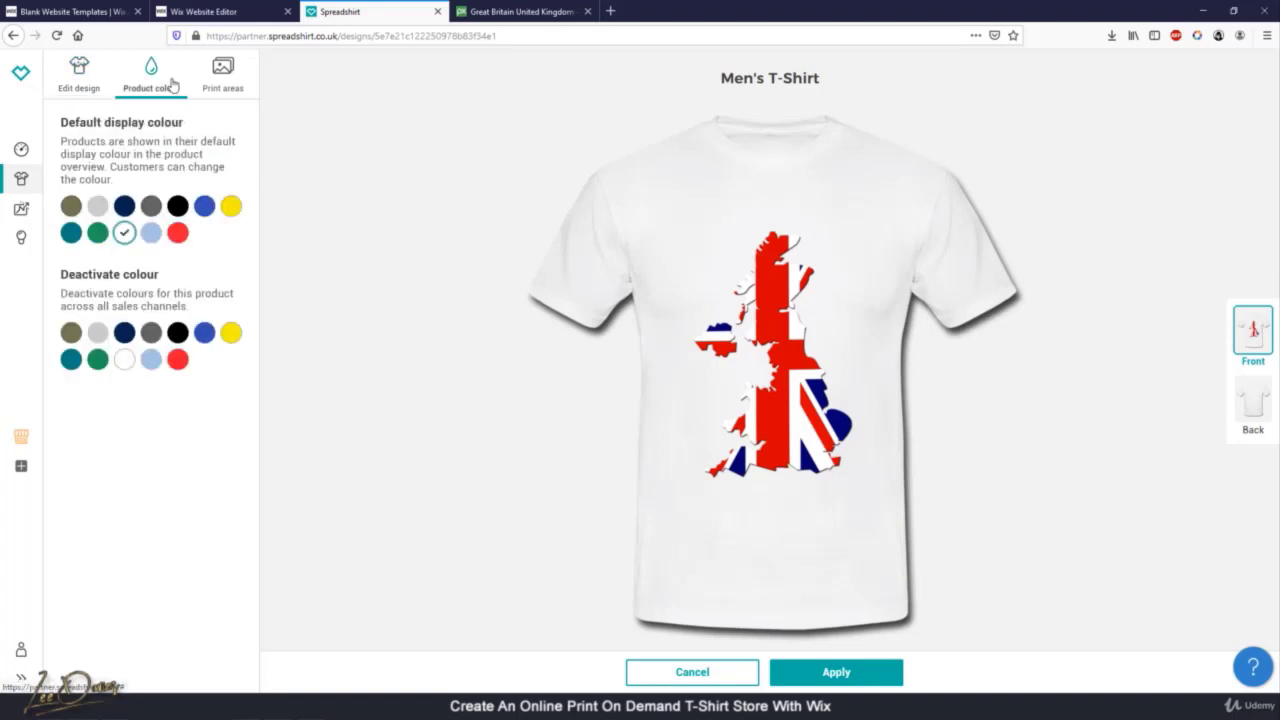
click(204, 205)
click(177, 205)
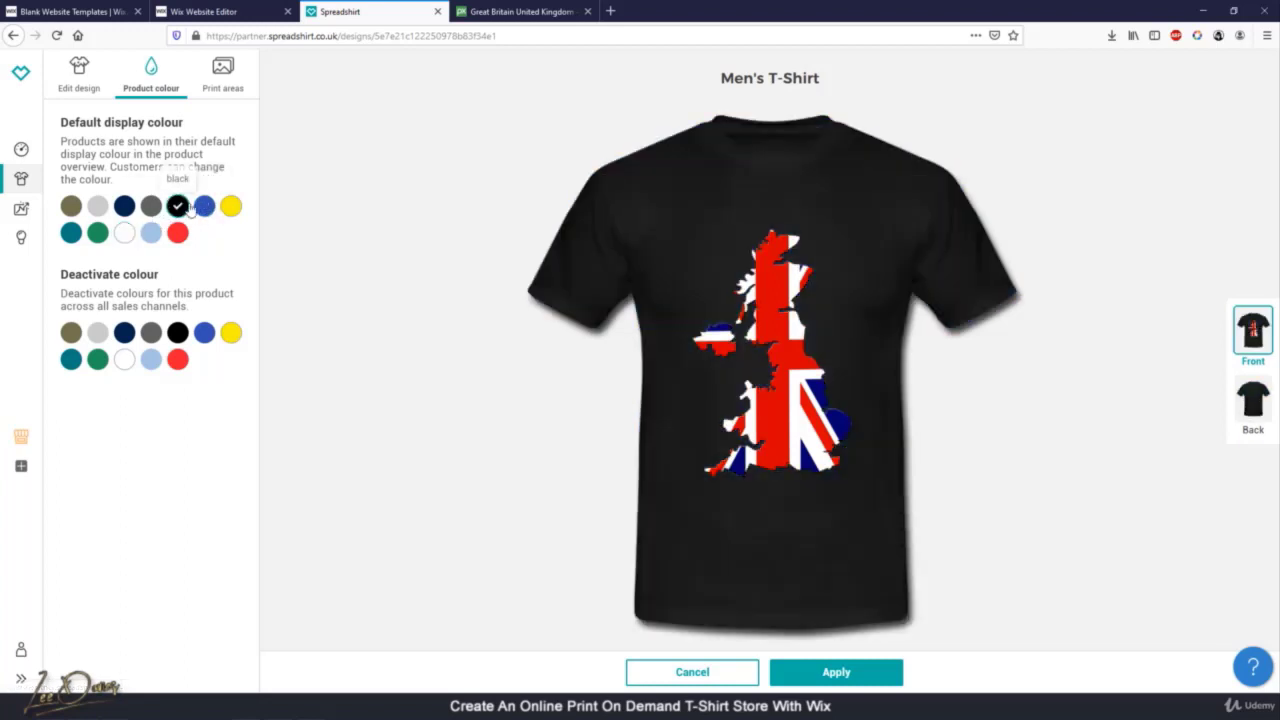
click(204, 205)
click(153, 234)
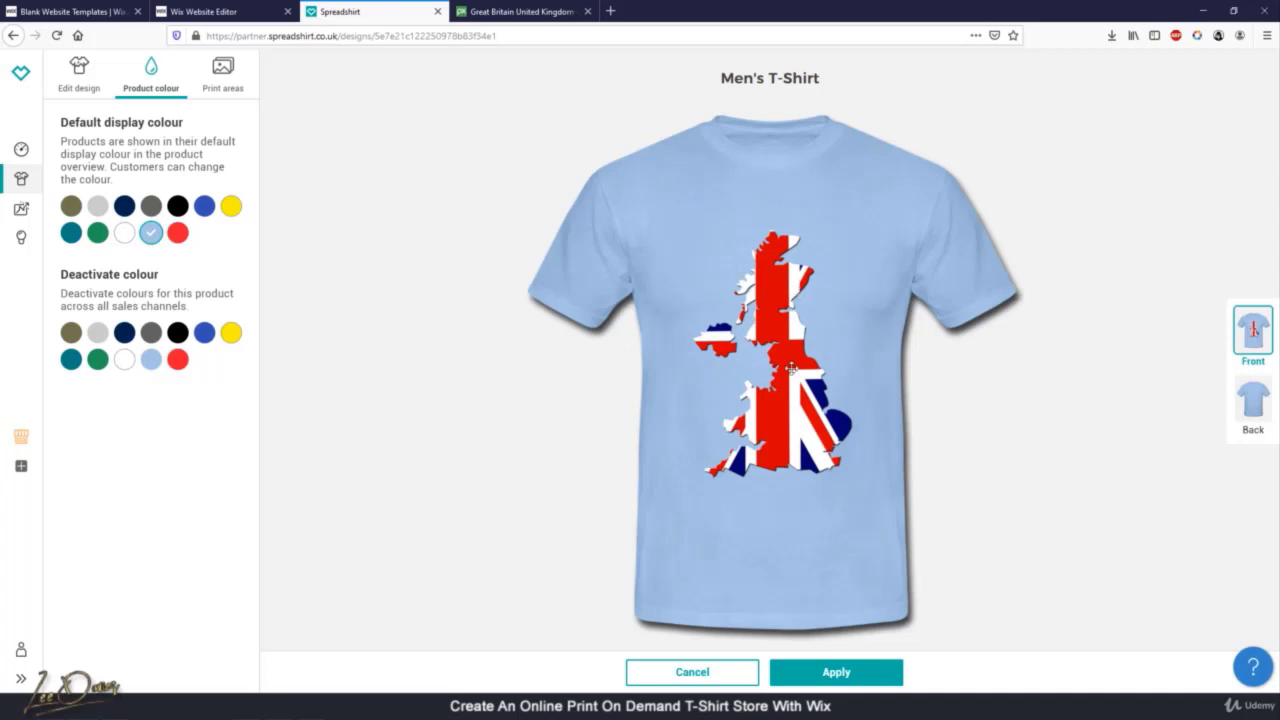
click(97, 205)
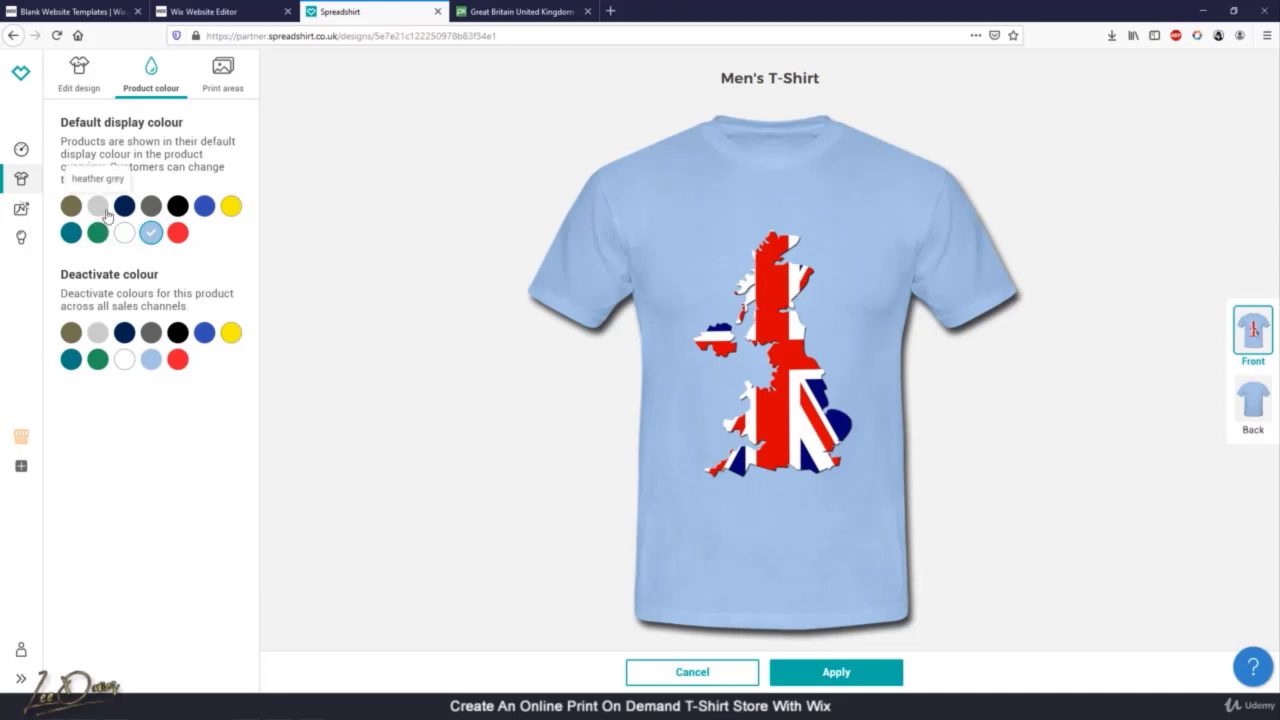
click(70, 205)
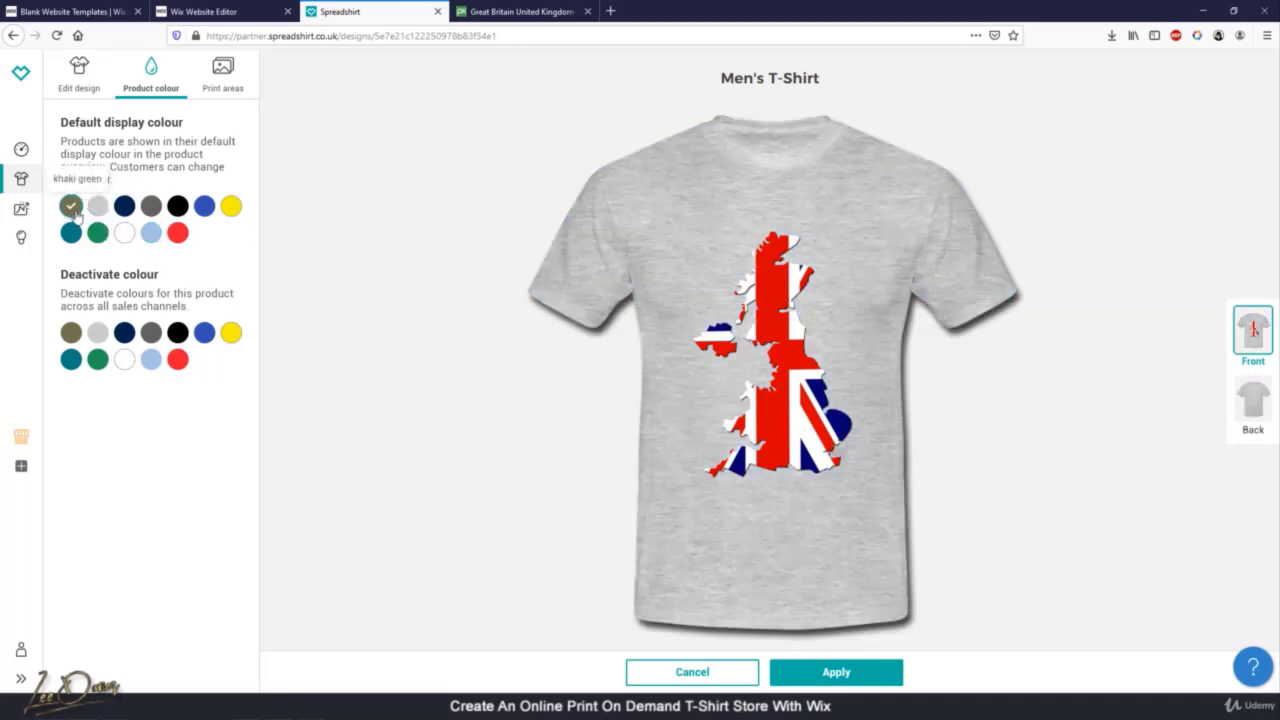
click(124, 232)
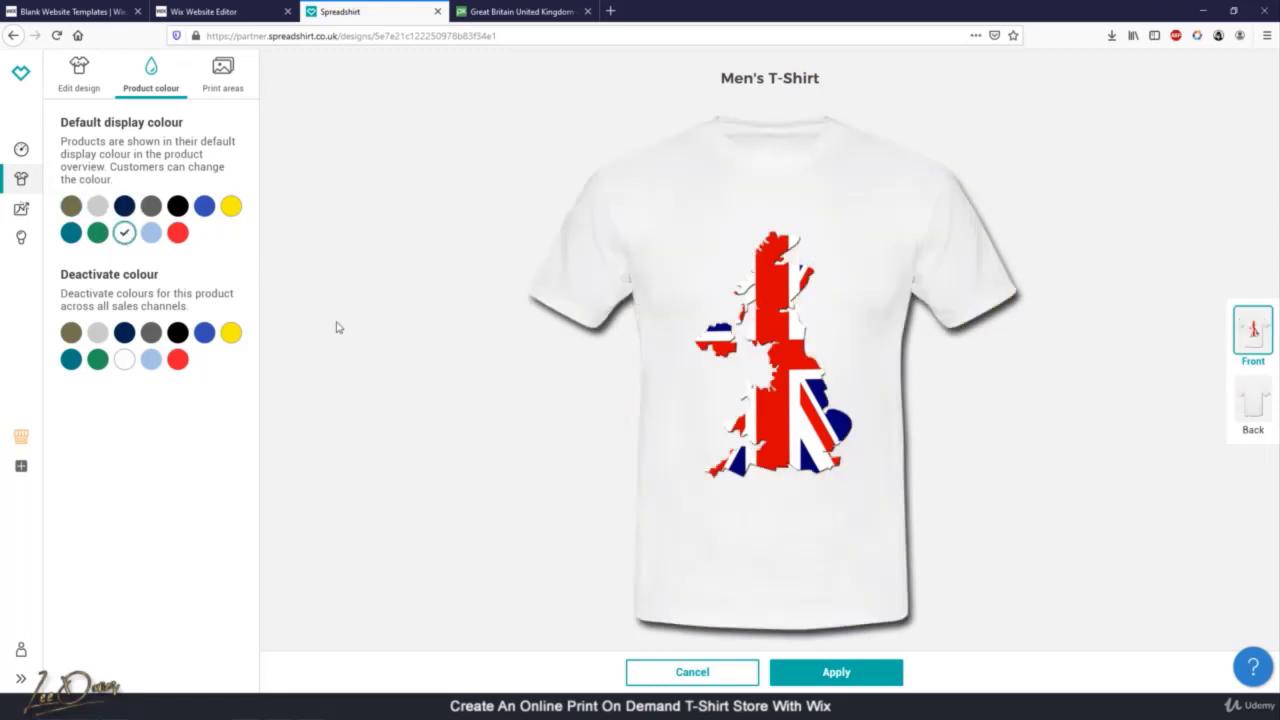
Check the front and back print areas of the Men's T-Shirt
click(223, 80)
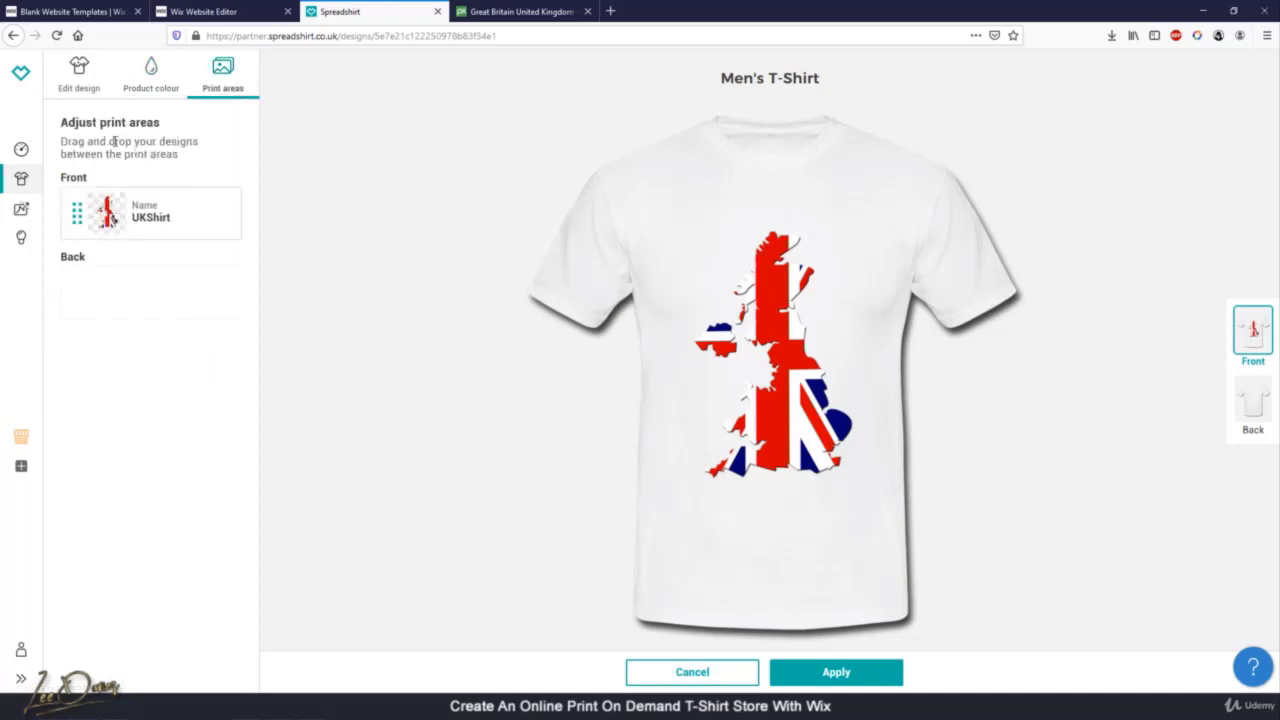
click(166, 298)
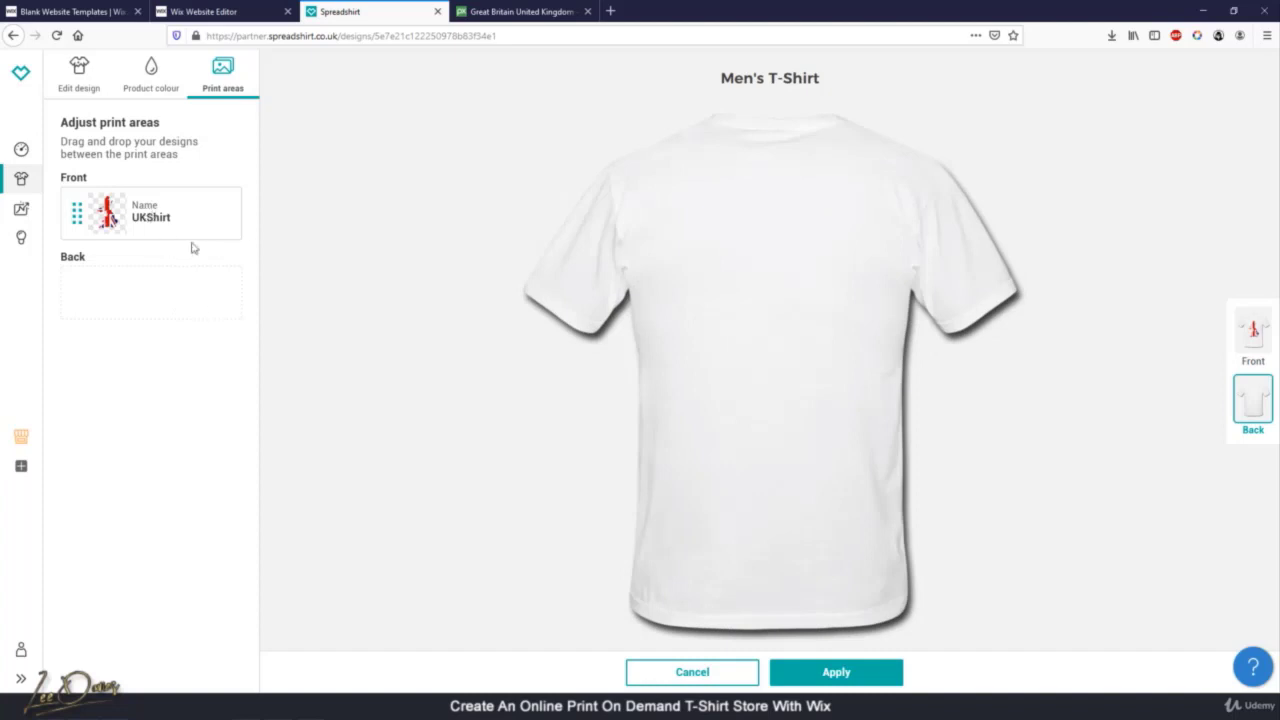
click(151, 218)
click(171, 297)
click(165, 222)
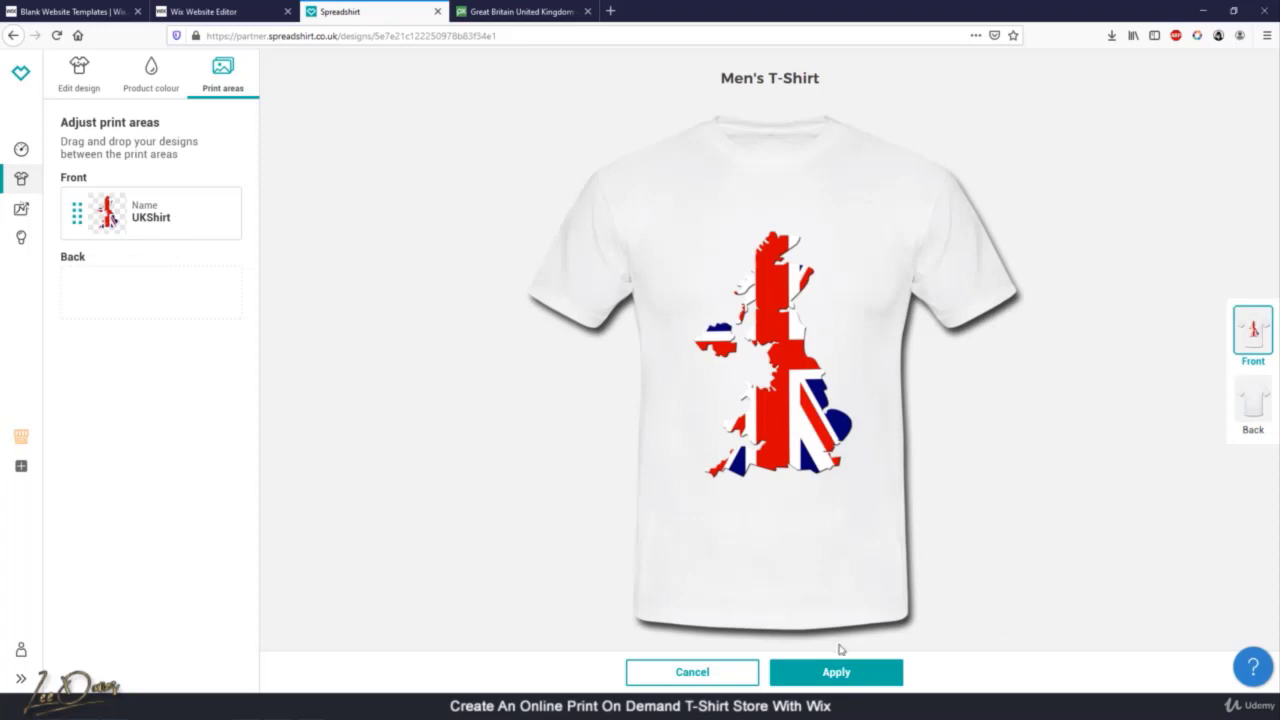
Apply the T-shirt edits and describe the design with the name "UK Flag T-Shirt" and the description "A nice UK Flag T-Shirt"
click(834, 674)
click(785, 670)
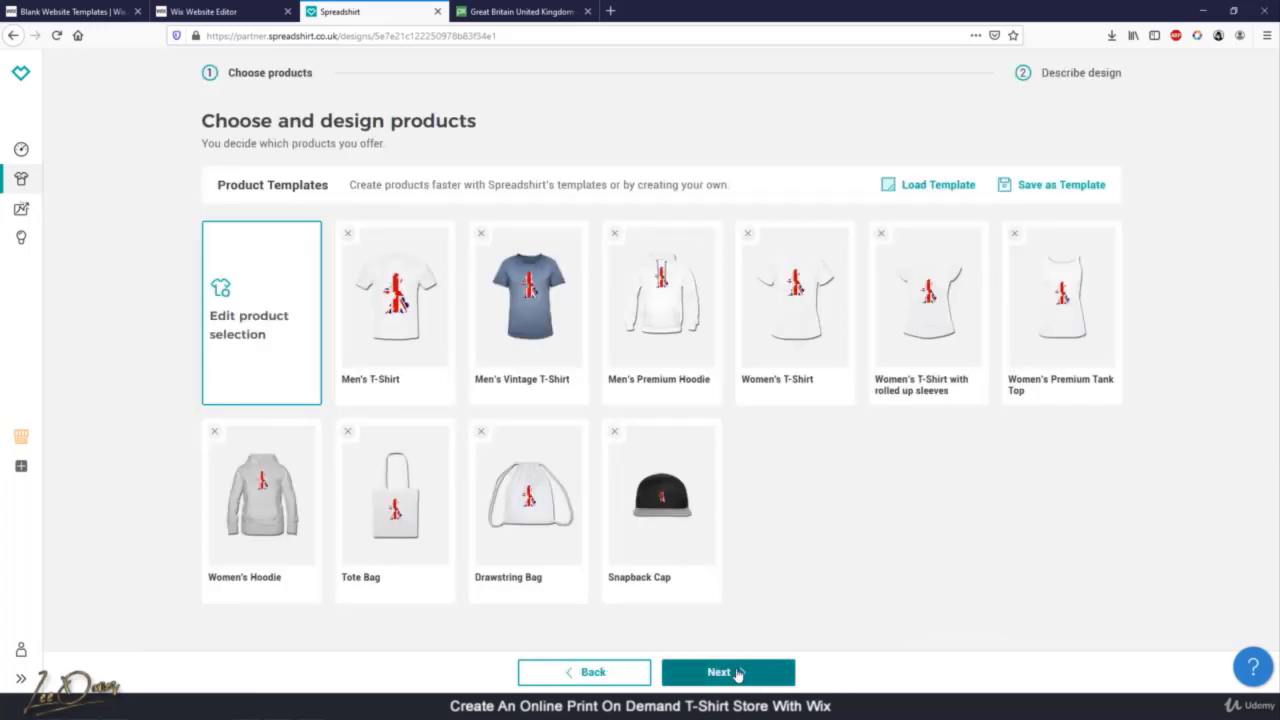
drag(400, 195, 171, 200)
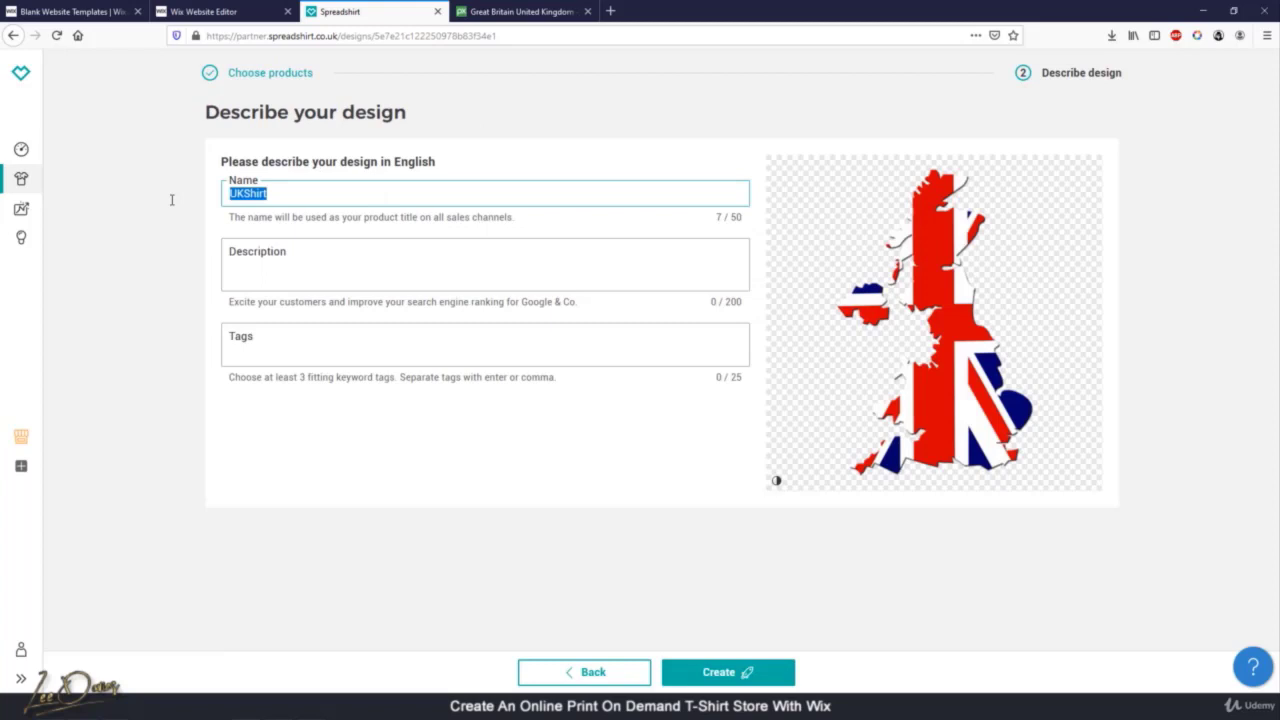
text(U)
click(308, 272)
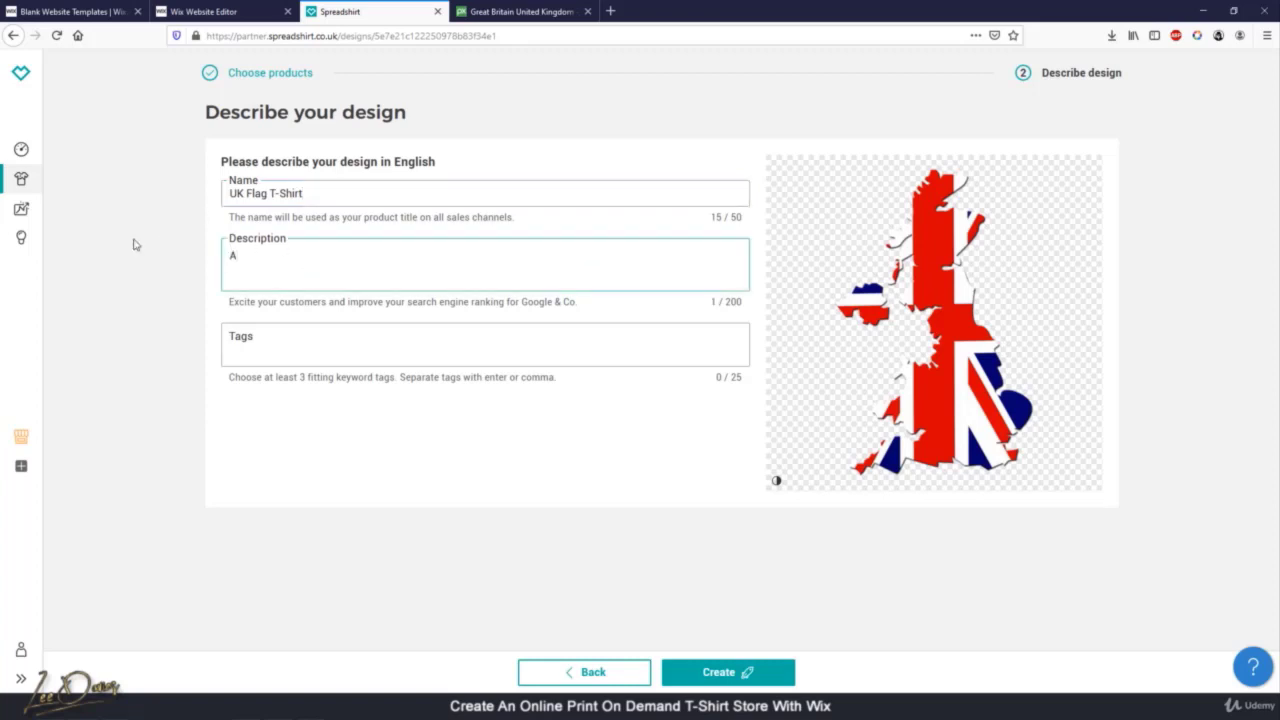
text(A nice UK Flag T-Shirt)
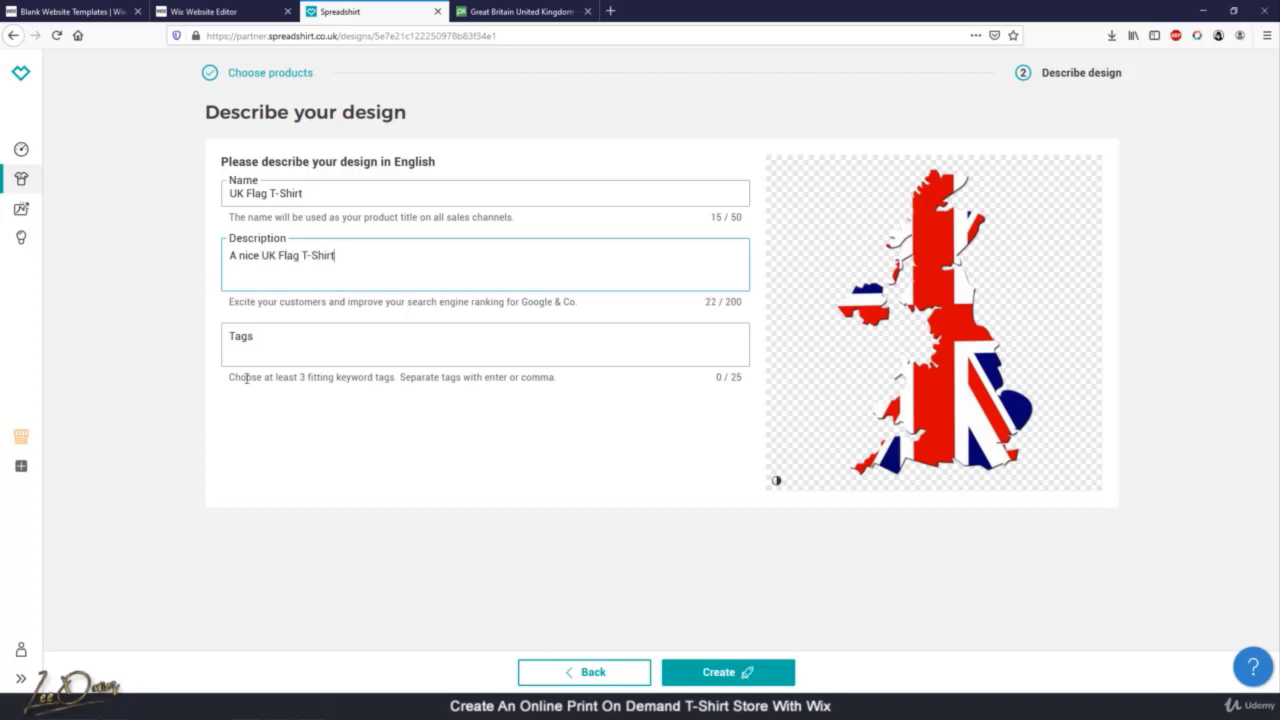
Add the tags "uk flag", "patriotic" and "british flag" to the design
click(271, 352)
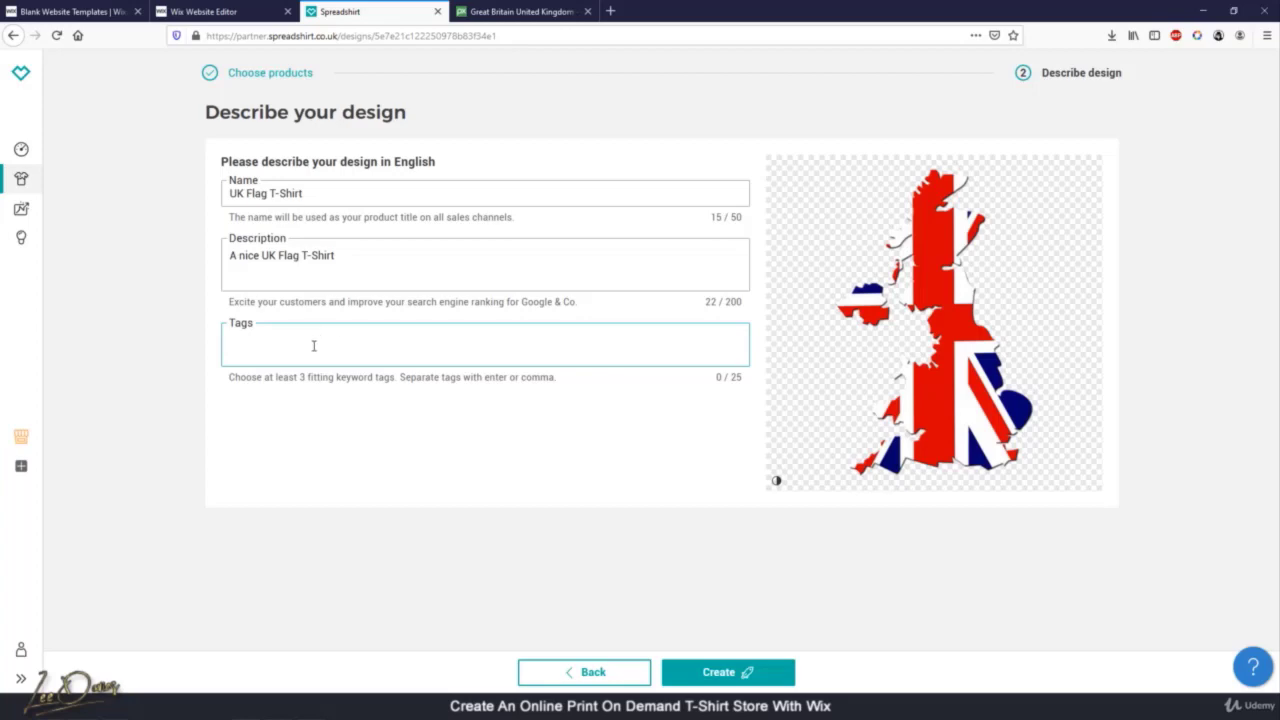
text(uk flag)
key(Return)
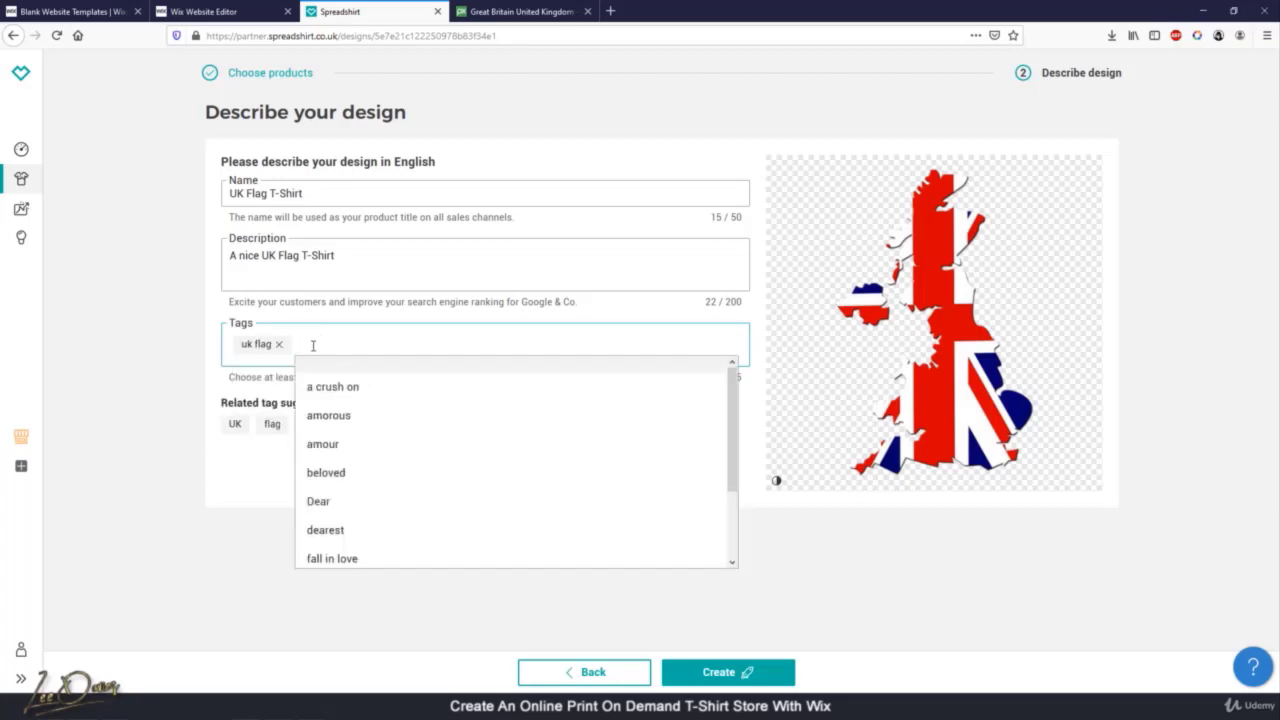
key(BackSpace)
text(p)
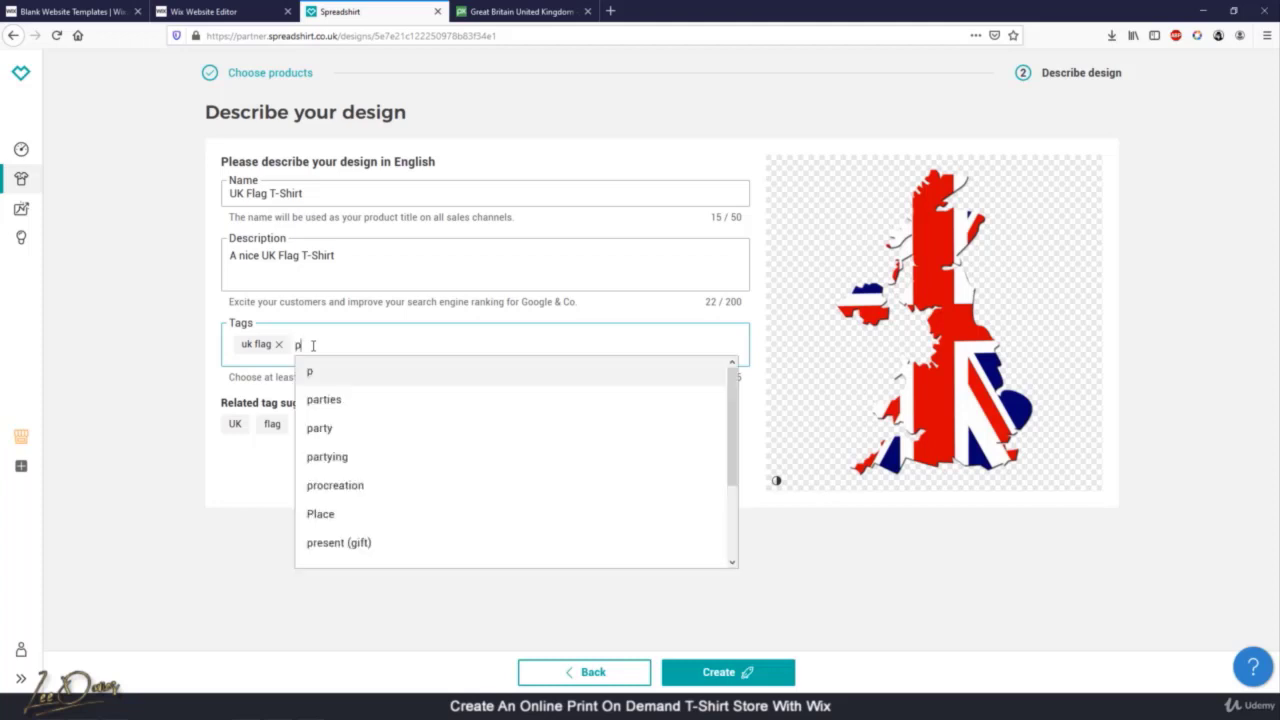
text(atriot)
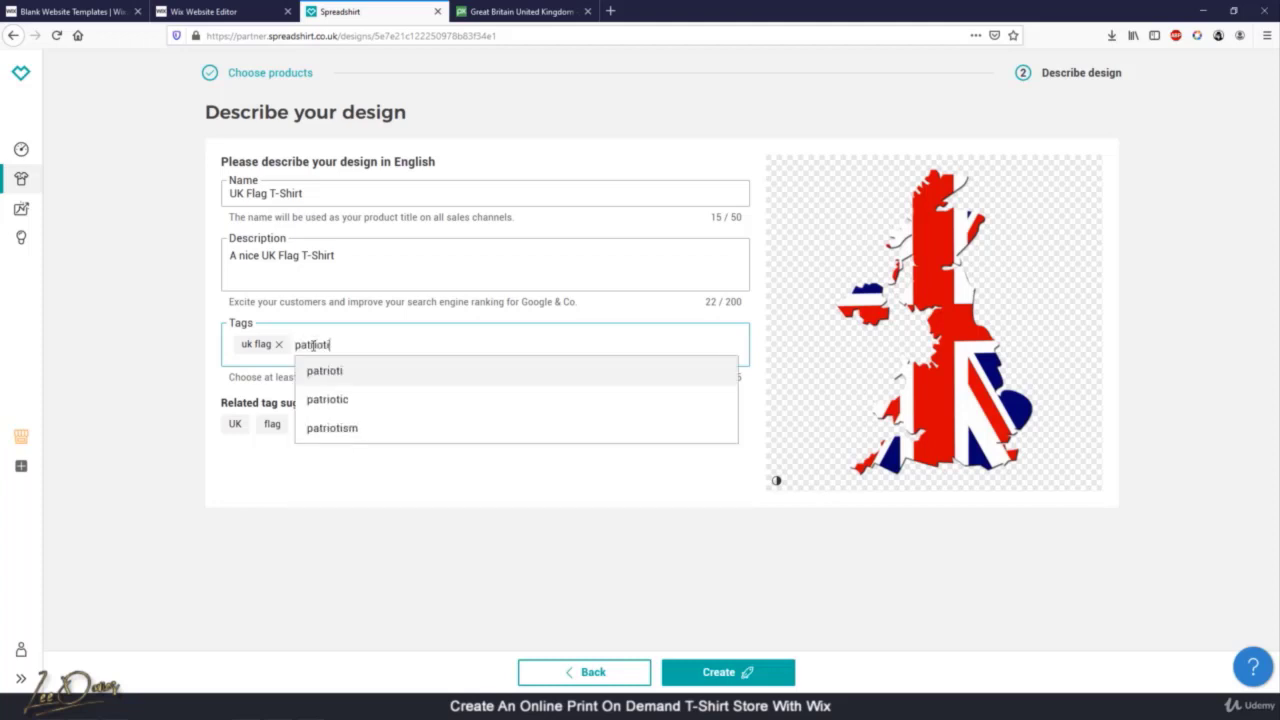
text(ic)
key(Return)
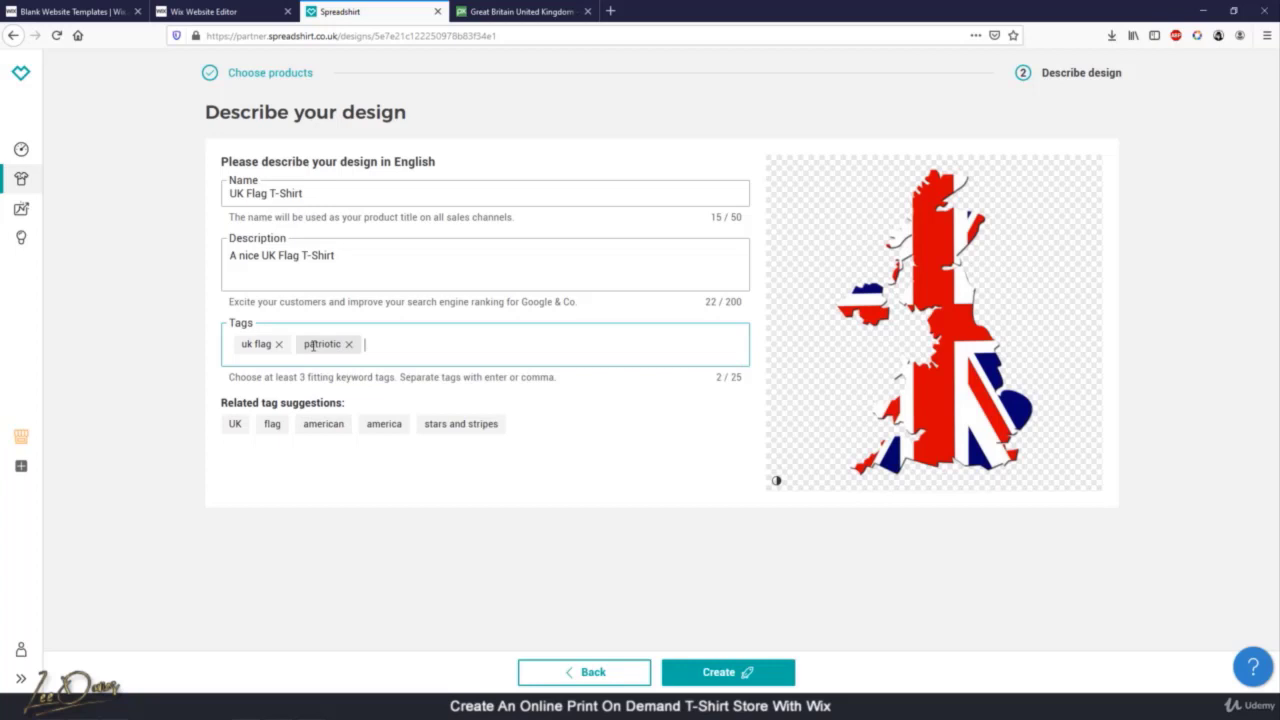
text(briti)
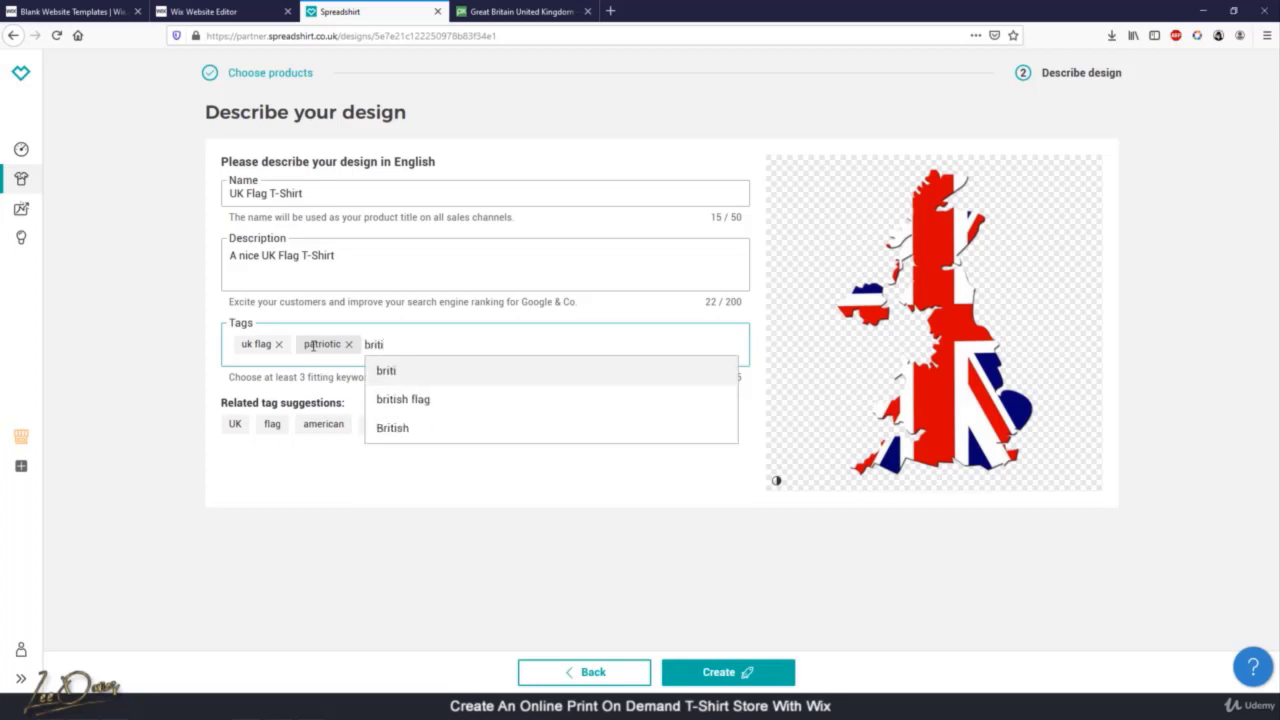
text(sh flag)
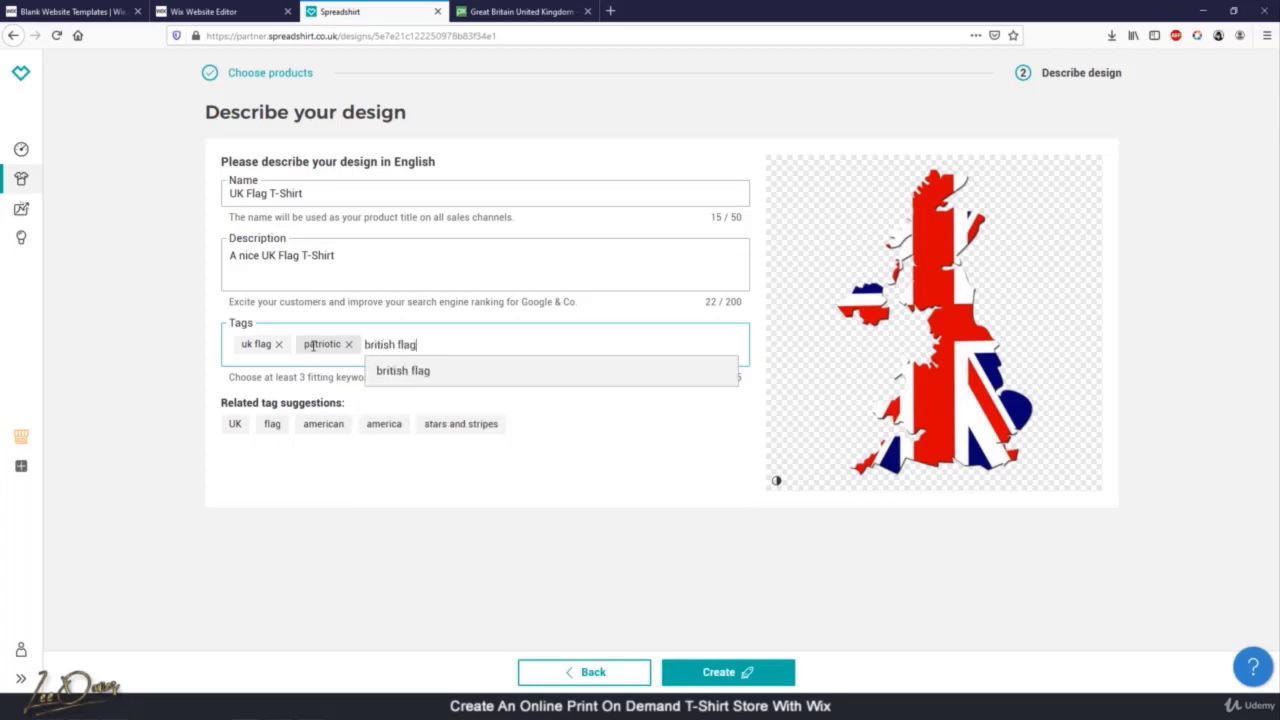
key(Return)
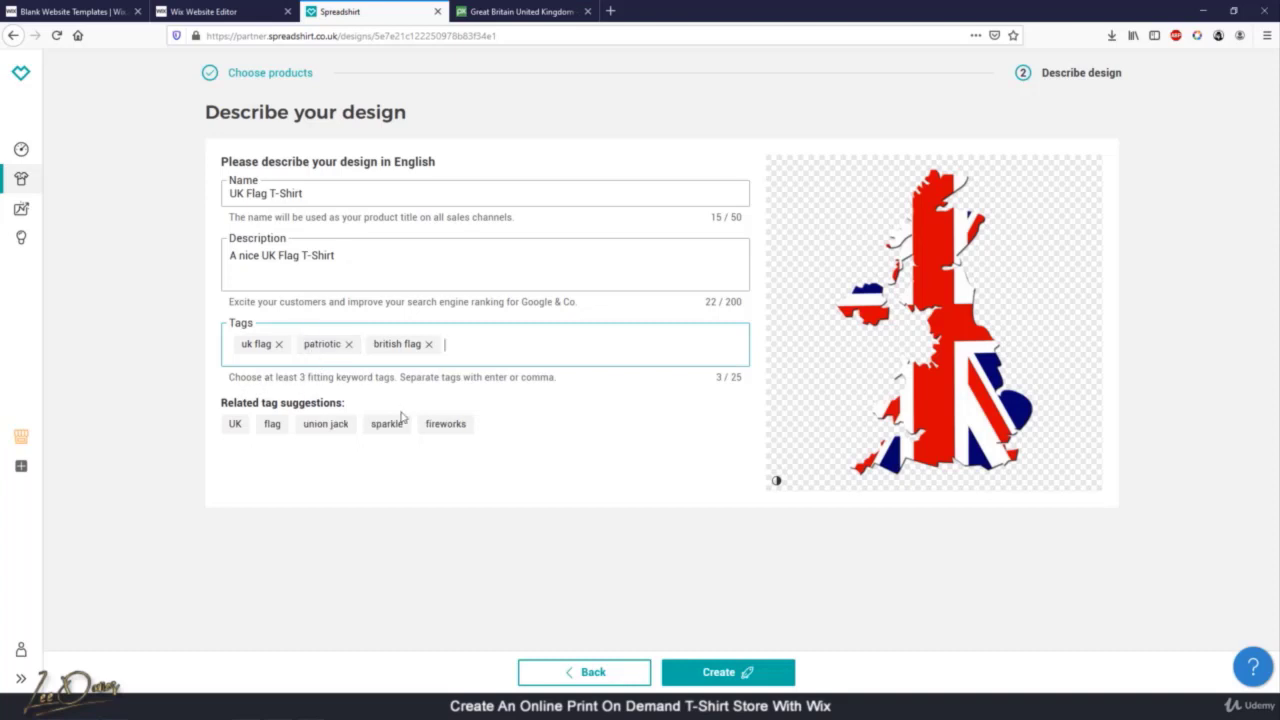
Replace the "uk flag" tag with the suggested "union jack" tag and create the design's products
click(322, 426)
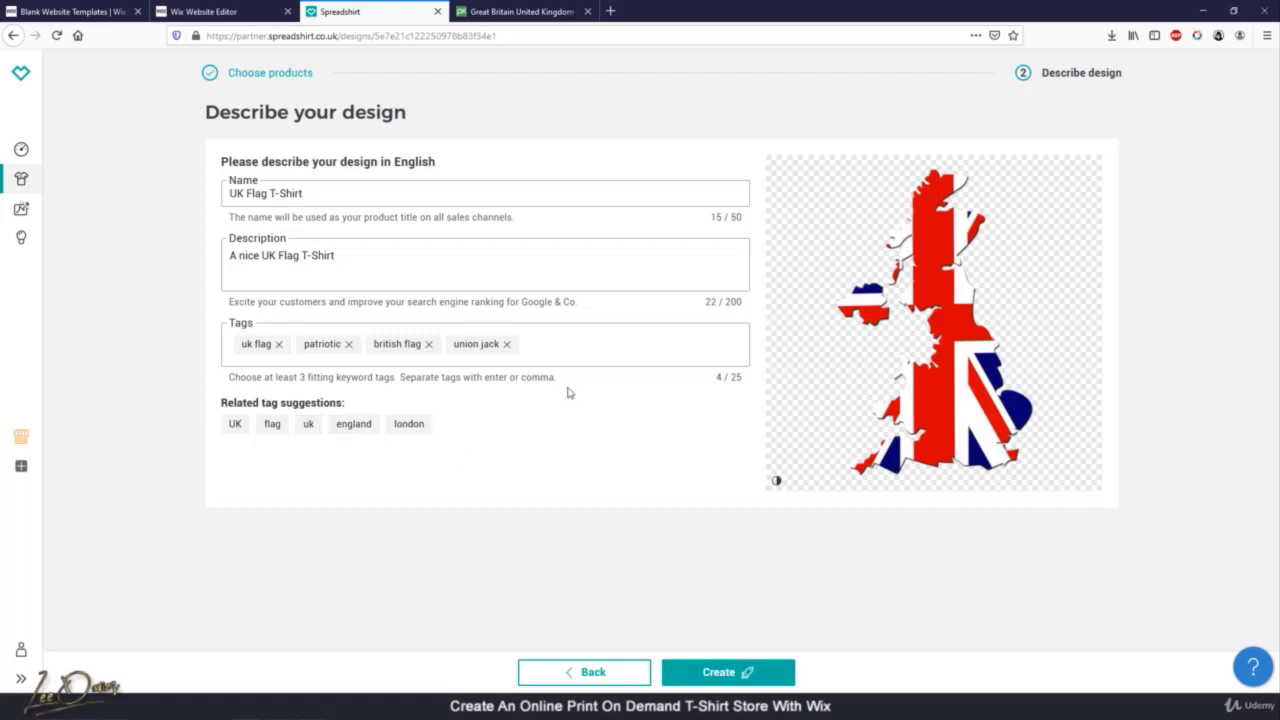
click(279, 345)
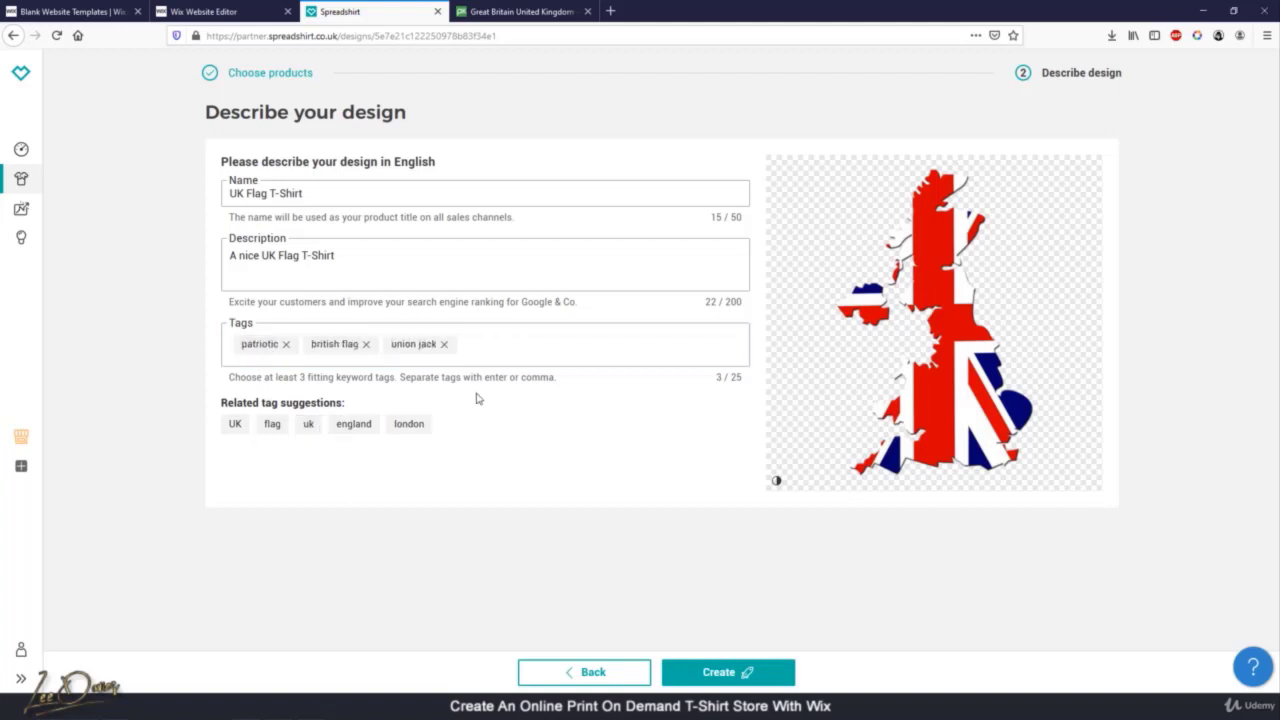
click(727, 675)
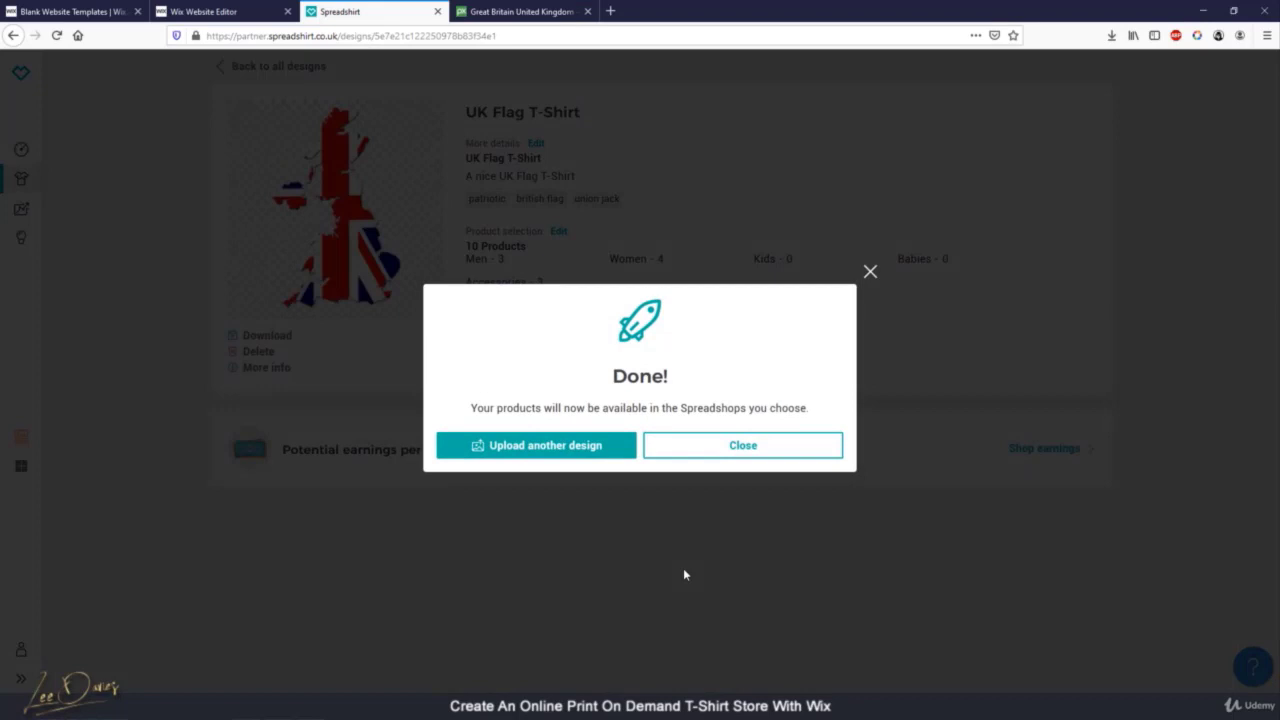
click(748, 448)
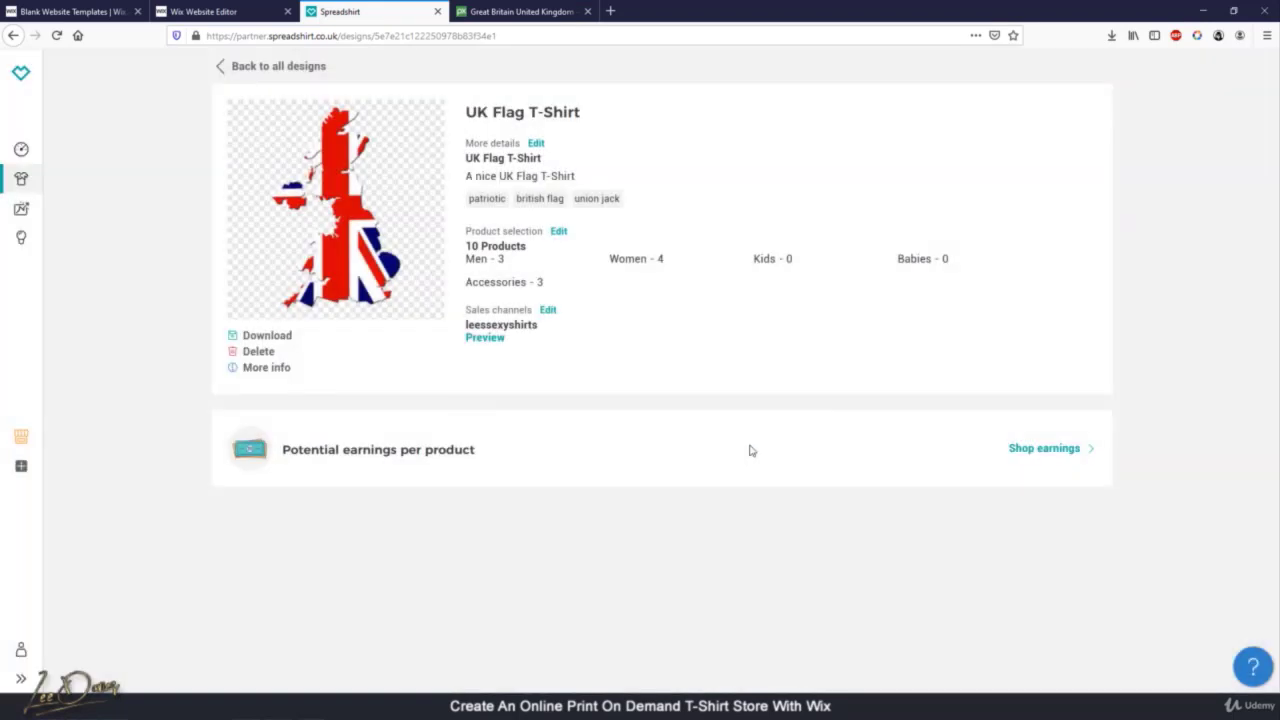
Switch to Pixabay in the browser and search its images for "japanese flag"
click(516, 11)
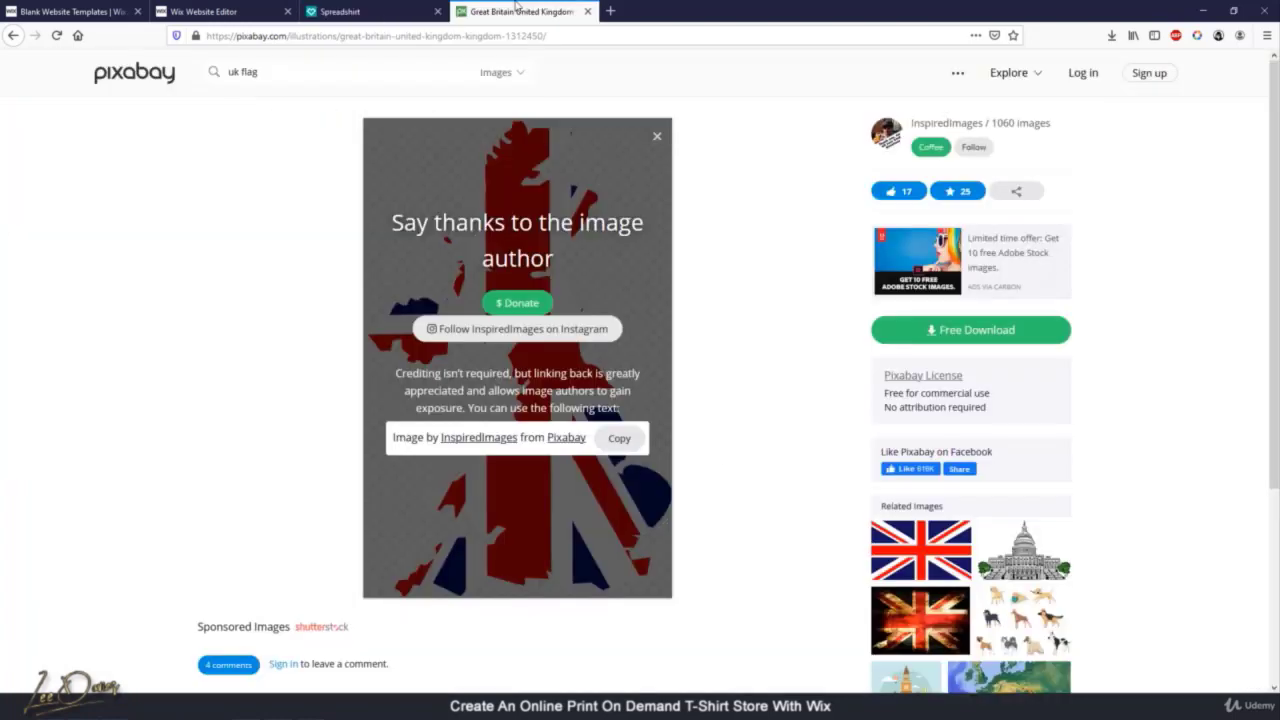
click(160, 80)
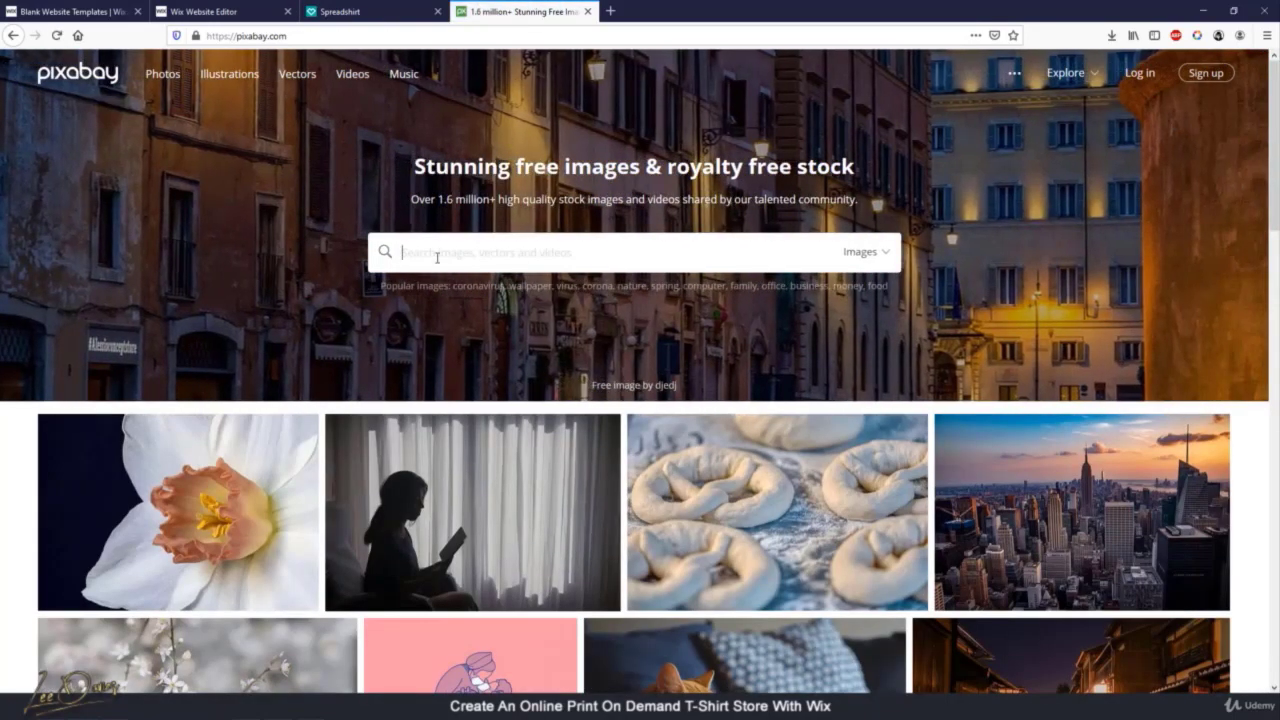
text(lapanese flag)
key(Return)
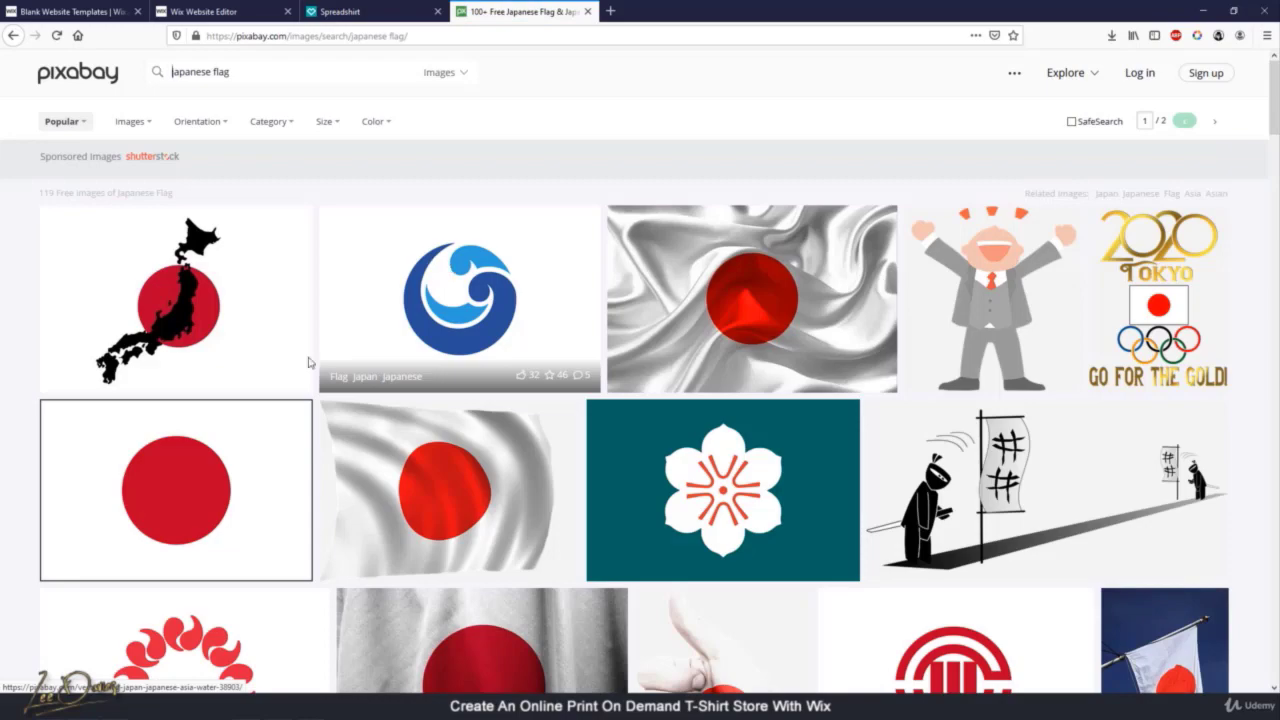
Browse the Japanese flag images for artwork suited to another T-shirt design
scroll(240, 489, down, 5)
scroll(449, 393, up, 3)
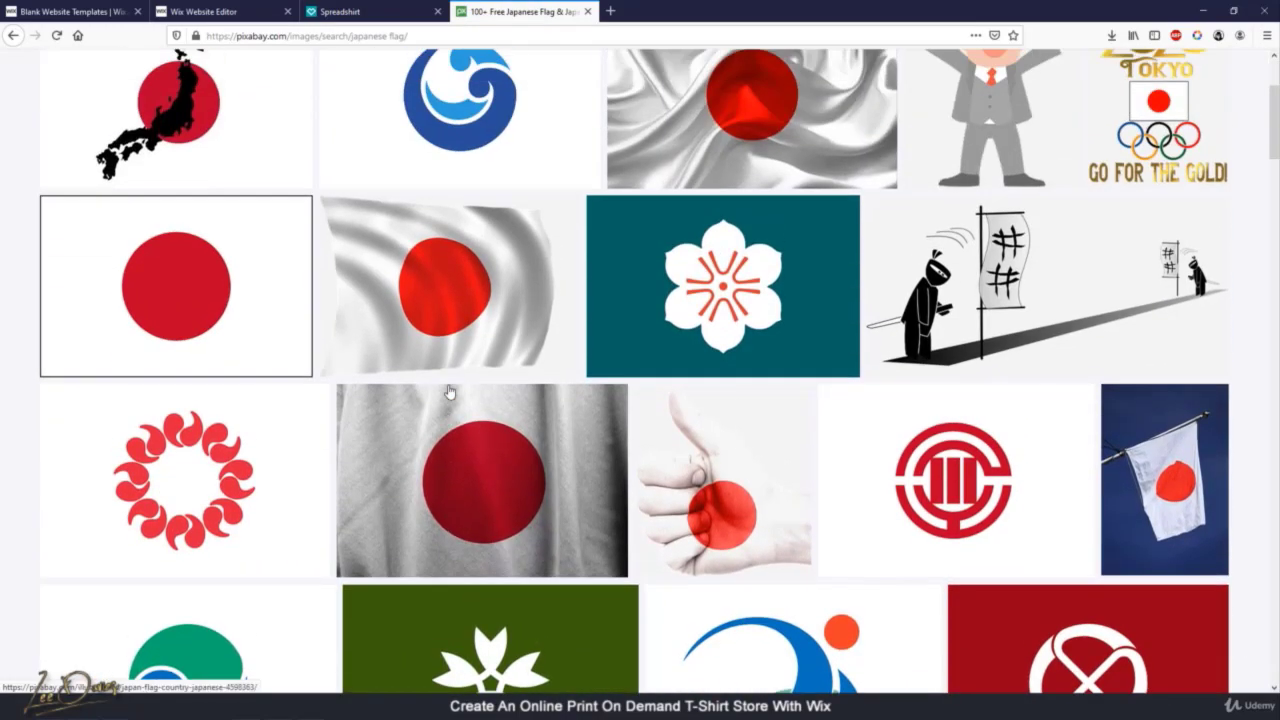
scroll(457, 405, down, 5)
scroll(465, 406, down, 1)
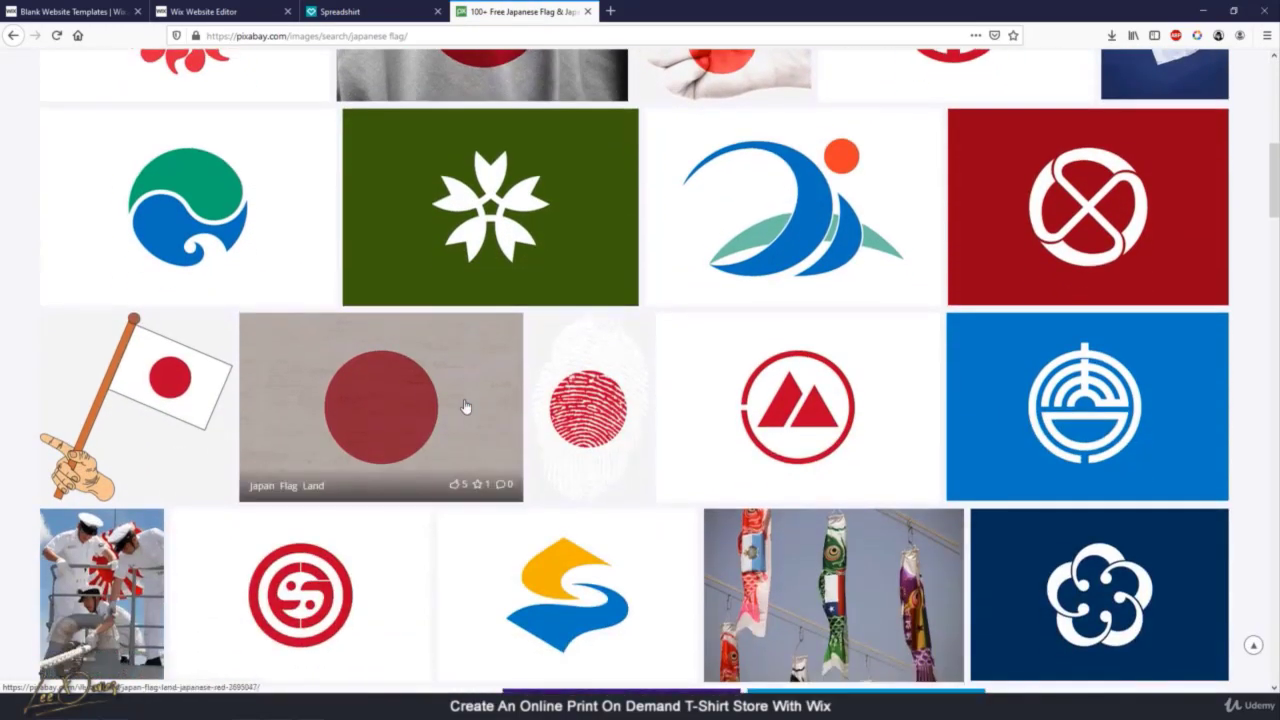
scroll(465, 406, down, 2)
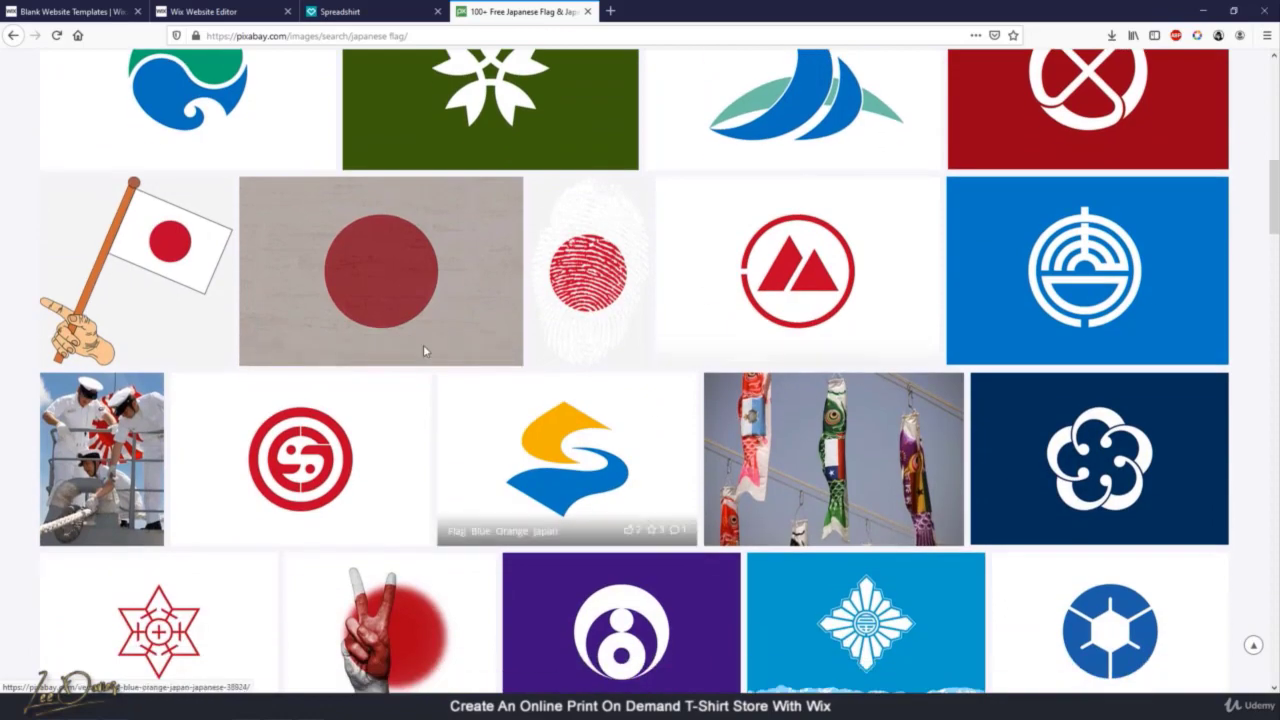
scroll(406, 440, down, 6)
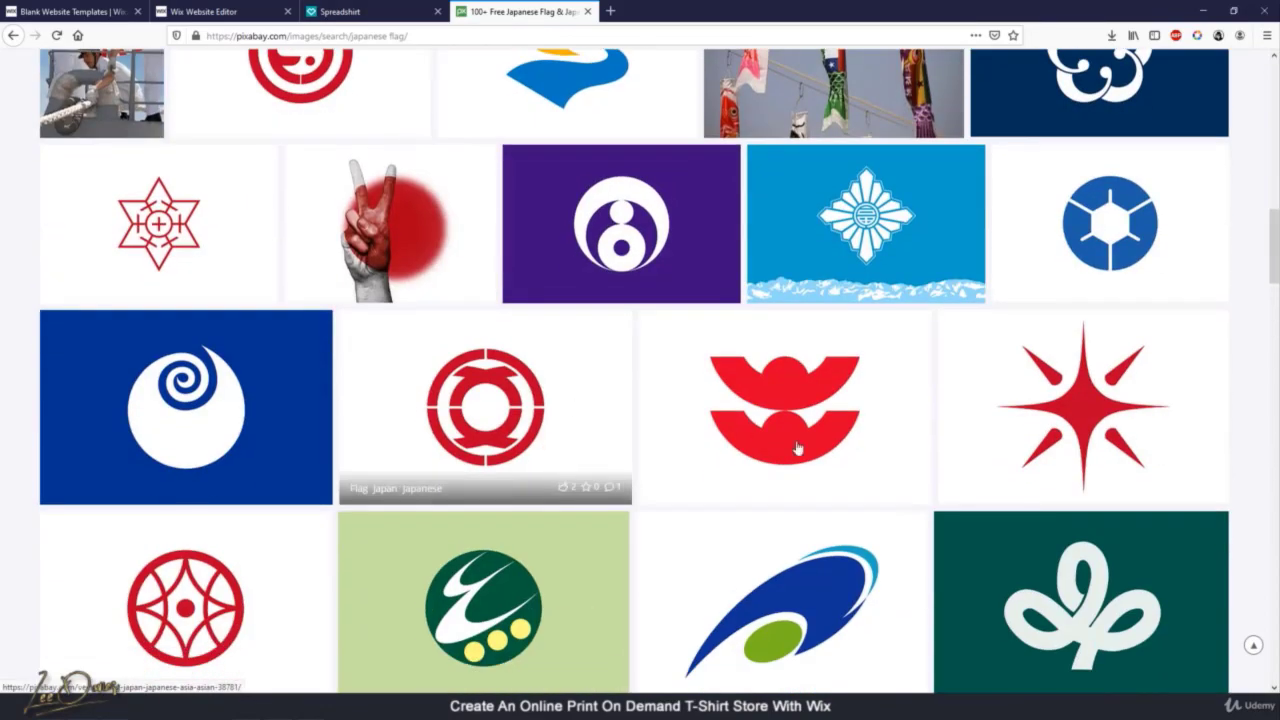
scroll(748, 335, down, 6)
scroll(748, 340, up, 4)
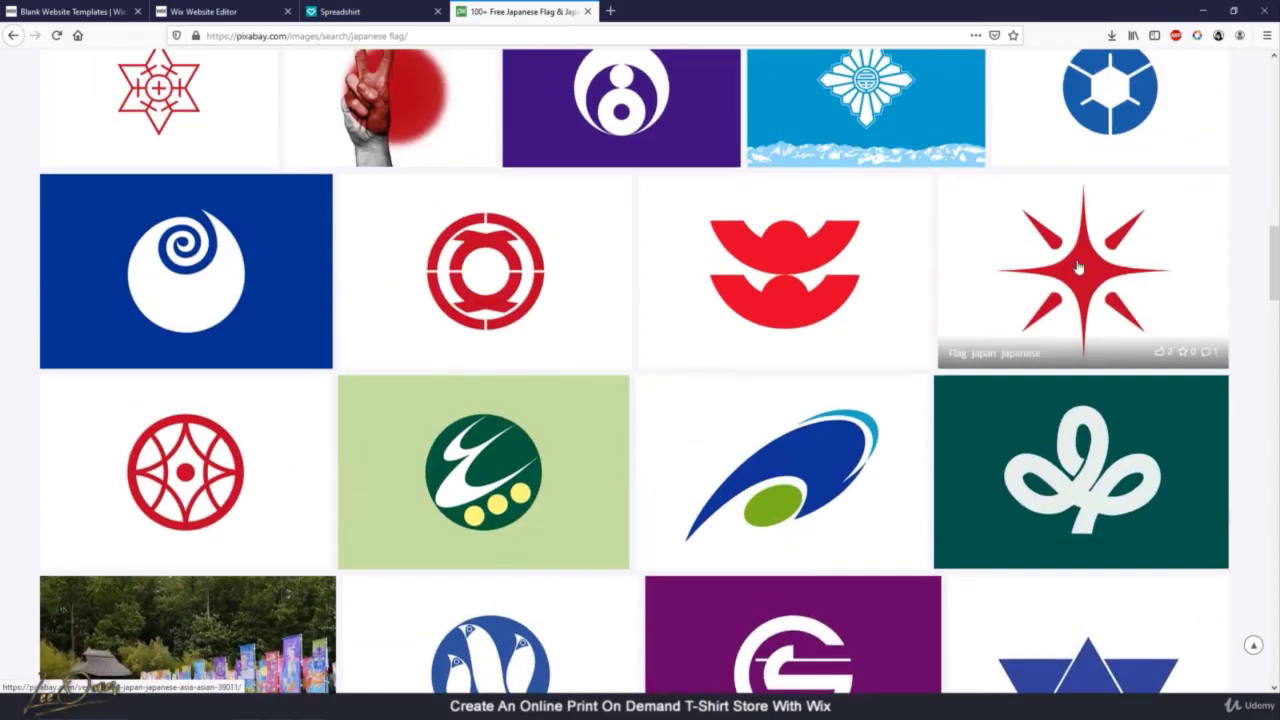
scroll(742, 376, down, 7)
scroll(771, 394, down, 8)
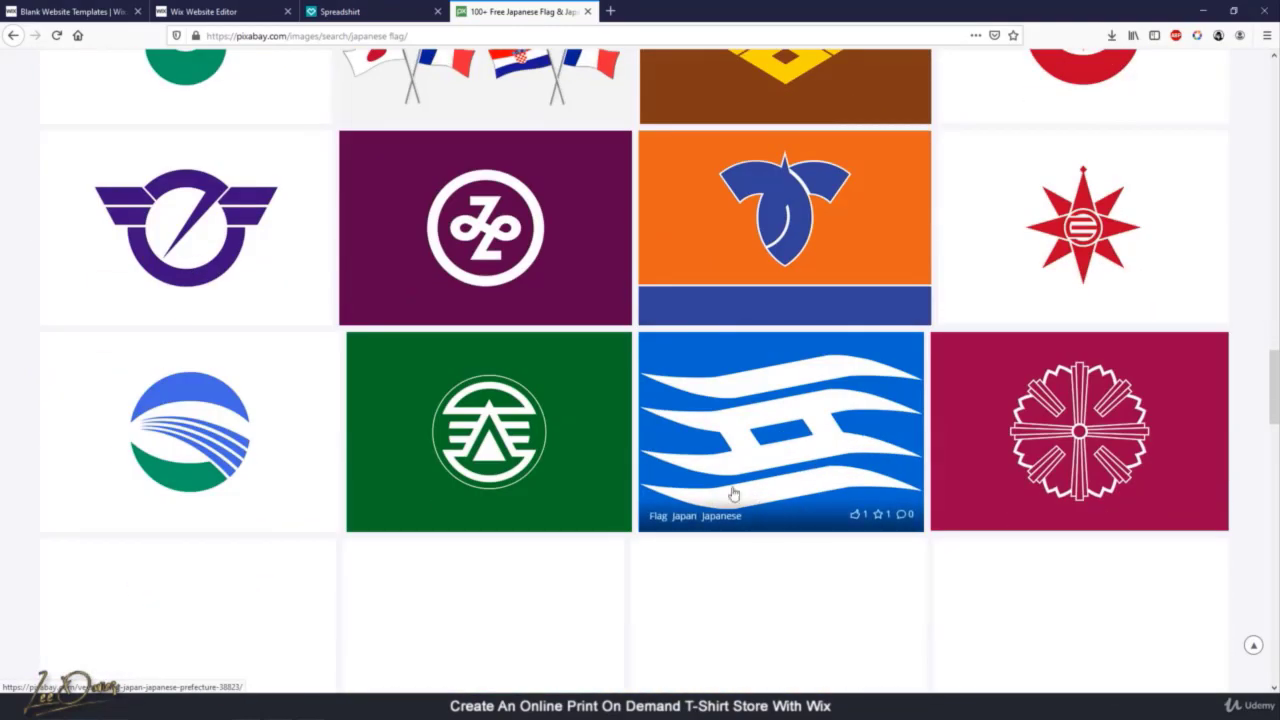
Find the plain Japanese flag with a thin black border among the search results and open its page
scroll(506, 483, up, 3)
scroll(506, 483, down, 6)
scroll(506, 483, down, 9)
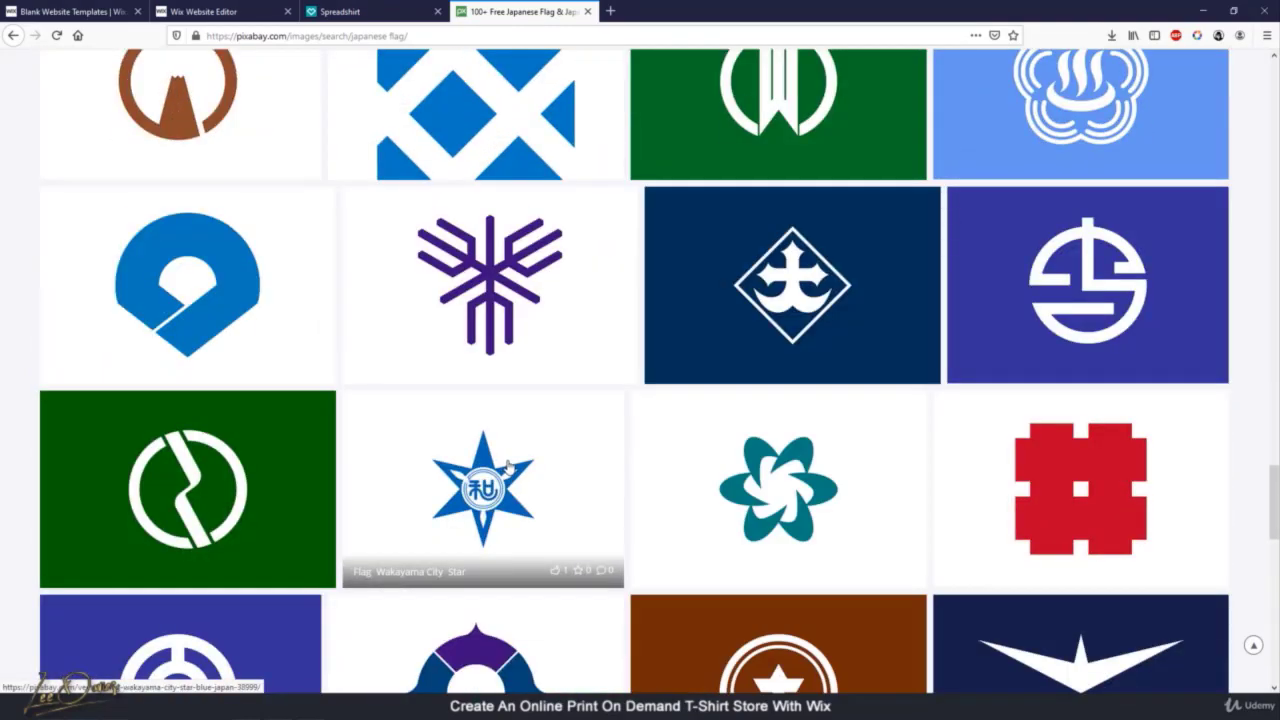
scroll(537, 471, down, 7)
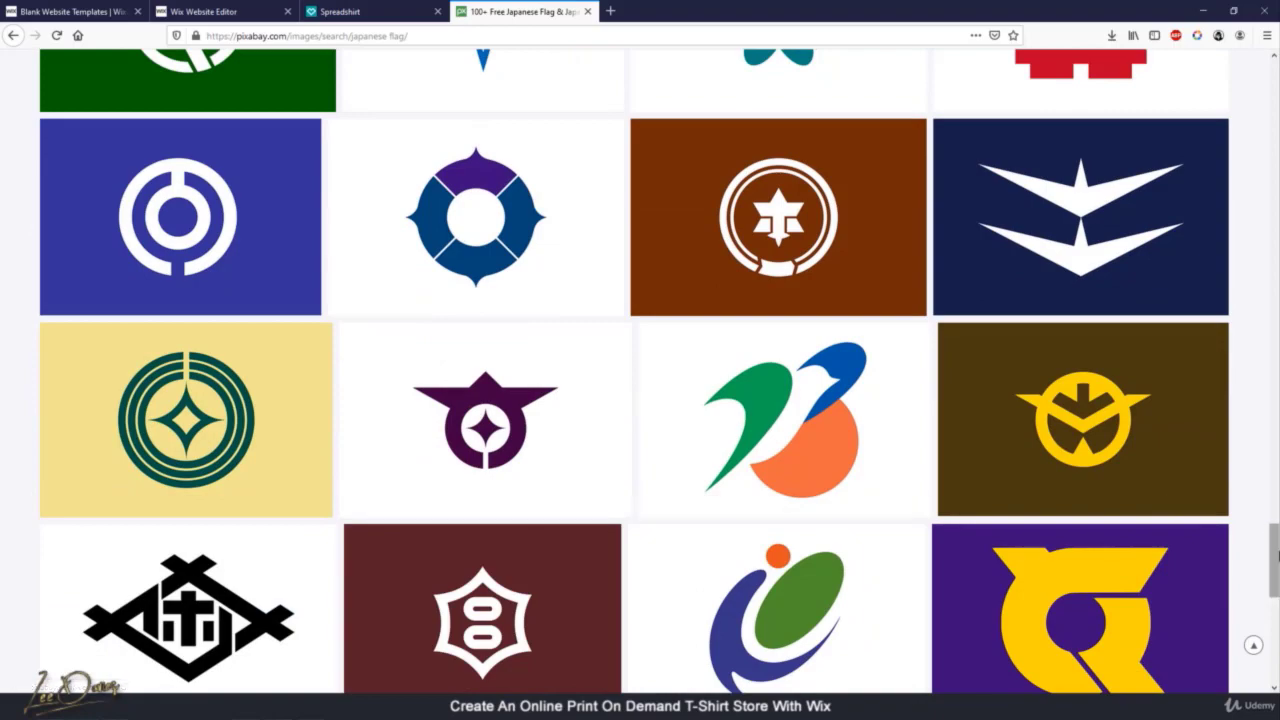
drag(1274, 550, 1274, 235)
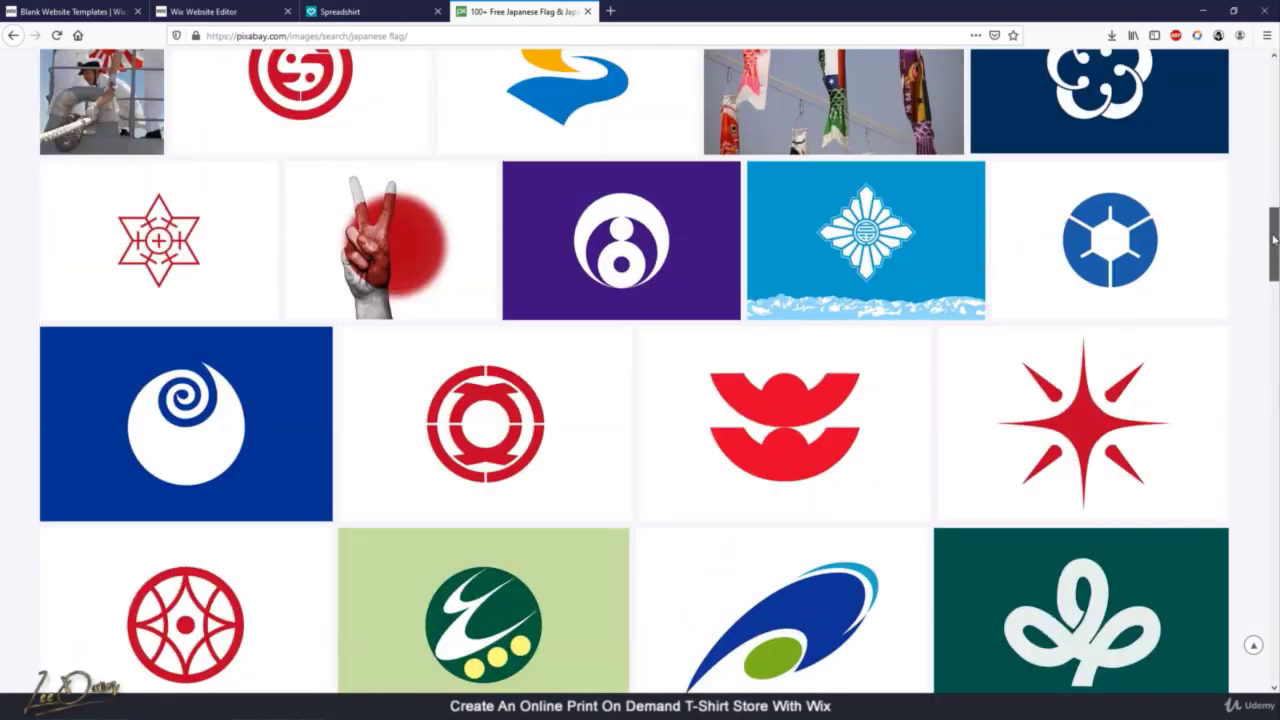
scroll(194, 323, up, 3)
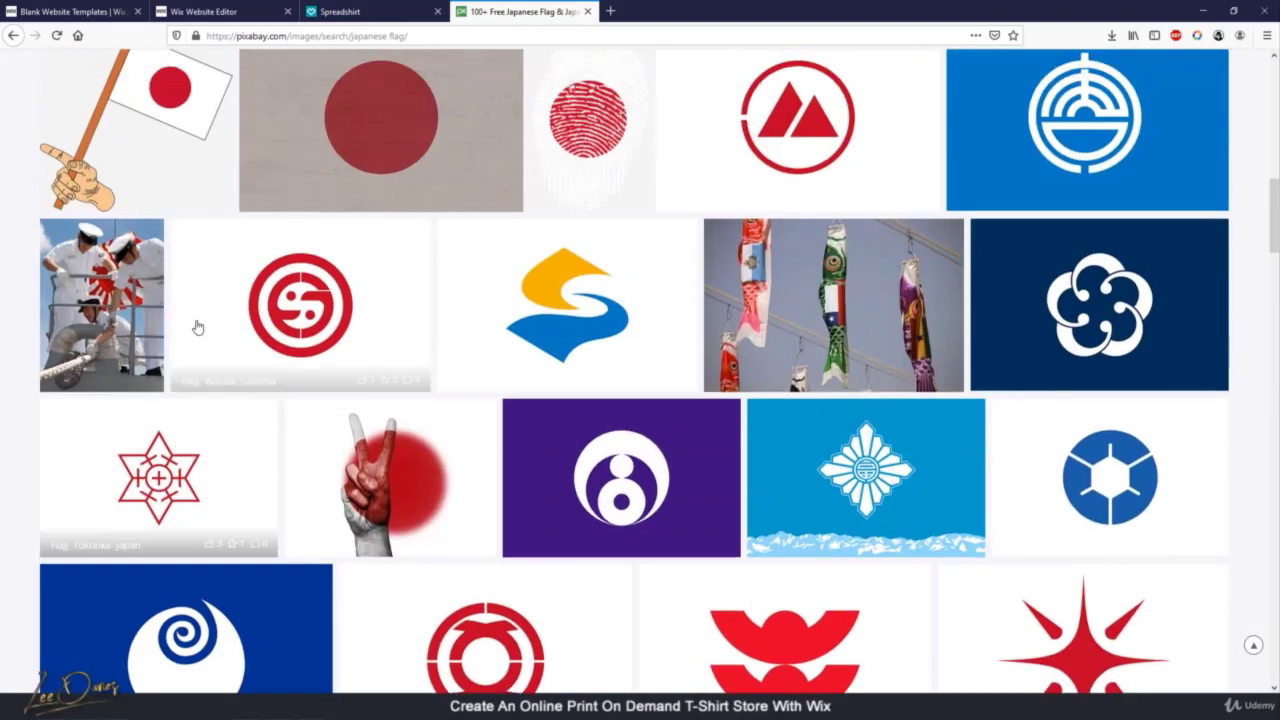
scroll(197, 327, up, 5)
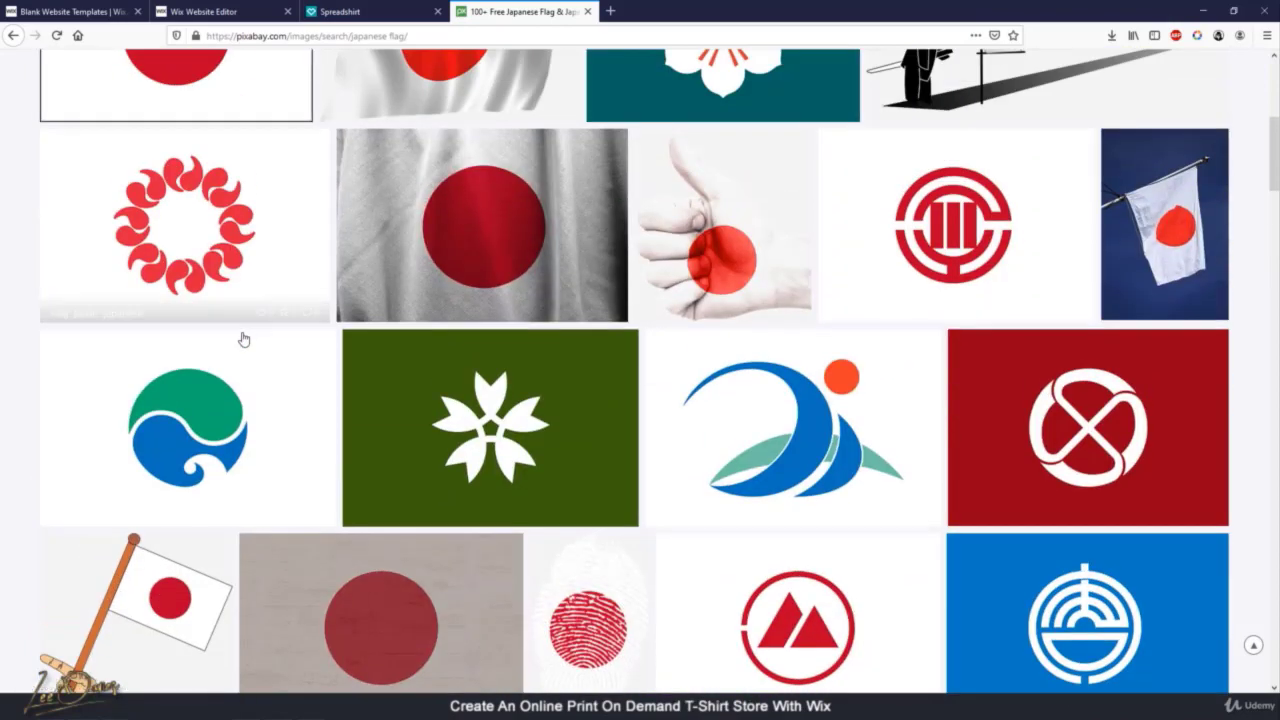
scroll(243, 337, up, 3)
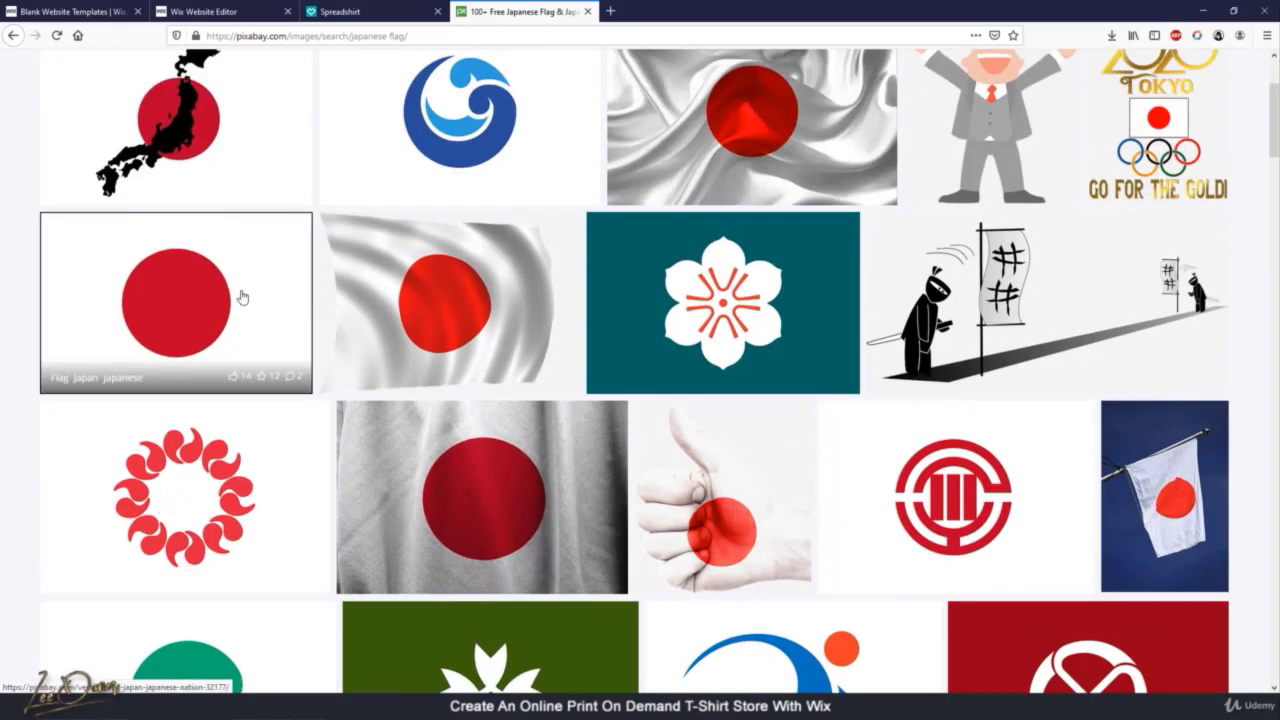
click(180, 298)
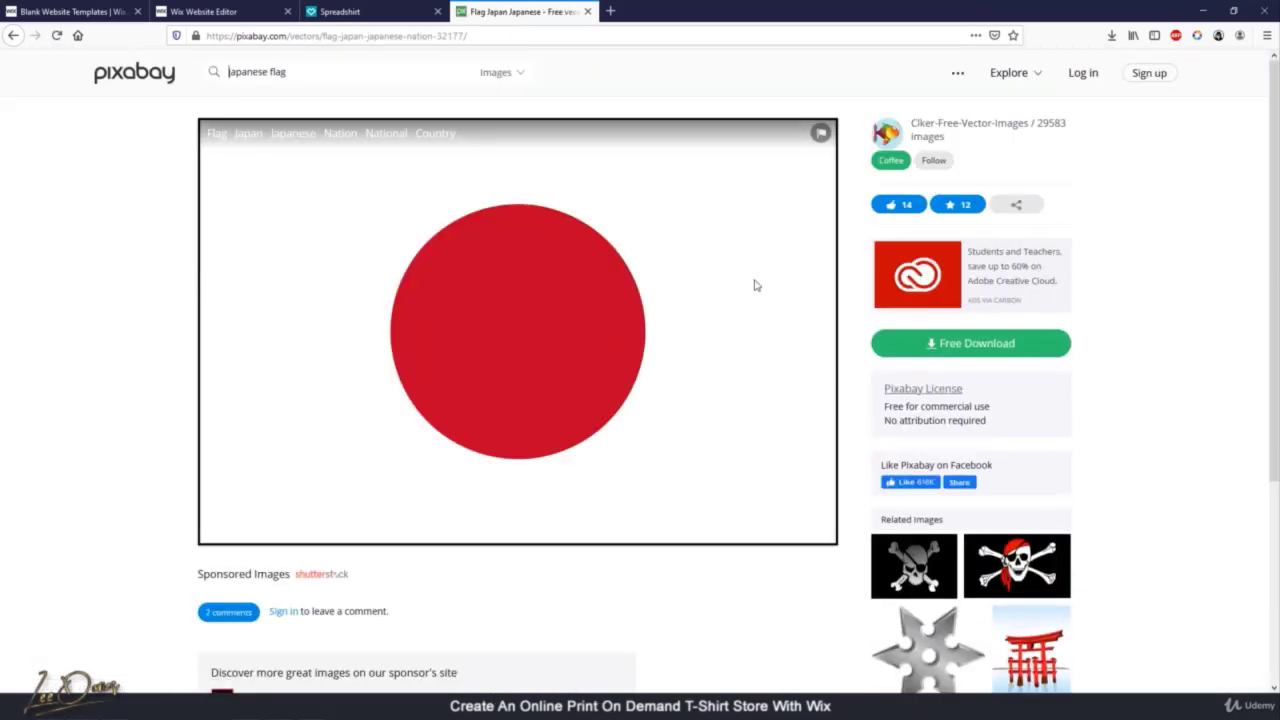
Try to download the Japanese flag as the 1920×1282 PNG
click(918, 343)
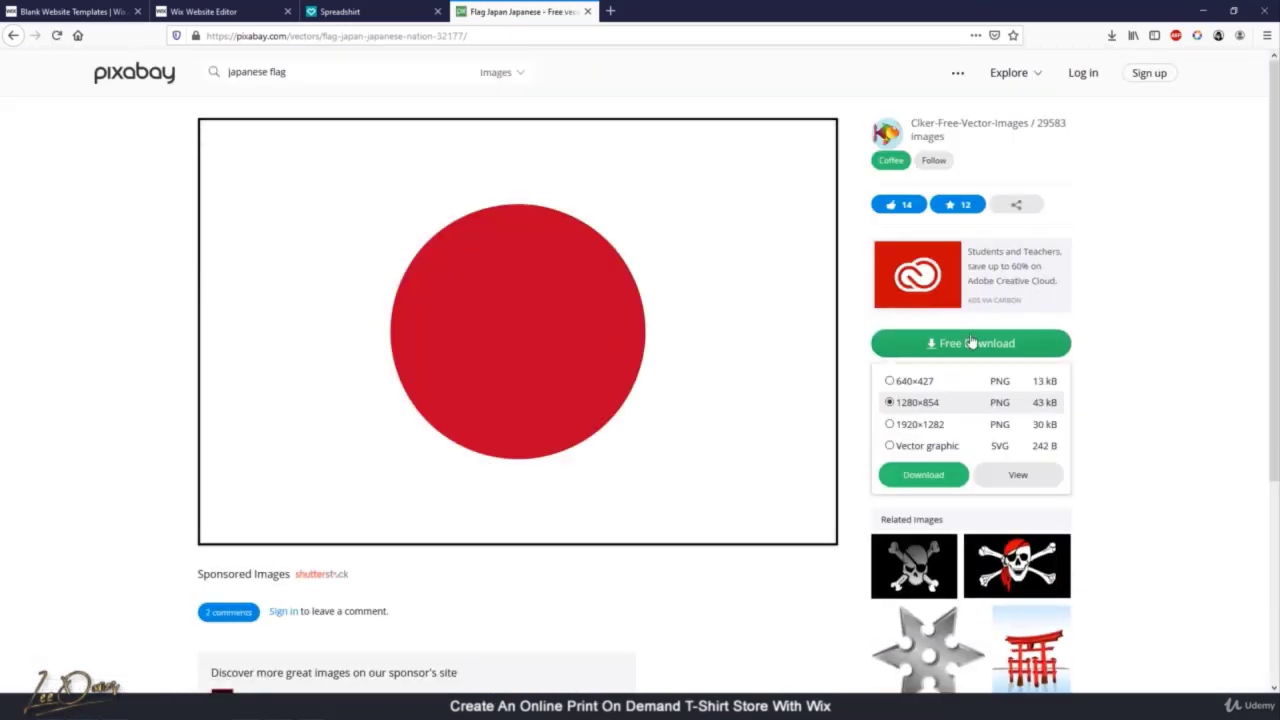
click(915, 427)
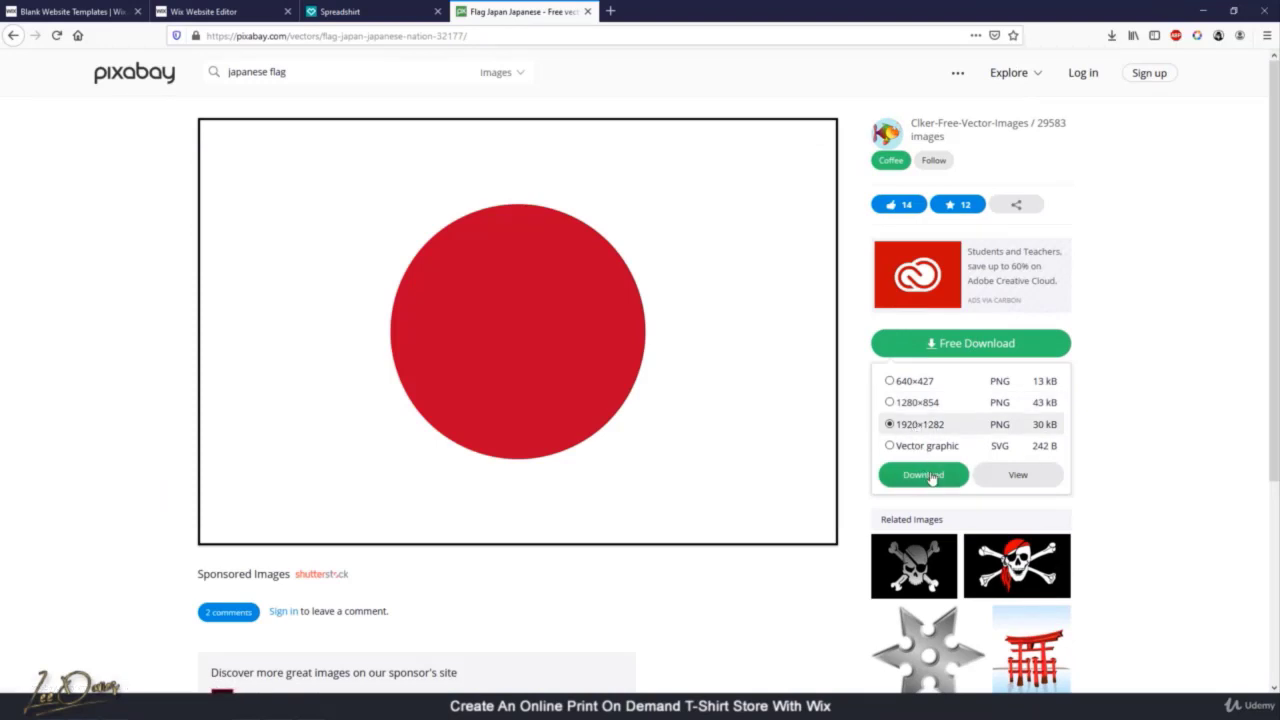
click(922, 475)
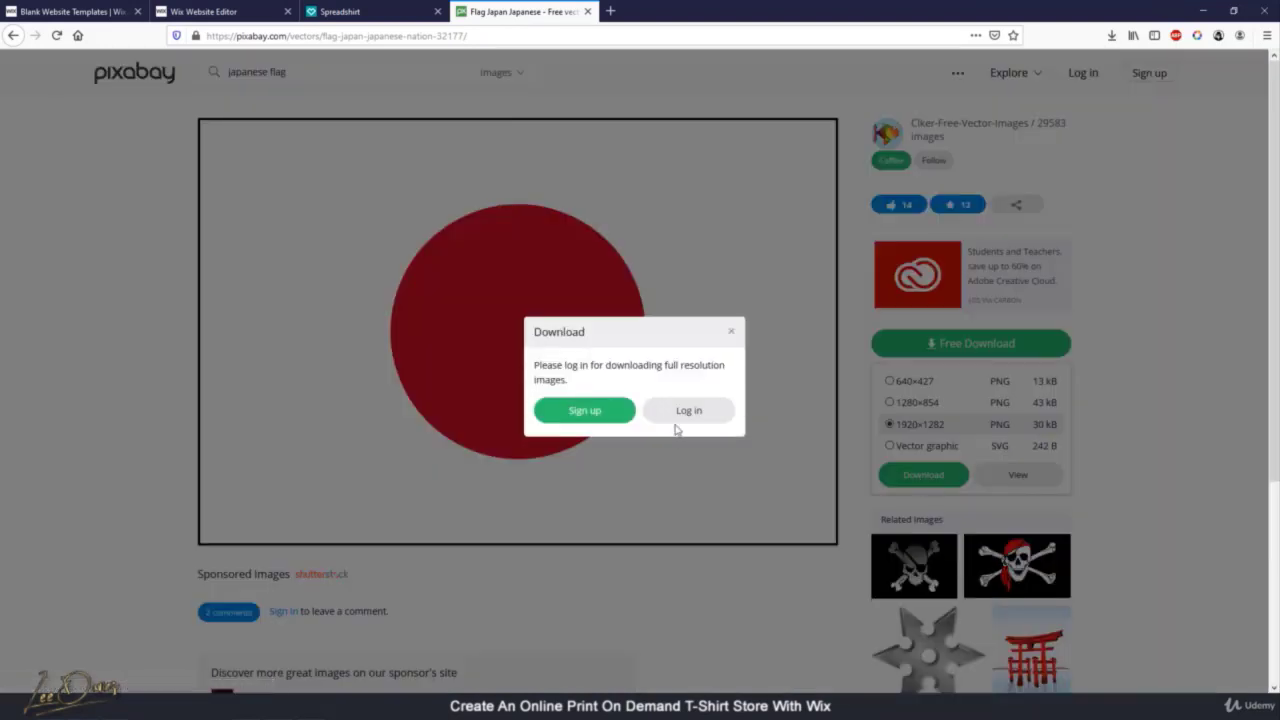
click(731, 331)
Download the Japanese flag as the 1280×854 PNG and save the file to disk
click(935, 350)
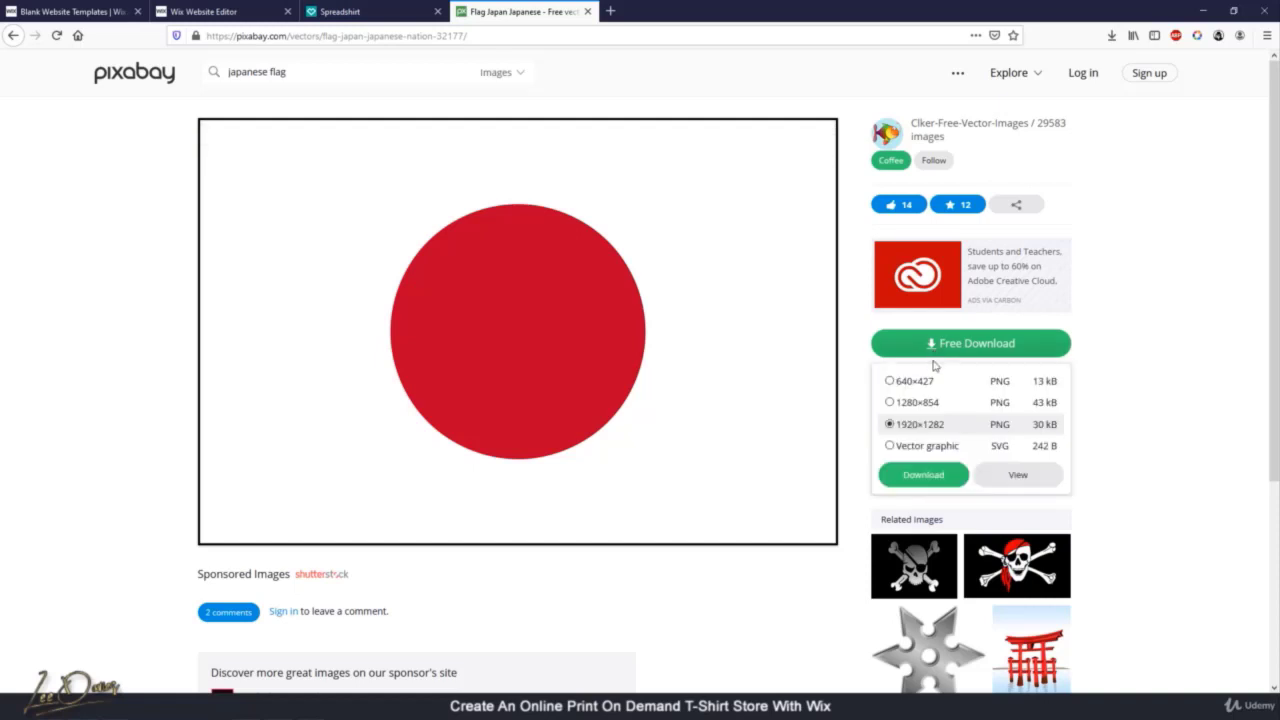
click(932, 404)
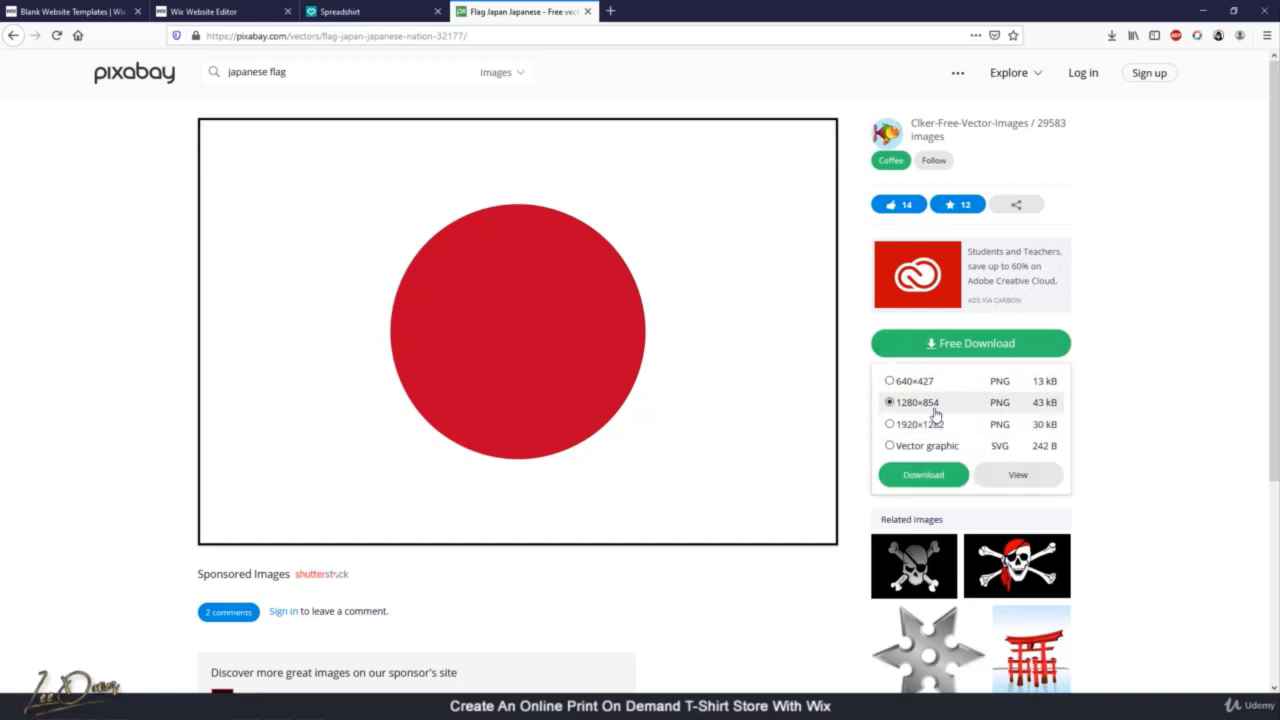
click(925, 476)
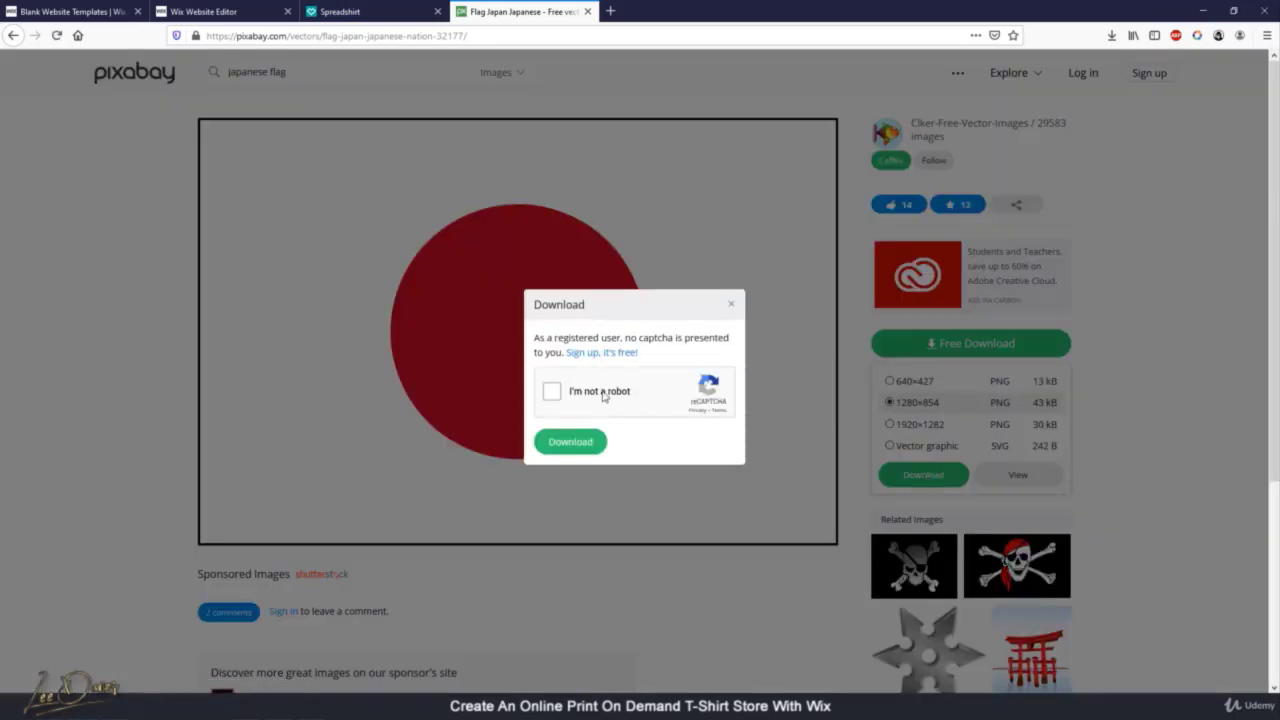
click(575, 442)
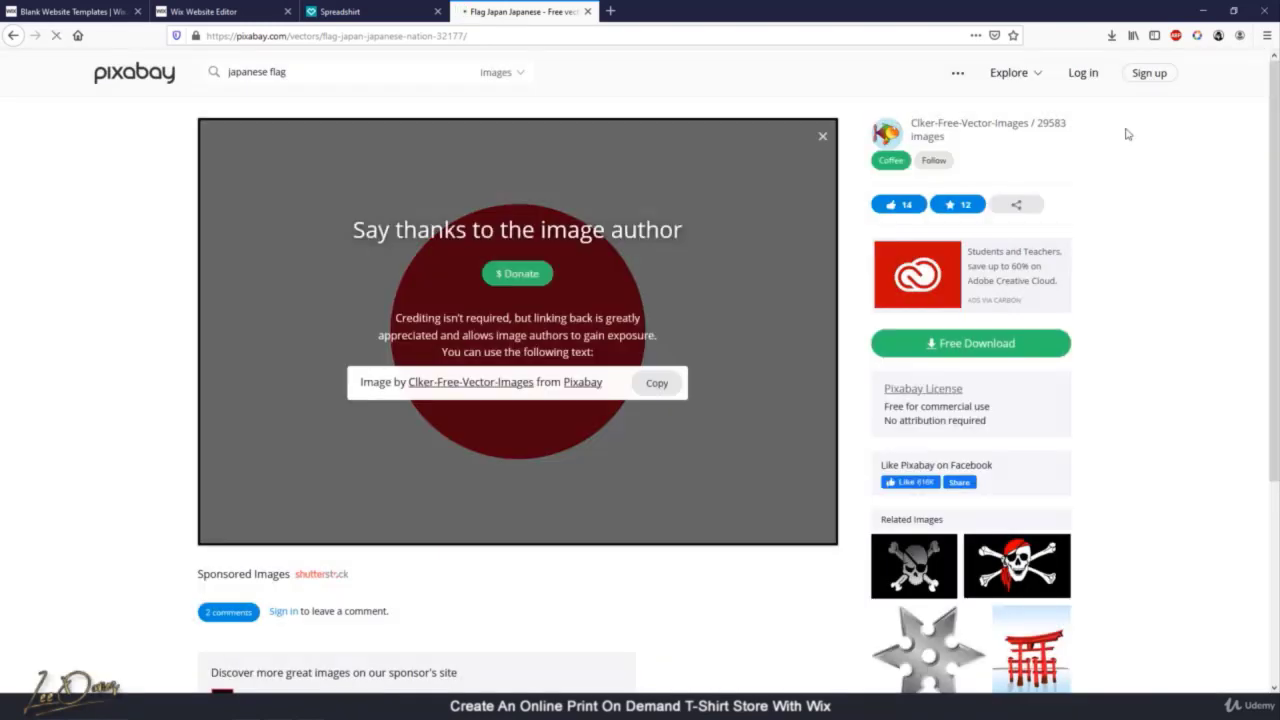
click(1111, 36)
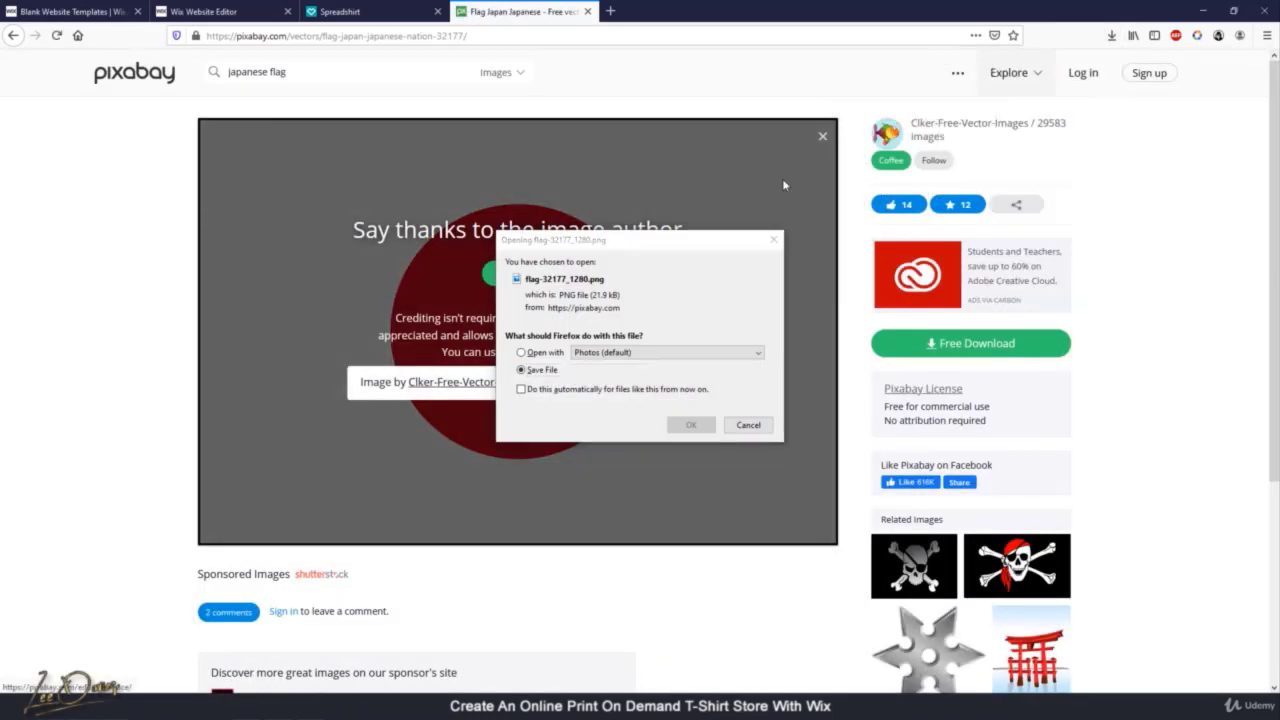
right_click(809, 140)
click(684, 430)
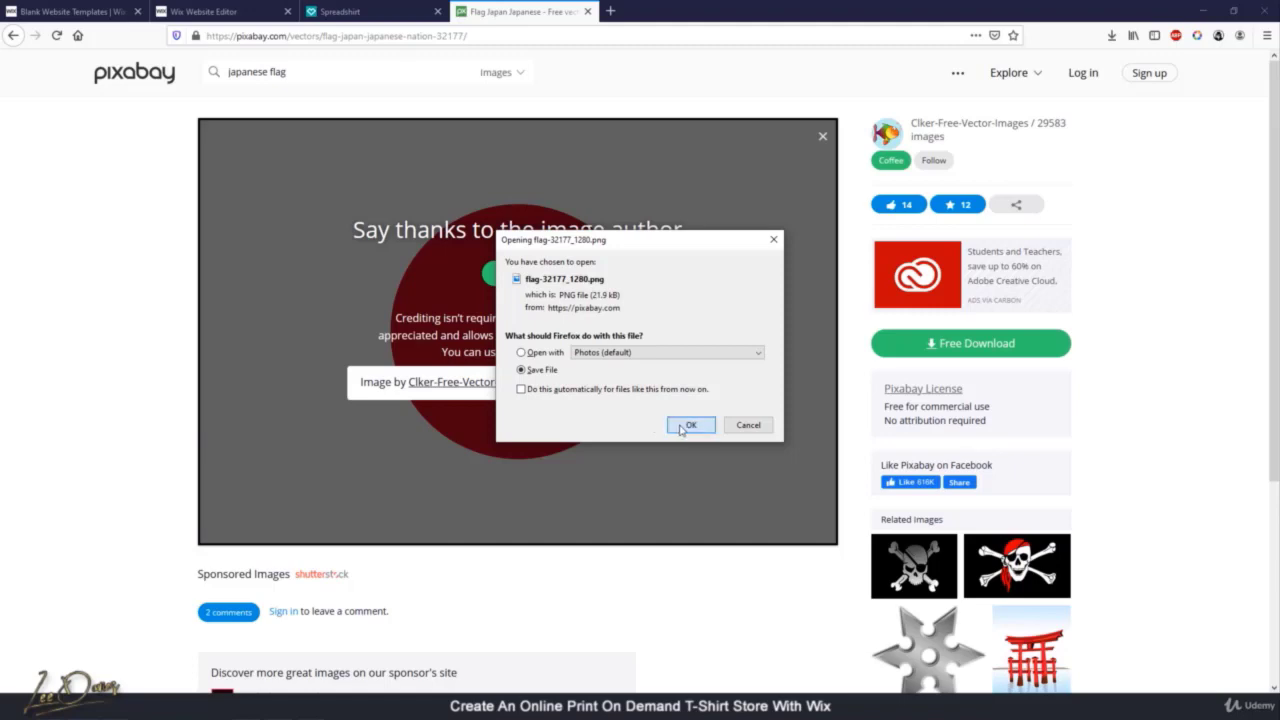
click(688, 425)
Show the downloaded flag-32177_1280.png in its containing folder and move the file onto the desktop
right_click(1004, 66)
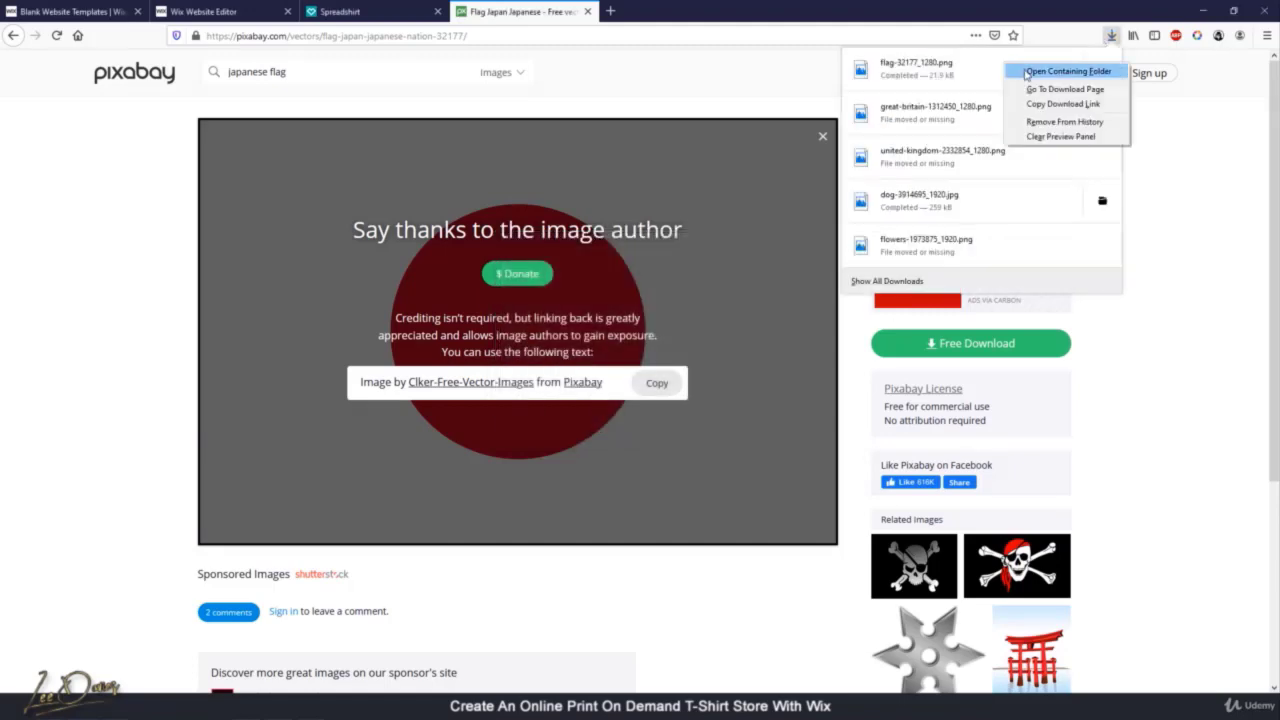
click(1040, 70)
click(1203, 10)
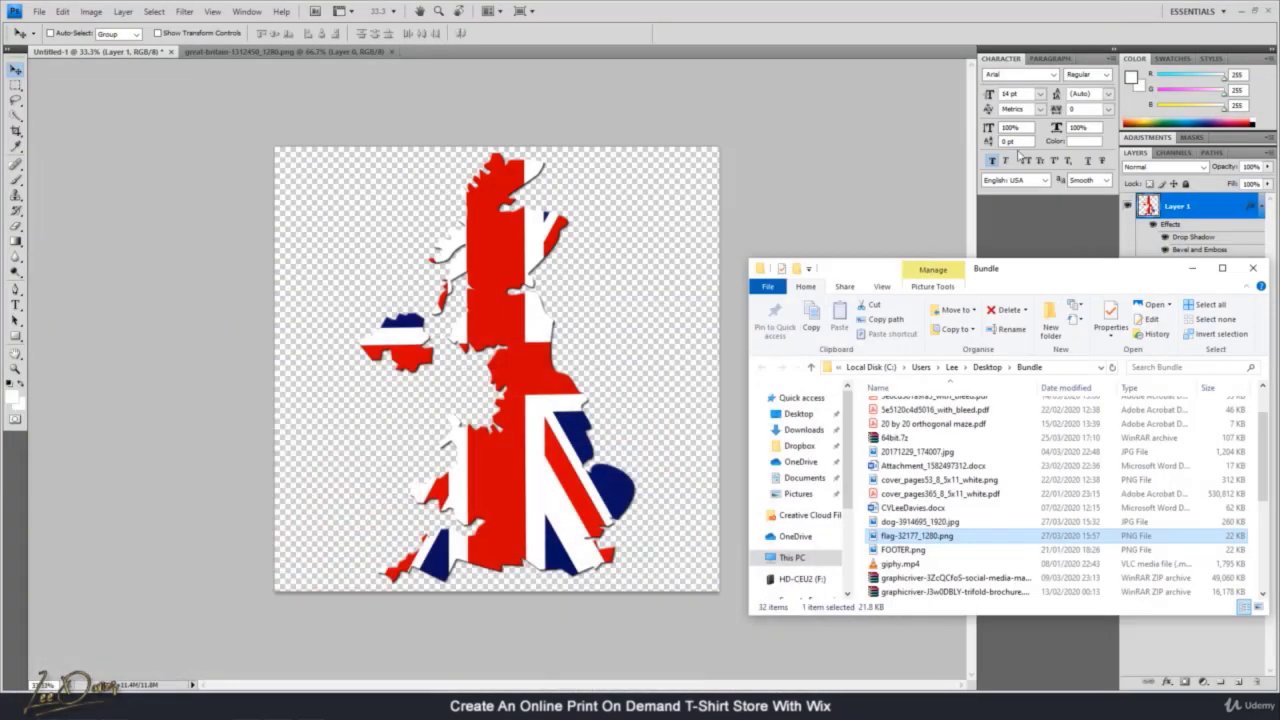
click(1243, 12)
drag(587, 393, 72, 99)
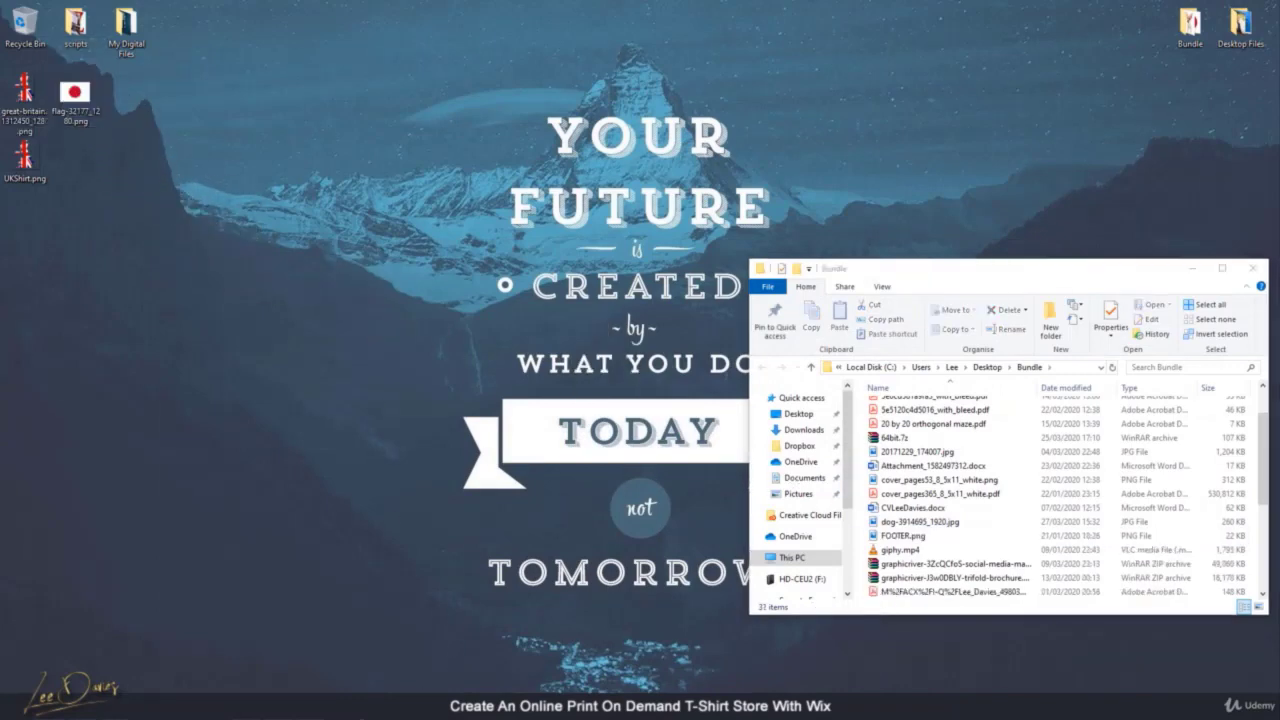
Switch to Photoshop and create a new transparent document of 2000 × 2000 pixels at 300 pixels/inch
click(345, 708)
click(39, 12)
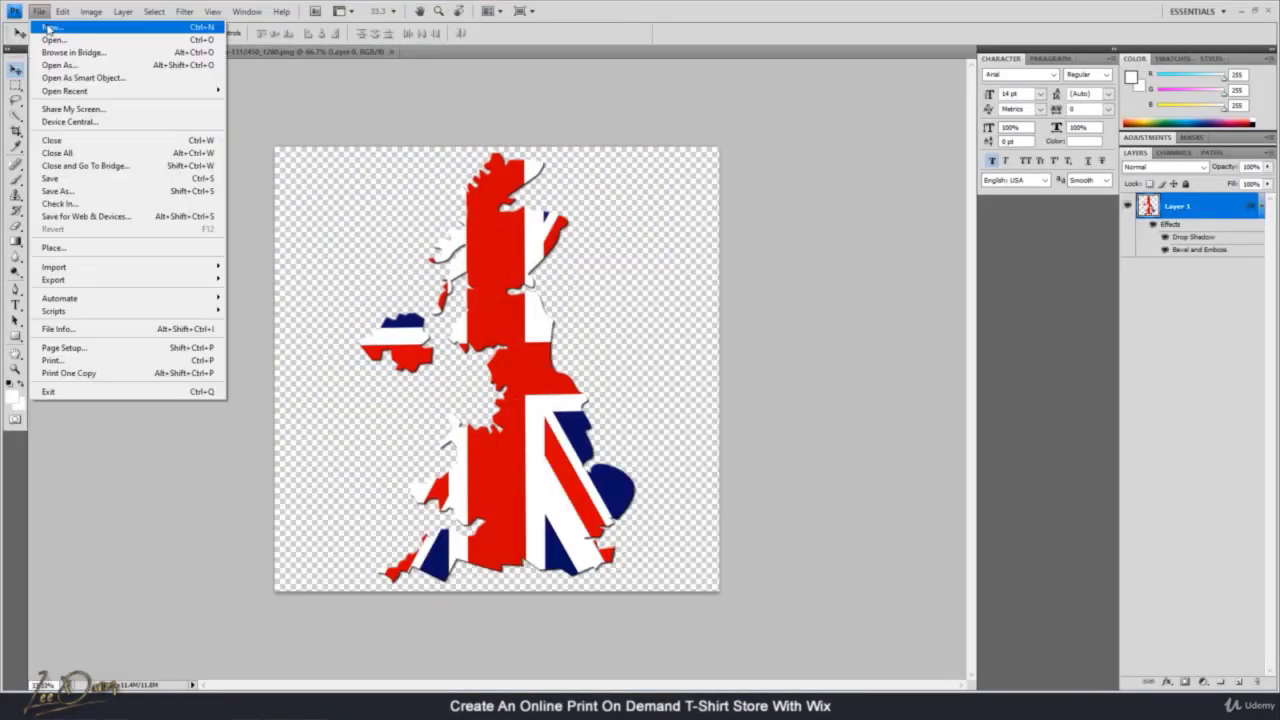
click(49, 28)
key(Tab)
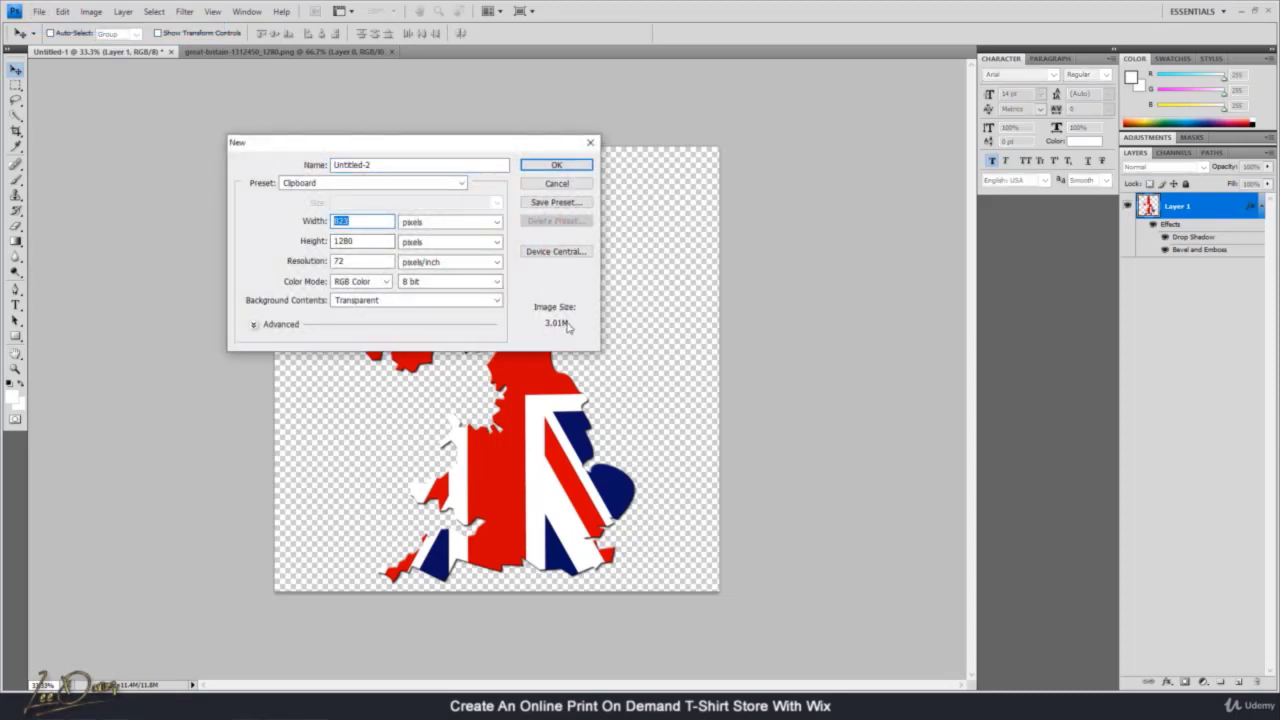
text(2000)
key(Tab)
text(2000)
key(Tab)
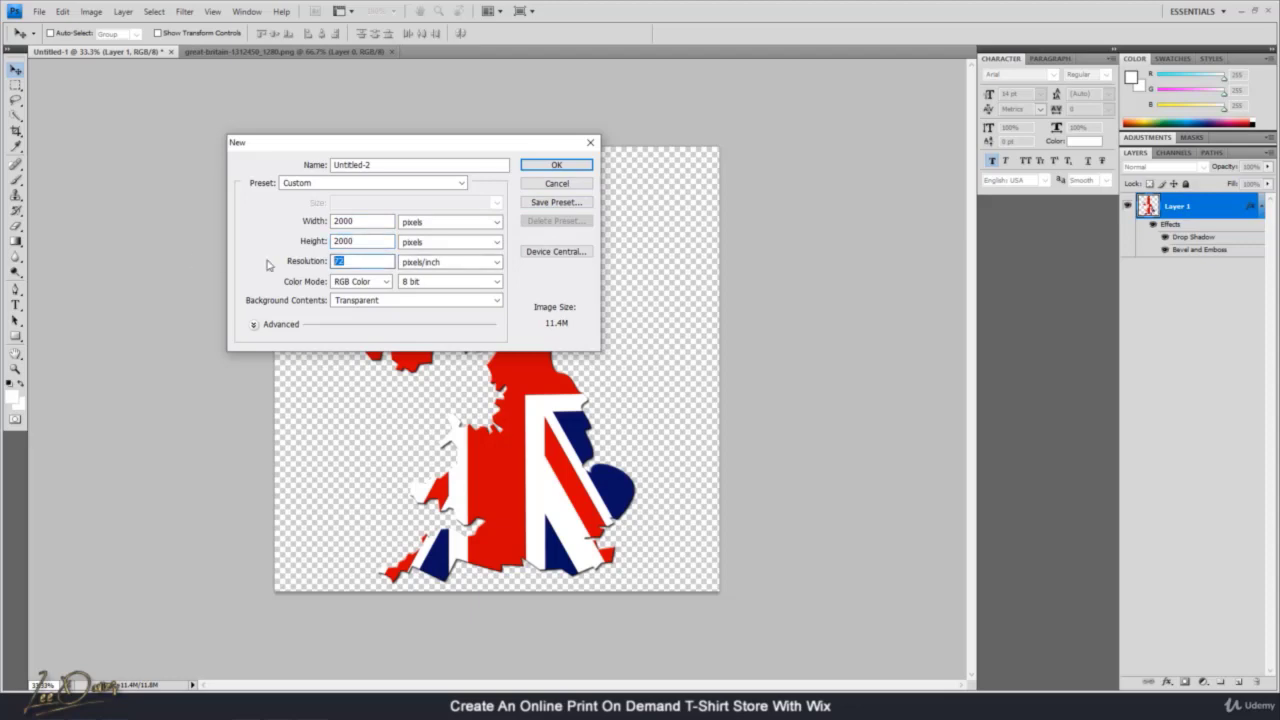
text(300)
click(564, 167)
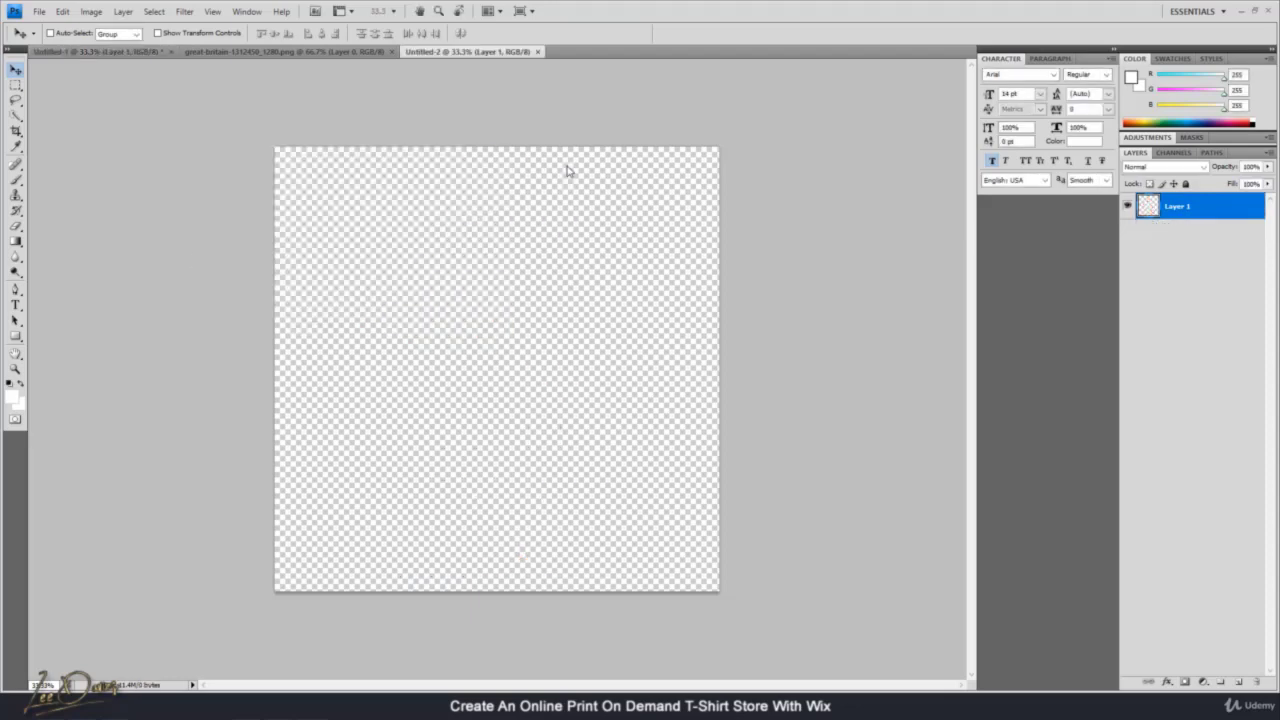
Open flag-32177_1280.png, copy the whole image and paste it into the new blank document
click(39, 11)
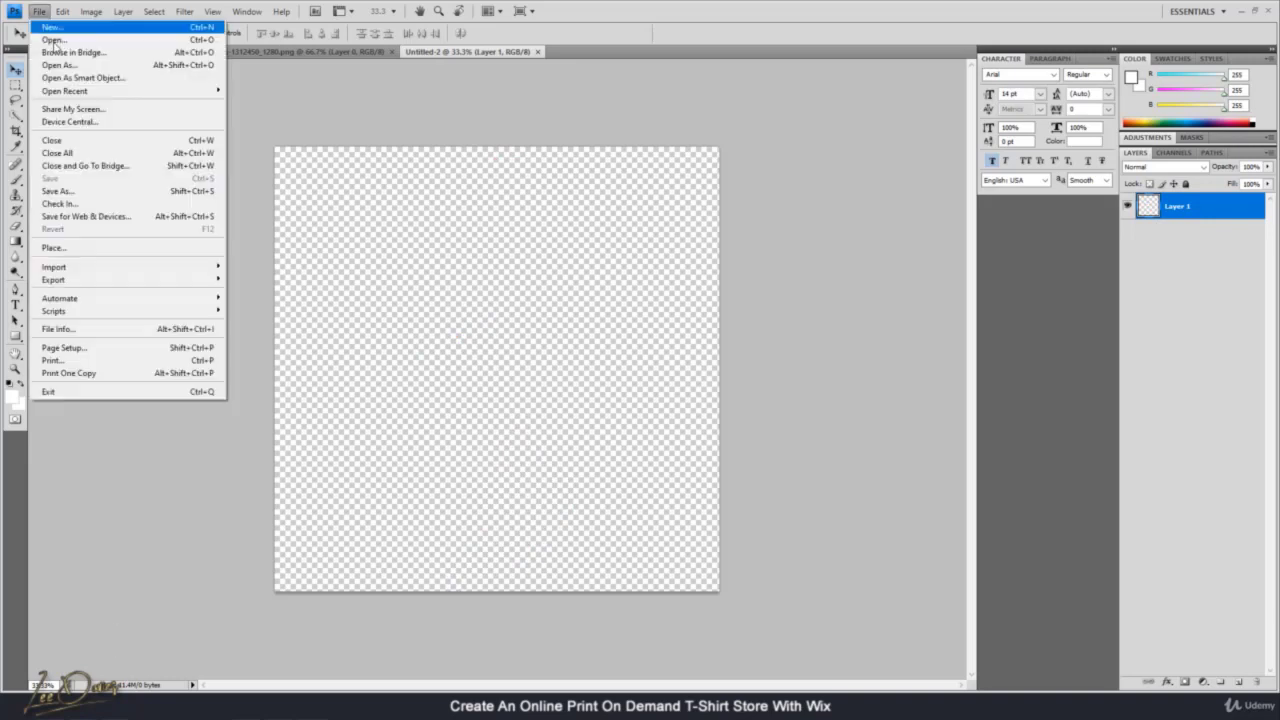
click(55, 41)
double_click(228, 363)
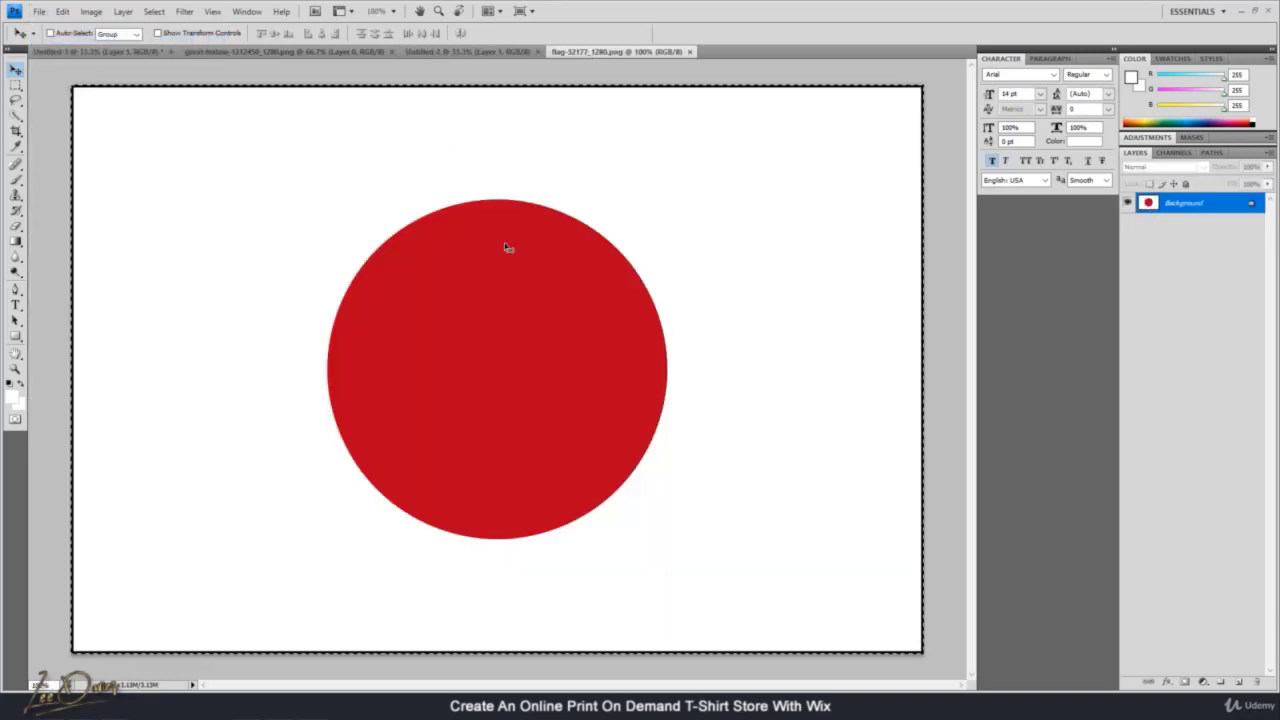
click(446, 54)
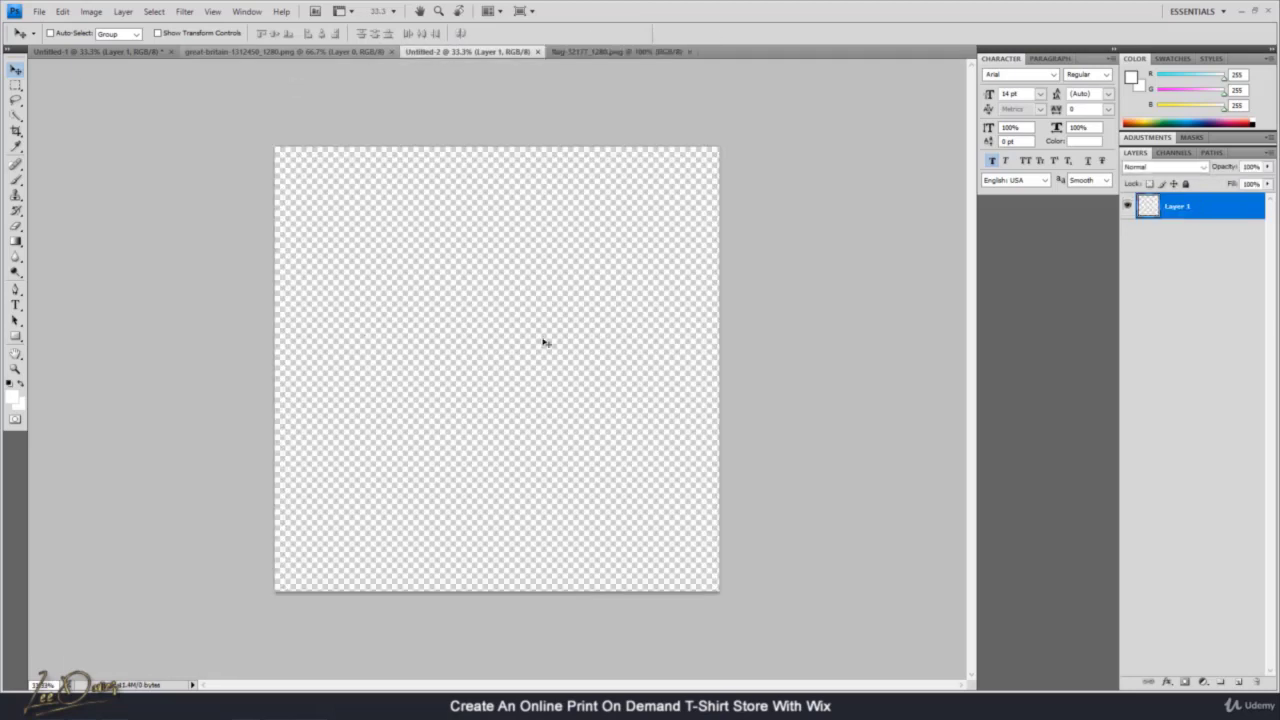
key(ctrl+v)
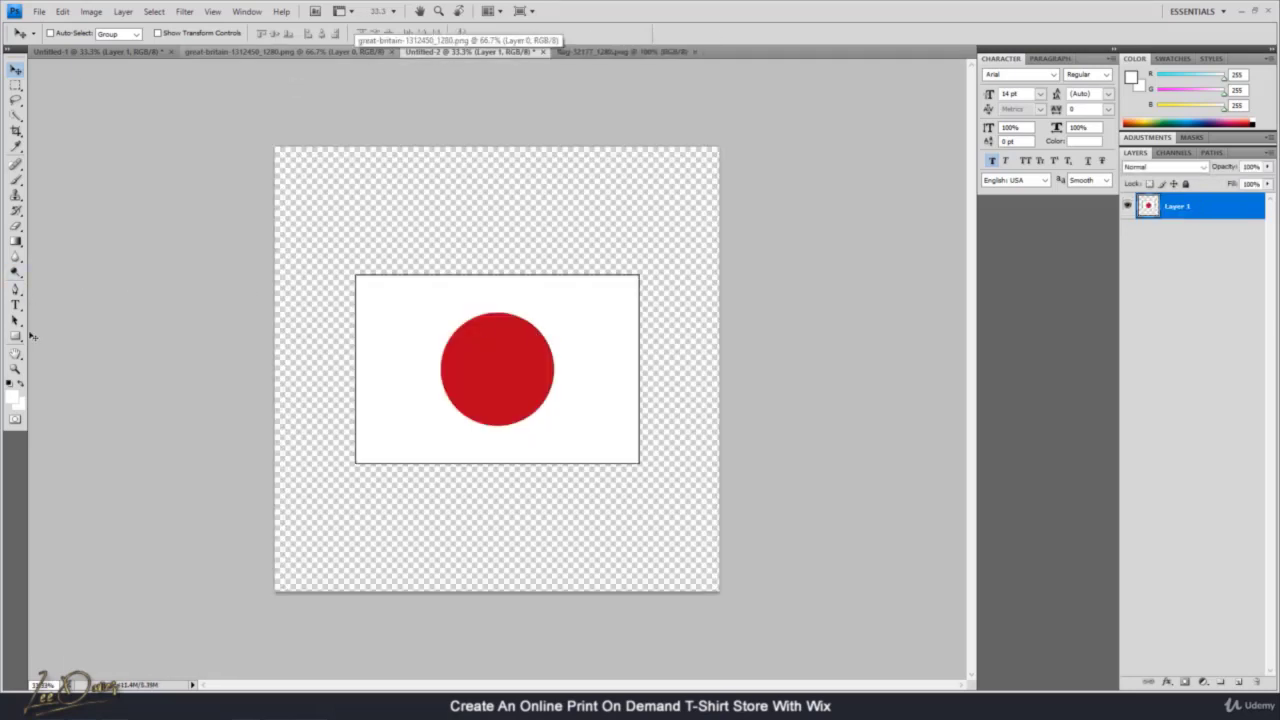
Select the flag's white area with Color Range and delete it to leave transparency around the red circle
click(154, 11)
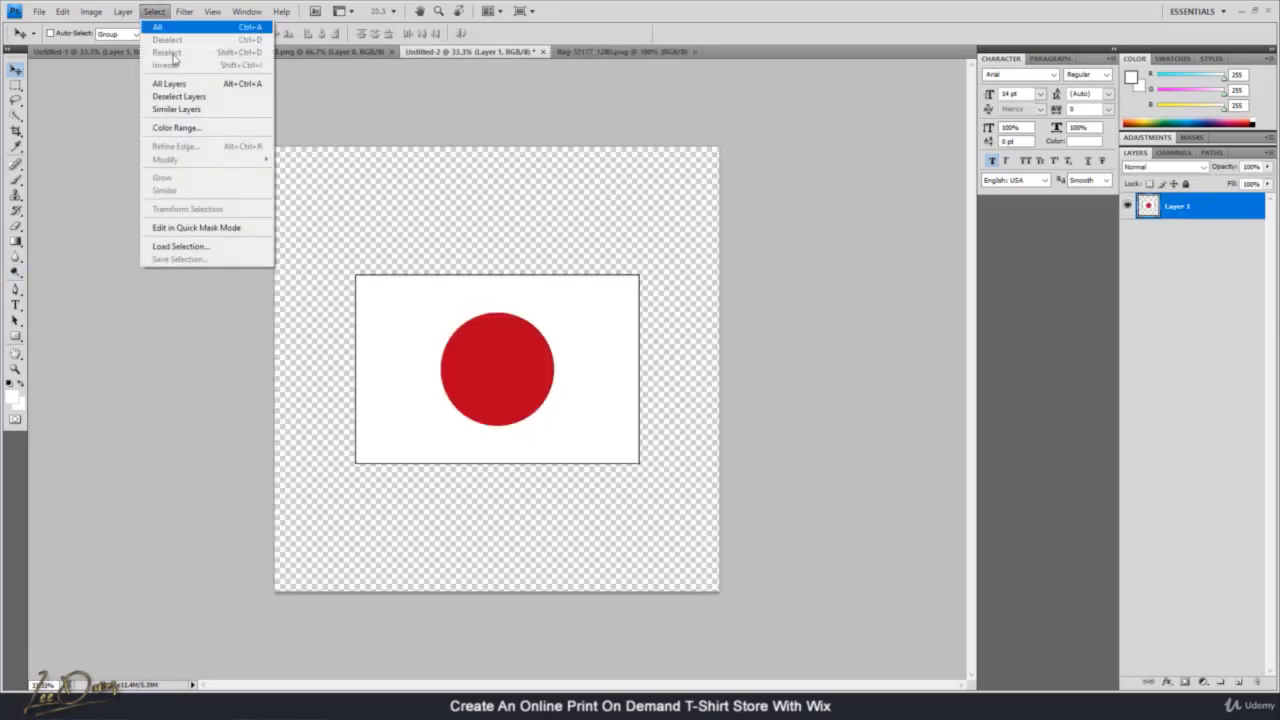
click(185, 128)
drag(803, 215, 969, 230)
click(943, 179)
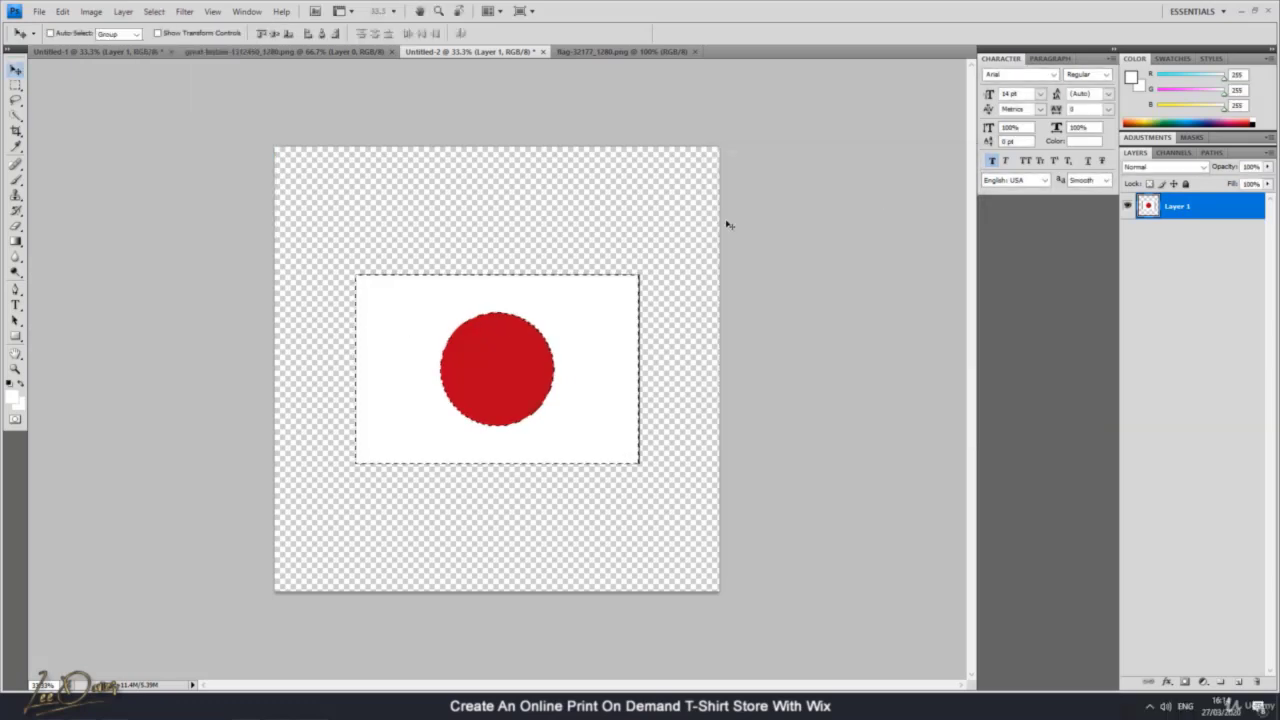
key(Delete)
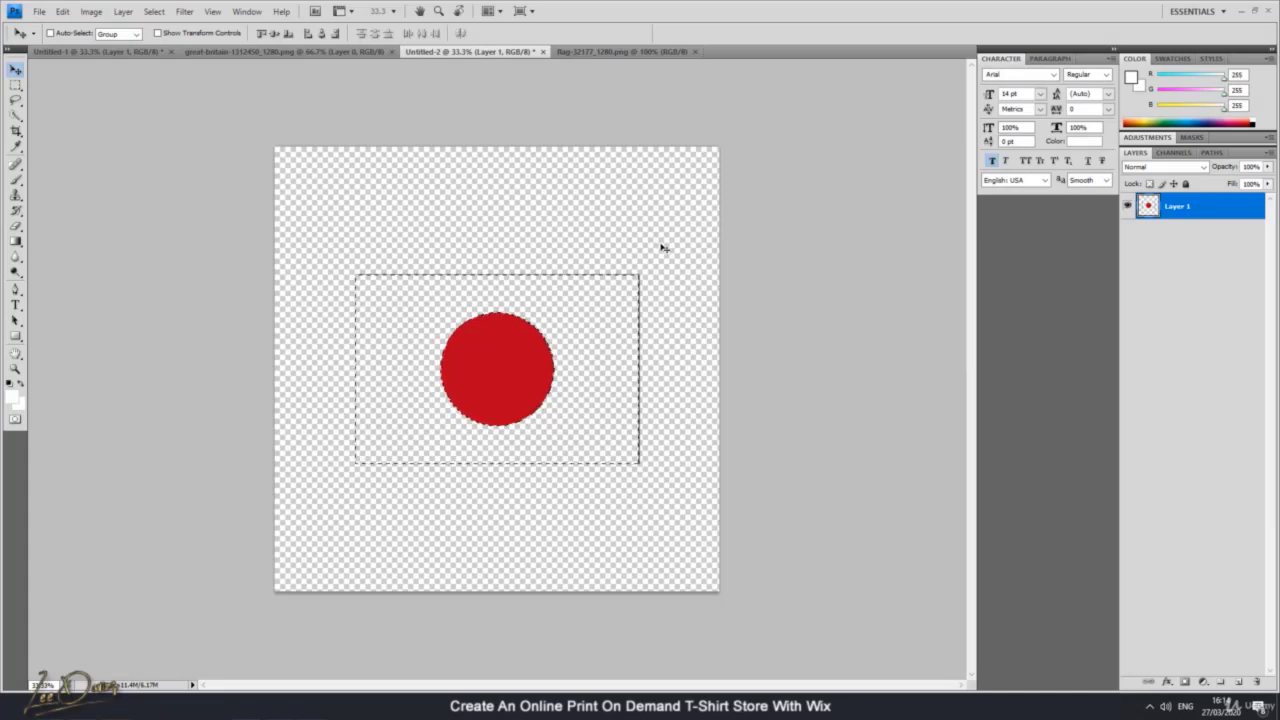
Erase the top and left border lines of the flag using rectangular marquee selections
click(15, 85)
key(ctrl+d)
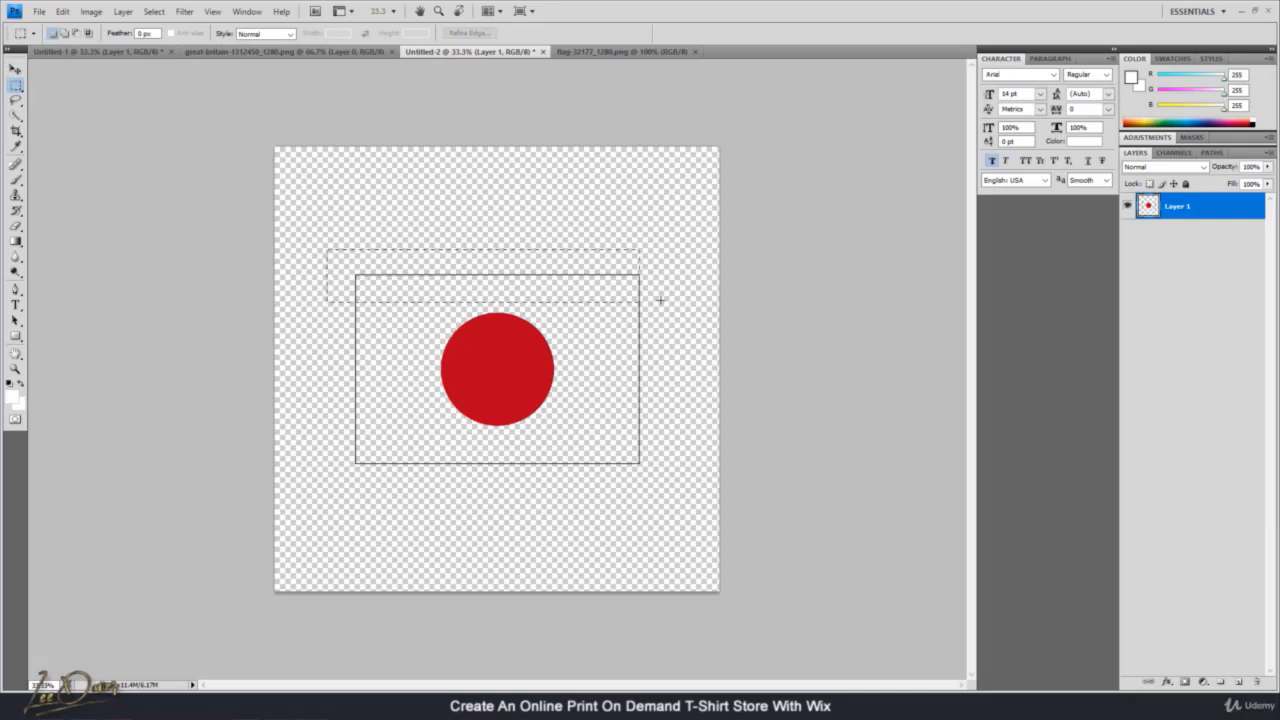
key(Delete)
key(ctrl+d)
drag(328, 249, 399, 489)
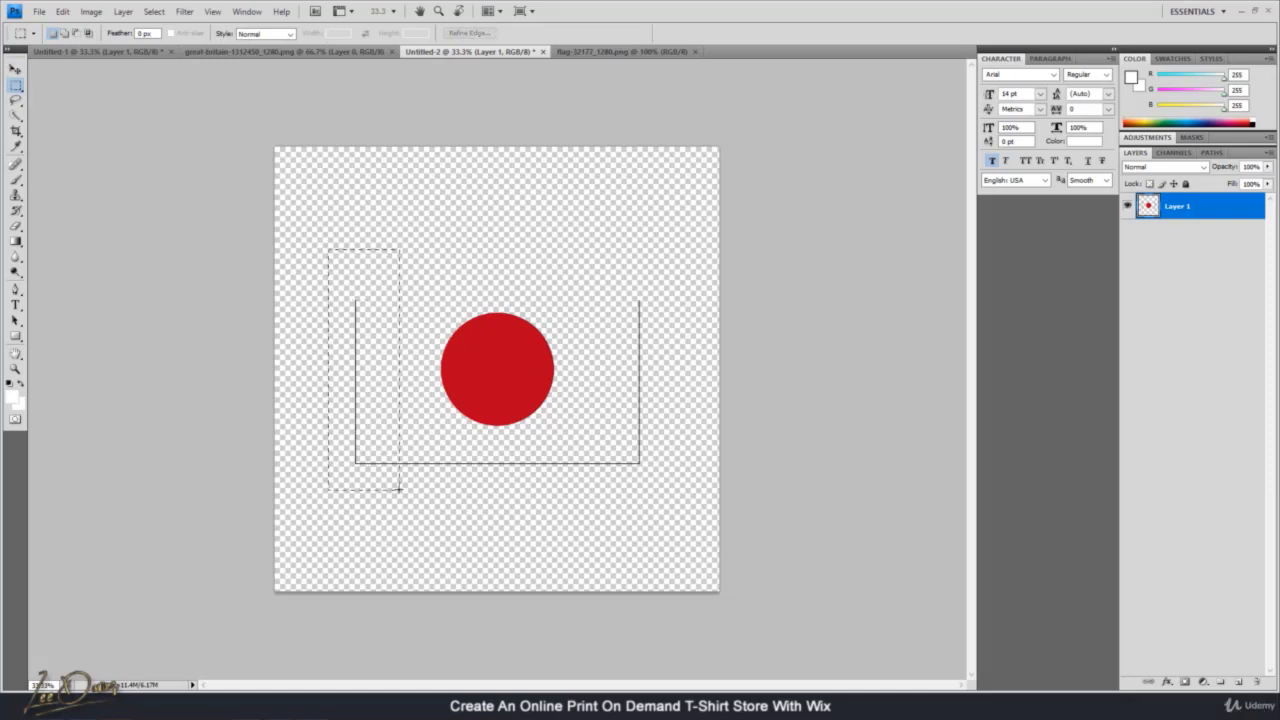
key(Delete)
key(ctrl+d)
Erase the flag's remaining bottom and right border lines so only the red circle is left
drag(309, 431, 591, 483)
key(ctrl+d)
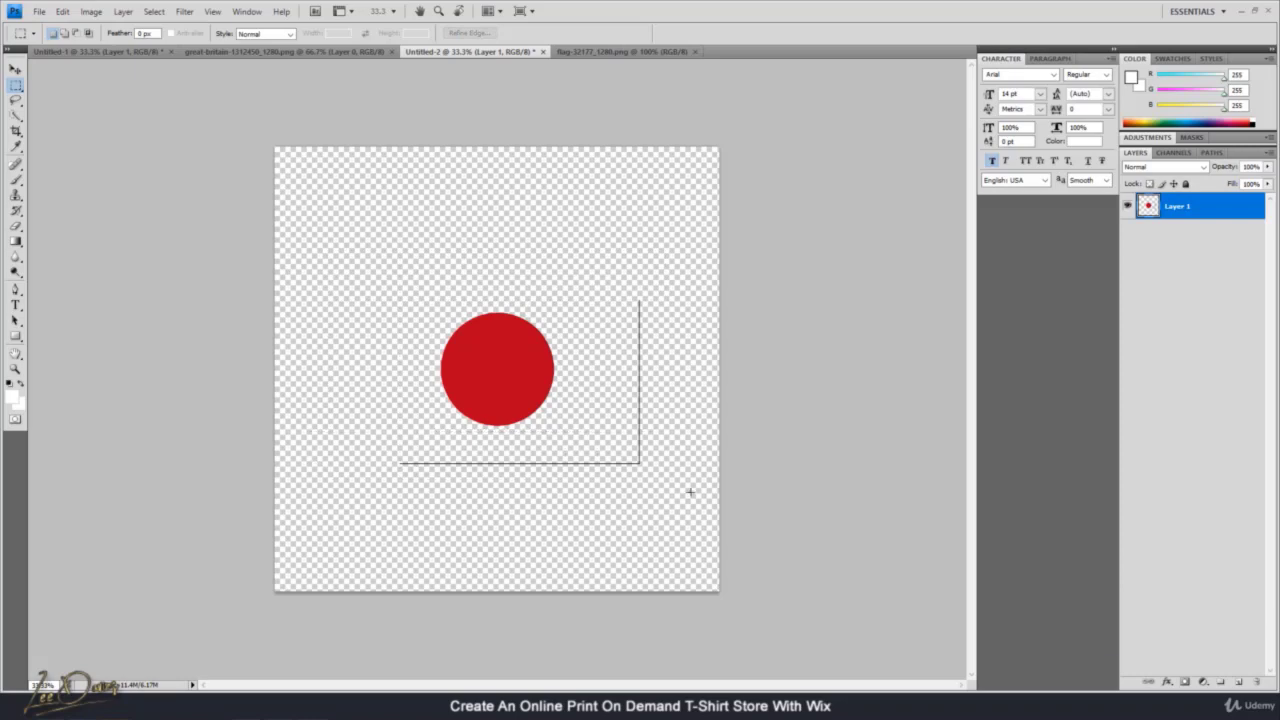
key(Delete)
key(ctrl+d)
drag(626, 284, 721, 465)
key(Delete)
key(ctrl+d)
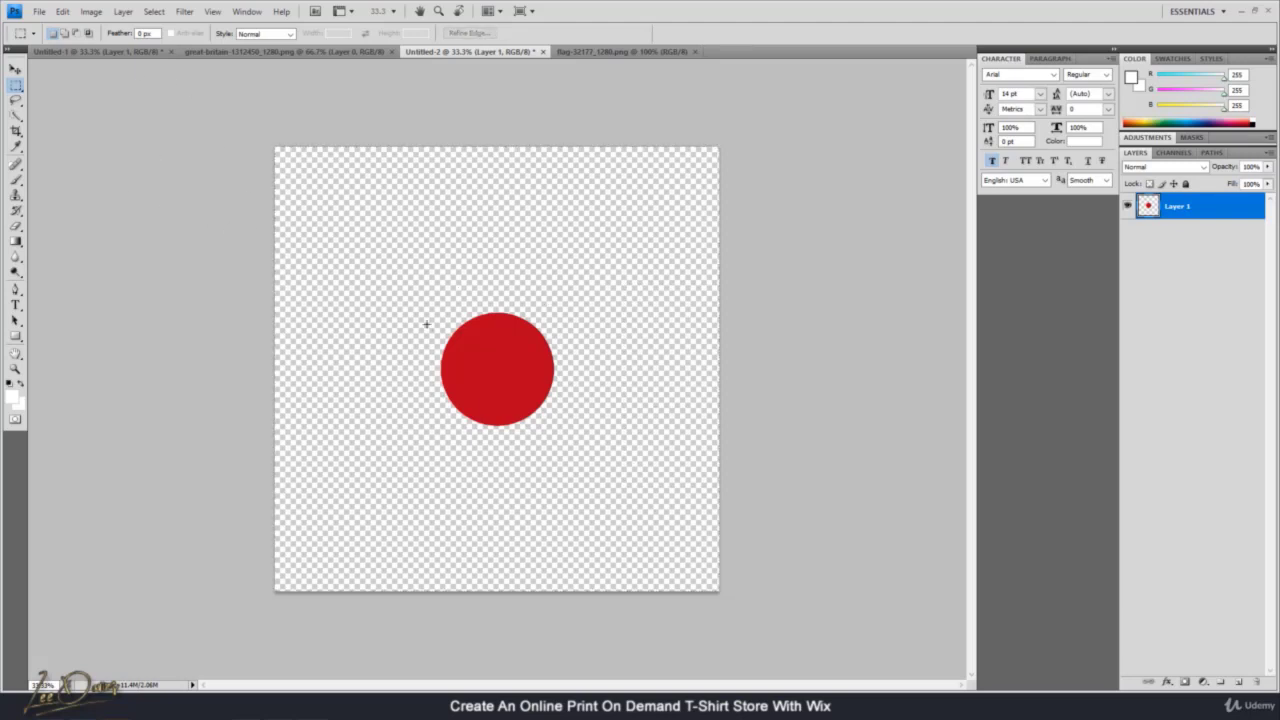
drag(414, 294, 578, 441)
key(ctrl+d)
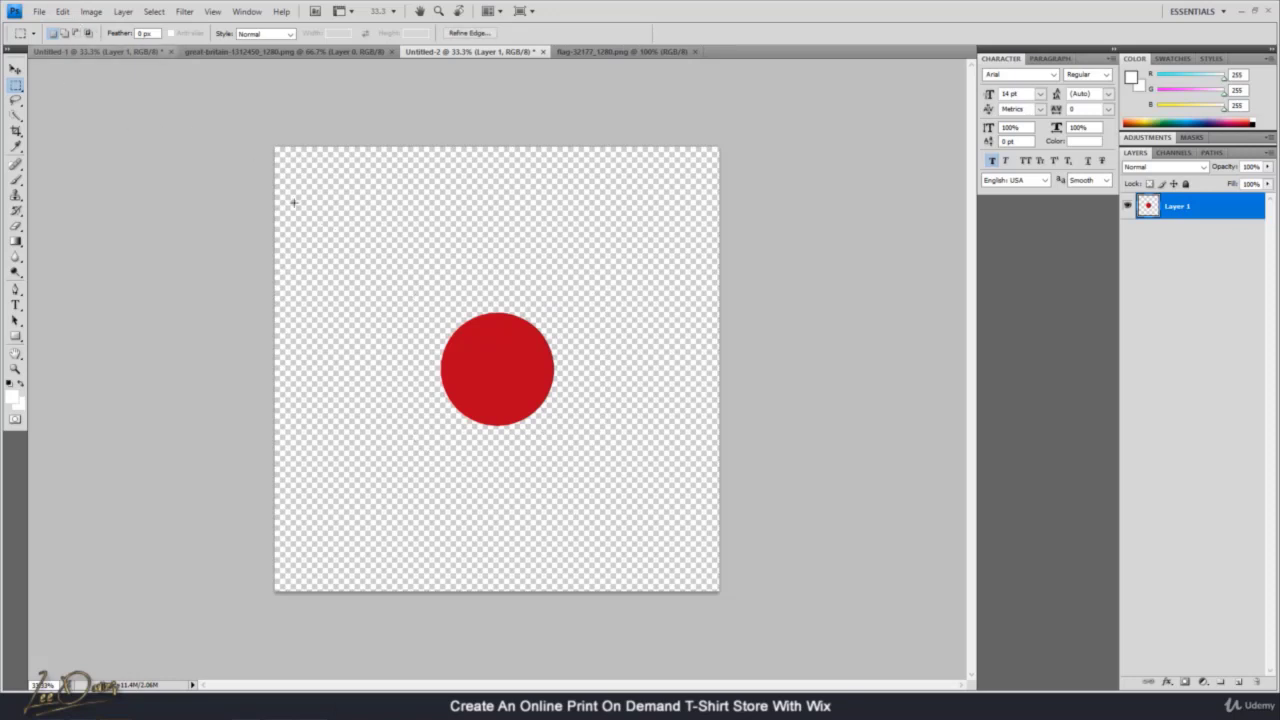
Enlarge the red circle proportionally to about 209% with Free Transform and apply the transformation
click(62, 11)
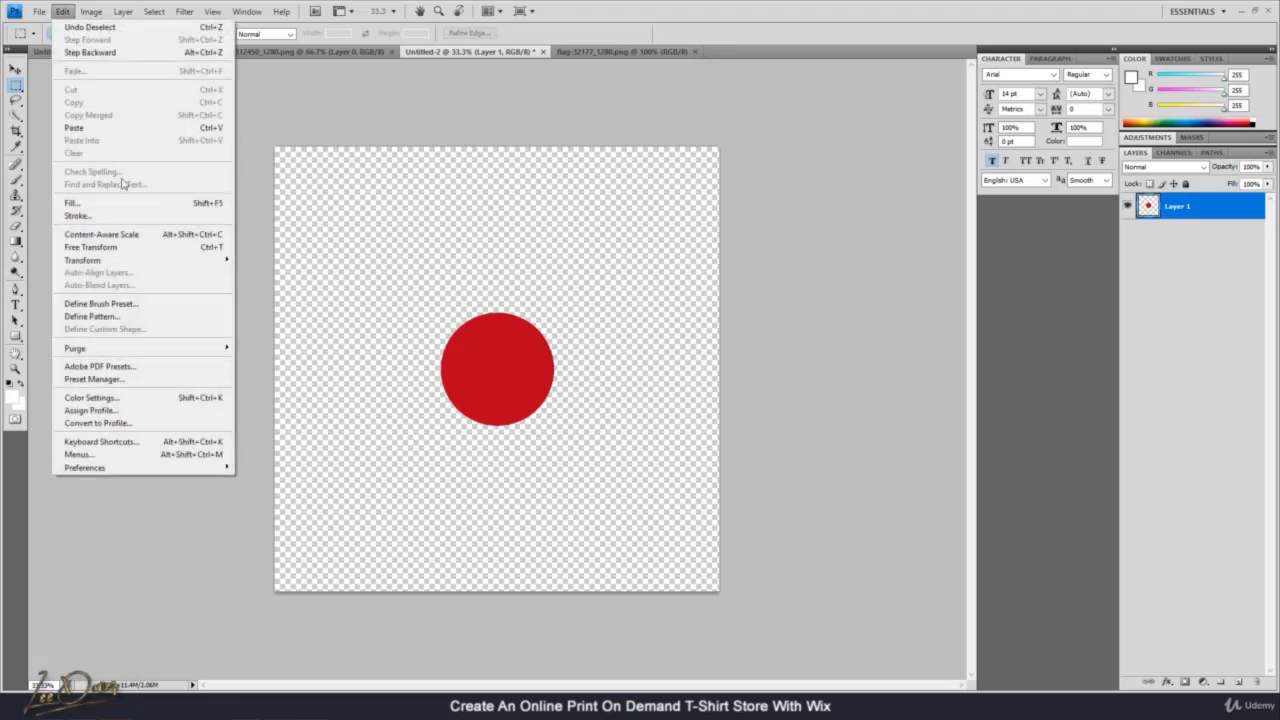
click(115, 251)
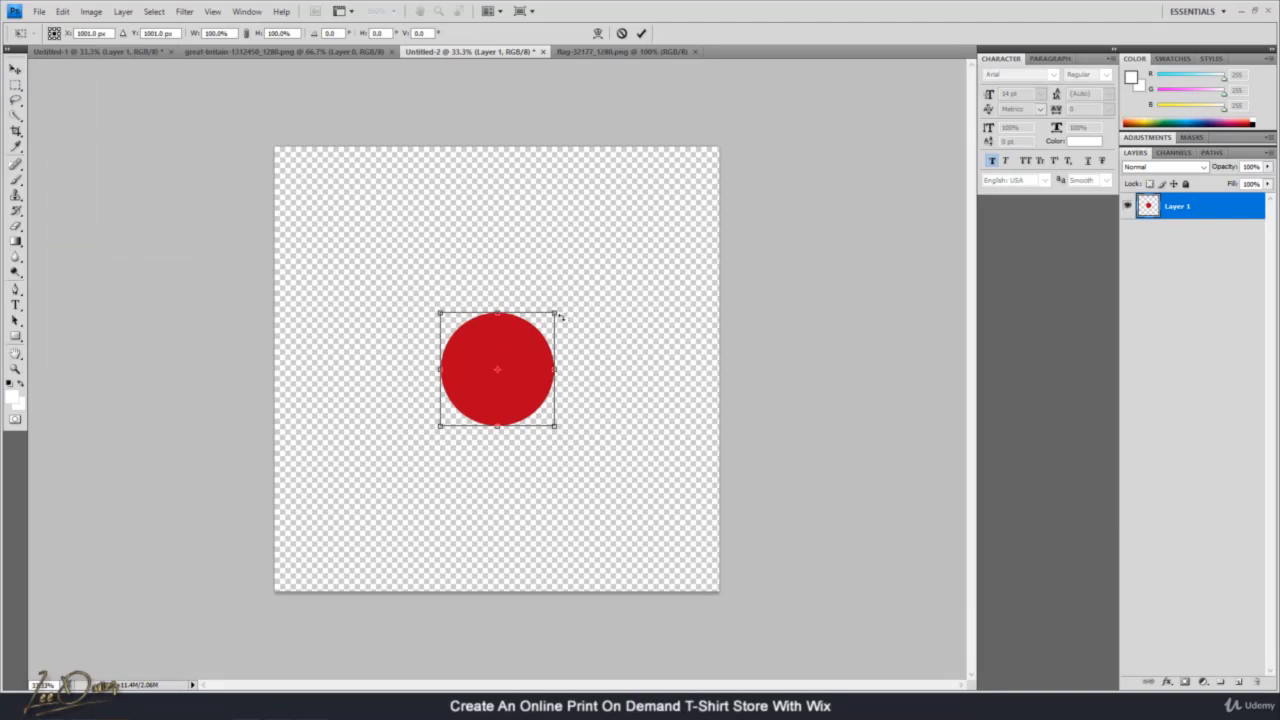
drag(558, 310, 626, 238)
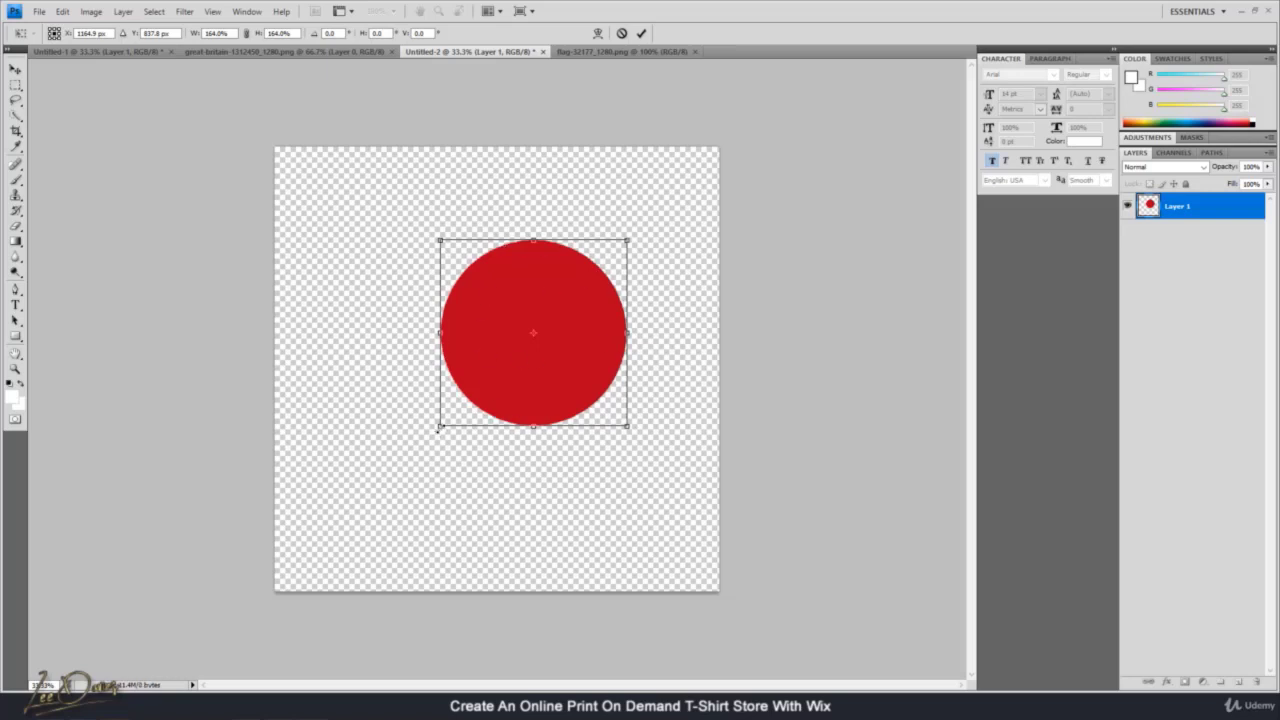
drag(436, 424, 383, 470)
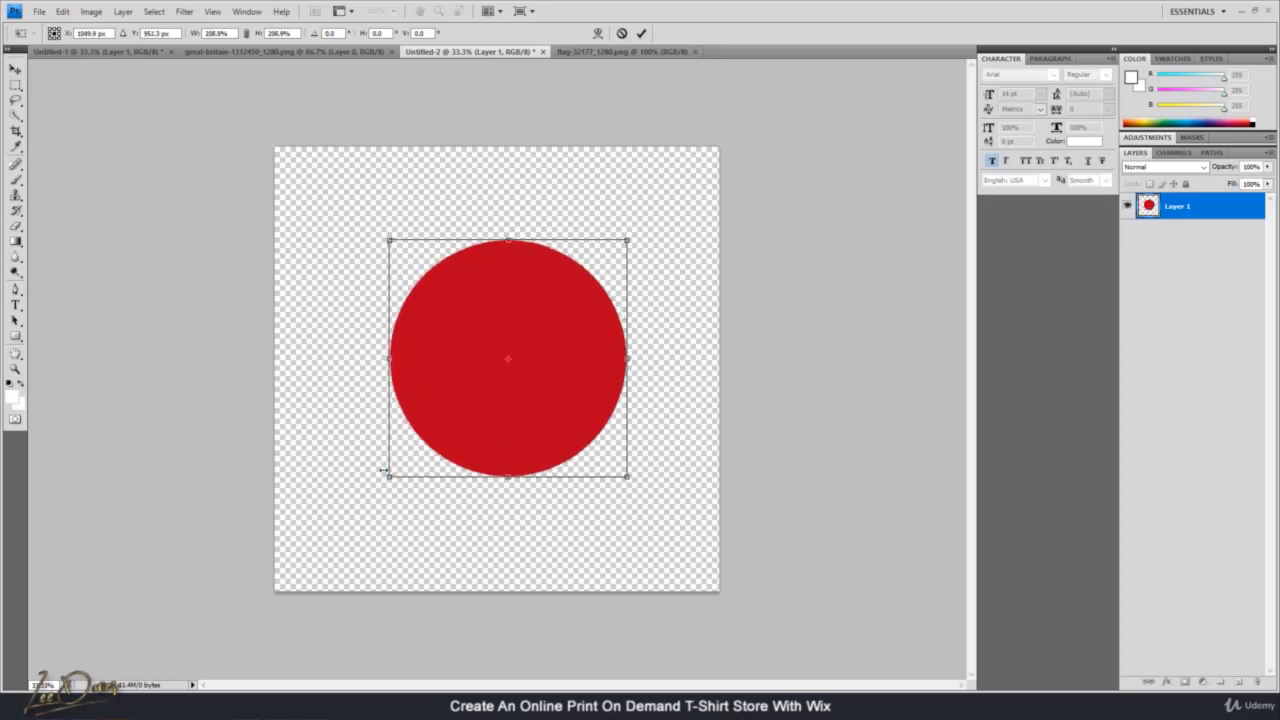
click(15, 69)
click(592, 264)
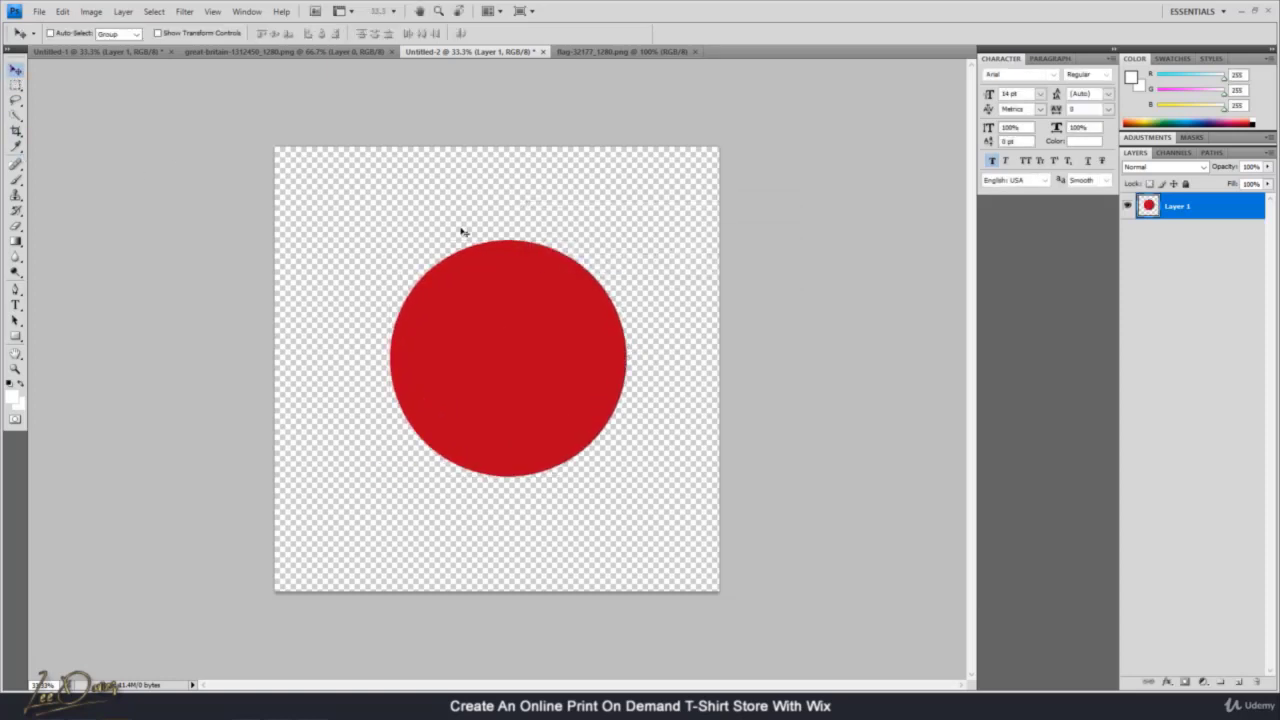
Centre the red circle horizontally on the canvas by aligning its layer to a selection of the whole canvas, then deselect
click(15, 86)
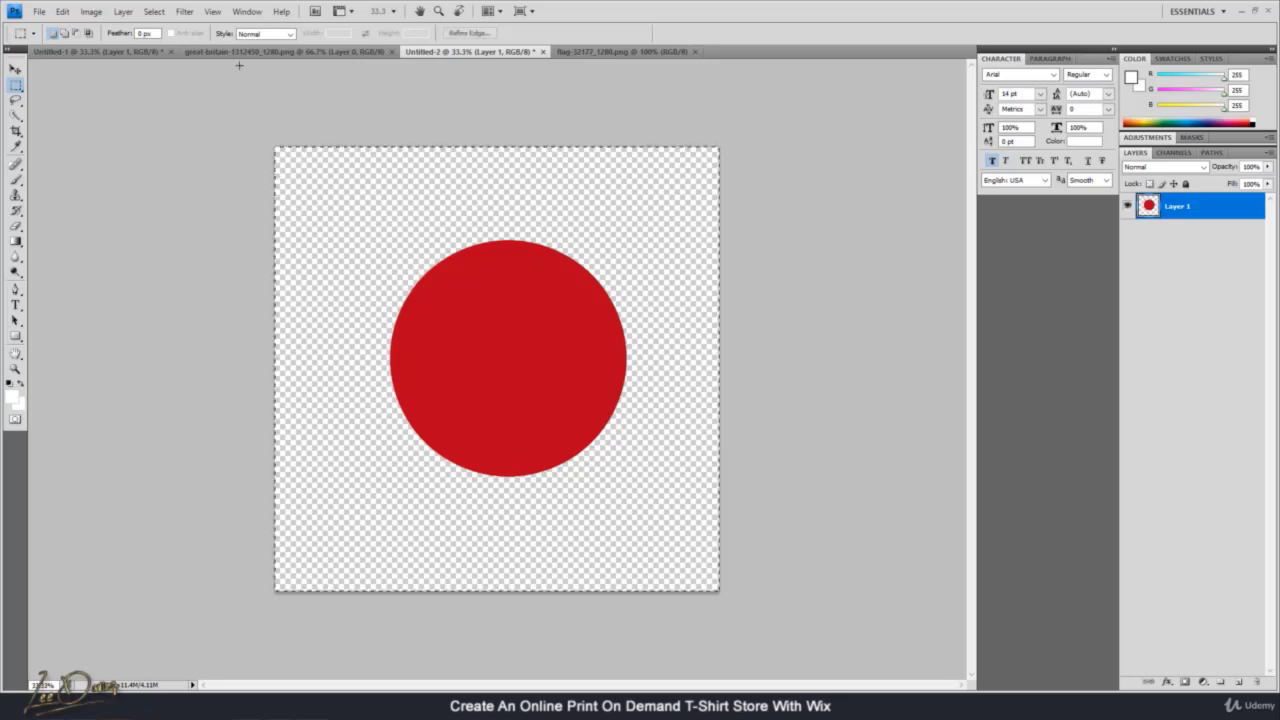
click(123, 11)
mouse_move(177, 328)
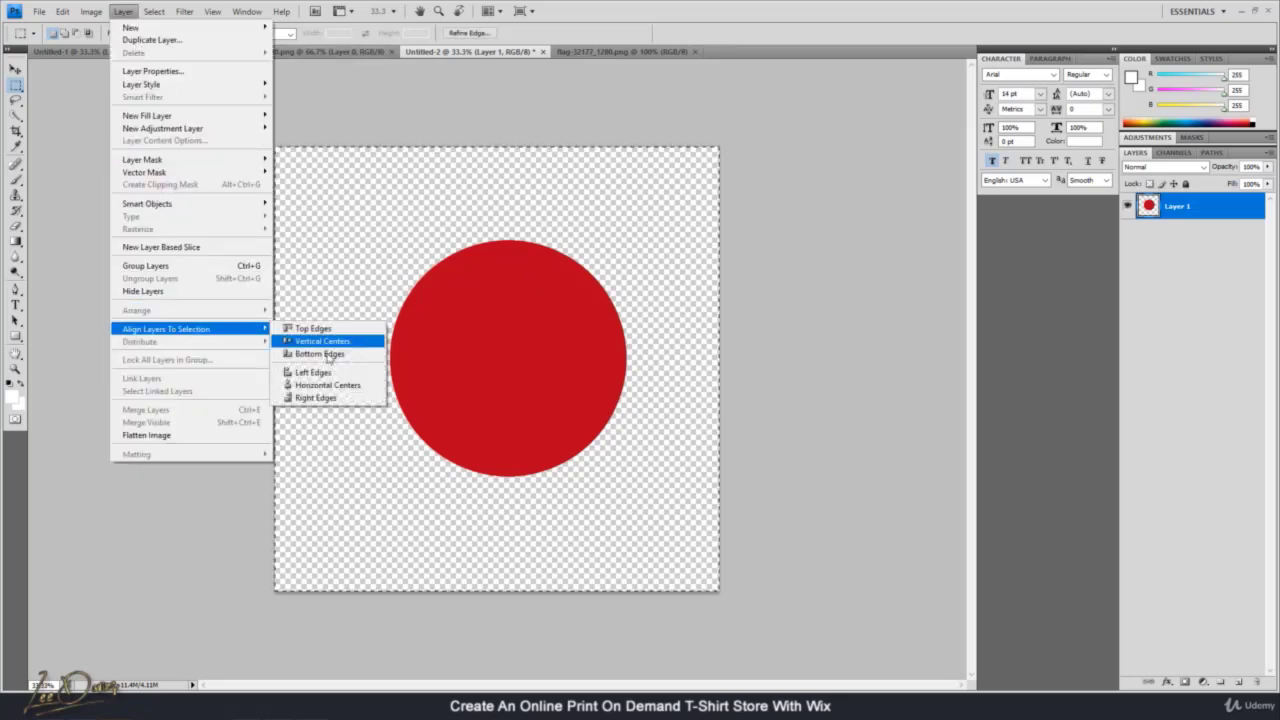
click(320, 383)
key(ctrl+d)
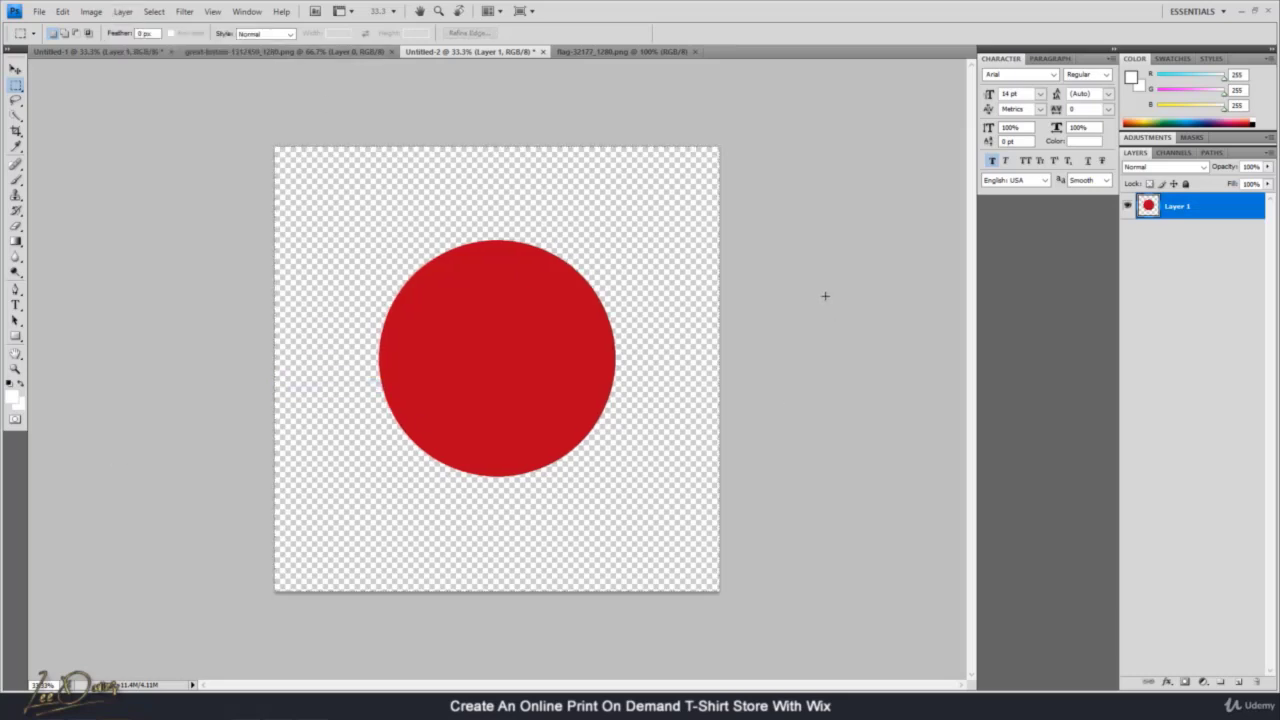
Apply the artistic Film Grain filter to the red circle with Grain set to 9 and the highlight area adjusted
click(184, 11)
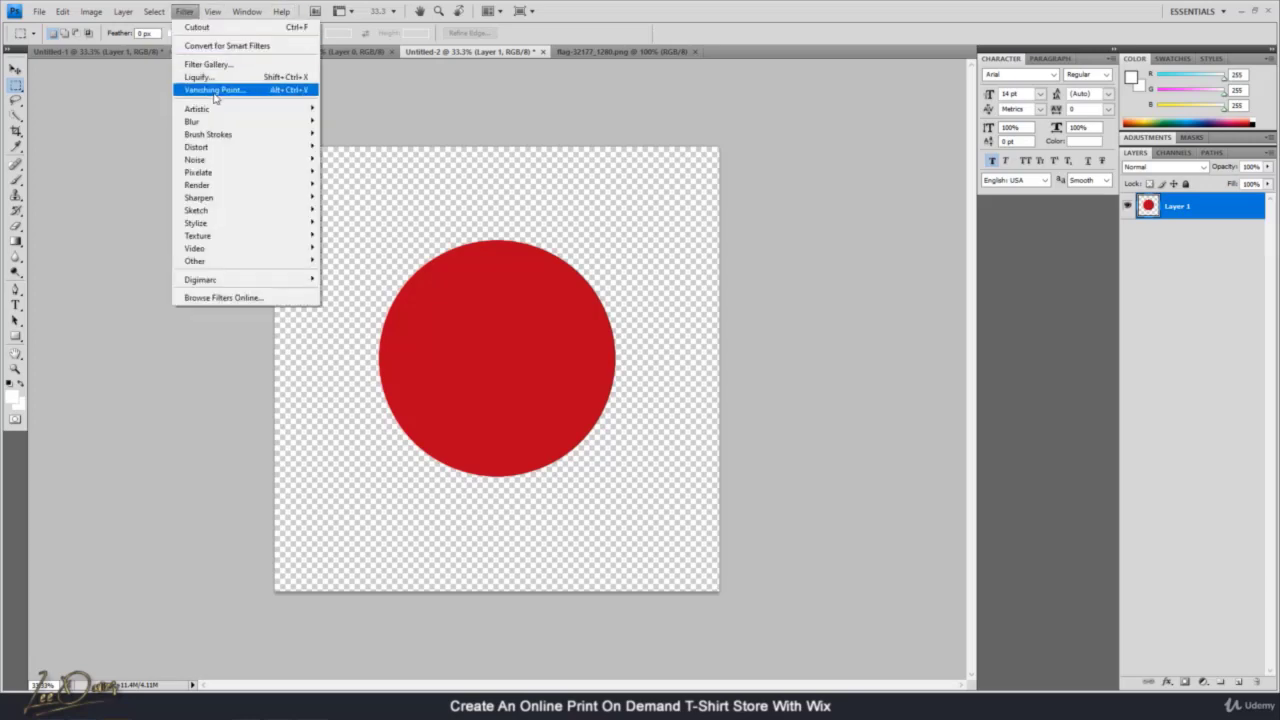
mouse_move(215, 108)
click(377, 106)
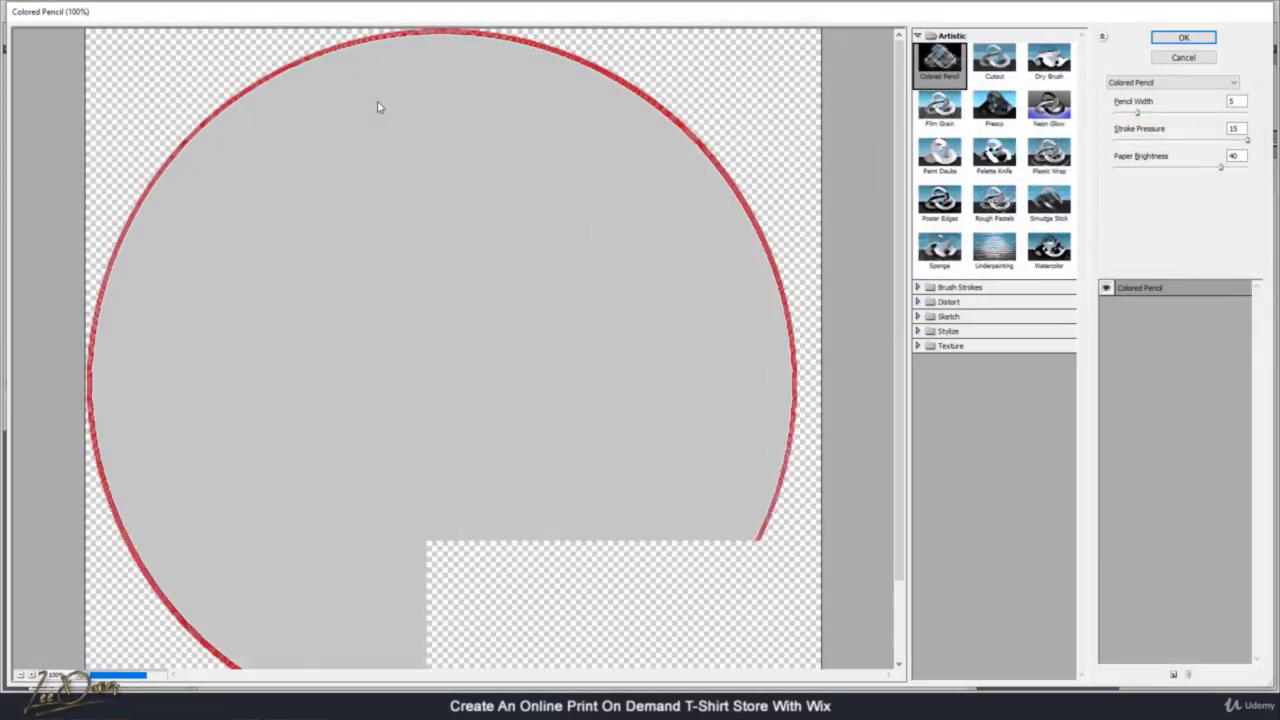
click(955, 113)
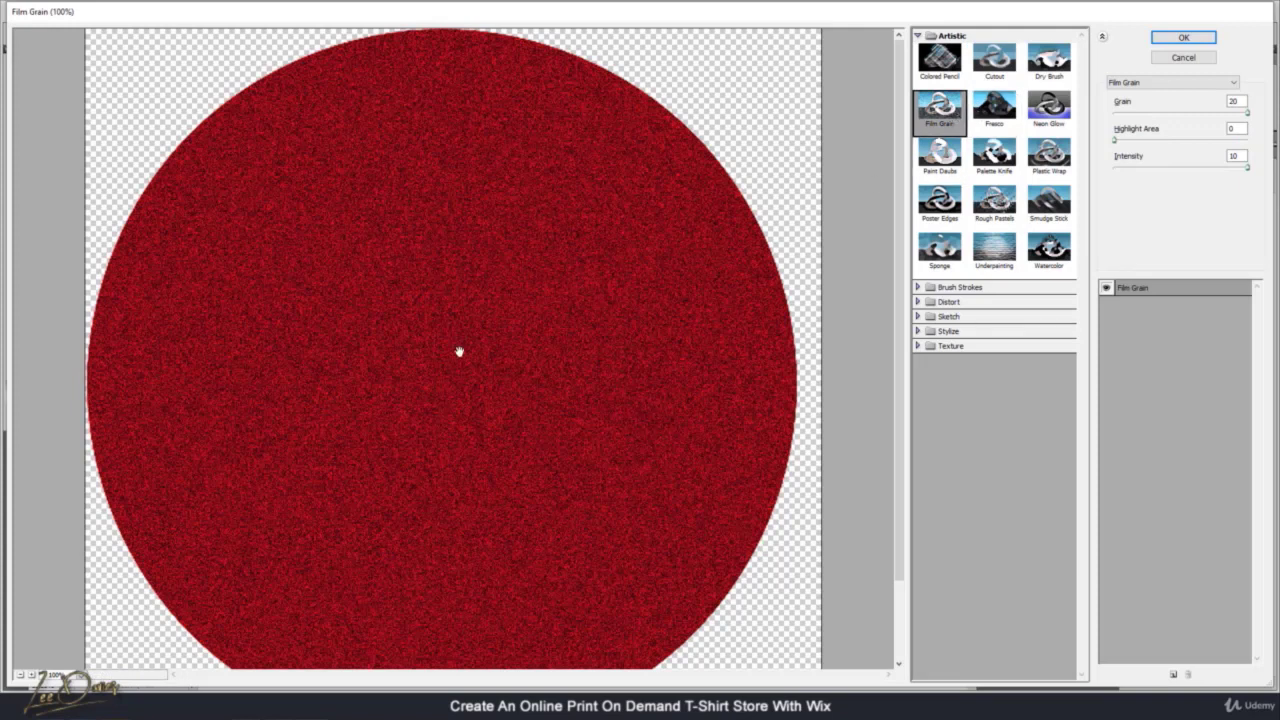
drag(1247, 113, 1173, 119)
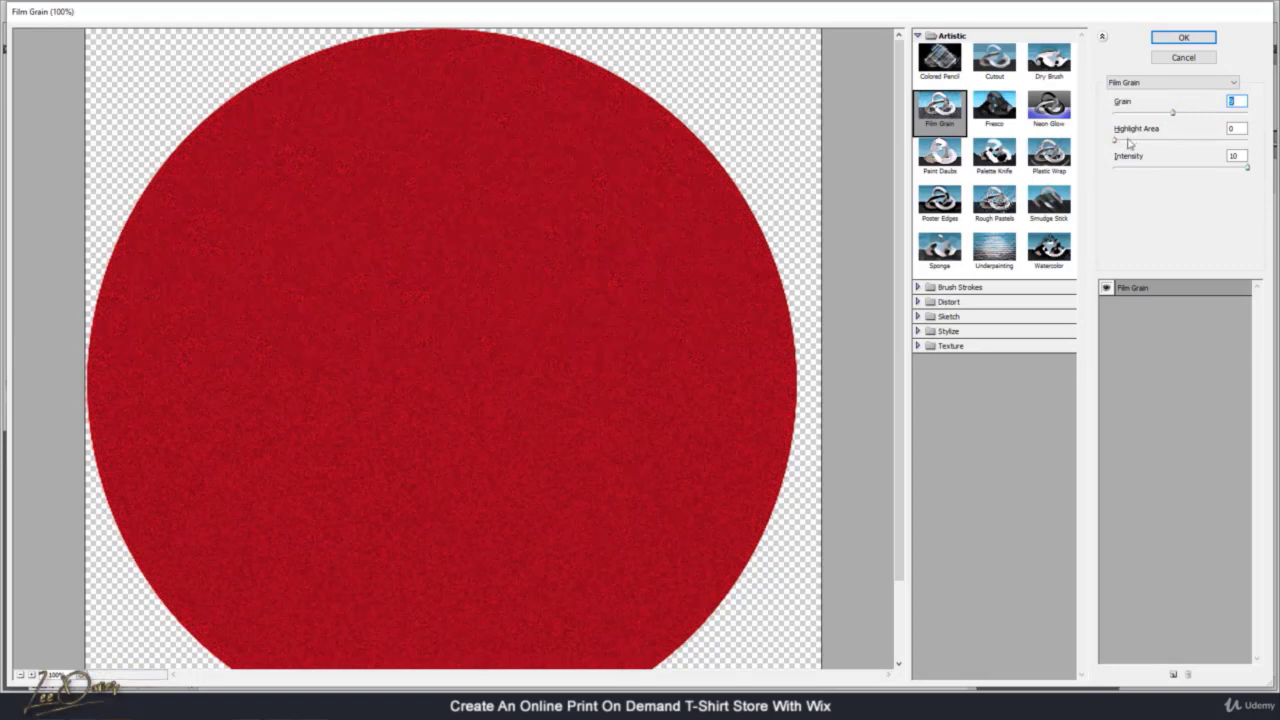
key(Tab)
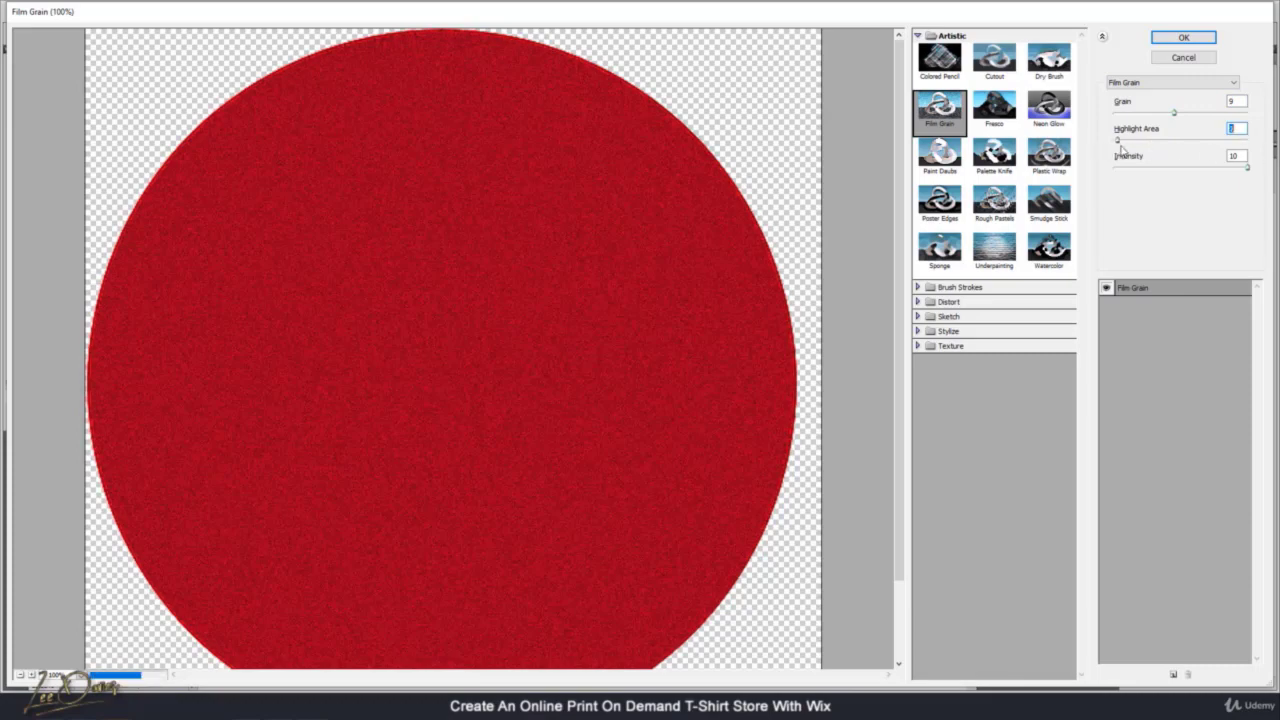
drag(1118, 141, 1154, 170)
click(1182, 38)
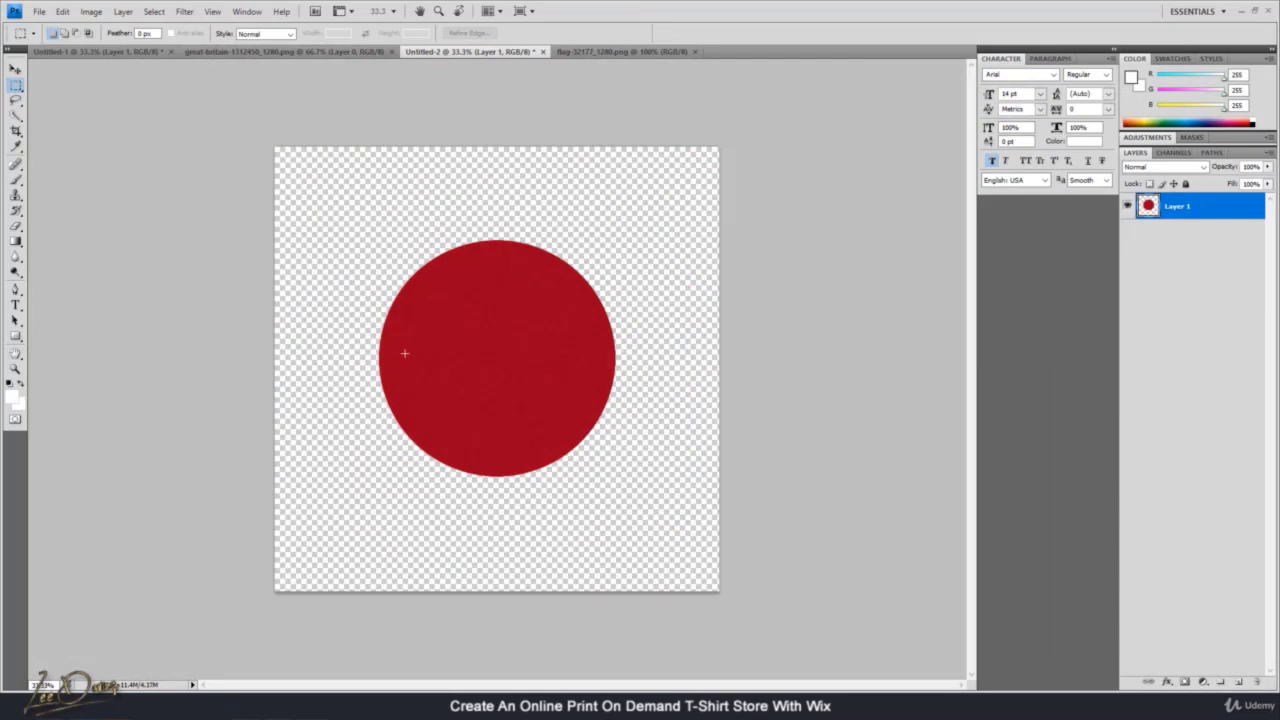
Save the design to the Desktop as a PNG copy named JapanShirt, accepting the PNG options
click(39, 11)
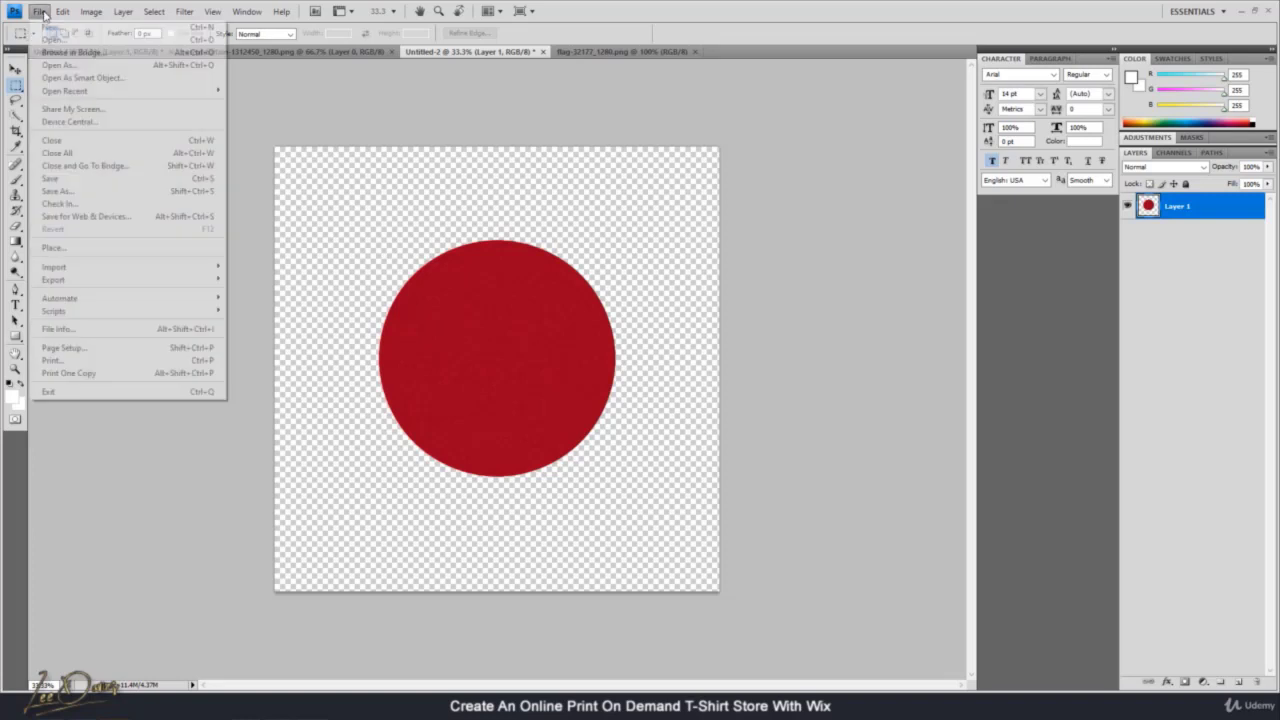
click(62, 194)
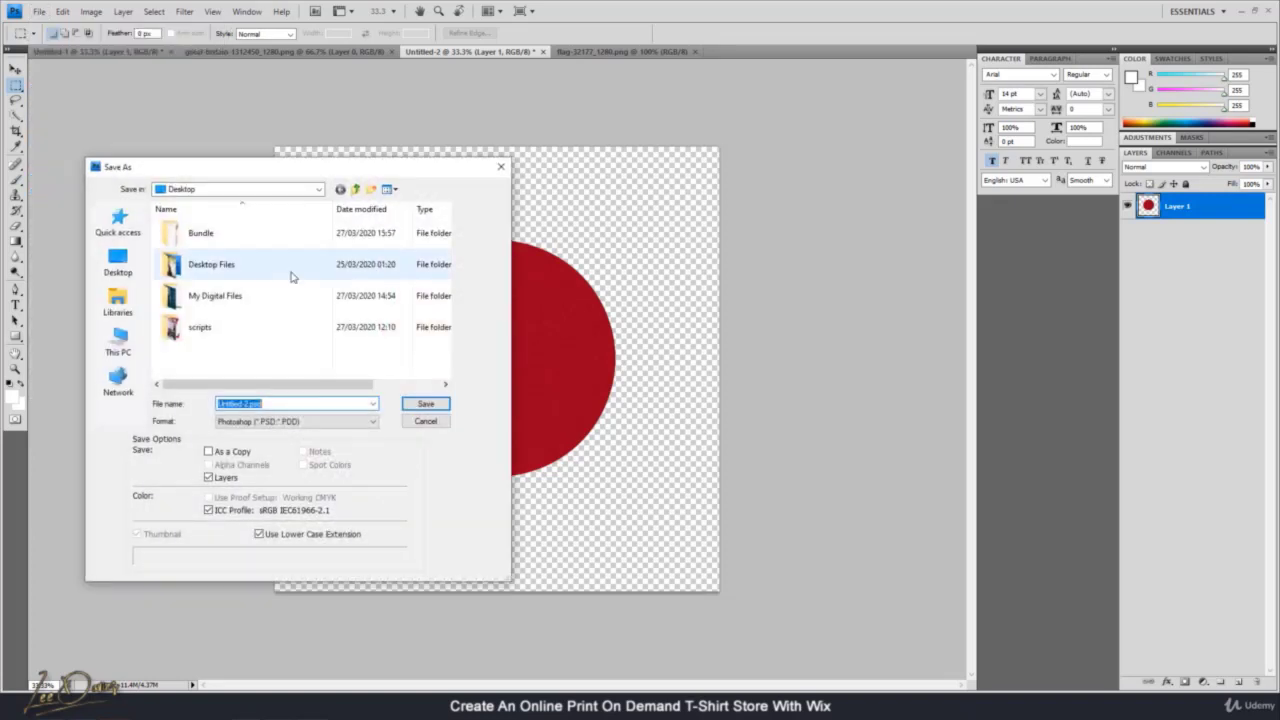
click(282, 421)
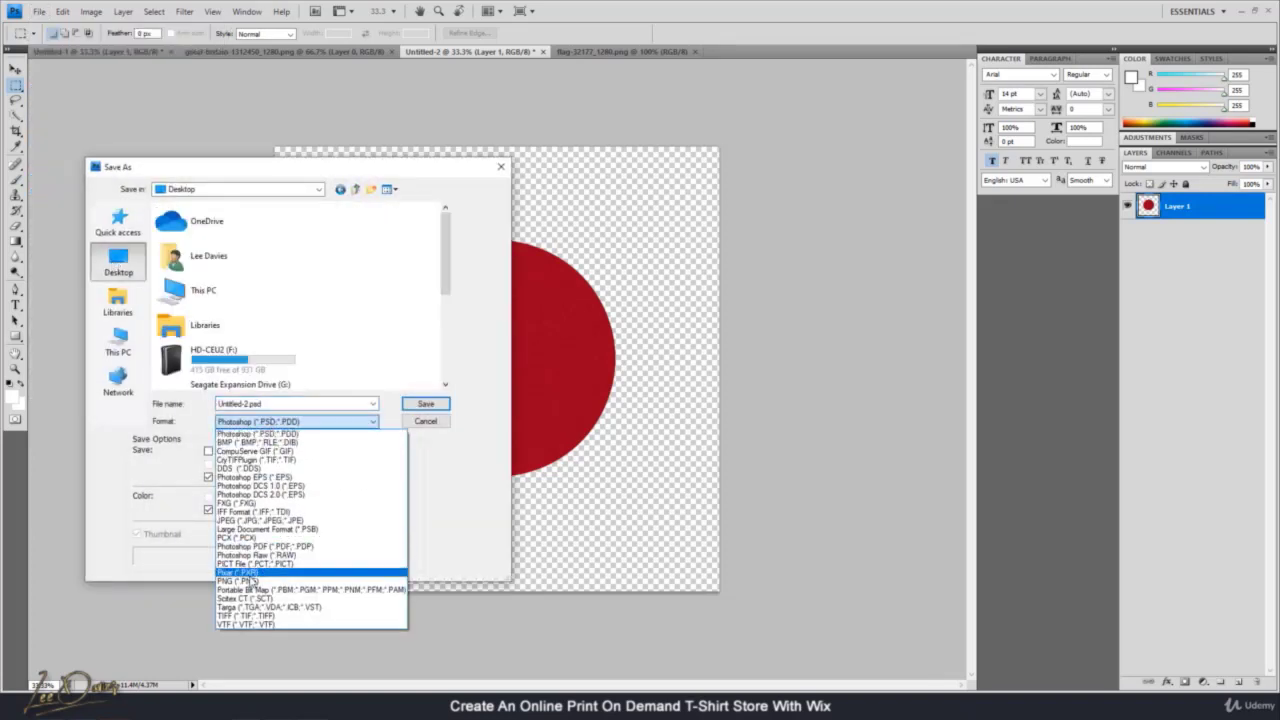
click(283, 568)
scroll(260, 370, down, 10)
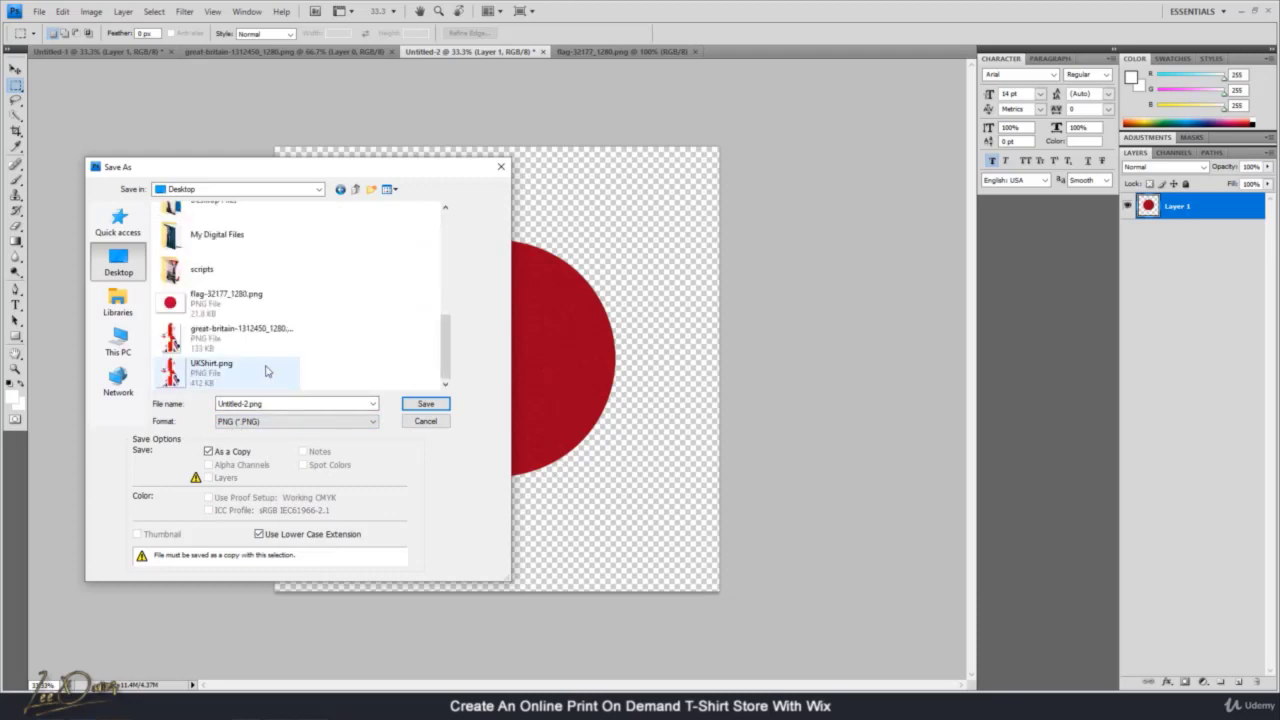
double_click(270, 402)
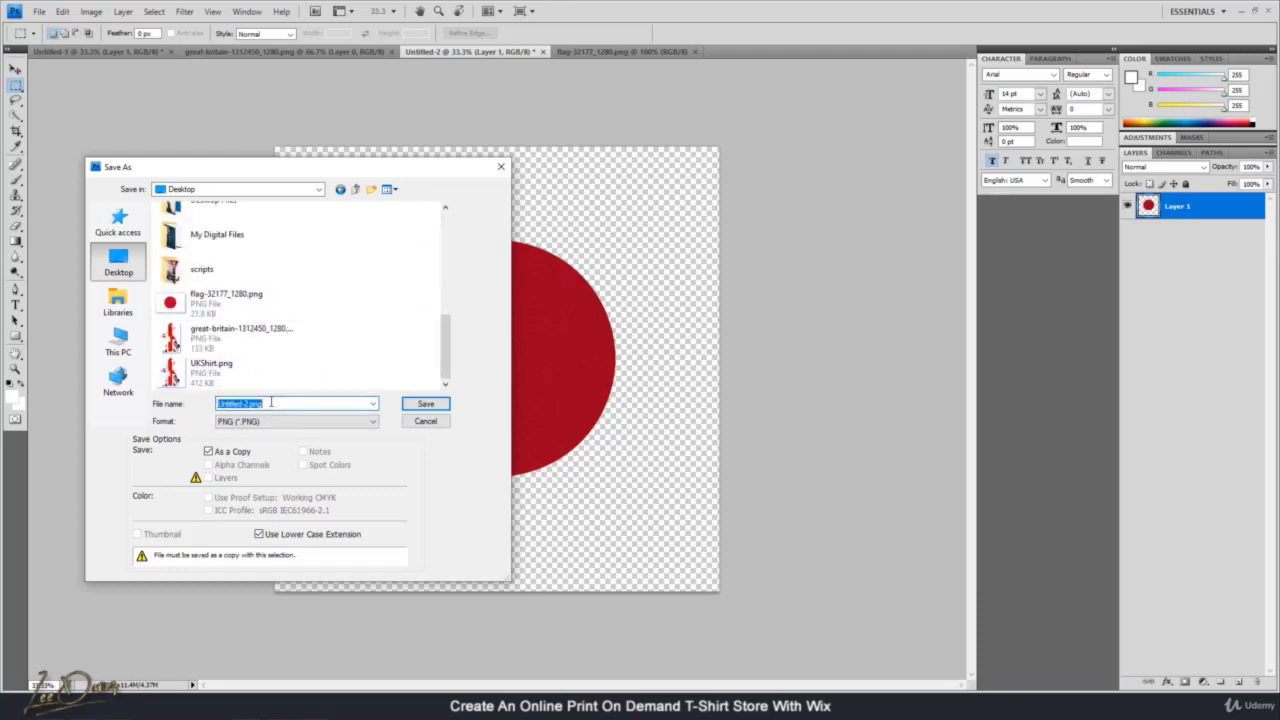
text(JapanShirt)
key(Return)
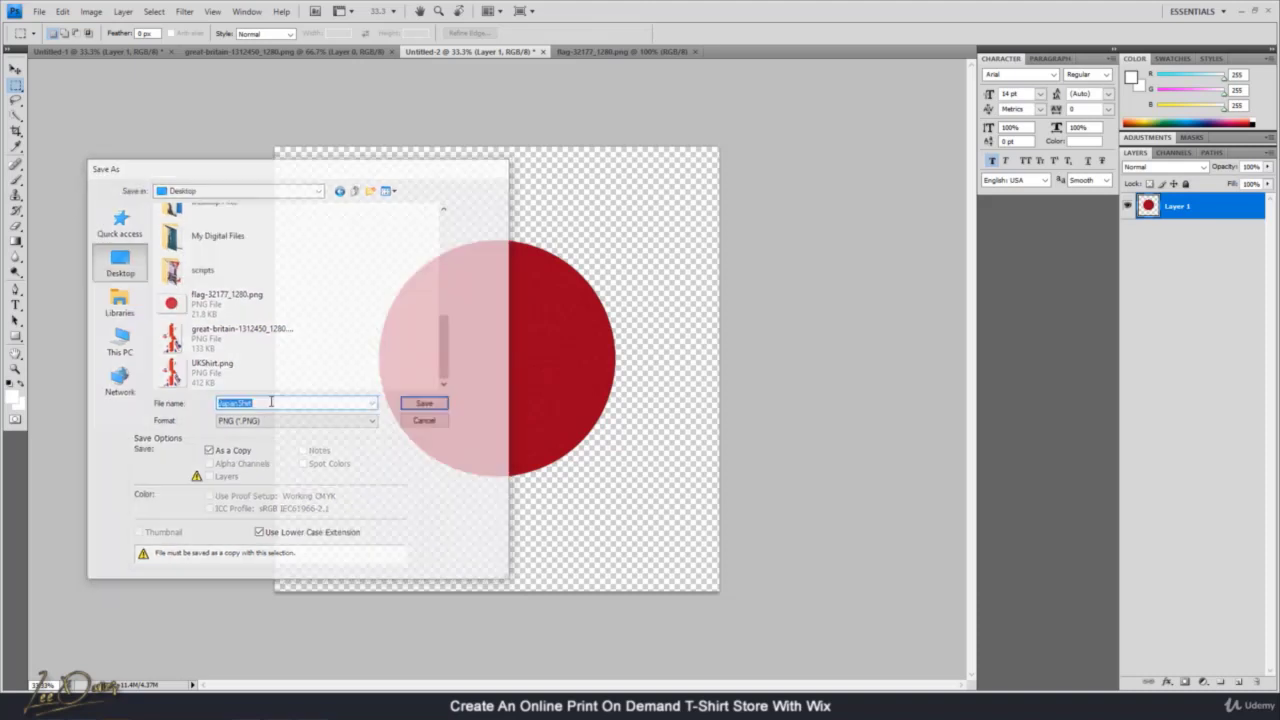
click(681, 342)
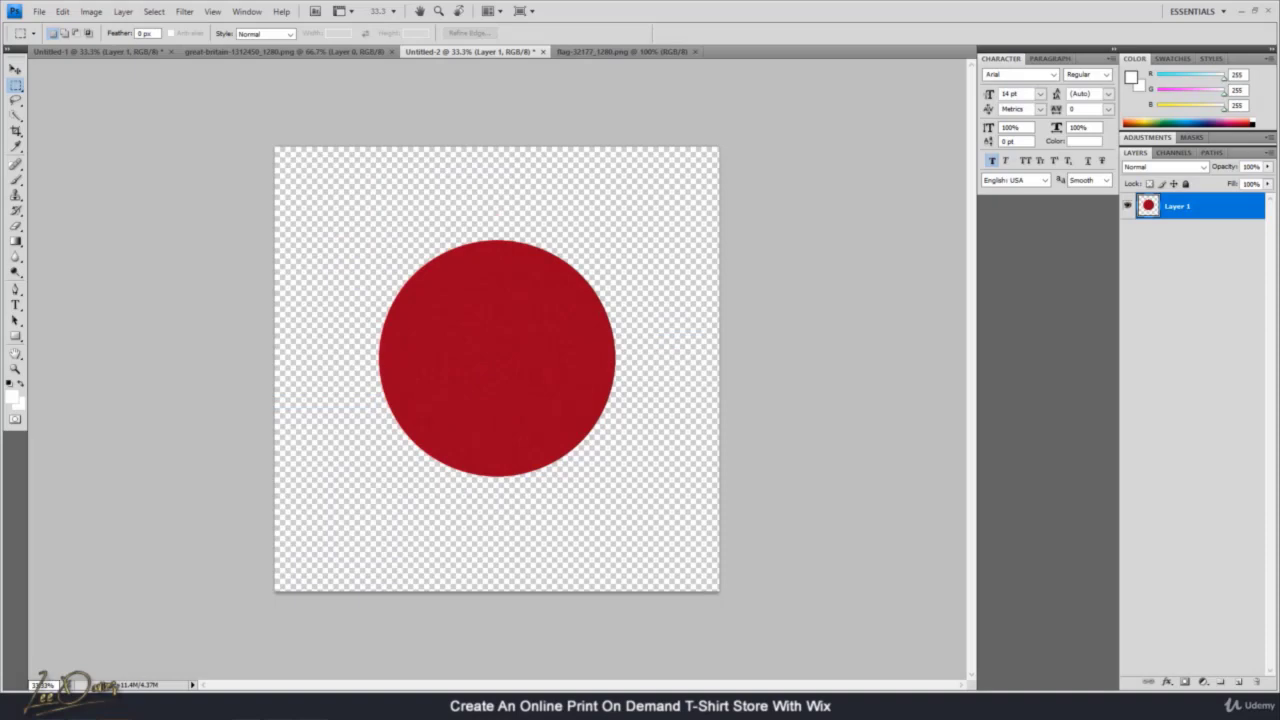
Switch to Spreadshirt in the browser and upload JapanShirt.png from the Desktop as a new design
click(85, 706)
click(340, 12)
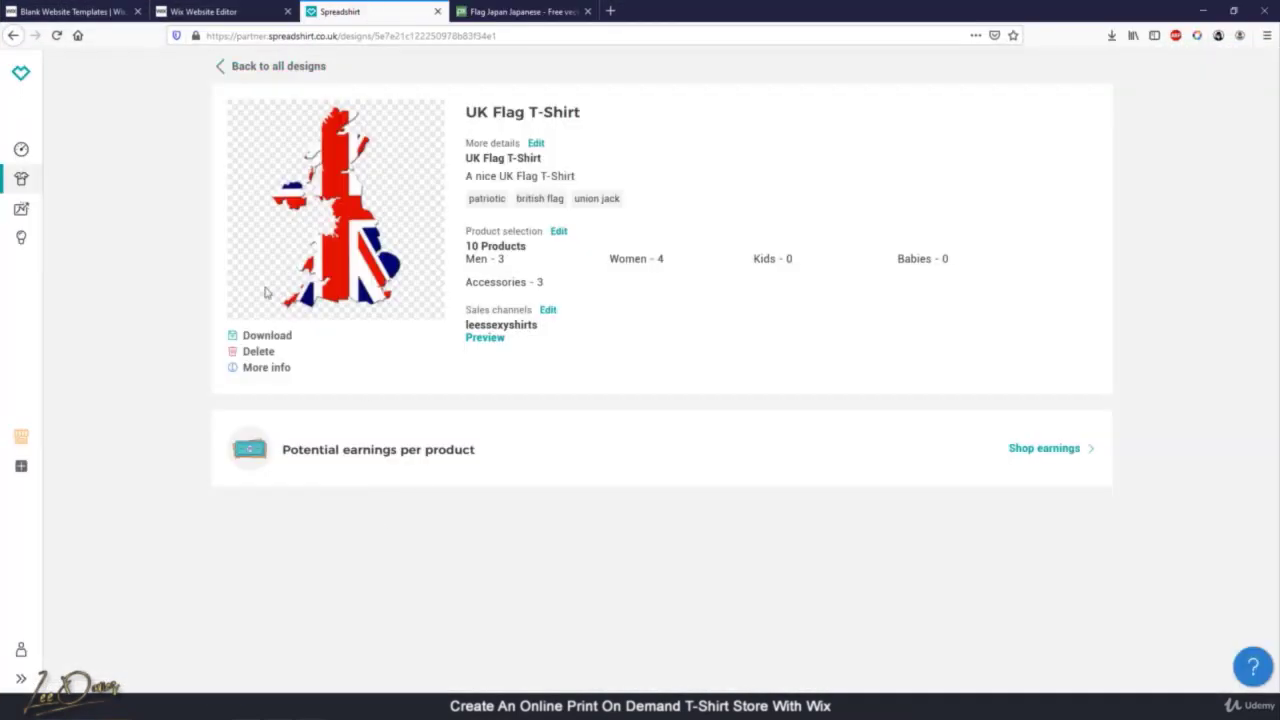
click(22, 180)
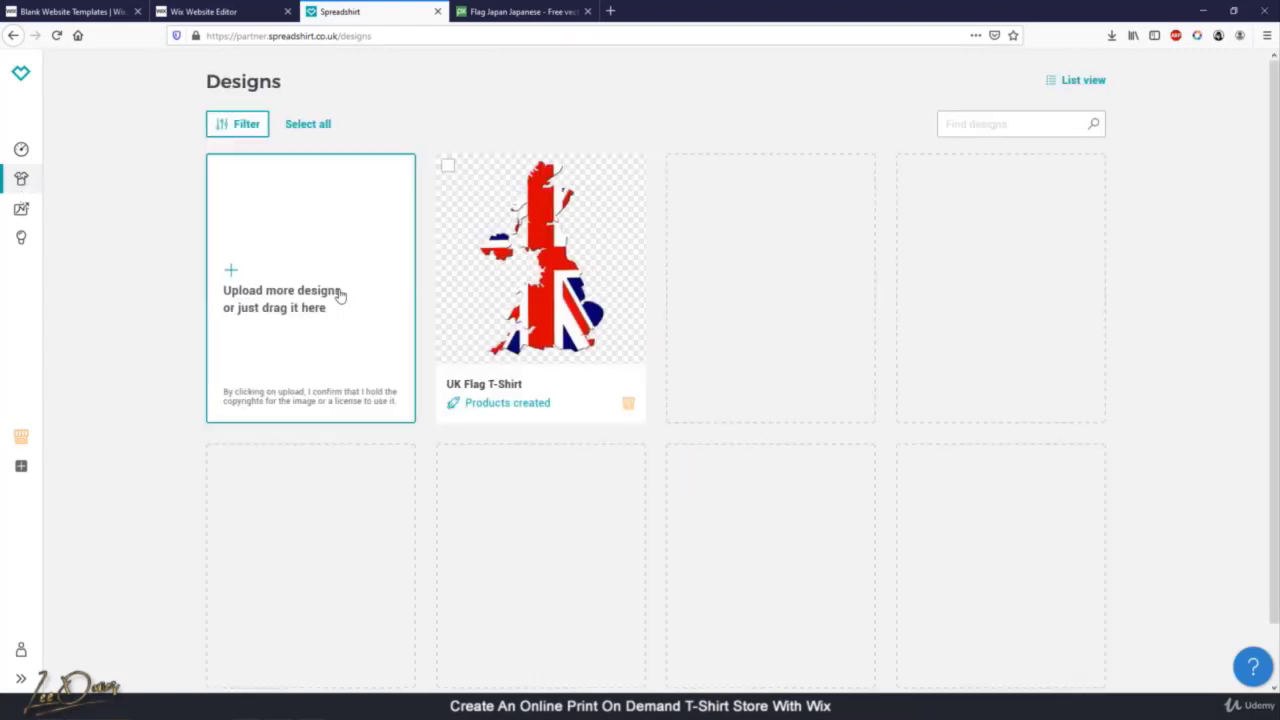
click(296, 272)
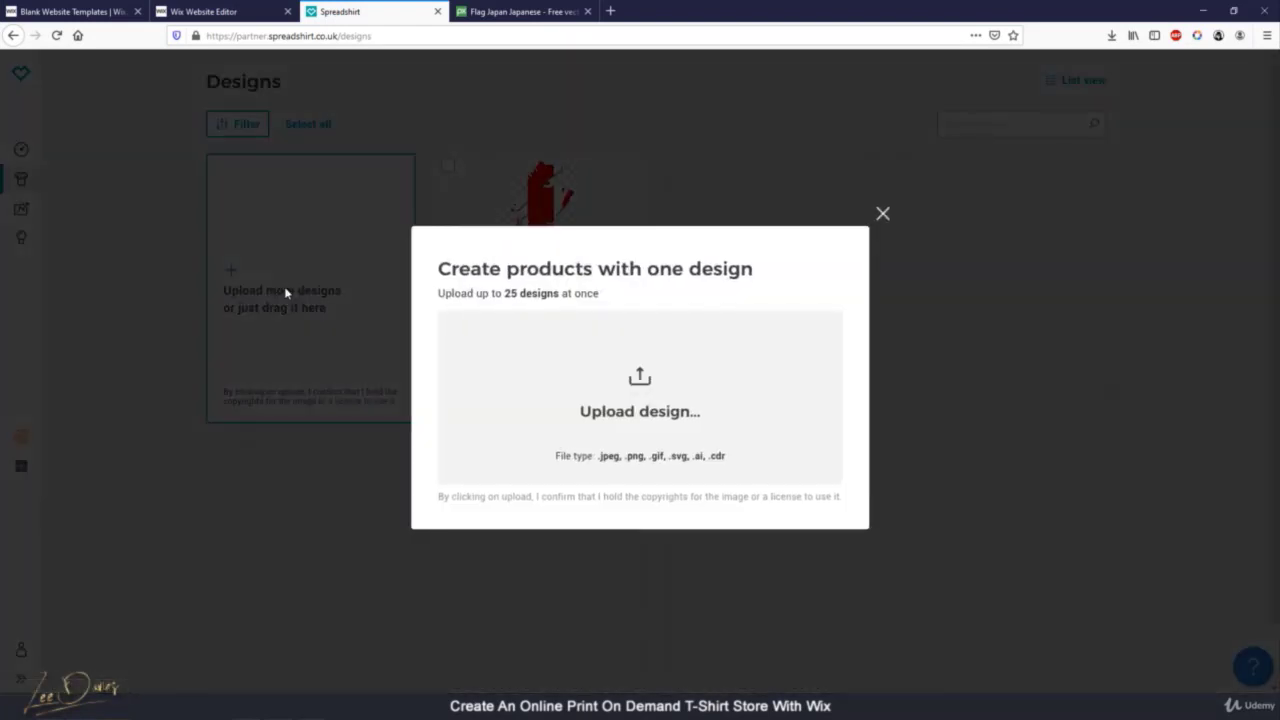
click(688, 366)
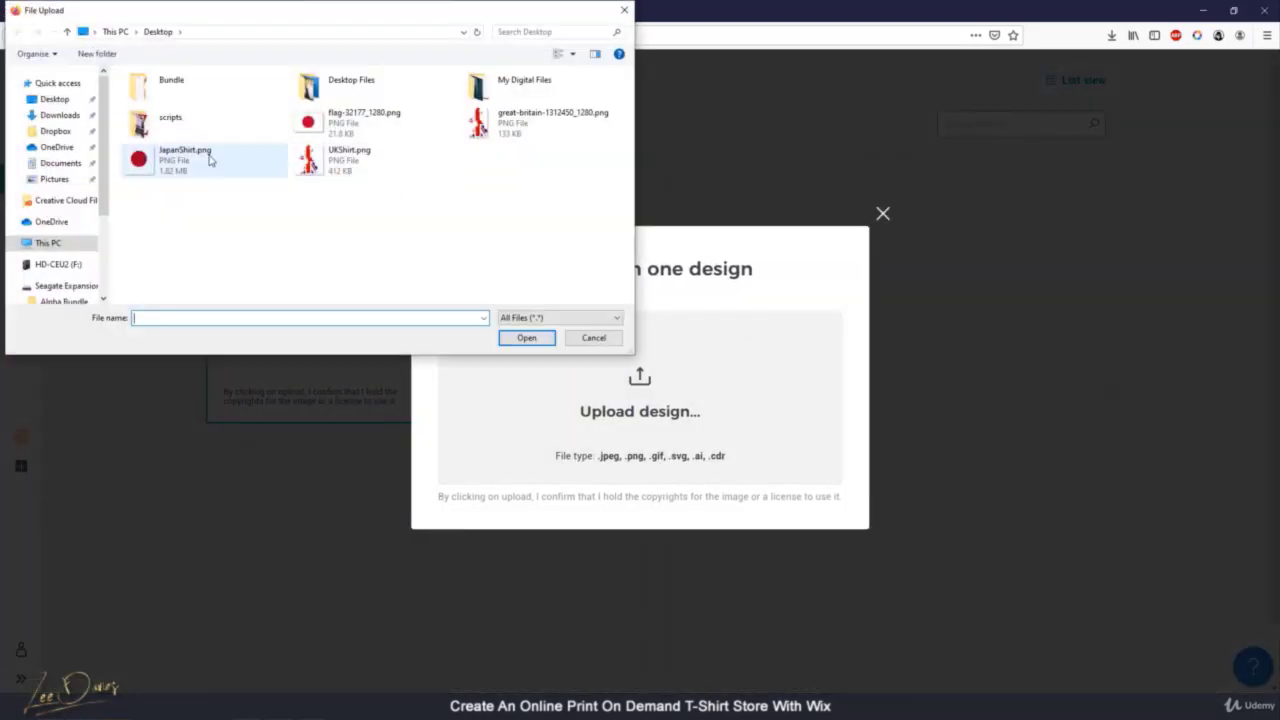
double_click(196, 160)
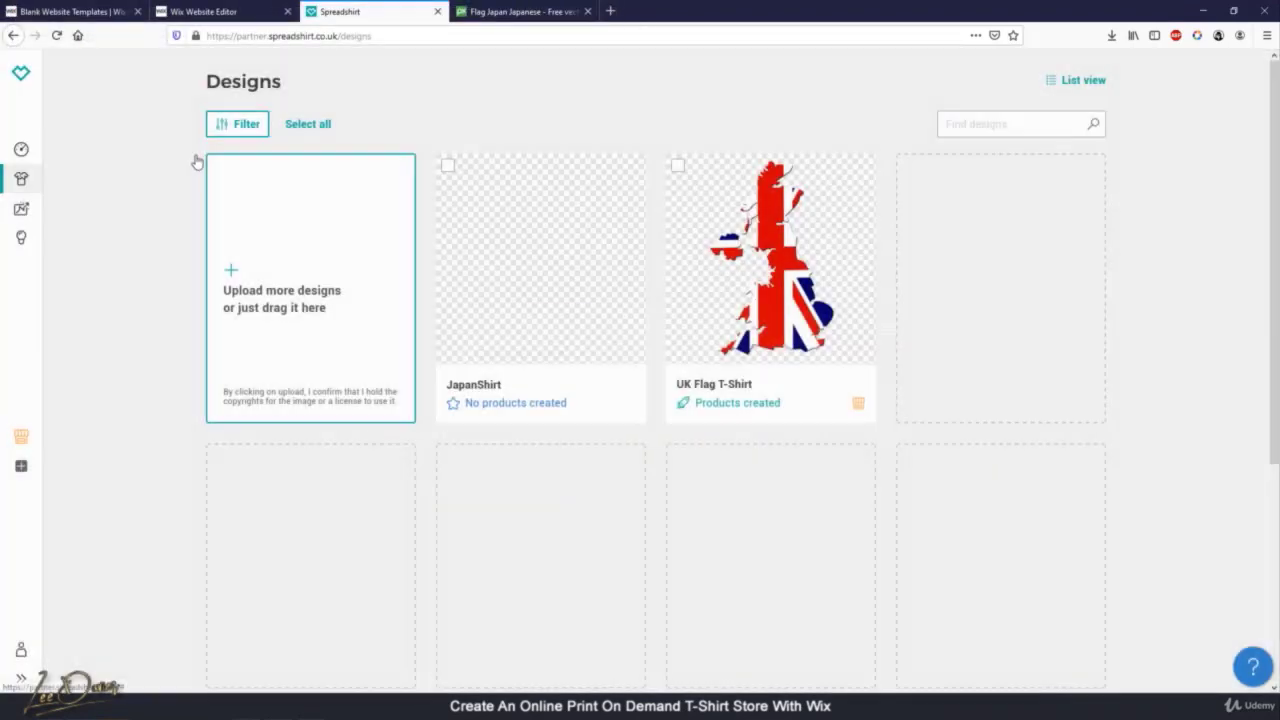
Open the JapanShirt design's Men's T-Shirt for editing and set its default display colour to white
mouse_move(513, 250)
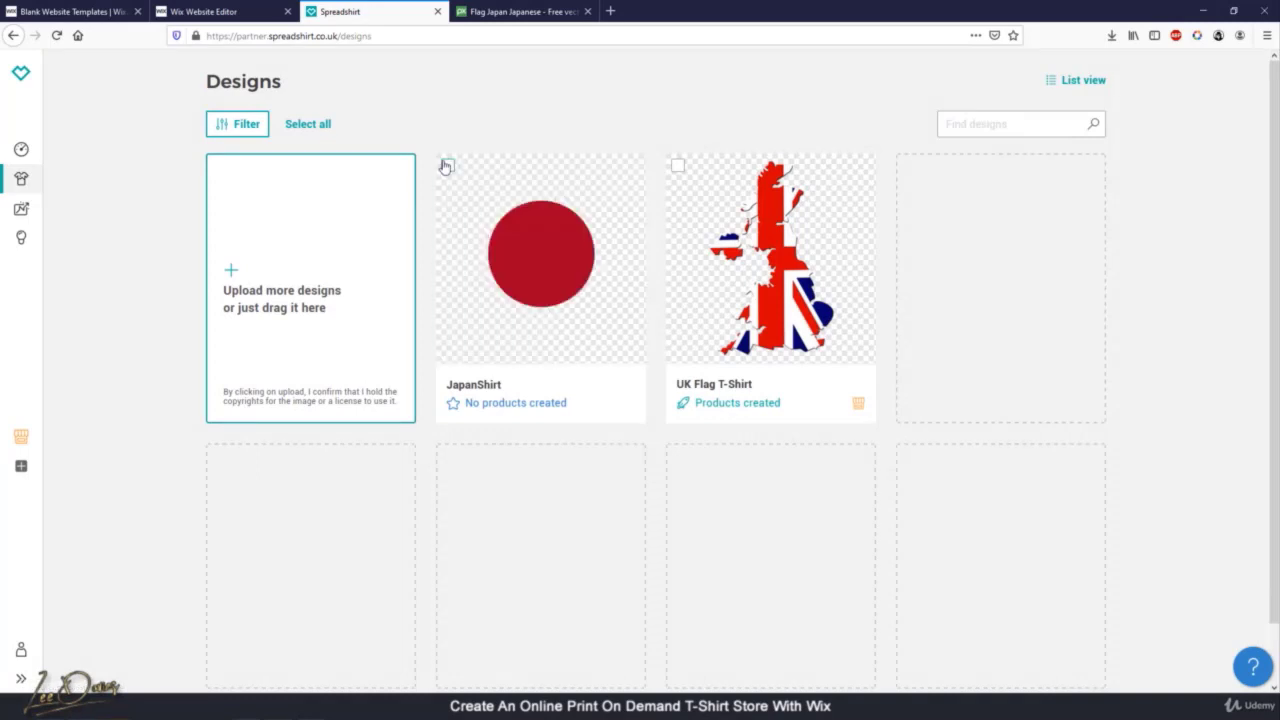
click(511, 258)
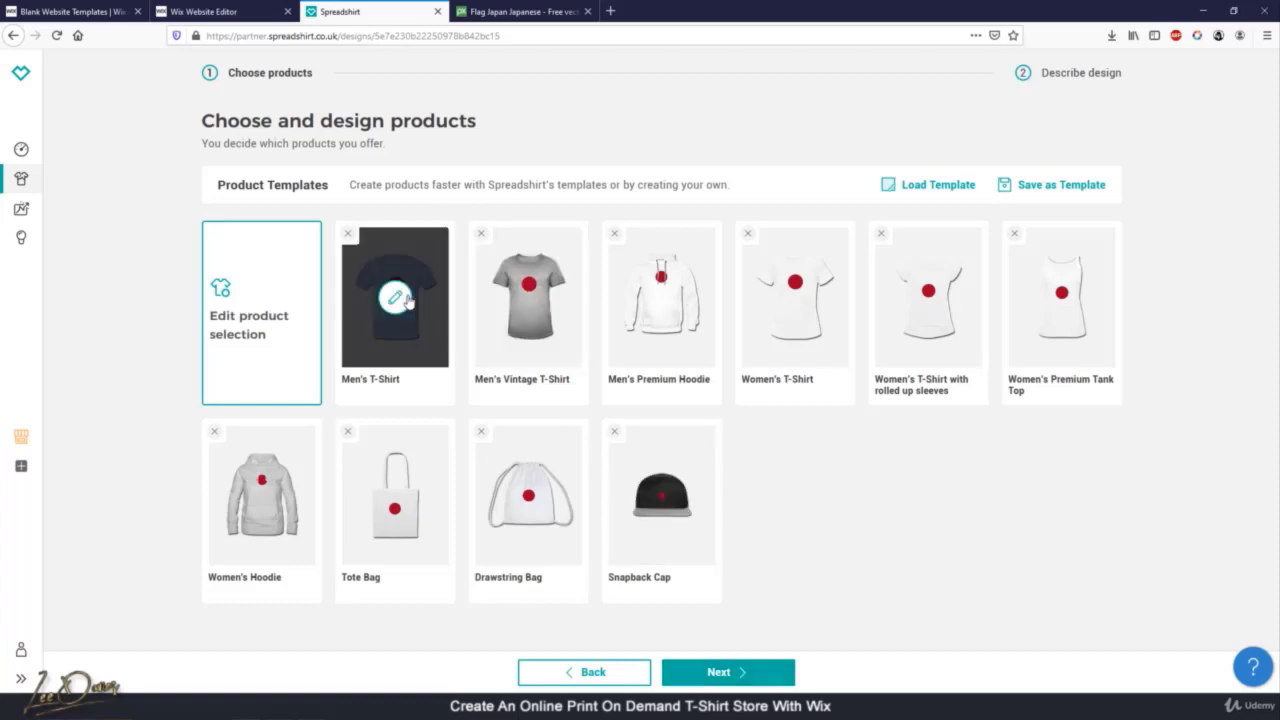
click(751, 675)
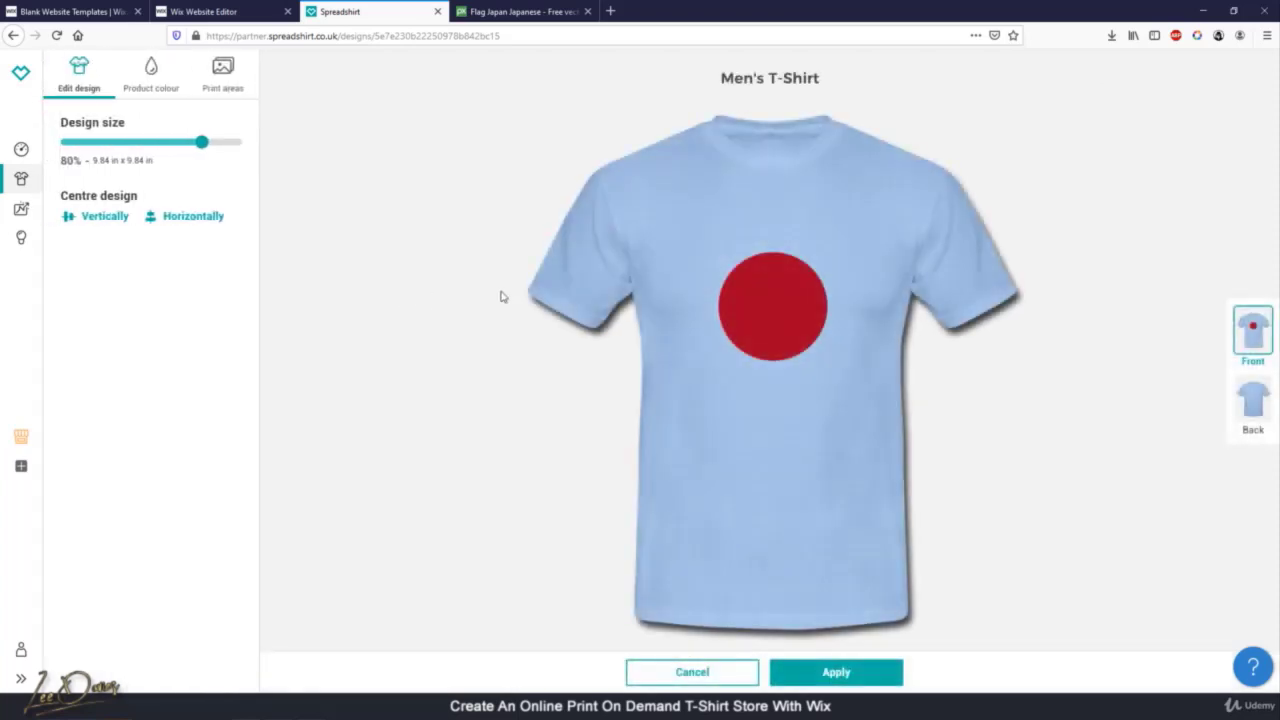
click(155, 80)
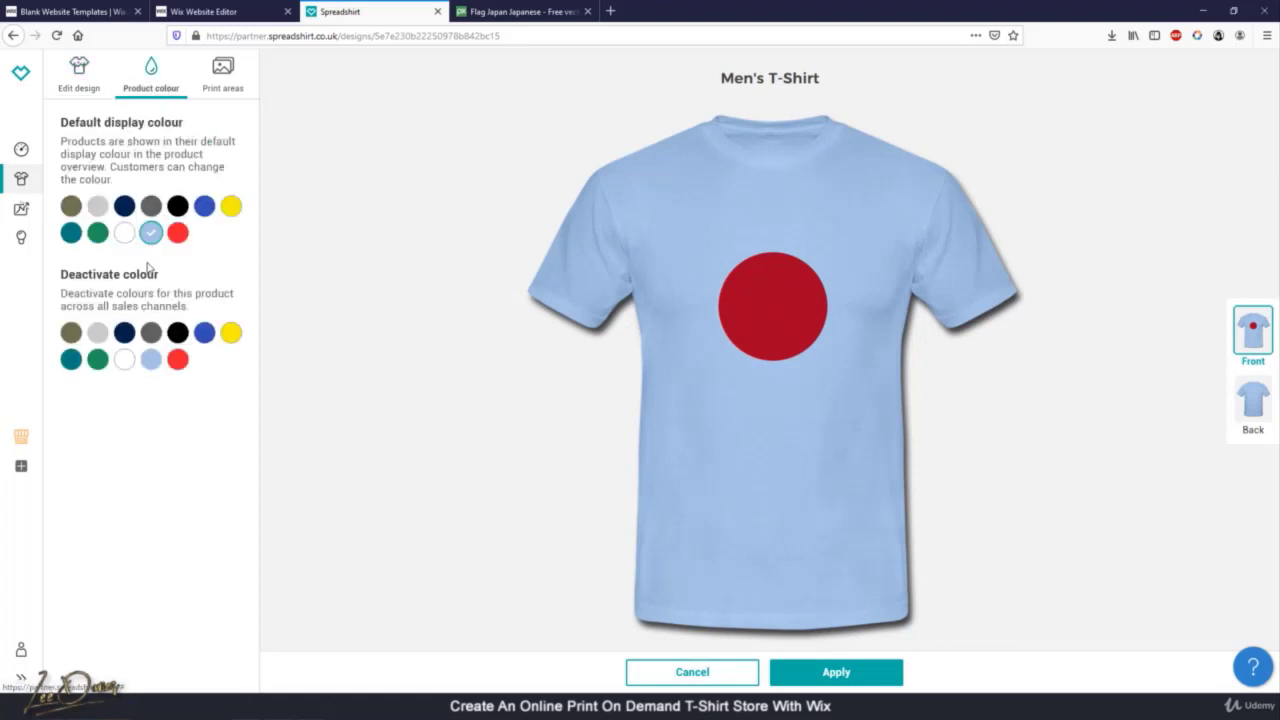
click(124, 232)
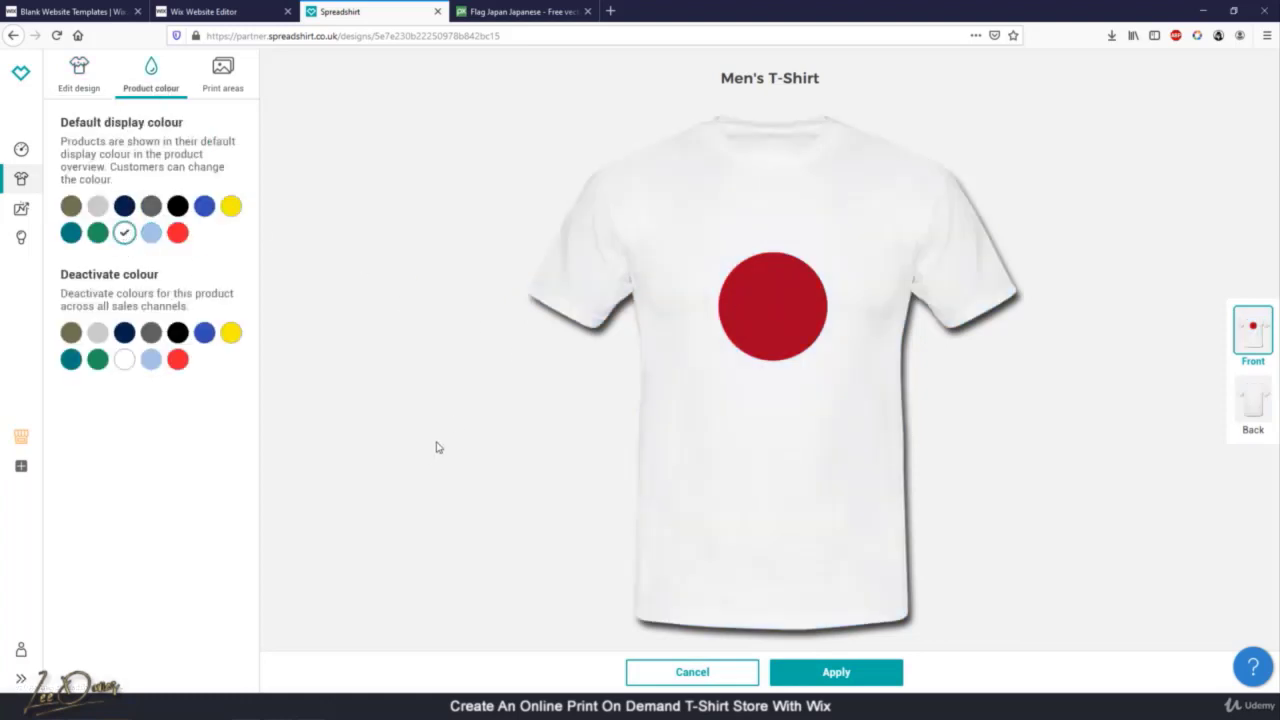
Enlarge the red circle design on the front of the Men's T-Shirt to 100%
click(760, 329)
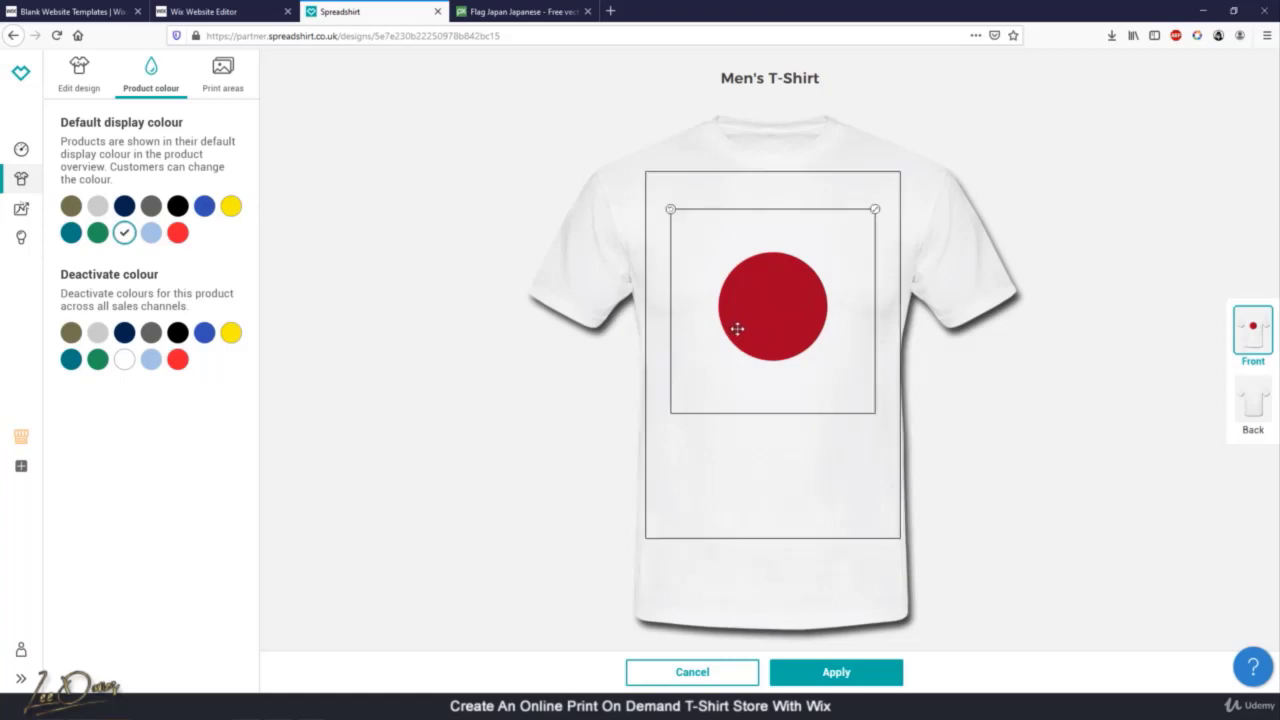
drag(737, 329, 729, 329)
click(1063, 430)
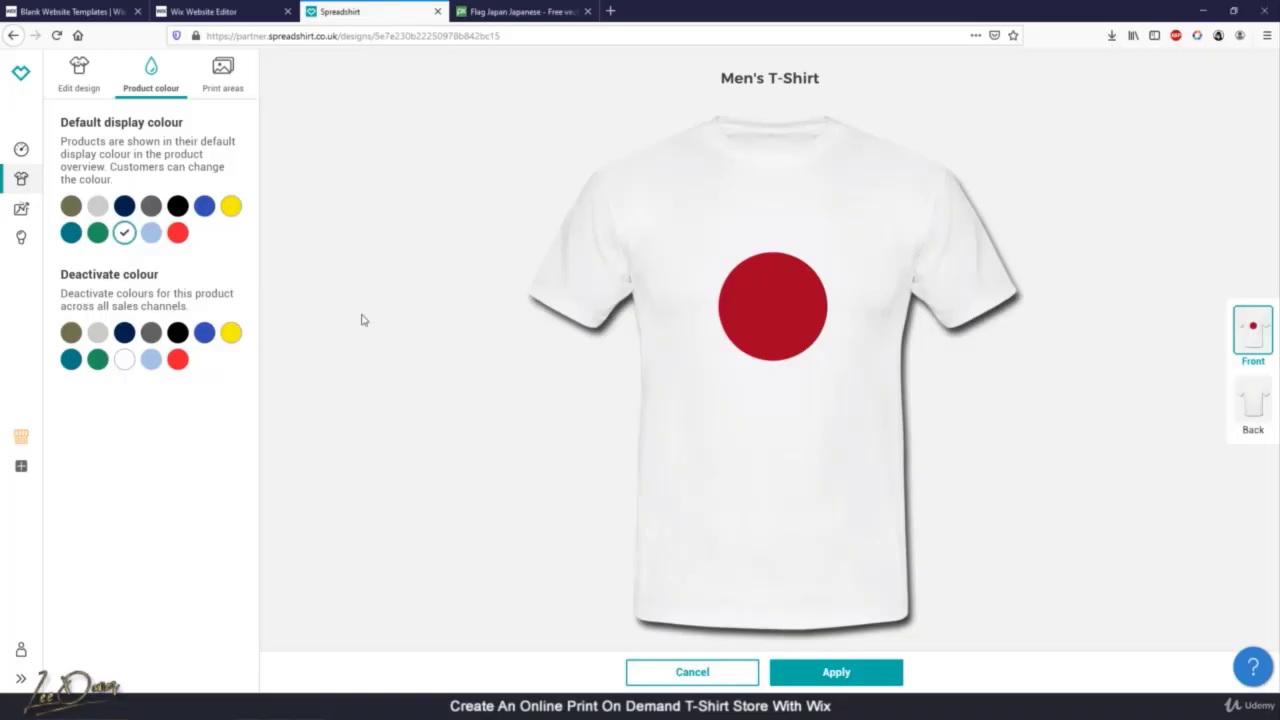
click(78, 74)
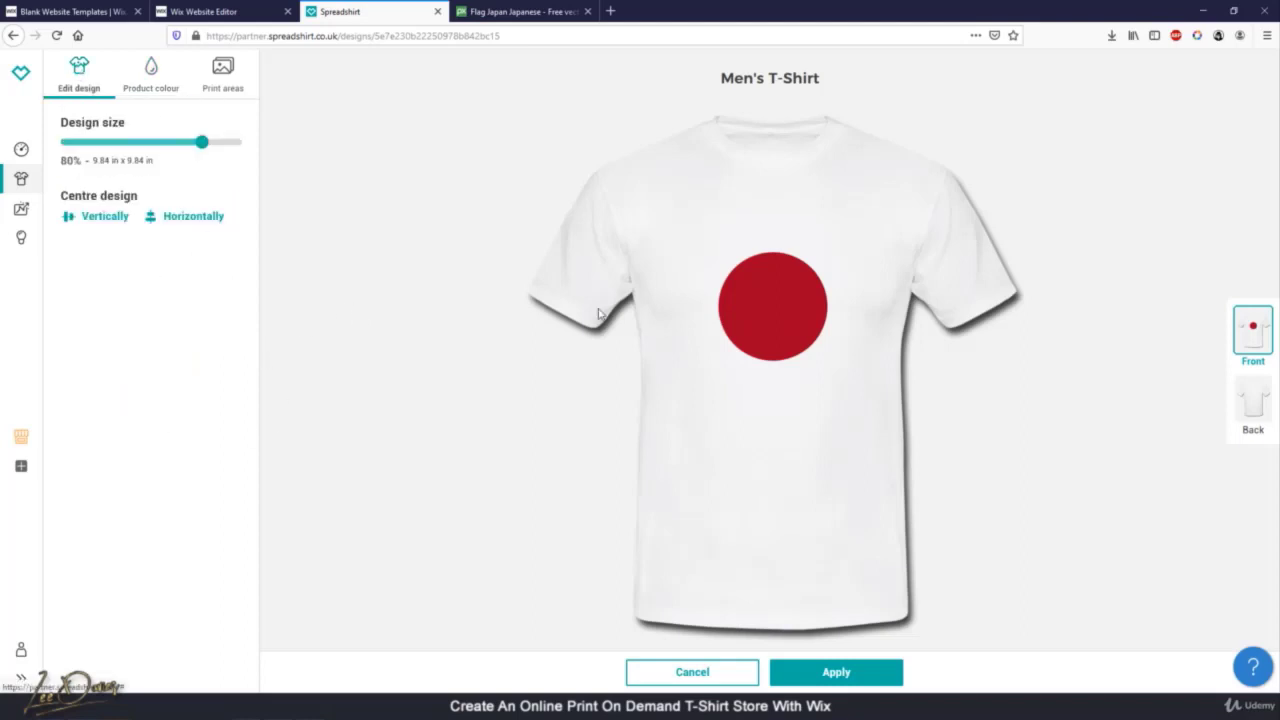
drag(202, 142, 280, 151)
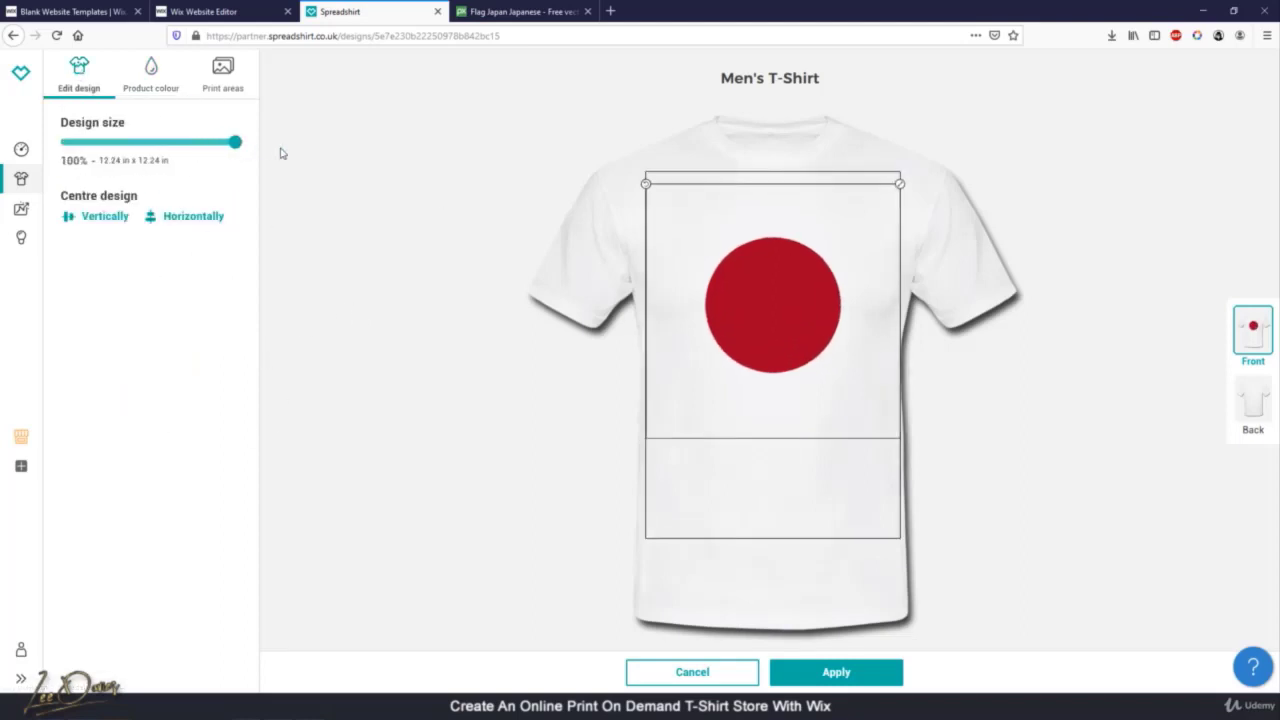
Apply the enlarged red circle to the Men's T-Shirt, reopening the product once to check it and applying again
click(857, 671)
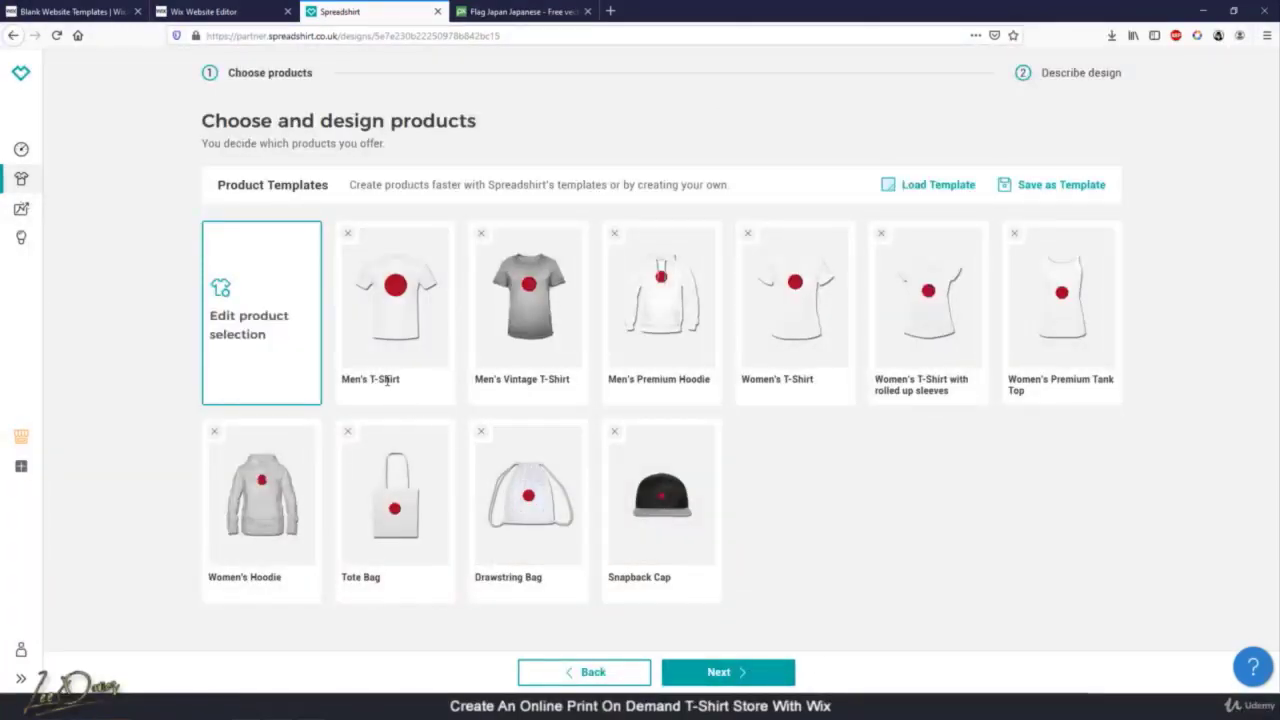
click(446, 370)
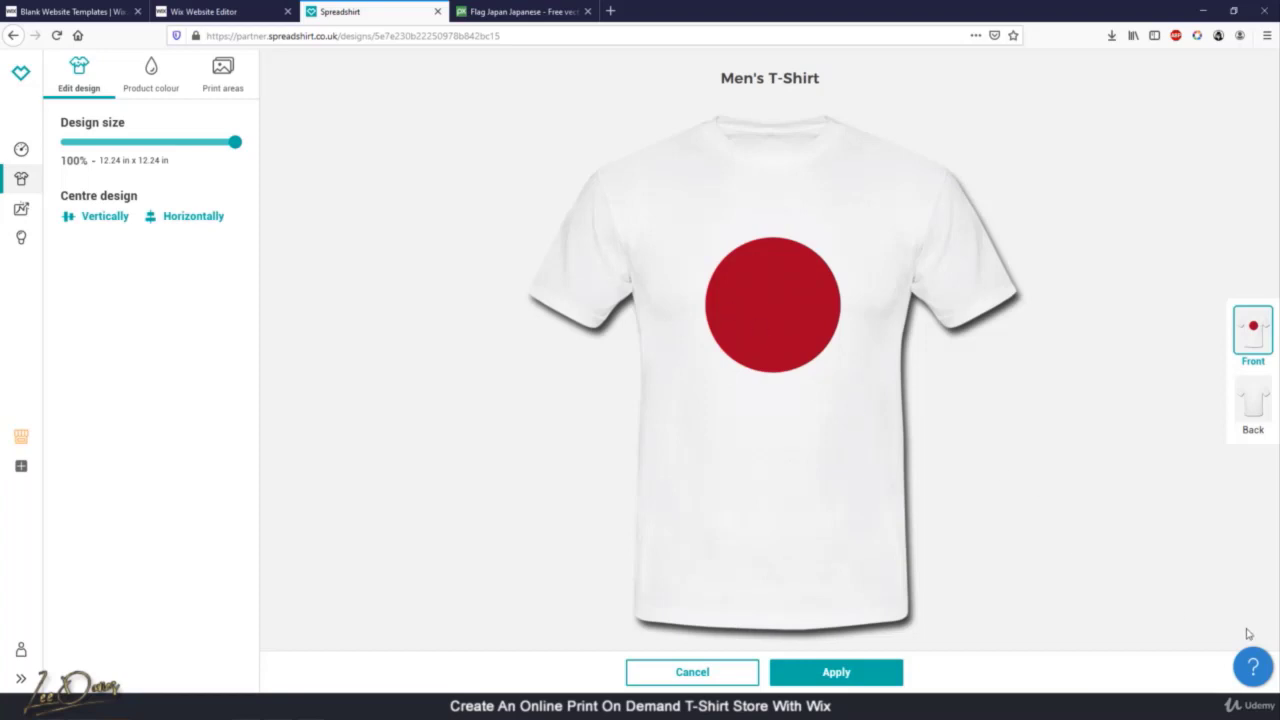
click(845, 673)
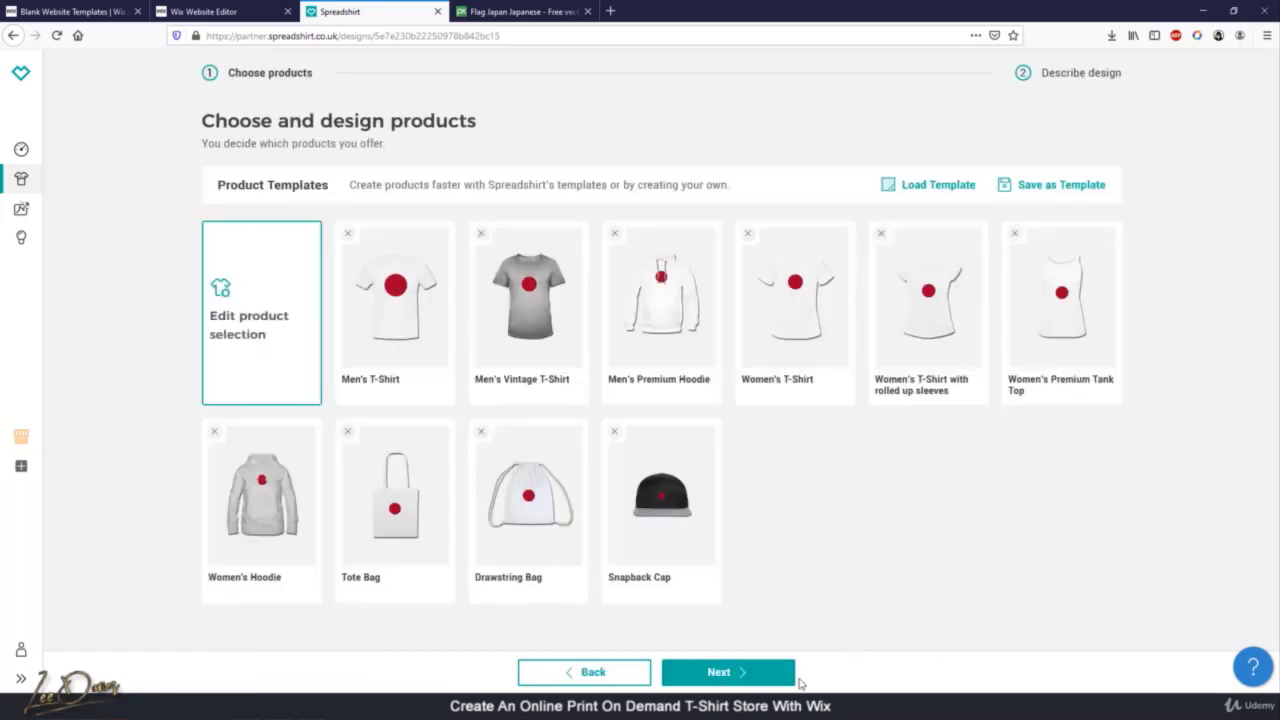
Proceed to the design description, name the design Japan T-Shirt and enter Japanese T-Shirt as its description
click(745, 680)
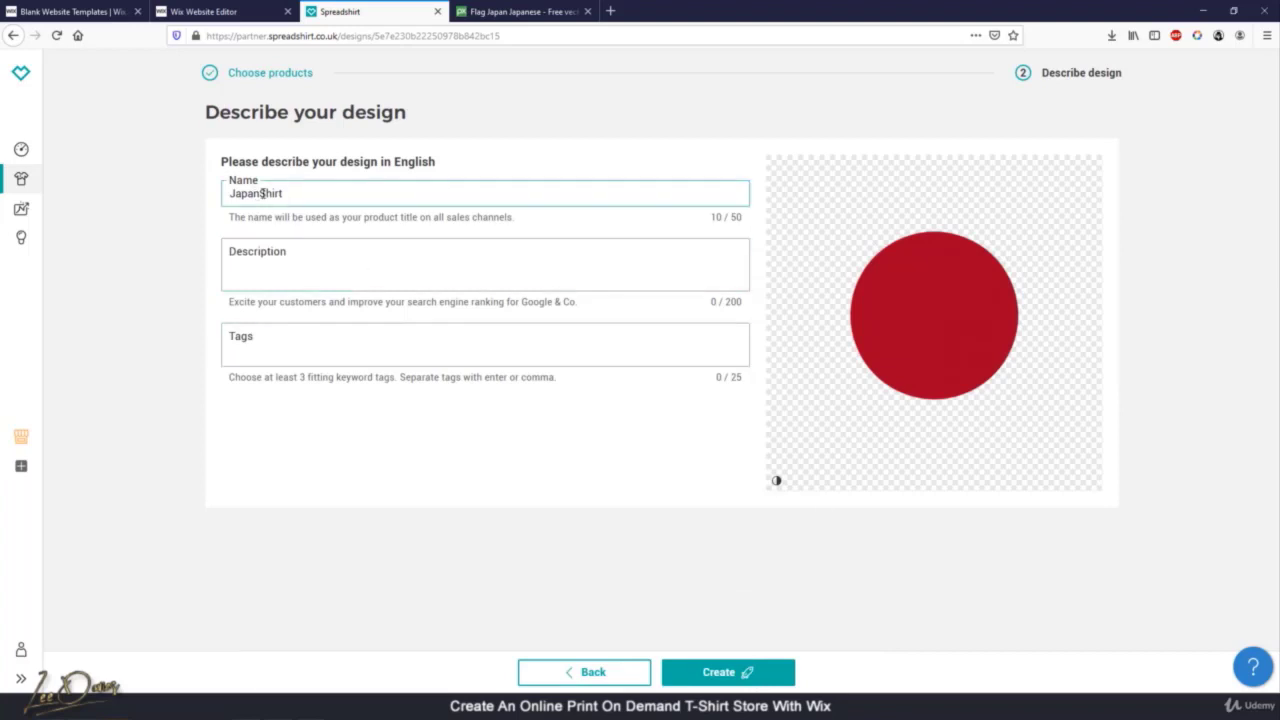
text(T-)
click(264, 263)
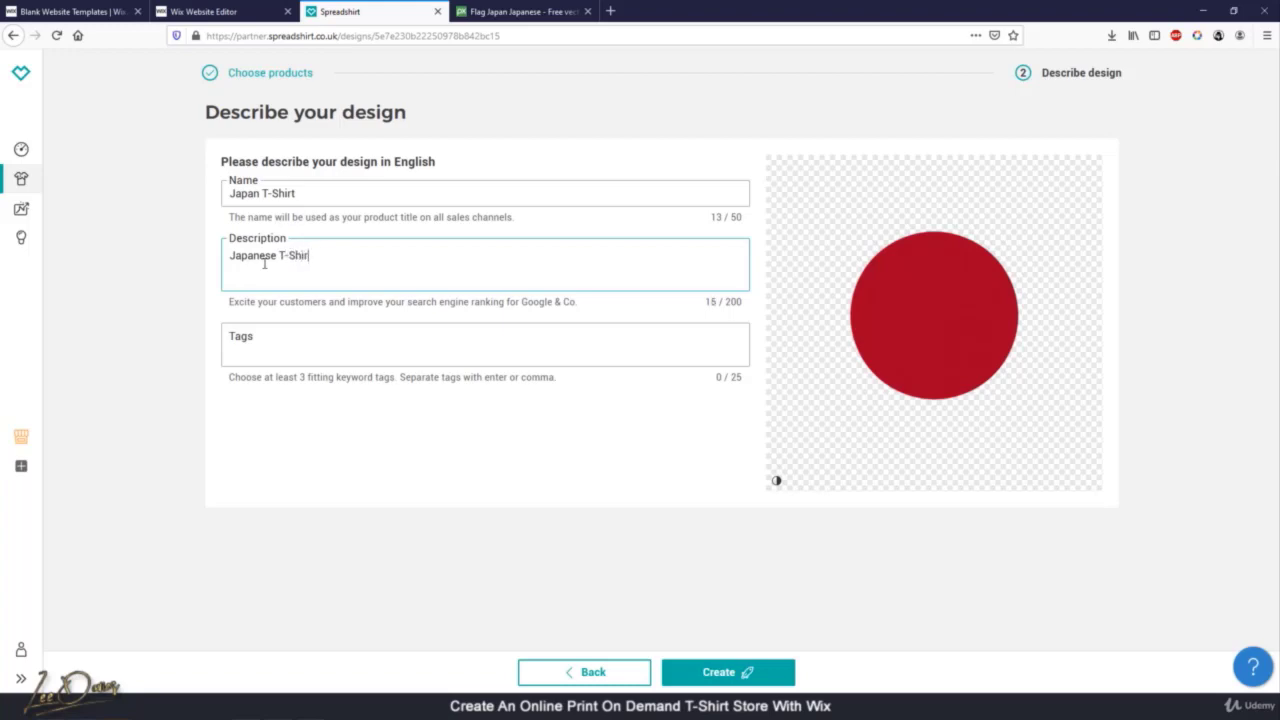
Add the tags "japanese shirt" and "japan flag" to the design
click(279, 350)
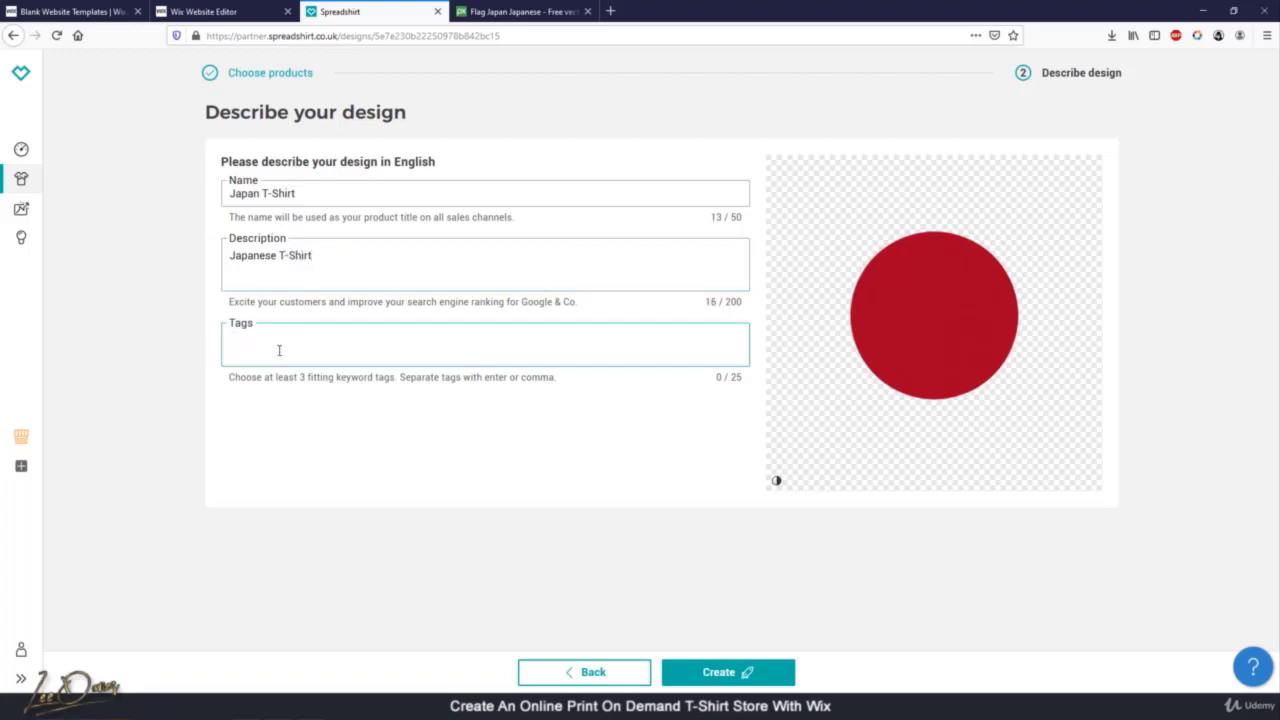
text(japanese shirt)
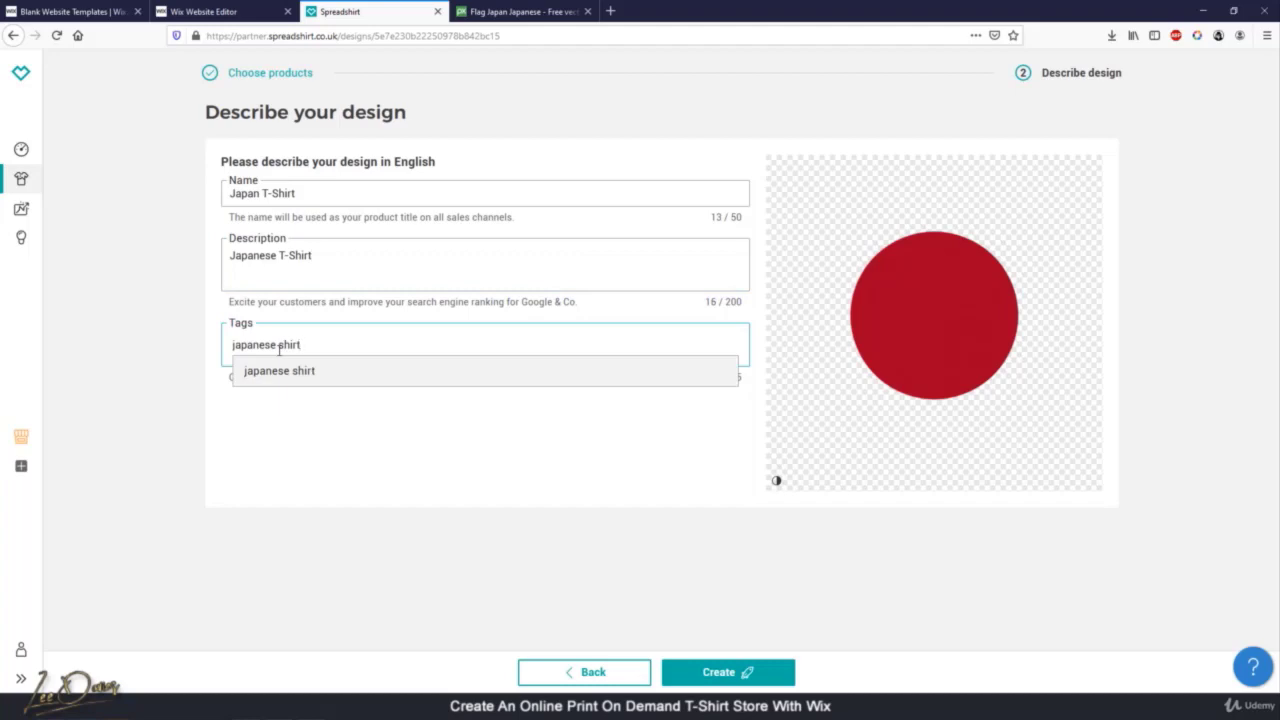
key(Return)
text(japan flag)
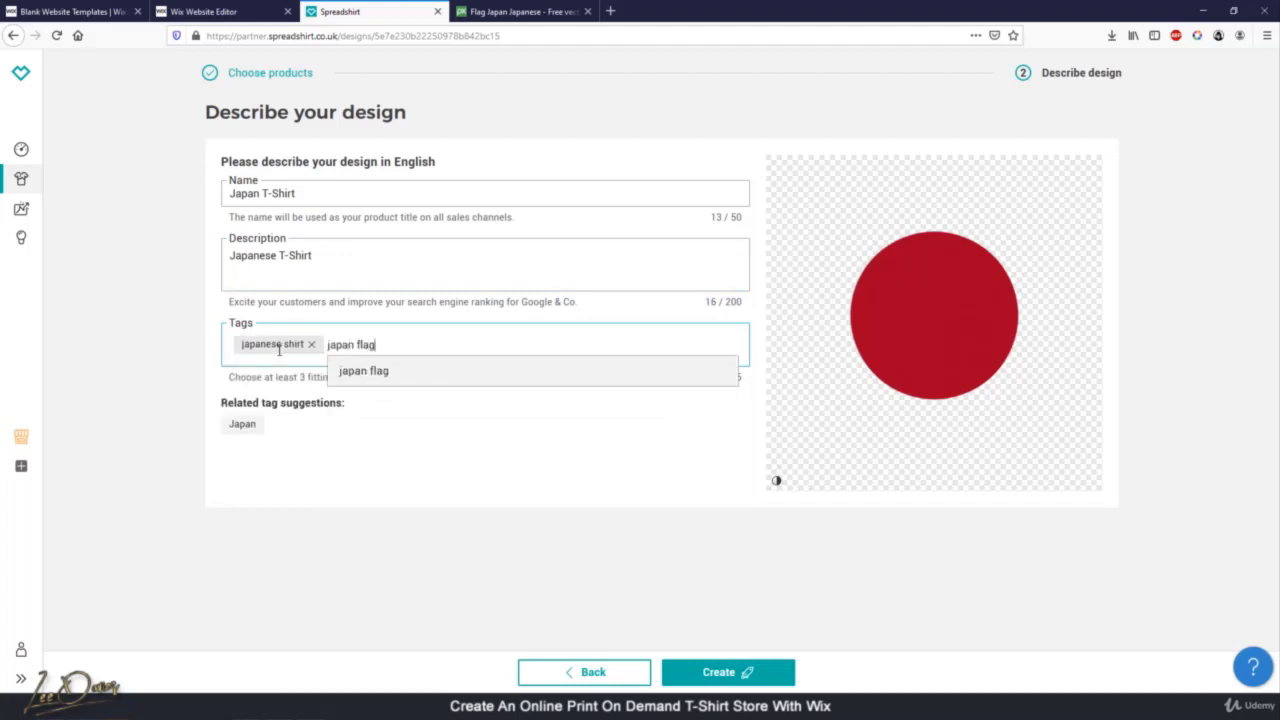
key(Return)
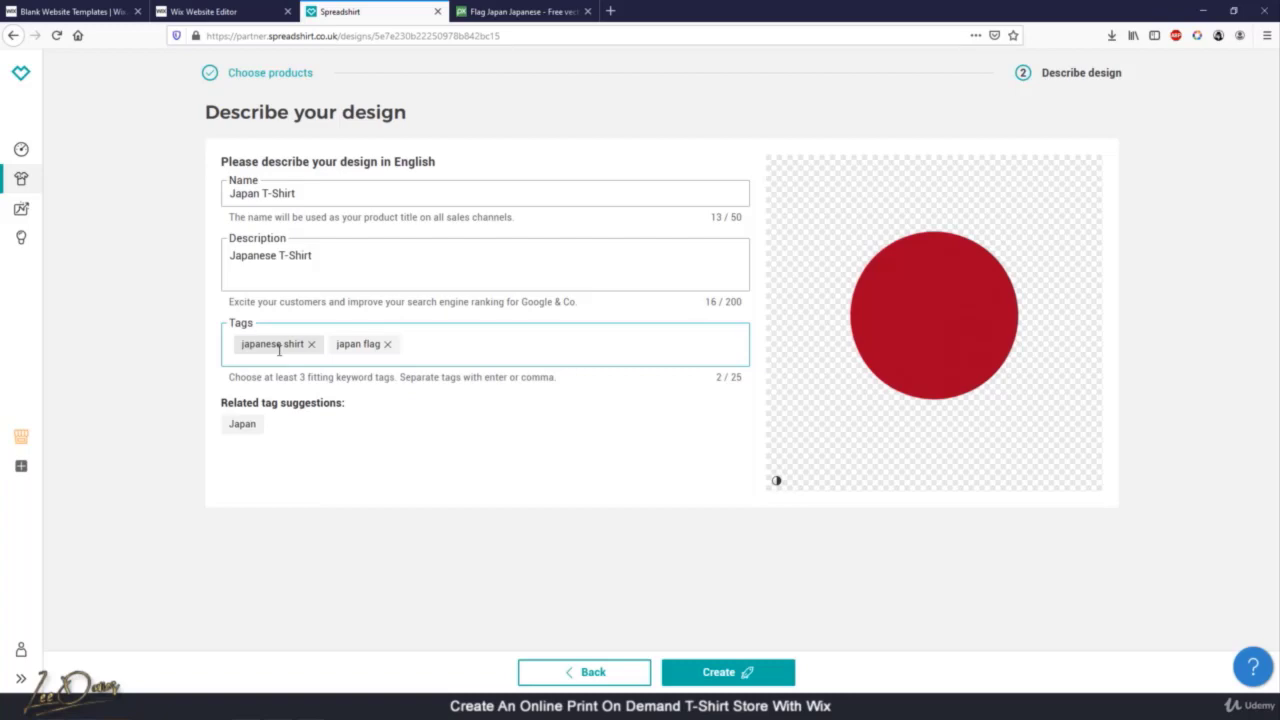
Try adding "2021 olympics" and "olympics" as tags, removing each from the design
text(20)
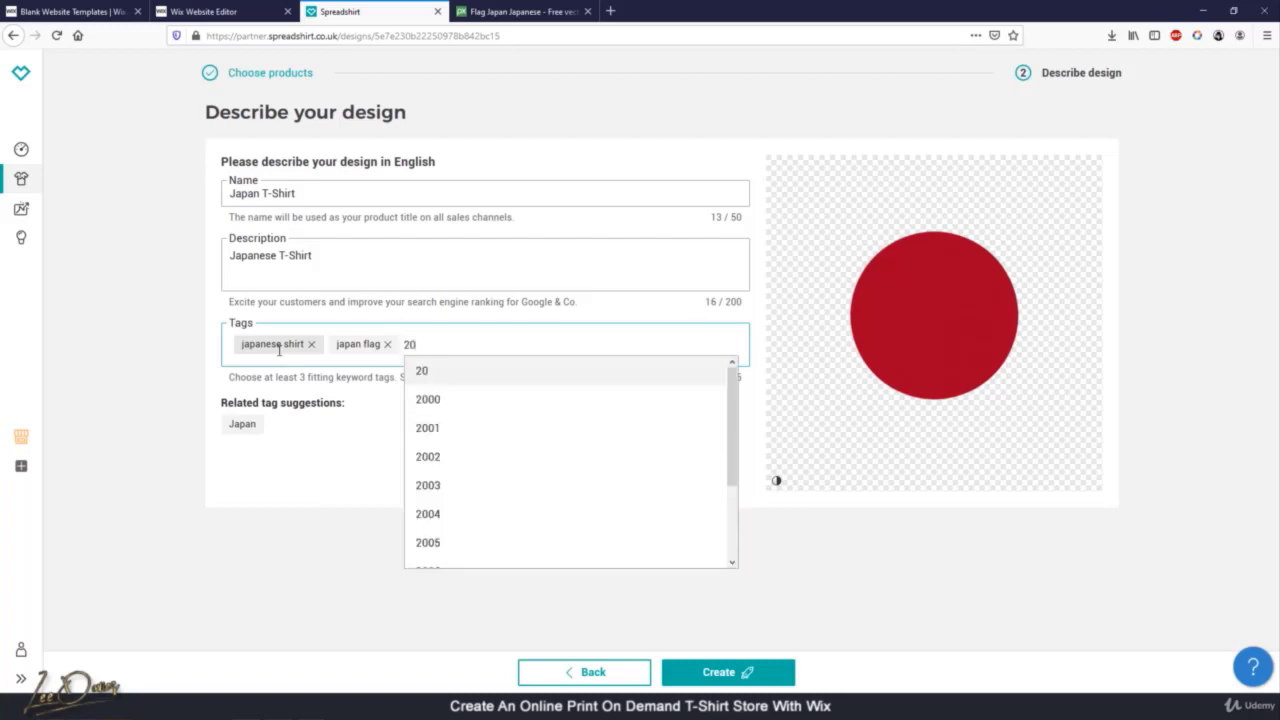
text(21 olympic)
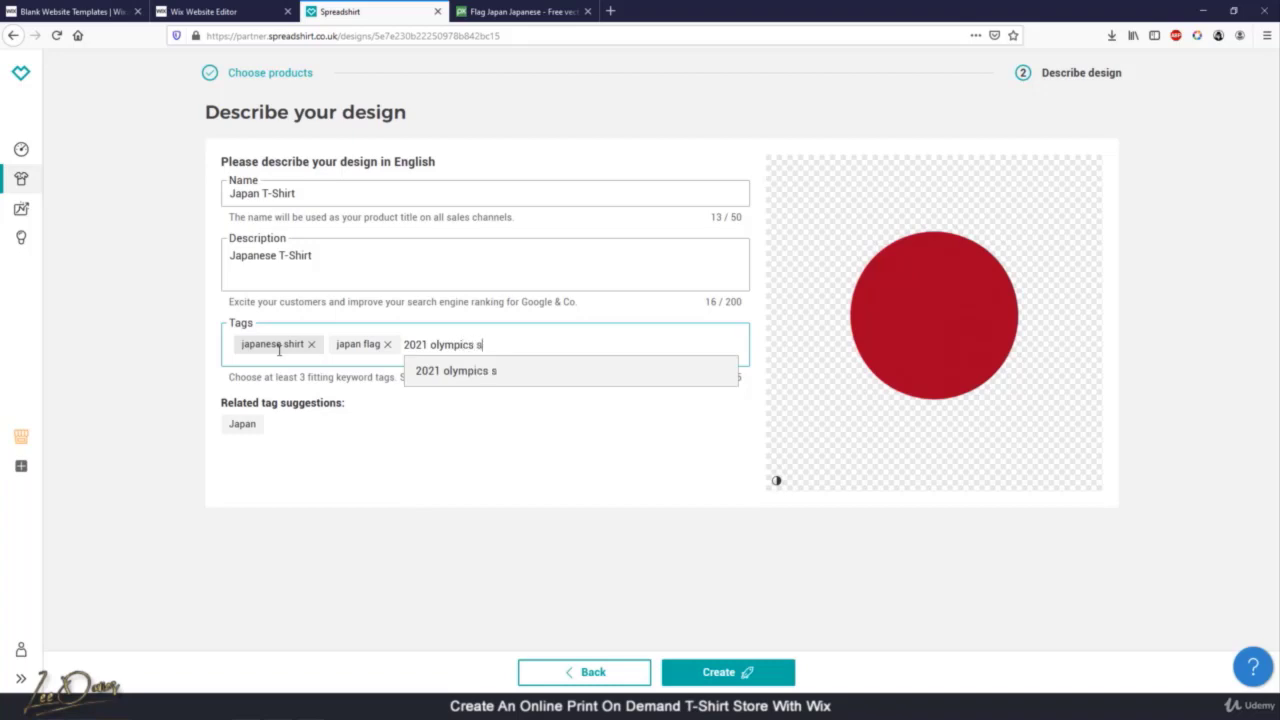
text(s)
key(Return)
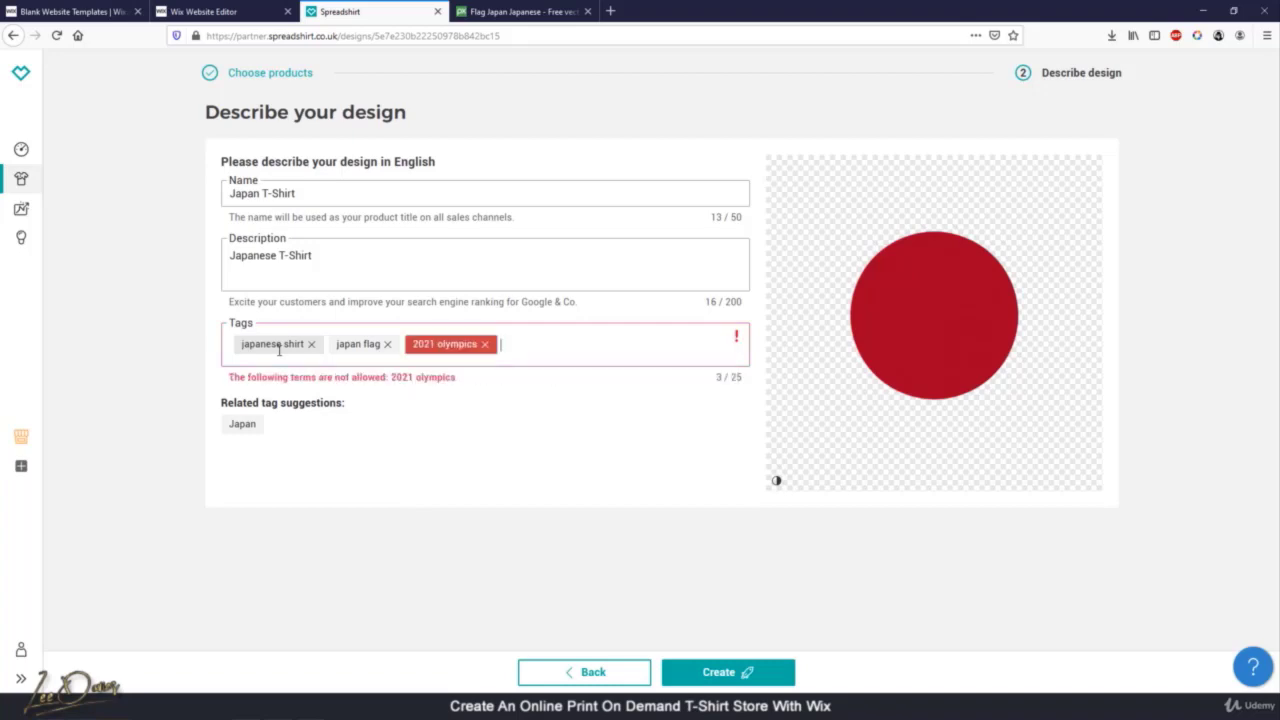
click(484, 344)
text(ol)
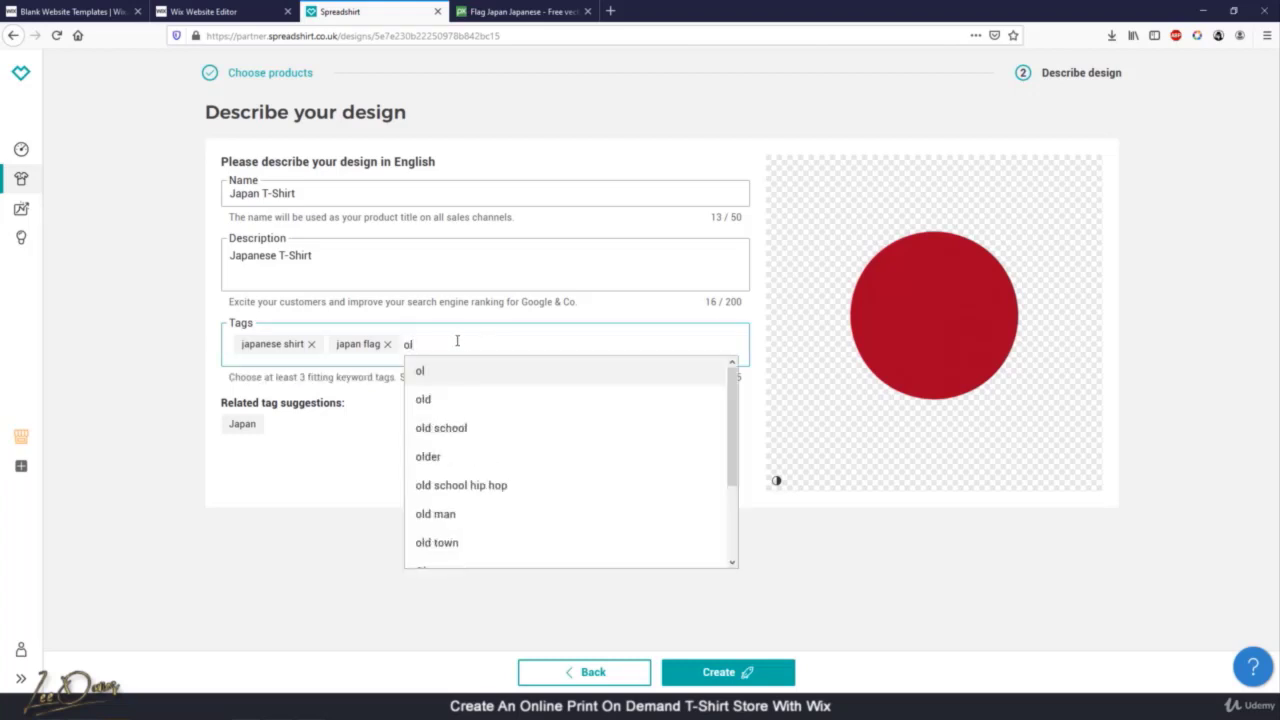
text(ympiss)
key(Return)
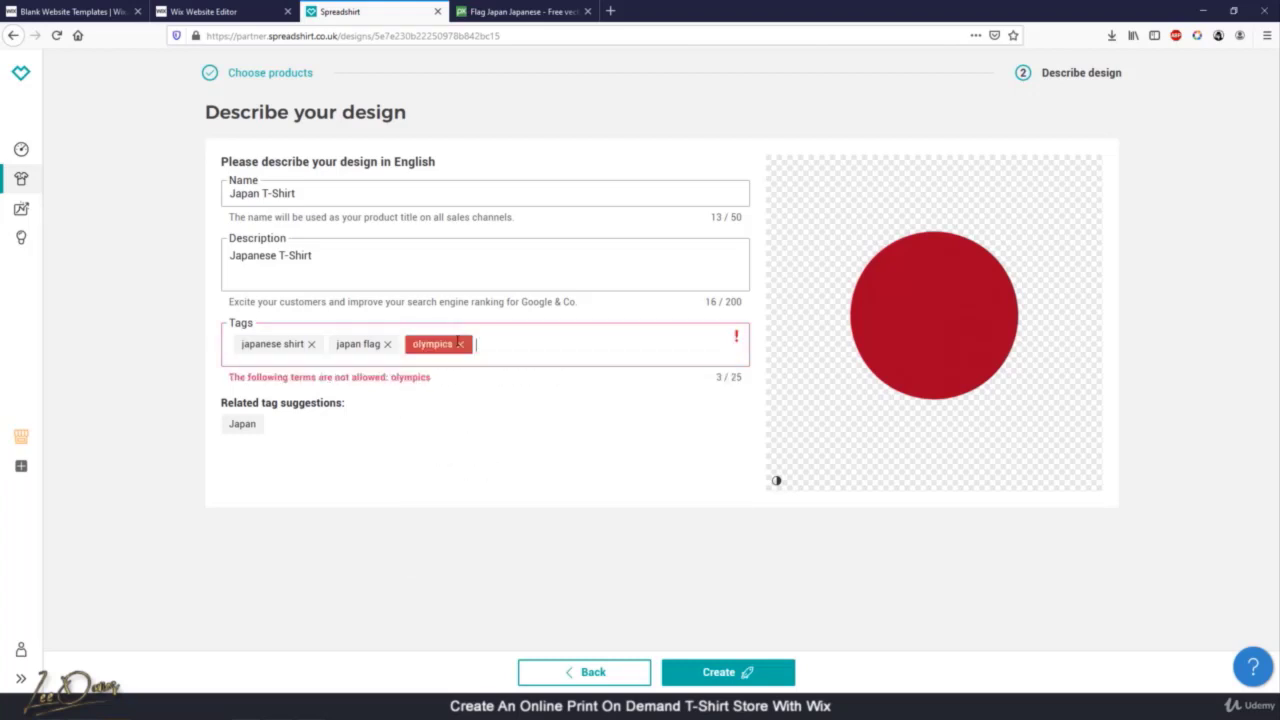
click(461, 345)
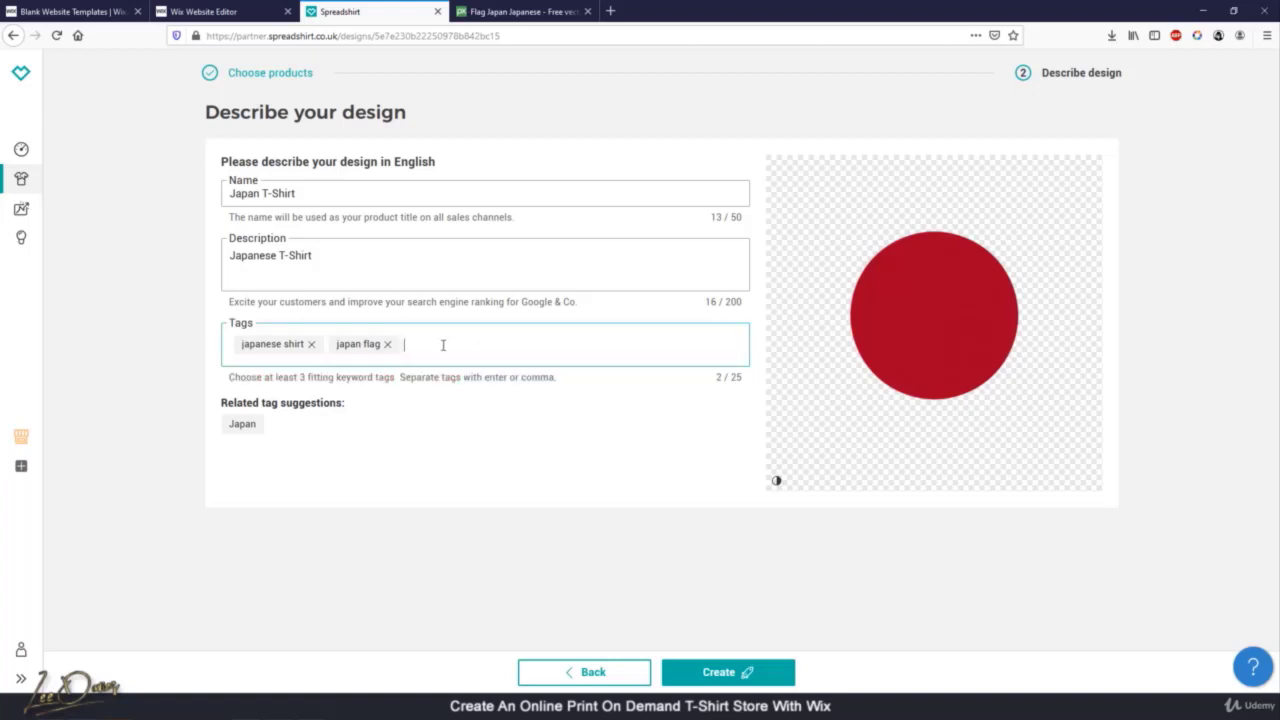
Add "japanese sports shirt" as the third tag of the design
text(japan)
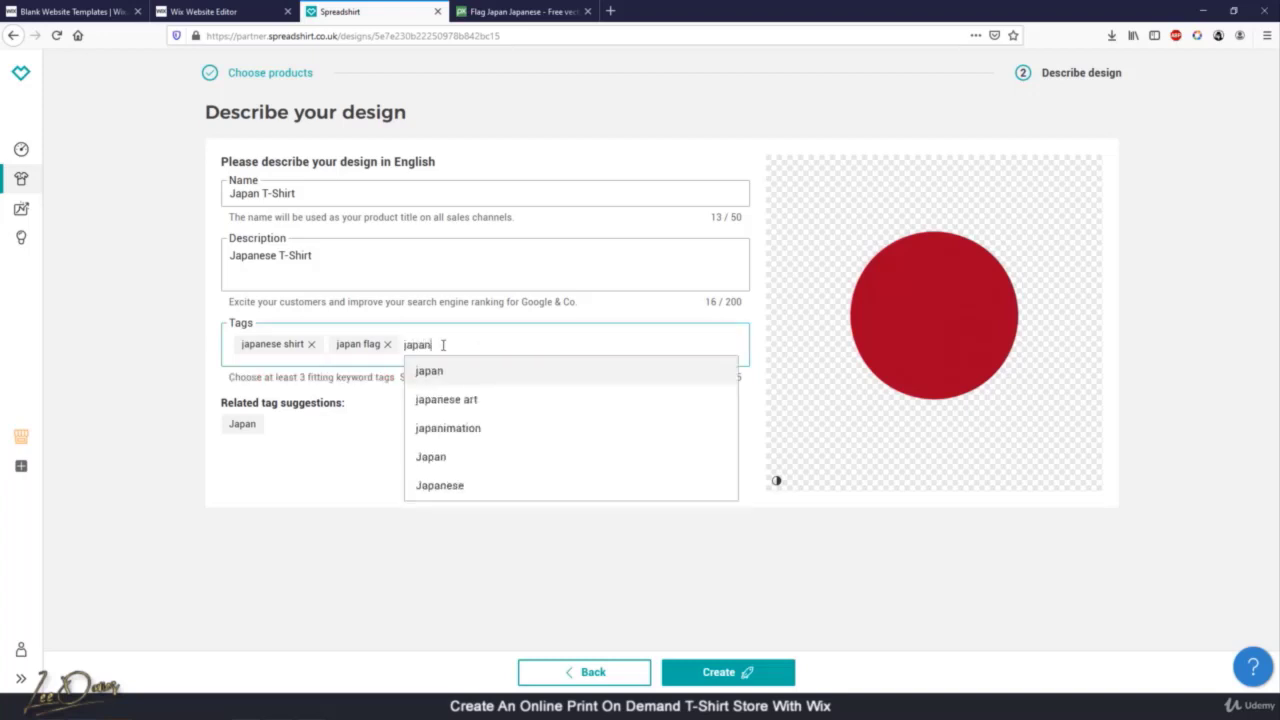
text(ese sports shirt)
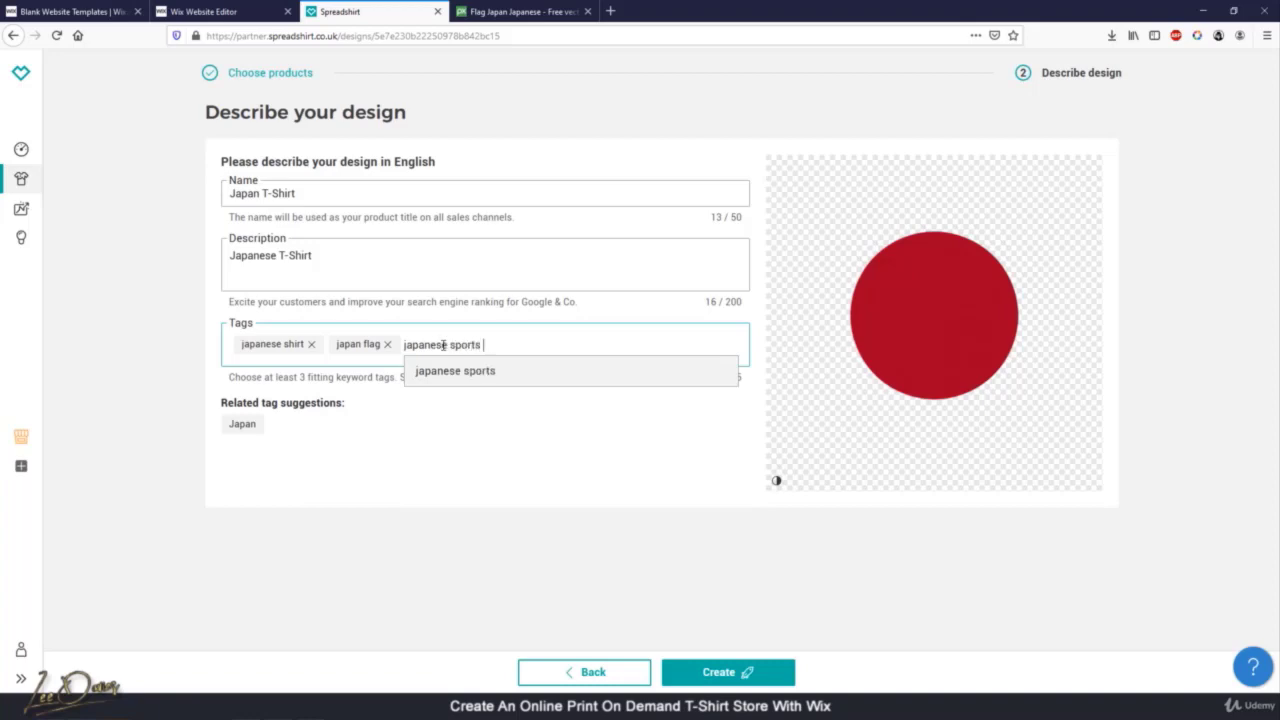
key(Return)
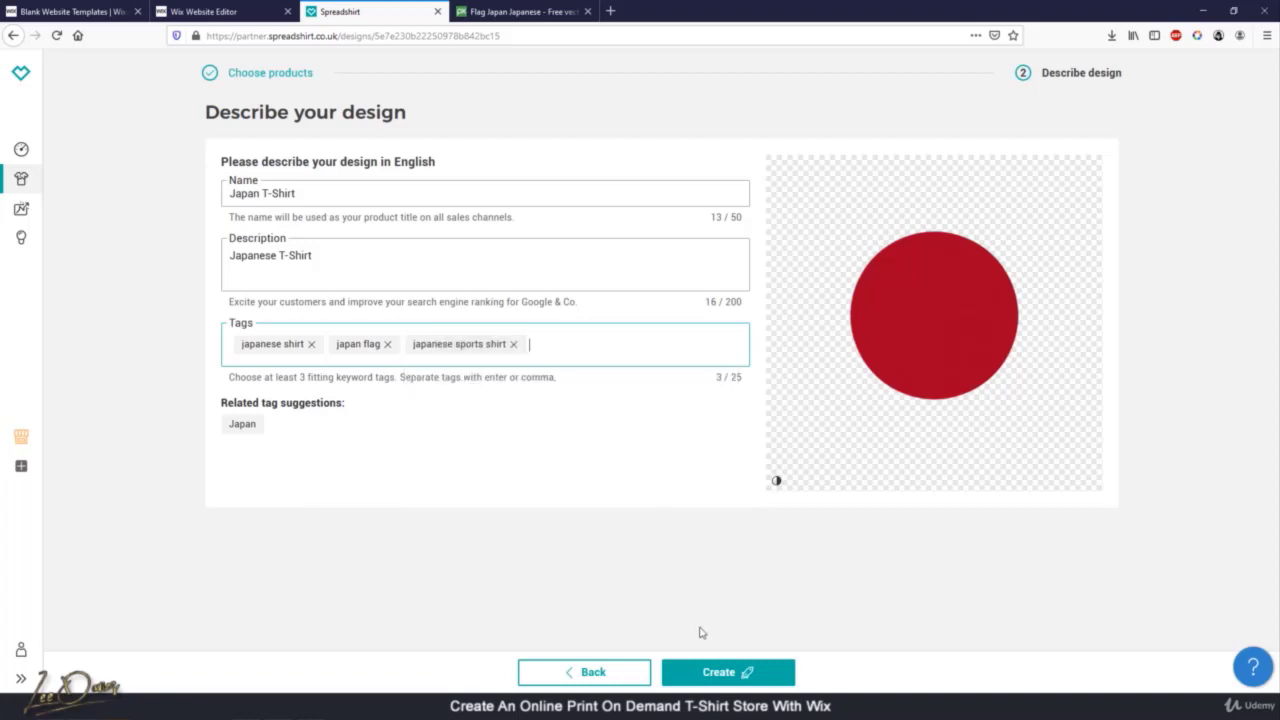
Create the Japan T-Shirt products and return to the overview of all designs
click(702, 671)
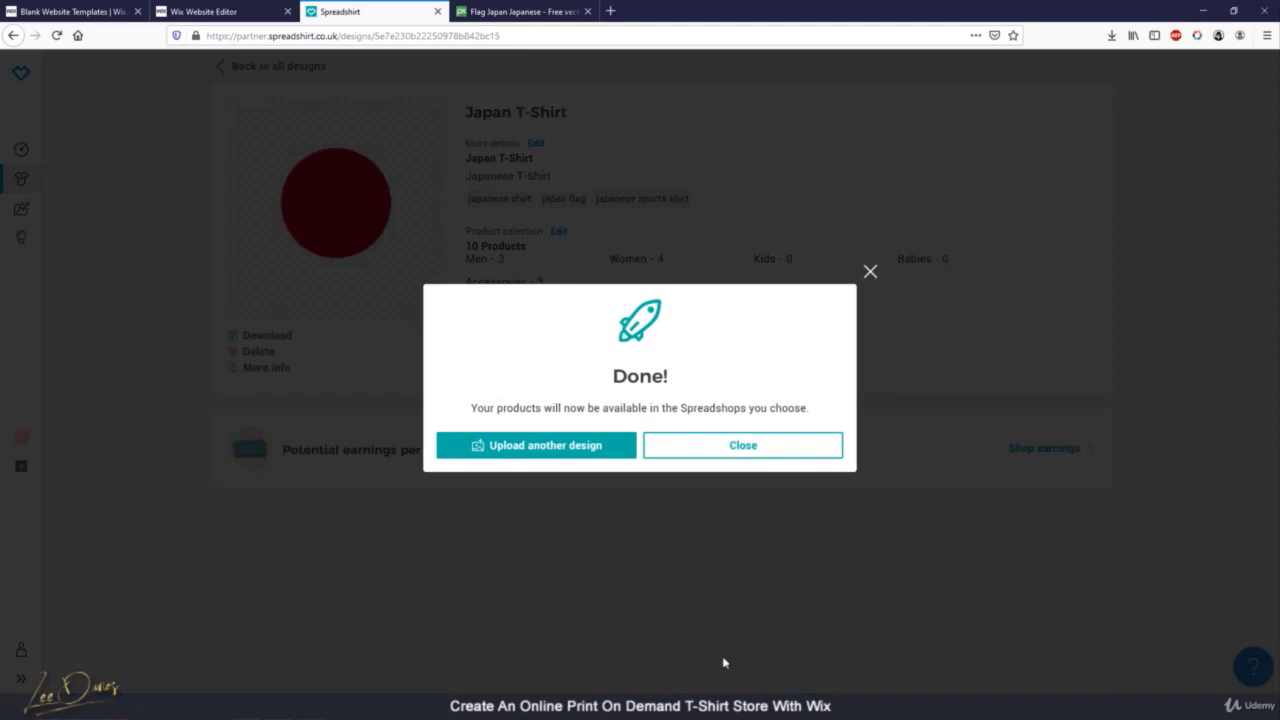
click(724, 456)
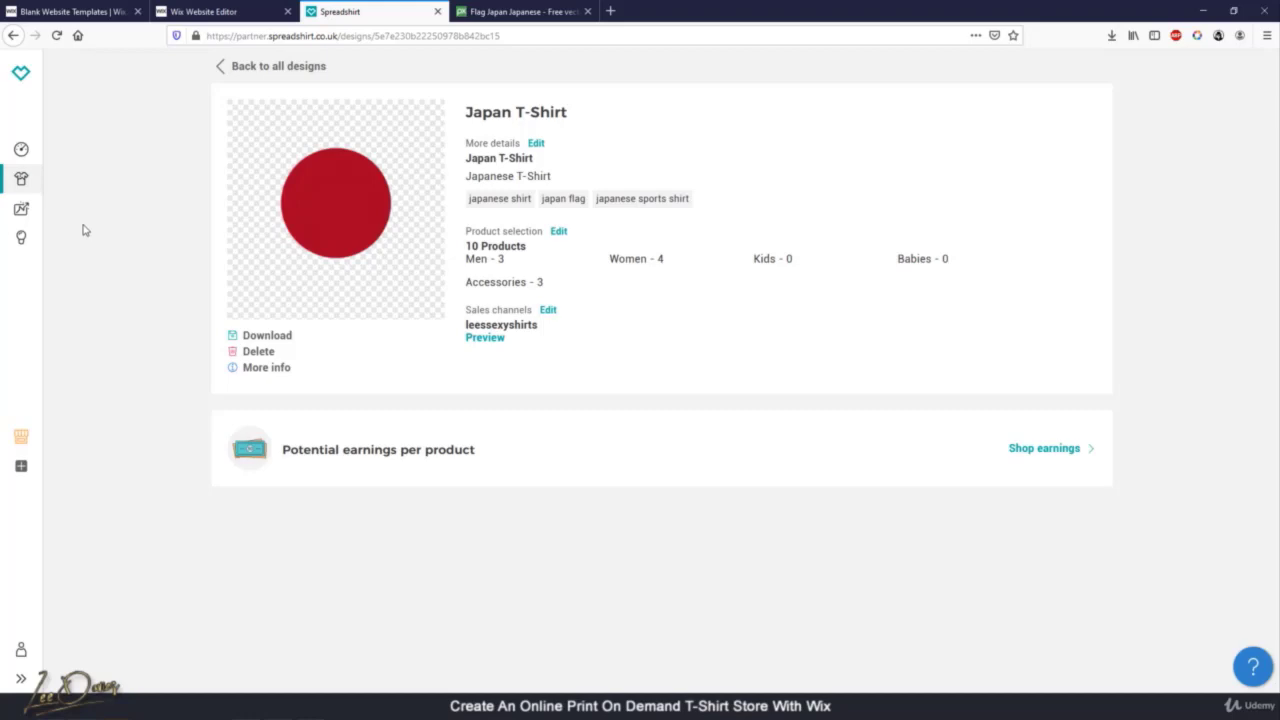
click(255, 68)
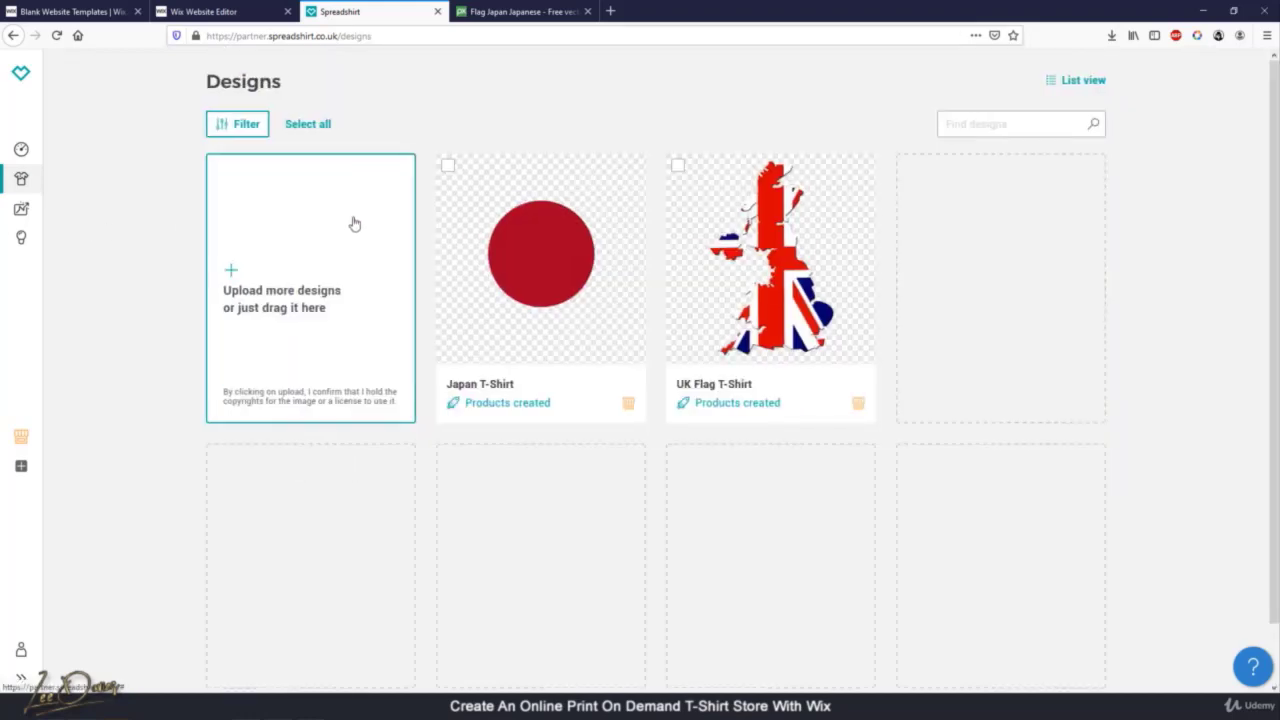
Switch to Pixabay and search its images for "american flag" from the home page
click(472, 10)
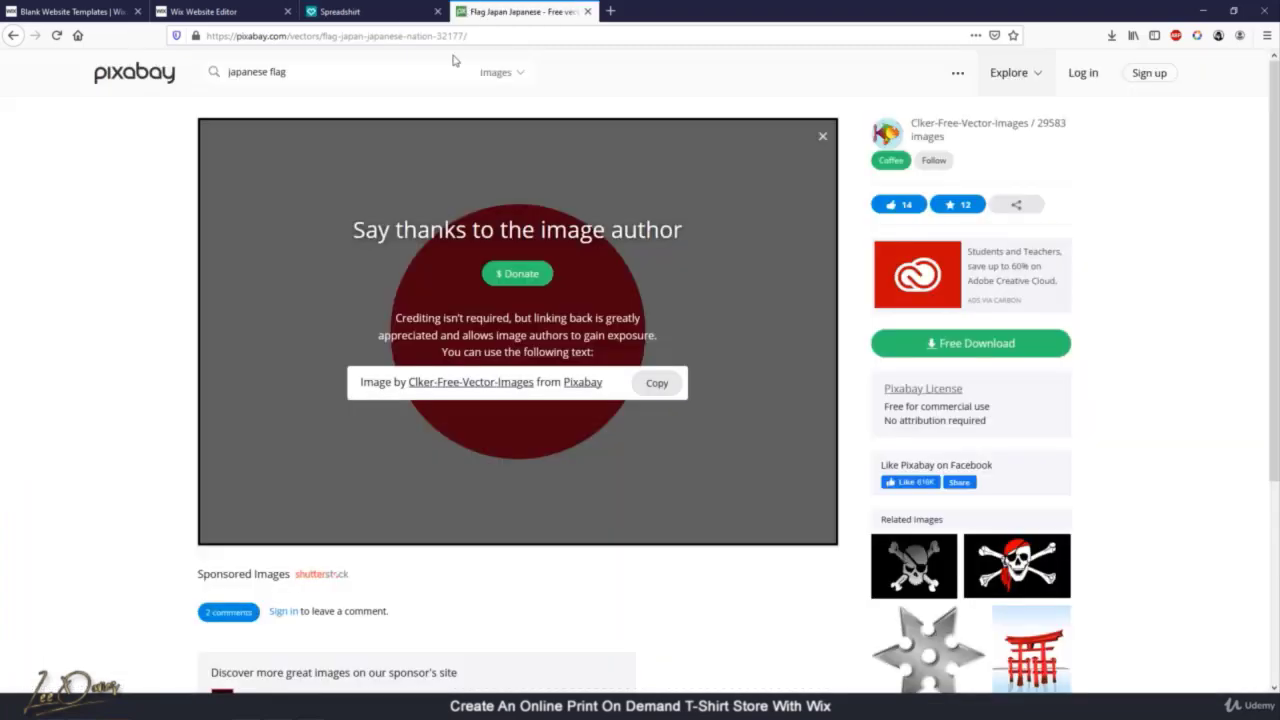
click(148, 74)
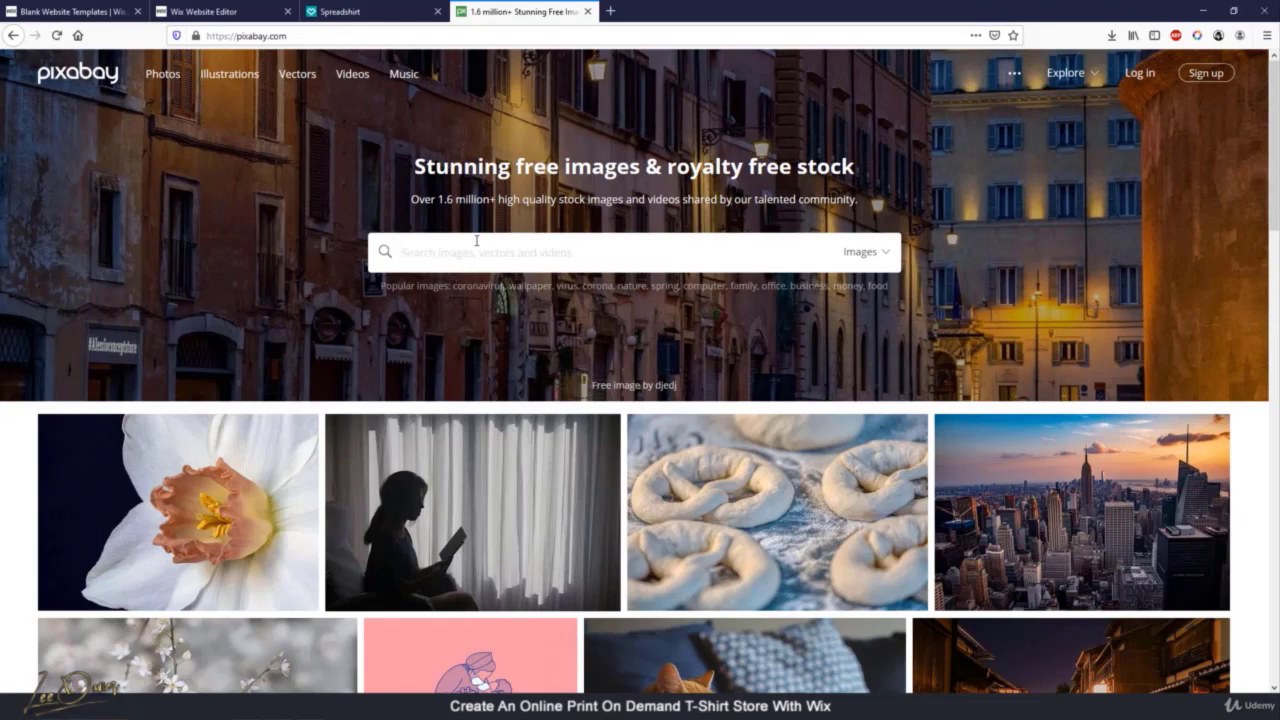
text(america)
key(Return)
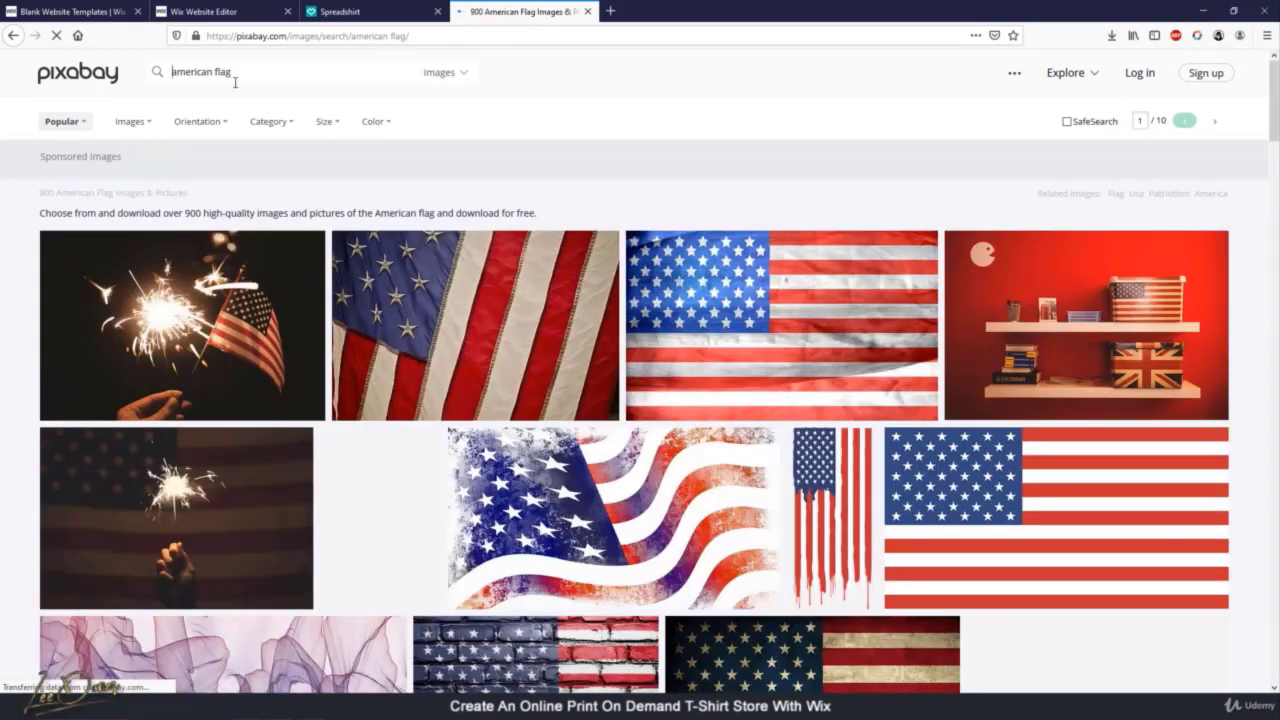
Open the vertical dripping-paint American flag graffiti vector and download it as a 960×1920 PNG
scroll(380, 183, down, 3)
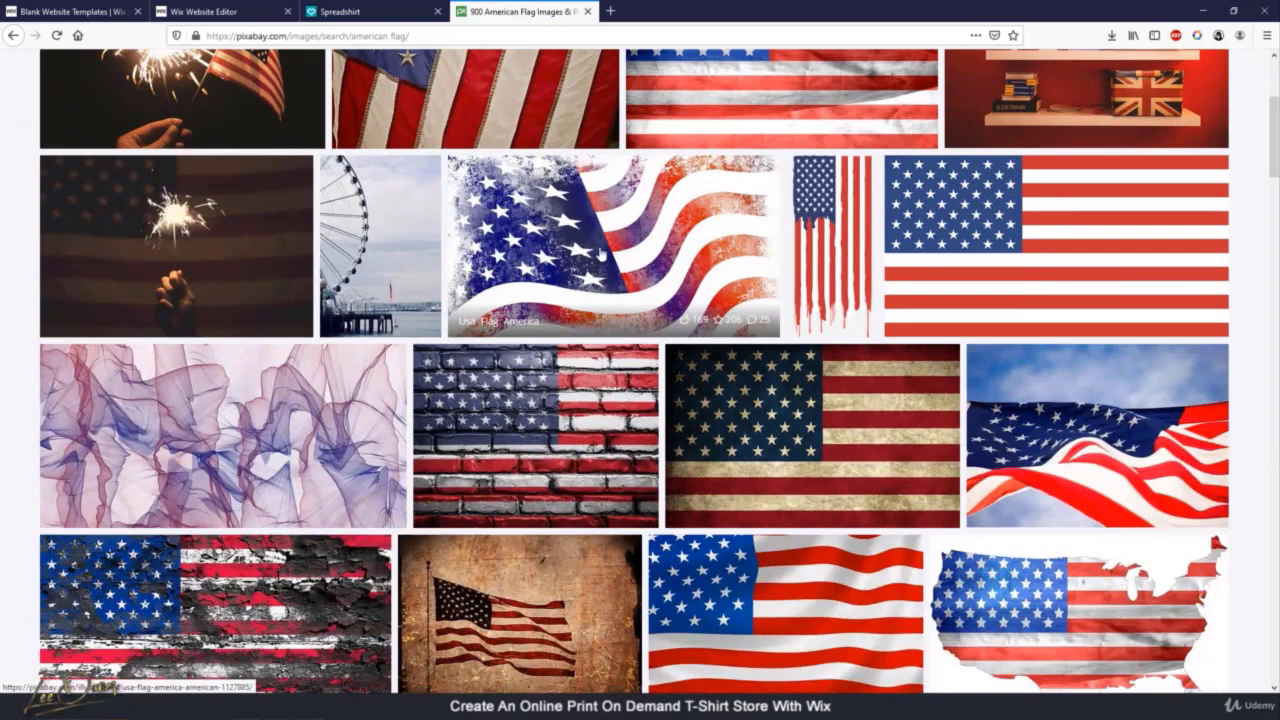
click(843, 261)
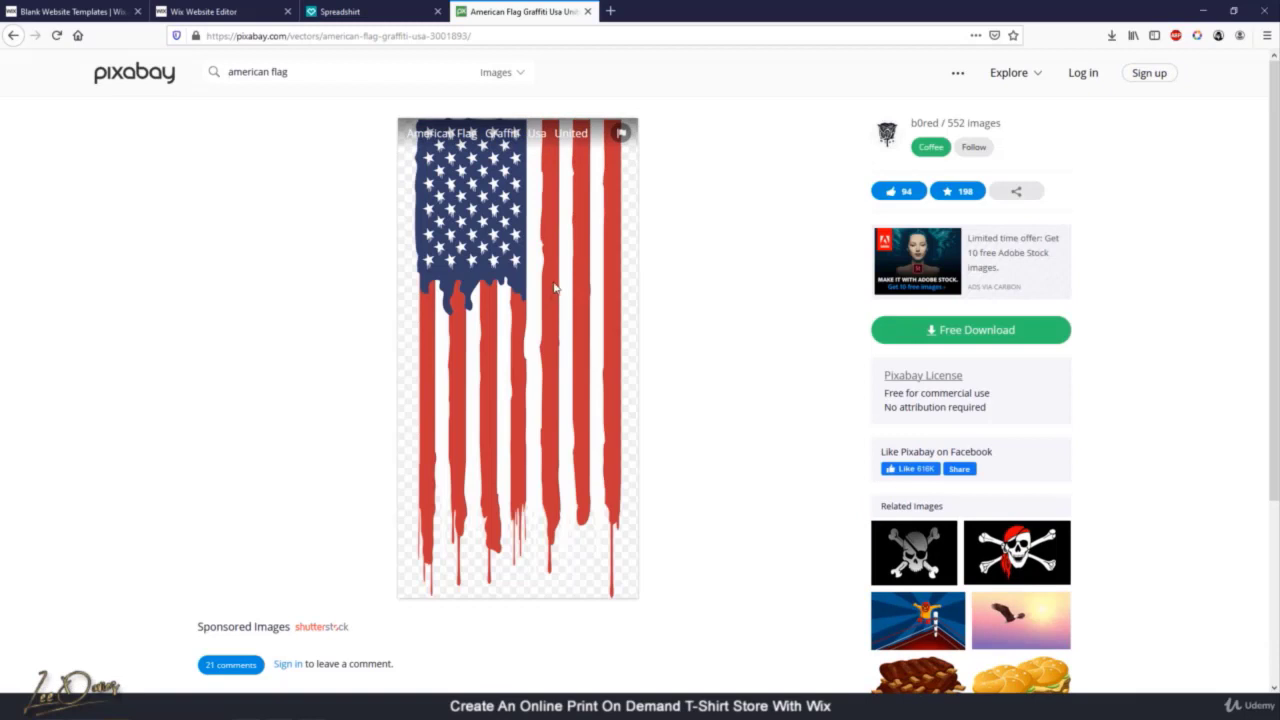
click(947, 340)
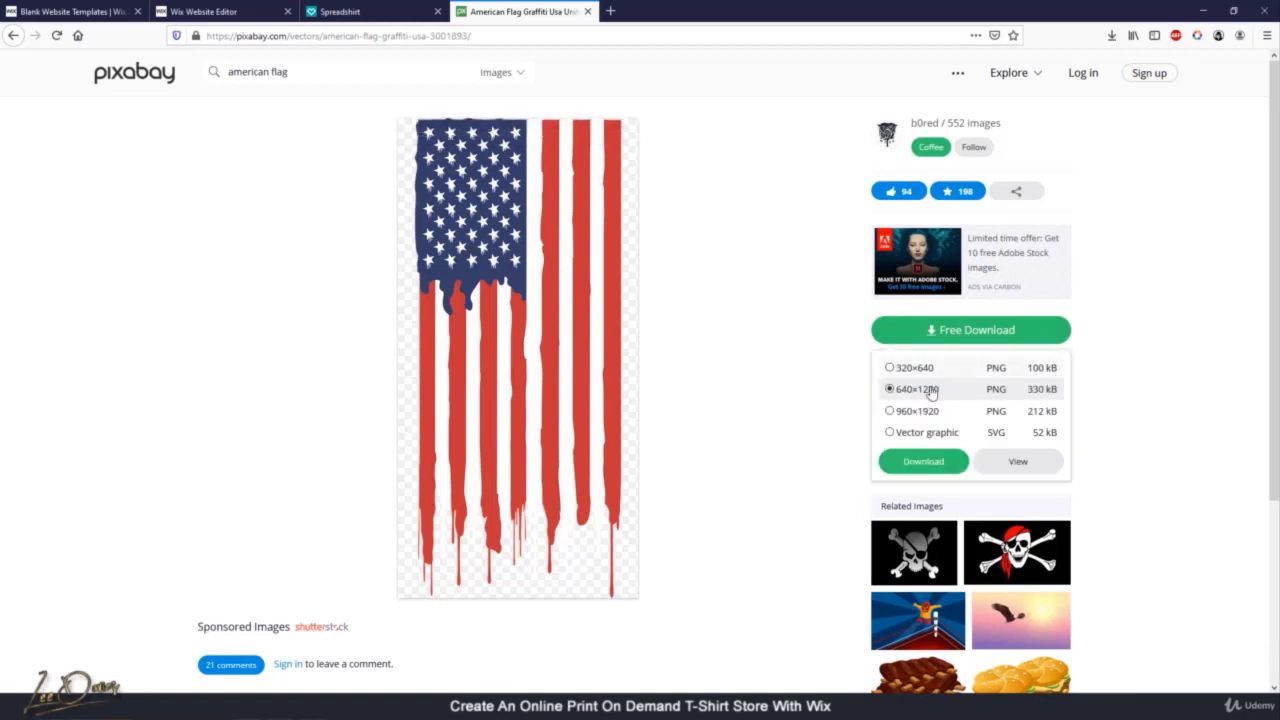
click(915, 411)
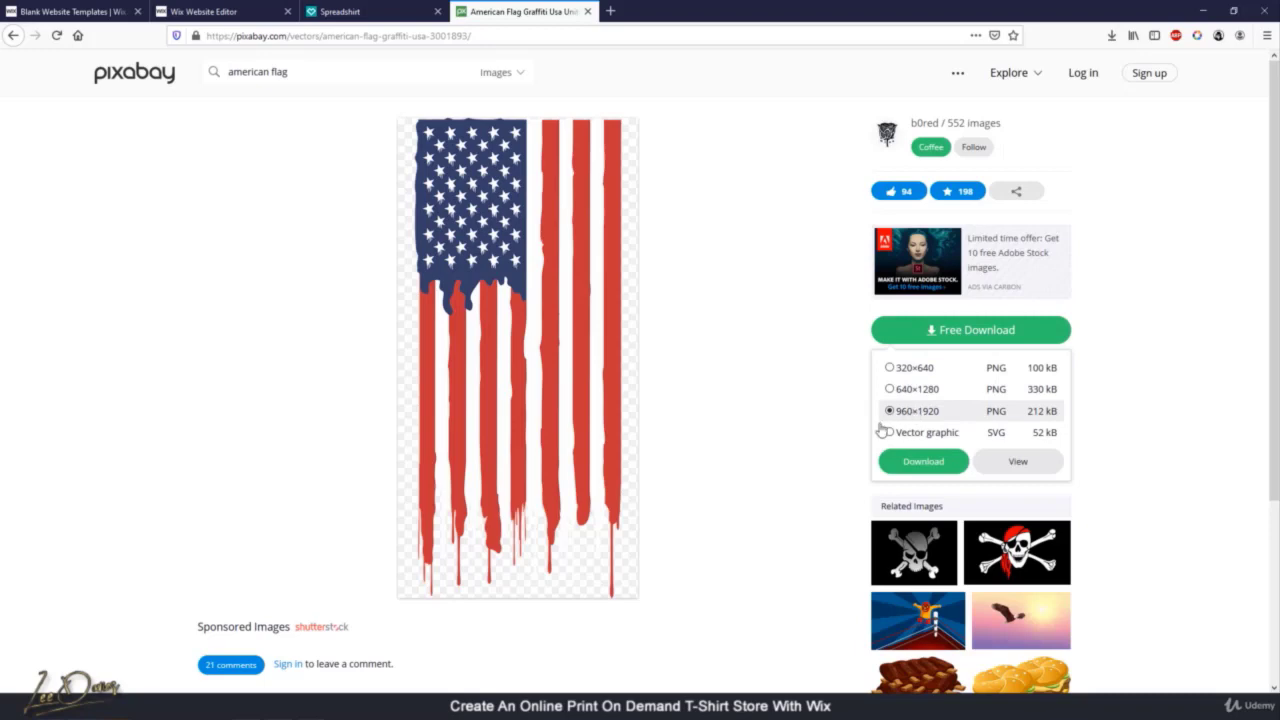
click(922, 462)
click(731, 334)
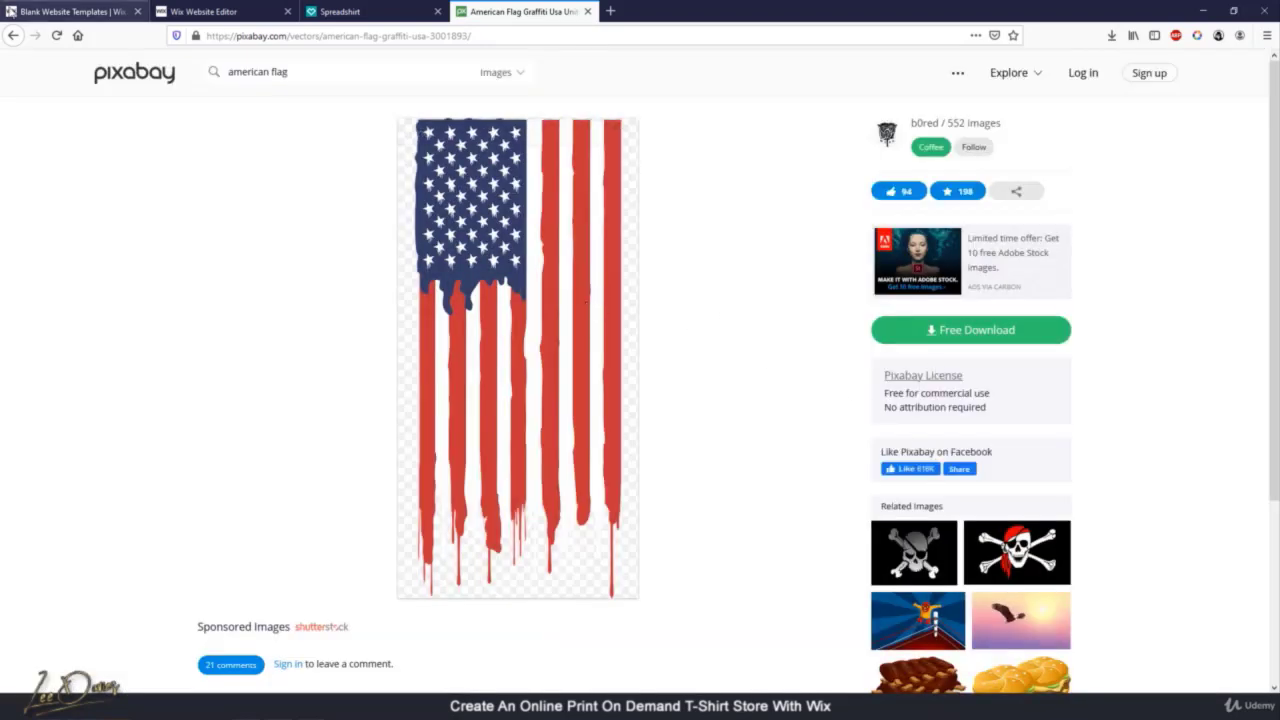
Return to the American flag results and open the DREAM lettering illustration filled with the US flag
click(13, 35)
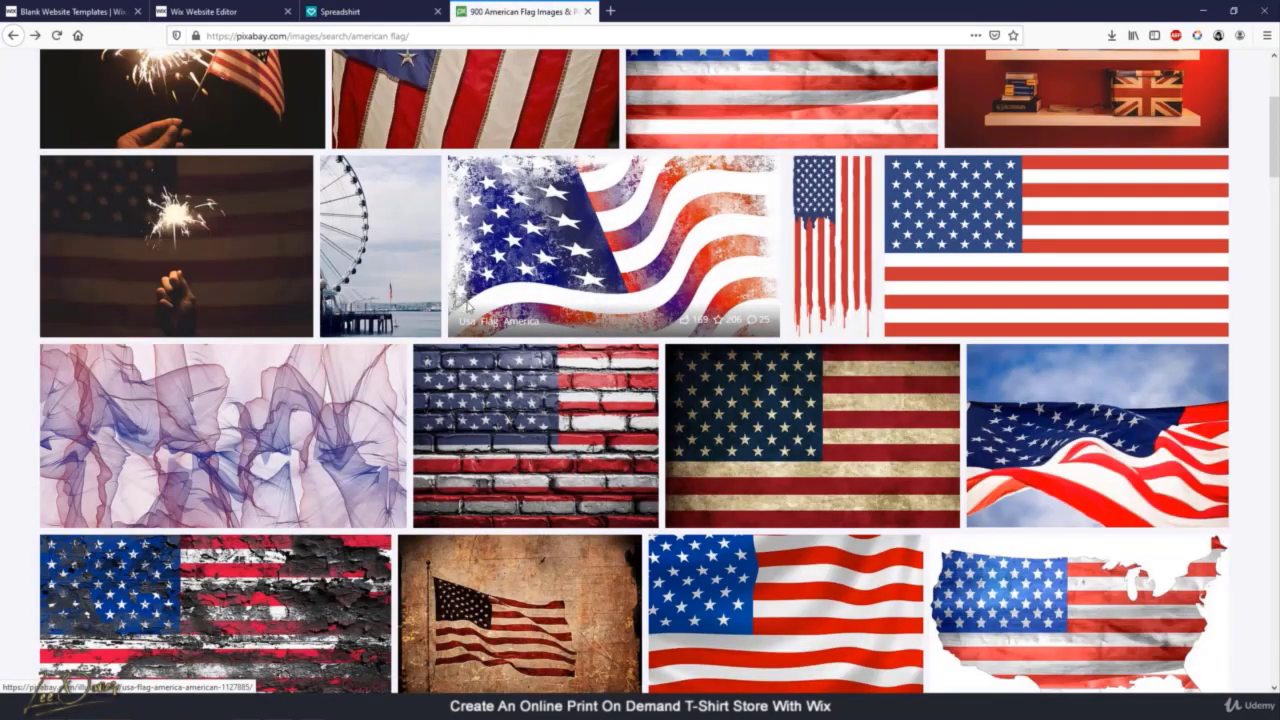
scroll(463, 301, down, 5)
scroll(285, 407, down, 2)
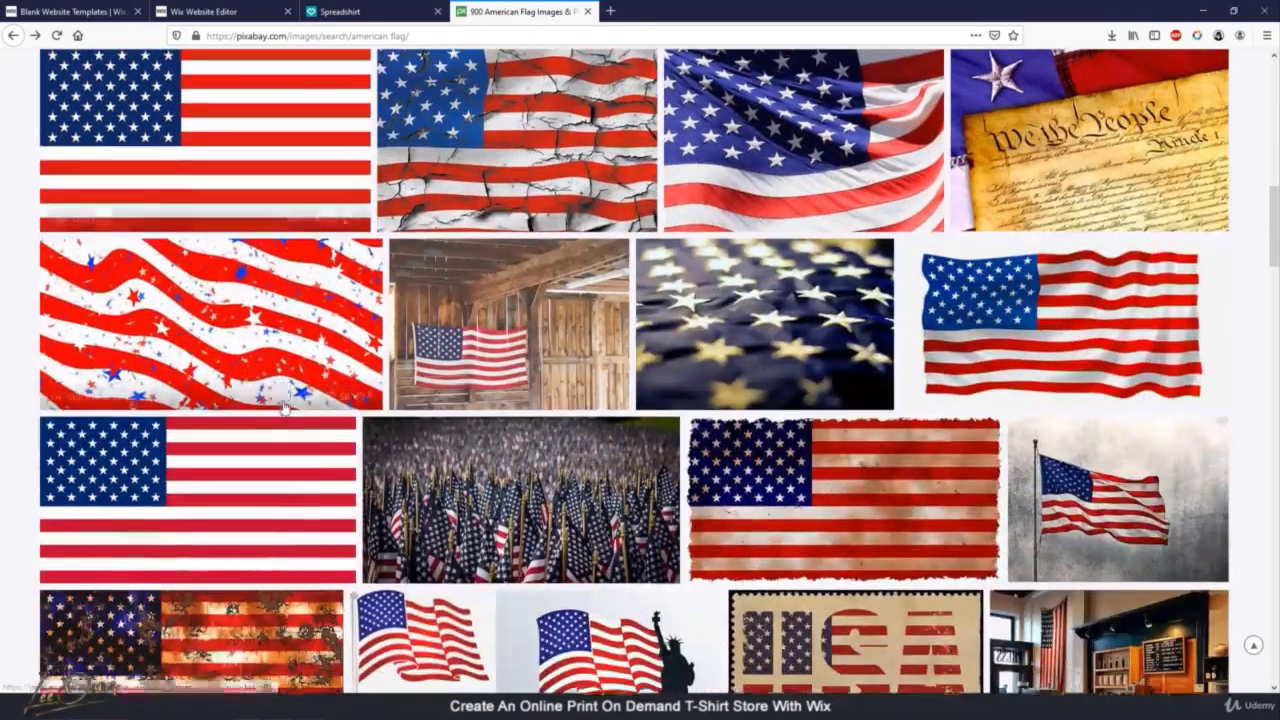
scroll(285, 407, down, 4)
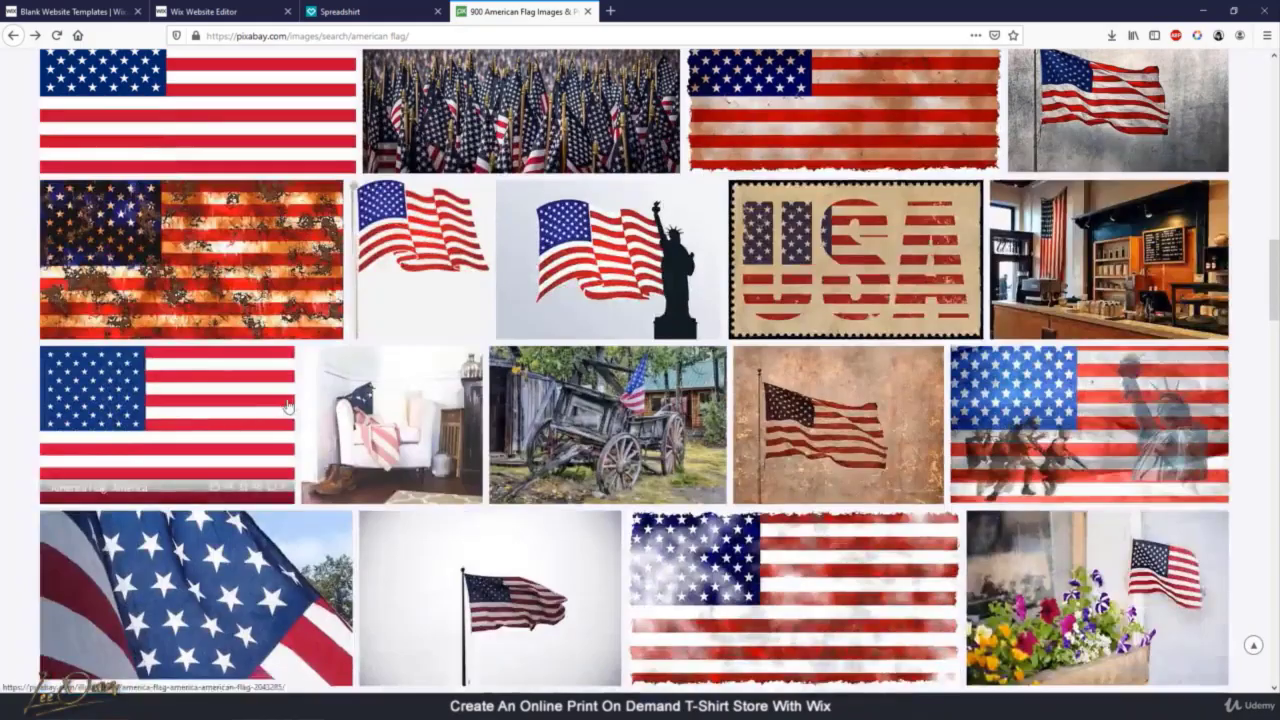
scroll(645, 330, down, 3)
scroll(647, 340, down, 4)
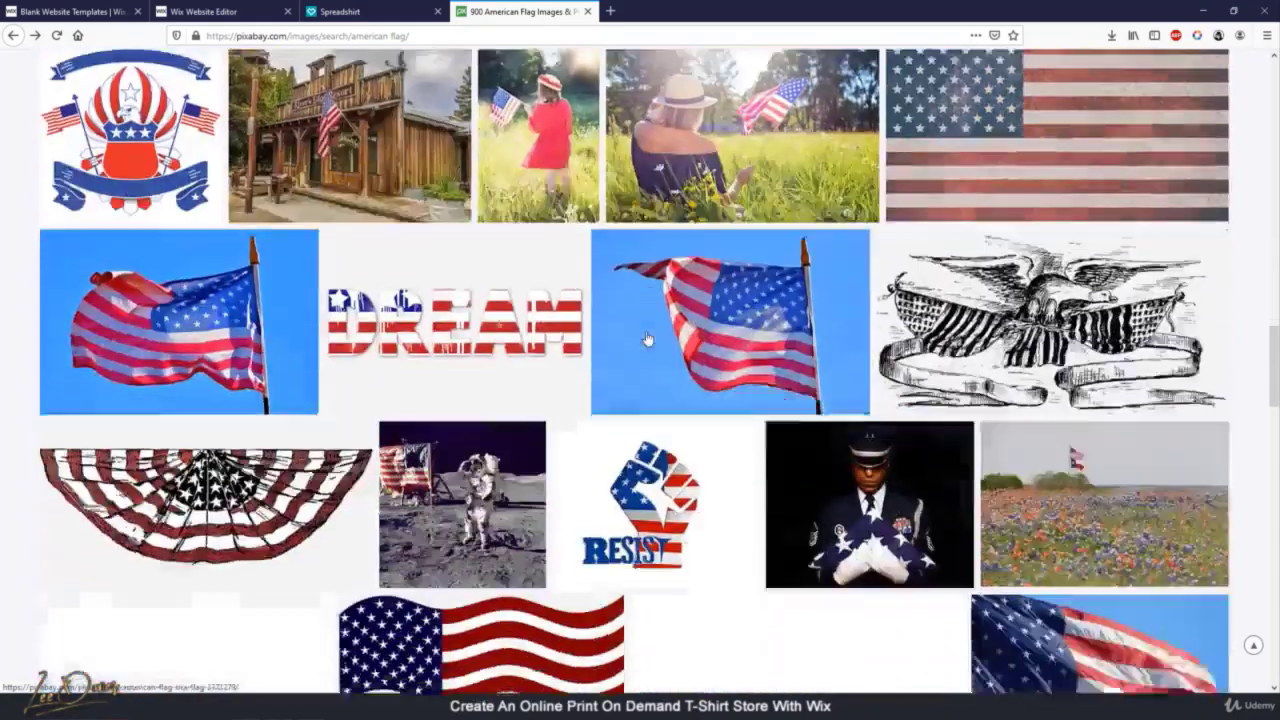
scroll(647, 340, down, 3)
scroll(646, 344, up, 3)
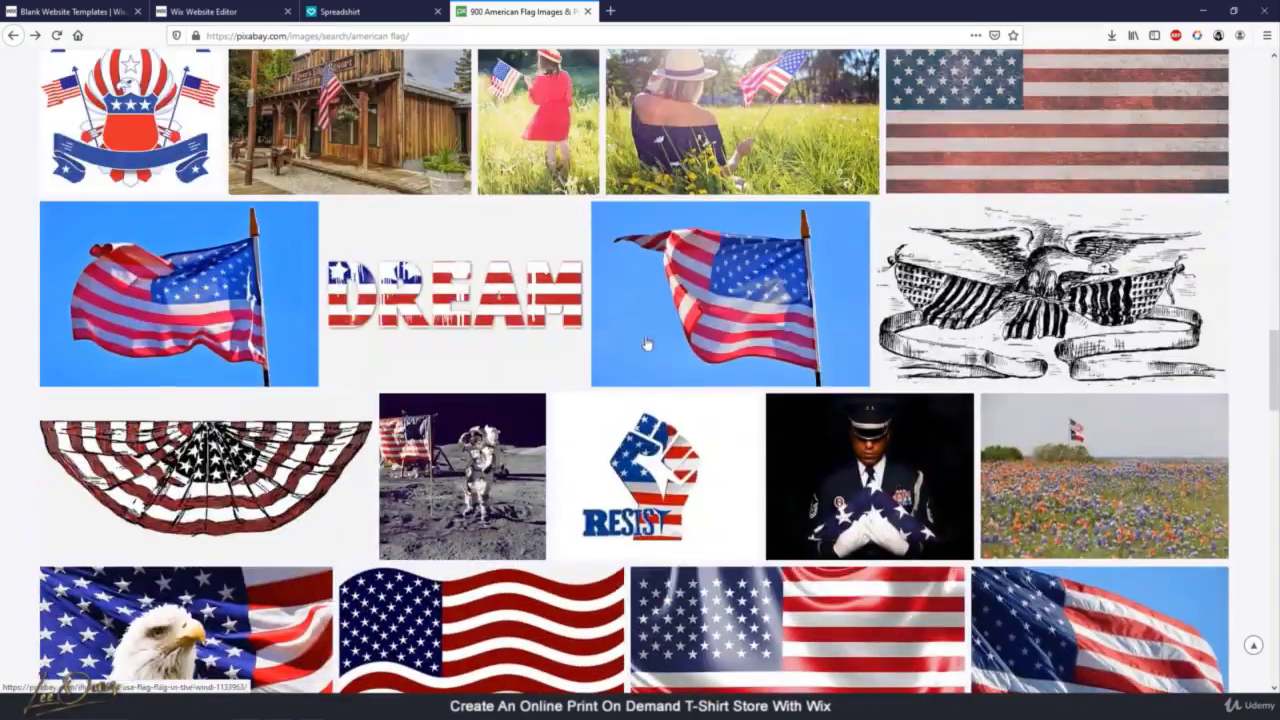
click(385, 283)
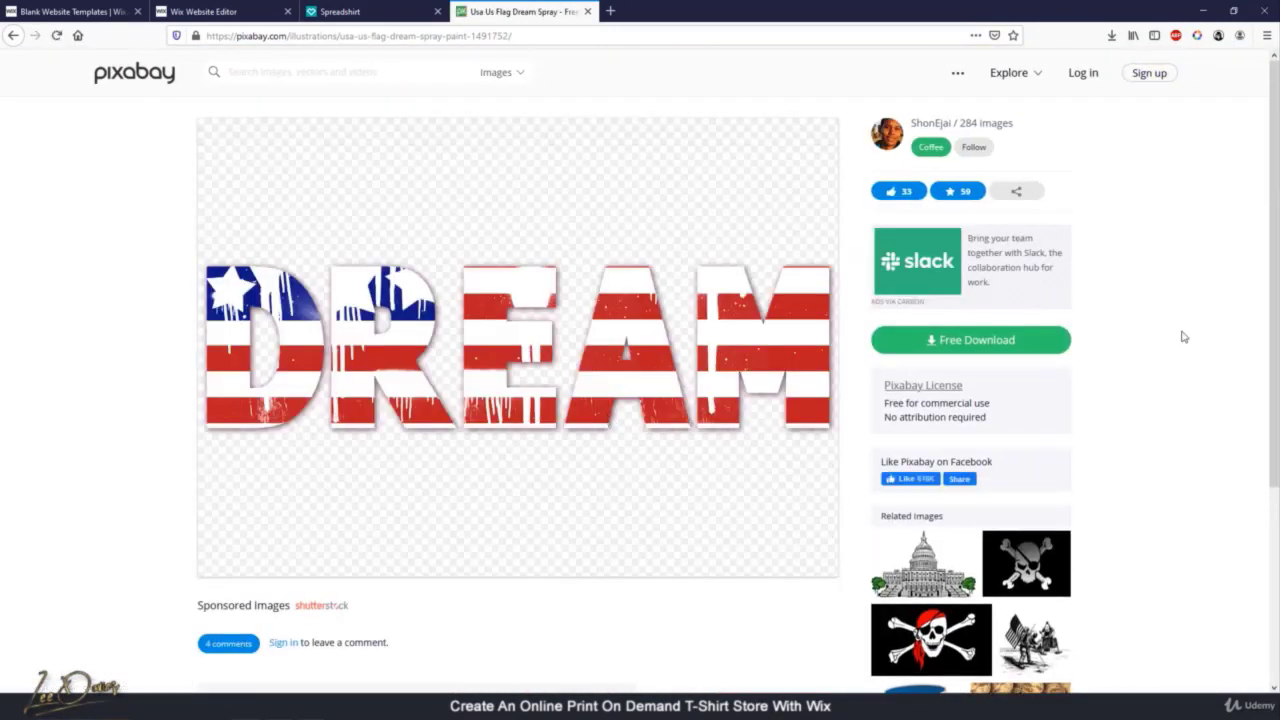
Download the DREAM flag illustration as a 1920×1377 PNG, completing the robot check and saving the file
click(995, 350)
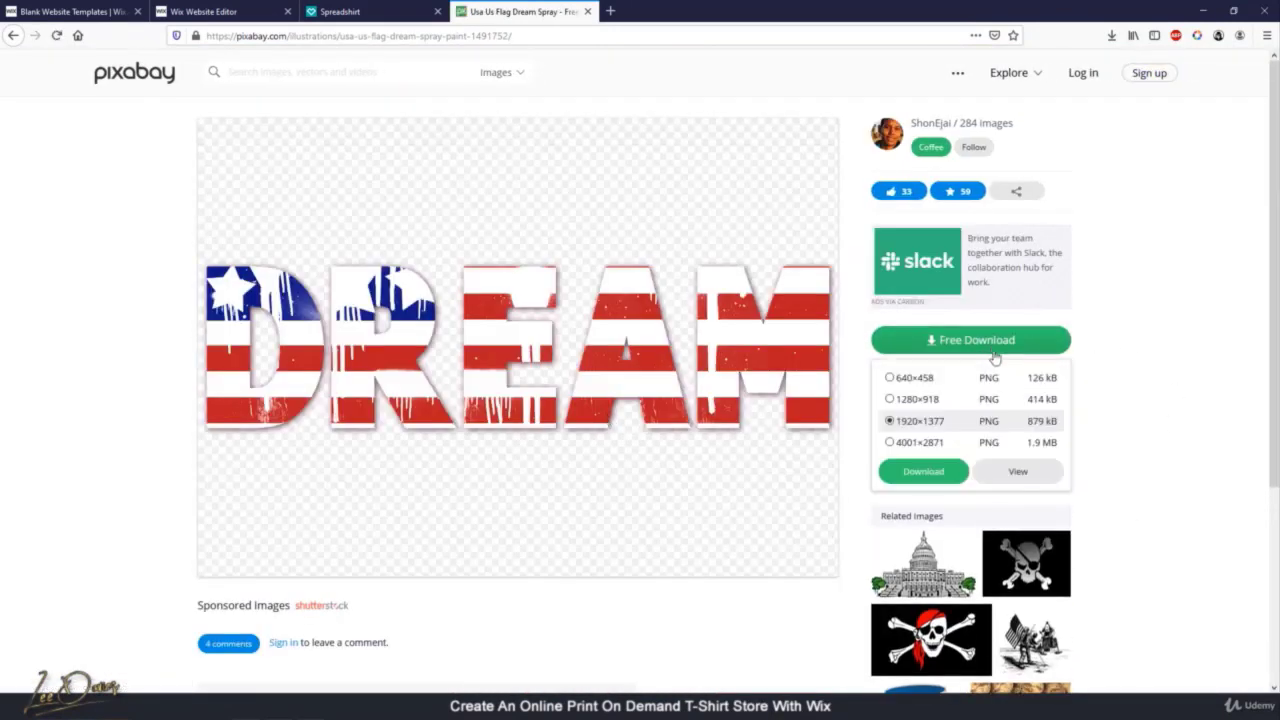
click(926, 472)
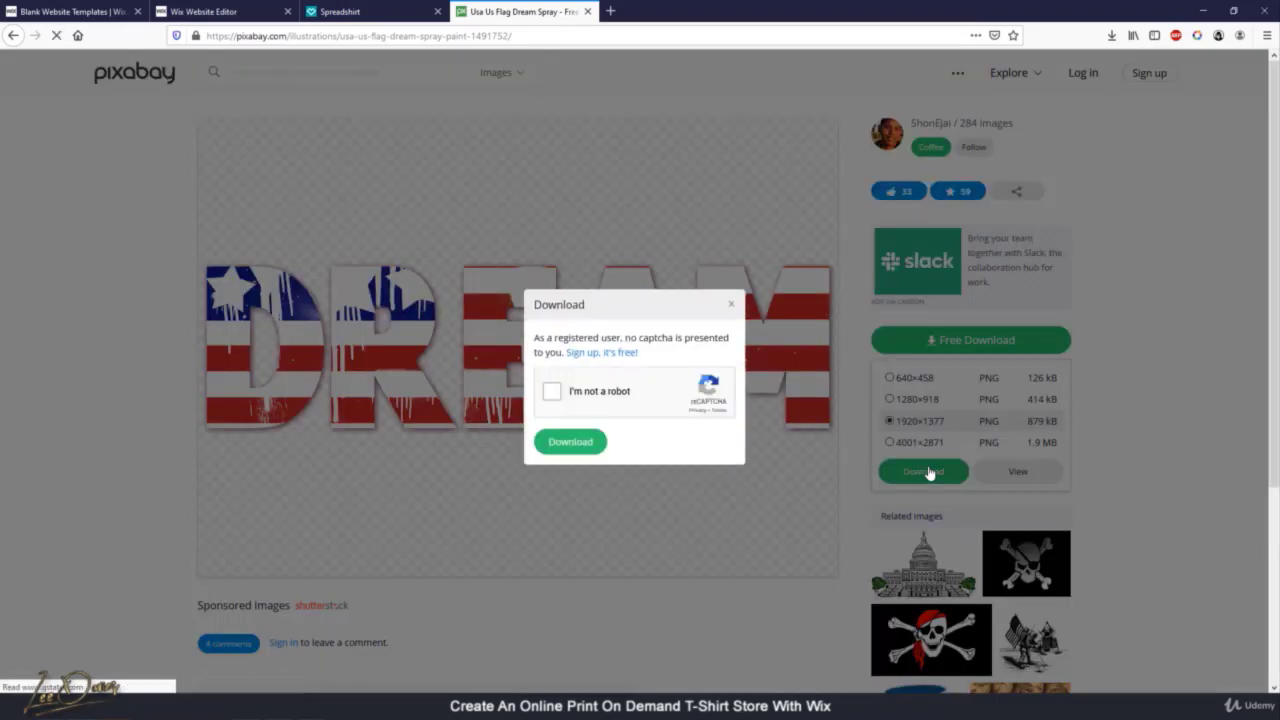
click(552, 391)
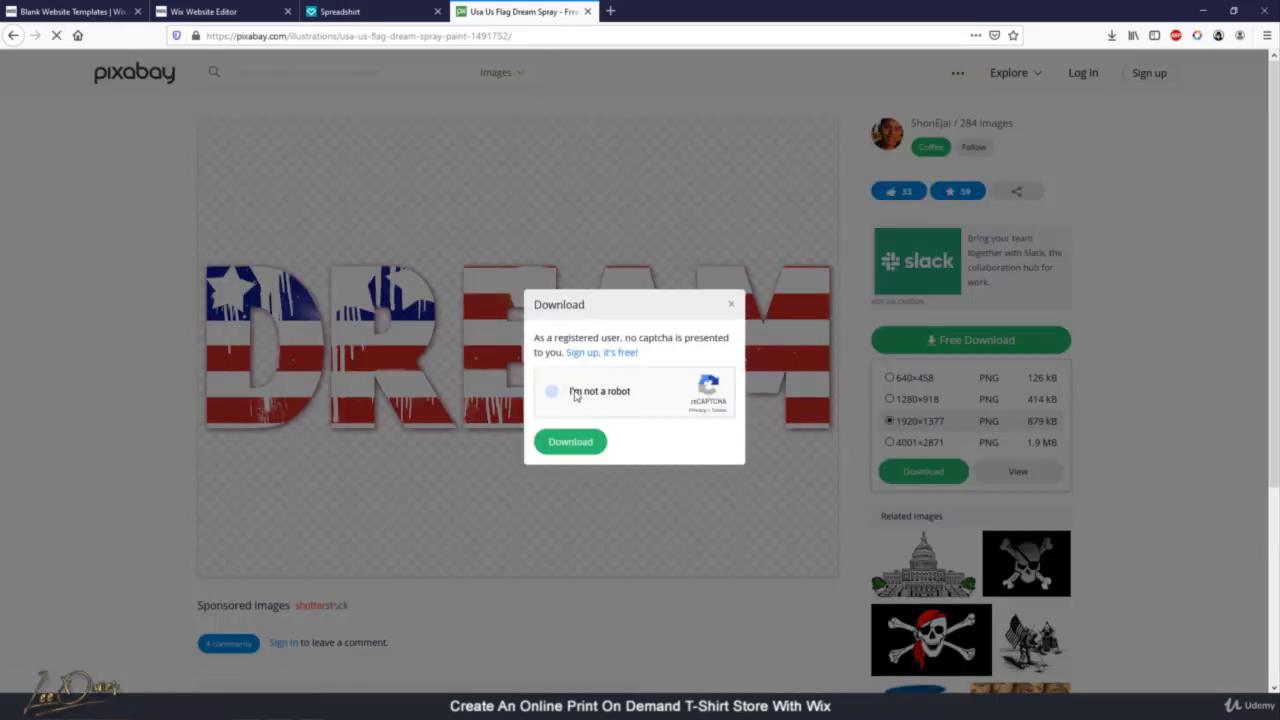
click(571, 442)
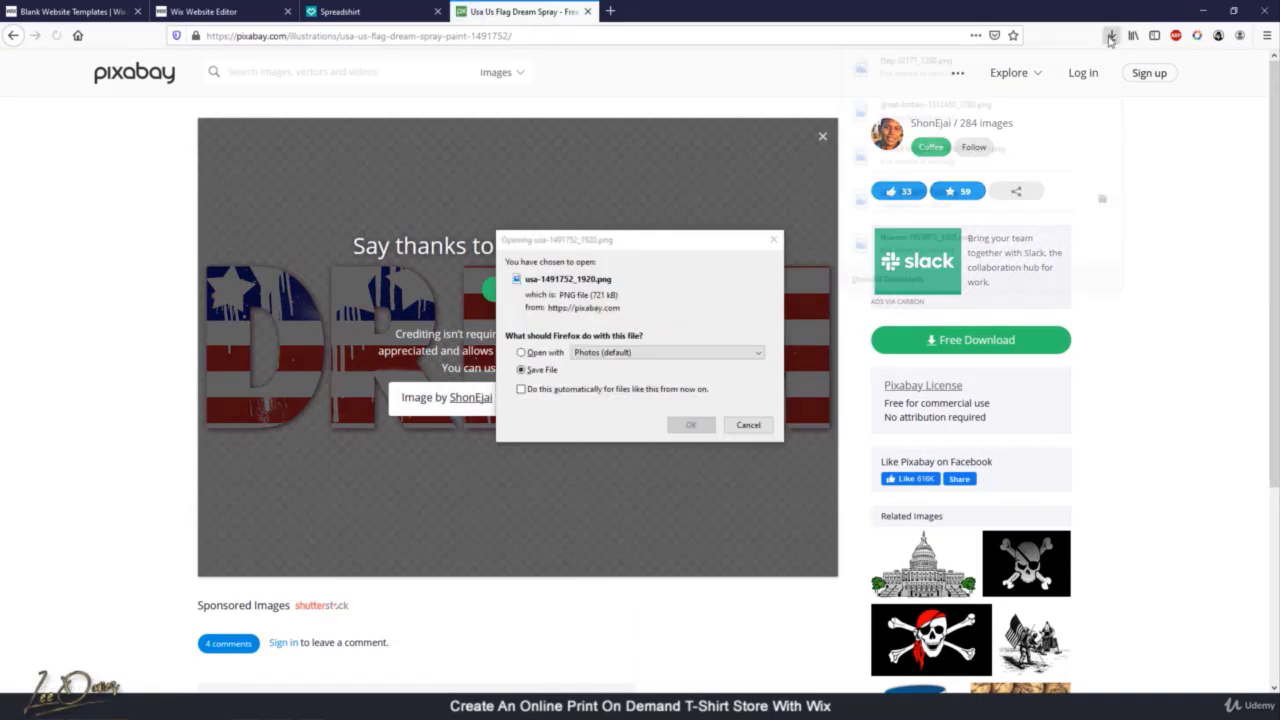
click(1111, 36)
click(689, 426)
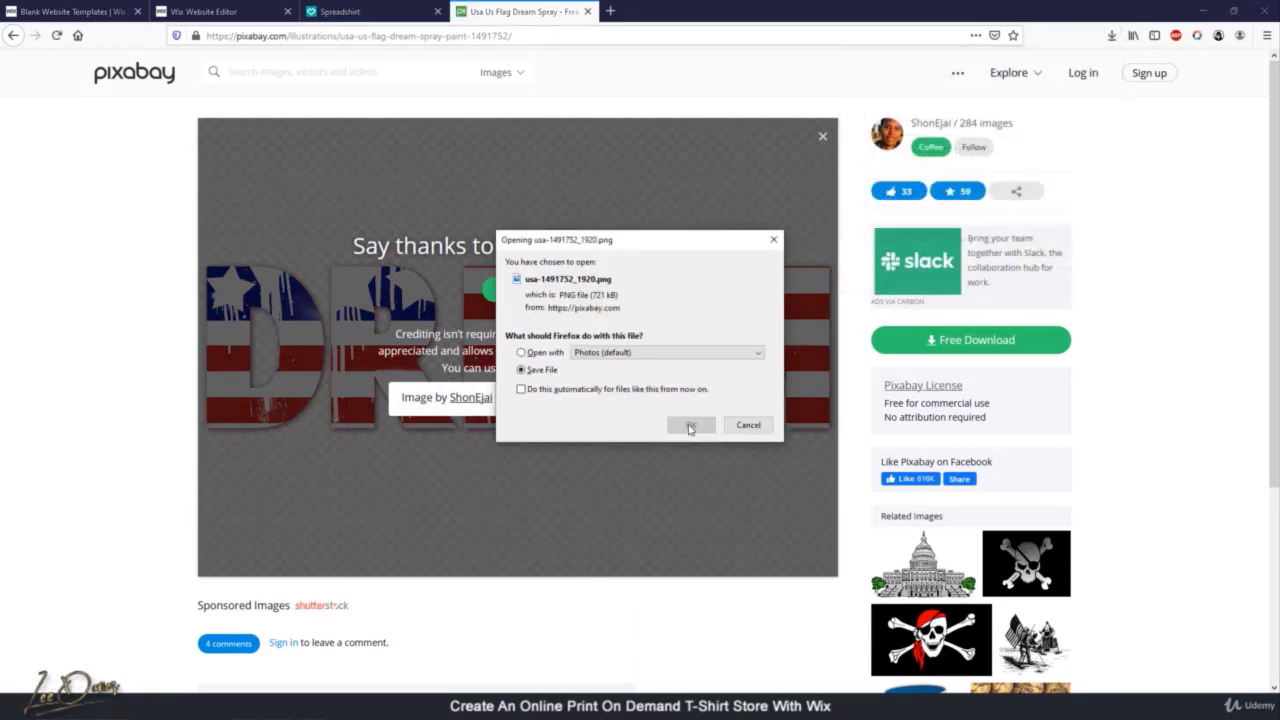
click(688, 427)
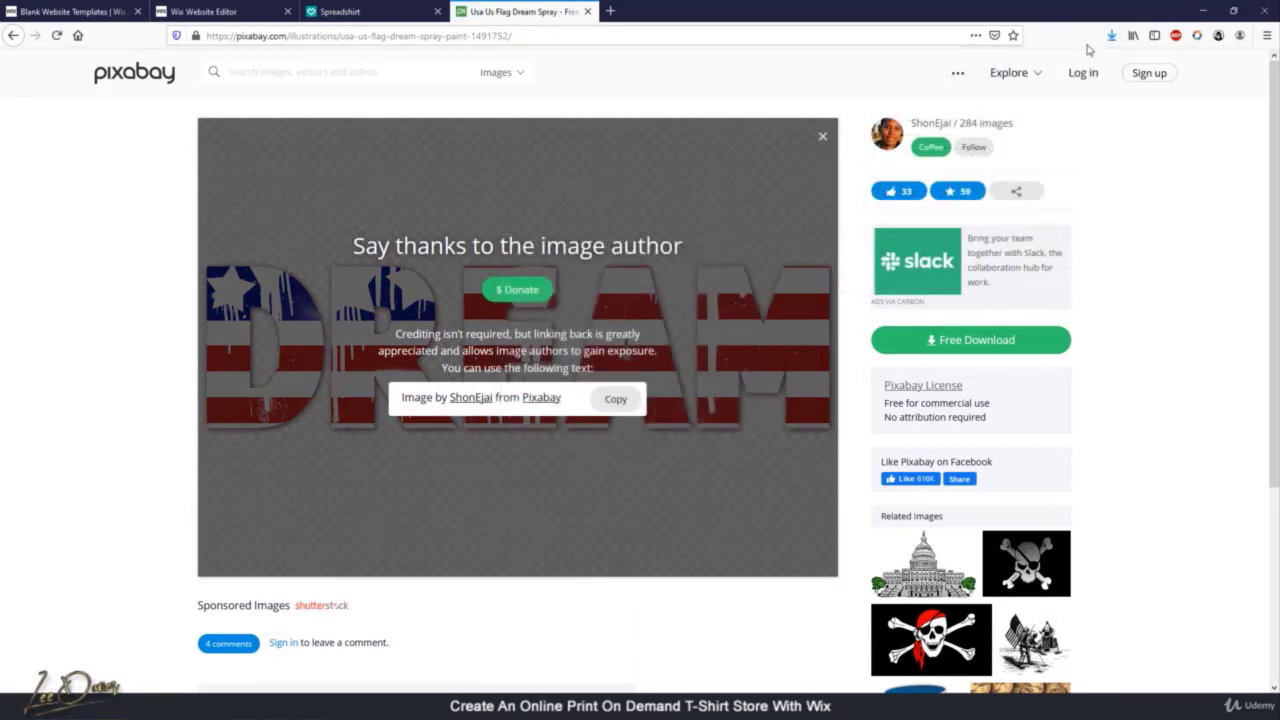
Show the downloaded usa-1491752_1920.png in its Bundle folder and move it onto the desktop
click(1110, 38)
right_click(920, 66)
click(965, 76)
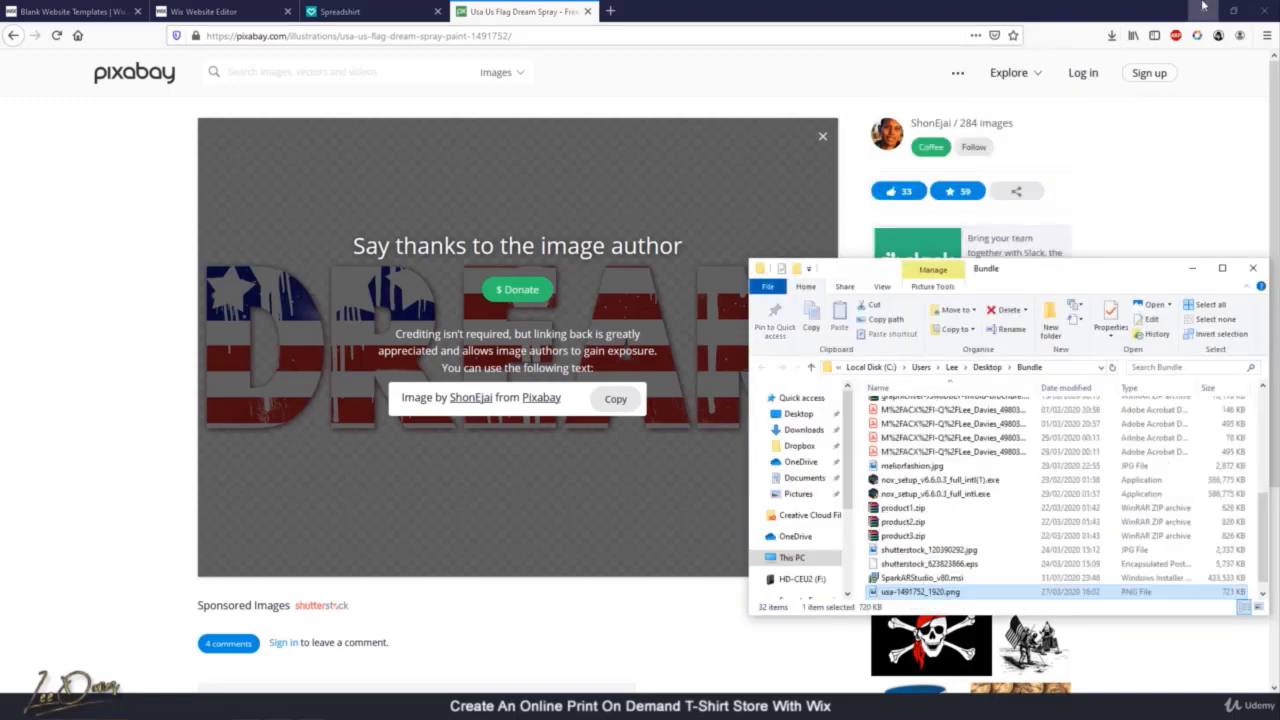
click(1203, 10)
click(1240, 11)
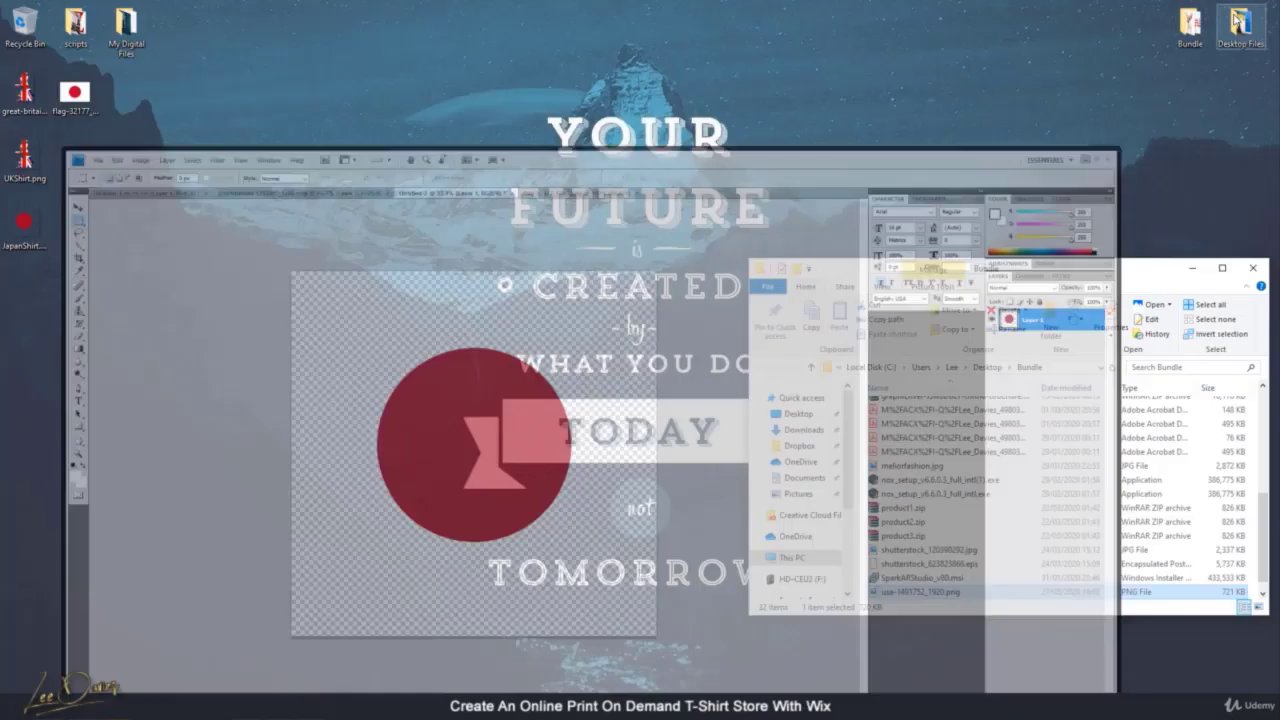
drag(915, 591, 125, 95)
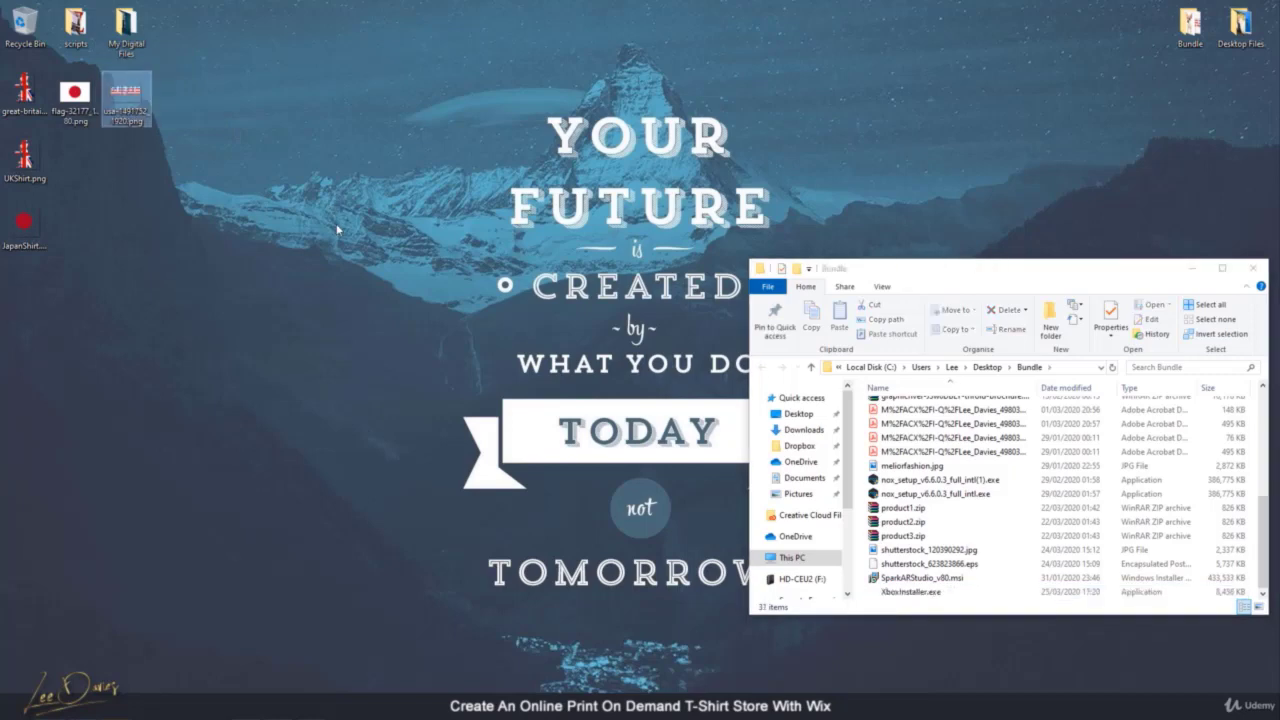
drag(24, 222, 78, 168)
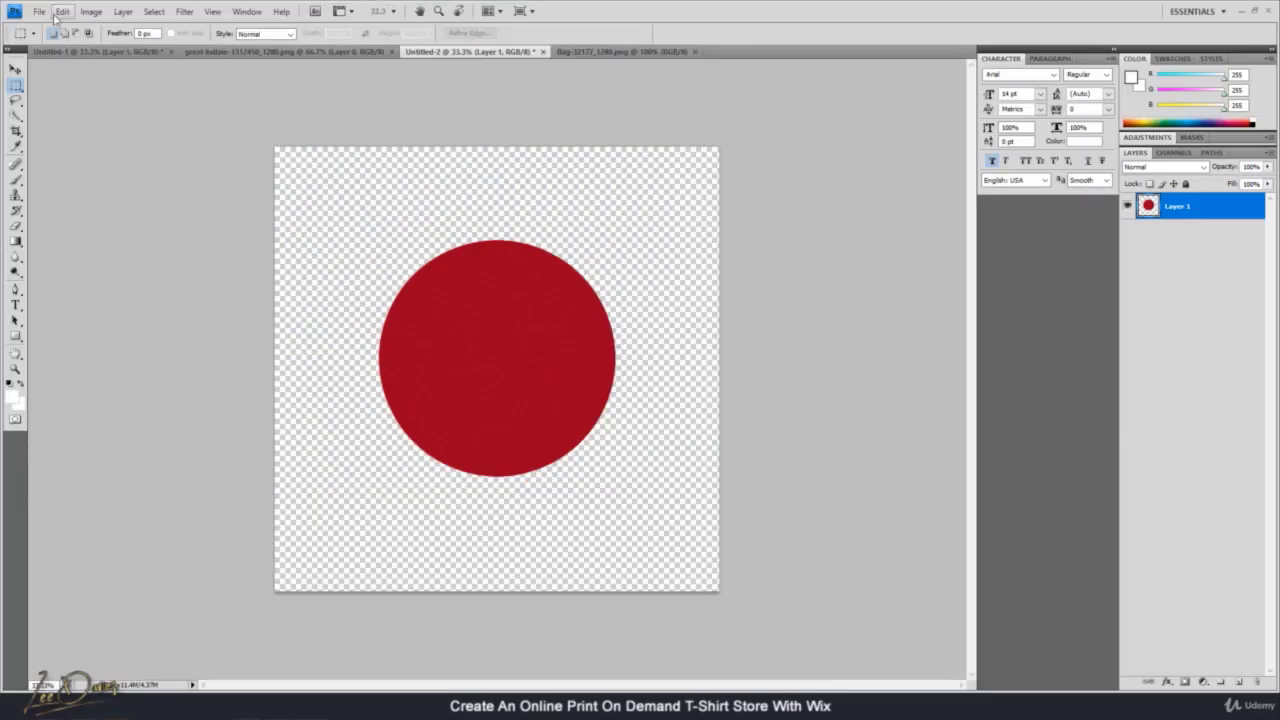
Switch to Photoshop, open usa-1491752_1920.png from the desktop and select the whole image for copying
click(40, 11)
click(50, 40)
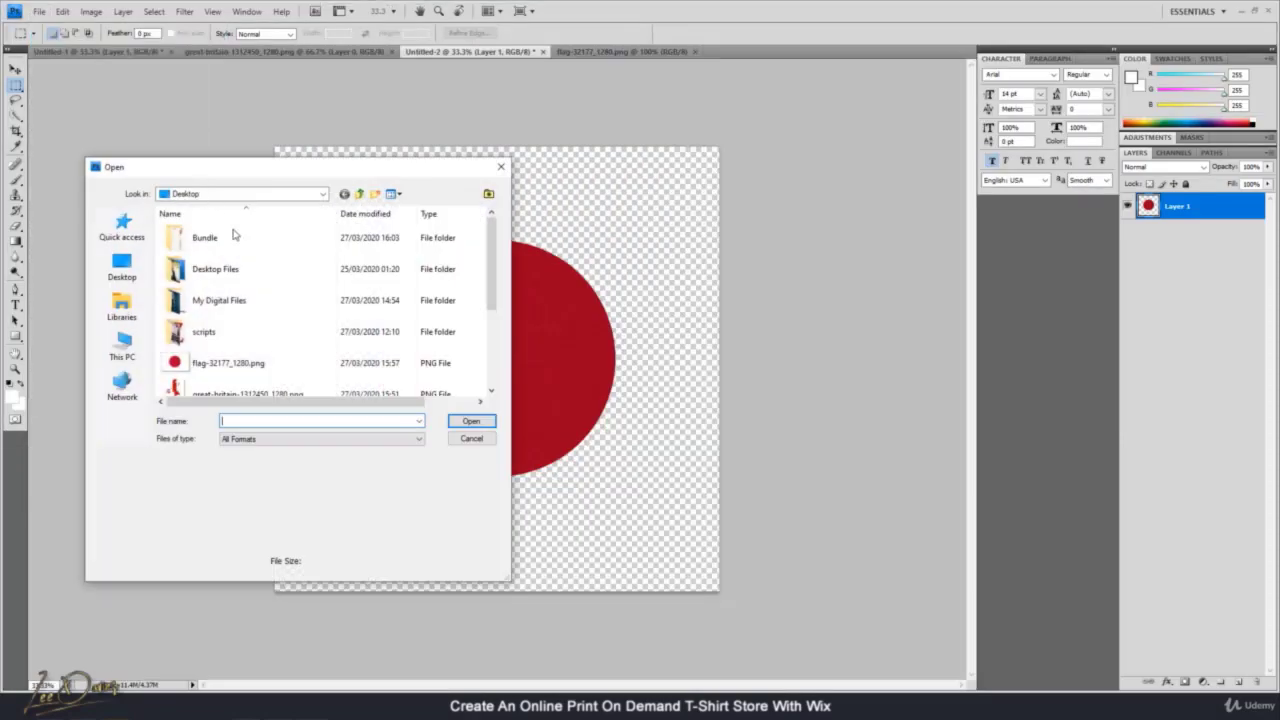
scroll(178, 366, down, 5)
double_click(180, 366)
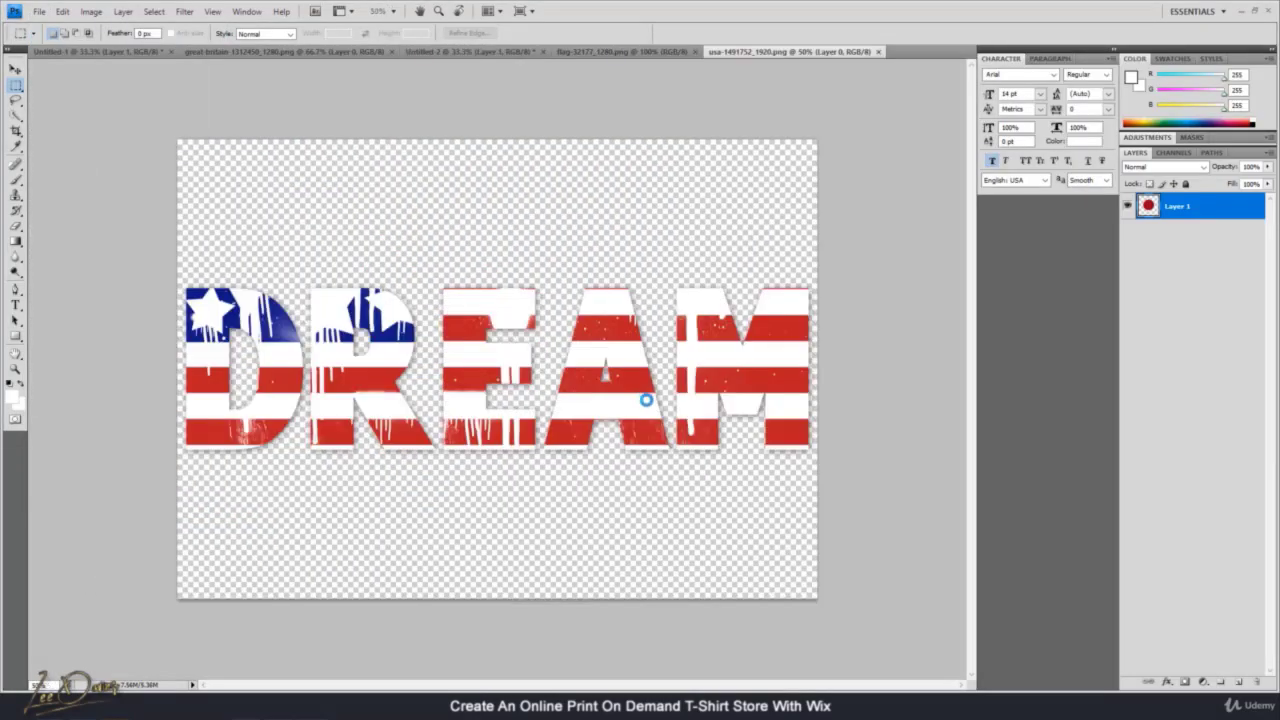
key(ctrl+a)
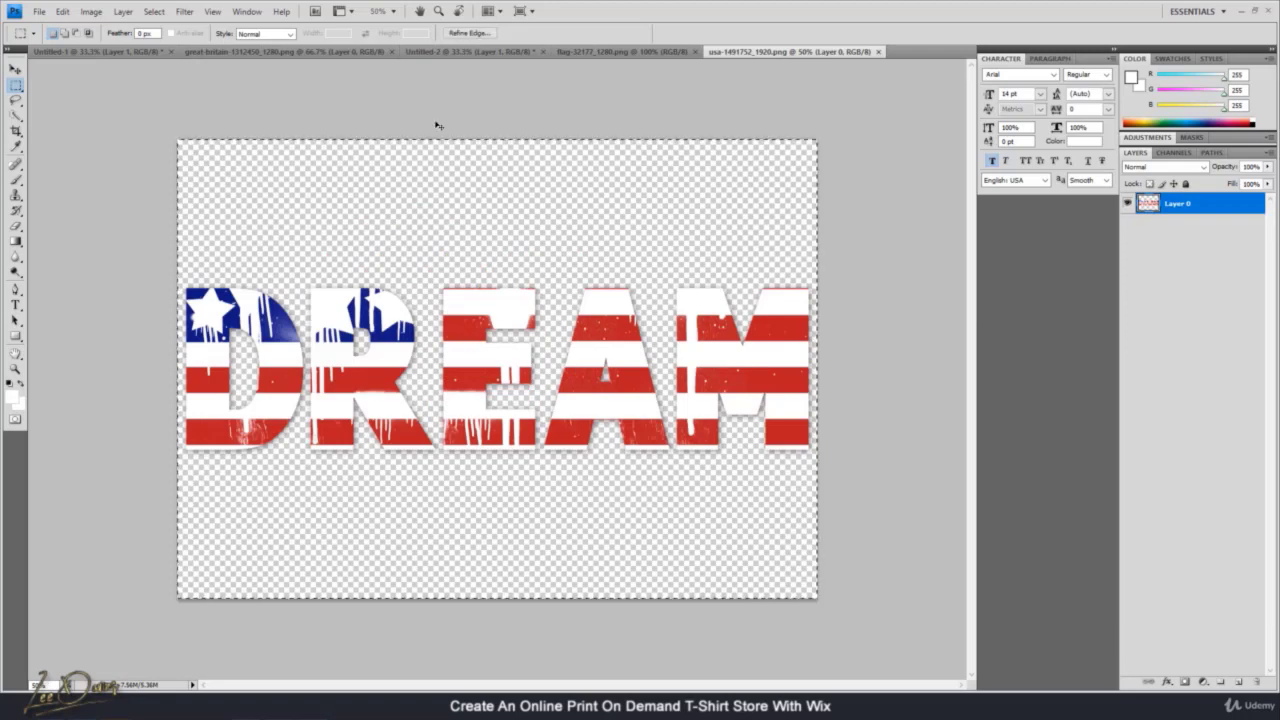
Create a new transparent 2000 × 2000 pixel document at 300 pixels/inch and paste the DREAM artwork into it
click(39, 11)
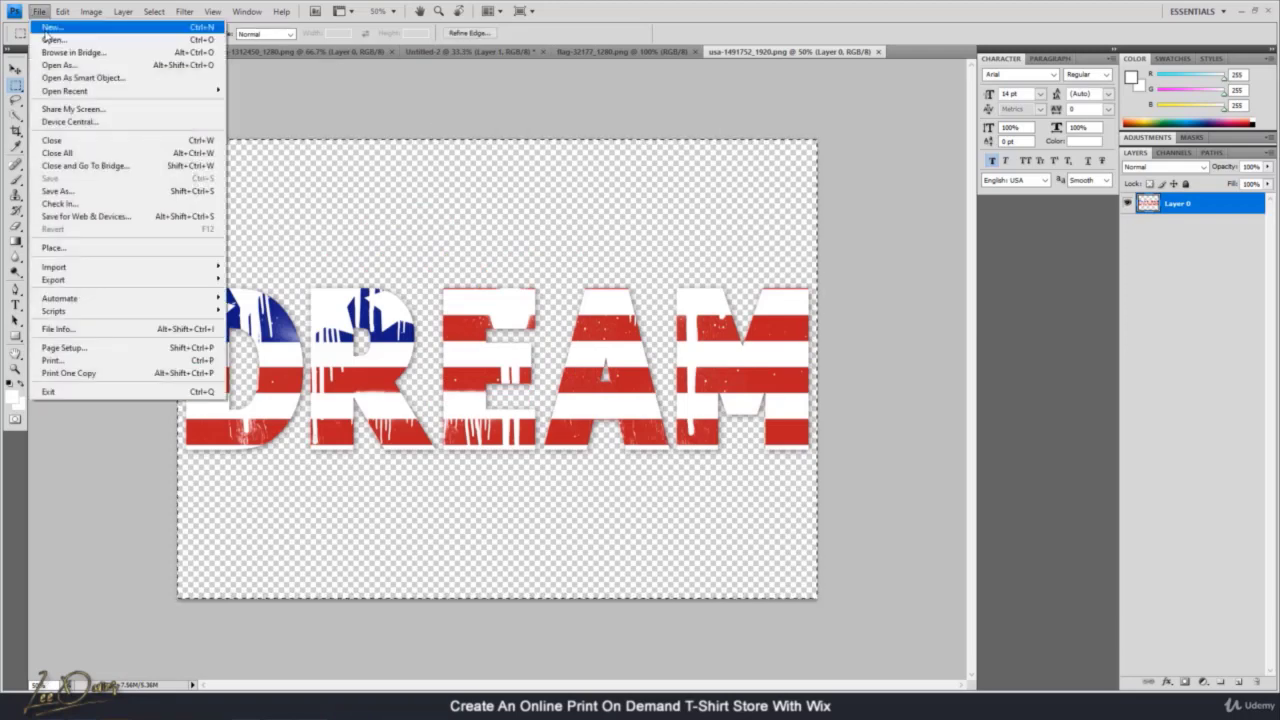
click(50, 24)
double_click(360, 221)
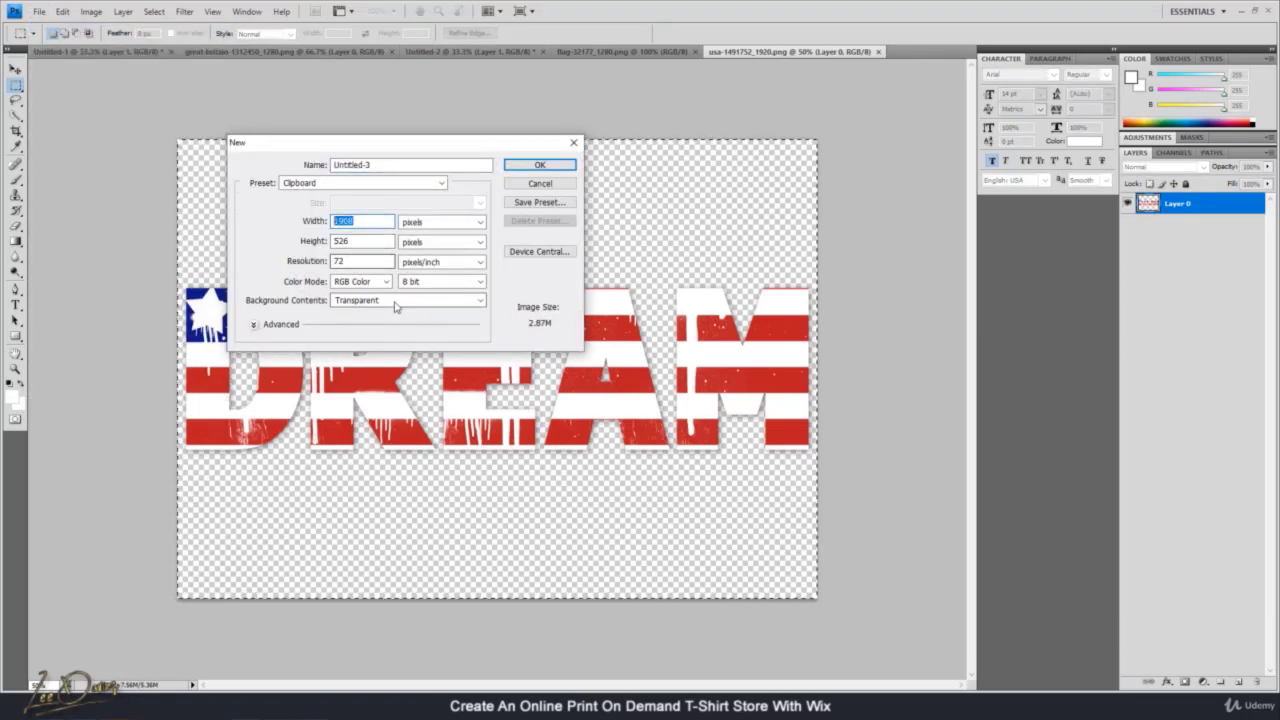
text(2000)
double_click(362, 241)
text(2000)
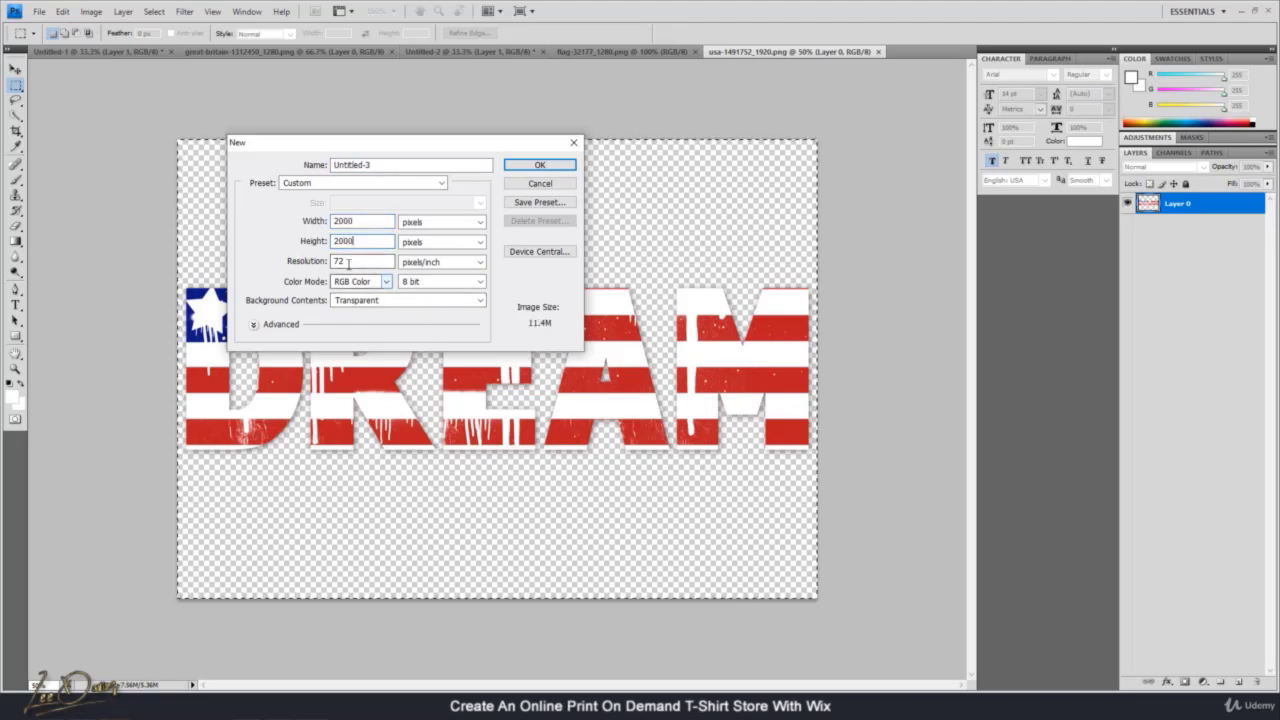
double_click(362, 261)
text(300)
click(539, 165)
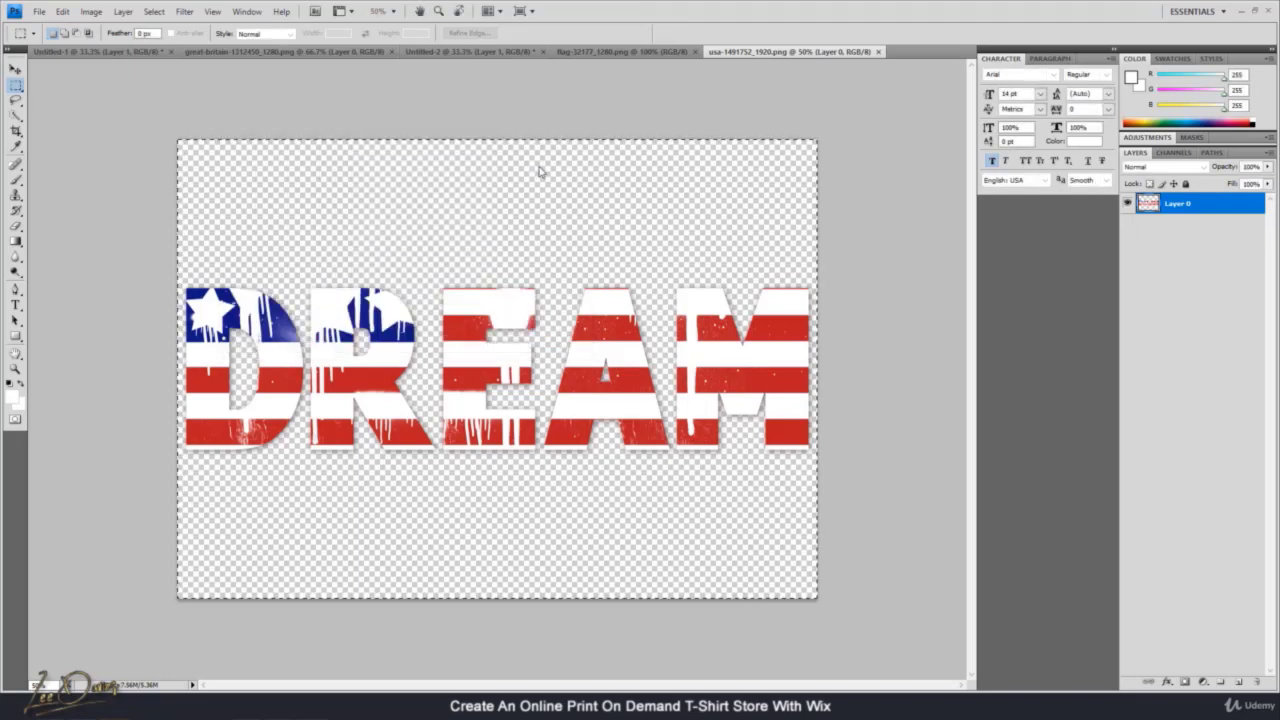
key(ctrl+v)
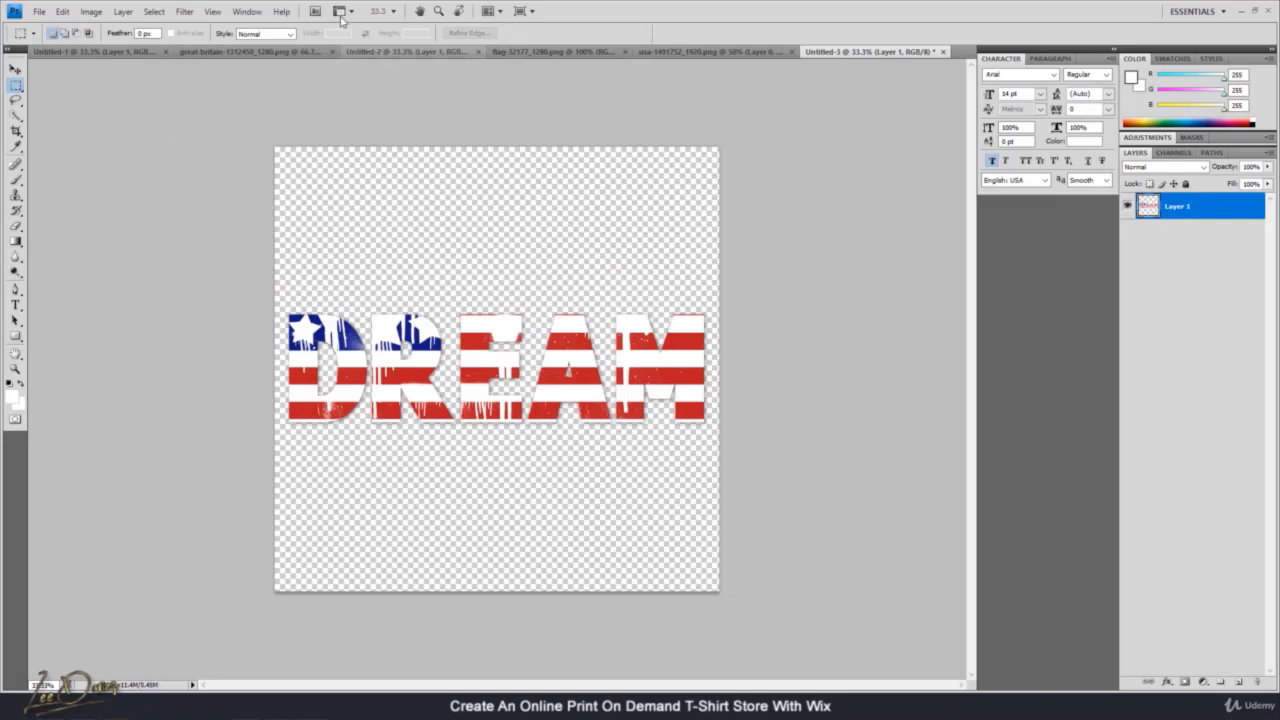
Add Drop Shadow and Bevel and Emboss effects to the DREAM lettering layer
double_click(1161, 211)
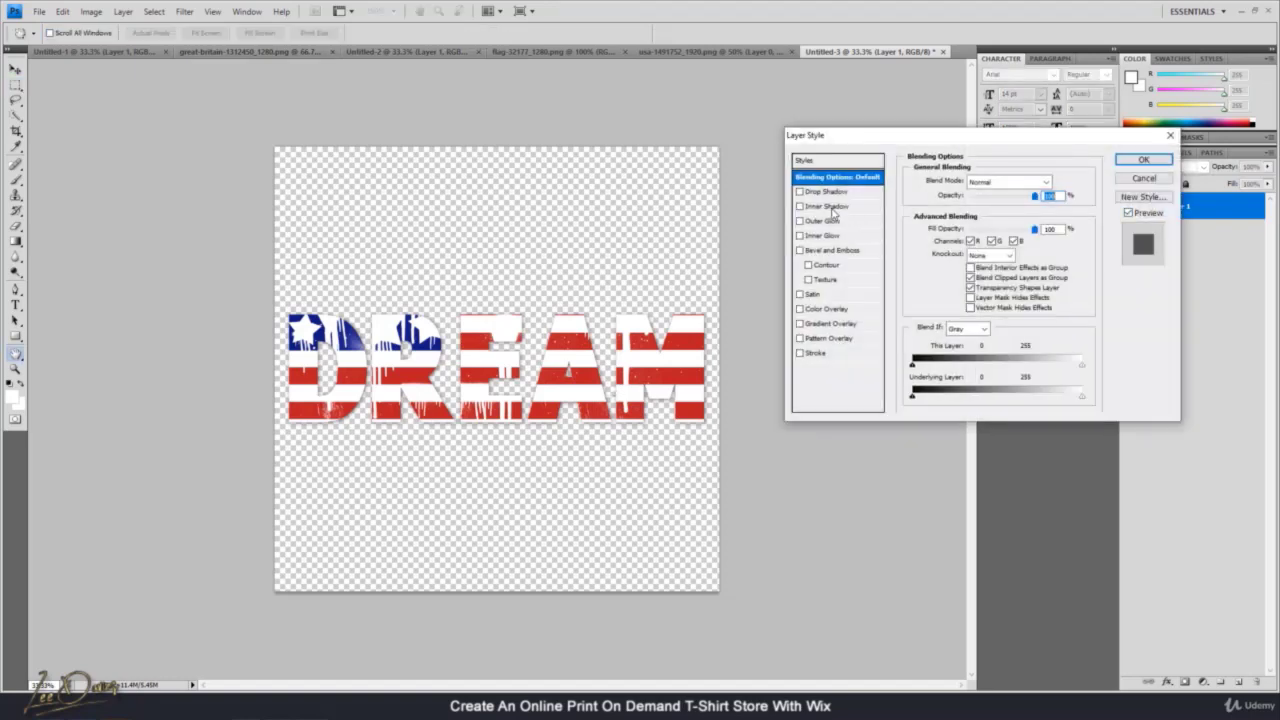
click(800, 192)
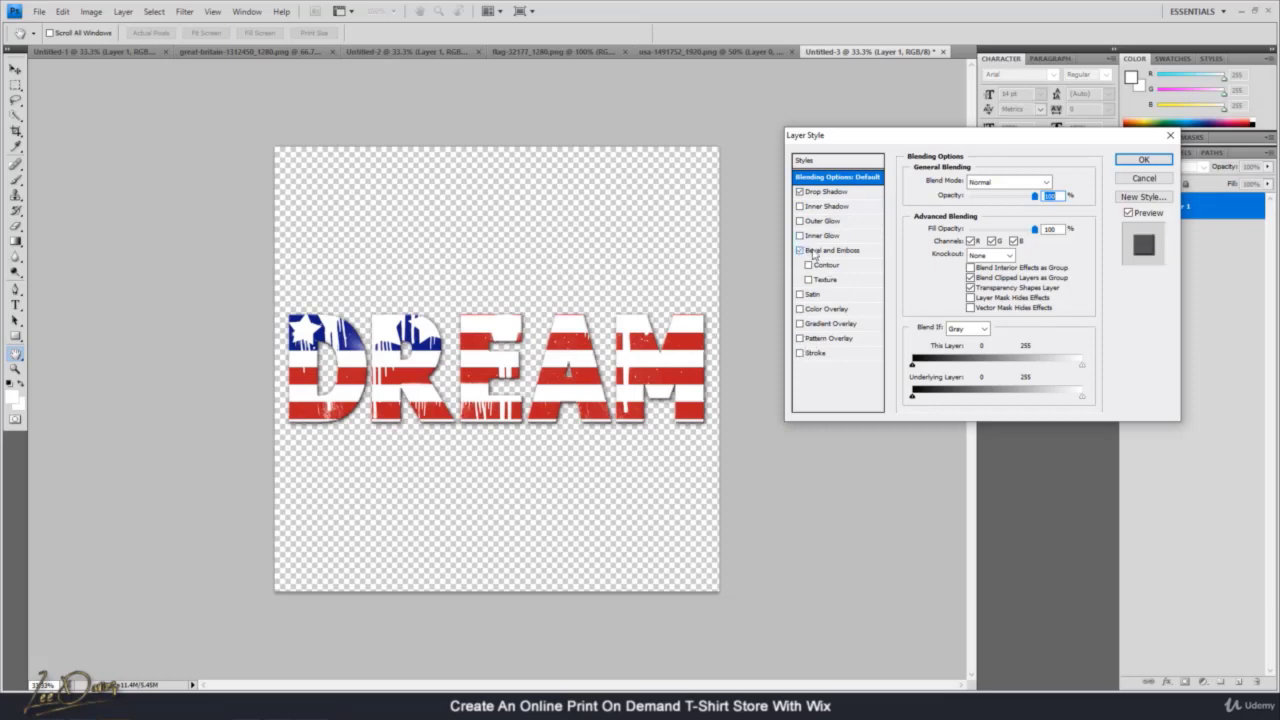
click(810, 327)
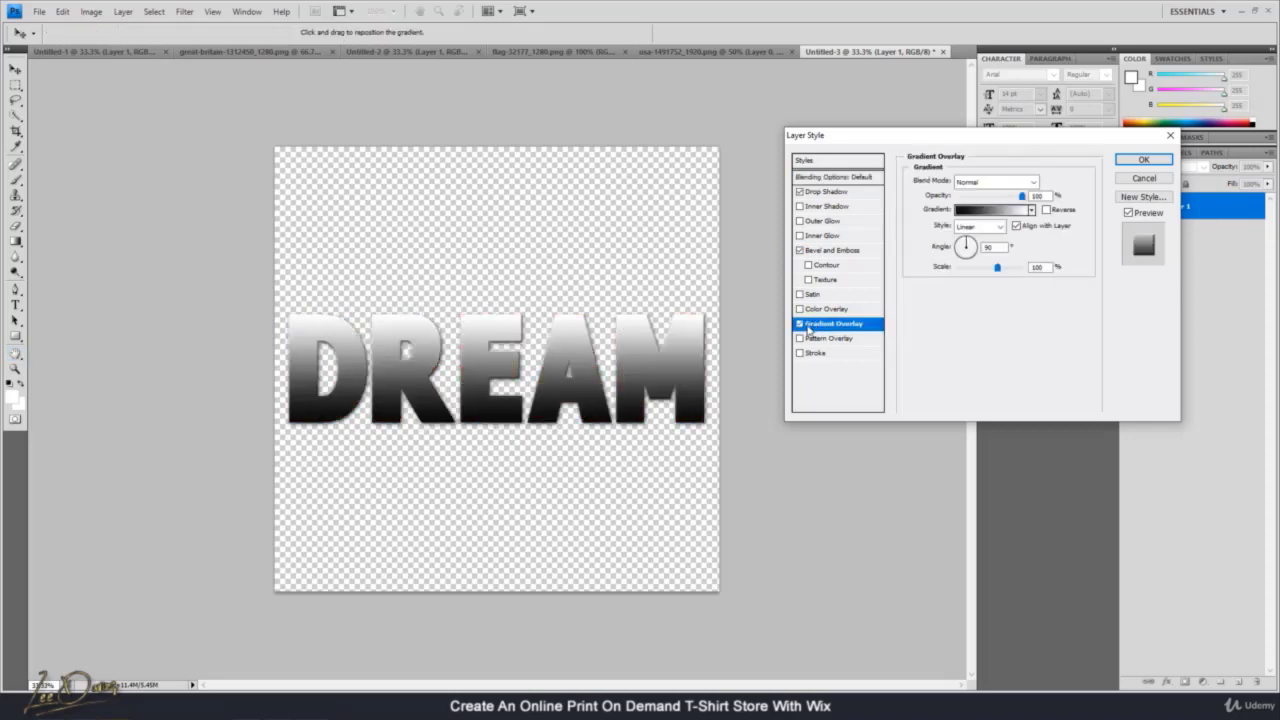
drag(973, 203, 930, 205)
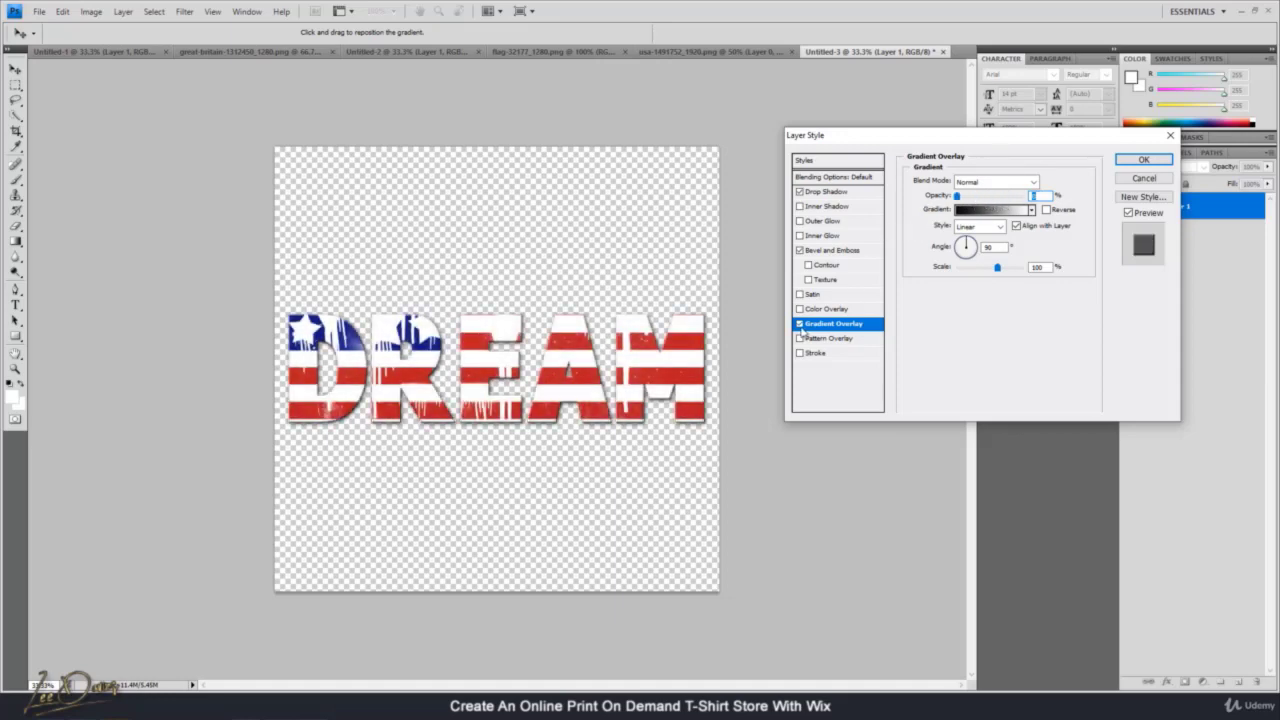
click(800, 325)
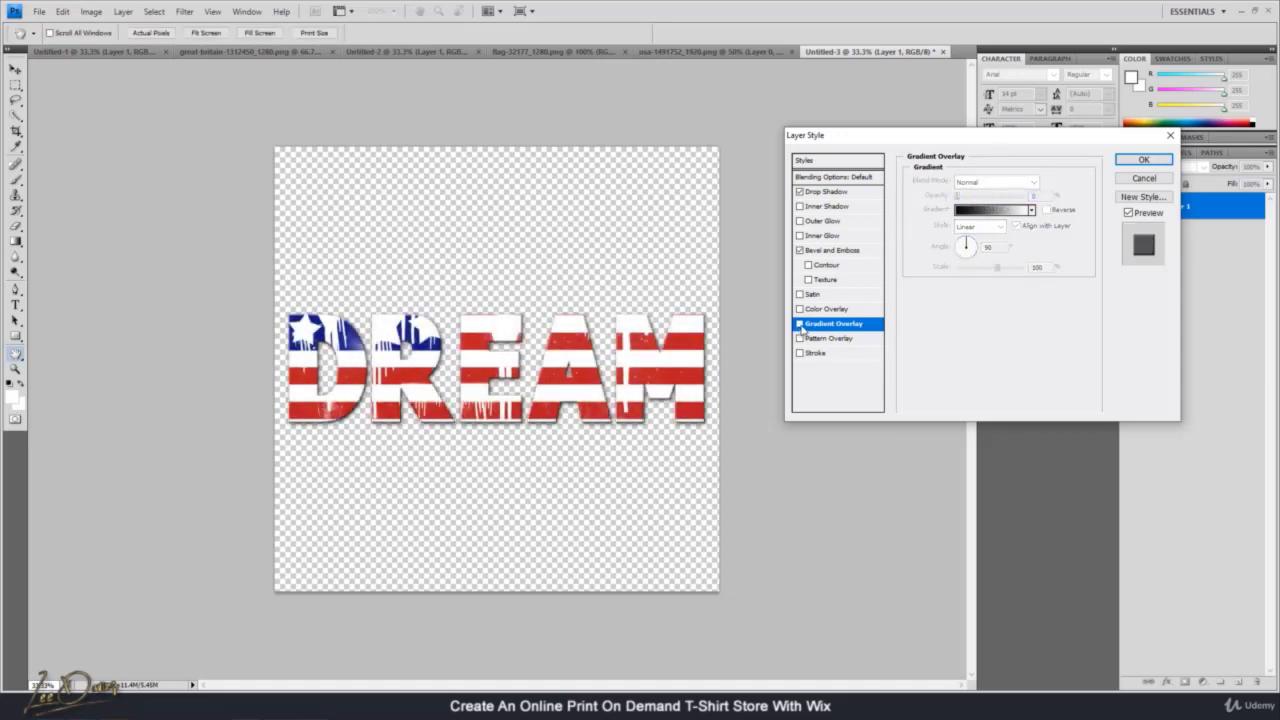
Add an Inner Shadow to the DREAM lettering and apply the layer style
click(800, 208)
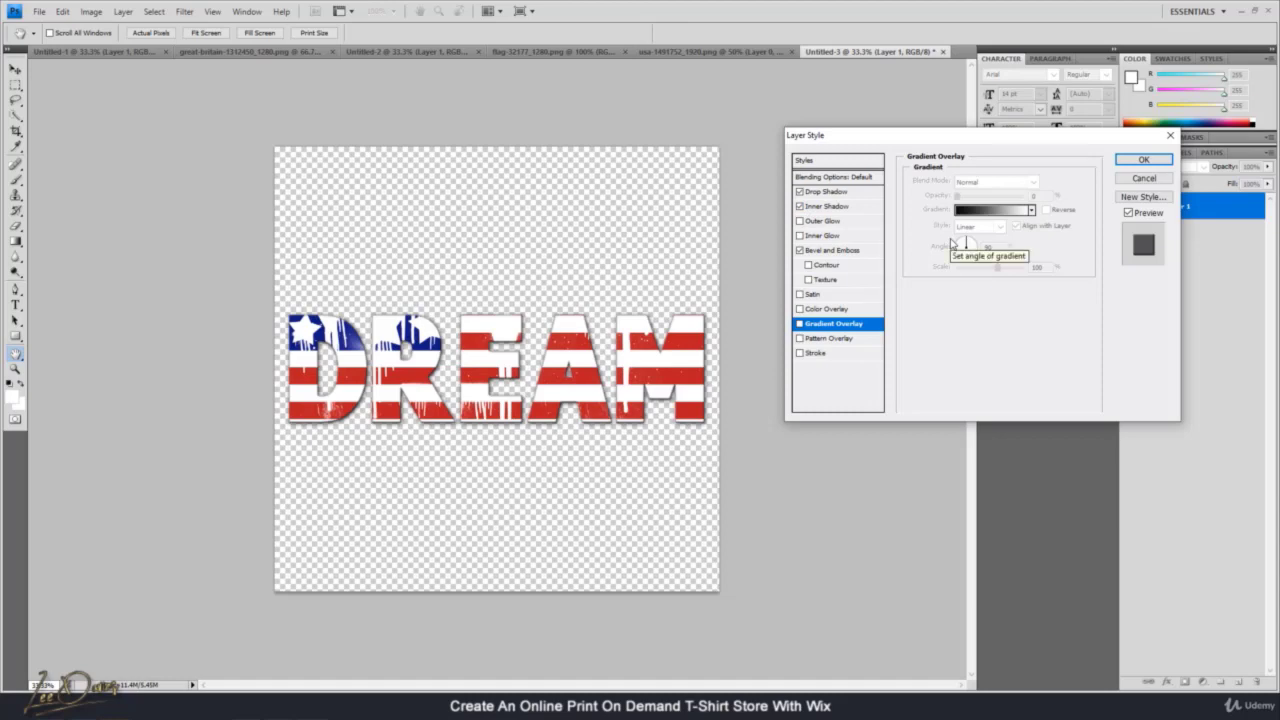
click(1143, 159)
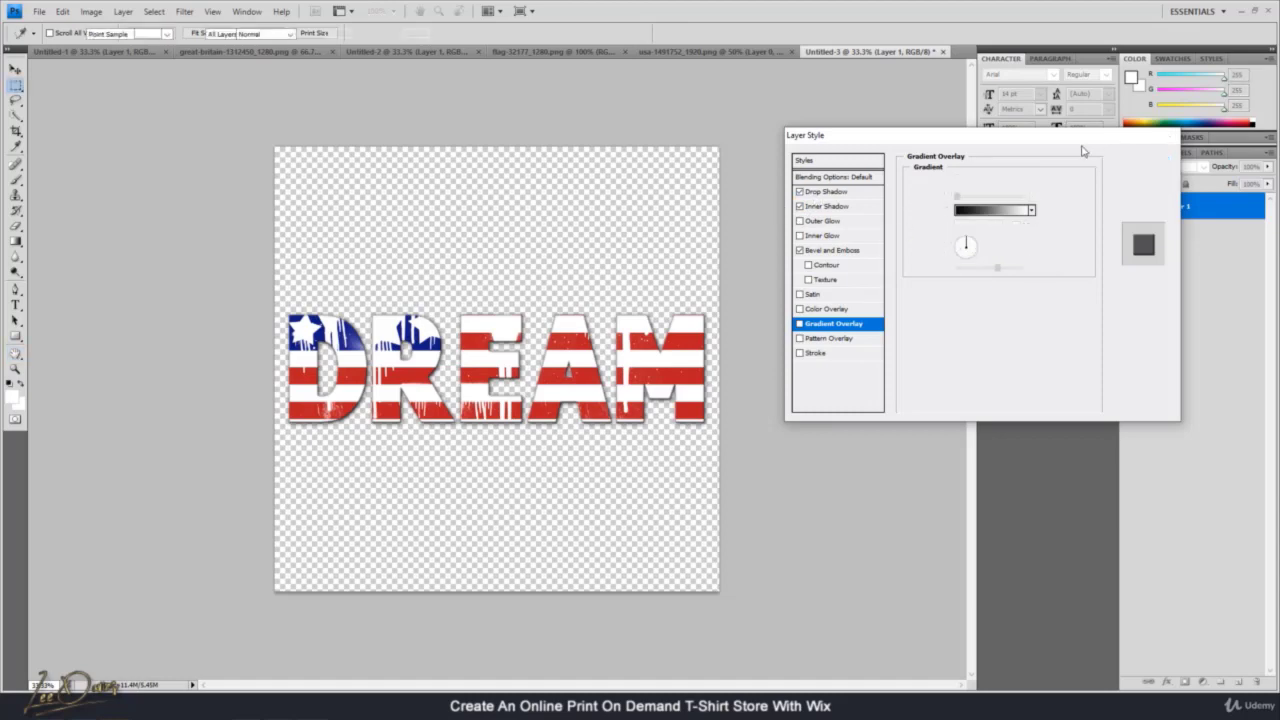
Compare the artistic filters on the DREAM lettering and apply Fresco with brush size 2, brush detail 8 and texture 1
click(185, 11)
mouse_move(218, 110)
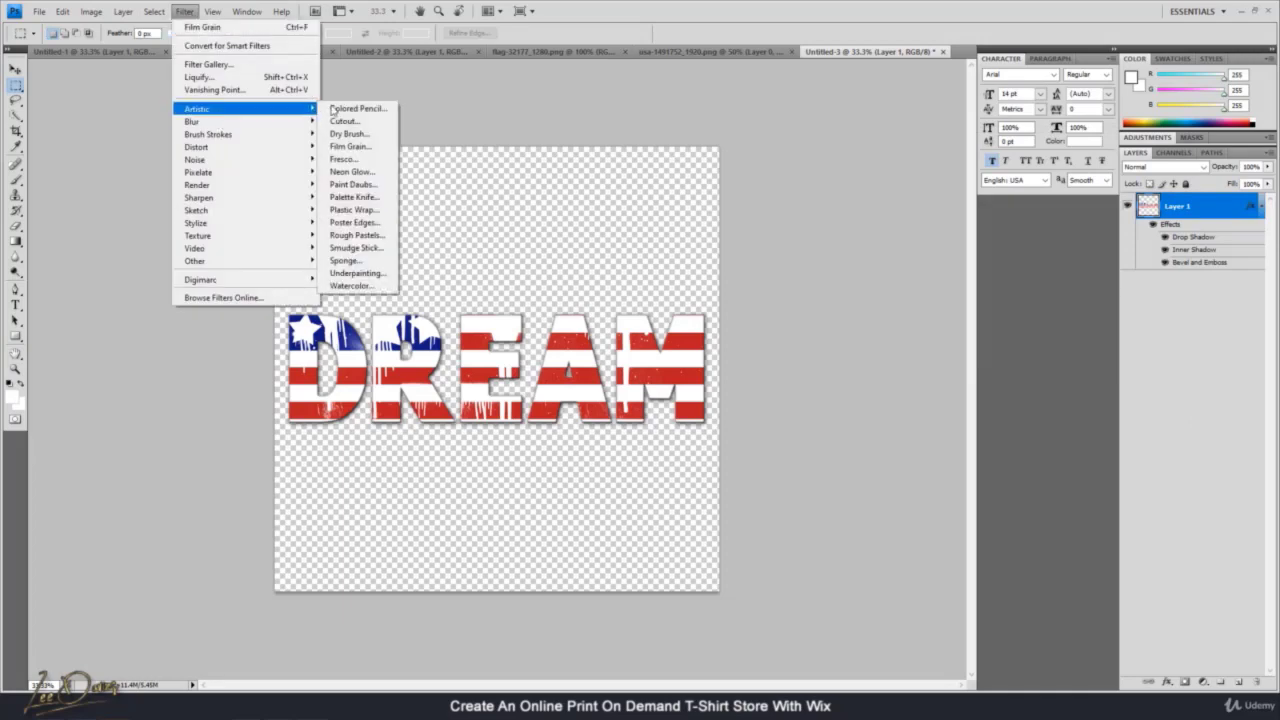
click(336, 109)
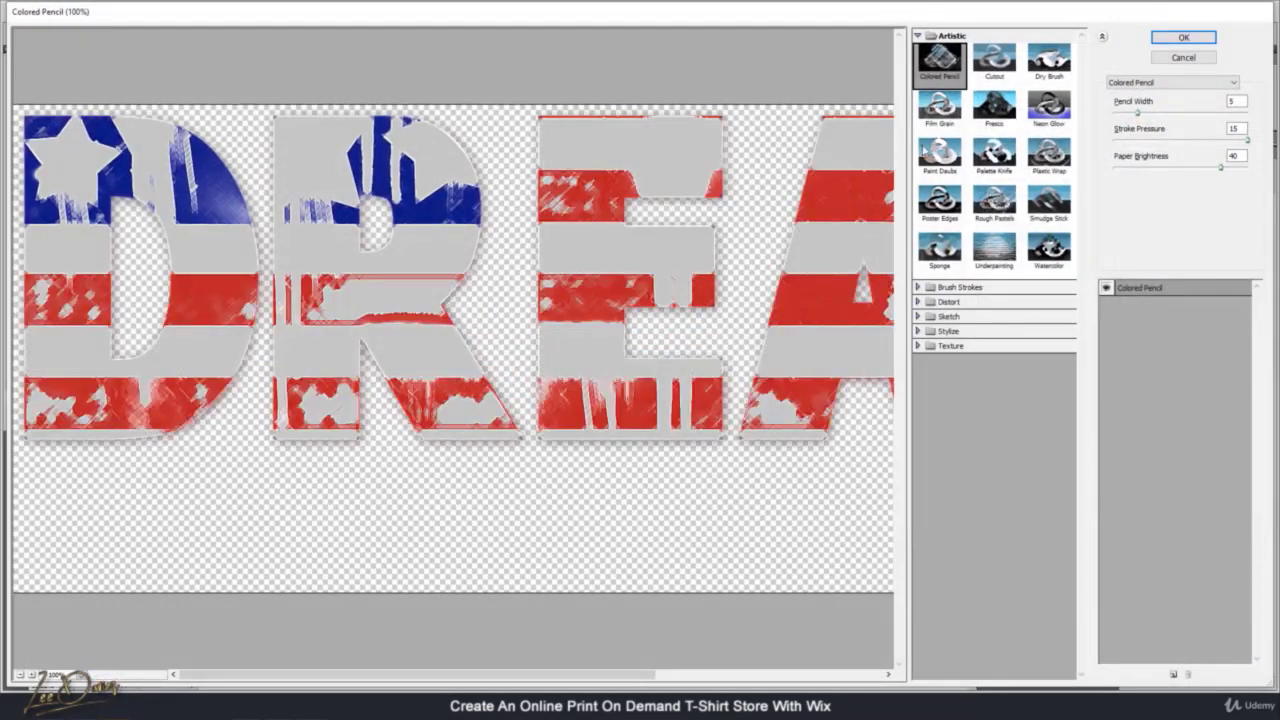
click(948, 108)
click(945, 155)
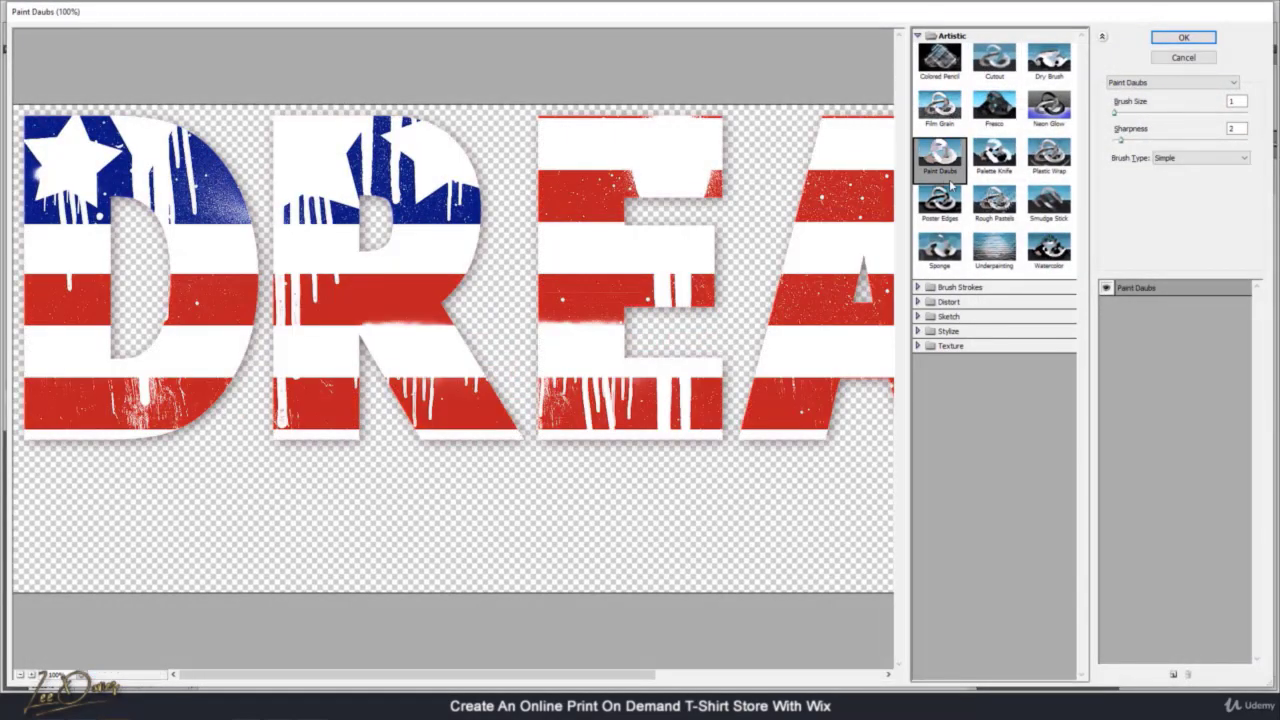
click(955, 250)
click(1005, 210)
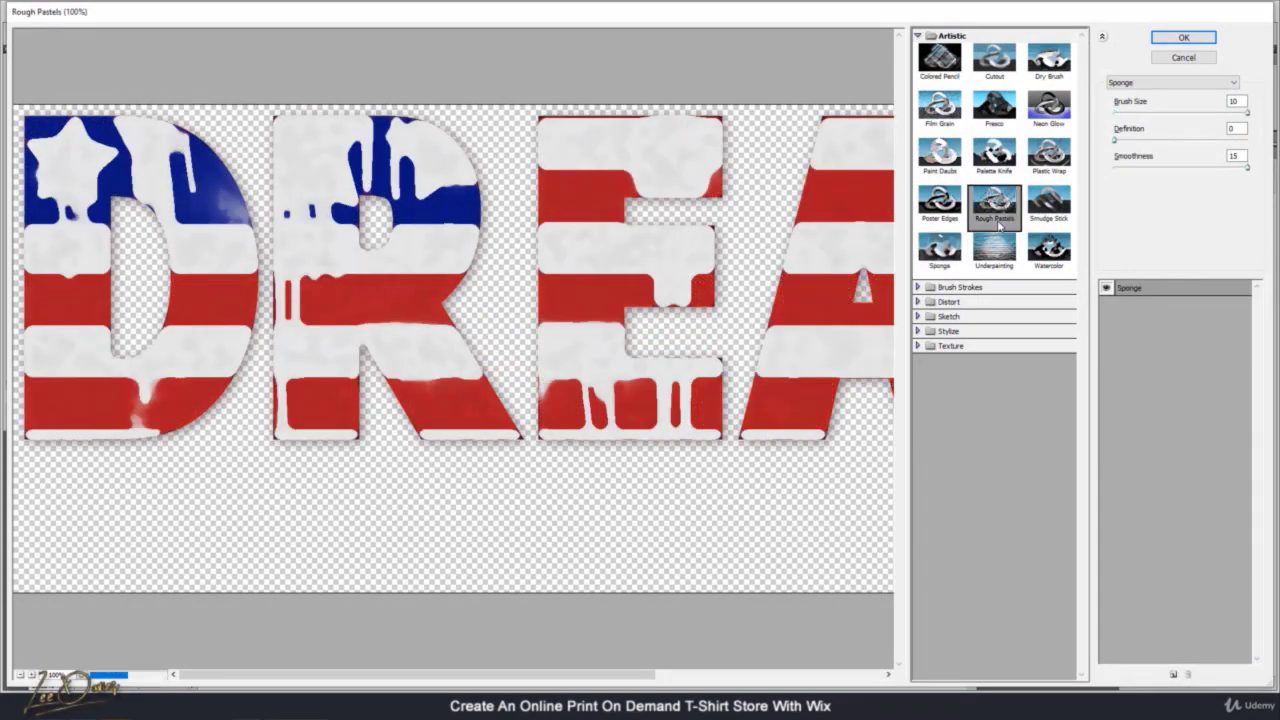
click(1060, 208)
click(1050, 155)
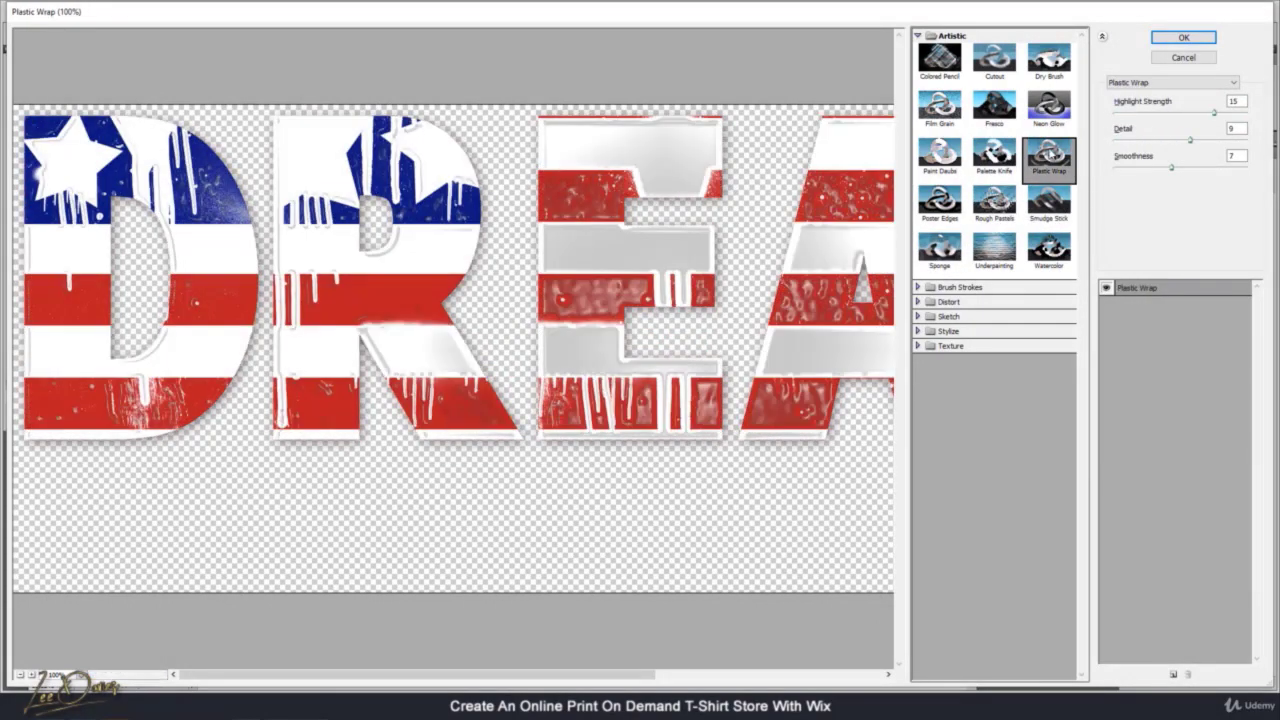
click(1000, 158)
click(1008, 112)
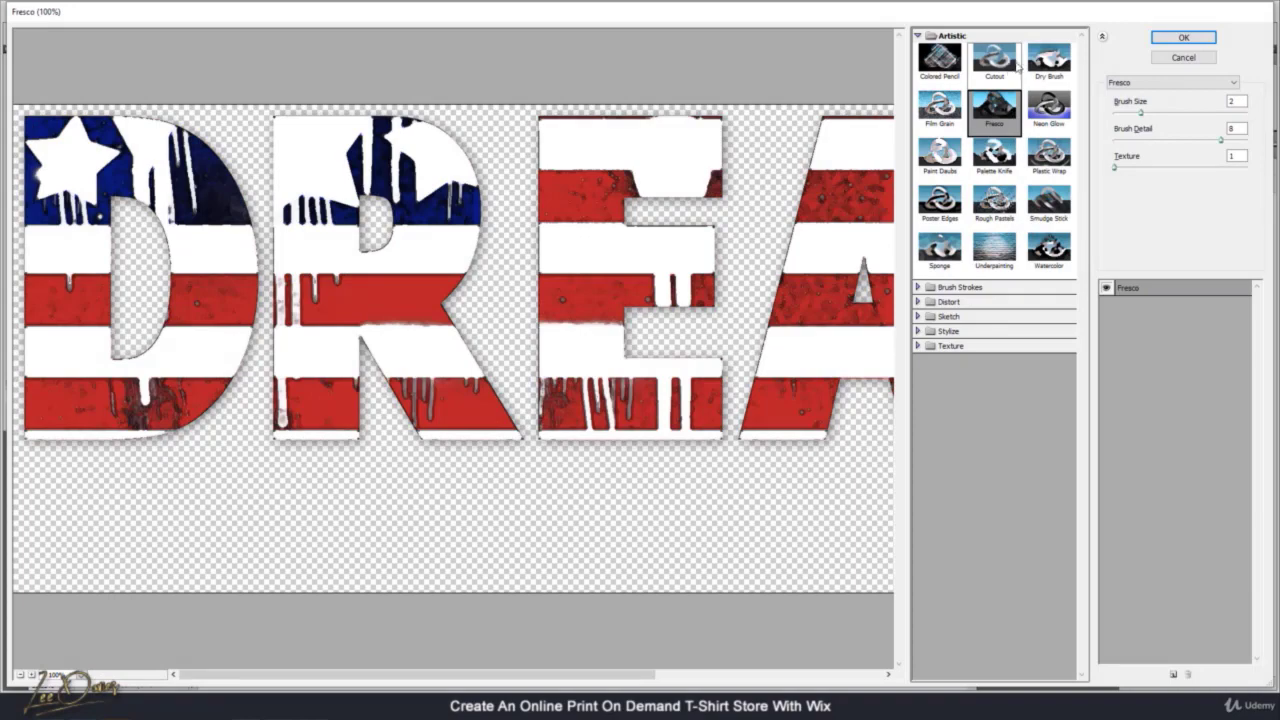
click(1162, 40)
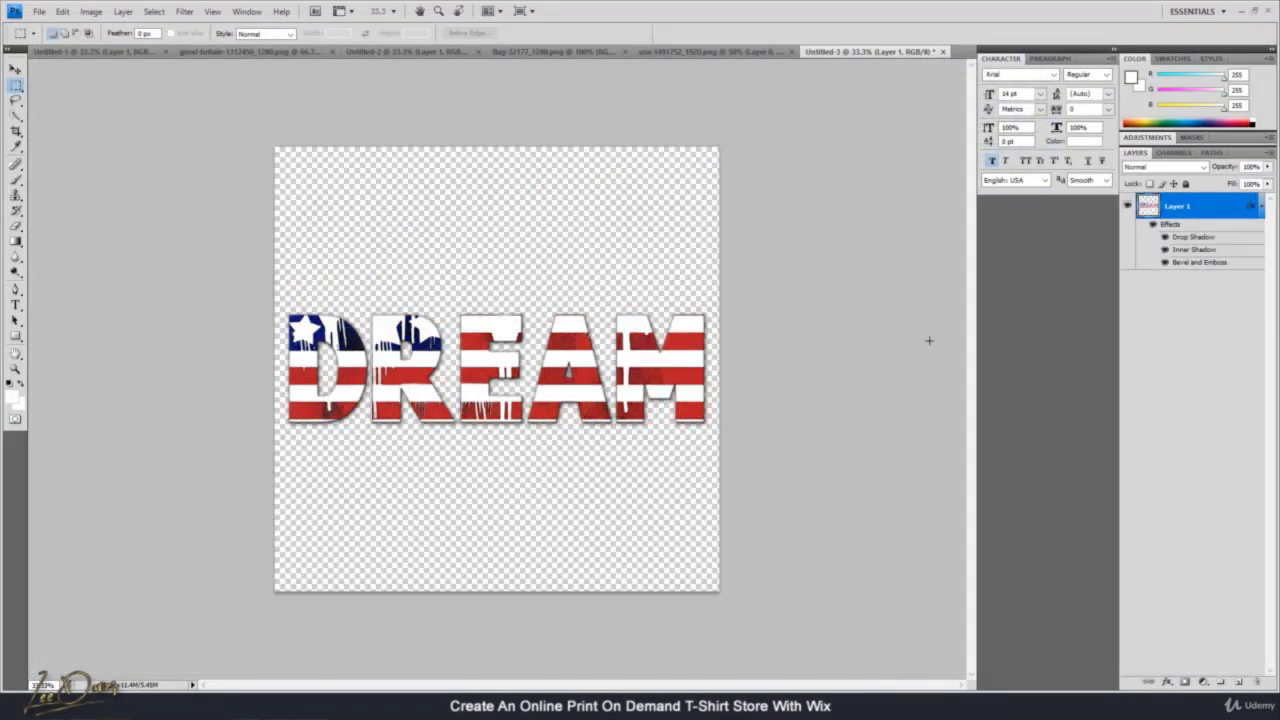
Save the DREAM artwork as a non-interlaced PNG named USAFlagShirt on the Desktop
click(39, 11)
click(175, 192)
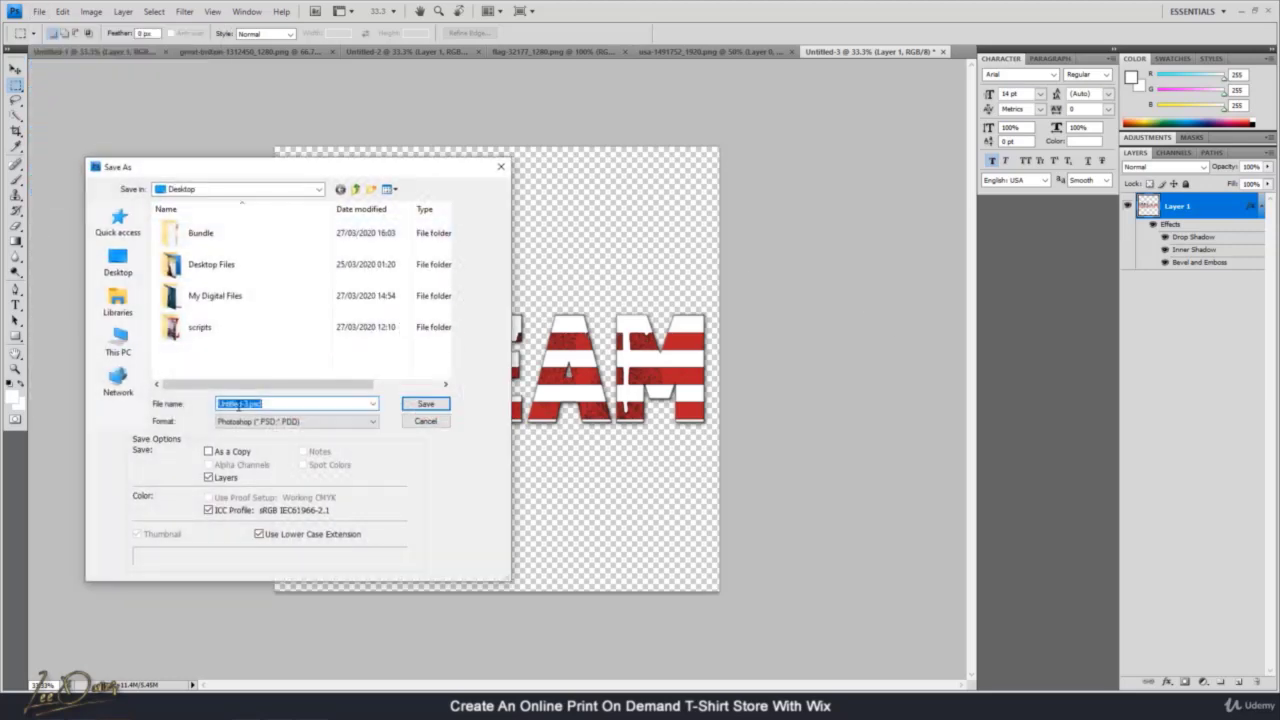
click(300, 420)
click(340, 588)
scroll(268, 331, down, 2)
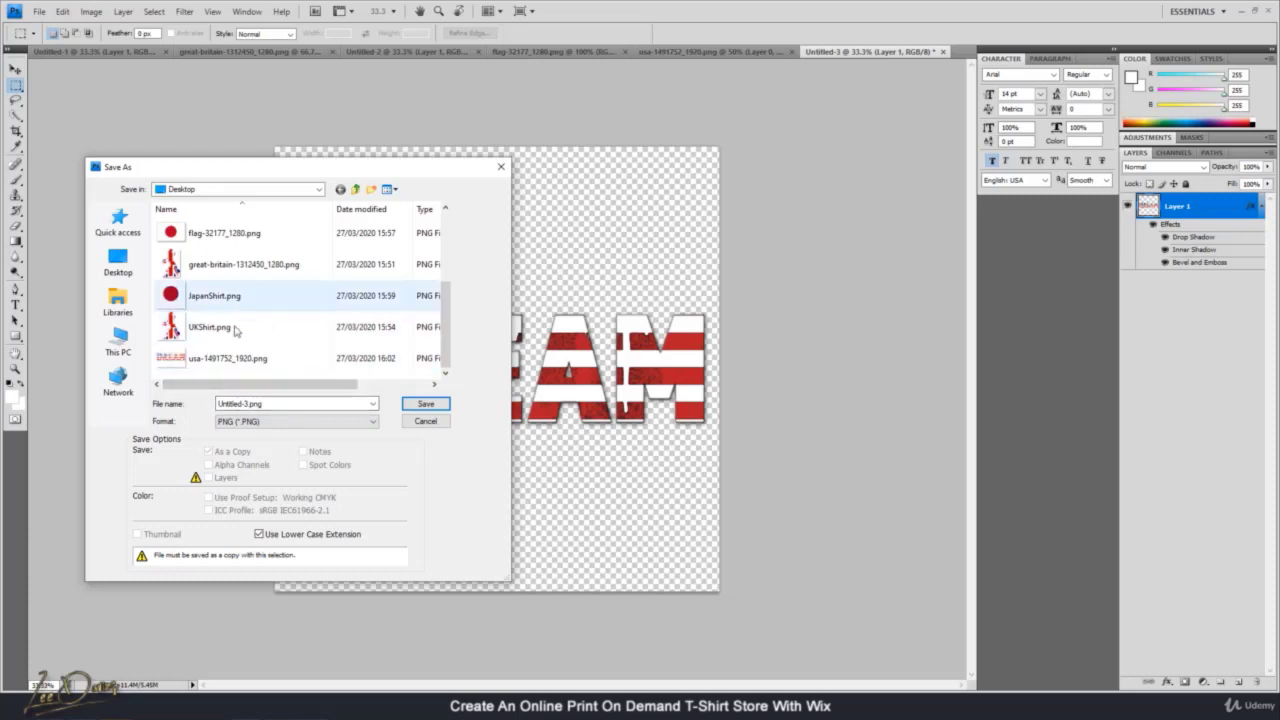
double_click(247, 403)
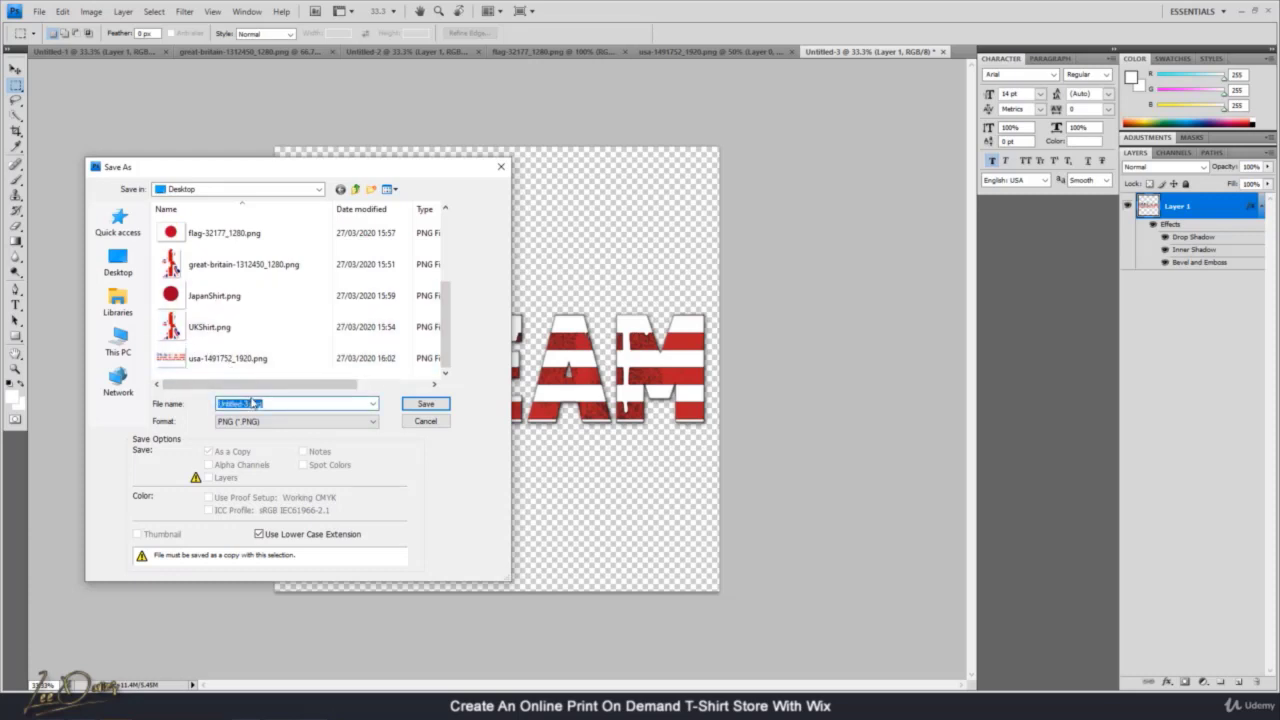
text(USAFlagSh)
key(Return)
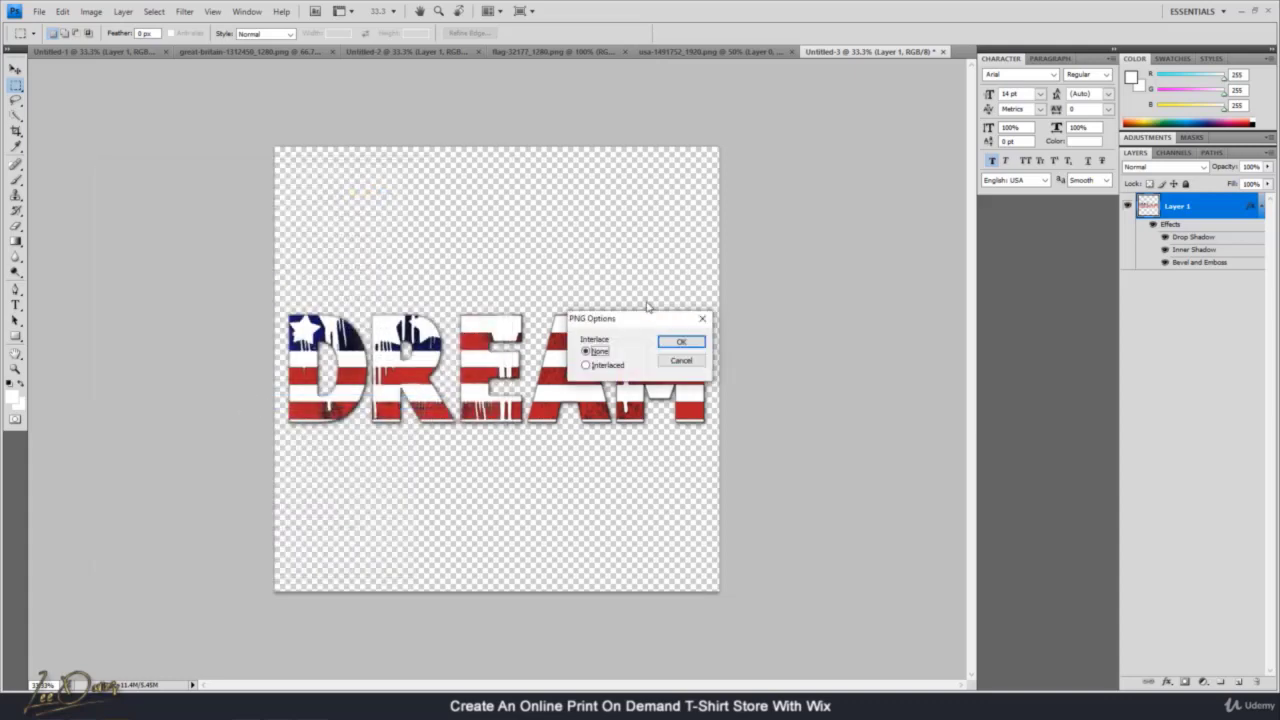
click(671, 342)
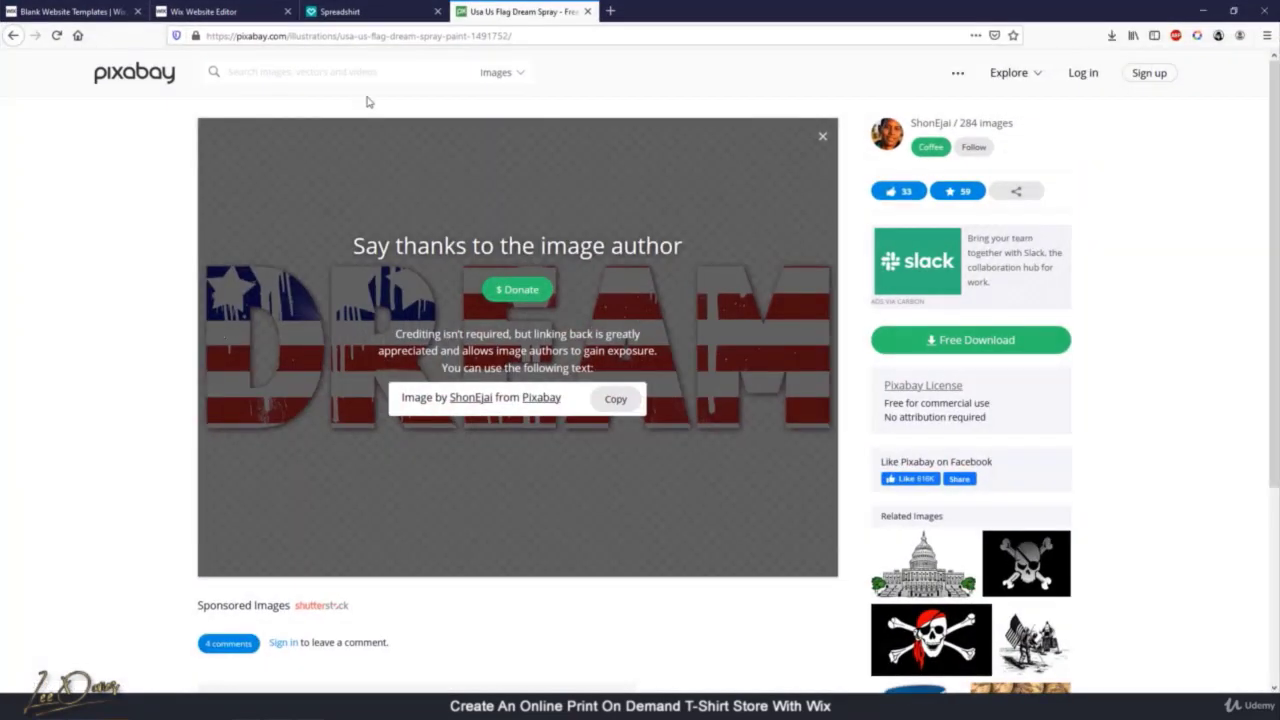
Switch to the Spreadshirt designs page in the browser and upload USAFlagShirt.png from the Desktop as a new design
click(372, 11)
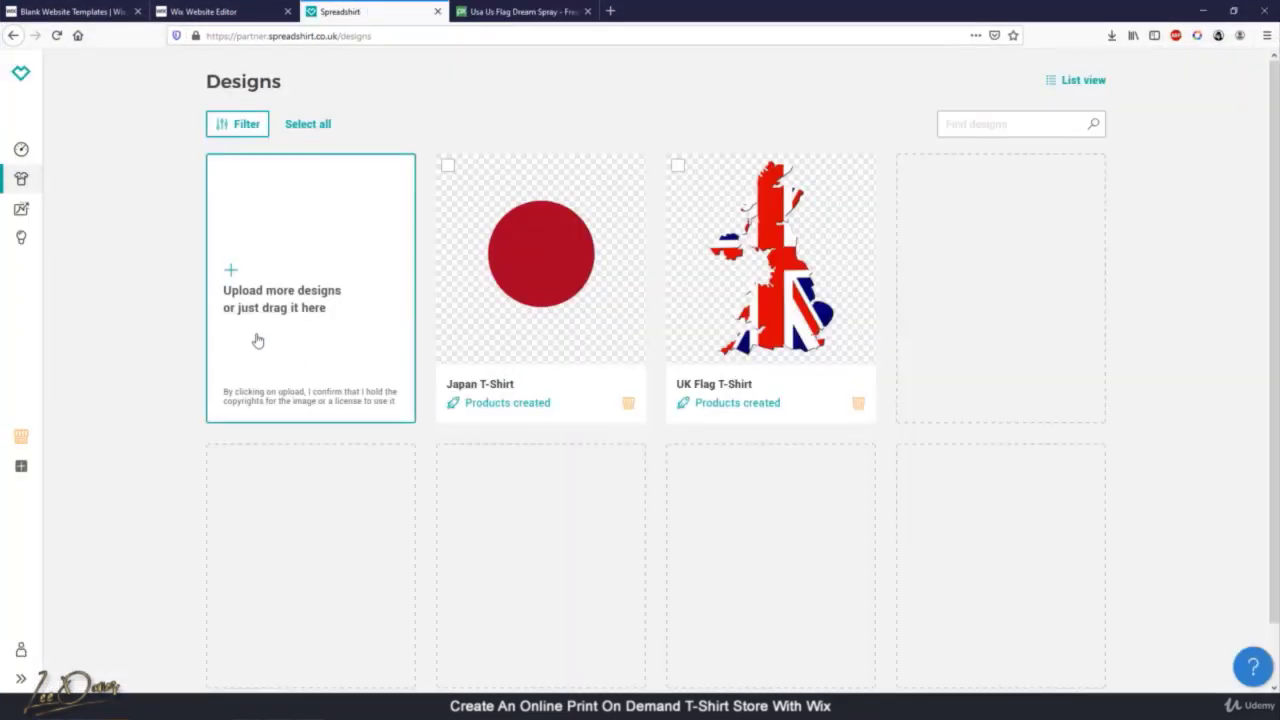
click(277, 265)
click(691, 371)
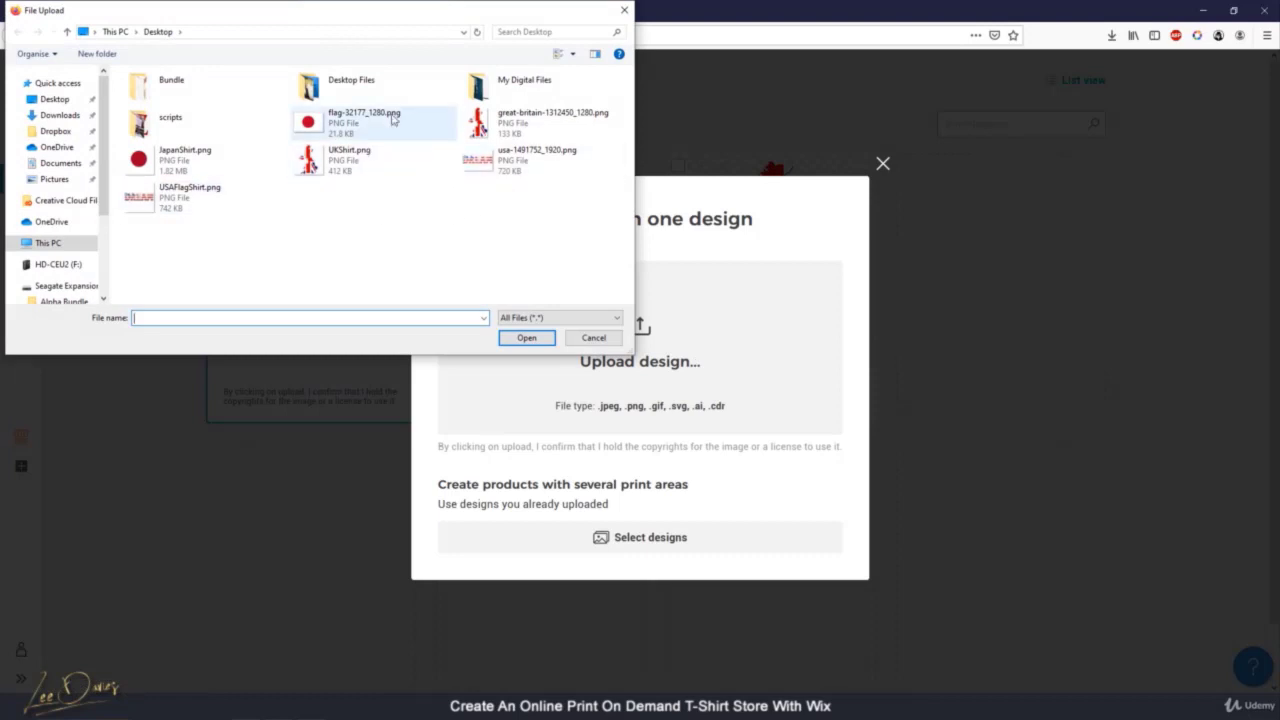
double_click(189, 192)
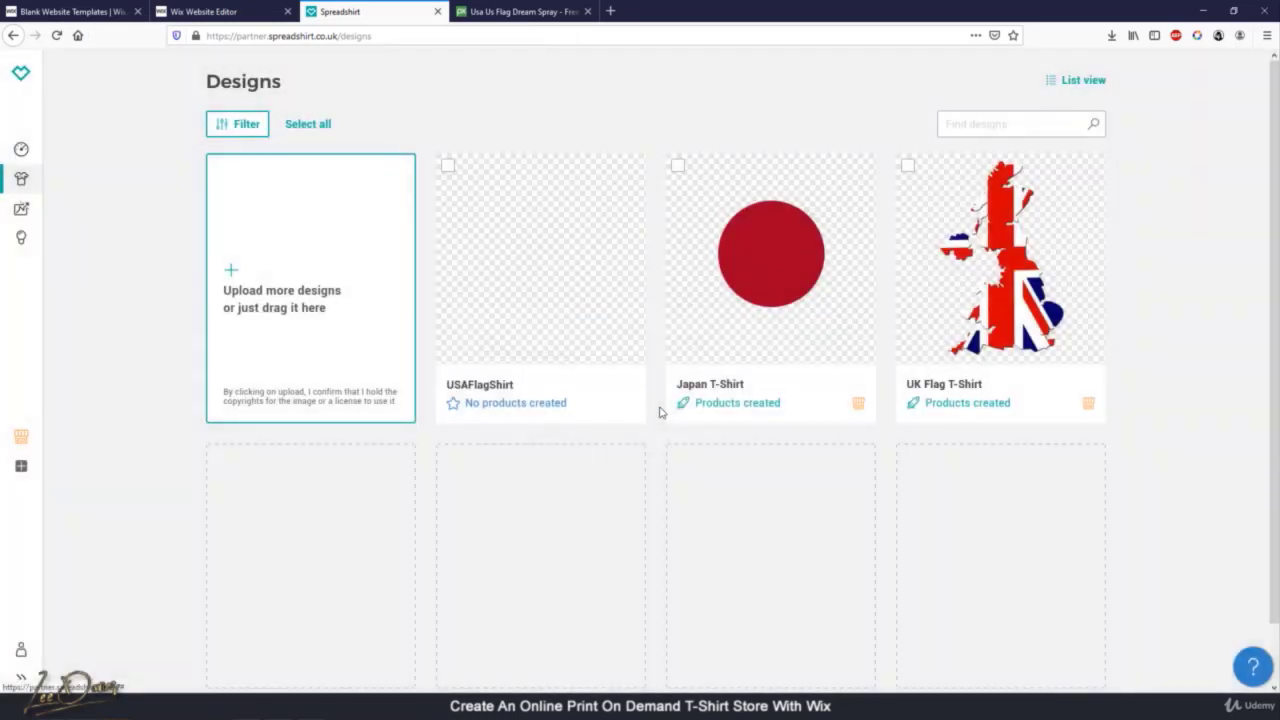
Open the Men's T-Shirt of the USAFlagShirt design for editing
click(586, 300)
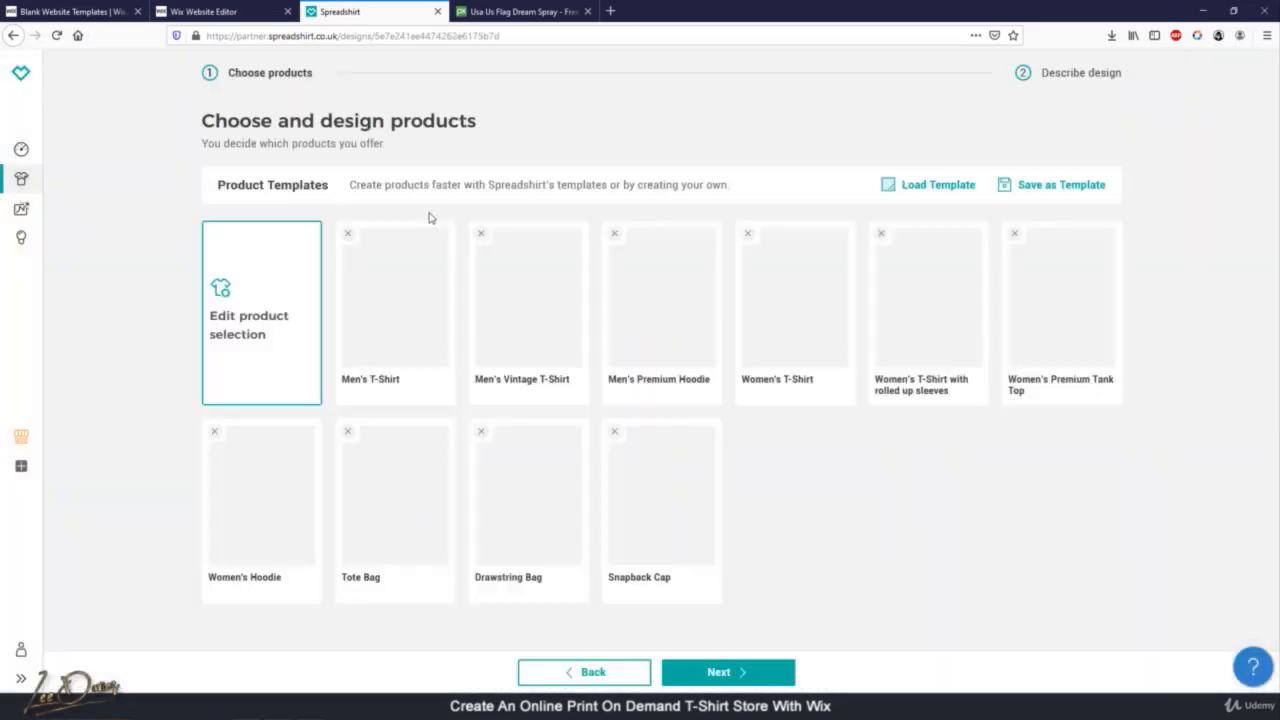
click(395, 297)
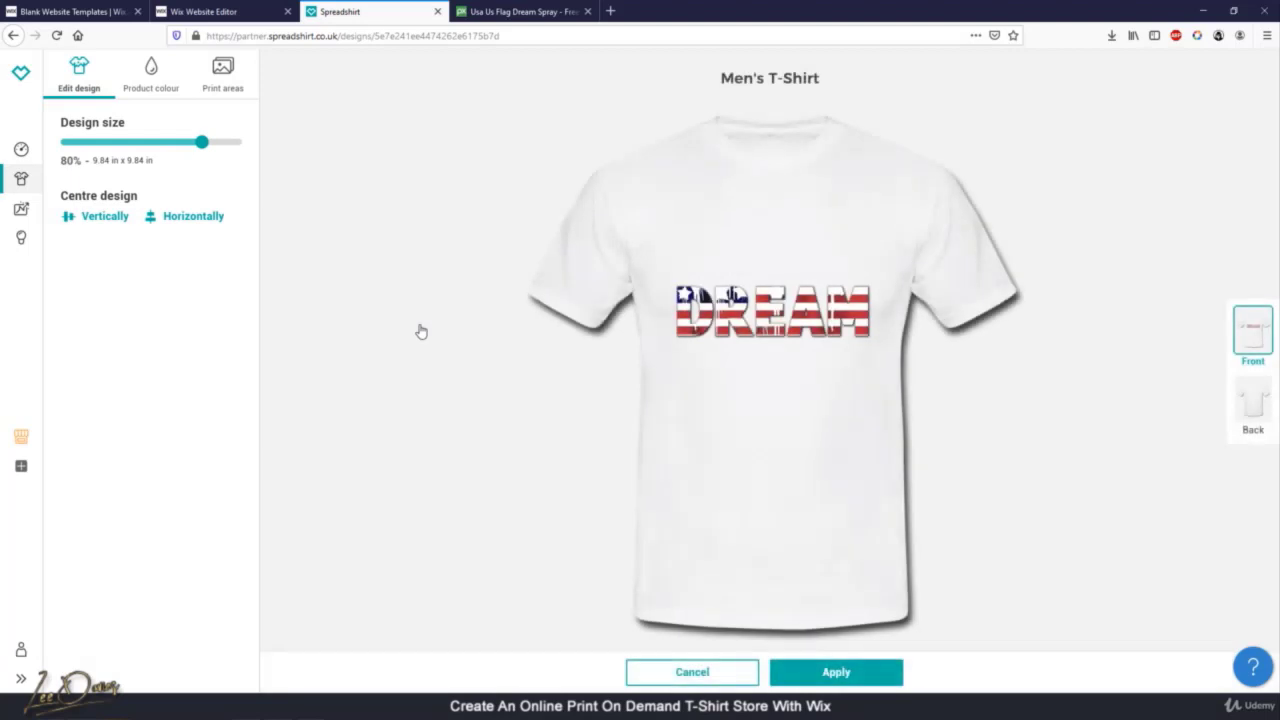
Enlarge the men's T-shirt design to 93% and, after trying olive and grey, keep white as the default display colour
mouse_move(205, 147)
mouse_down()
mouse_move(258, 148)
mouse_move(223, 143)
mouse_up()
click(428, 235)
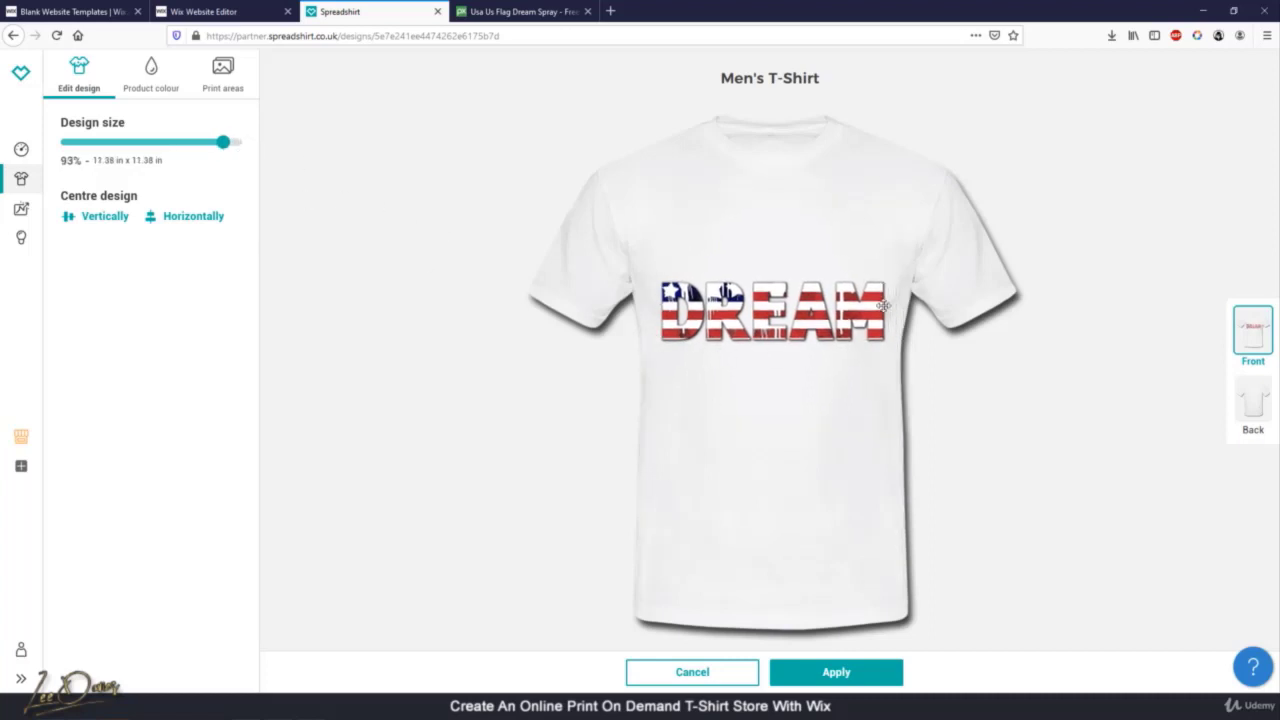
click(153, 89)
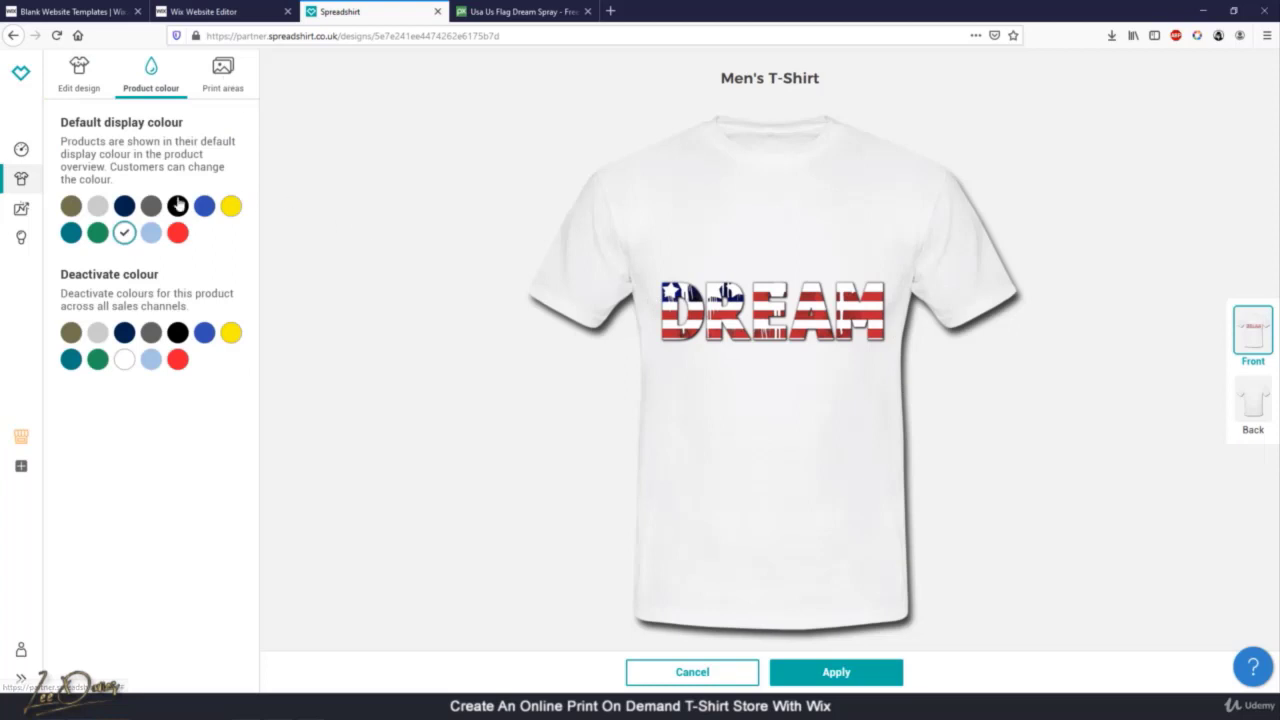
click(70, 206)
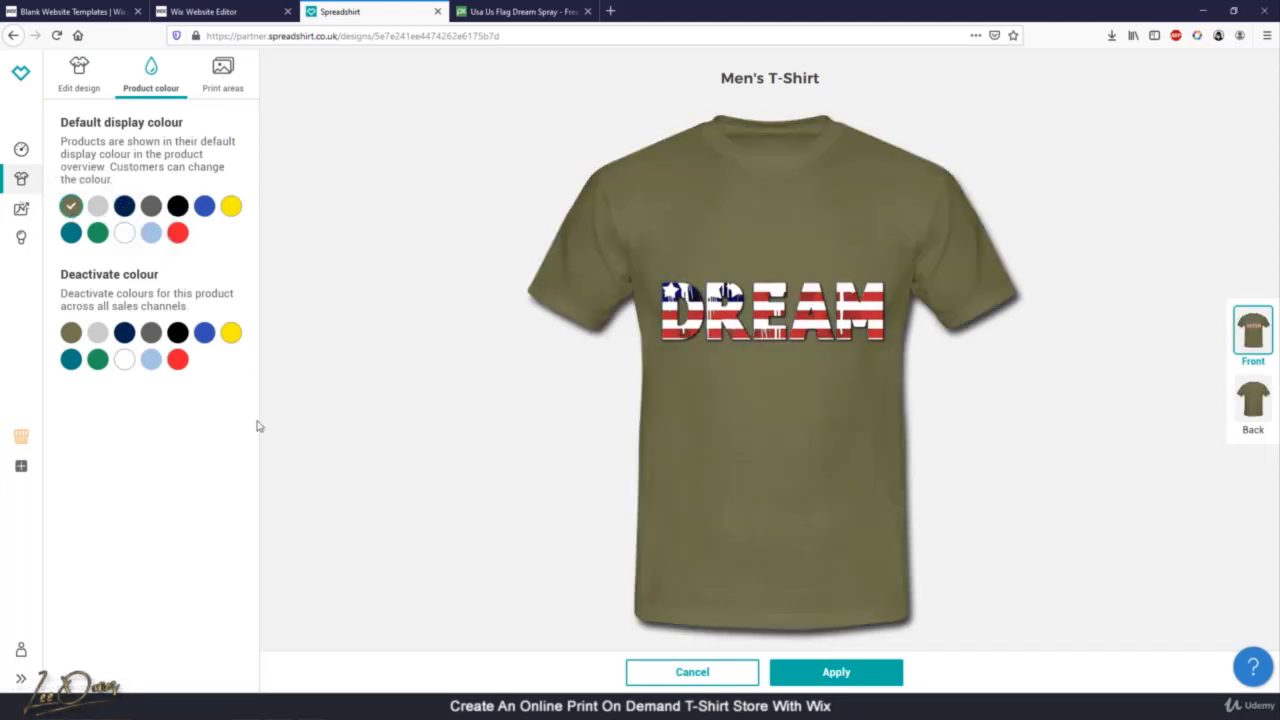
click(99, 210)
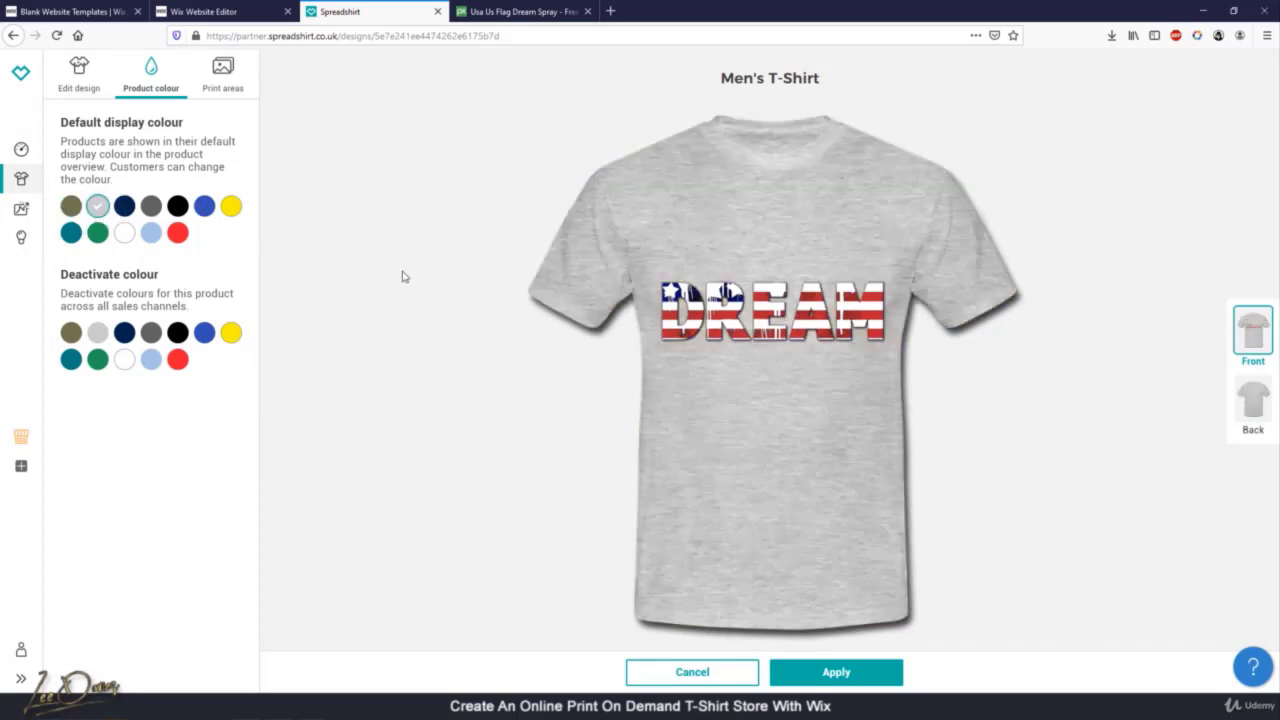
click(122, 236)
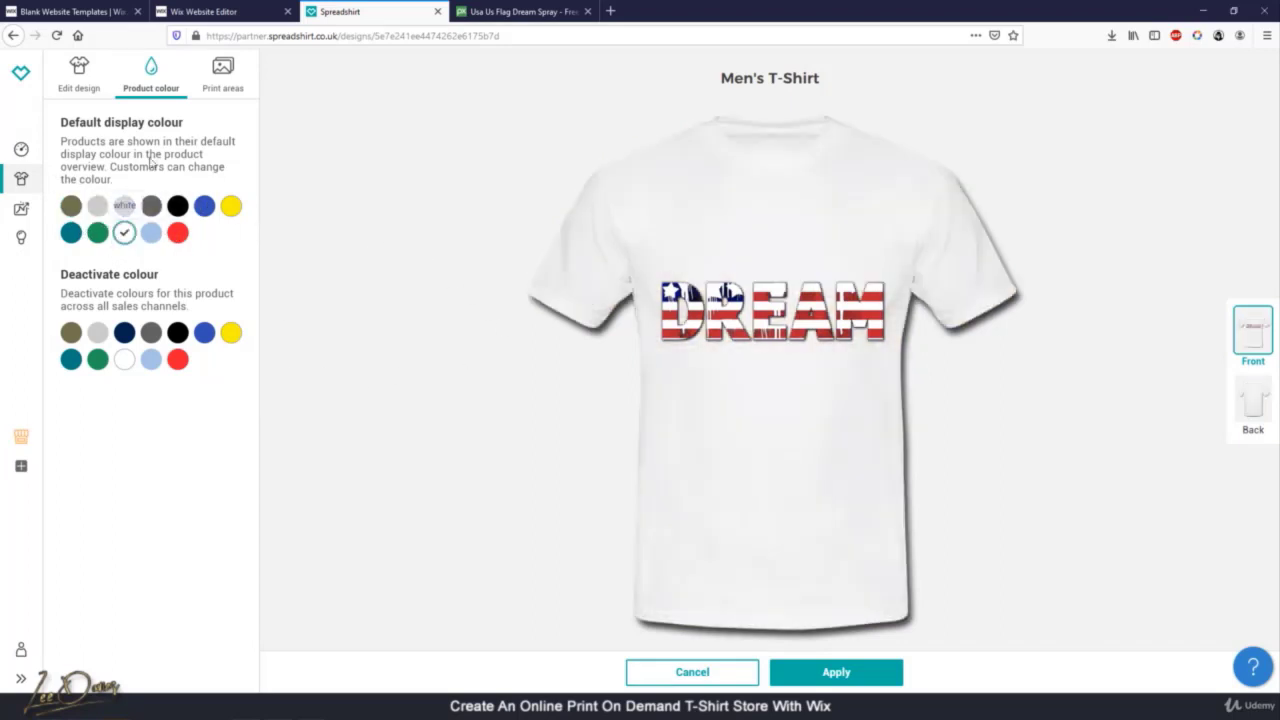
Check the T-shirt's print areas, apply the product edits and continue to the design description
click(221, 73)
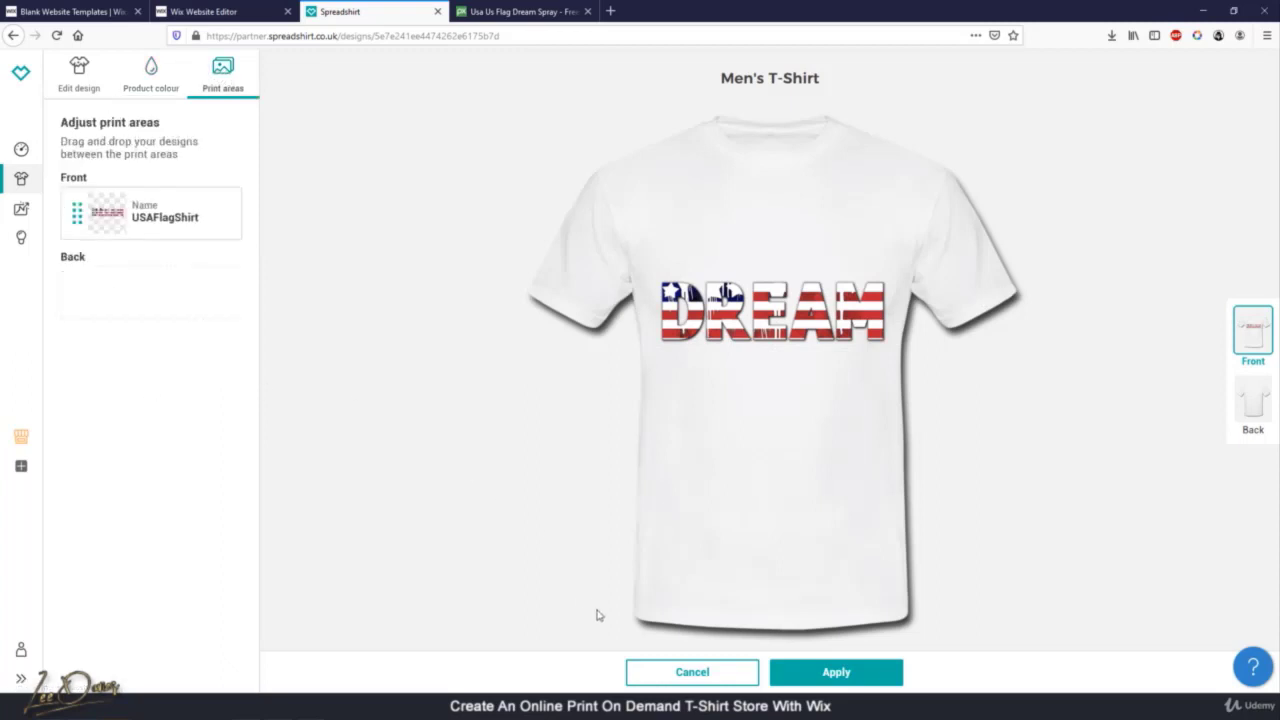
click(836, 673)
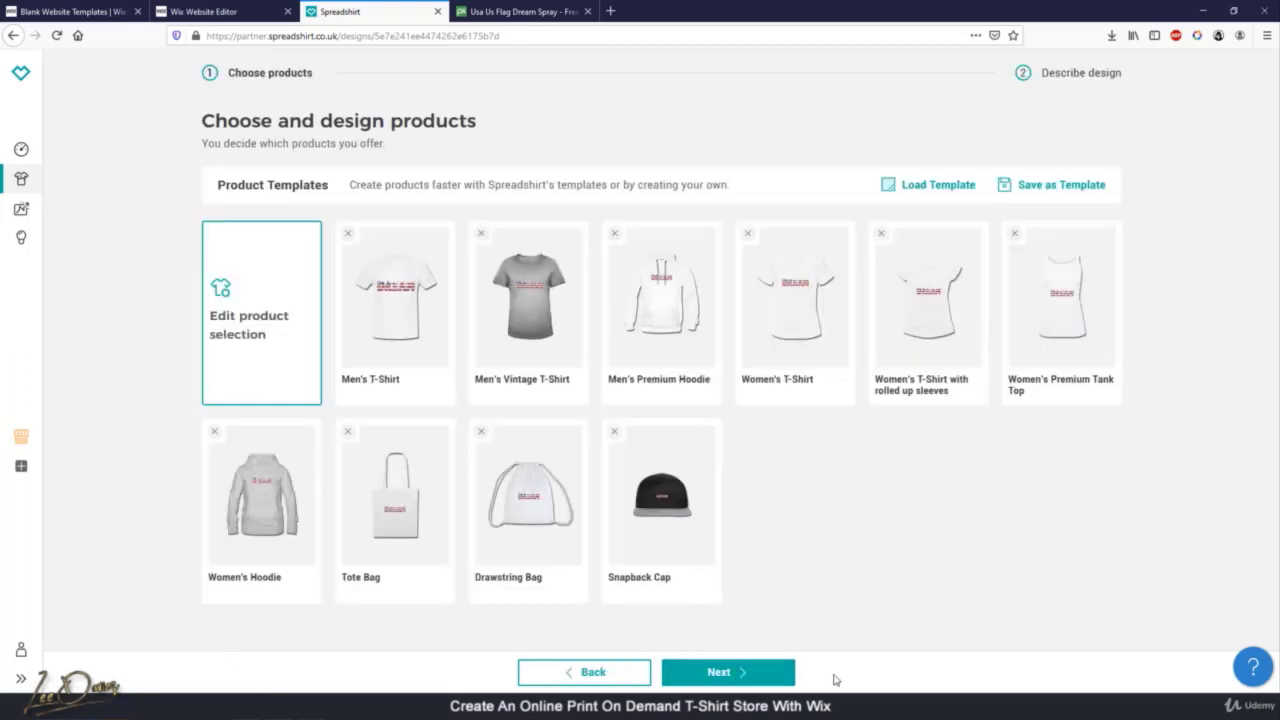
click(771, 673)
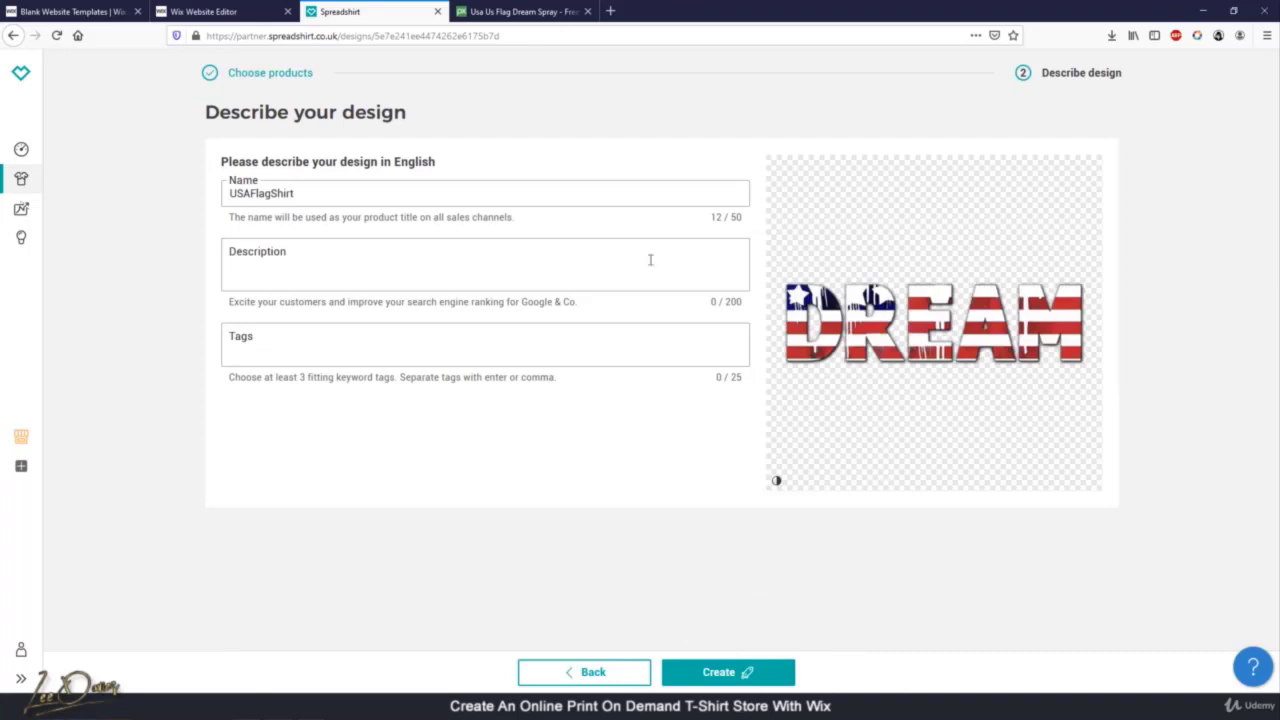
Name the design "USA Flag Shirt" and describe it as "Flag of the US on a dream text"
click(330, 195)
click(246, 193)
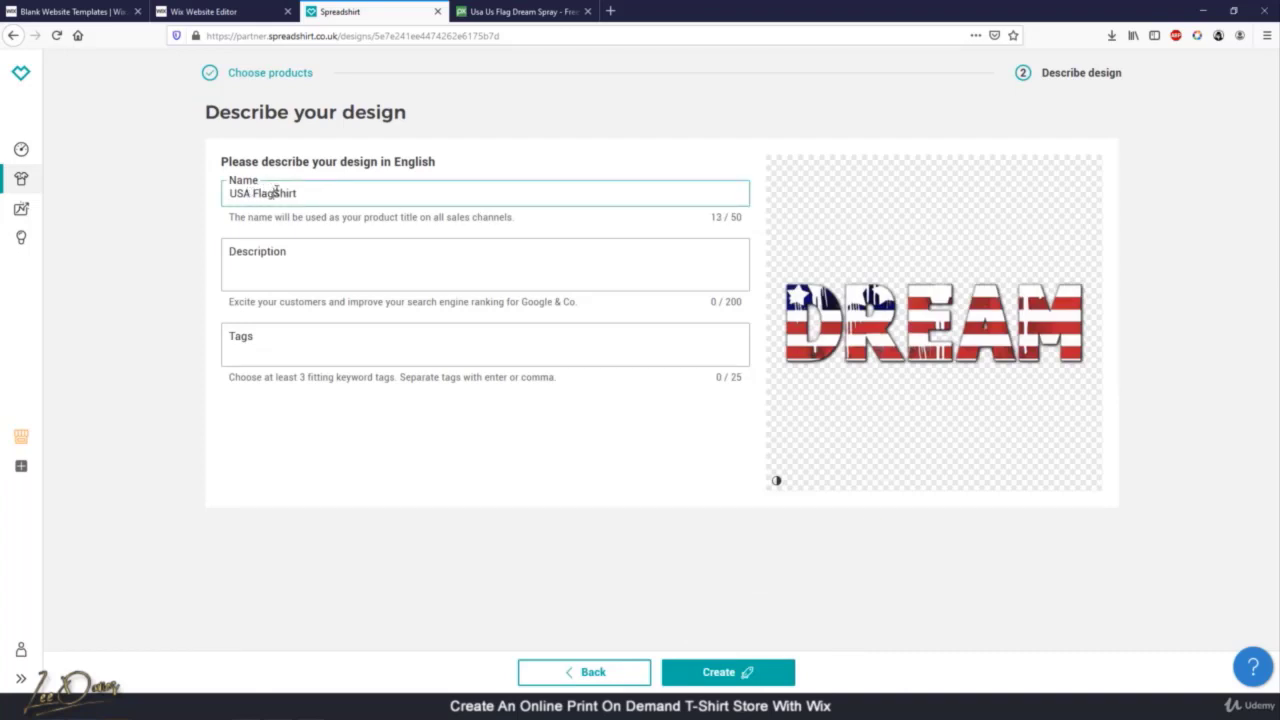
click(275, 193)
click(252, 250)
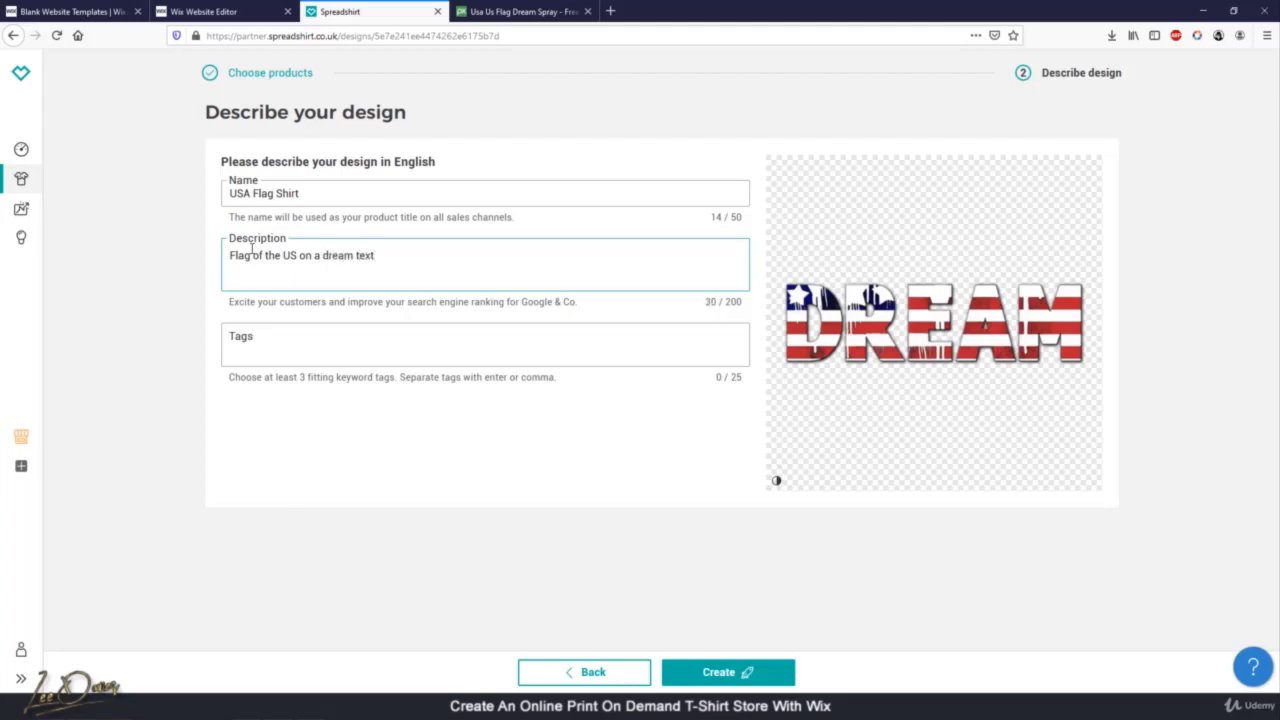
Tag the design with "usa flag" and "usa shirt"
click(266, 345)
text(us)
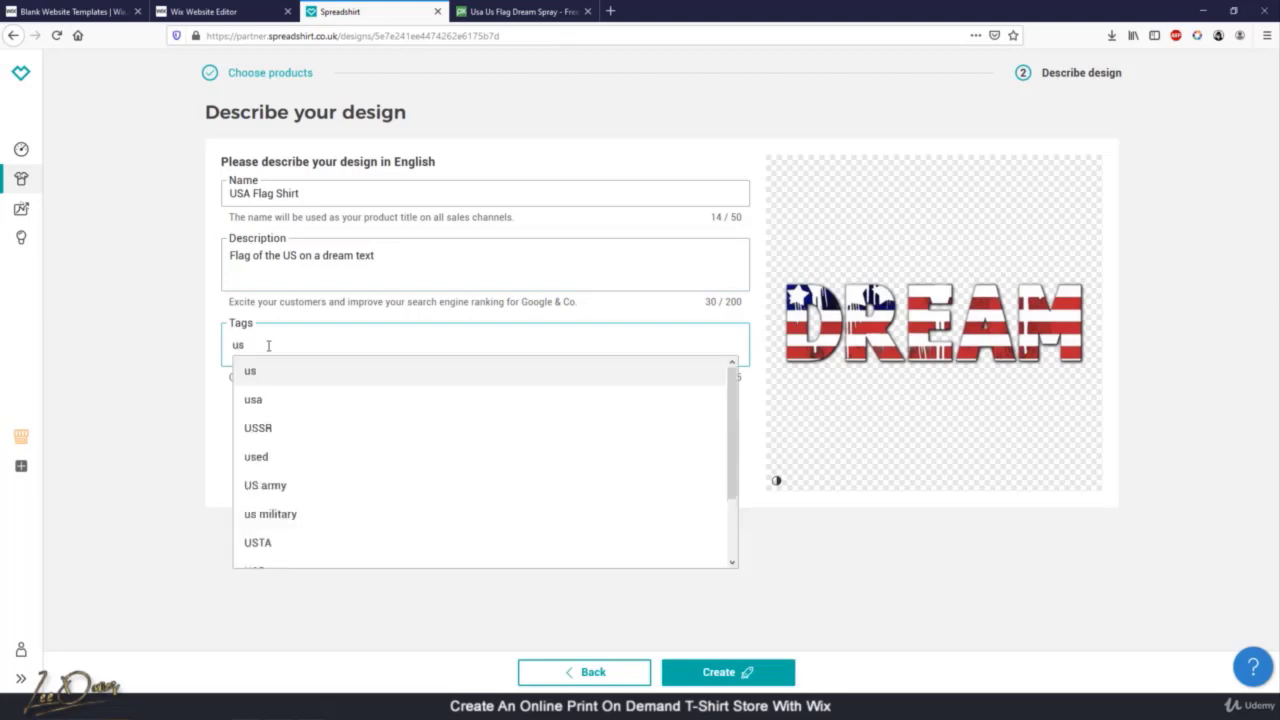
text(a flag)
key(Return)
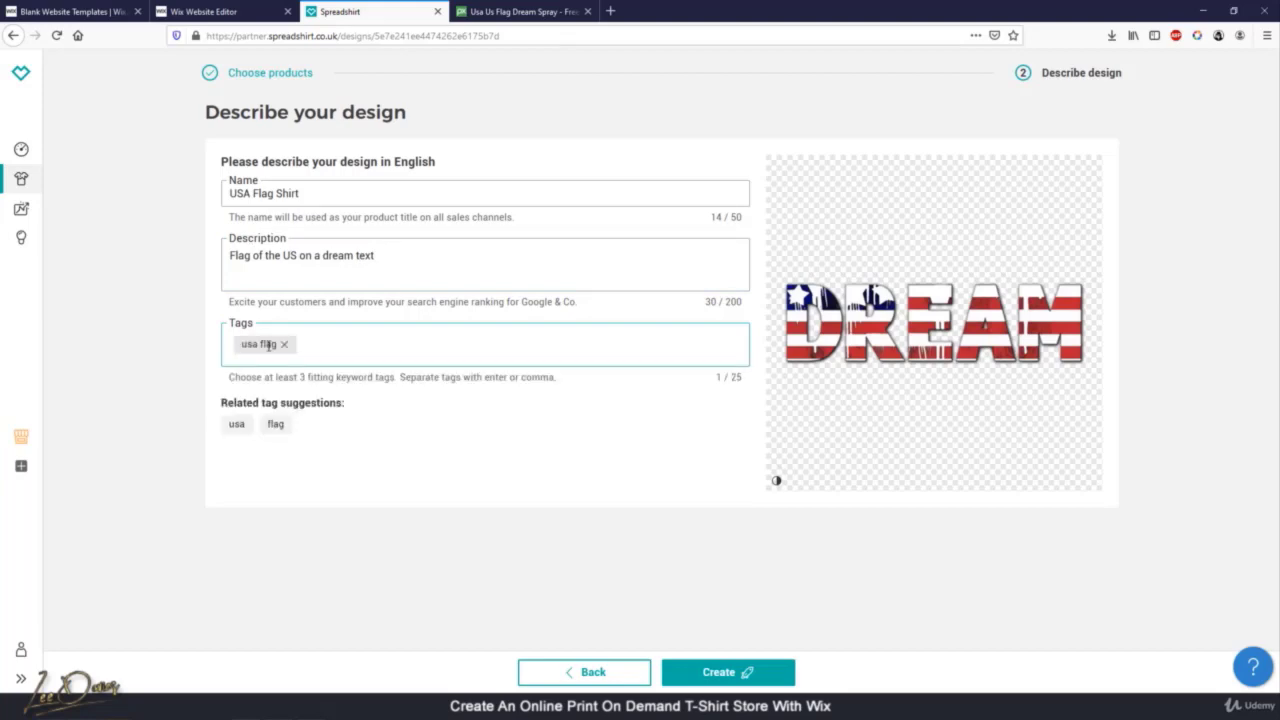
text(usa shirt)
key(Return)
Add a third tag to the design, correcting its spelling to "patriot shirt"
text(pa)
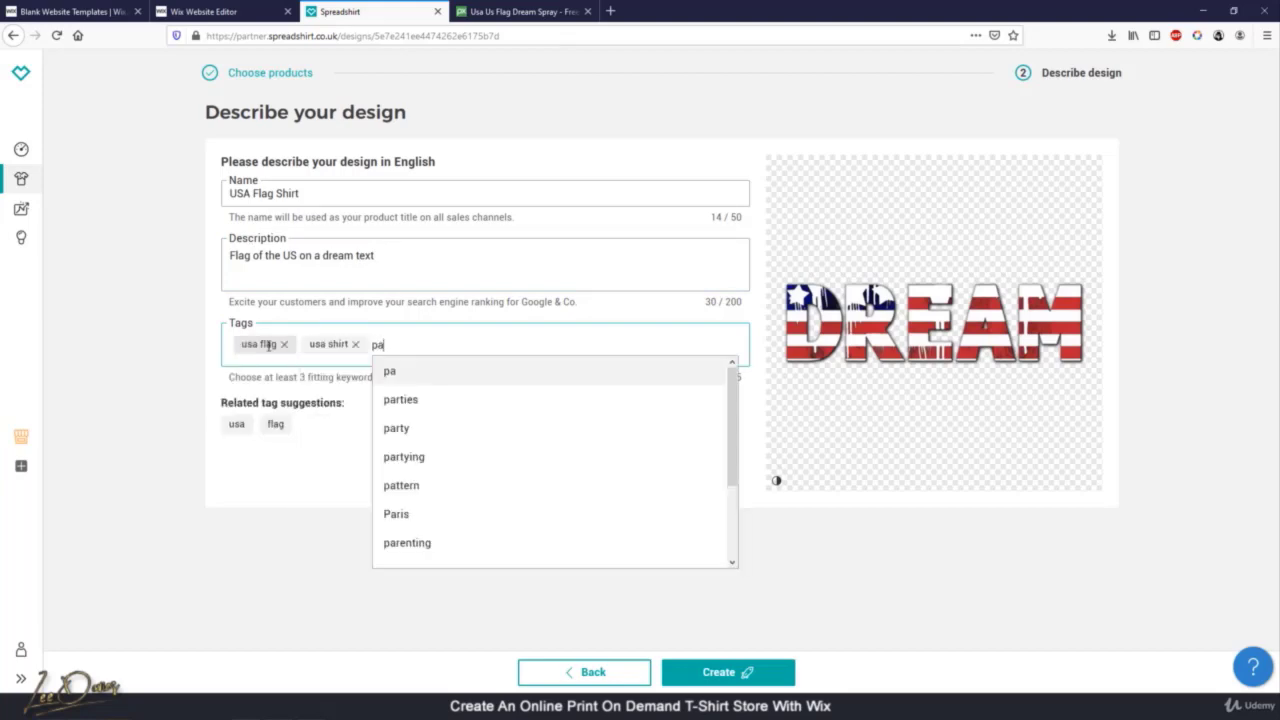
text(triot shit)
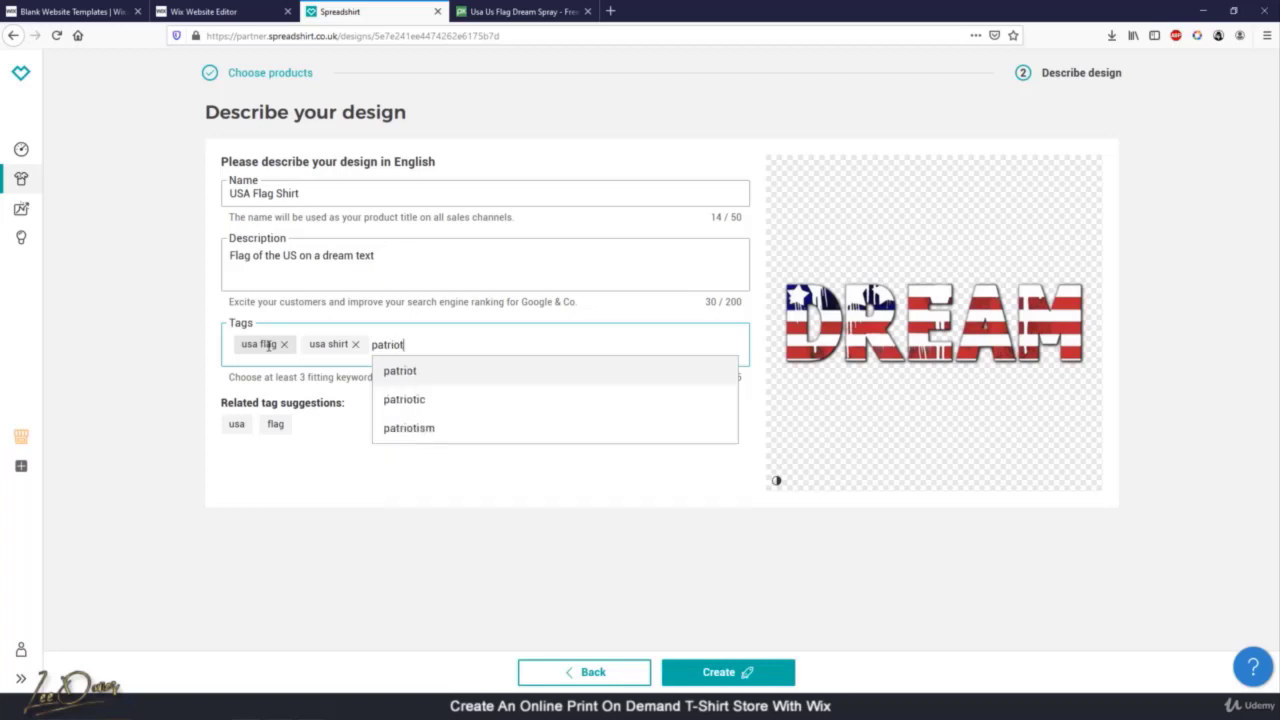
key(Return)
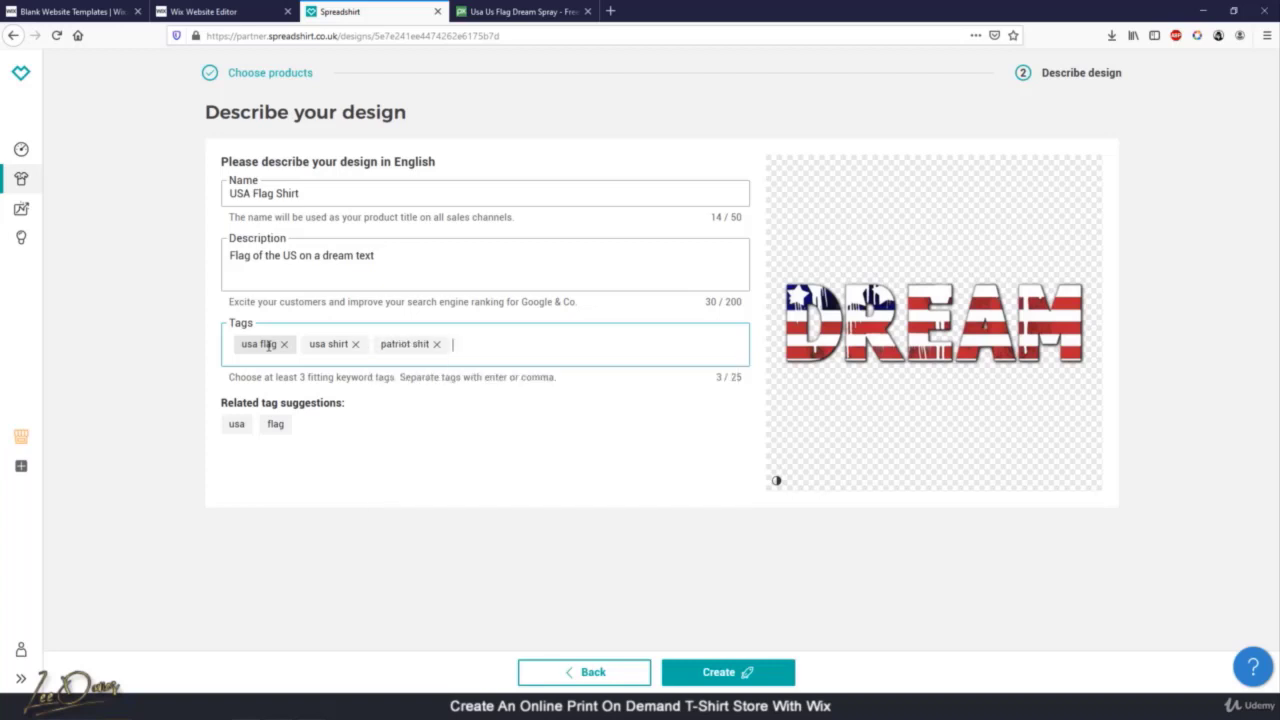
click(437, 344)
text(pa)
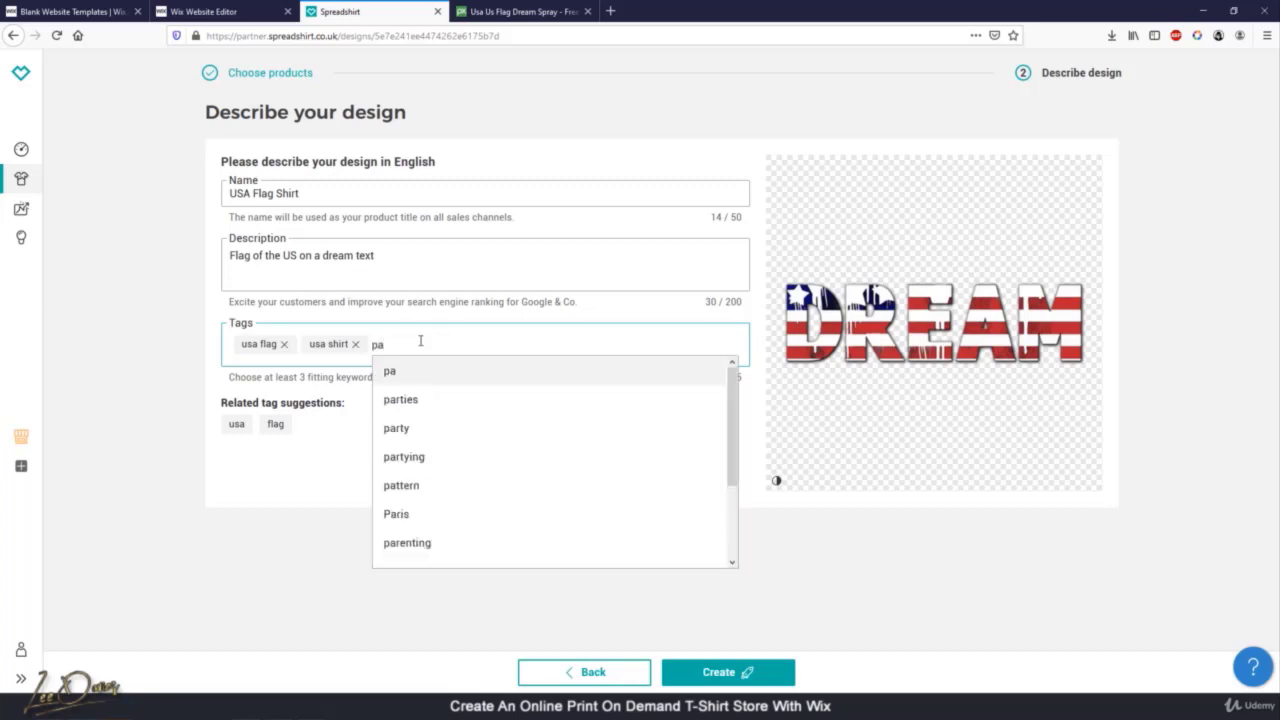
text(triot shirt)
key(Return)
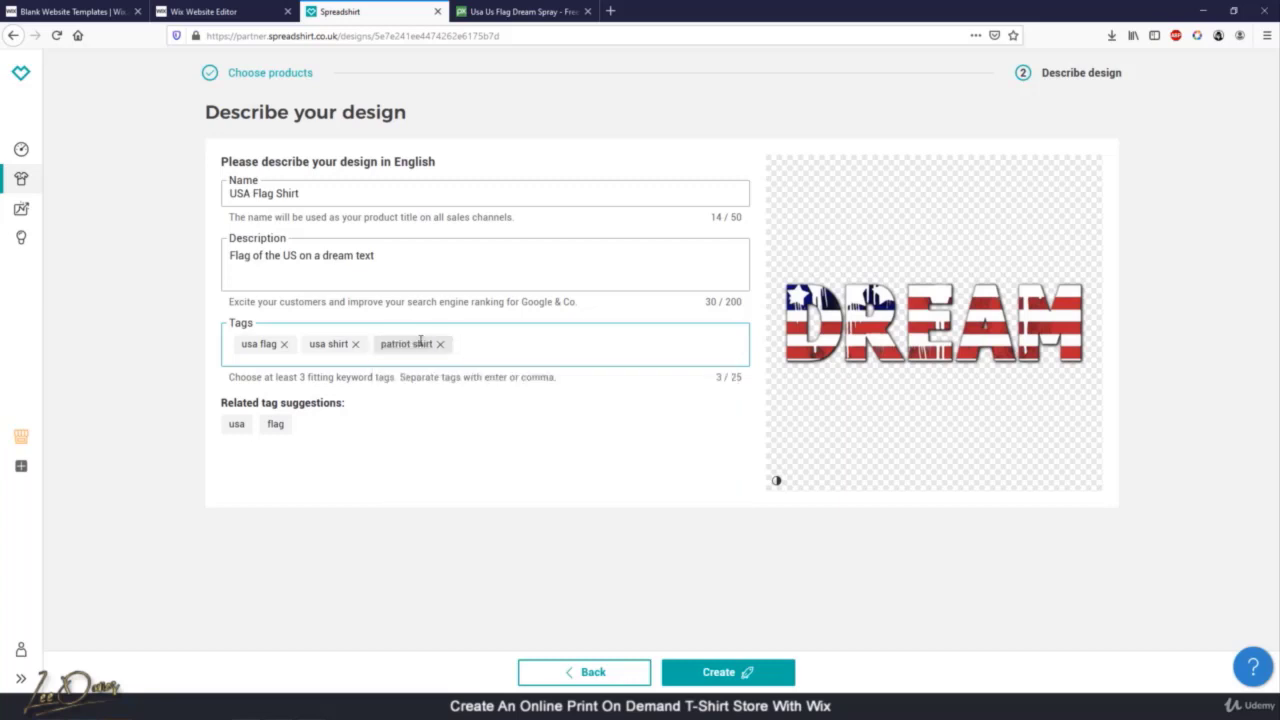
Create the USA Flag Shirt products and return to the overview of all designs
click(703, 673)
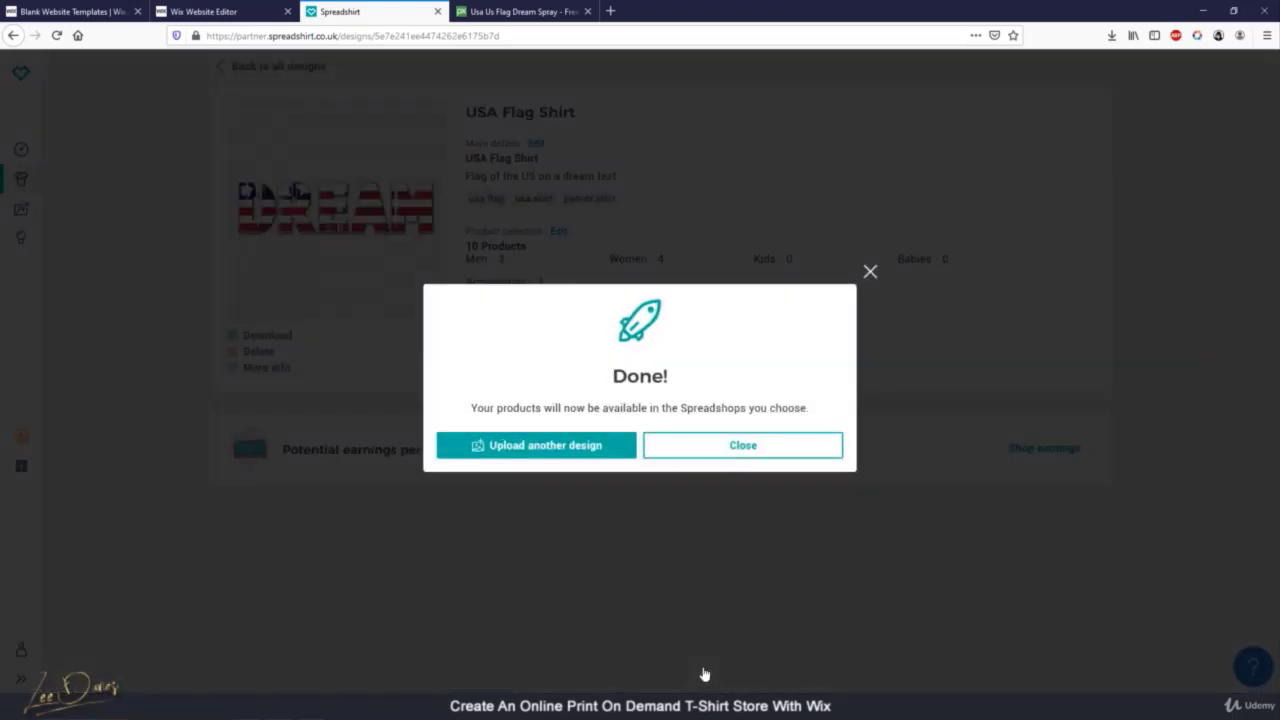
click(734, 450)
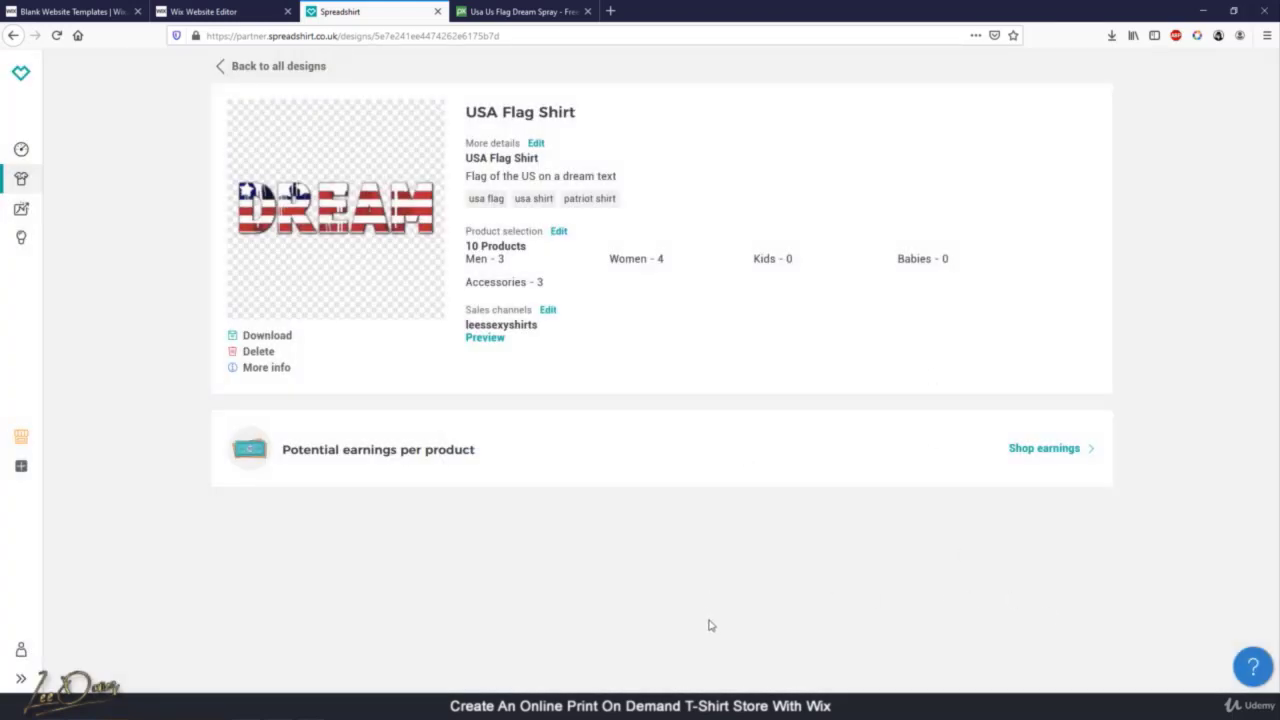
click(250, 70)
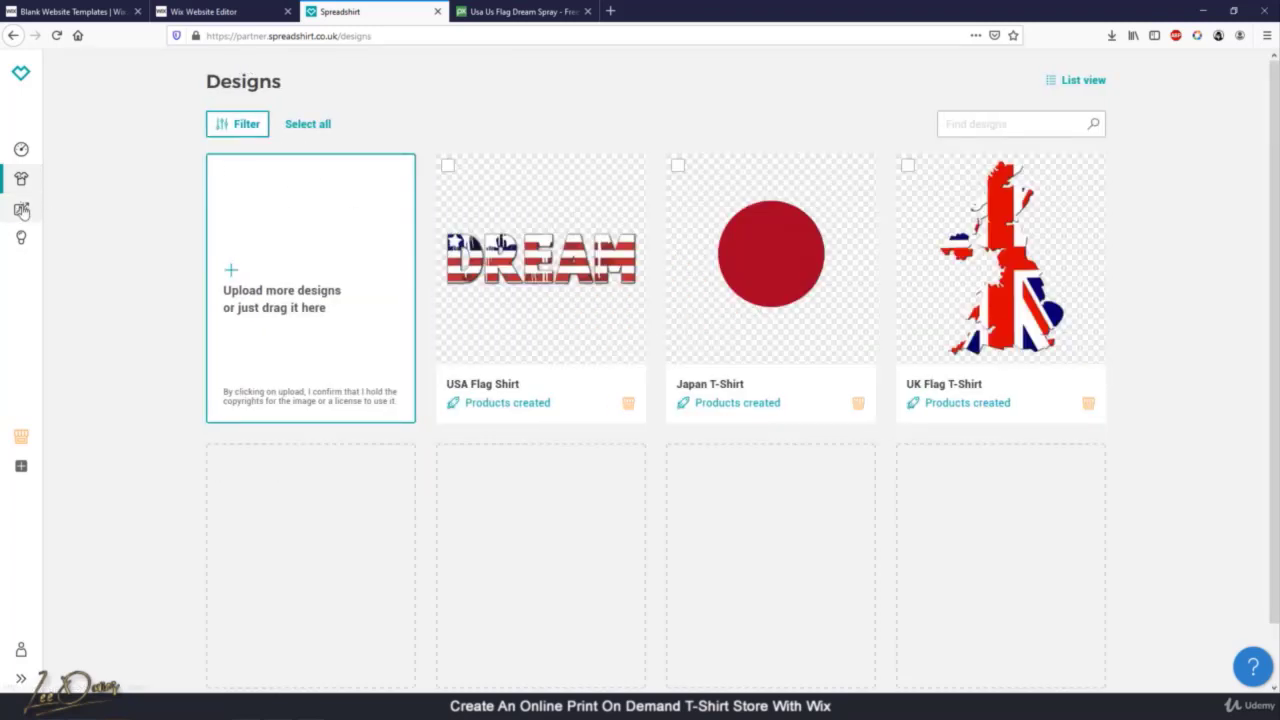
View the sales dashboard and the credit statistics, and return to the designs overview
click(21, 149)
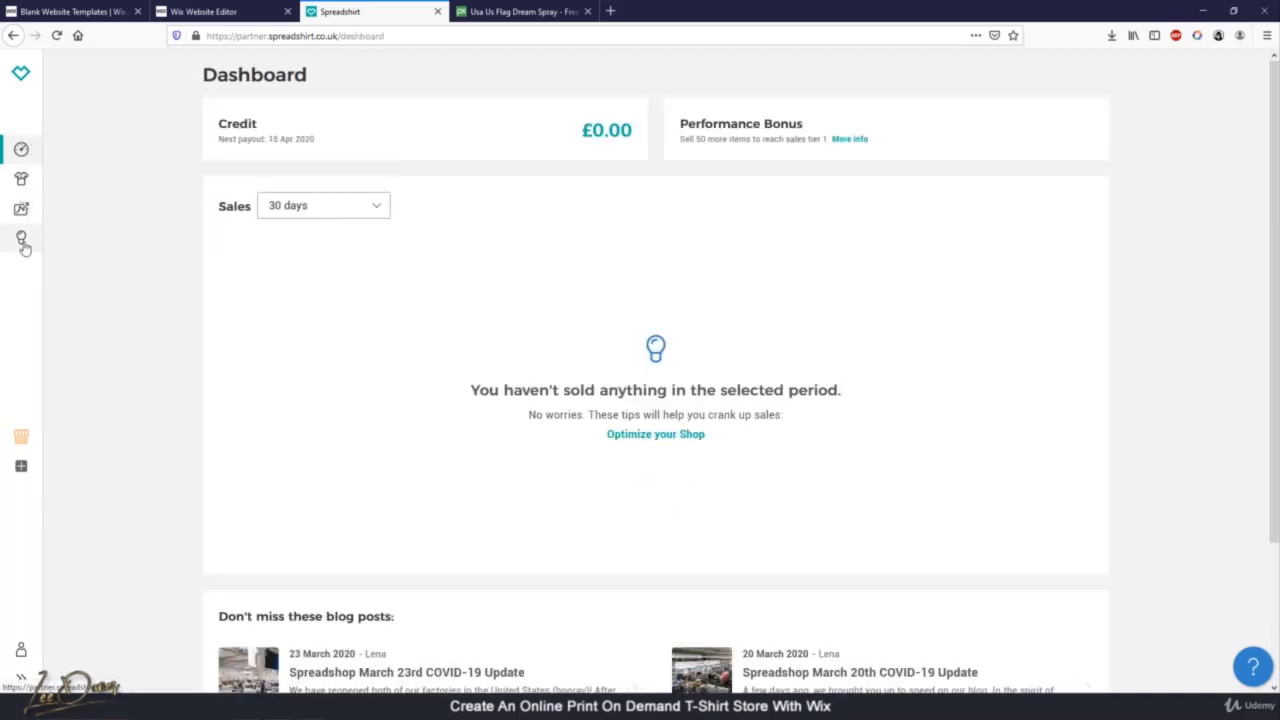
click(23, 209)
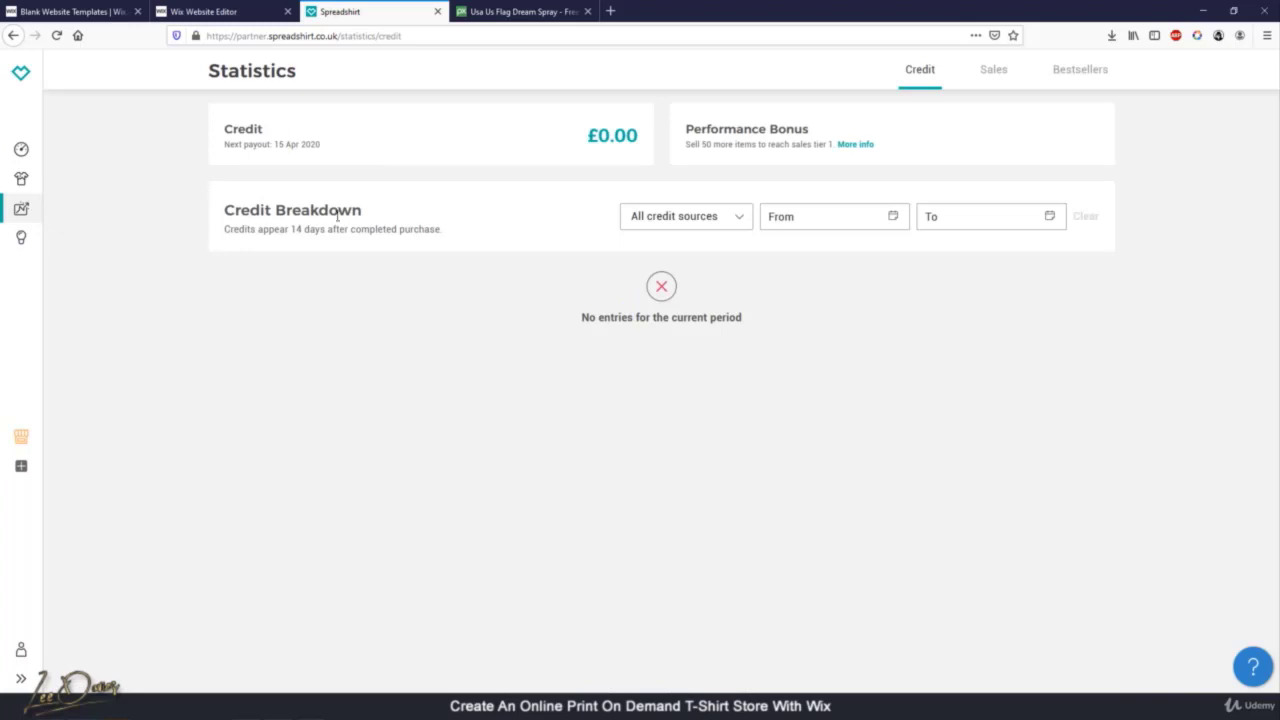
click(21, 178)
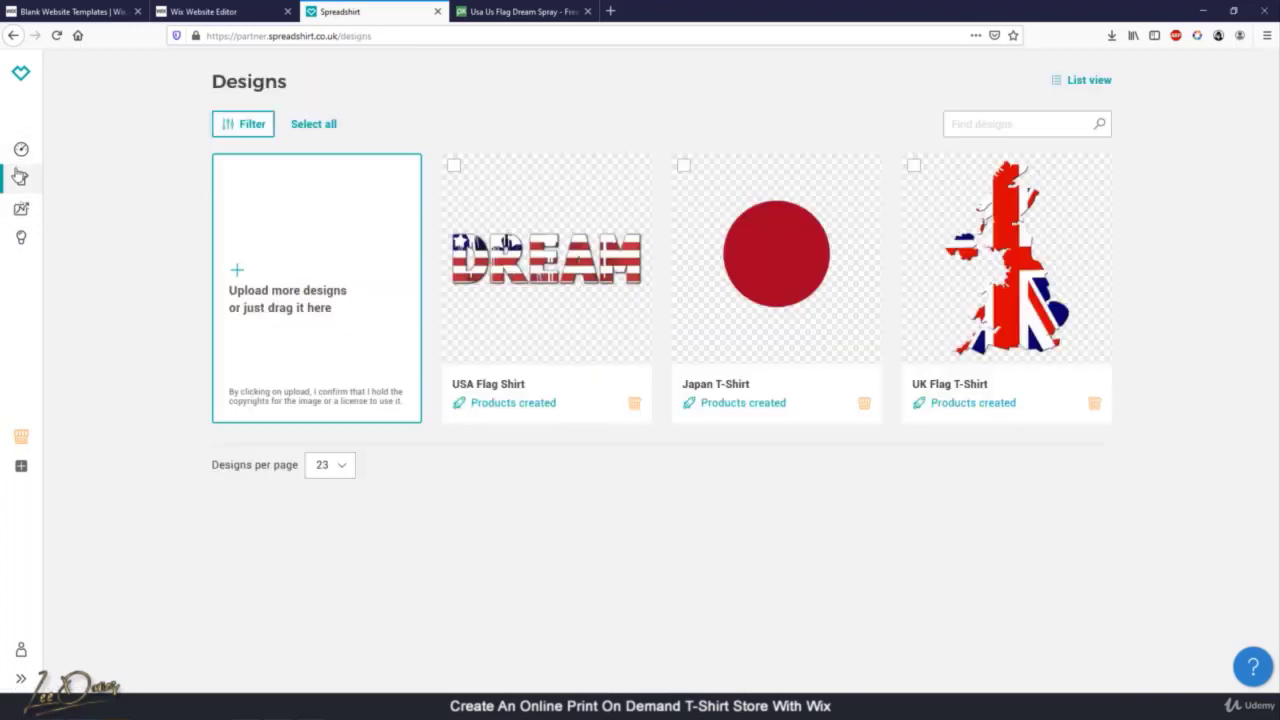
Open the UK Flag T-Shirt design, preview it in the shop and look through its available products
click(1010, 328)
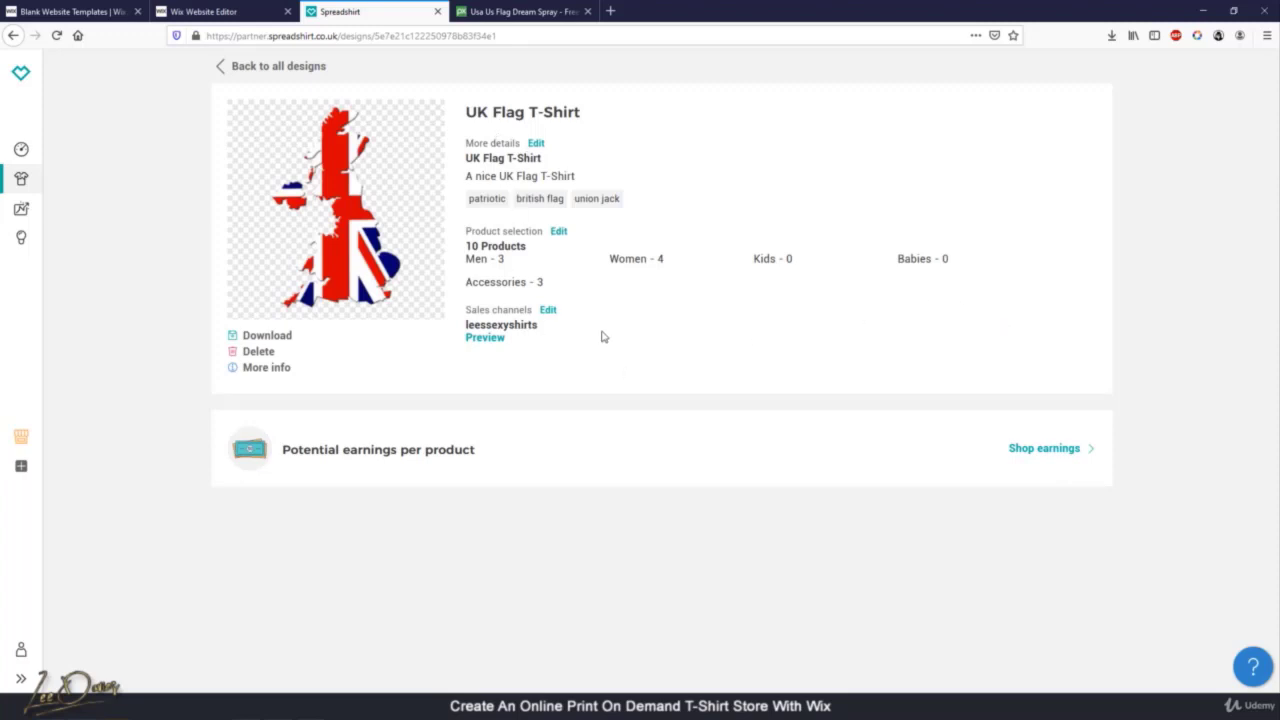
click(486, 338)
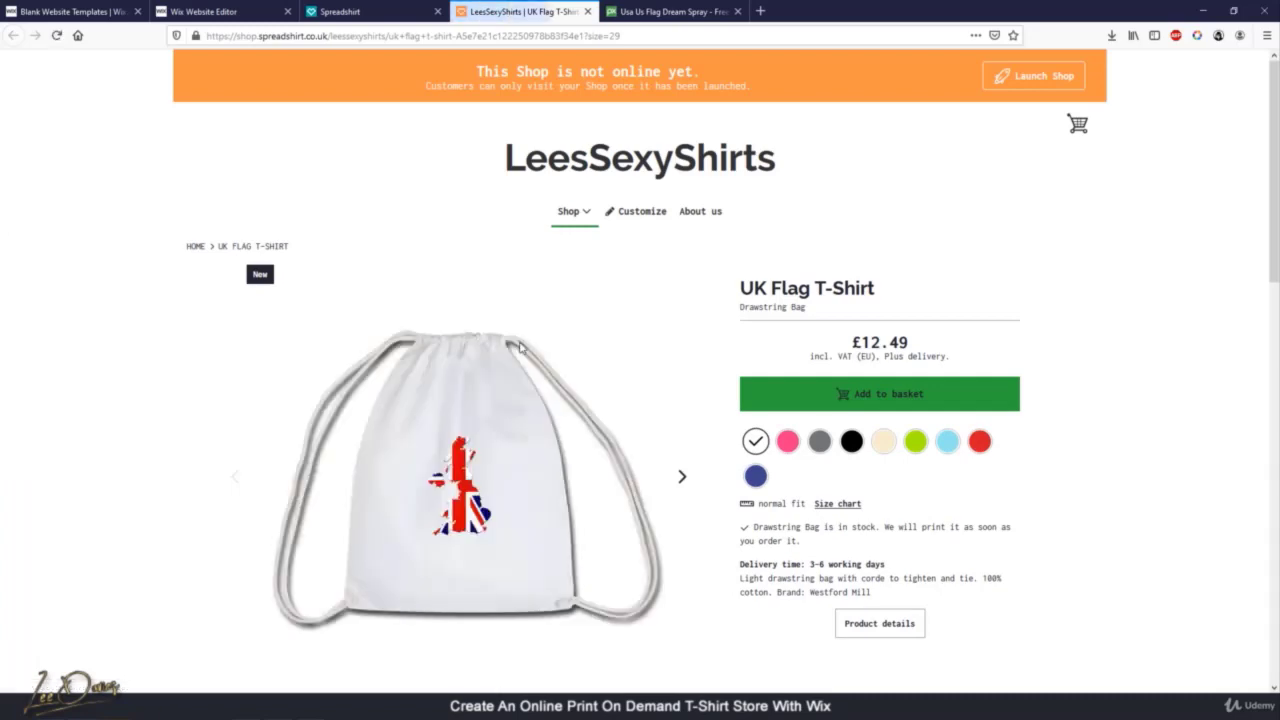
scroll(674, 290, down, 3)
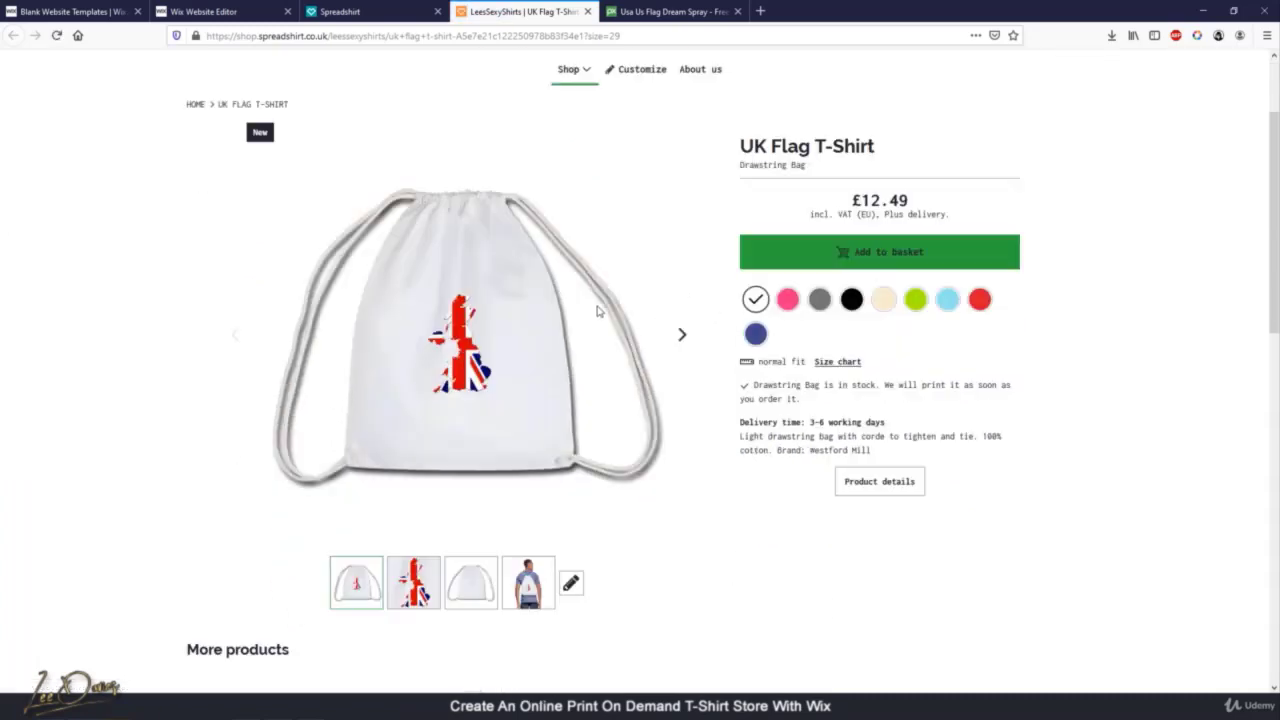
scroll(480, 460, up, 1)
scroll(490, 470, down, 5)
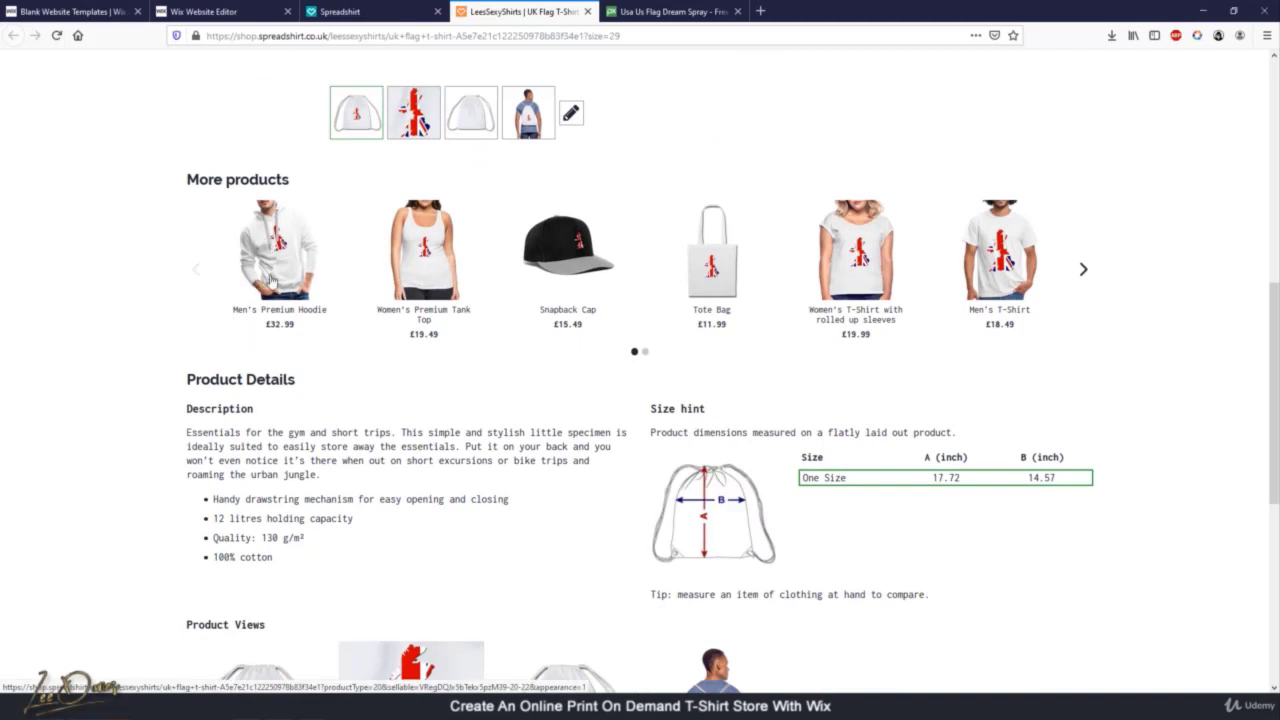
Open the Men's T-Shirt version of the UK flag design and examine its price, colours and sizes
click(1008, 278)
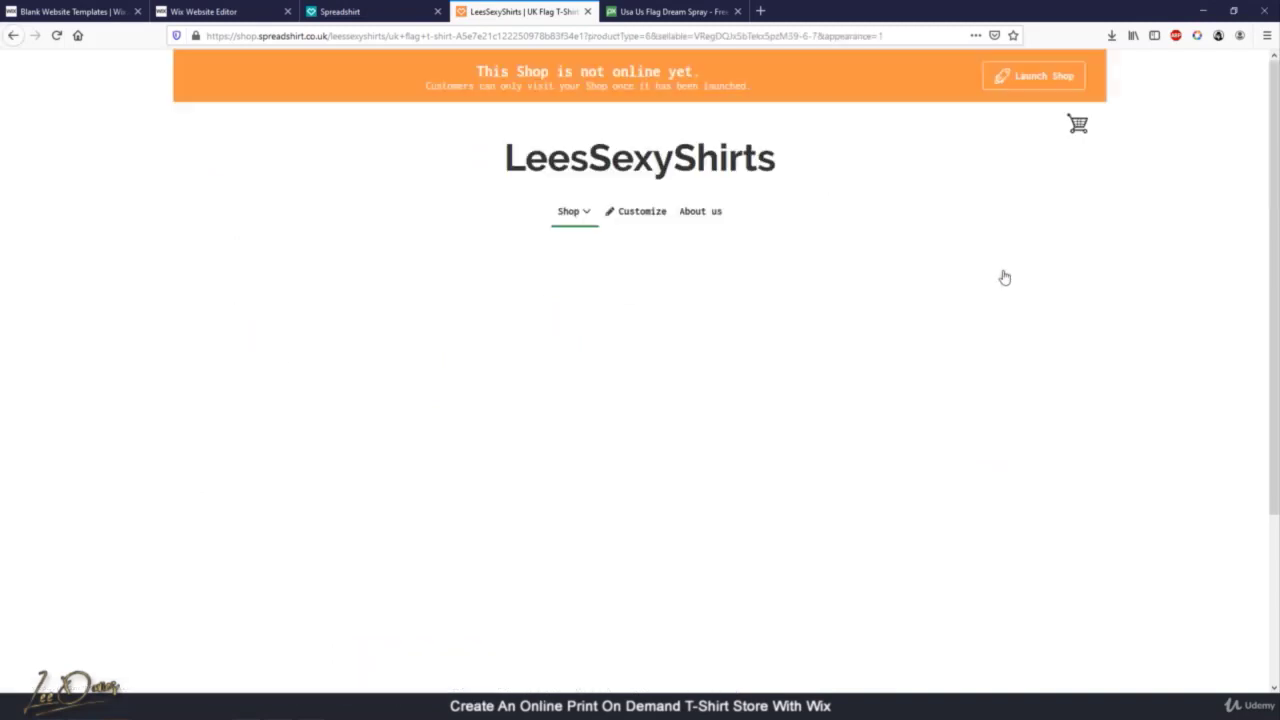
scroll(1083, 277, down, 1)
scroll(1075, 280, down, 2)
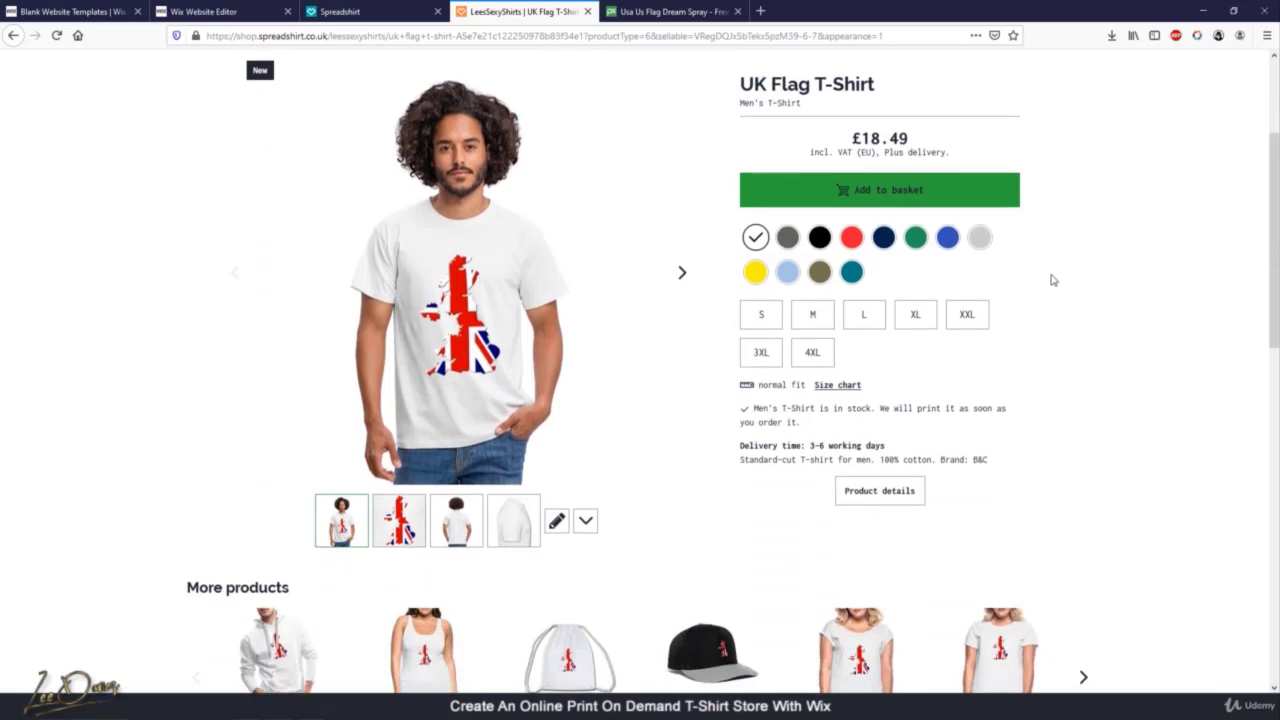
scroll(1051, 280, up, 2)
scroll(1051, 280, down, 1)
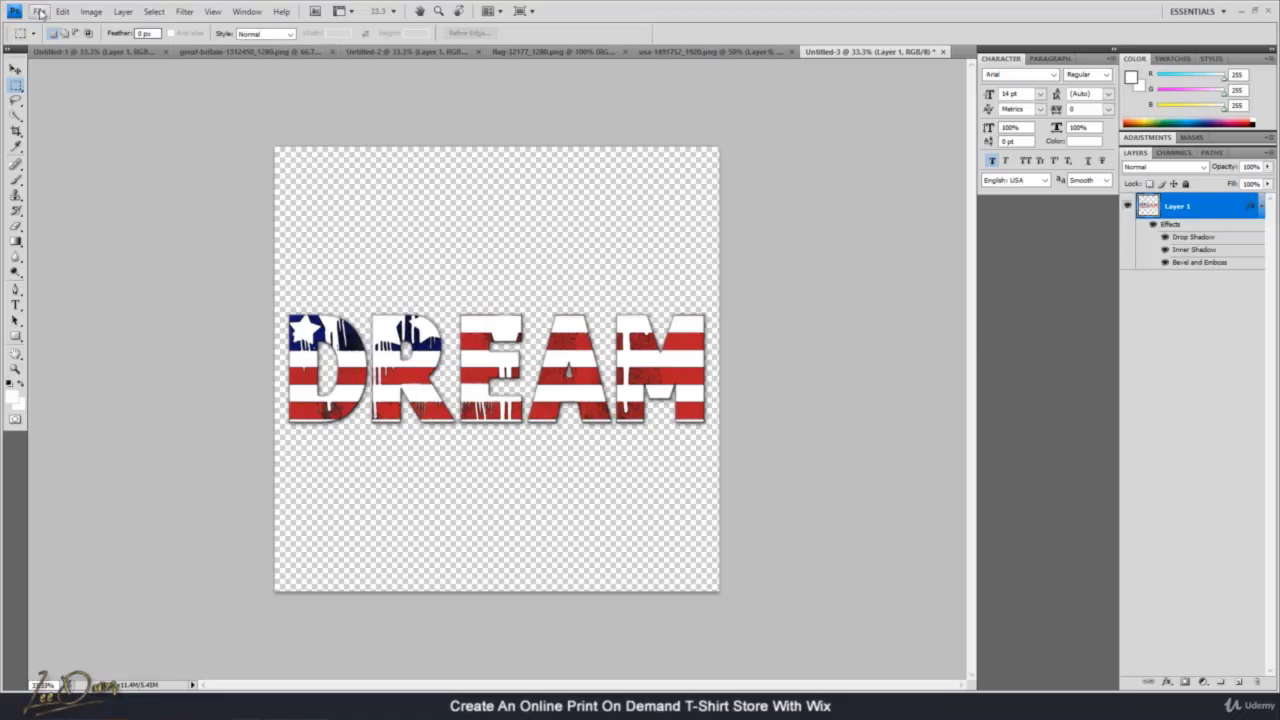
In Photoshop, create a new document 1000 pixels wide and 1000 pixels high
click(40, 11)
click(150, 27)
double_click(343, 221)
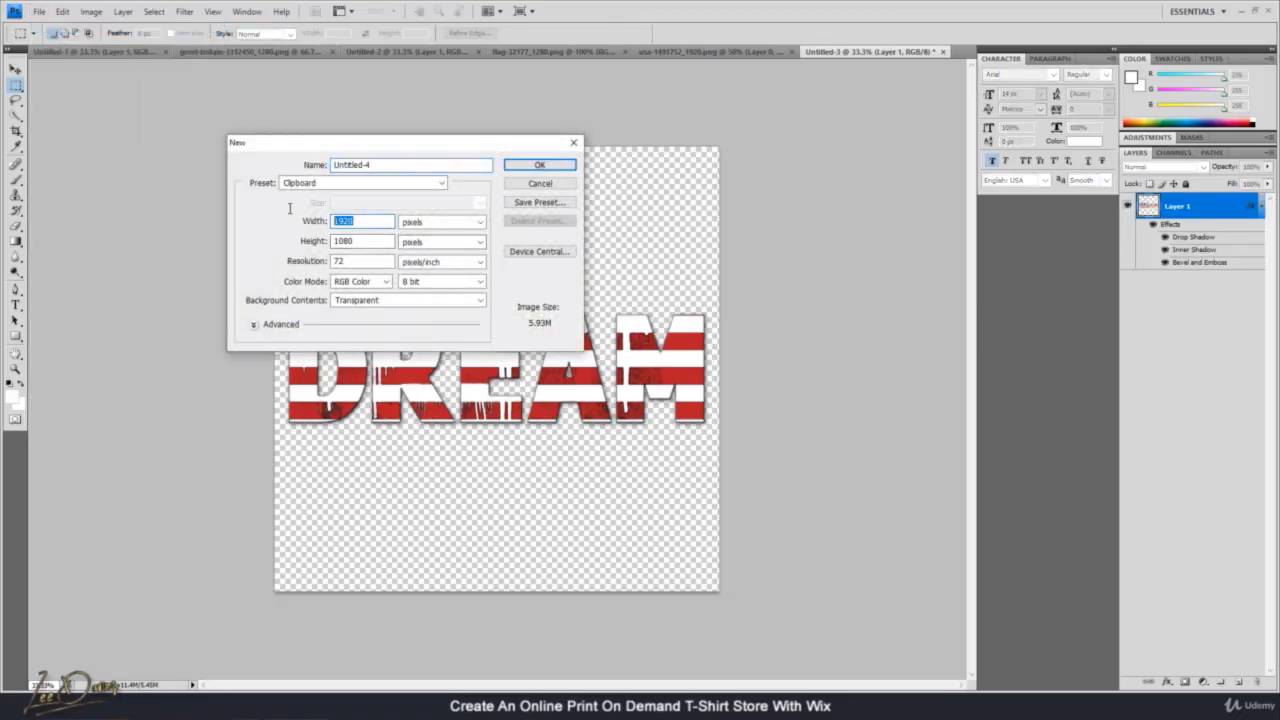
text(500)
key(Tab)
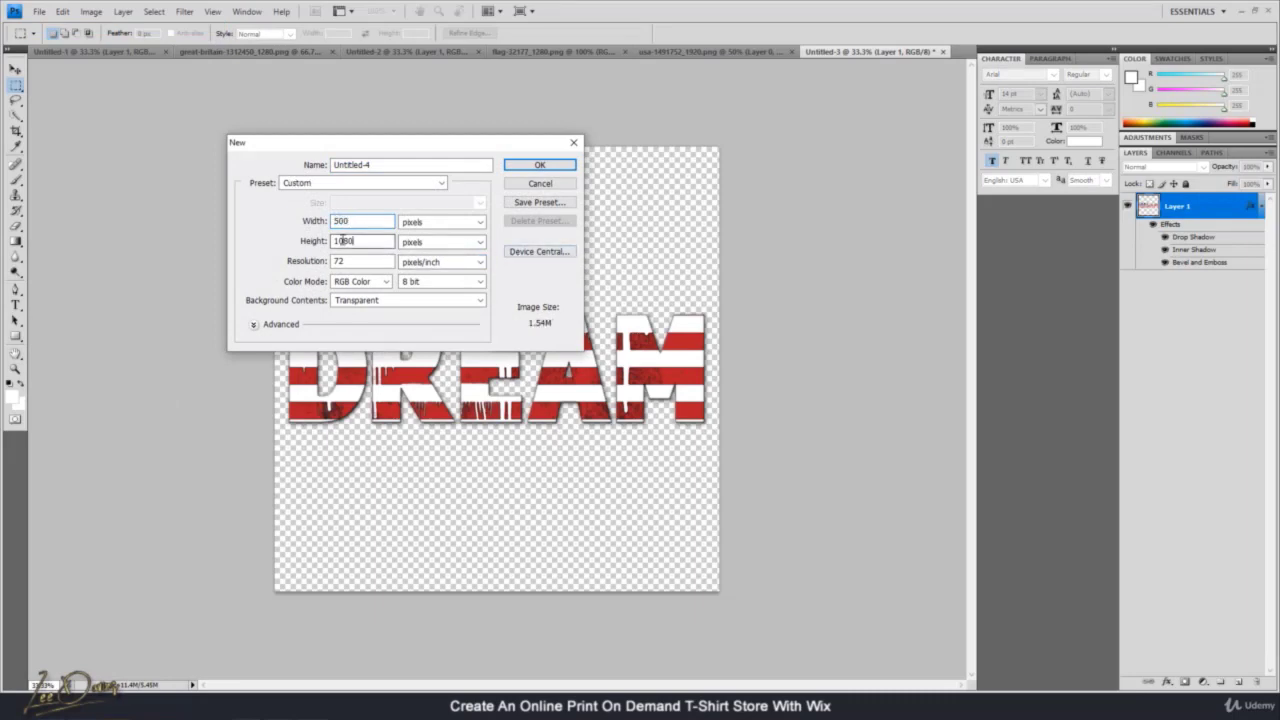
text(00)
click(358, 222)
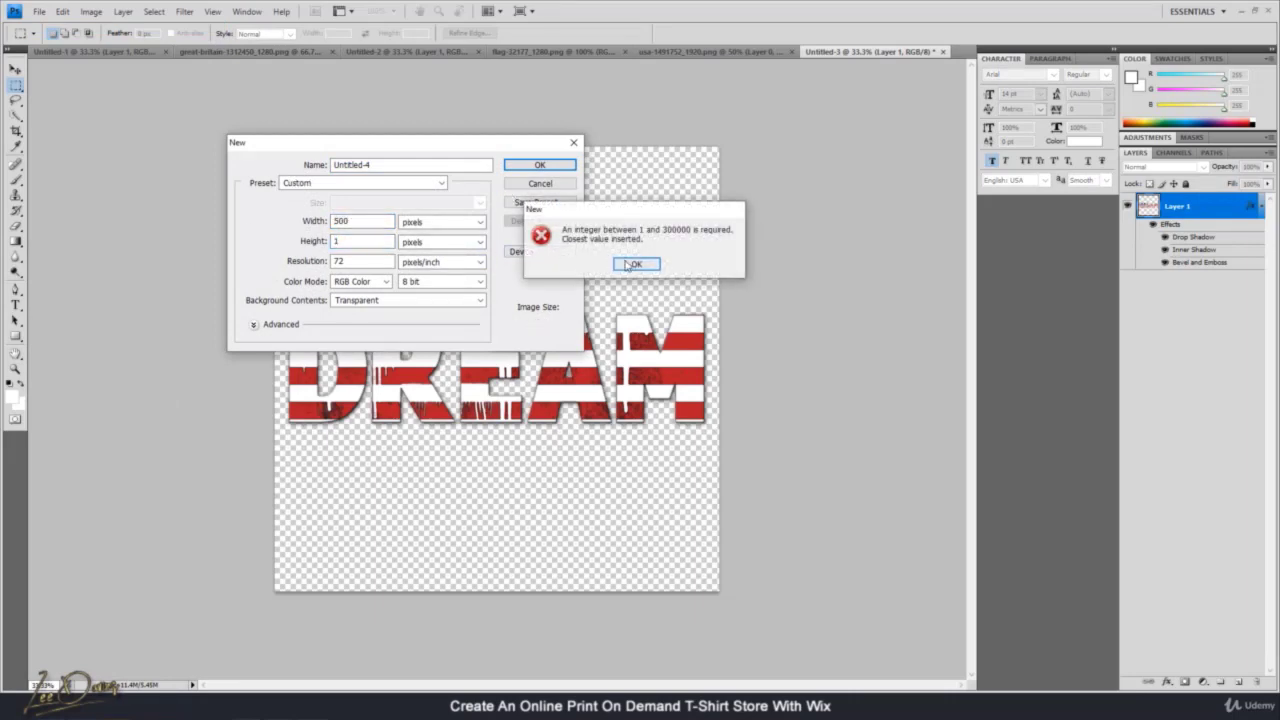
key(Return)
text(000)
double_click(359, 224)
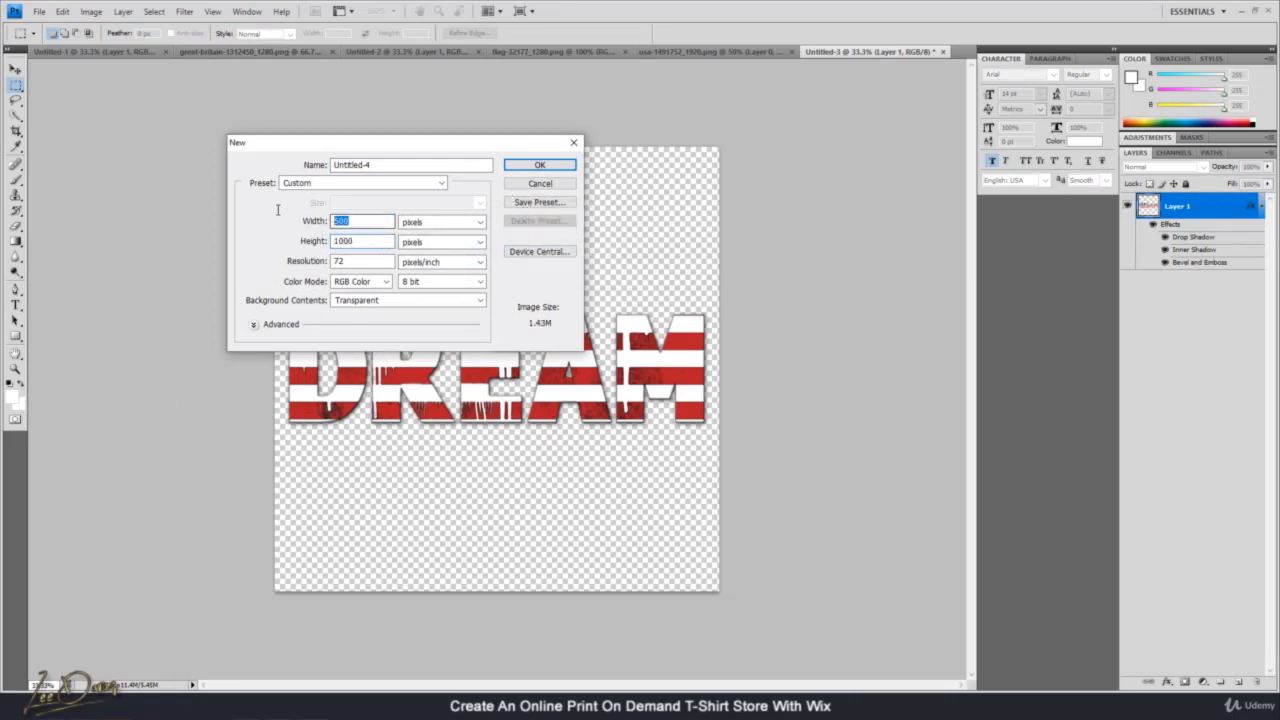
text(1000)
click(538, 166)
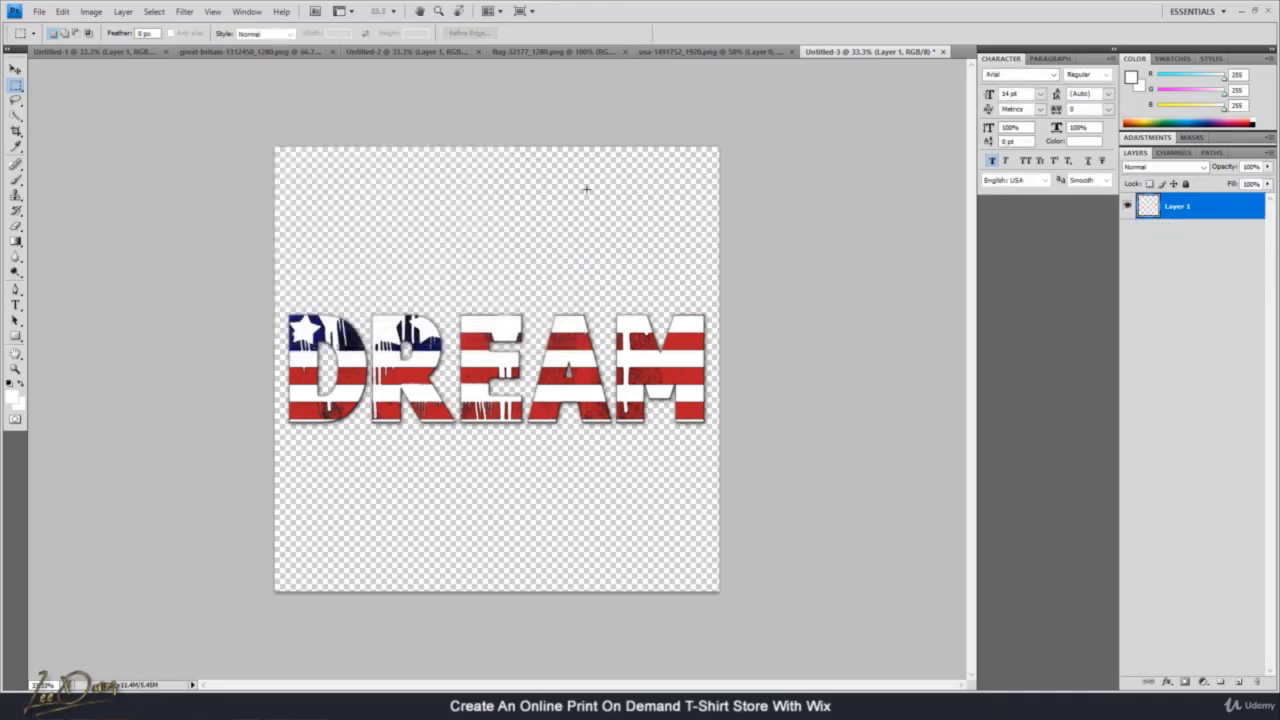
Paste the UK shirt page screenshot, select the shirt area from neck to hips, and copy it to its own layer with the screenshot hidden
key(ctrl+v)
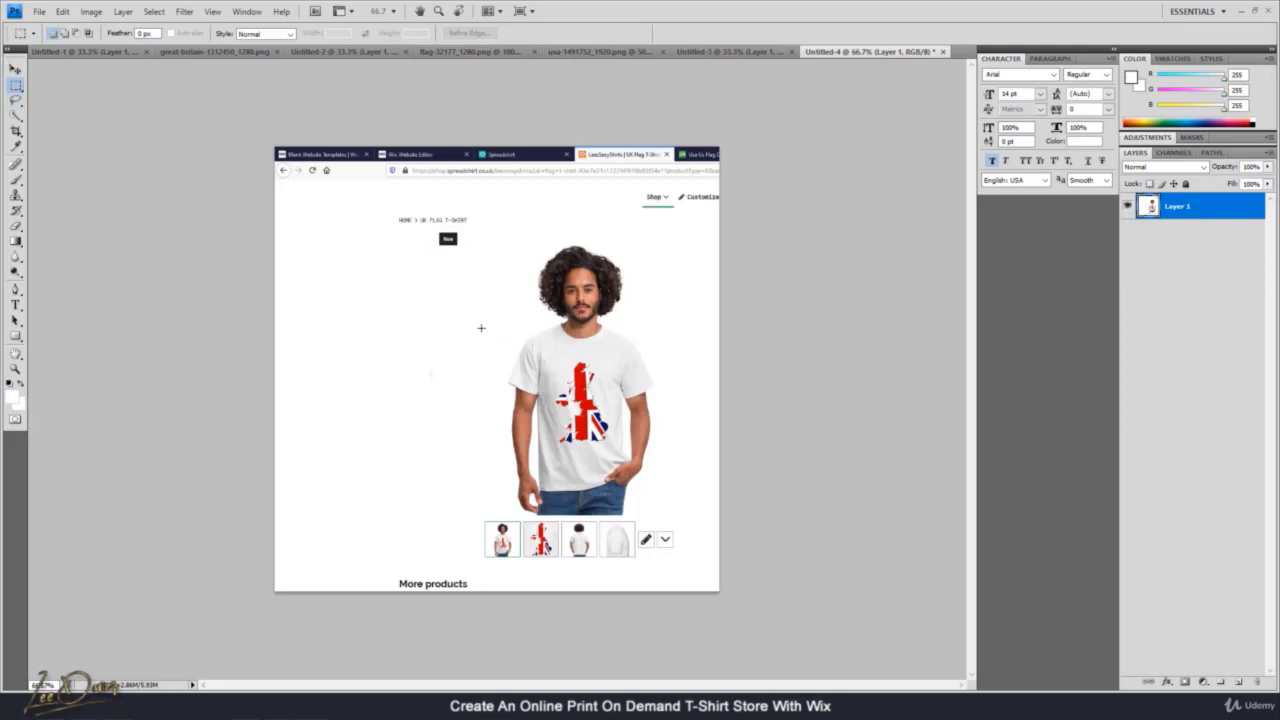
drag(639, 441, 689, 491)
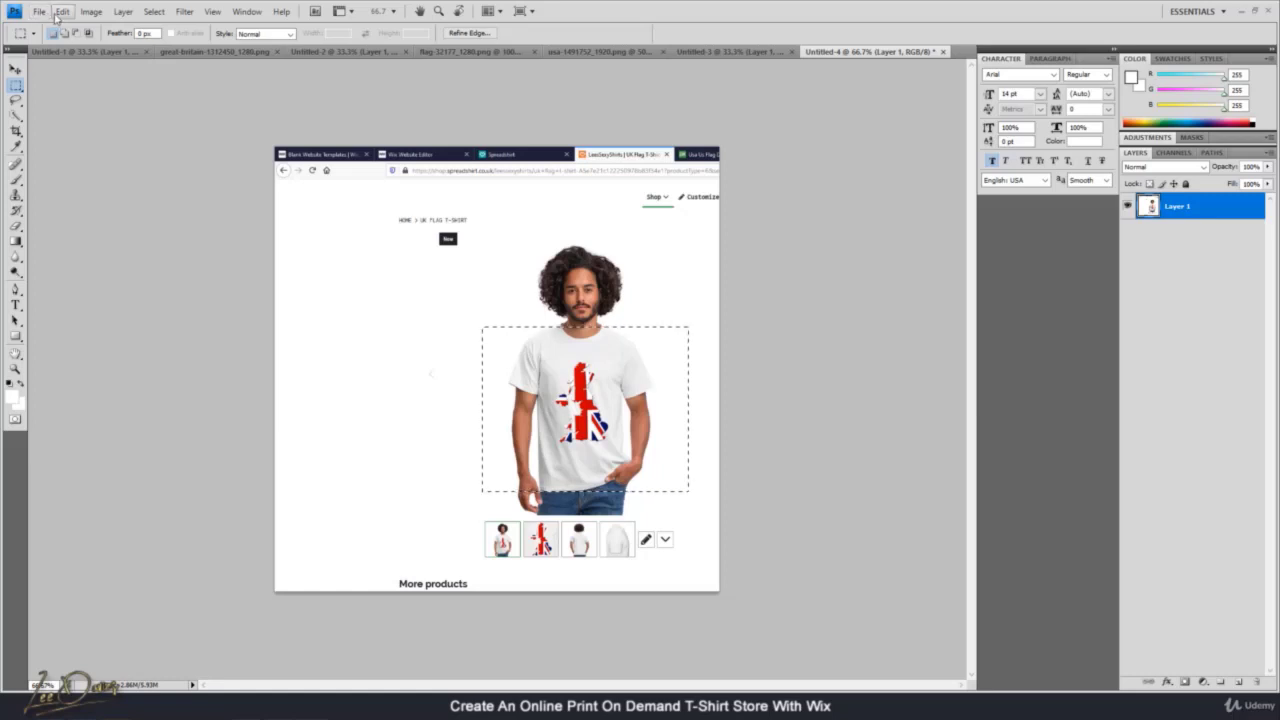
click(1127, 206)
key(ctrl+v)
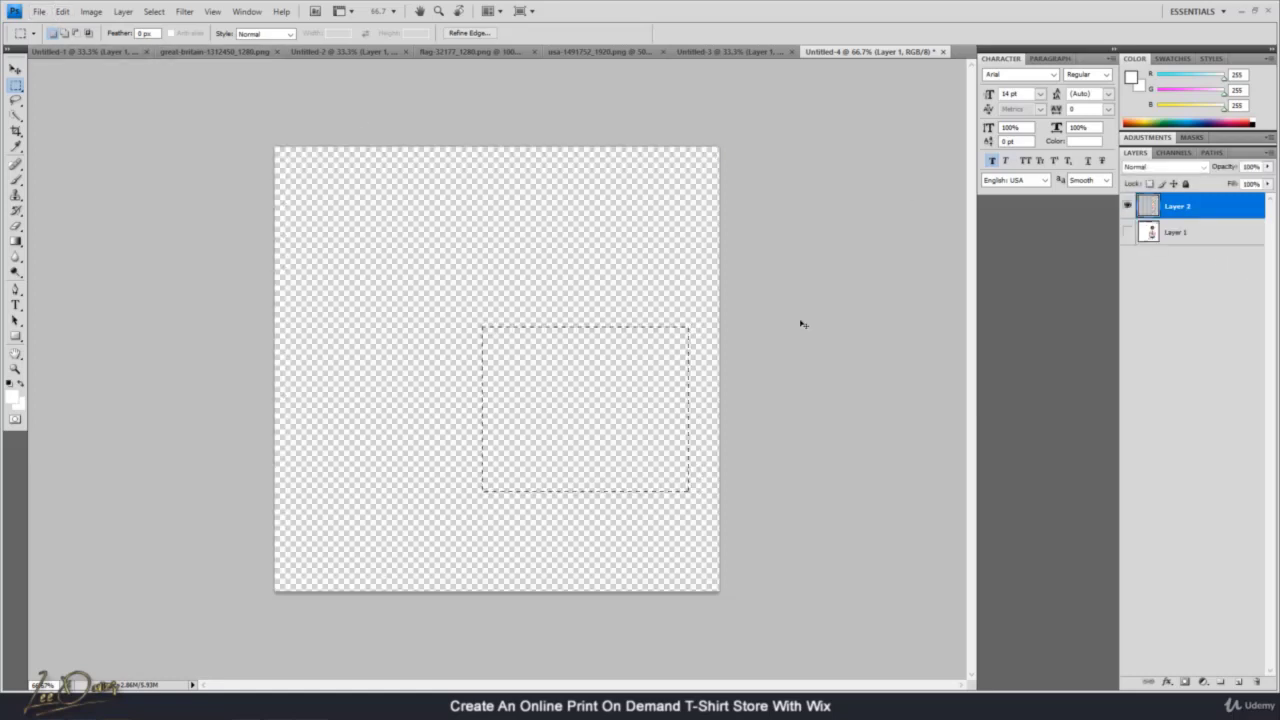
Enlarge the cropped UK flag shirt to about 271% with Free Transform so it fills and centres on the canvas, and apply the transformation
click(62, 11)
click(115, 249)
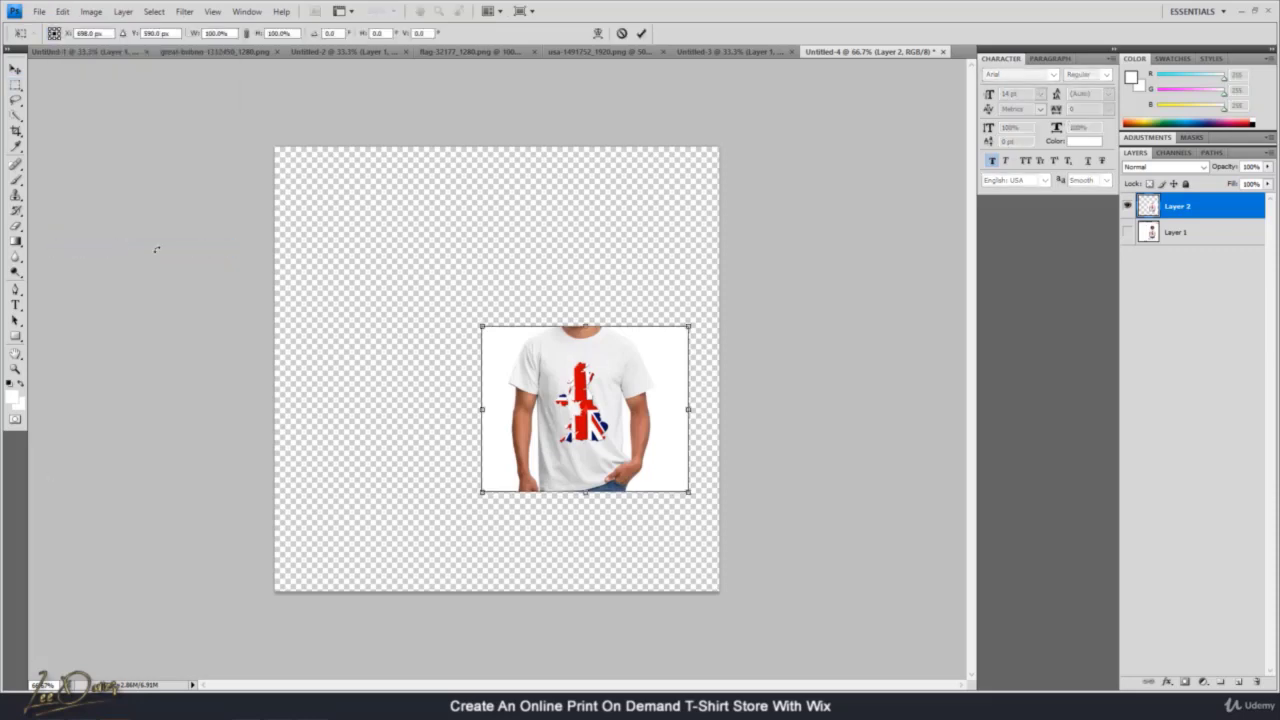
drag(481, 324, 206, 191)
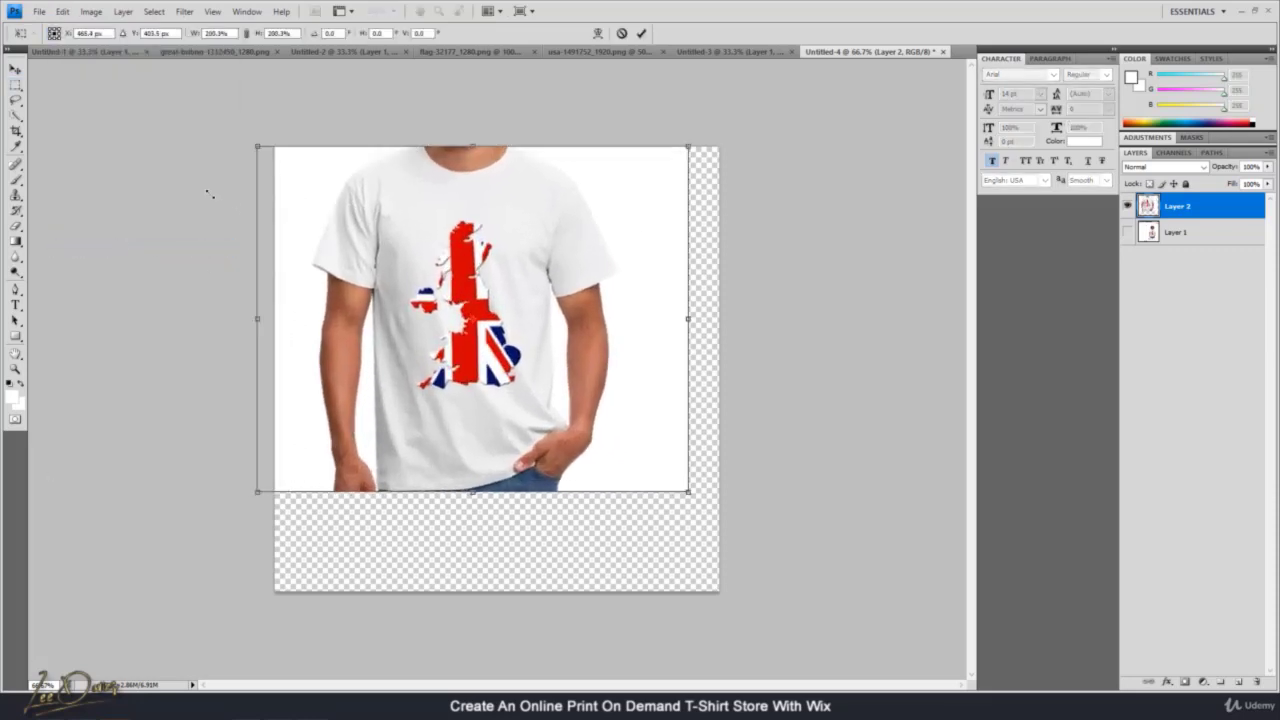
drag(692, 494, 817, 594)
drag(745, 548, 680, 513)
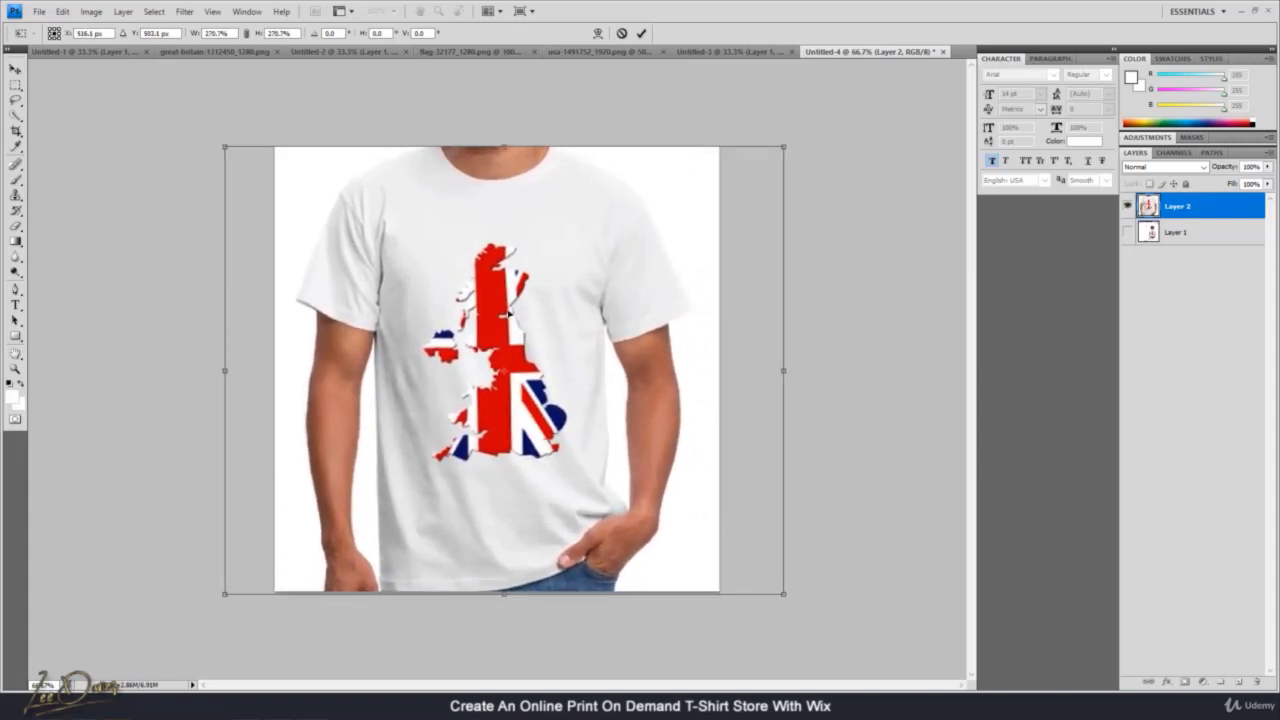
click(15, 70)
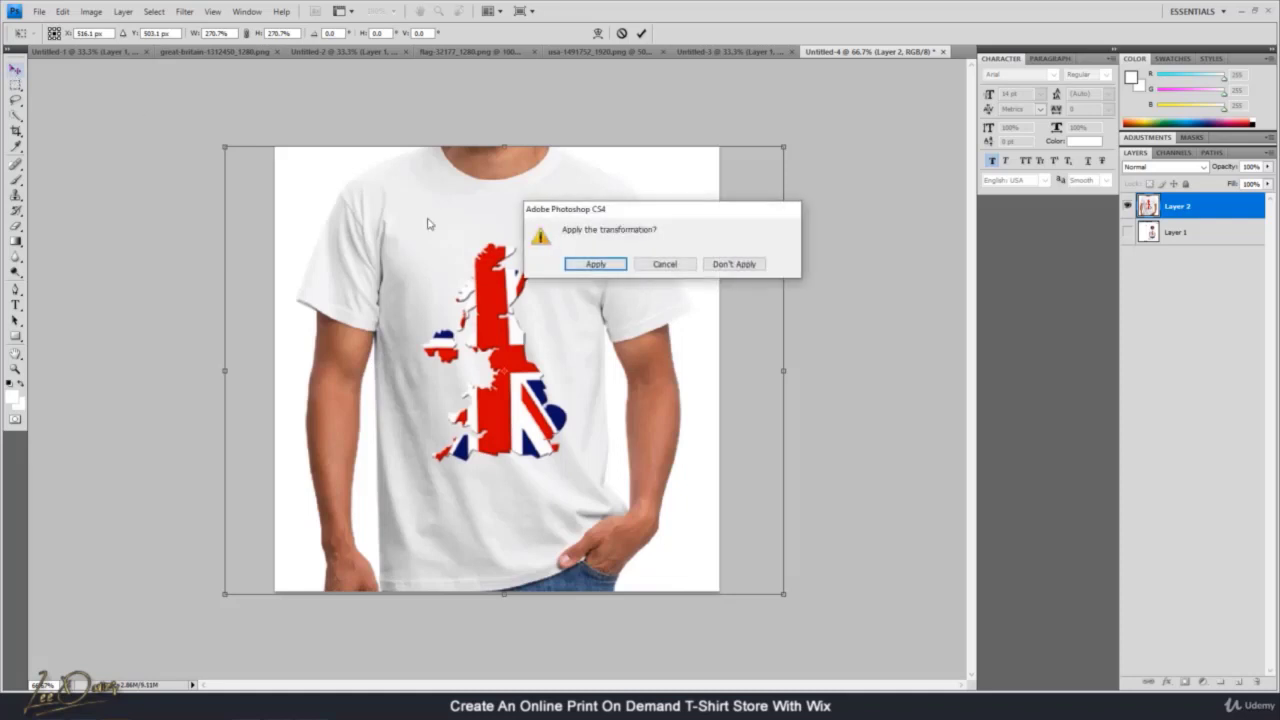
click(594, 265)
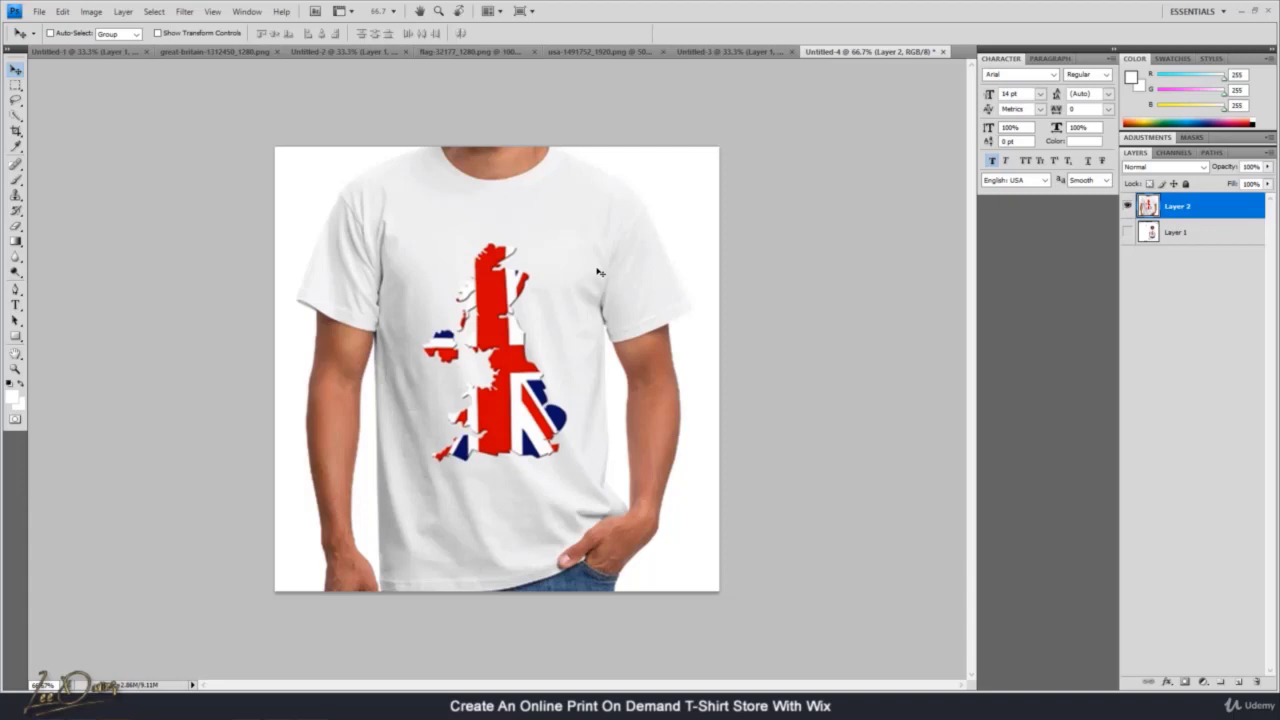
Save the shirt image to the Desktop as a non-interlaced PNG named PreviewUKFlag
click(39, 11)
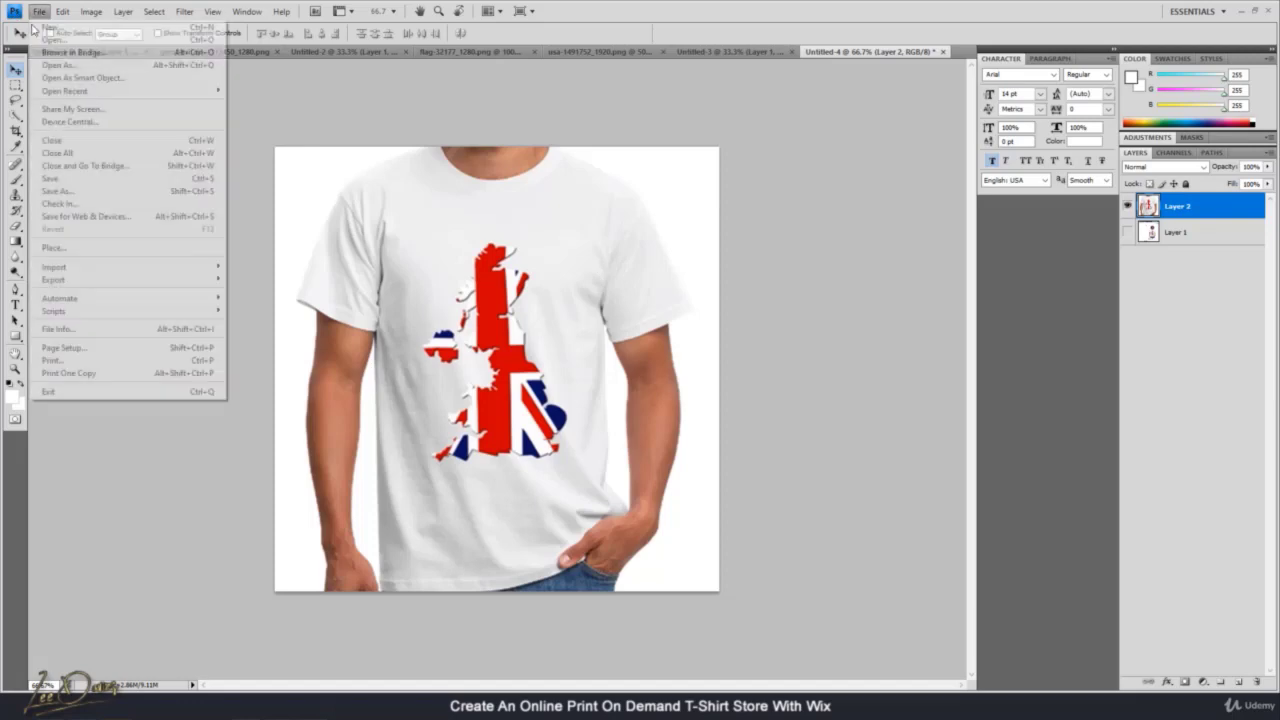
click(52, 182)
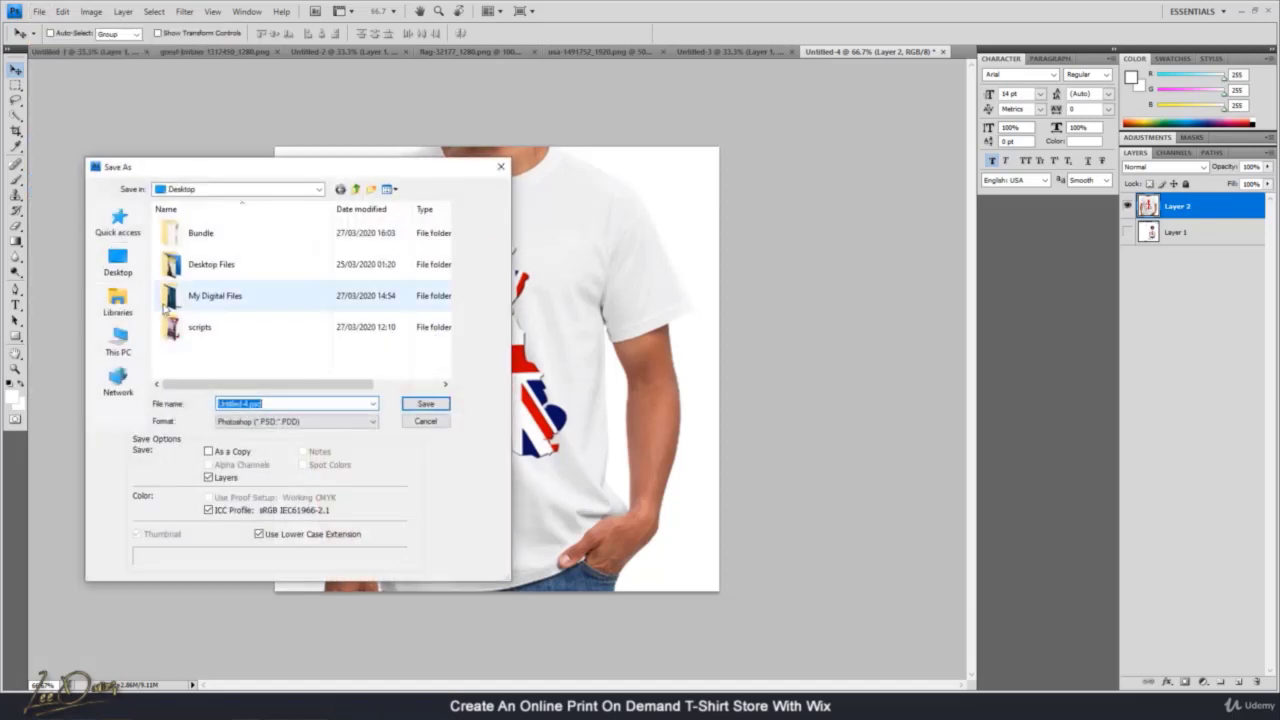
click(118, 260)
click(268, 421)
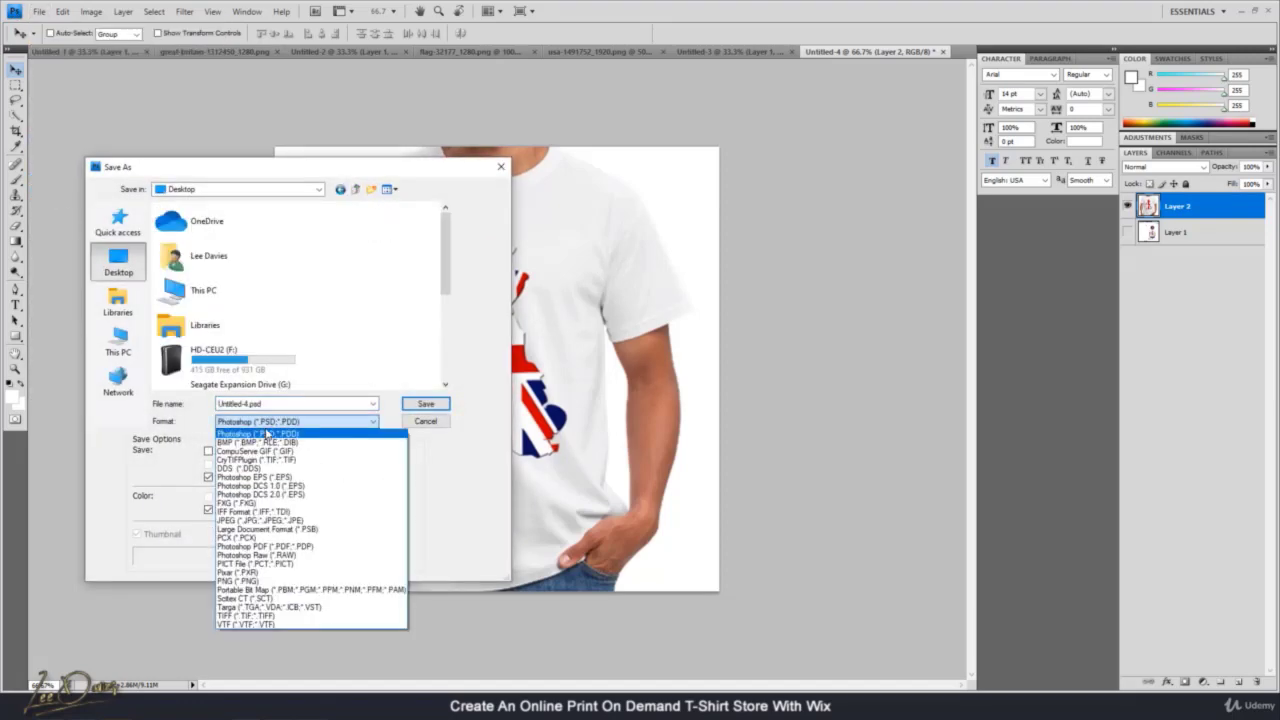
click(240, 580)
scroll(300, 330, down, 5)
double_click(256, 401)
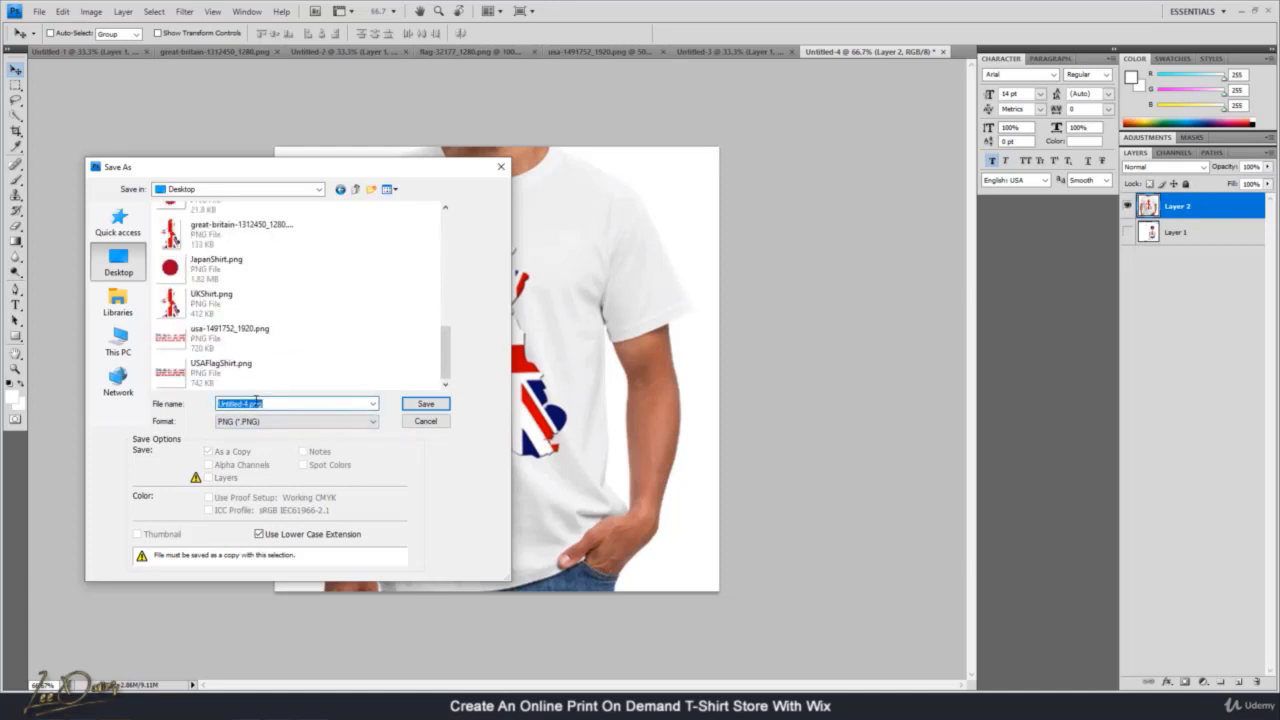
text(Preview)
text(UKBG)
text(ag)
key(Return)
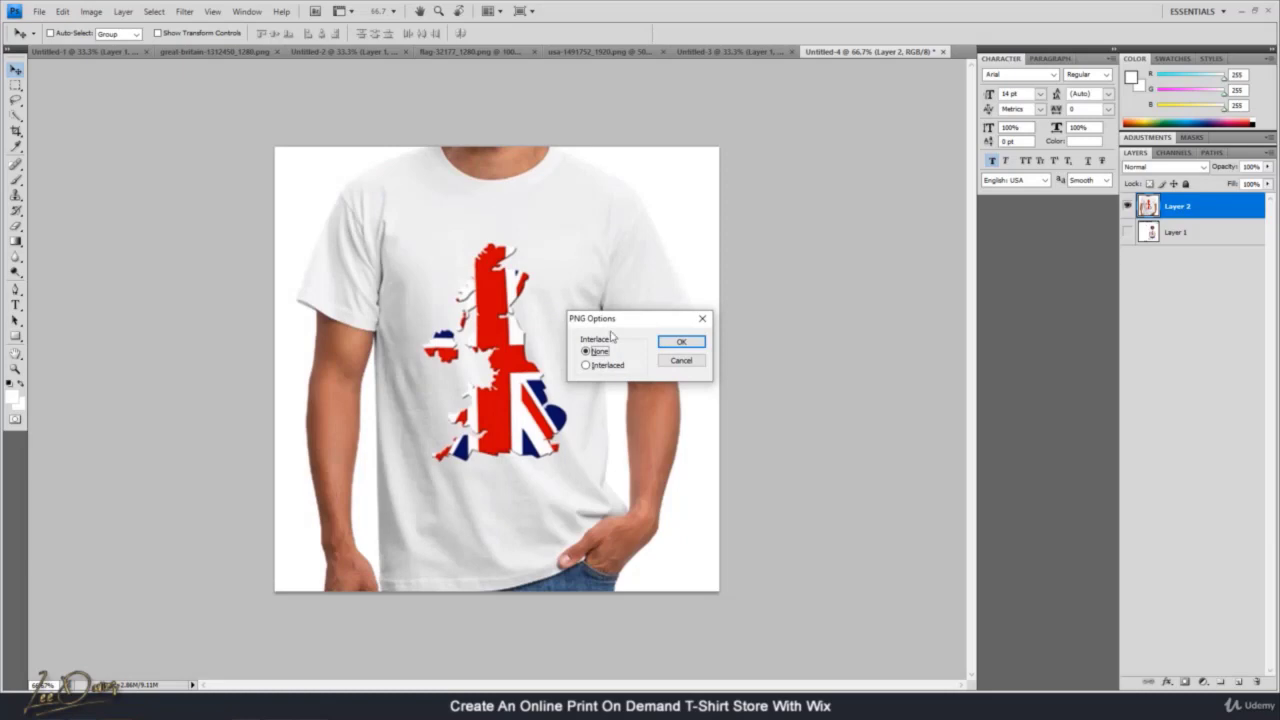
click(680, 342)
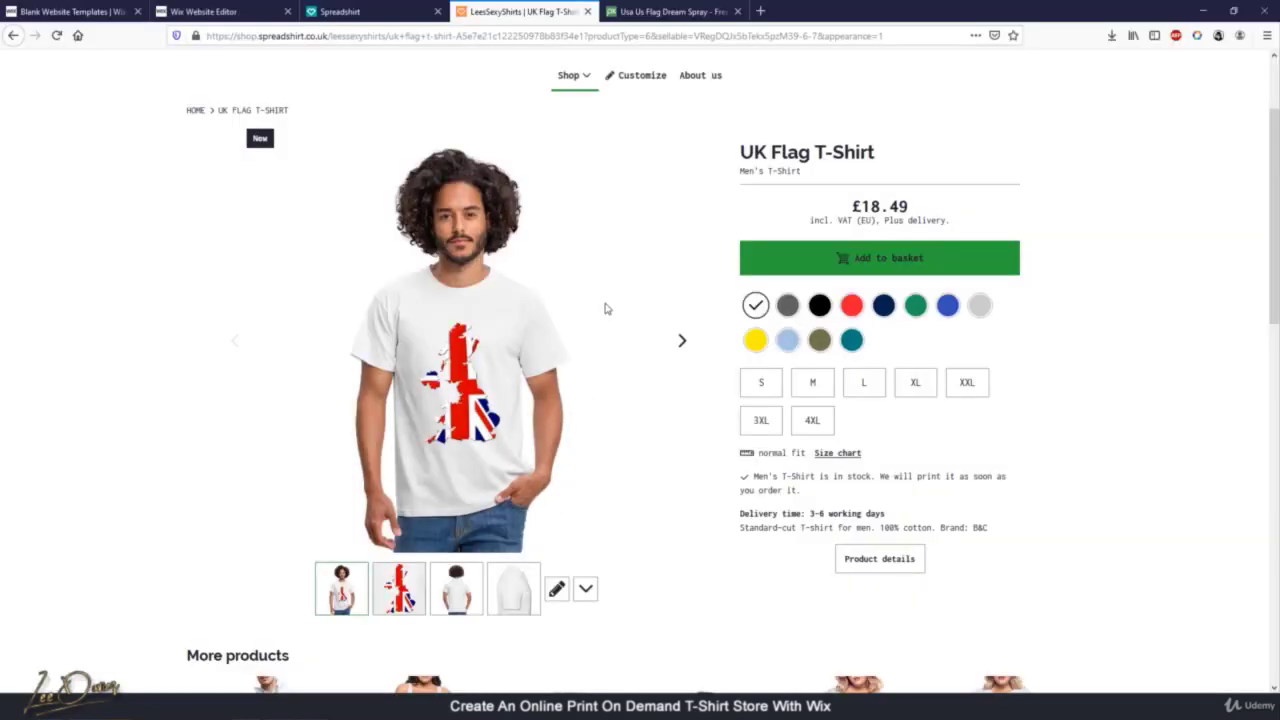
Switch to the browser, open the shop's men's T-shirts category and look through the listed flag shirts
scroll(604, 309, up, 3)
click(640, 10)
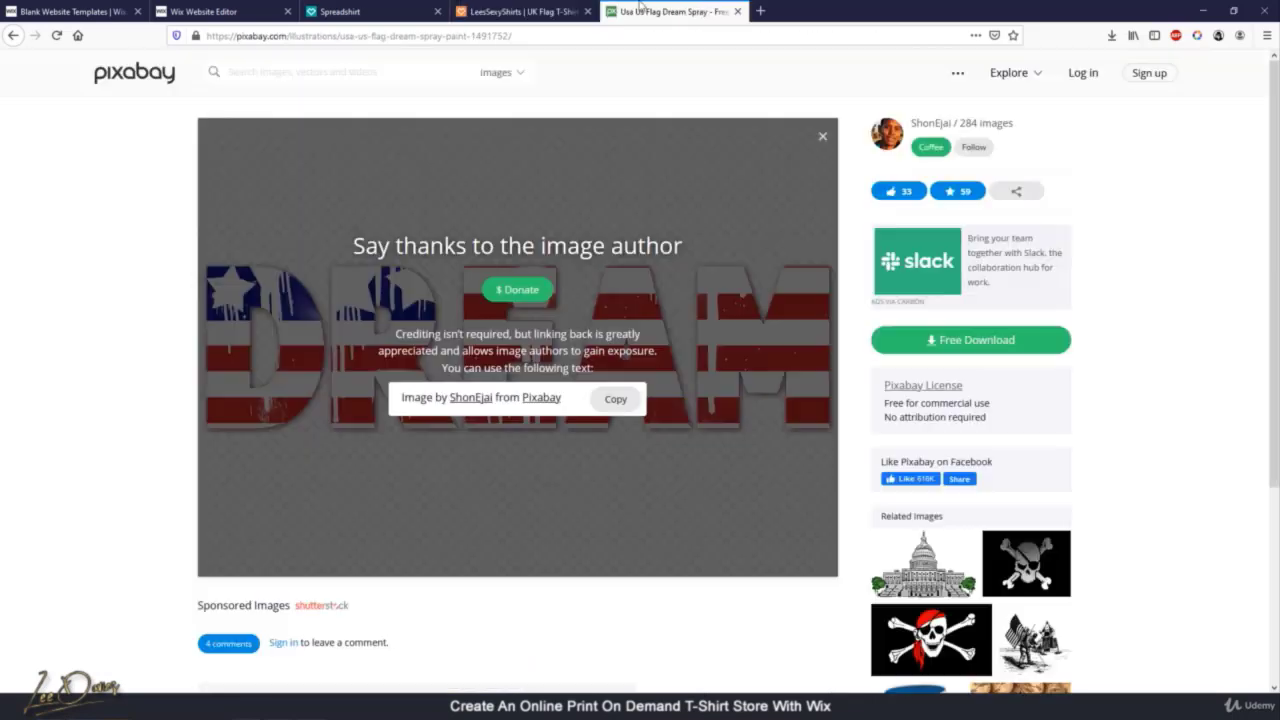
click(520, 11)
mouse_move(588, 211)
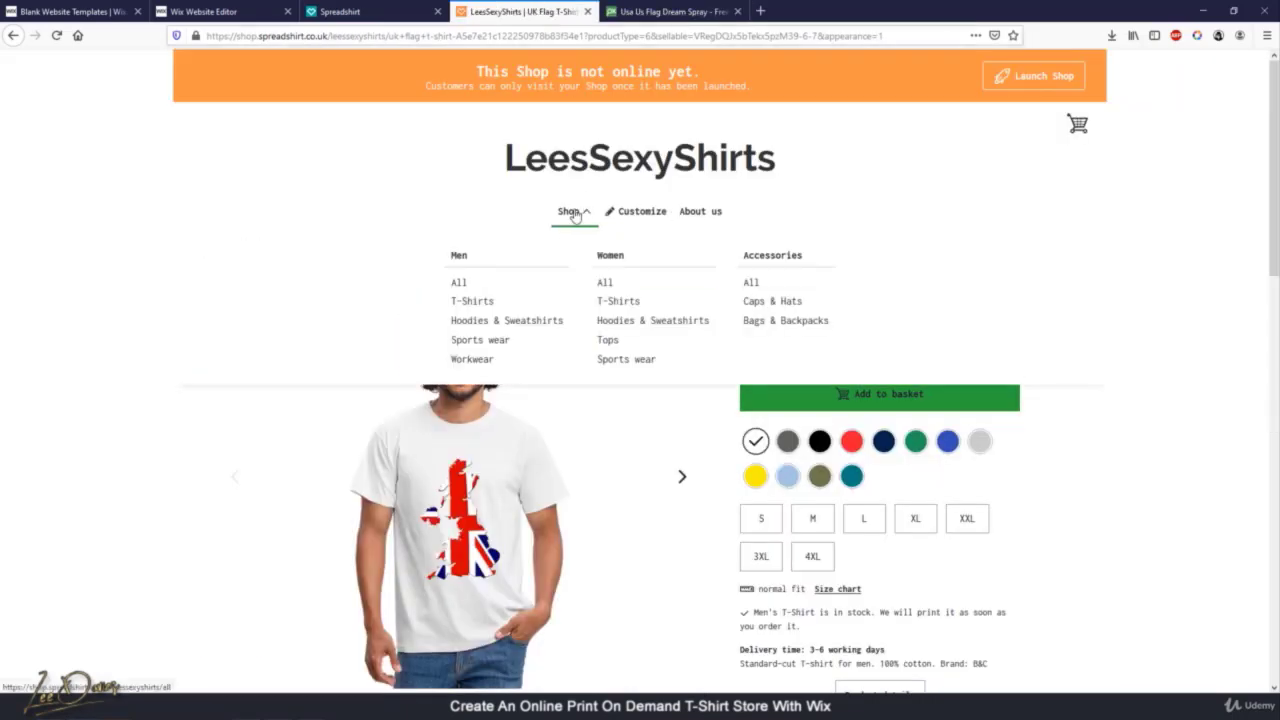
click(473, 302)
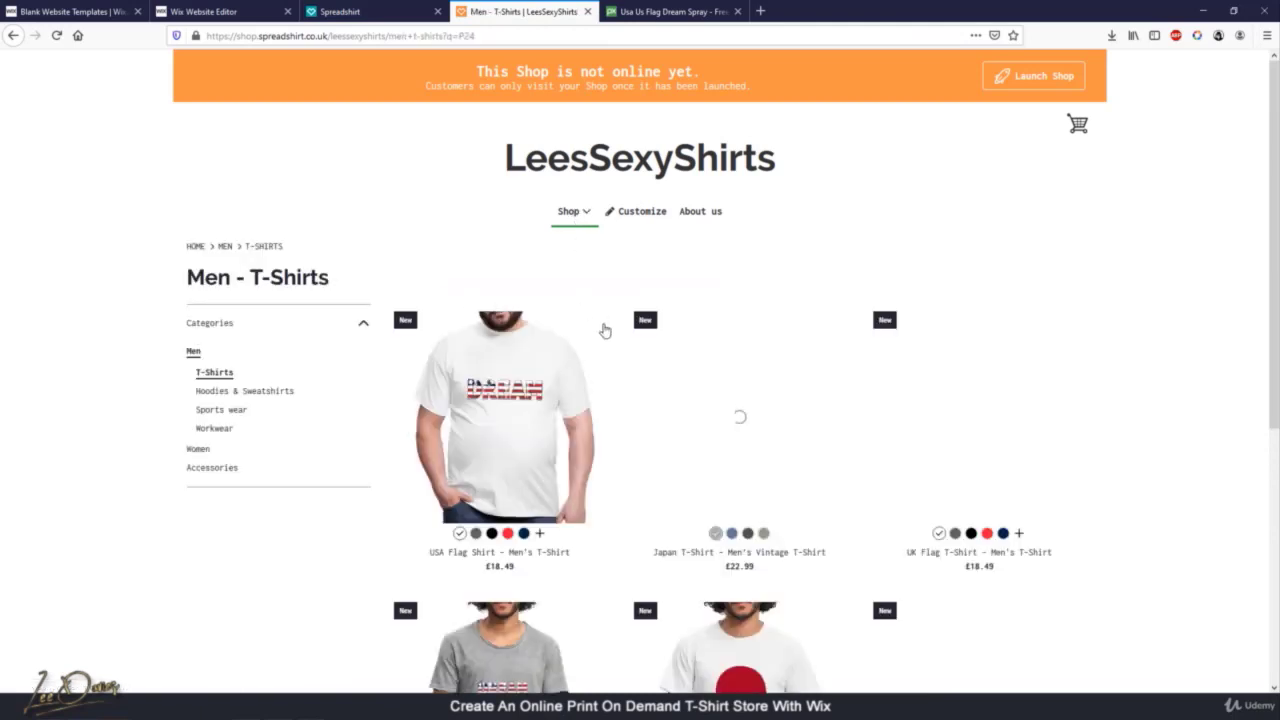
scroll(638, 470, down, 2)
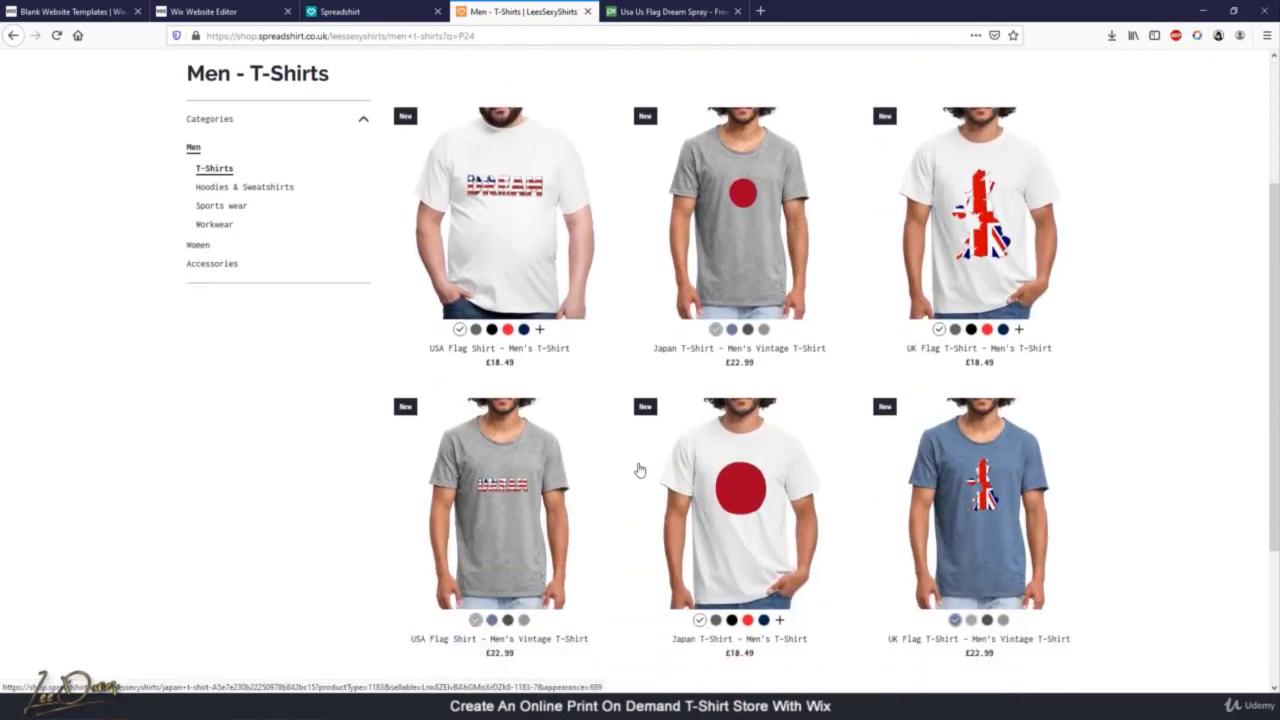
scroll(645, 455, down, 2)
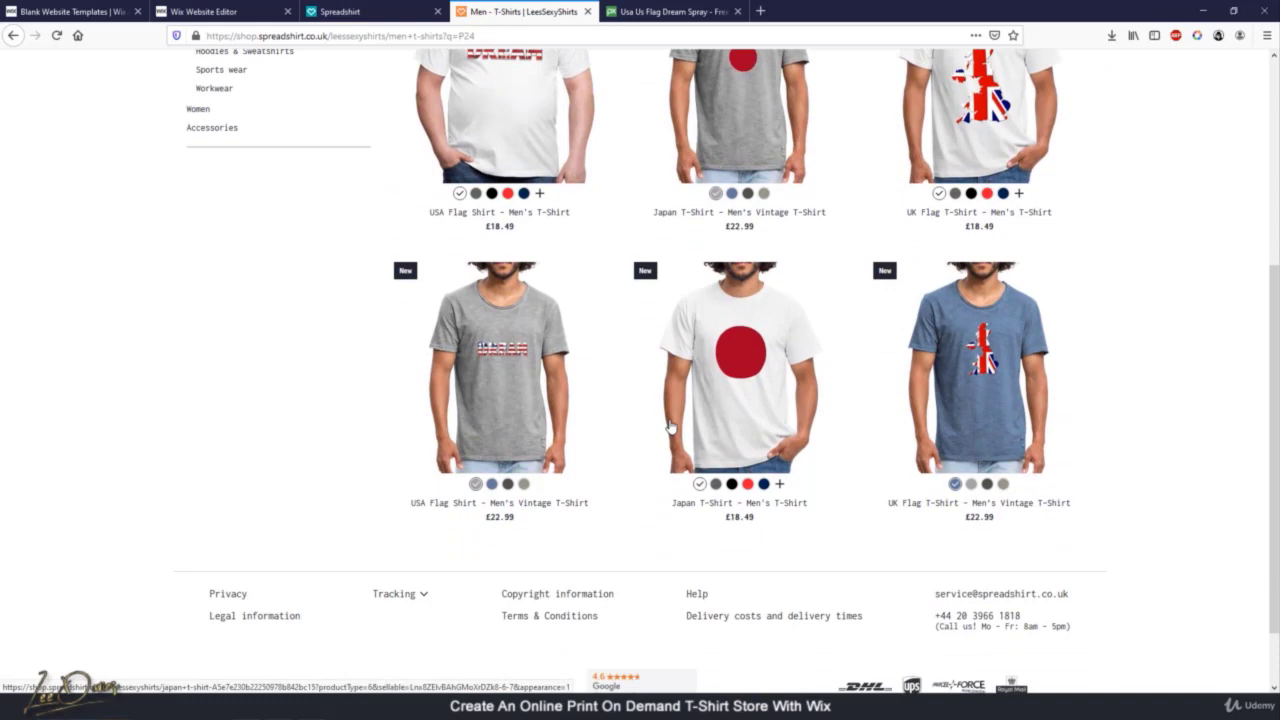
scroll(672, 420, down, 1)
scroll(674, 416, up, 5)
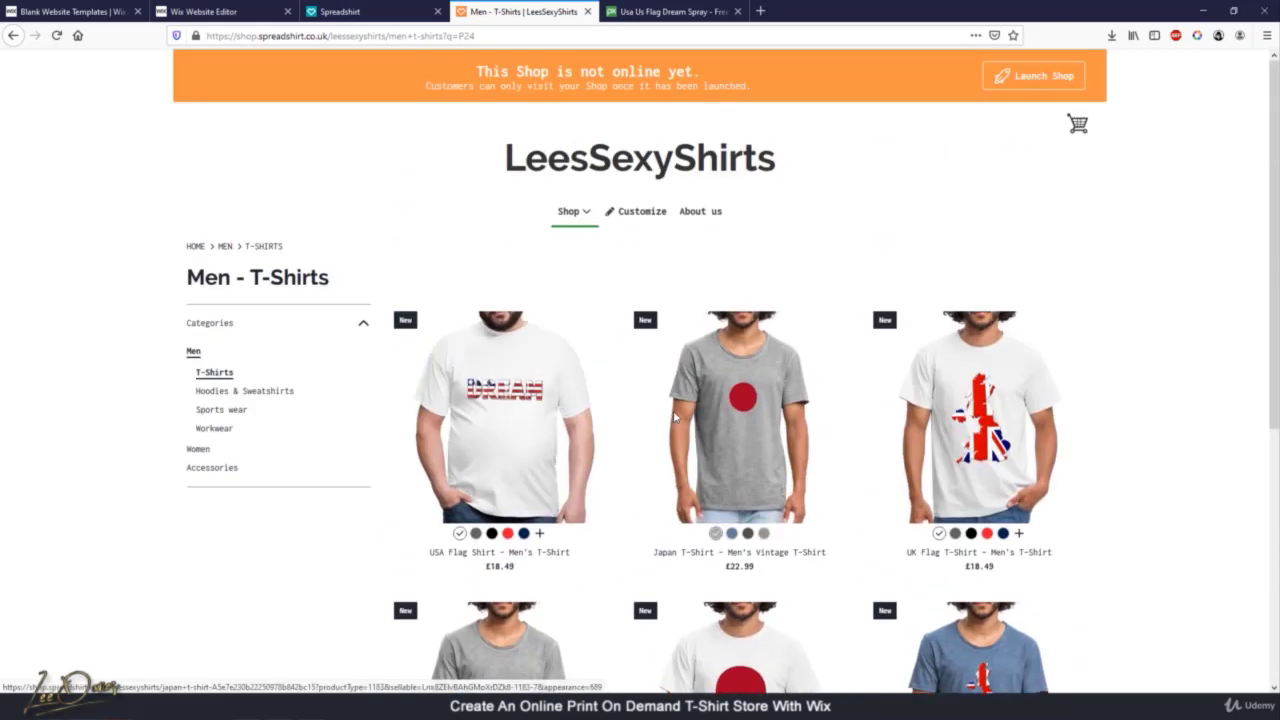
scroll(675, 418, down, 2)
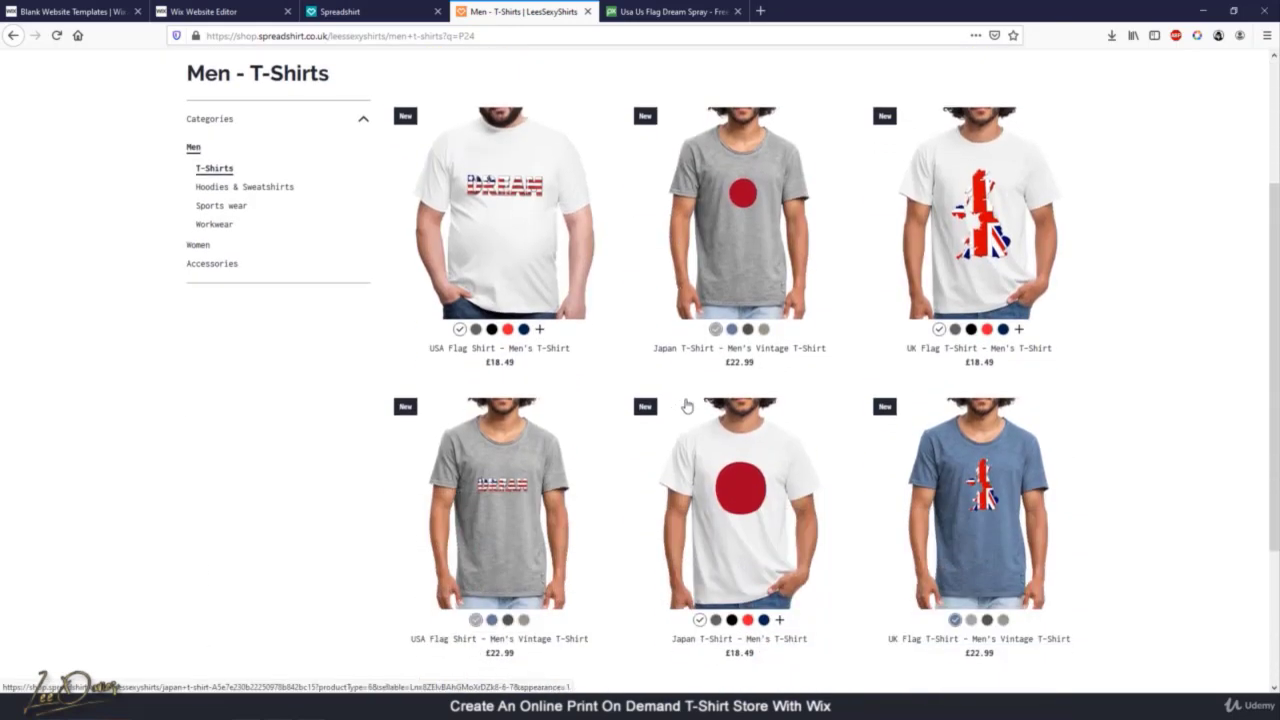
Preview another colour of the Japan Men's Vintage T-Shirt, and open the design's Men's T-Shirt version with the whole shirt in view
click(755, 194)
scroll(755, 194, down, 2)
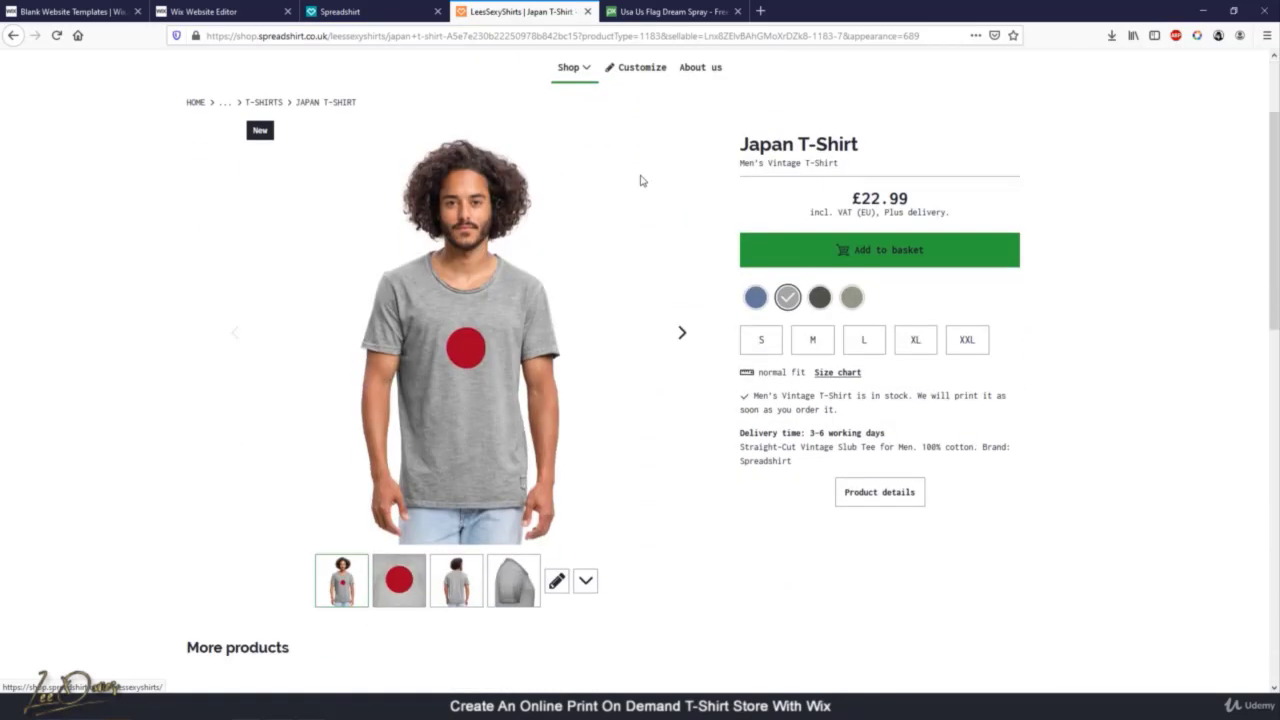
click(851, 237)
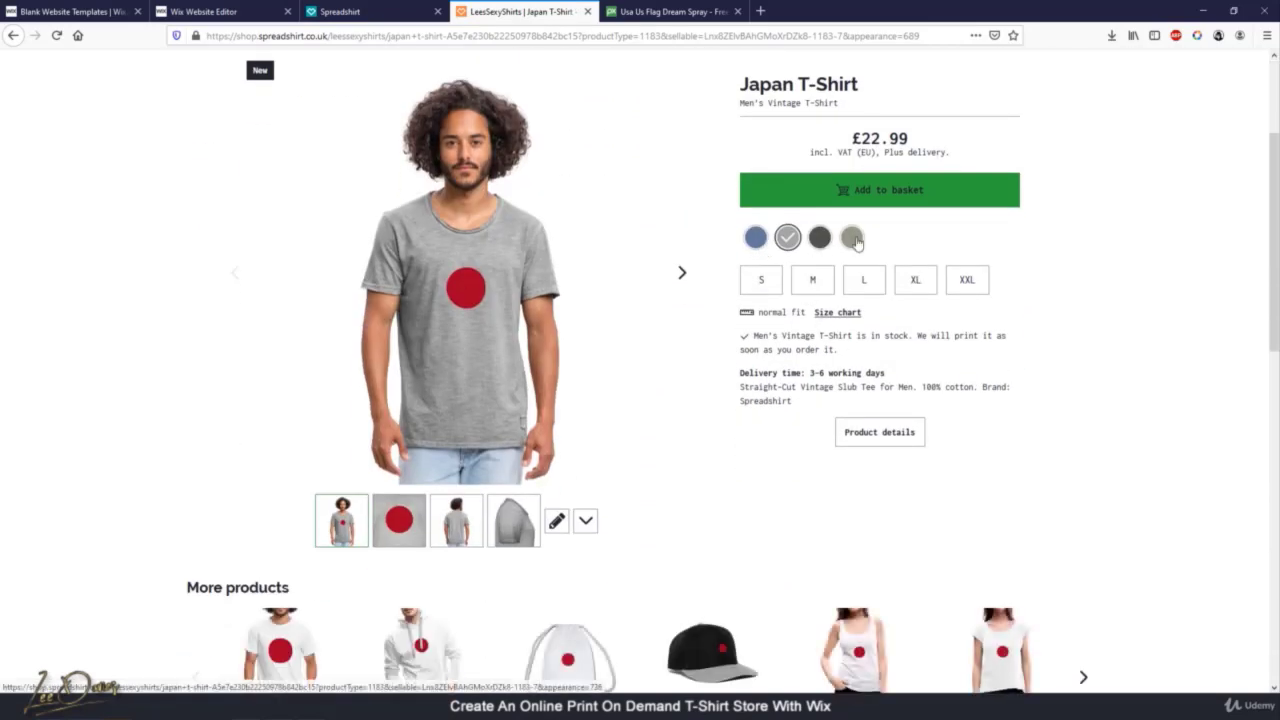
scroll(845, 262, down, 5)
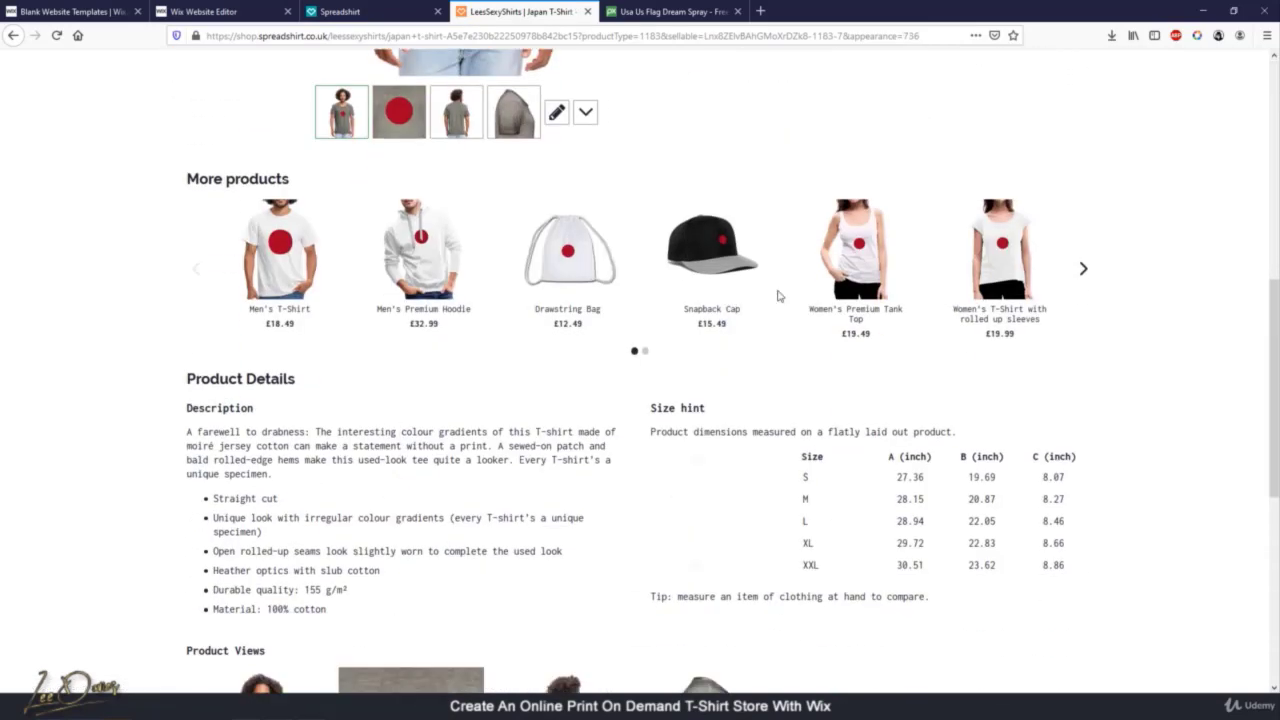
click(308, 281)
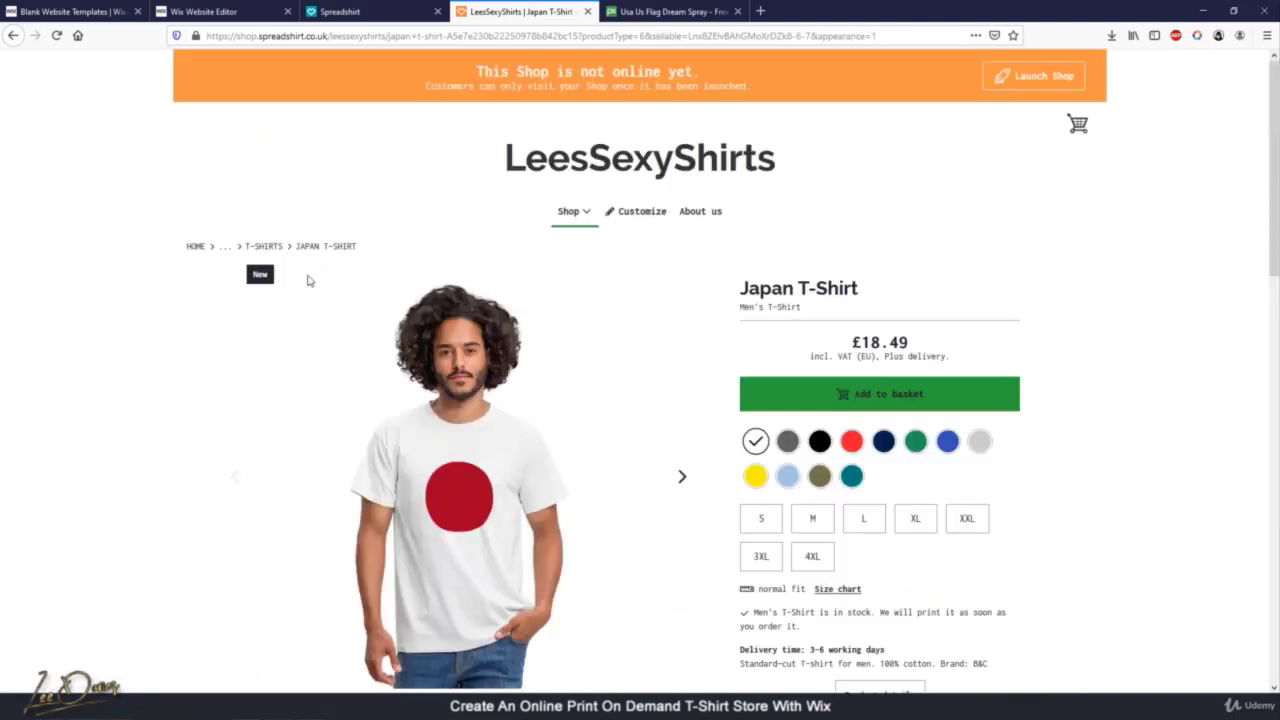
scroll(654, 303, down, 2)
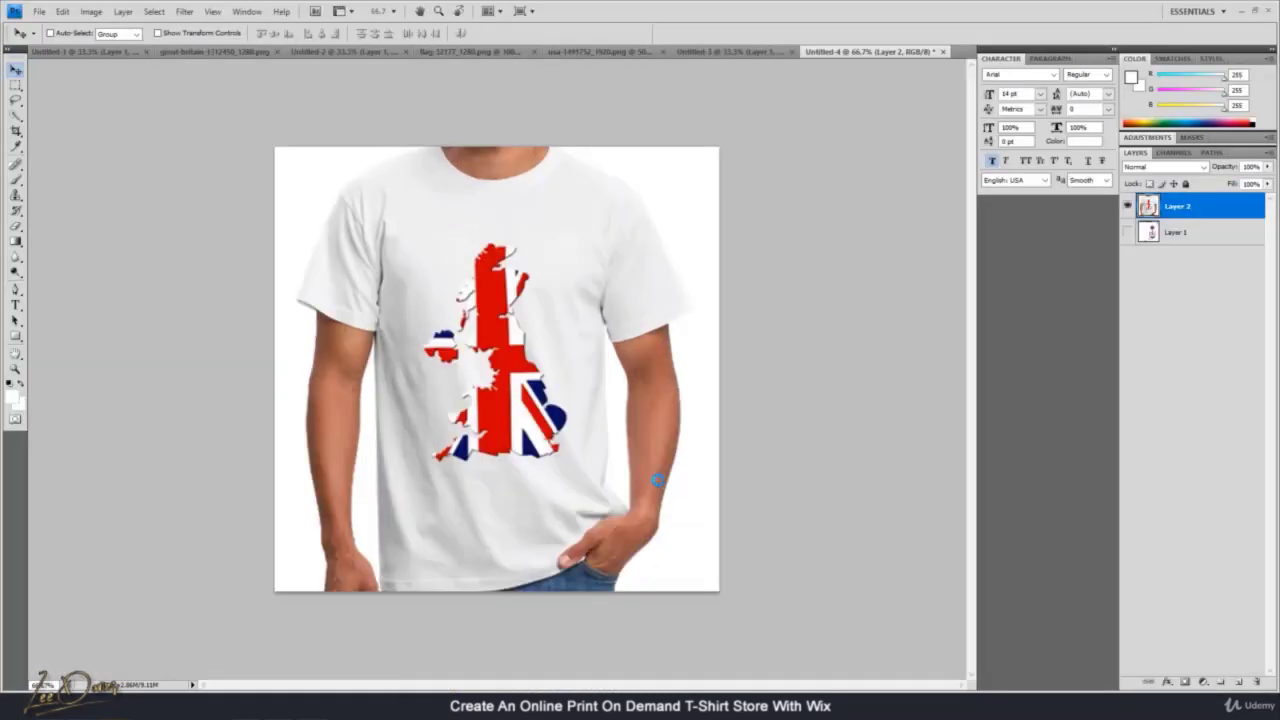
In Photoshop, paste the Japan shirt page screenshot, select the shirt area, and copy it to its own layer with the other layers hidden
key(ctrl+v)
click(15, 85)
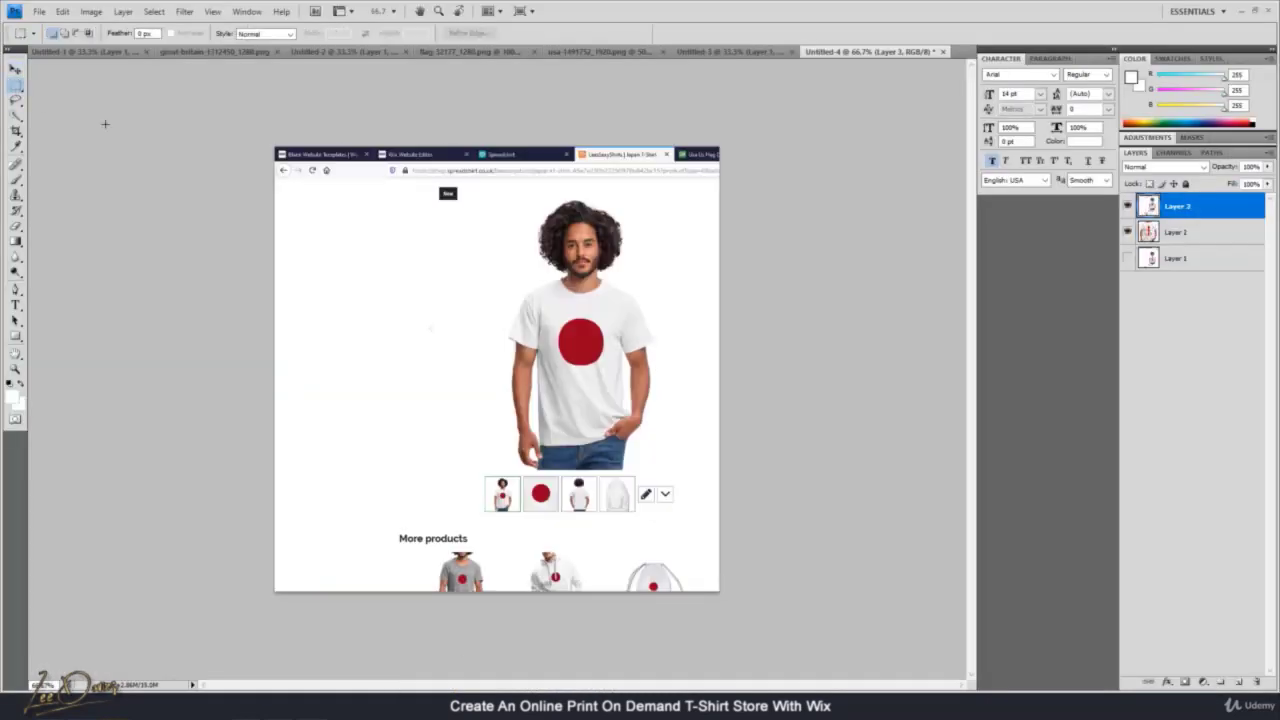
drag(492, 277, 683, 431)
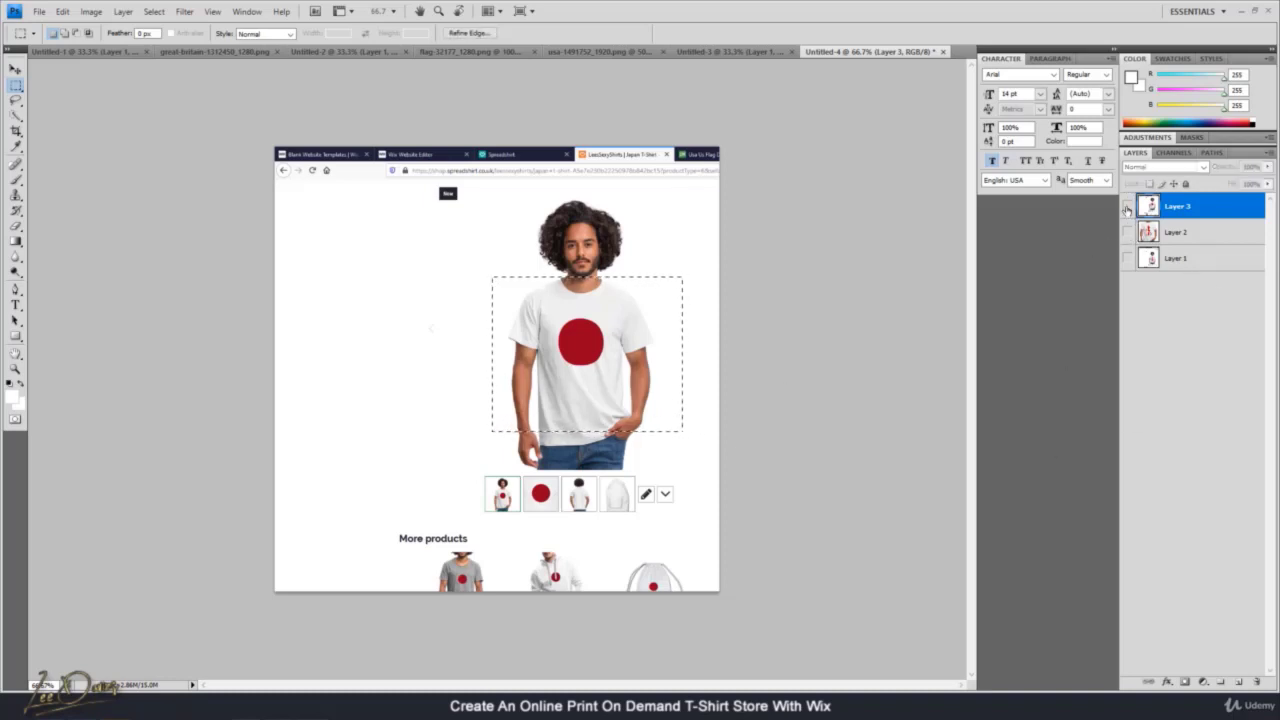
click(1128, 206)
key(ctrl+v)
Enlarge the cropped Japan shirt to about 287% with Free Transform, centre it so it fills the canvas, and apply the transformation
click(62, 11)
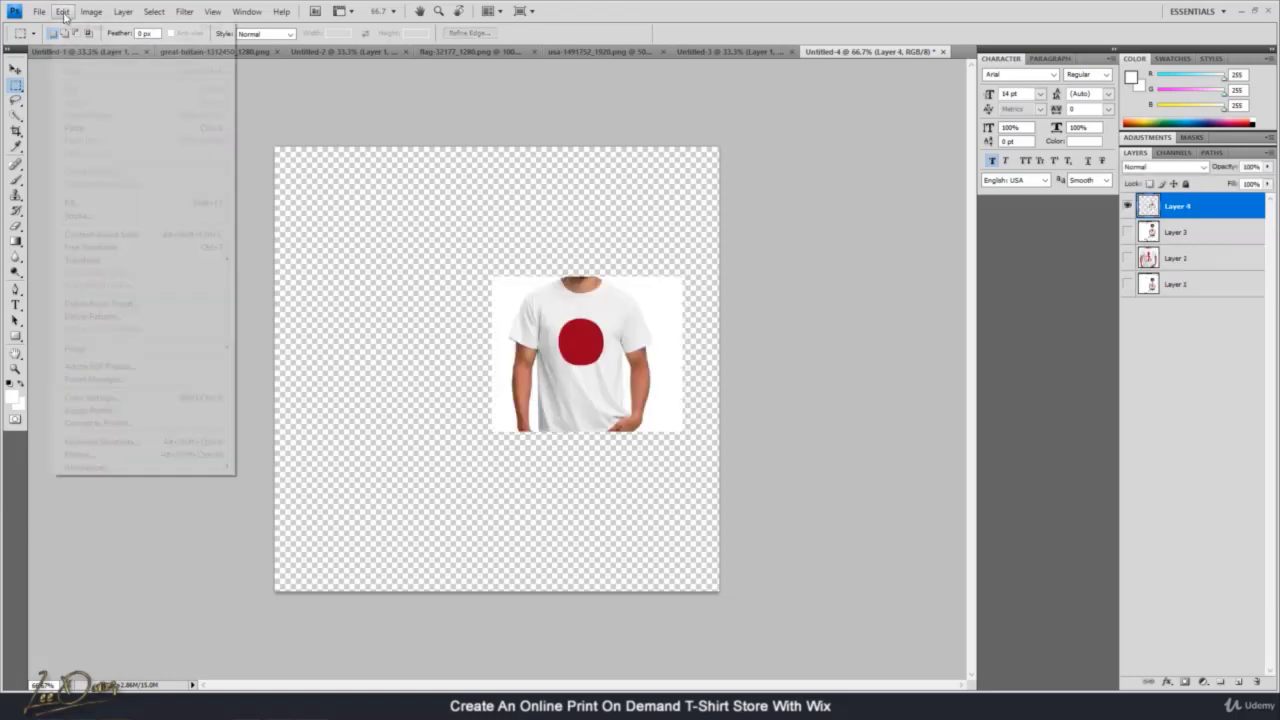
click(100, 247)
drag(491, 278, 204, 181)
drag(683, 432, 743, 481)
drag(643, 298, 644, 344)
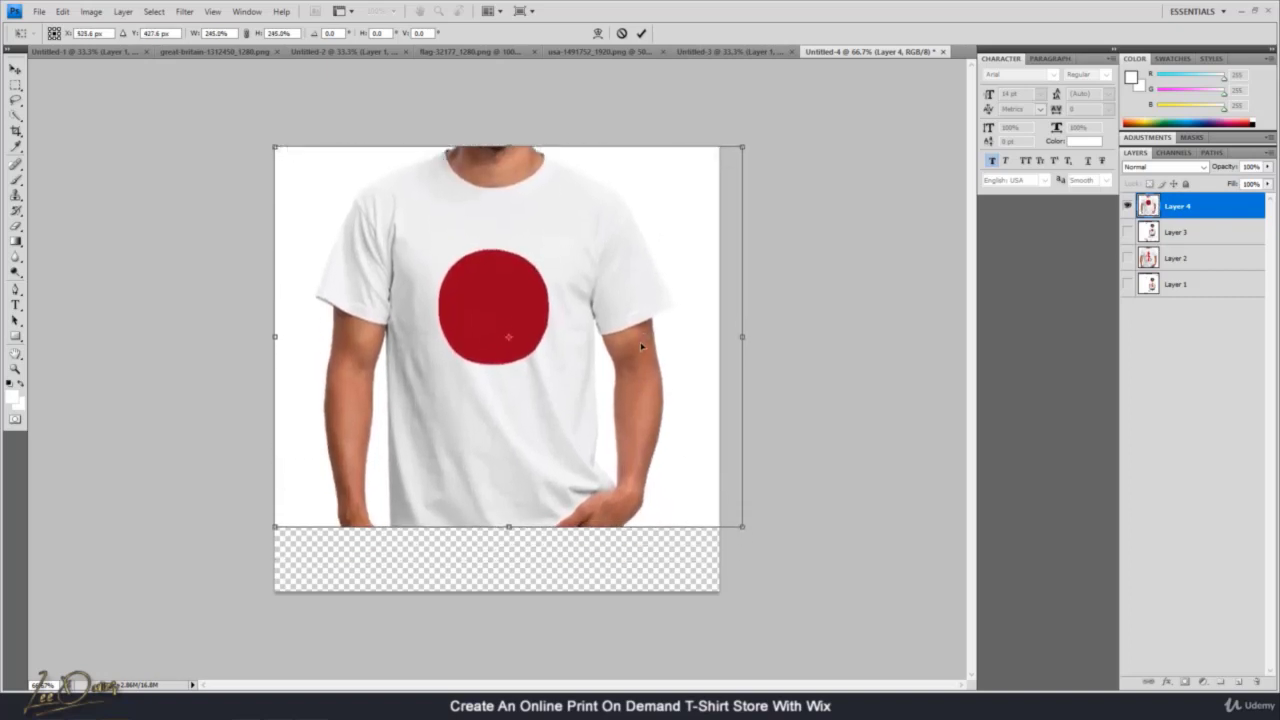
drag(746, 530, 817, 594)
drag(690, 498, 663, 498)
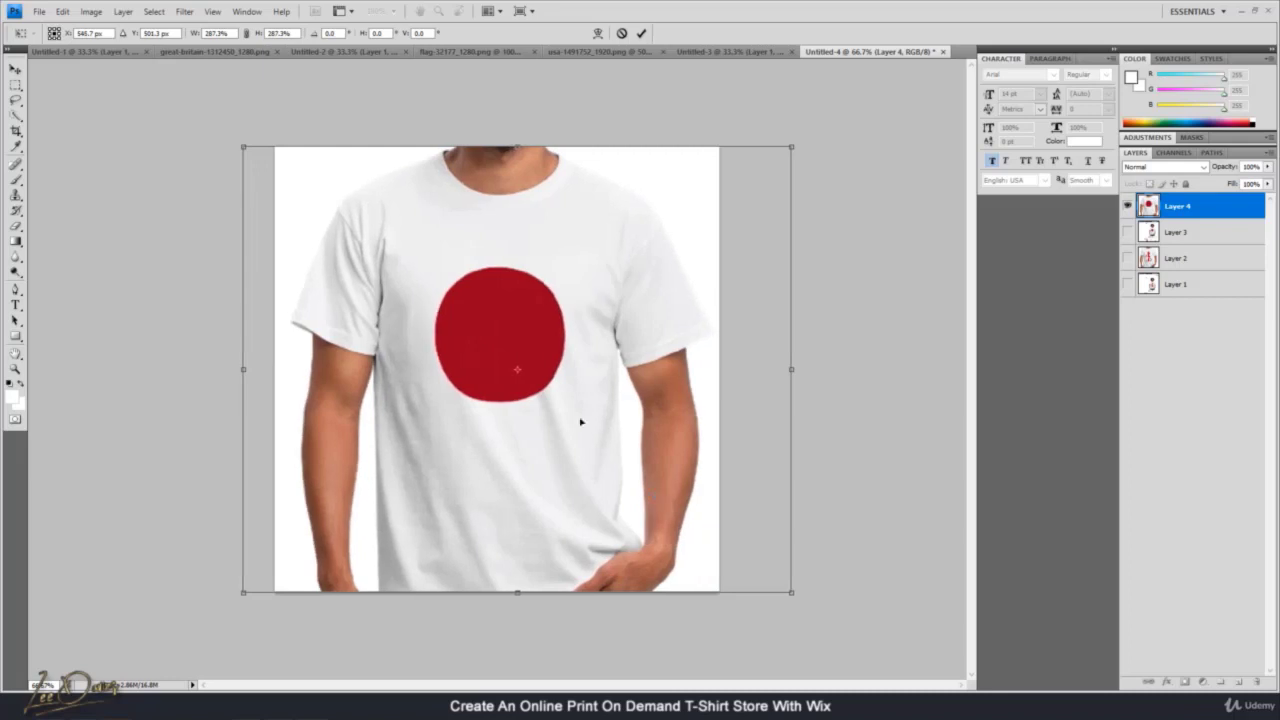
click(15, 68)
click(592, 263)
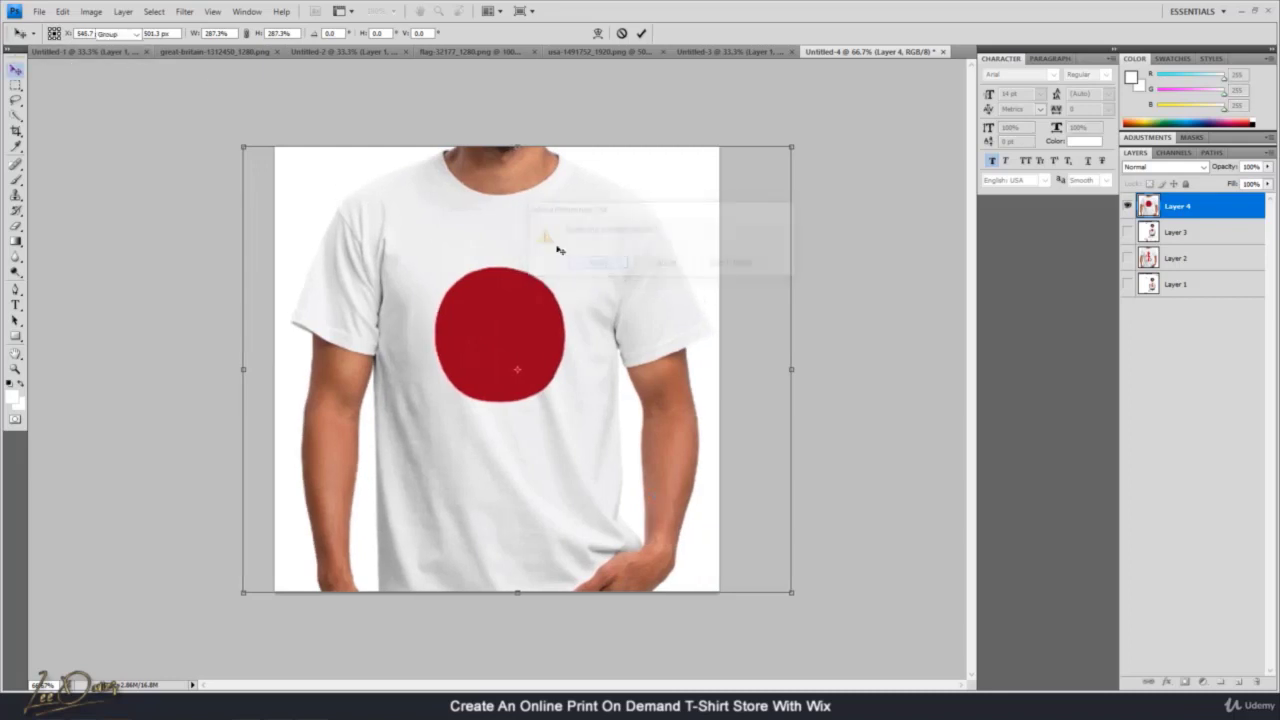
Save the enlarged Japan shirt image to the Desktop as a non-interlaced PNG named PreviewJapanFlag.png
click(37, 11)
click(58, 190)
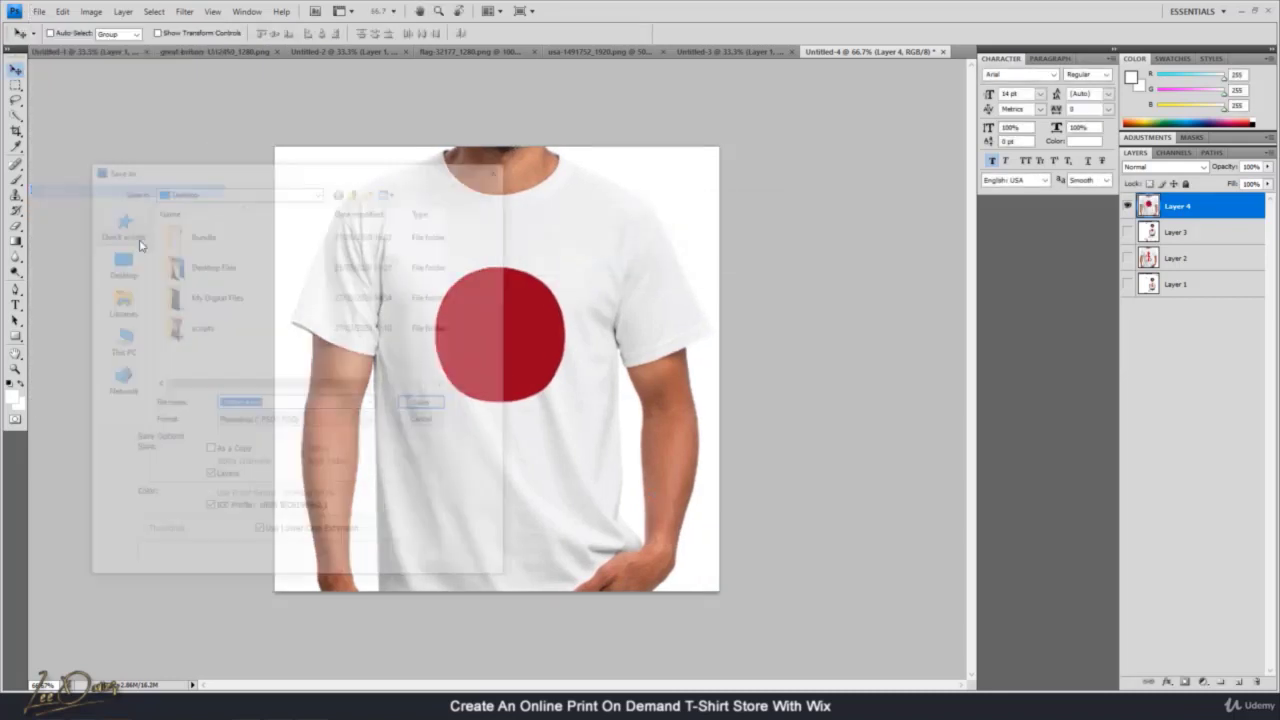
click(280, 423)
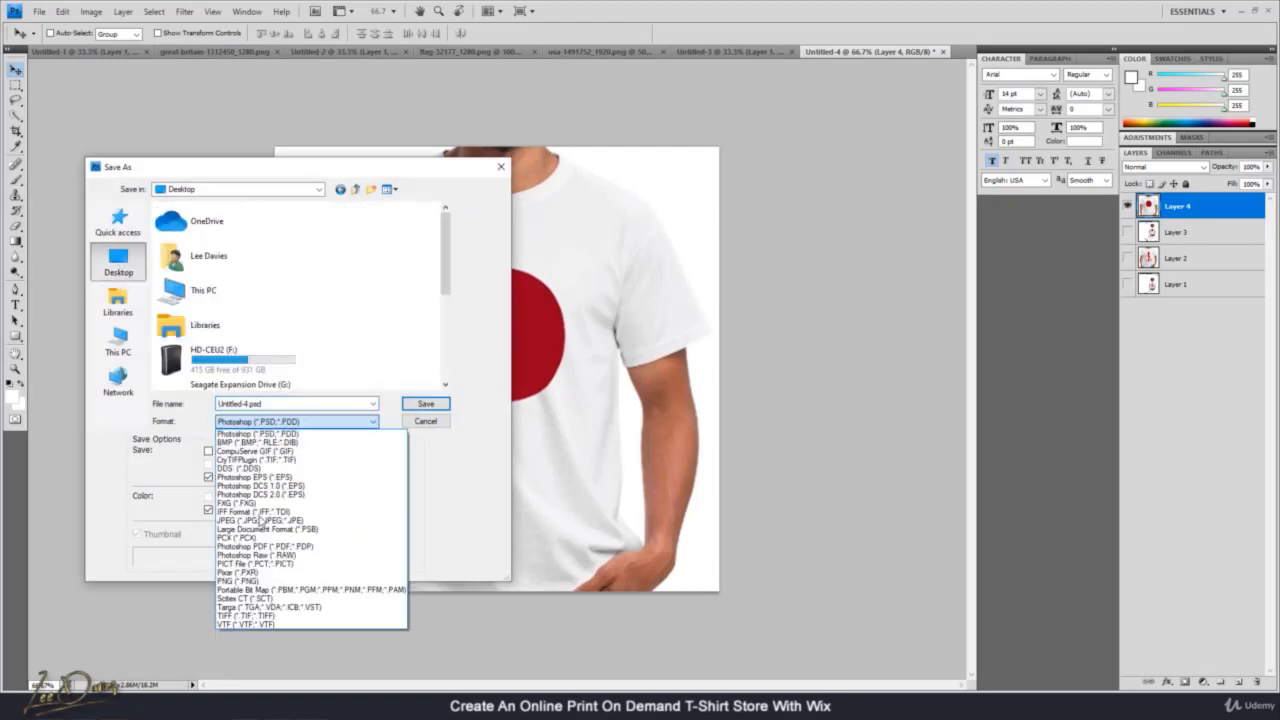
click(290, 575)
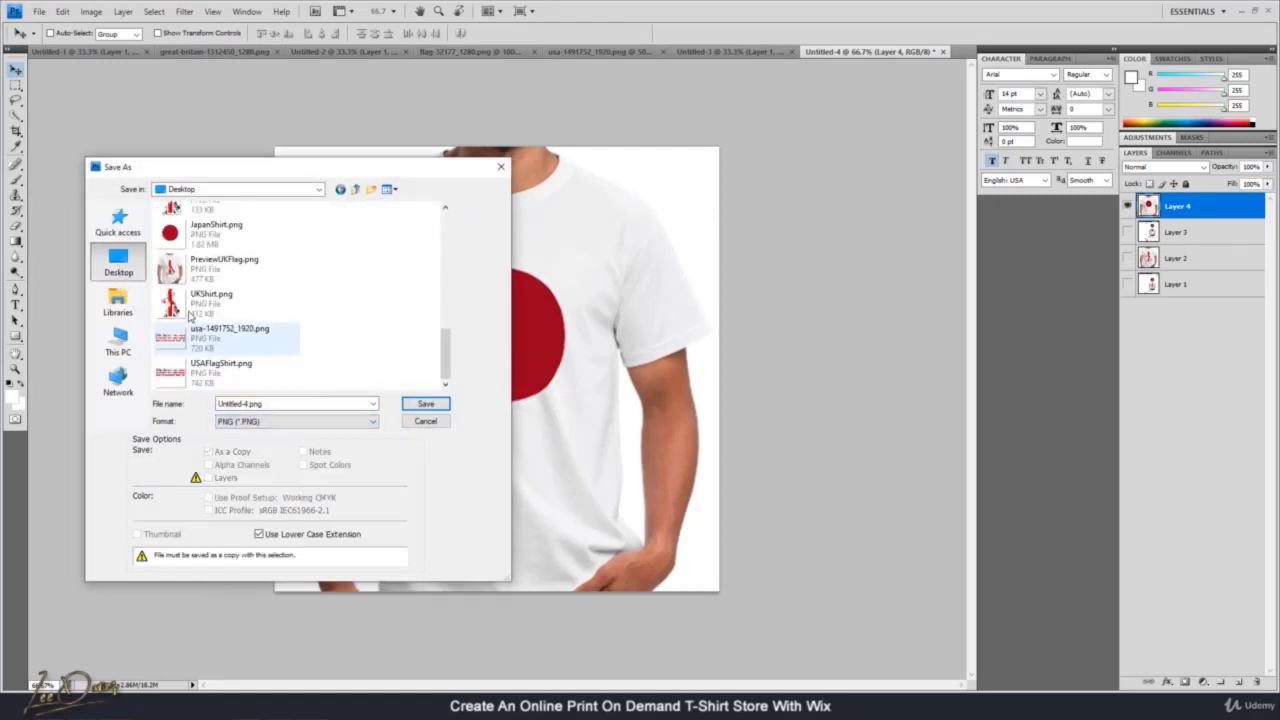
click(224, 262)
double_click(244, 405)
click(245, 405)
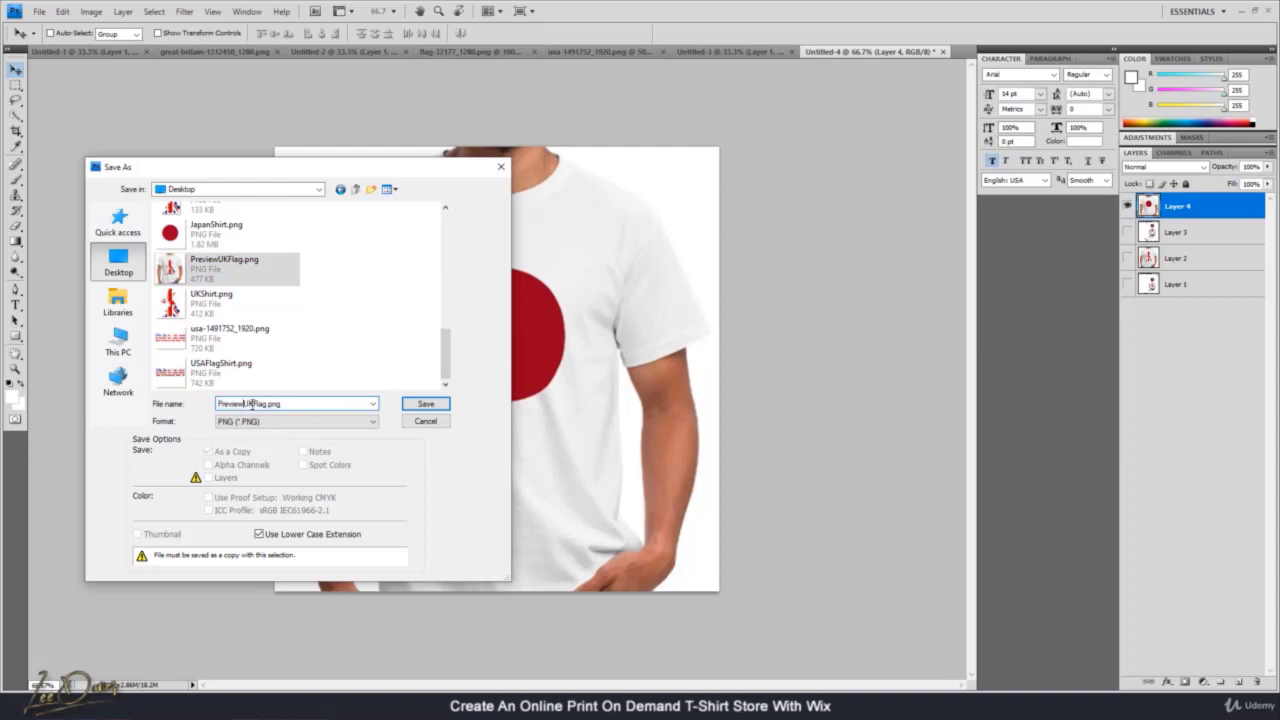
drag(254, 405, 247, 405)
text(USA)
key(Return)
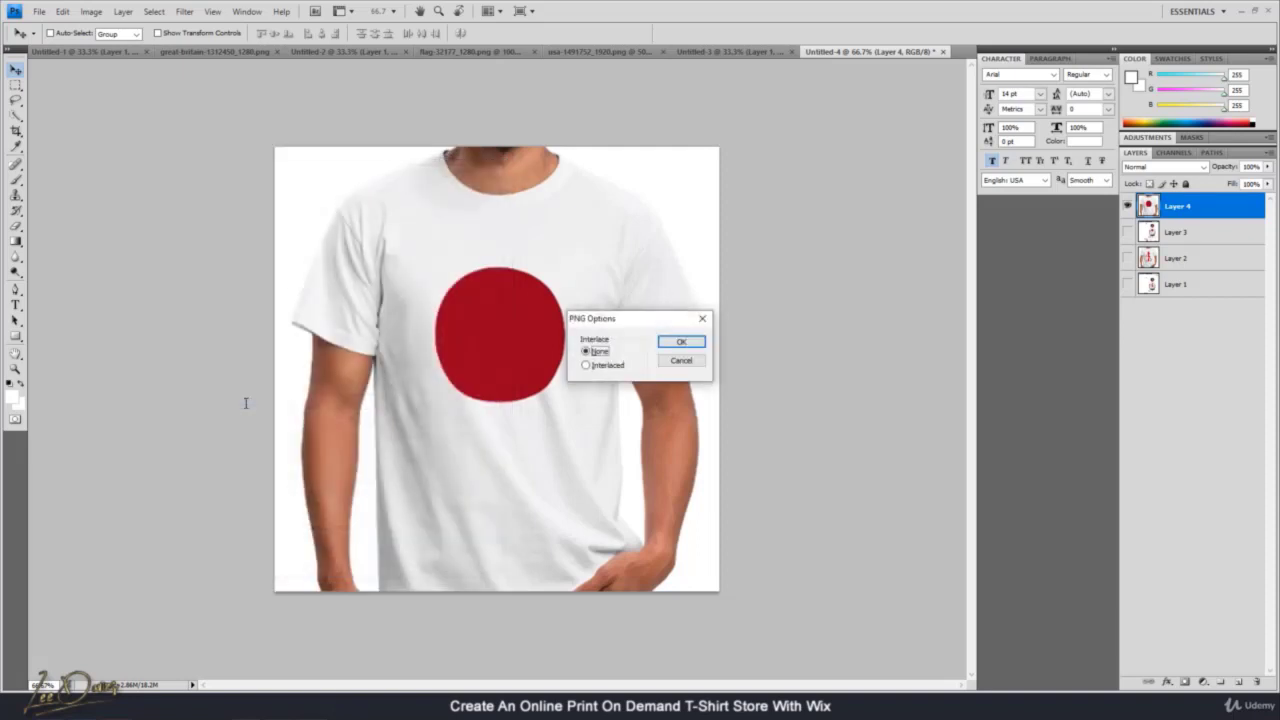
click(680, 342)
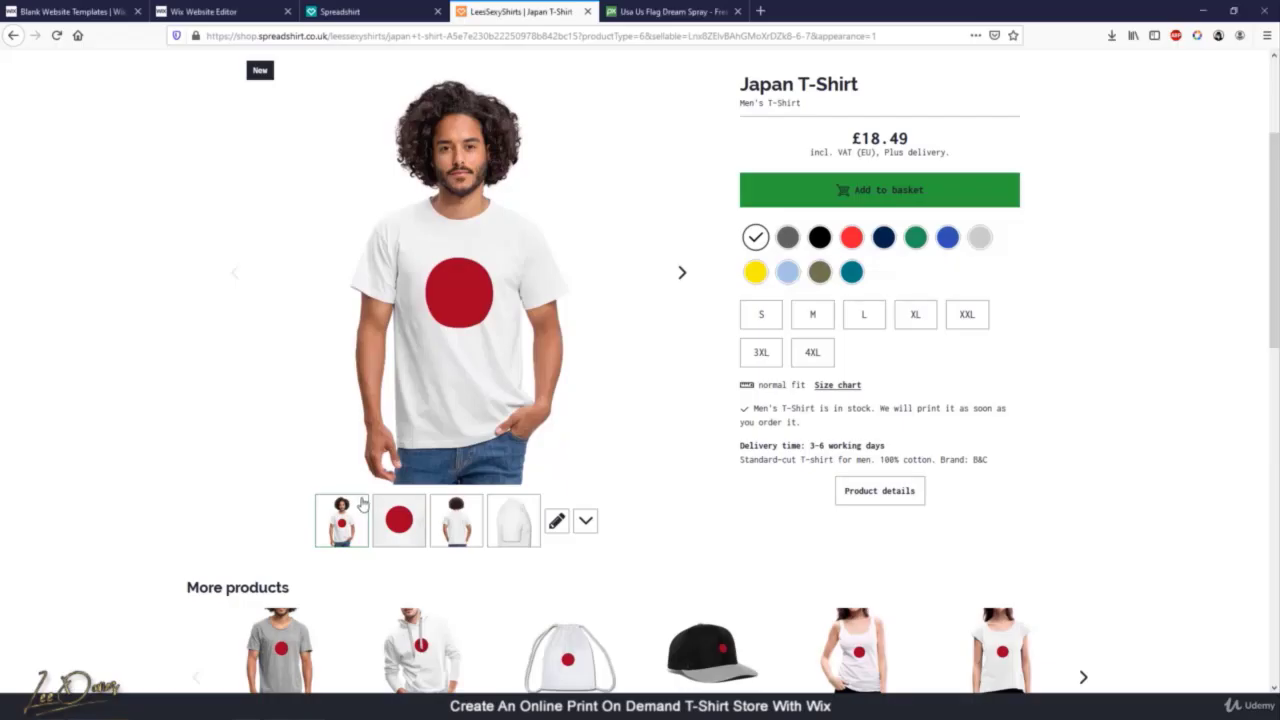
In the browser, open the shop's men's T-shirts category and the USA Flag Shirt page, with the whole shirt in view
scroll(360, 505, down, 4)
scroll(423, 523, up, 7)
mouse_move(580, 218)
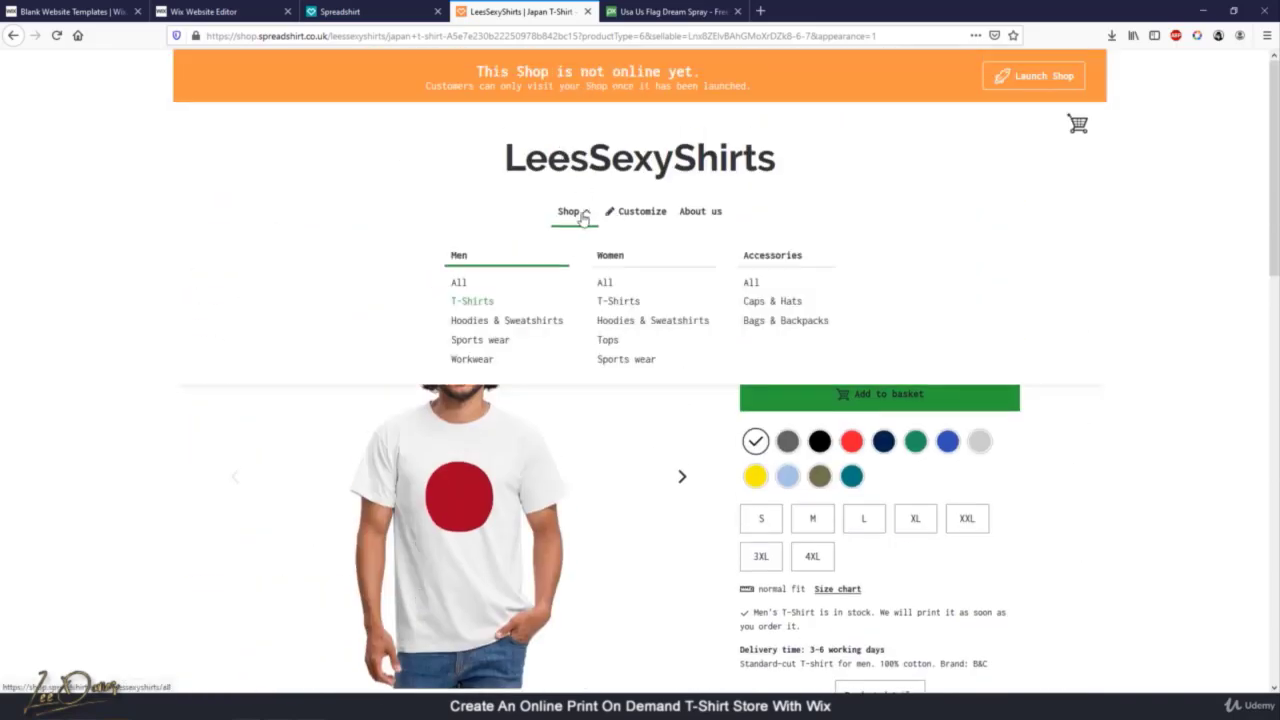
click(478, 306)
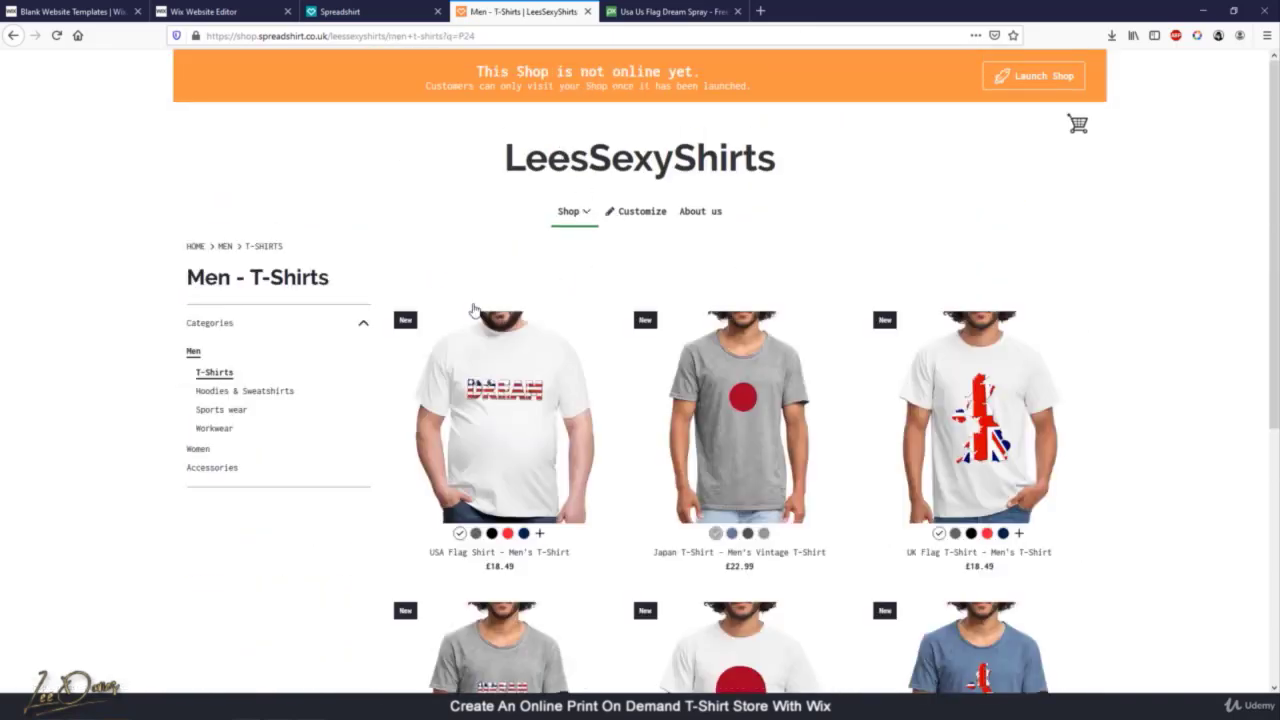
click(503, 437)
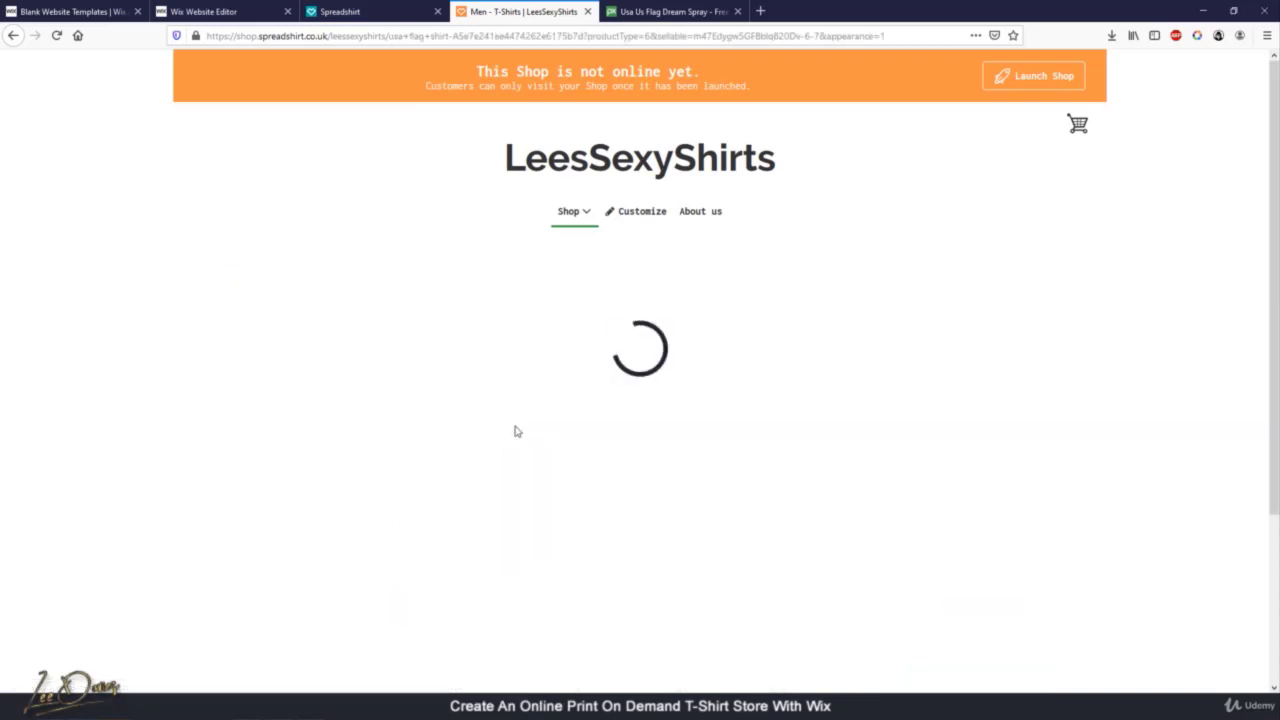
scroll(535, 430, down, 2)
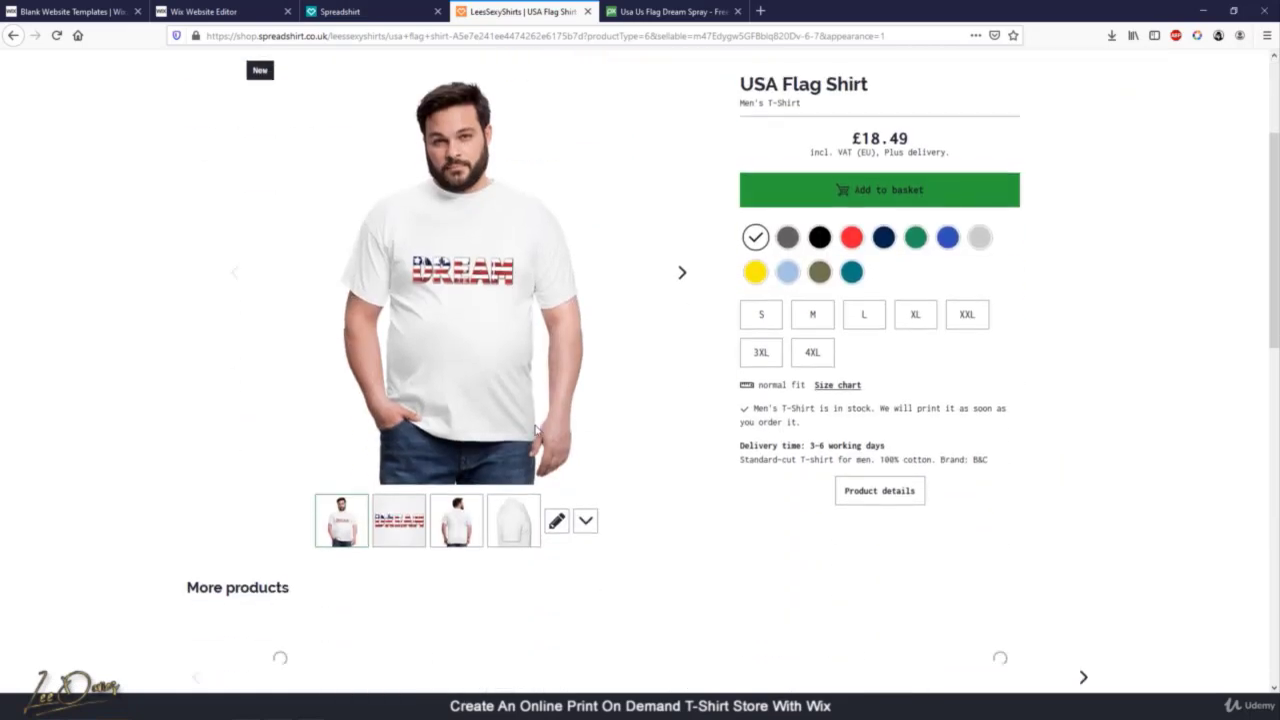
scroll(738, 420, down, 3)
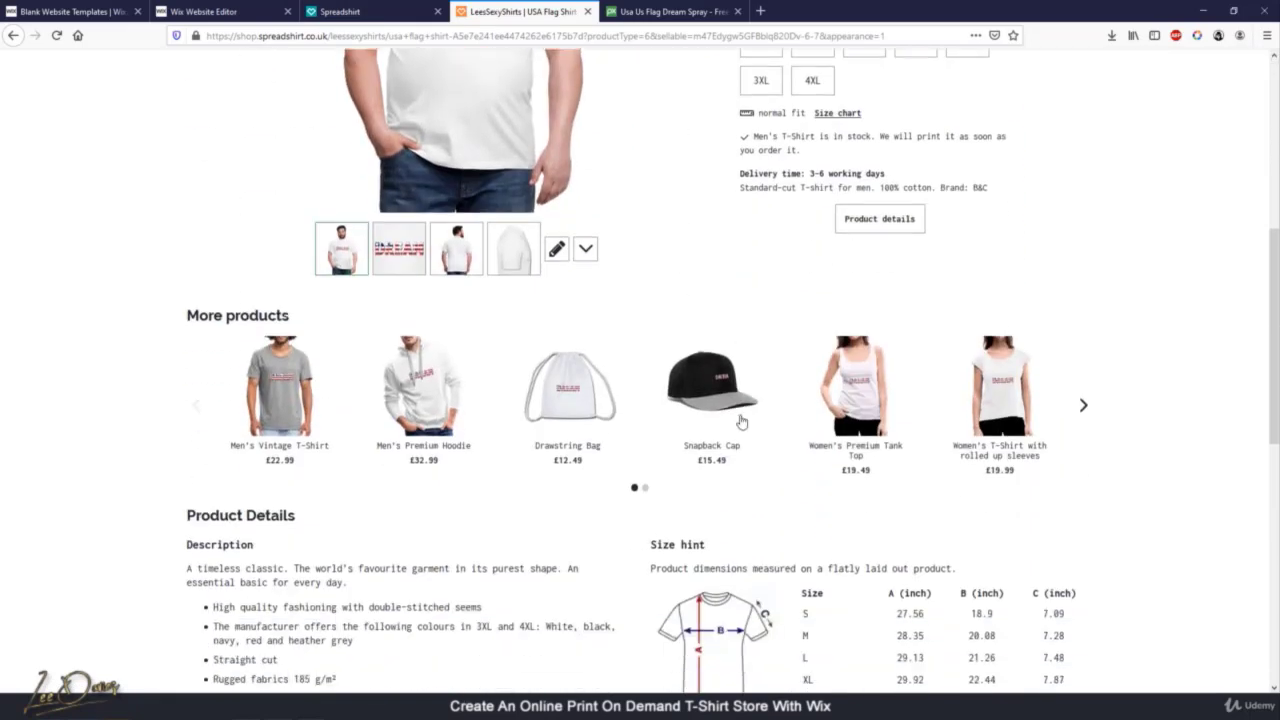
scroll(740, 420, up, 3)
scroll(741, 420, down, 2)
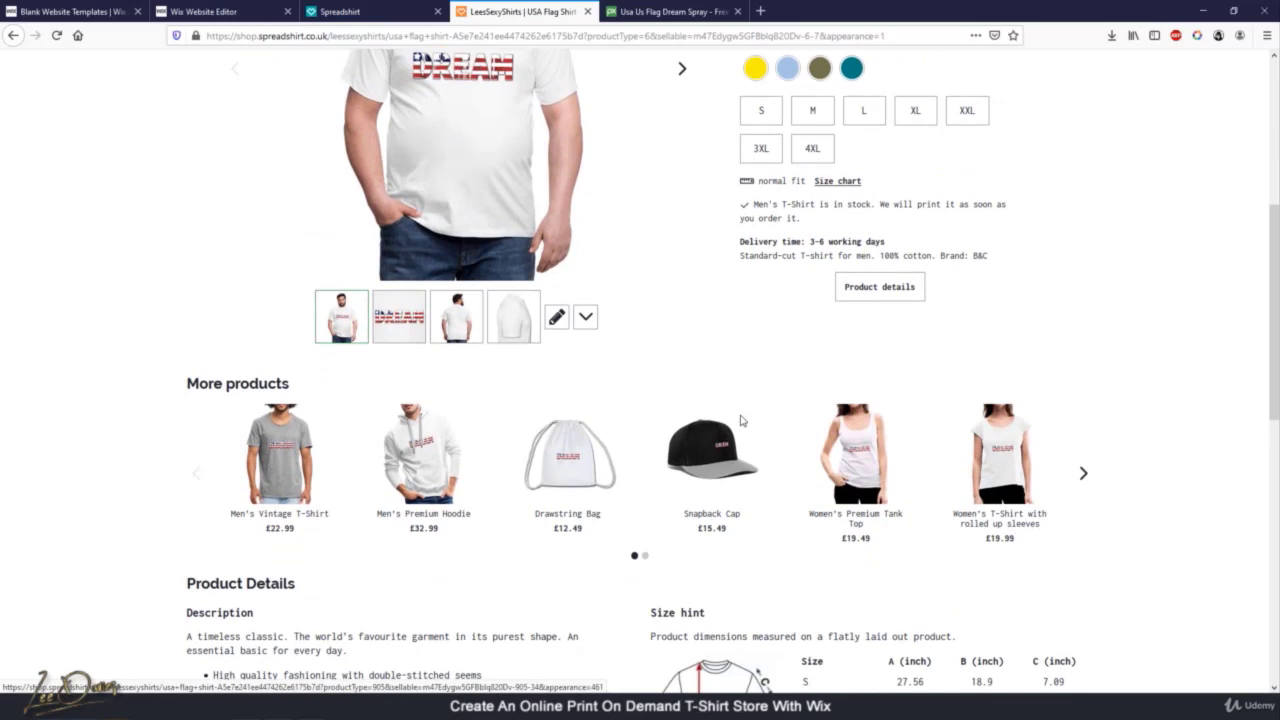
scroll(741, 420, up, 3)
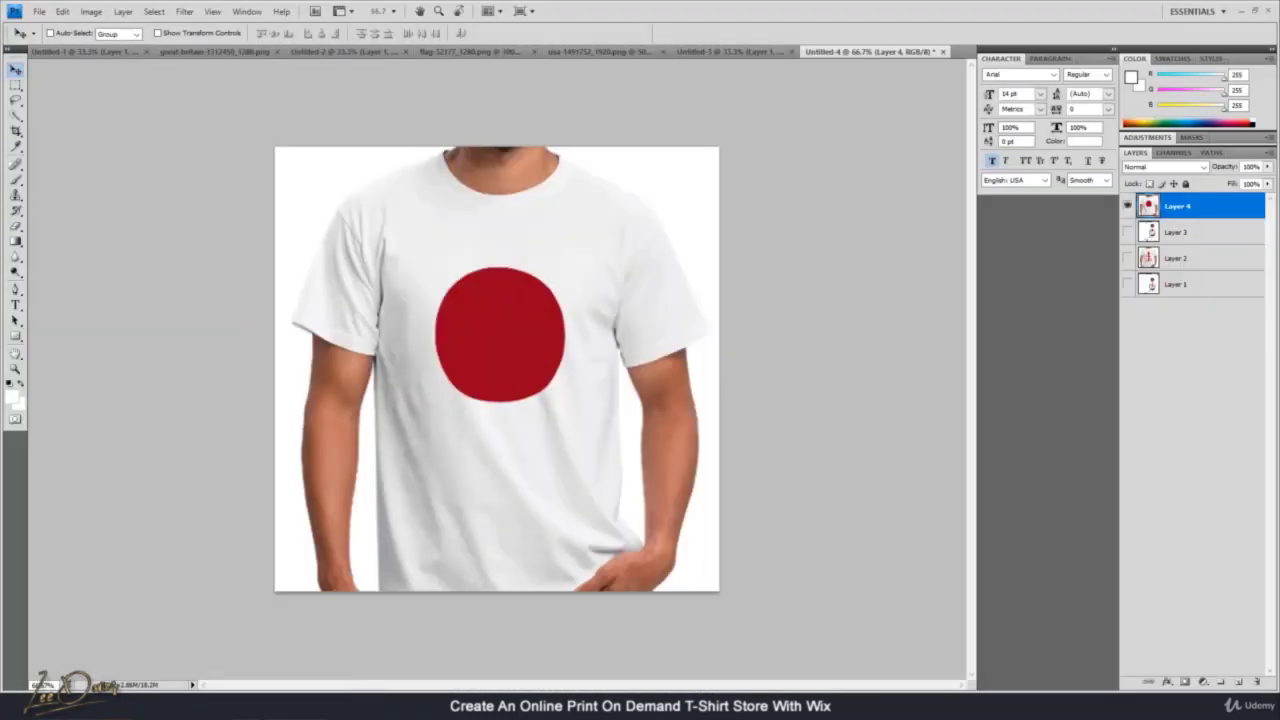
In Photoshop, paste the USA shirt page screenshot on a new layer and copy a shirt area of about 460 × 376 px
key(ctrl+shift+alt+n)
key(ctrl+v)
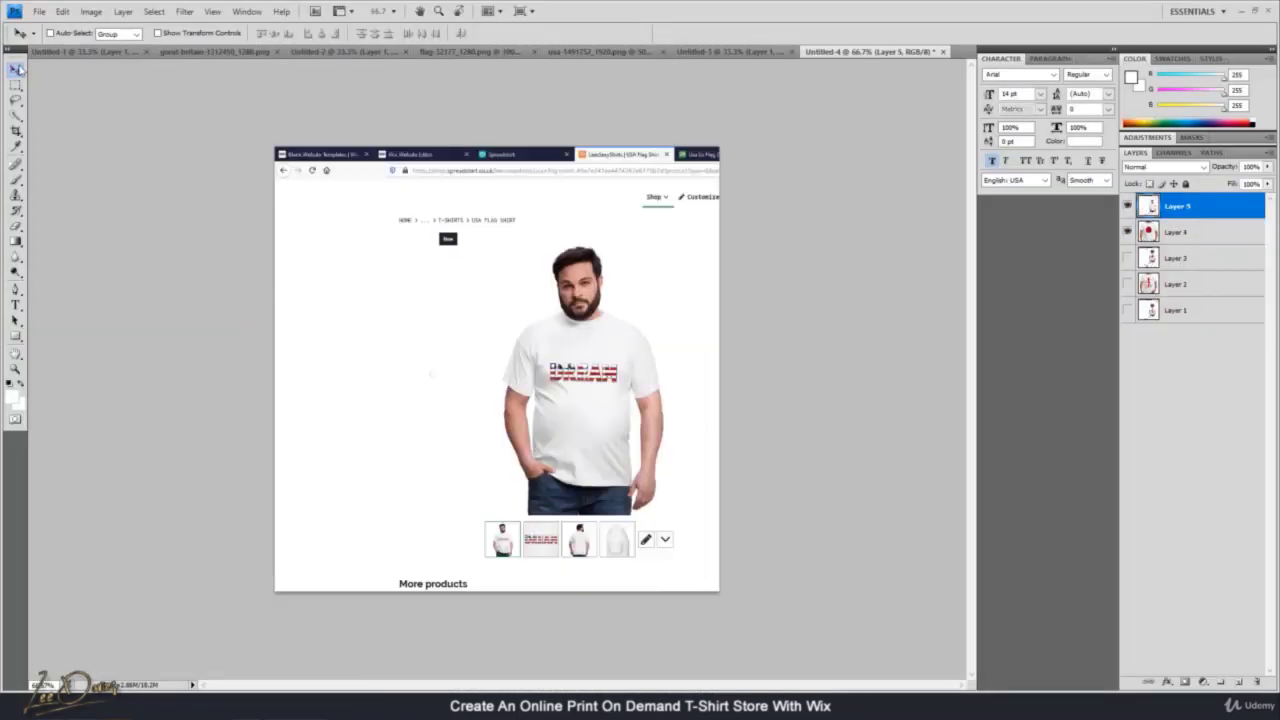
click(15, 84)
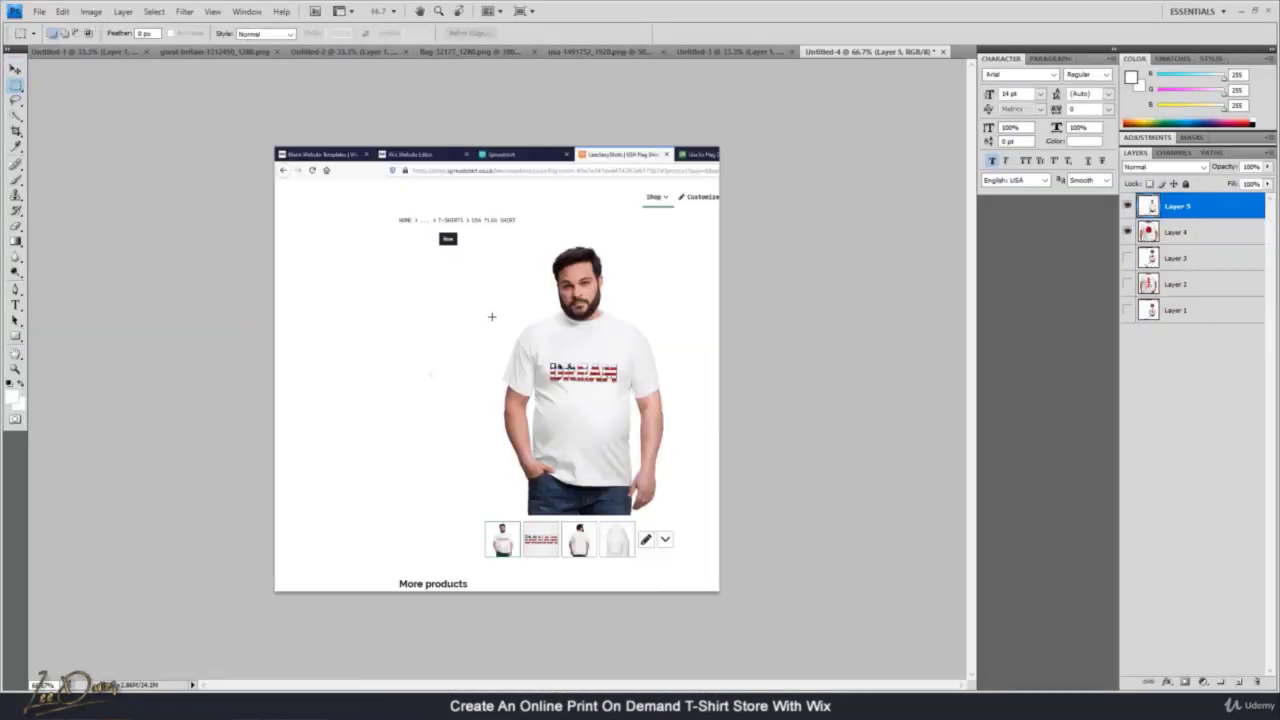
drag(486, 314, 640, 406)
click(388, 337)
drag(547, 359, 654, 426)
drag(482, 319, 685, 486)
key(ctrl+c)
key(ctrl+n)
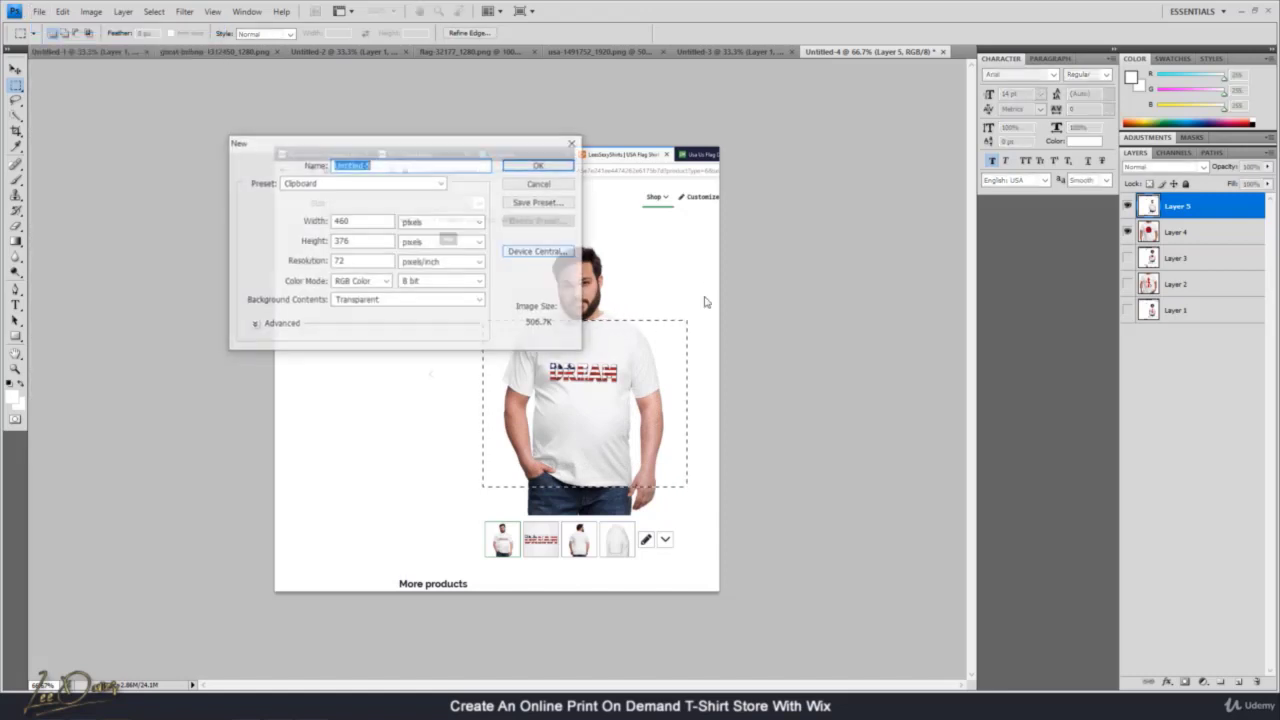
click(541, 170)
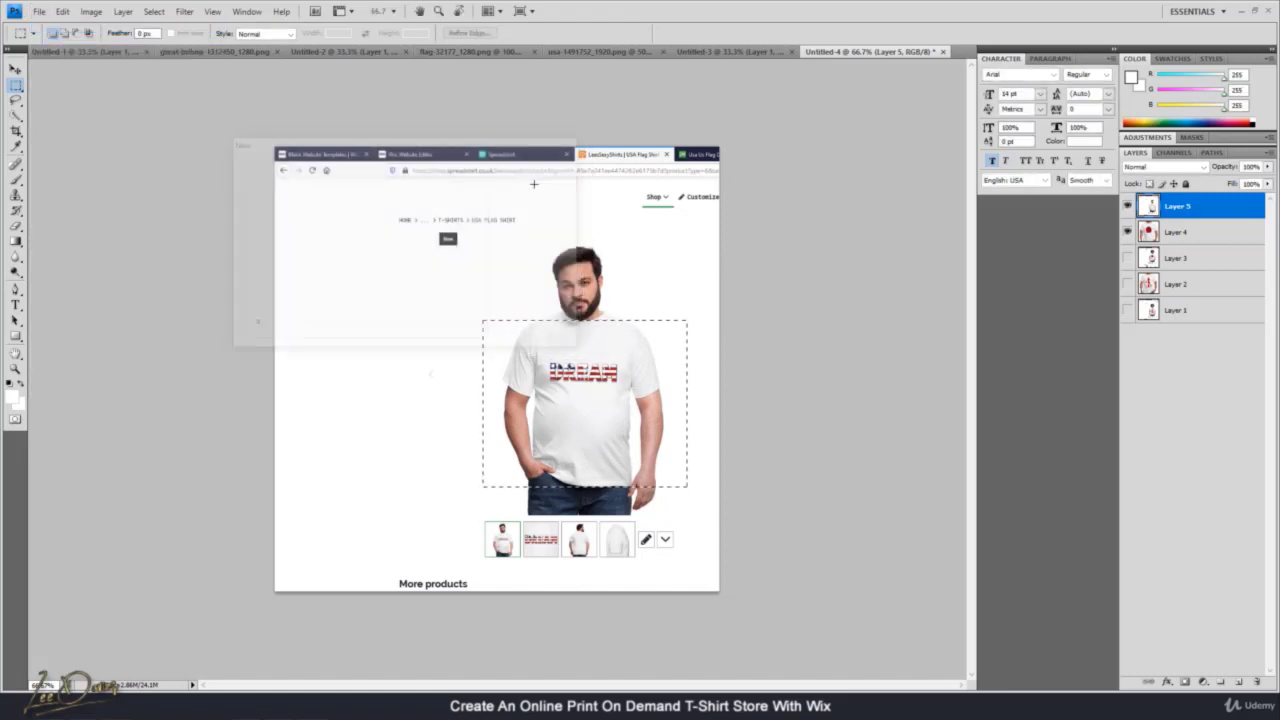
Hide the USA screenshot and Japan shirt layers, and paste the copied shirt area onto a new layer
click(1128, 205)
click(1128, 231)
key(ctrl+shift+alt+n)
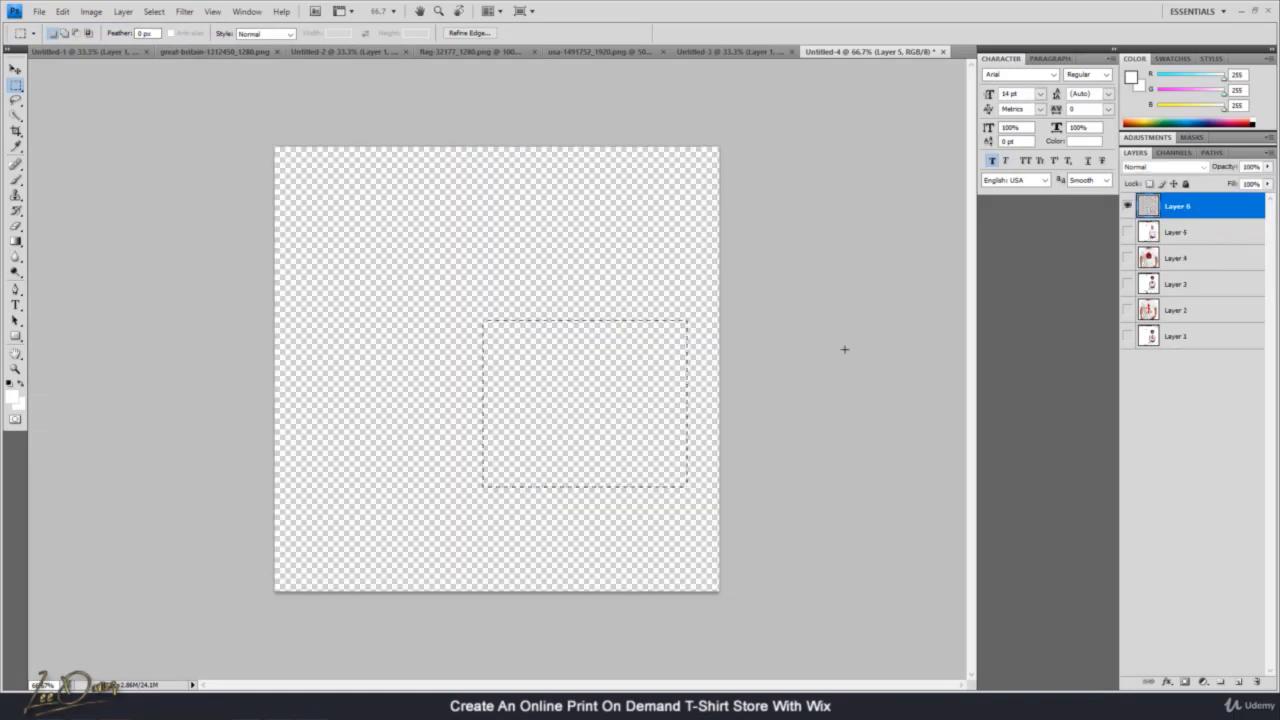
key(ctrl+v)
Enlarge the cropped USA shirt to about 274% with Free Transform, centre it so it fills the canvas, and apply the transformation
click(62, 11)
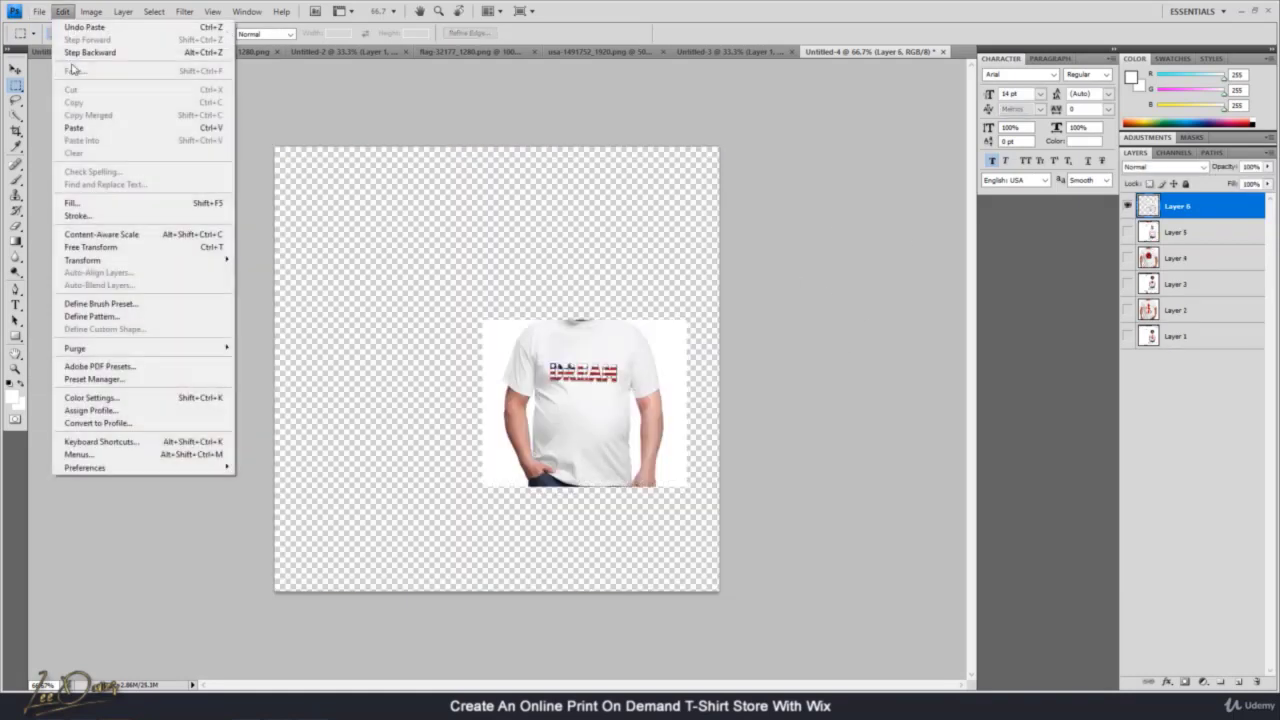
click(113, 246)
drag(483, 328, 229, 189)
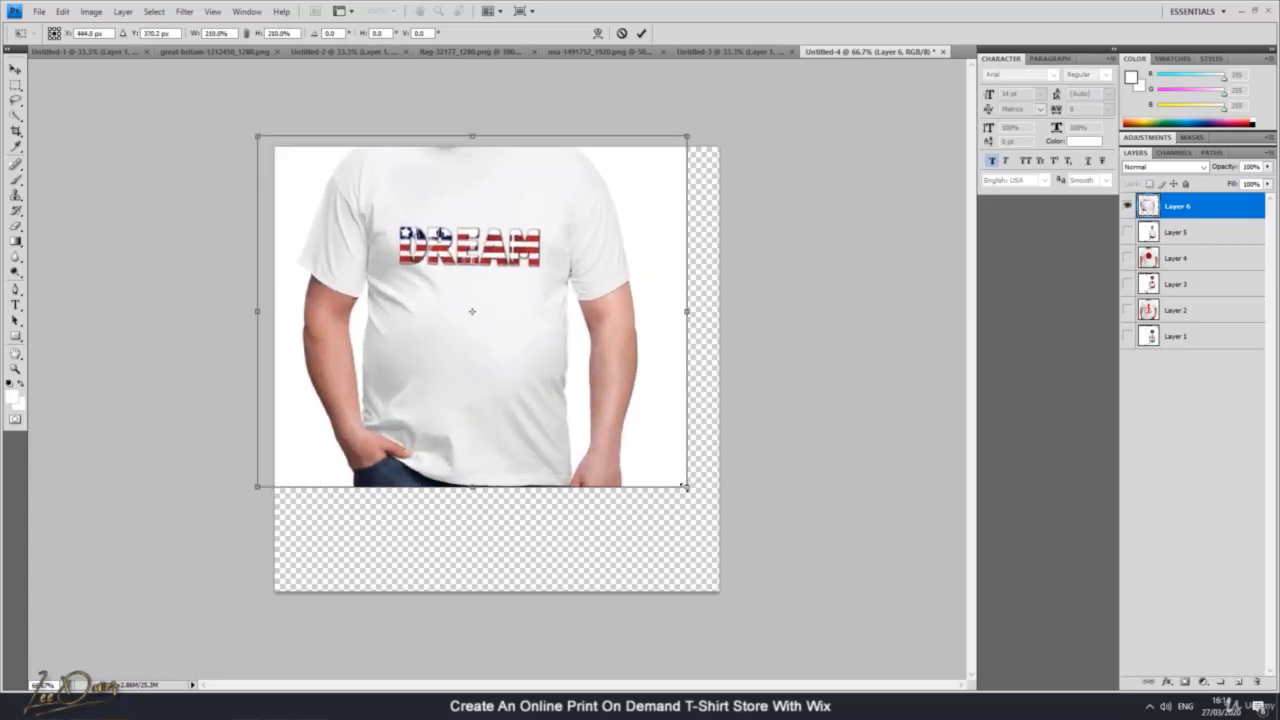
drag(685, 487, 815, 592)
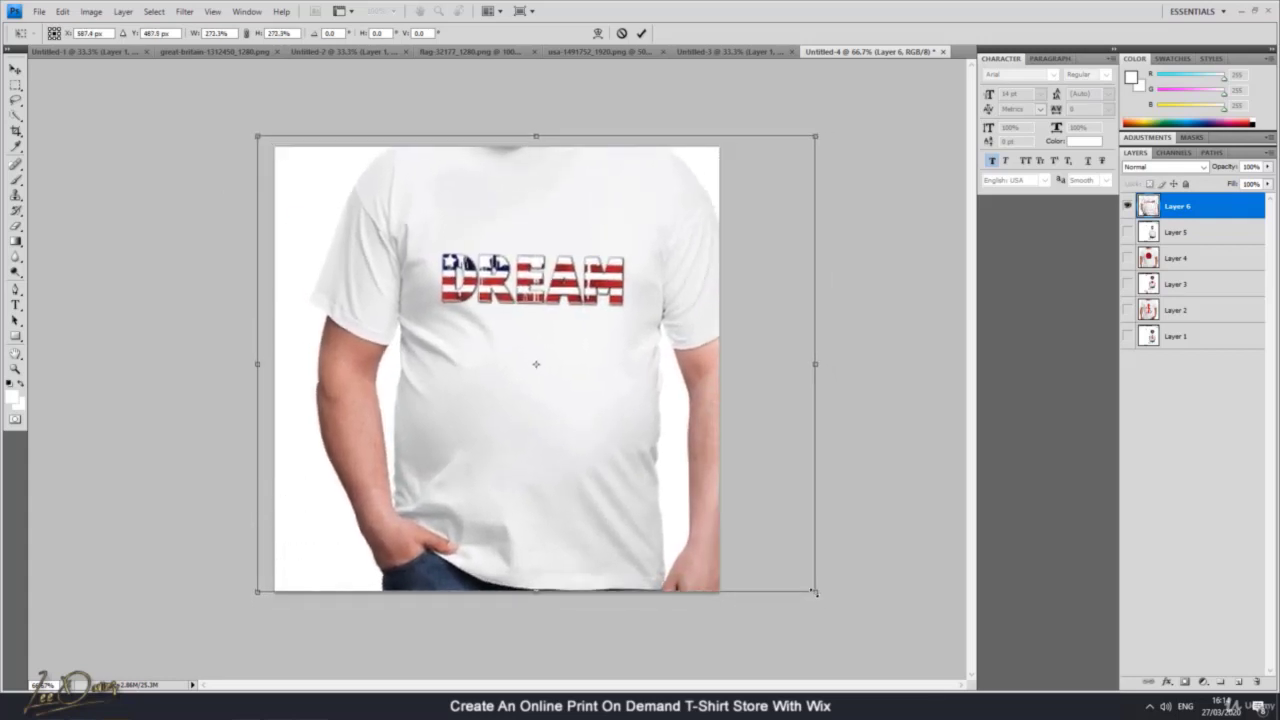
drag(658, 488, 616, 489)
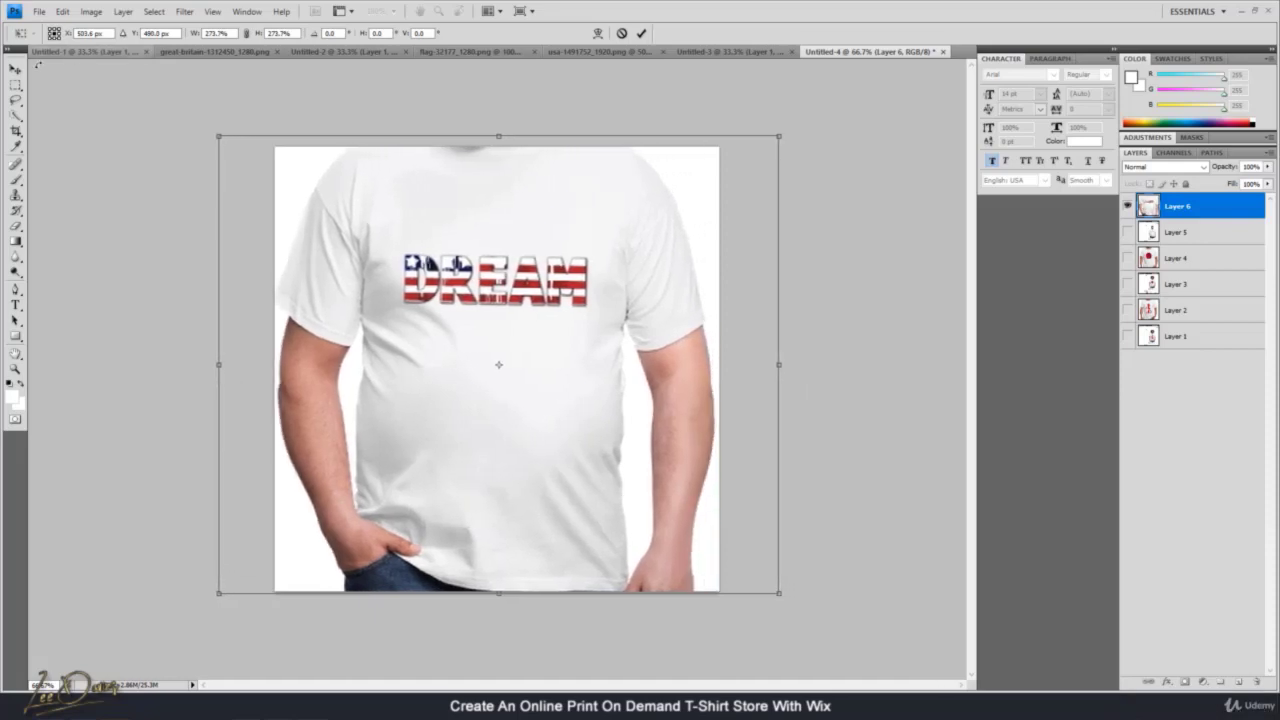
click(15, 68)
click(588, 264)
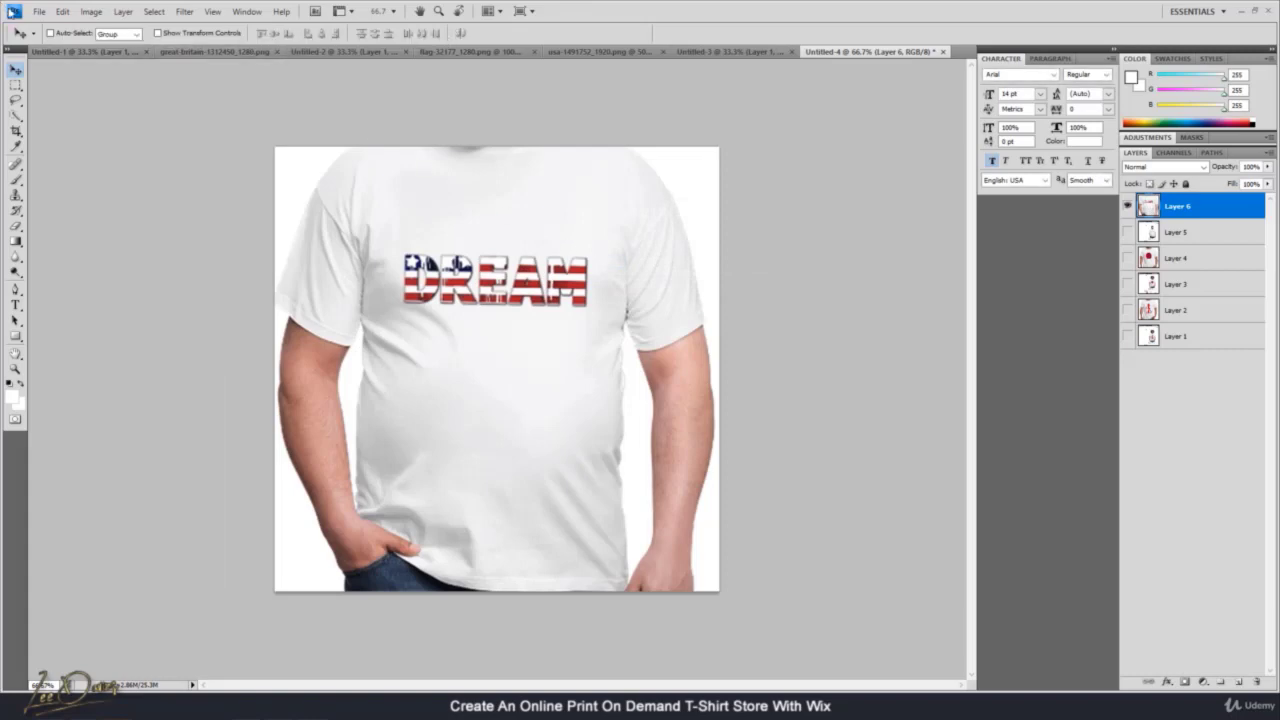
Save the enlarged USA shirt image to the Desktop as a non-interlaced PNG named PreviewUSAFlag.png
click(39, 11)
click(60, 177)
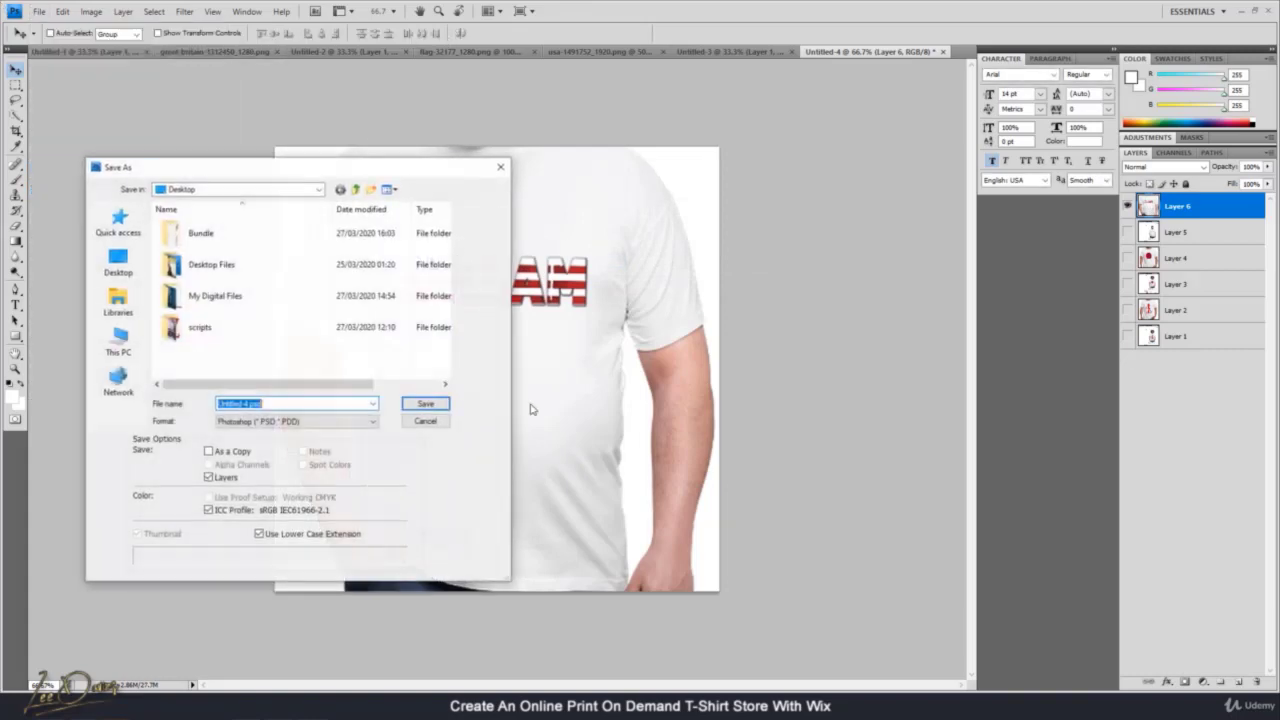
click(280, 421)
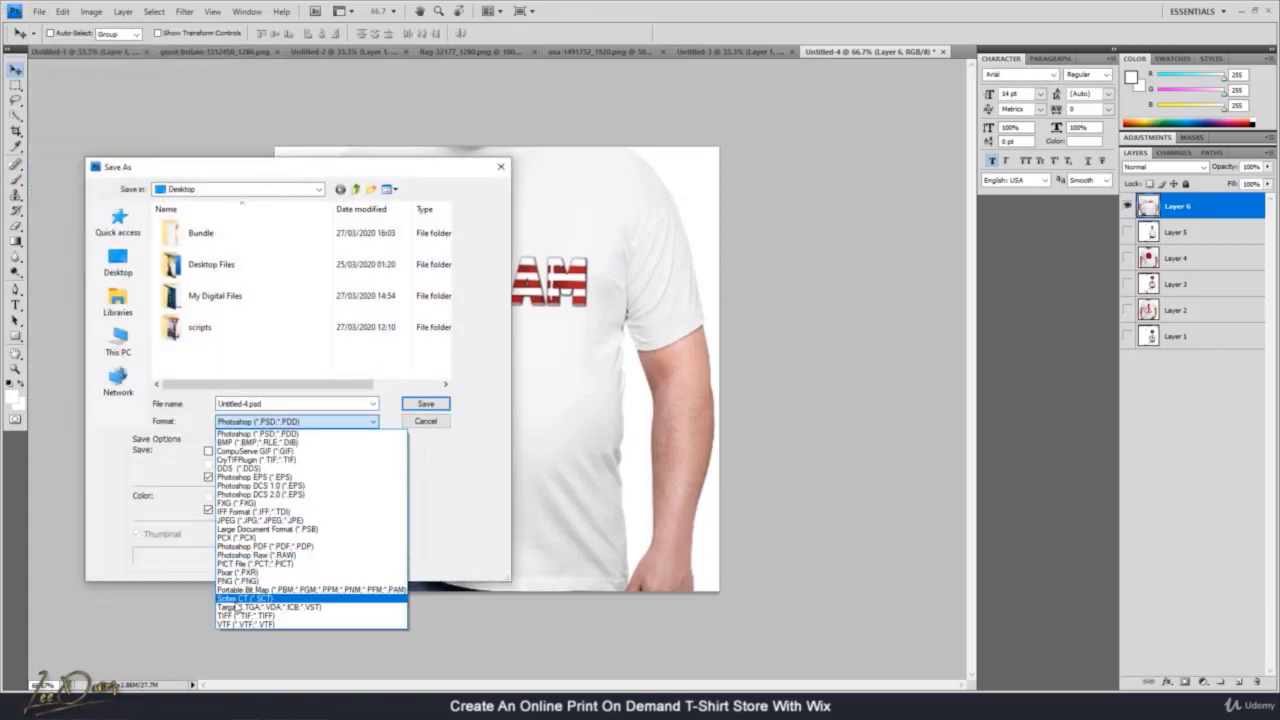
click(238, 580)
click(239, 362)
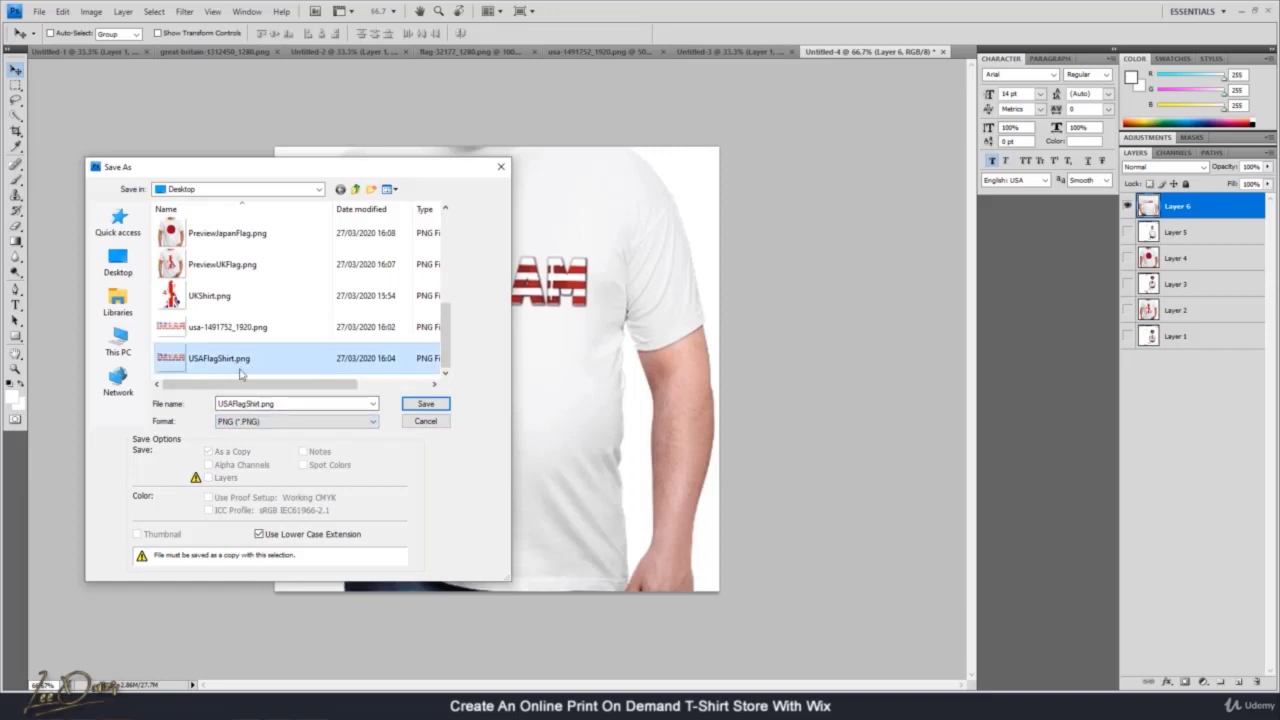
click(222, 264)
double_click(258, 404)
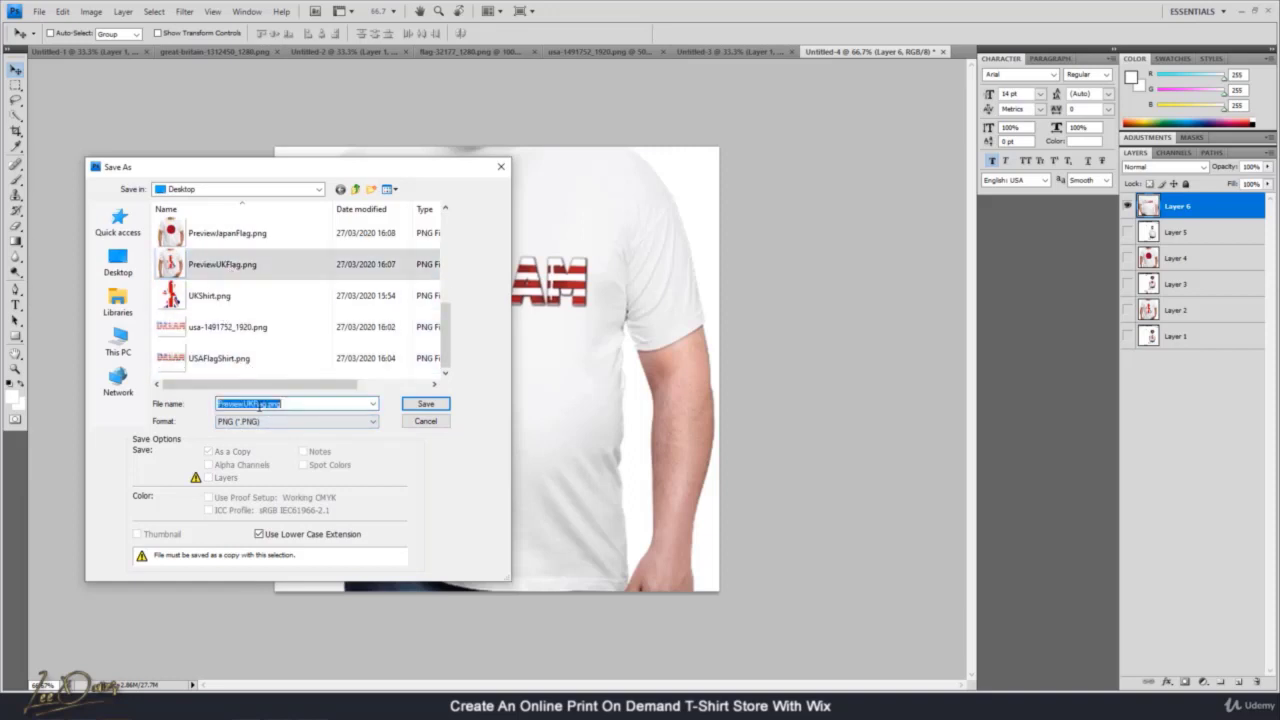
drag(257, 404, 243, 404)
text(USA)
key(Return)
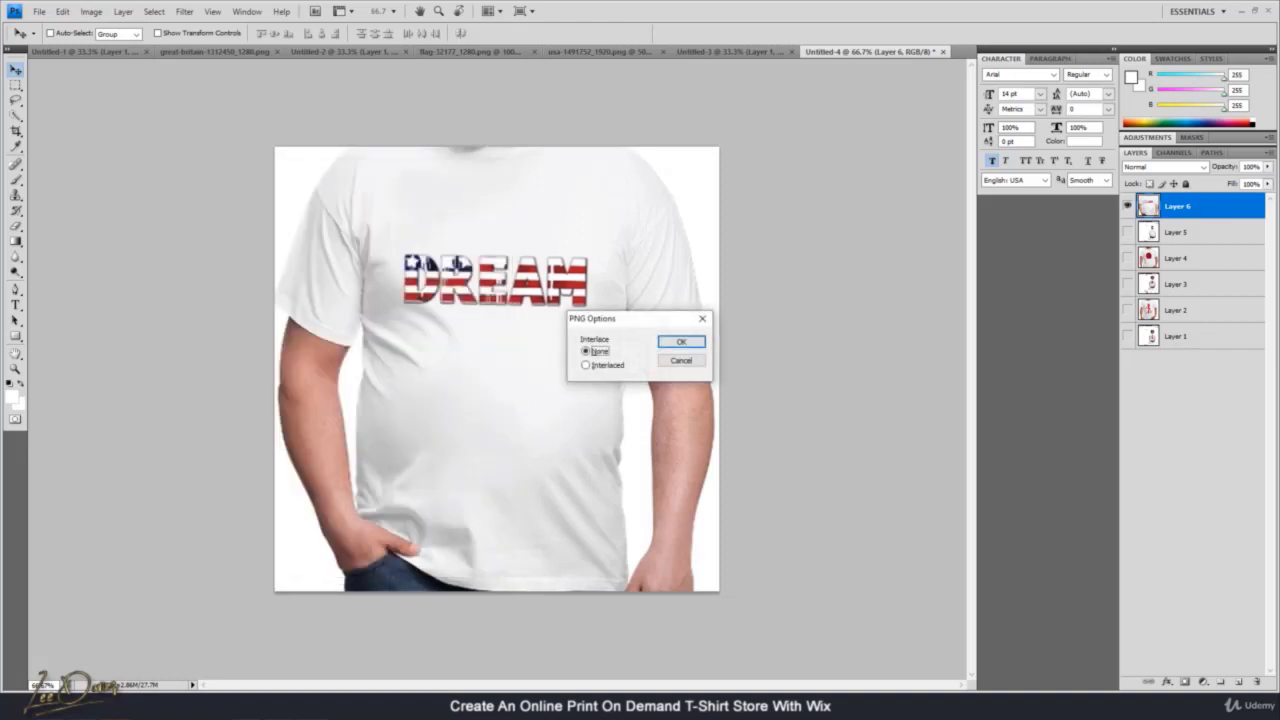
click(683, 344)
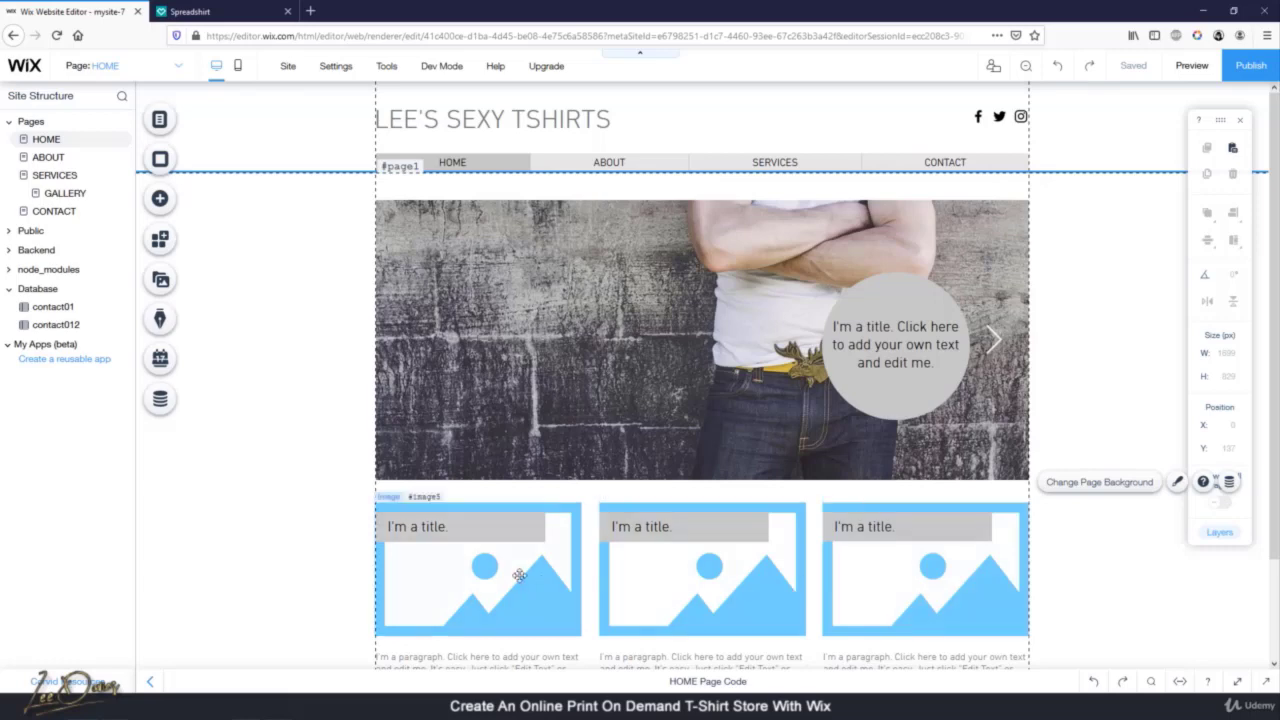
In the Wix editor, replace the home page's first placeholder image with PreviewUKFlag.png uploaded from the computer's Desktop
click(420, 510)
click(411, 472)
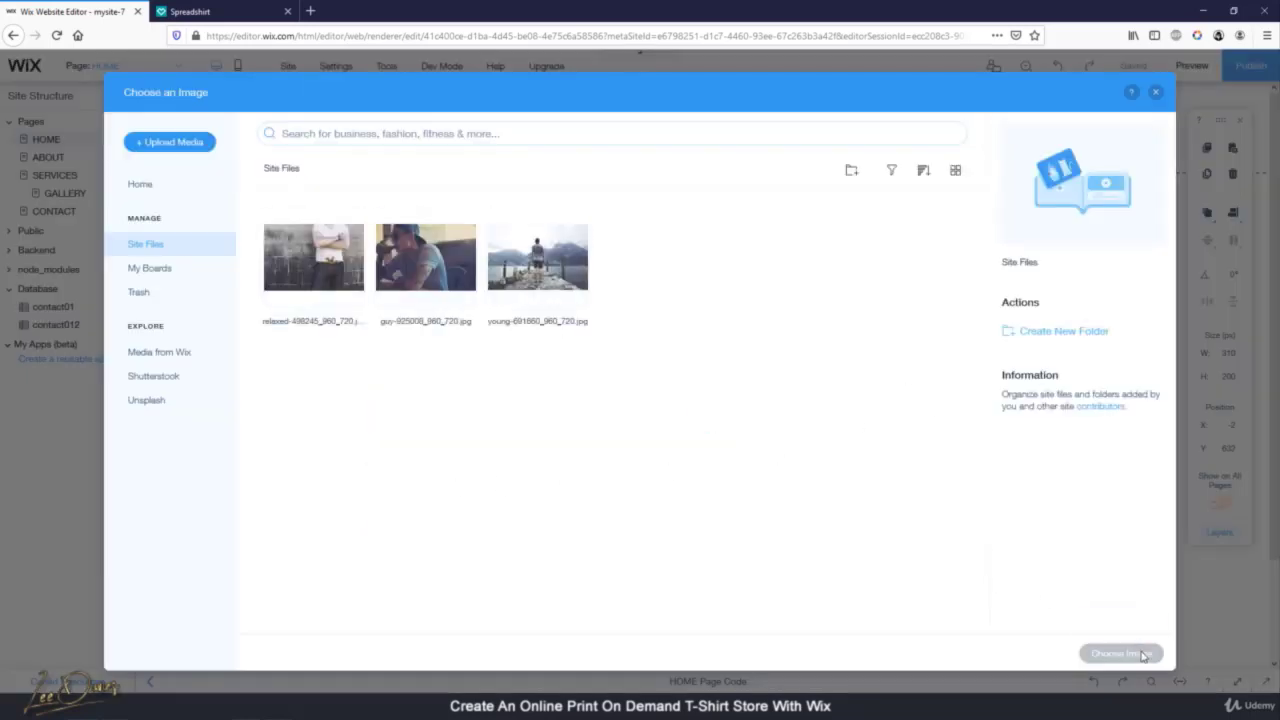
click(192, 145)
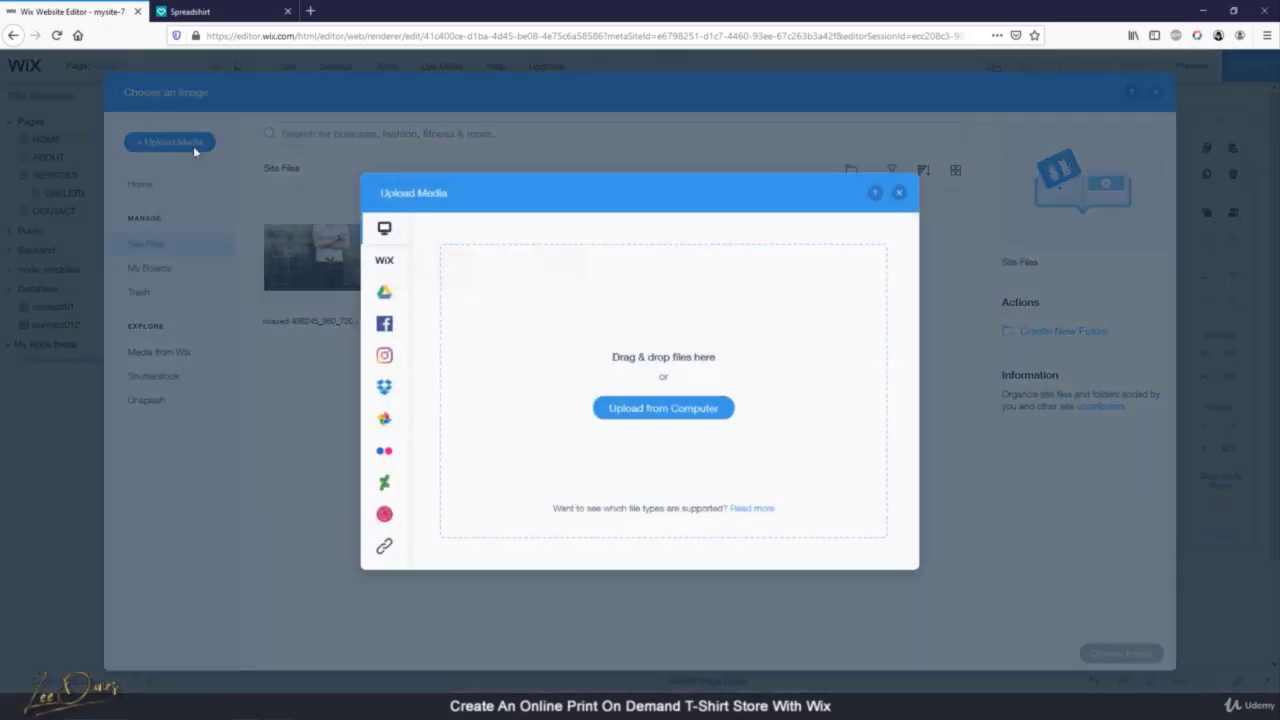
click(662, 414)
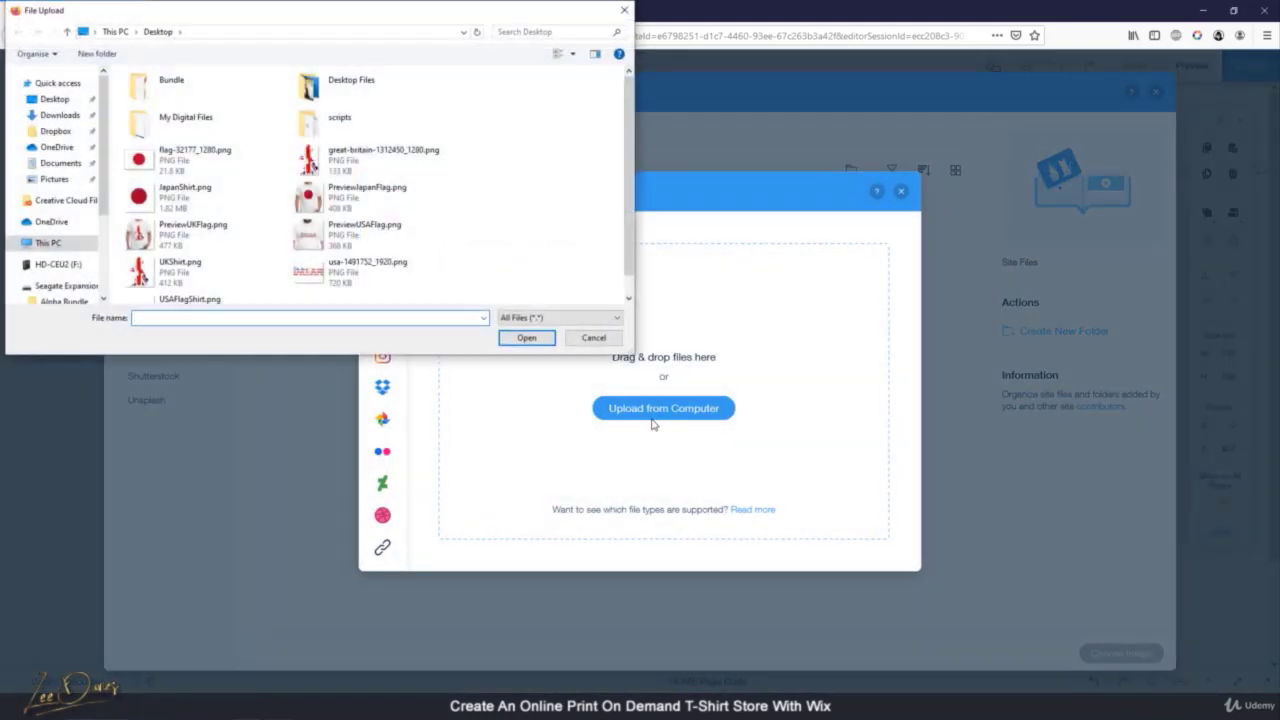
double_click(184, 234)
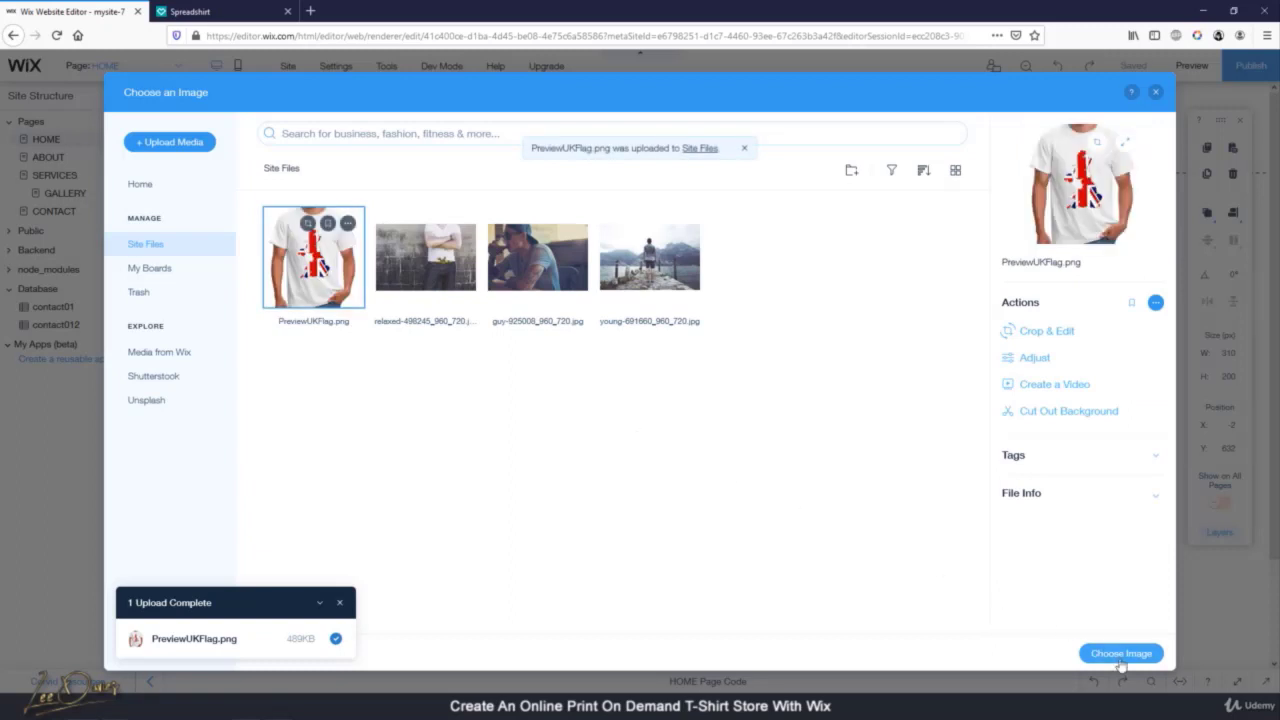
click(1121, 654)
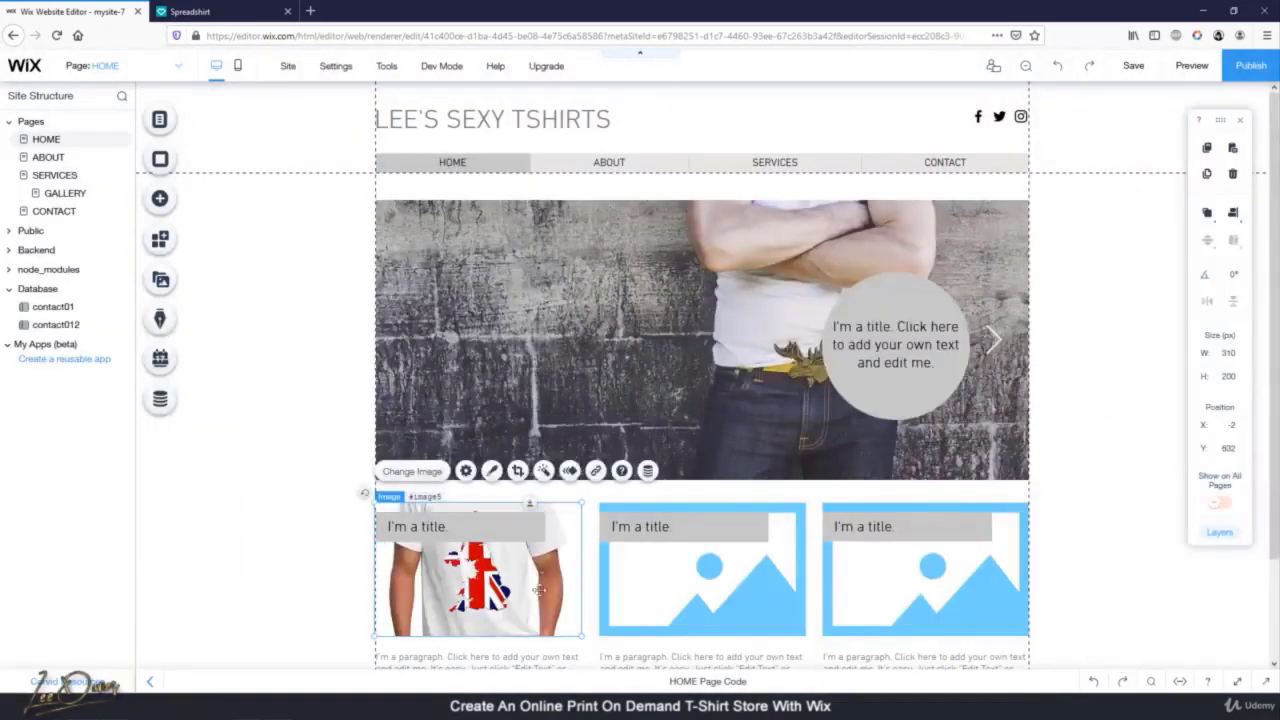
click(314, 591)
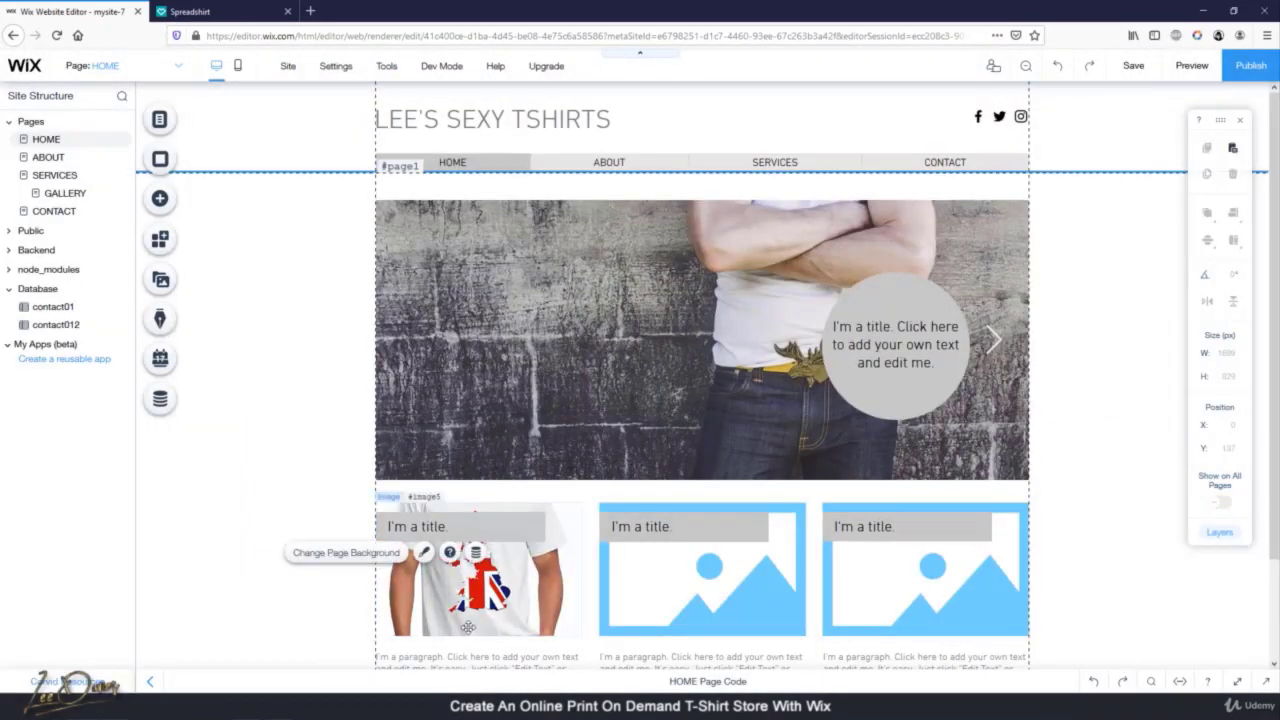
Replace the home page's second placeholder image with PreviewUSAFlag.png uploaded from the computer's Desktop
click(698, 594)
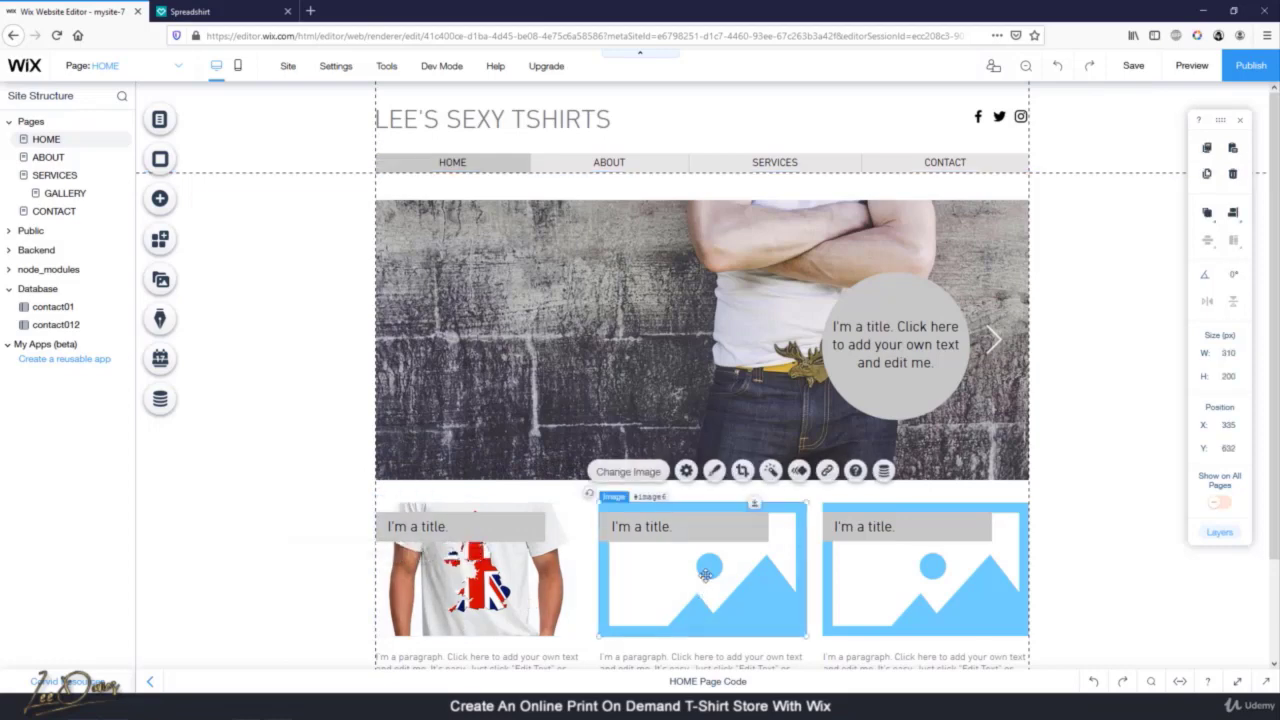
click(622, 470)
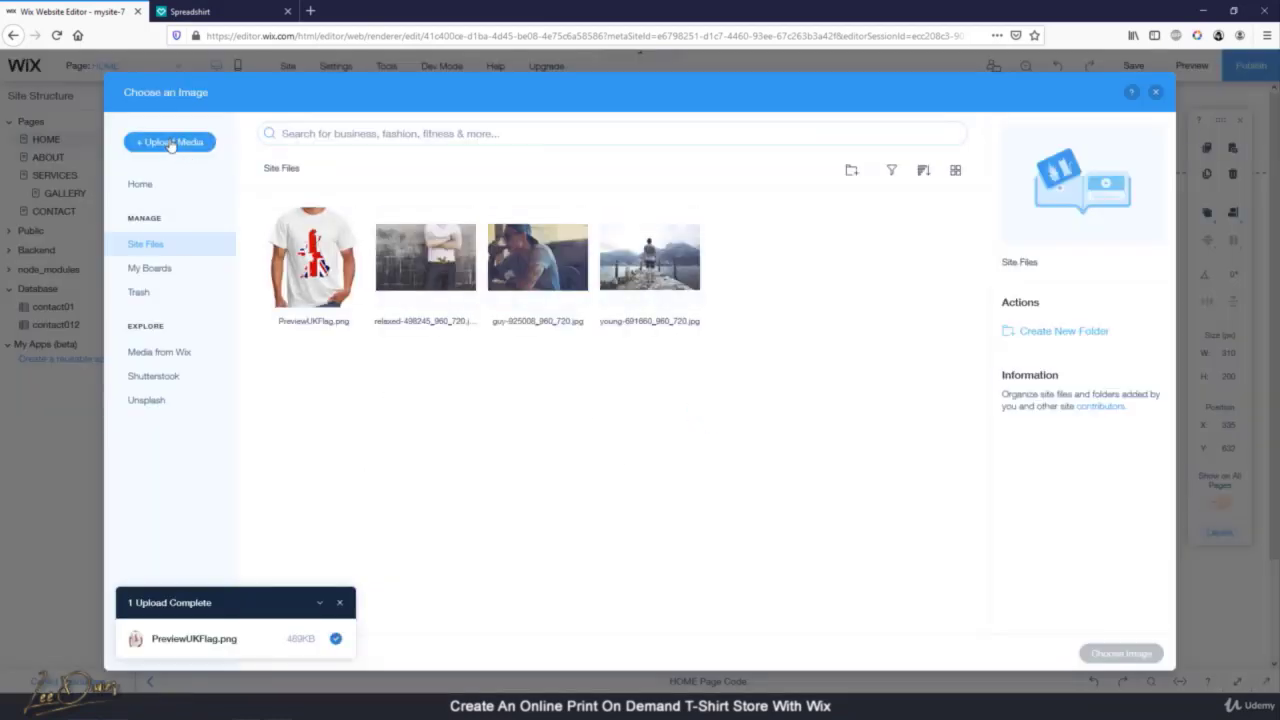
click(170, 143)
click(643, 410)
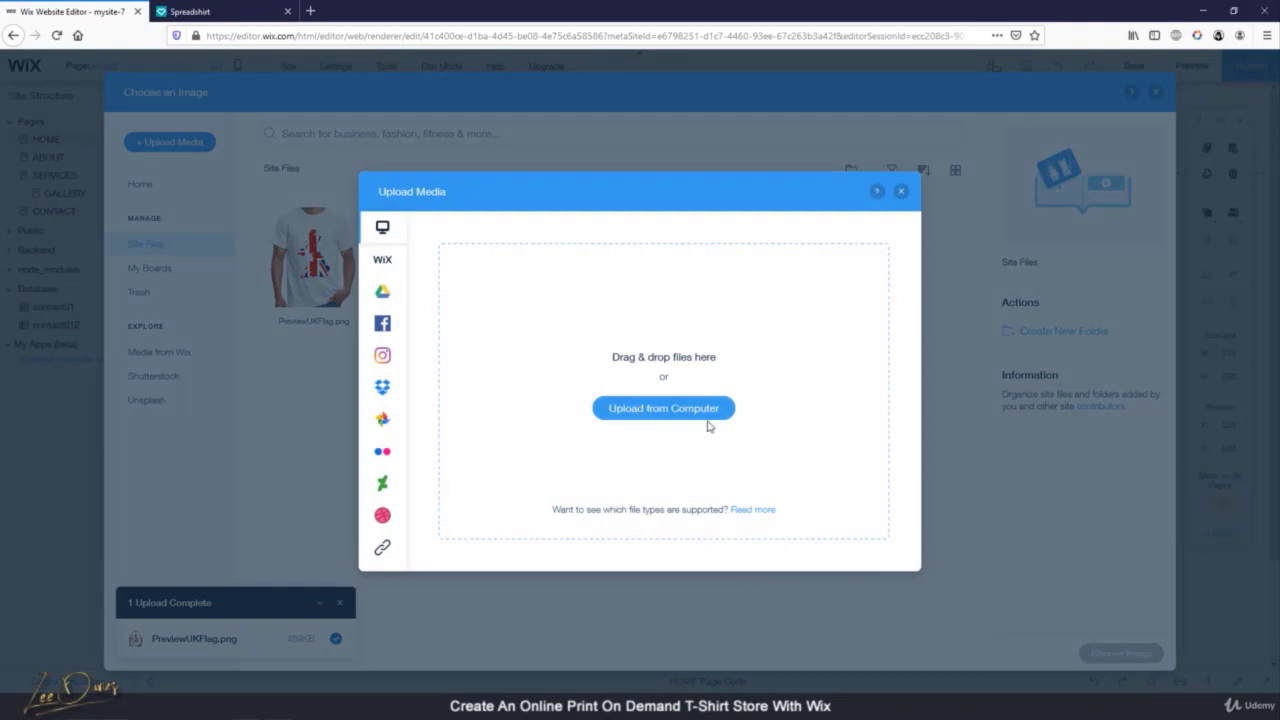
double_click(371, 231)
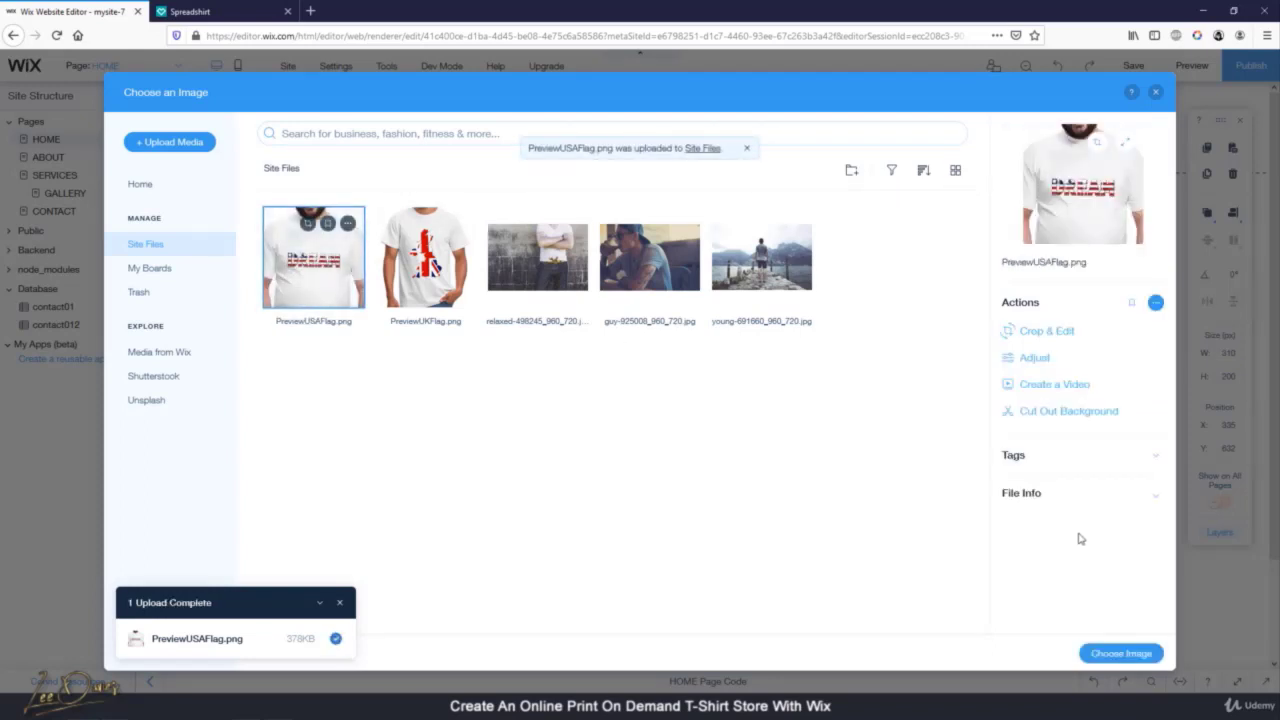
click(1120, 655)
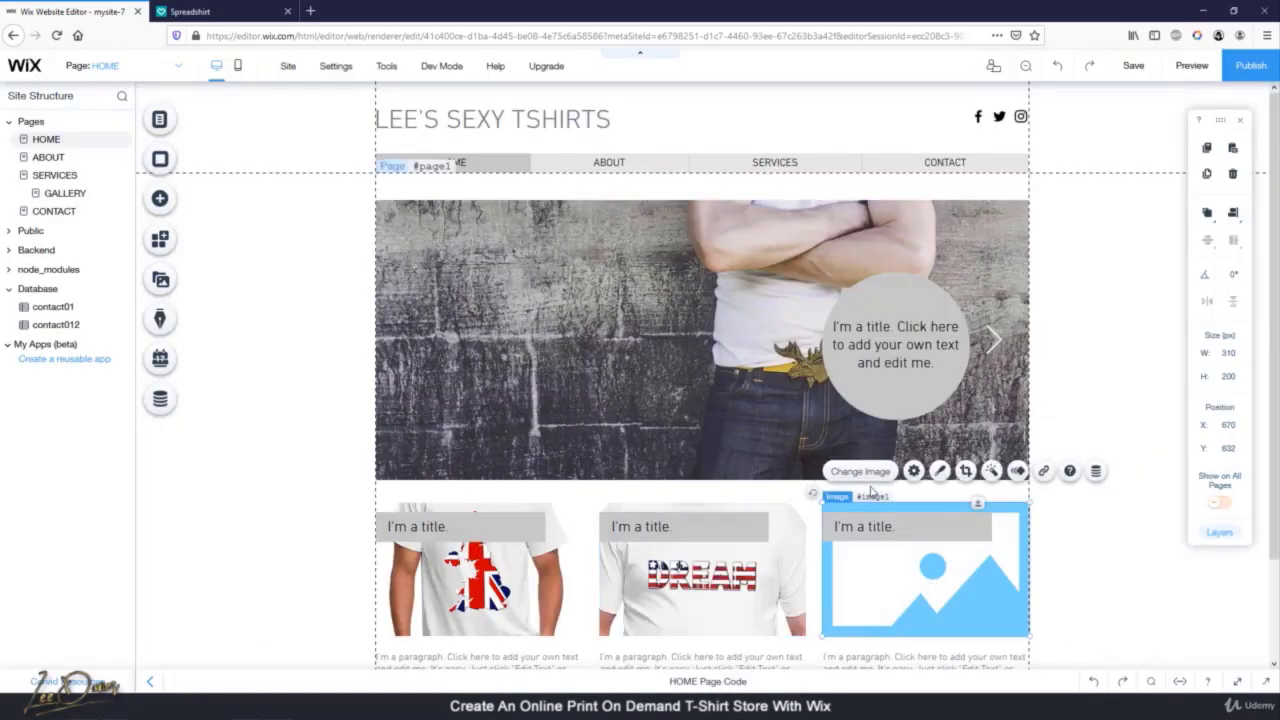
Replace the third placeholder image on the home page with PreviewJapanFlag.png uploaded from the computer's Desktop
click(858, 472)
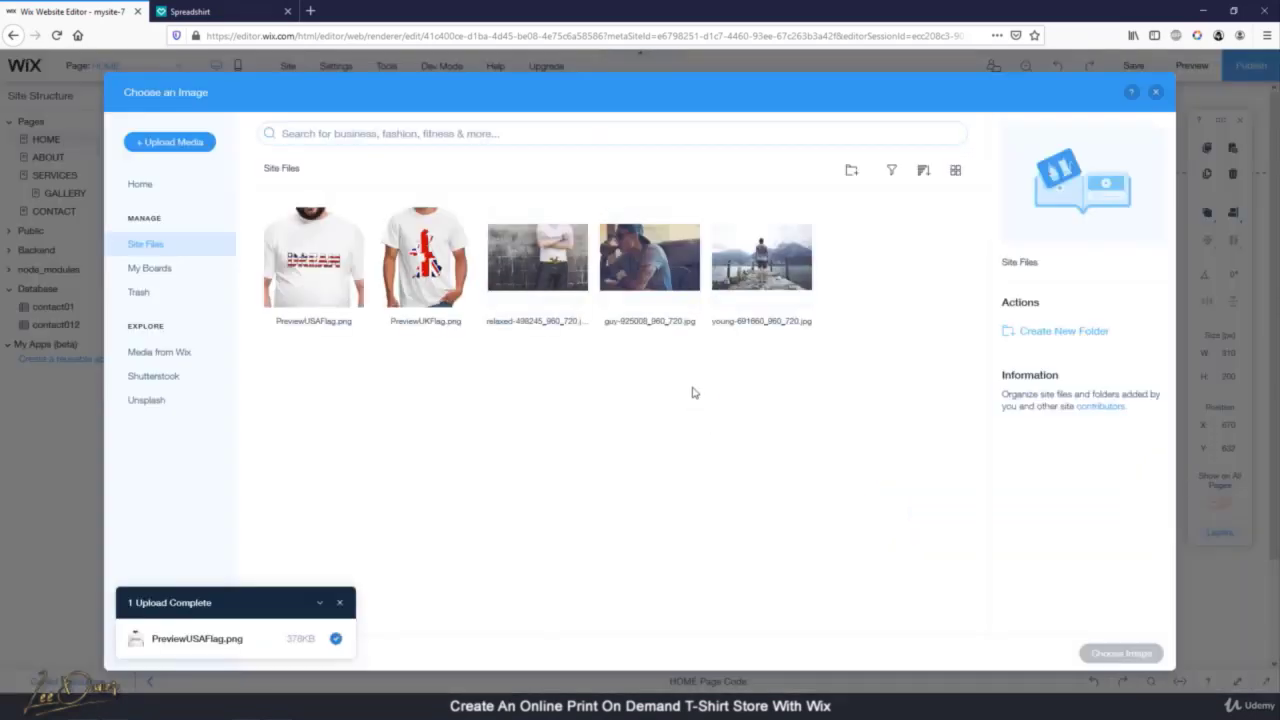
click(195, 146)
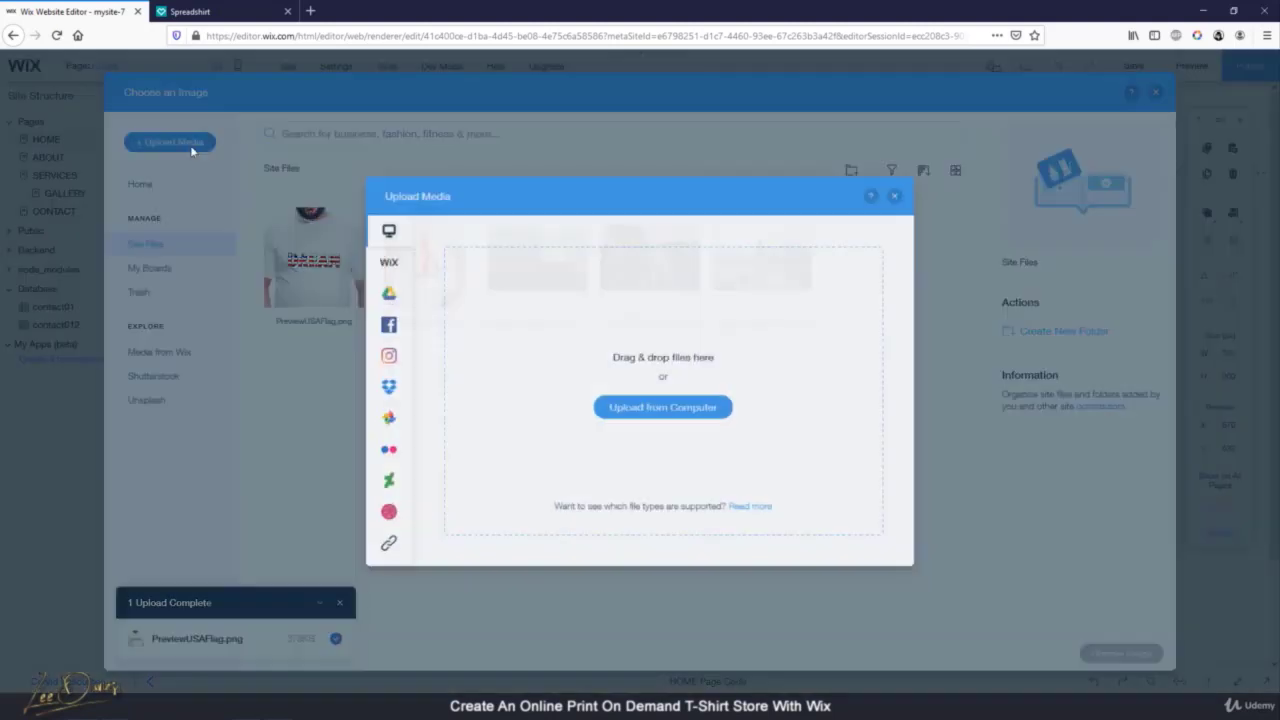
click(674, 420)
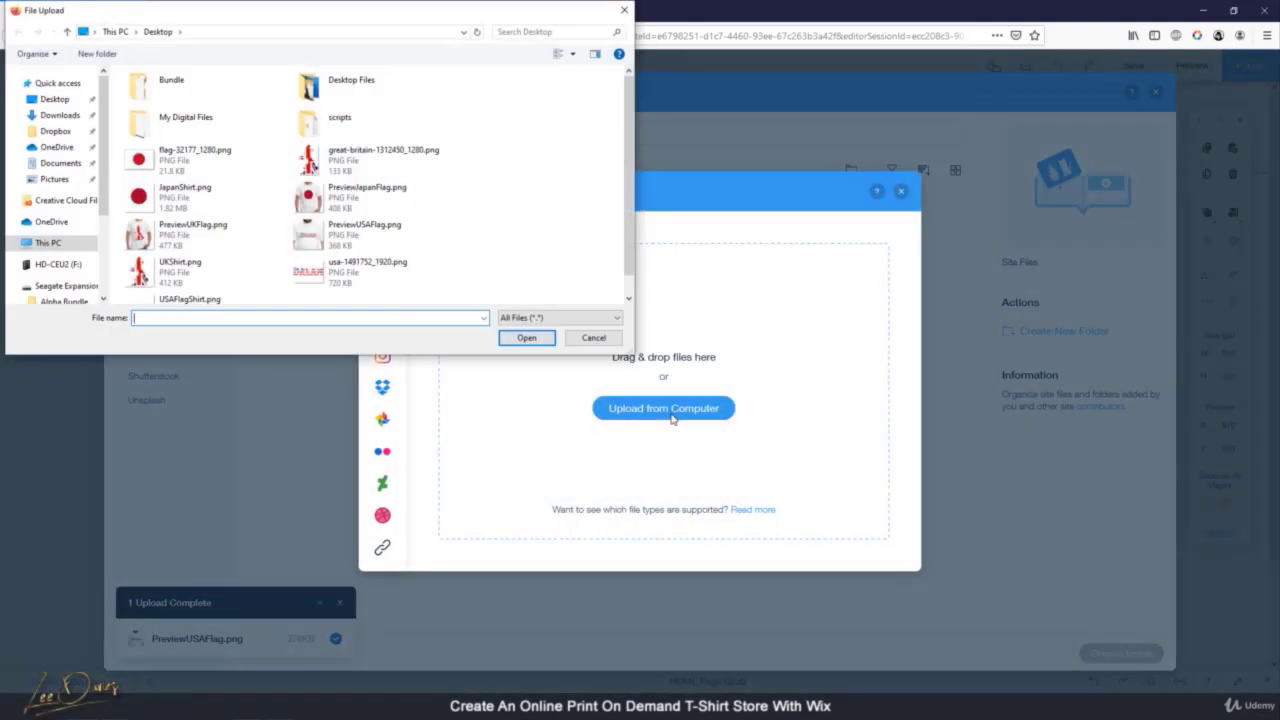
double_click(328, 203)
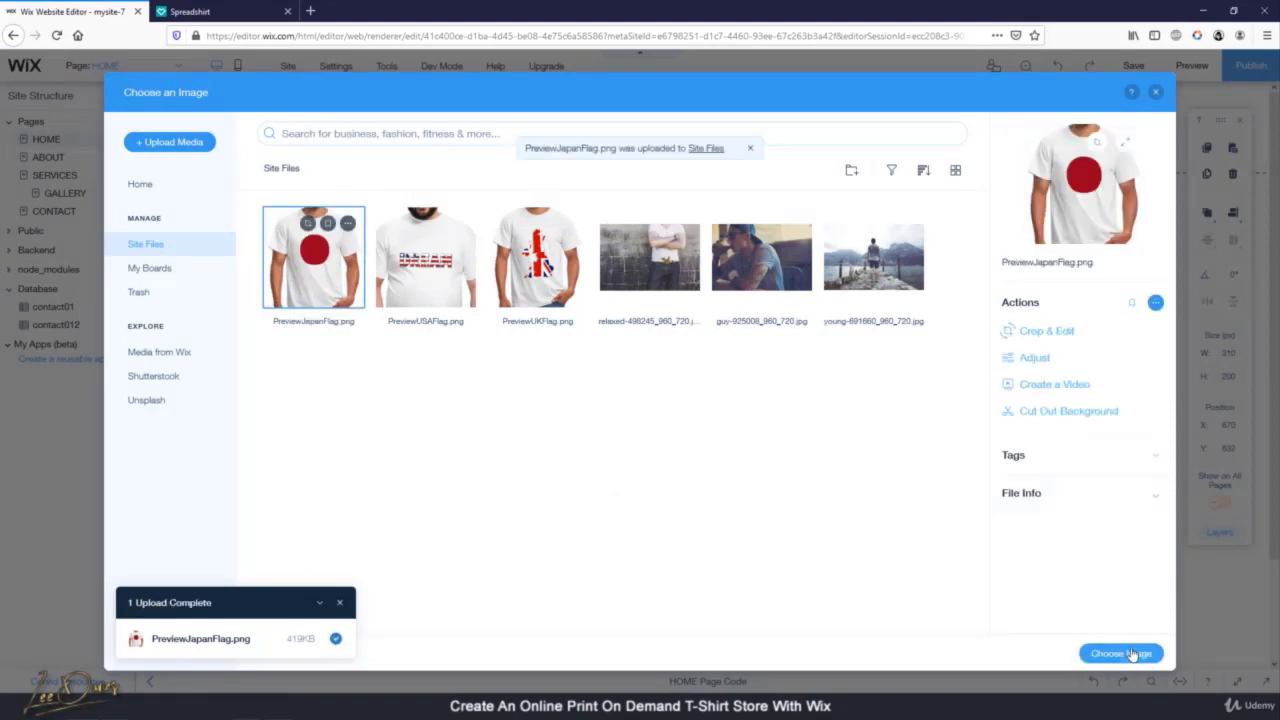
click(1121, 653)
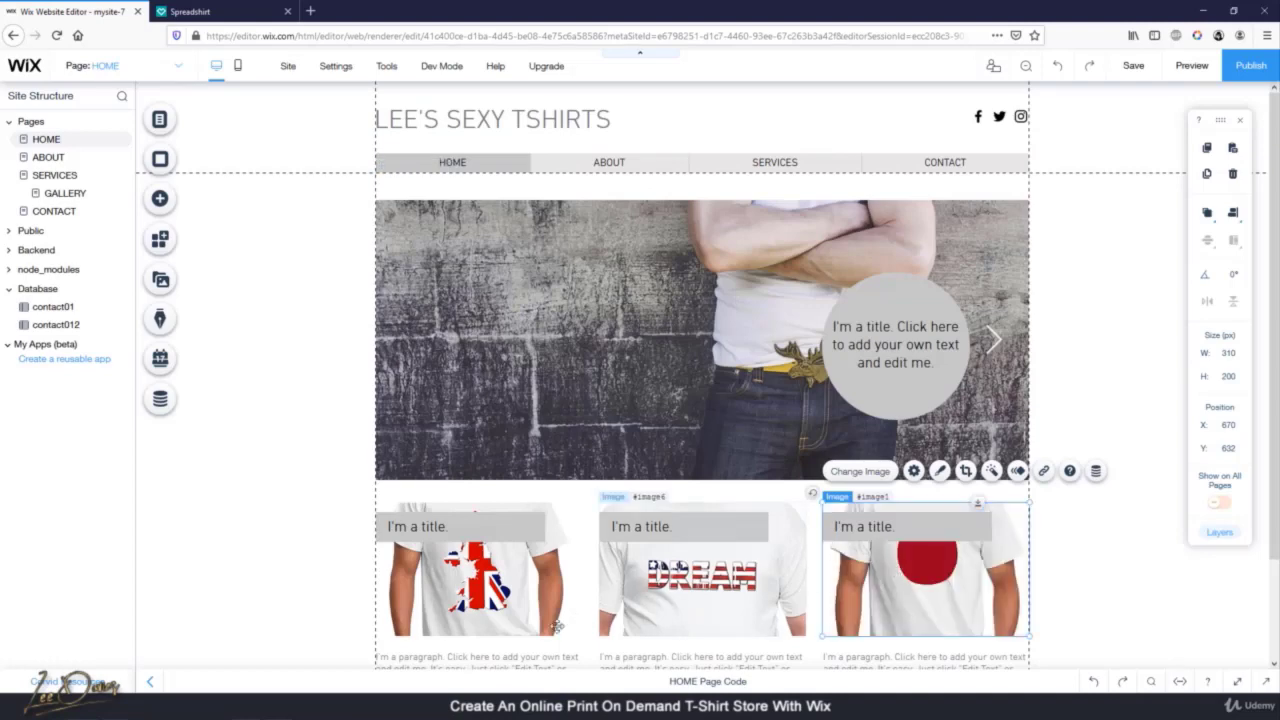
Change the title over the UK shirt image to "UK Flag T-Shirt"
click(427, 528)
click(415, 488)
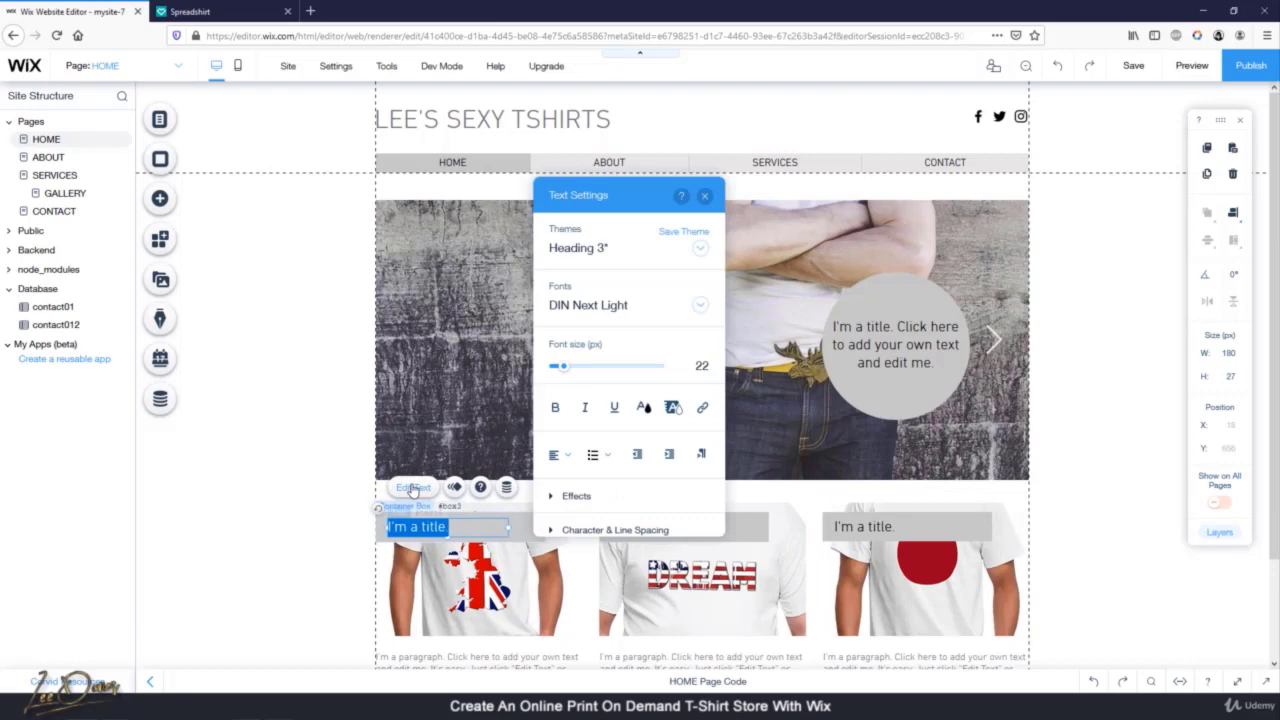
text(UK Flag )
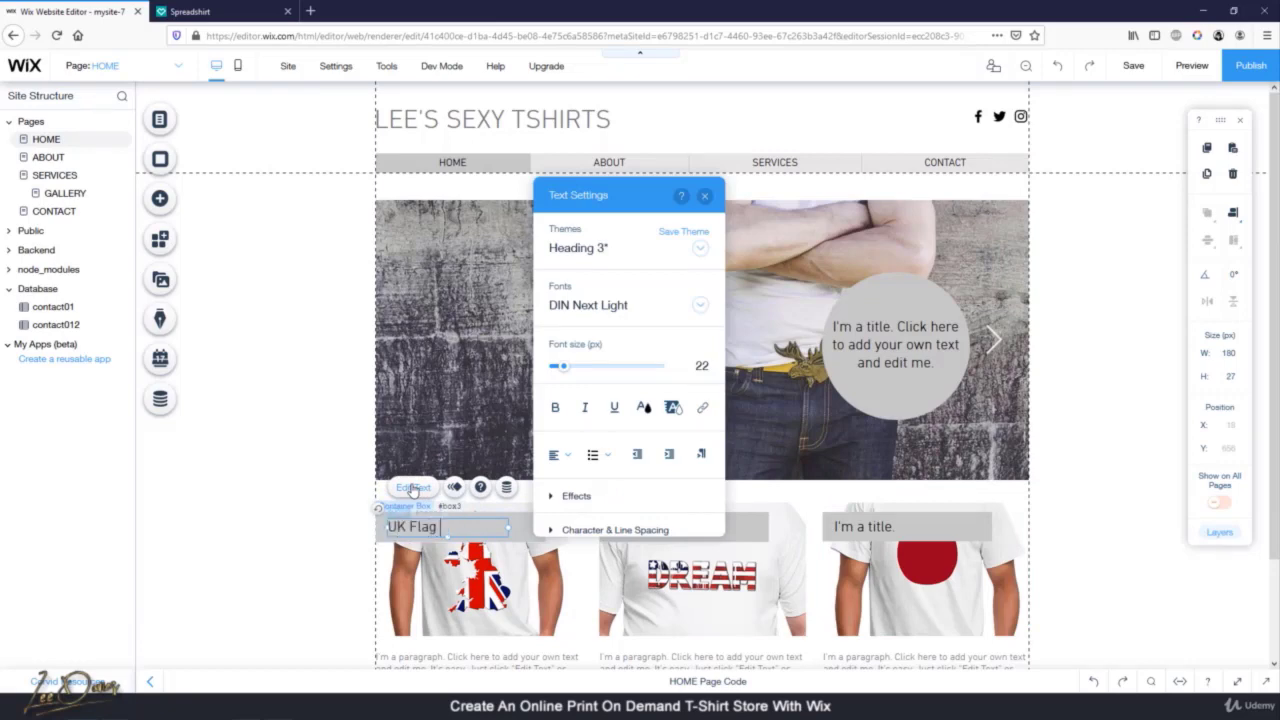
text(T-Shirt)
click(267, 467)
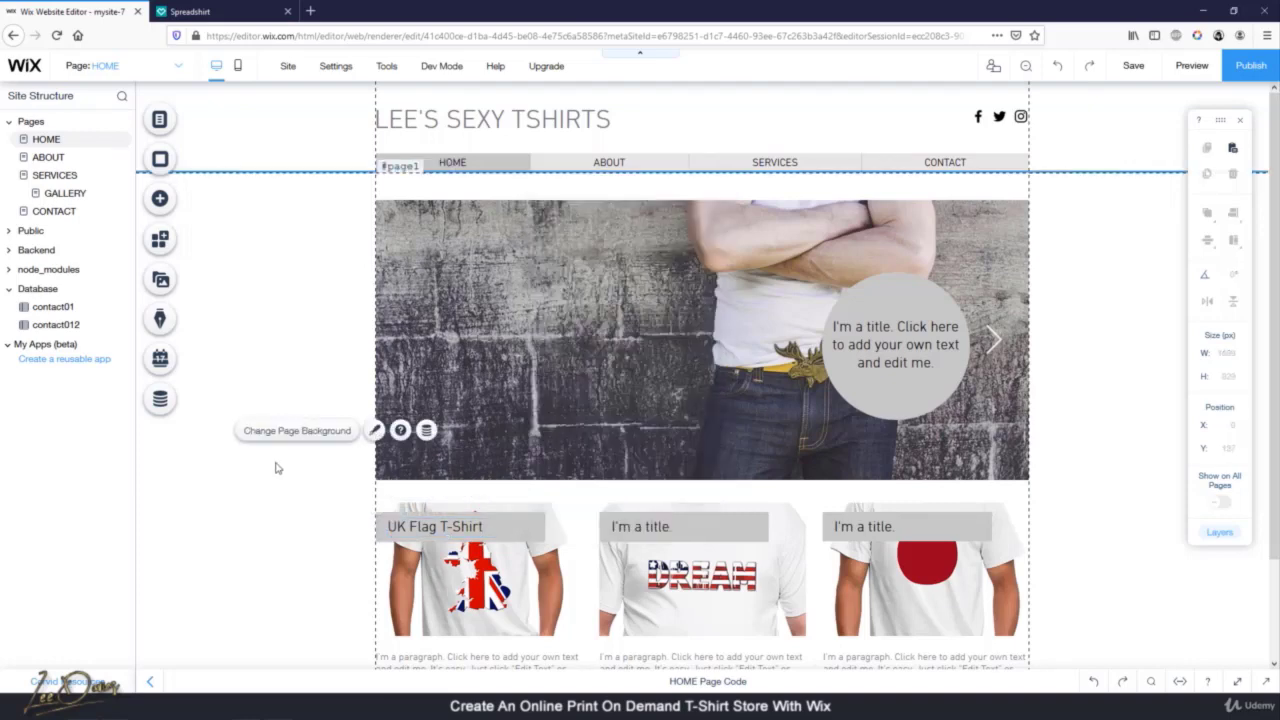
Change the title over the USA shirt image to "USA Dream T-Shirt"
click(650, 527)
click(638, 488)
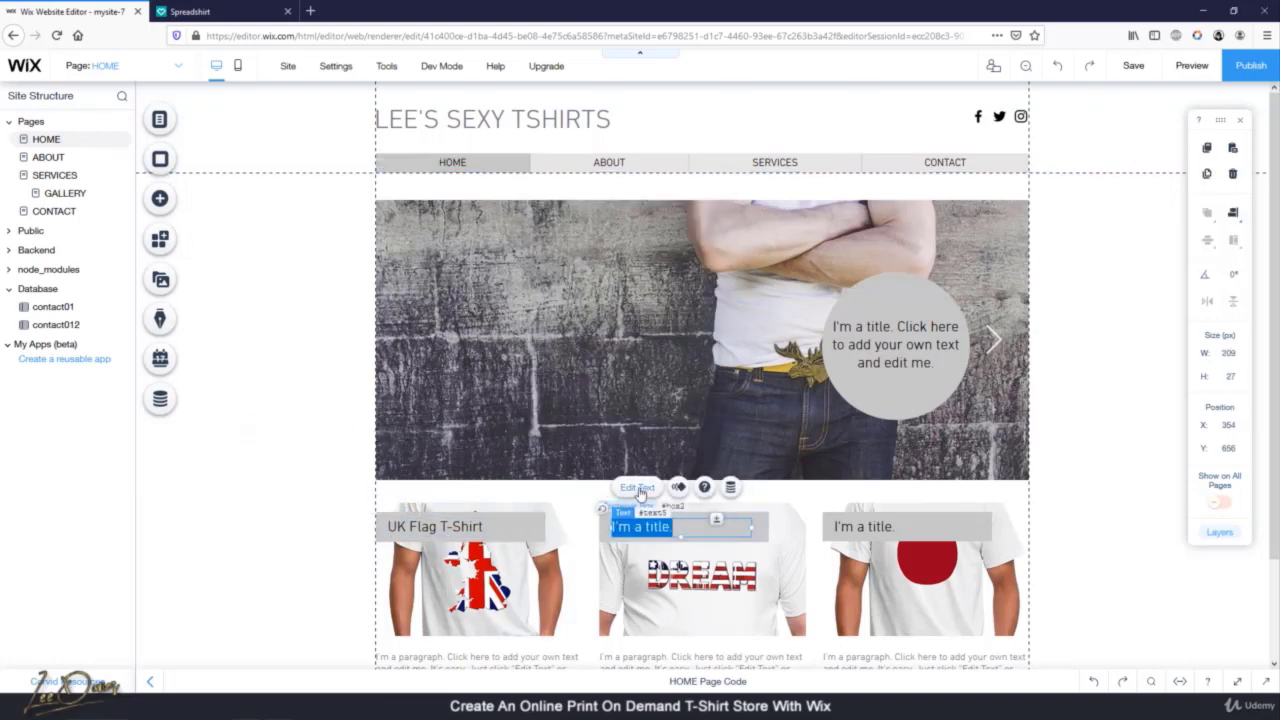
text(USA Dream T-S)
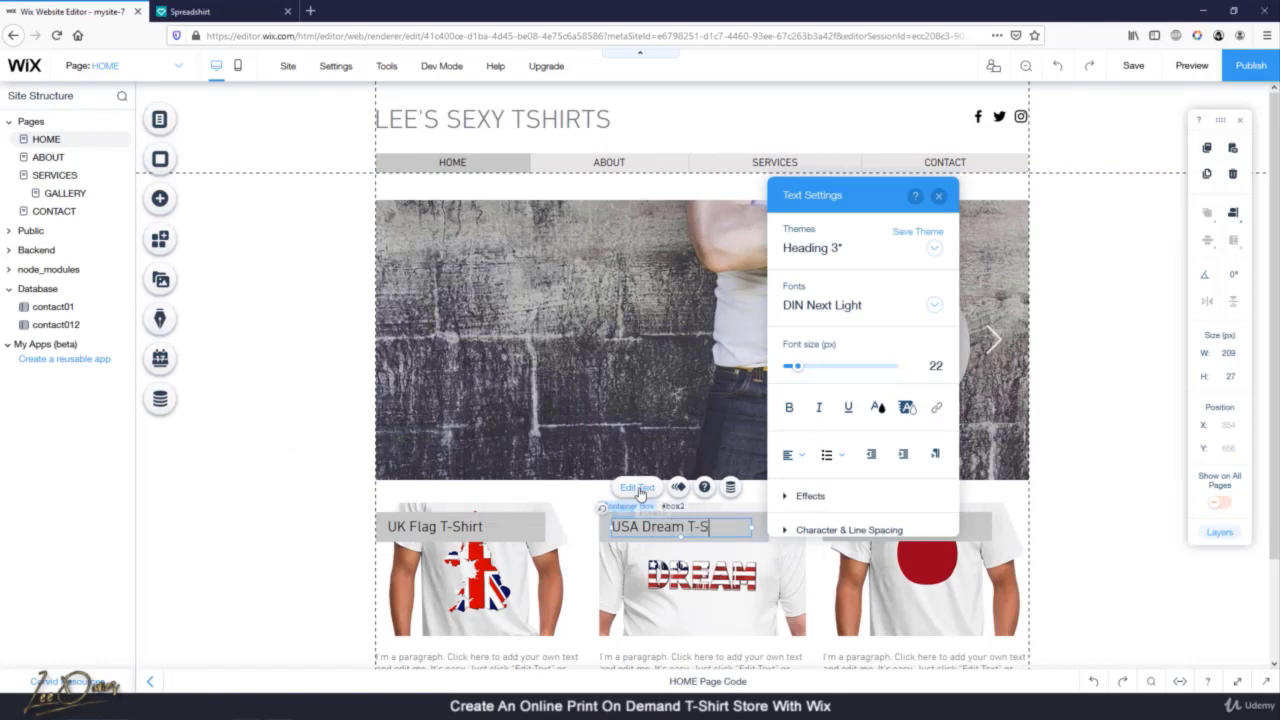
text(hirt)
click(1094, 516)
Change the title over the Japan shirt image to "Japan Flag T-Shirt"
click(877, 526)
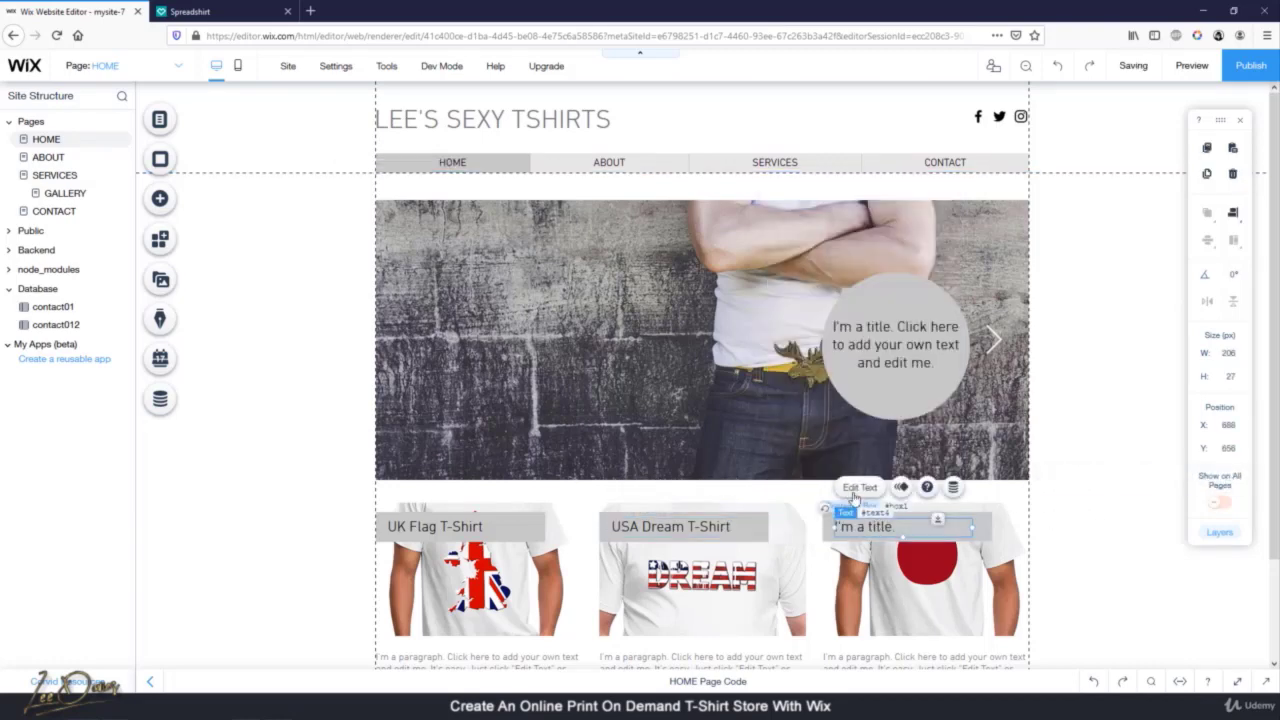
click(856, 487)
text(Jap)
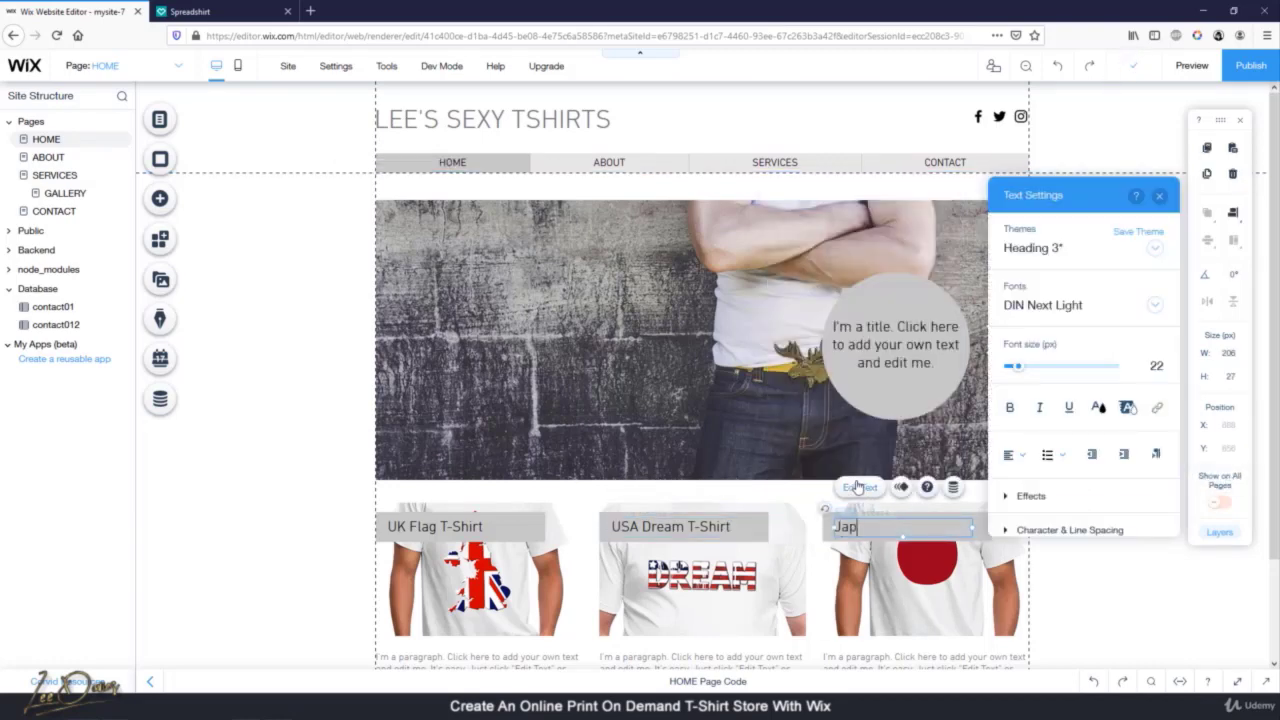
text(an Flag T-Shirt)
click(292, 378)
Replace the paragraph under the UK shirt with "This is a shirt for patriotic british people to show the love of their country"
scroll(292, 378, down, 2)
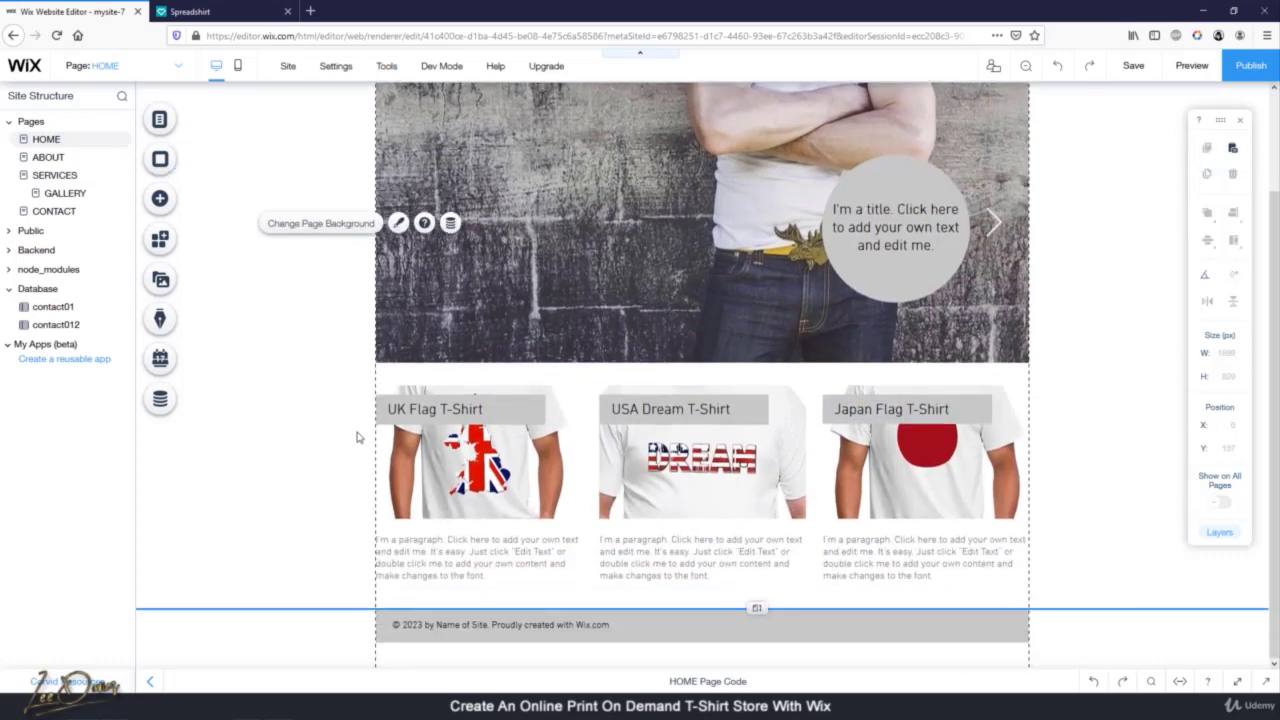
click(479, 551)
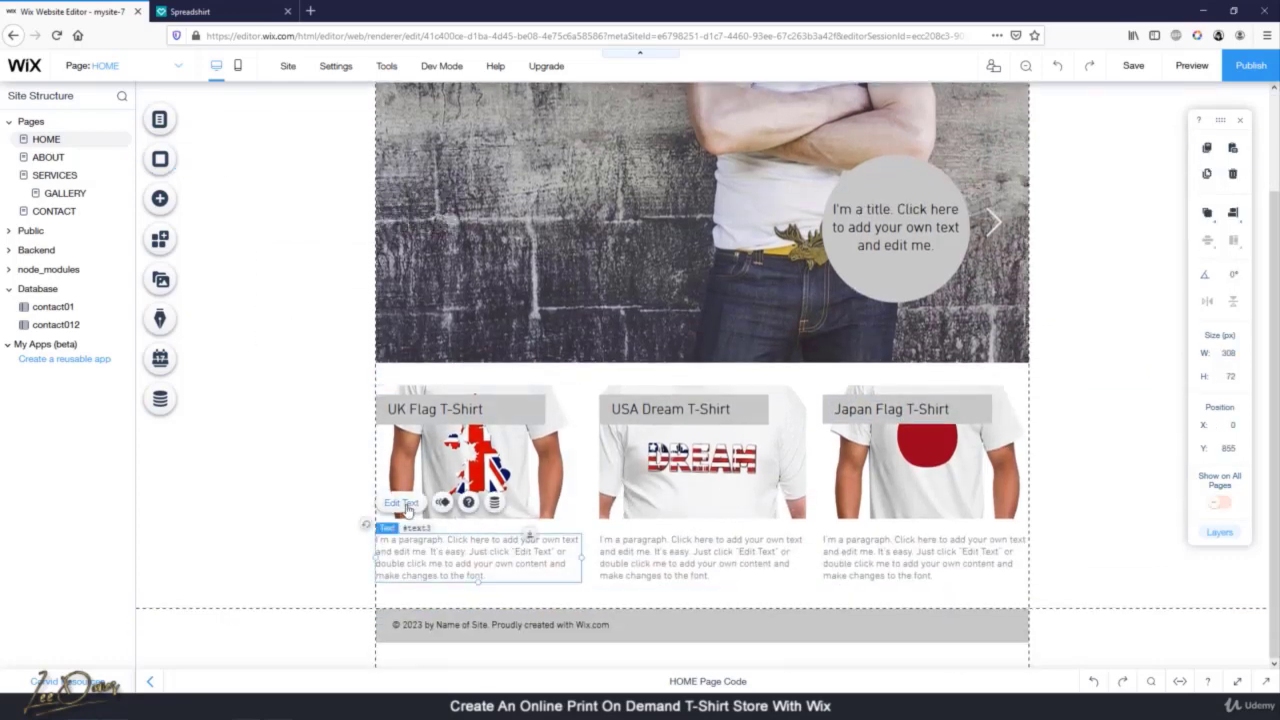
click(402, 503)
text(This is a shirt for patriotic british peop)
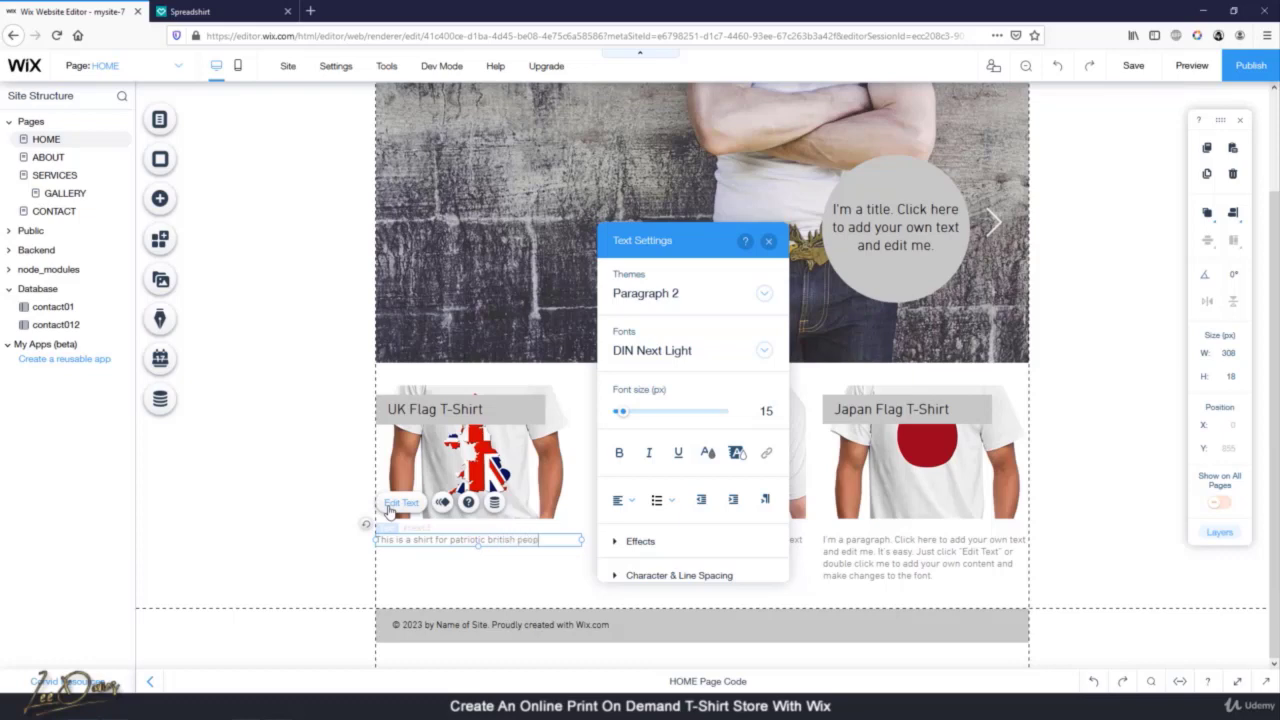
text(w the love of their country)
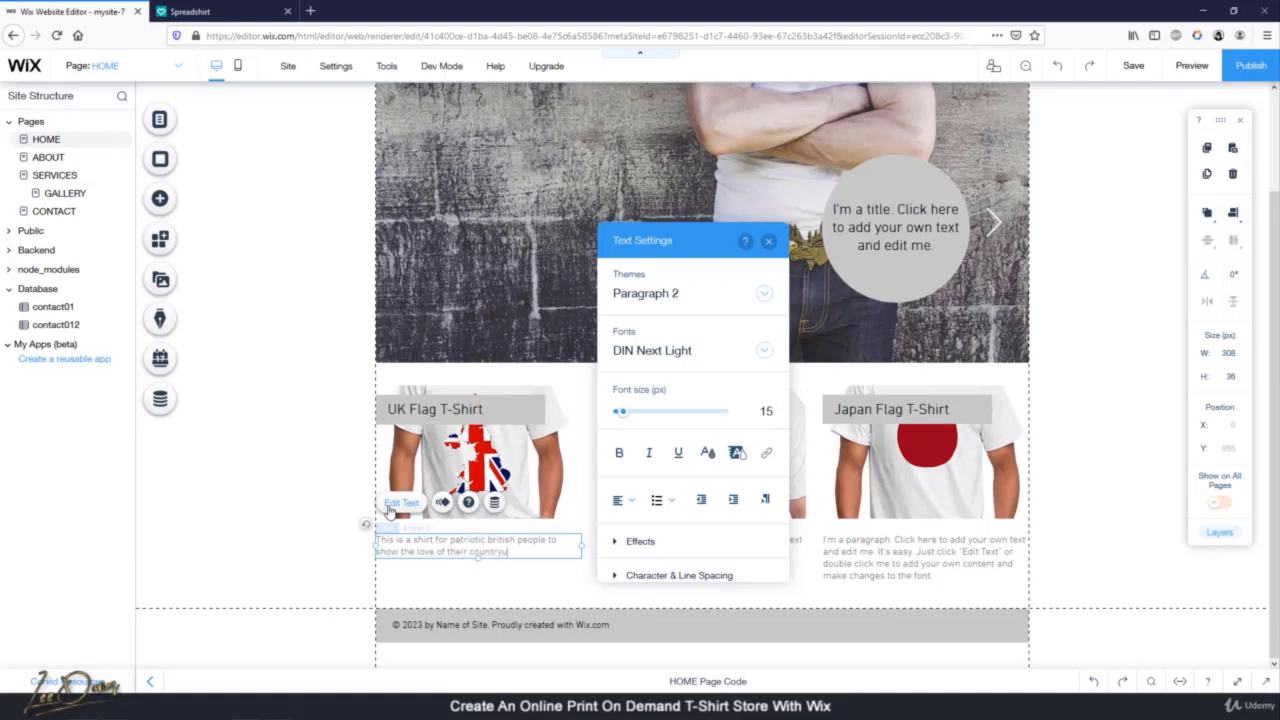
click(306, 513)
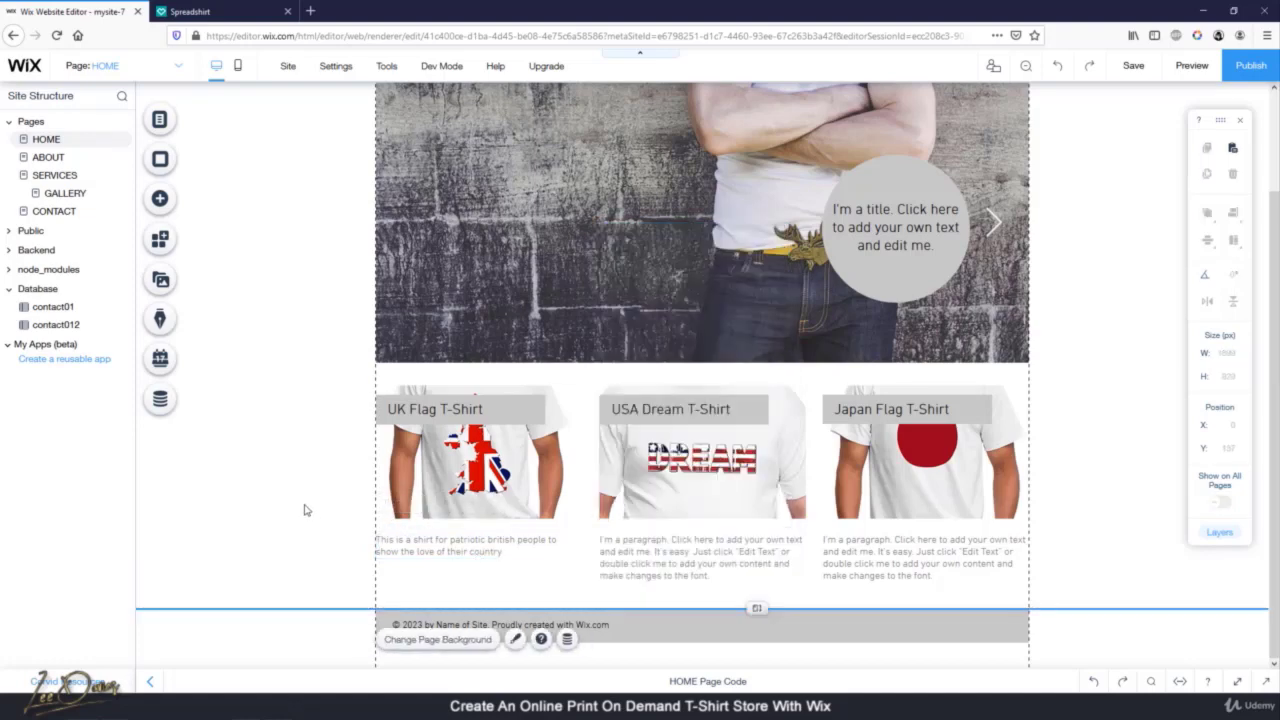
Replace the paragraph under the USA shirt with "USA dream t-shirt, show the world how good the USA is"
click(680, 560)
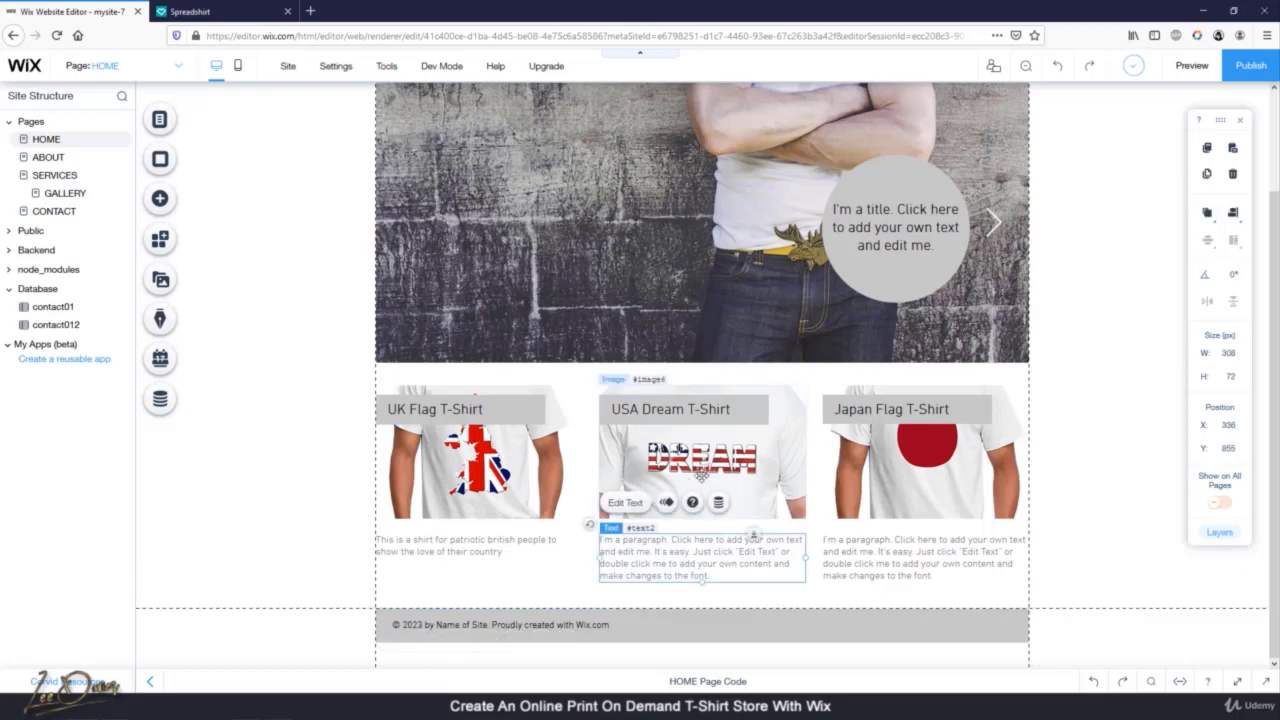
click(625, 502)
key(BackSpace)
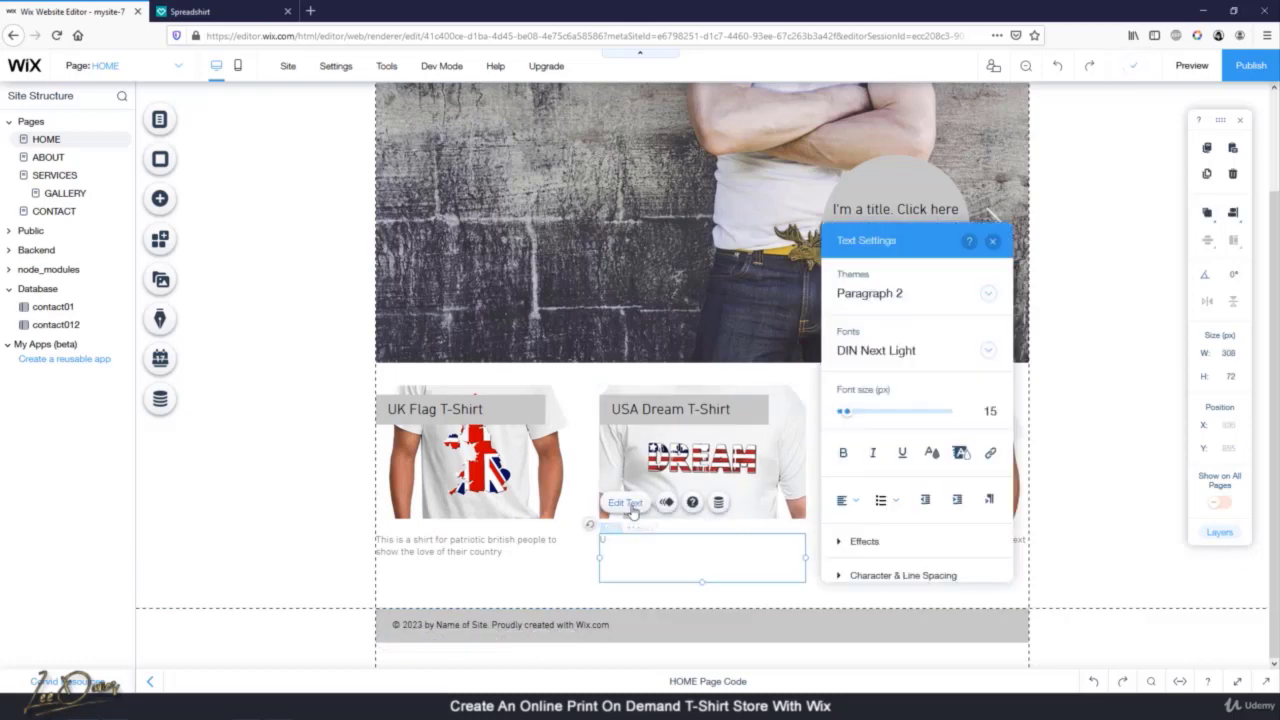
text(USA dream t-shirt, show)
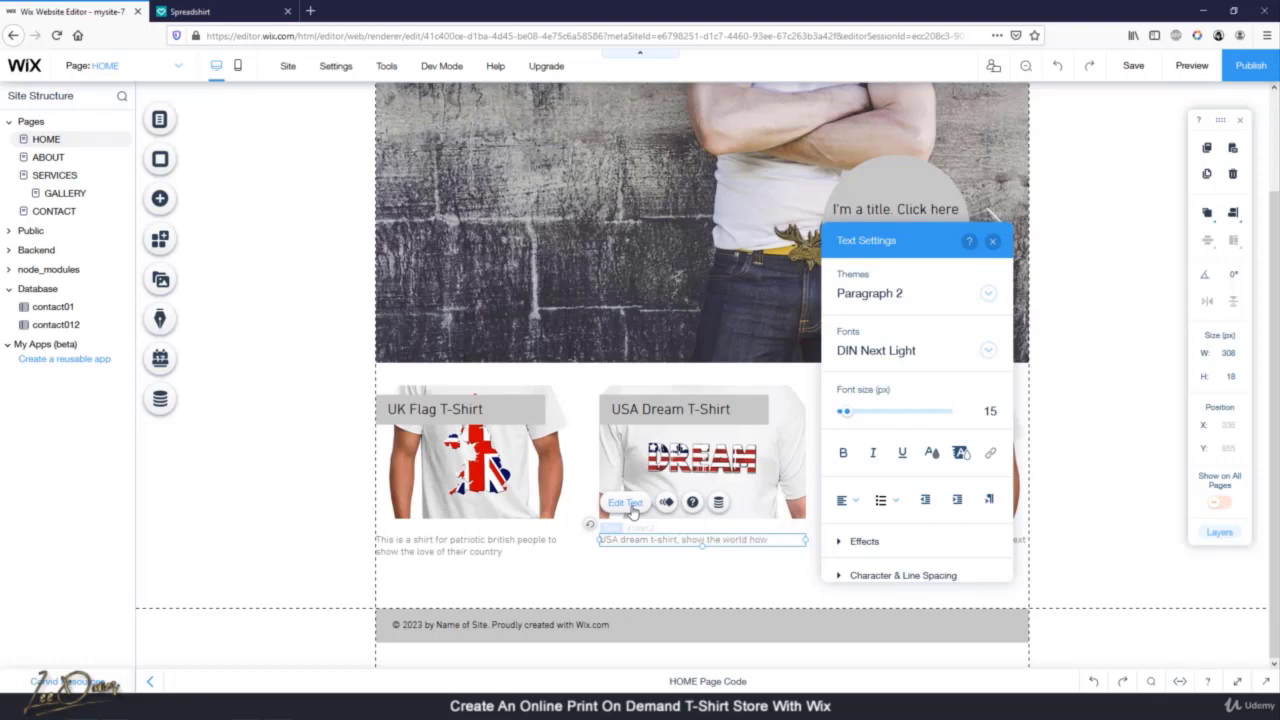
text(the USA is)
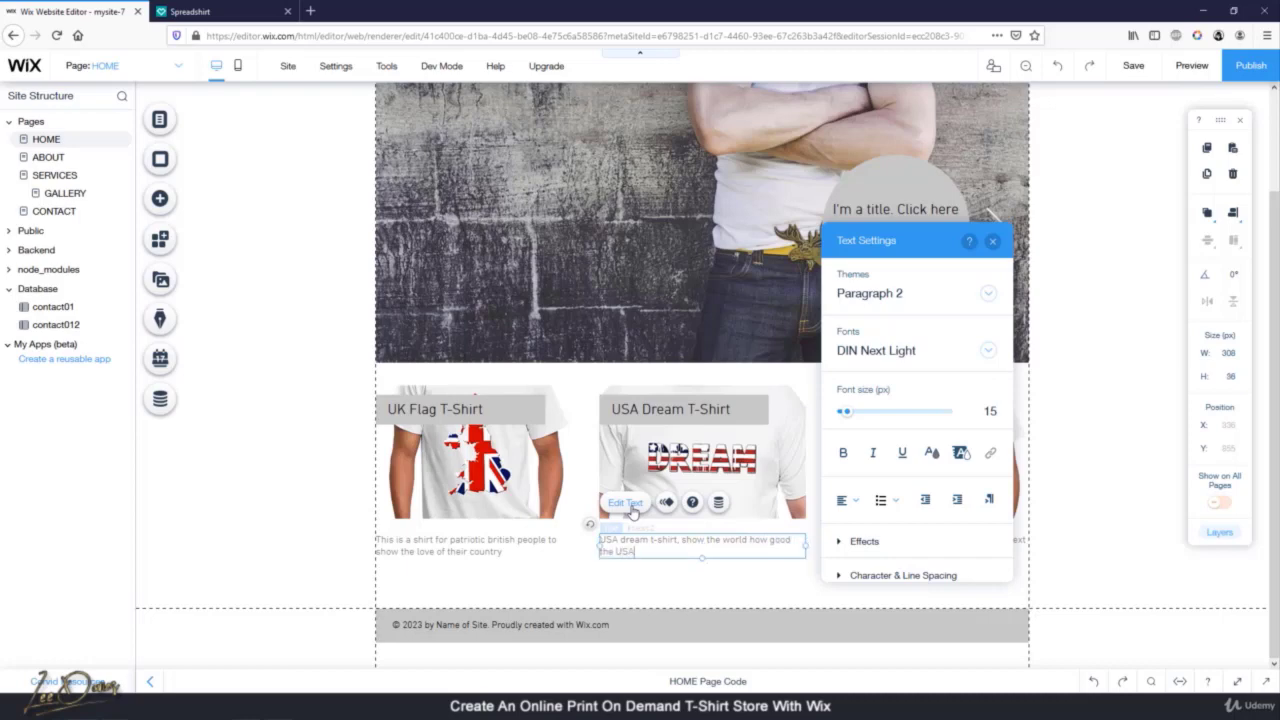
click(1083, 480)
Replace the paragraph under the Japan shirt with "Japanese t-shirt, rising sun of Japan", correcting any misspelling in the first word
click(921, 549)
click(848, 503)
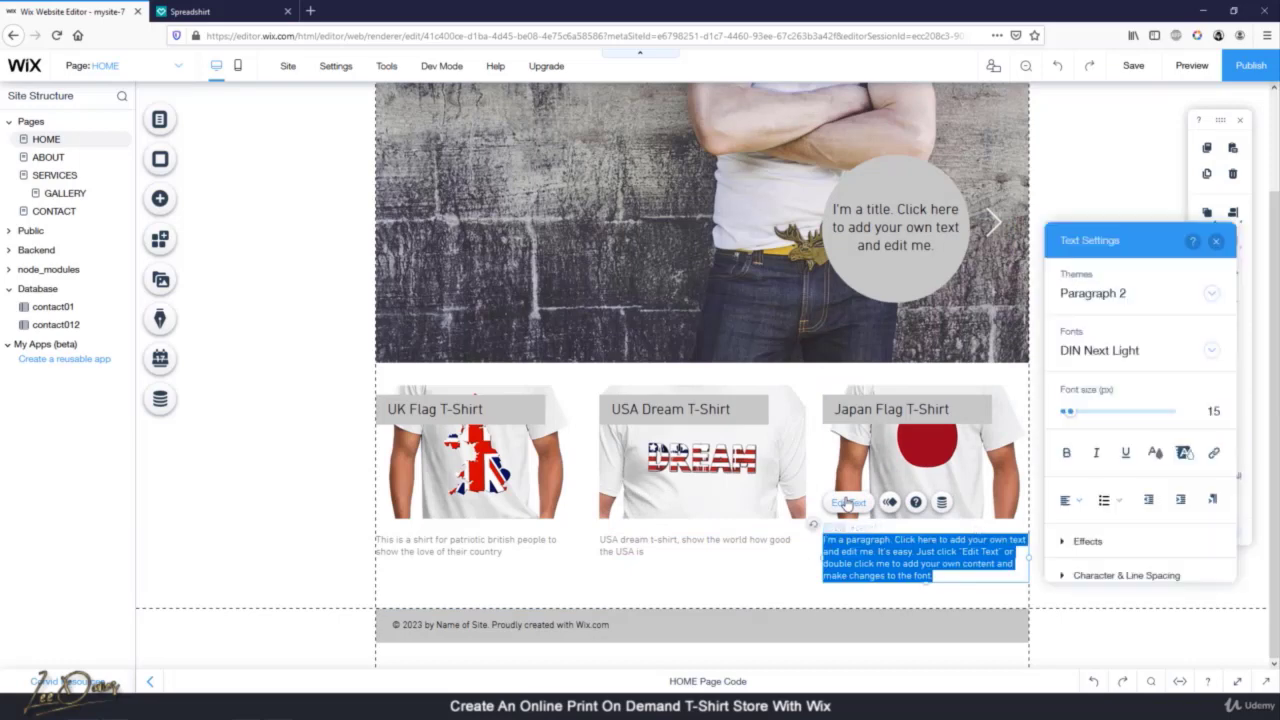
text(Jpa)
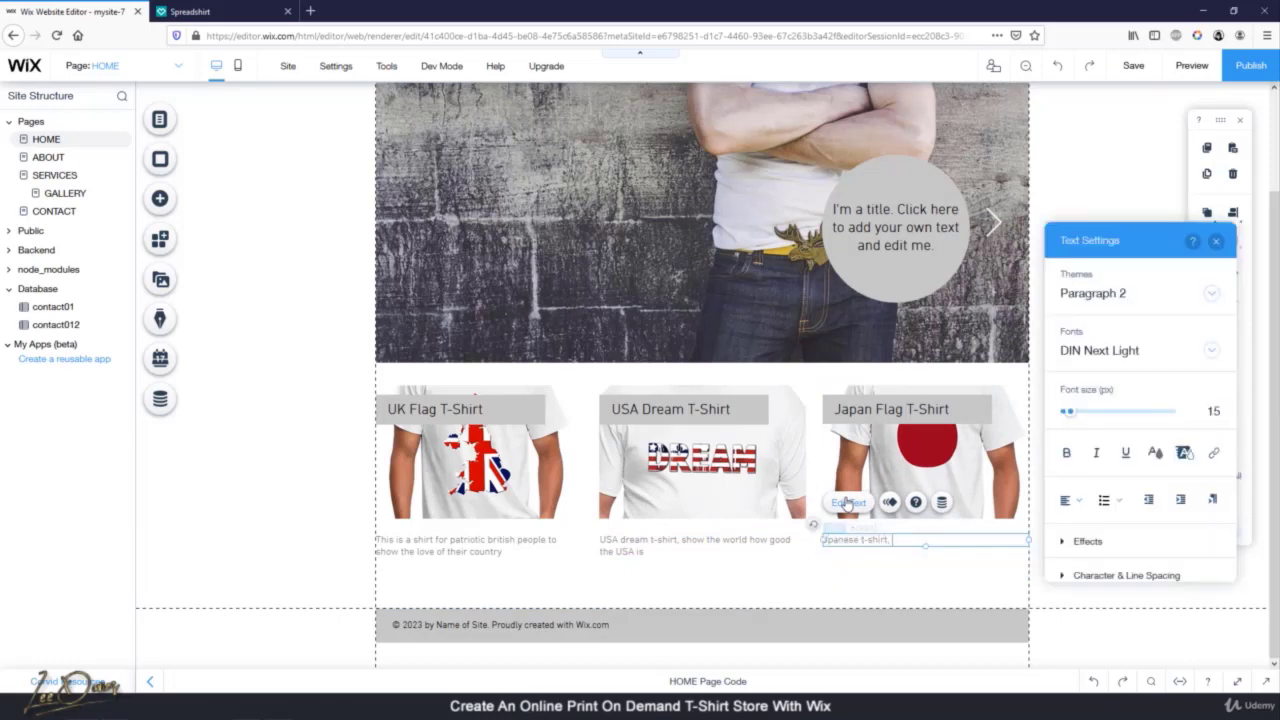
text(un of JAP)
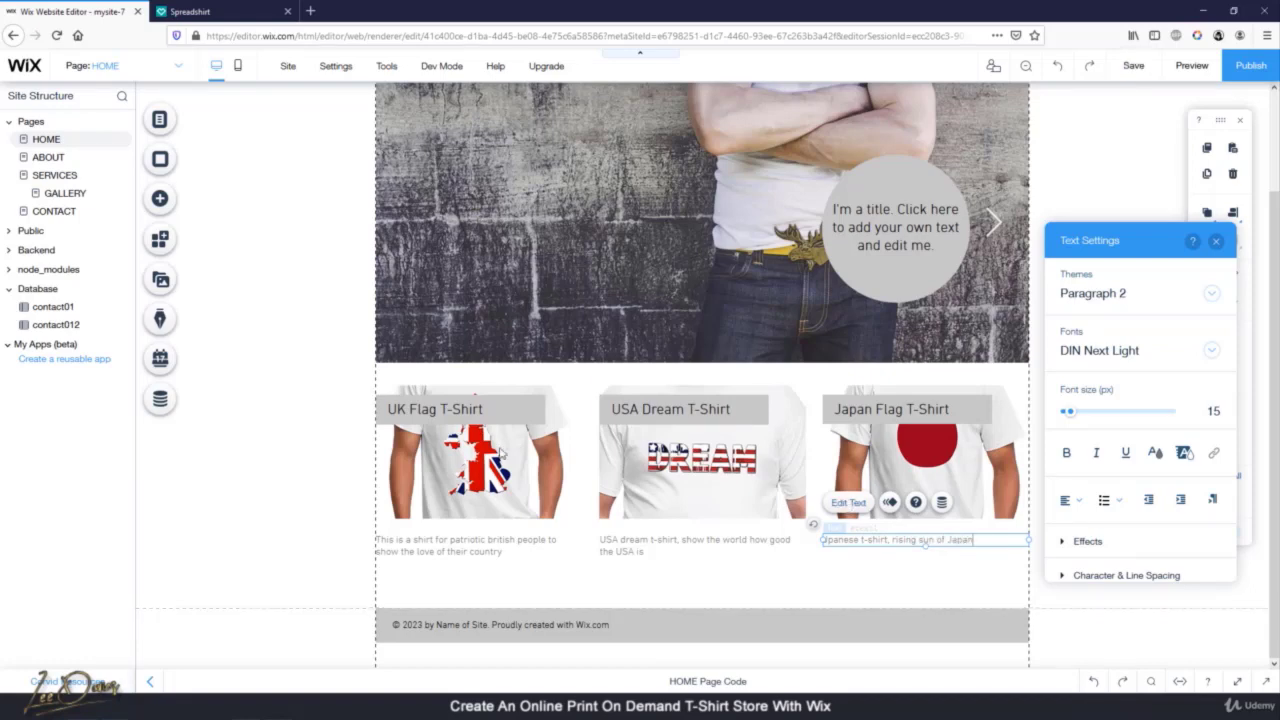
click(291, 451)
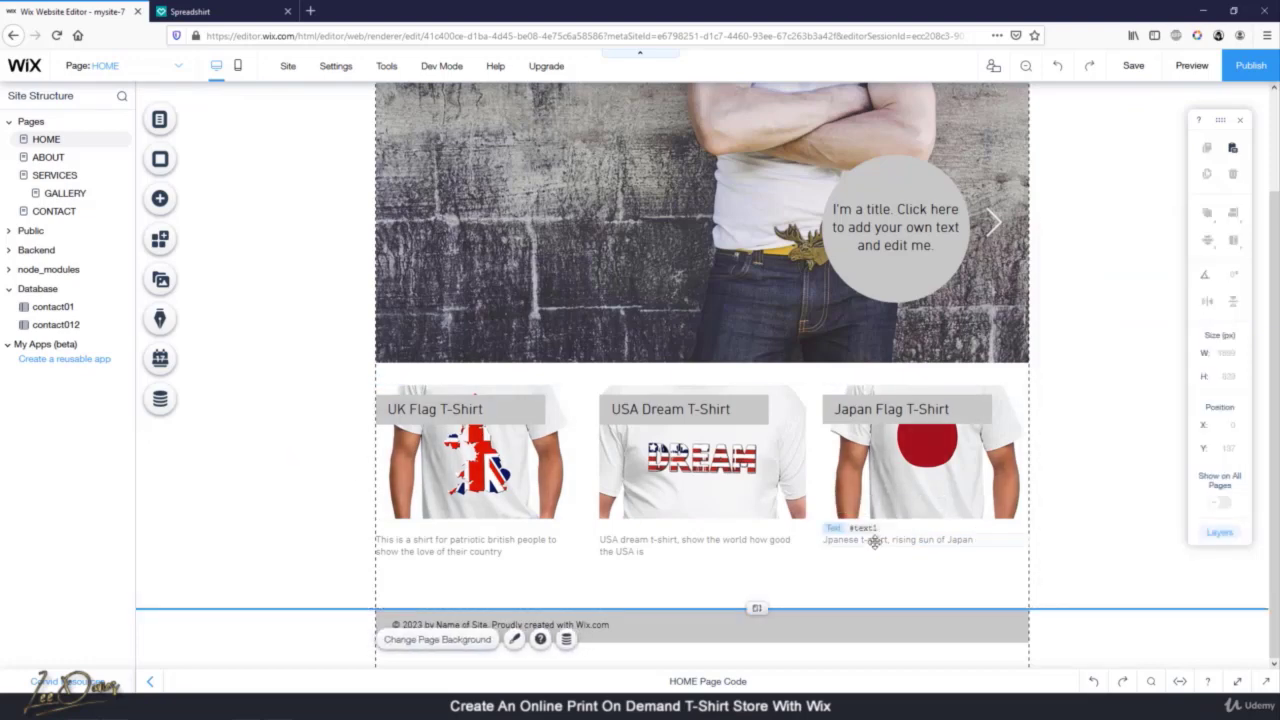
click(840, 530)
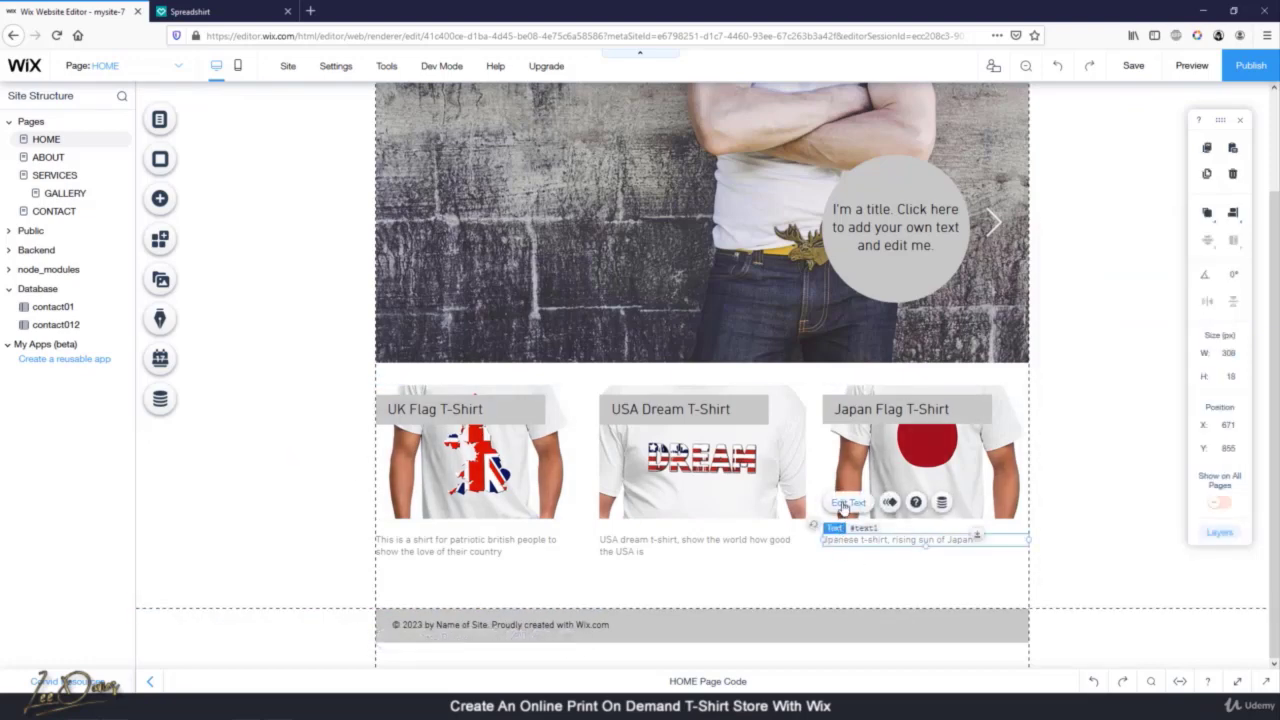
click(848, 503)
click(828, 543)
click(826, 582)
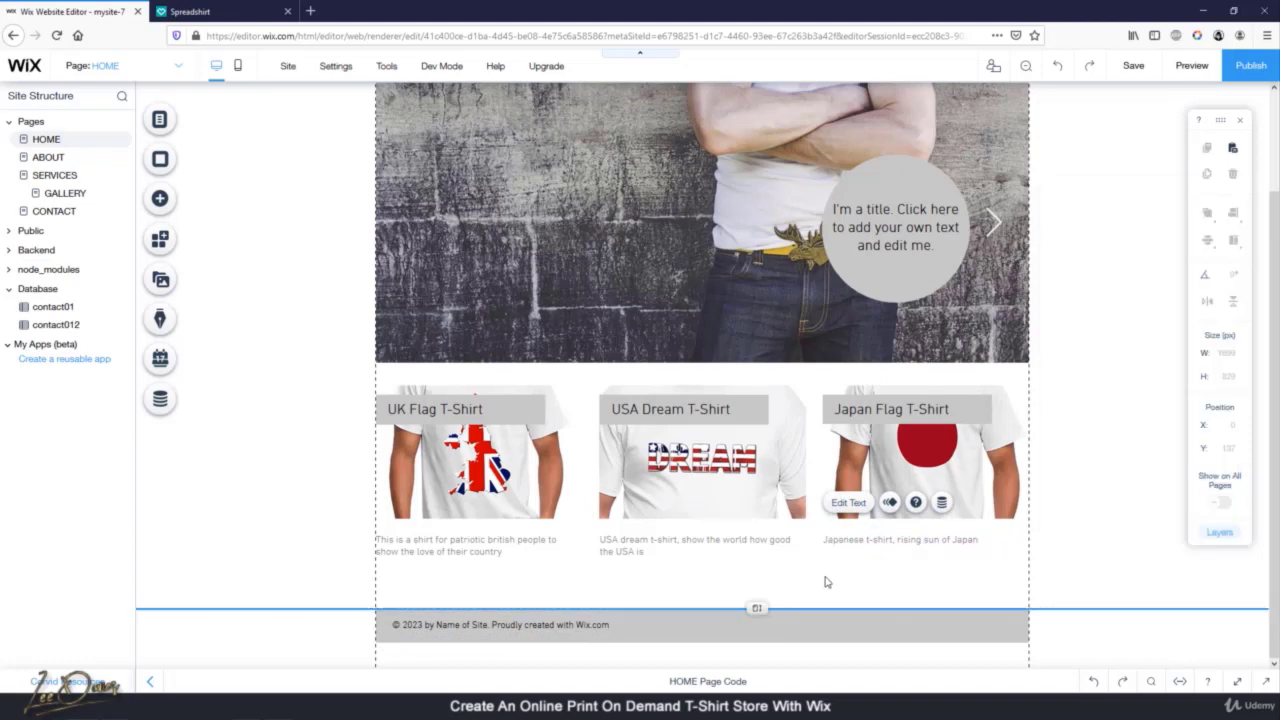
scroll(1096, 456, up, 2)
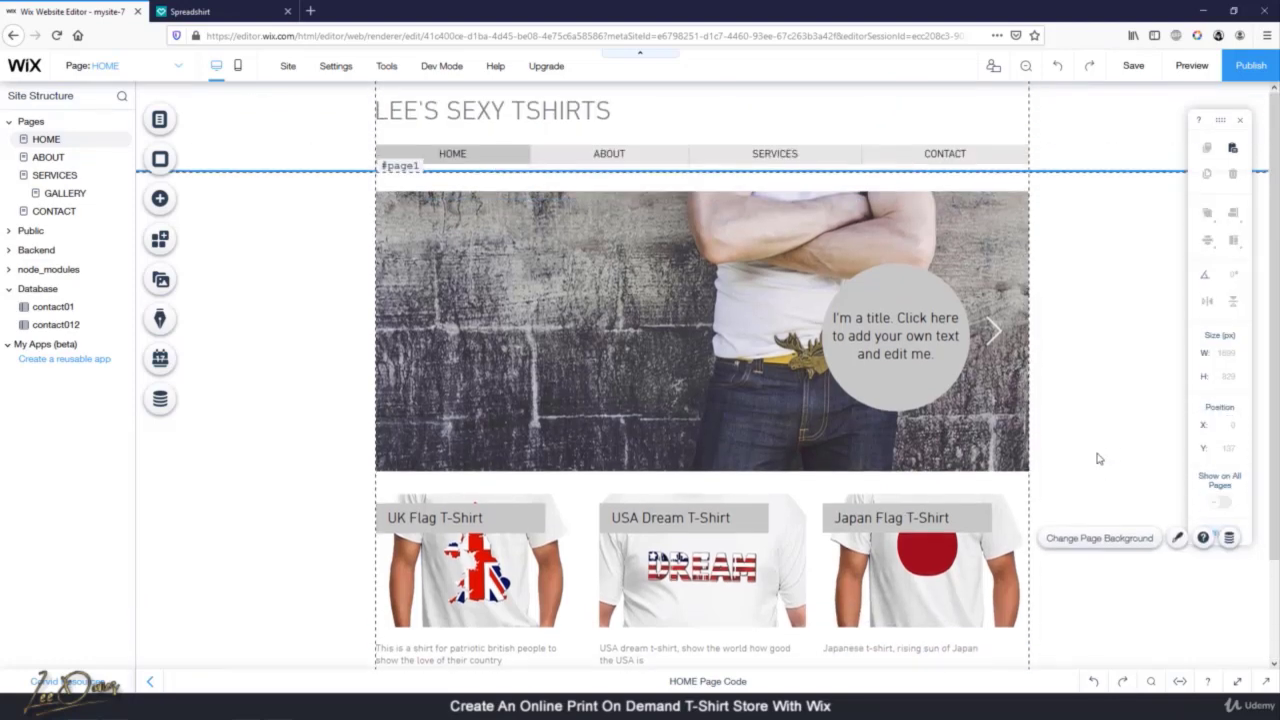
scroll(1092, 458, down, 2)
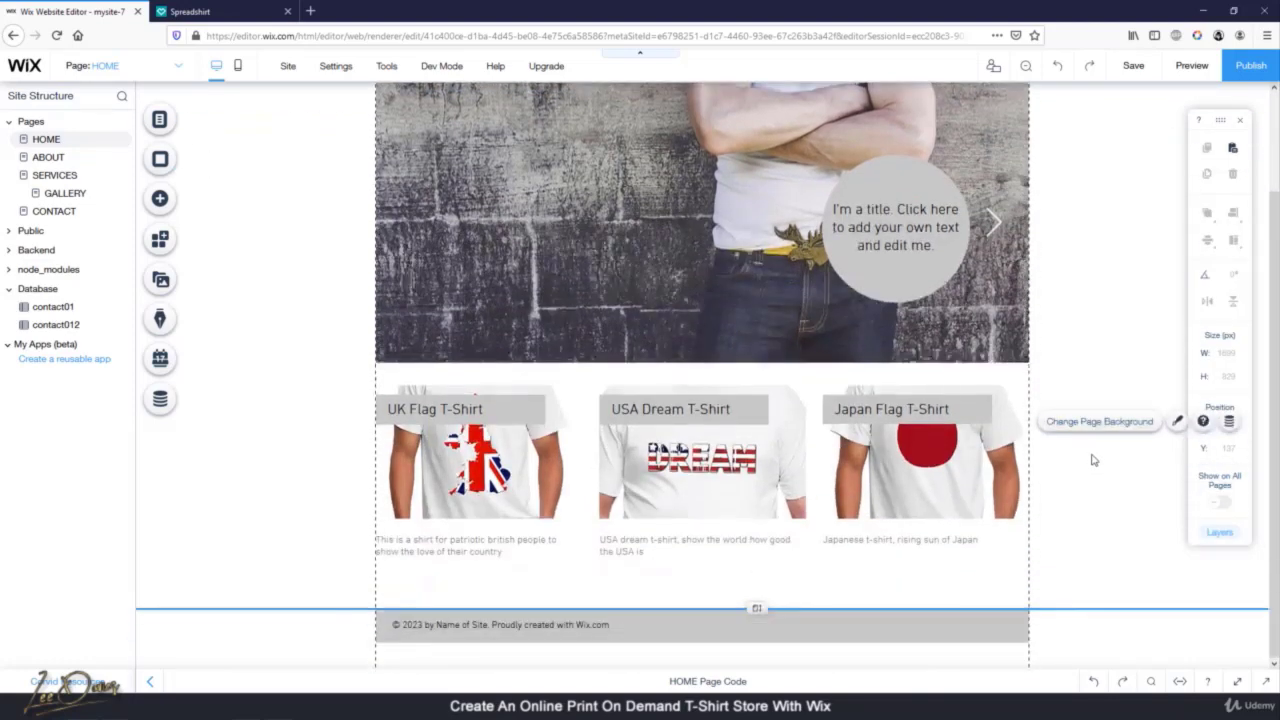
scroll(1092, 455, up, 2)
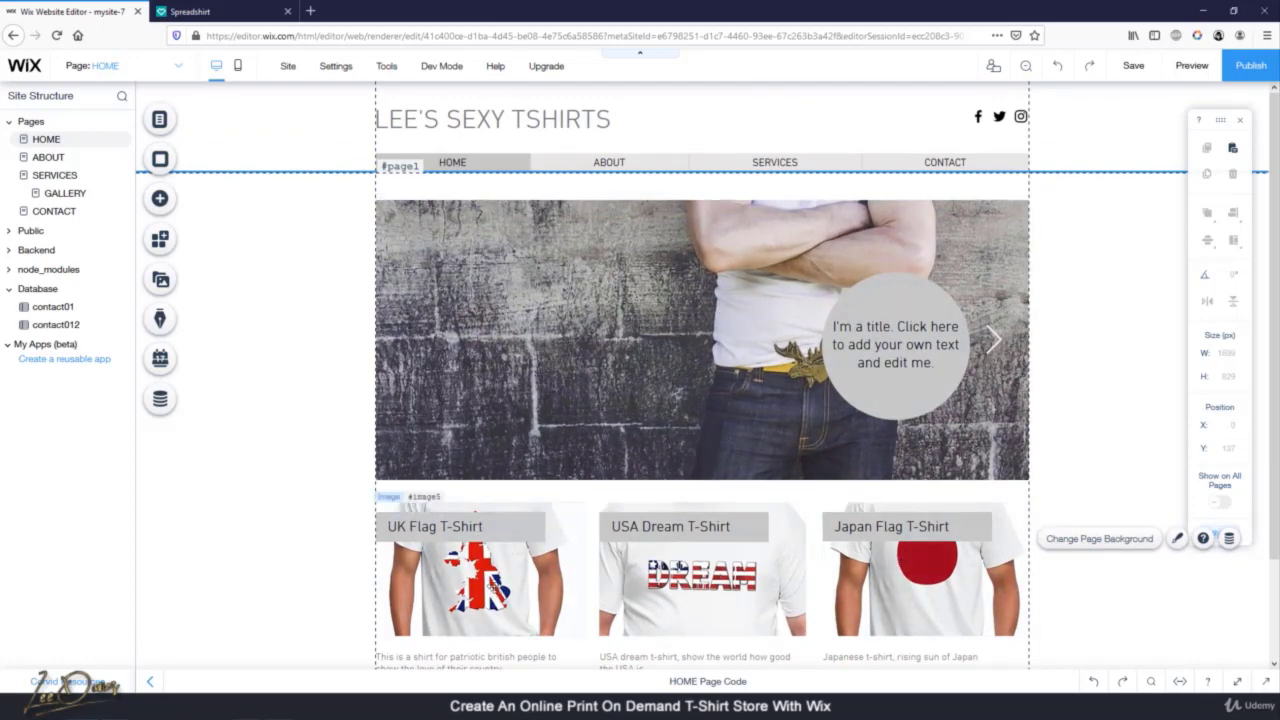
Switch to Spreadshirt, open the shop's settings area, and visit the live shop
click(247, 7)
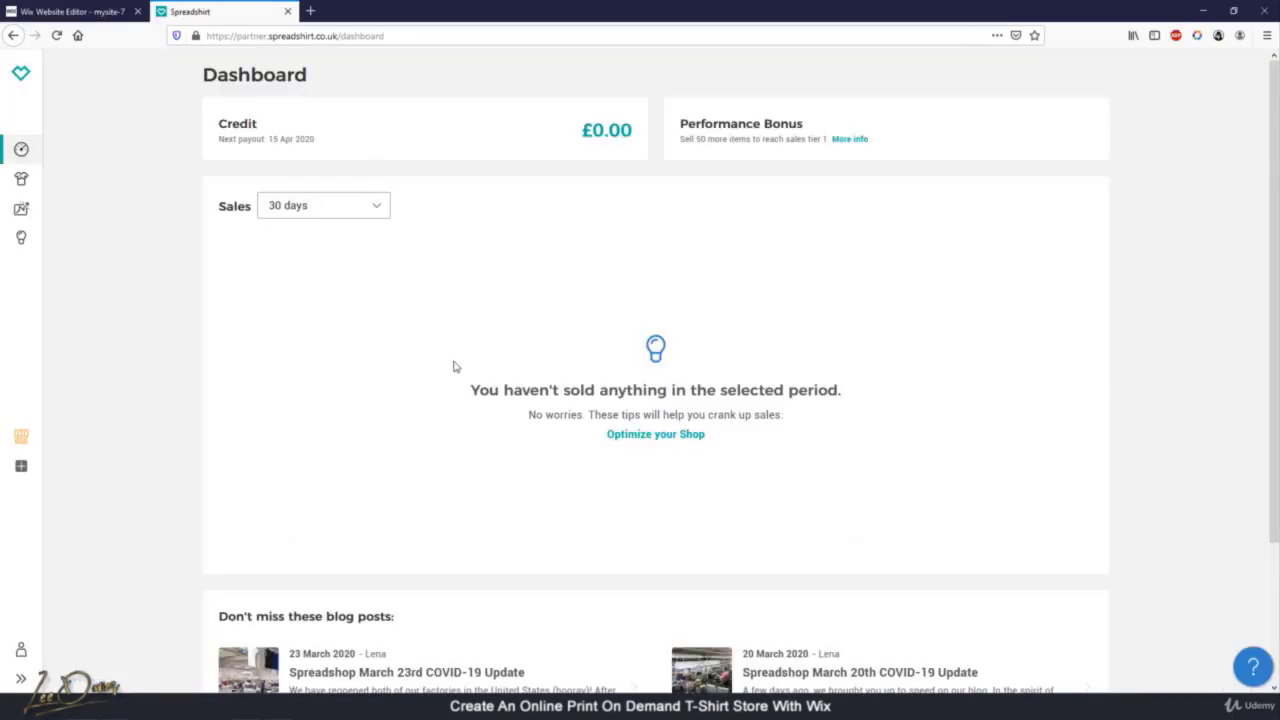
click(21, 444)
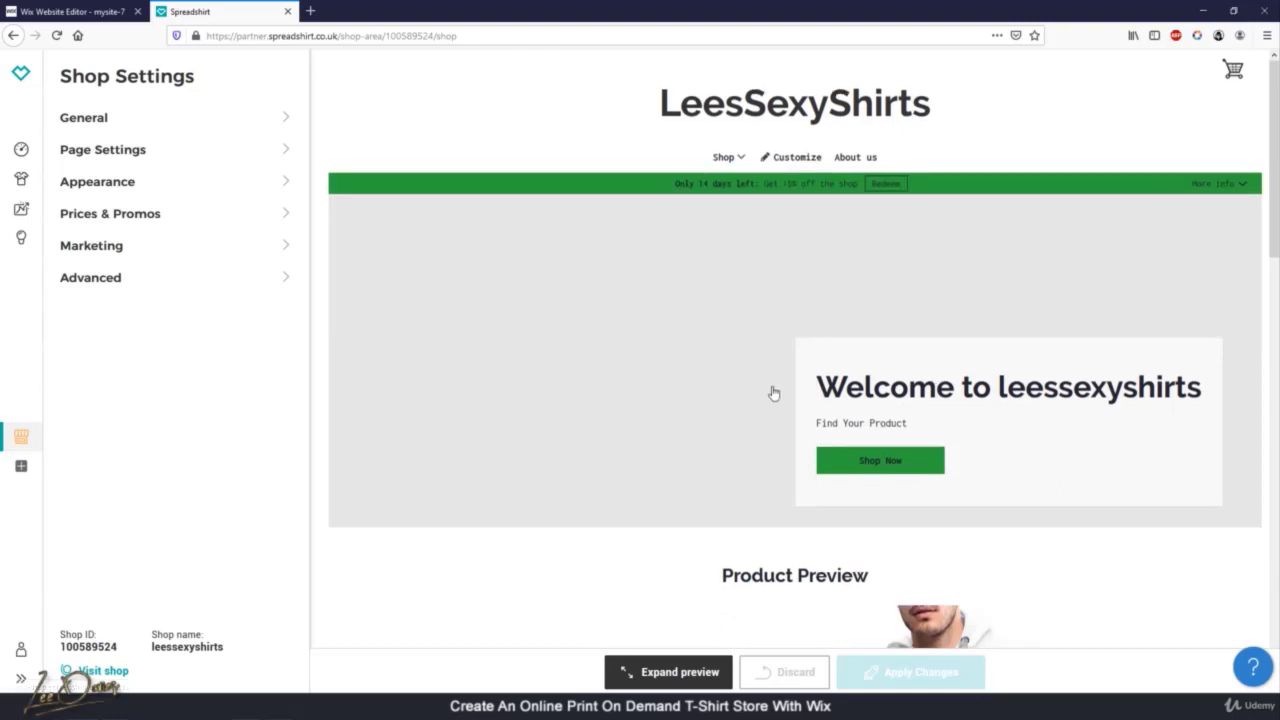
scroll(771, 391, down, 2)
scroll(771, 391, up, 2)
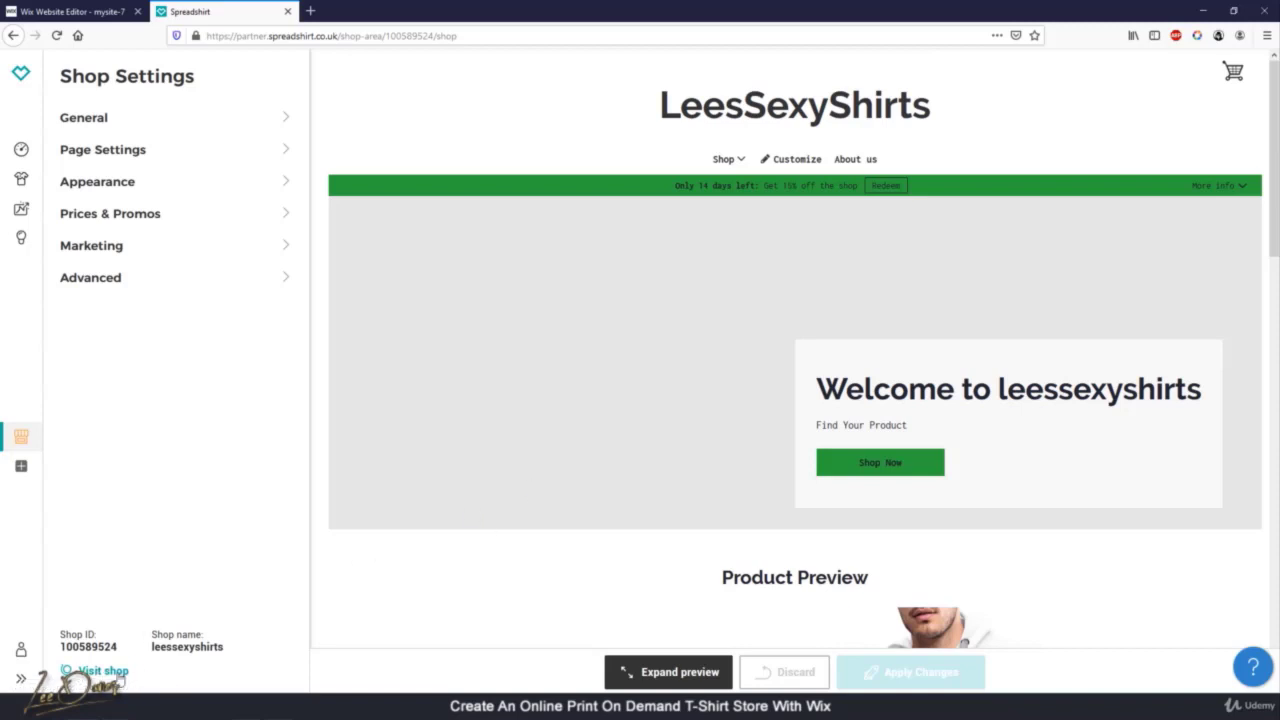
click(103, 671)
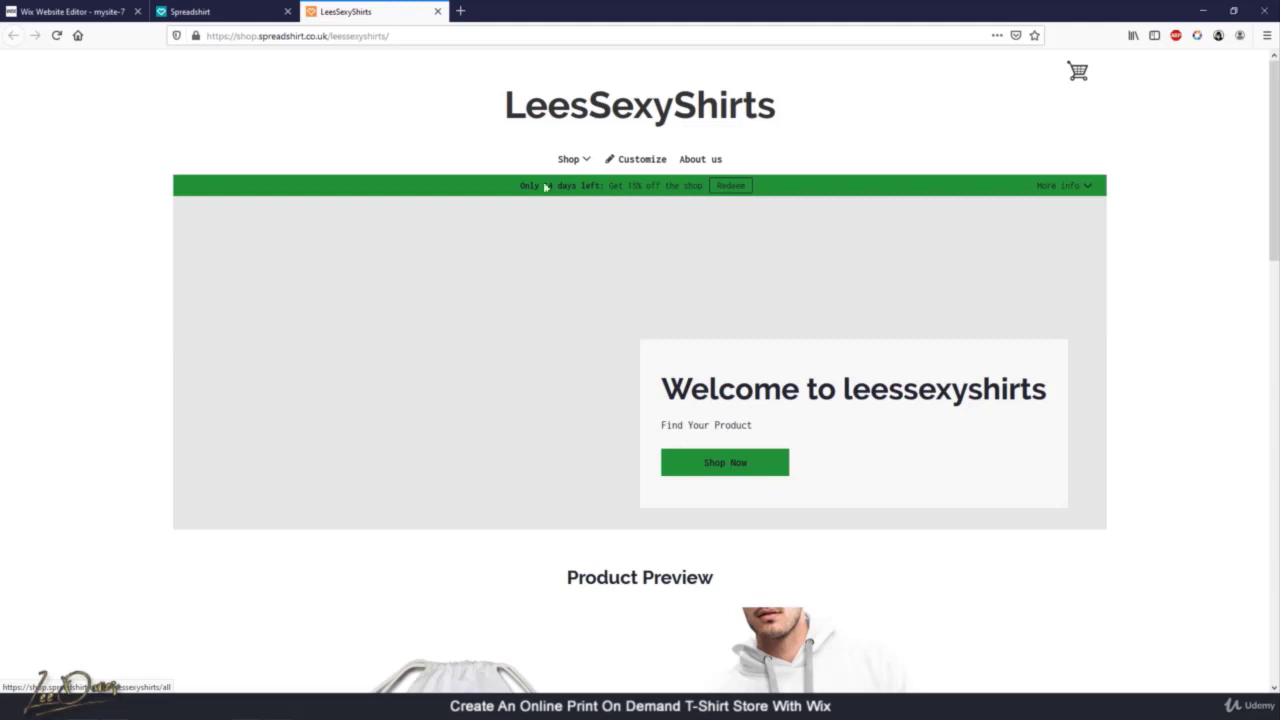
Browse the shop's men's T-shirts and open the product page of the white UK Flag T-Shirt
mouse_move(571, 162)
click(474, 252)
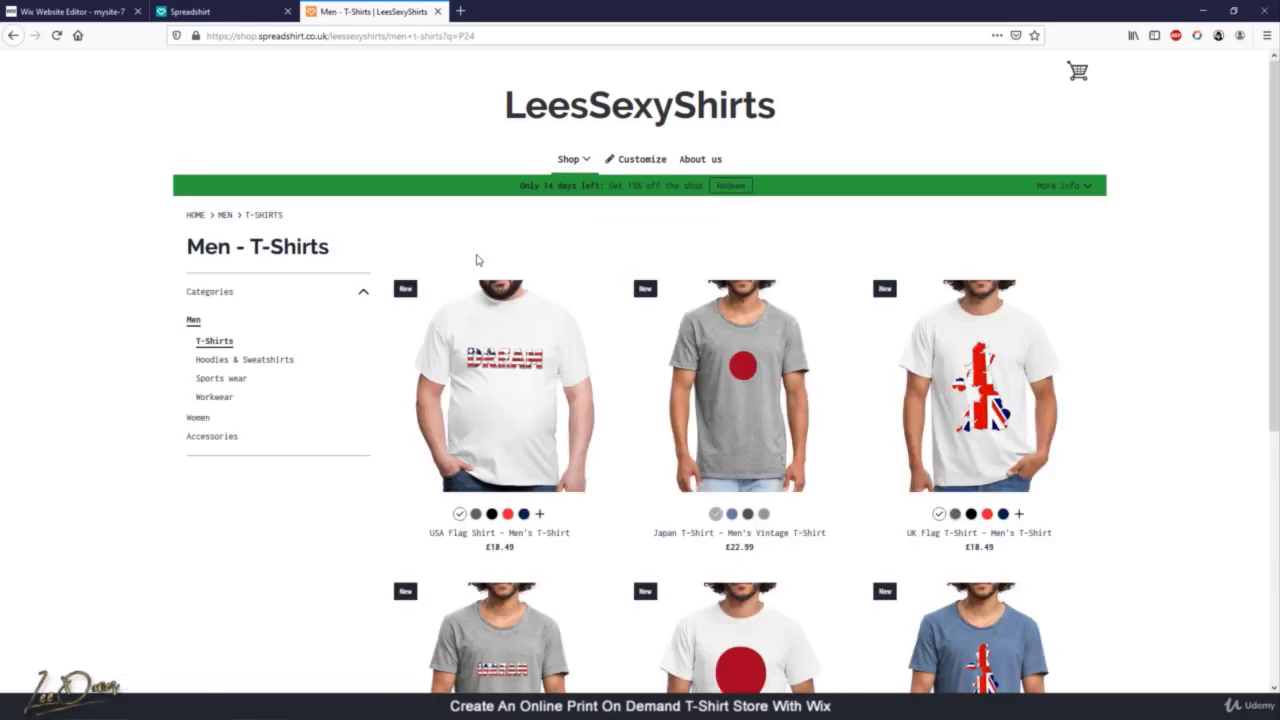
click(1012, 406)
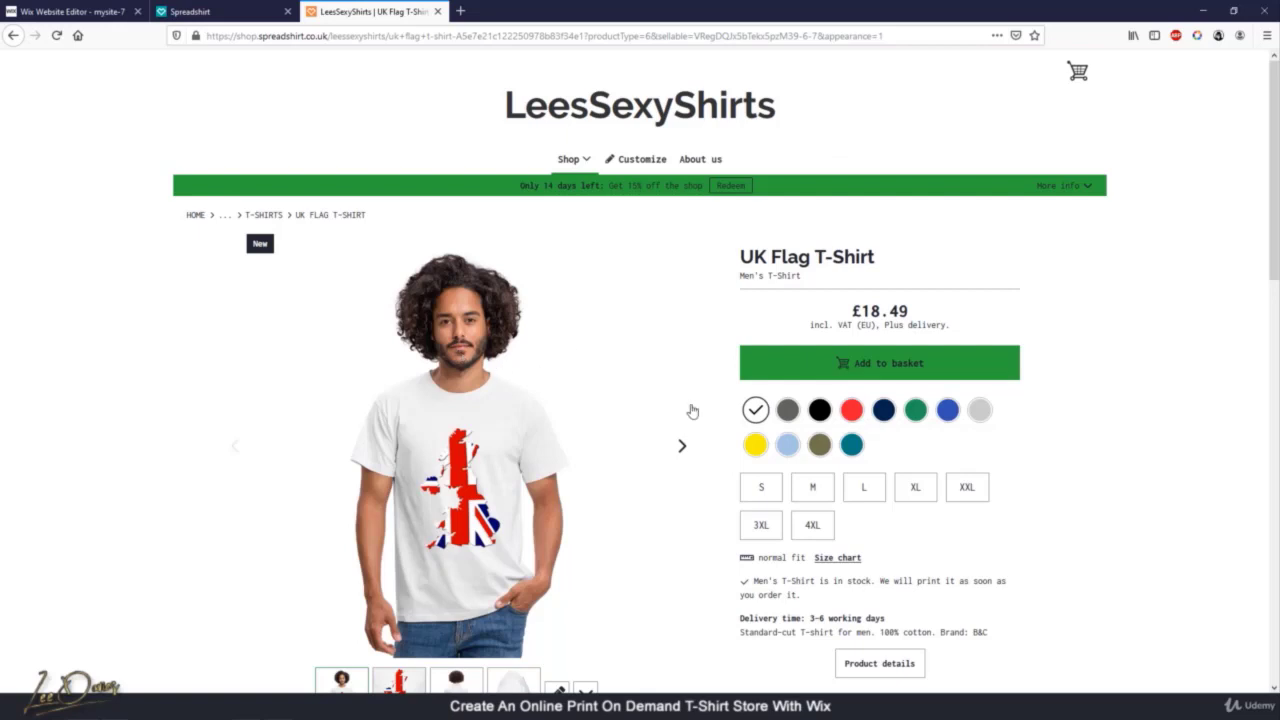
Choose the yellow colour and size M for the UK Flag T-Shirt
click(755, 446)
scroll(686, 429, down, 2)
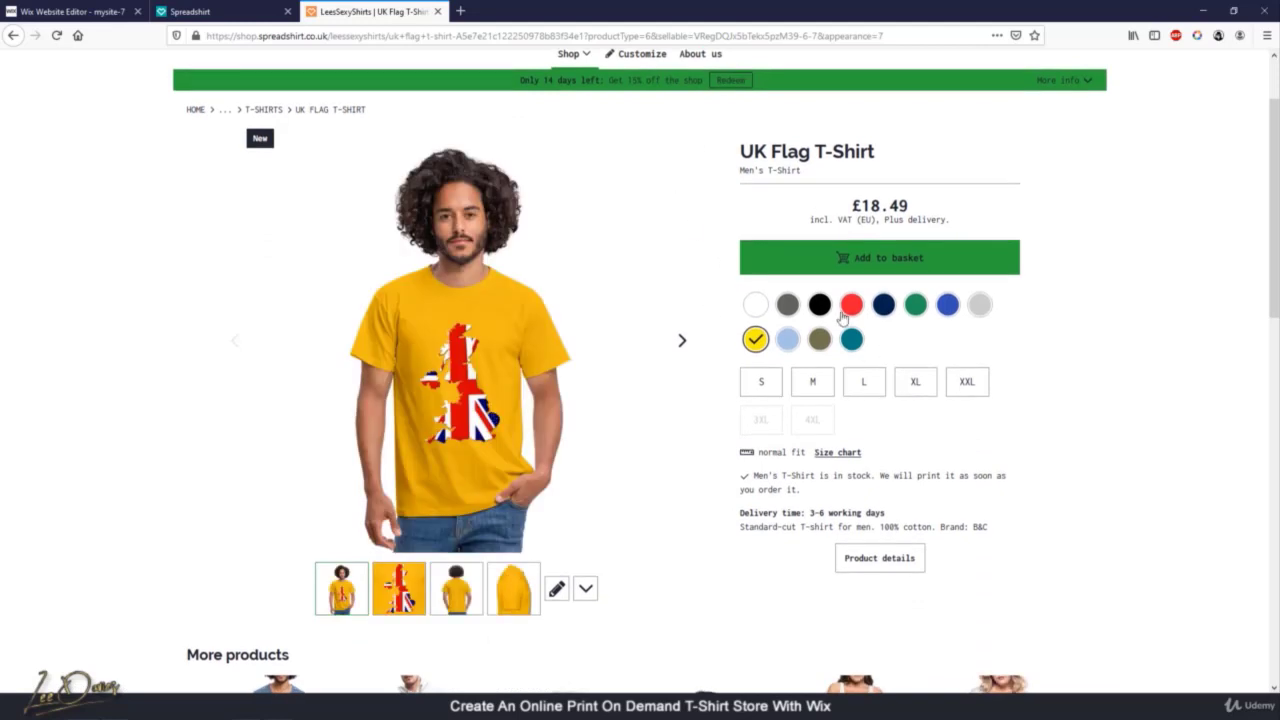
click(848, 307)
click(755, 337)
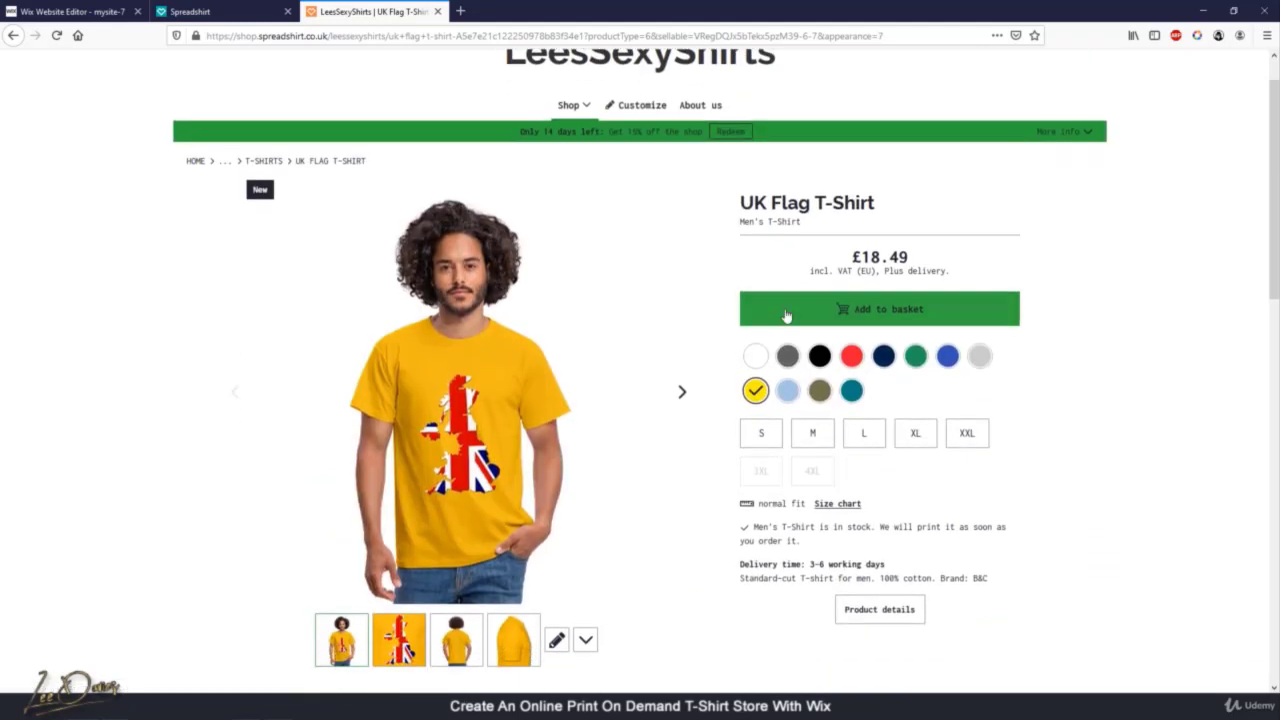
click(813, 381)
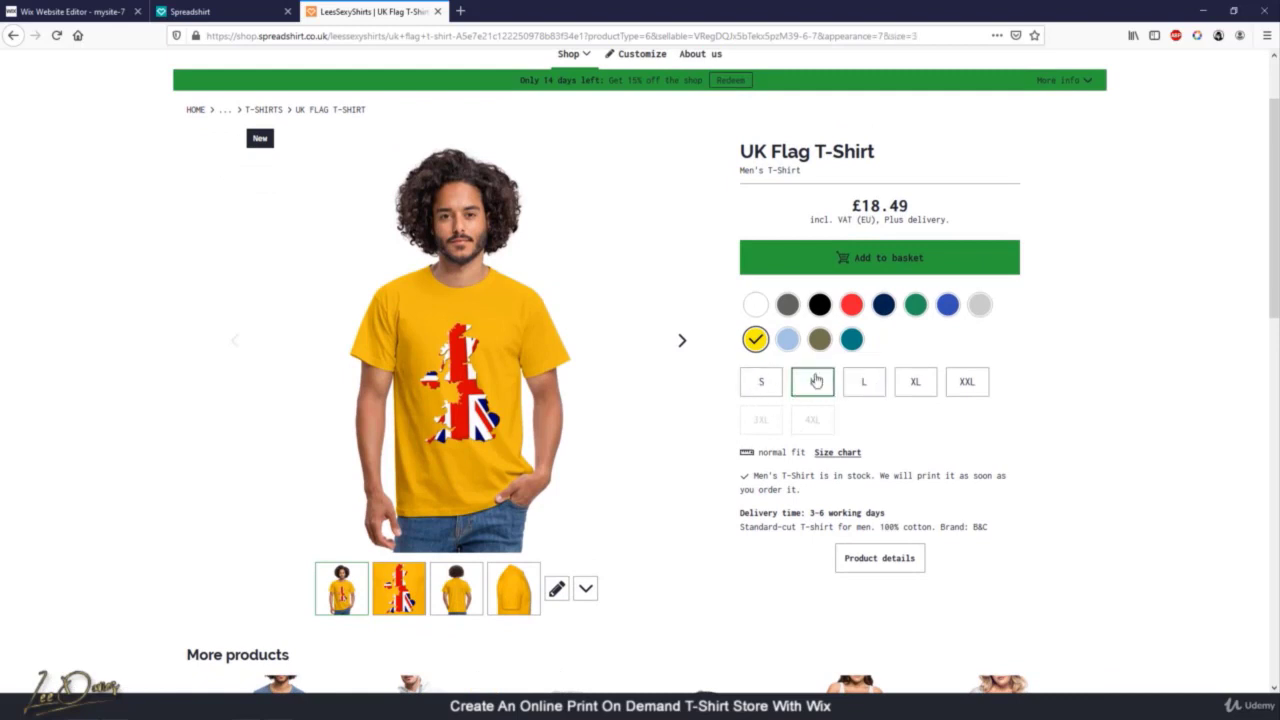
Change the appearance value in the UK Flag T-Shirt's web address to 6 and load the page
click(864, 37)
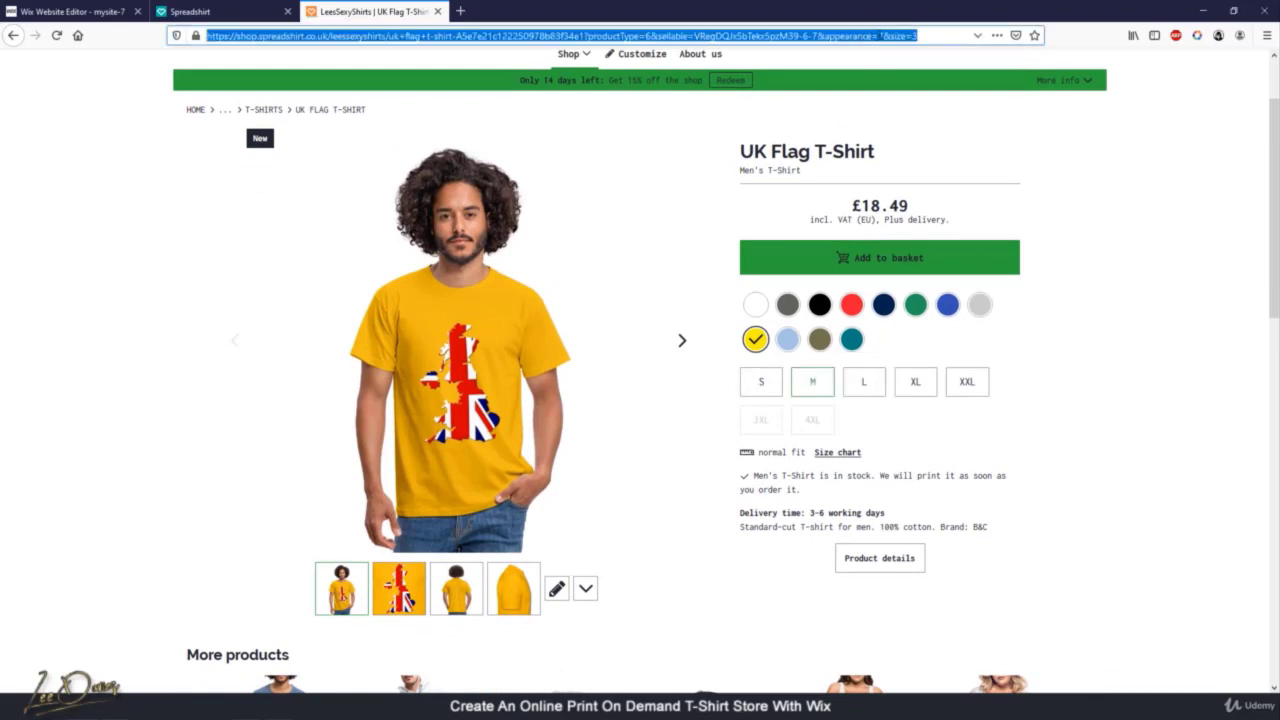
click(884, 36)
click(916, 35)
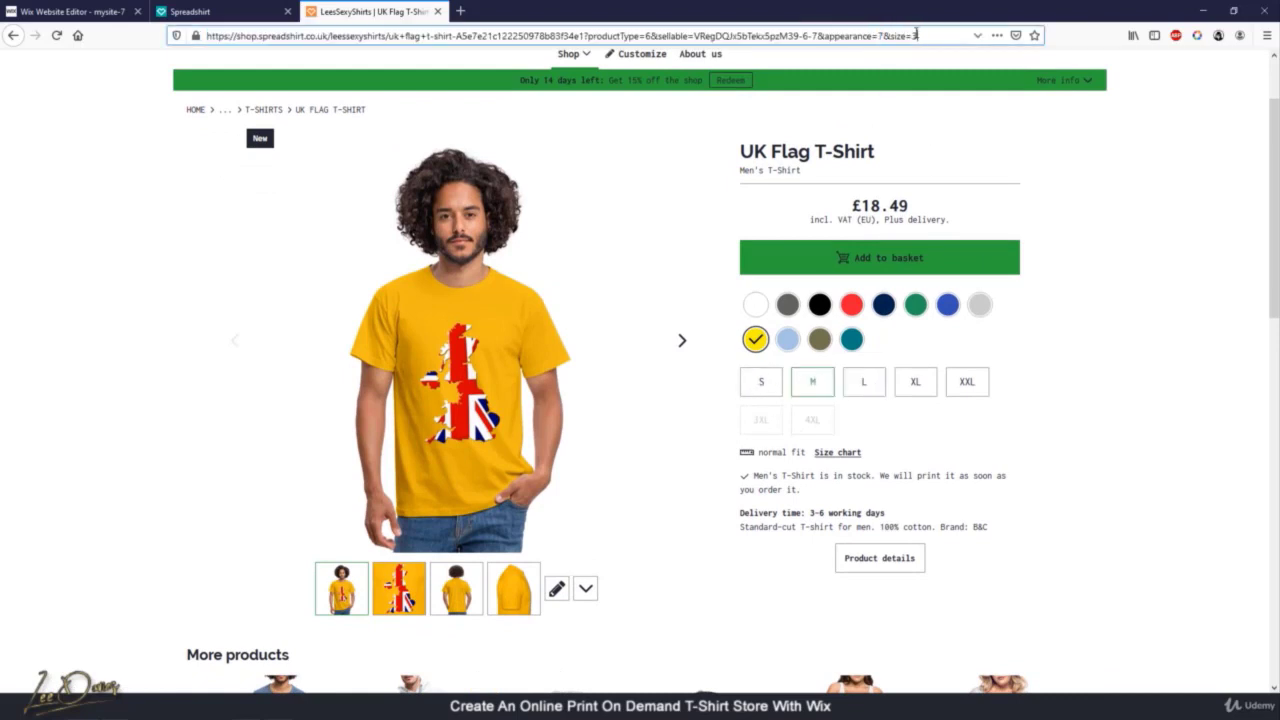
double_click(875, 36)
text(6)
key(Return)
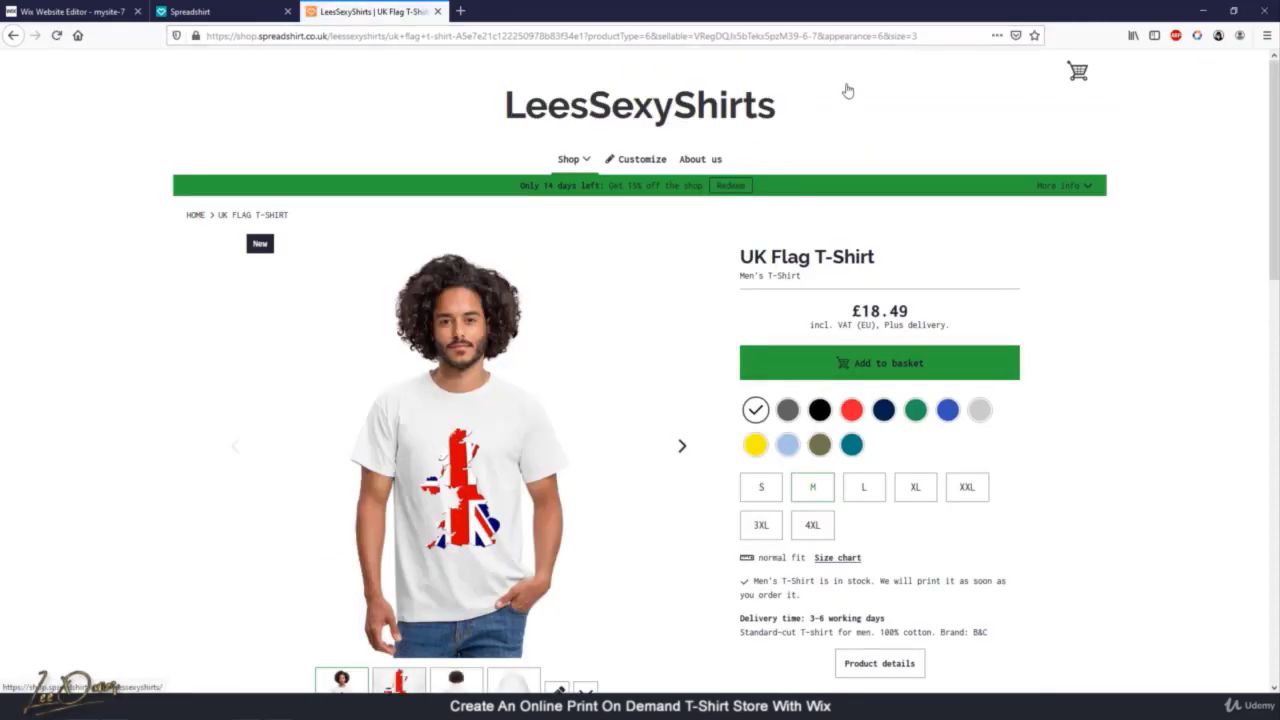
Copy the full web address of the UK Flag T-Shirt product page
click(928, 36)
click(911, 33)
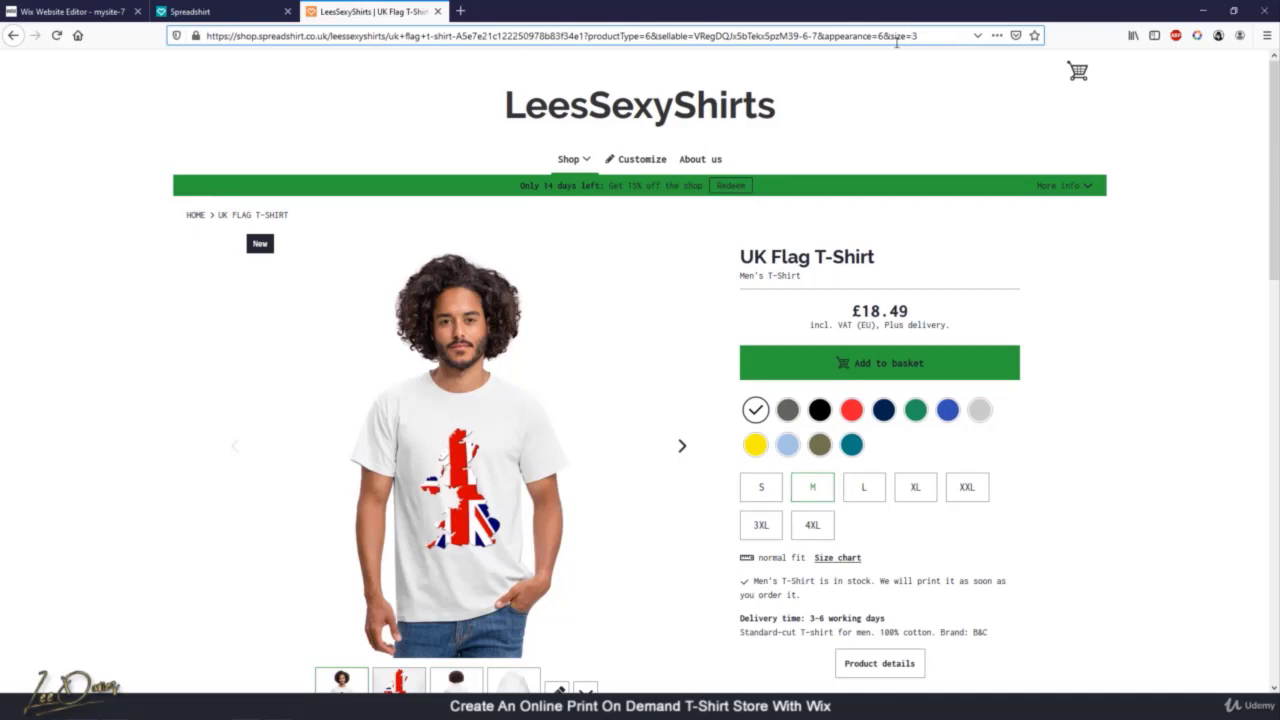
drag(926, 34, 166, 40)
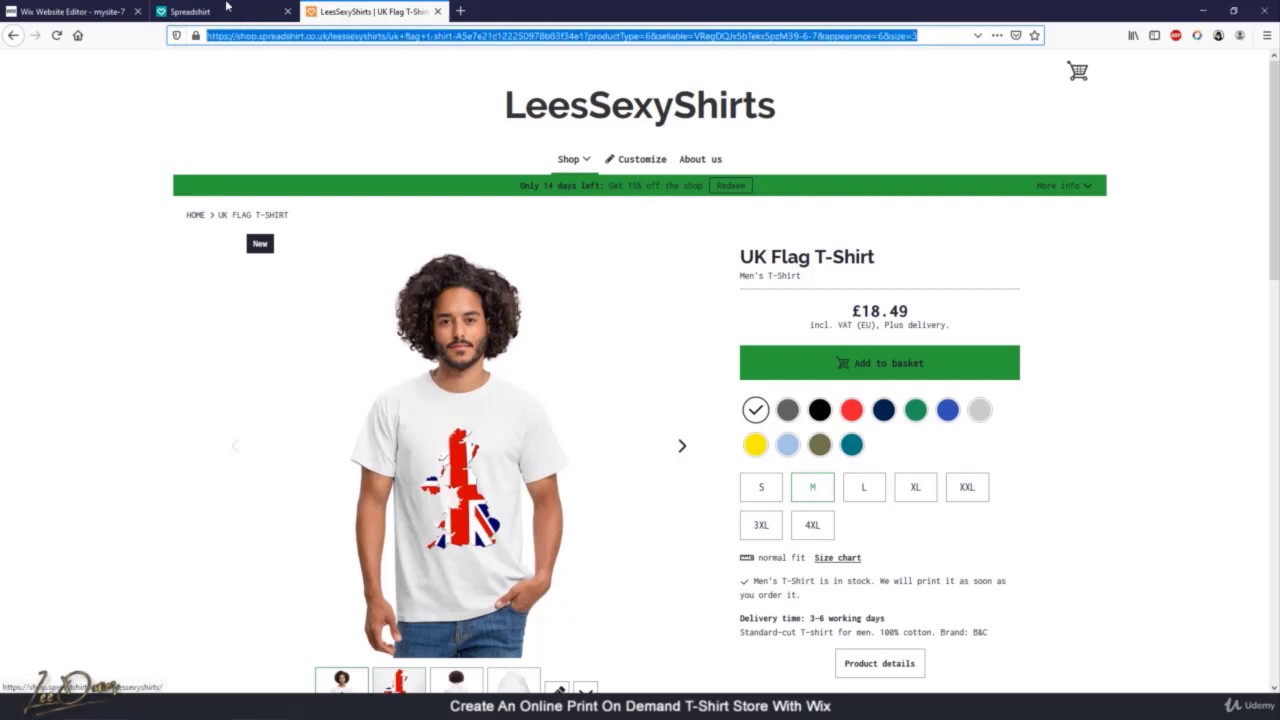
Return to the Wix editor and link the UK shirt image to the copied web address, opening in a new window
click(86, 8)
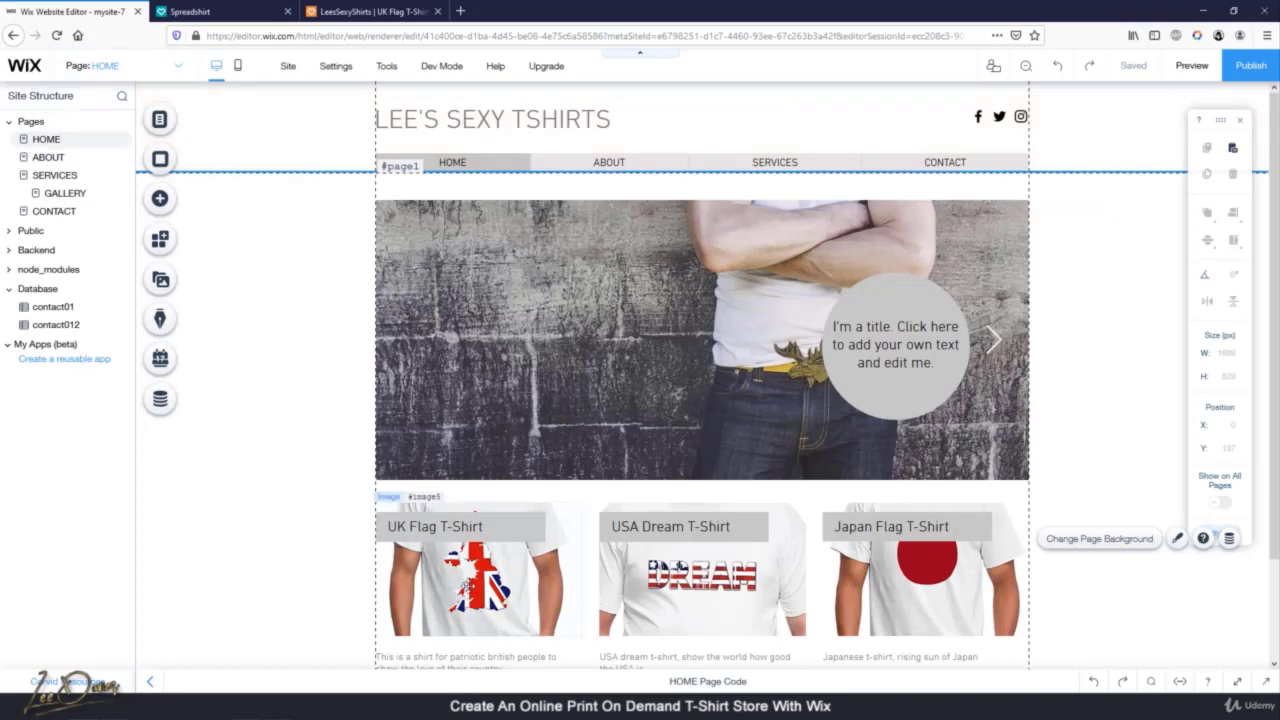
click(475, 582)
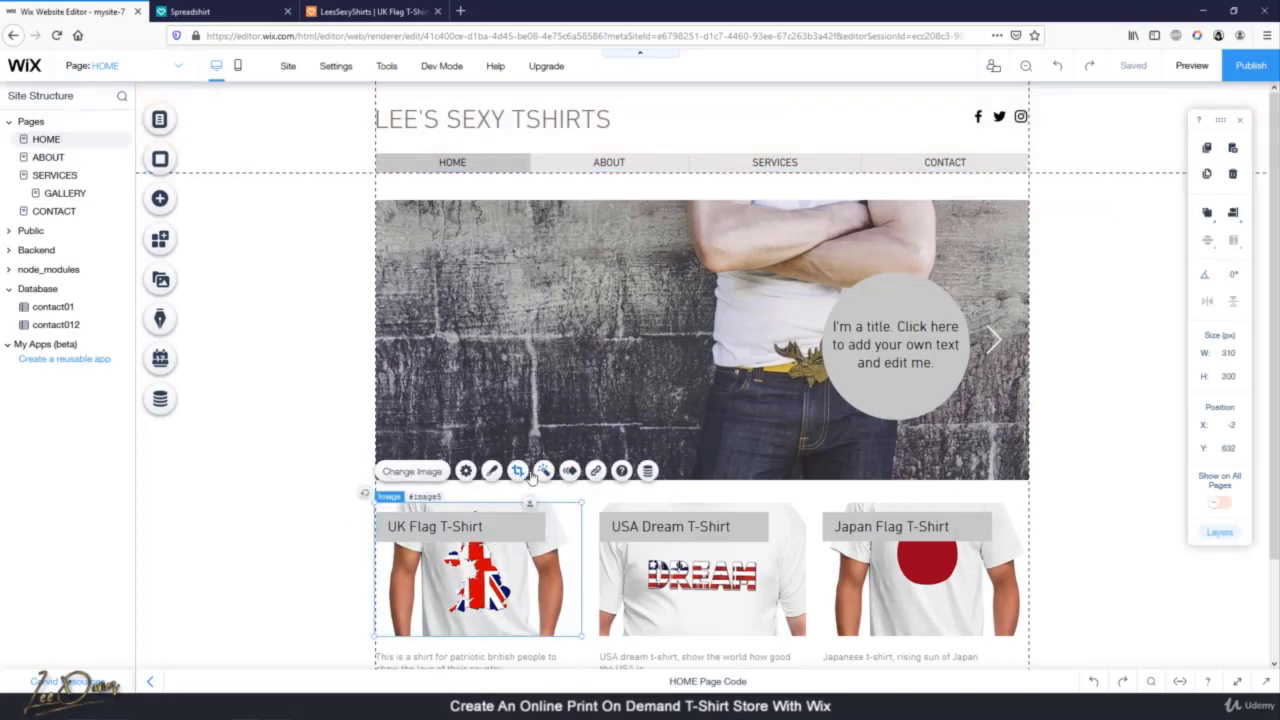
click(597, 471)
click(495, 310)
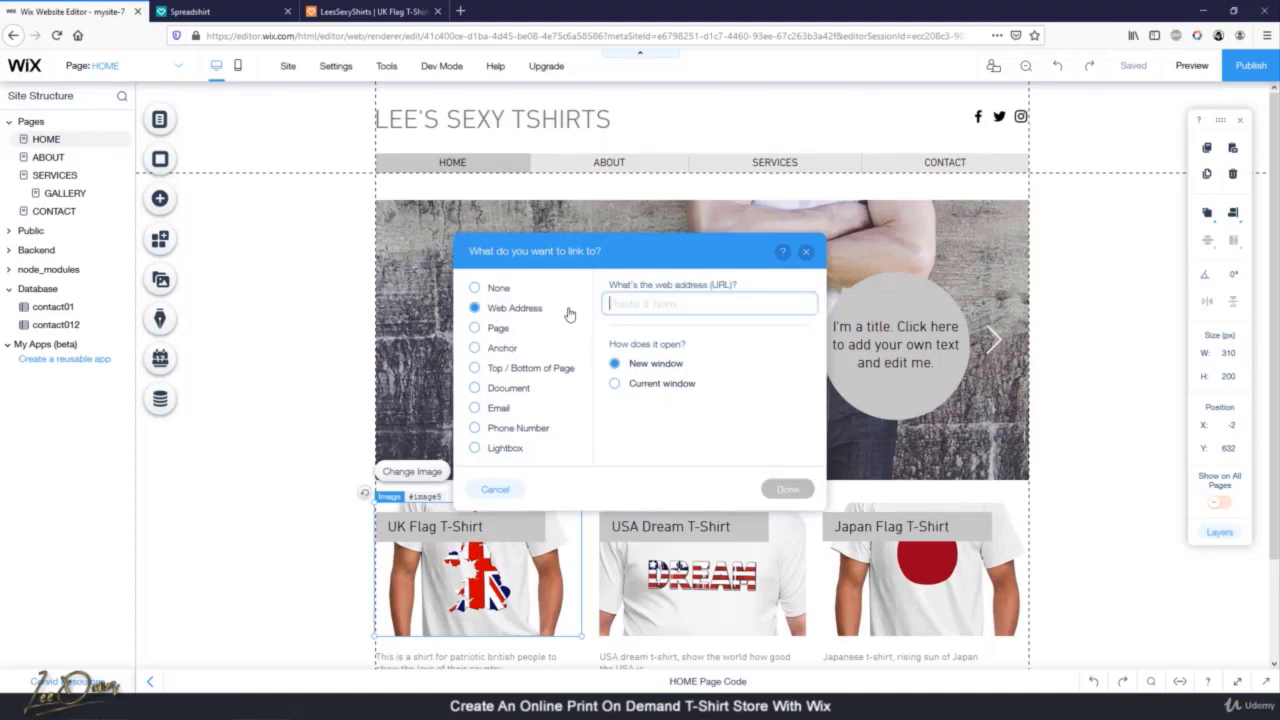
key(ctrl+v)
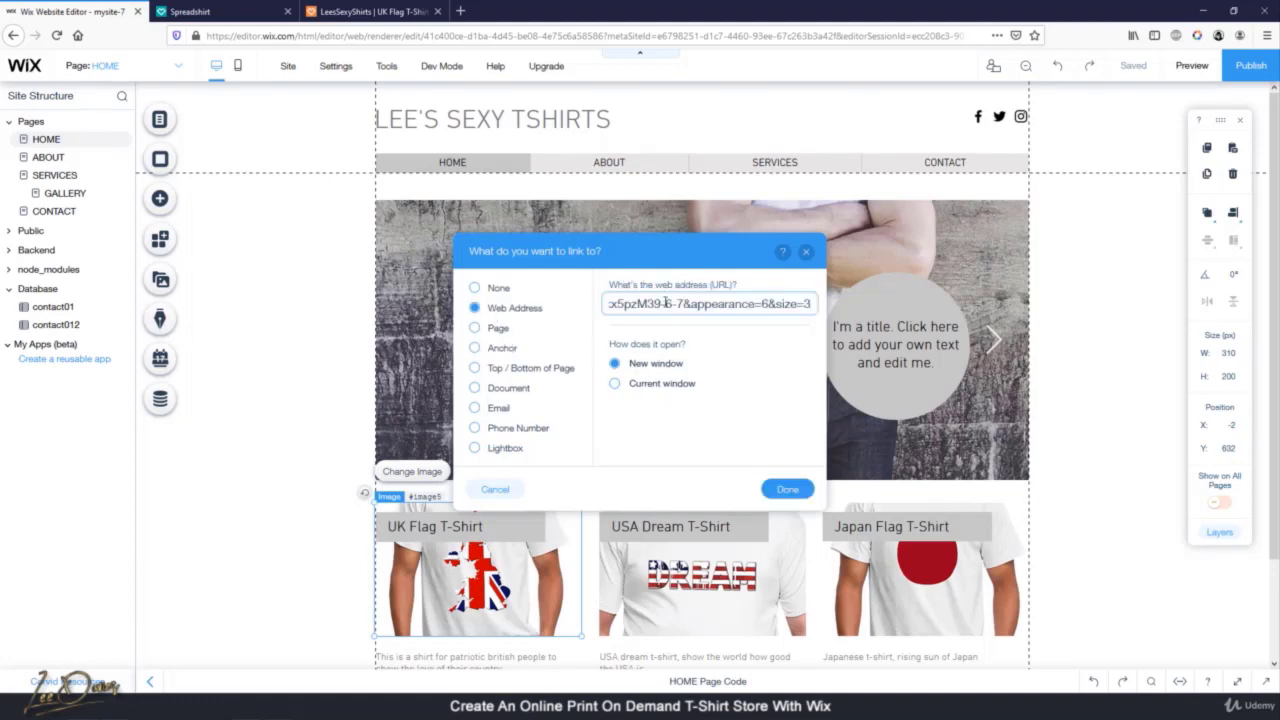
click(787, 489)
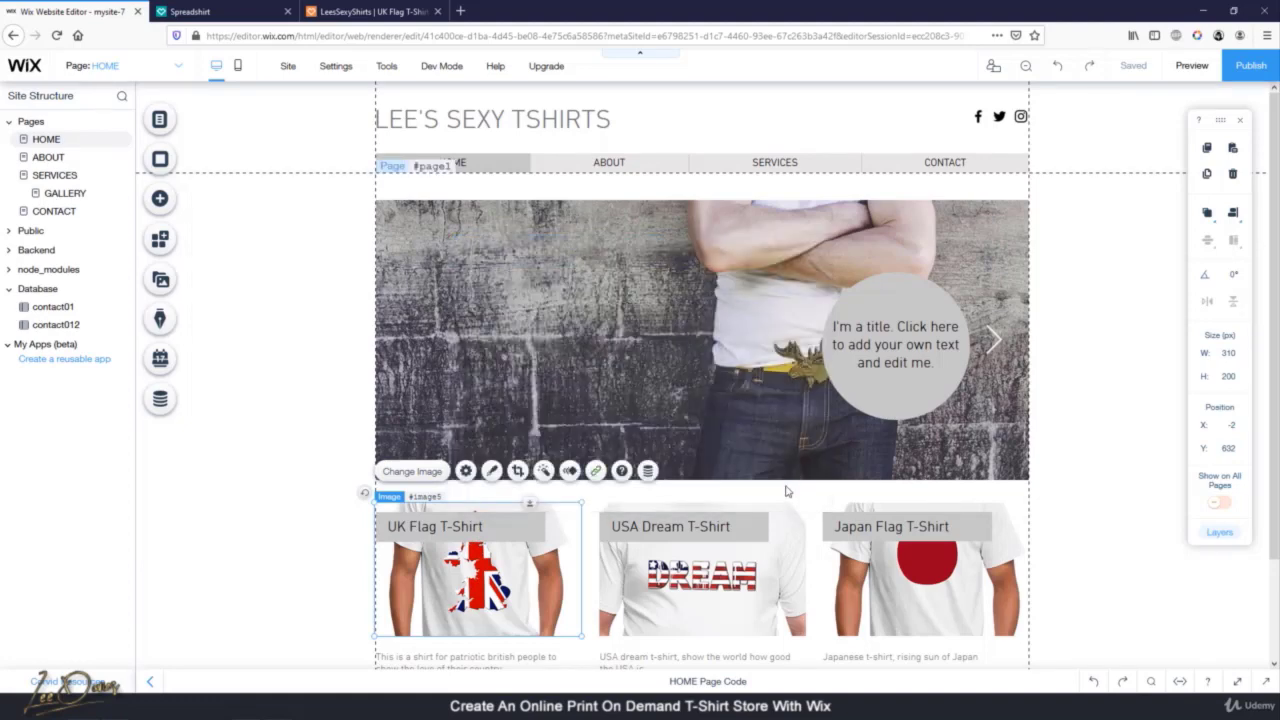
Go back to the Spreadshirt shop's men's T-shirts and open the product page of the white USA Flag Shirt
click(395, 10)
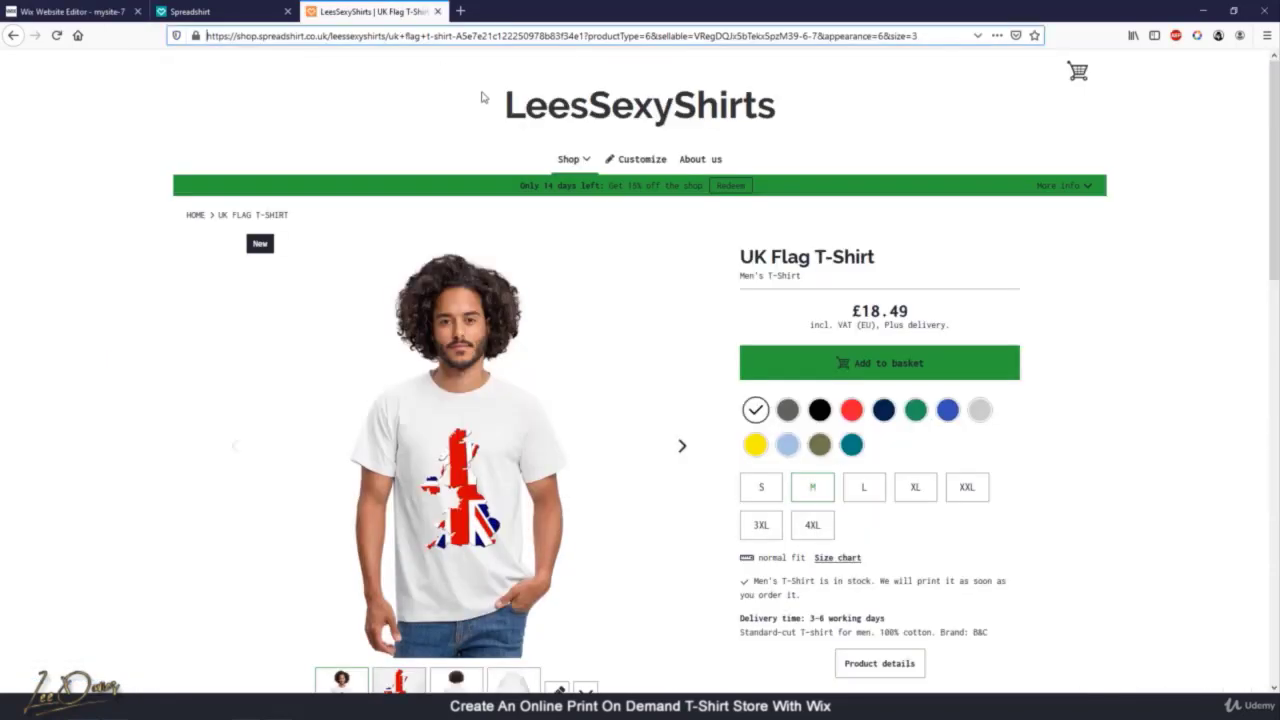
mouse_move(552, 162)
click(484, 254)
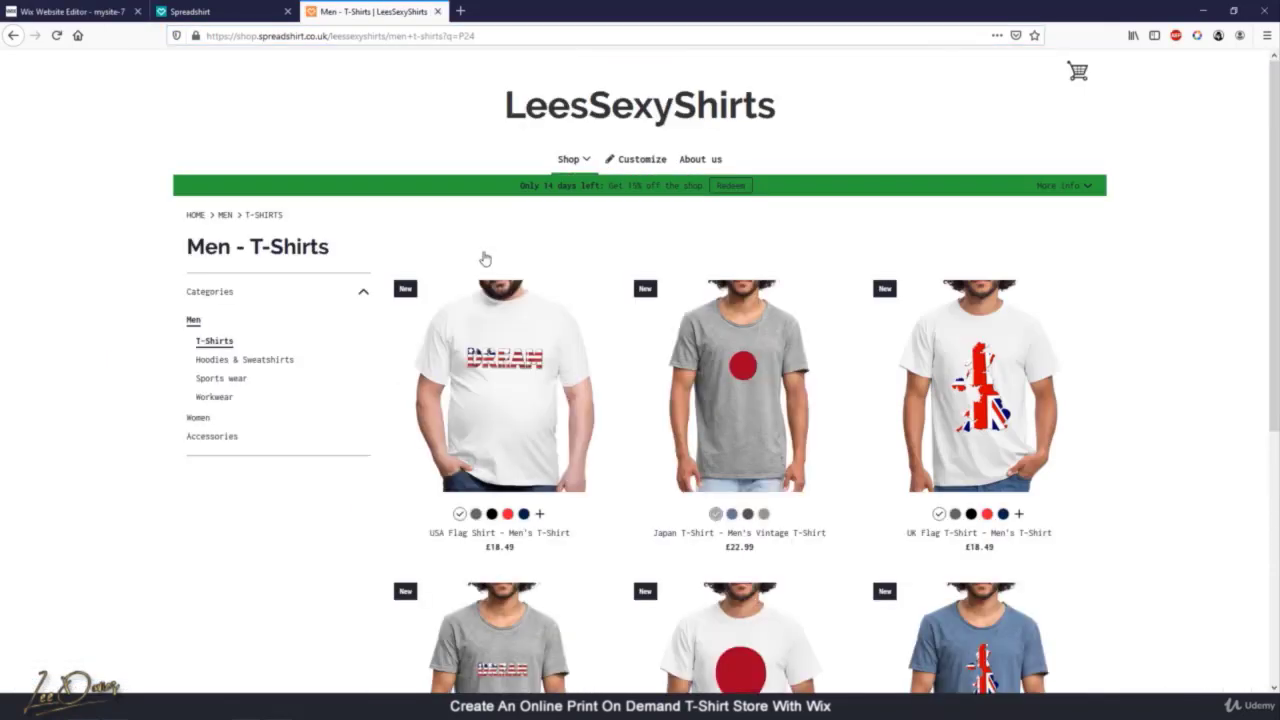
click(498, 368)
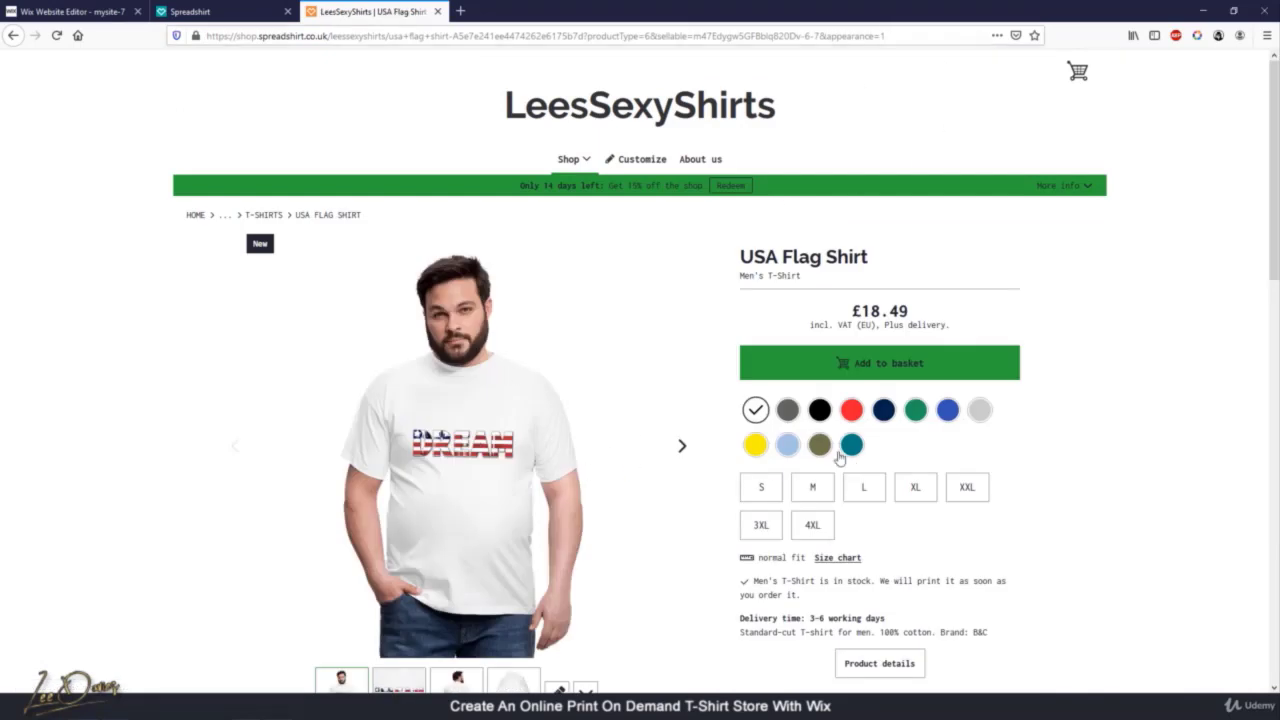
Choose size M for the USA Flag Shirt and copy the product page's web address
click(813, 487)
scroll(914, 394, down, 2)
click(893, 37)
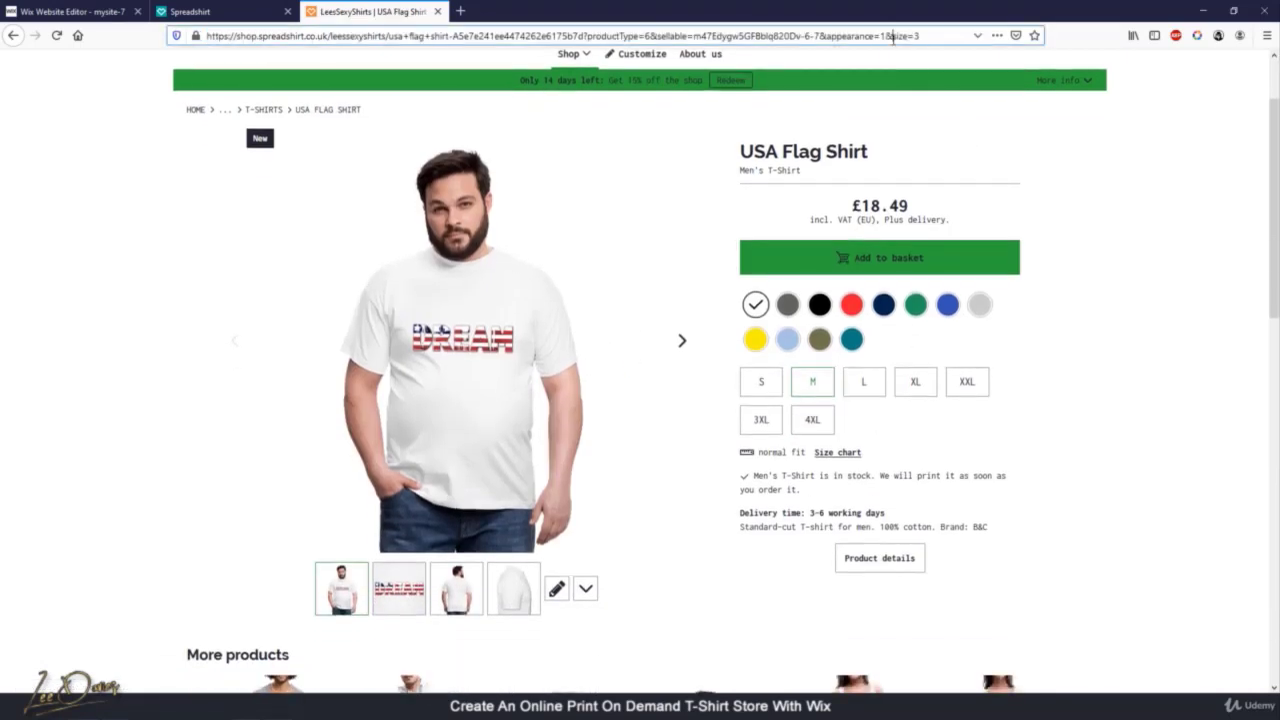
Return to the Wix editor and link the USA shirt image to the copied web address, opening in a new window
click(70, 11)
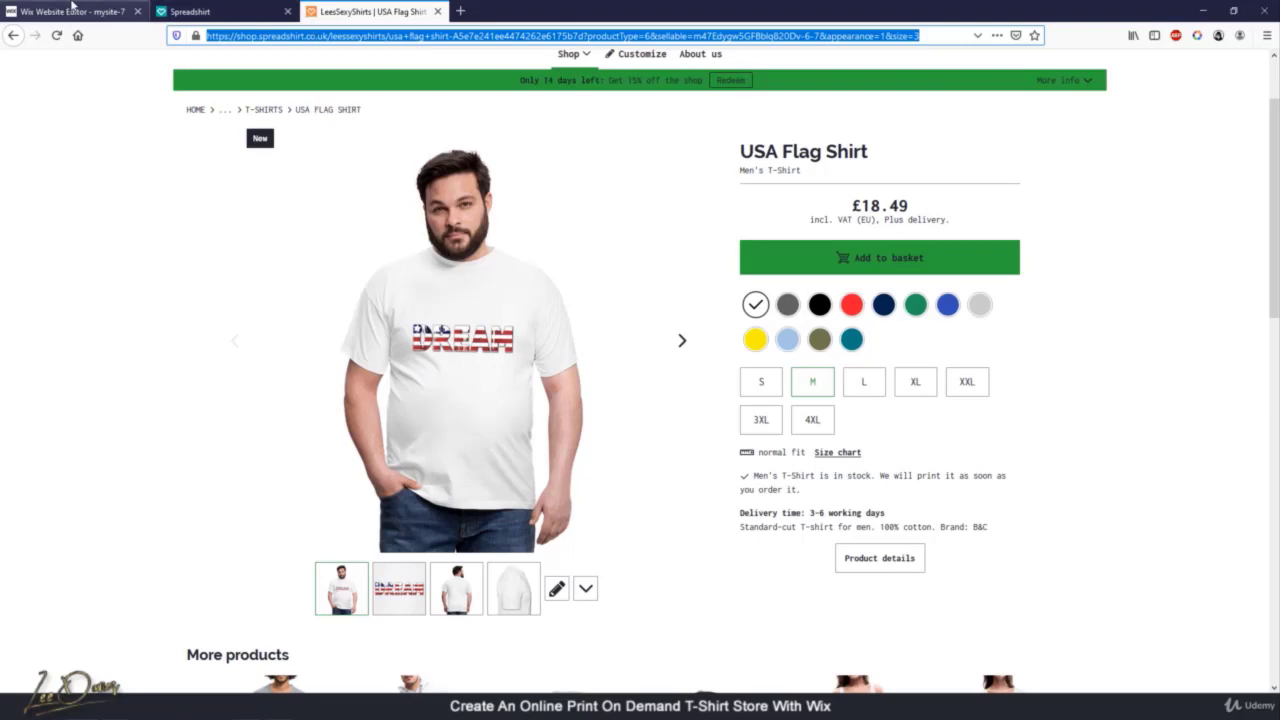
click(625, 540)
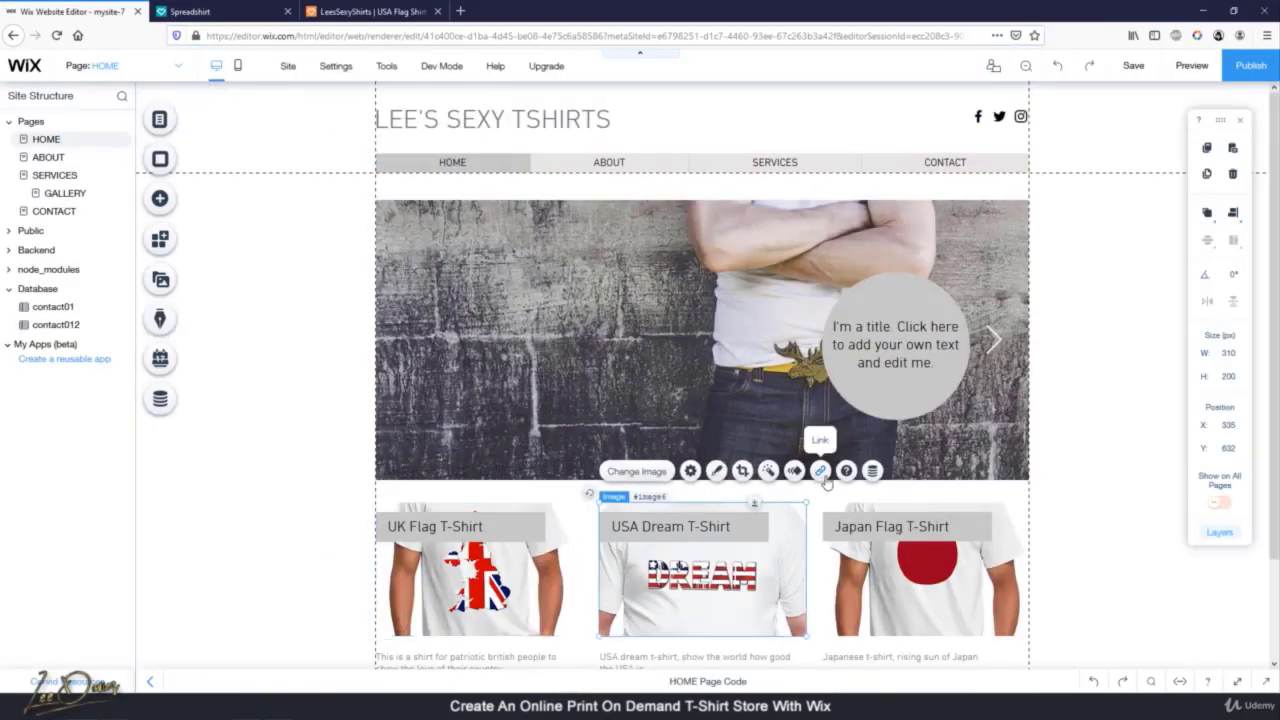
click(819, 470)
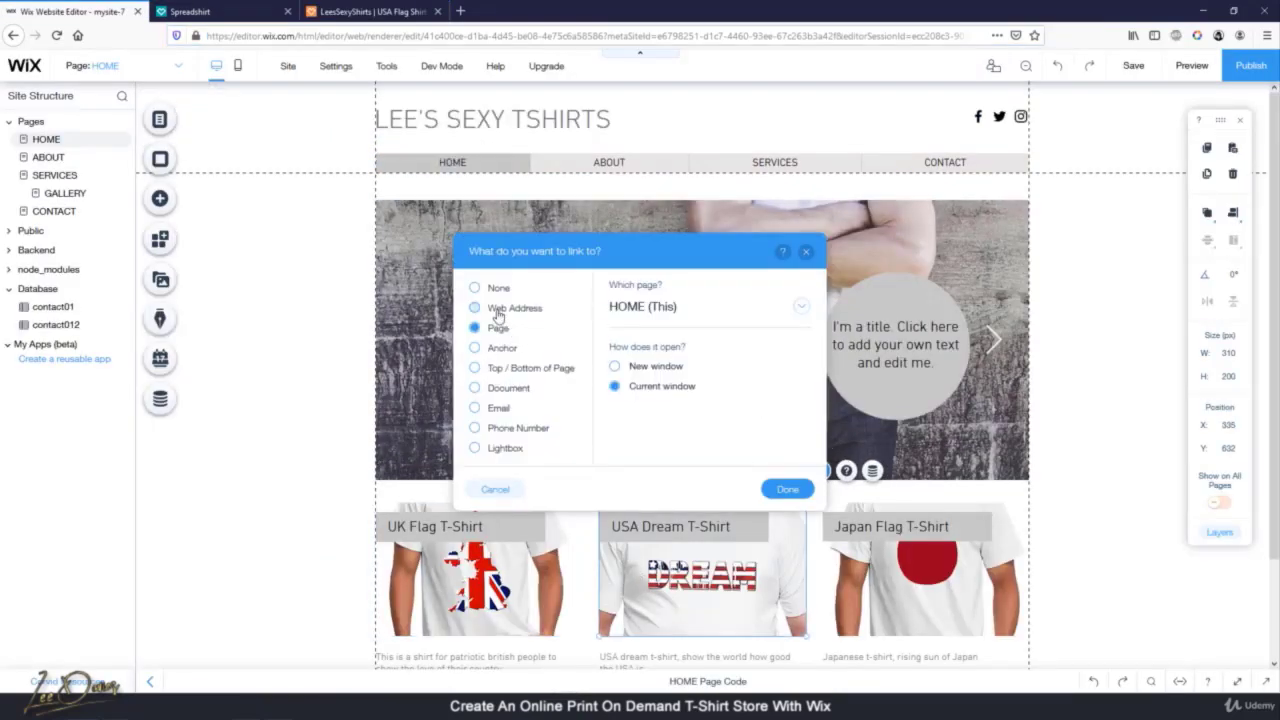
click(500, 309)
key(ctrl+v)
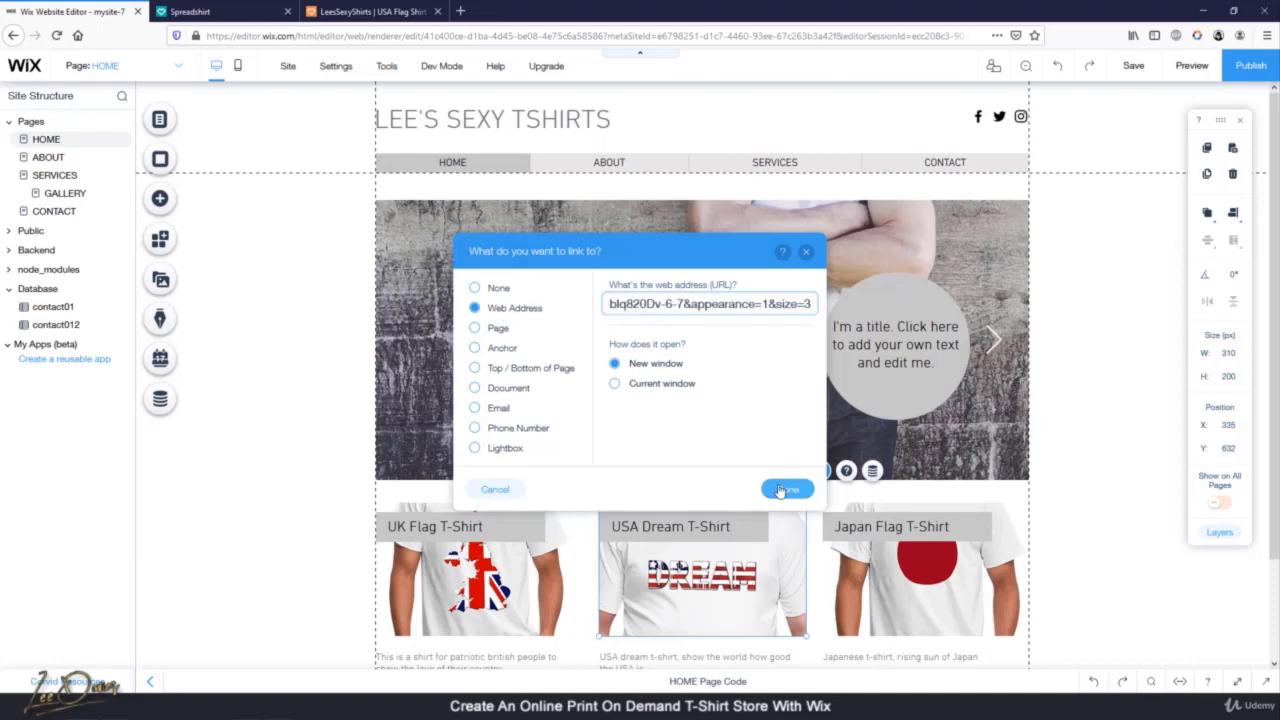
click(786, 489)
Go back to the shop's men's T-shirts and open the white Japan T-Shirt with the large red circle
click(375, 11)
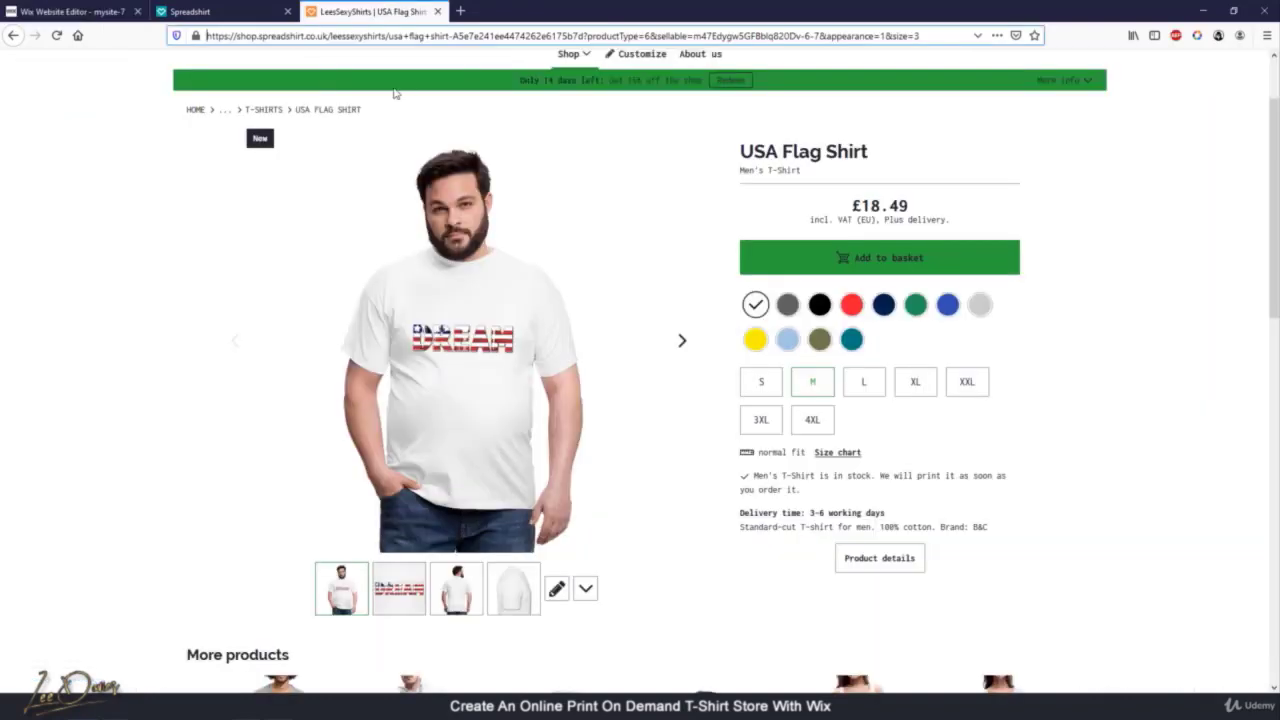
scroll(476, 165, up, 1)
mouse_move(586, 163)
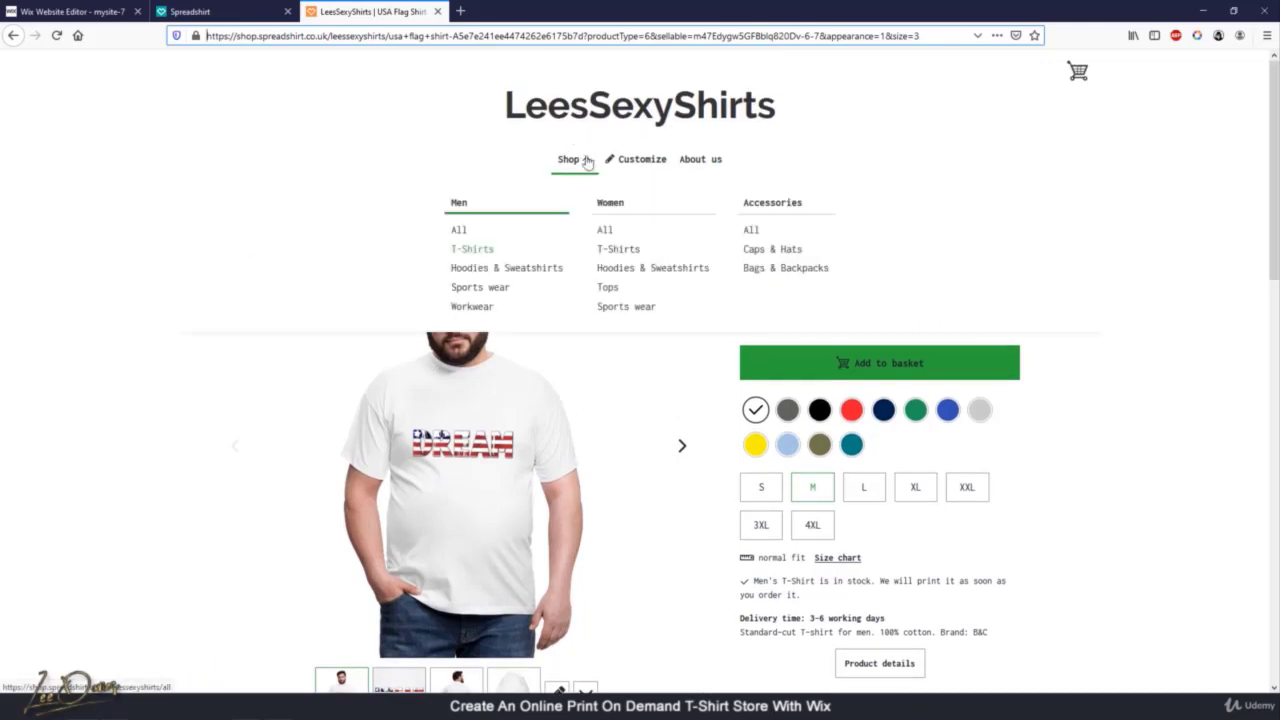
click(485, 257)
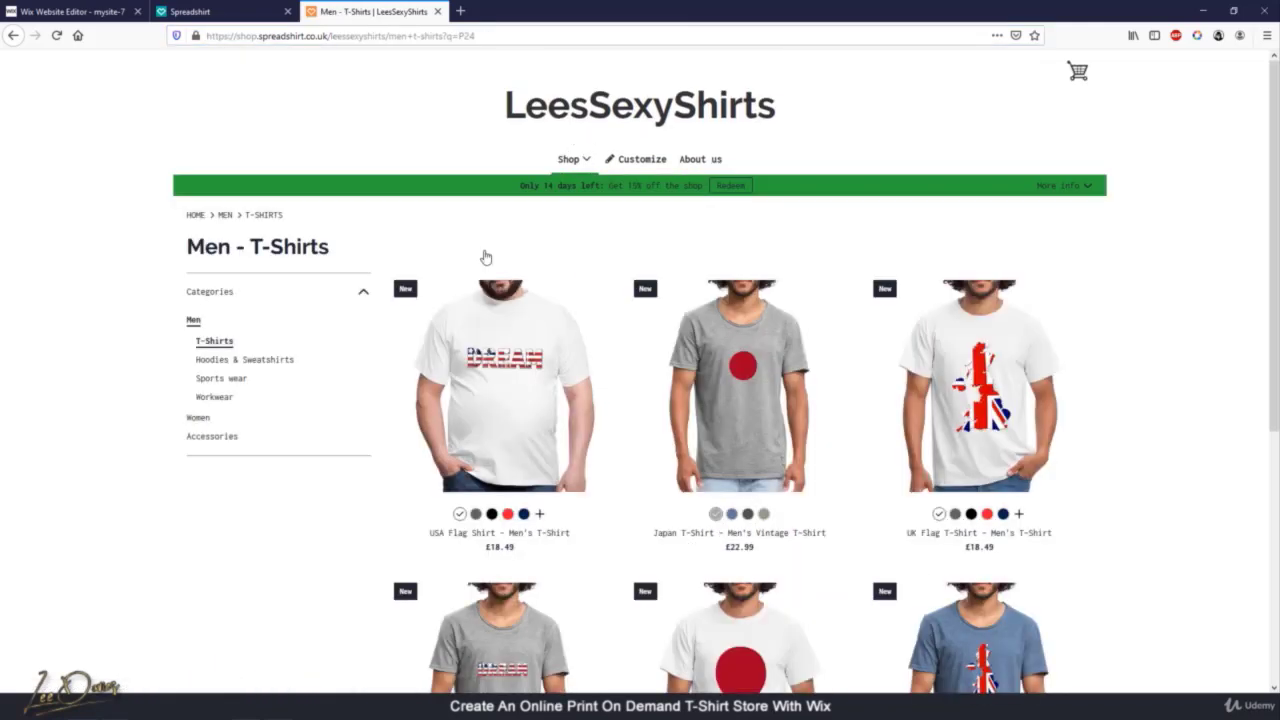
scroll(712, 420, down, 5)
click(730, 274)
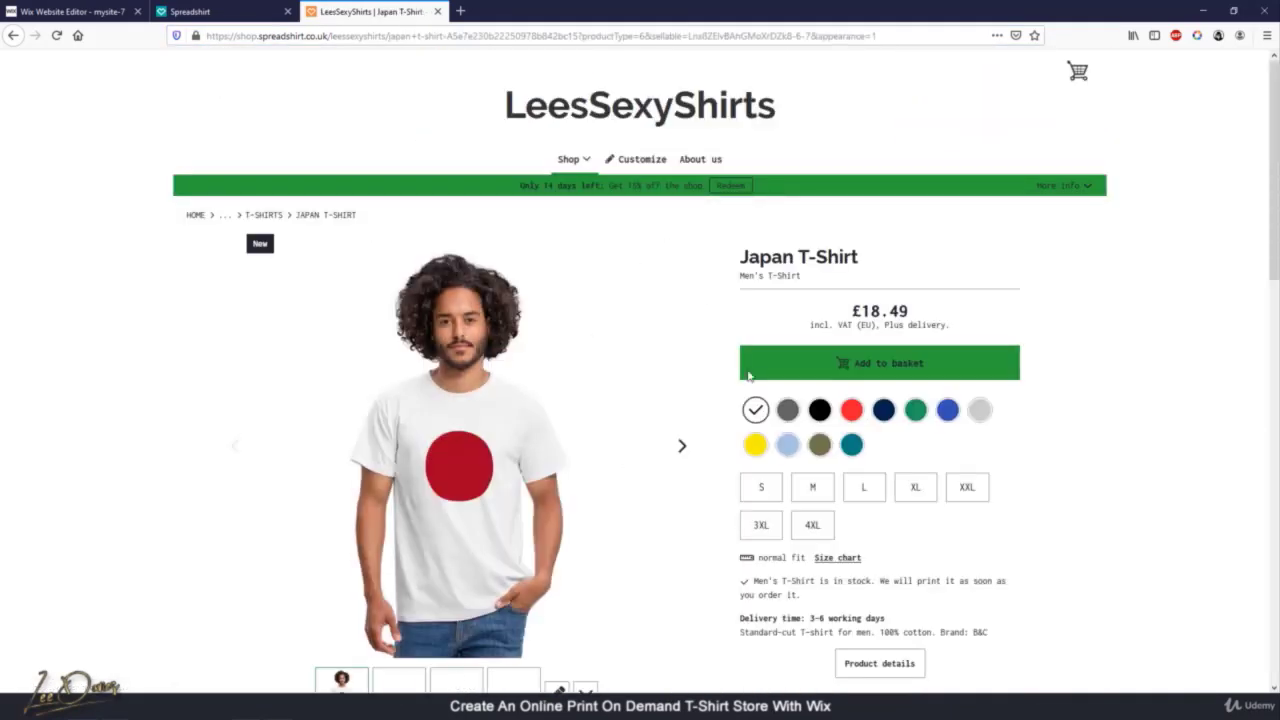
Choose size M for the Japan T-Shirt and copy the product page's web address
scroll(700, 320, down, 1)
click(813, 420)
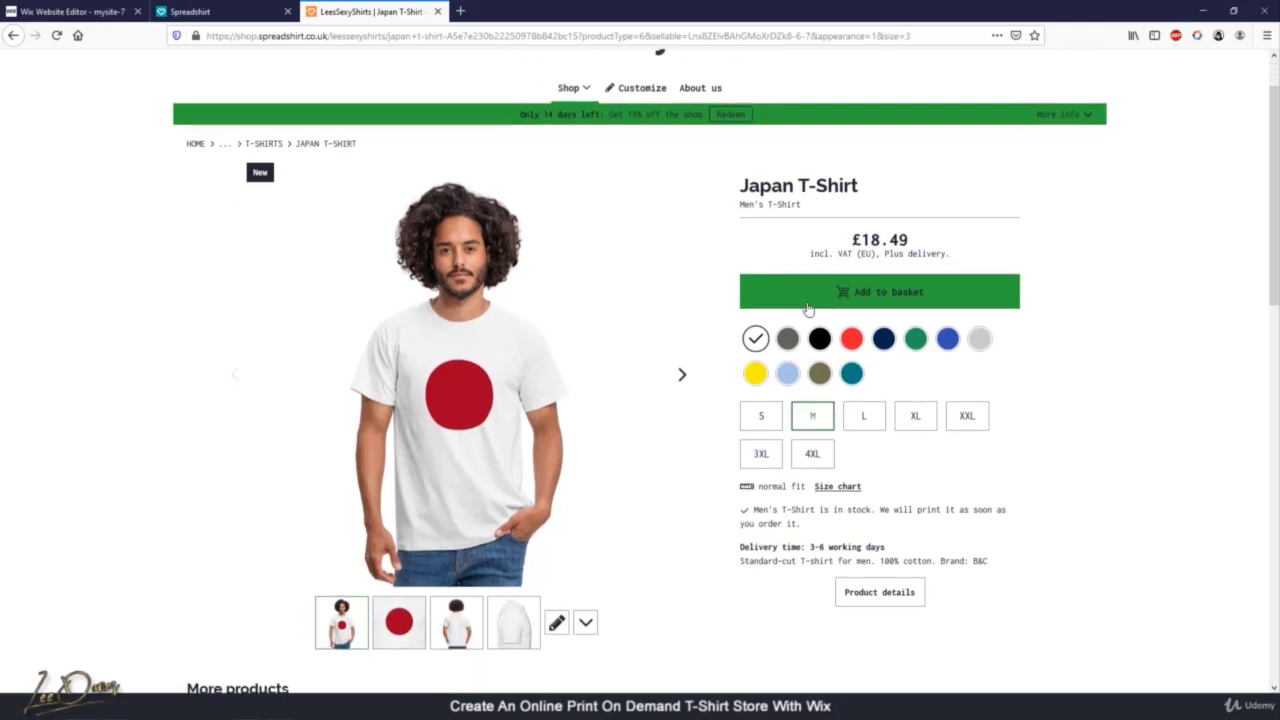
scroll(810, 306, down, 1)
key(ctrl+l)
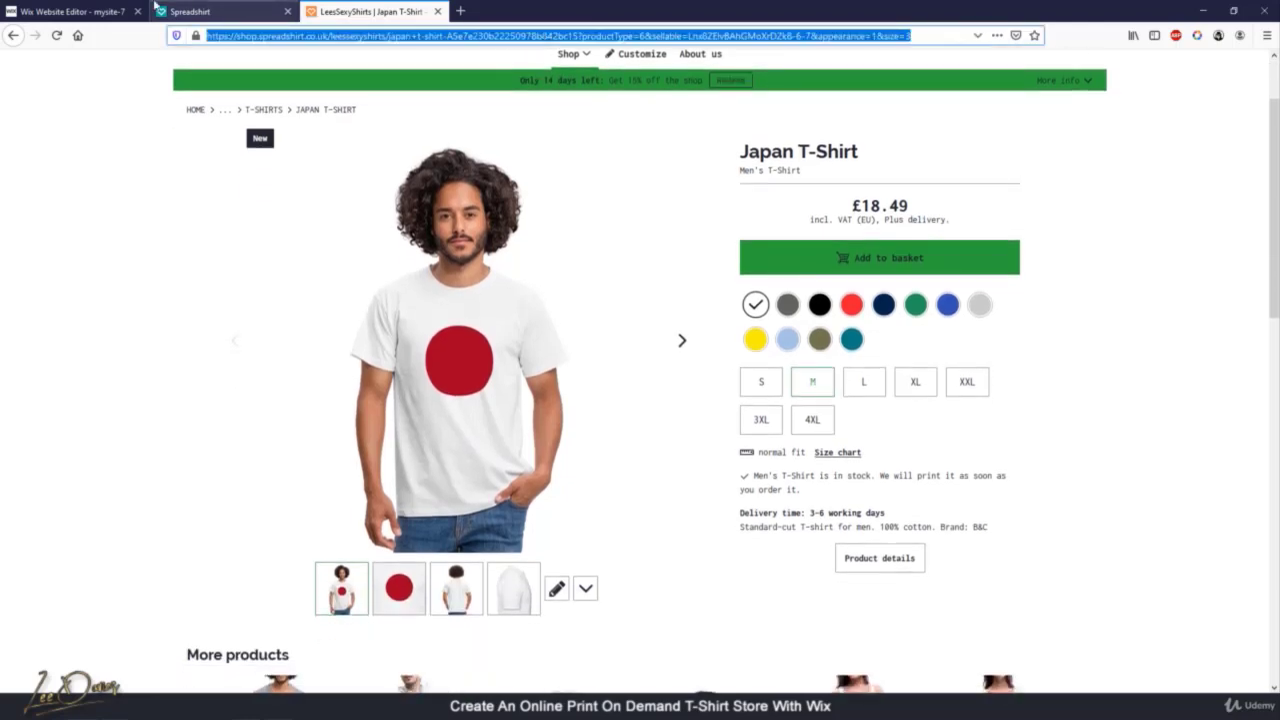
Return to the Wix editor, link the Japan shirt image to the copied web address in a new window, and save the site
click(70, 11)
click(895, 566)
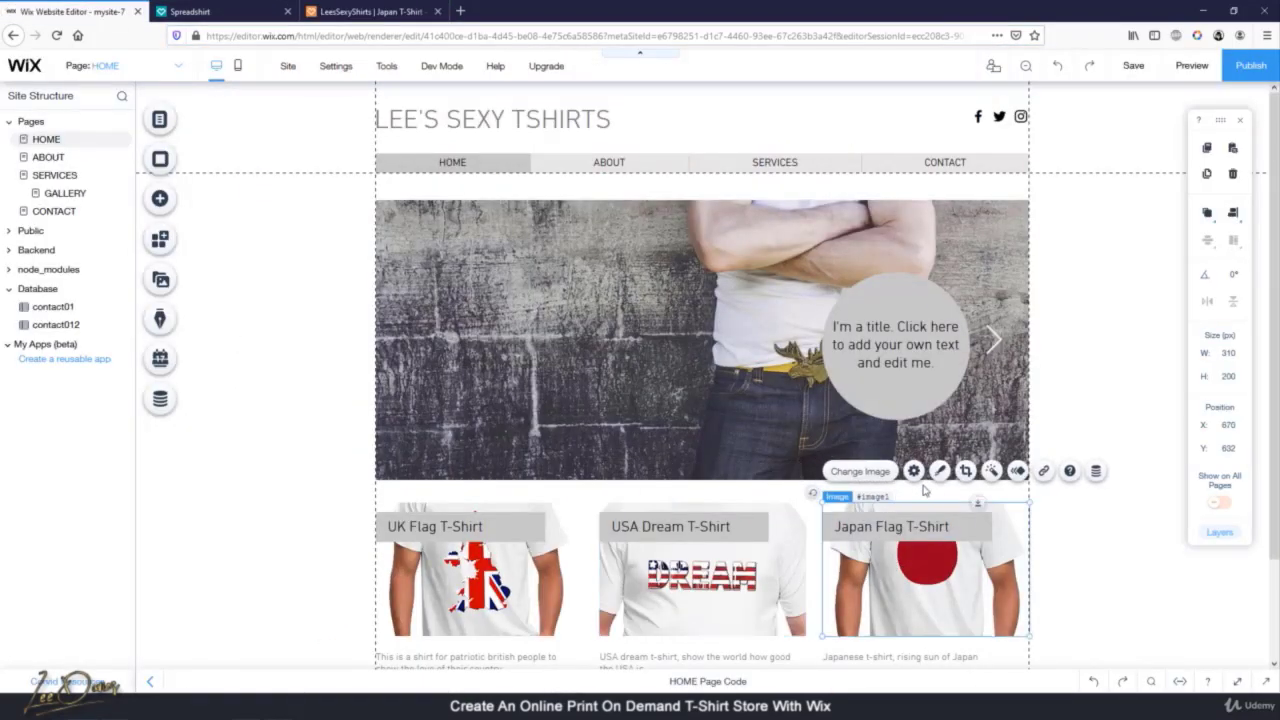
click(1043, 471)
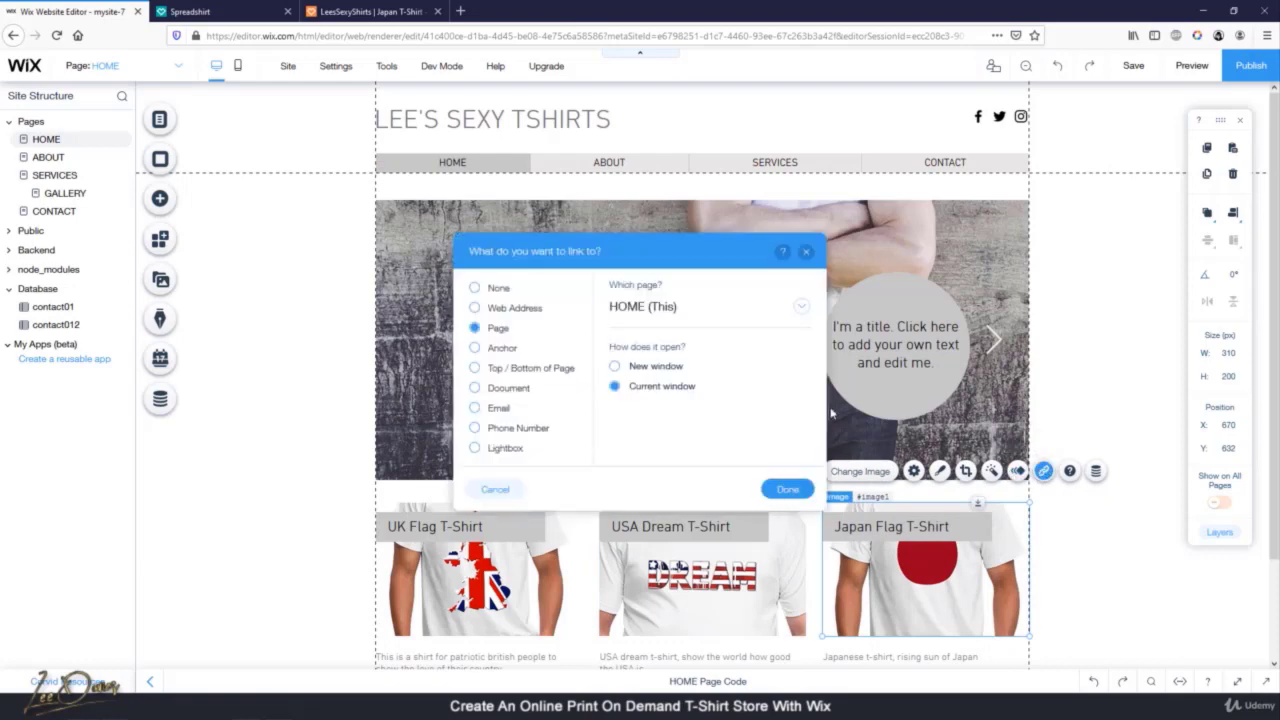
click(512, 308)
key(ctrl+v)
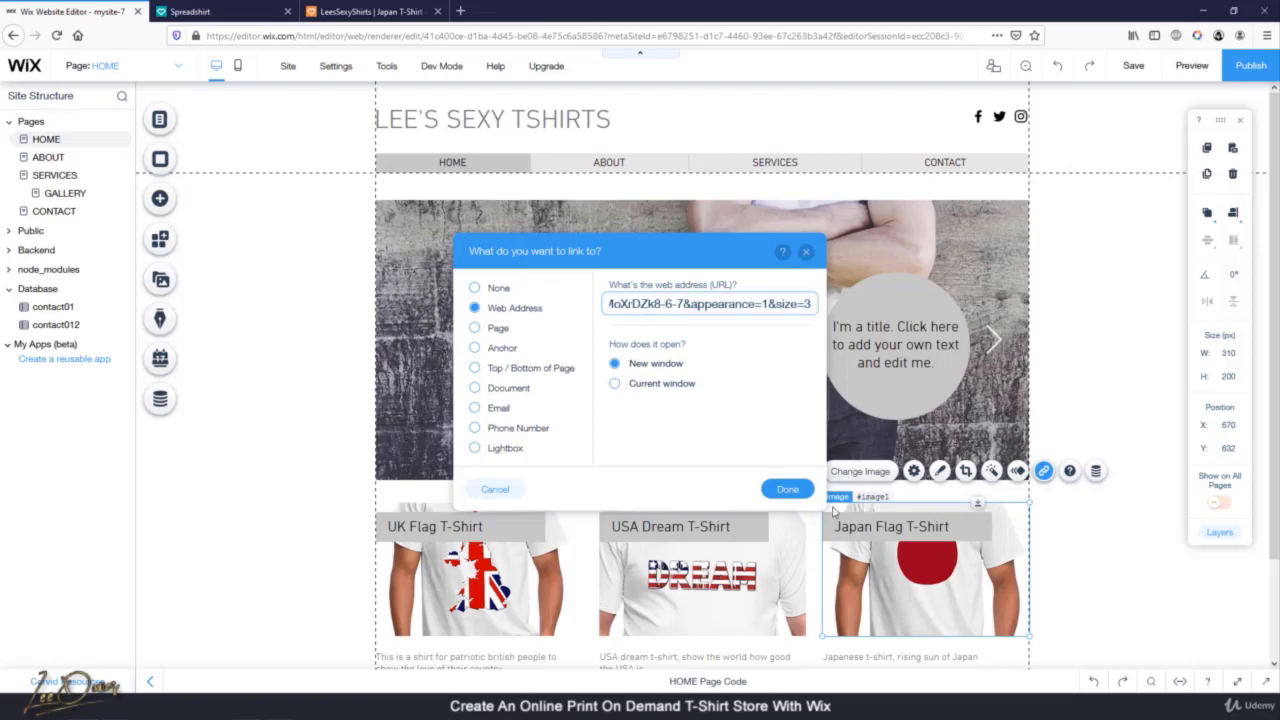
click(788, 490)
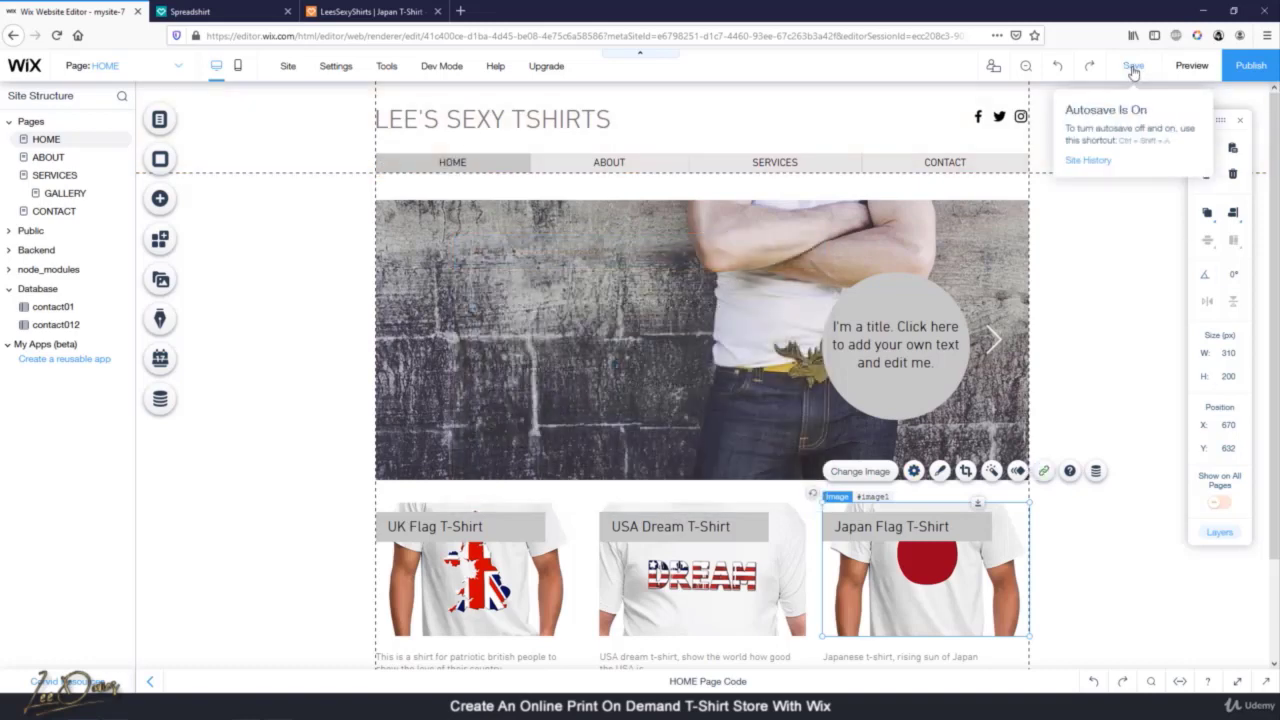
click(1133, 68)
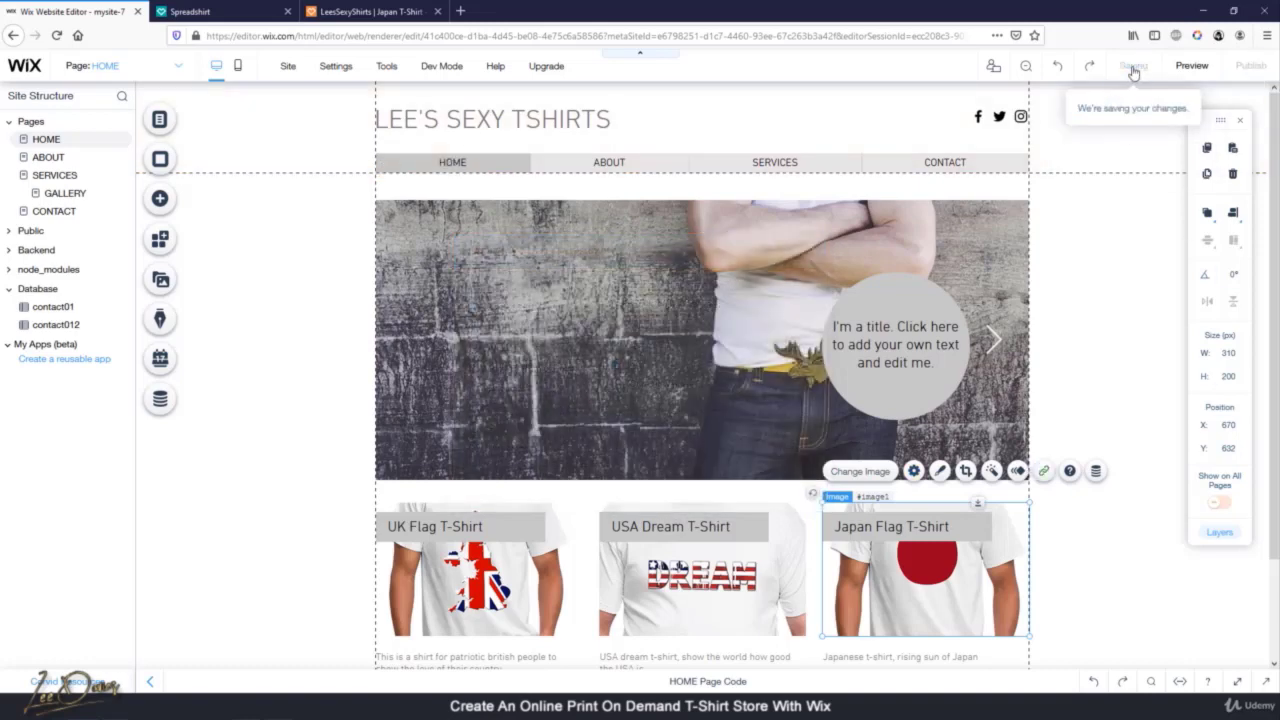
Preview the site and look over the home page's slideshow and the three T-shirt images with their titles and descriptions
click(1188, 66)
scroll(1055, 325, down, 3)
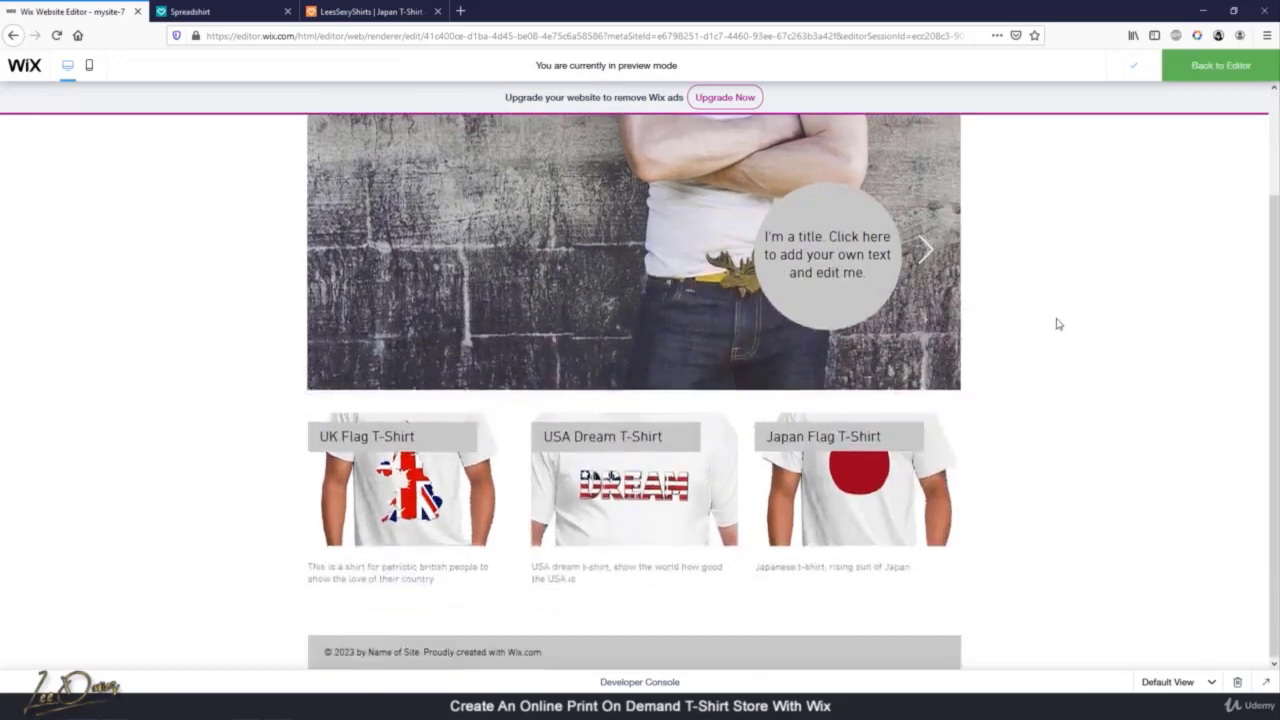
scroll(1057, 323, up, 3)
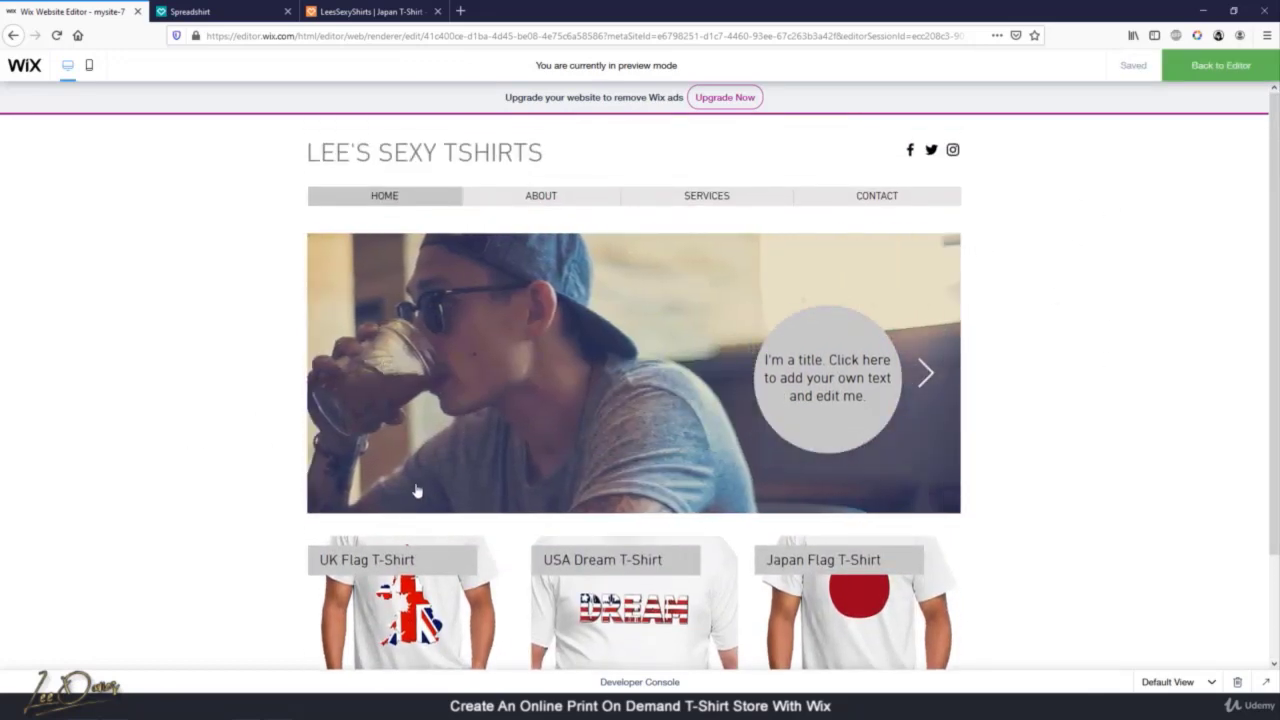
scroll(290, 460, down, 3)
scroll(290, 480, up, 3)
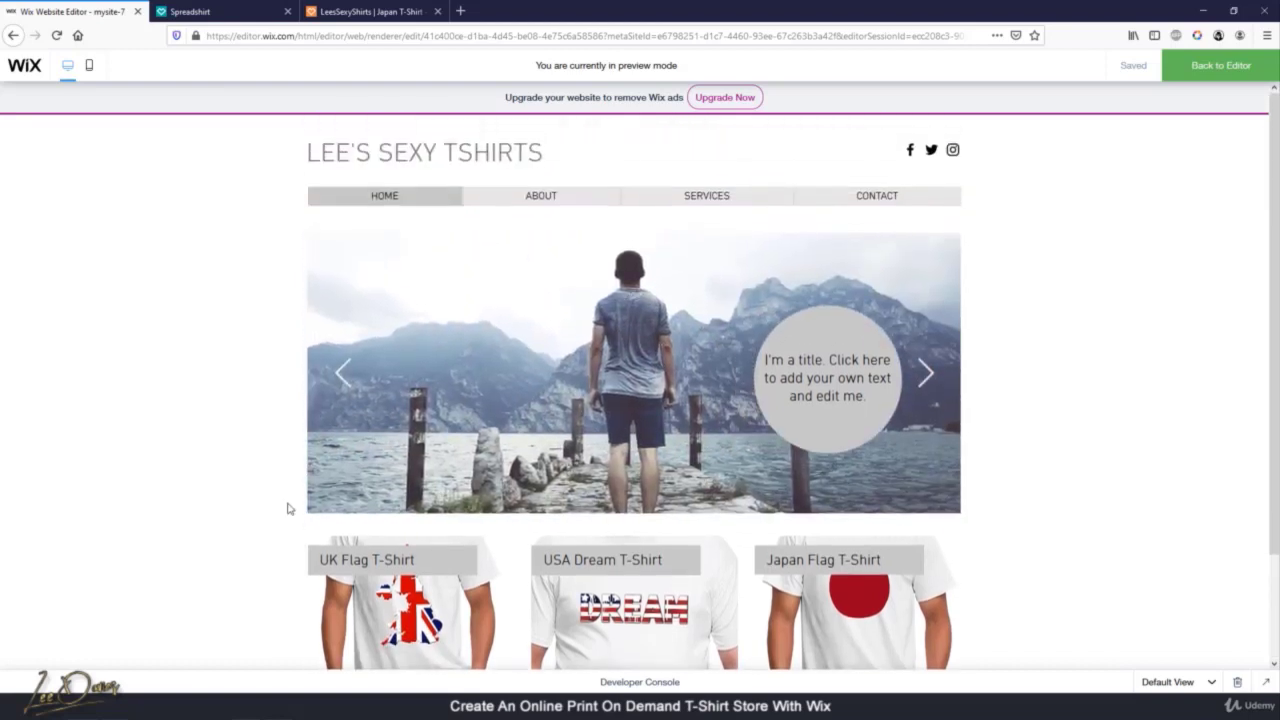
scroll(249, 449, down, 3)
scroll(255, 450, up, 3)
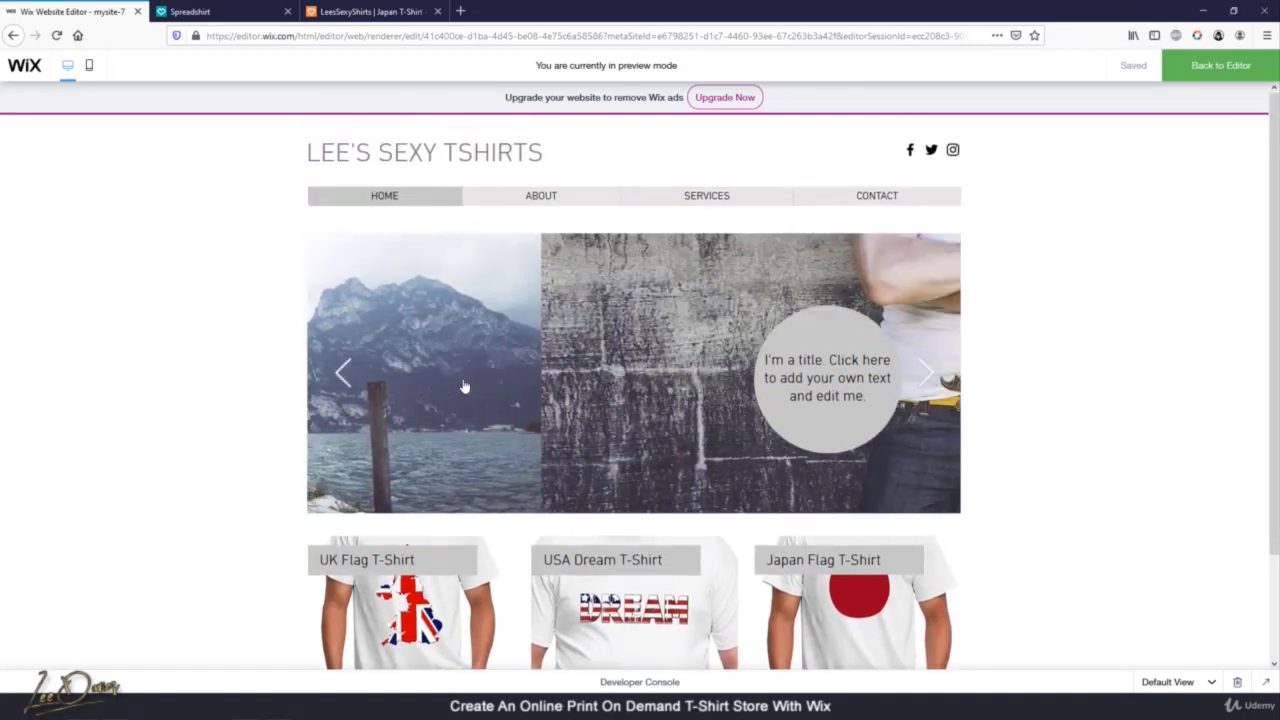
scroll(464, 387, down, 3)
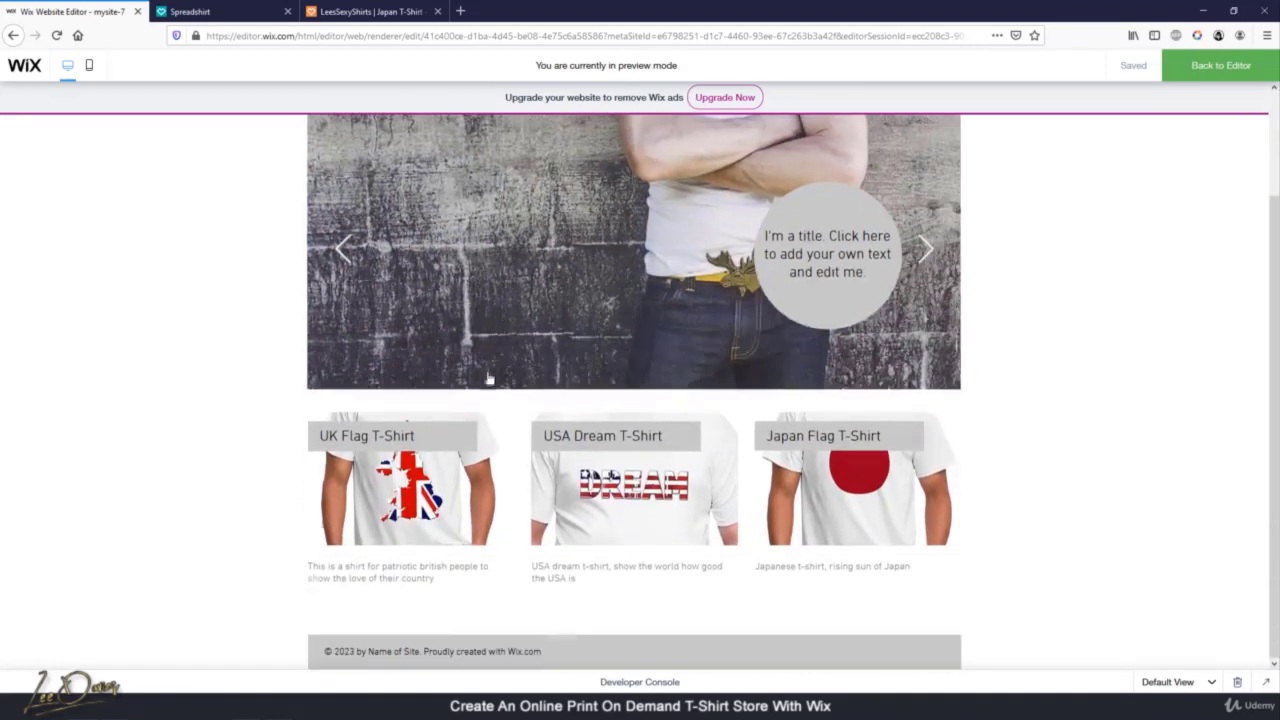
Test the links of the UK, USA and Japan shirt images in the preview, returning to the Wix site after each product page
click(397, 503)
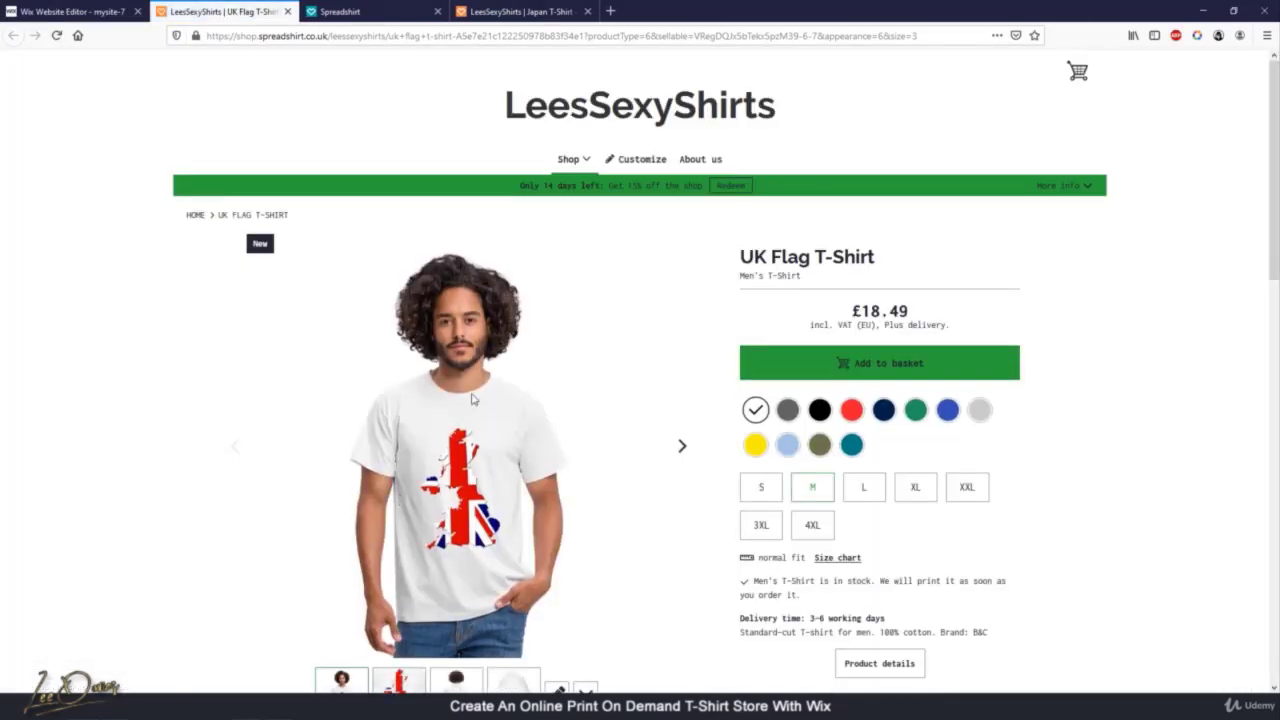
click(95, 11)
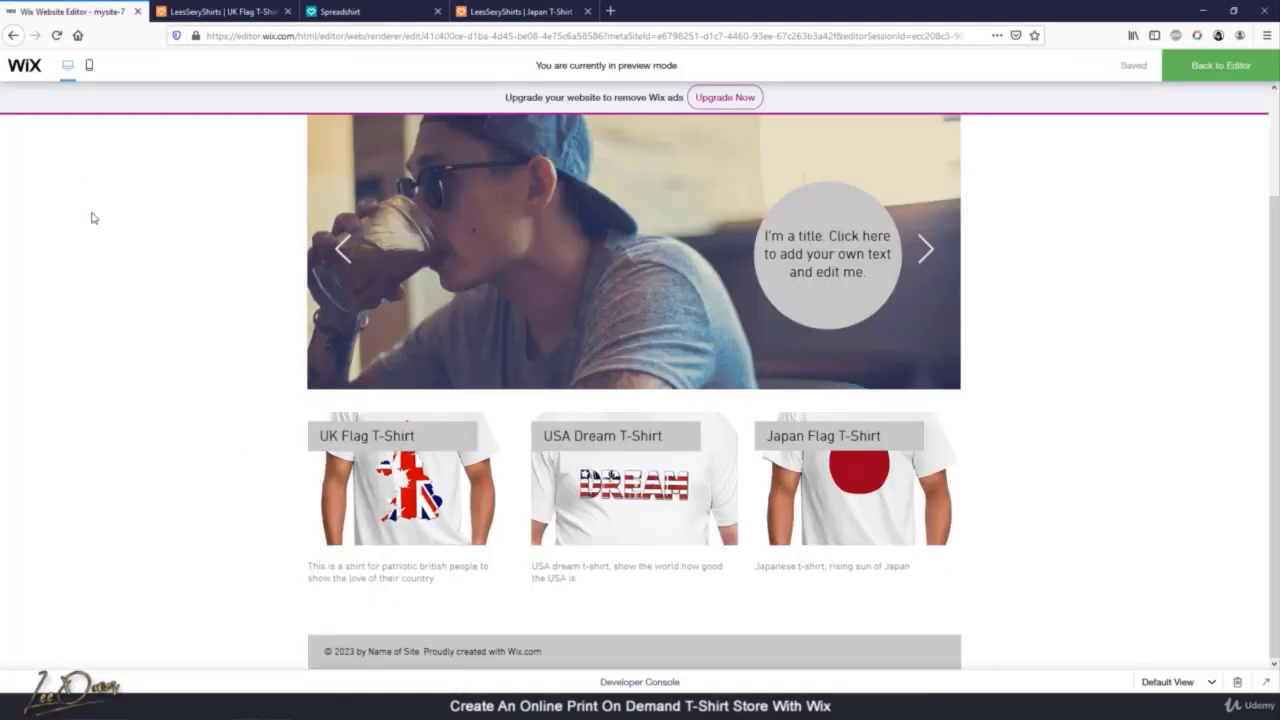
click(657, 482)
scroll(651, 486, down, 5)
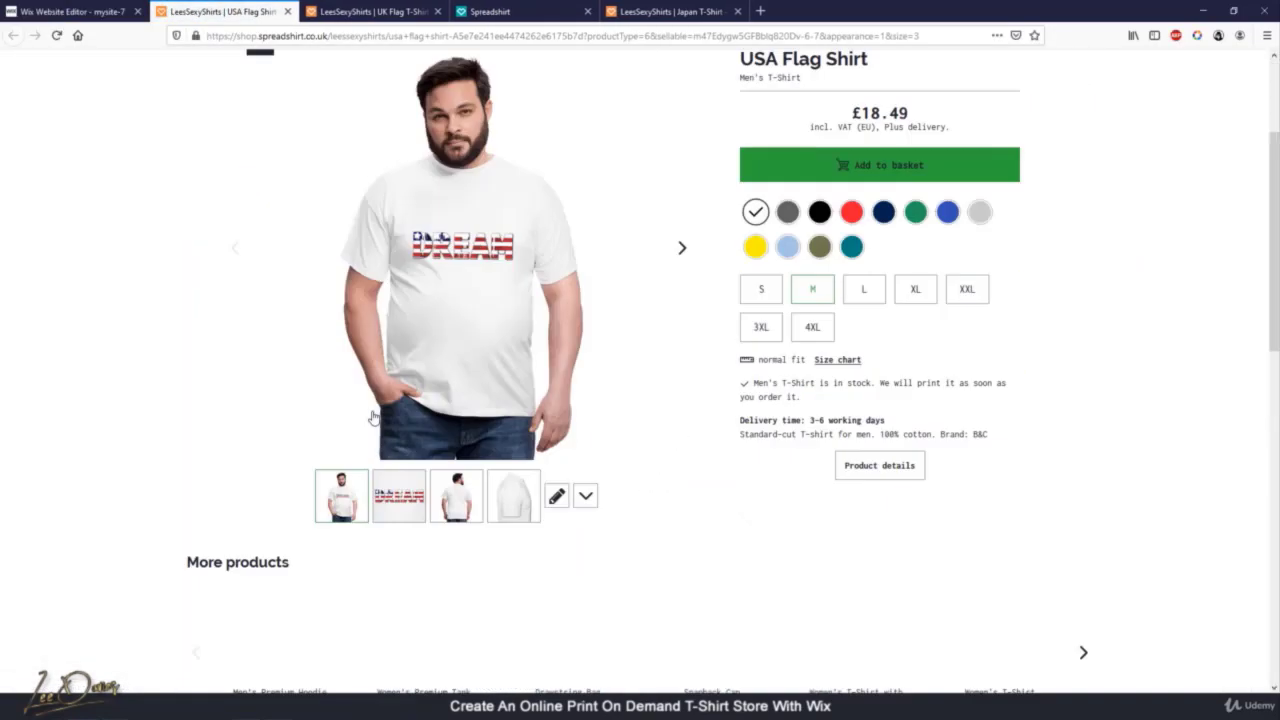
scroll(588, 472, up, 5)
click(95, 11)
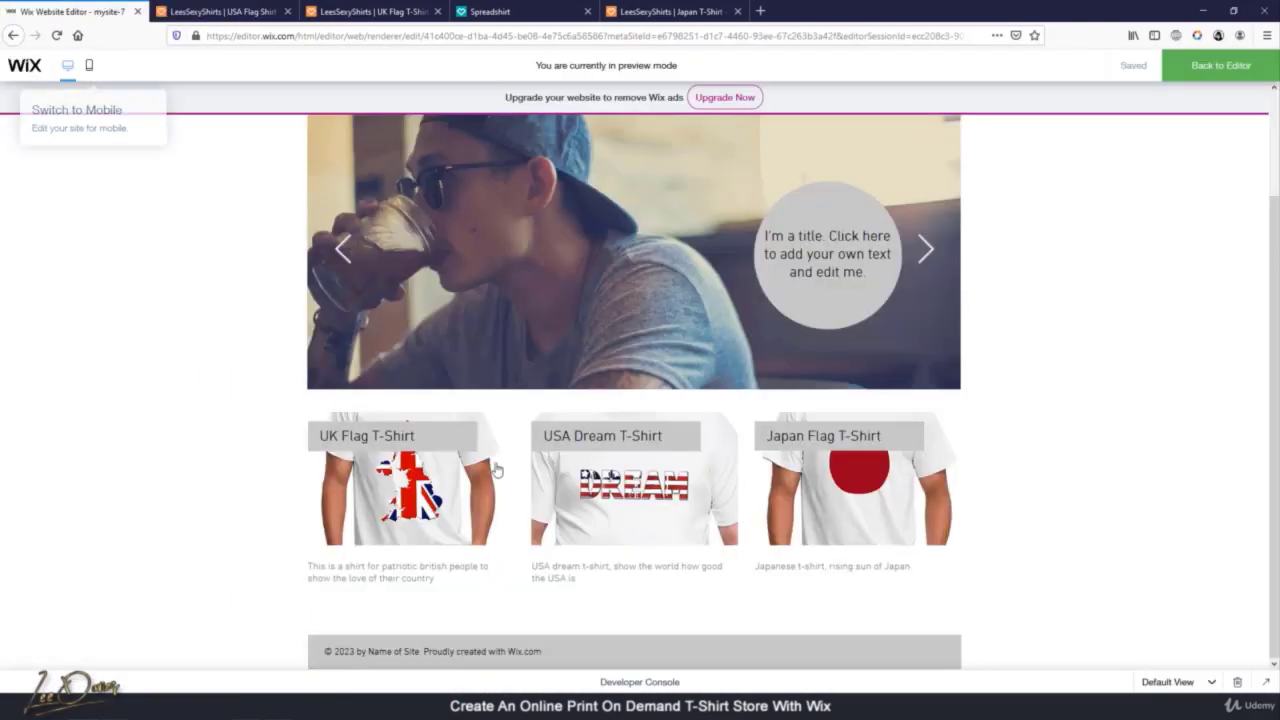
click(834, 497)
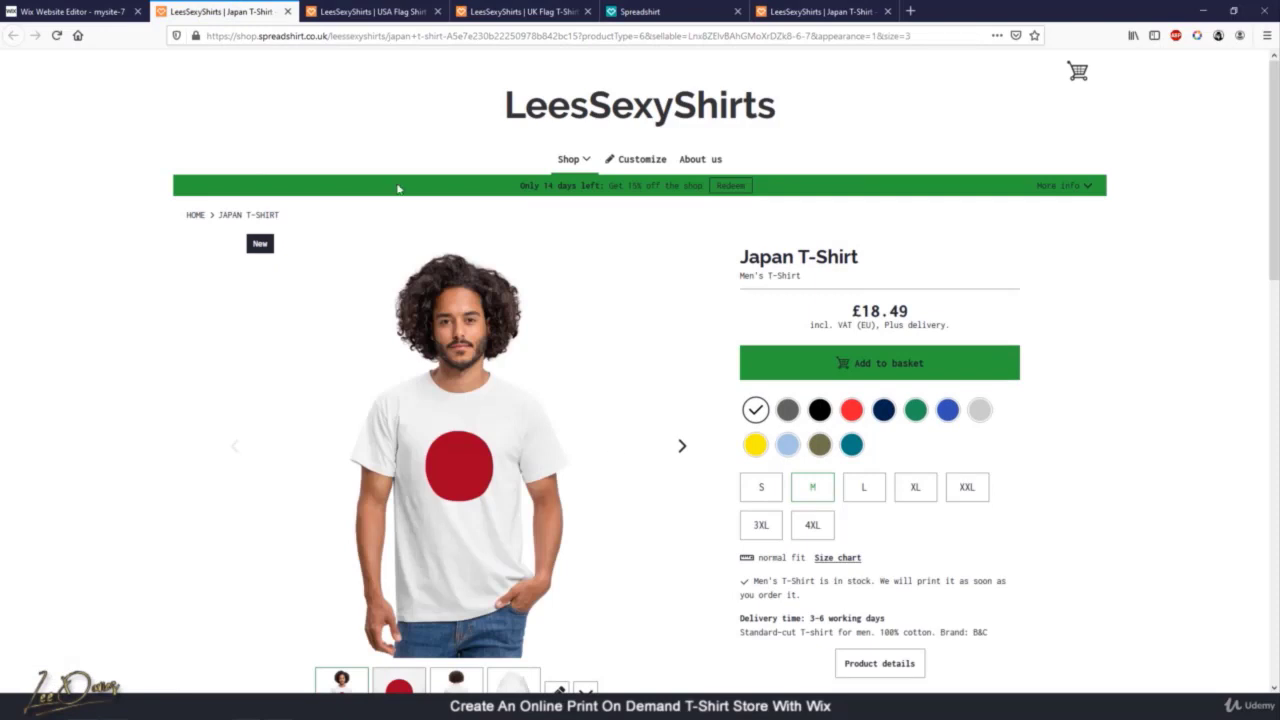
click(98, 8)
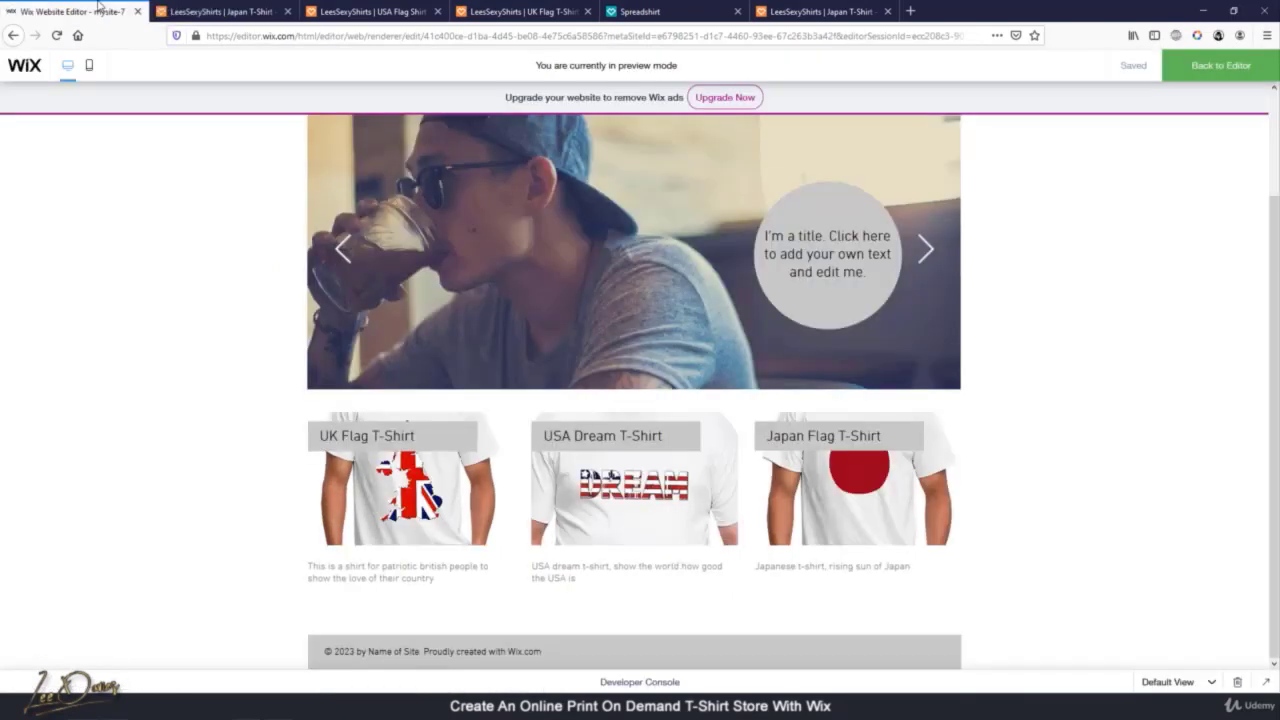
View the About and Contact pages in the site preview and return to the Home page
scroll(494, 500, up, 2)
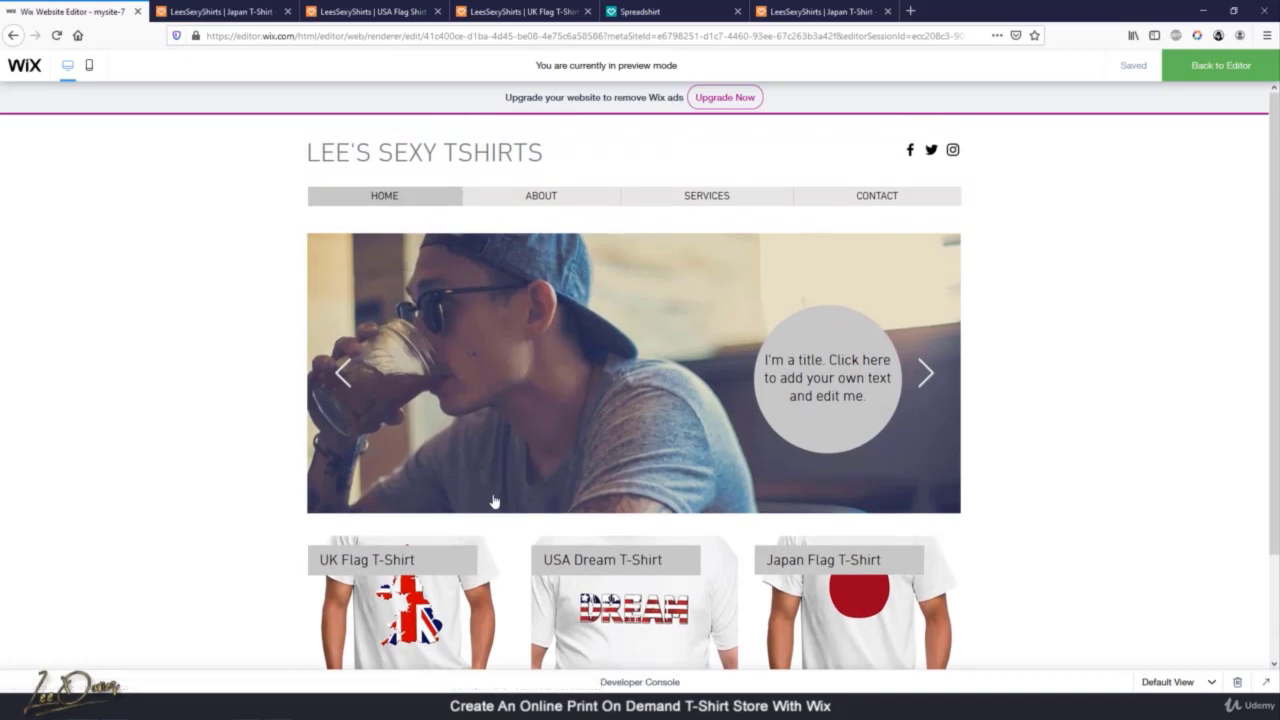
click(545, 200)
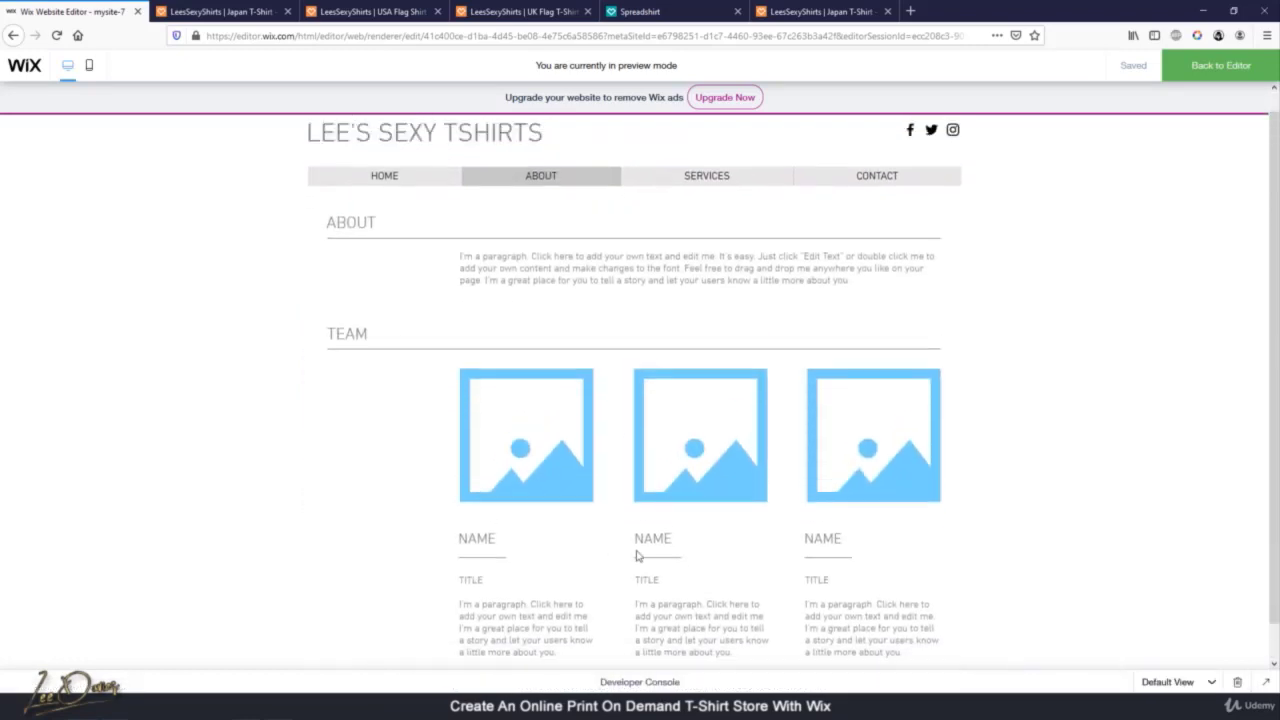
mouse_move(705, 204)
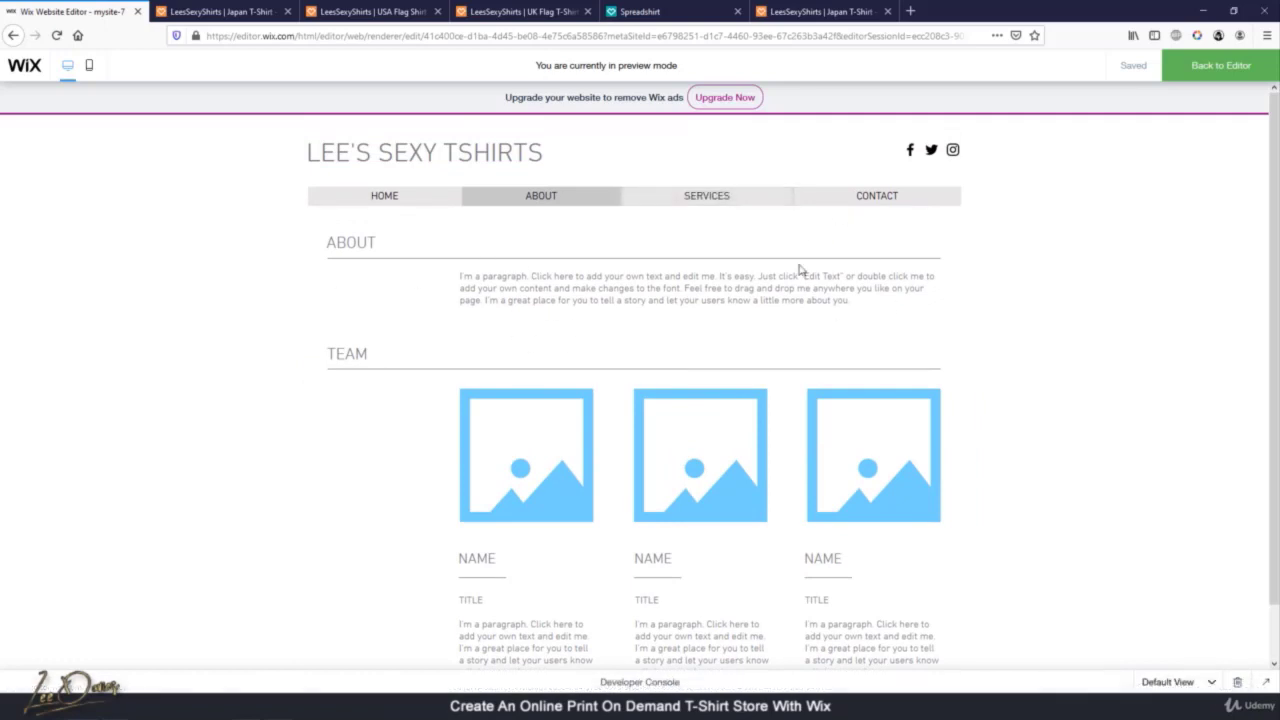
click(903, 200)
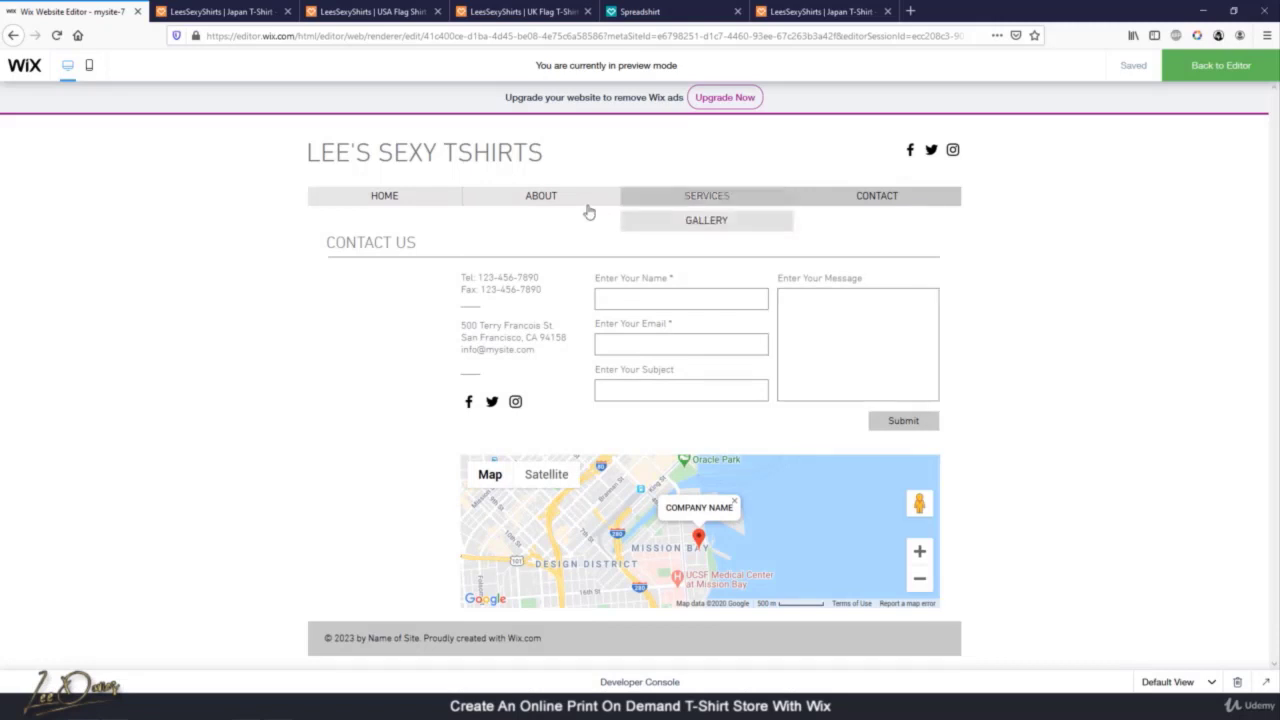
click(418, 198)
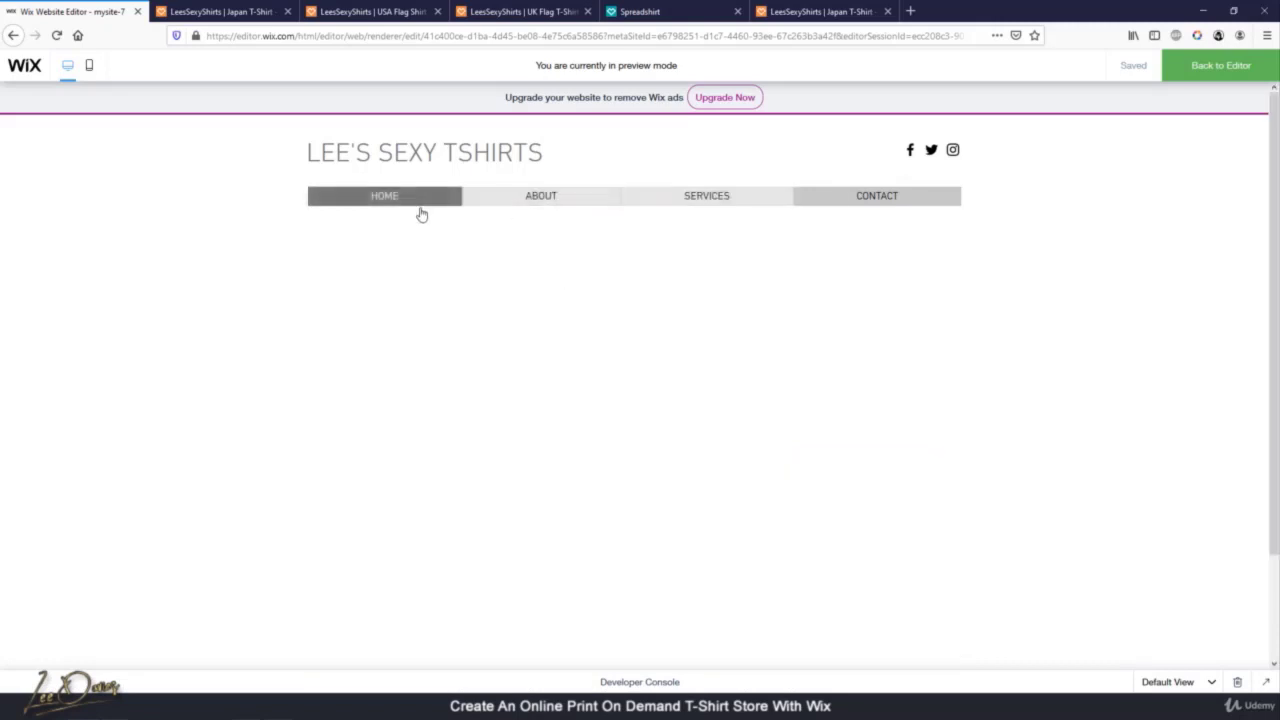
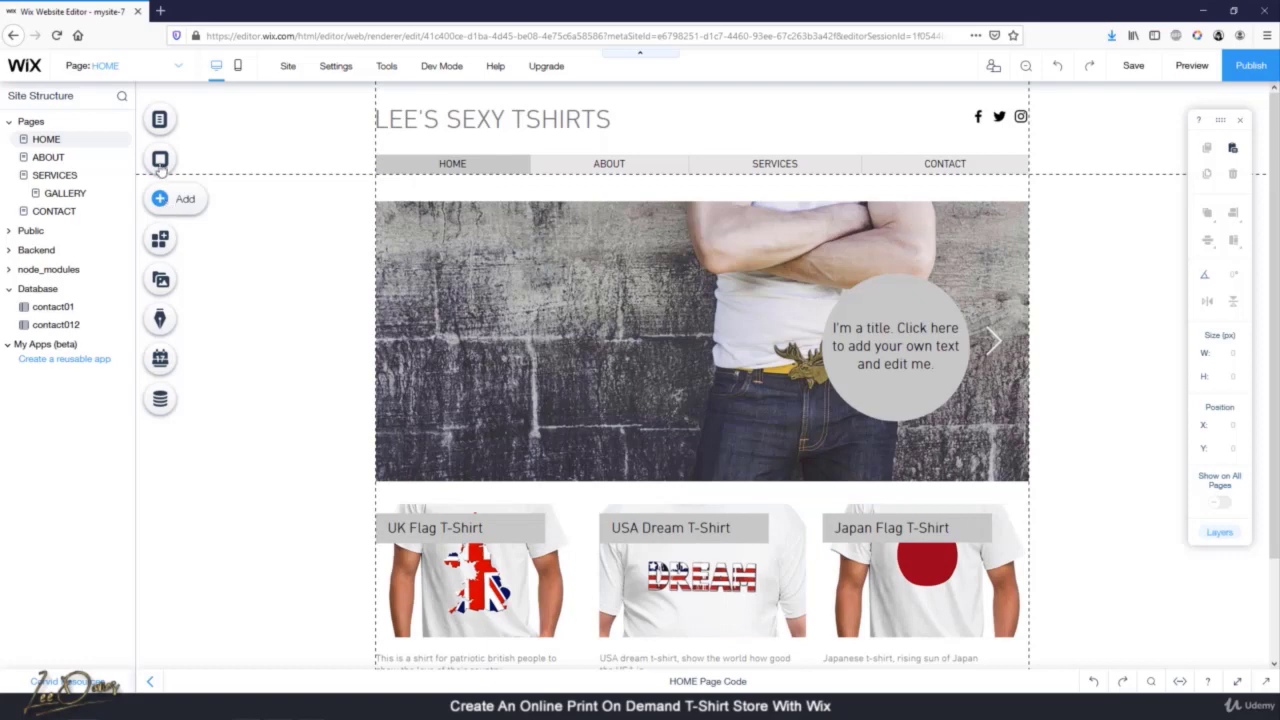
Change the home page's background to the Autumn Road image from Wix's own media collection
right_click(311, 287)
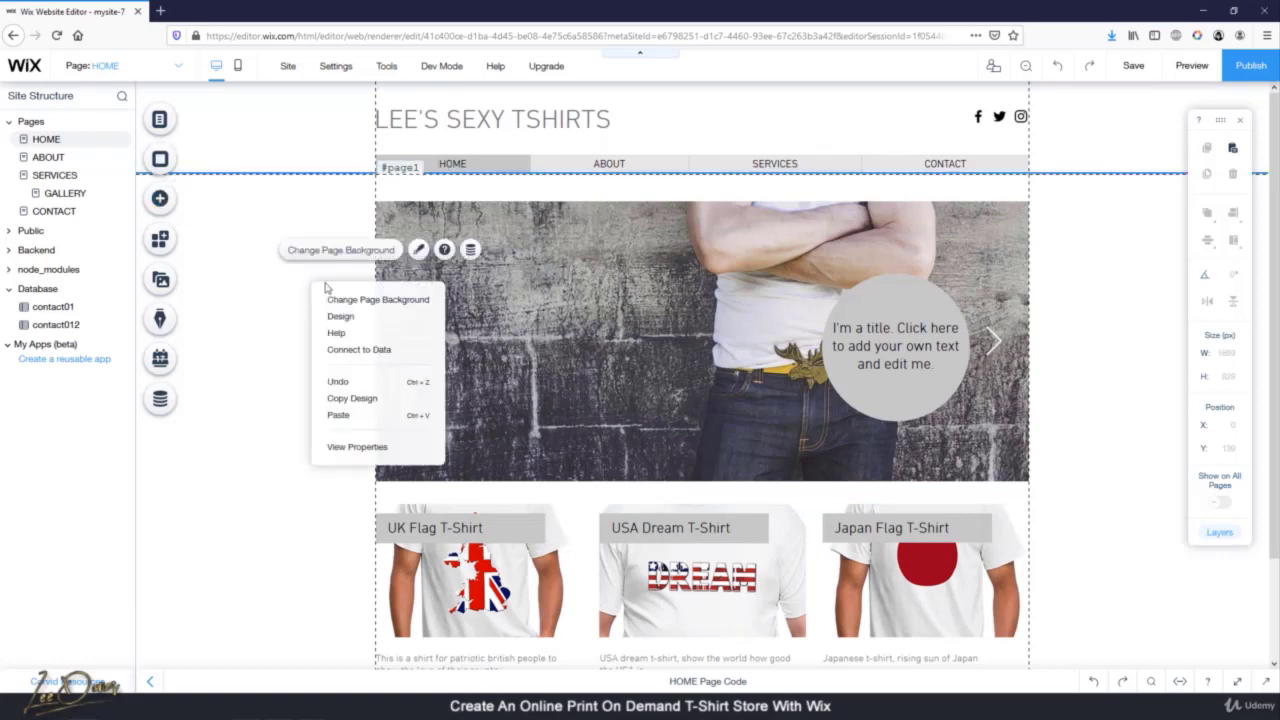
click(373, 306)
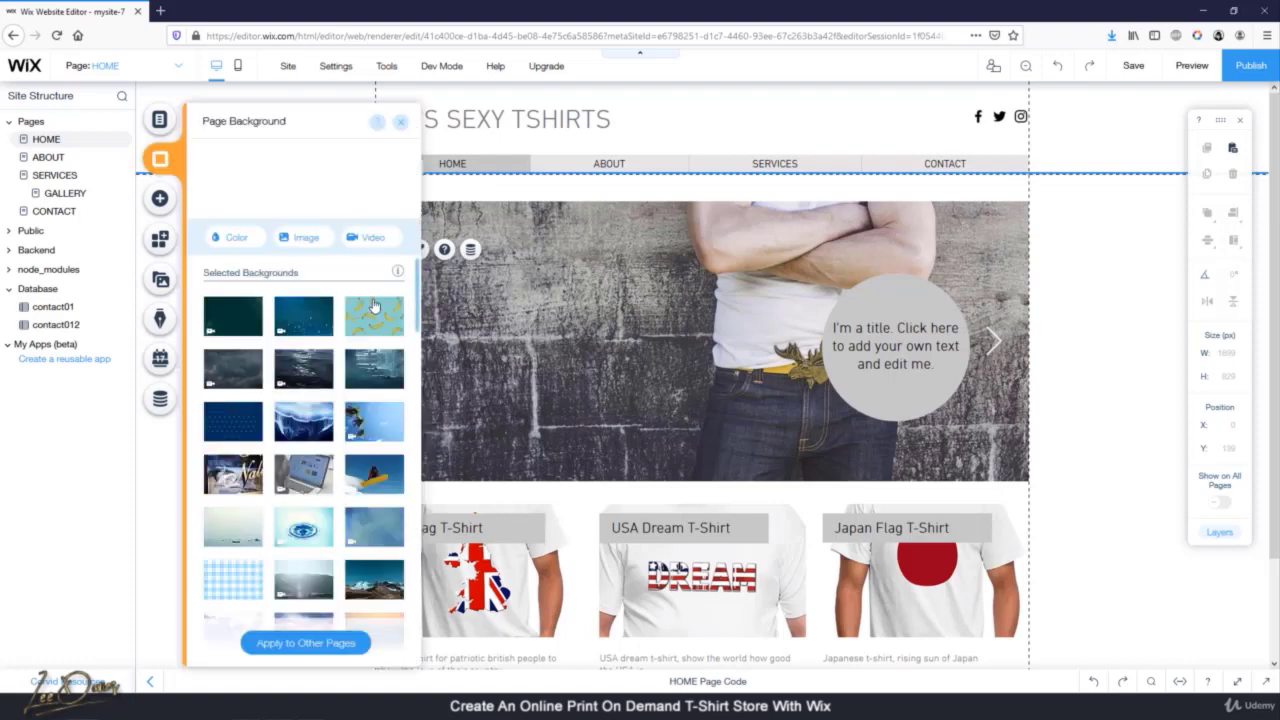
click(316, 240)
click(316, 240)
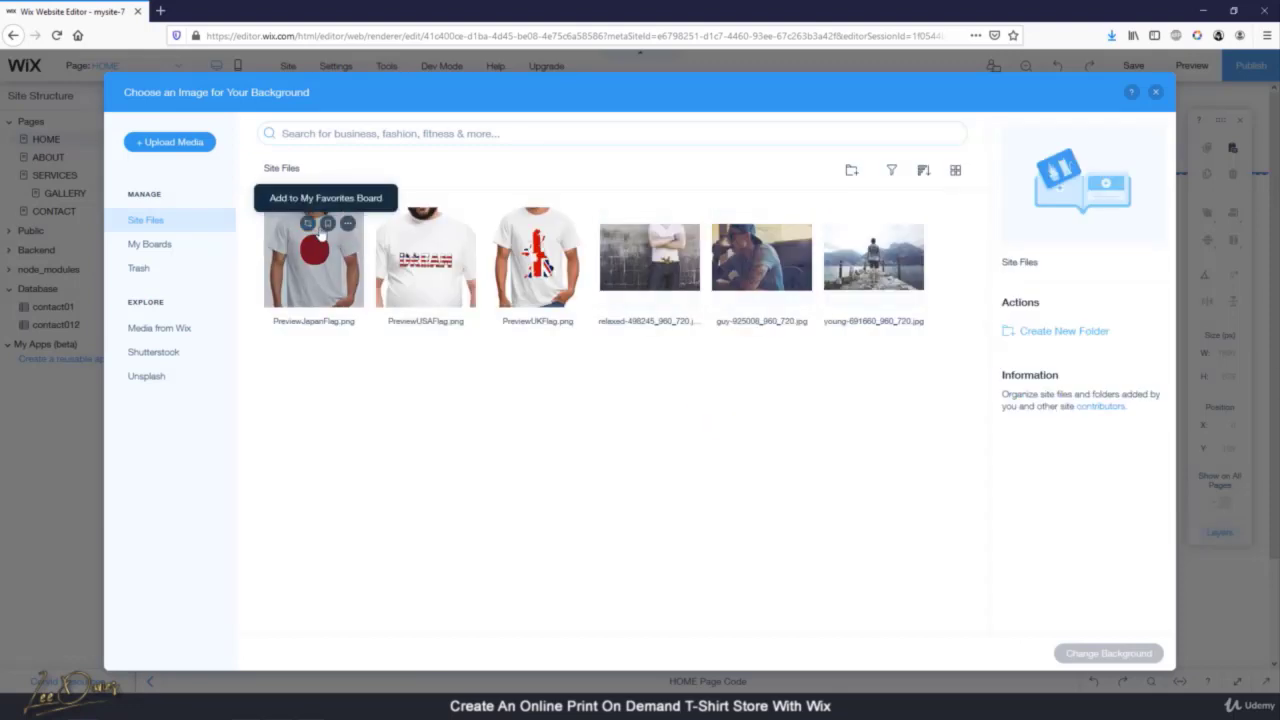
click(190, 329)
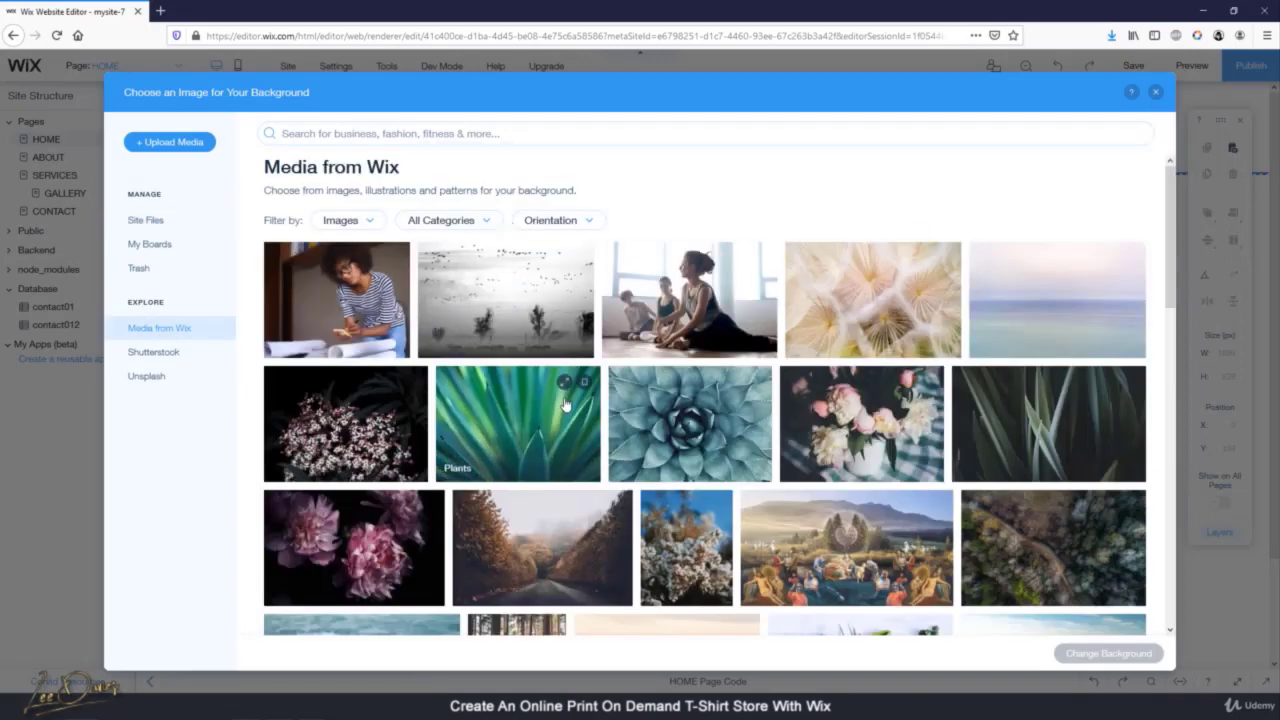
scroll(565, 403, down, 3)
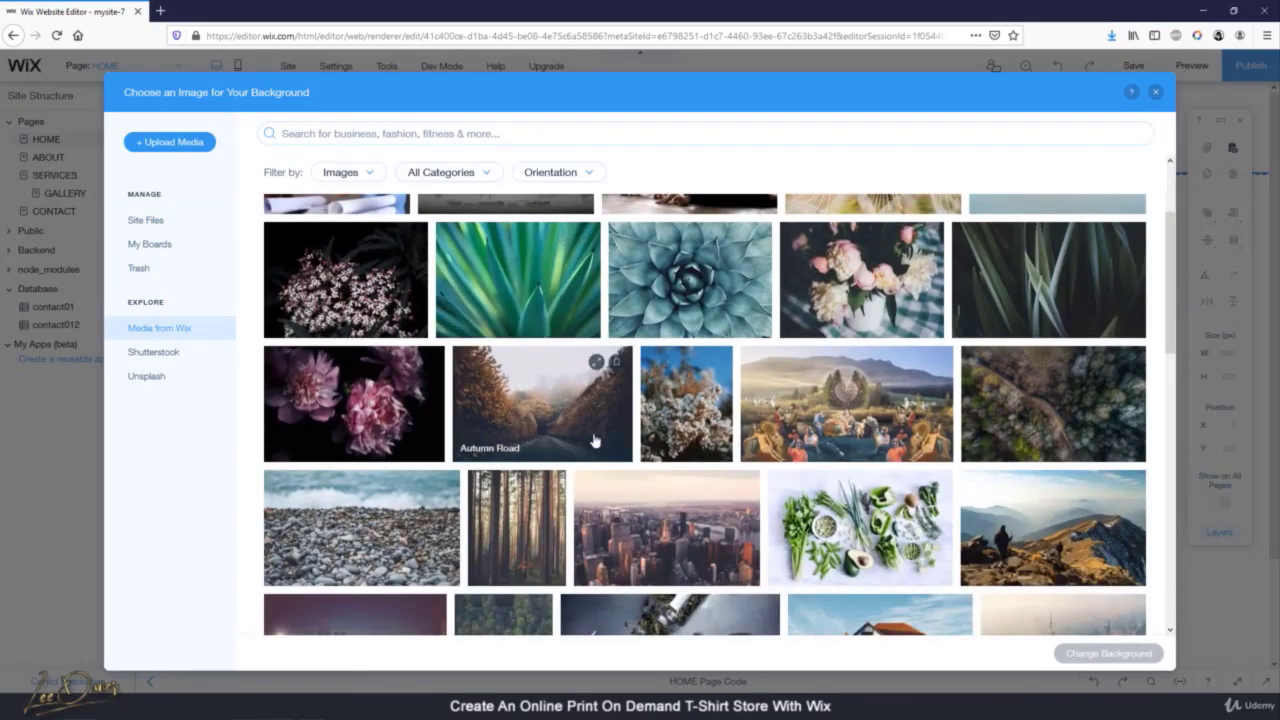
click(533, 395)
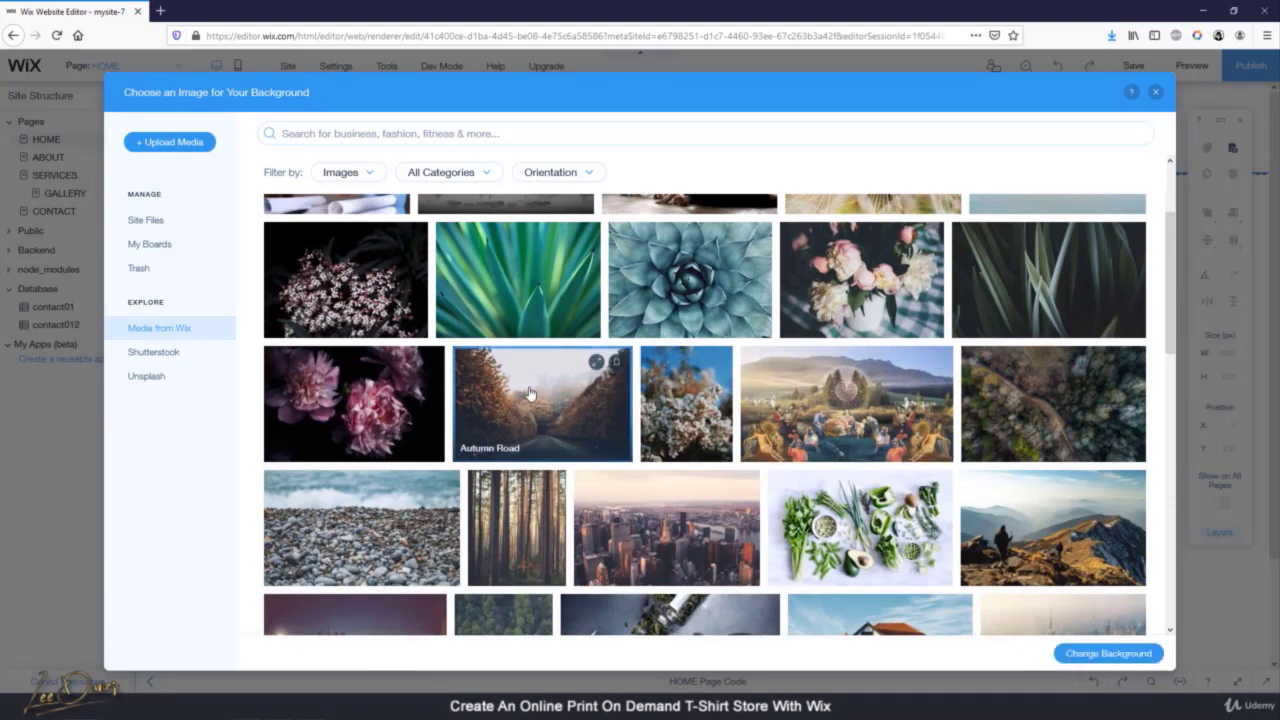
click(1115, 653)
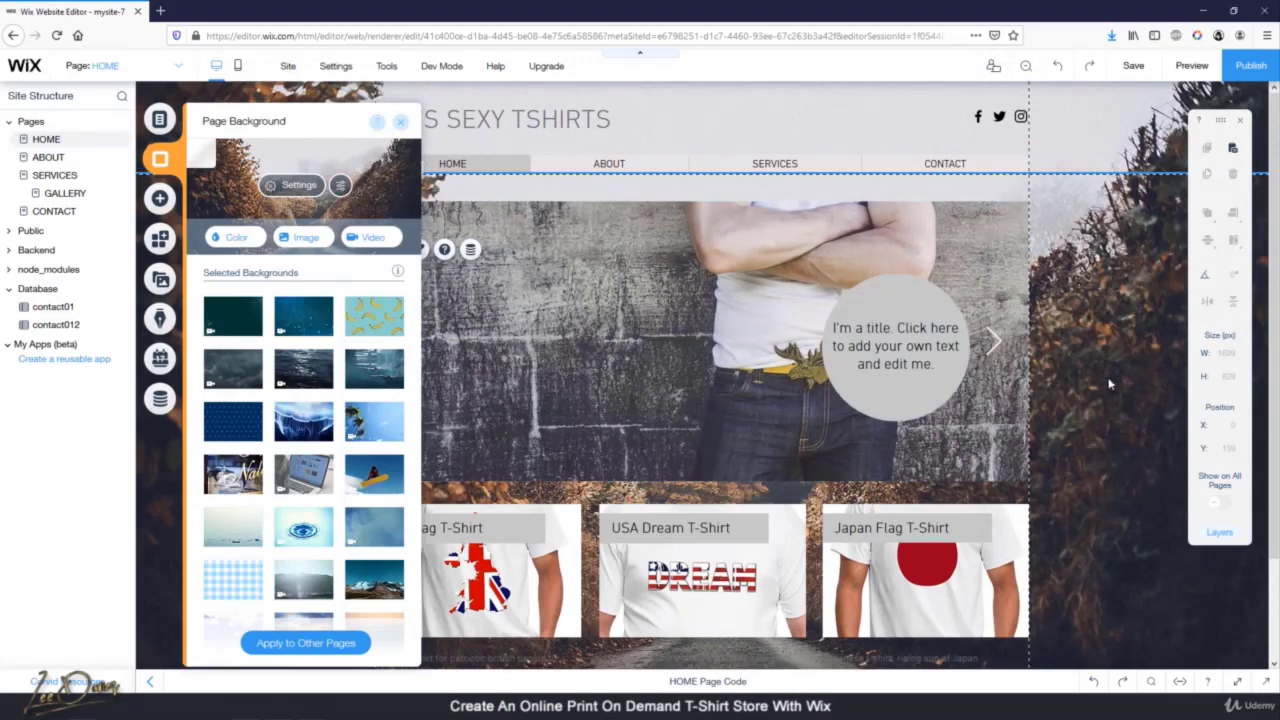
click(1106, 376)
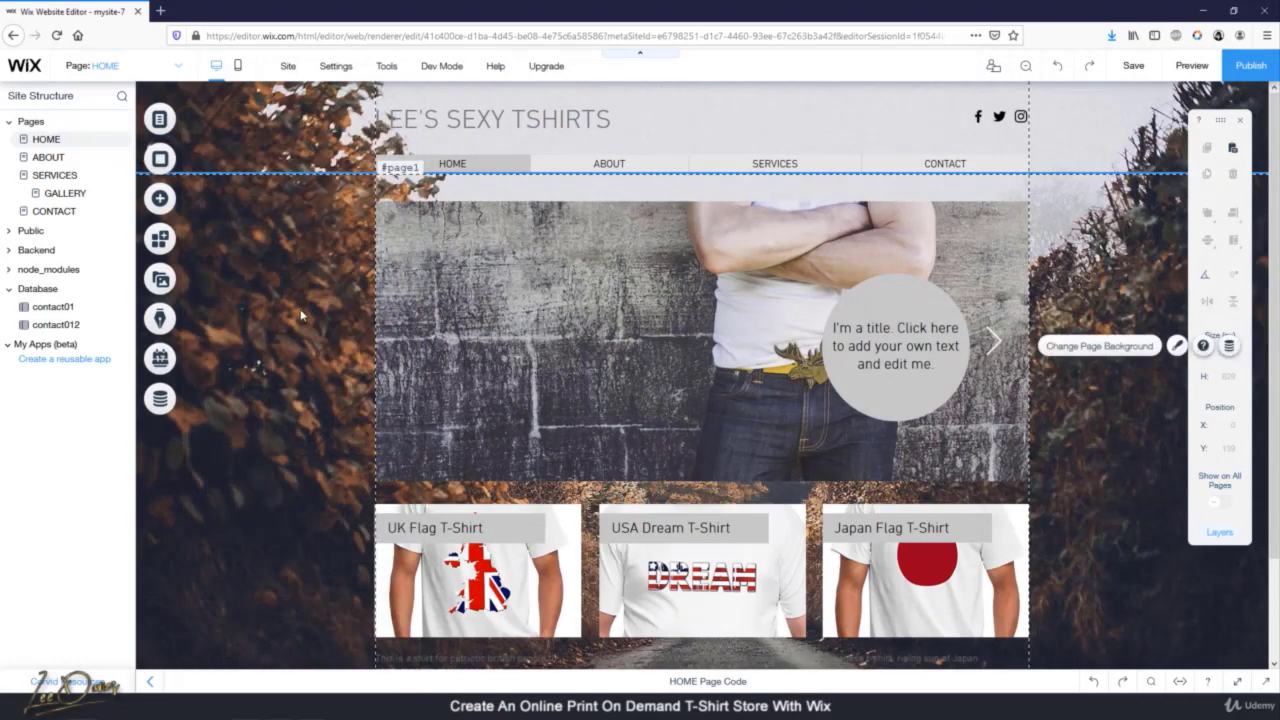
click(1177, 346)
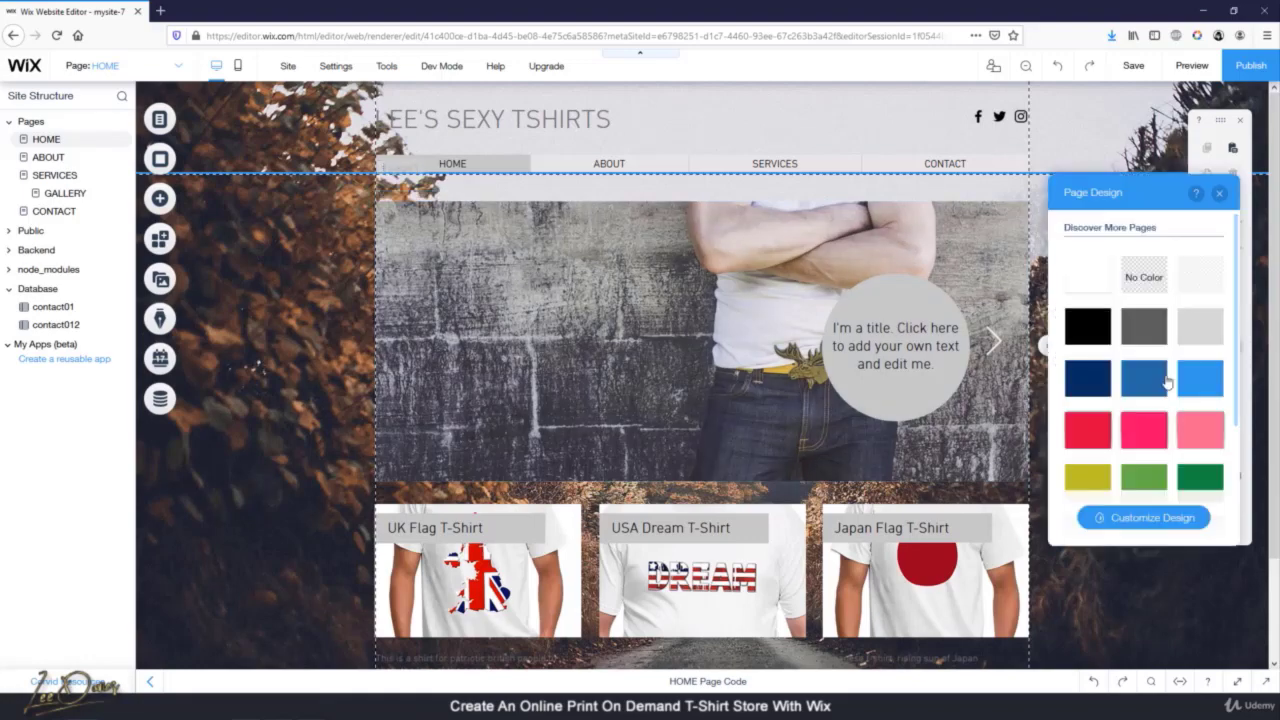
click(1219, 192)
Open the page background's image settings and reduce the Autumn Road image's opacity to 65%
right_click(337, 311)
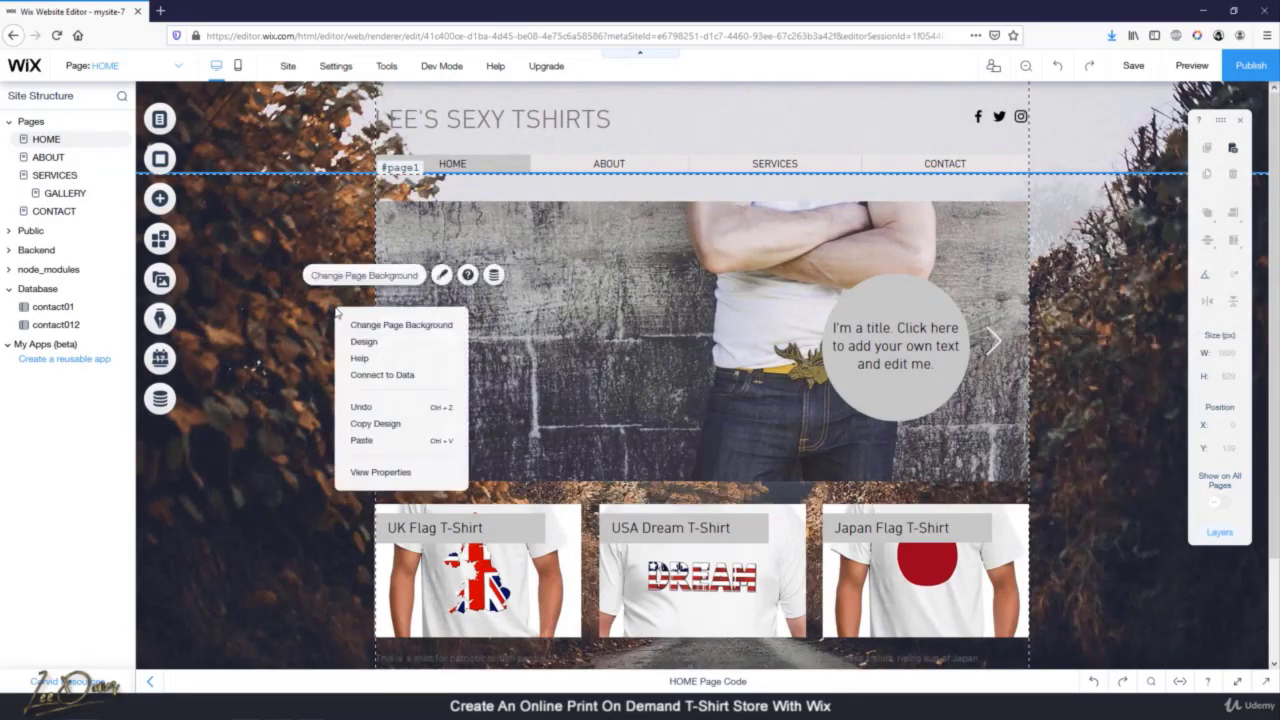
click(405, 331)
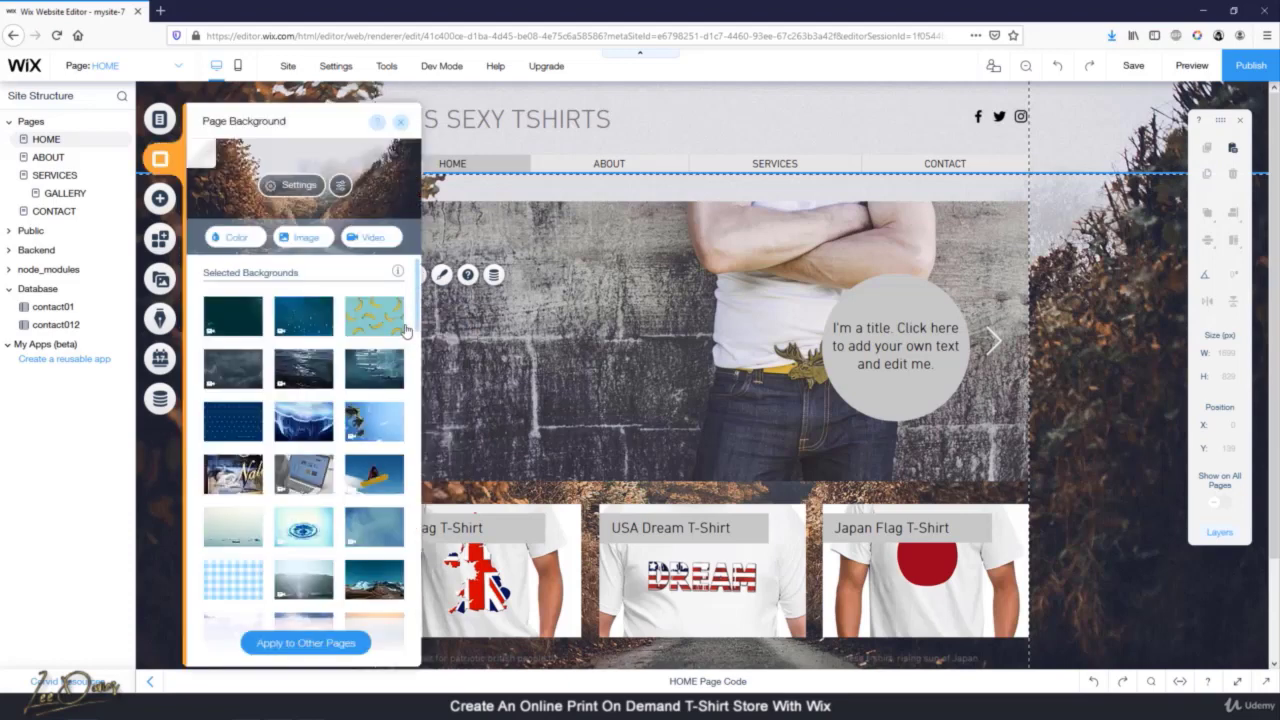
click(300, 186)
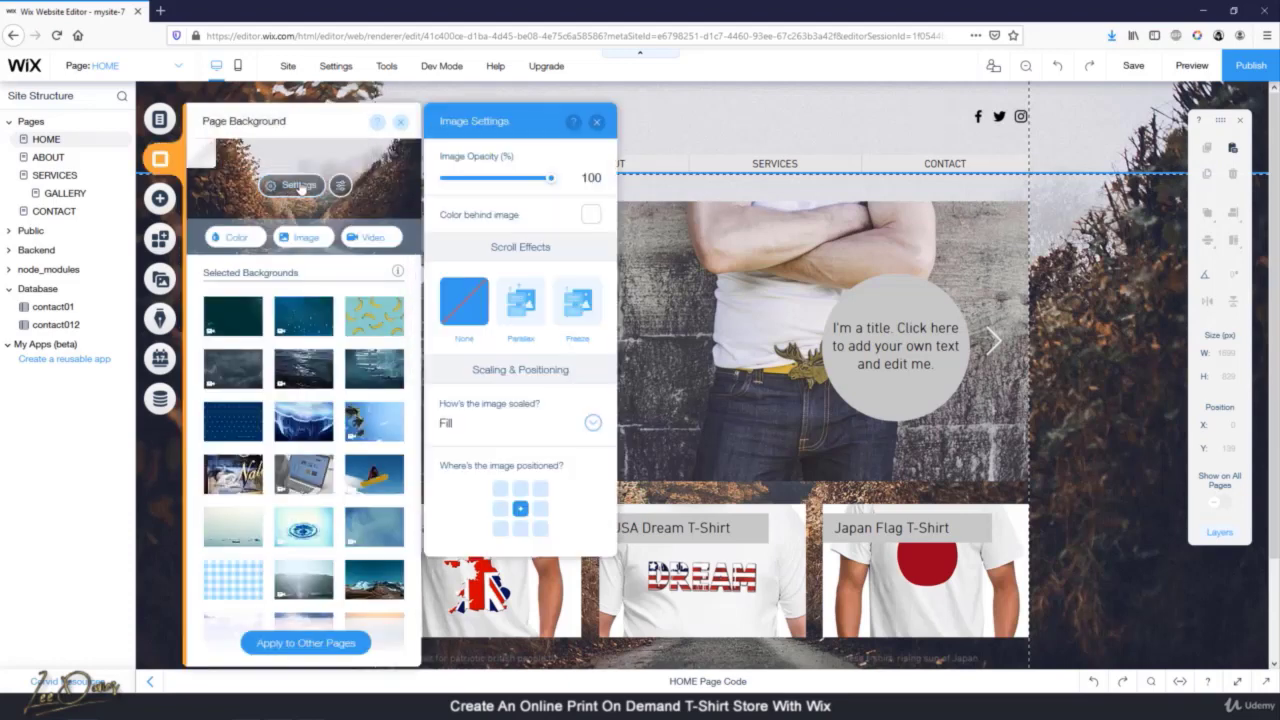
drag(551, 177, 518, 182)
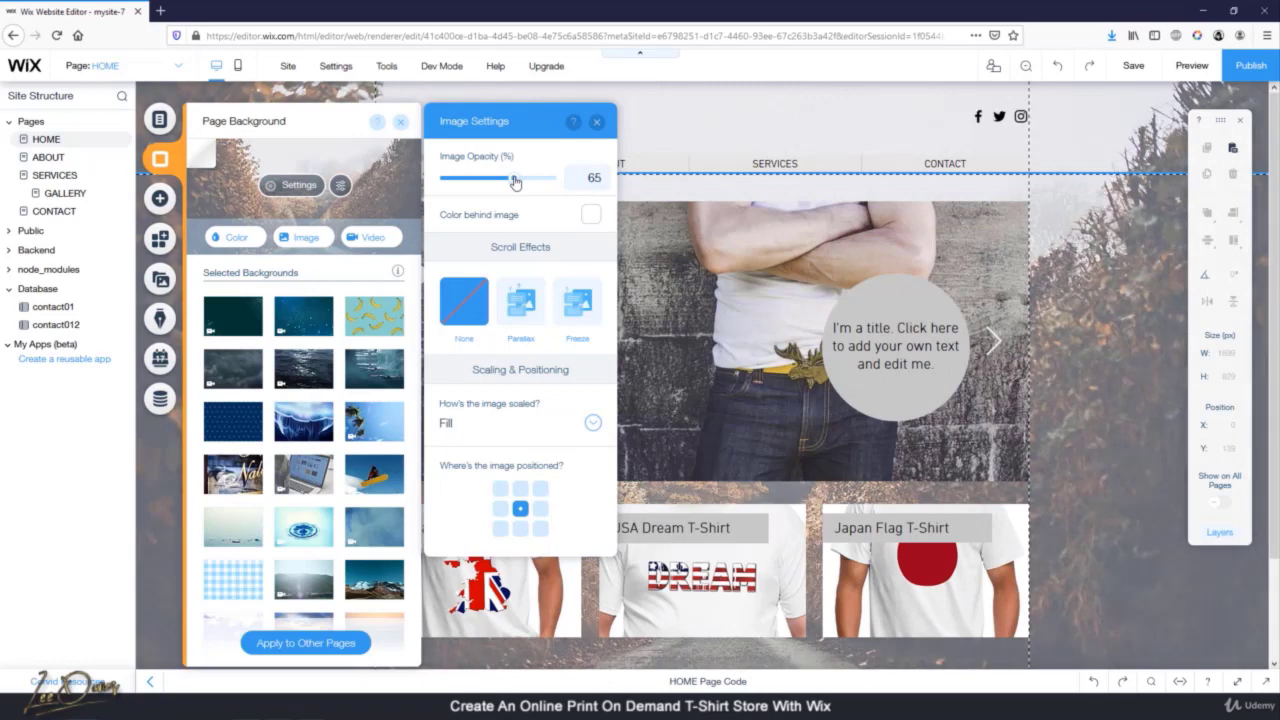
Lower the Autumn Road background image's opacity slightly to about 60% and close the background settings
drag(515, 182, 507, 182)
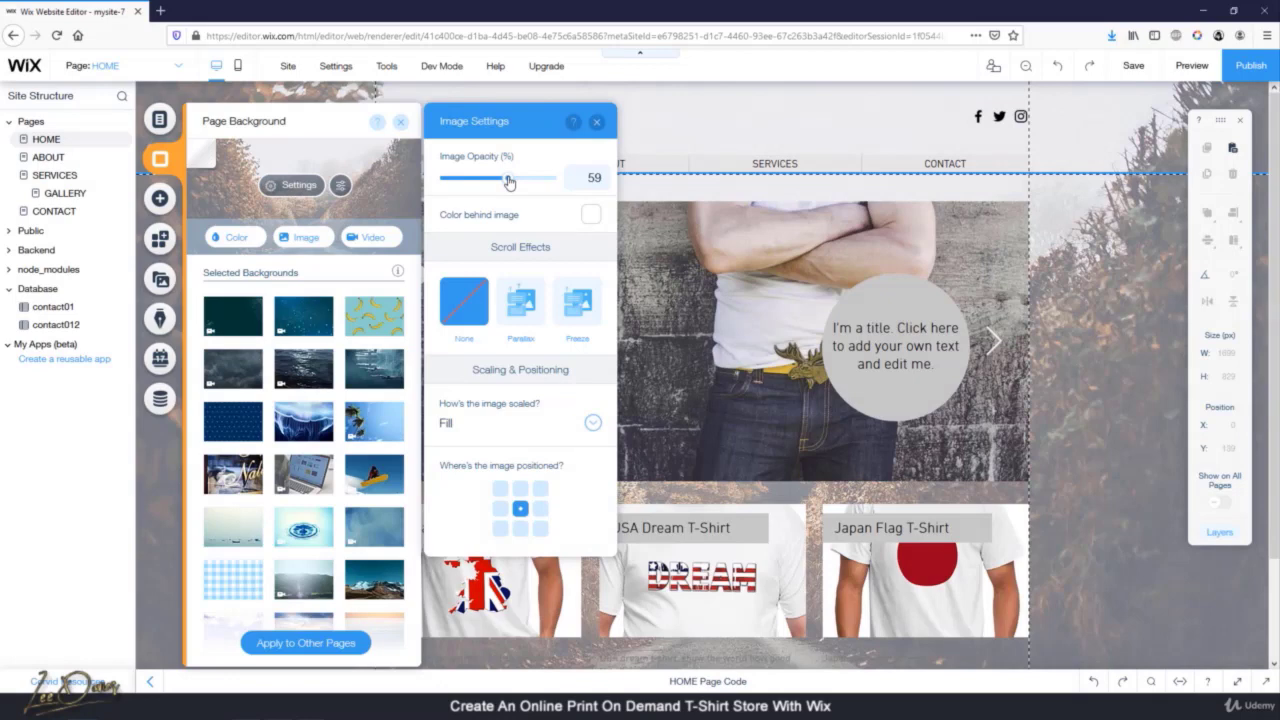
drag(511, 181, 510, 181)
click(596, 121)
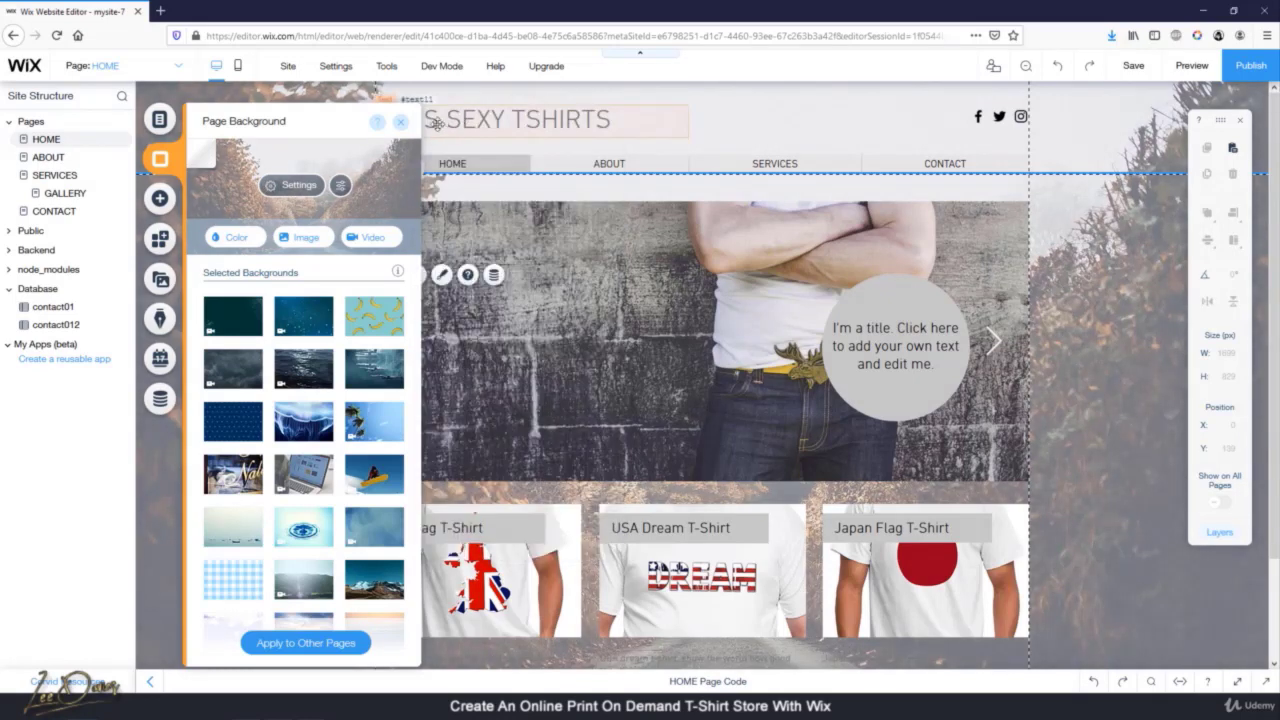
click(401, 124)
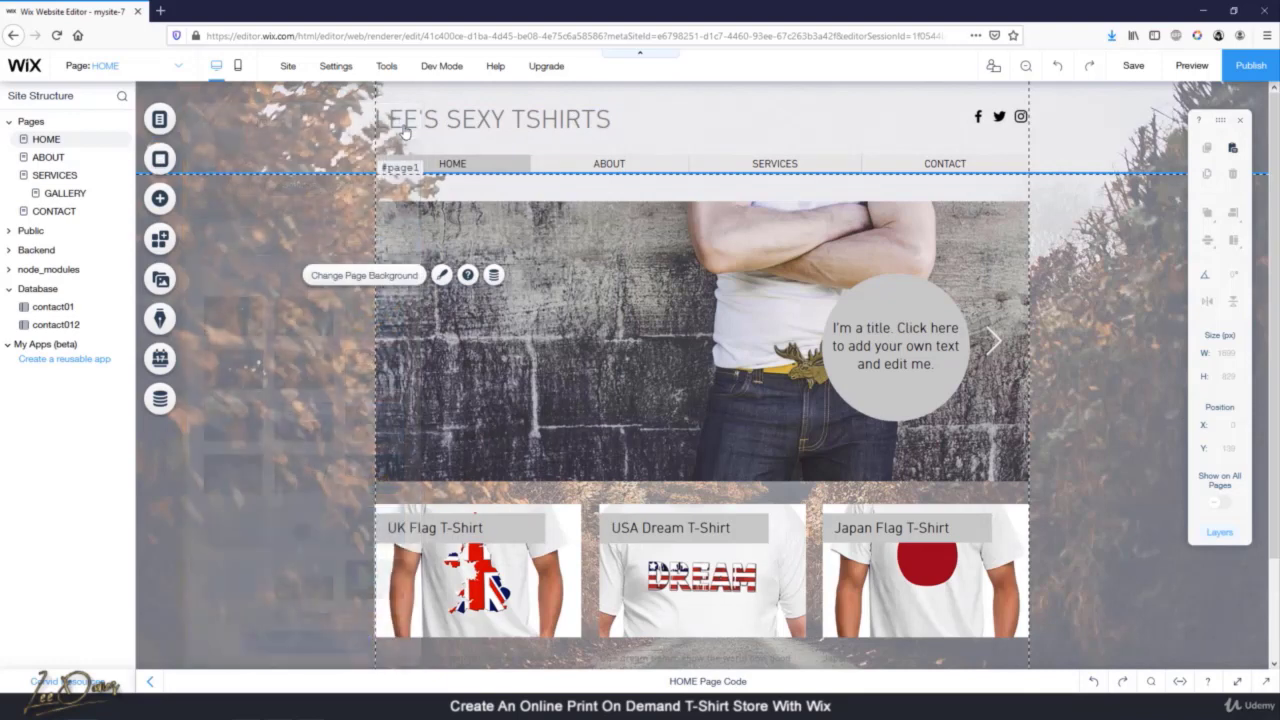
Give the home page's content area a solid white fill in the page design and save the site
right_click(597, 191)
click(636, 224)
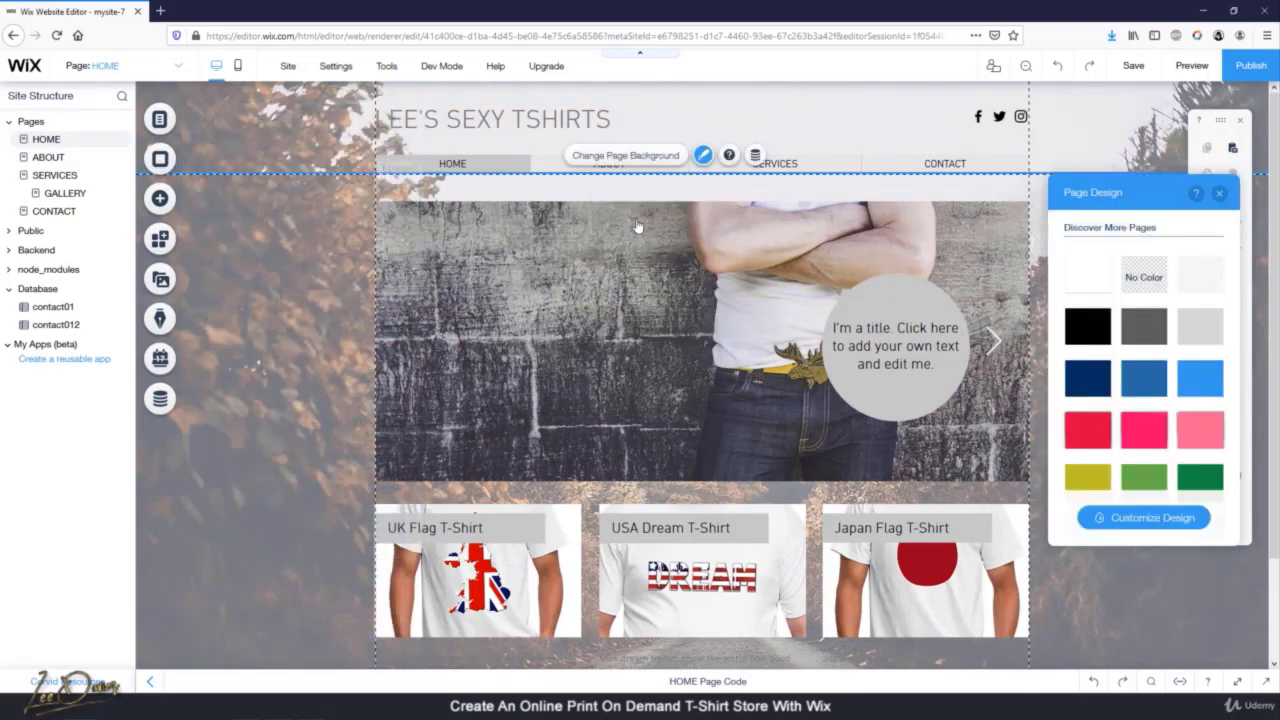
click(1080, 284)
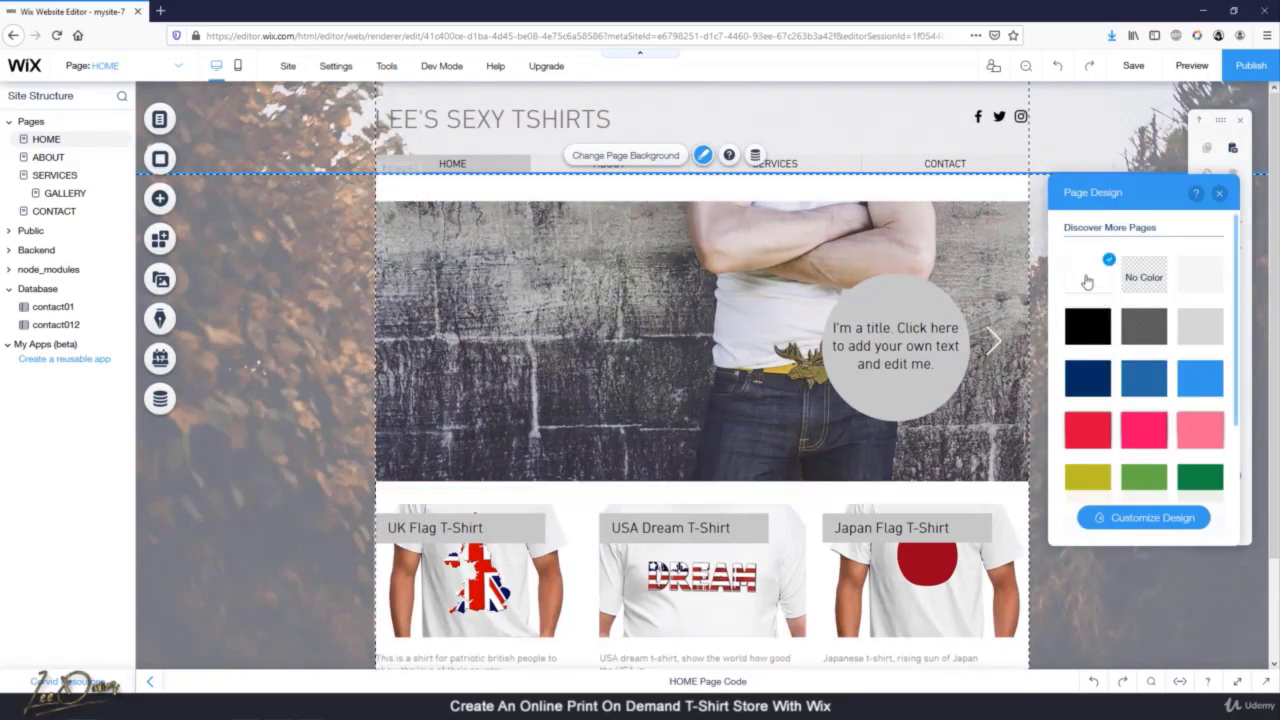
scroll(428, 590, down, 3)
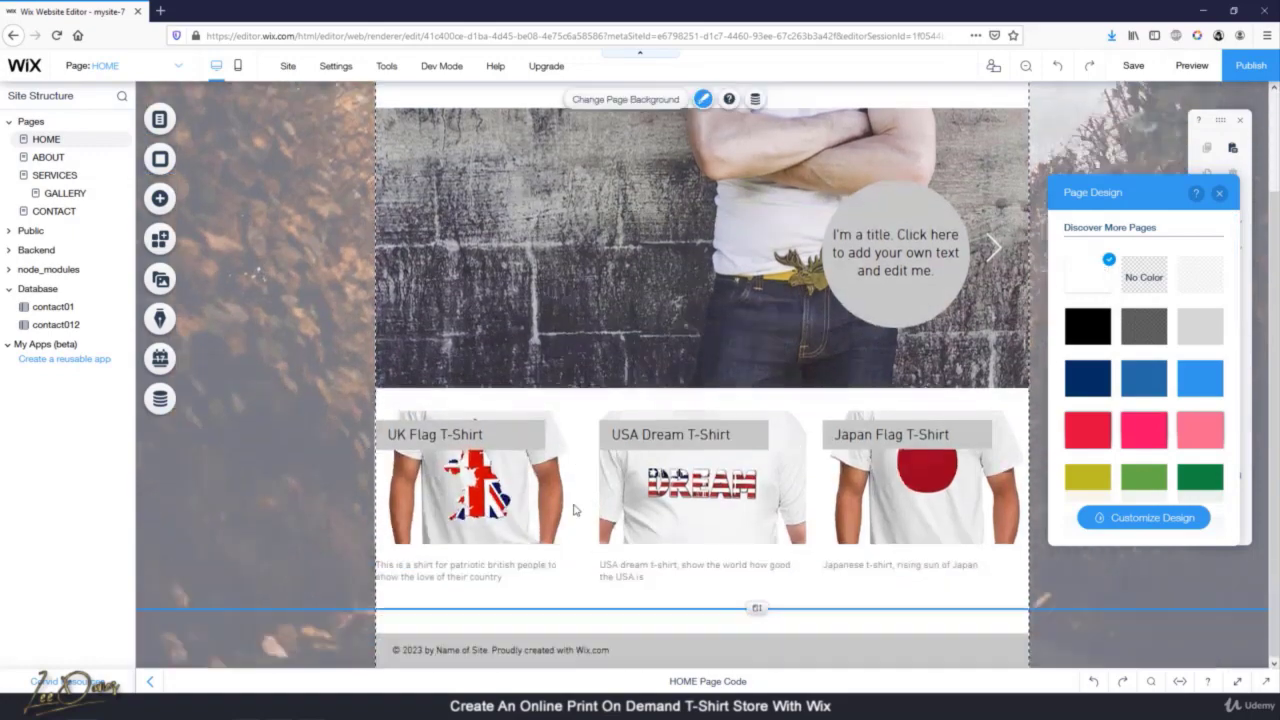
scroll(600, 595, up, 3)
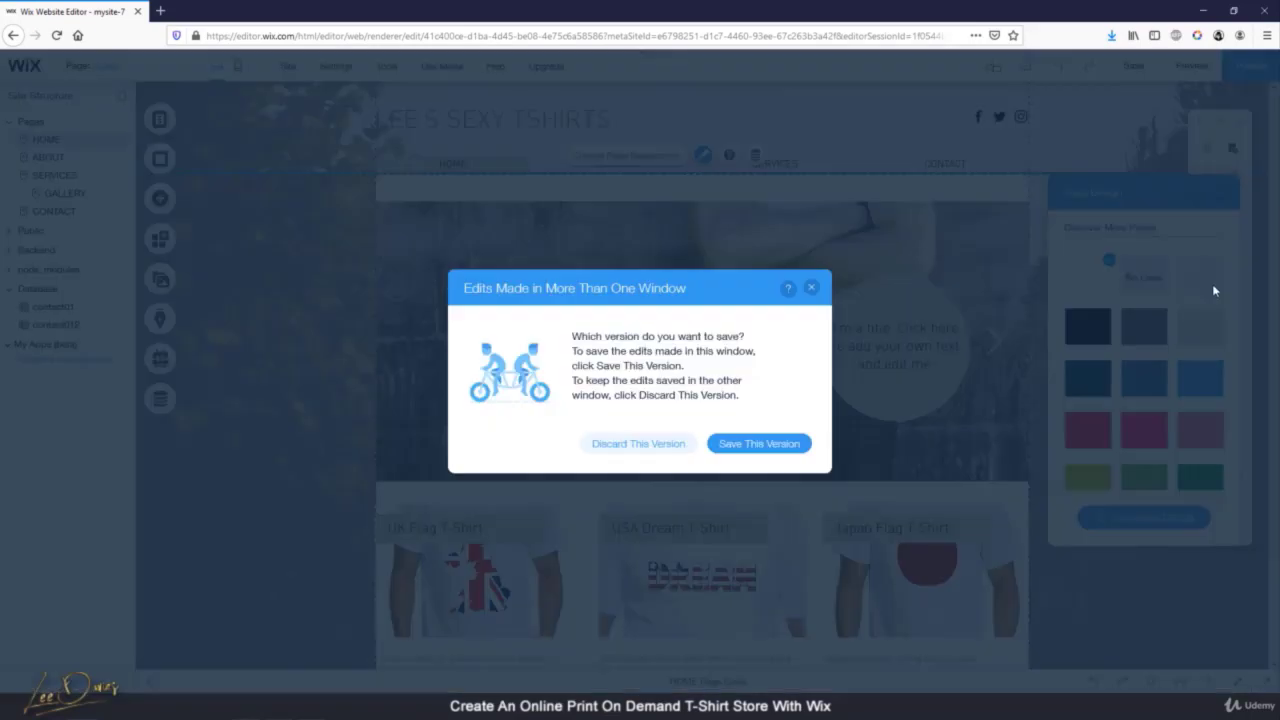
click(813, 289)
click(1222, 193)
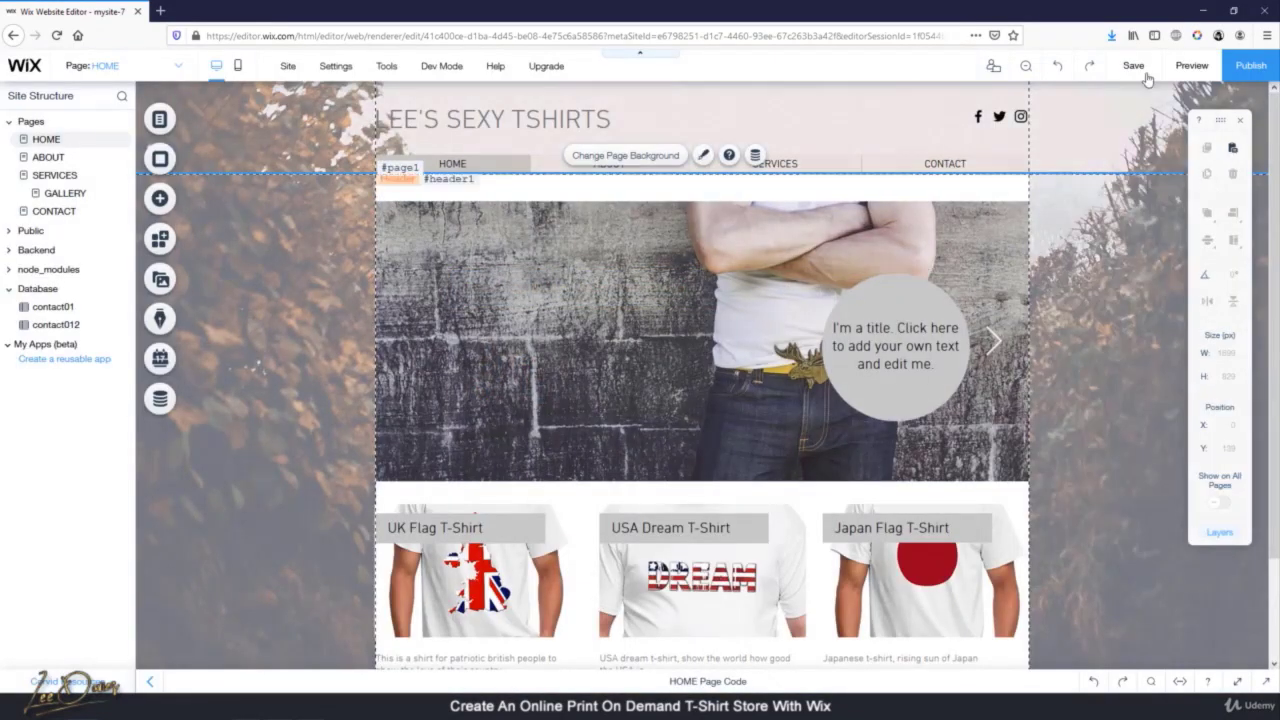
click(1133, 65)
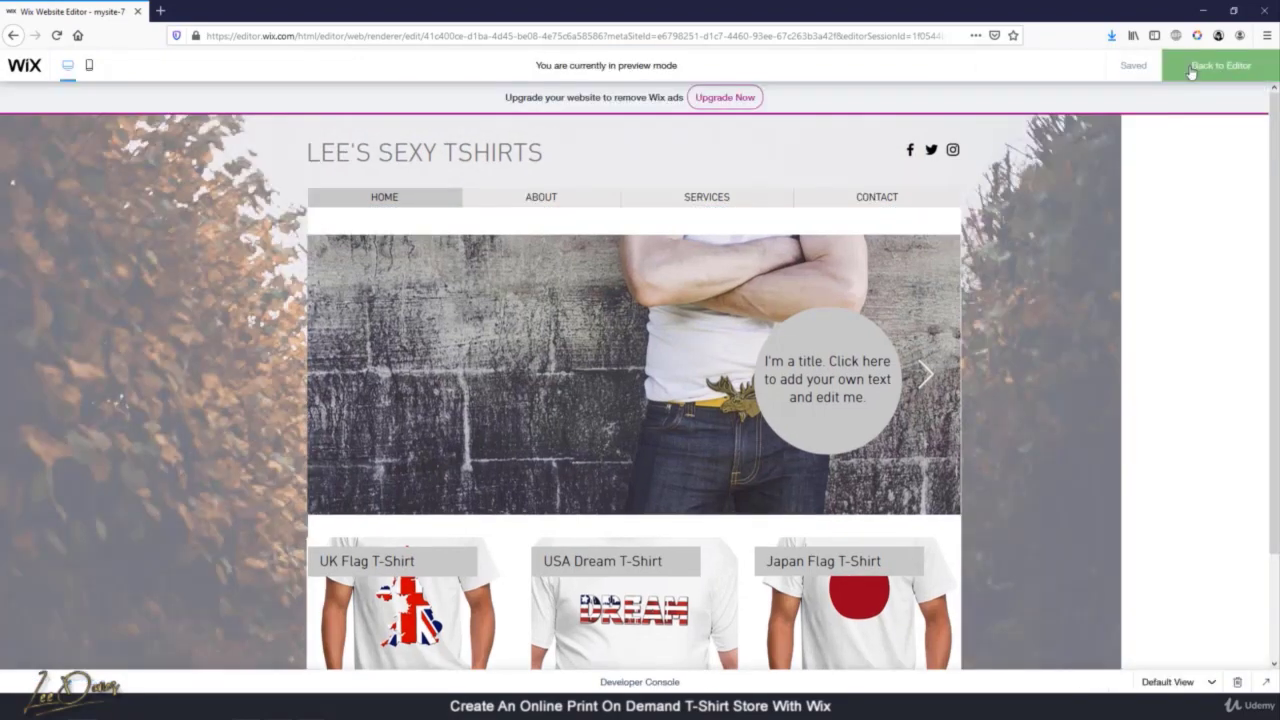
Review the home page from header to footer in the site preview and return to the editor
scroll(1092, 323, down, 3)
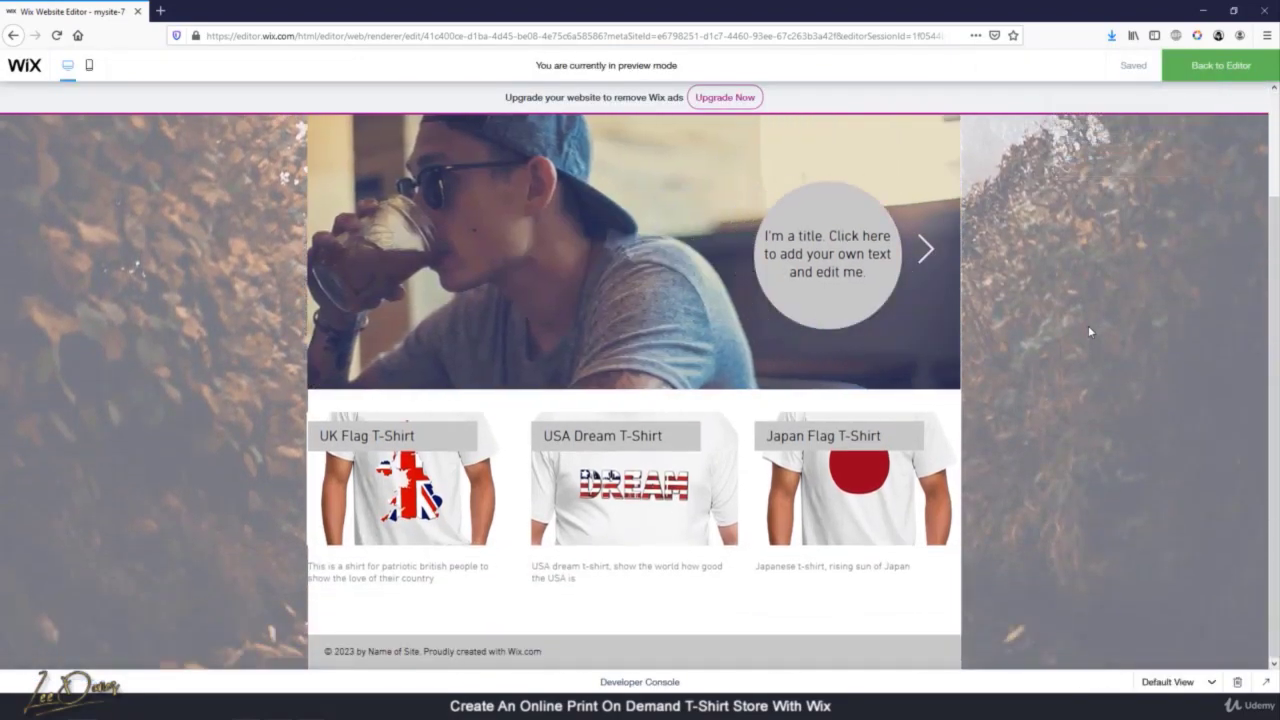
scroll(1103, 330, up, 3)
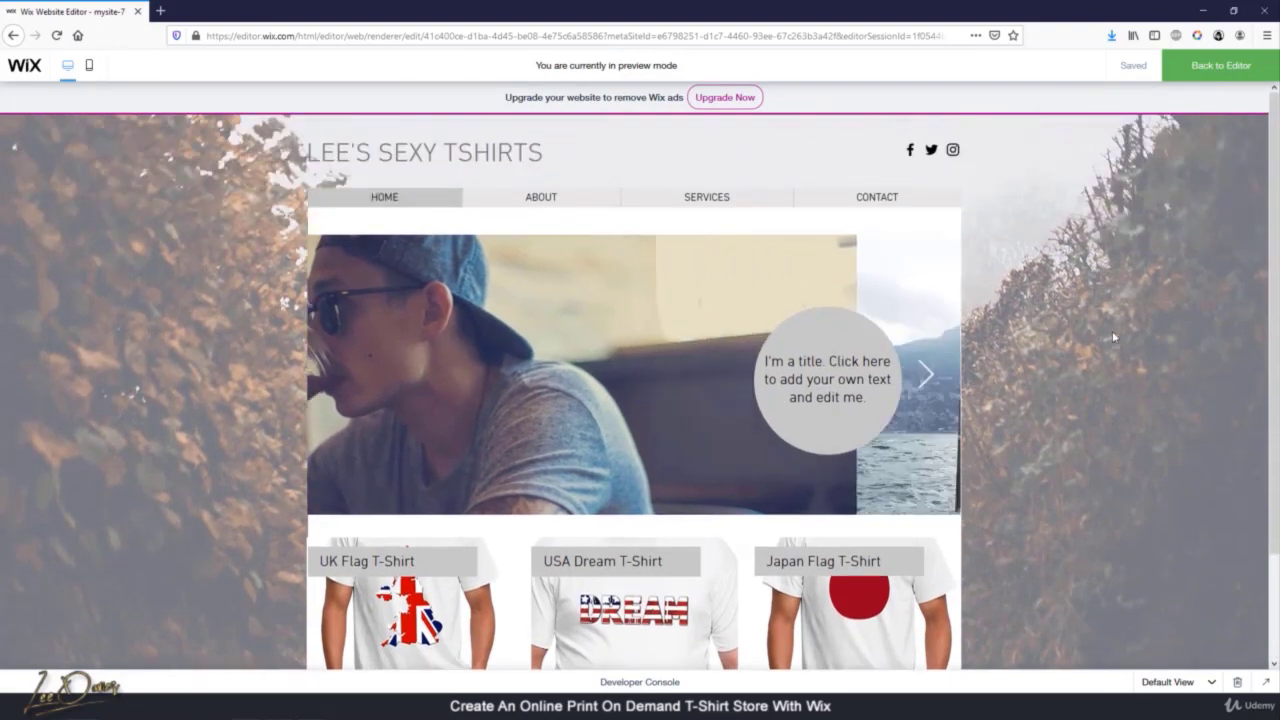
scroll(1120, 300, down, 2)
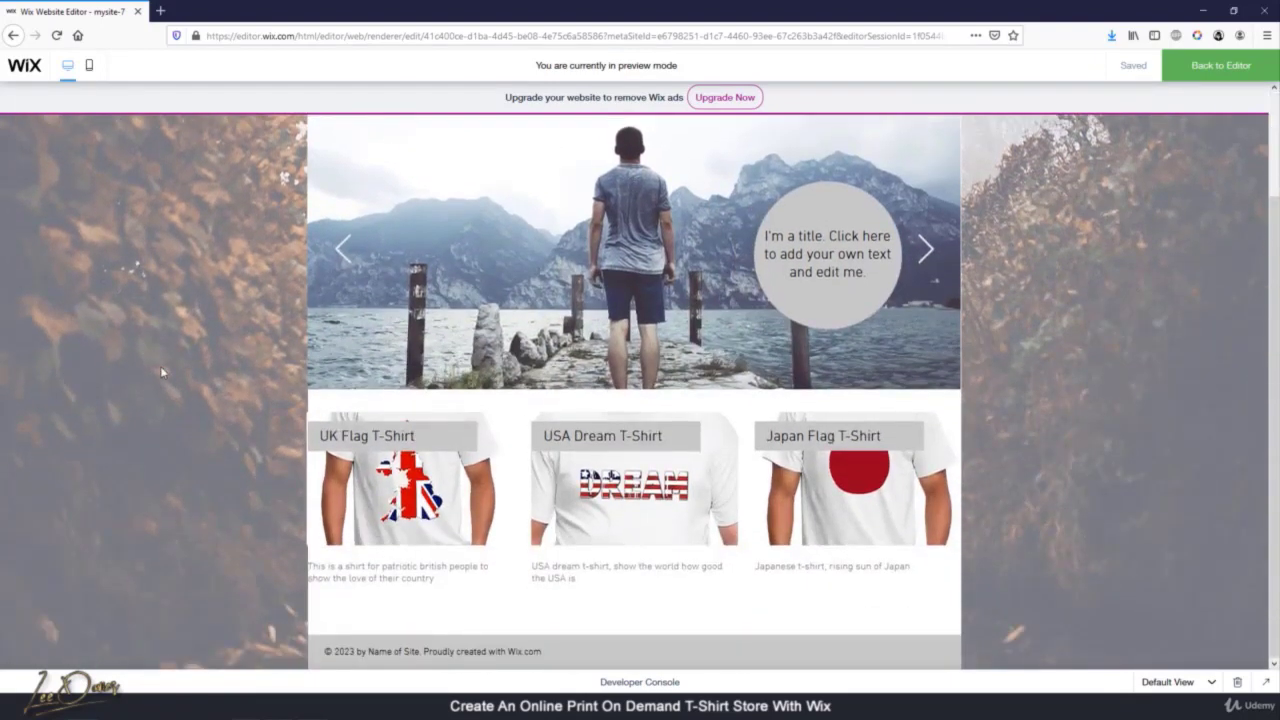
scroll(160, 366, up, 2)
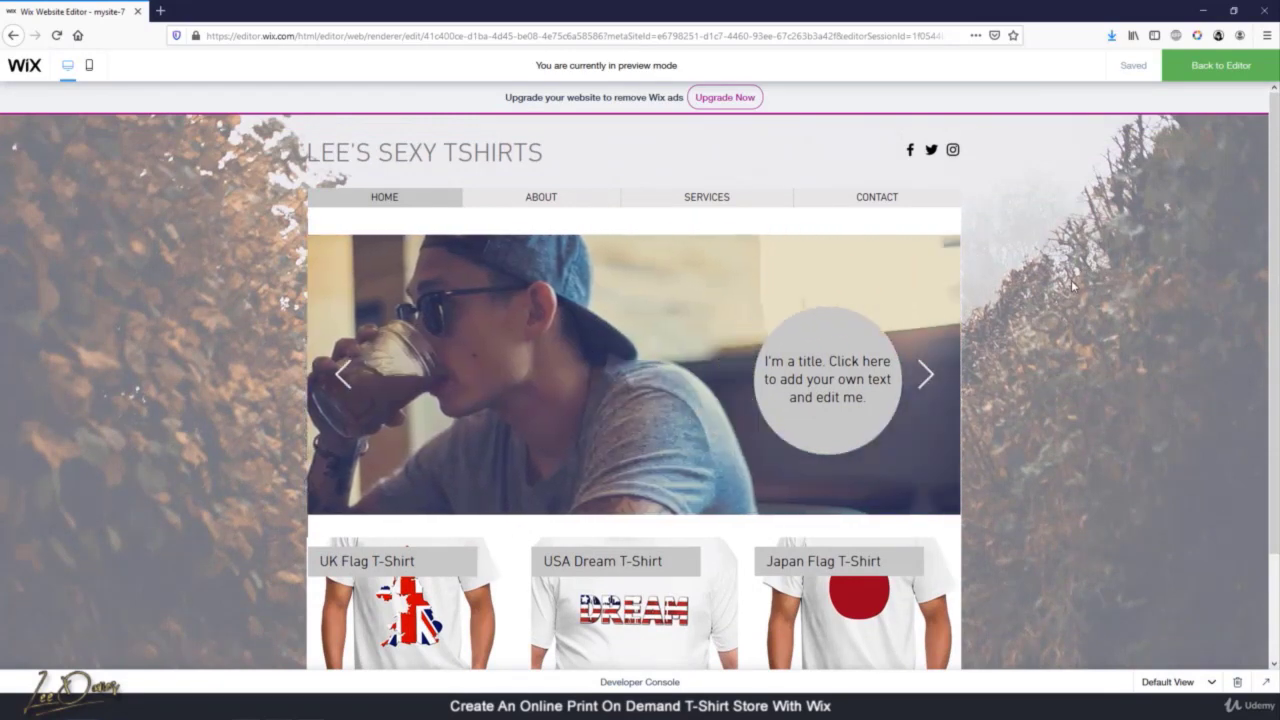
scroll(1076, 270, down, 2)
scroll(1076, 262, up, 2)
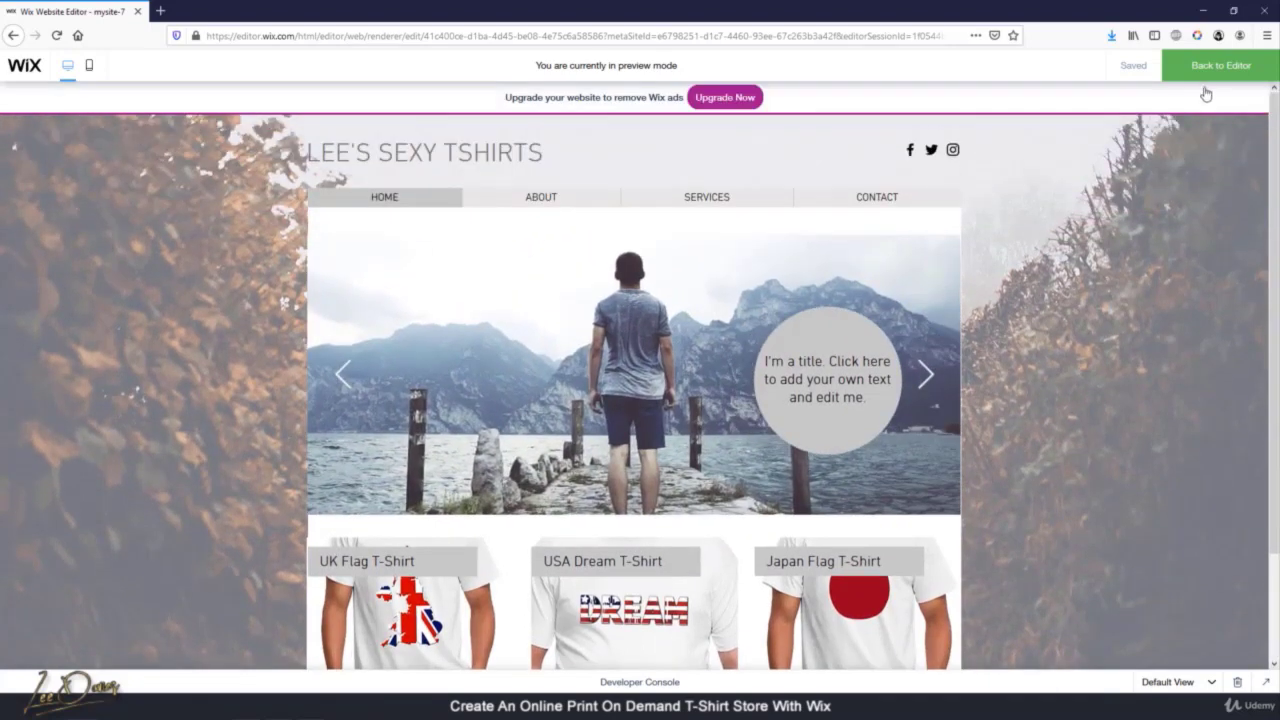
click(1218, 66)
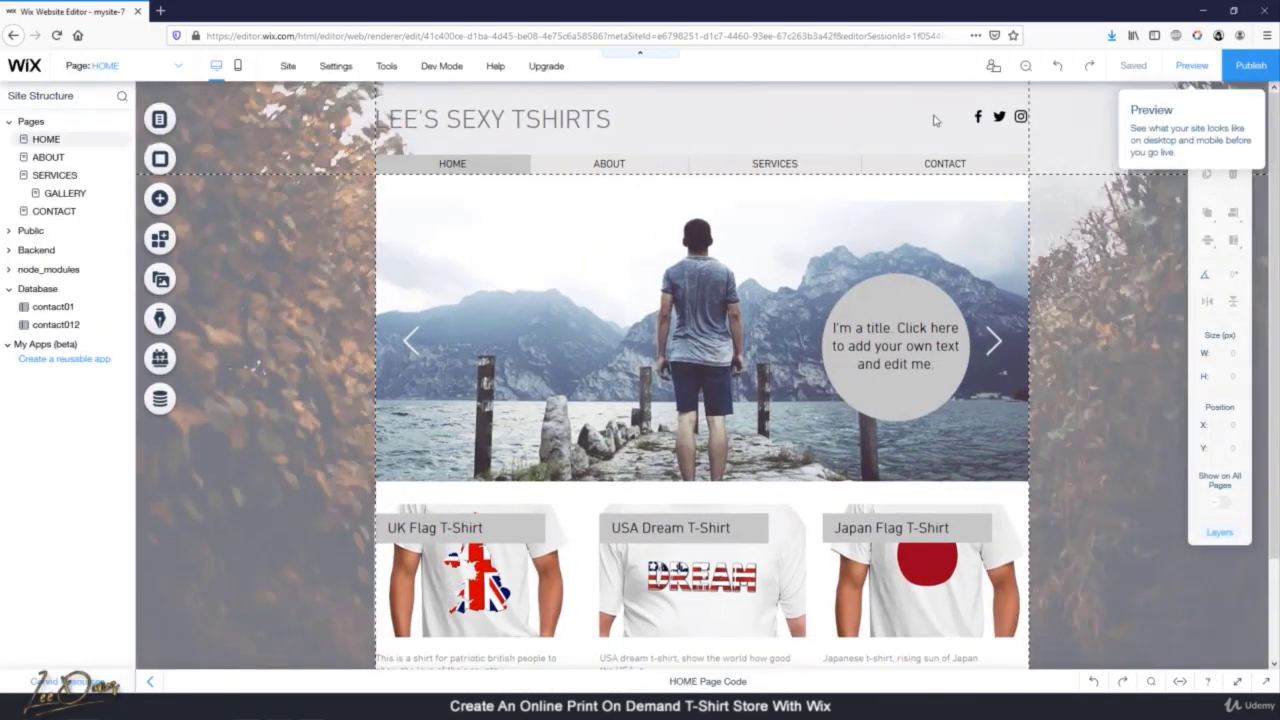
Change the header site title's text colour to black (#000000) and save the site
click(548, 127)
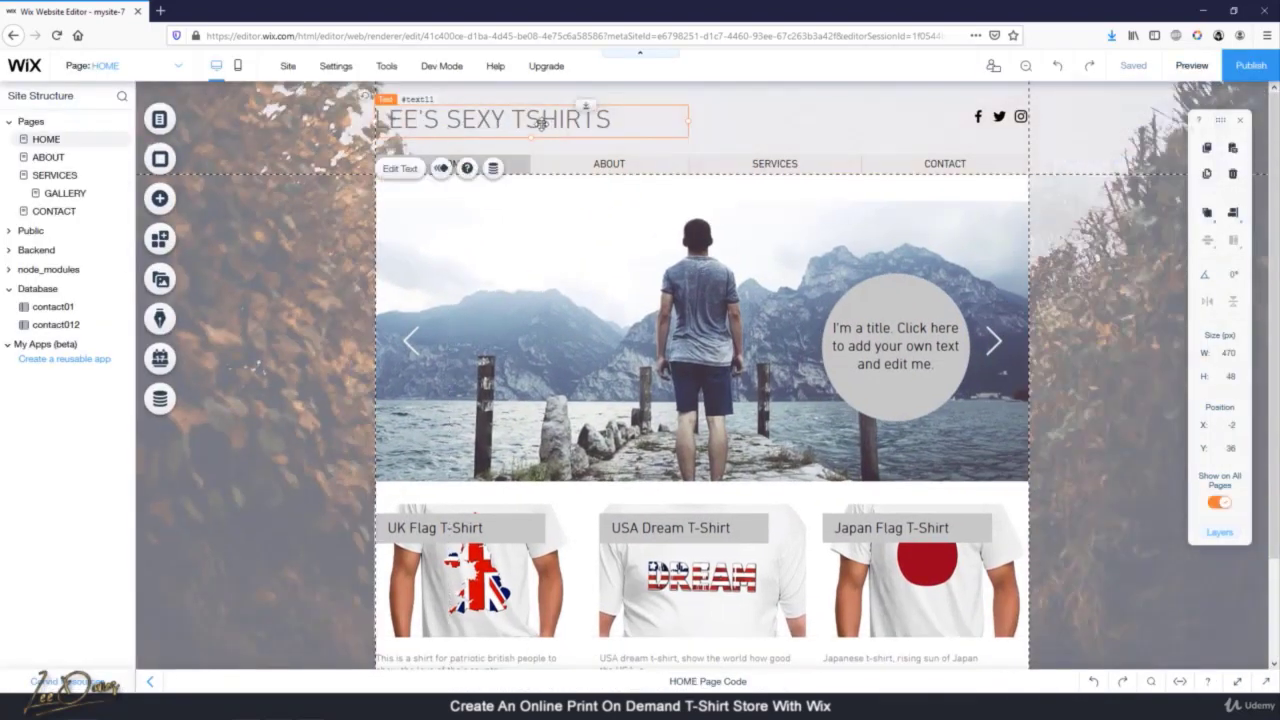
click(398, 170)
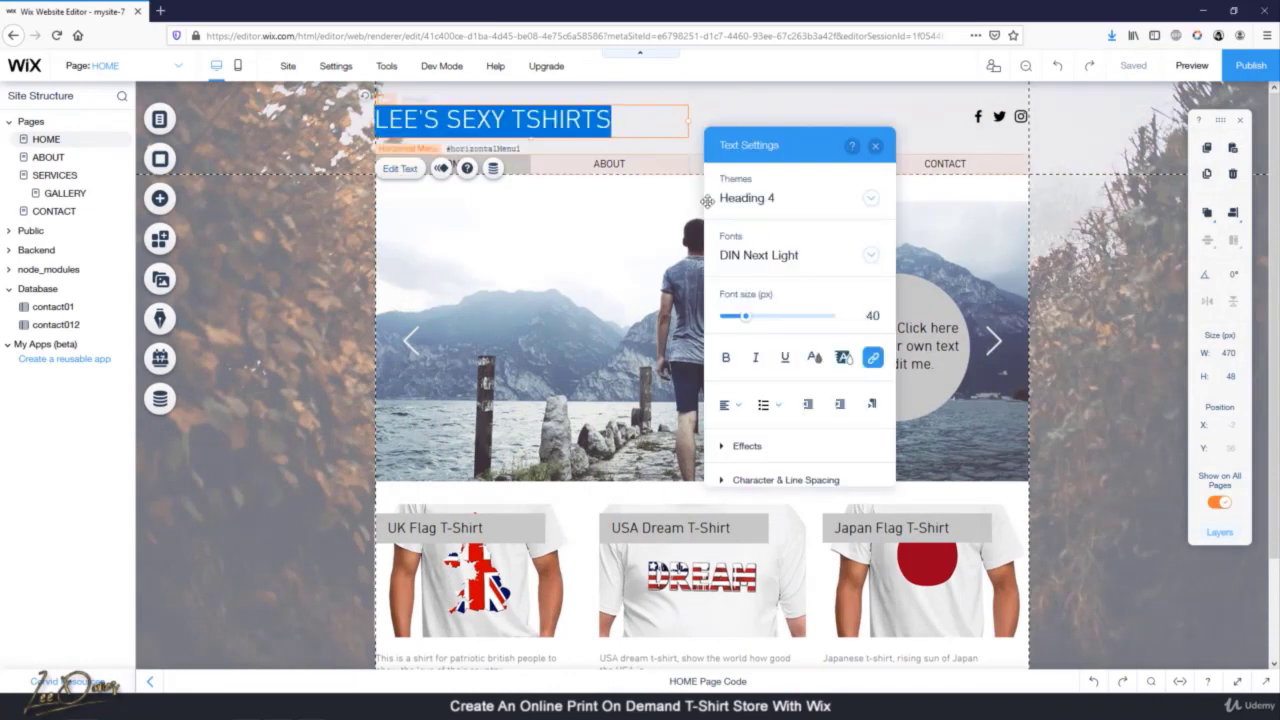
click(816, 356)
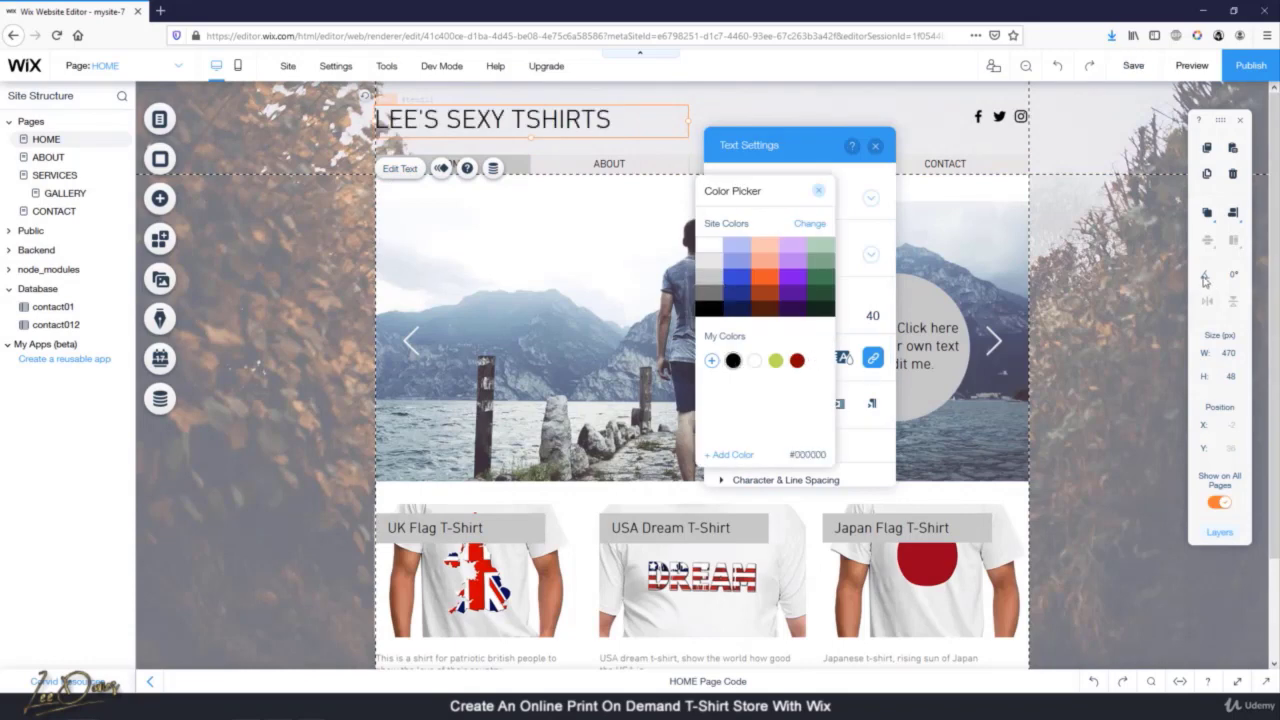
click(1131, 283)
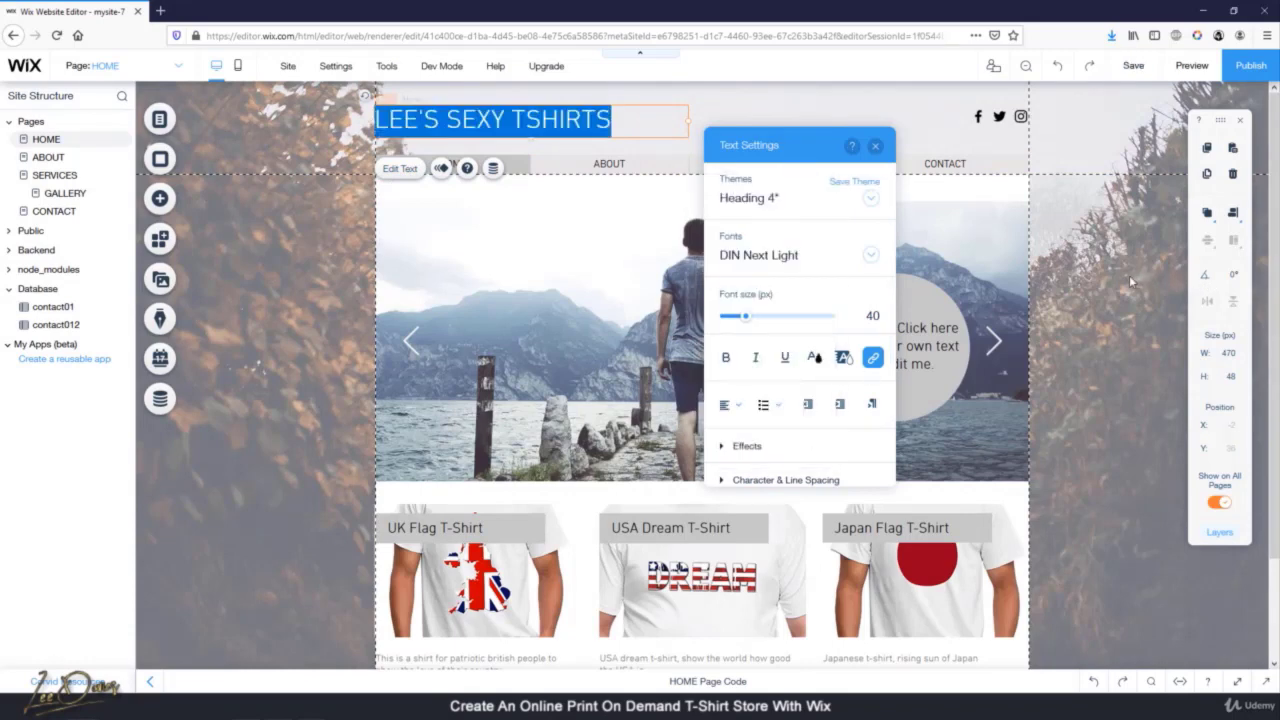
click(877, 157)
click(1112, 218)
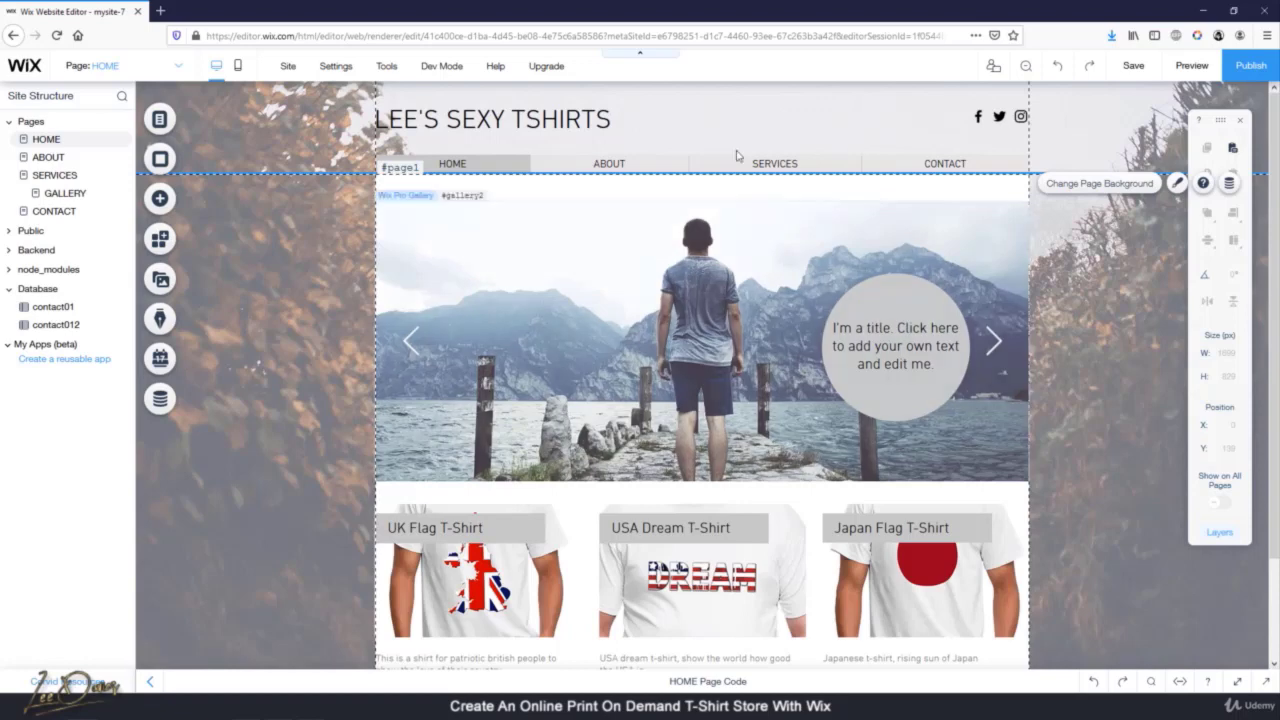
click(547, 122)
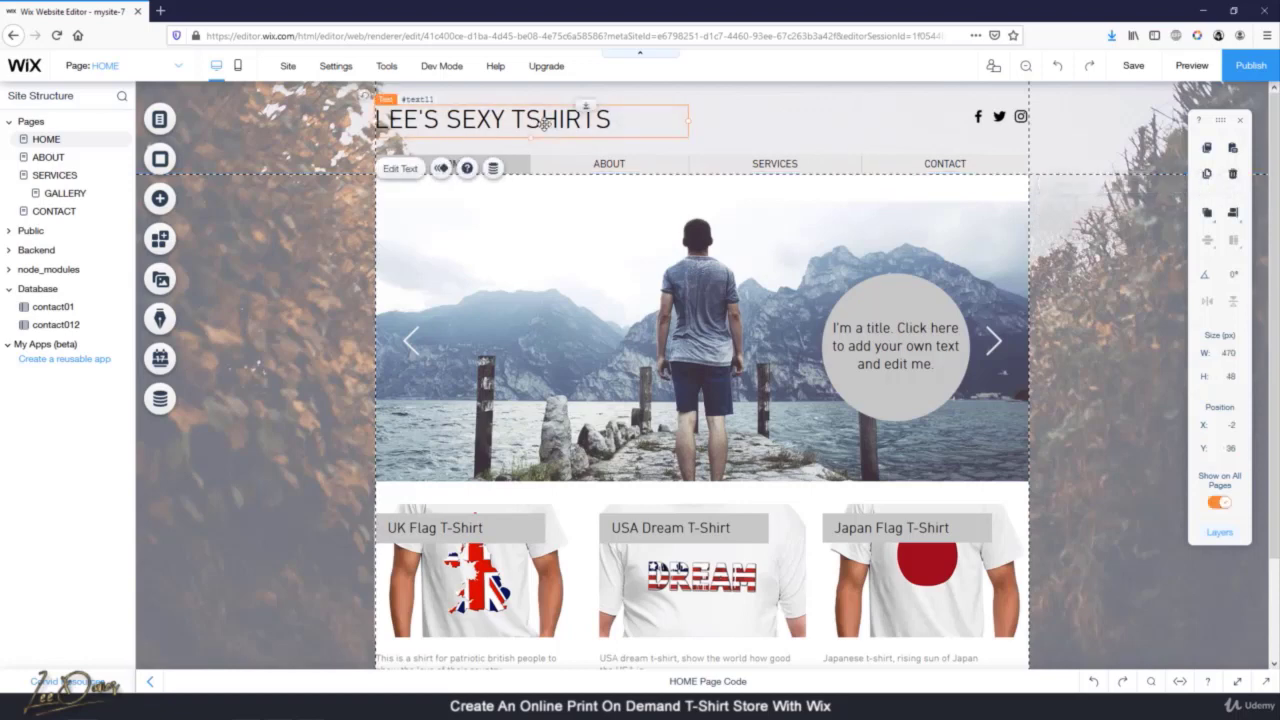
click(1133, 65)
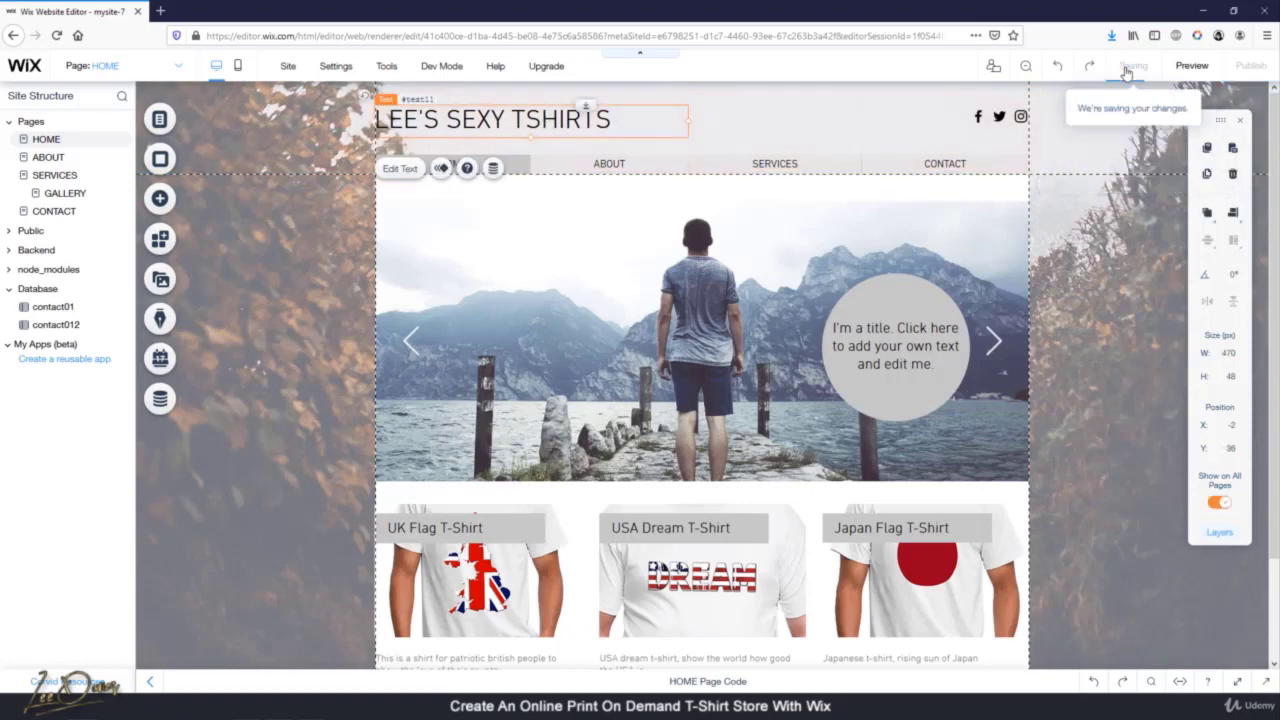
Replace the placeholder text in the gallery's circle with "New Designs Now Available at Discounted Rates!"
click(901, 346)
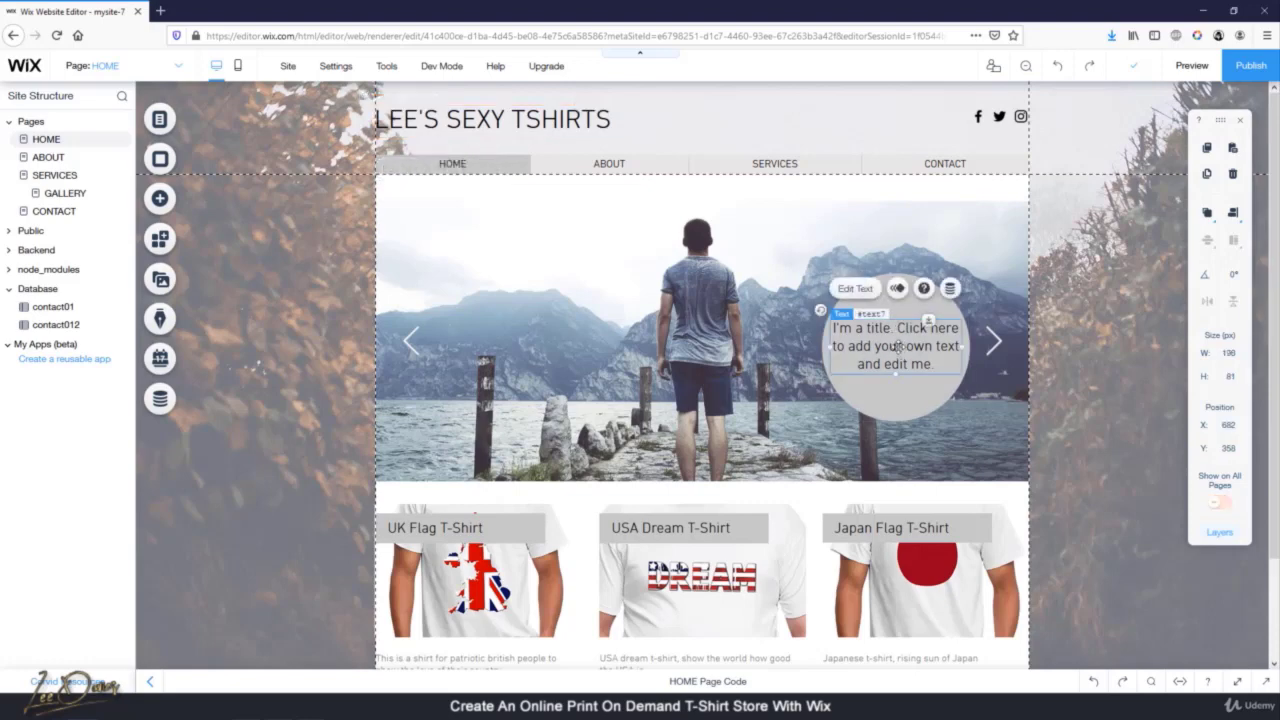
click(856, 289)
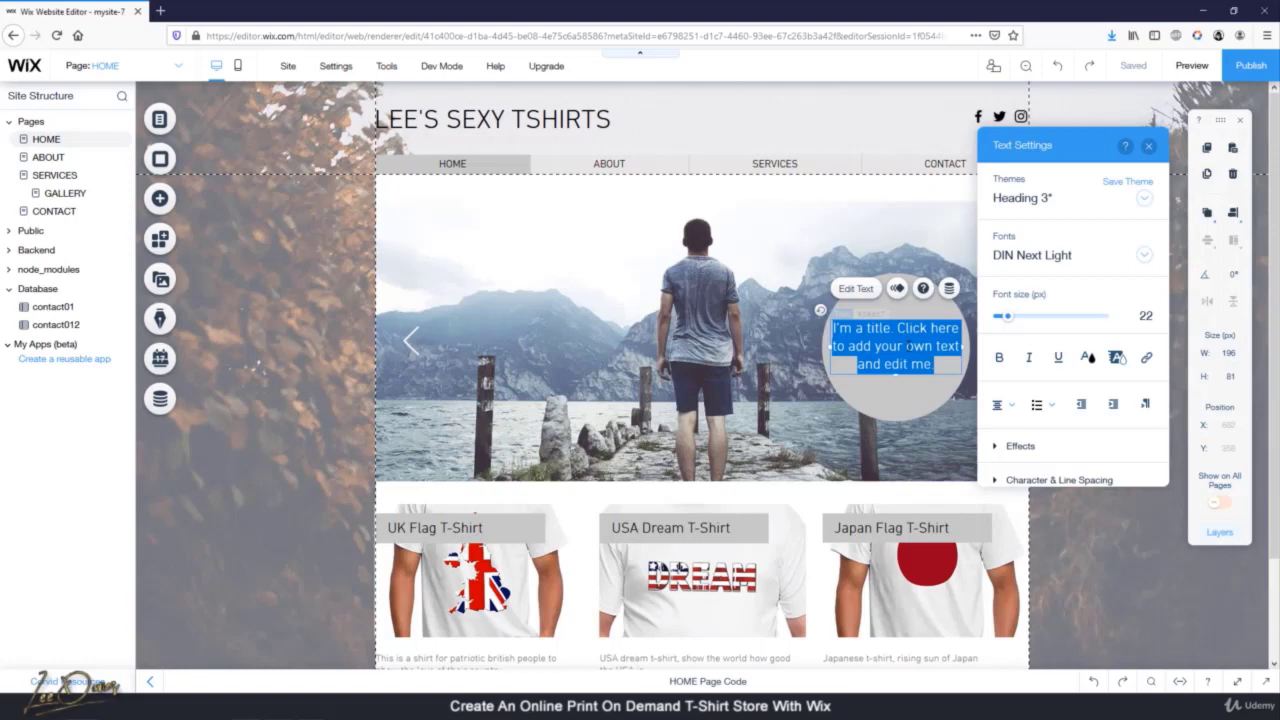
text(New Des)
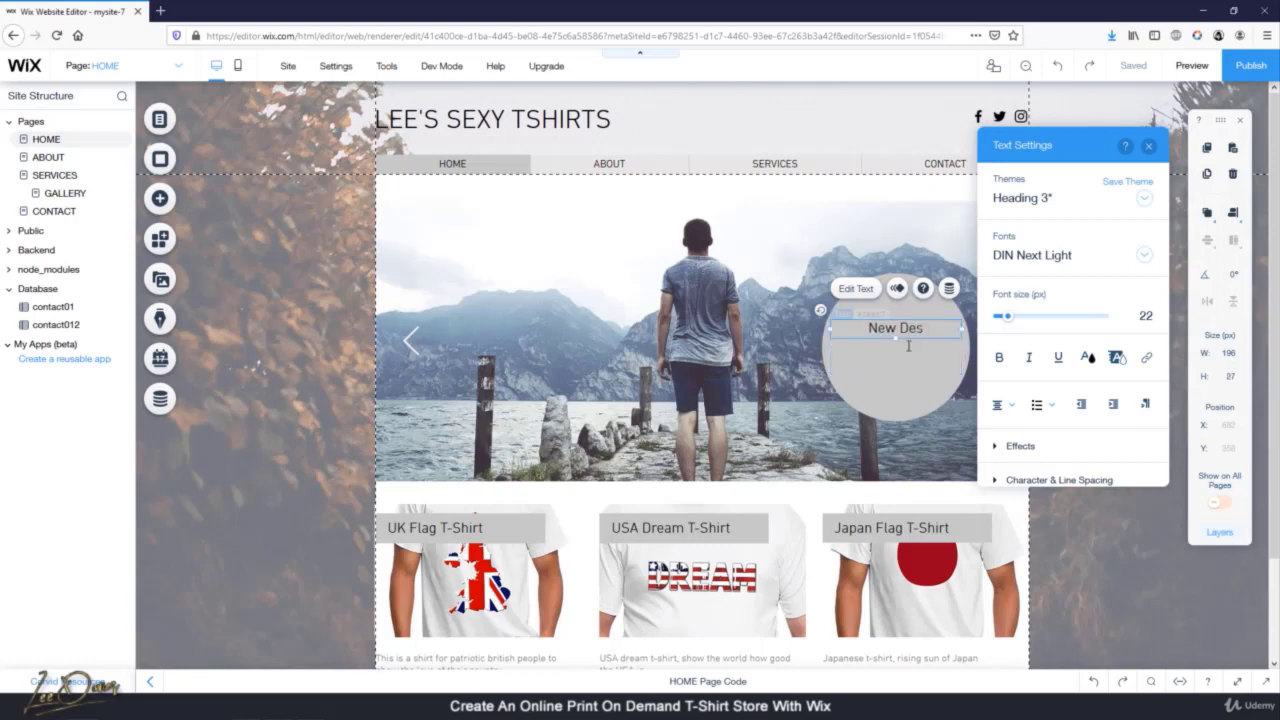
text(igns Now Available)
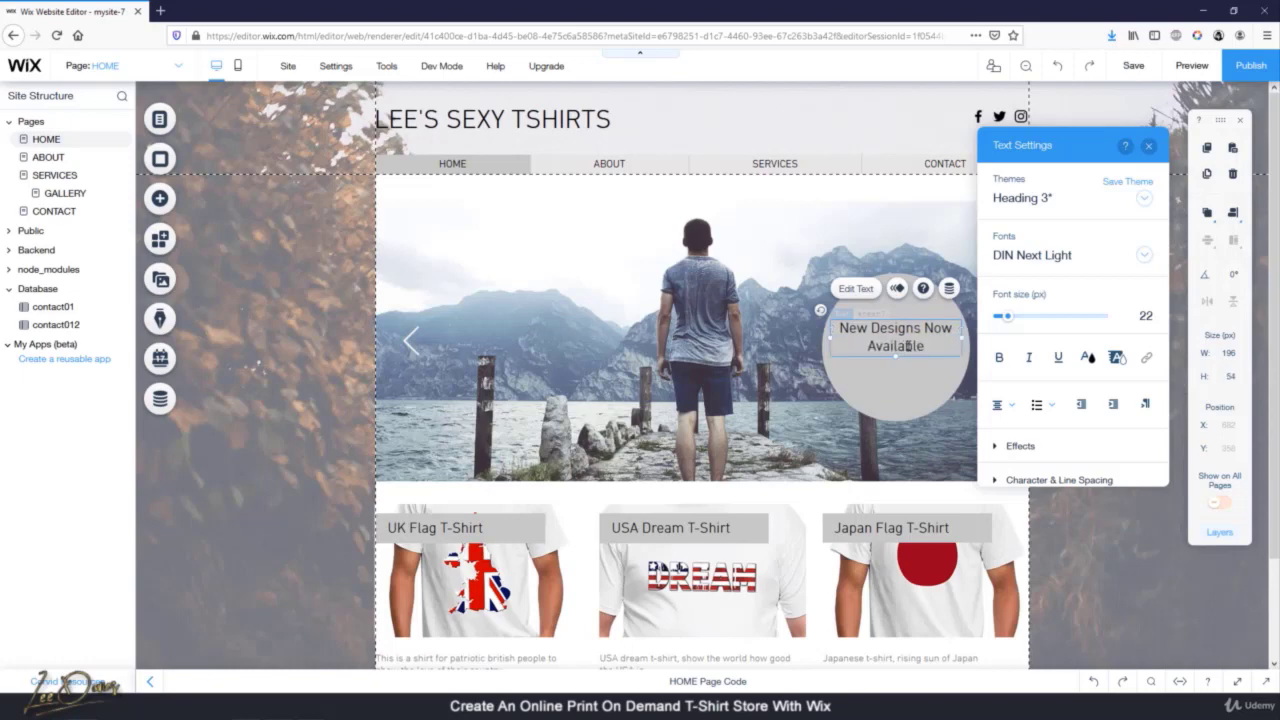
text( at Discounted R)
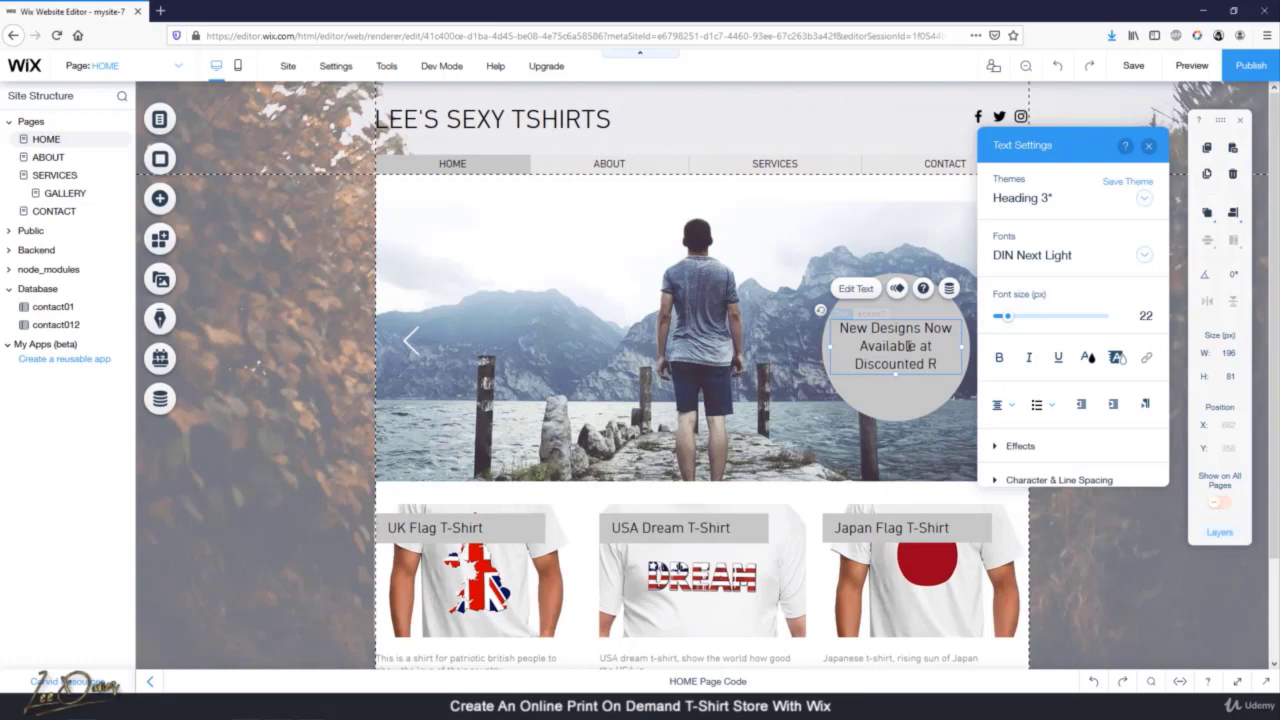
text(ates!)
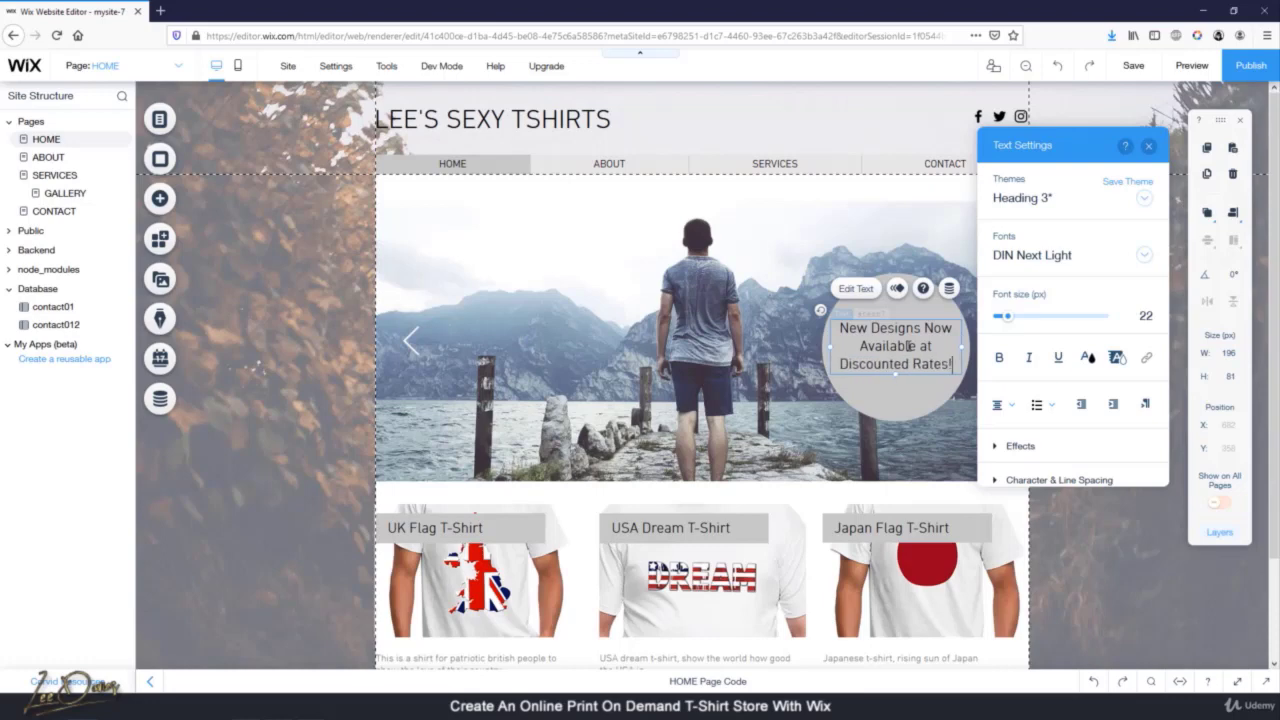
click(326, 274)
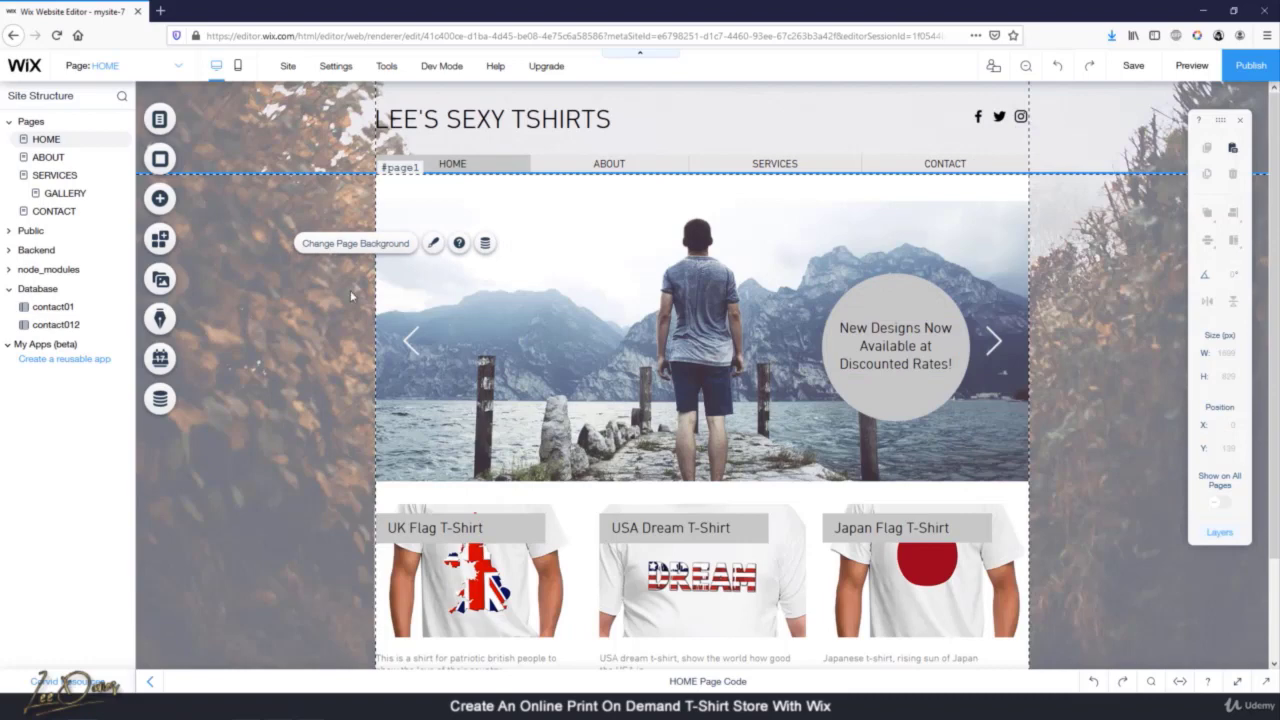
Change the year in the footer's copyright text to 2020
scroll(348, 292, down, 2)
click(558, 630)
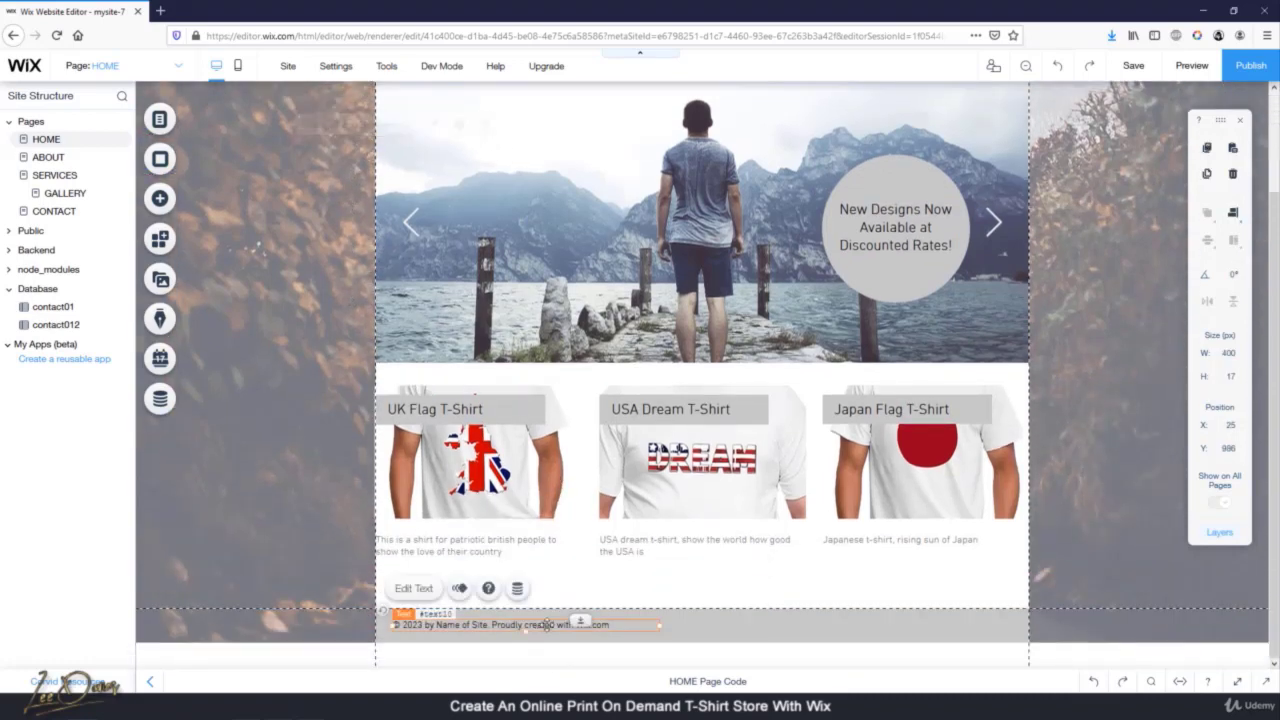
click(419, 590)
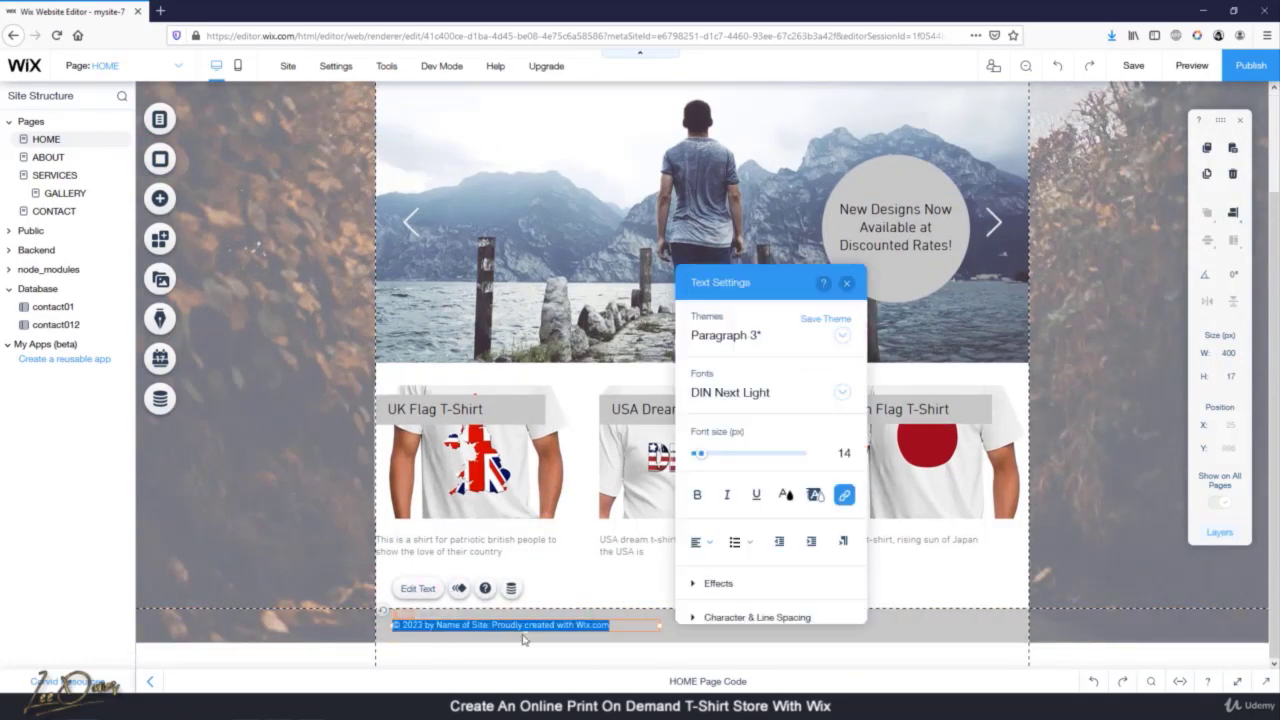
click(420, 626)
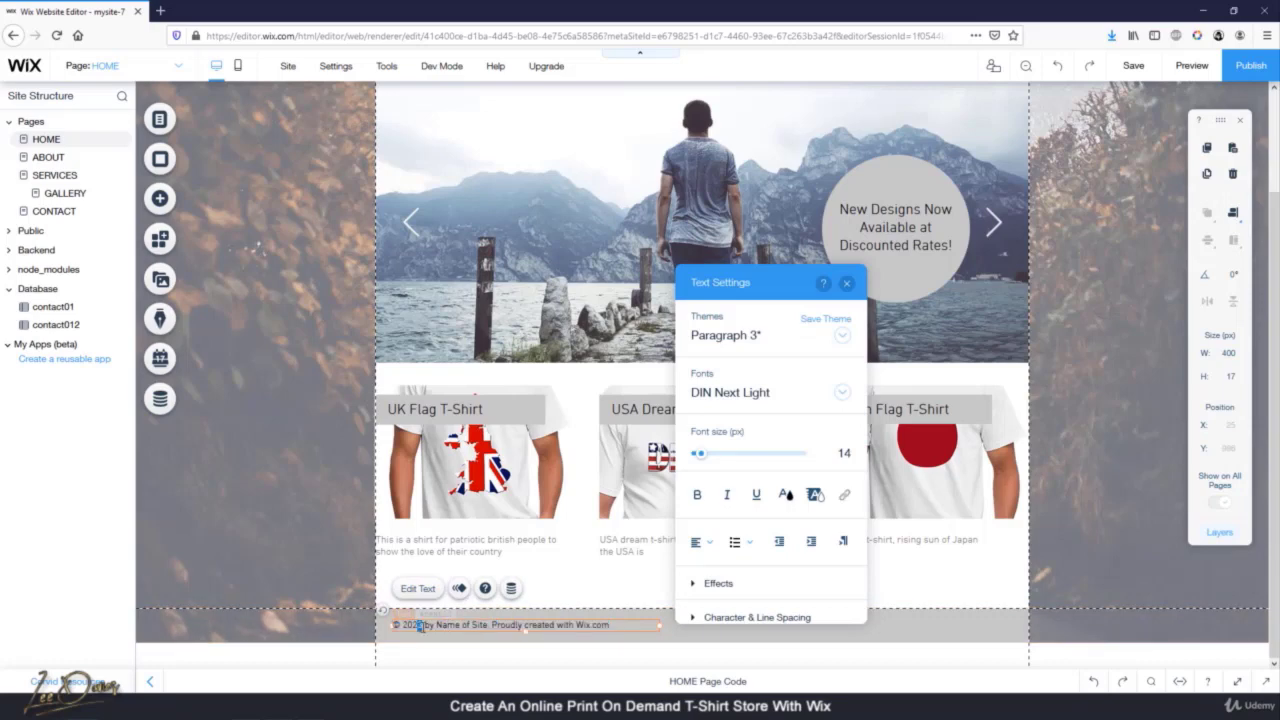
key(BackSpace)
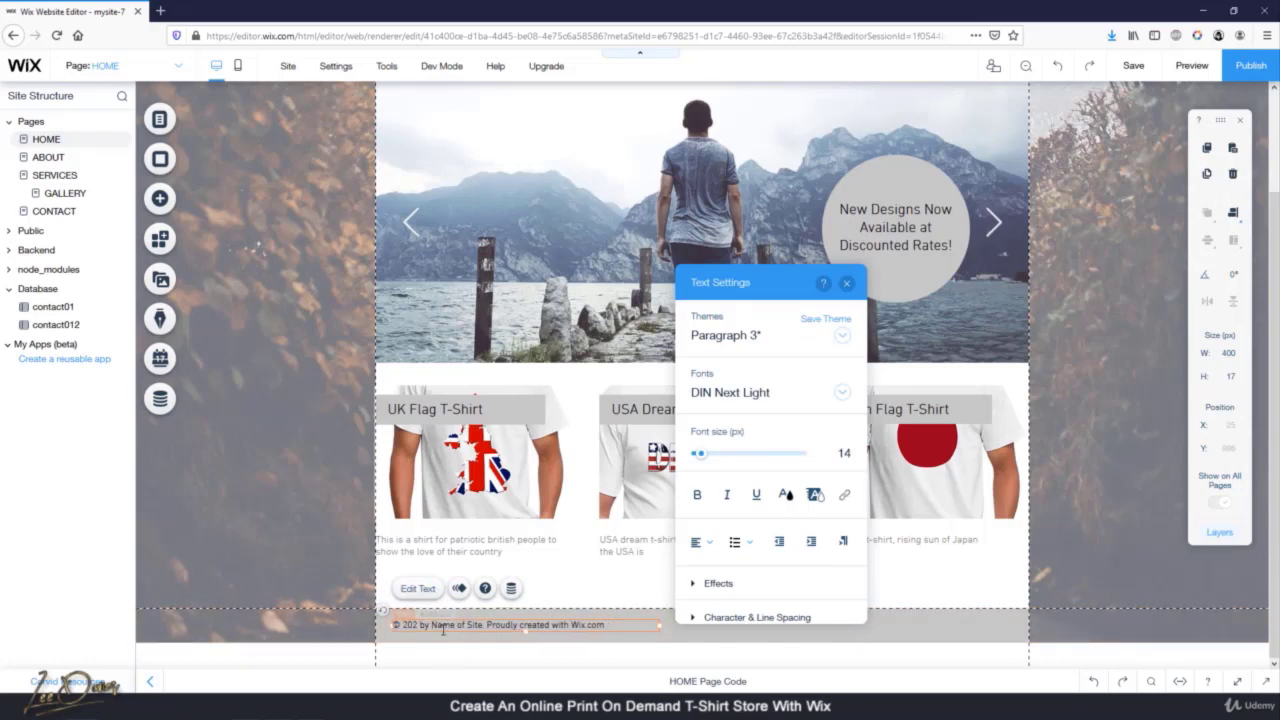
text(0)
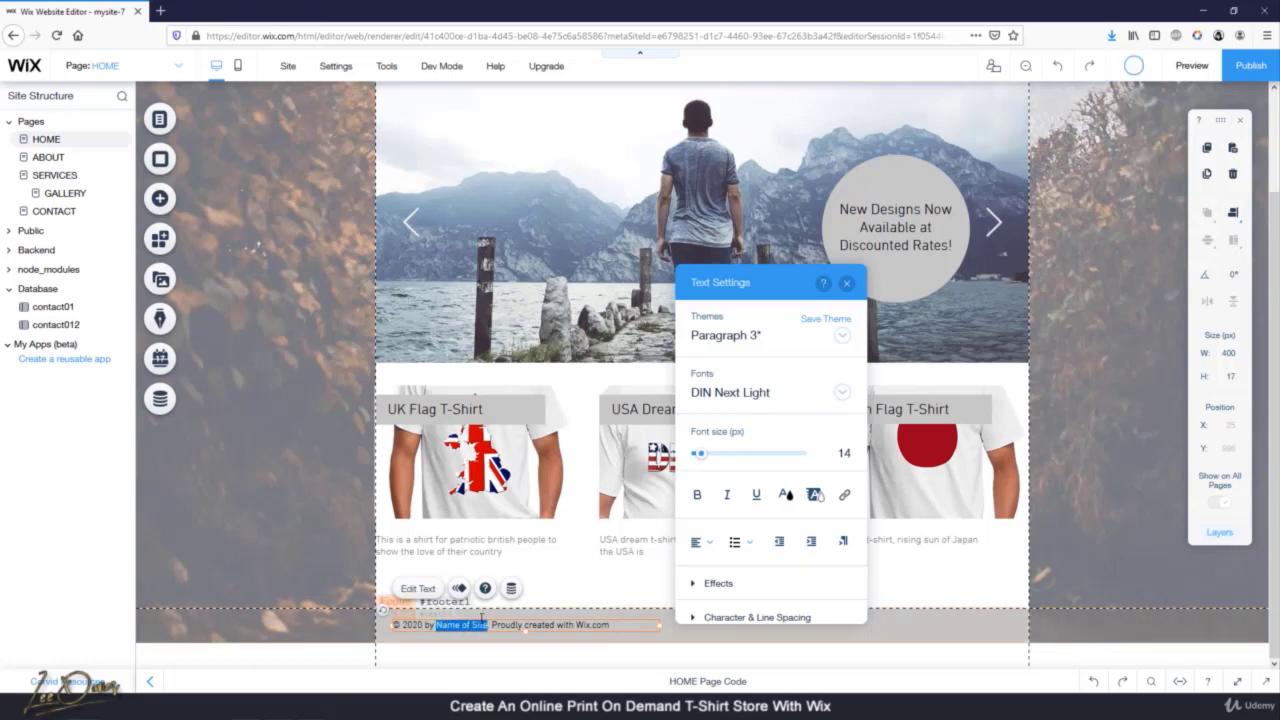
Replace the "Name of Site" placeholder in the footer text with "Lee's Sexy T-Shirts"
text(Lee's SE)
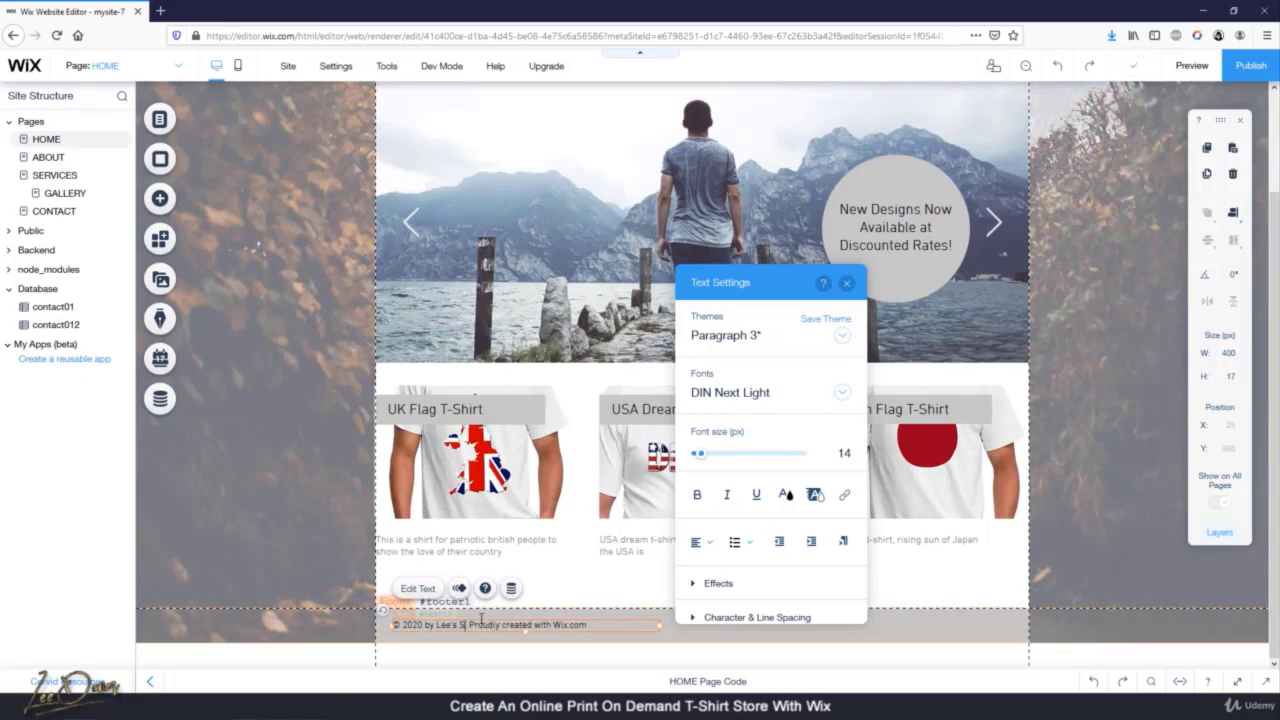
text(x)
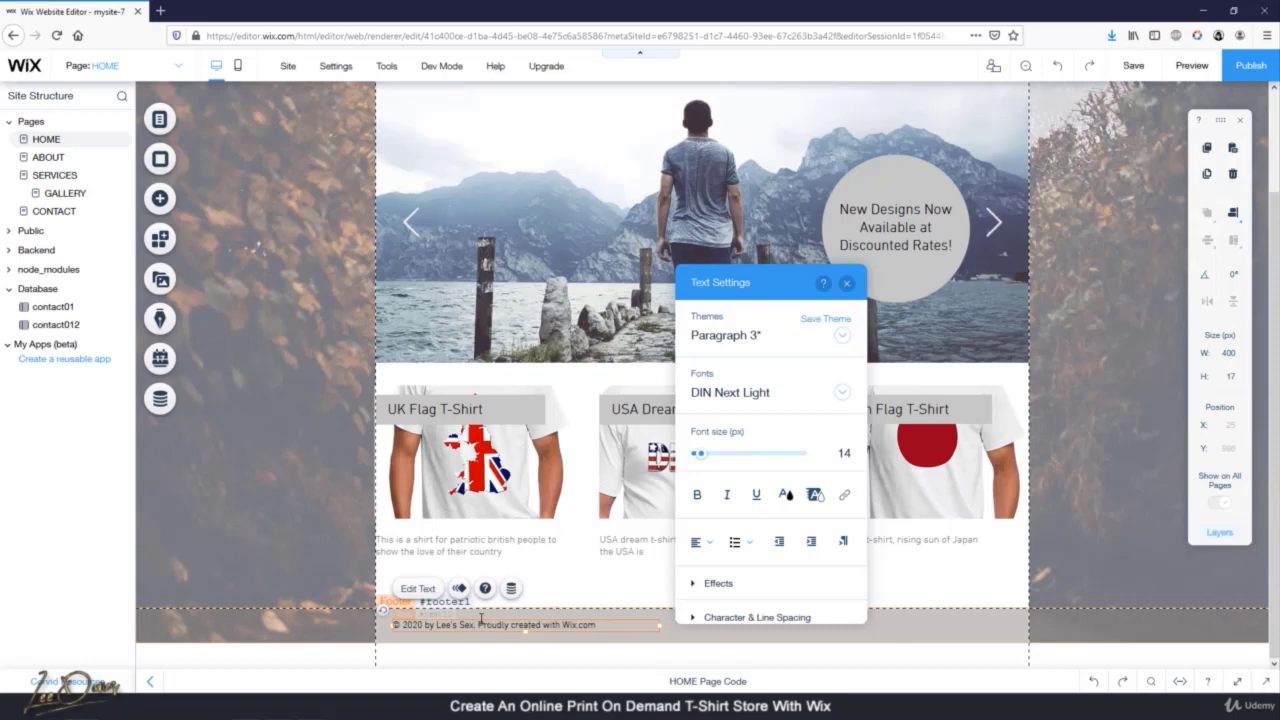
text(y T-Shirts)
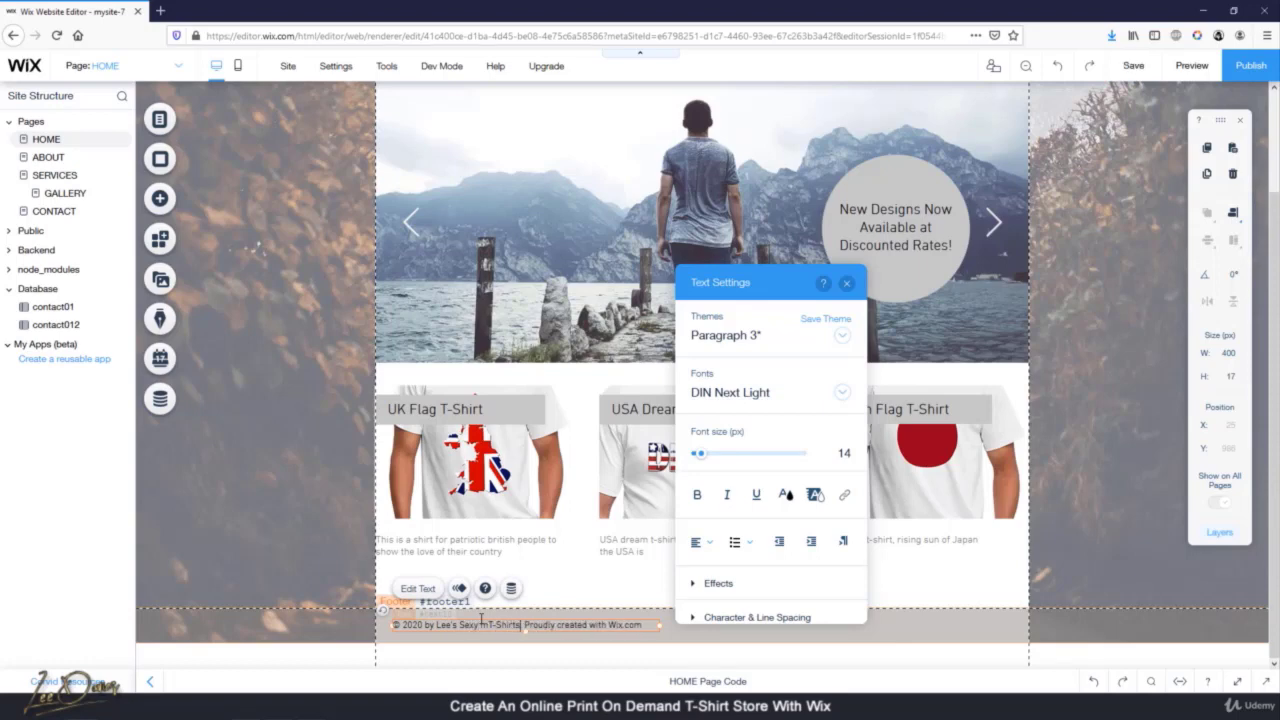
text(,)
Delete "Proudly created with Wix.com" from the end of the footer text and finish editing it
key(Delete)
key(Delete)
key(Delete)
key(Delete)
key(Delete)
key(Delete)
key(Delete)
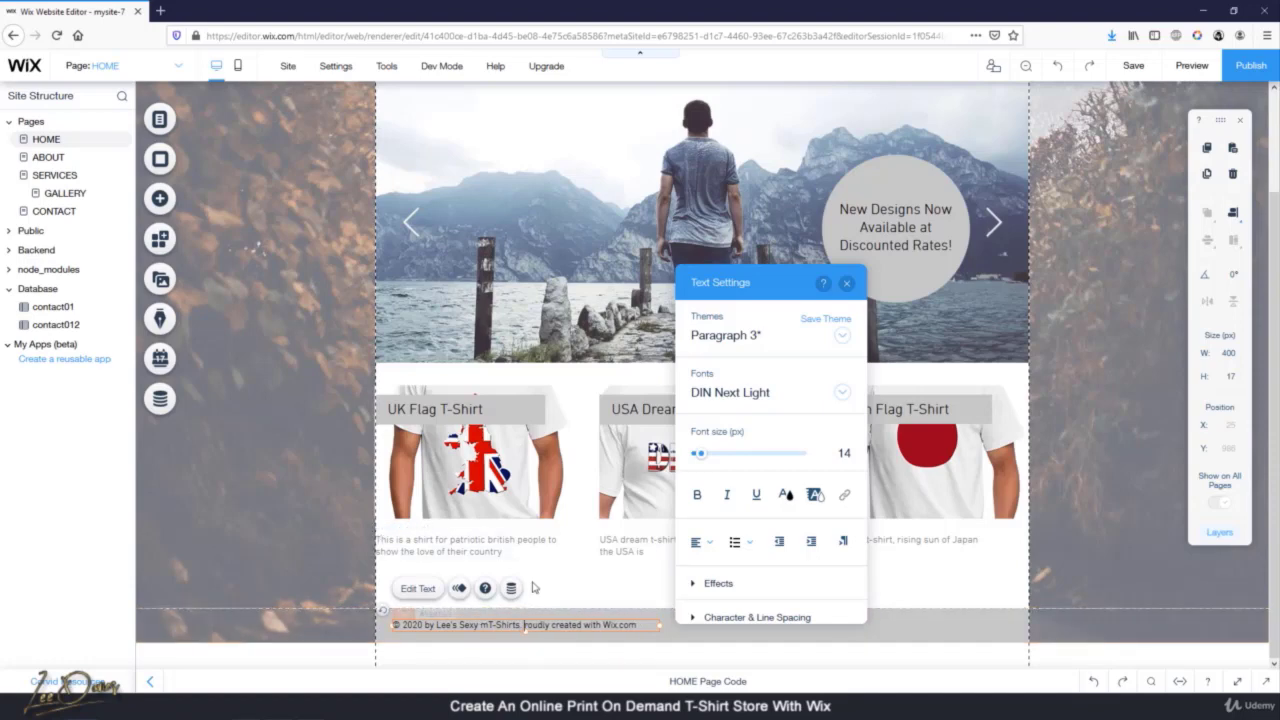
key(Delete)
key(Delete)
key(Delete)
key(Delete)
key(Delete)
key(Delete)
key(Delete)
key(Delete)
key(Delete)
key(Delete)
key(Delete)
key(Delete)
key(Delete)
key(Delete)
key(Delete)
key(Delete)
click(656, 669)
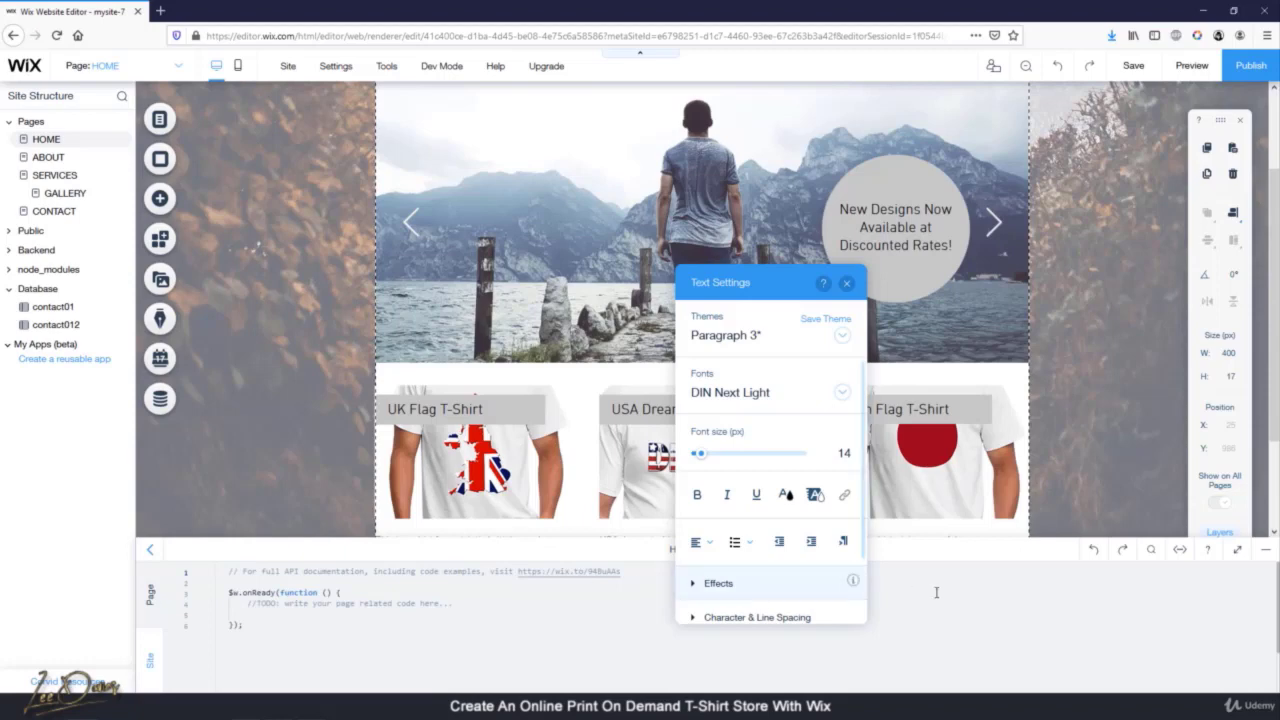
click(1265, 549)
click(1094, 549)
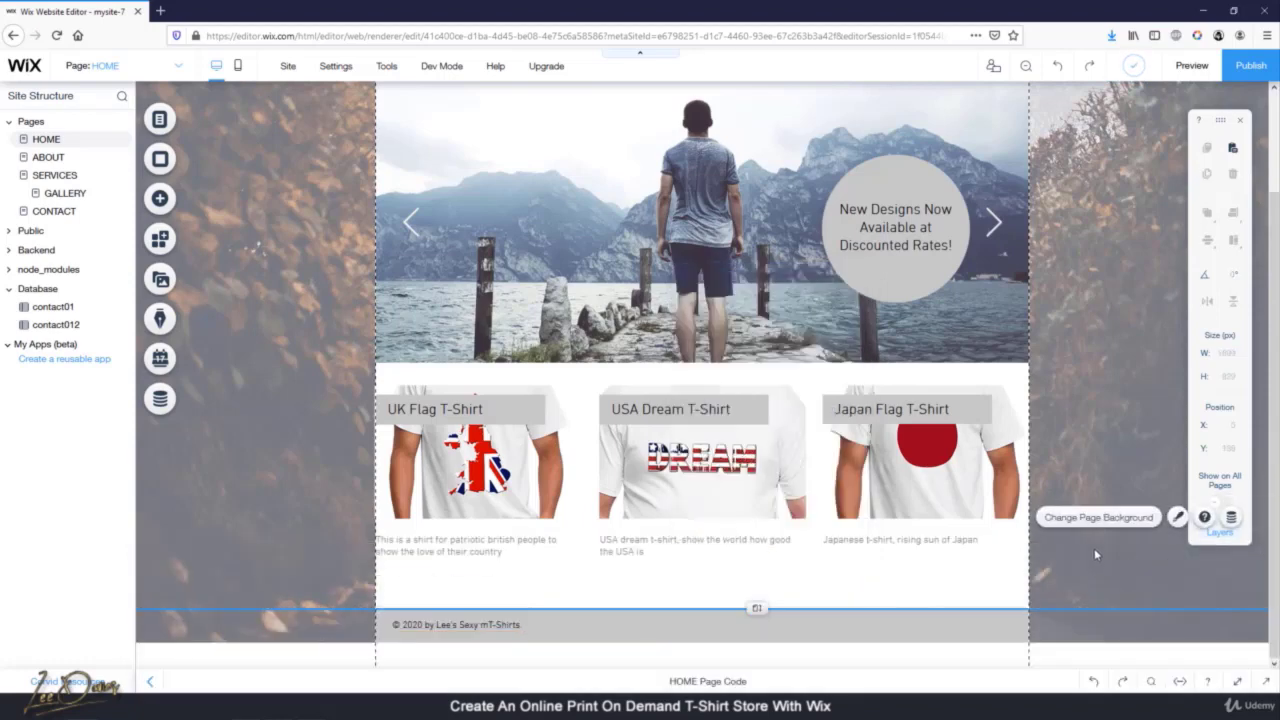
Remove the stray "m" before "T-Shirts" in the footer text and save the site
click(458, 622)
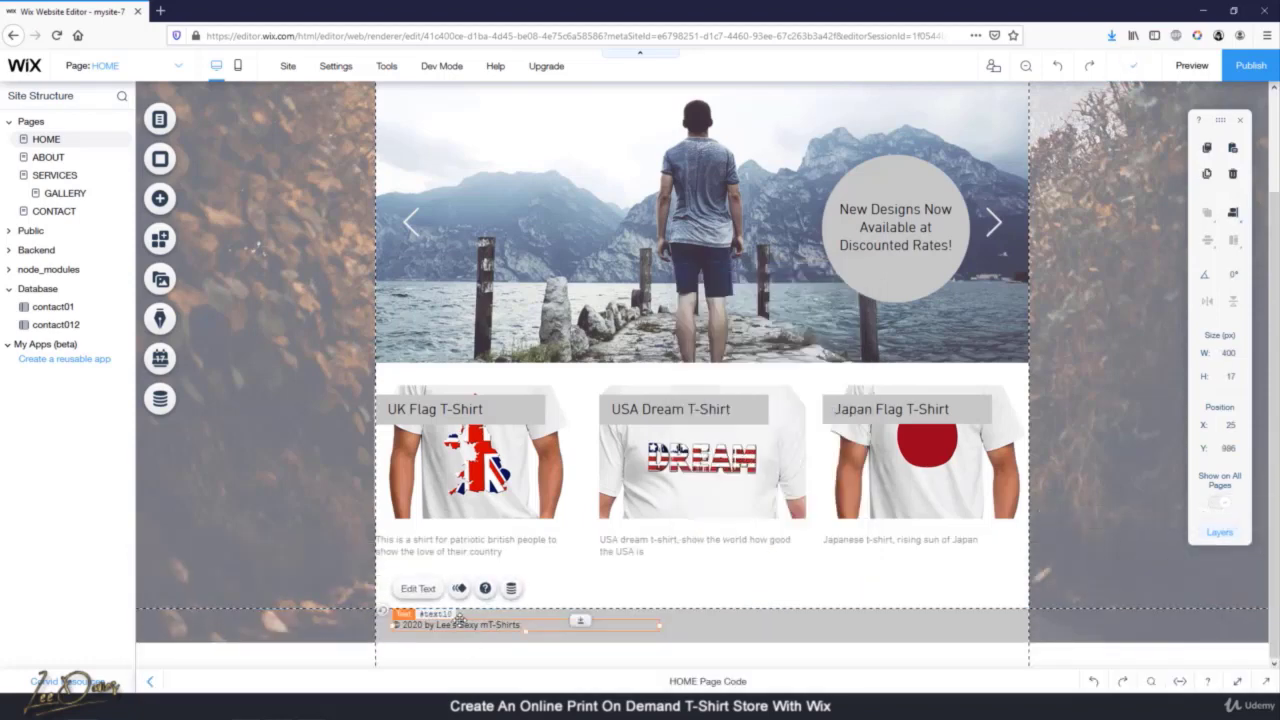
click(418, 588)
click(493, 625)
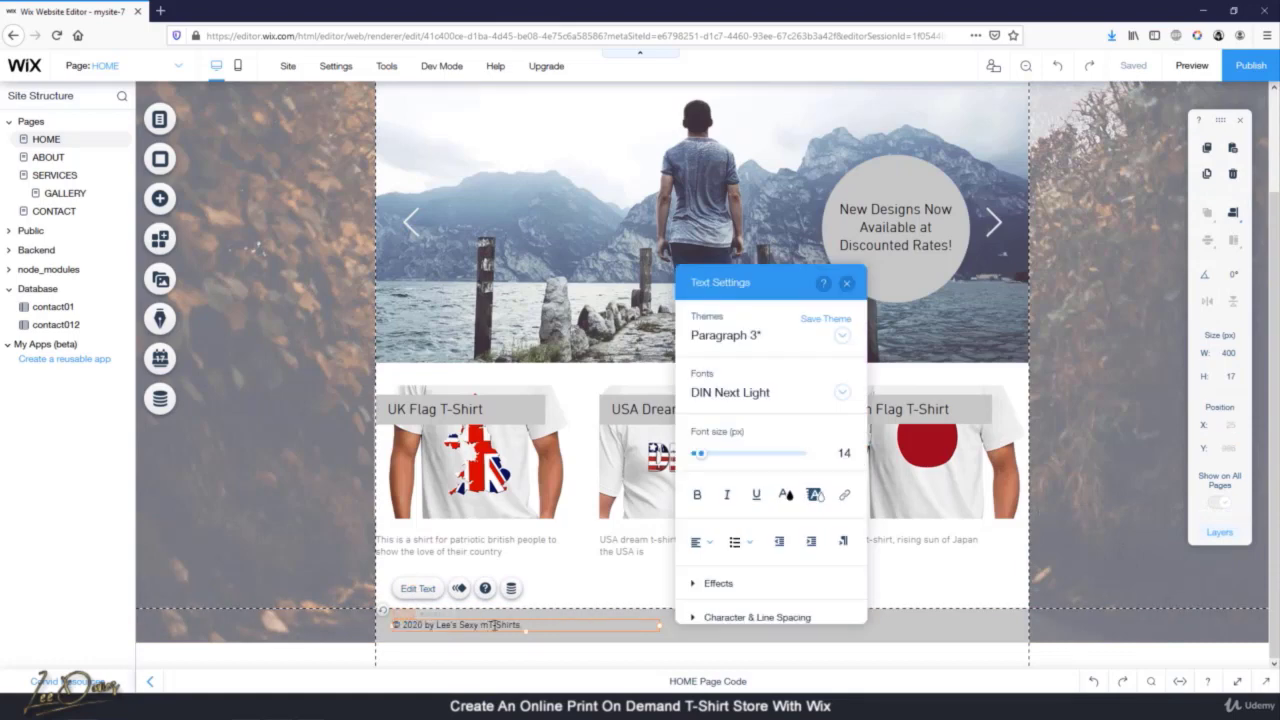
click(846, 283)
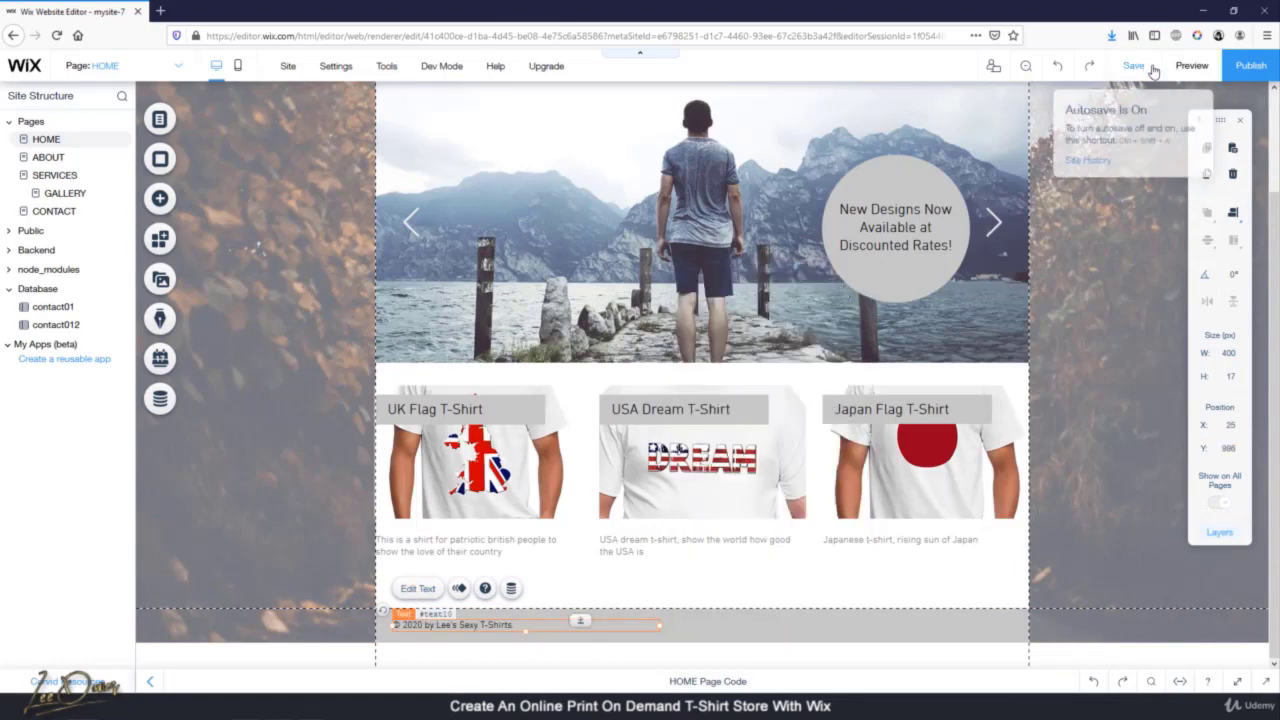
Change the text colour of the UK Flag T-Shirt description to black (#000000)
scroll(1106, 337, up, 3)
scroll(1092, 339, down, 3)
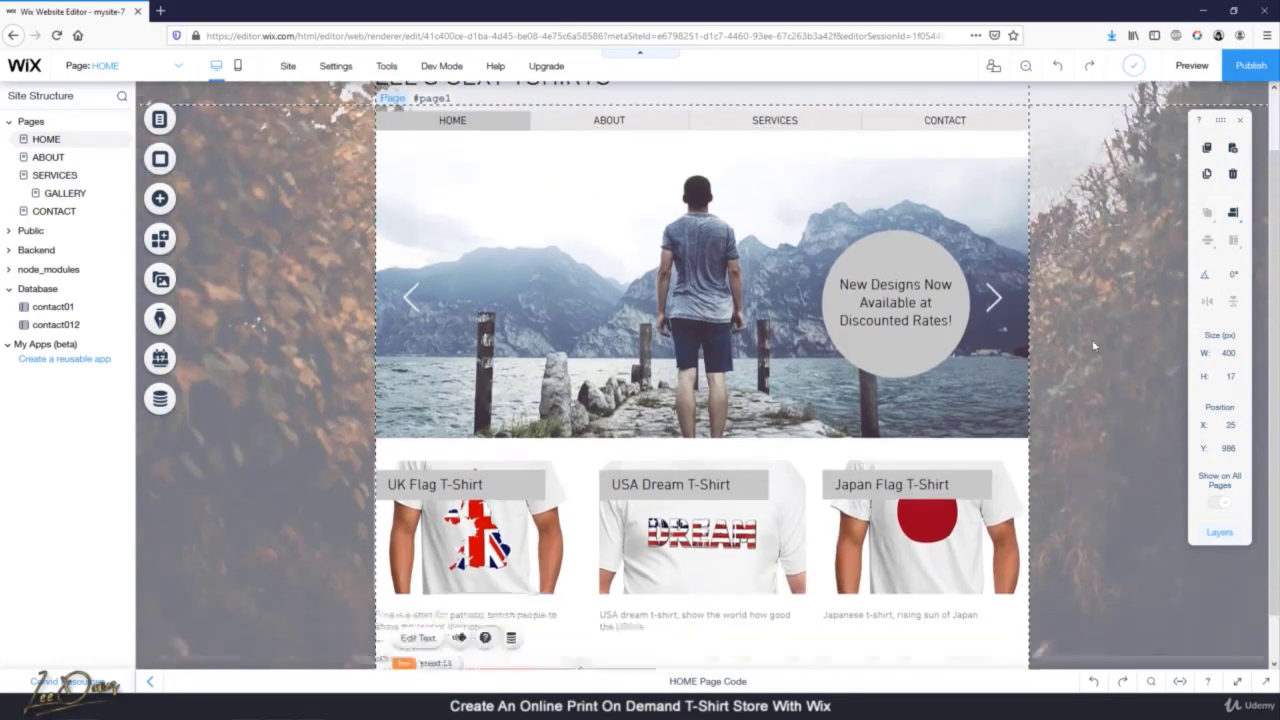
click(473, 551)
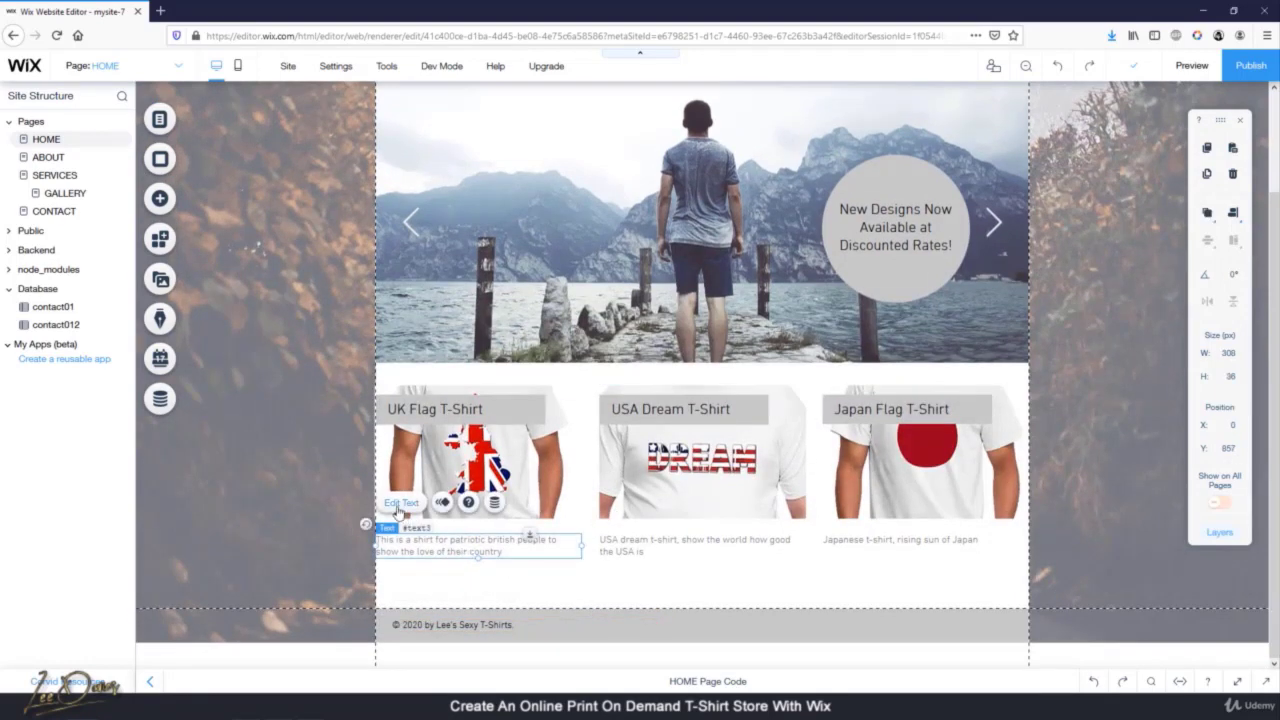
click(400, 505)
click(708, 428)
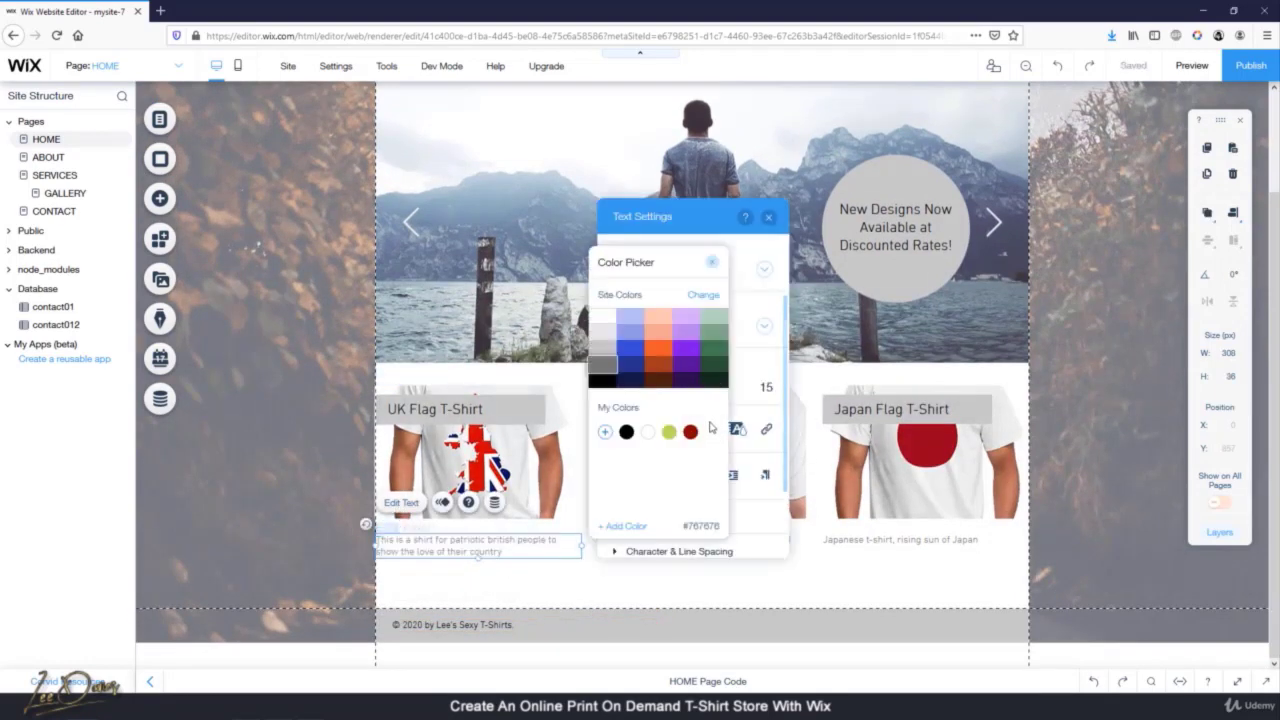
click(625, 436)
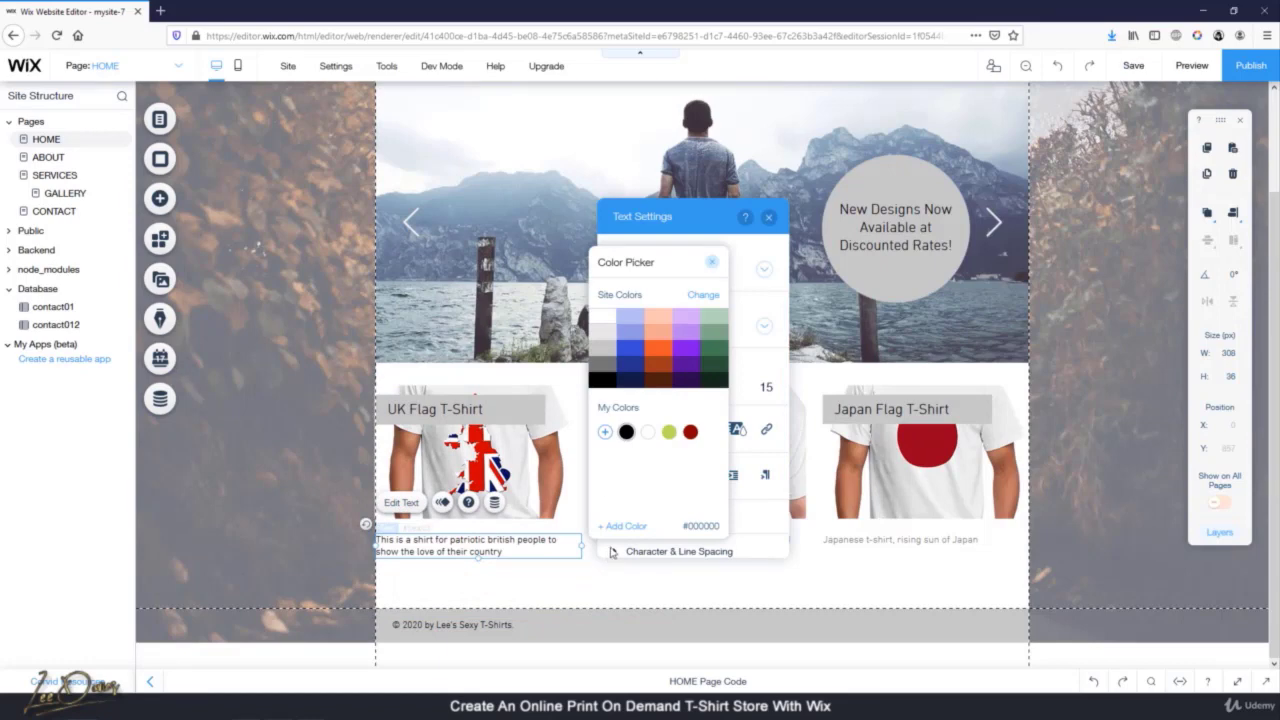
click(621, 578)
click(803, 581)
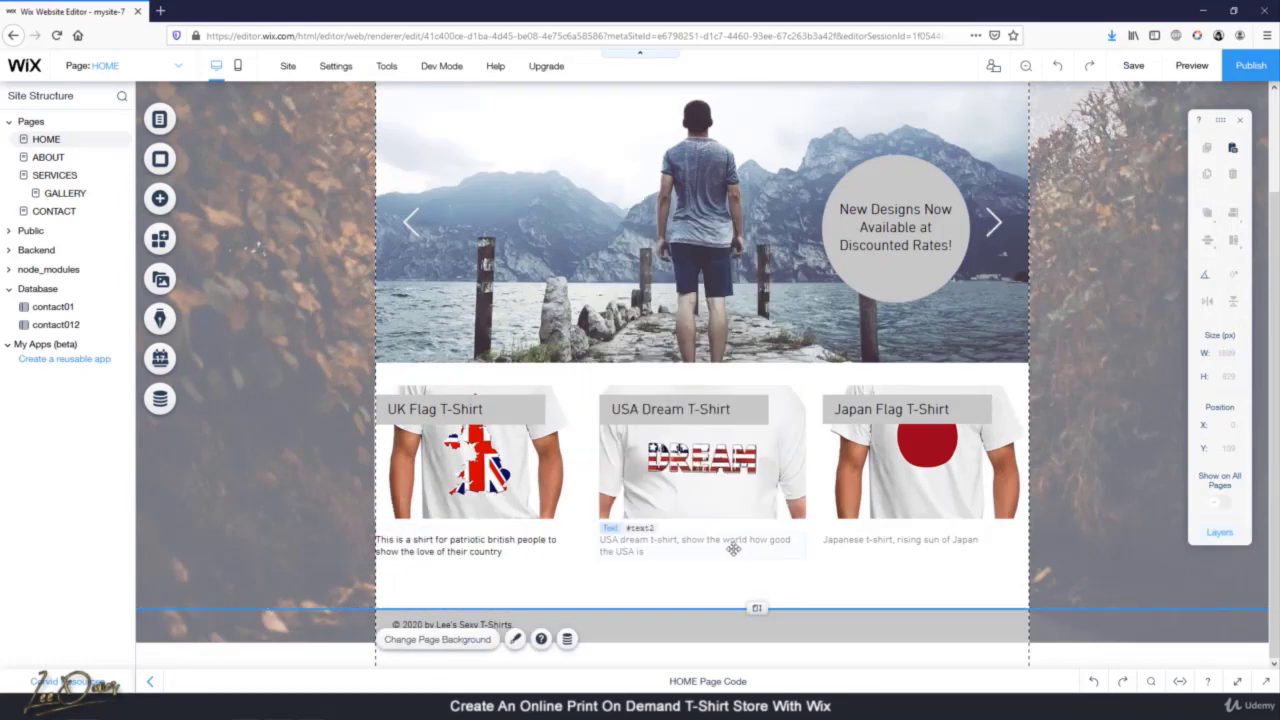
Set the USA Dream T-Shirt description's text colour to black
click(698, 543)
click(630, 503)
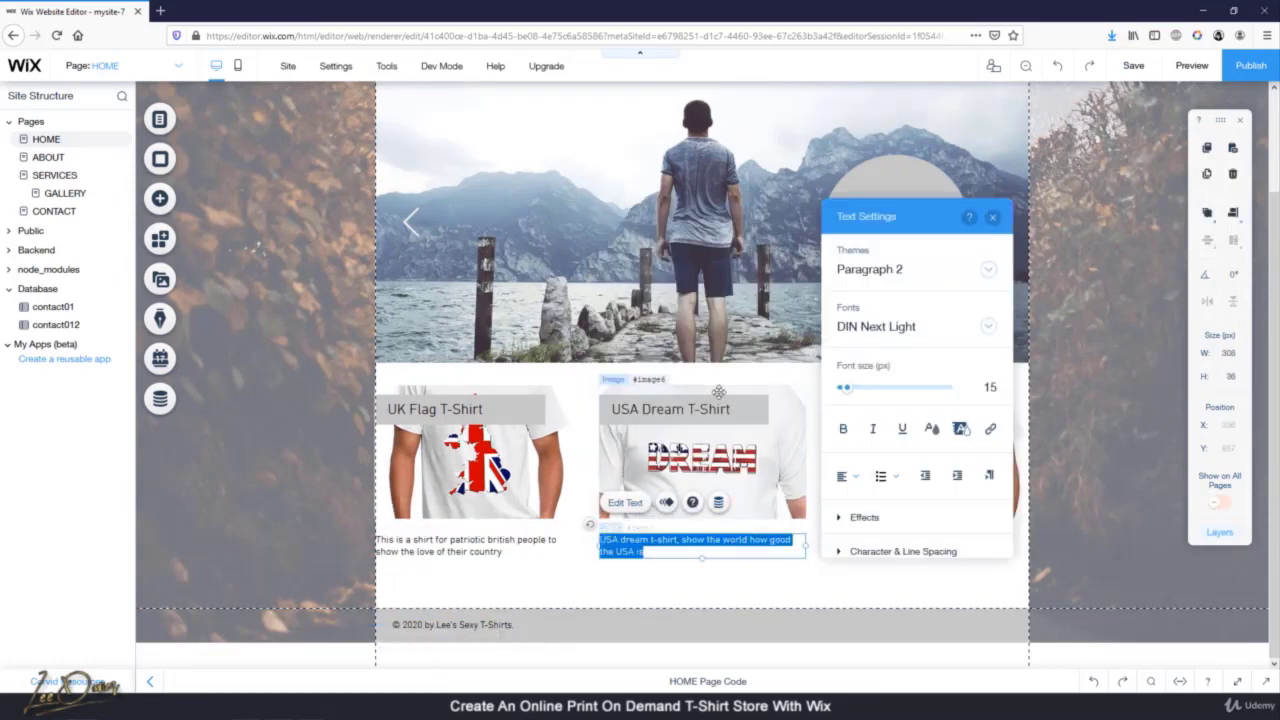
click(931, 431)
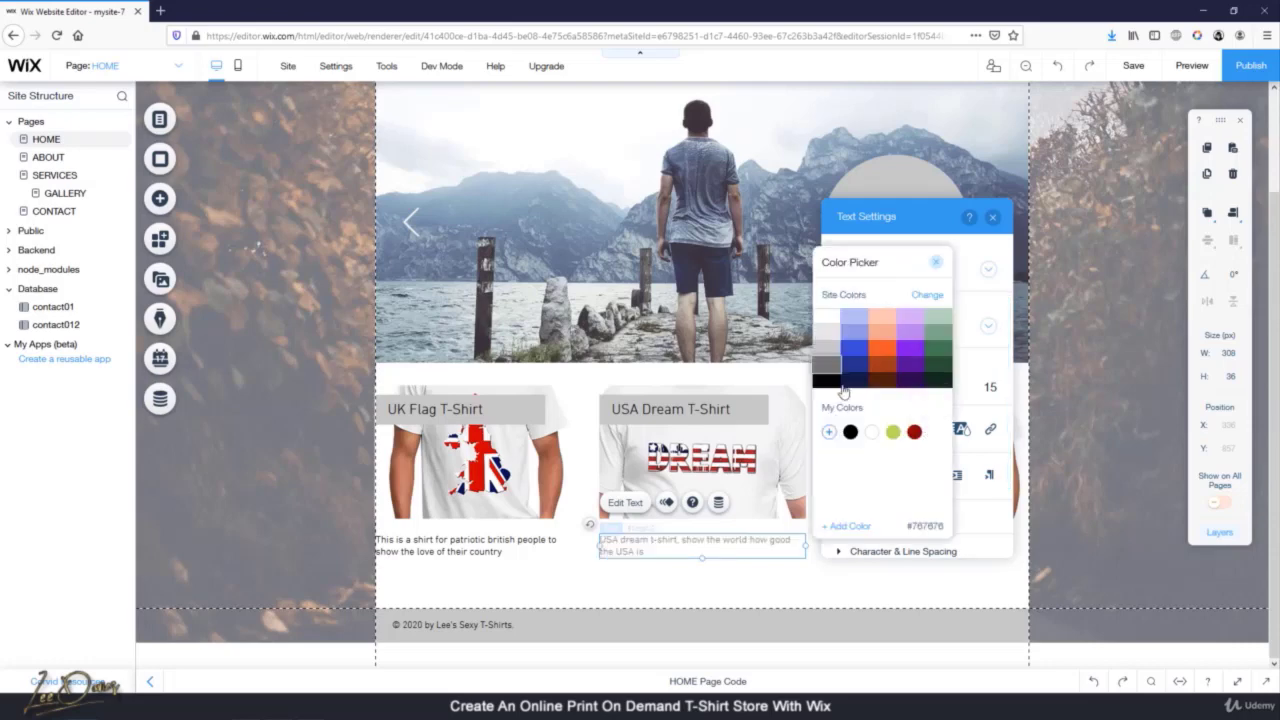
click(994, 220)
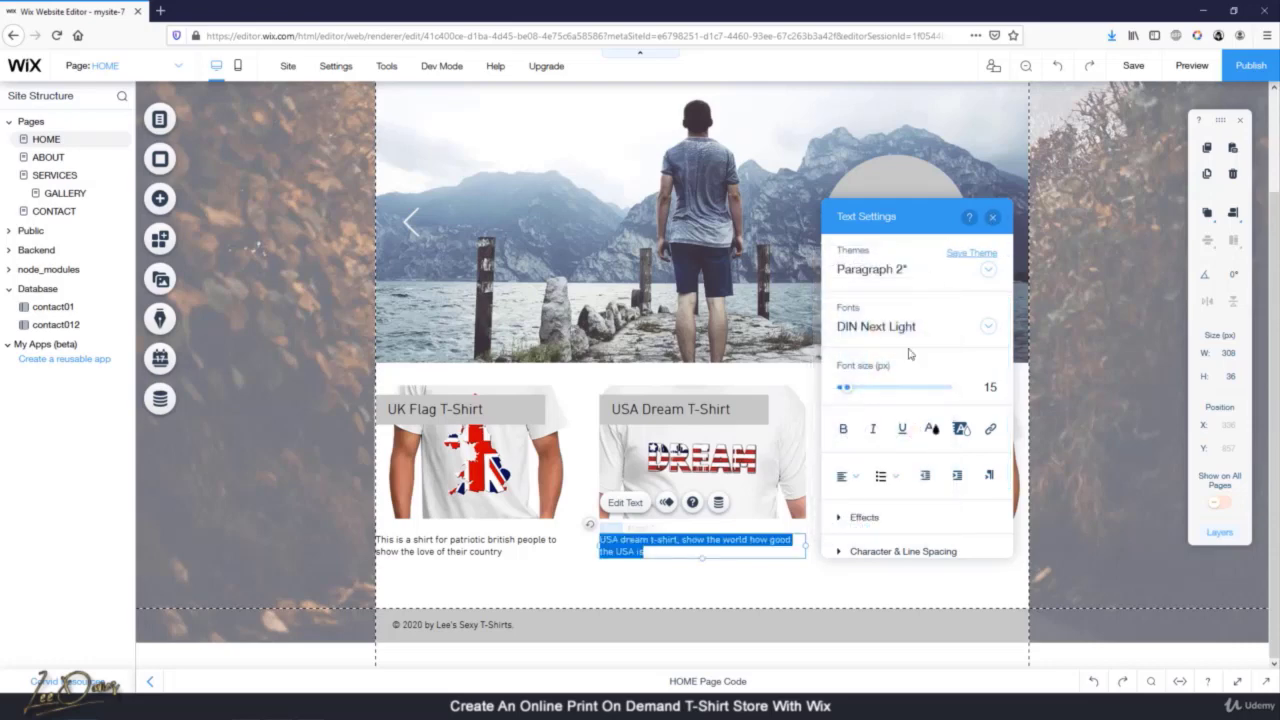
click(799, 583)
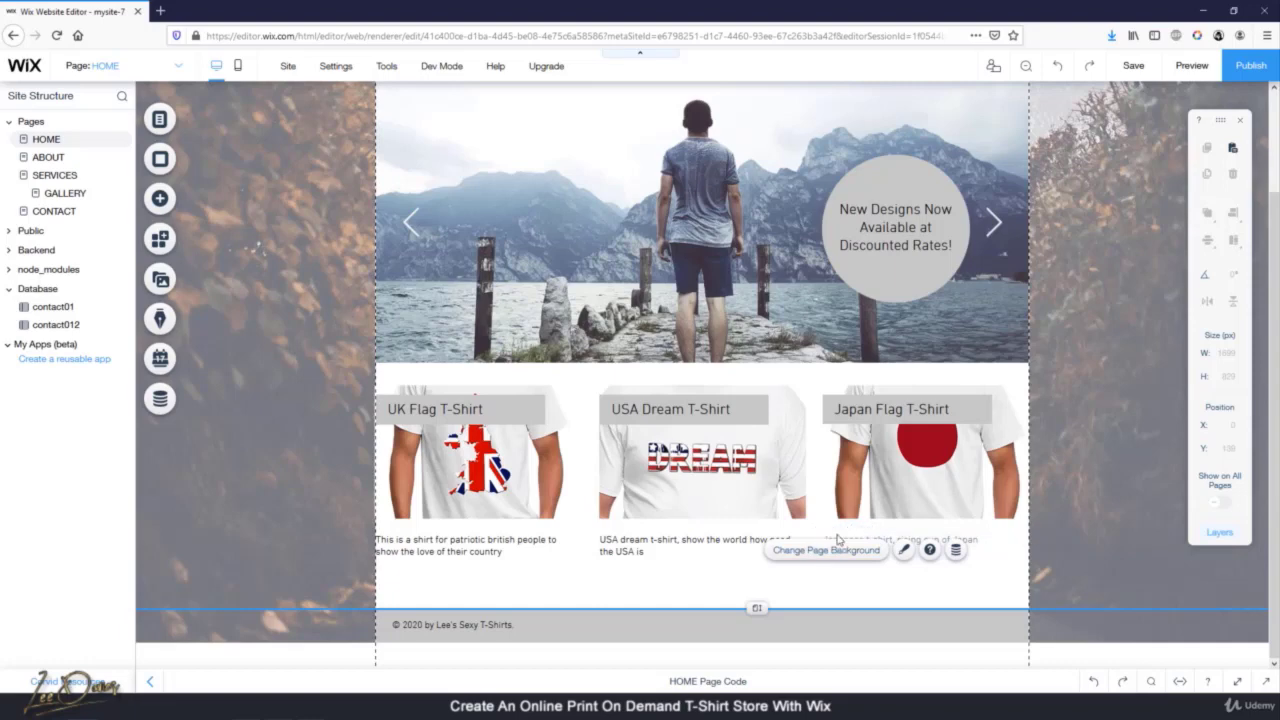
Set the Japan Flag T-Shirt description's text colour to black
click(838, 540)
click(848, 504)
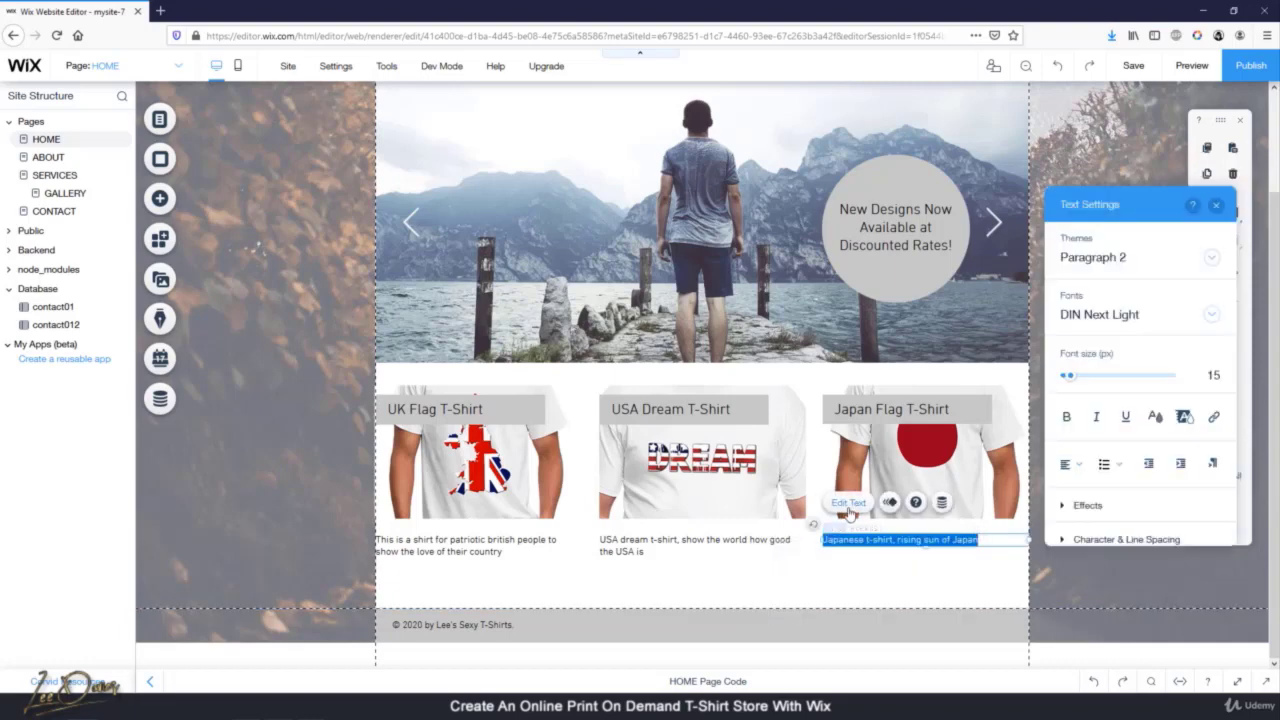
click(1155, 416)
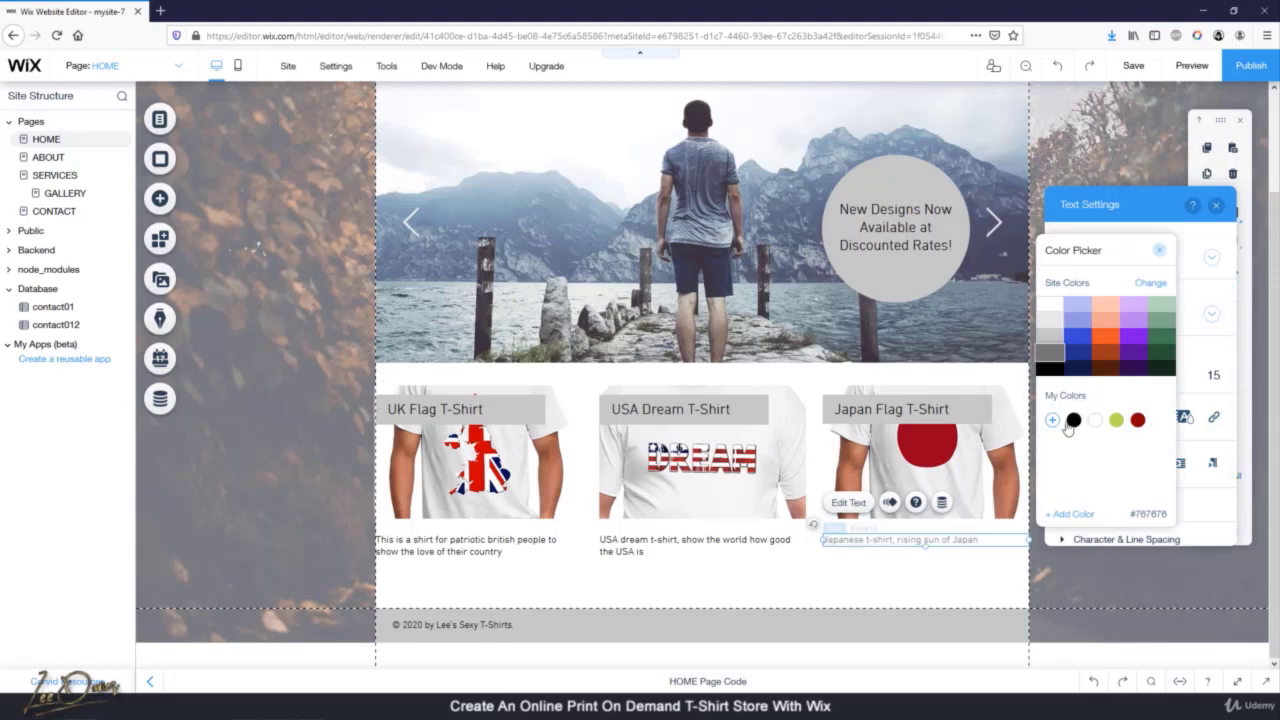
click(1073, 420)
click(1159, 250)
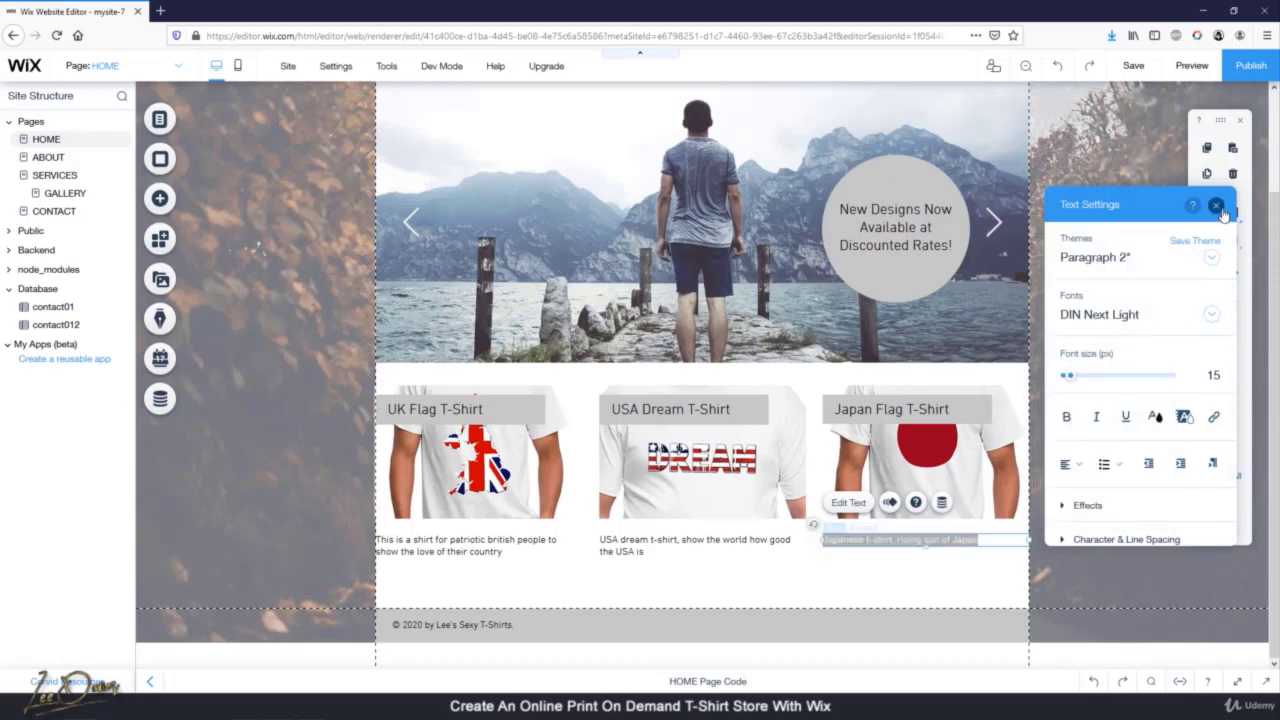
click(1216, 206)
click(1060, 420)
Duplicate the HOME page in the site menu
scroll(1059, 423, up, 2)
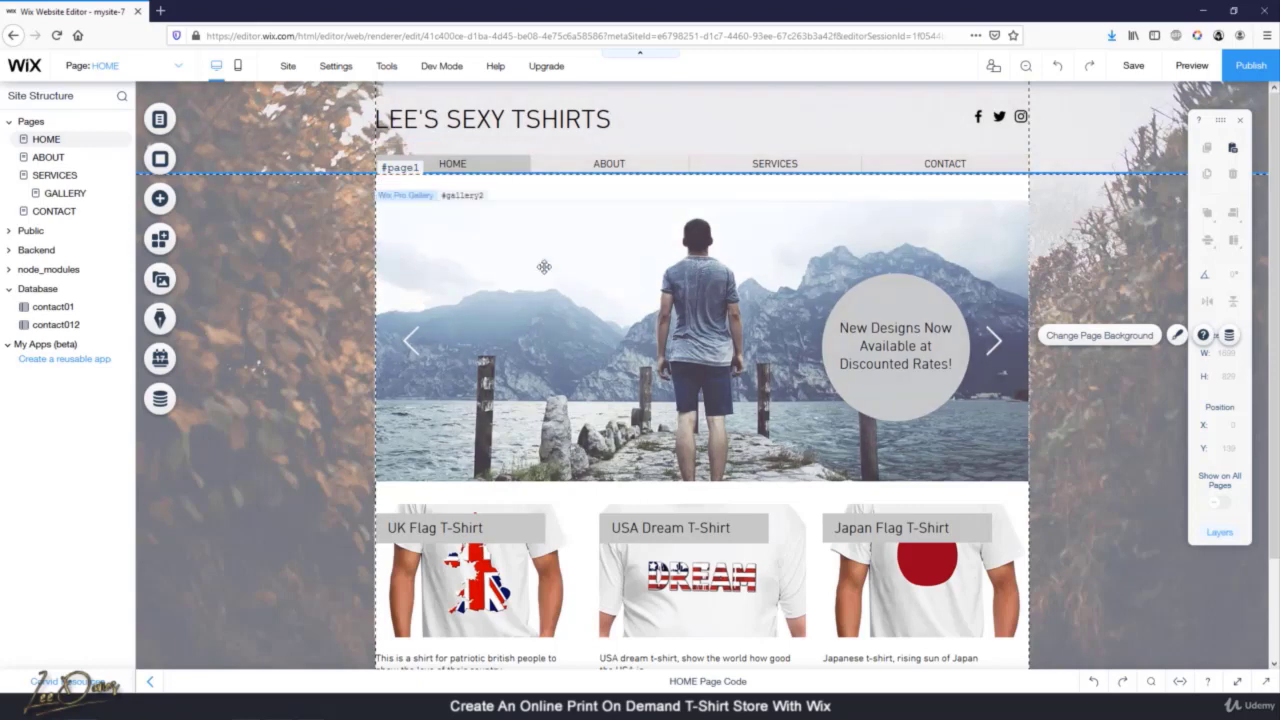
click(158, 124)
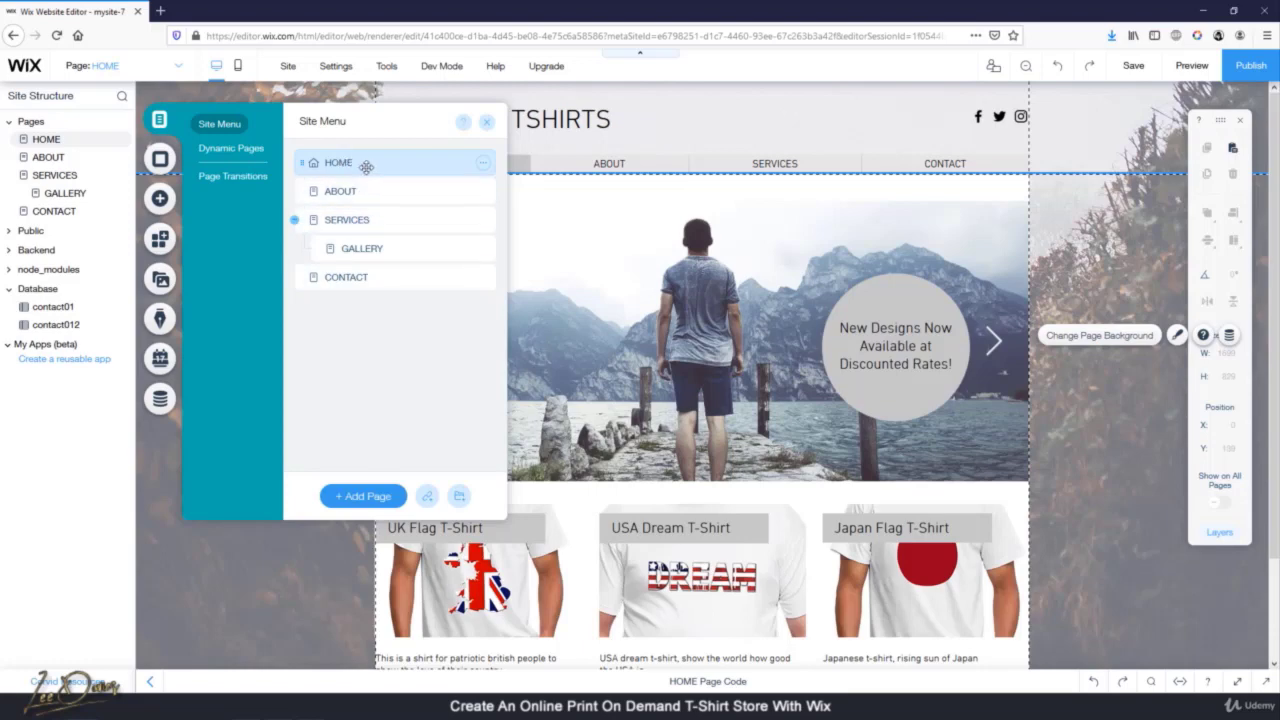
click(482, 163)
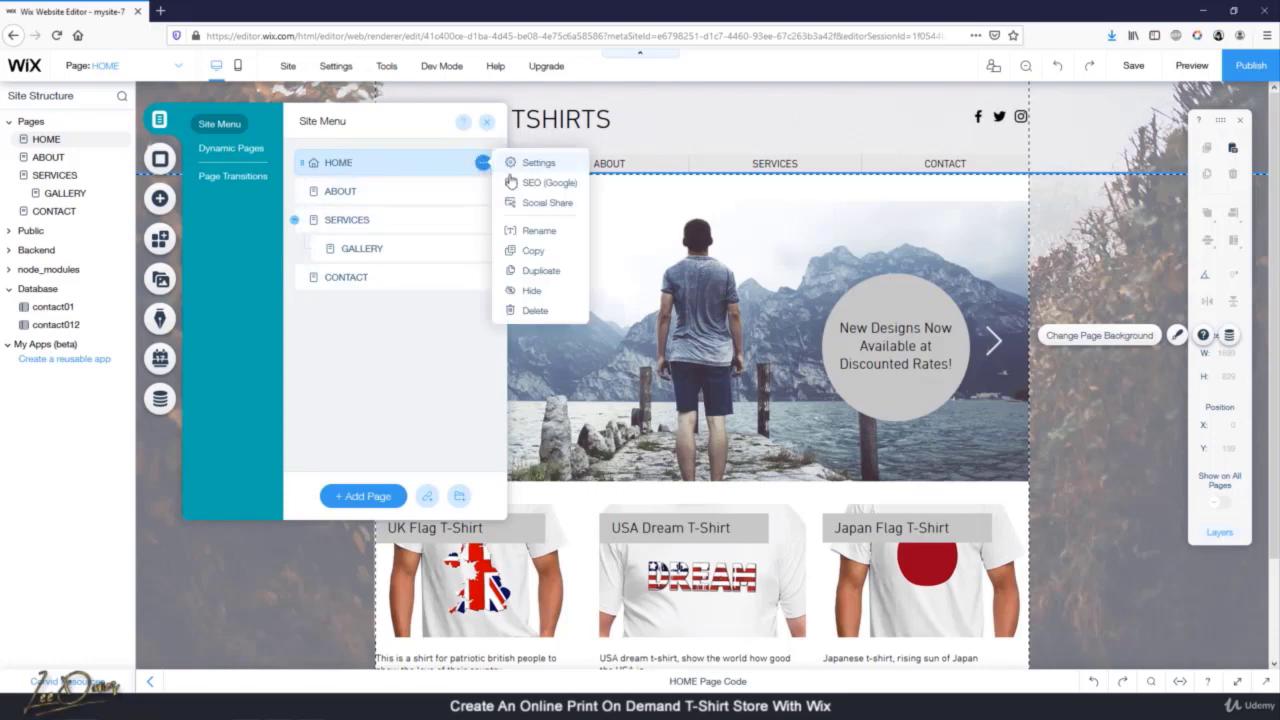
click(541, 271)
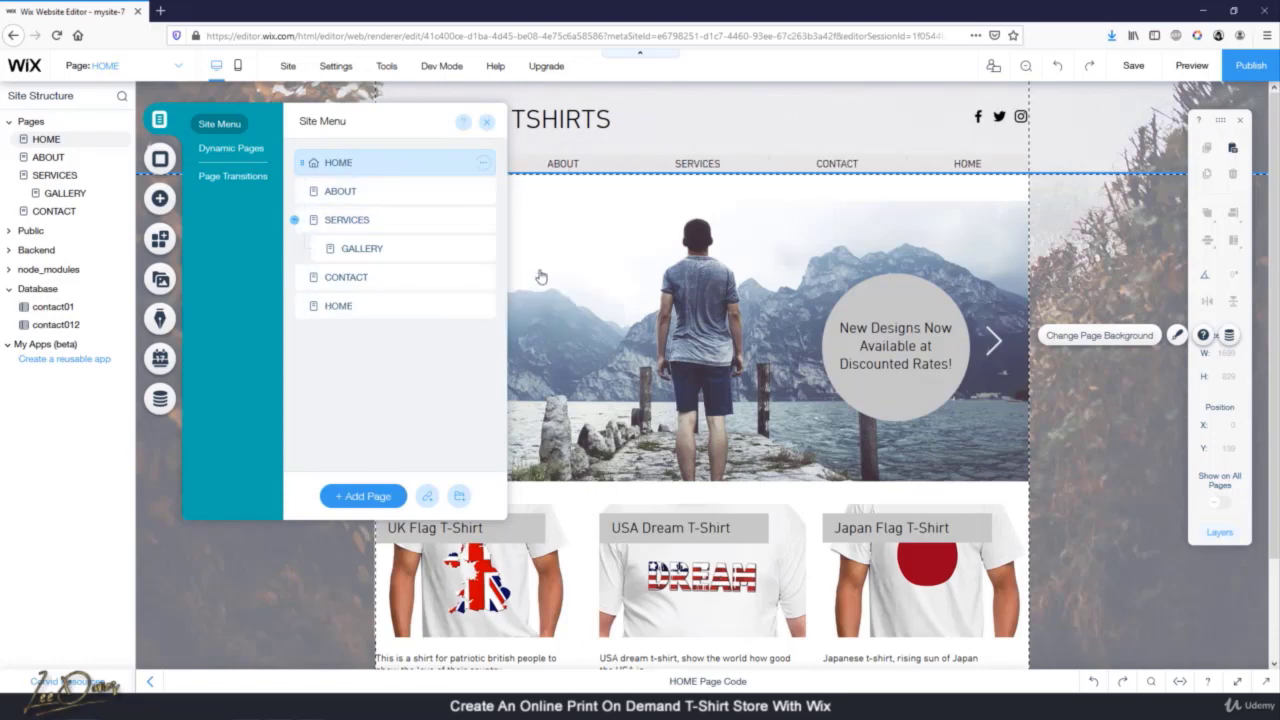
key(Return)
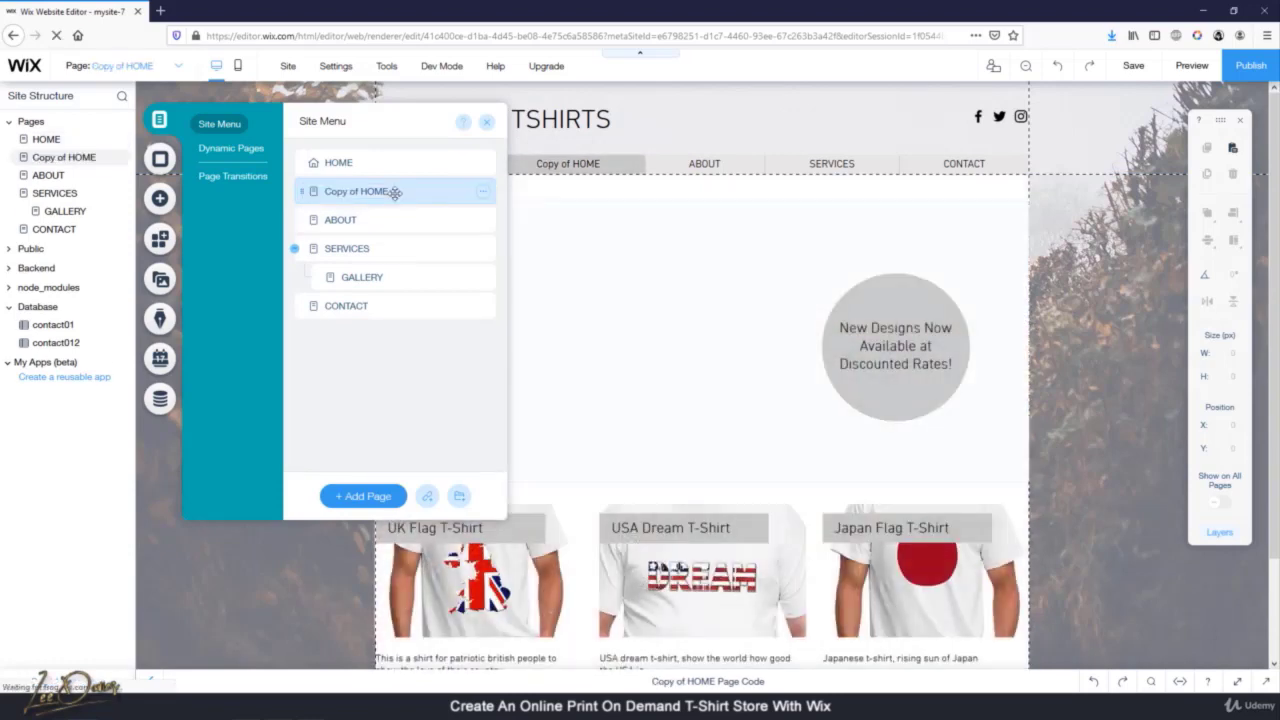
Rename the "Copy of HOME" page to STORE
click(482, 191)
click(537, 260)
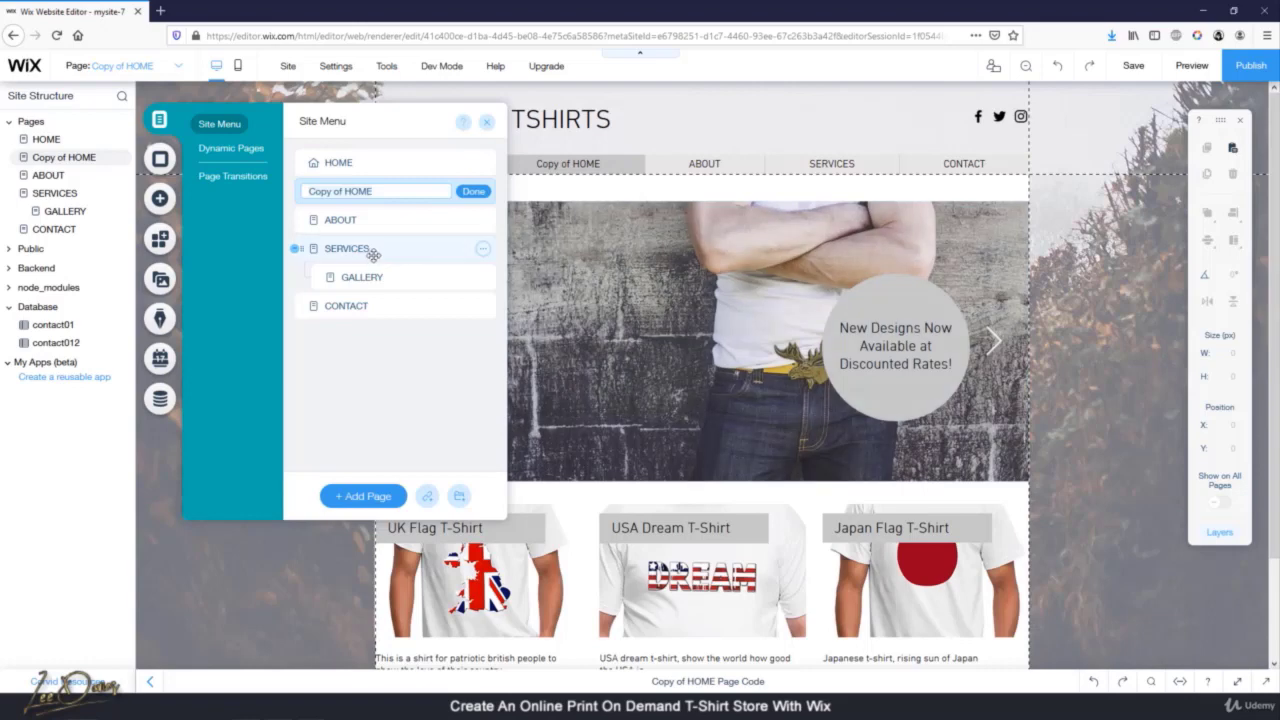
text(sTORE)
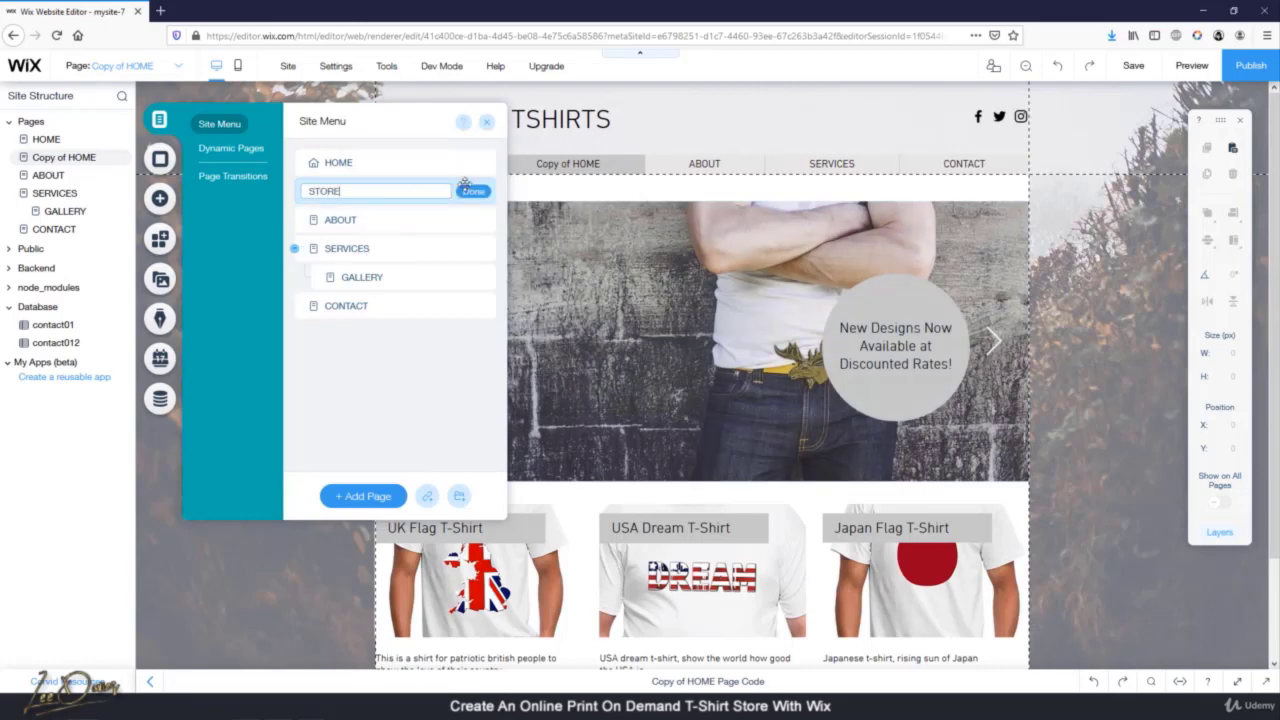
click(473, 192)
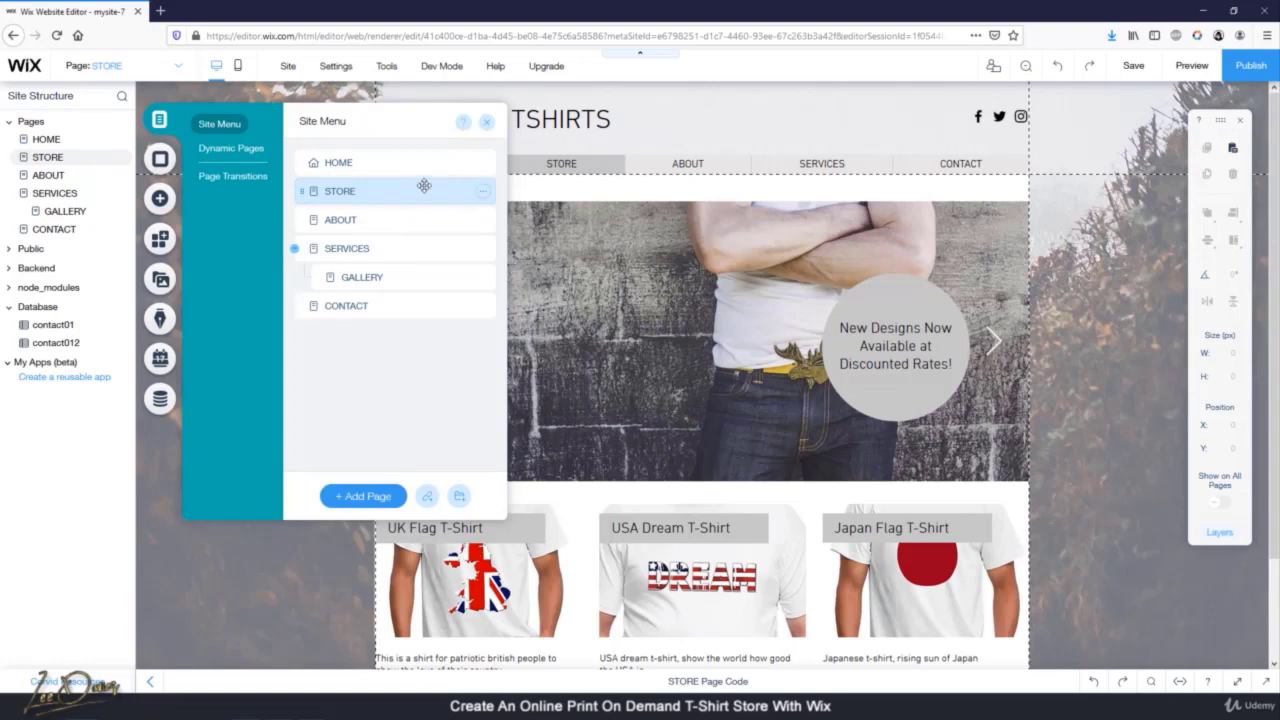
Delete the SERVICES page from the site menu
click(482, 250)
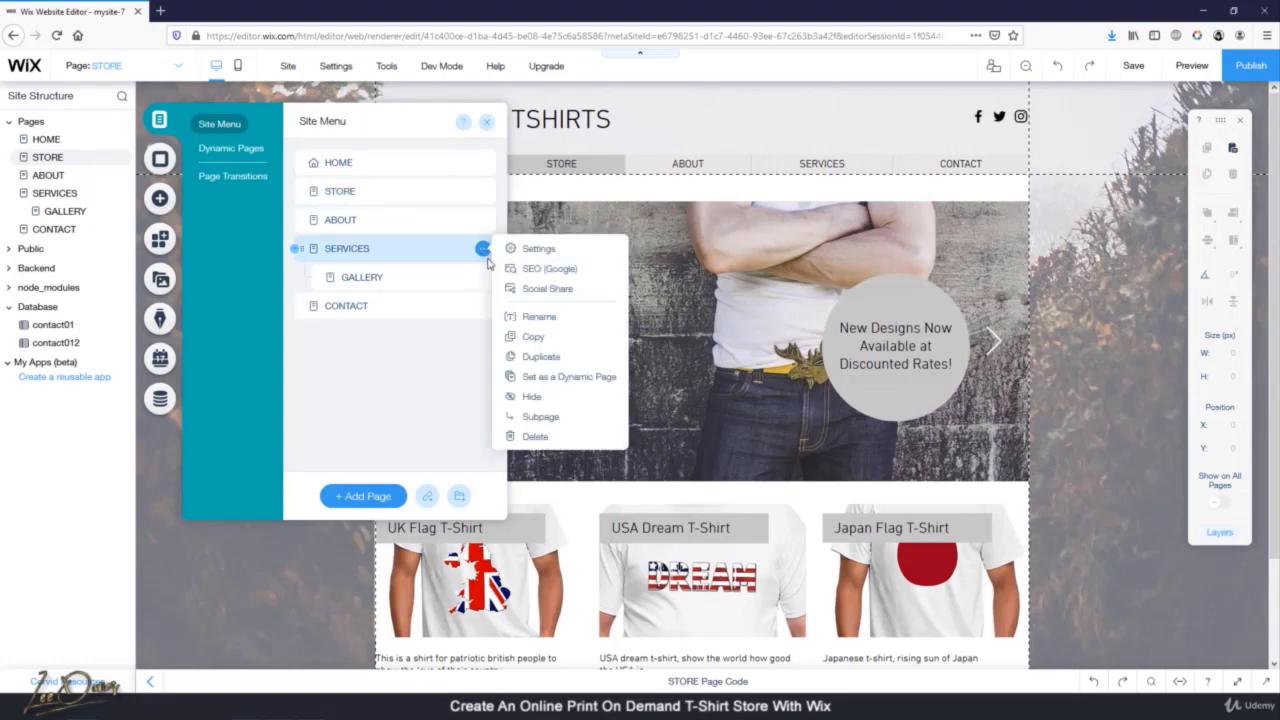
click(537, 436)
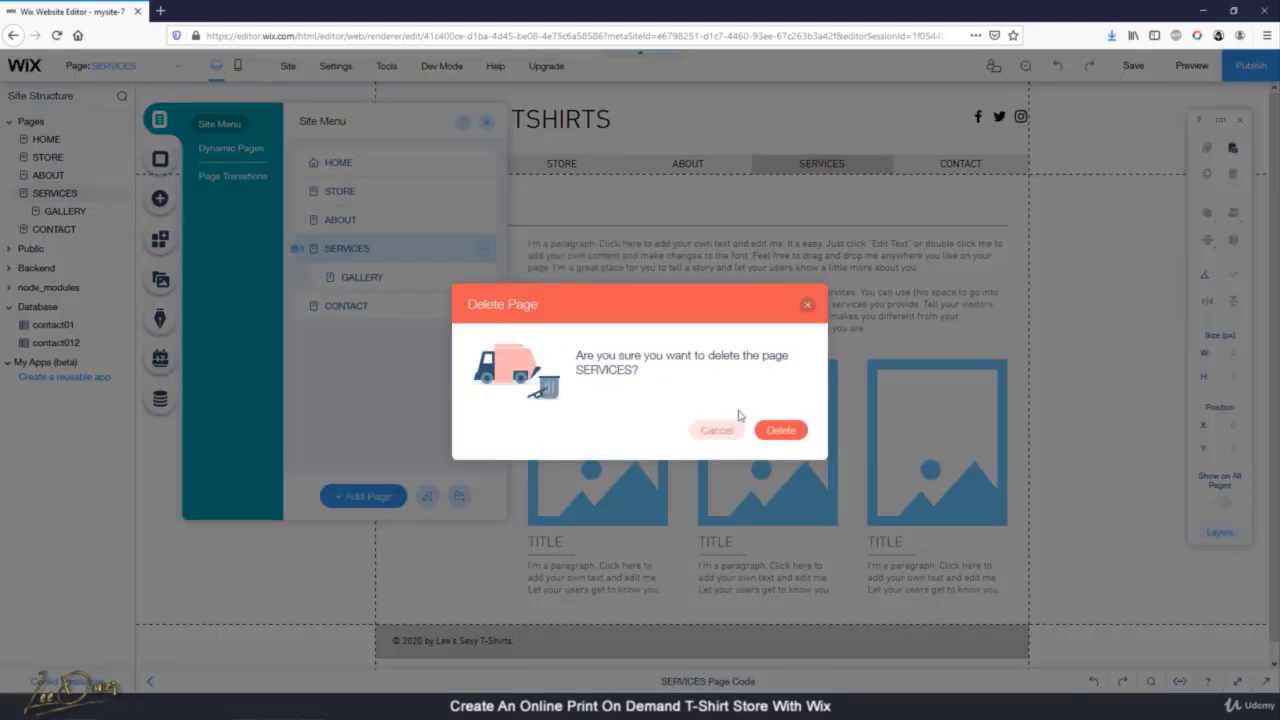
click(774, 430)
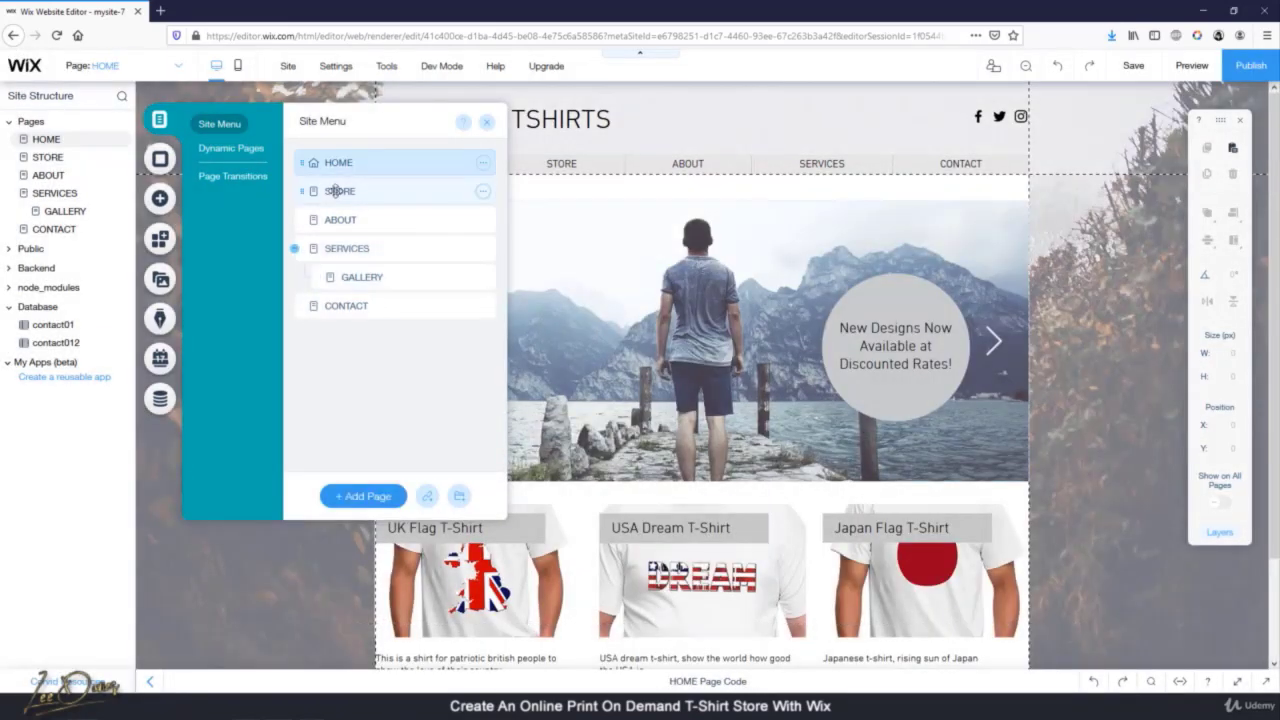
Move the STORE page to just above CONTACT in the site menu and delete the GALLERY page
drag(346, 192, 345, 250)
click(482, 219)
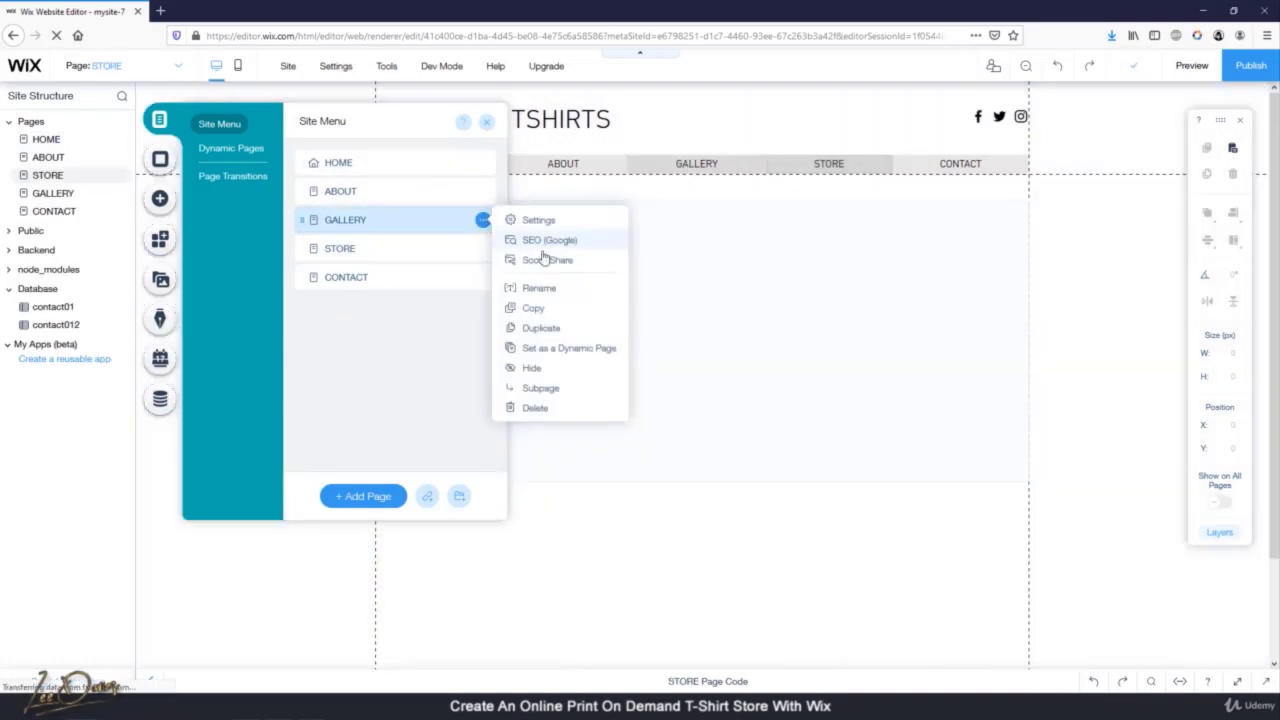
click(535, 408)
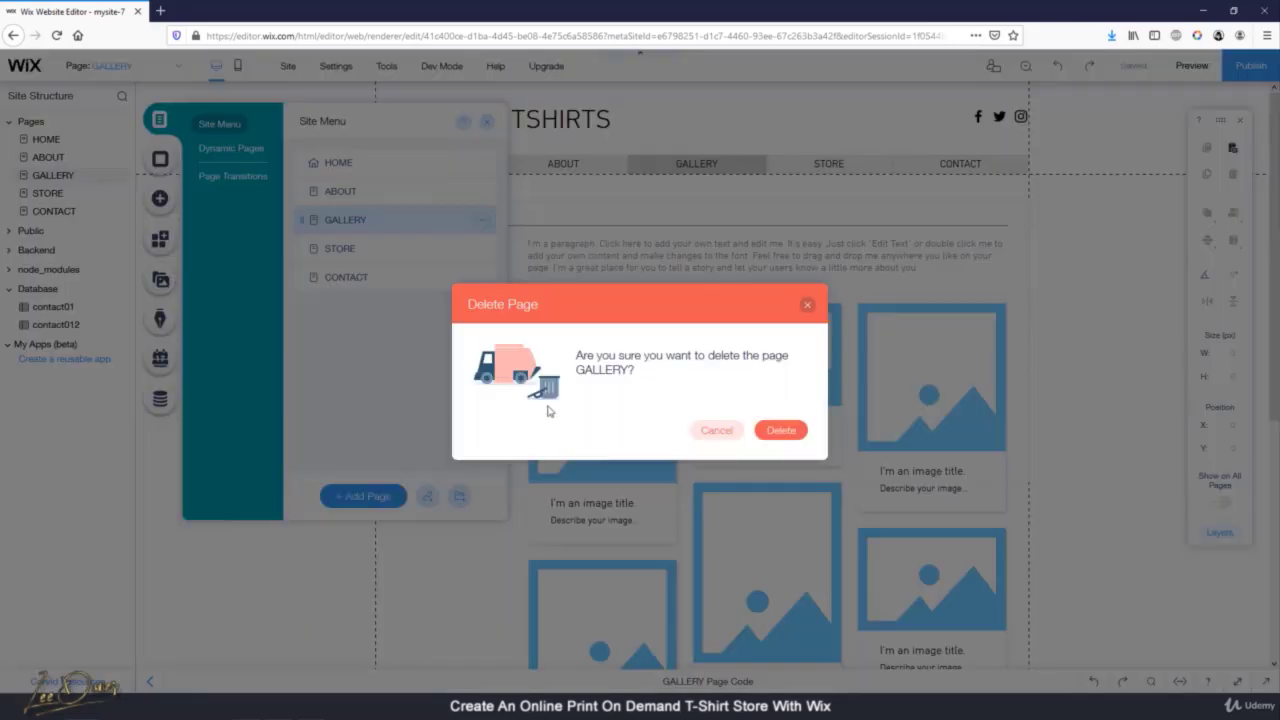
click(779, 429)
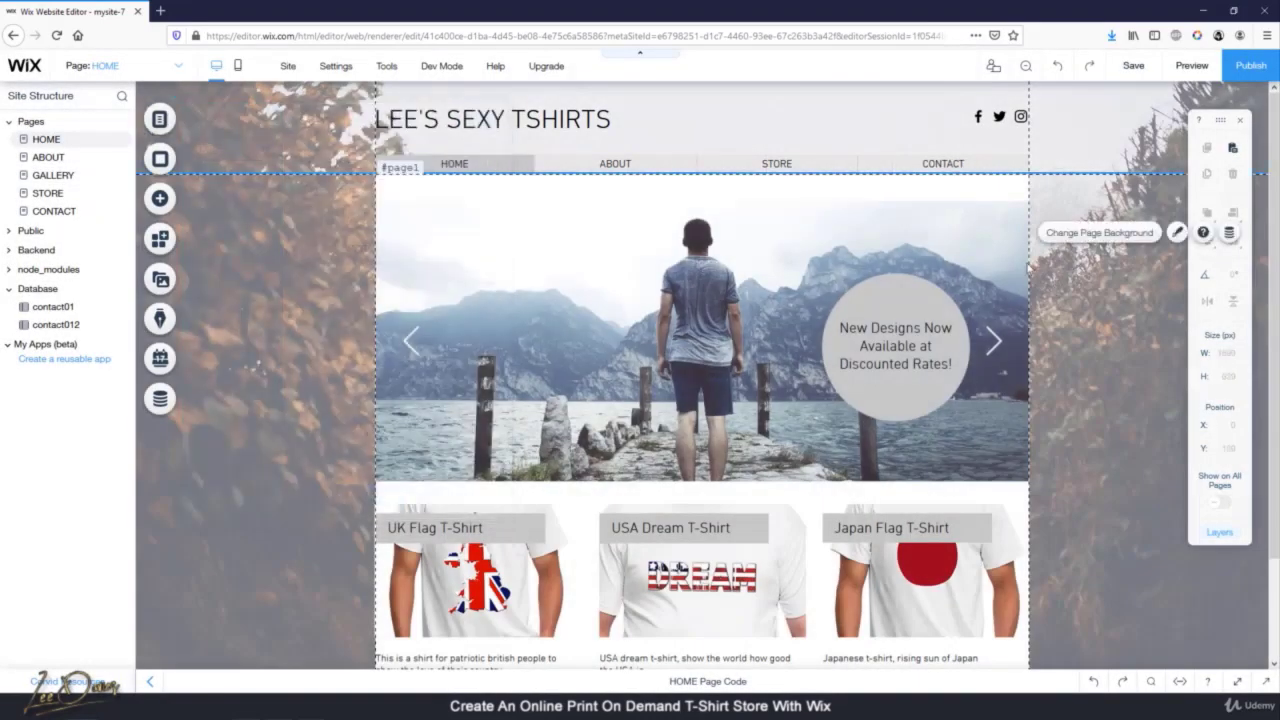
click(1078, 270)
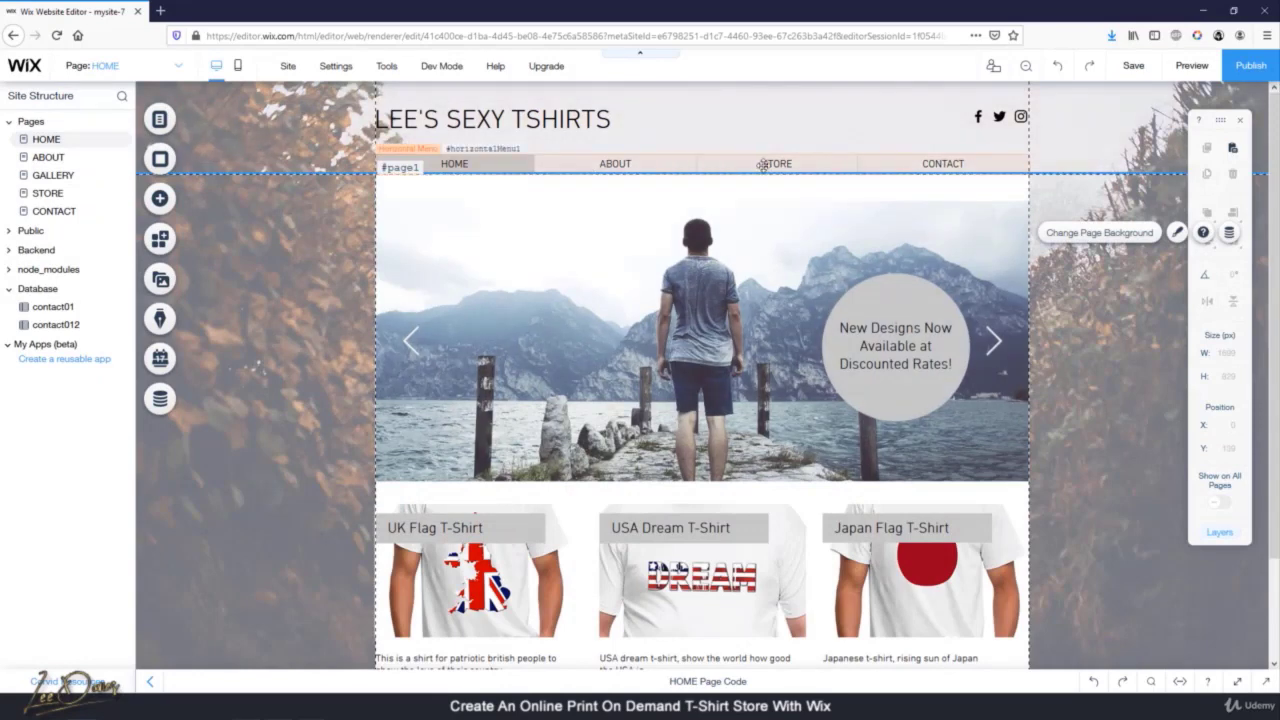
Preview the site's STORE page and return to the editor
click(1191, 65)
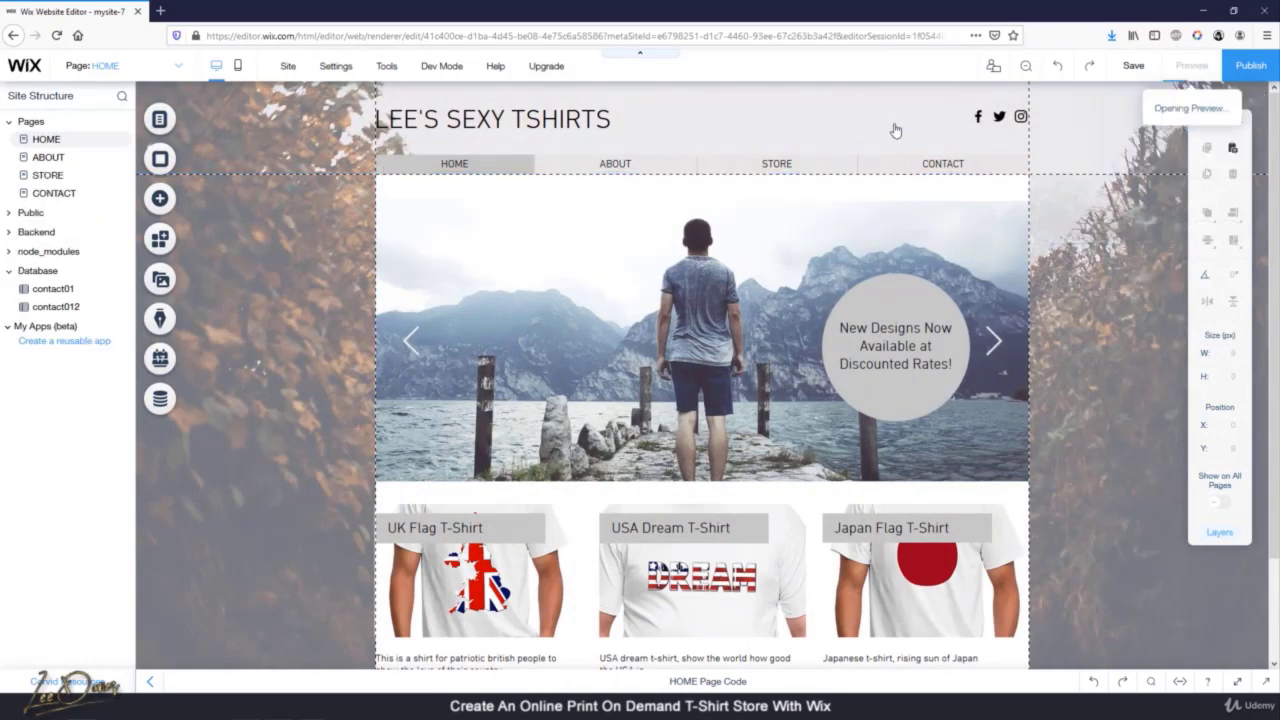
click(711, 199)
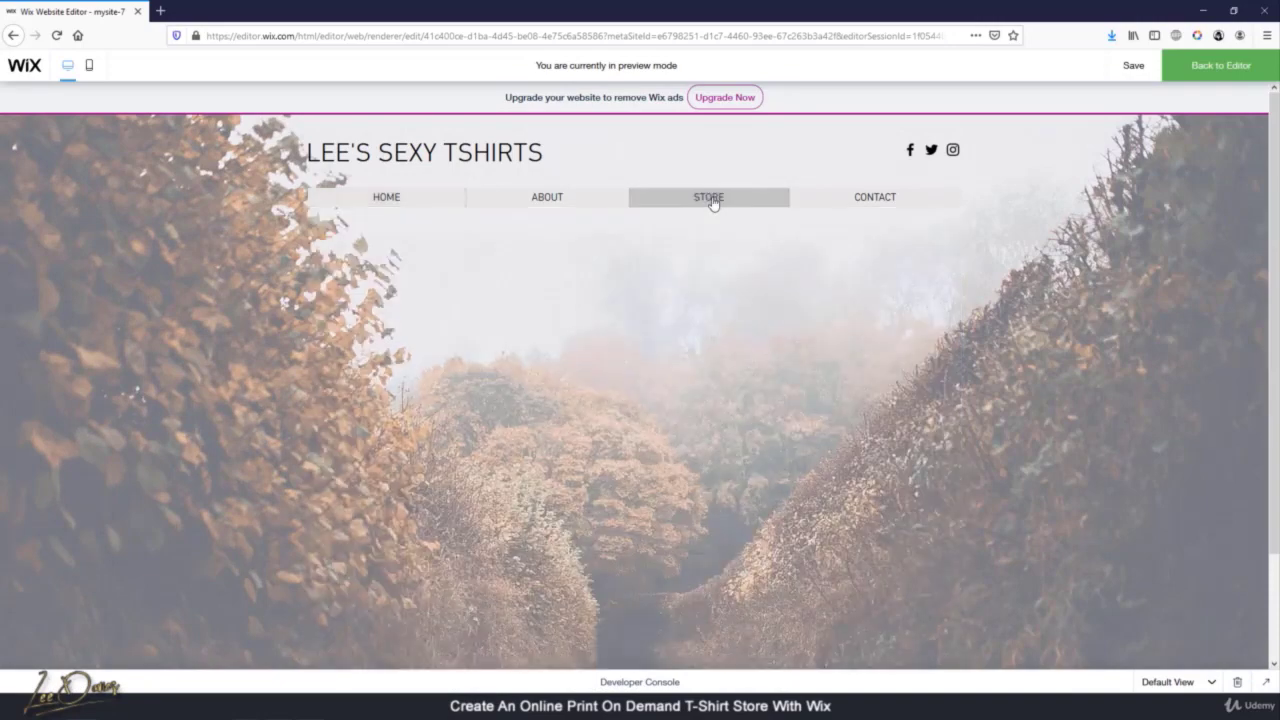
click(1193, 72)
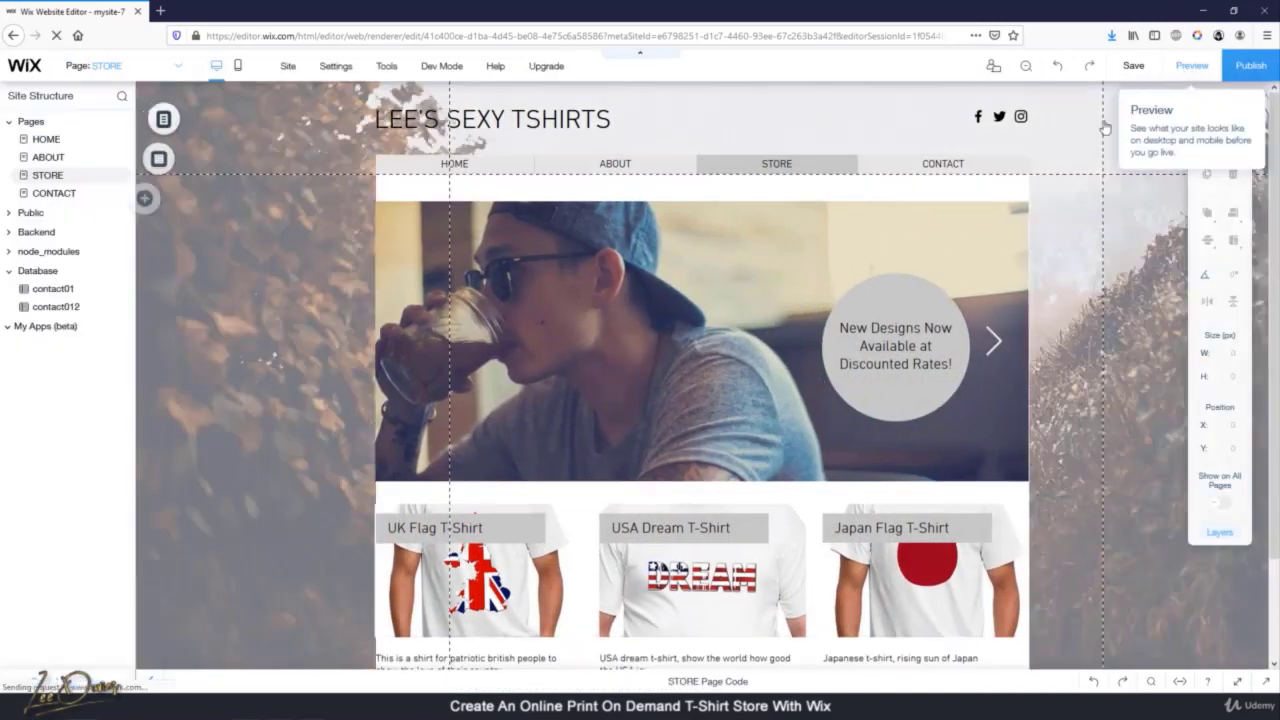
Remove the image slider and the grey circle with its "New Designs Now Available at Discounted Rates!" text from the STORE page
click(702, 273)
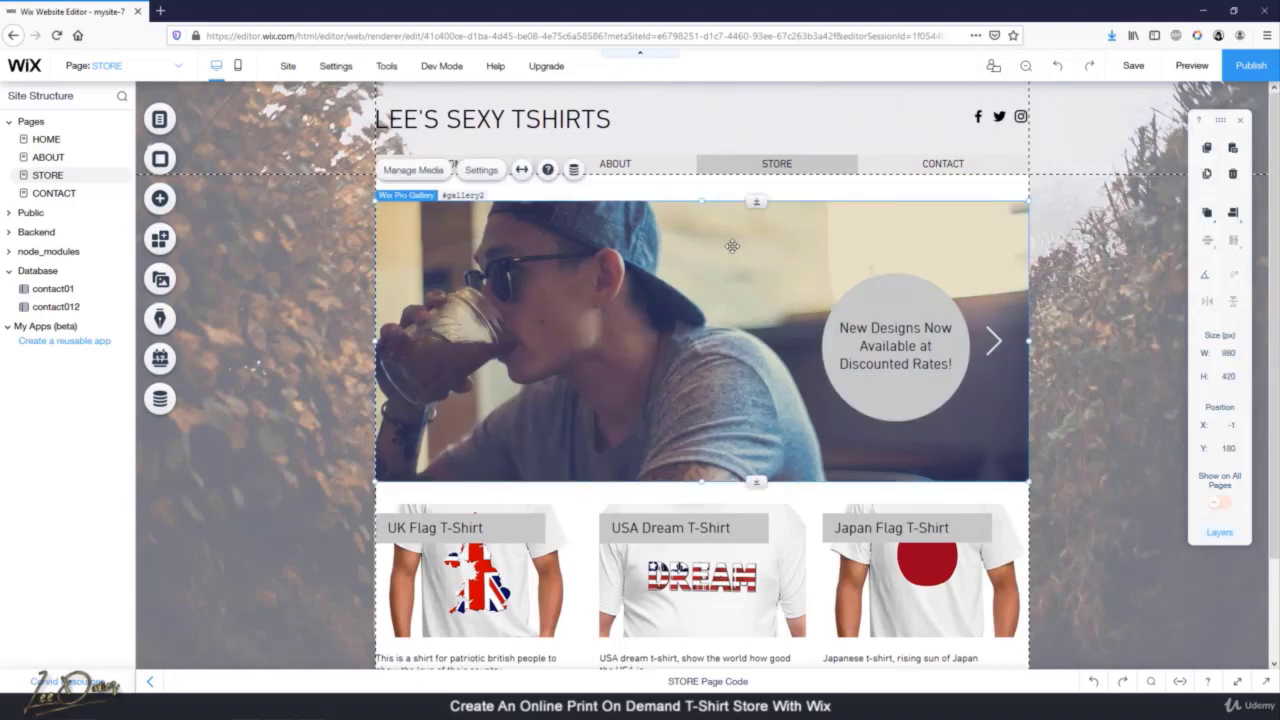
right_click(732, 246)
click(745, 226)
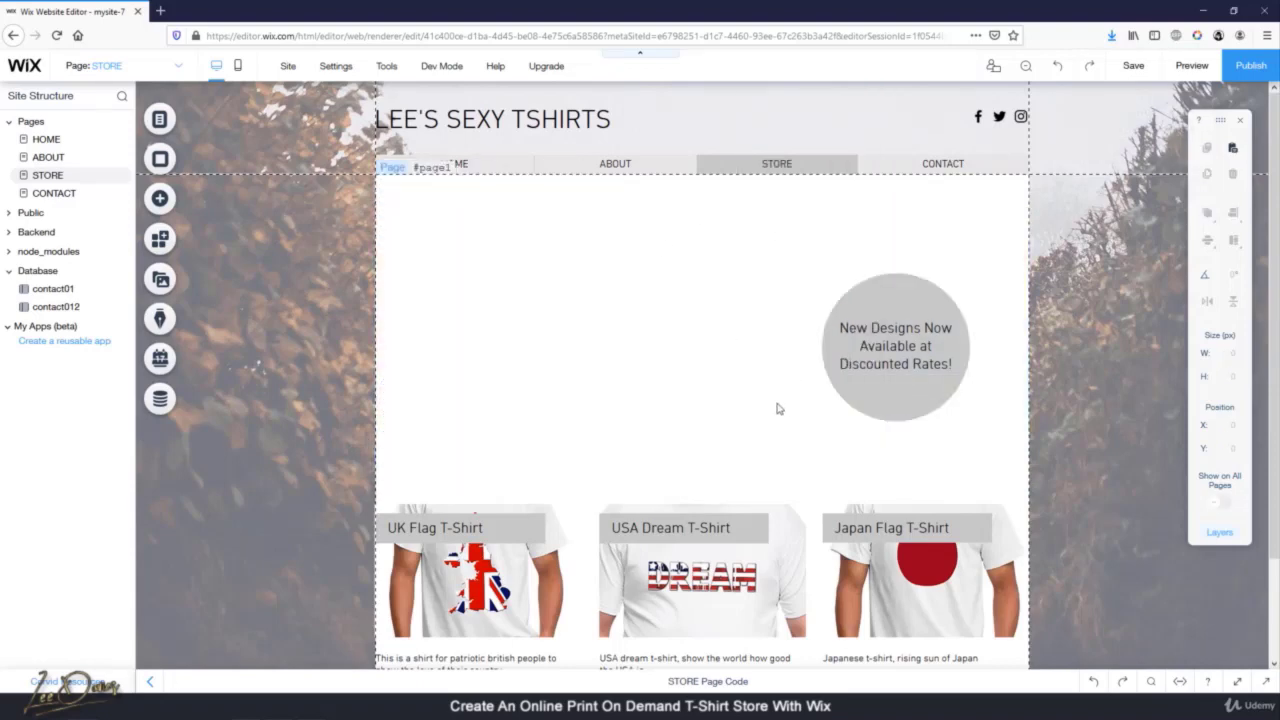
right_click(885, 298)
click(923, 261)
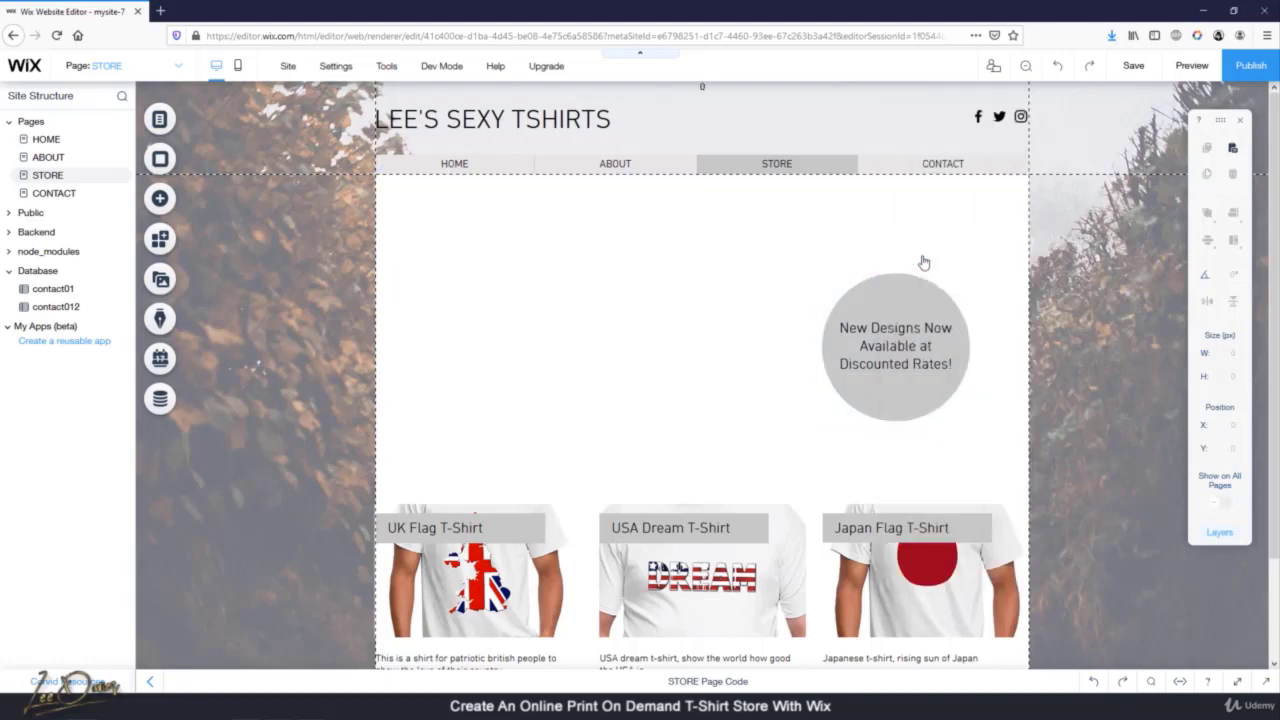
click(897, 330)
right_click(897, 330)
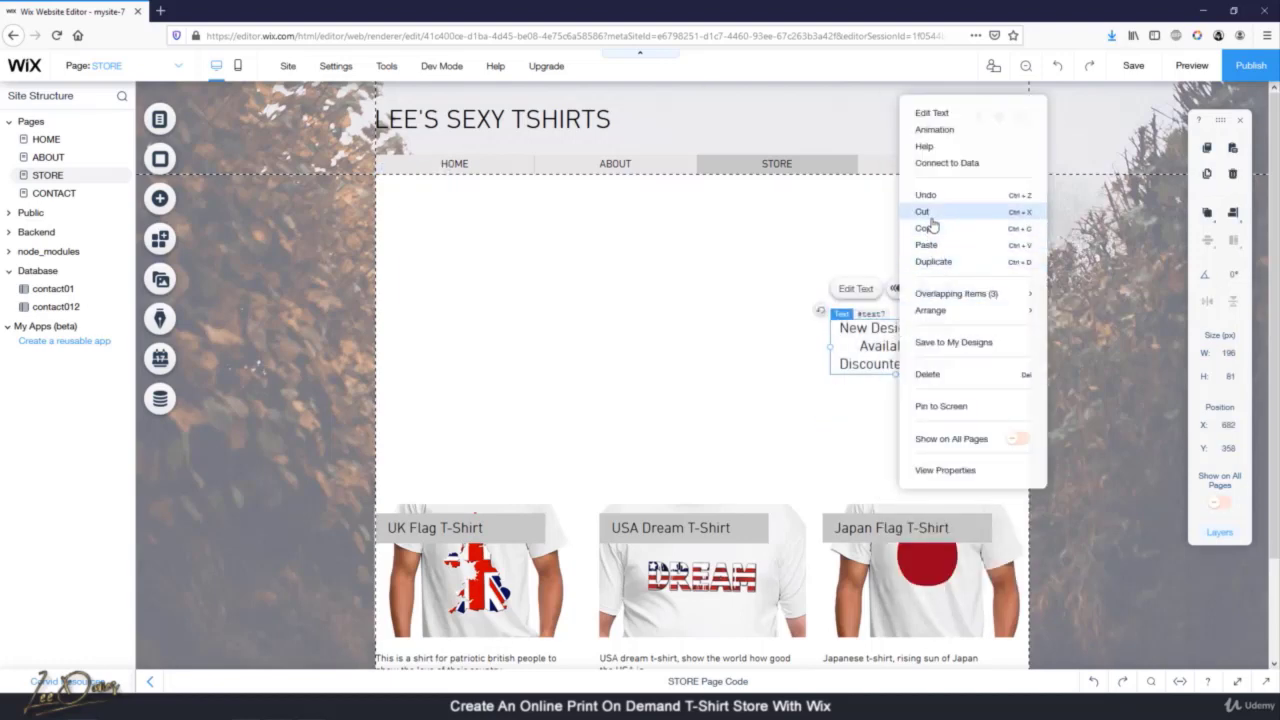
click(930, 216)
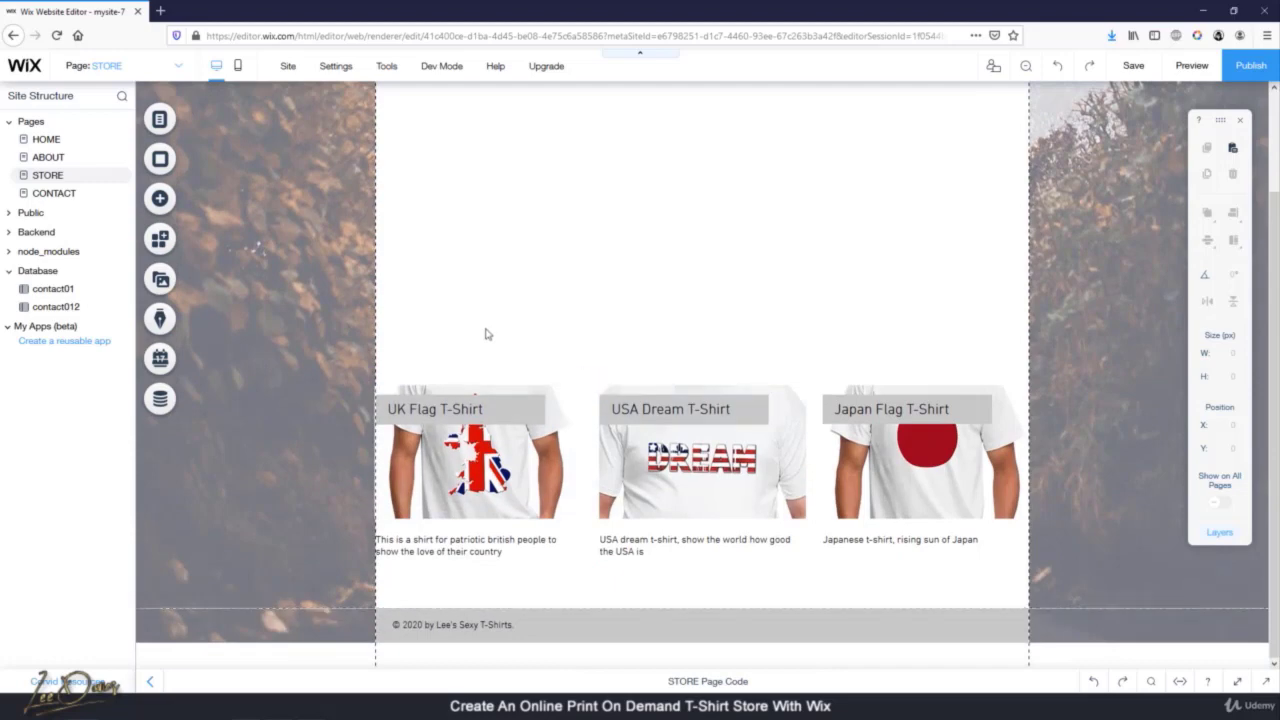
Move all three T-shirt products with their titles and descriptions up beneath the STORE page's navigation menu, at about Y 181
drag(457, 325, 923, 570)
scroll(787, 573, up, 2)
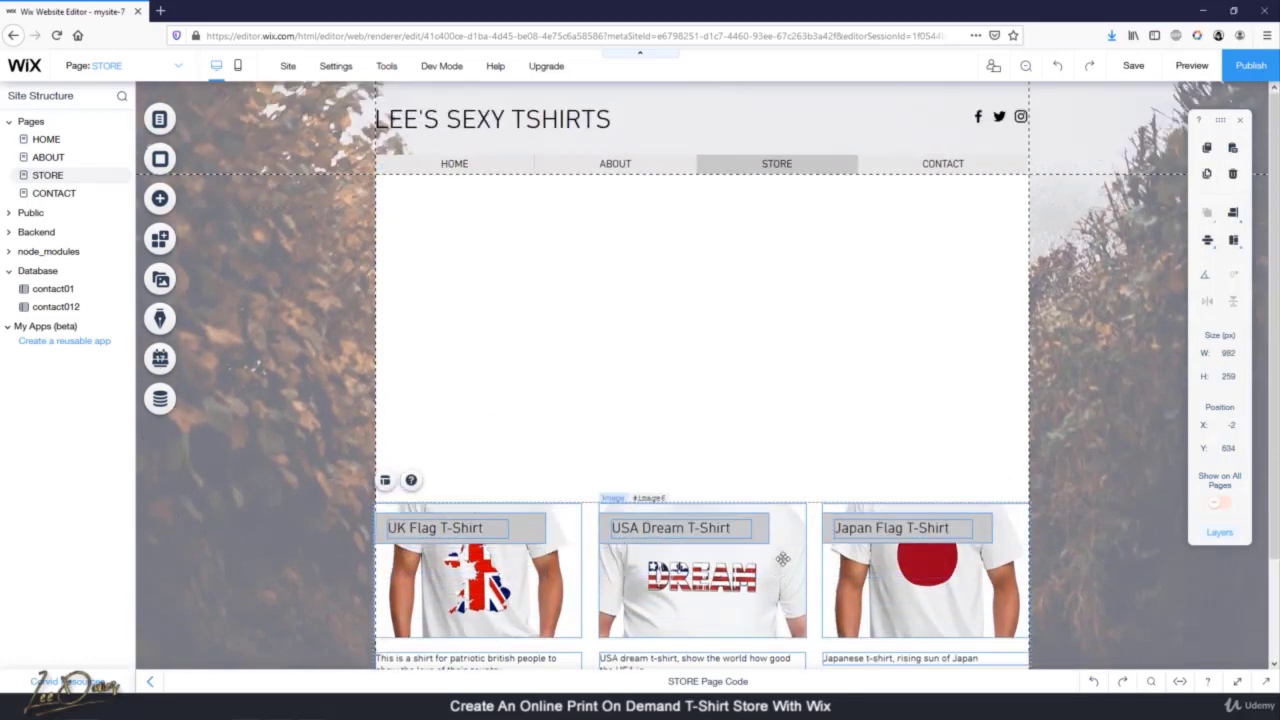
drag(787, 573, 786, 272)
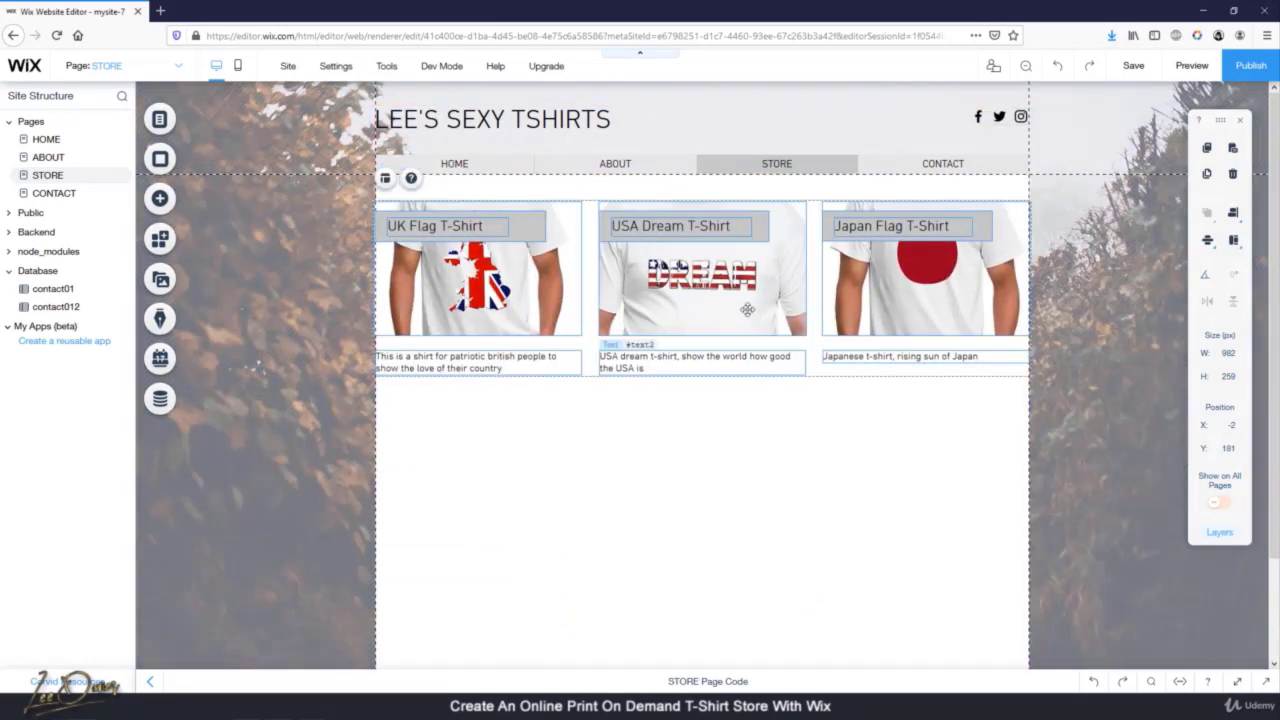
Copy the row of three T-shirt products and place the copy as a second row beneath it, at about X 0, Y 491
right_click(683, 289)
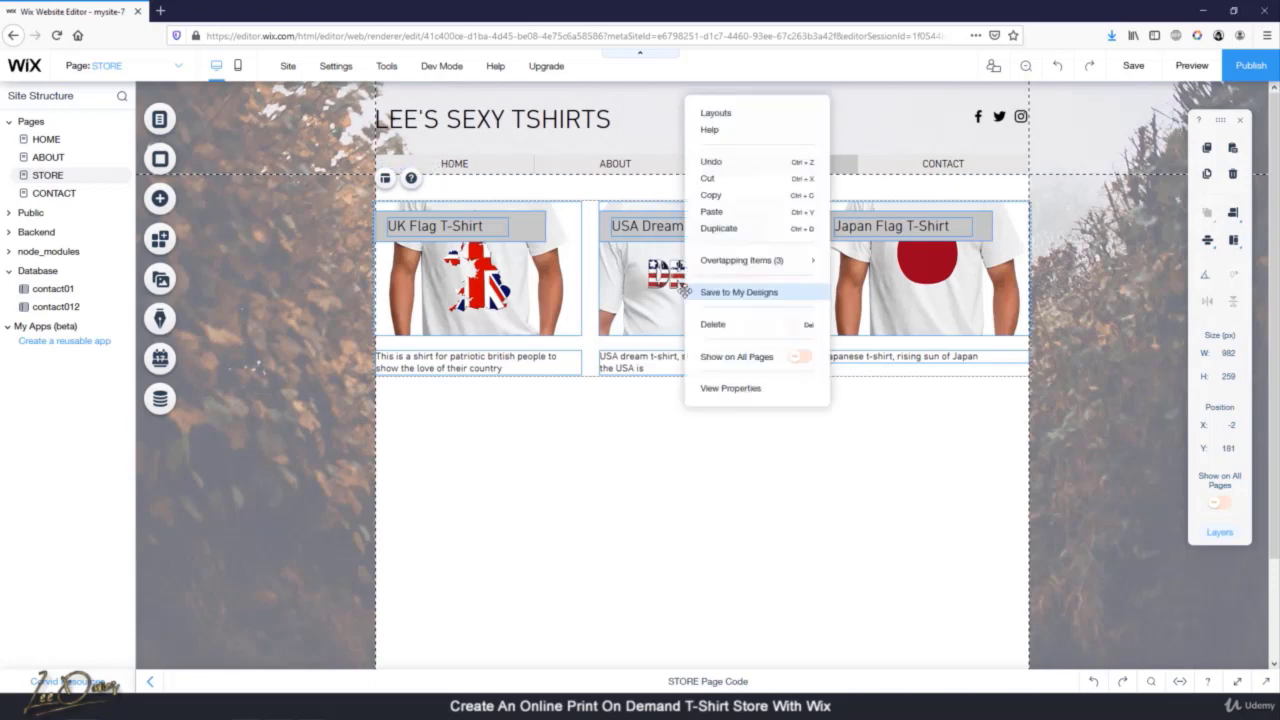
click(735, 198)
right_click(666, 440)
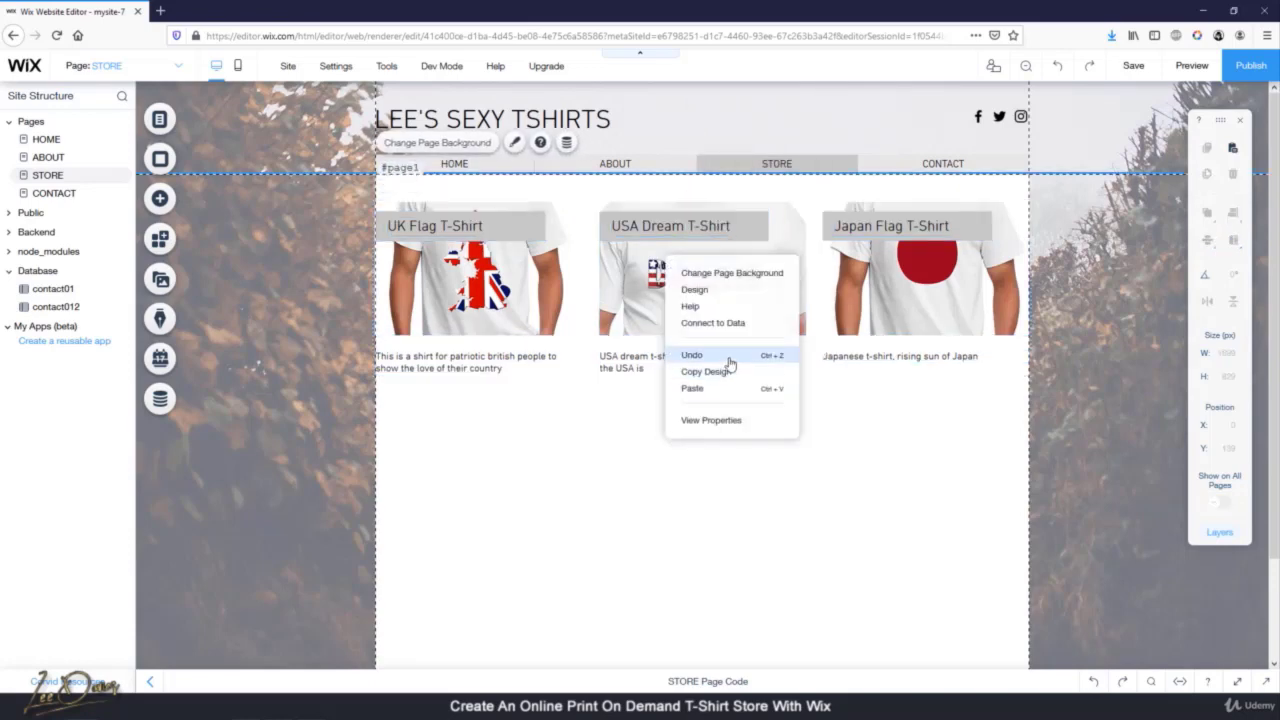
click(705, 397)
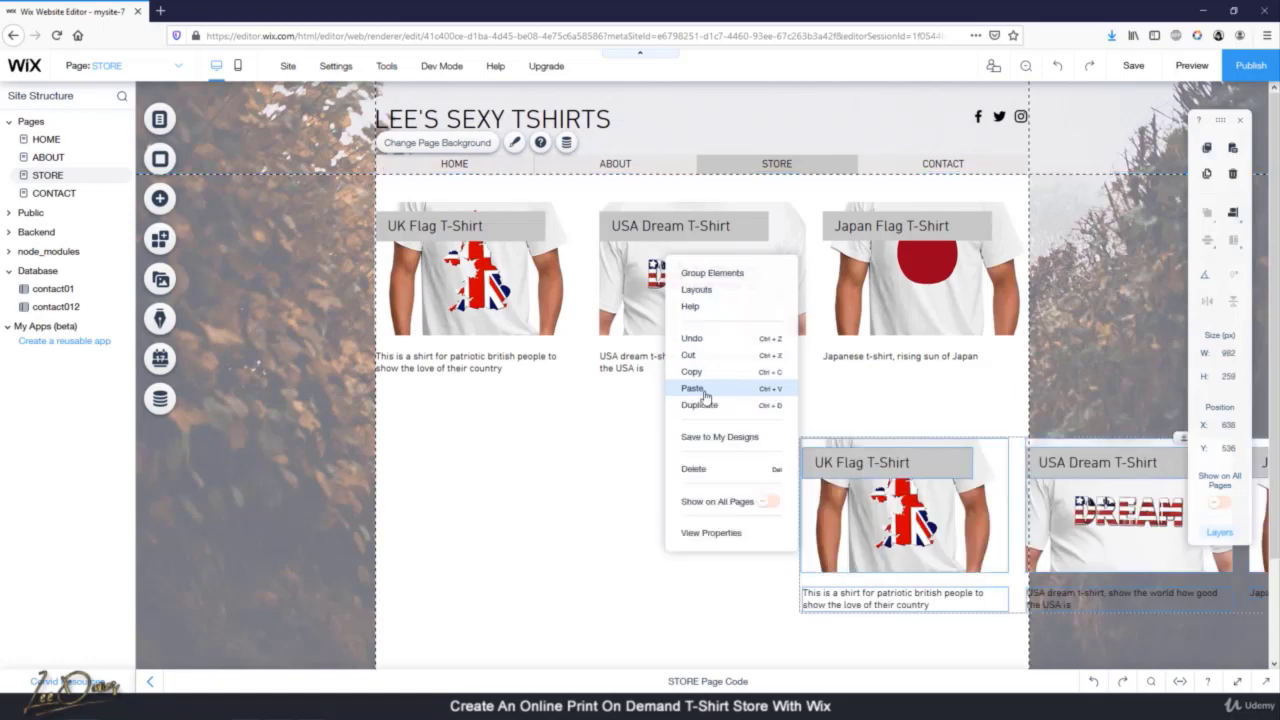
drag(880, 515, 485, 490)
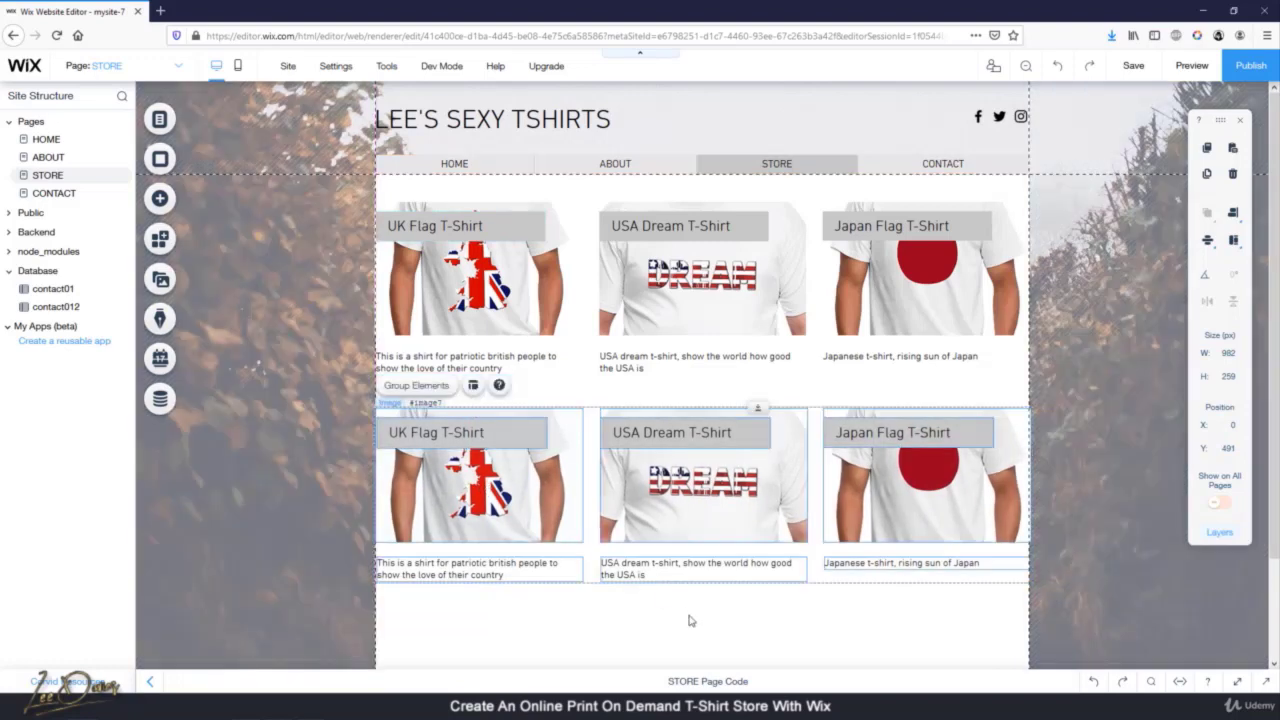
click(575, 628)
Check the STORE layout, preview the HOME, STORE and ABOUT pages, and return to the editor
scroll(657, 487, down, 2)
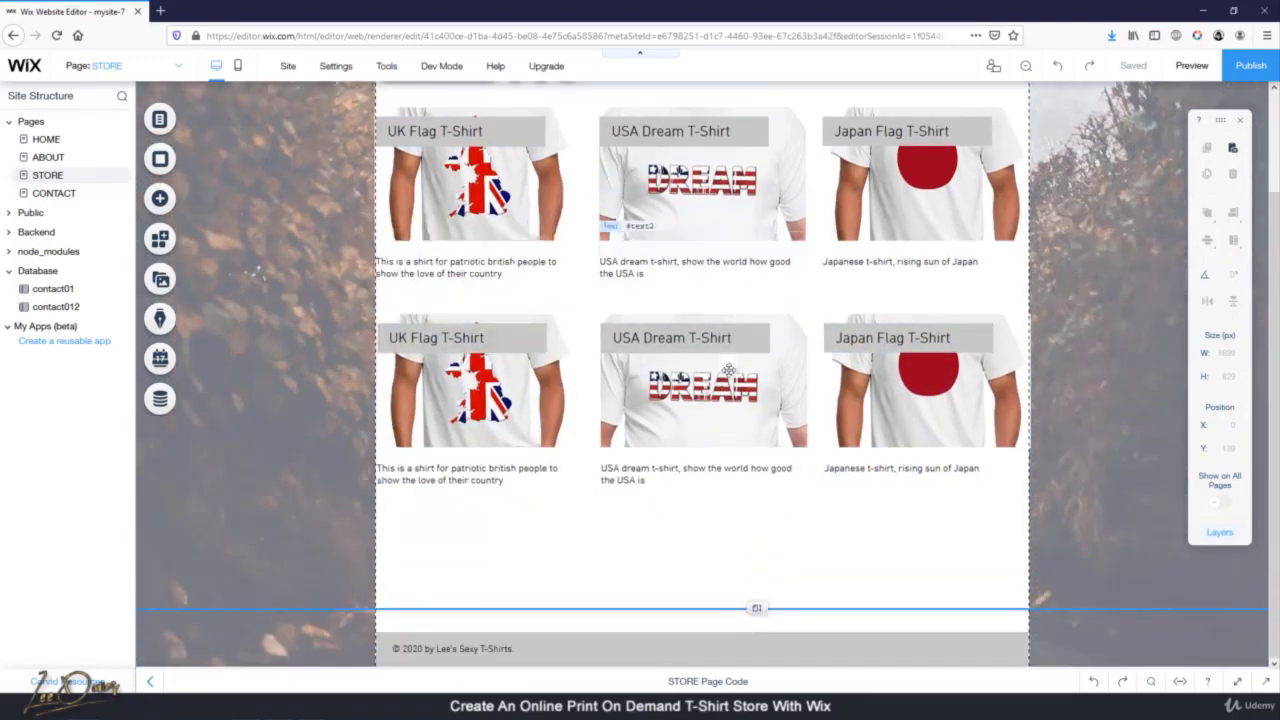
scroll(723, 380, up, 2)
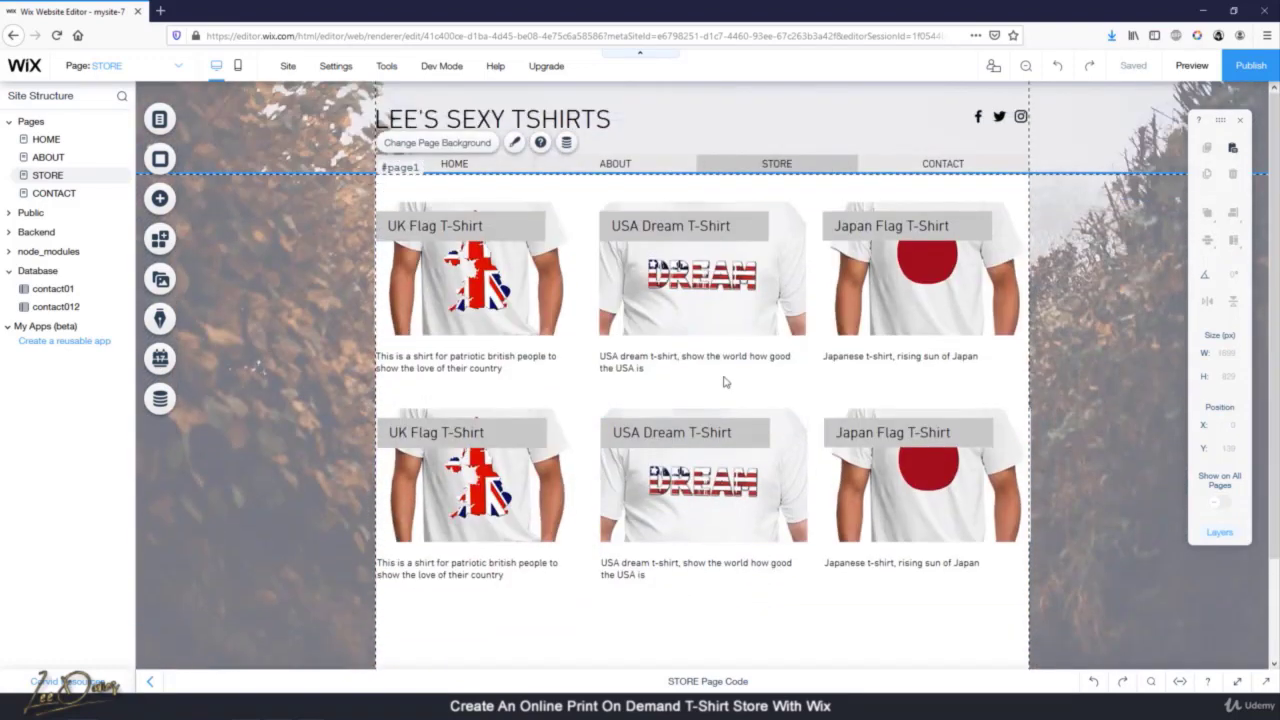
scroll(725, 381, down, 1)
scroll(760, 340, up, 1)
click(1172, 66)
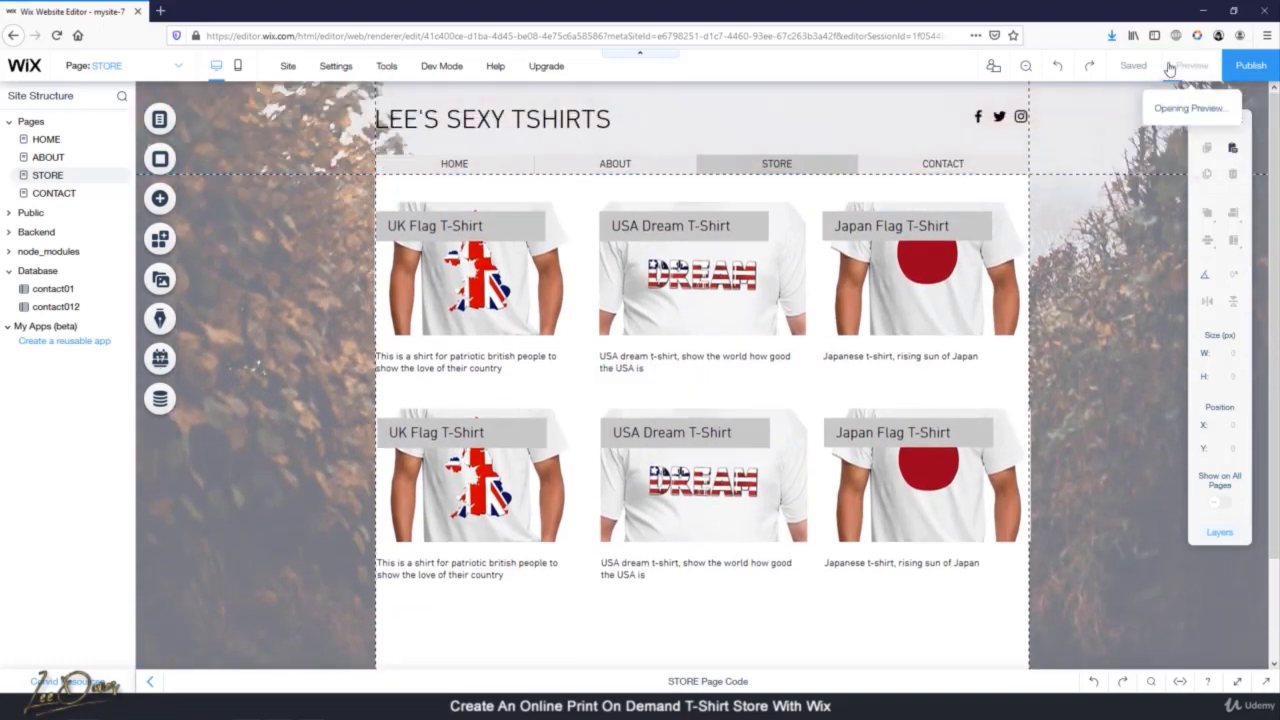
click(386, 197)
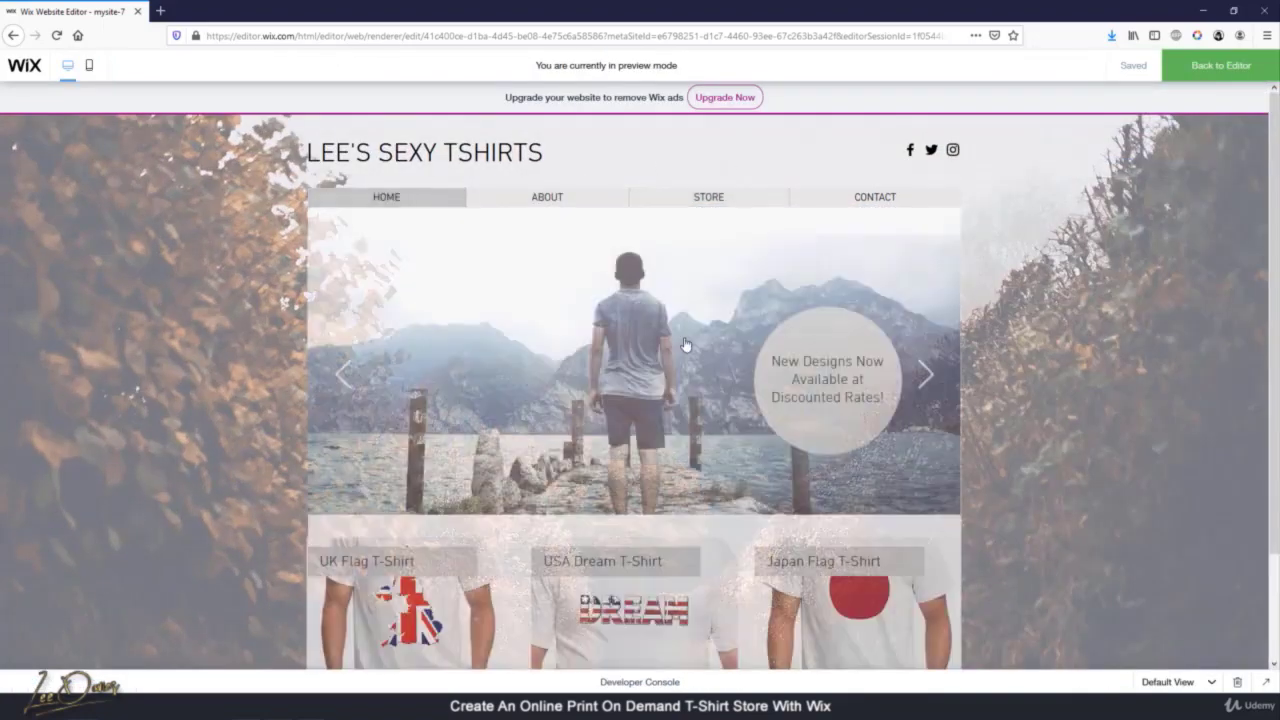
scroll(805, 550, down, 2)
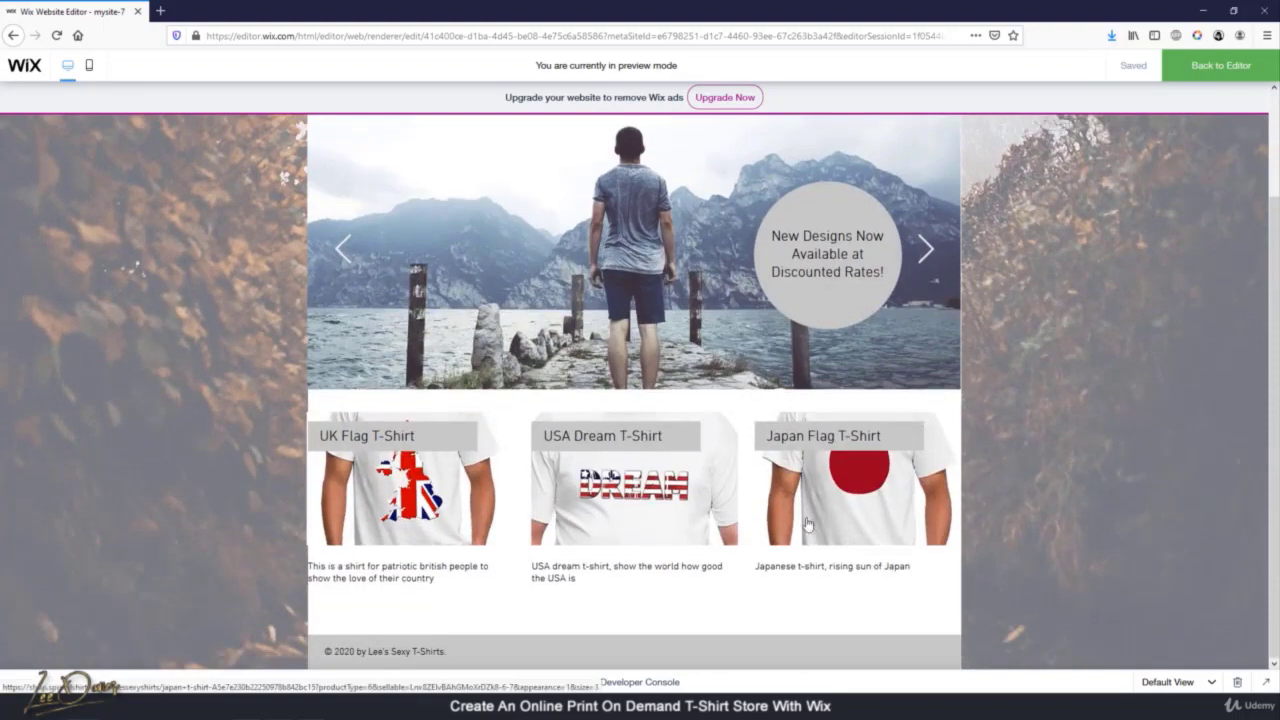
scroll(808, 524, up, 2)
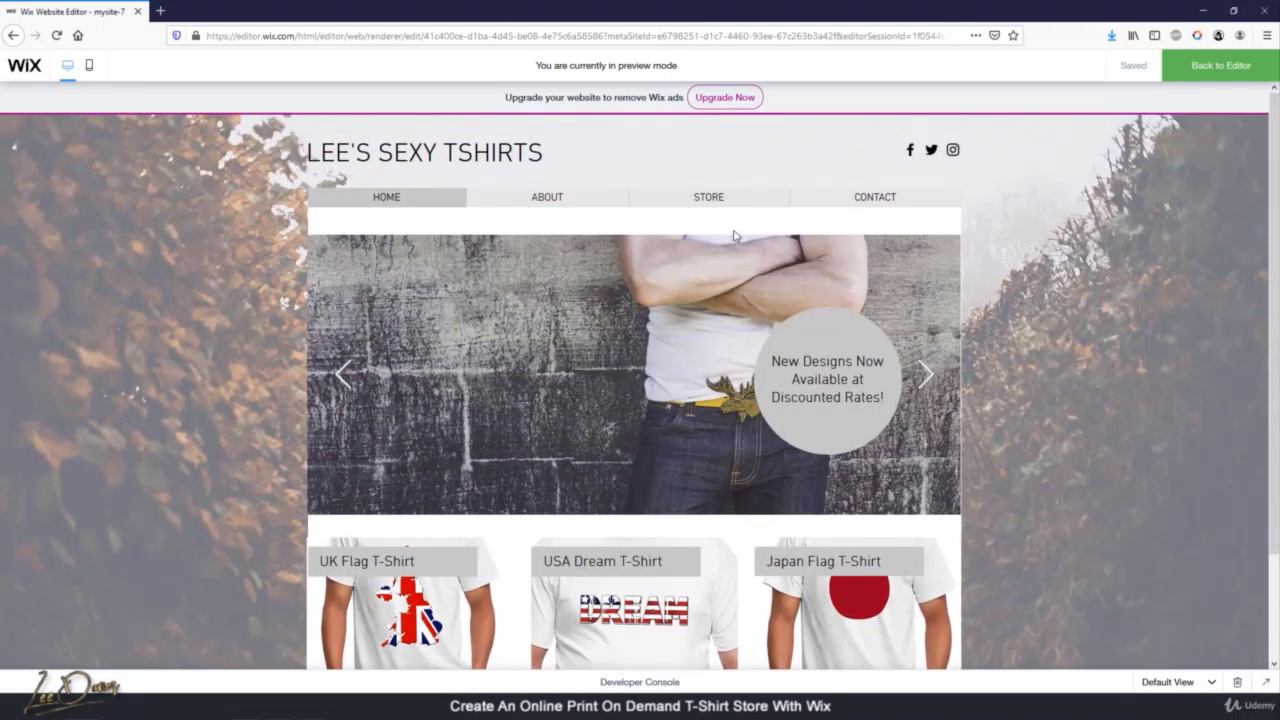
click(715, 199)
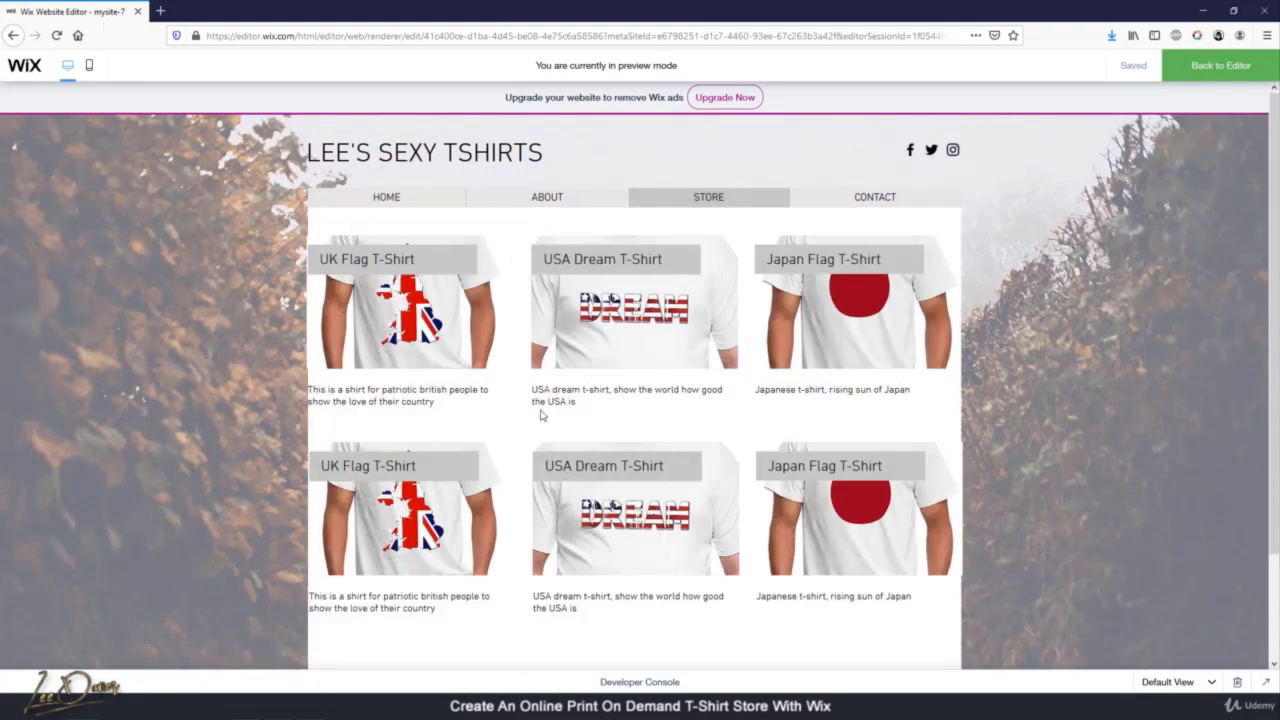
click(547, 199)
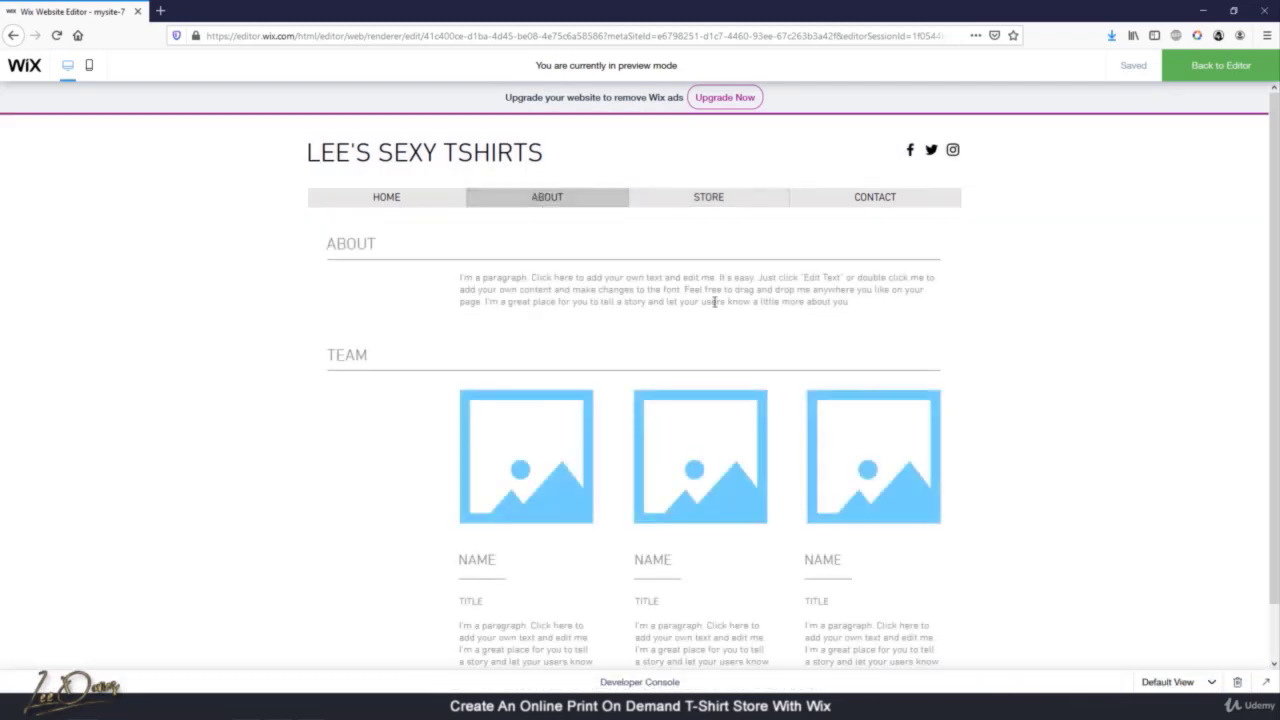
click(1203, 72)
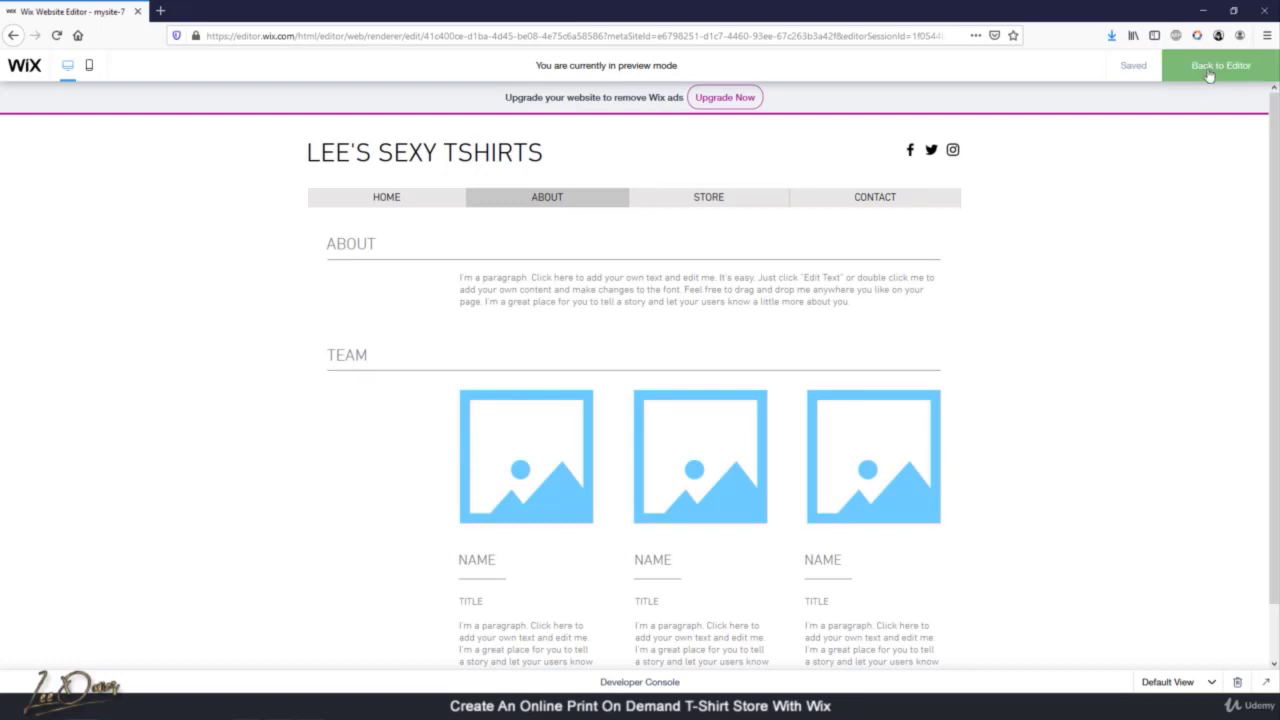
Set the ABOUT page's background to the autumn tree-lined road image from Media from Wix
right_click(300, 281)
click(320, 294)
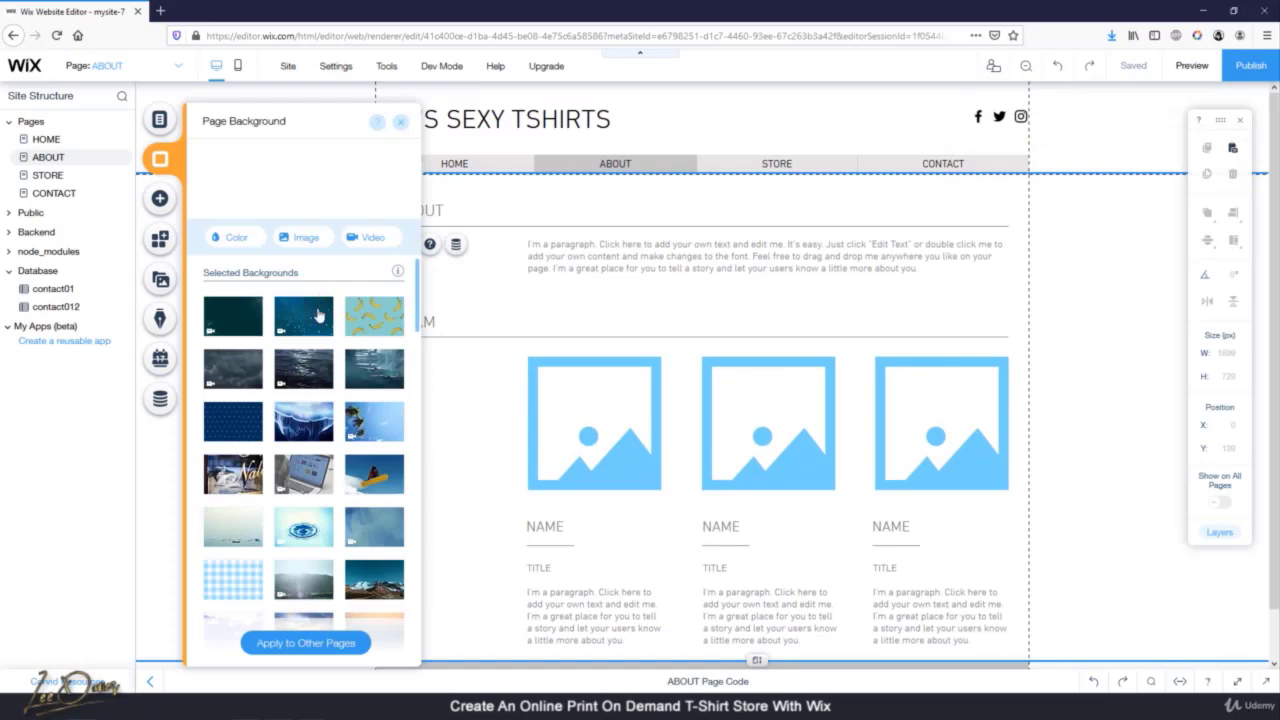
click(303, 238)
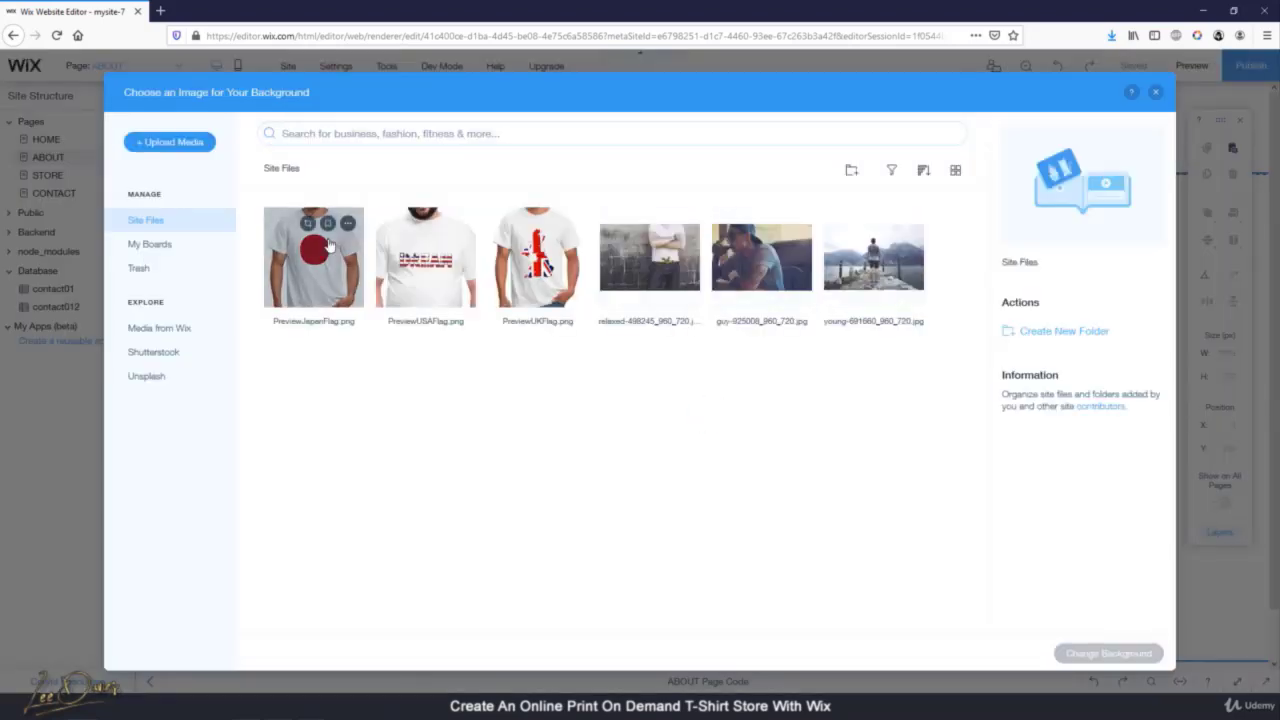
click(188, 327)
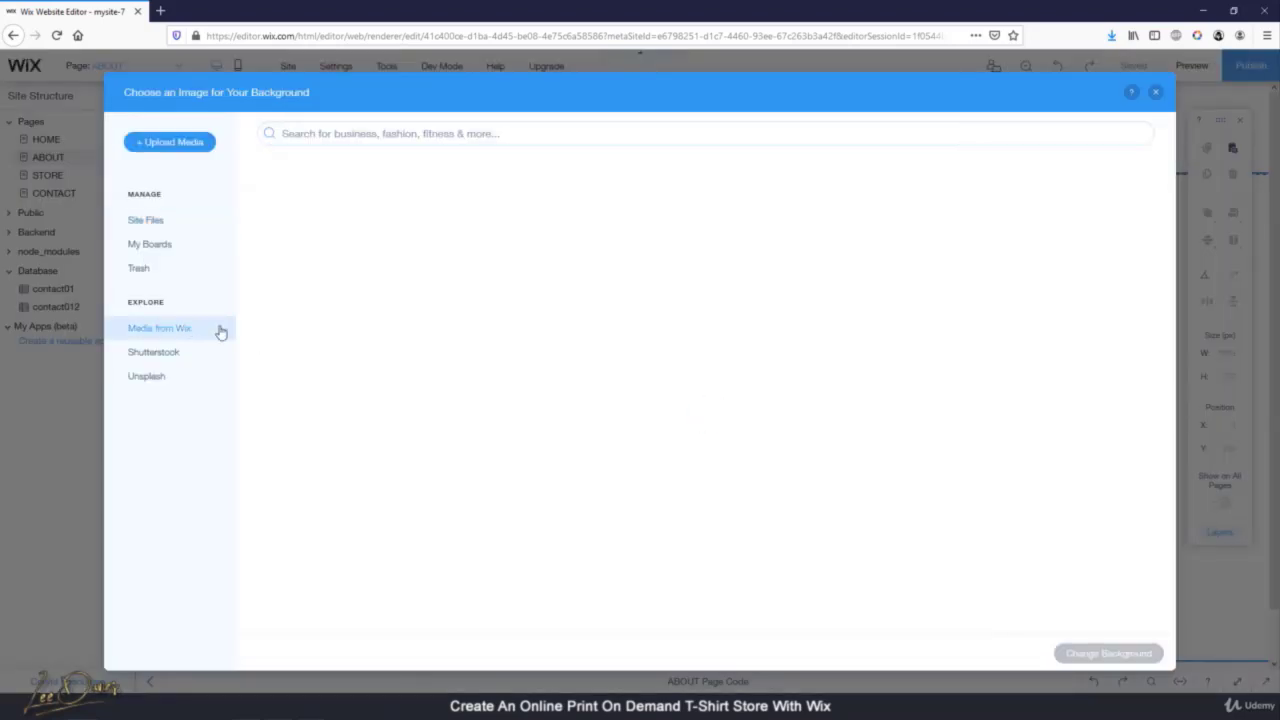
click(570, 514)
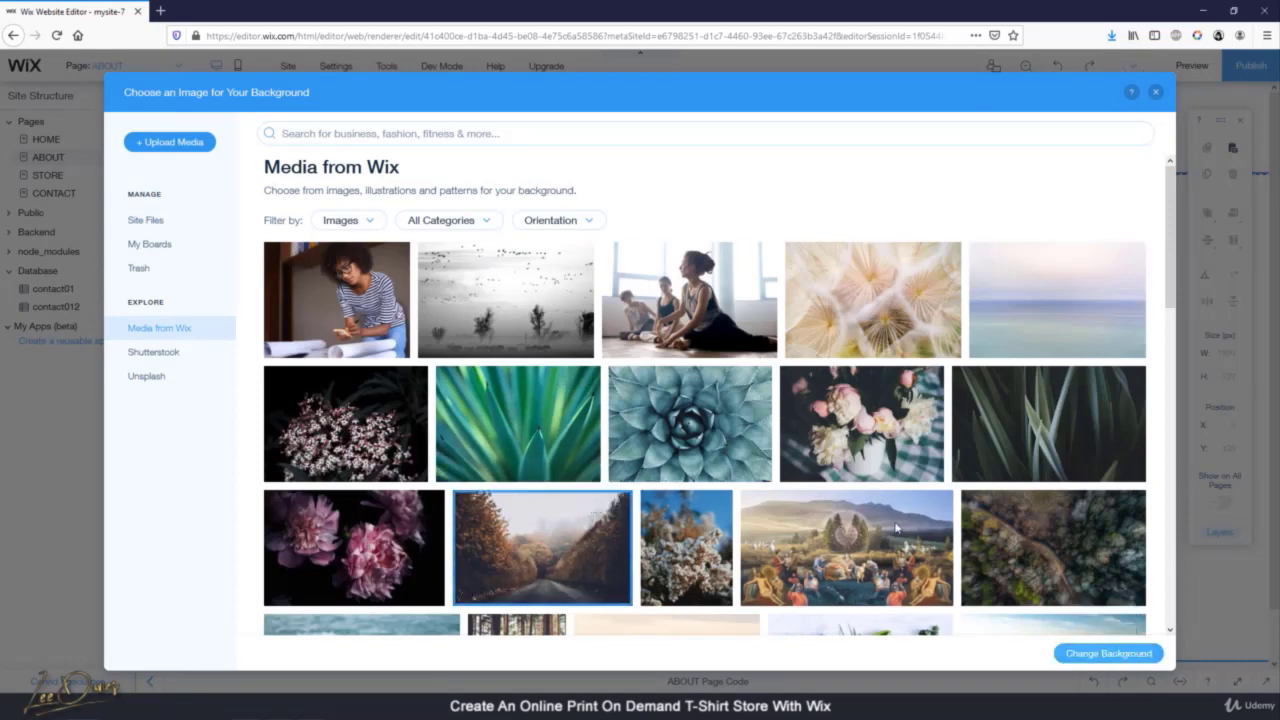
click(1108, 653)
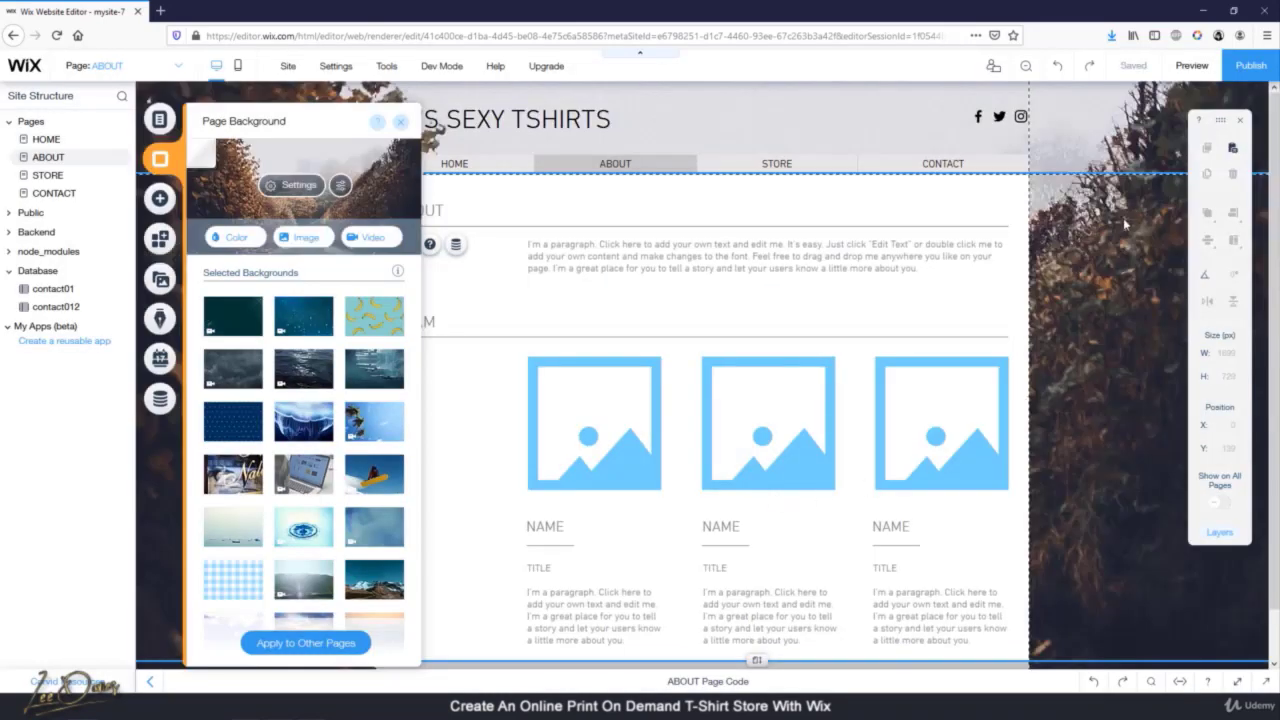
Preview the ABOUT and HOME pages to compare their backgrounds, and return to the editor on the HOME page
click(1124, 224)
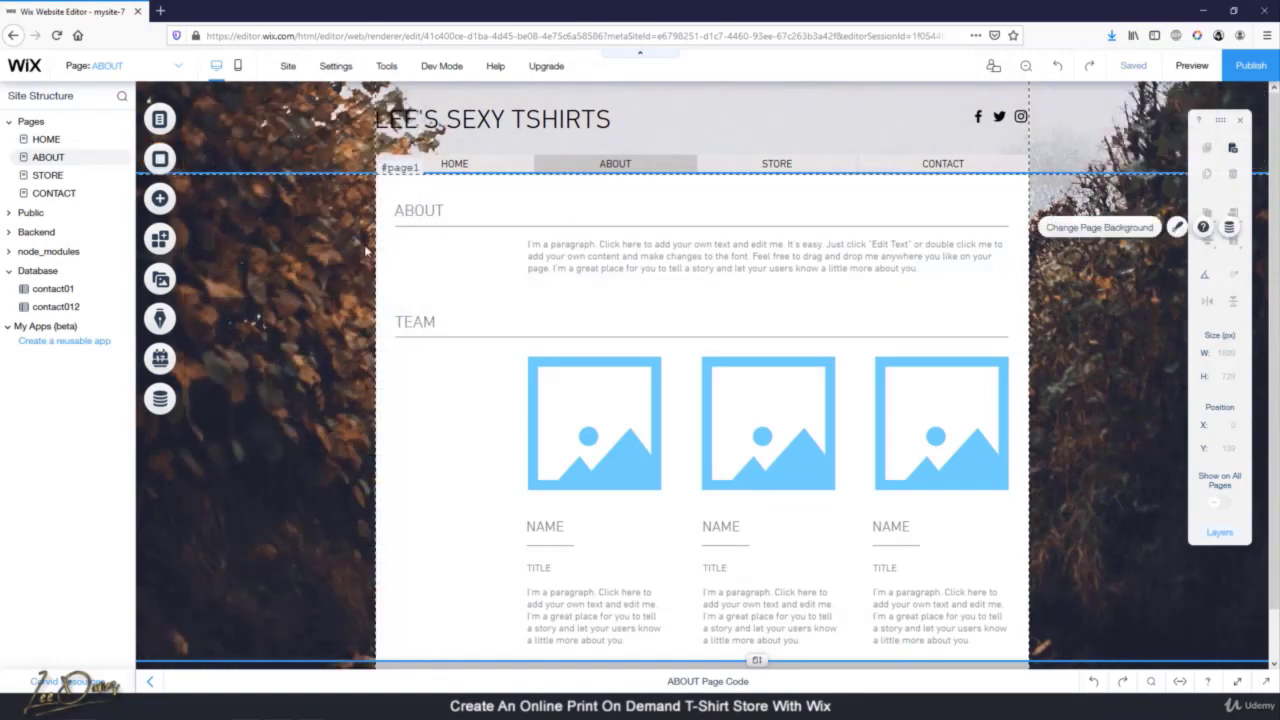
click(1191, 65)
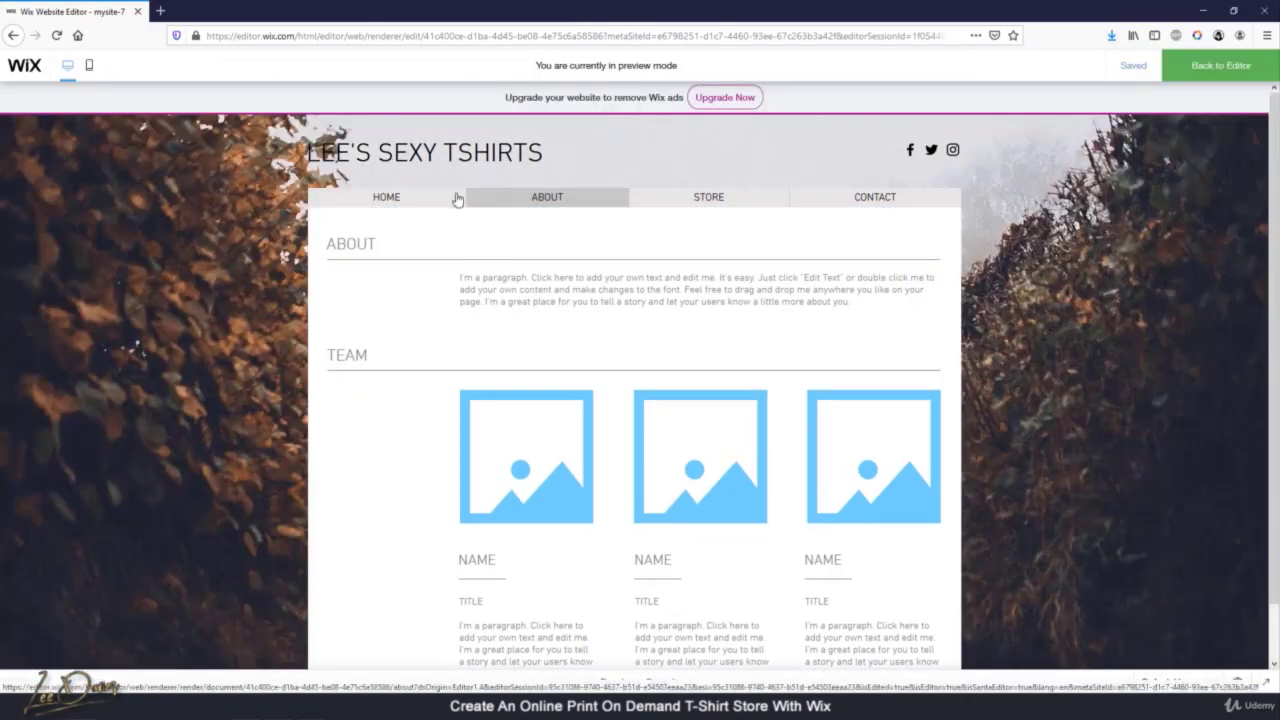
click(456, 199)
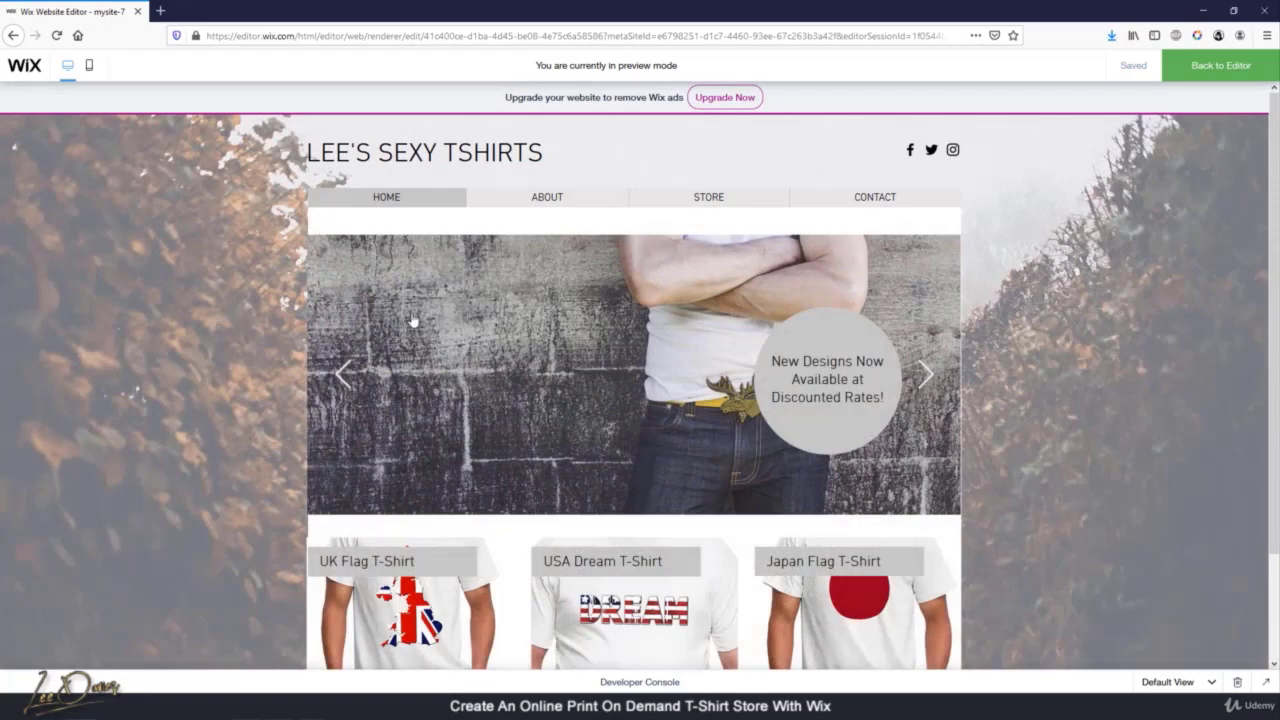
right_click(225, 328)
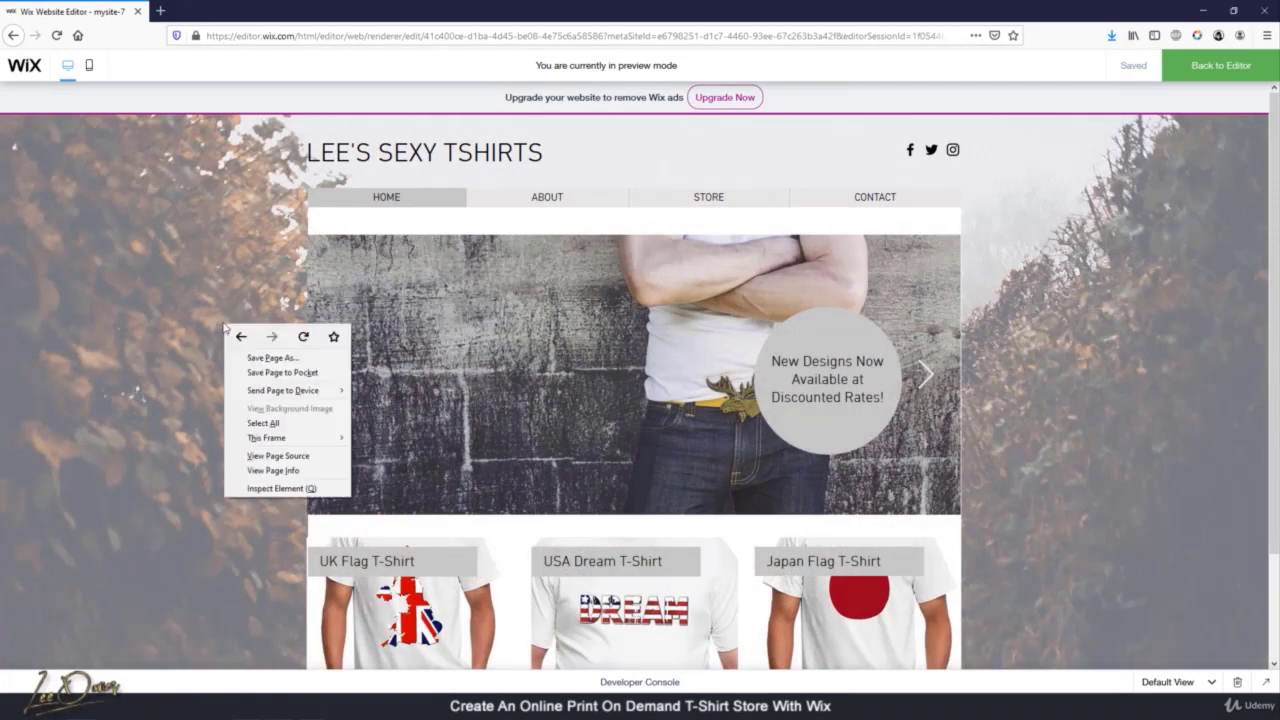
click(1065, 263)
click(1210, 66)
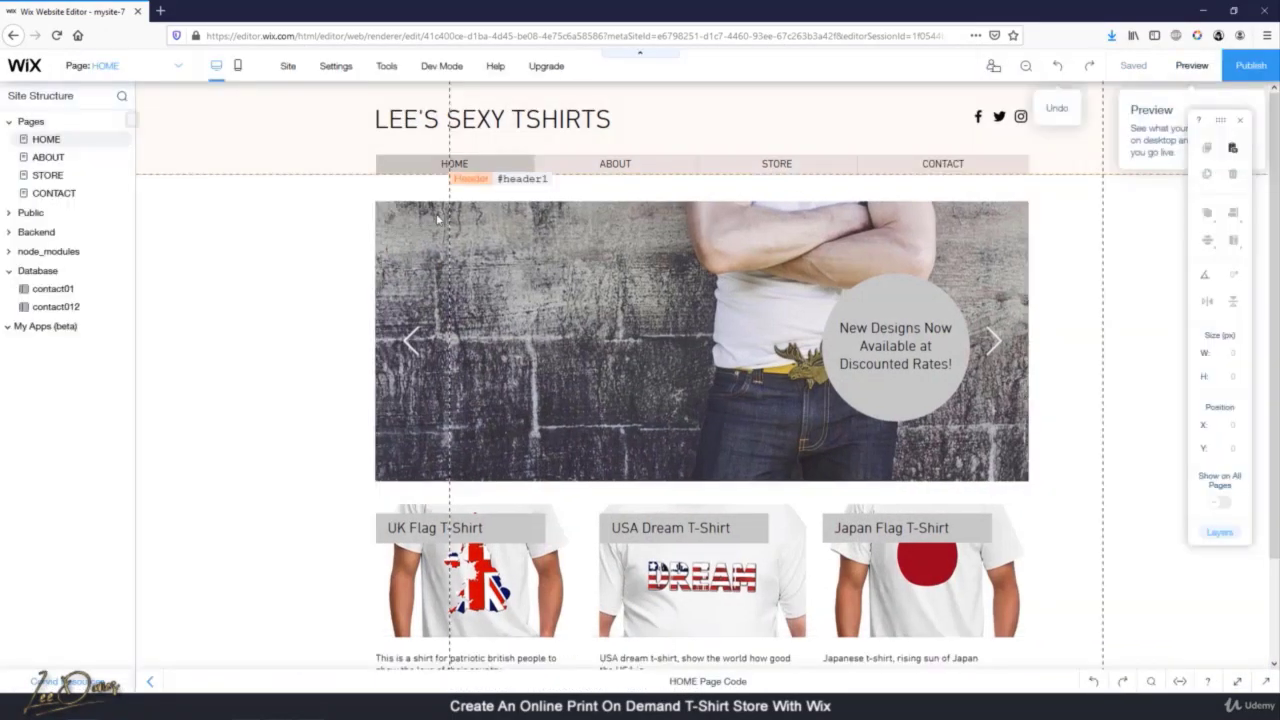
Check the opacity and scroll effect in the HOME page's background image settings, leaving the image as it is
right_click(271, 274)
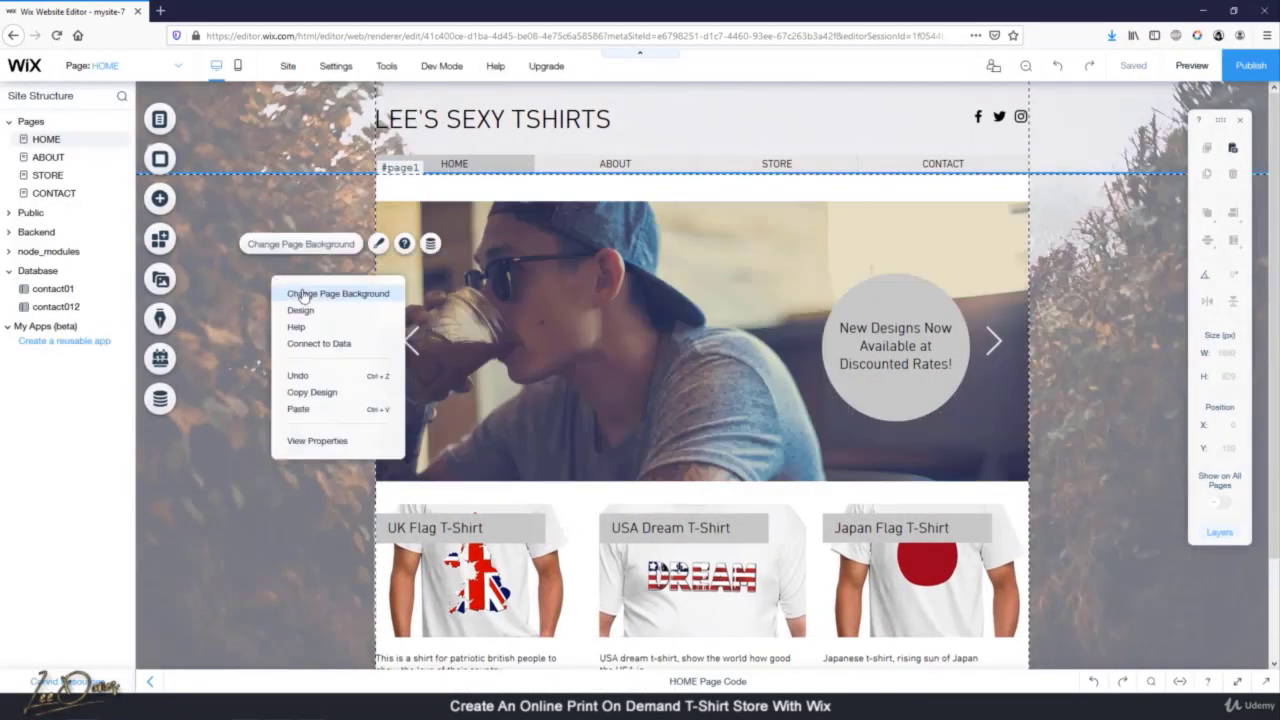
click(303, 294)
click(300, 240)
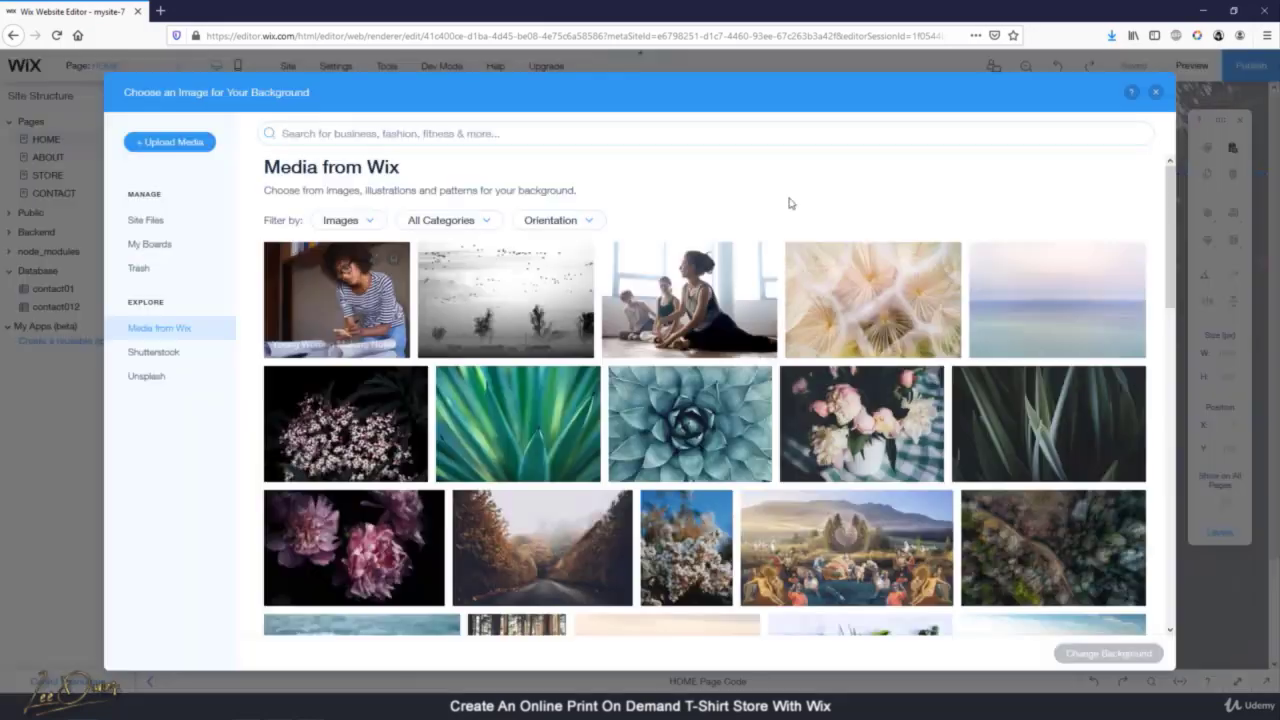
click(1157, 93)
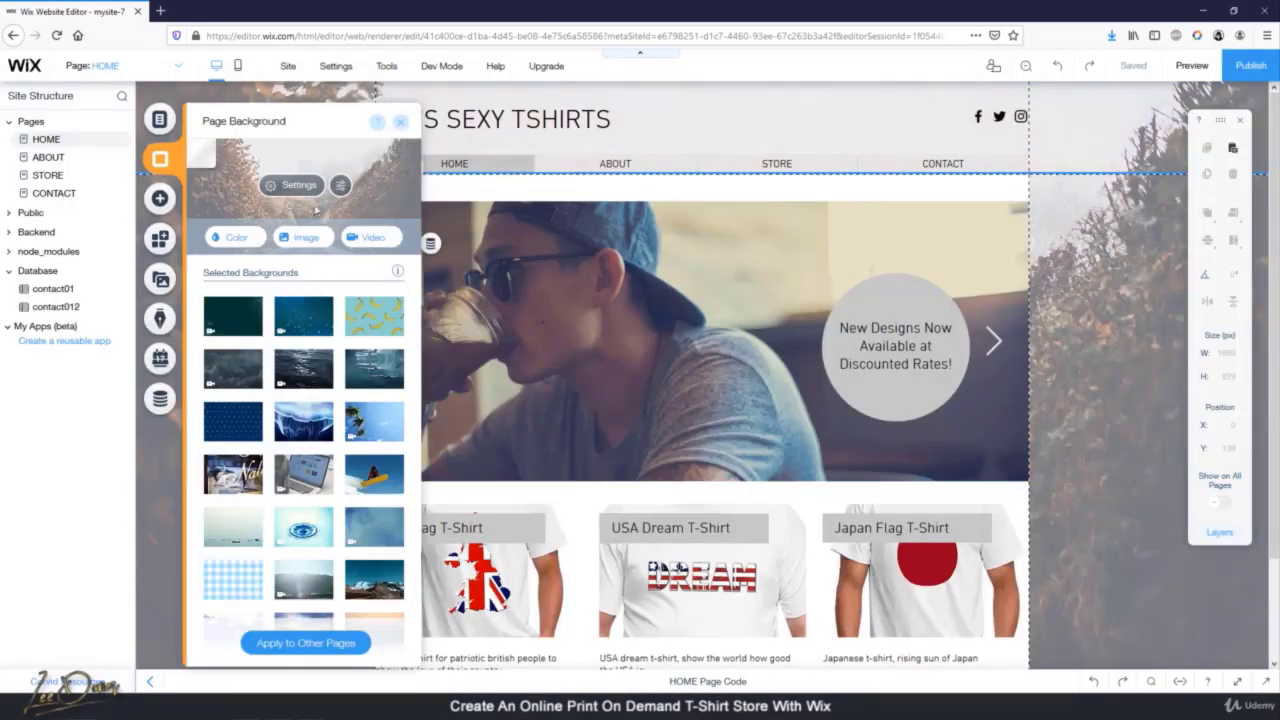
click(299, 185)
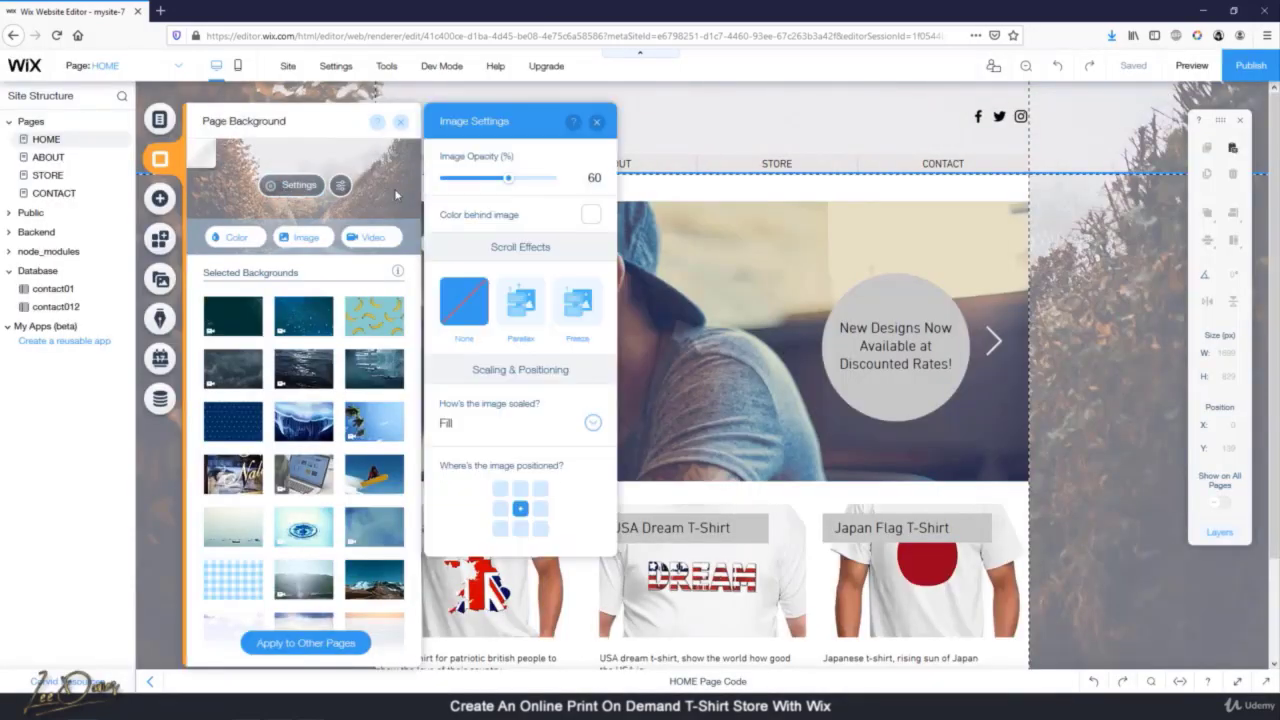
click(596, 121)
Preview the site, go from HOME to the ABOUT page, and return to the editor there
click(1205, 70)
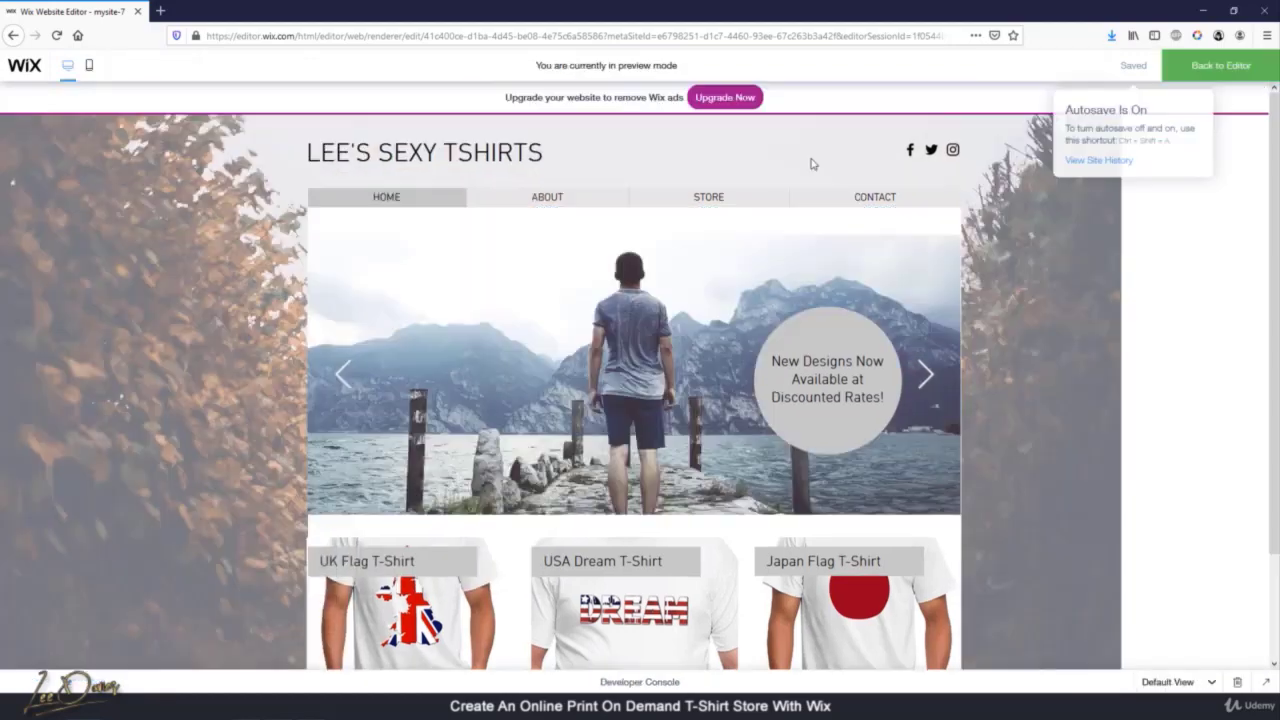
click(570, 198)
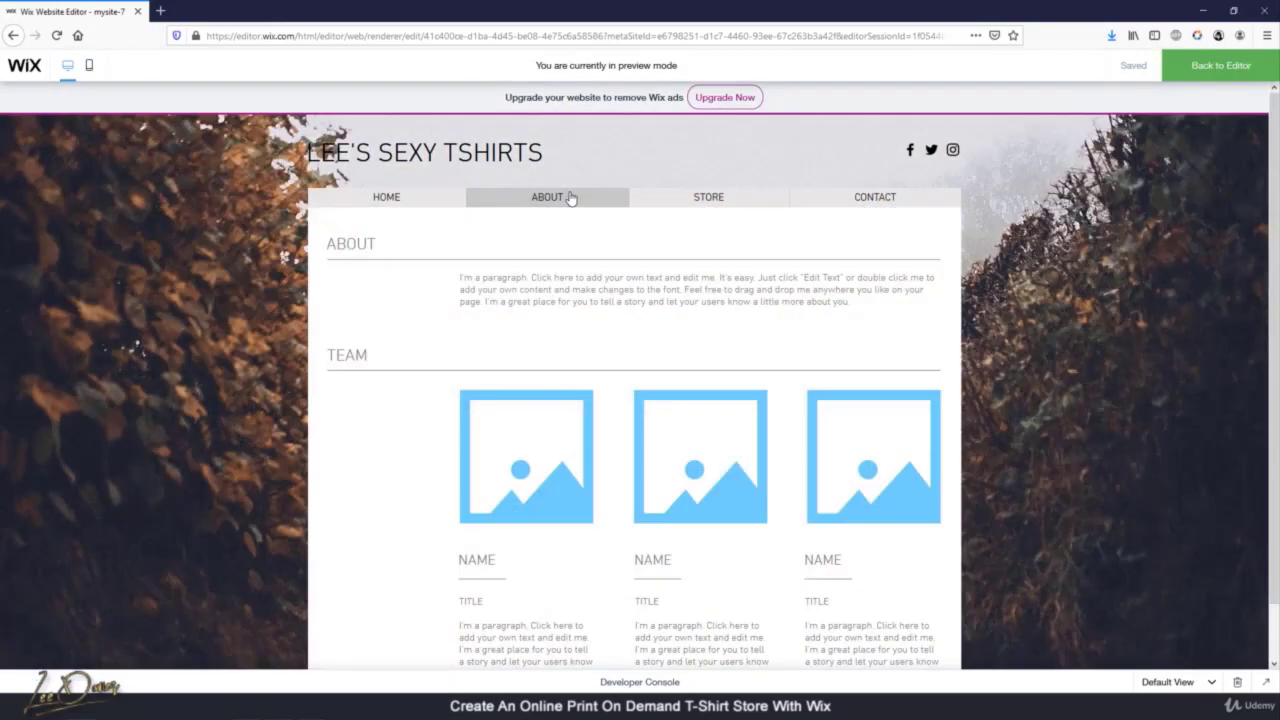
click(1210, 66)
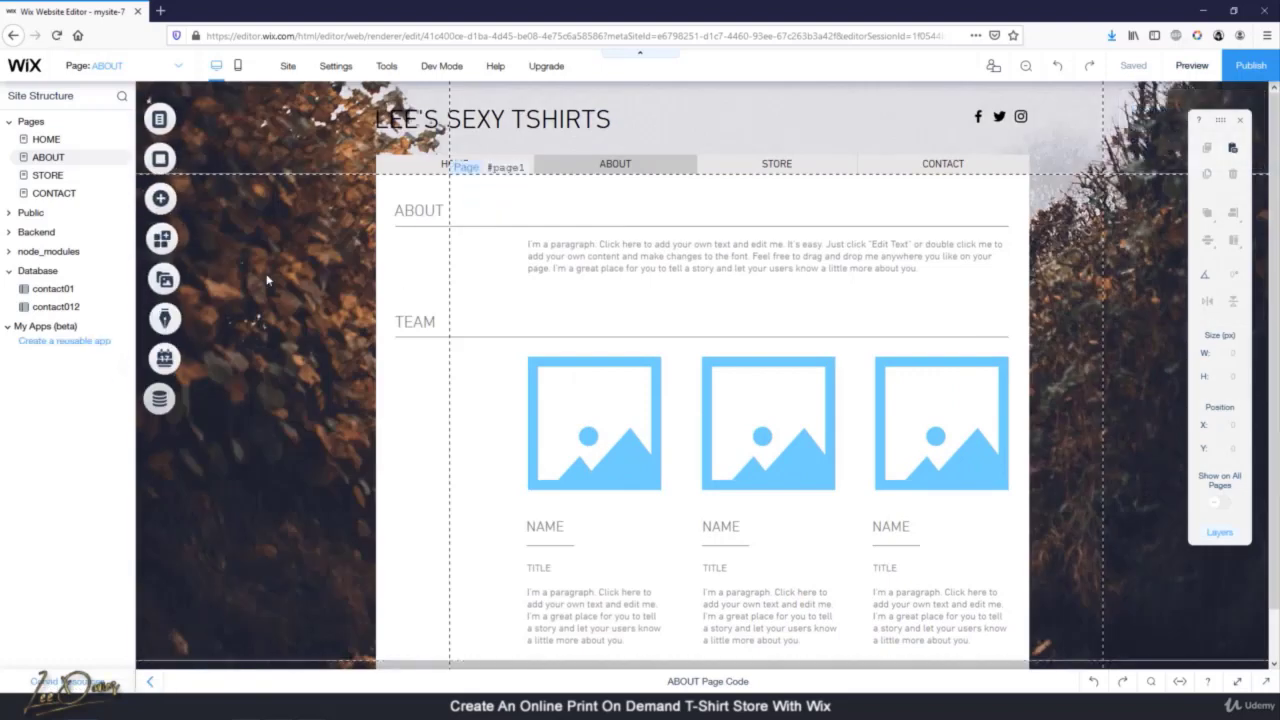
Open the image settings of the ABOUT page's background
right_click(268, 279)
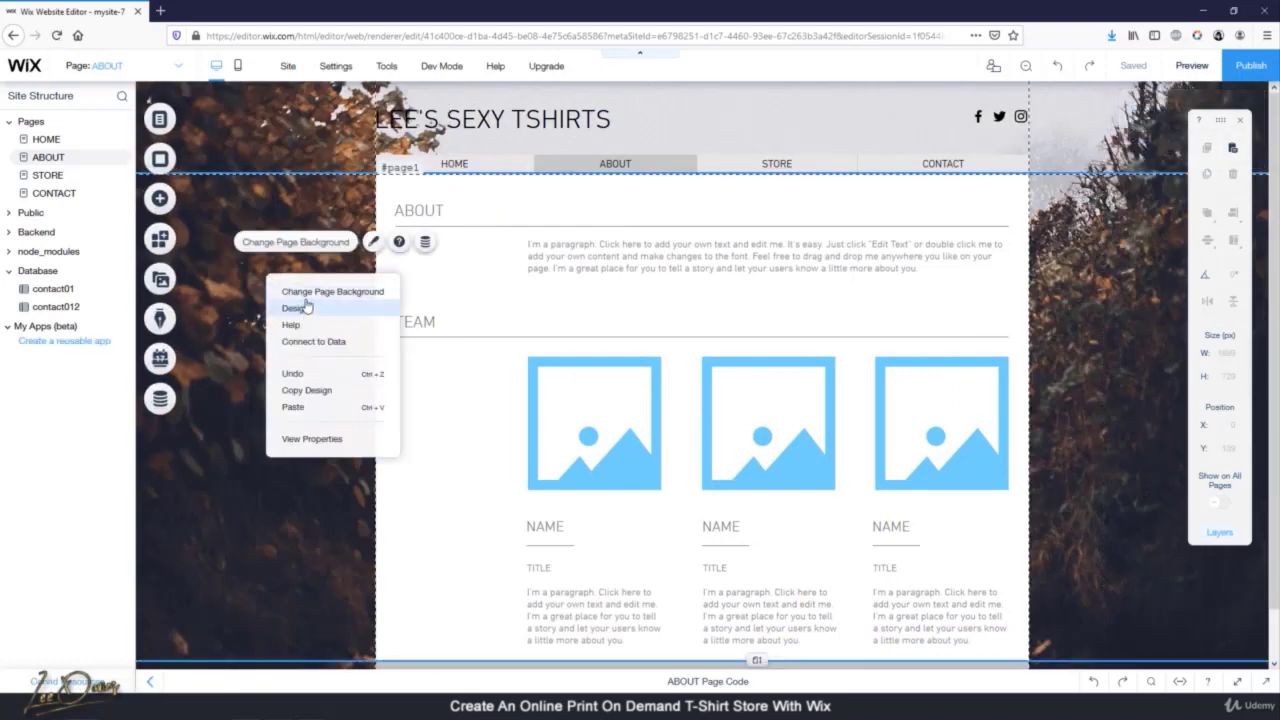
click(292, 291)
click(298, 184)
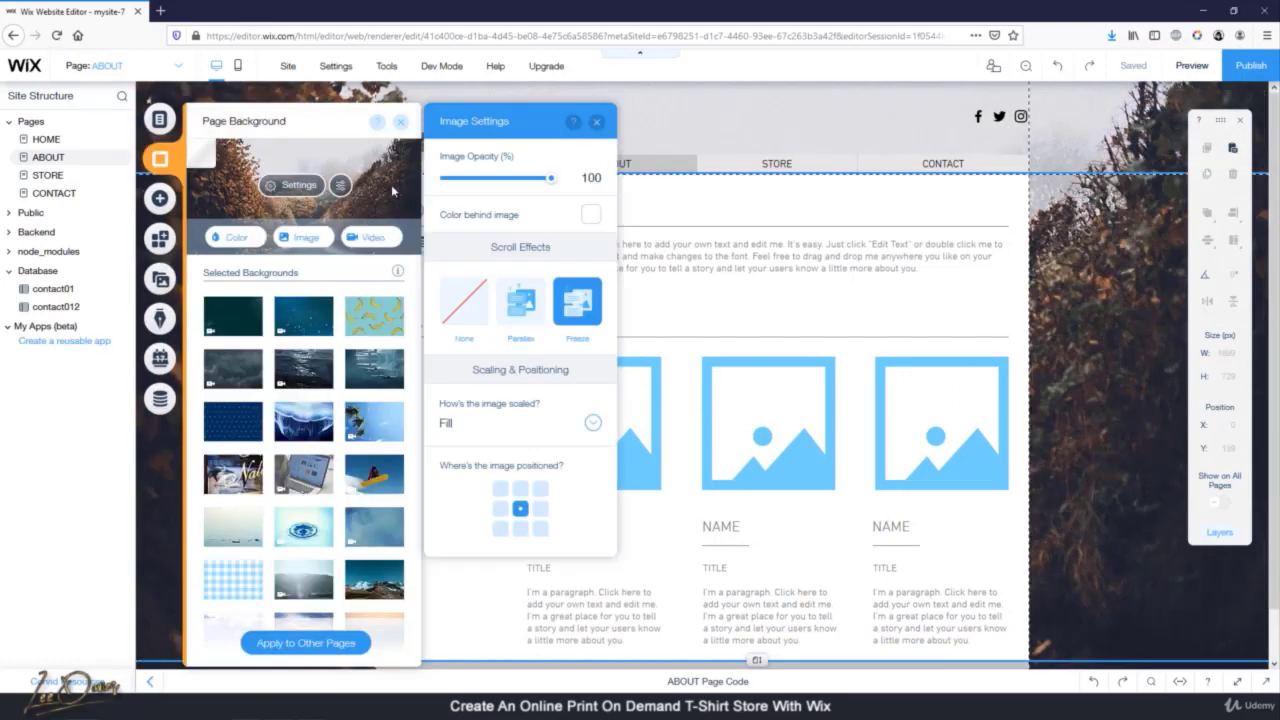
Reduce the ABOUT page background image opacity to 62% and close the background settings
drag(544, 187, 511, 187)
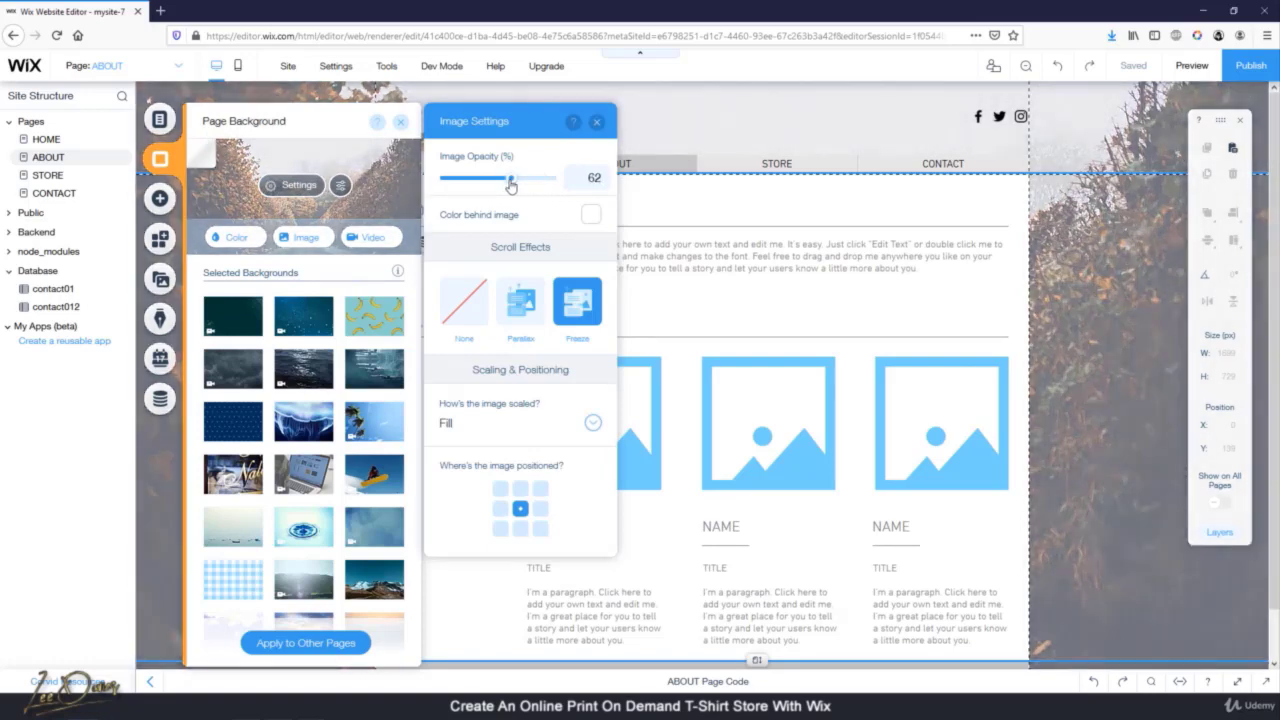
click(596, 122)
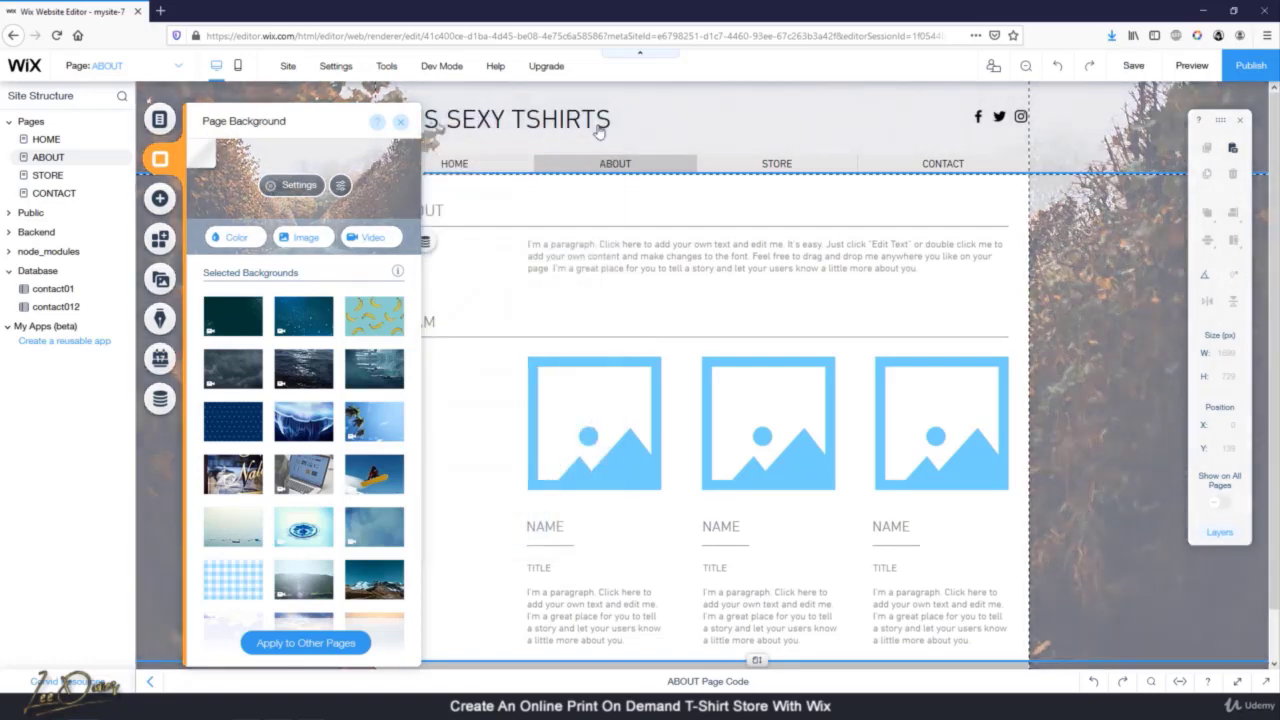
click(401, 125)
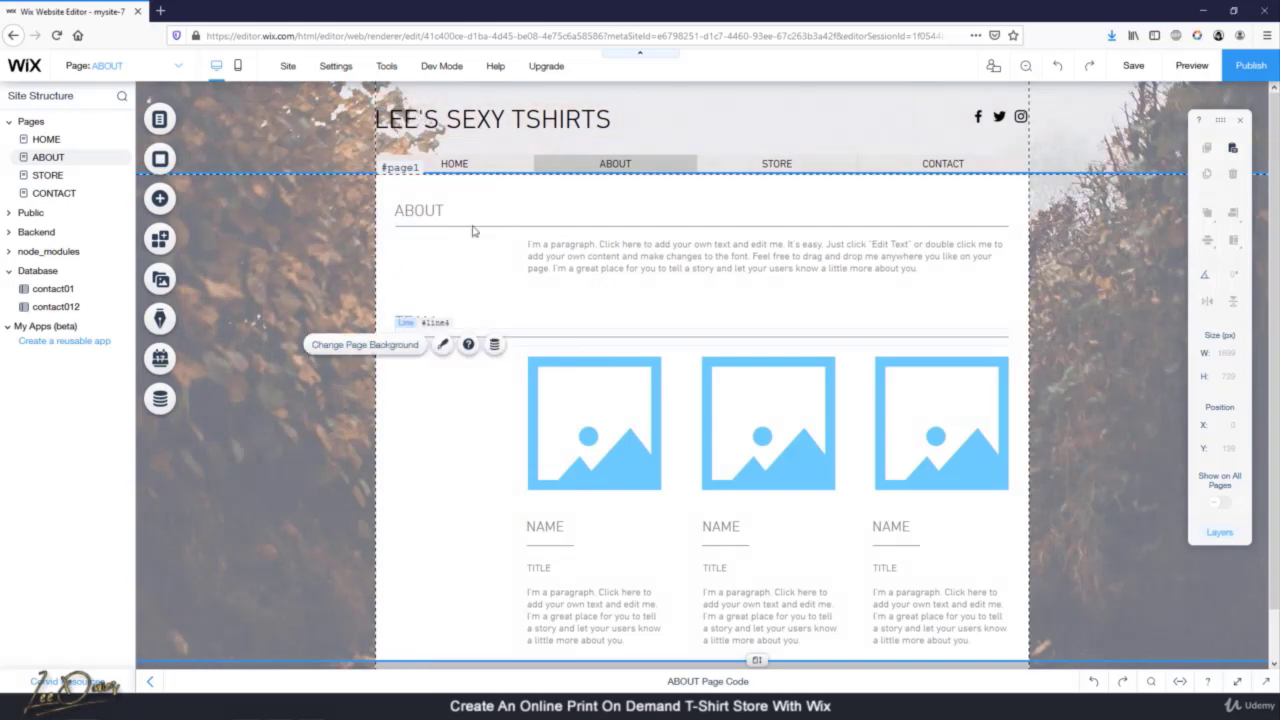
Change the ABOUT heading's text color to black (#000000)
click(430, 209)
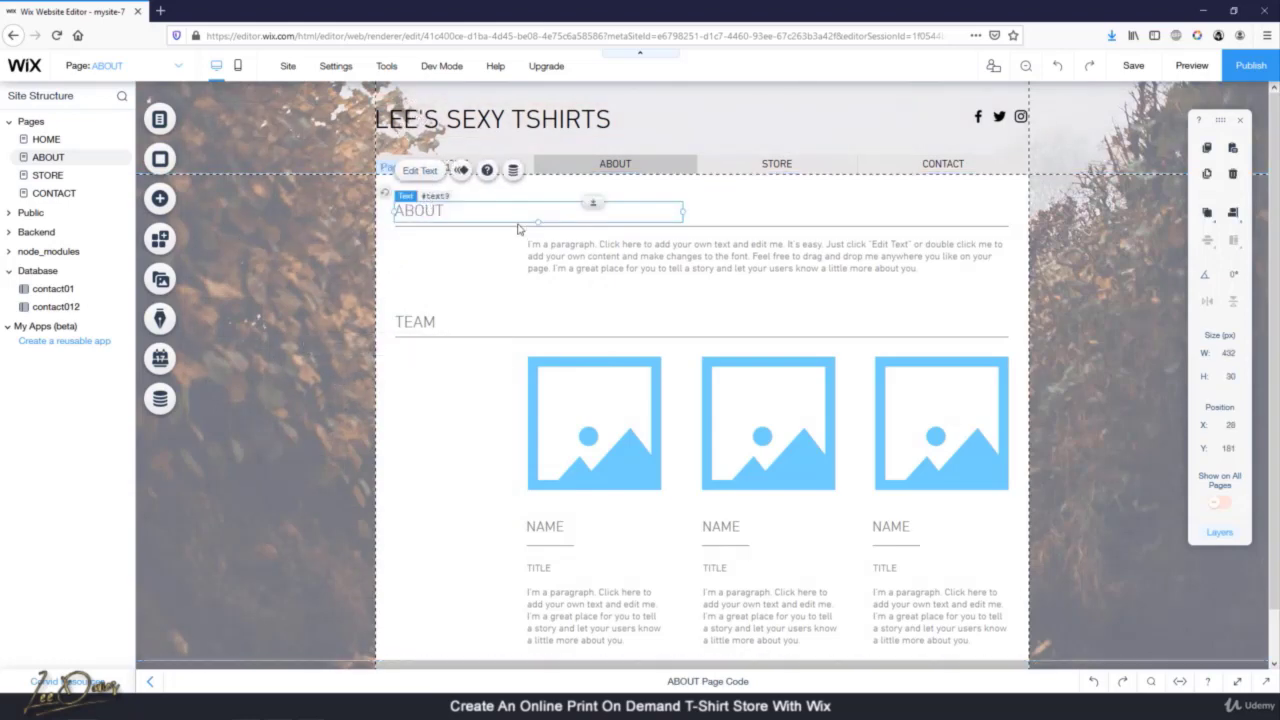
click(428, 176)
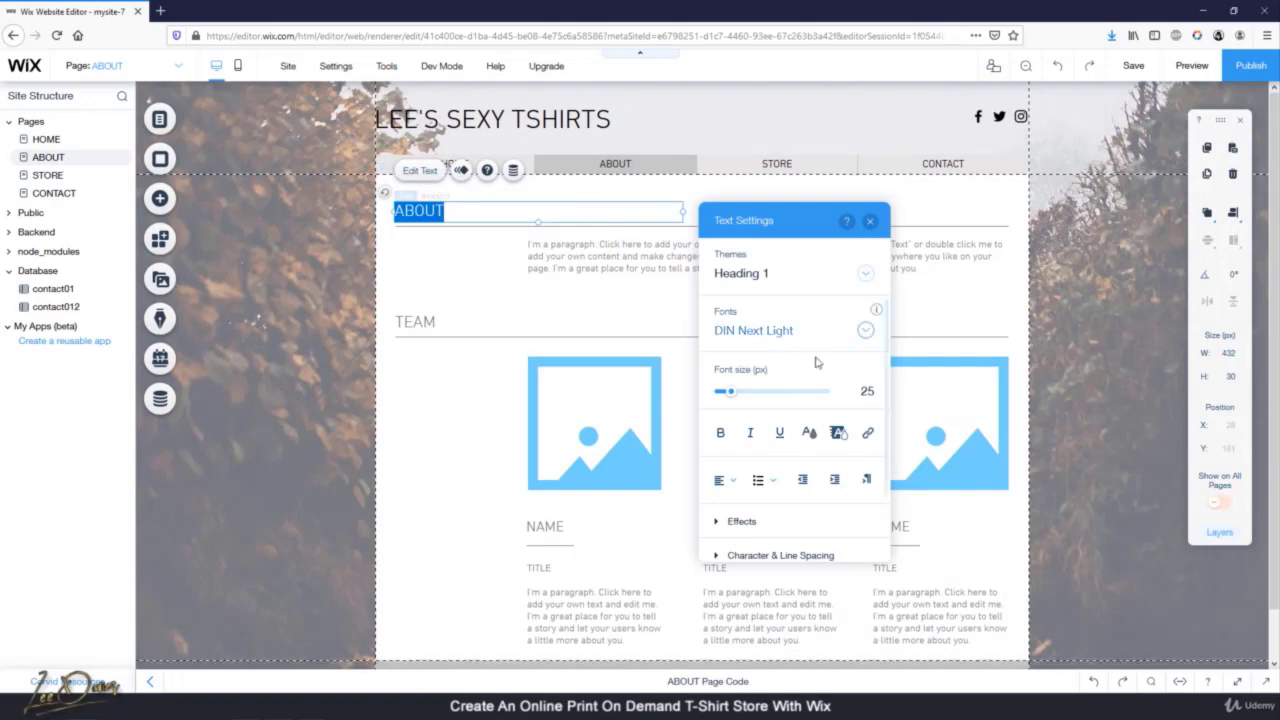
click(809, 432)
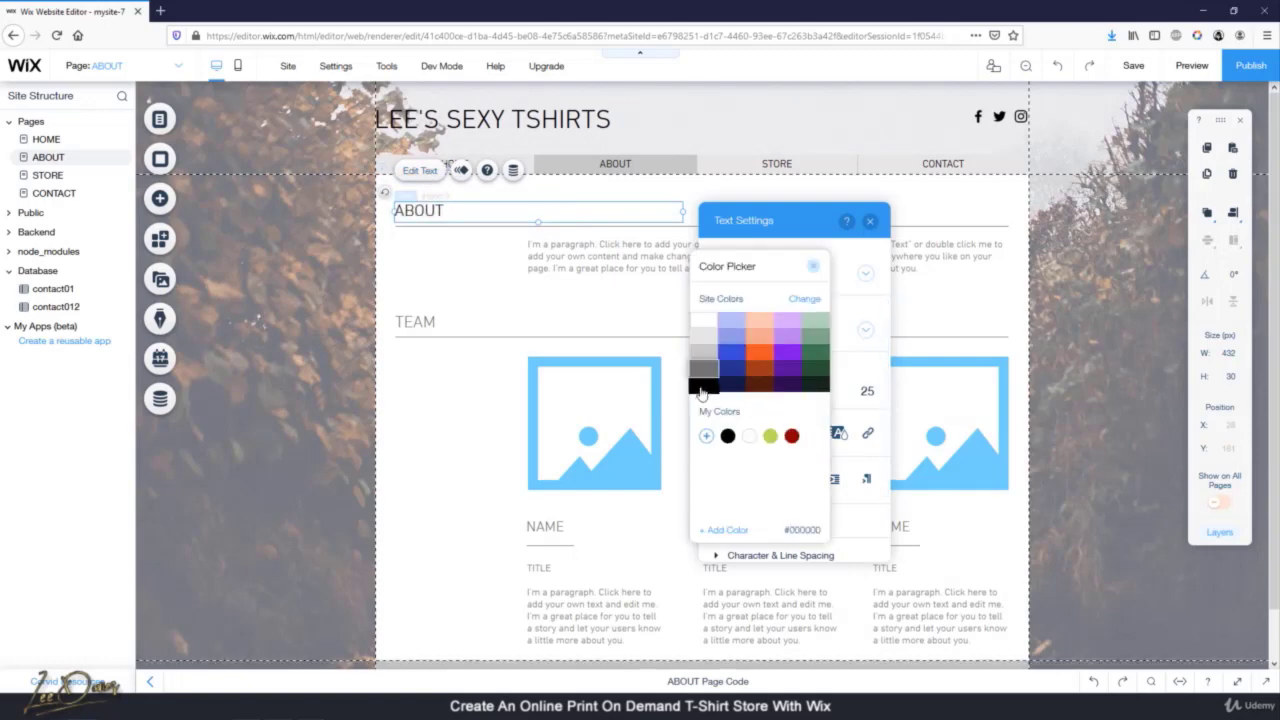
click(704, 385)
click(591, 257)
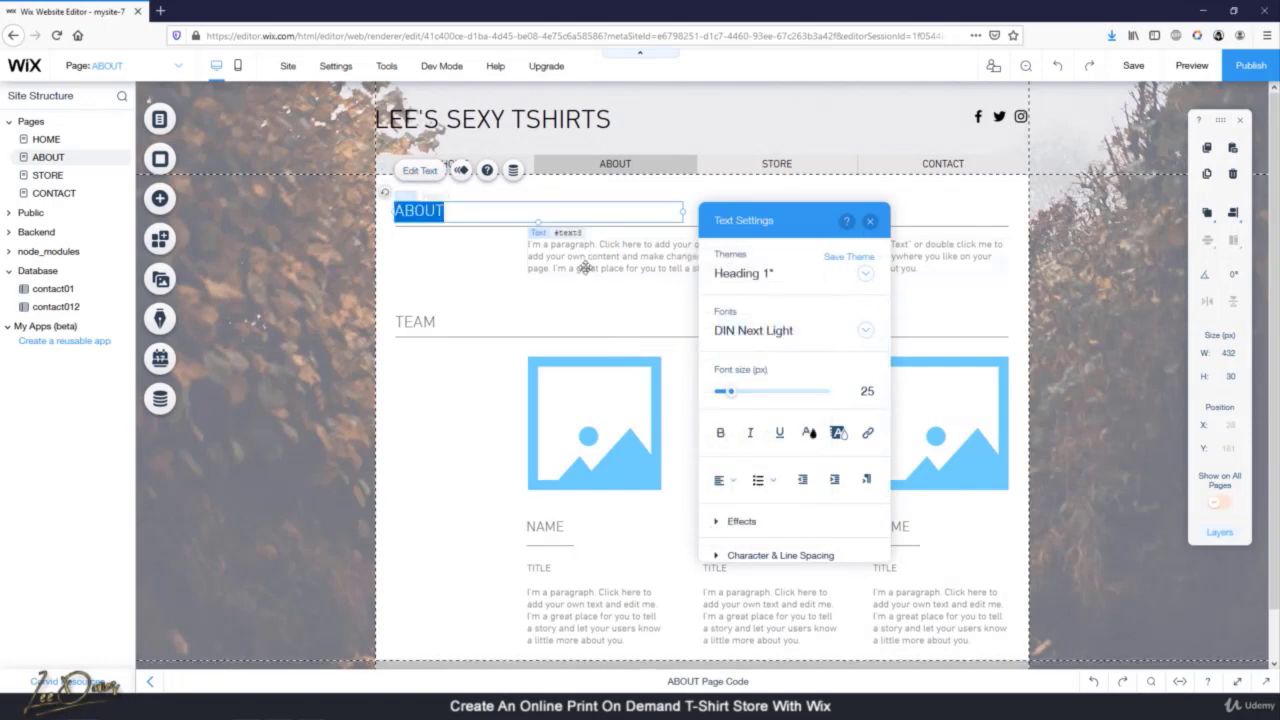
Change the text color of the paragraph under the ABOUT heading to black and close the text settings
click(585, 253)
click(553, 209)
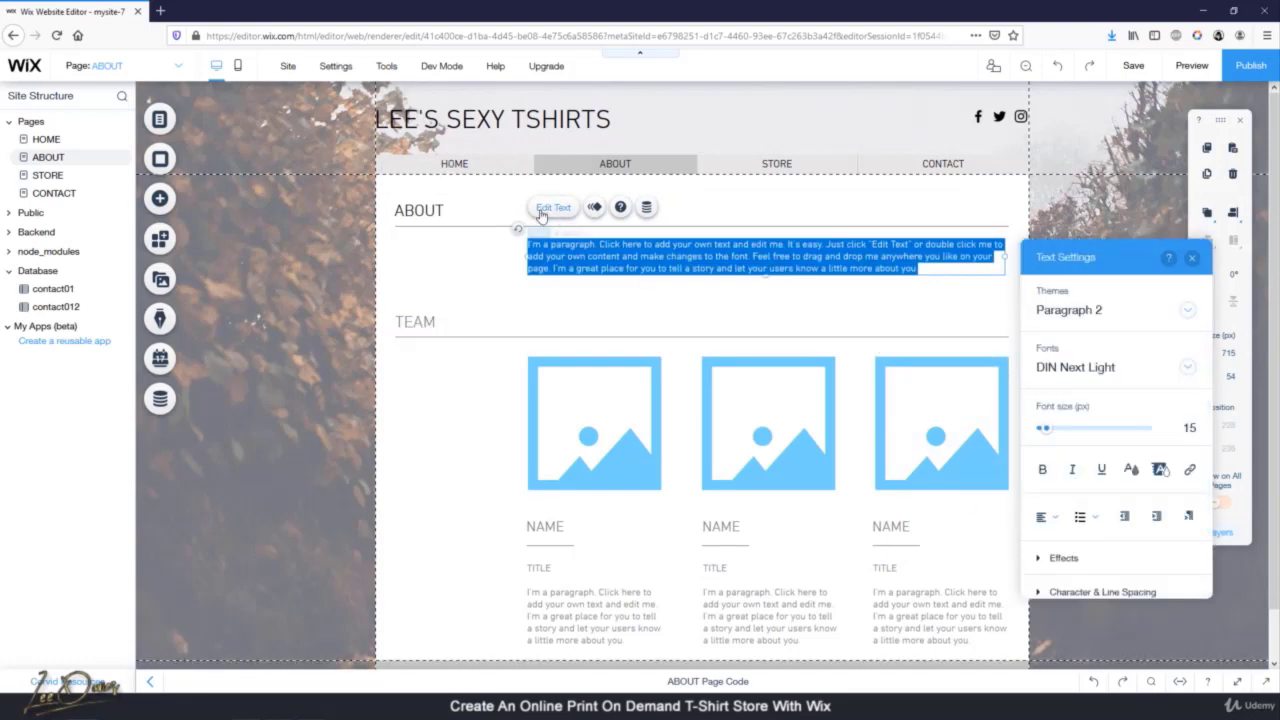
click(543, 210)
click(1131, 469)
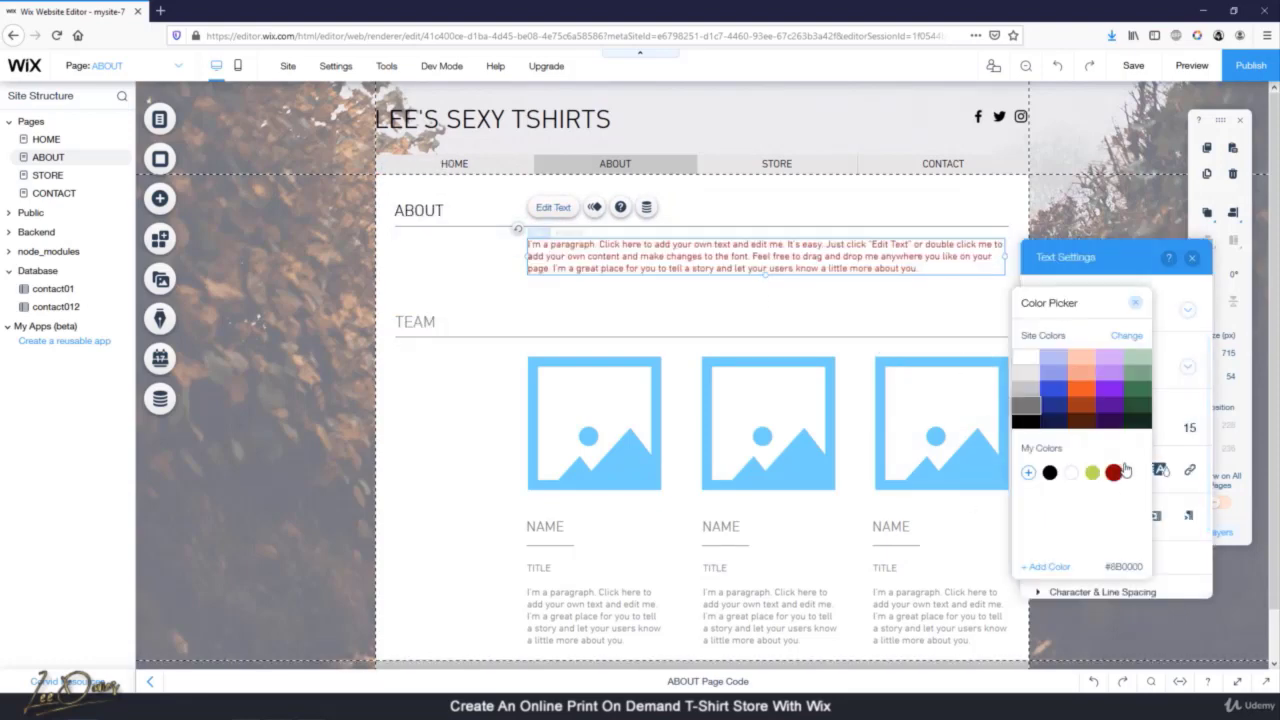
click(1136, 305)
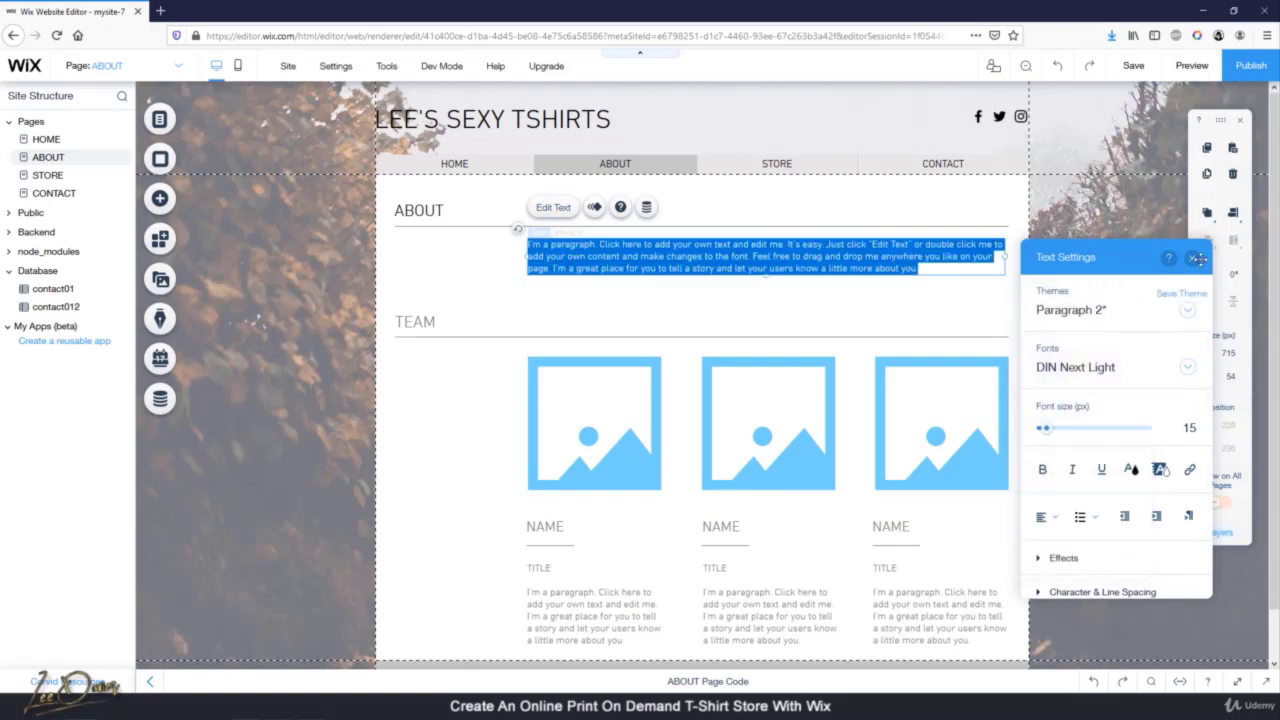
click(1192, 259)
Cut the third team member's image, name, divider line and title text from the TEAM section
scroll(763, 429, down, 3)
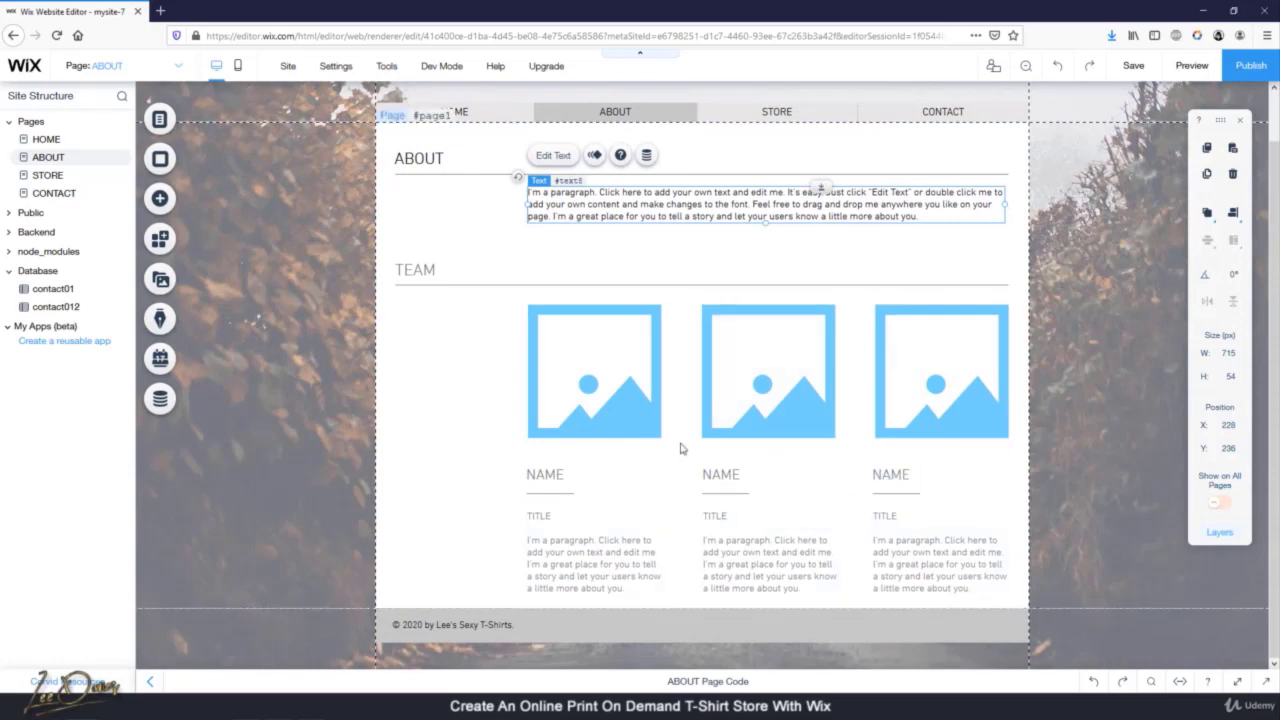
click(930, 400)
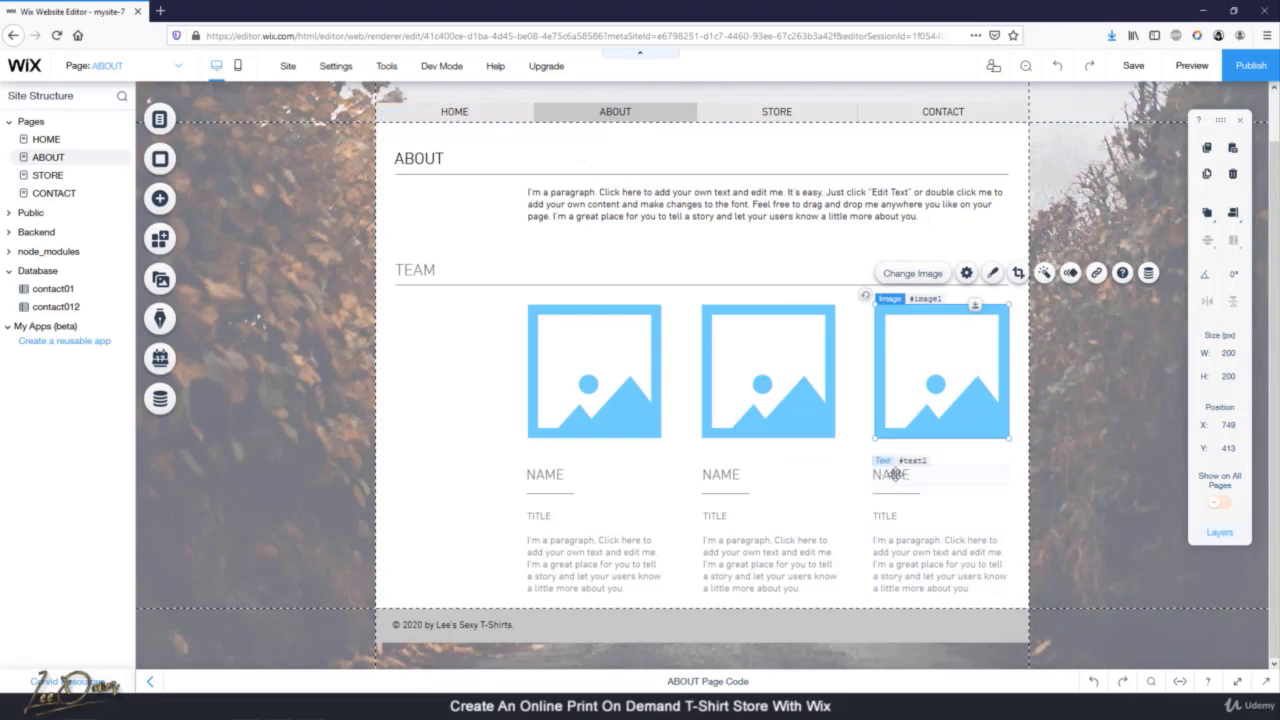
right_click(912, 372)
click(948, 296)
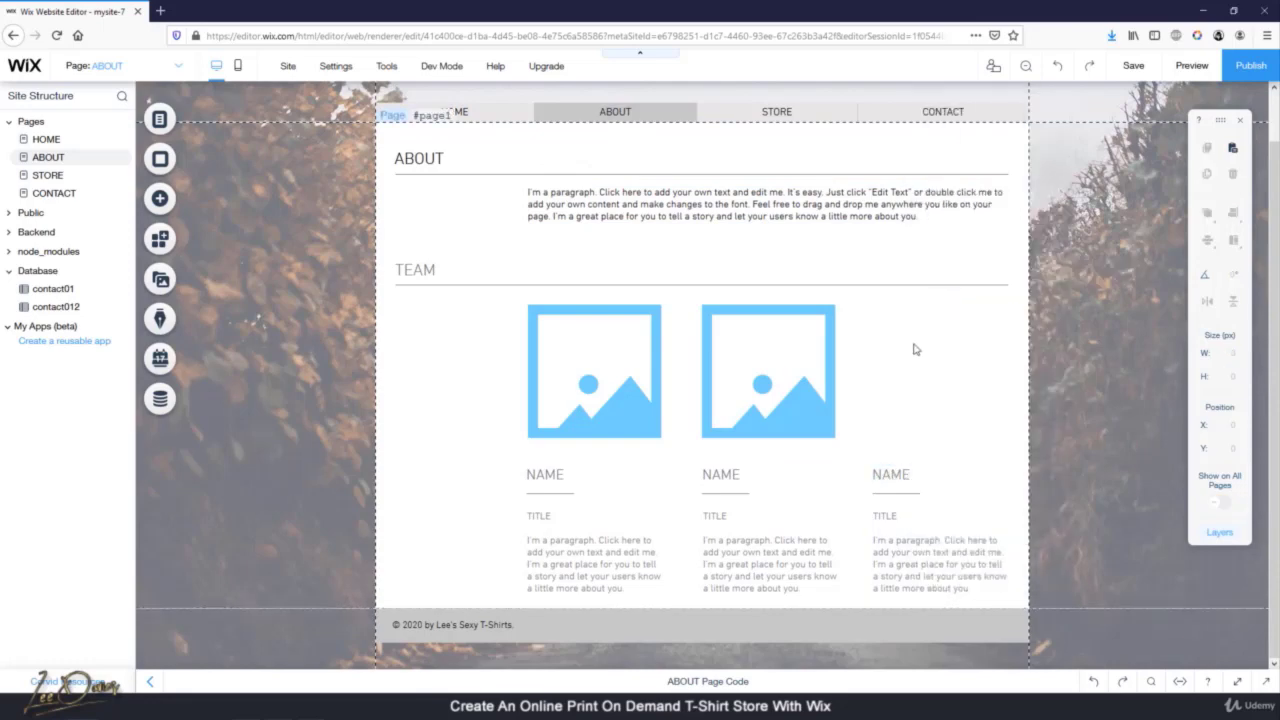
right_click(905, 468)
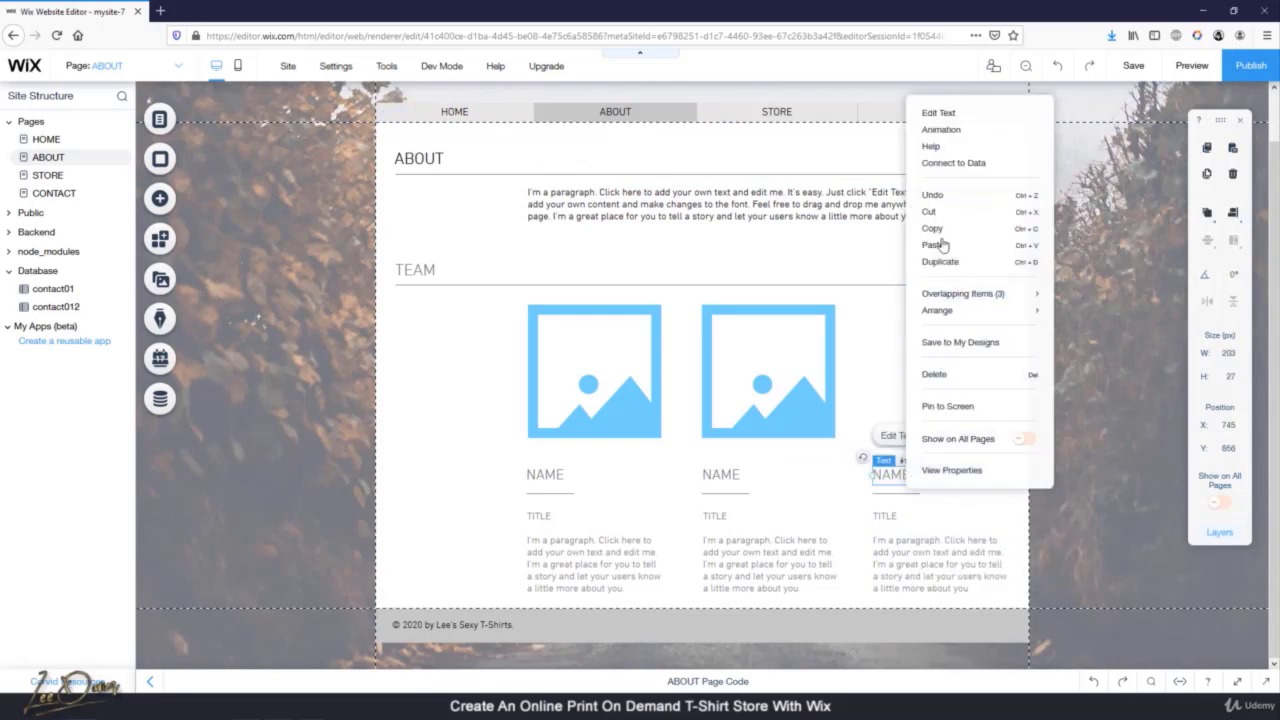
click(932, 214)
right_click(889, 490)
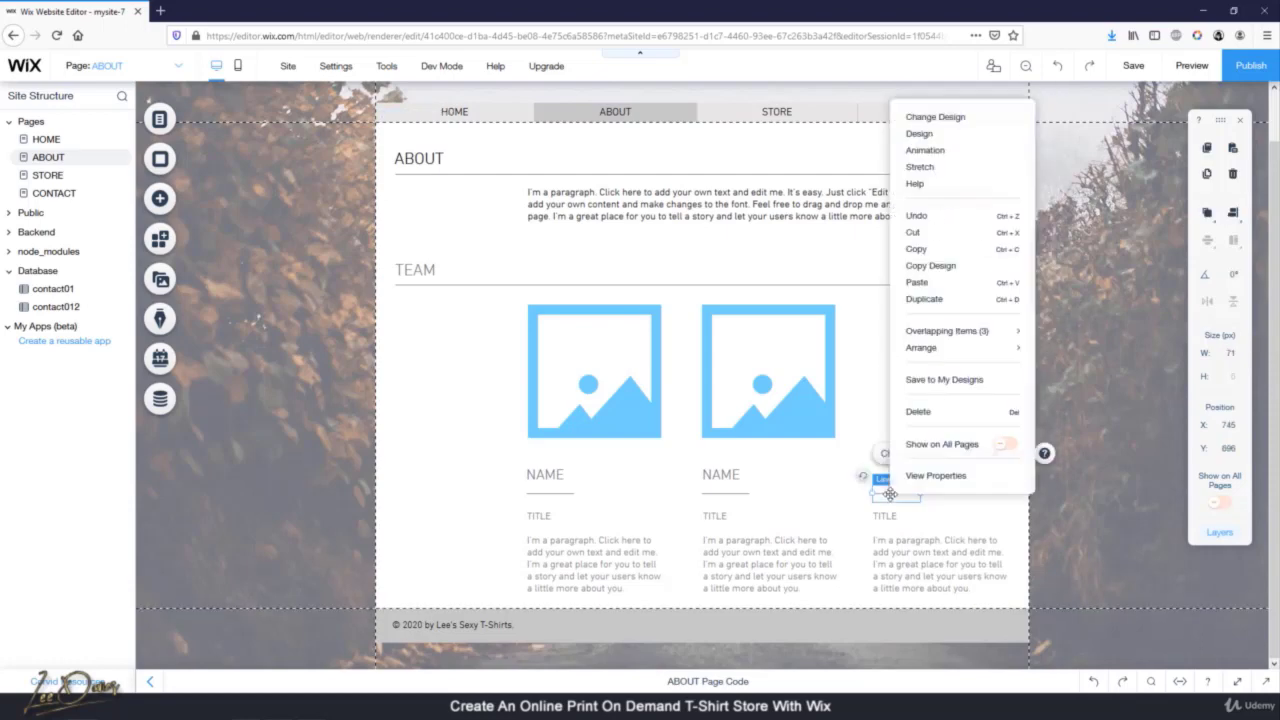
click(912, 232)
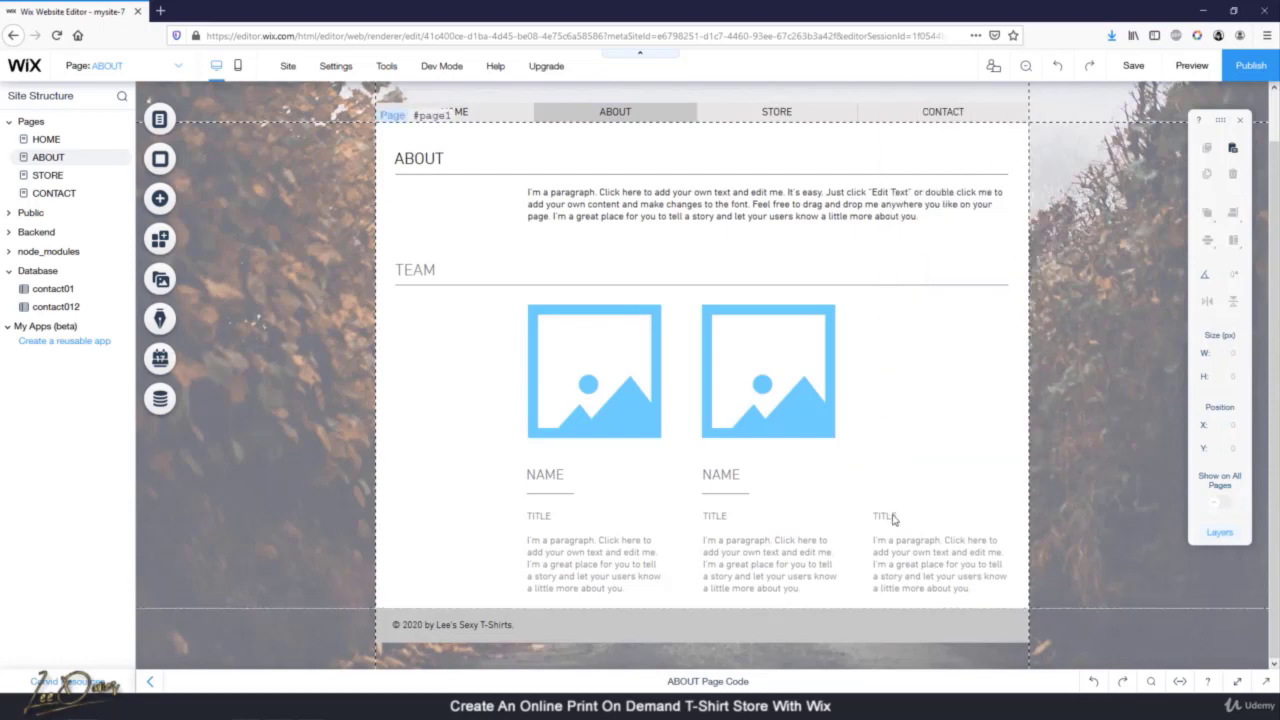
right_click(893, 518)
click(940, 244)
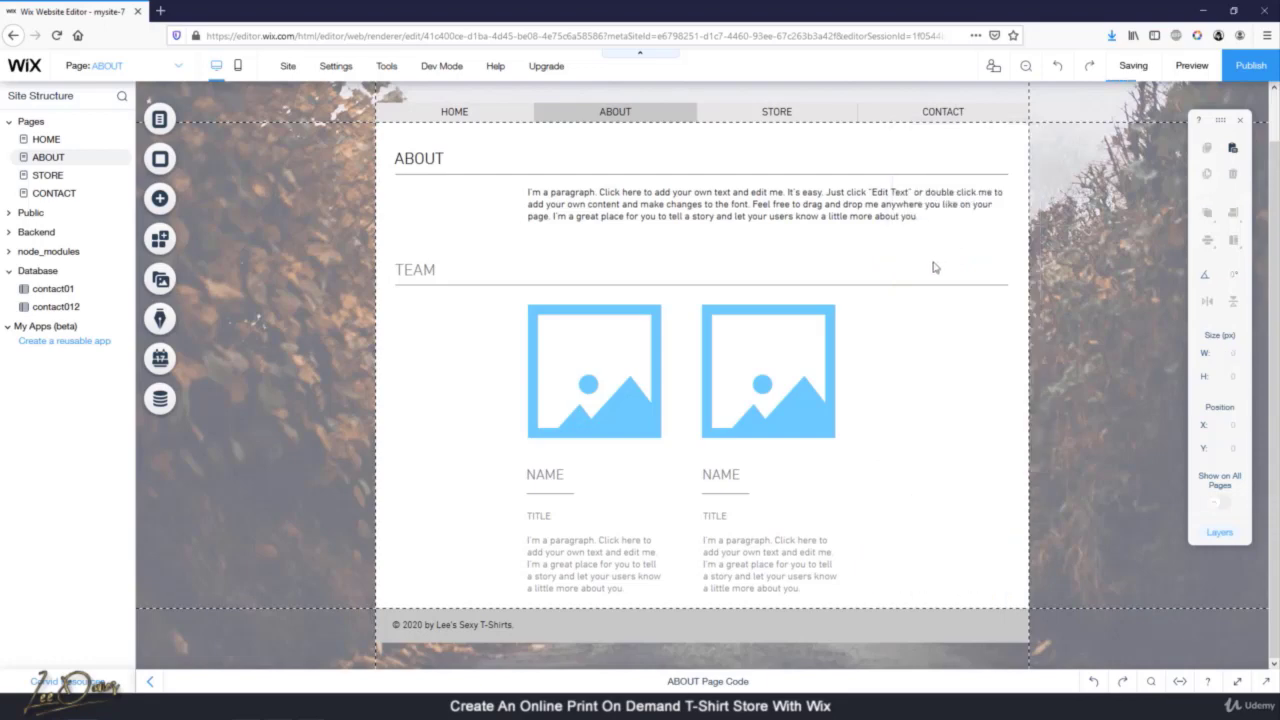
Cut the second team member's image, name, title text and divider line from the TEAM section
right_click(787, 374)
click(809, 294)
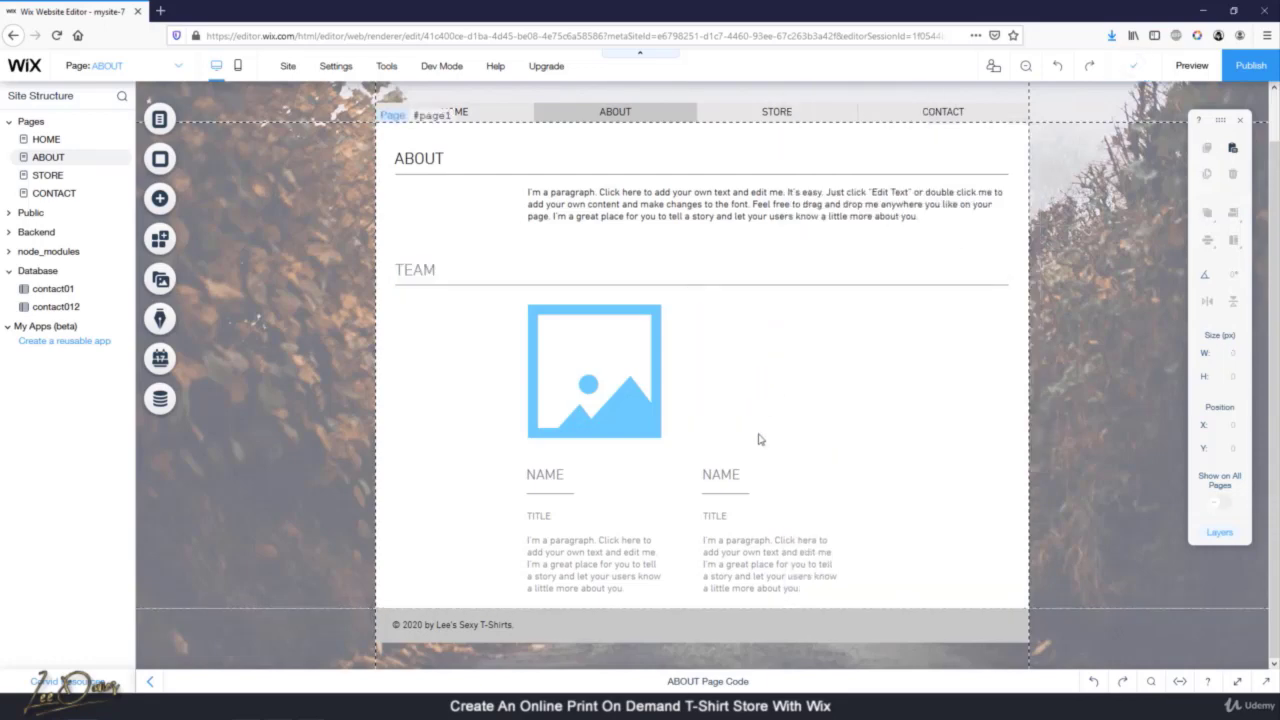
right_click(714, 474)
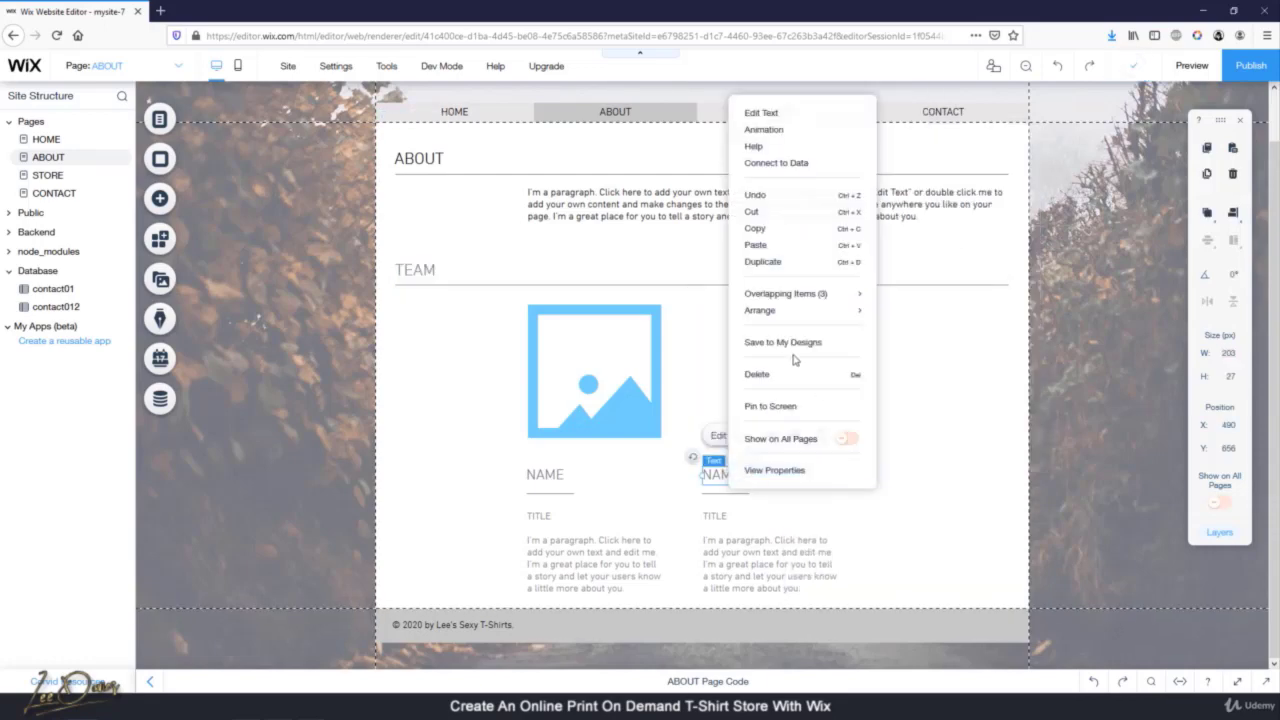
click(752, 211)
right_click(729, 517)
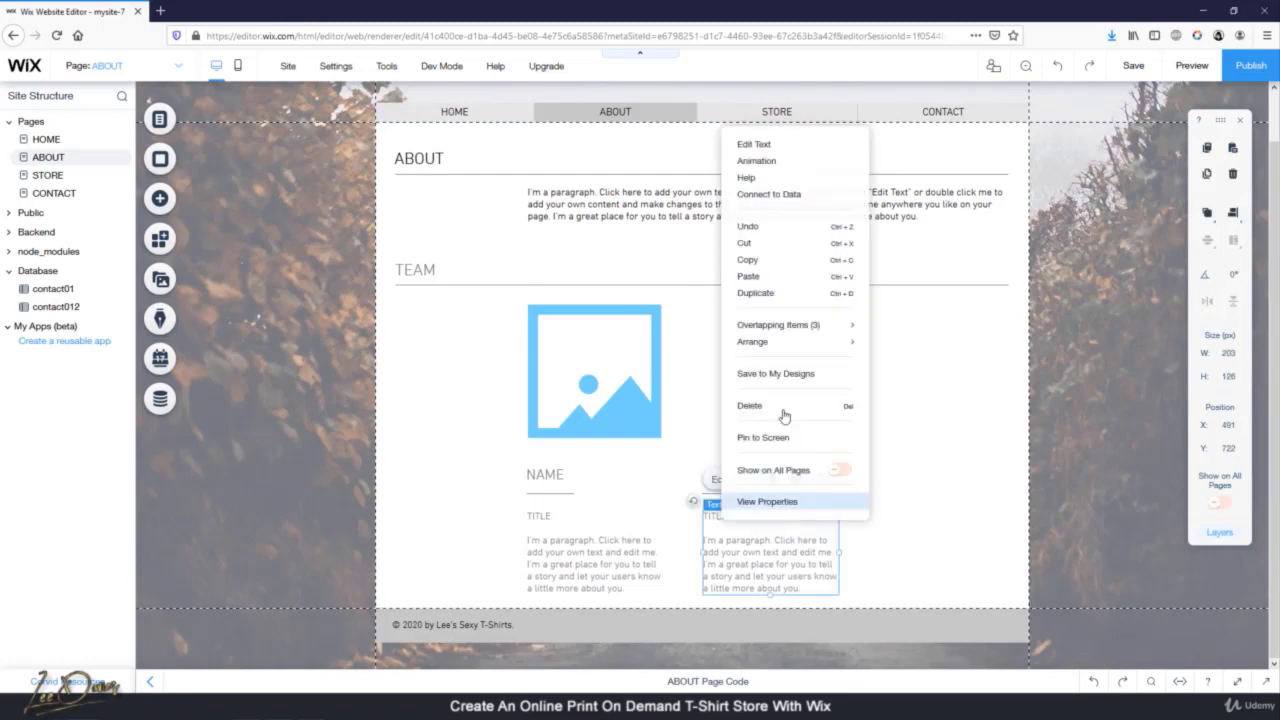
click(745, 243)
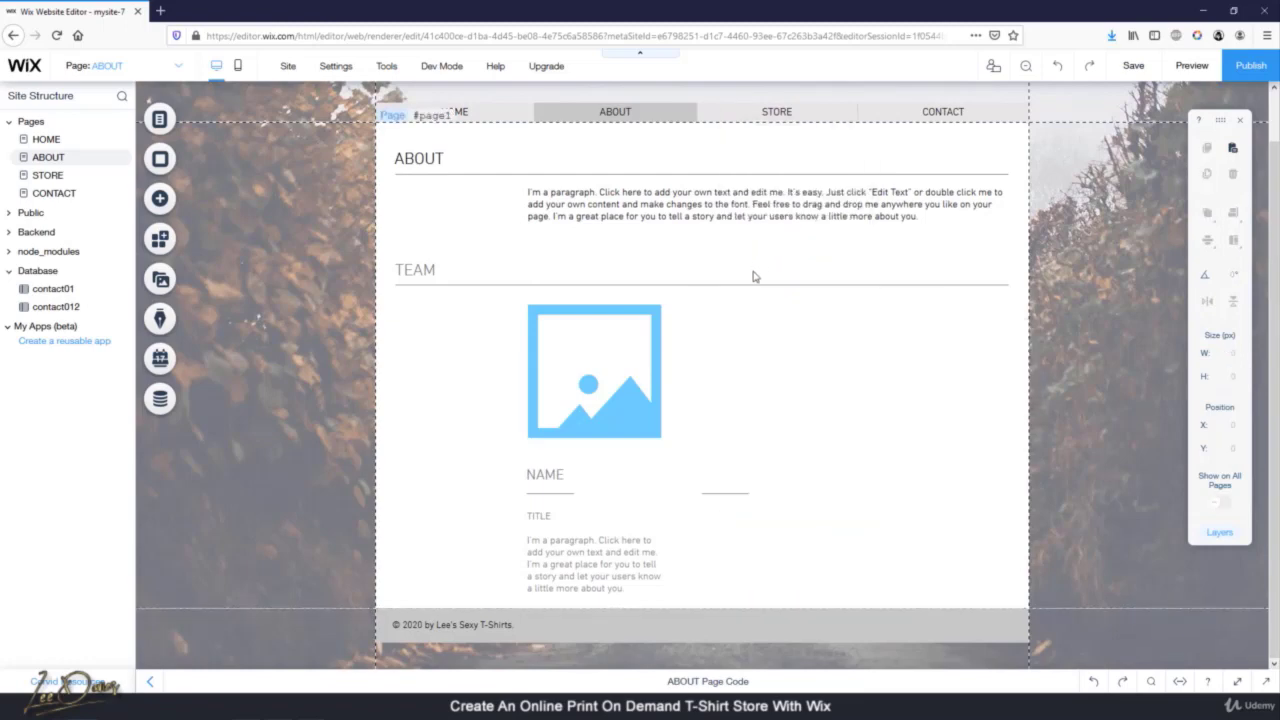
click(725, 492)
right_click(725, 492)
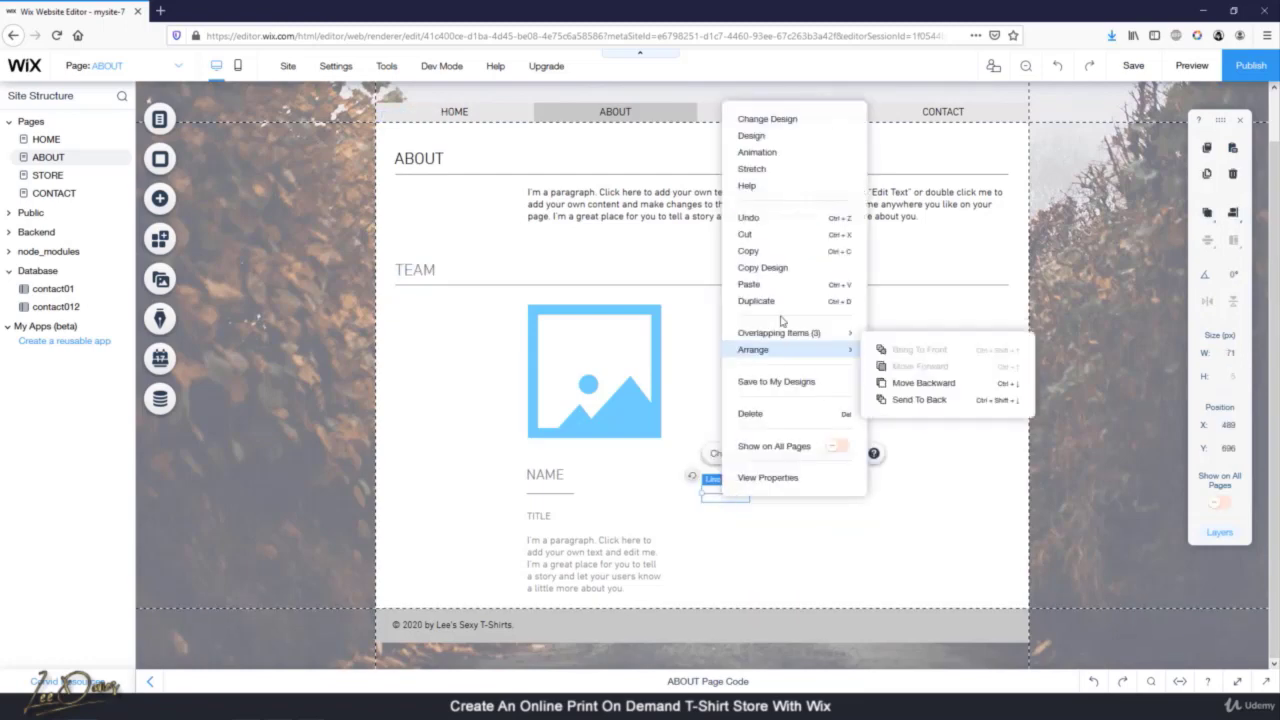
click(747, 234)
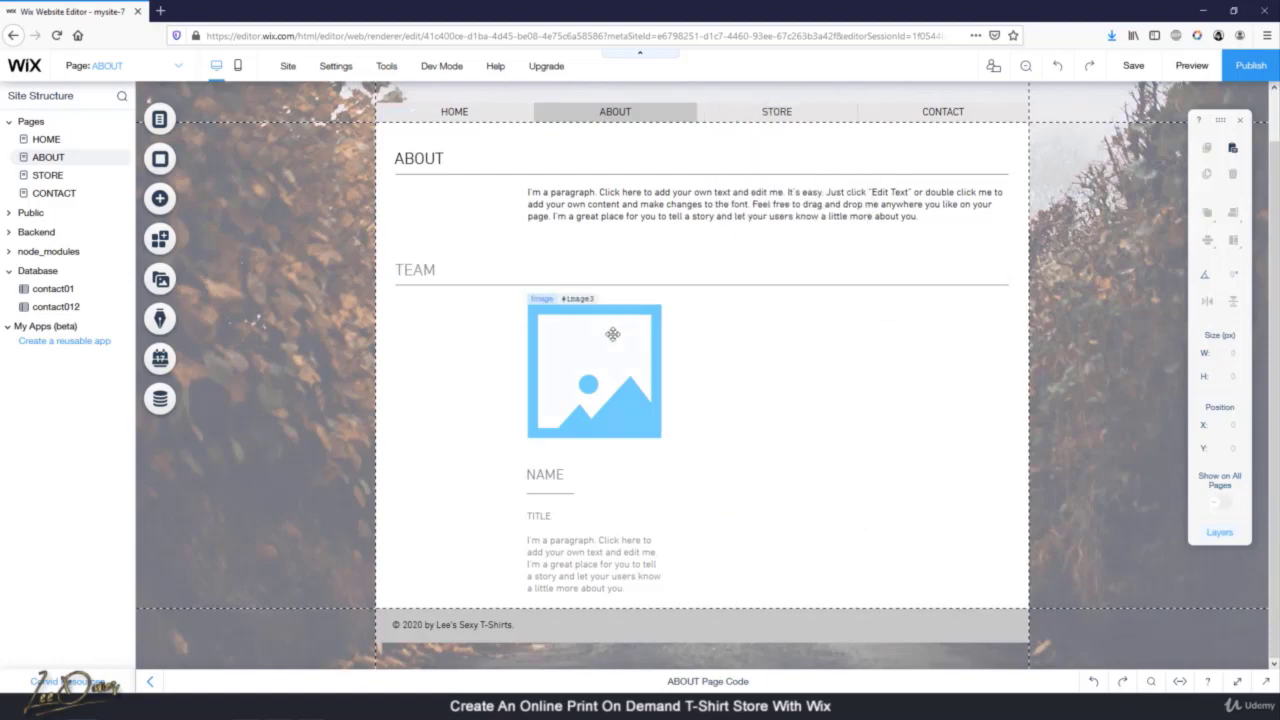
Replace the ABOUT paragraph with "Lee's Sexy T-shirts was created and established in 2020 in Liverpool, UK"
click(644, 351)
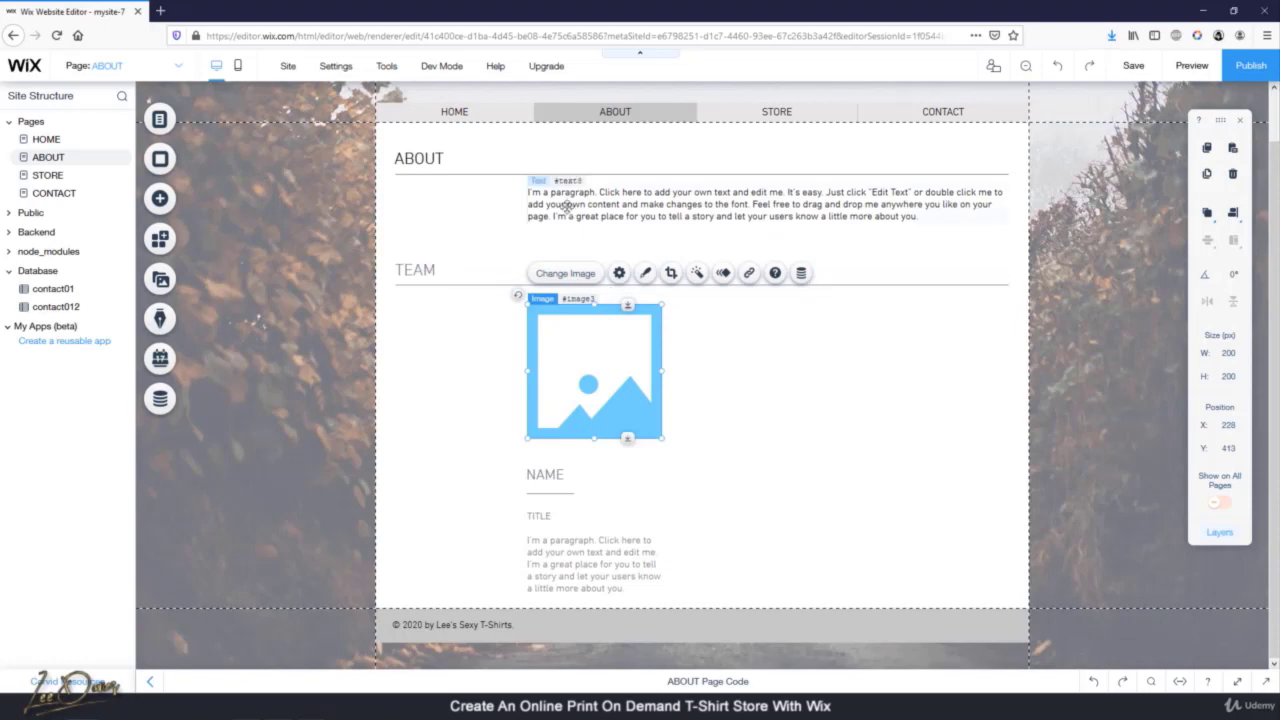
click(538, 188)
double_click(538, 186)
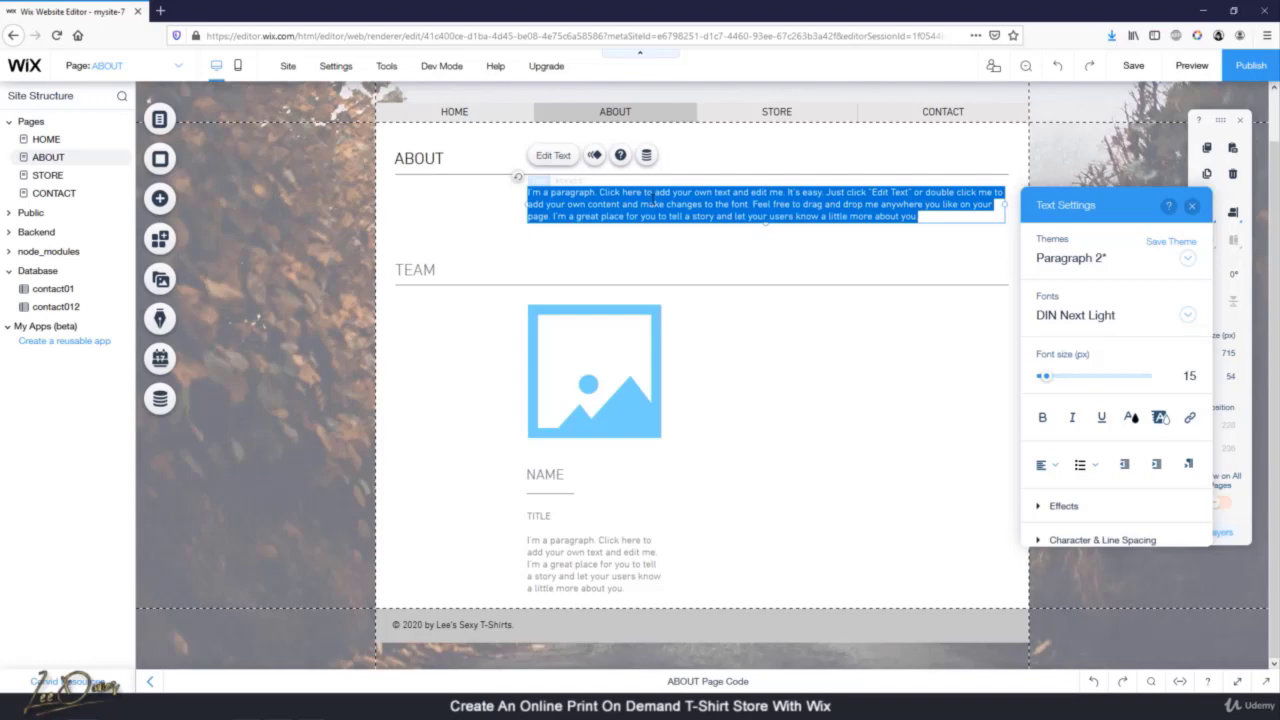
key(BackSpace)
text(LEE)
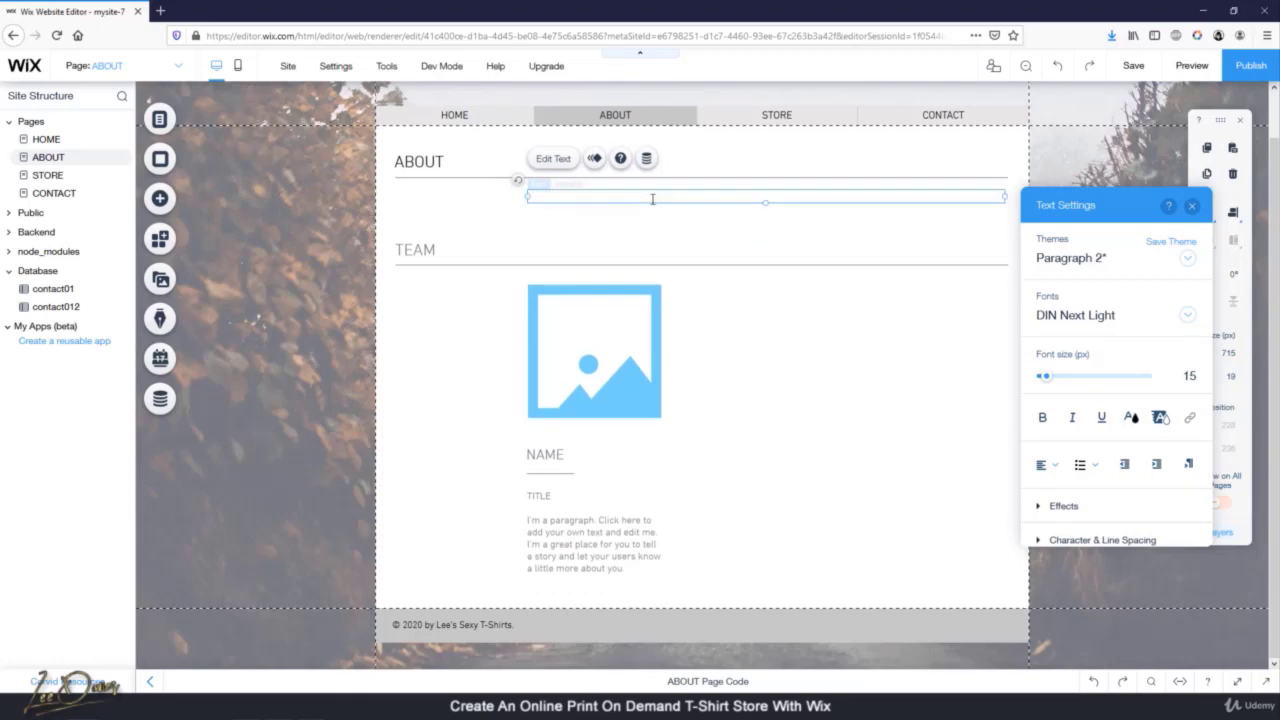
text(LEE)
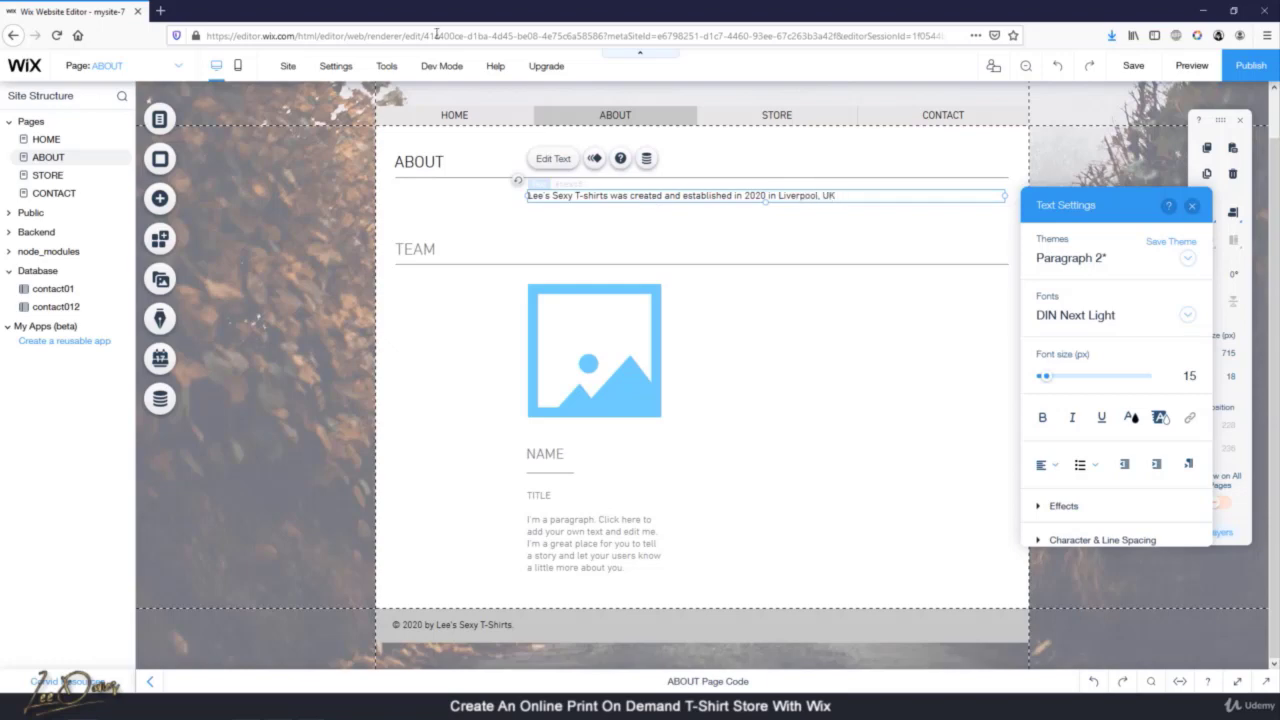
click(683, 231)
Replace the TEAM placeholder image with the Media from Wix "businessman" photo of a dark-haired man looking sideways against a blurred blue background
click(591, 385)
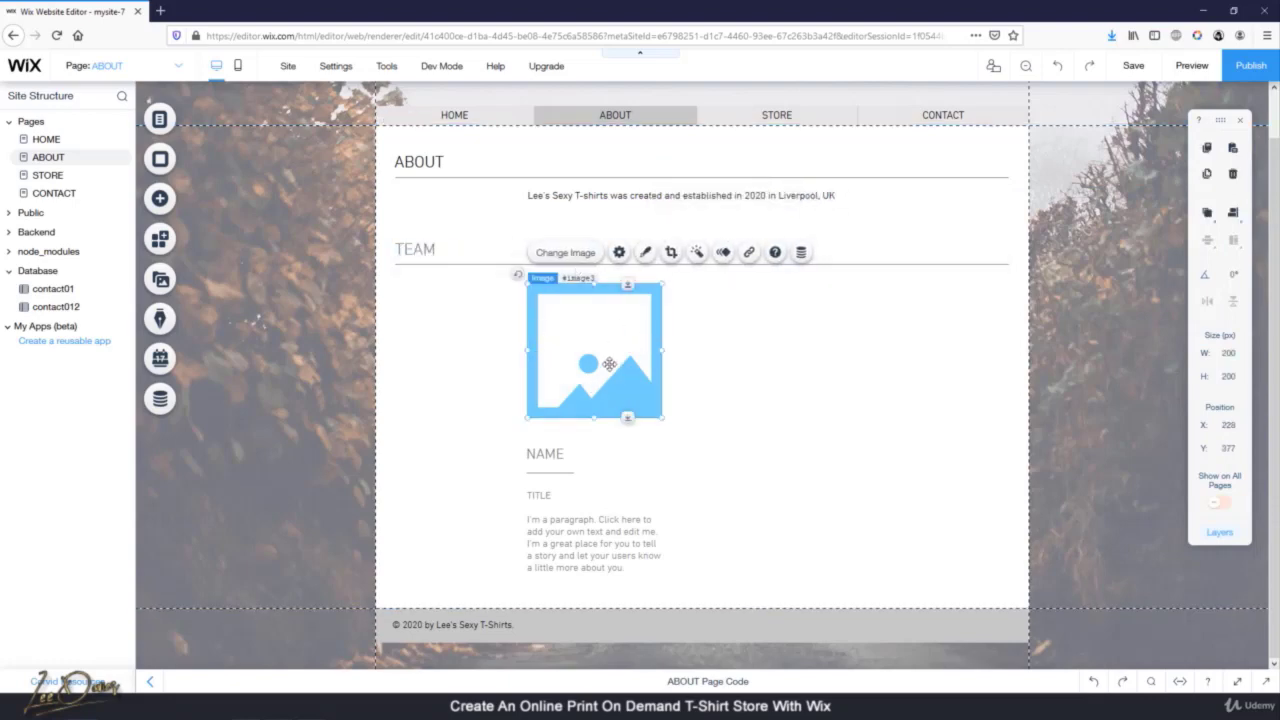
click(563, 255)
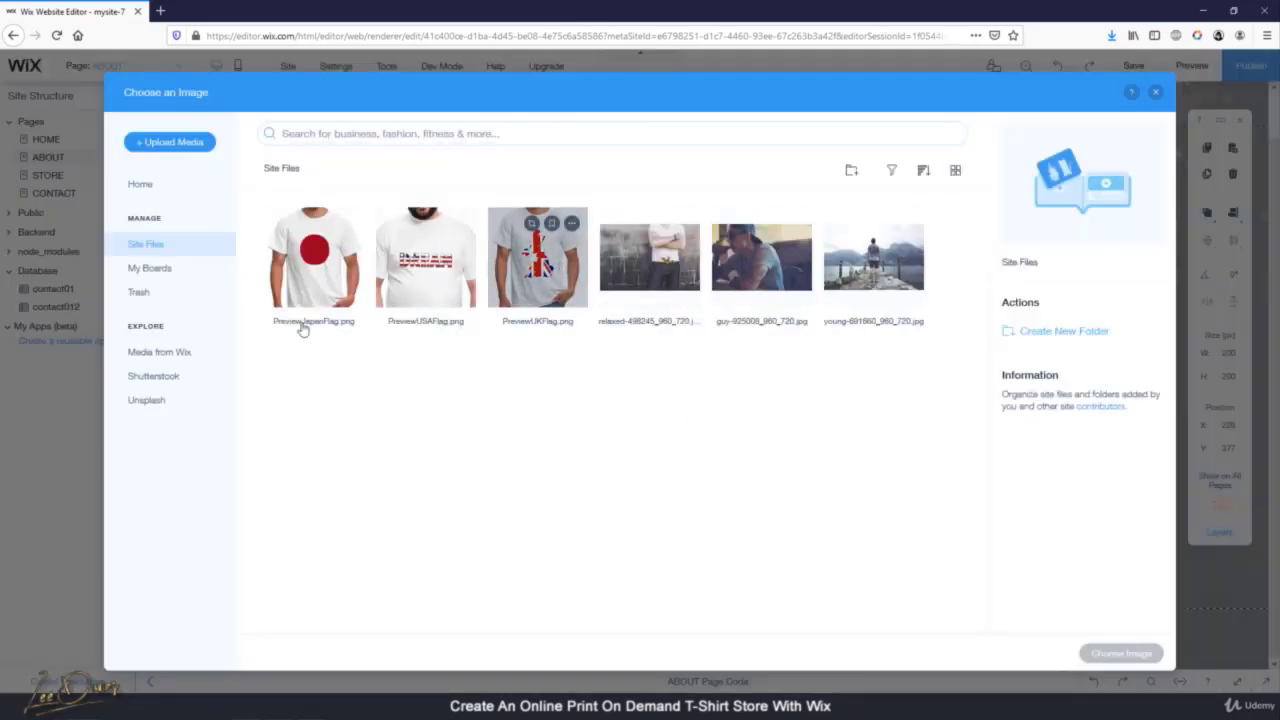
click(184, 353)
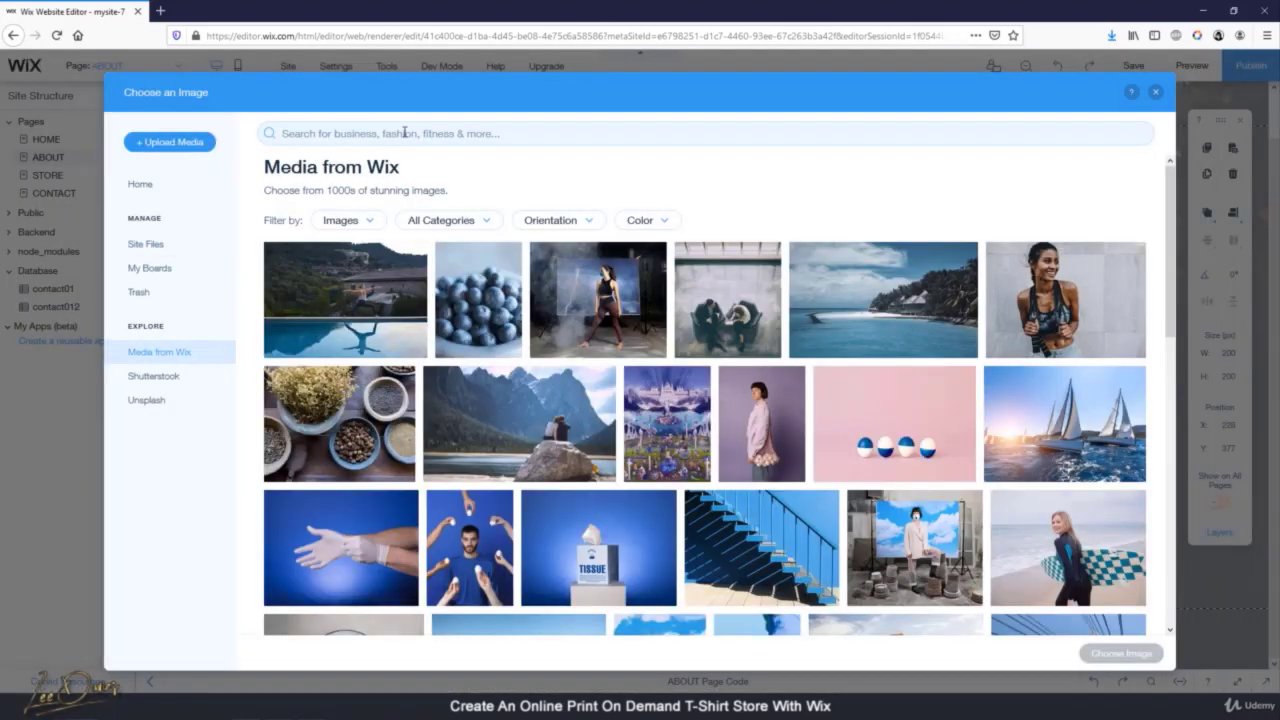
click(404, 133)
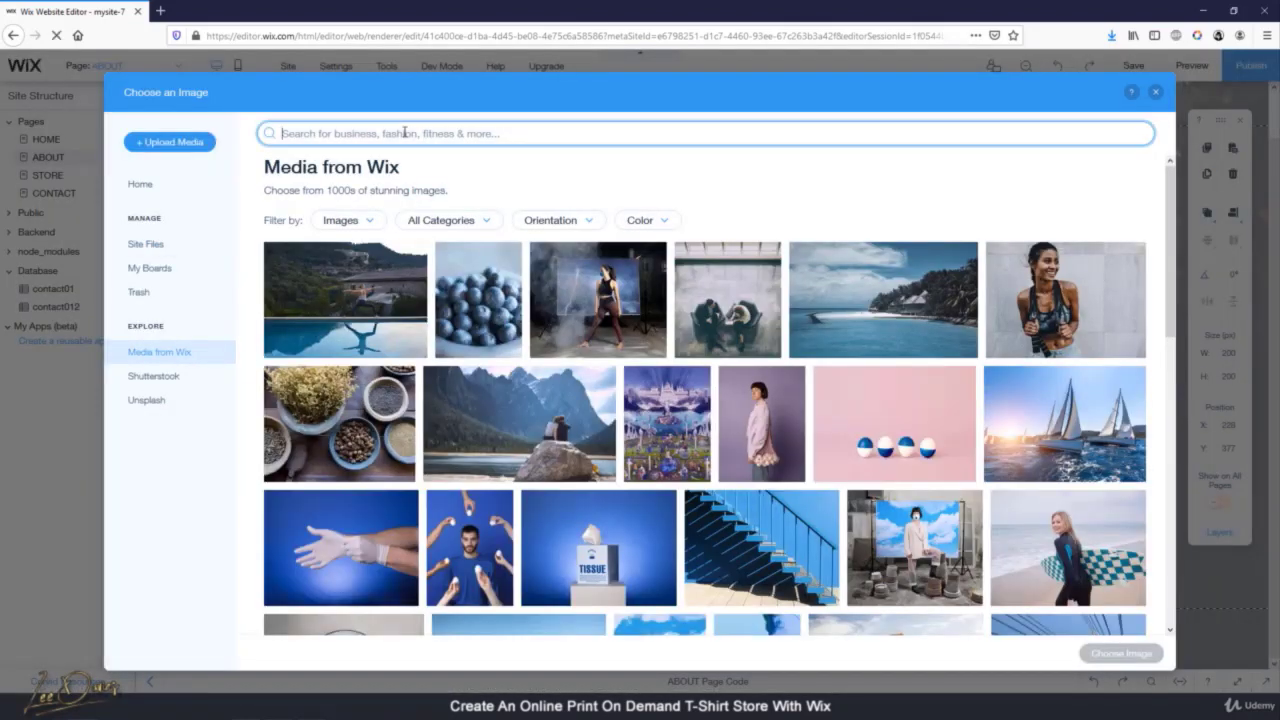
text(busi)
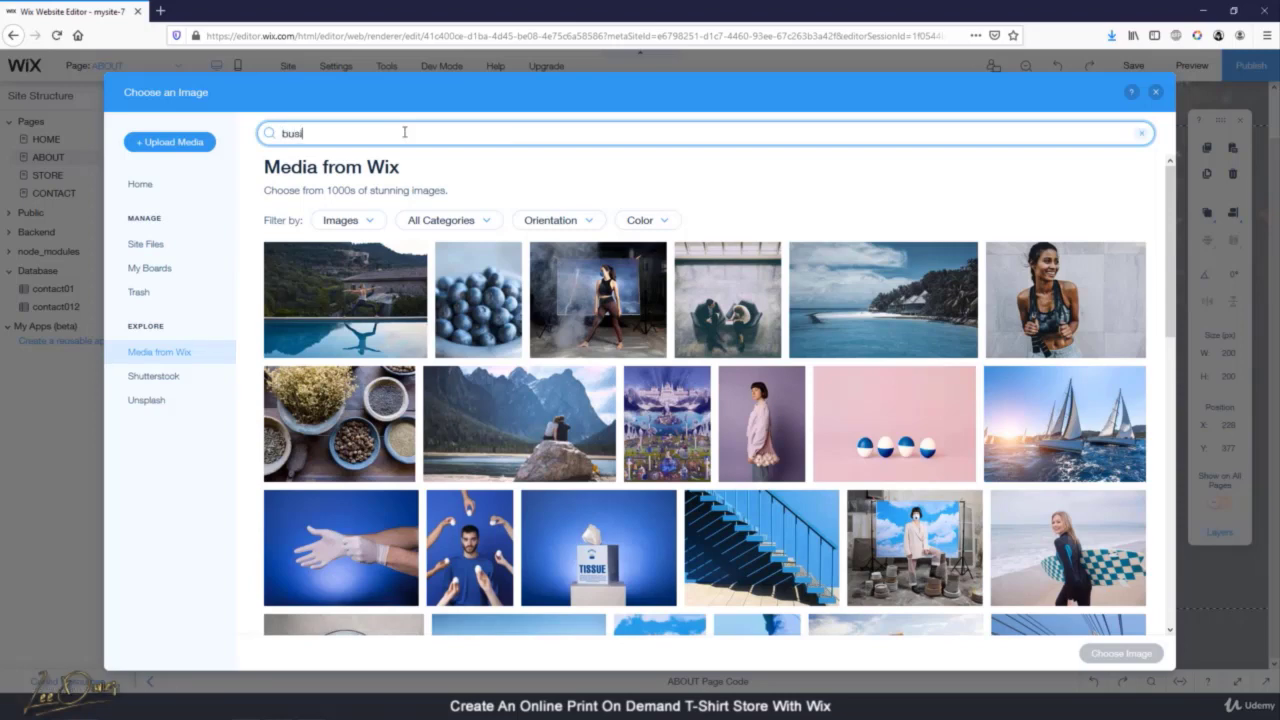
text(nessman)
key(Return)
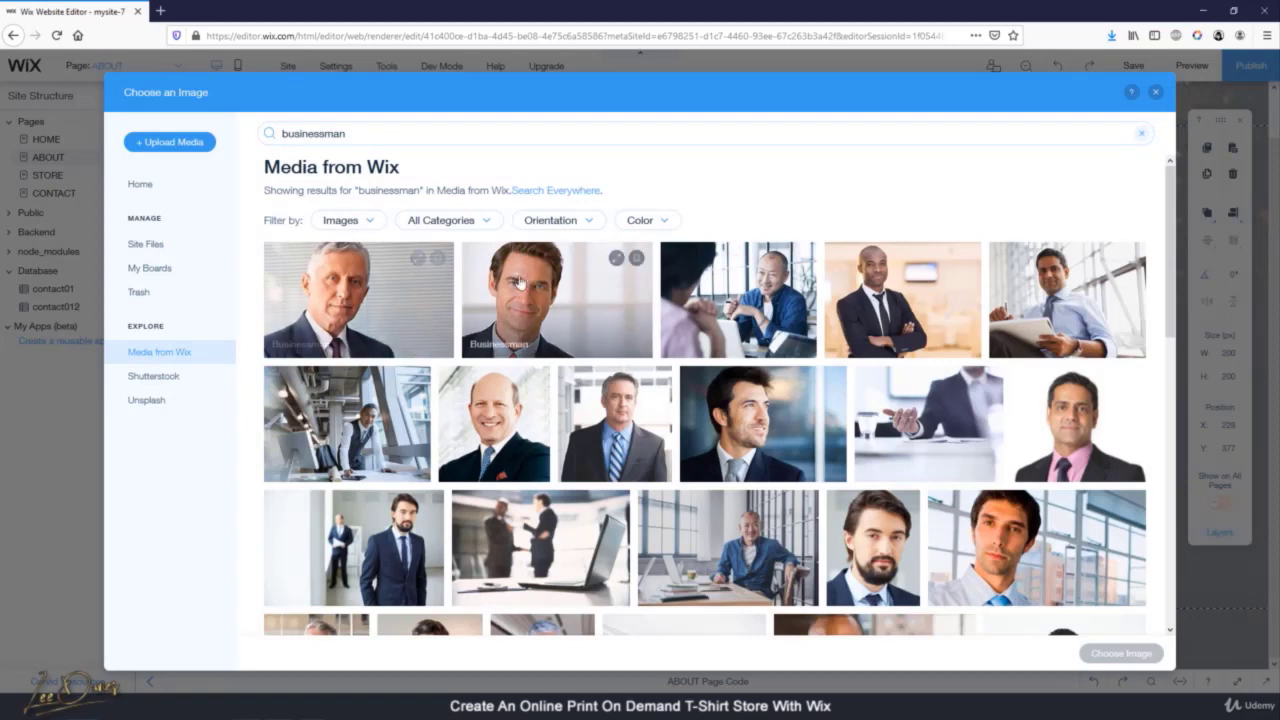
click(565, 295)
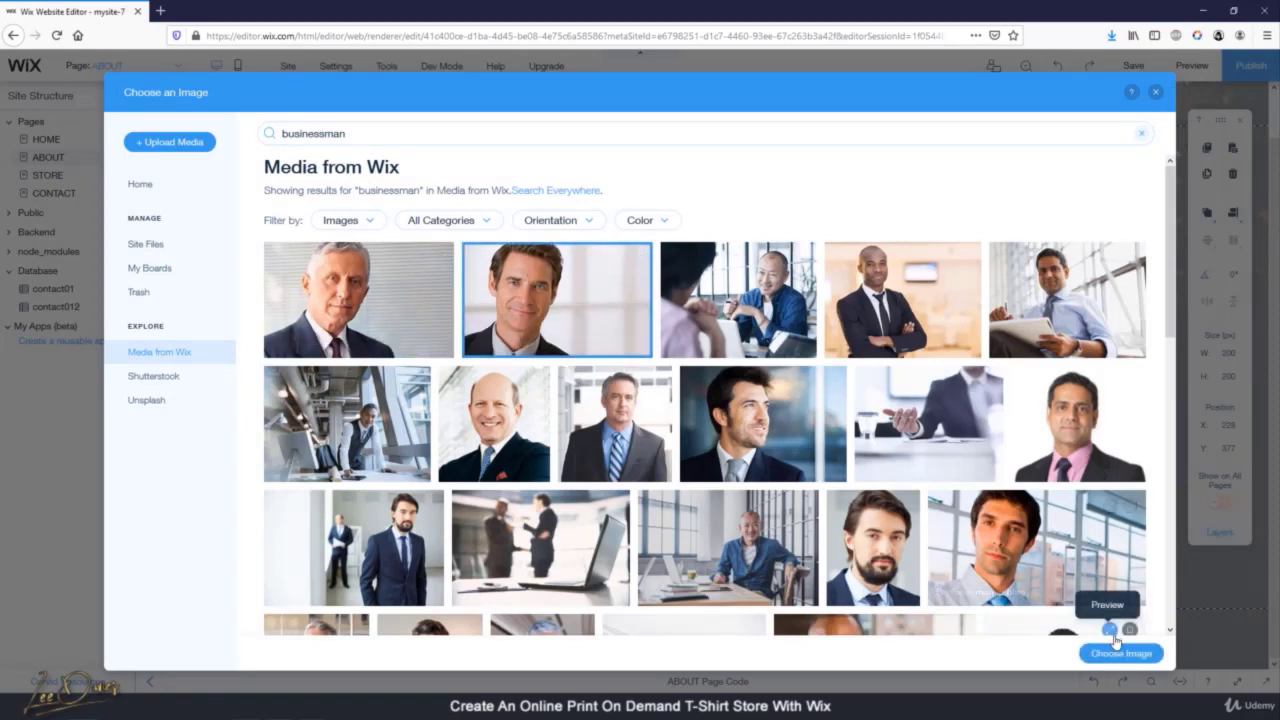
click(763, 423)
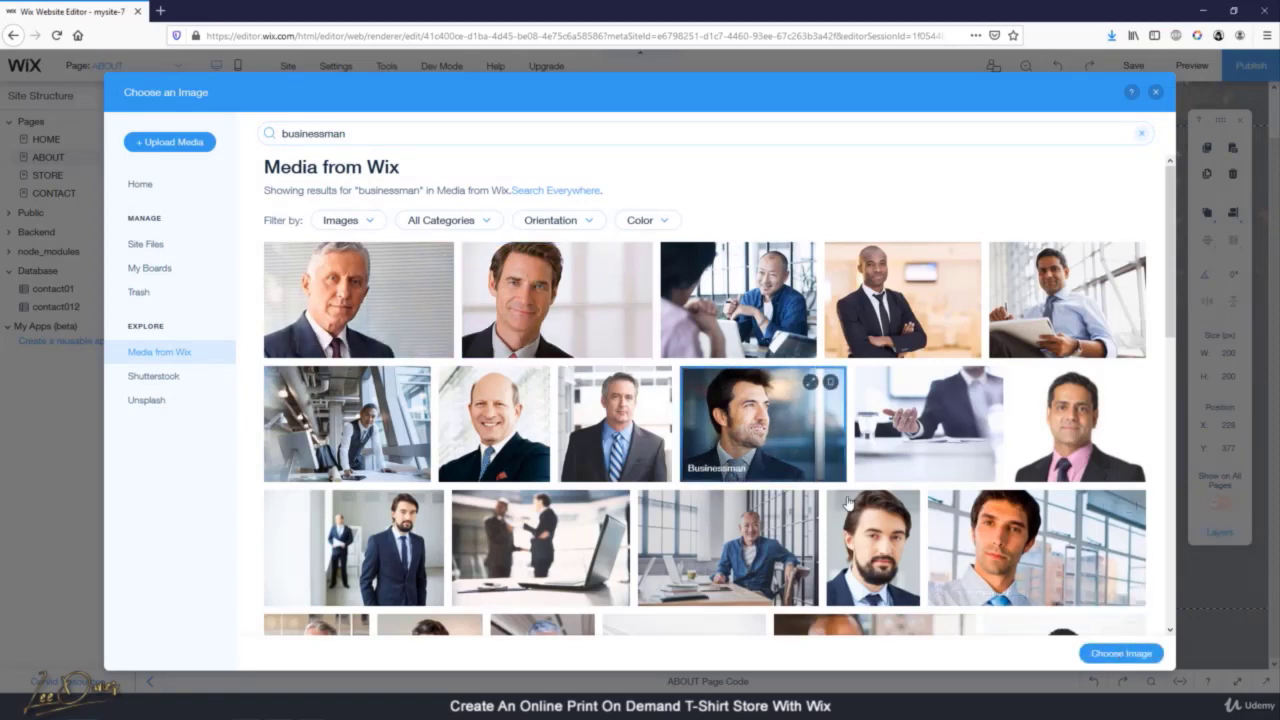
click(1095, 655)
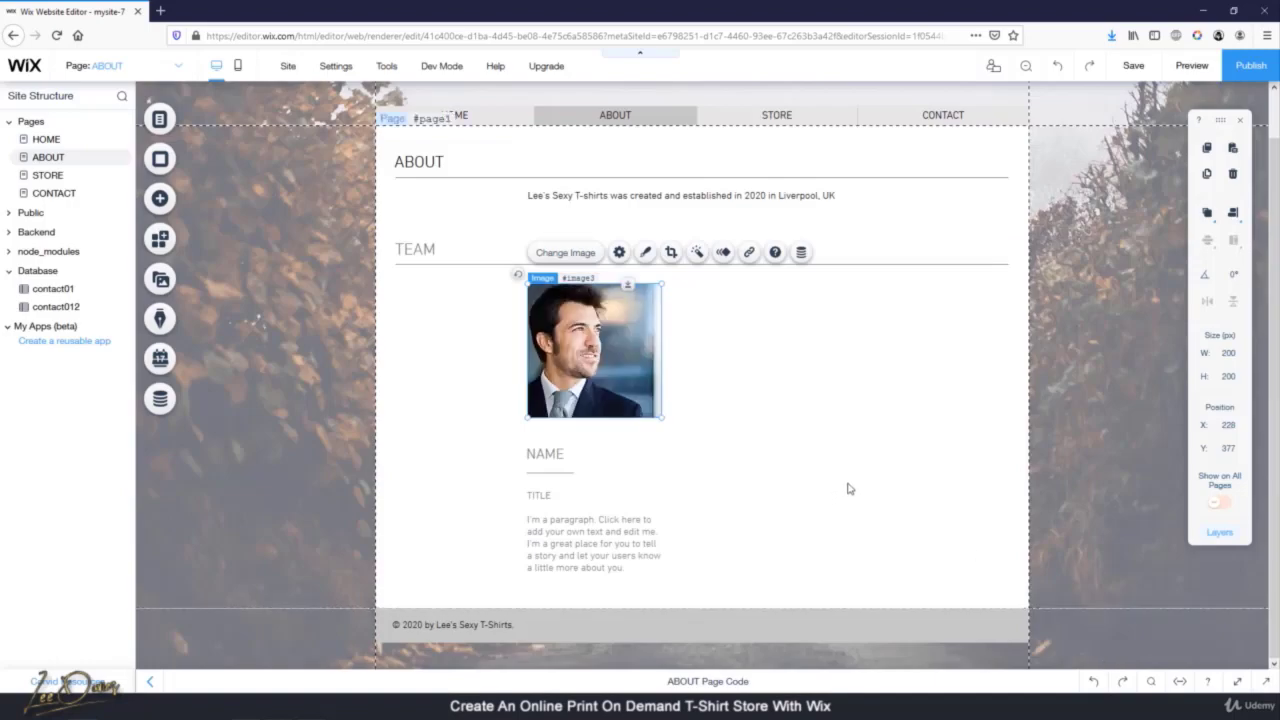
Replace the NAME placeholder under the team photo with the team member's first name in capitals
click(556, 453)
click(552, 415)
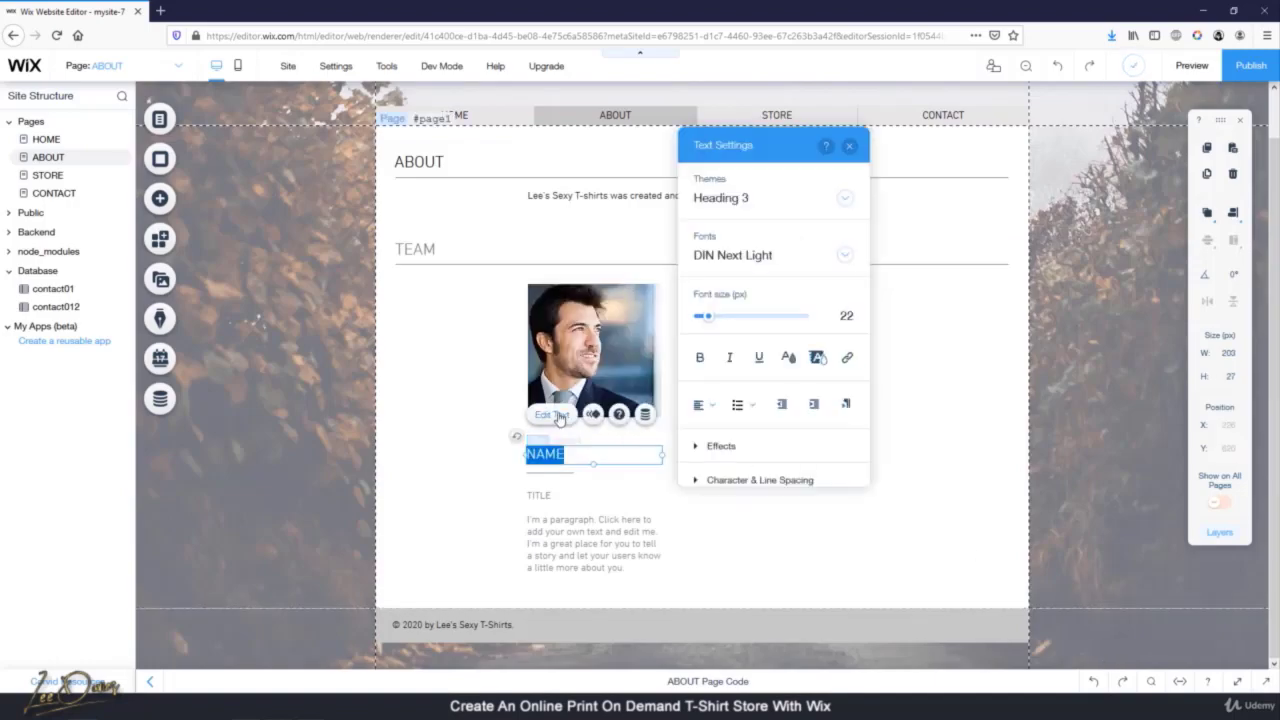
key(BackSpace)
Replace the TITLE placeholder under the team member's name with "Director of E-Commerce"
click(536, 496)
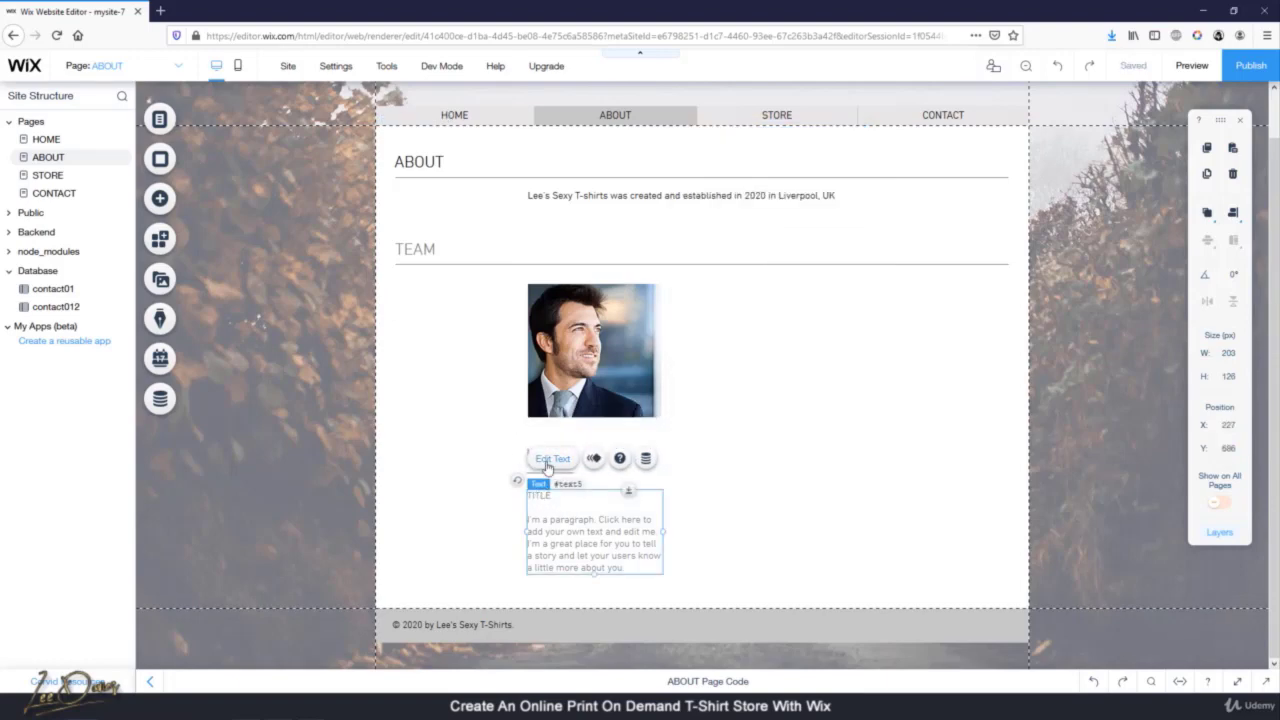
click(546, 460)
double_click(536, 495)
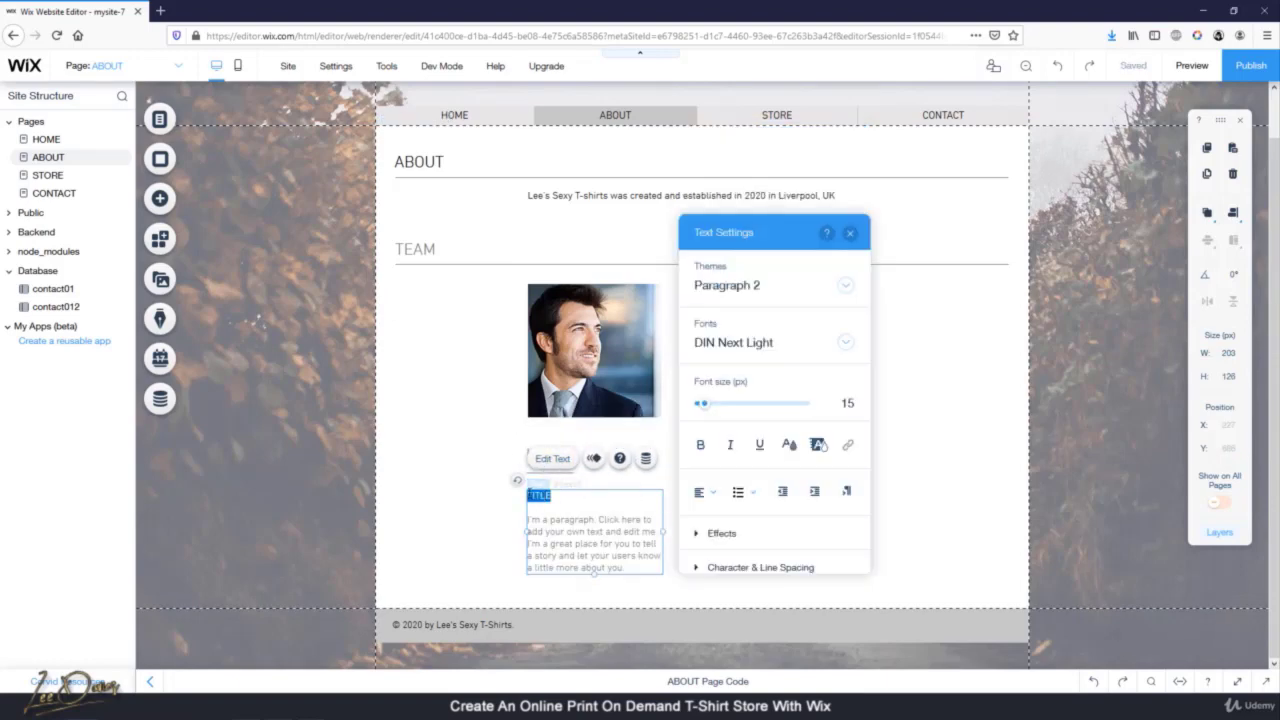
key(BackSpace)
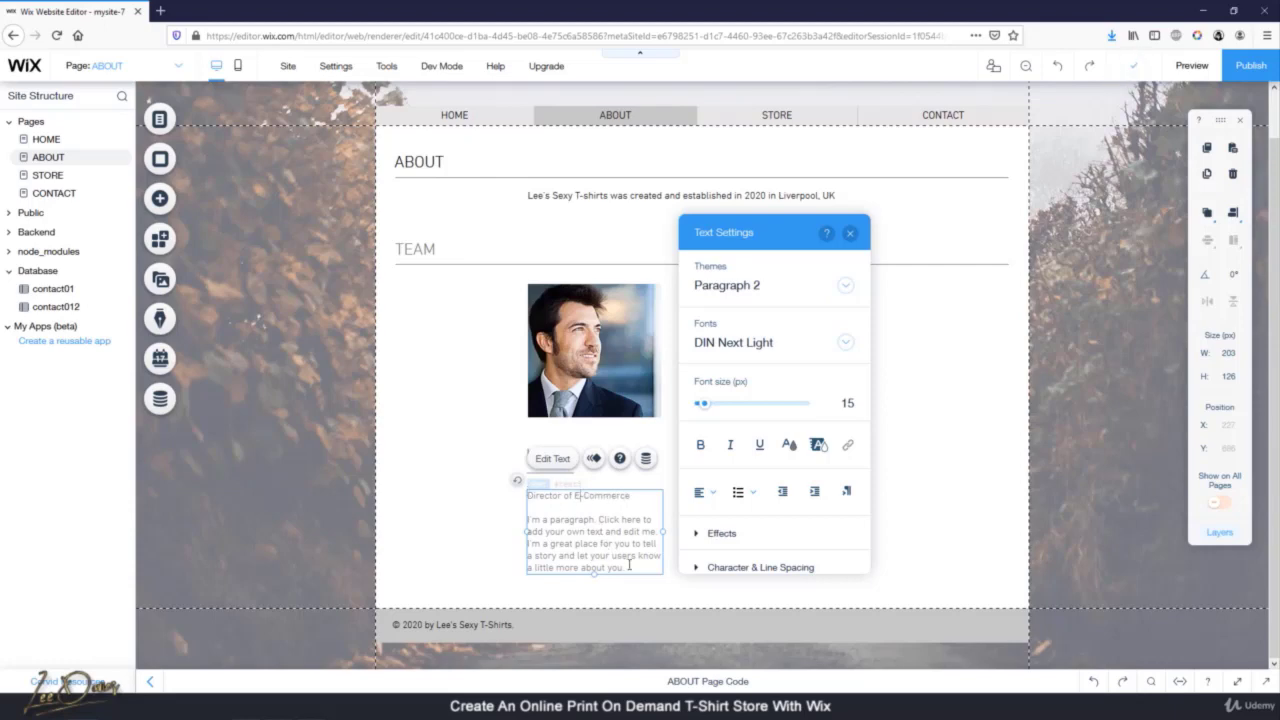
Replace the placeholder paragraph below the job title with the member's first name followed by "developed this site in 2020 for a Udemy course"
drag(628, 566, 514, 524)
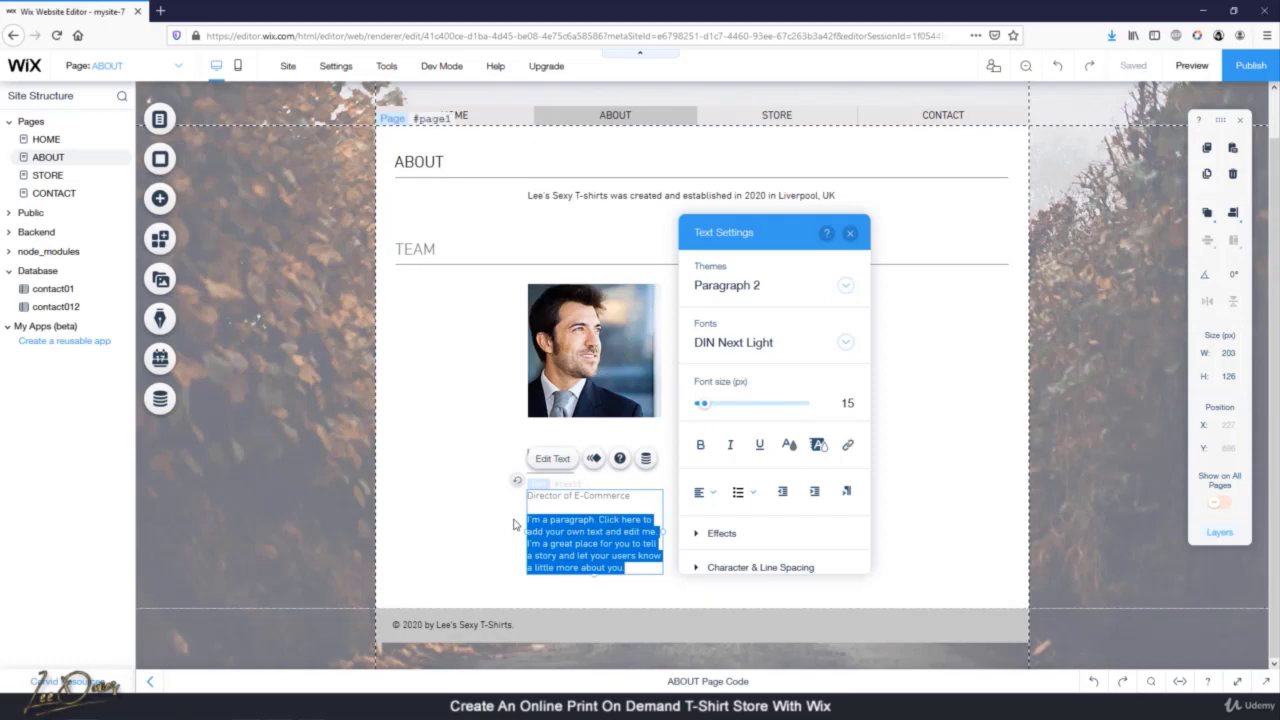
text(Lee developed this site in 2020)
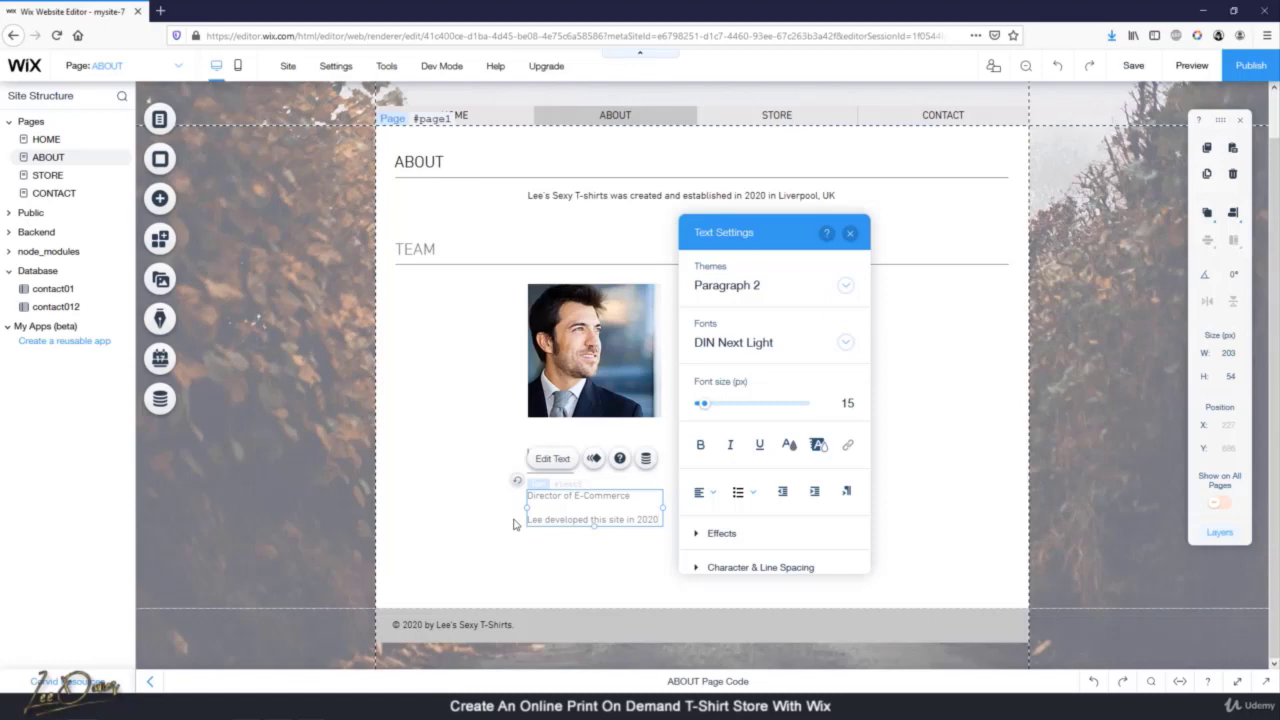
text(for)
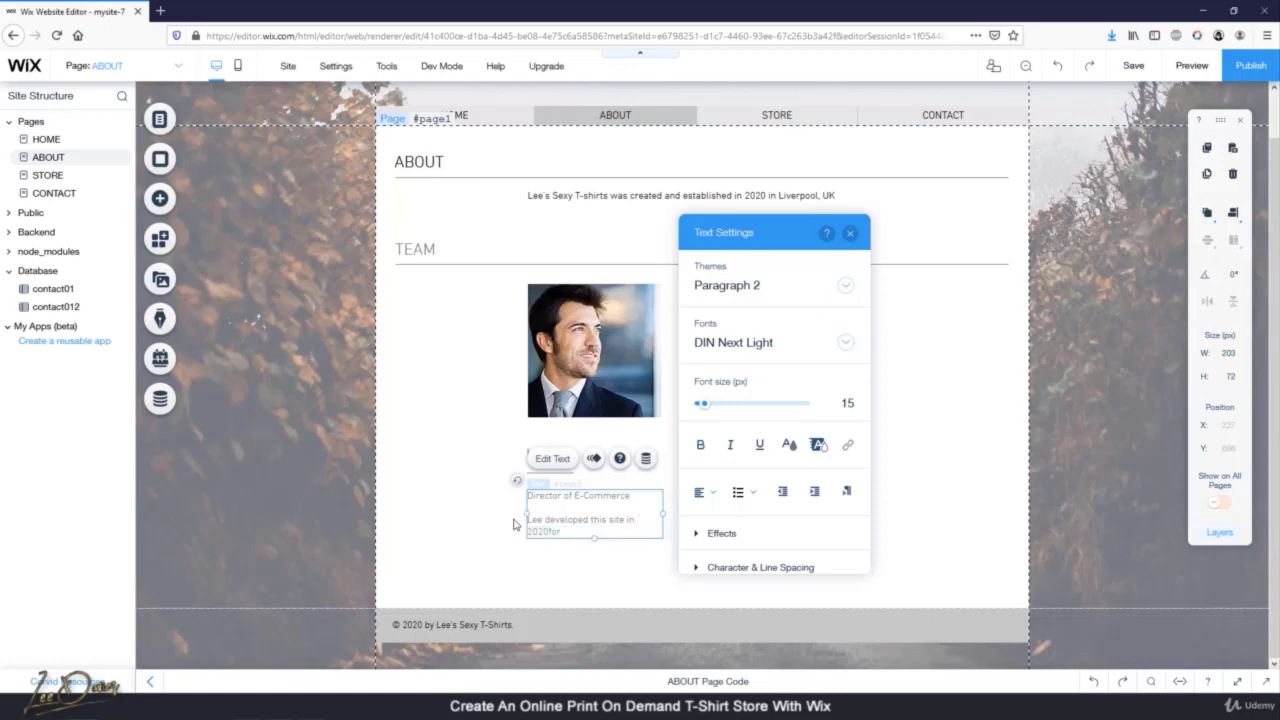
key(BackSpace)
key(BackSpace)
key(BackSpace)
text(for a Udemy course)
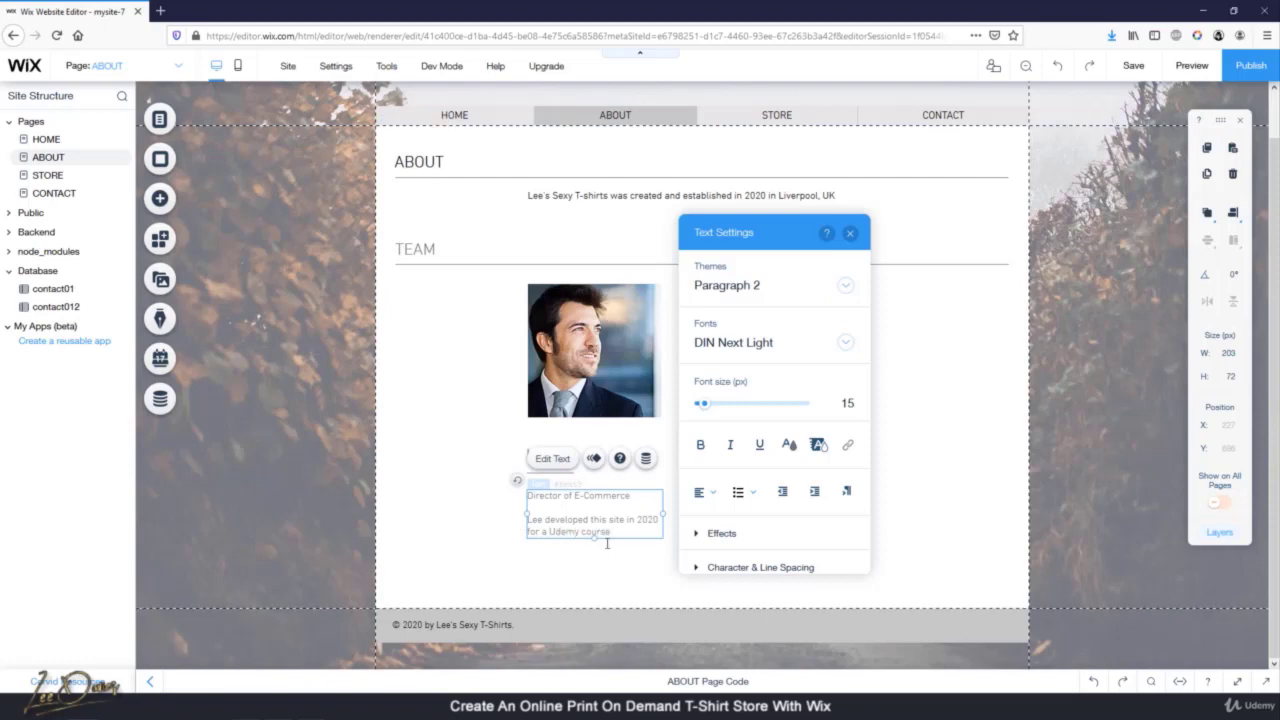
Change the team member's job title and description text to black and close the text settings
click(789, 444)
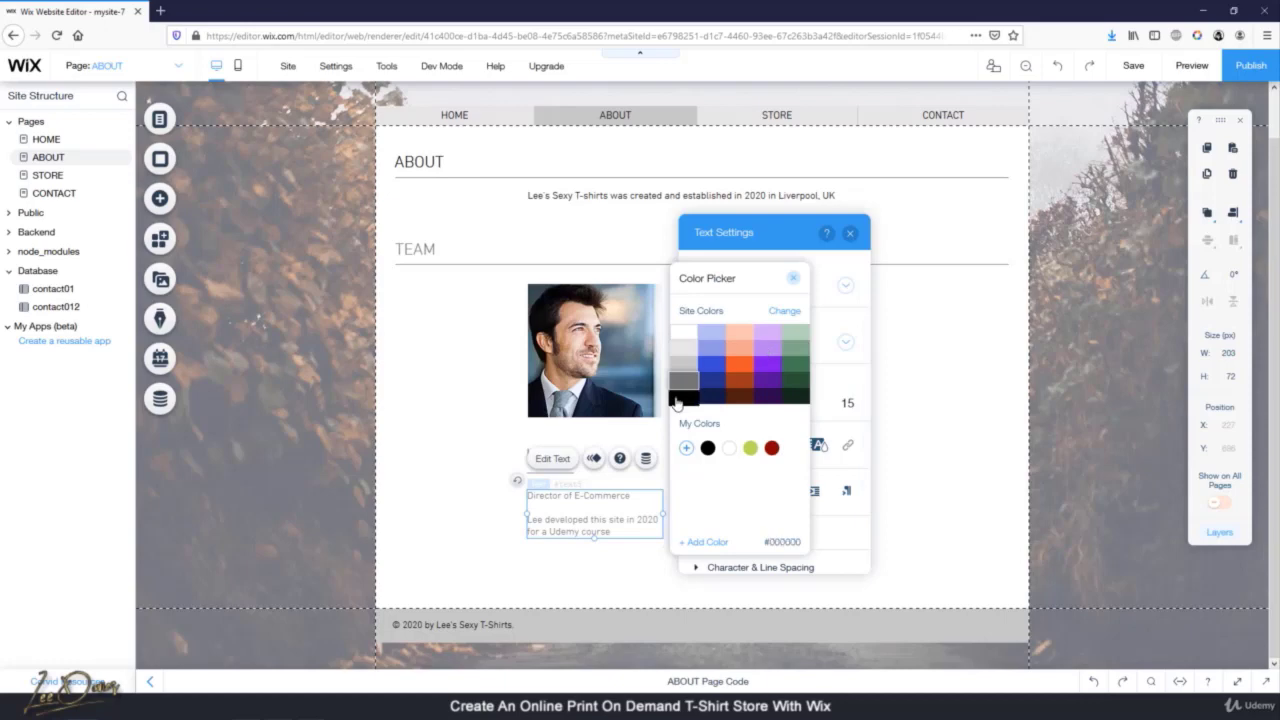
click(679, 398)
drag(618, 539, 531, 490)
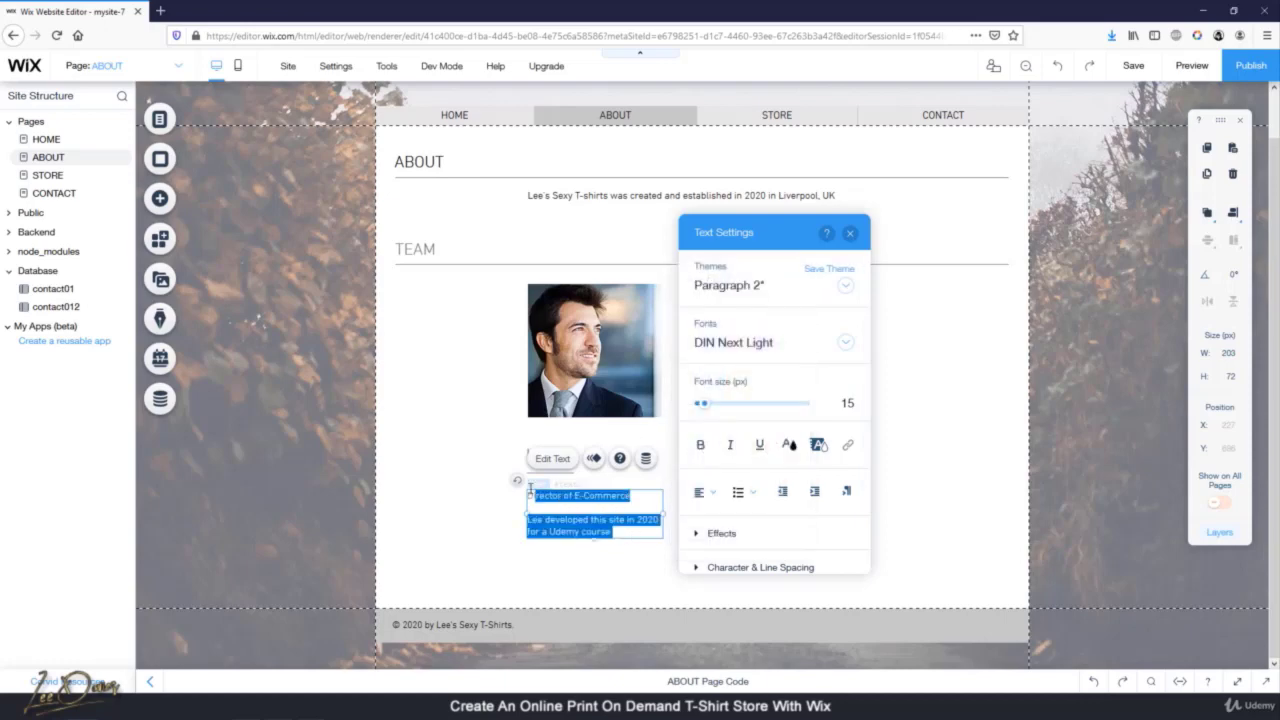
click(789, 444)
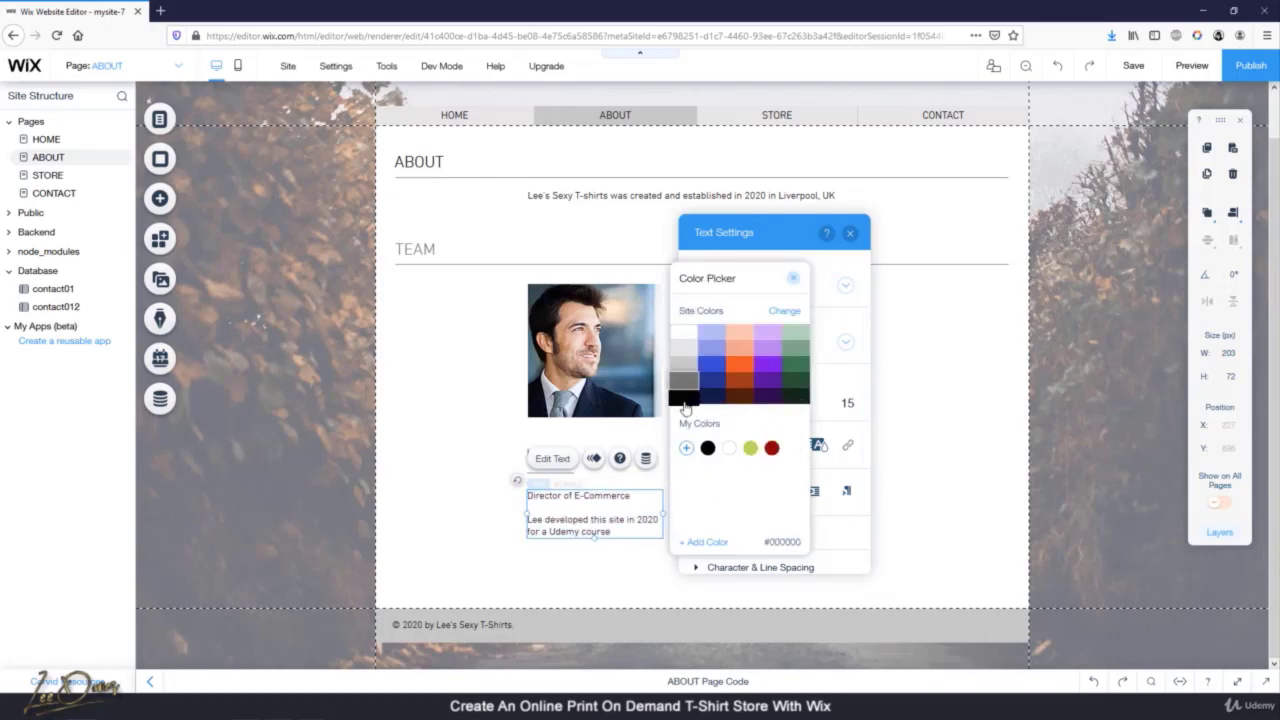
click(711, 397)
click(793, 278)
click(850, 233)
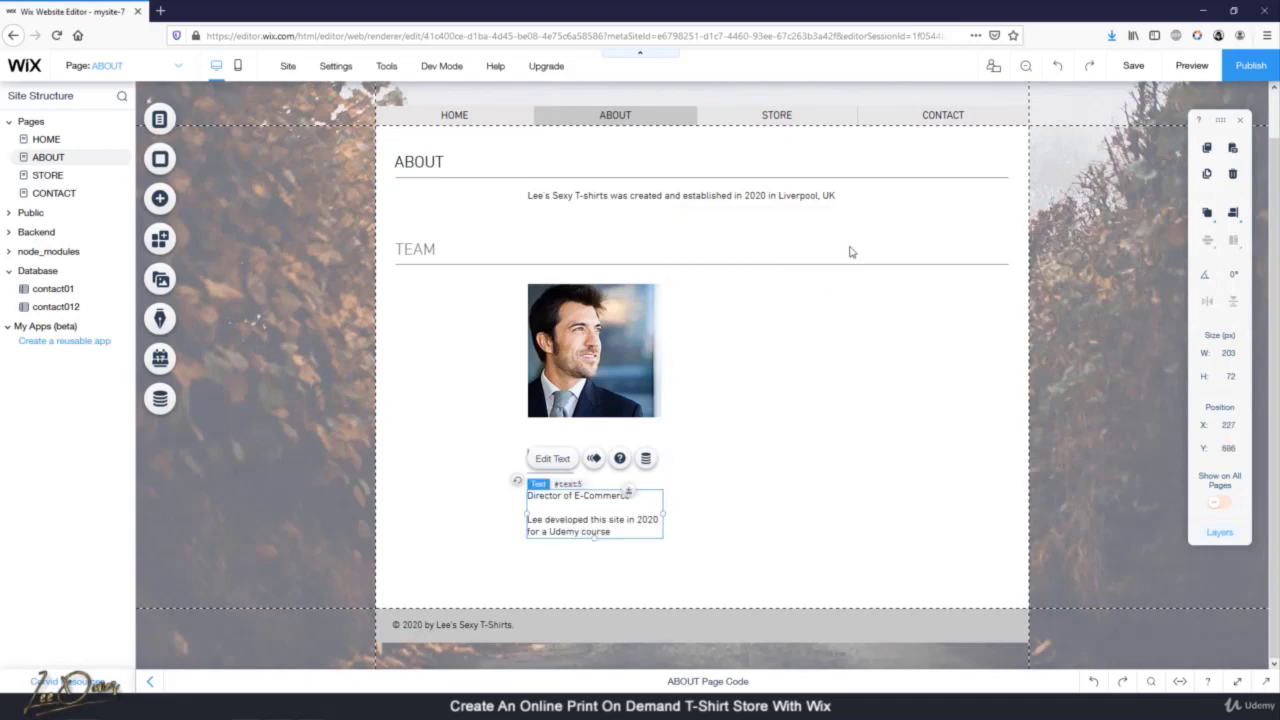
click(829, 393)
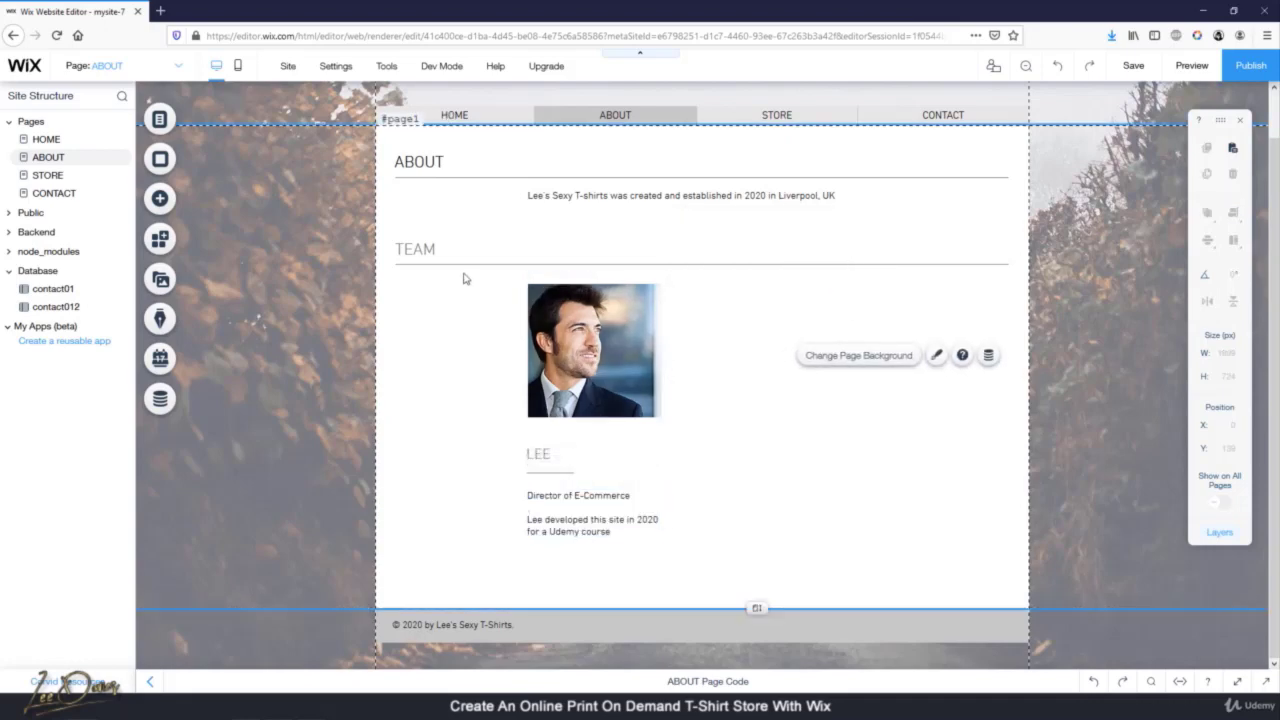
Change the text color of the TEAM heading to black
click(432, 250)
click(420, 209)
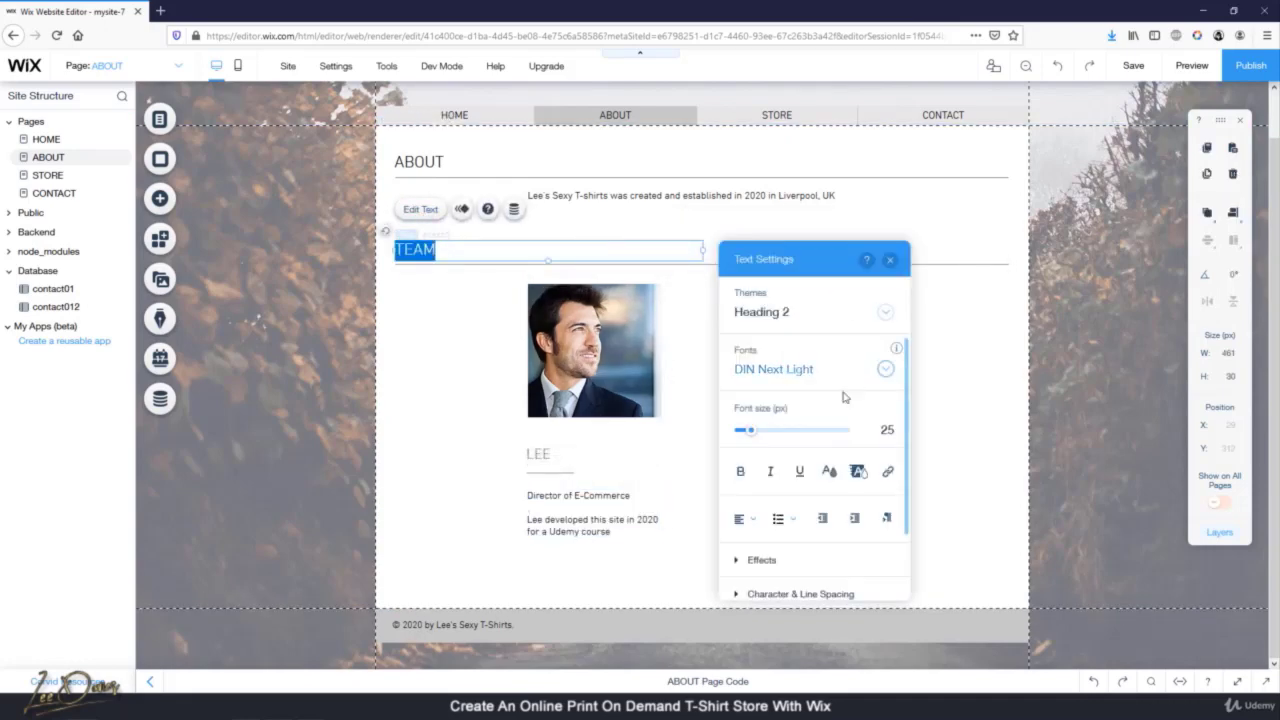
click(829, 471)
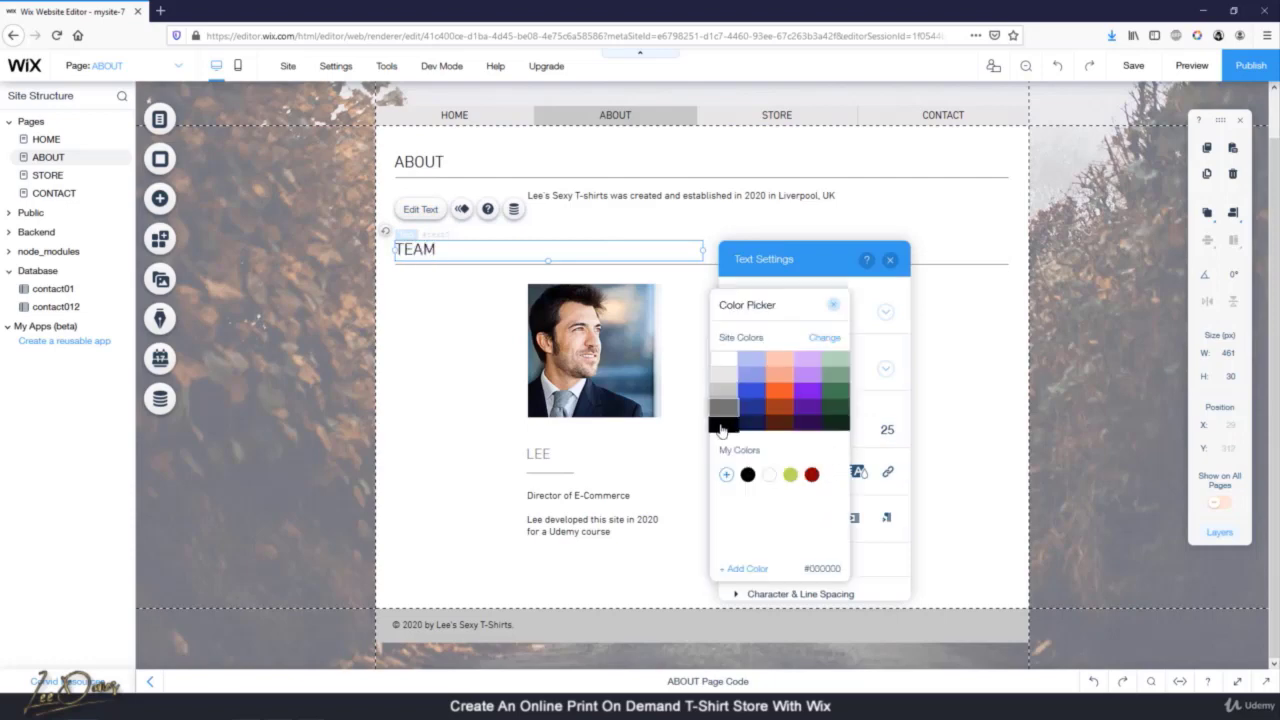
click(721, 431)
Change the text color of the team member's name to black and close the text settings
click(541, 456)
click(540, 454)
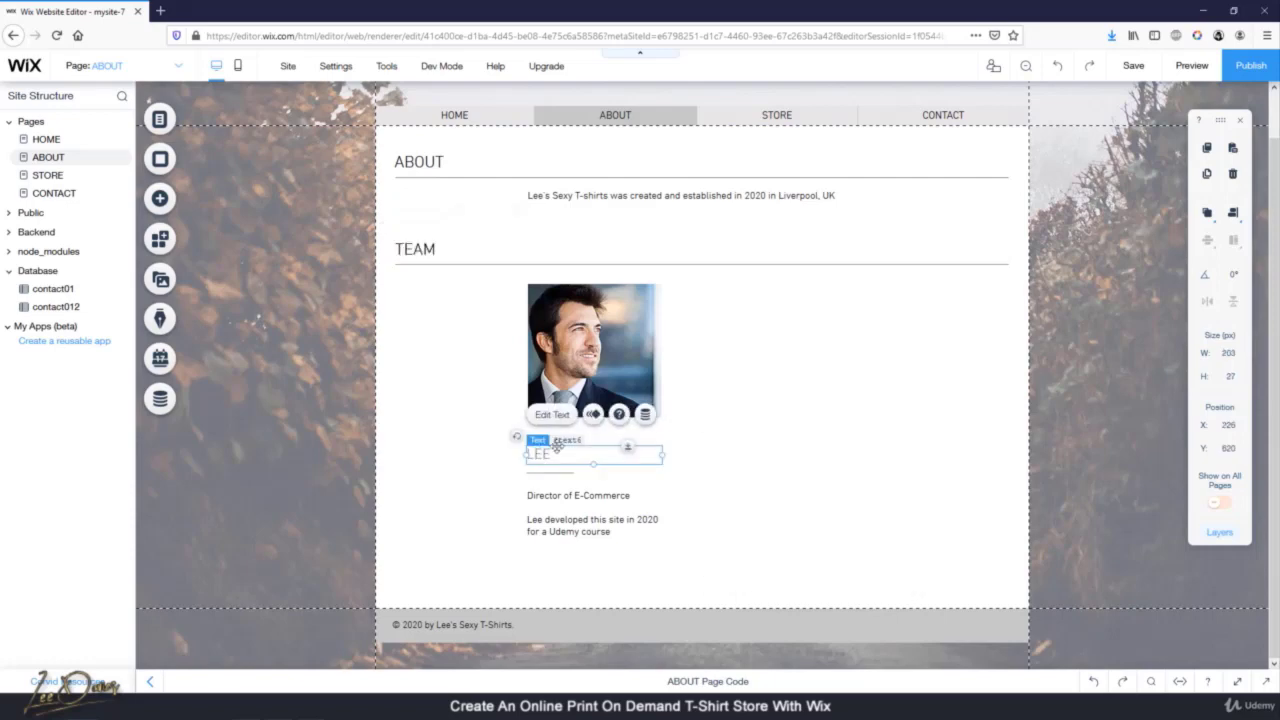
click(555, 414)
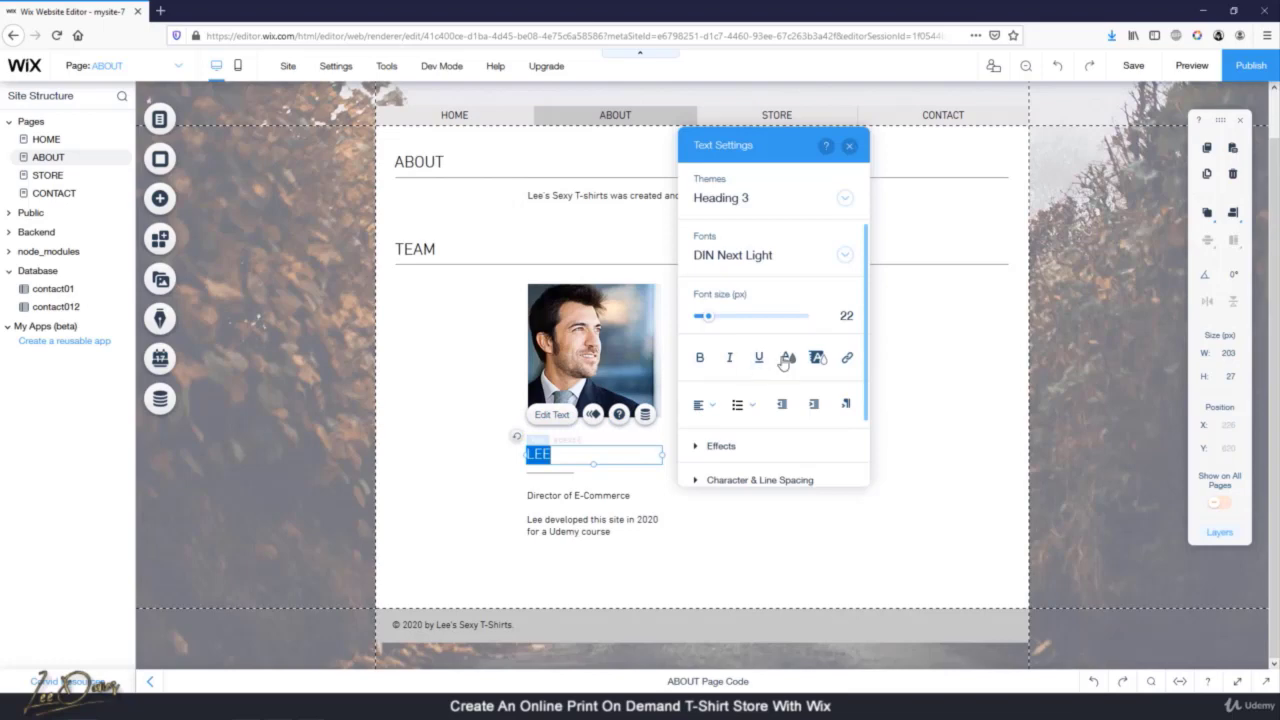
click(786, 360)
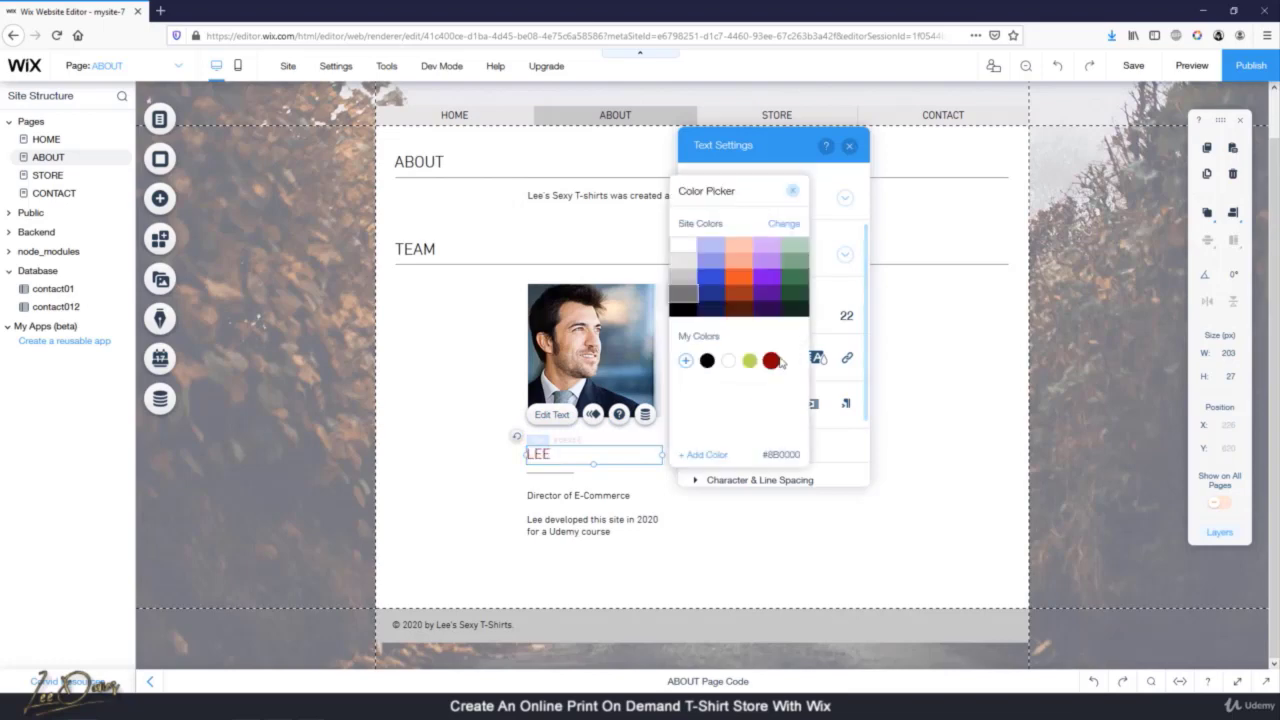
click(849, 146)
click(849, 146)
click(811, 429)
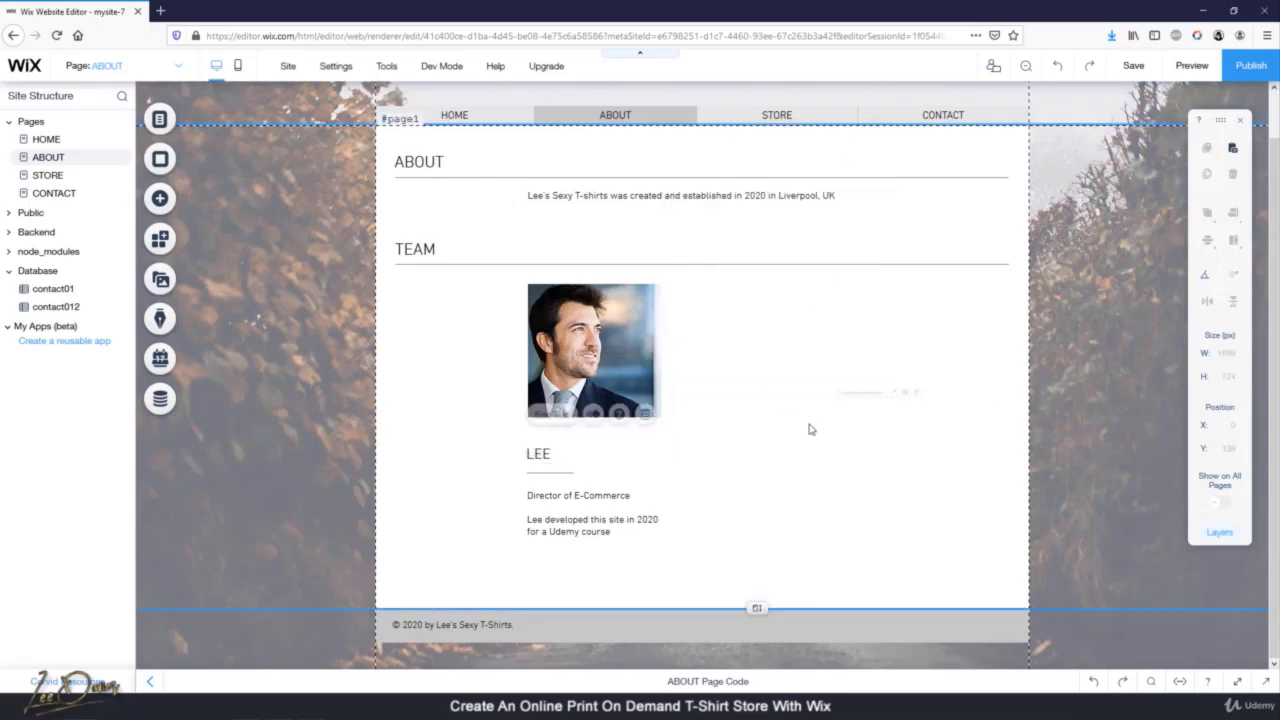
Preview the site's ABOUT and CONTACT pages, then return to editing with the CONTACT page open
scroll(809, 429, up, 1)
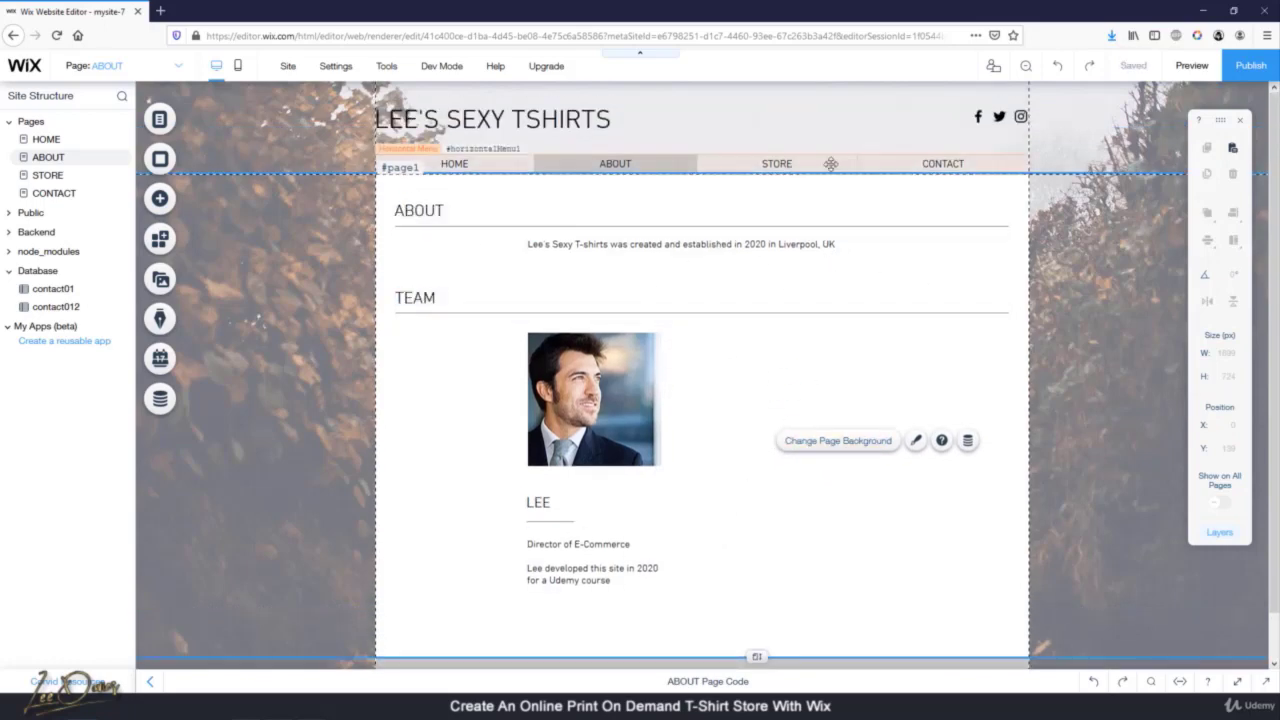
click(1189, 65)
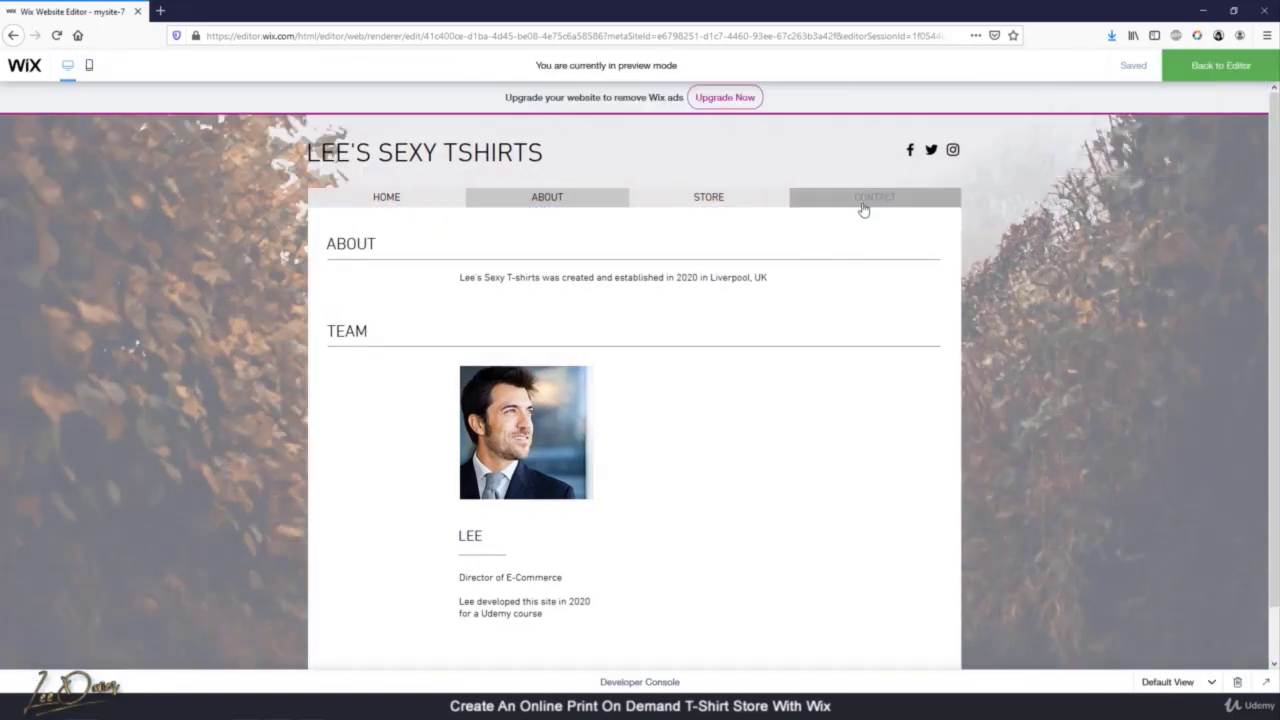
click(864, 208)
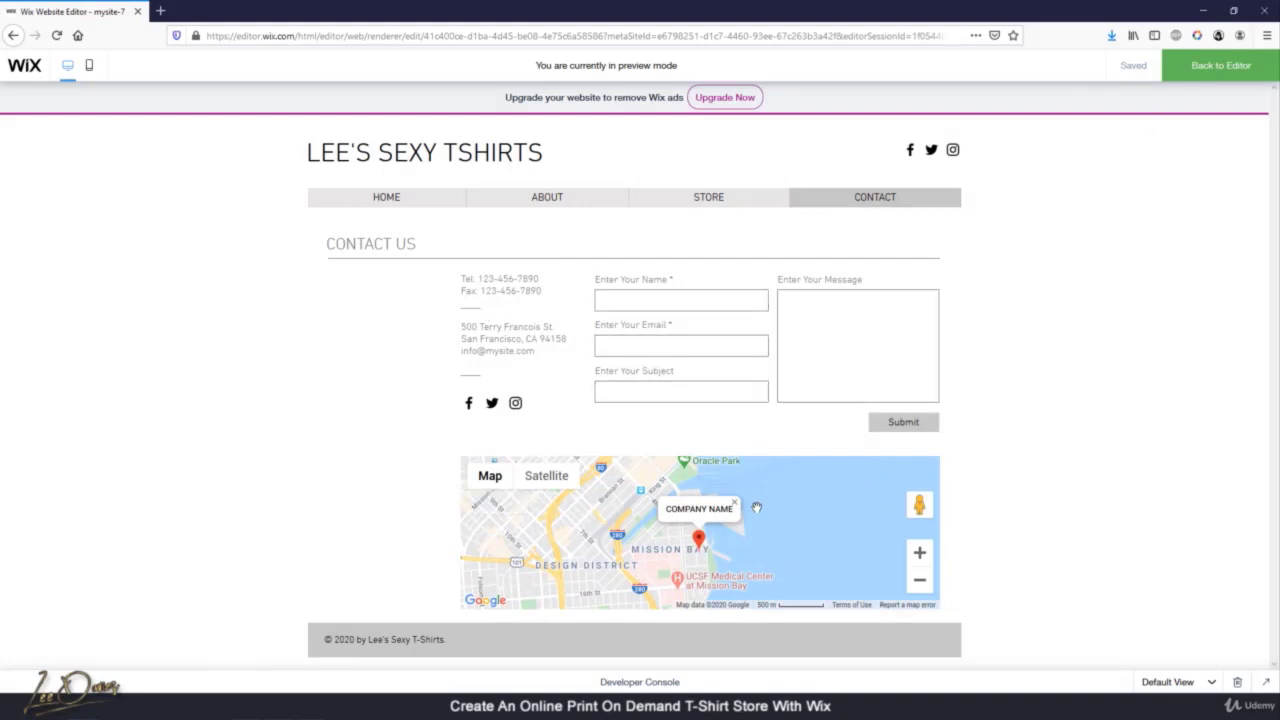
click(1197, 75)
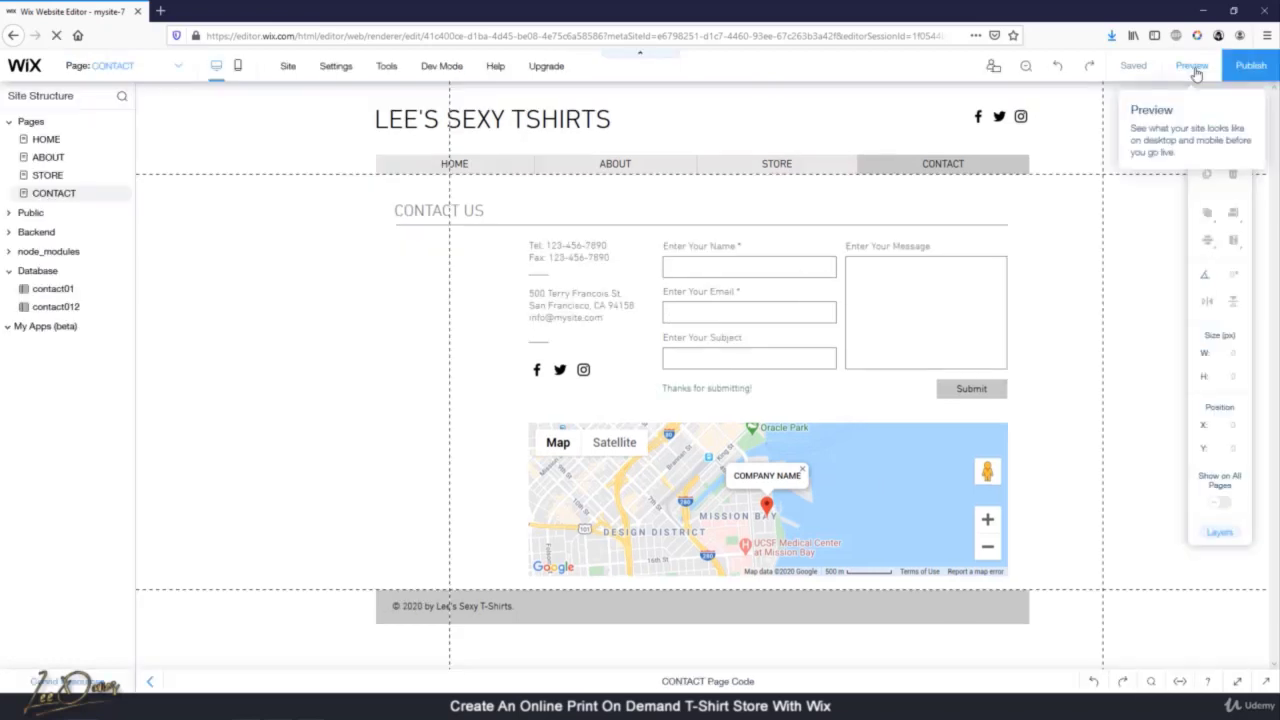
Set the CONTACT page background to the autumn road image from the Media from Wix collection
right_click(314, 331)
click(340, 345)
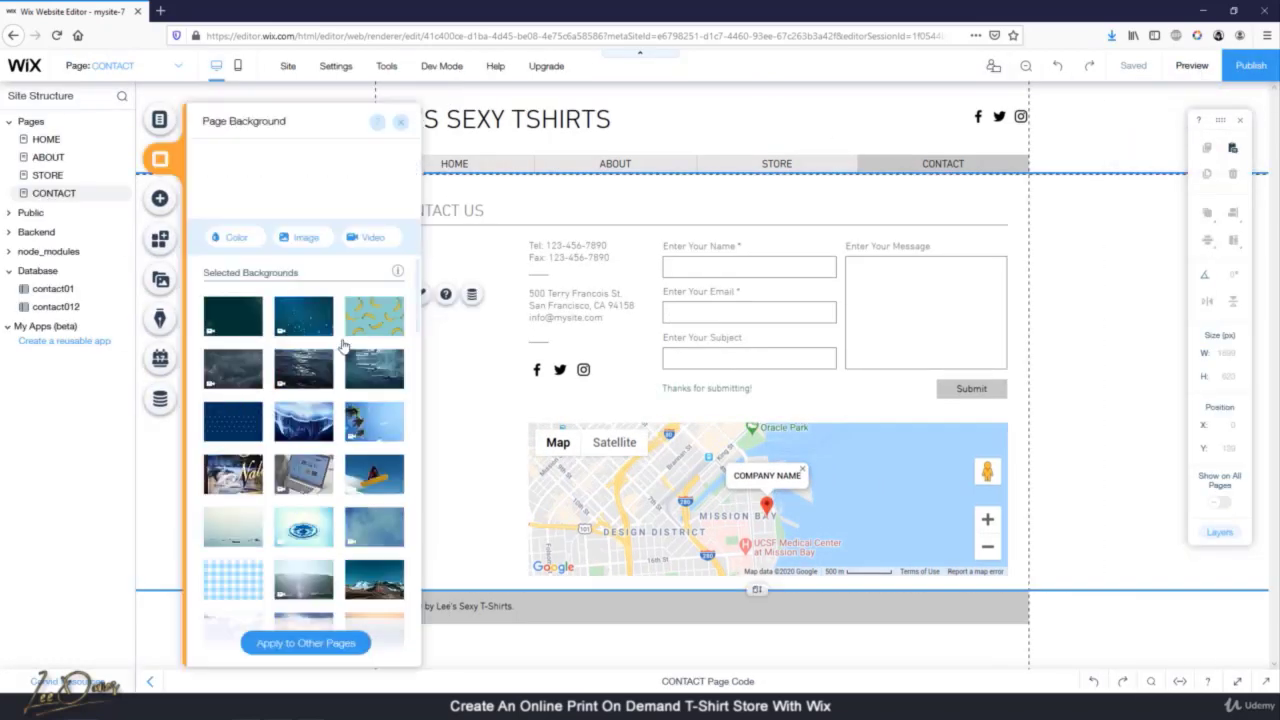
click(306, 242)
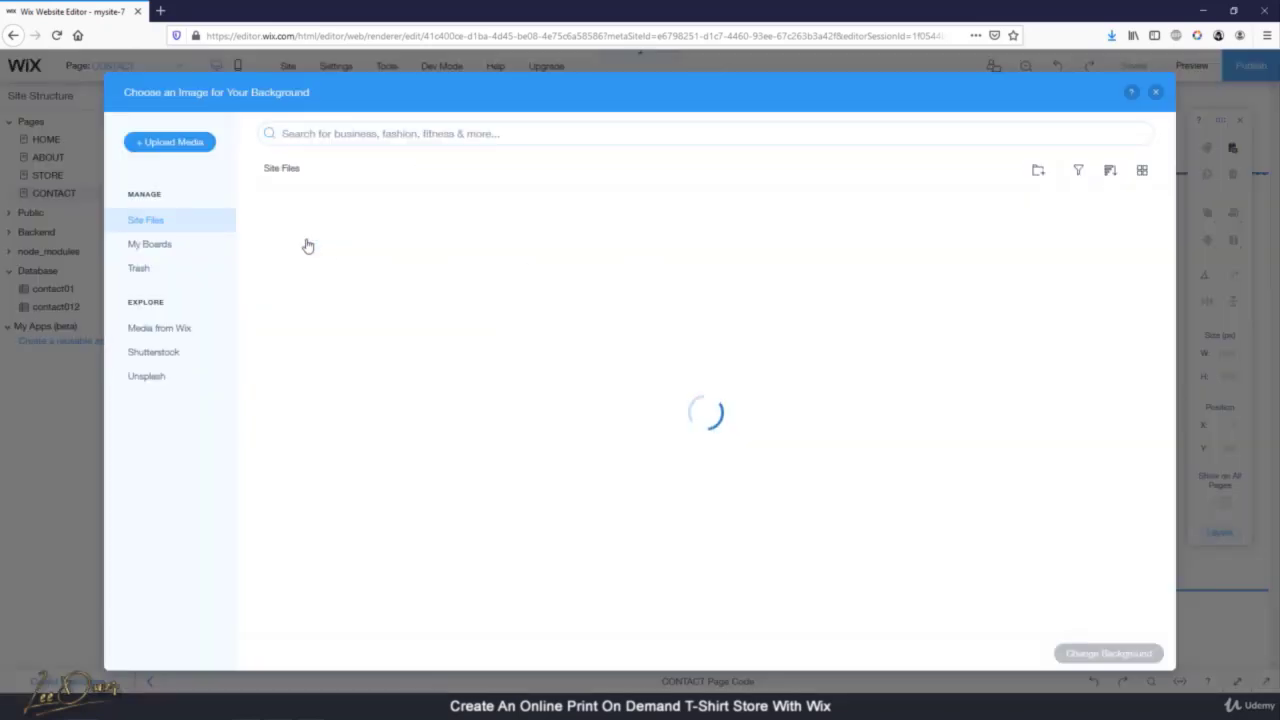
click(151, 328)
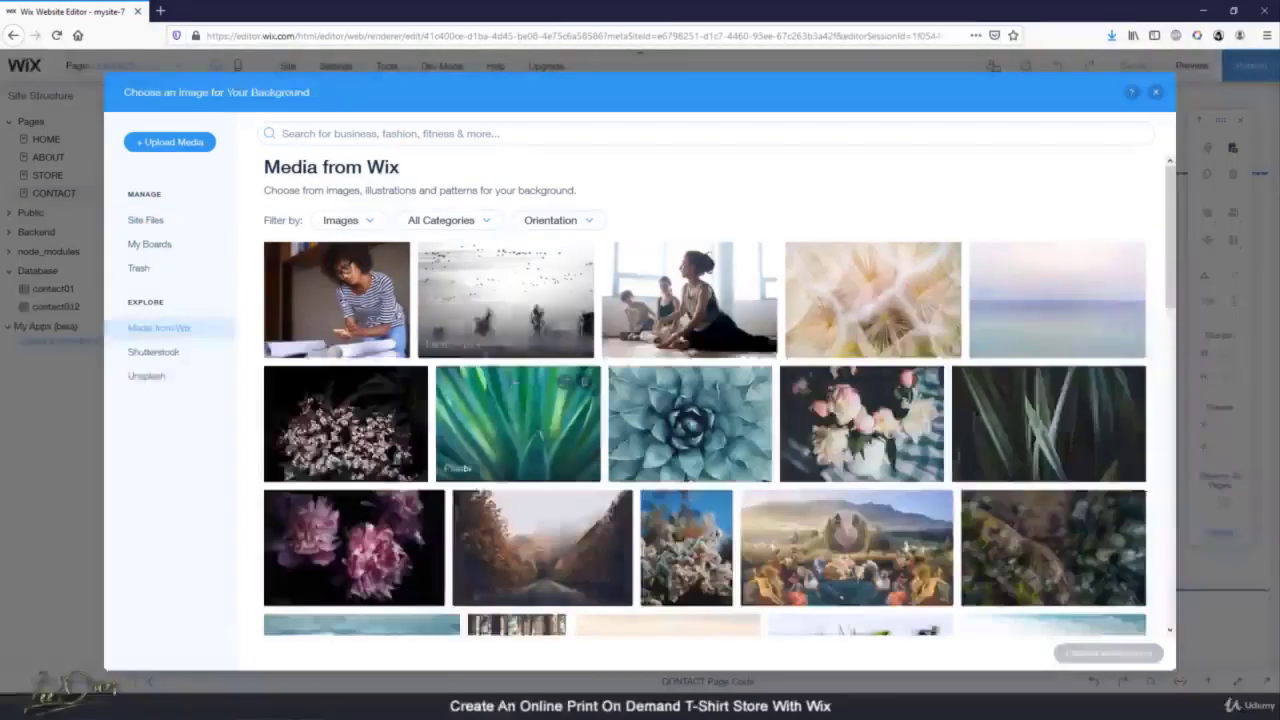
click(557, 545)
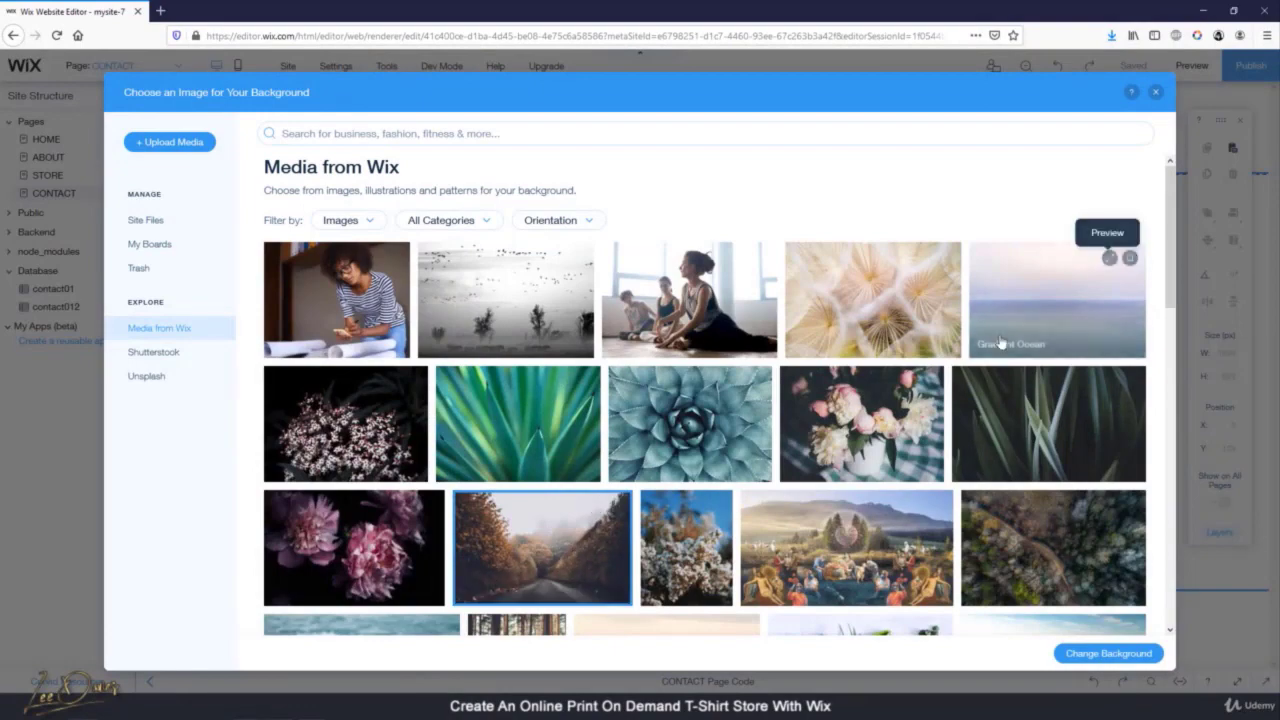
click(1105, 653)
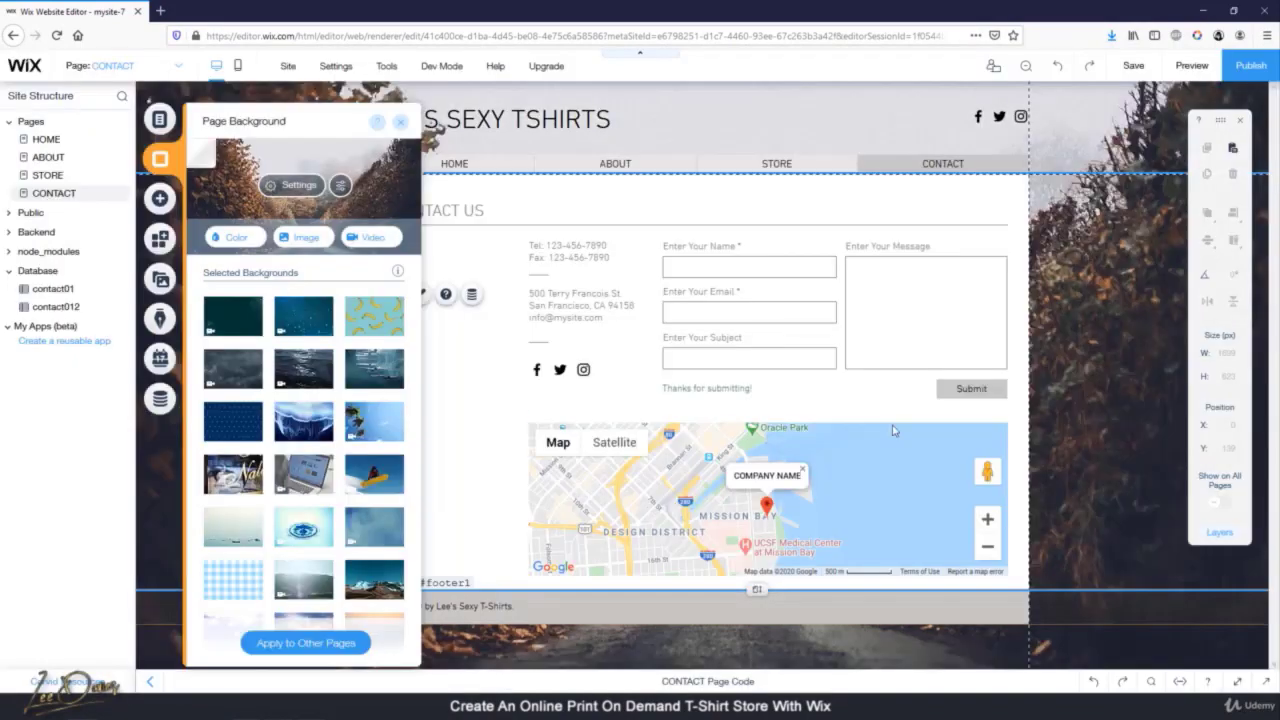
Reduce the CONTACT page background image's opacity to 61% and close the background settings
click(295, 186)
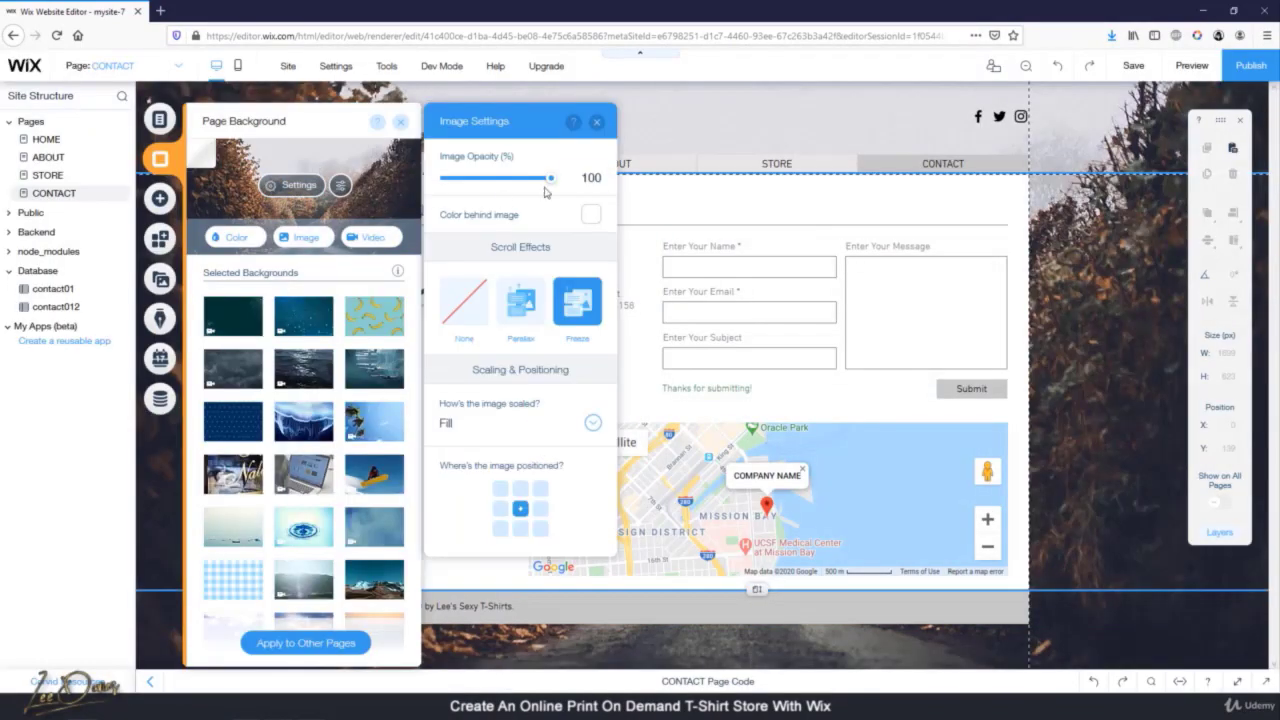
drag(549, 180, 508, 185)
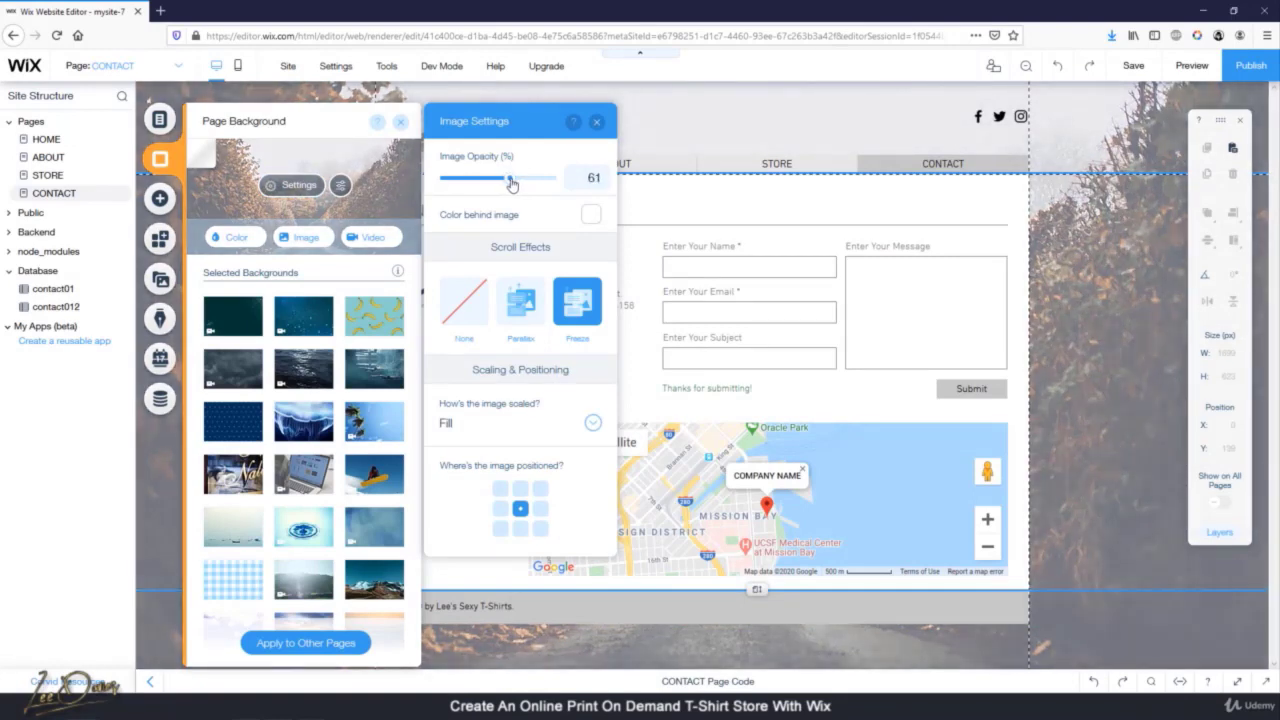
click(596, 124)
click(403, 122)
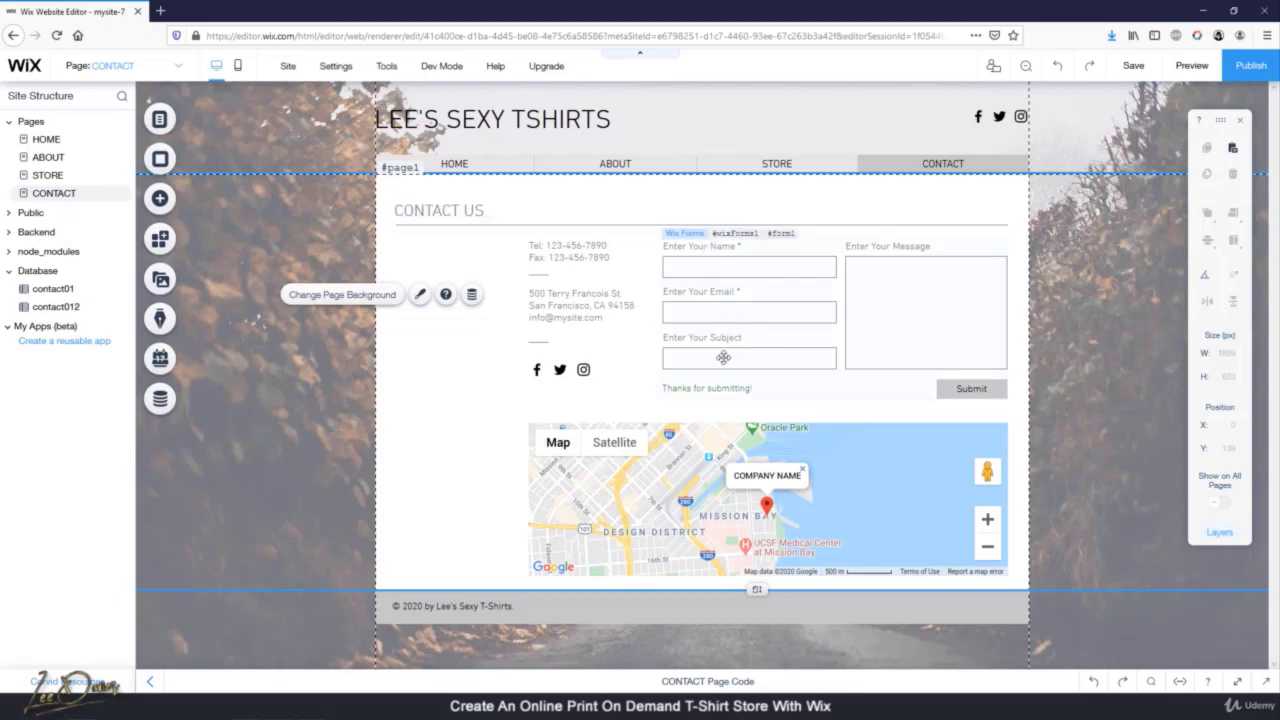
Review the contact form's settings, including Submit Message, Payment, Contacts, Automations and Support, then close them and deselect the form
click(772, 351)
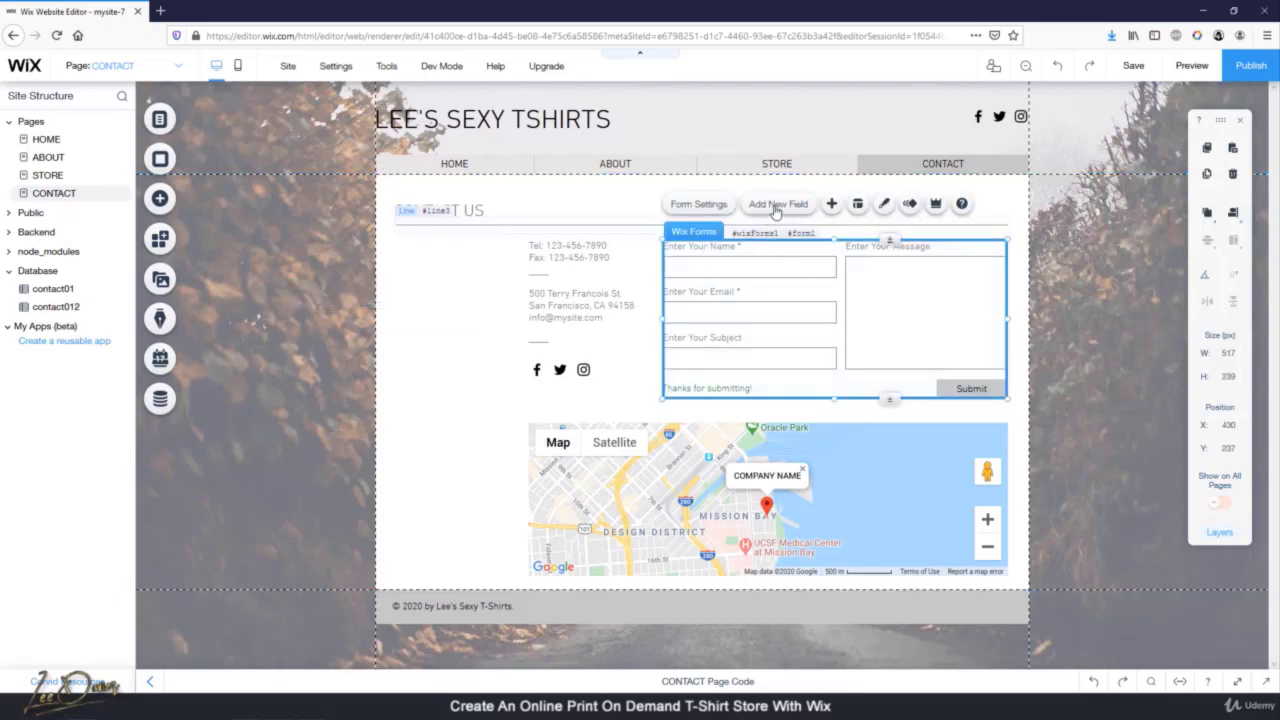
click(699, 205)
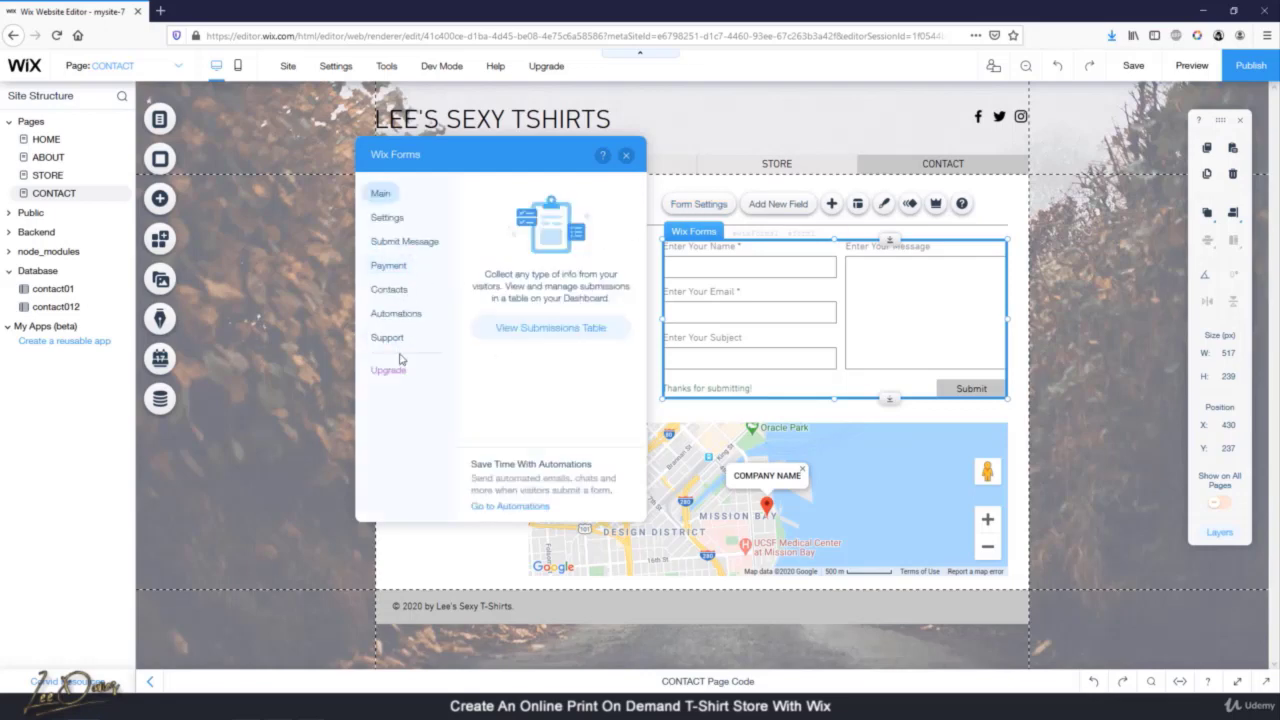
click(390, 289)
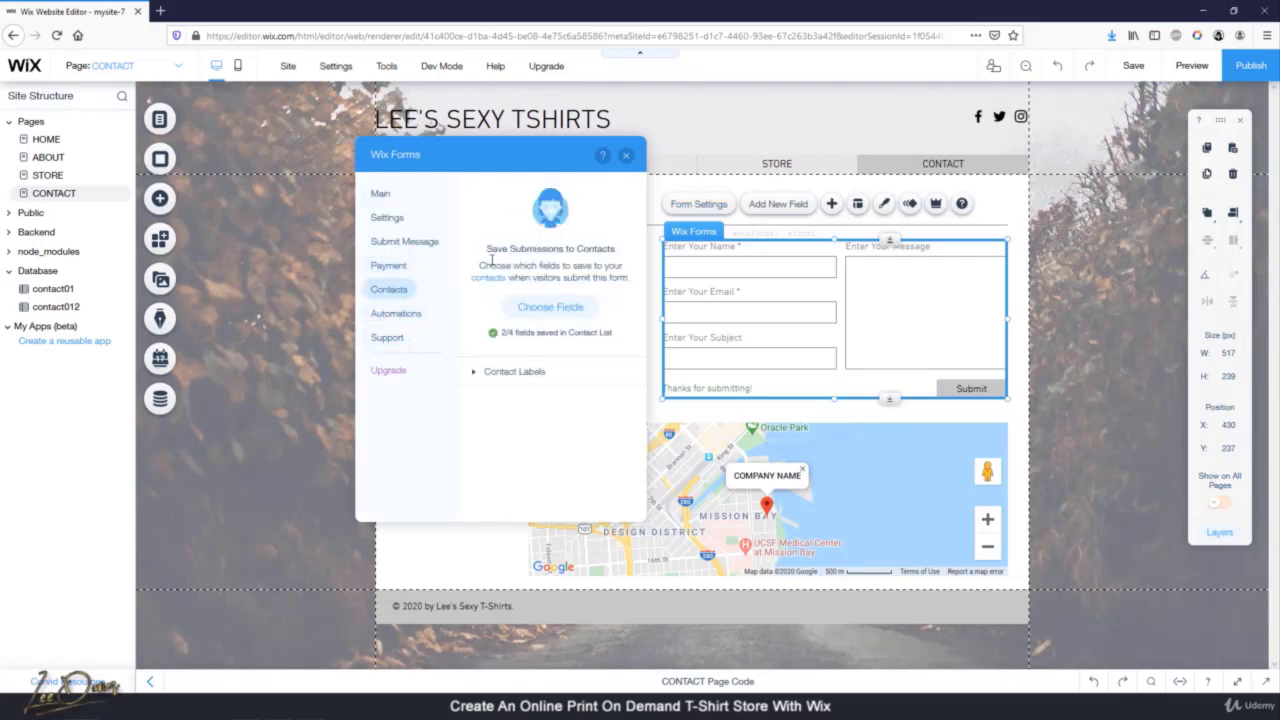
click(395, 266)
click(400, 243)
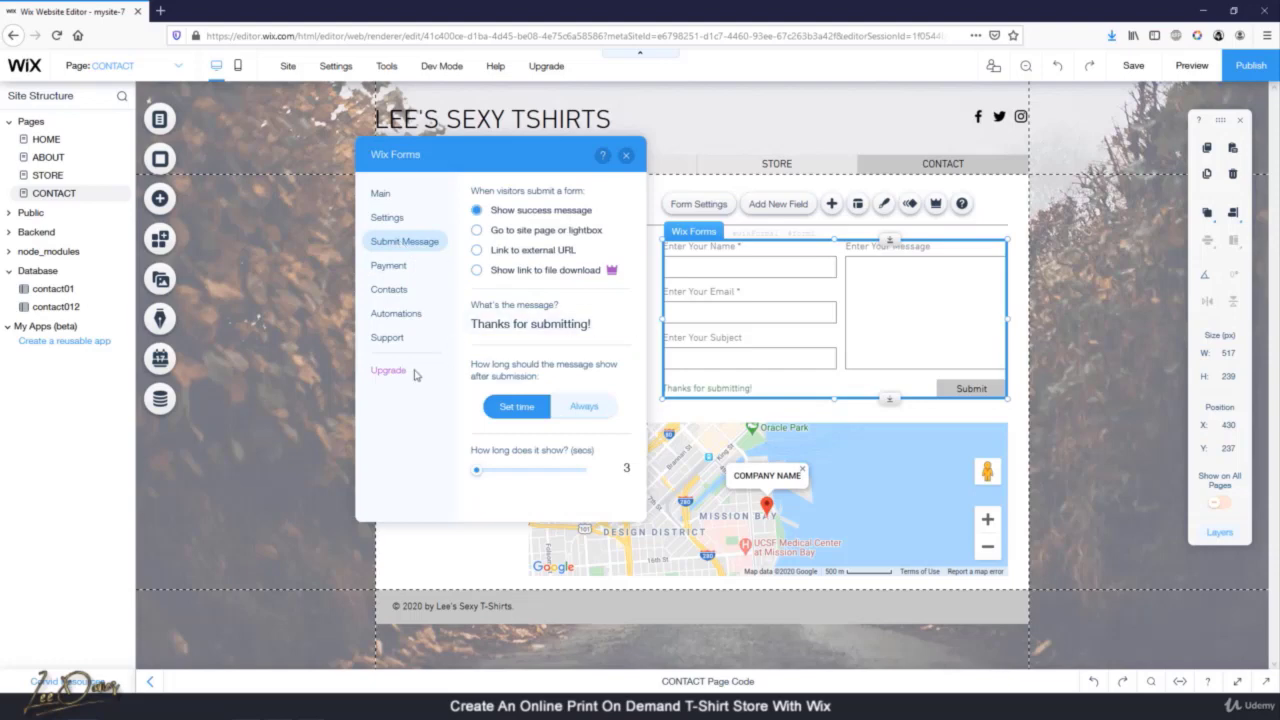
click(392, 337)
click(398, 313)
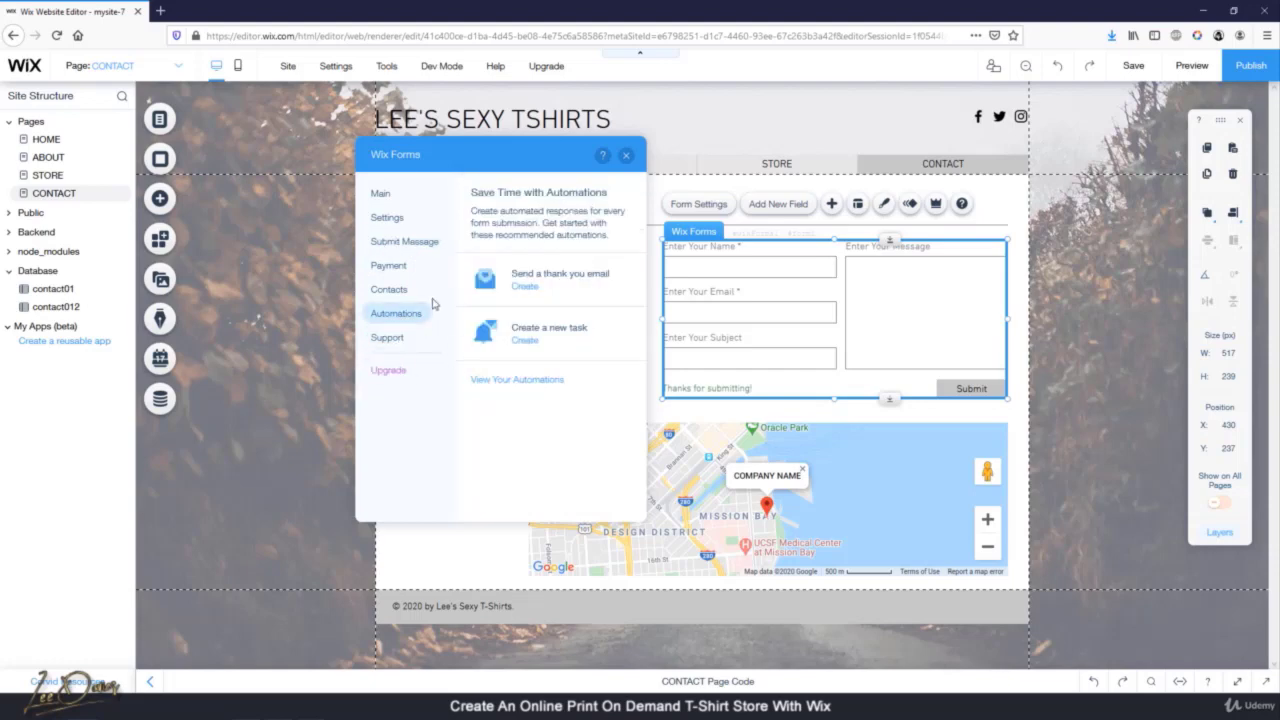
click(380, 196)
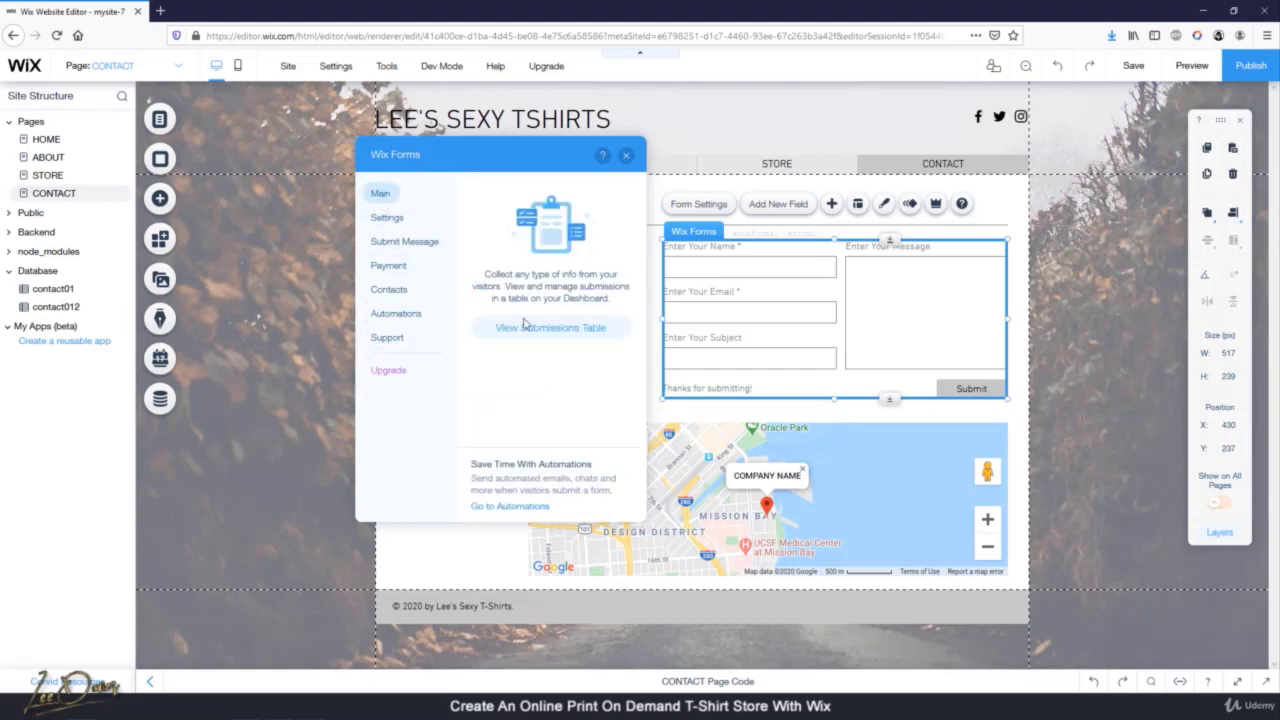
click(389, 220)
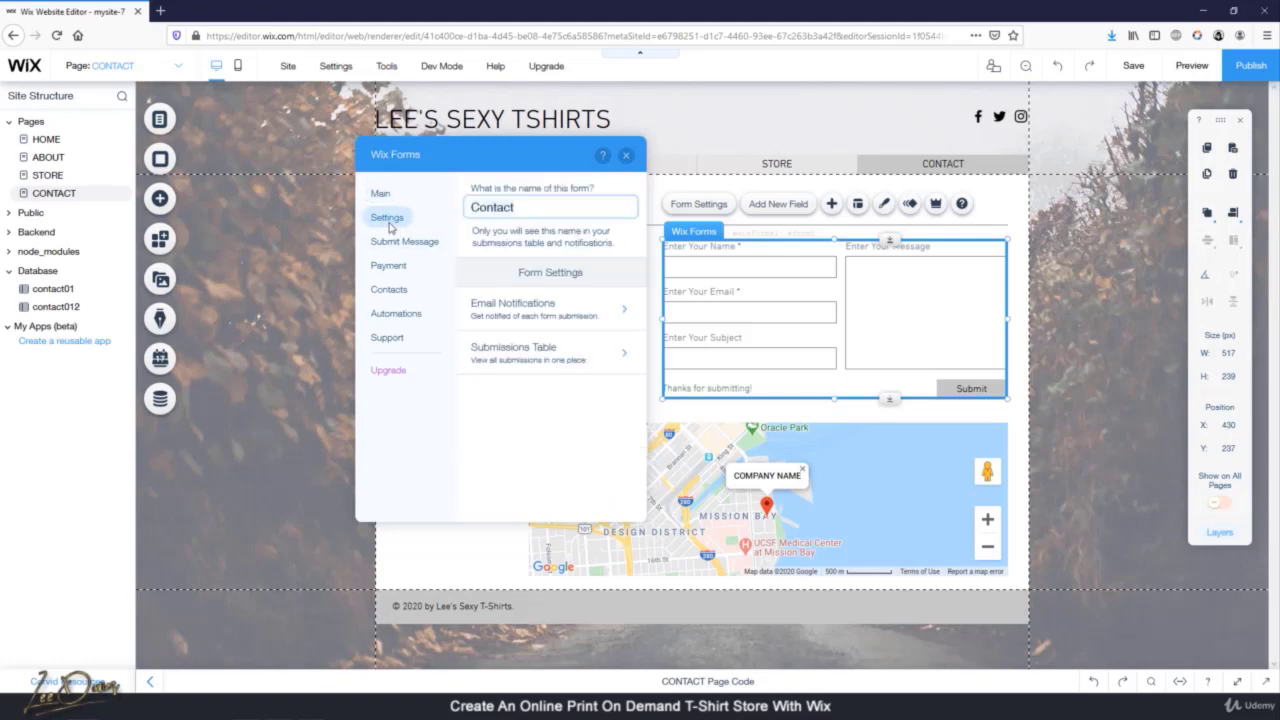
click(393, 244)
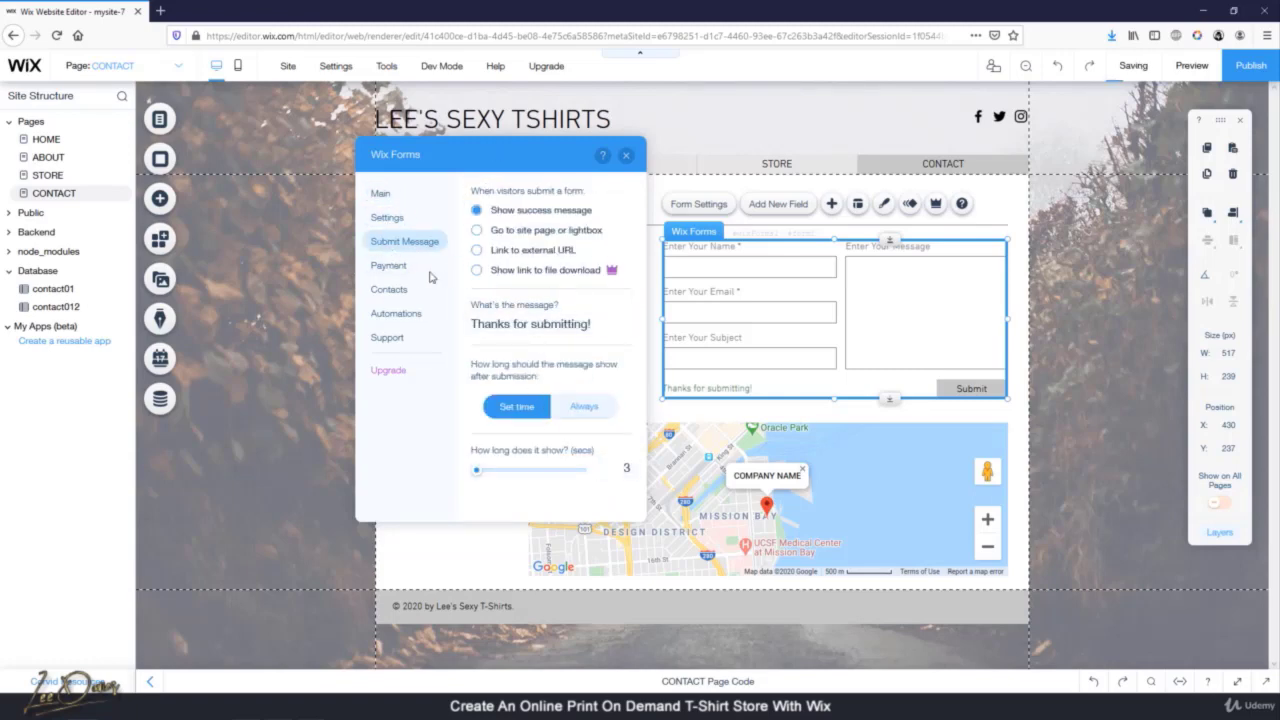
click(389, 268)
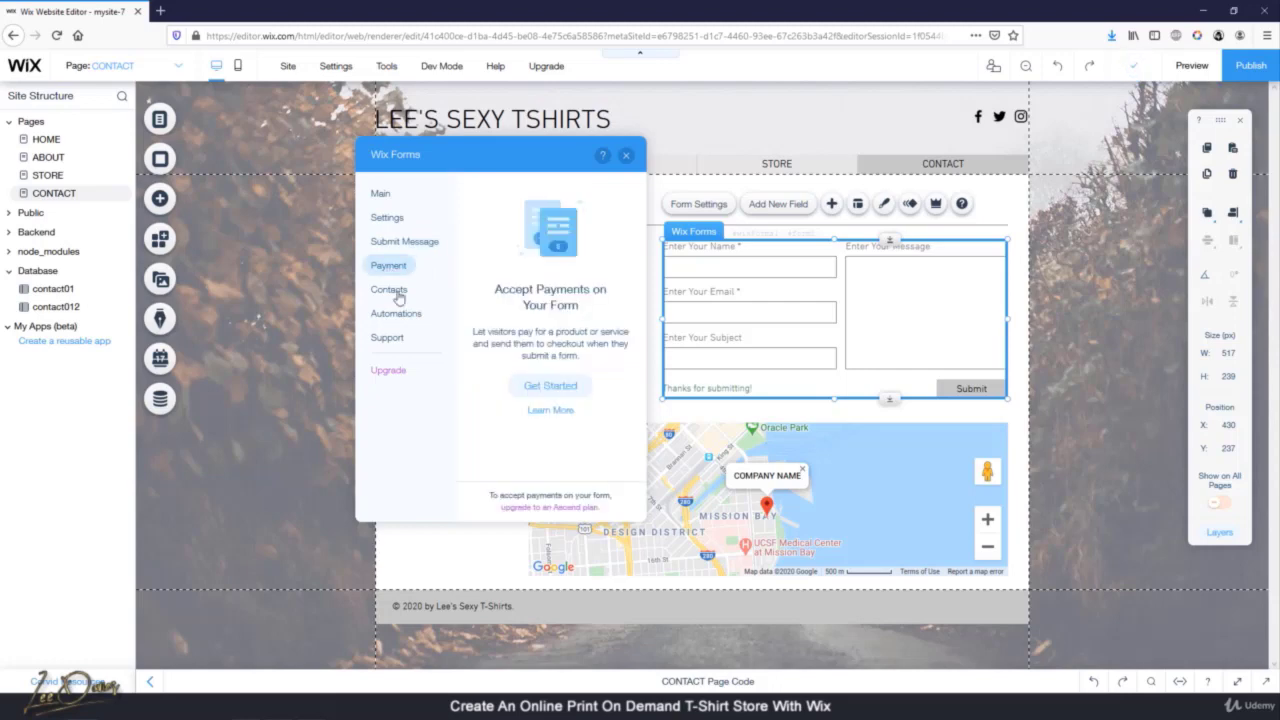
click(390, 291)
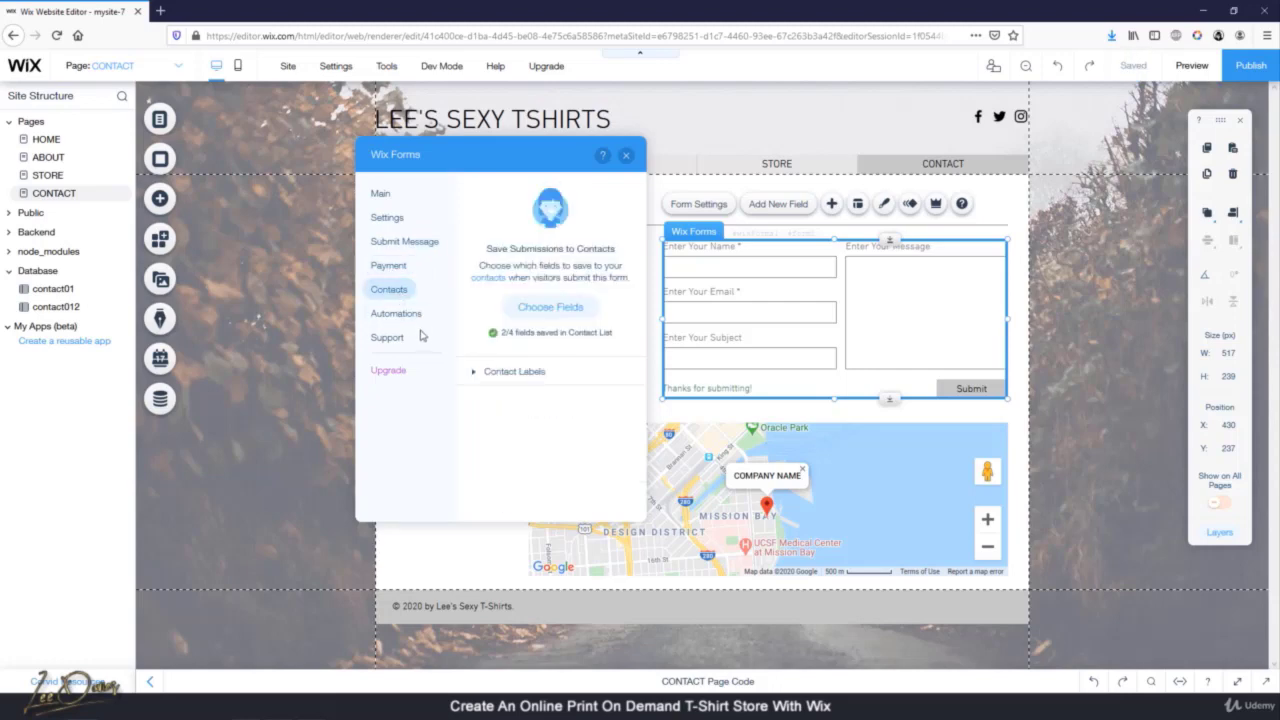
click(399, 318)
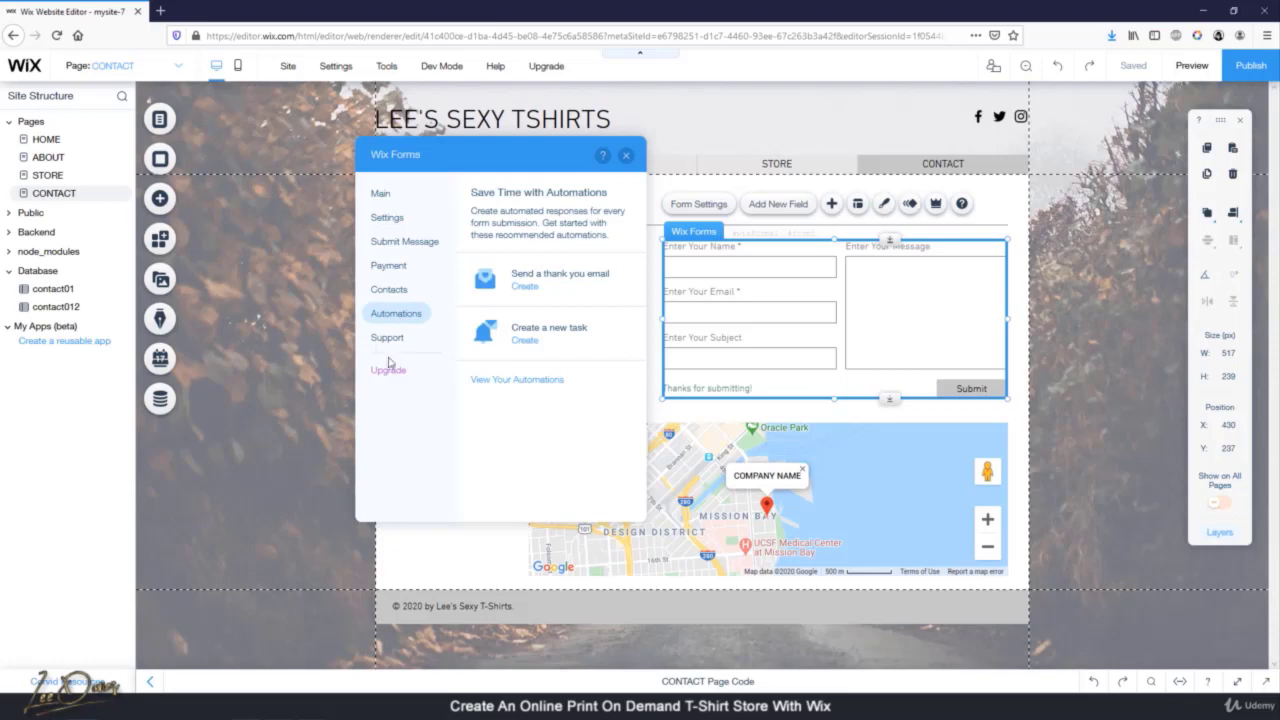
click(388, 338)
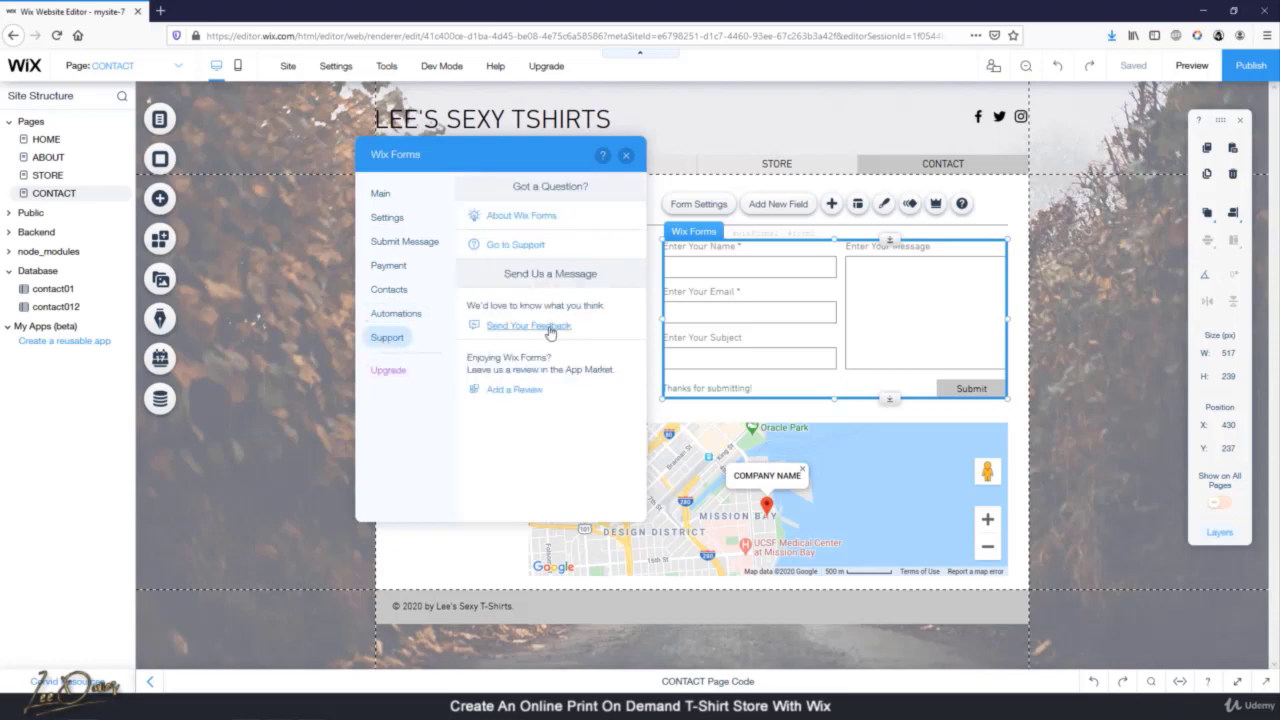
click(626, 157)
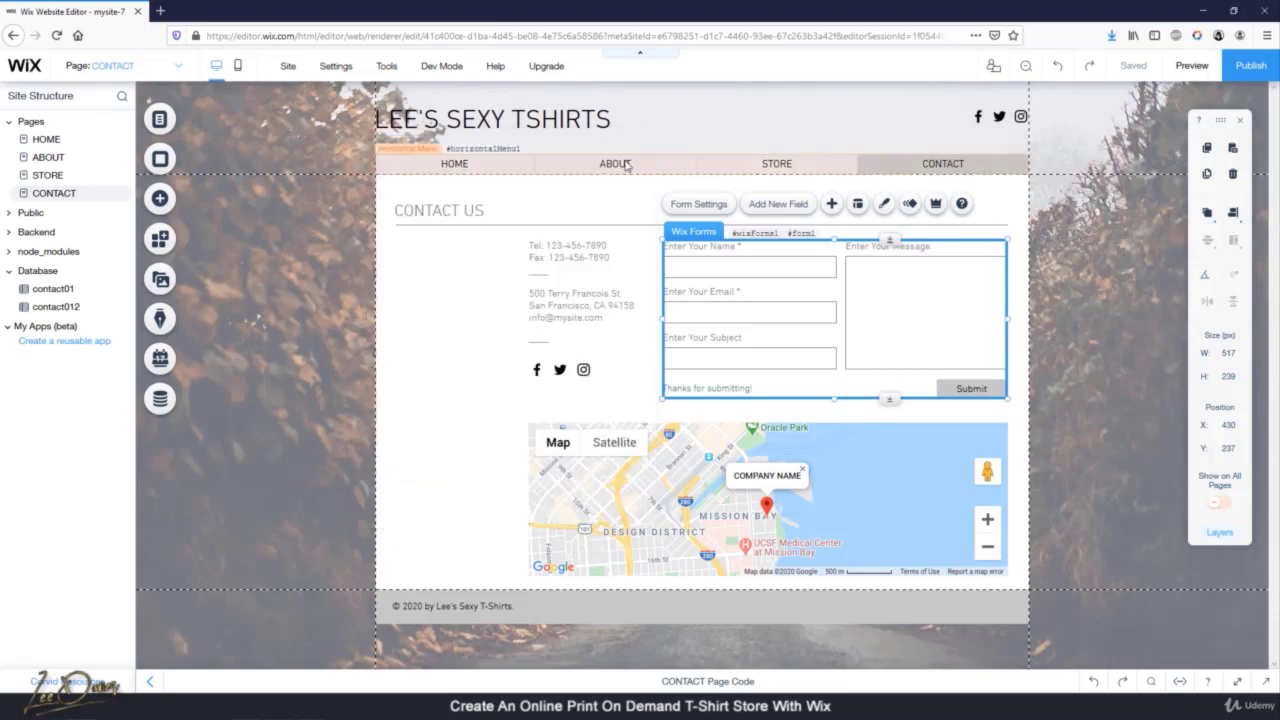
click(1053, 286)
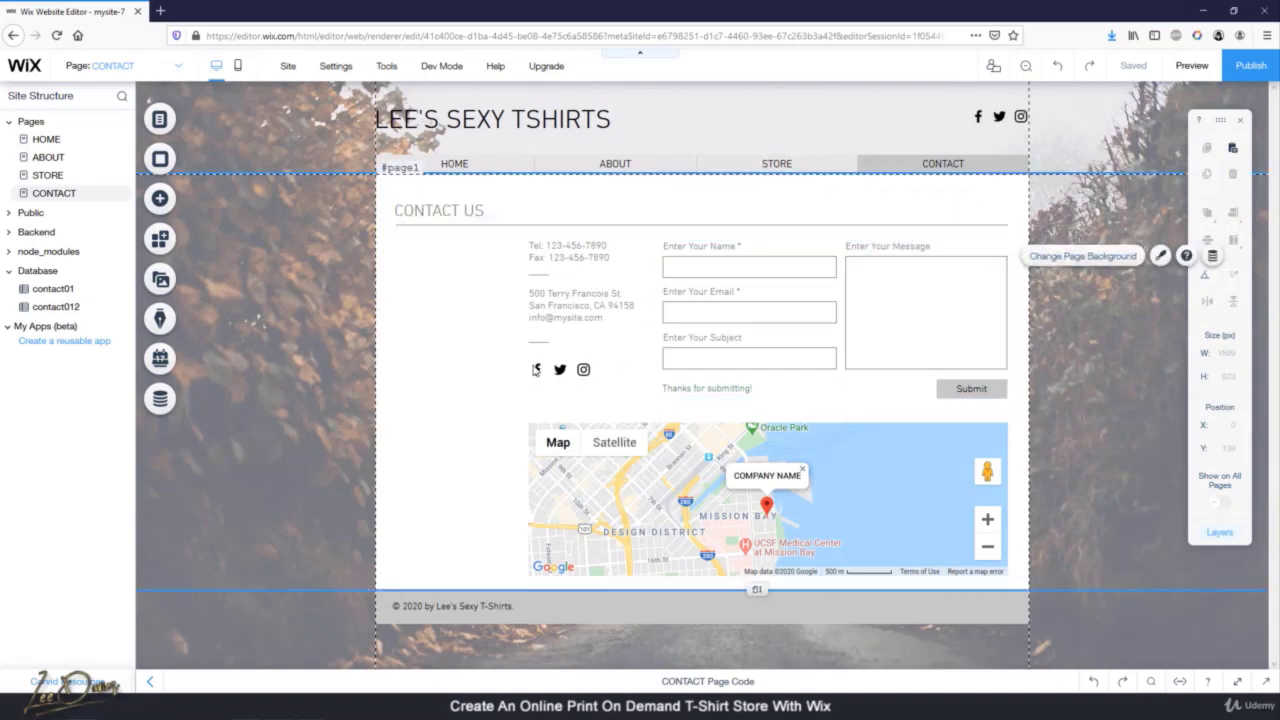
click(159, 200)
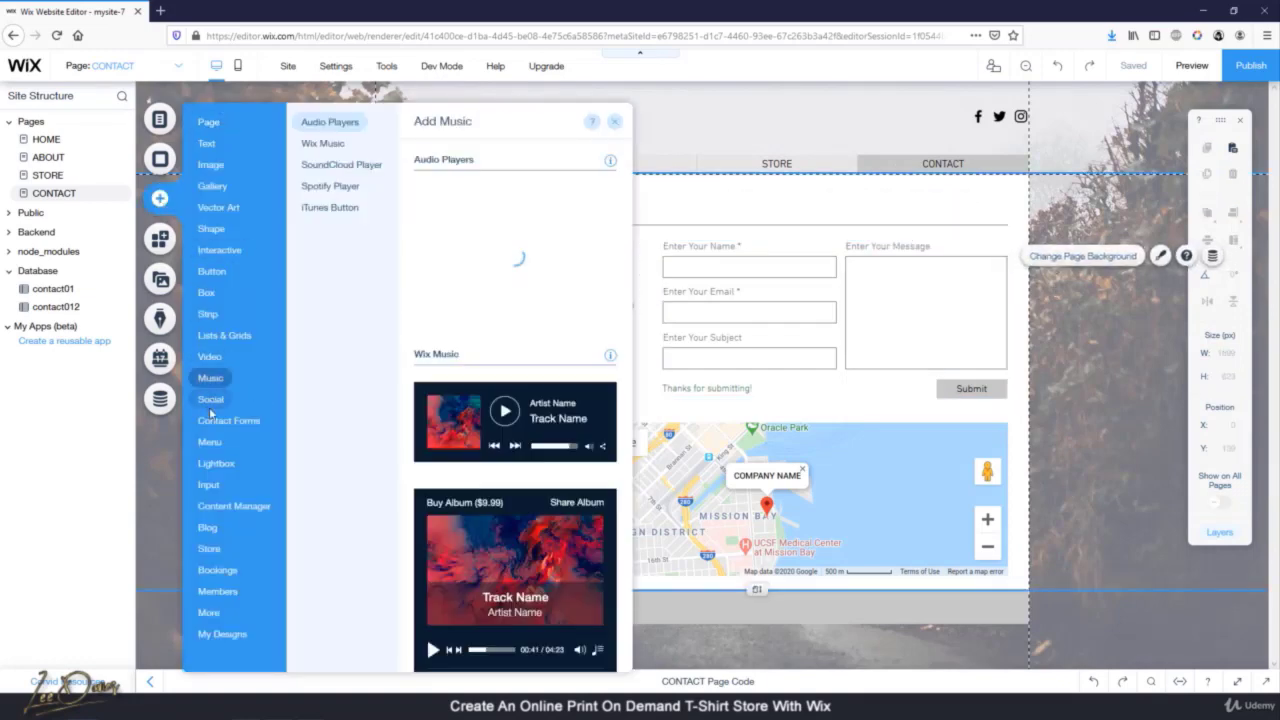
mouse_move(211, 585)
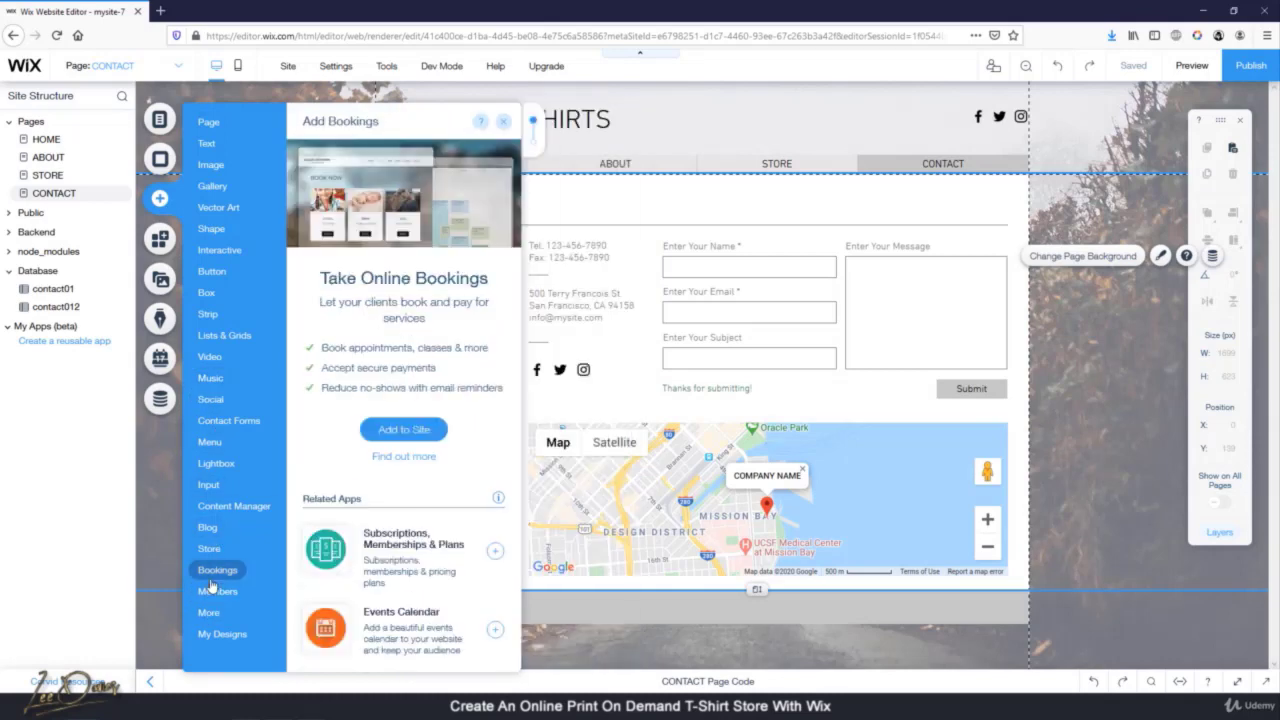
mouse_move(211, 487)
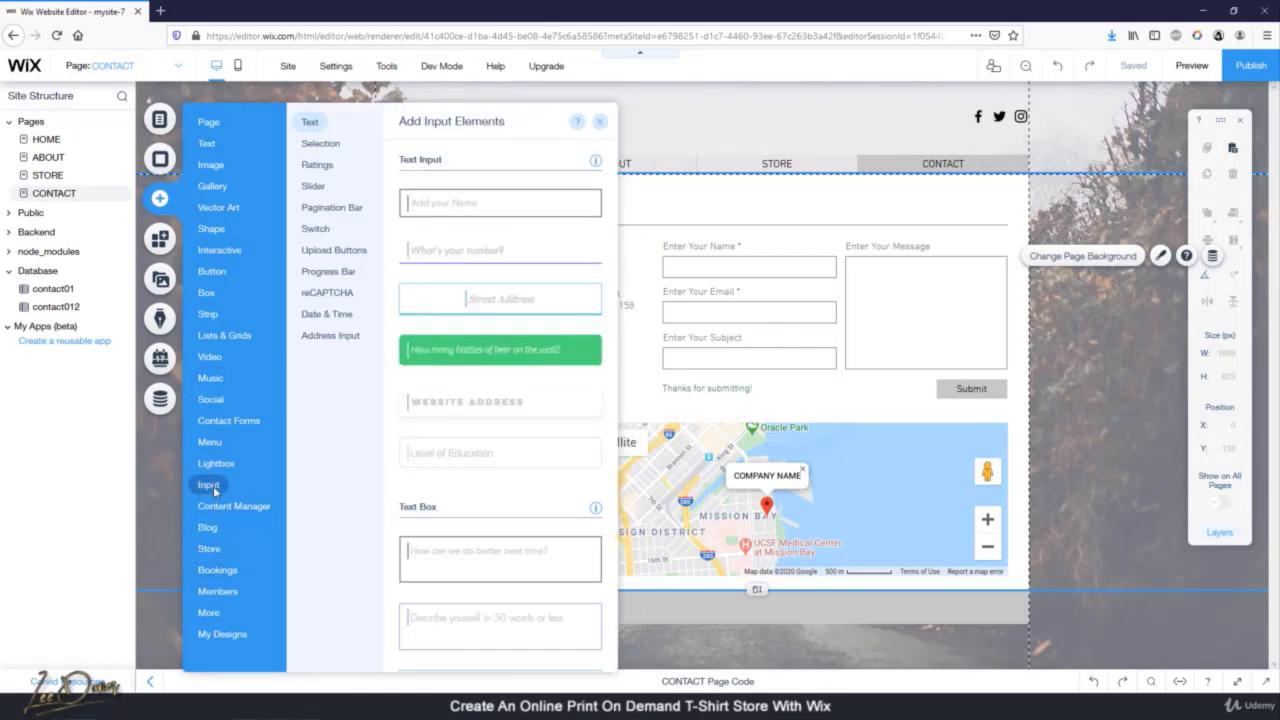
mouse_move(222, 430)
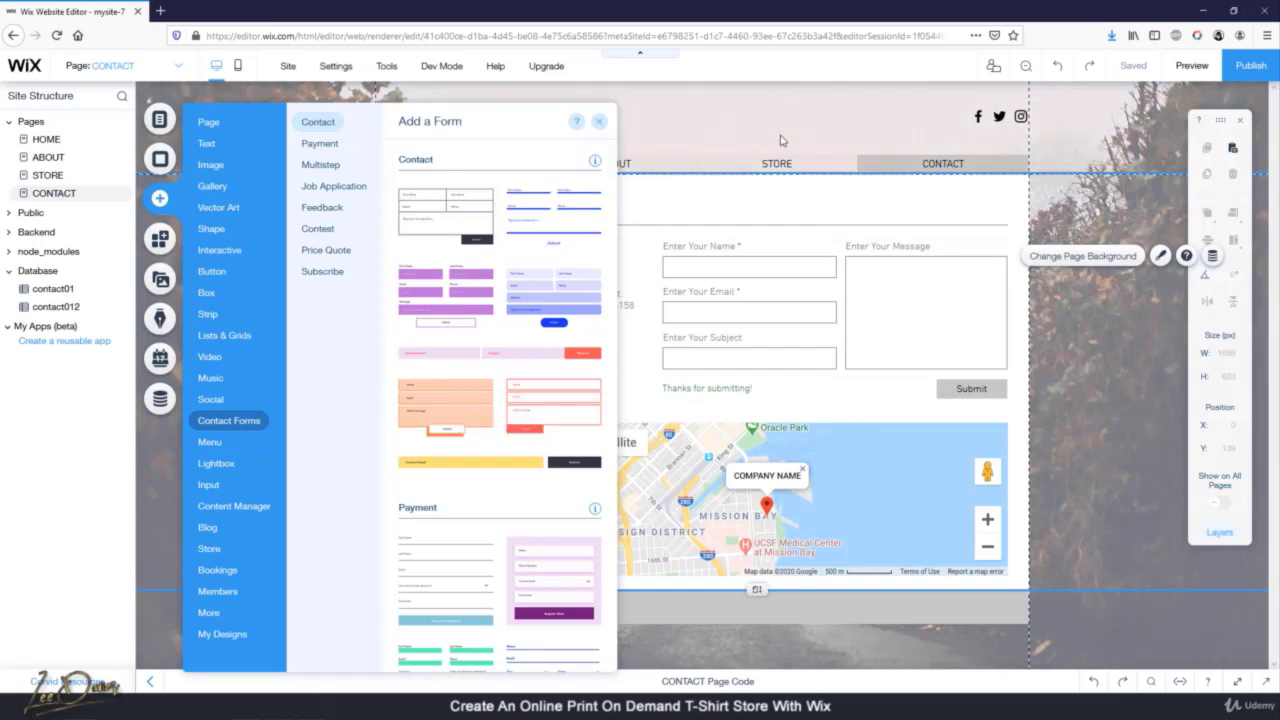
click(735, 217)
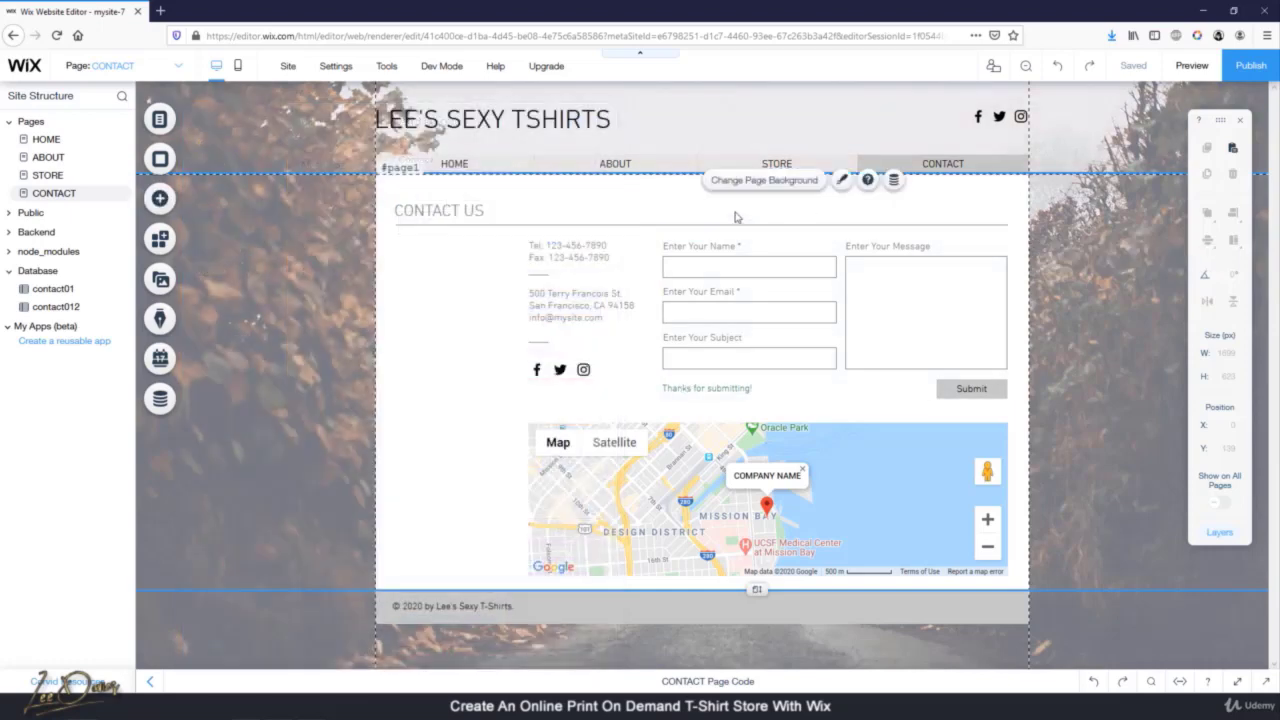
Change the text color of the CONTACT US heading to black
click(586, 254)
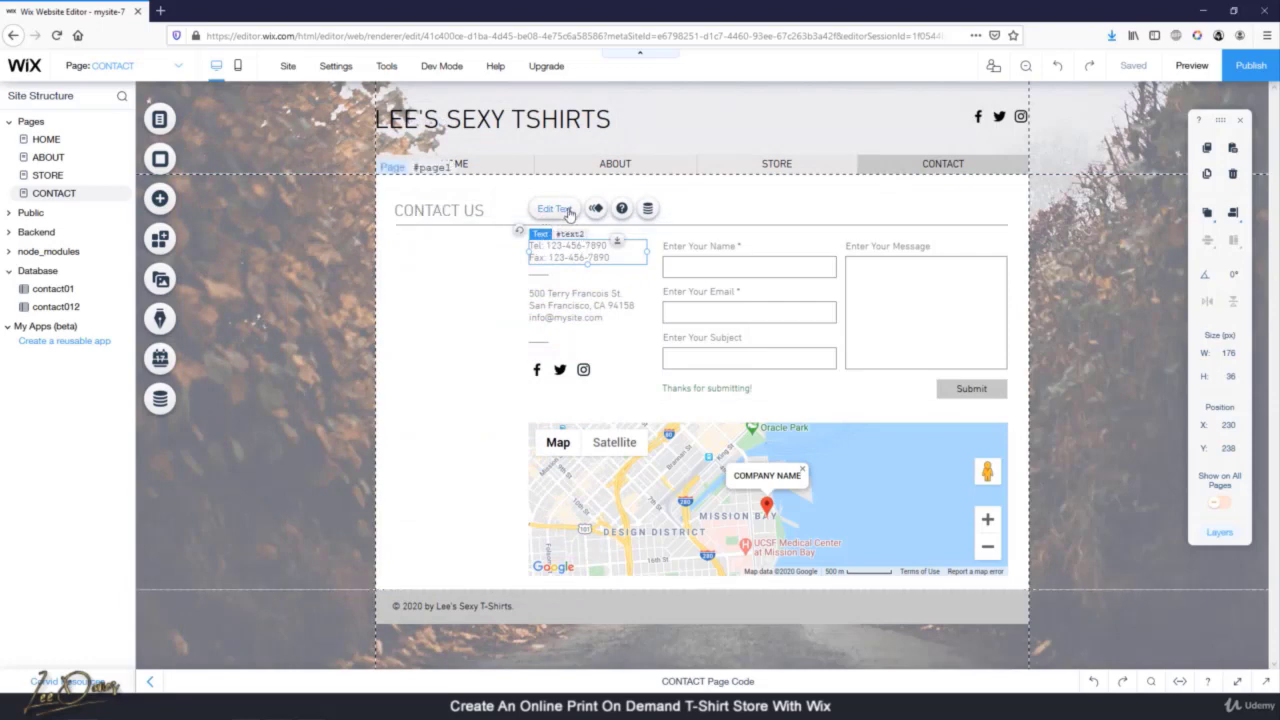
click(440, 210)
click(421, 171)
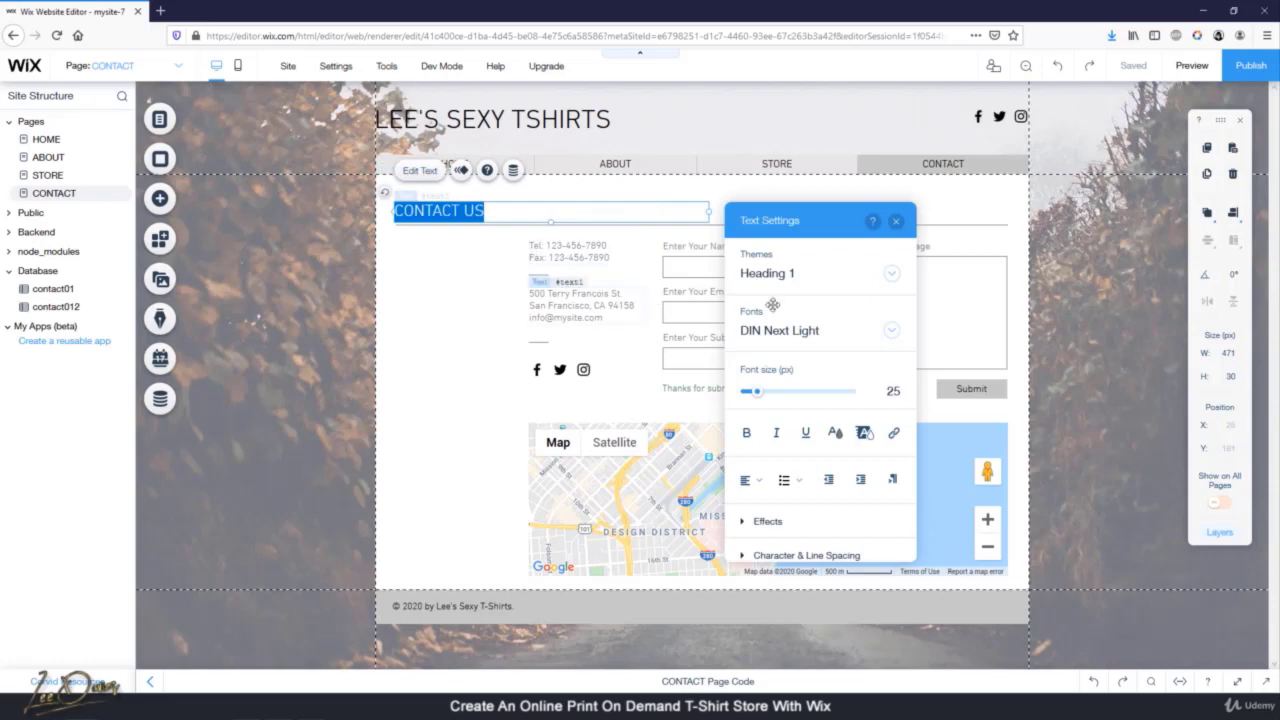
click(834, 433)
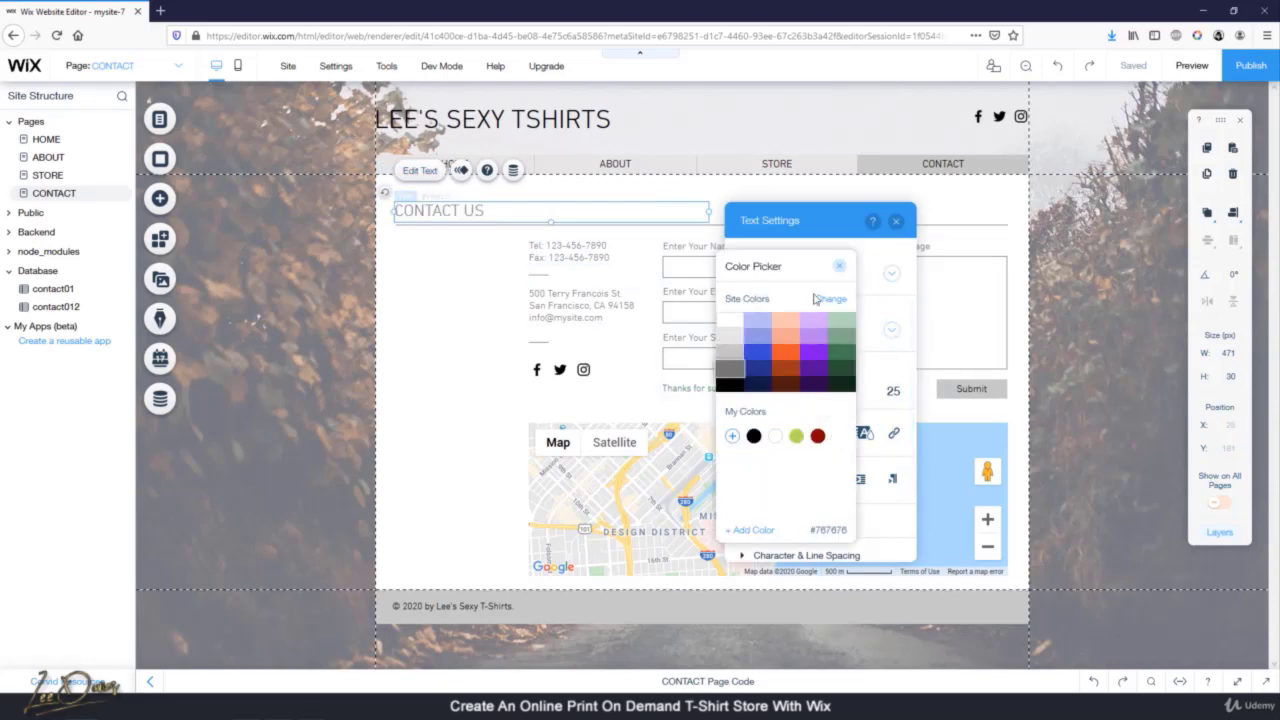
click(496, 301)
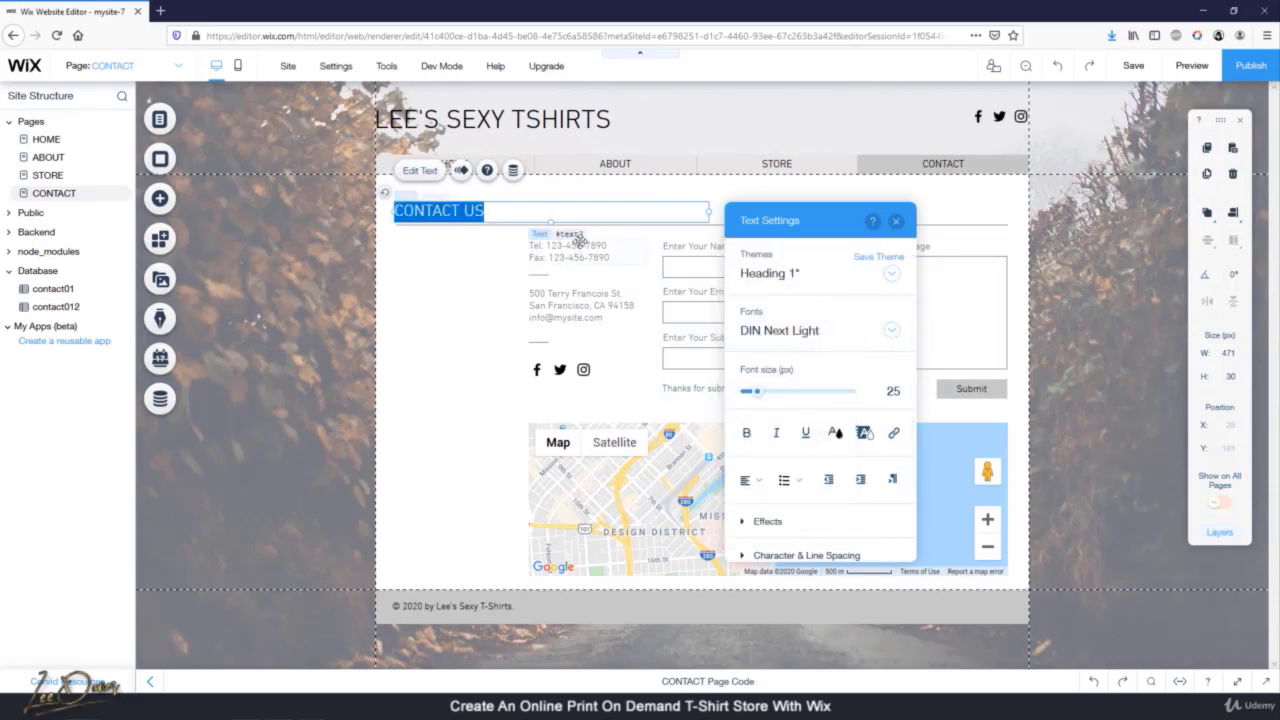
Change the text color of the telephone and fax lines to black
click(570, 250)
double_click(600, 250)
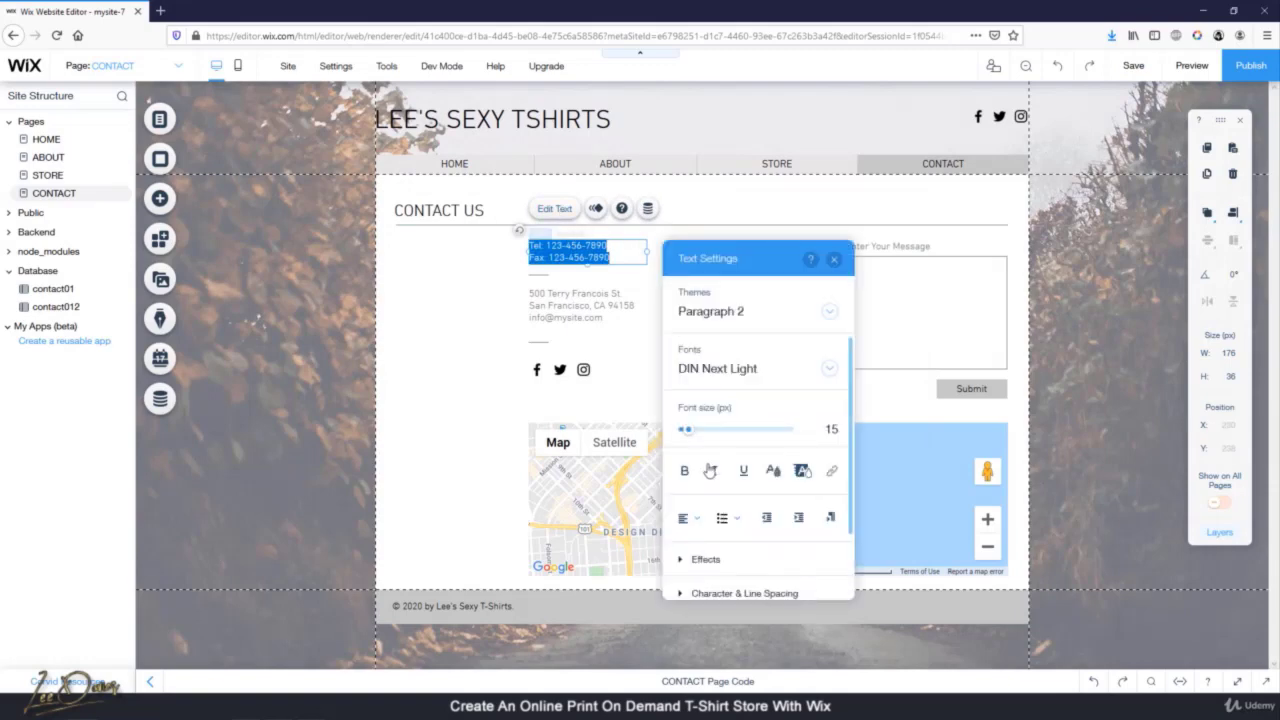
click(773, 471)
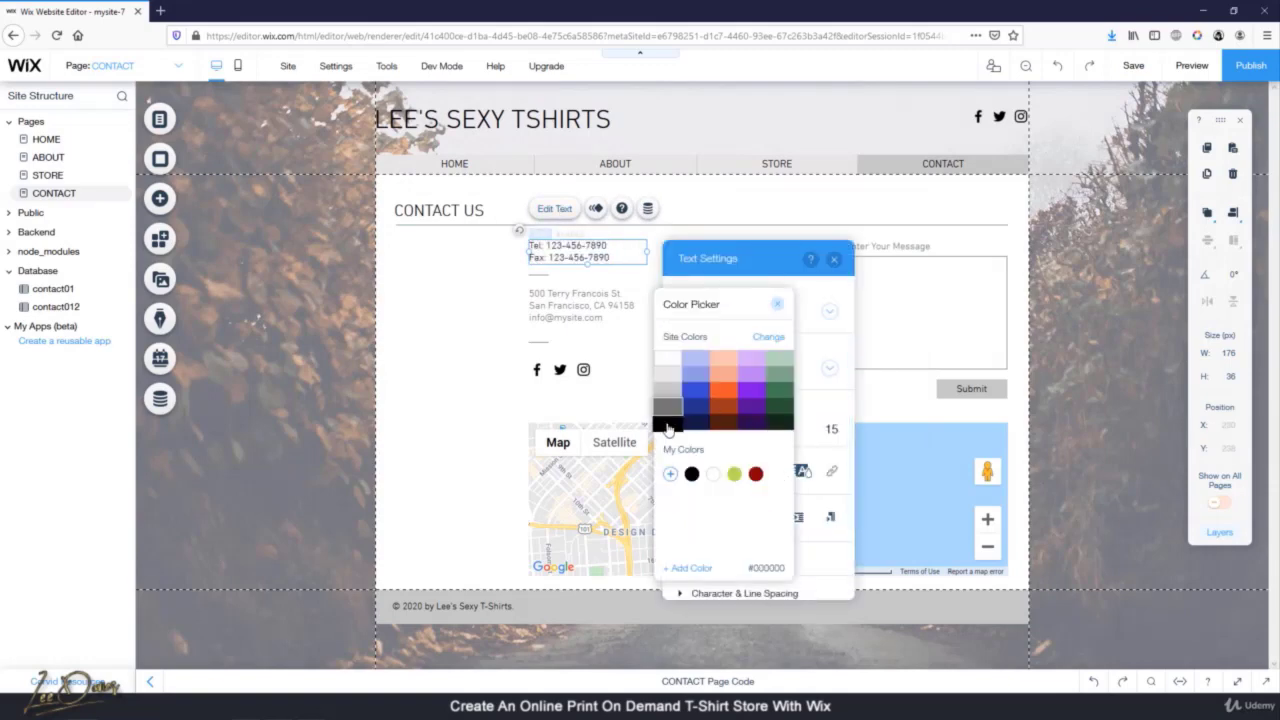
click(581, 310)
Change the text color of the street address and e-mail block to black and deselect it
click(574, 295)
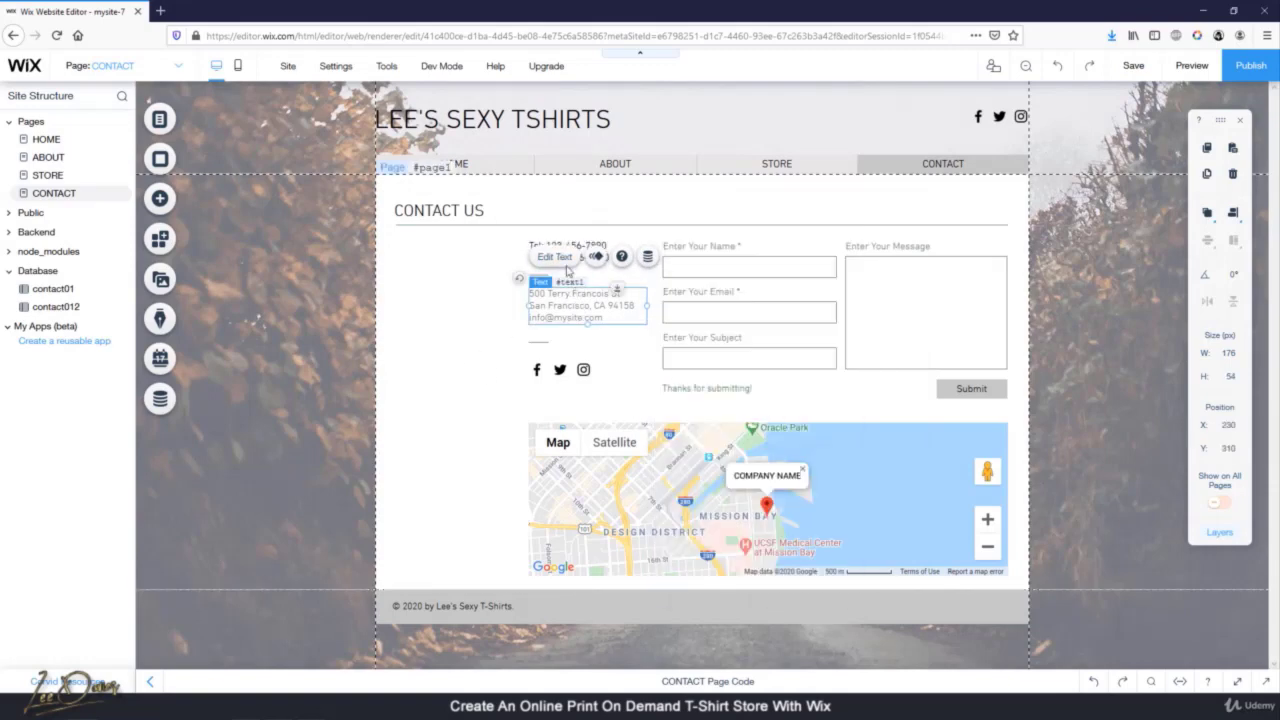
click(558, 261)
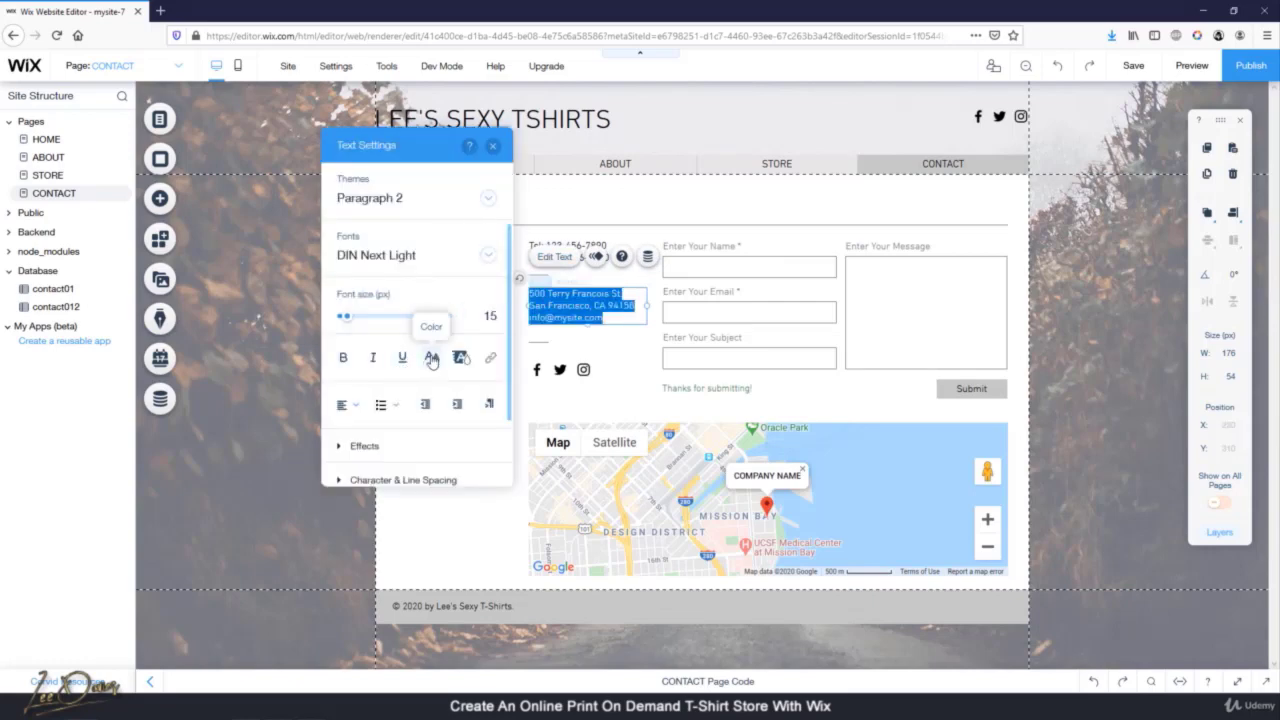
click(430, 358)
click(327, 311)
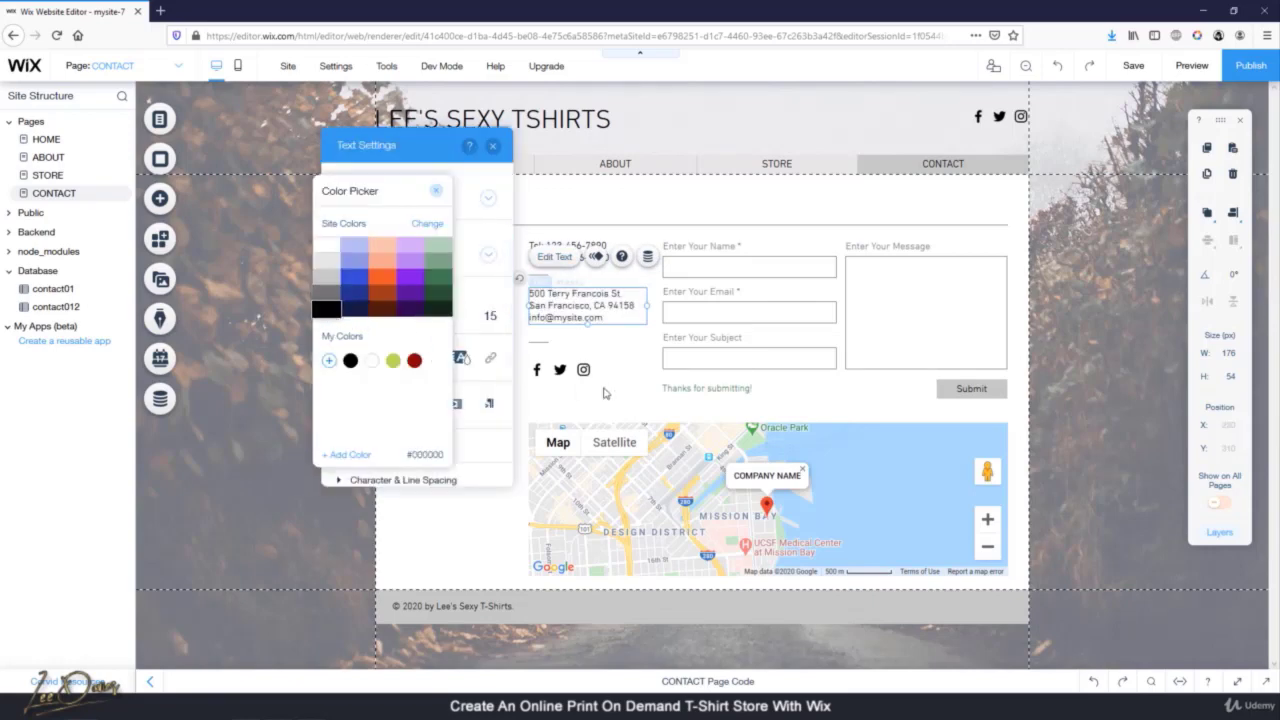
click(604, 393)
Customize the contact form's design by setting the field title color of its input fields to black
click(743, 289)
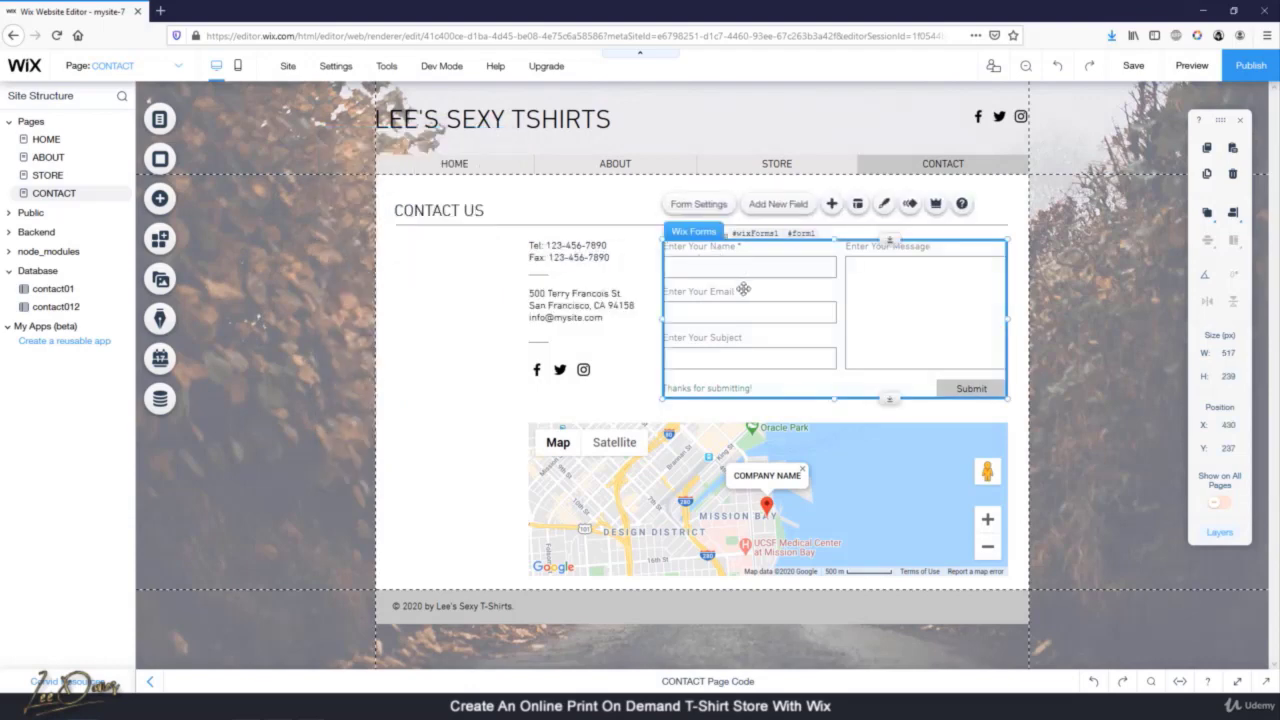
click(857, 204)
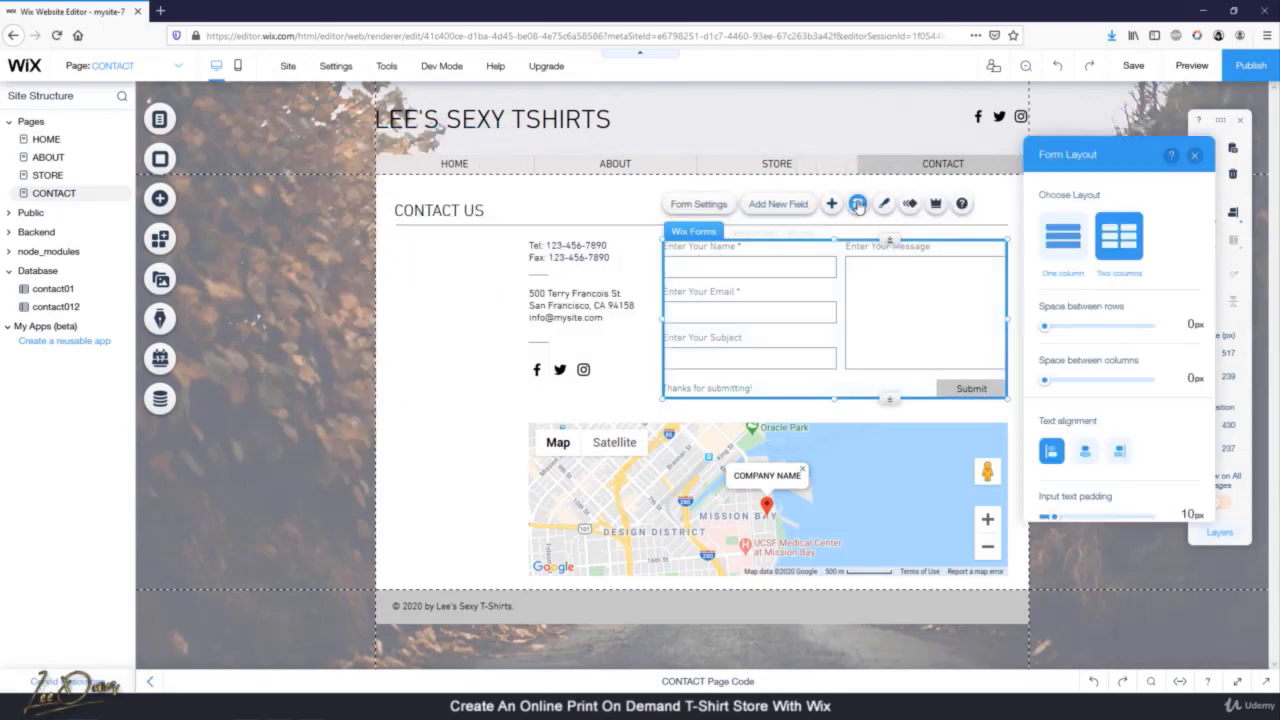
click(882, 204)
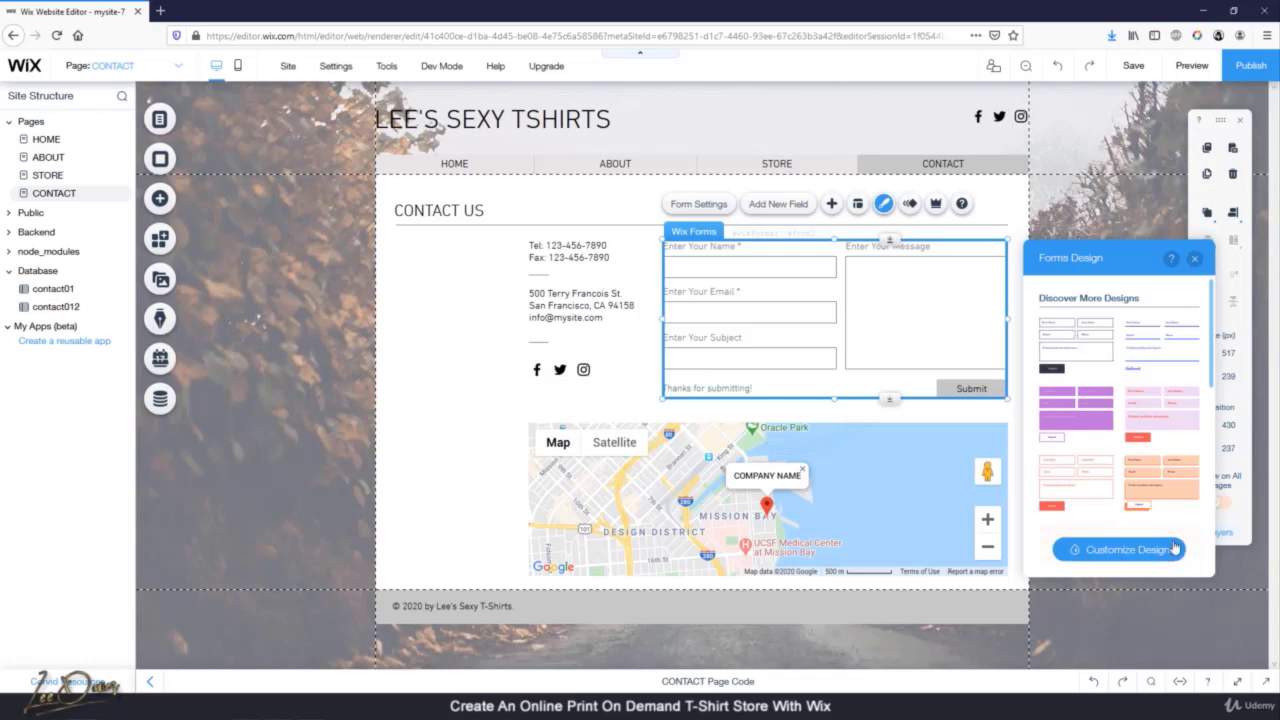
click(1118, 549)
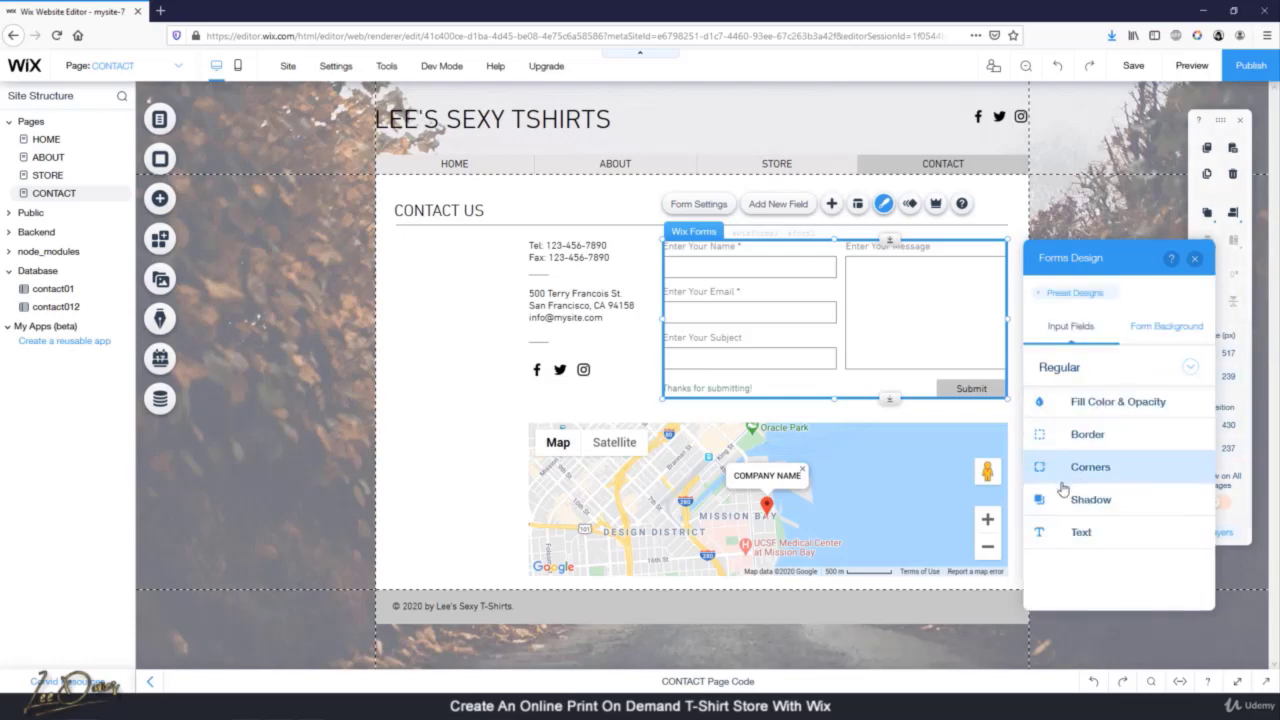
click(1100, 533)
click(1189, 463)
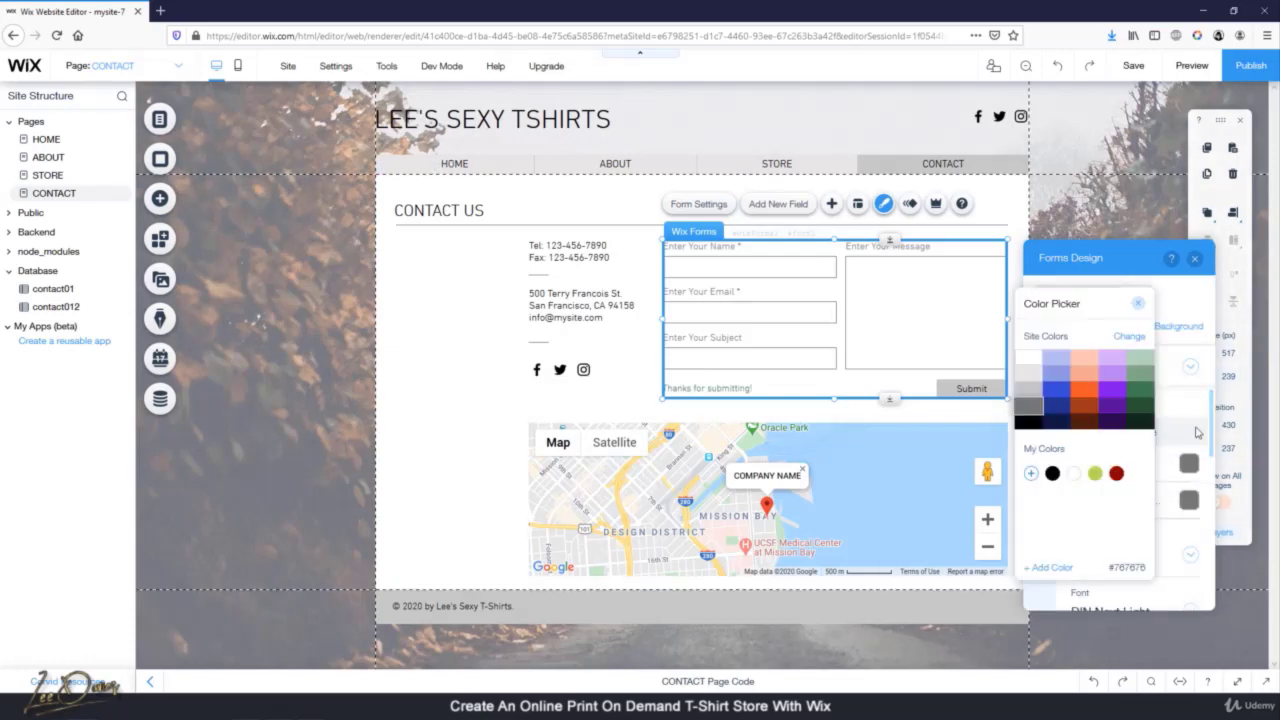
click(1033, 425)
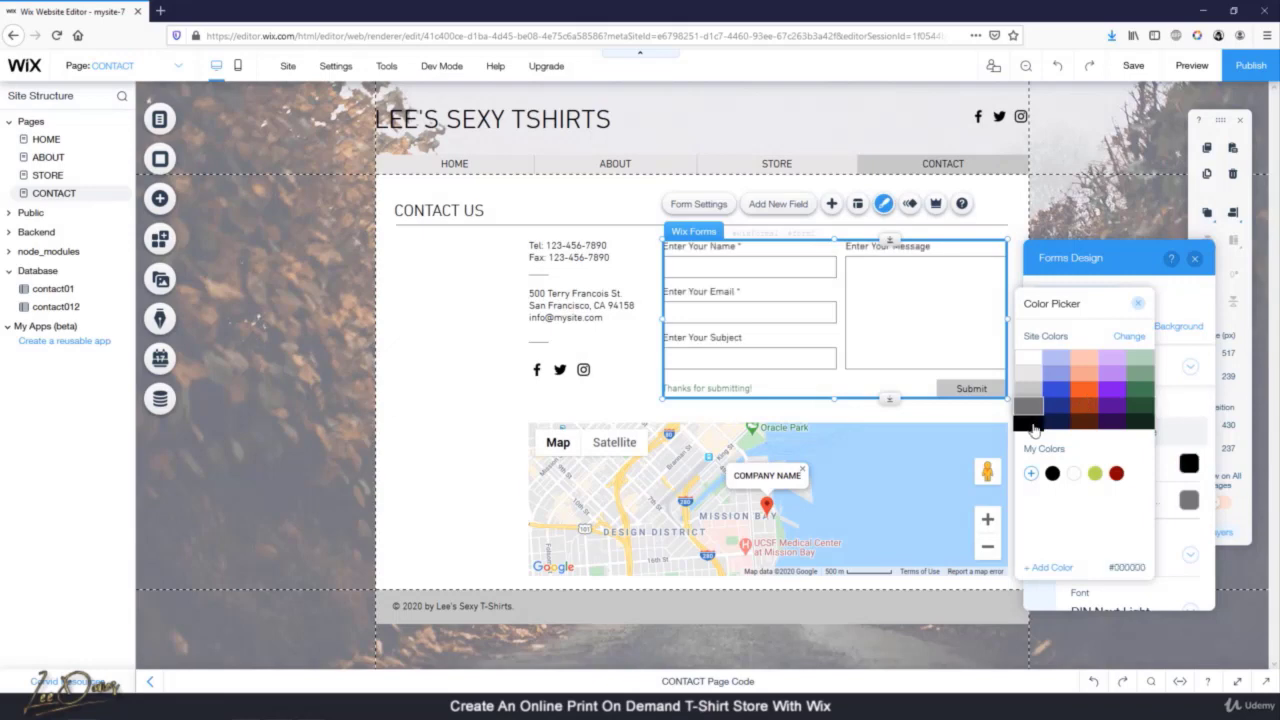
Set the color of the contact form's required-field marker to black and close the form design settings
click(1190, 502)
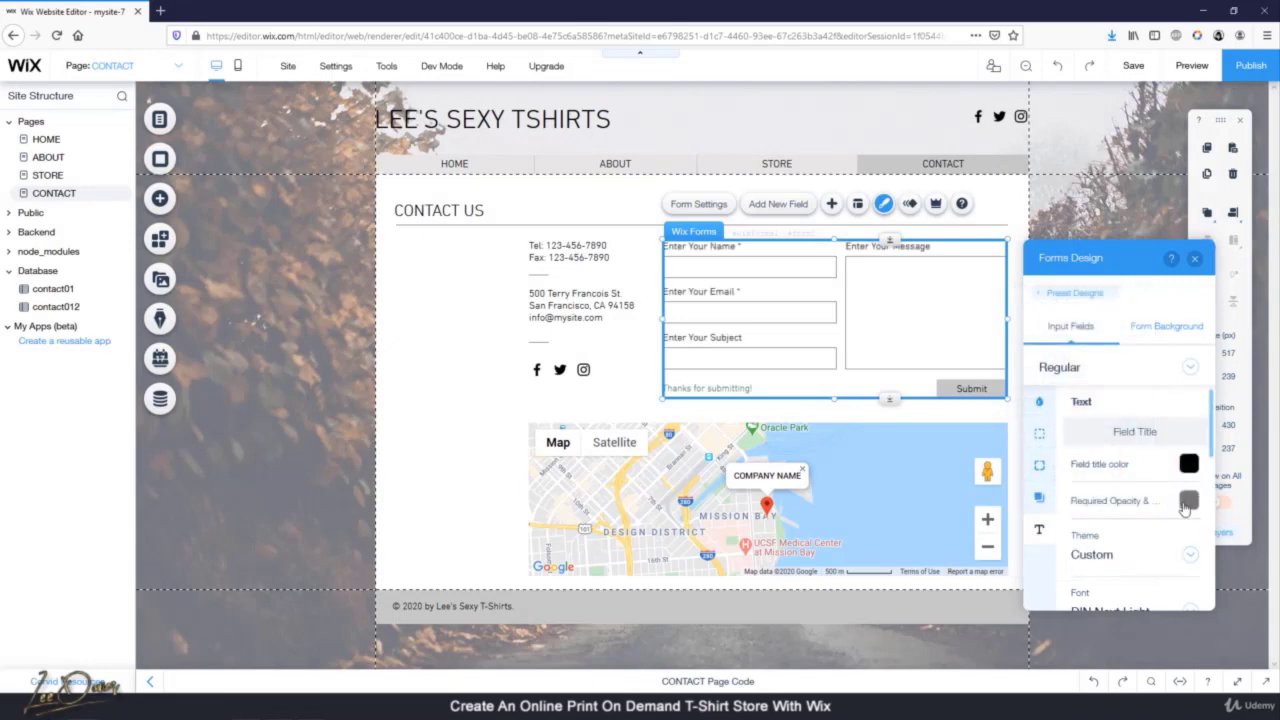
click(1188, 501)
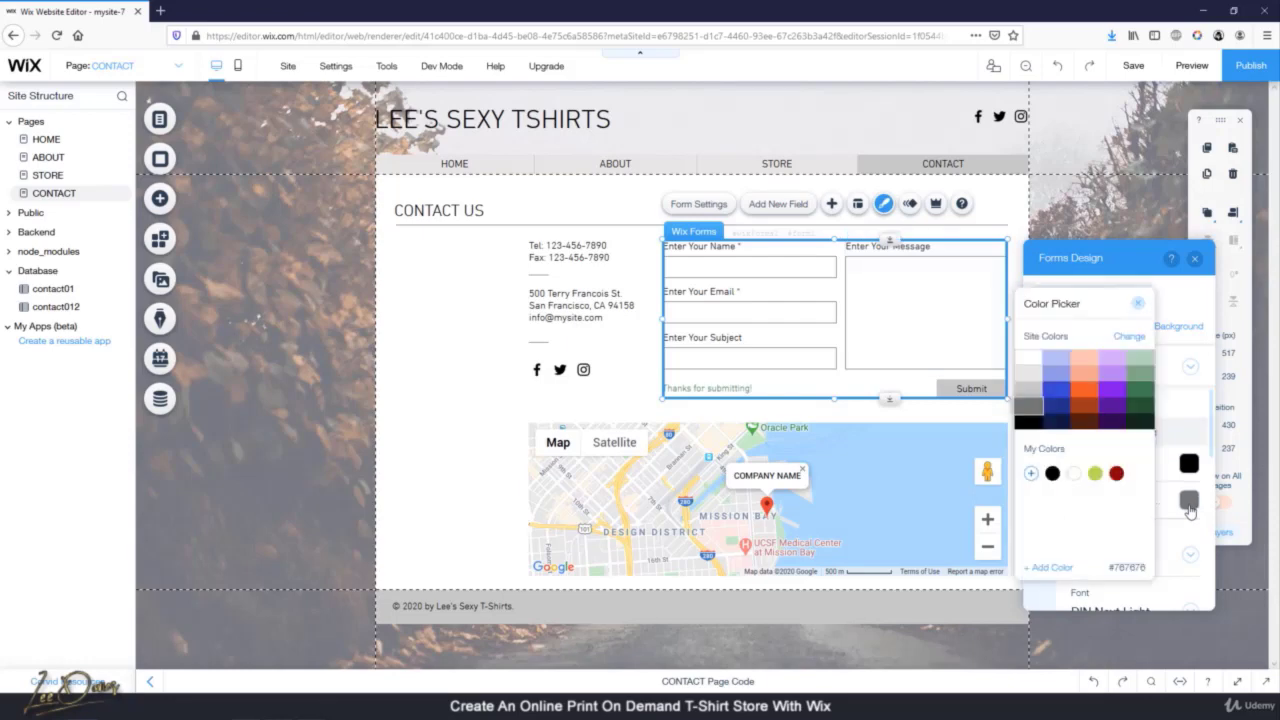
click(1028, 422)
click(1141, 306)
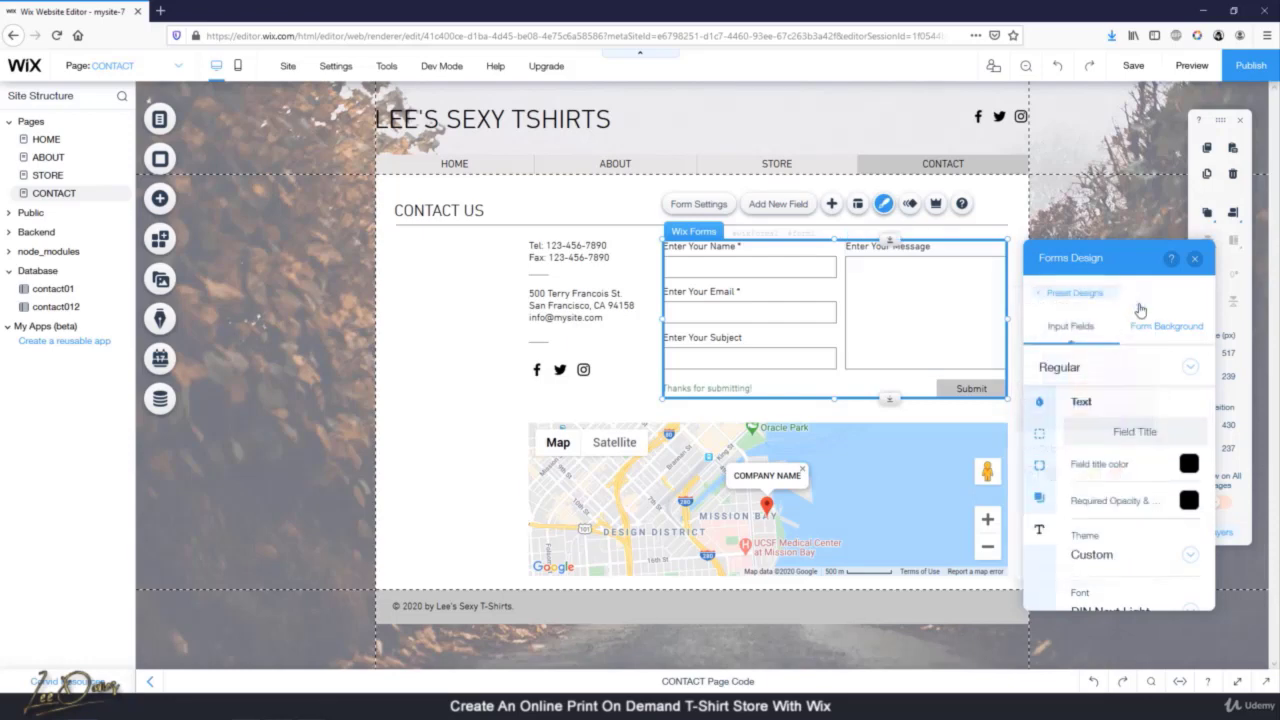
click(1194, 258)
Save the site's changes and deselect the Google map on the CONTACT page
click(701, 442)
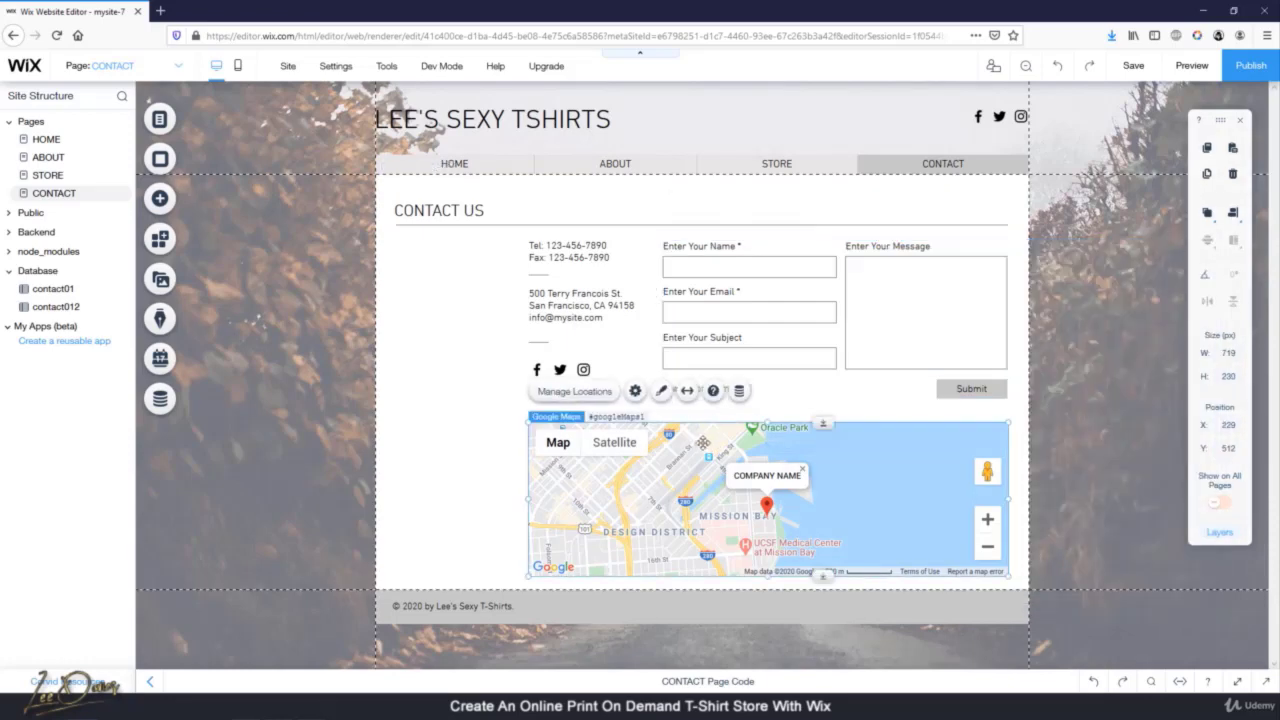
key(ctrl+s)
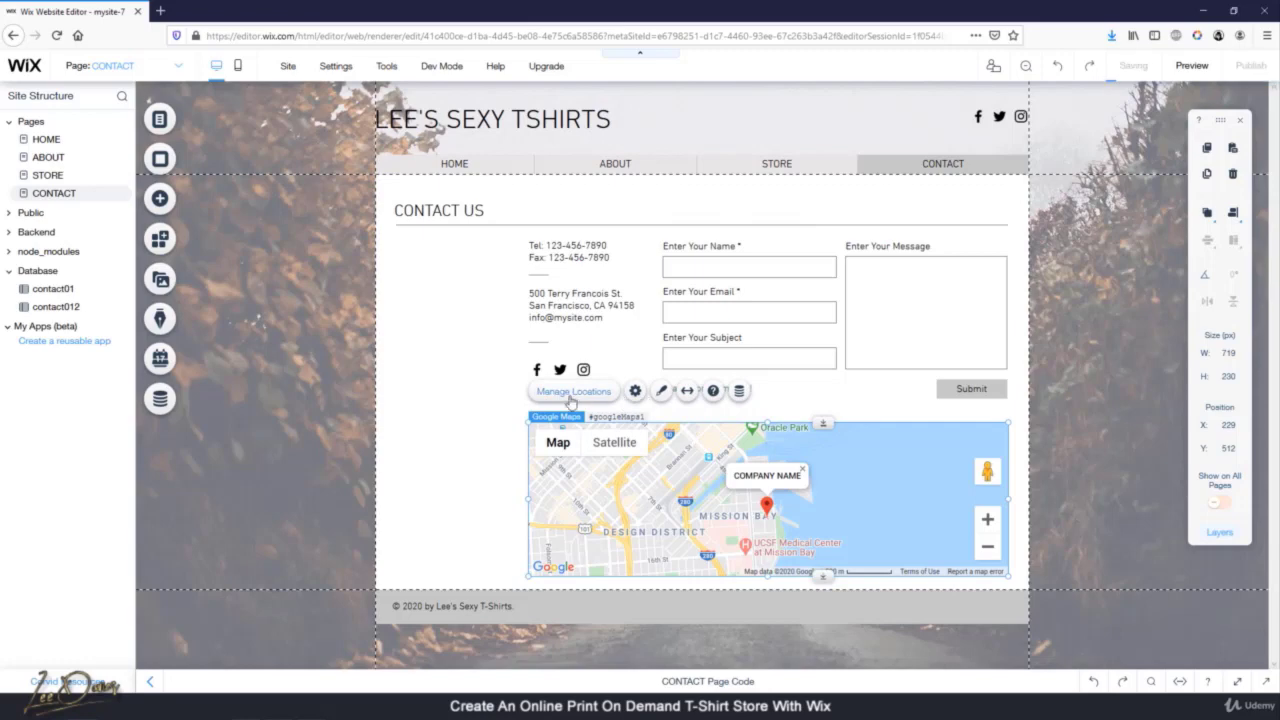
click(456, 429)
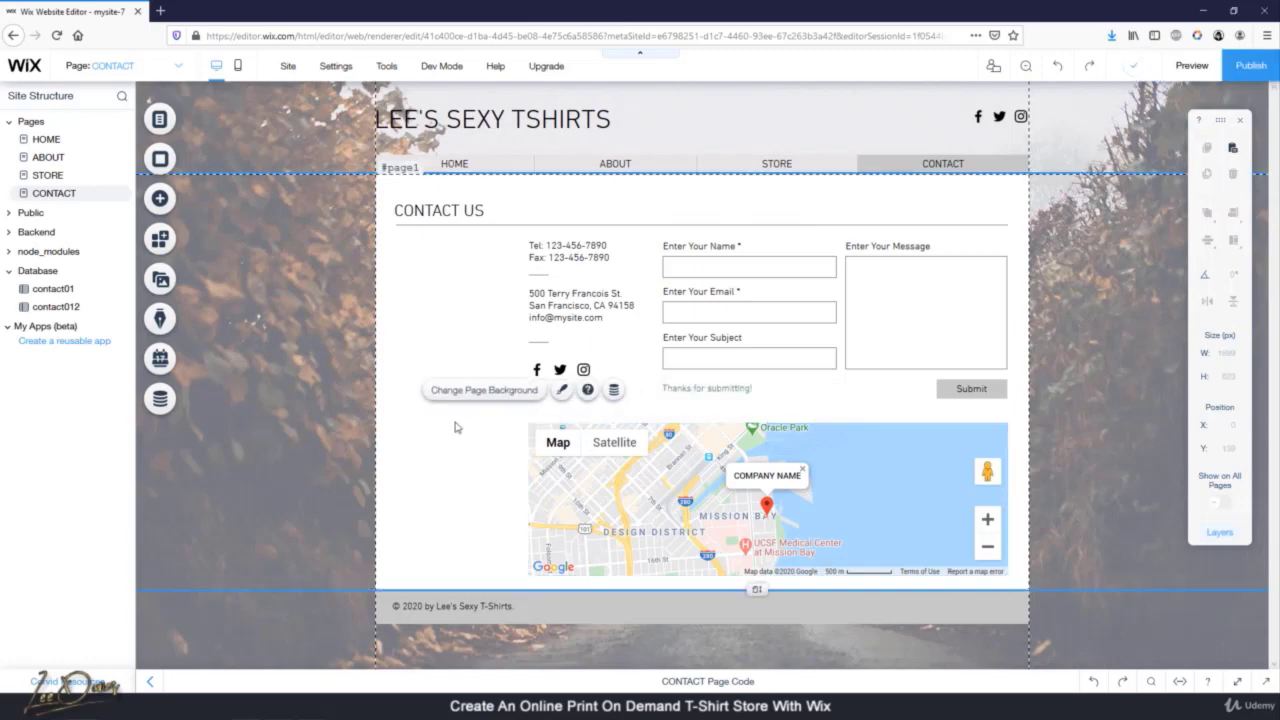
Preview the CONTACT and HOME pages, then return to the editor
click(1190, 65)
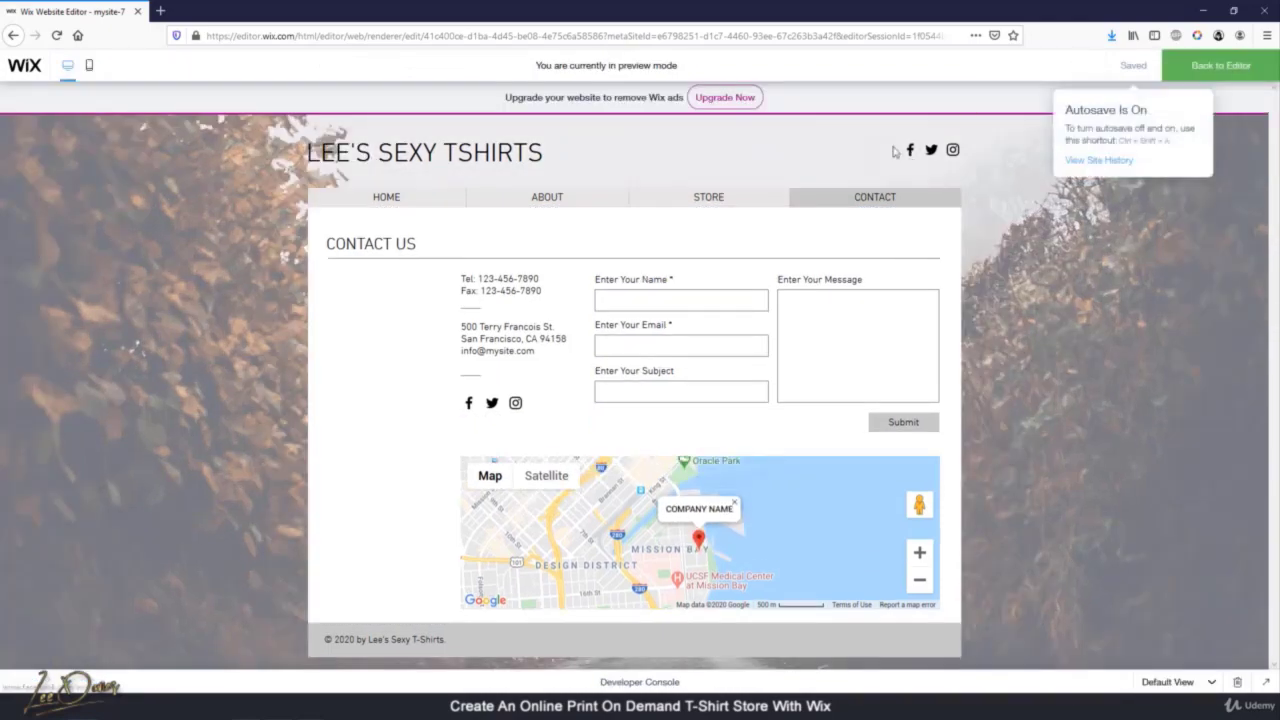
click(353, 208)
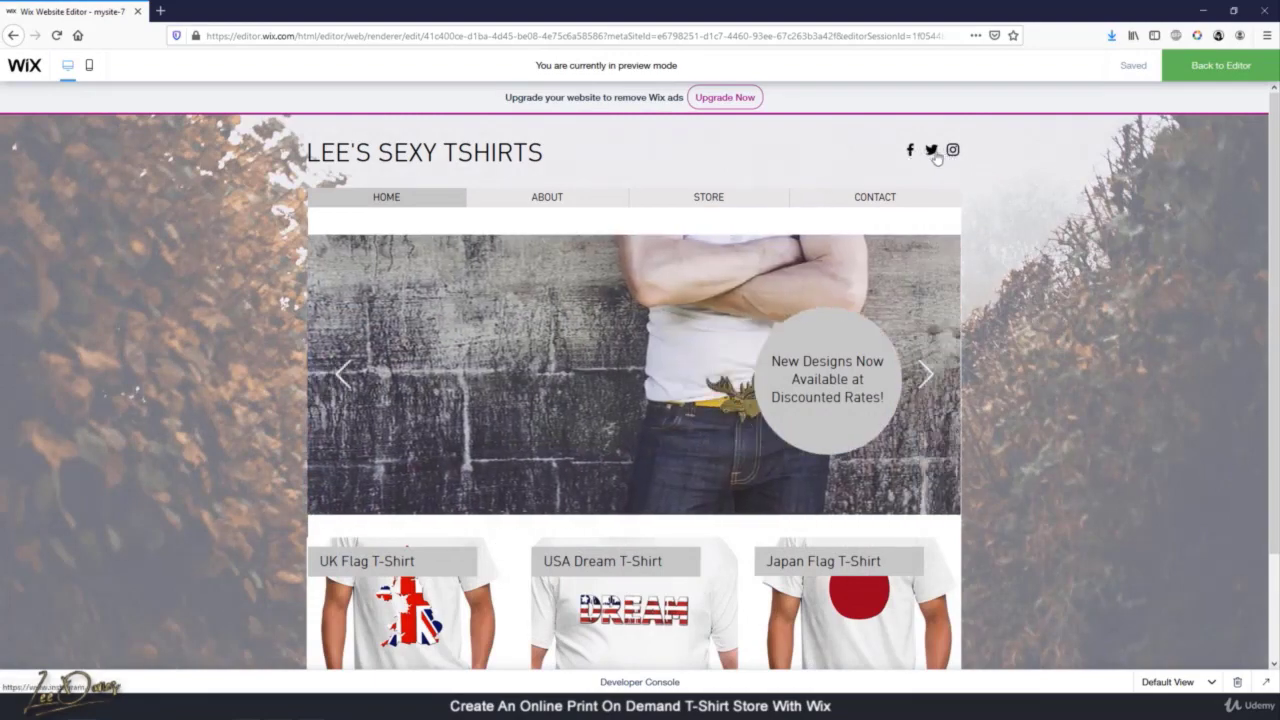
click(1164, 74)
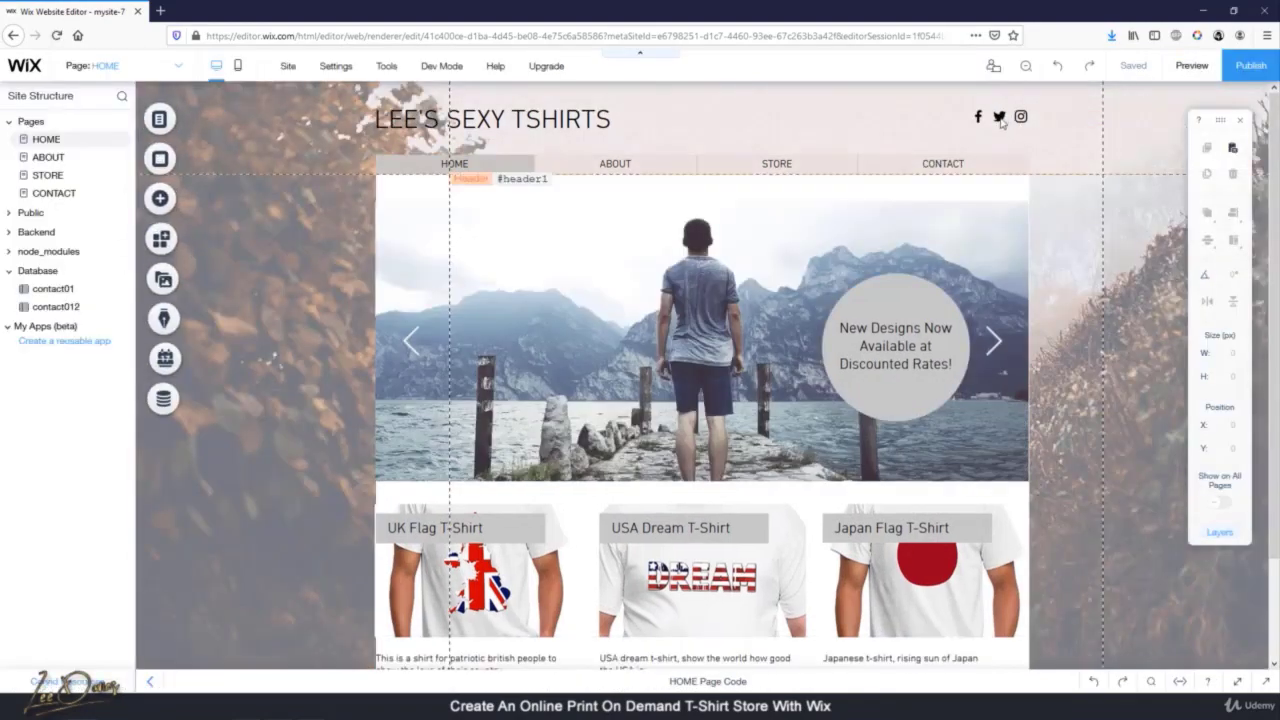
Examine the Facebook icon's link in the header social bar's link settings, then close them
click(992, 118)
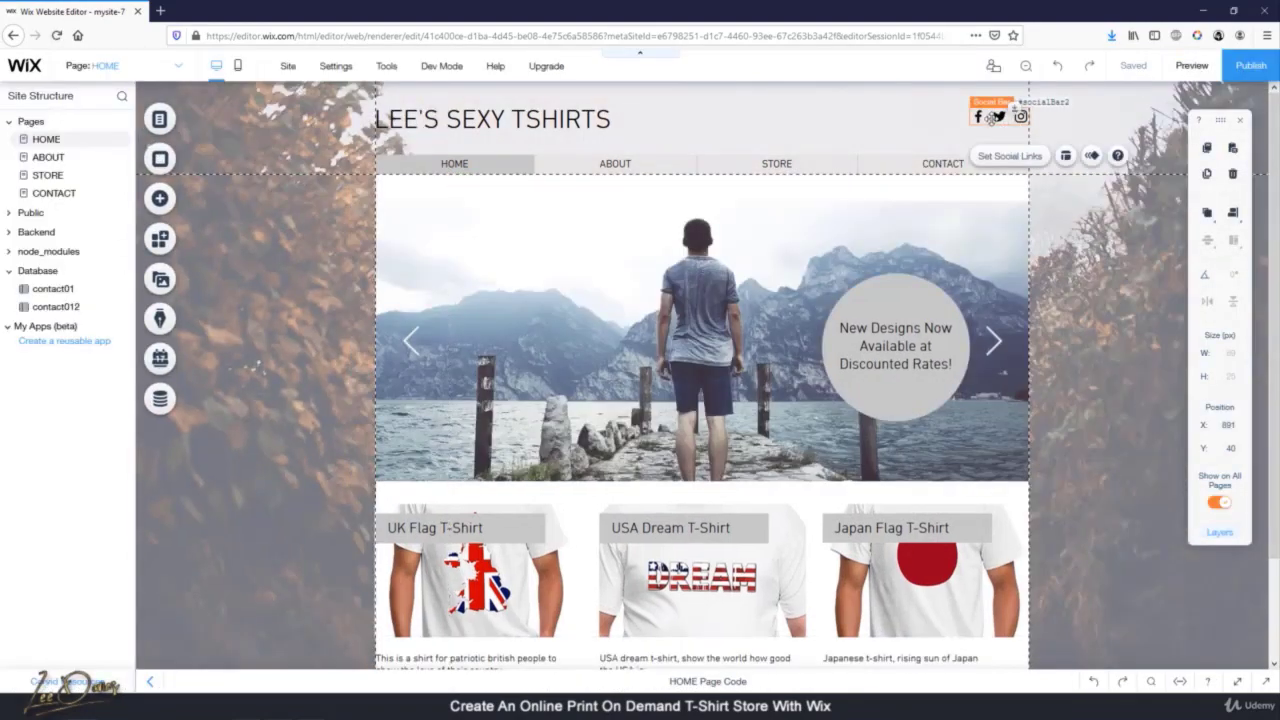
click(1040, 158)
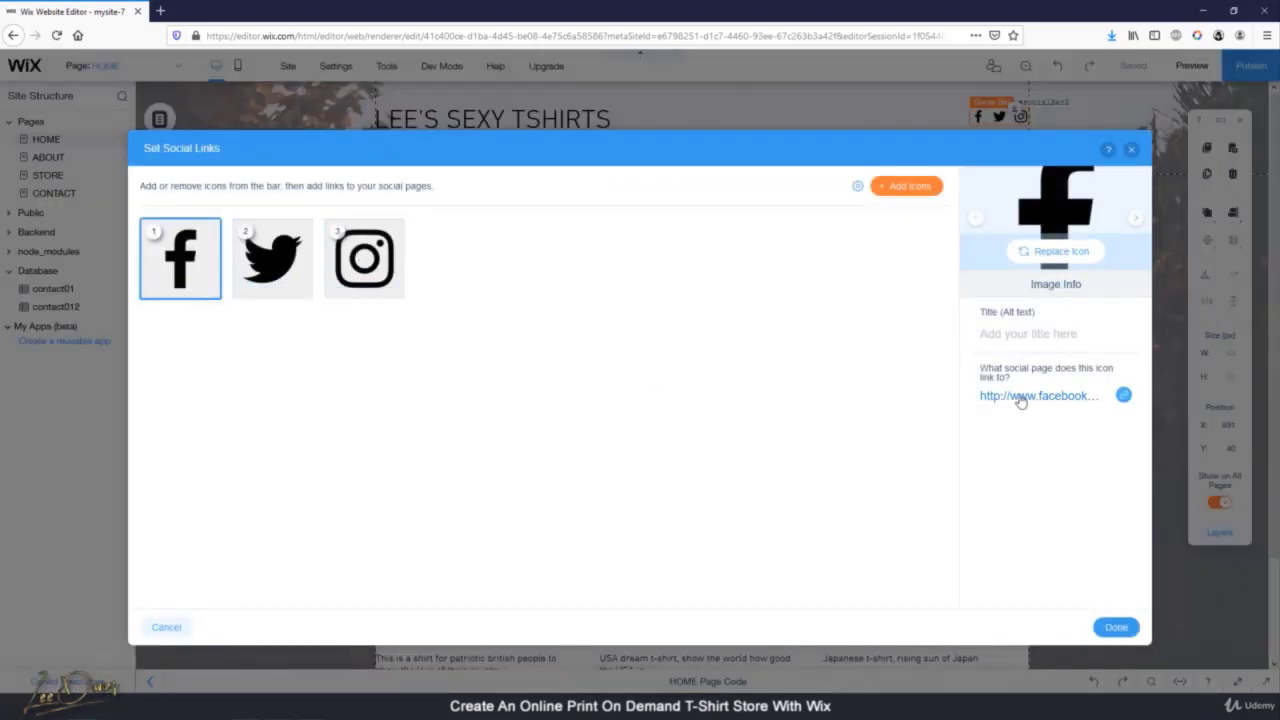
click(1131, 150)
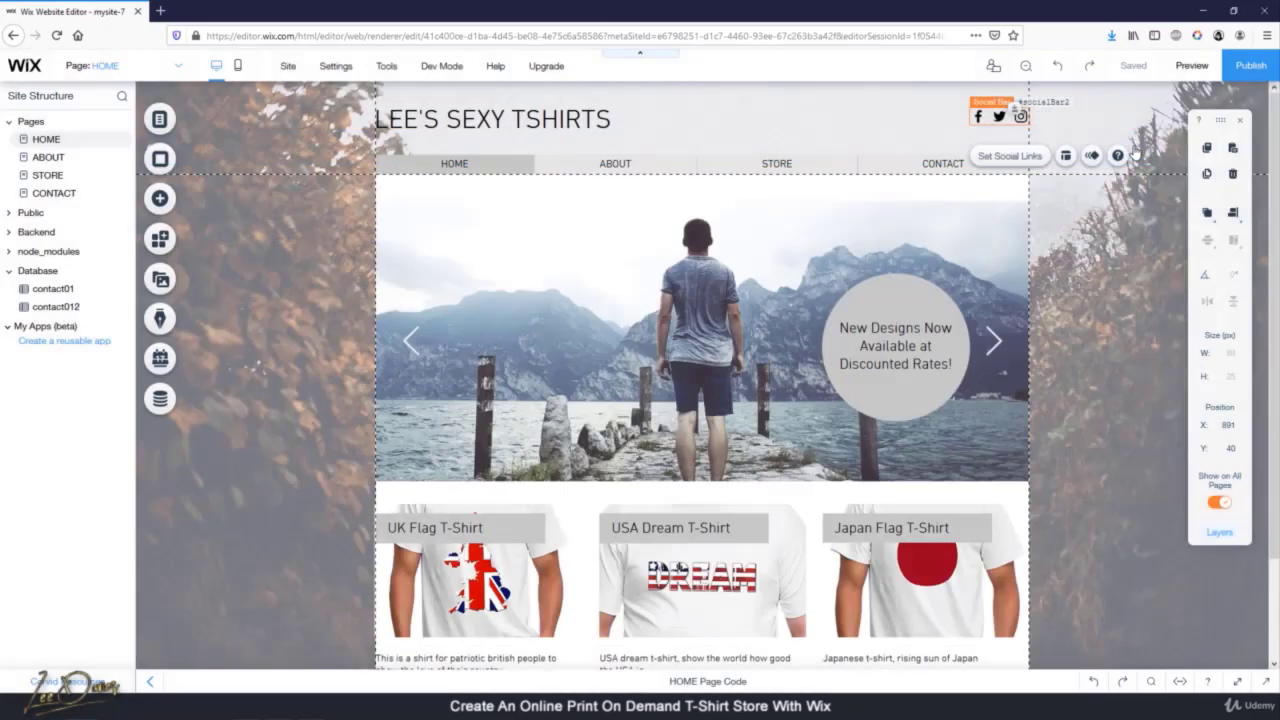
Preview the HOME page through its slideshow and T-shirt sections, then go back to the editor
click(1190, 66)
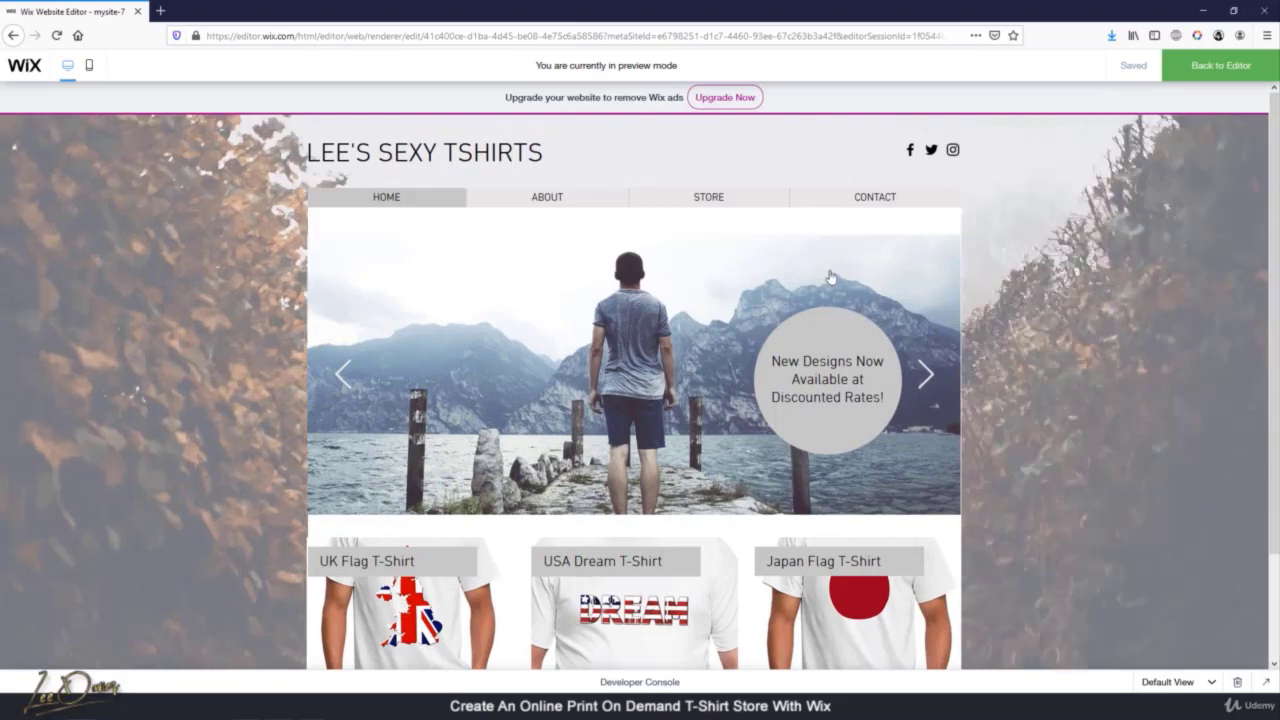
scroll(823, 275, down, 2)
scroll(789, 390, up, 2)
click(1205, 80)
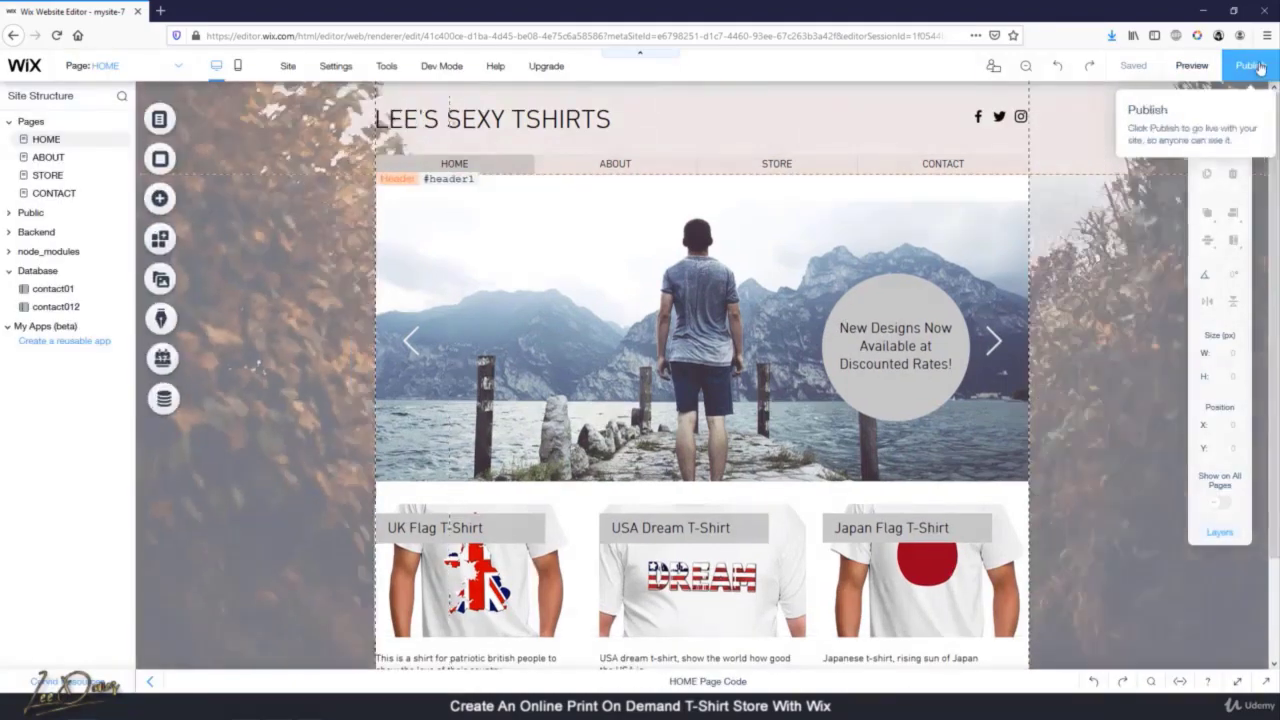
Publish the site and dismiss the dialogs that follow
click(1260, 66)
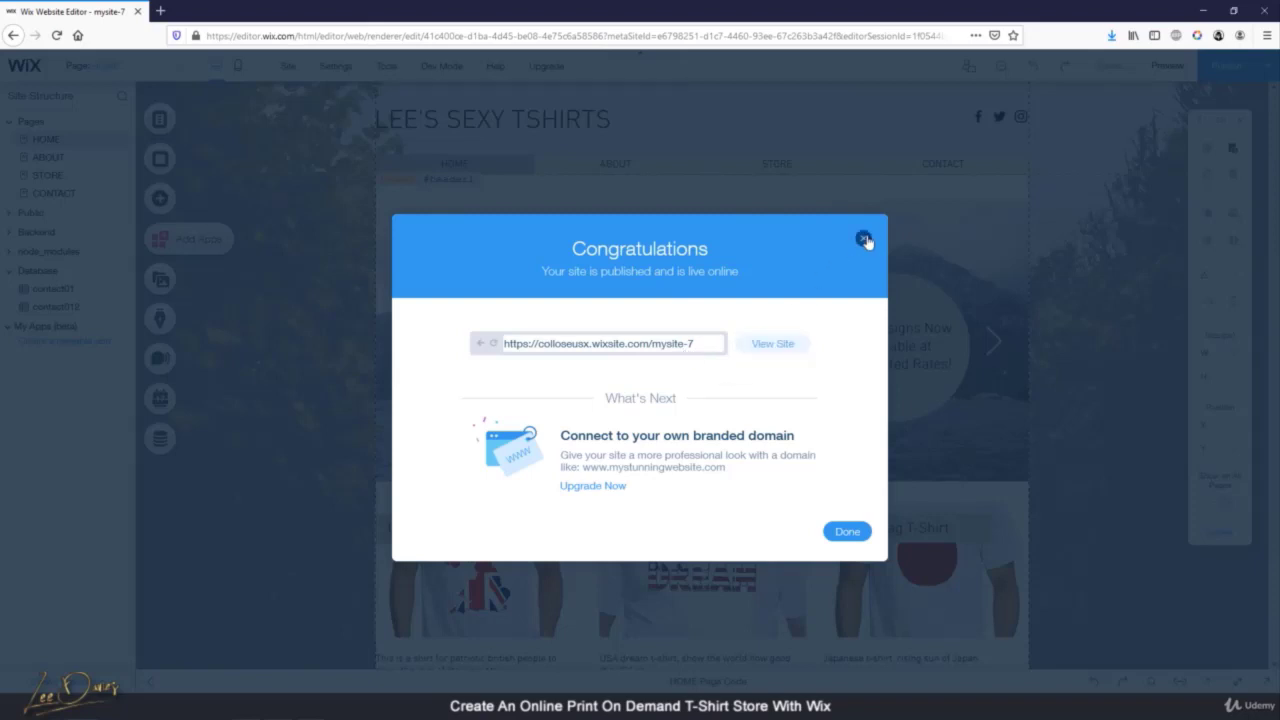
click(863, 239)
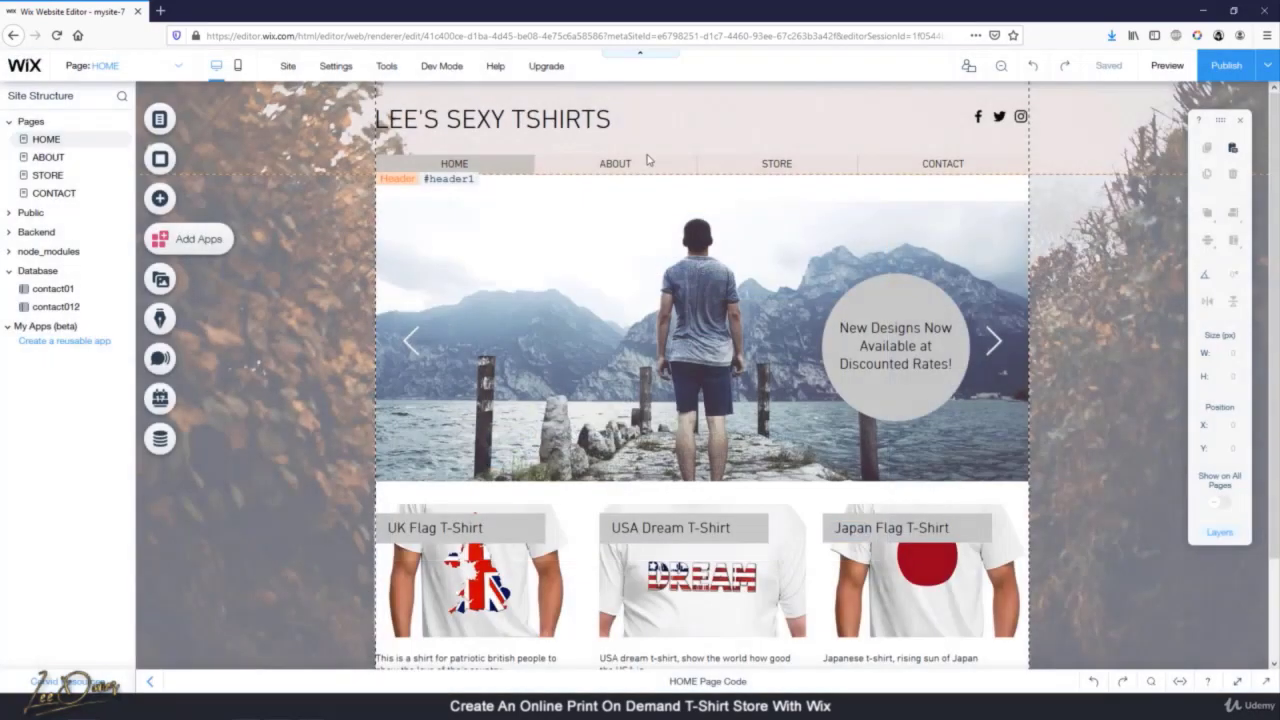
click(787, 281)
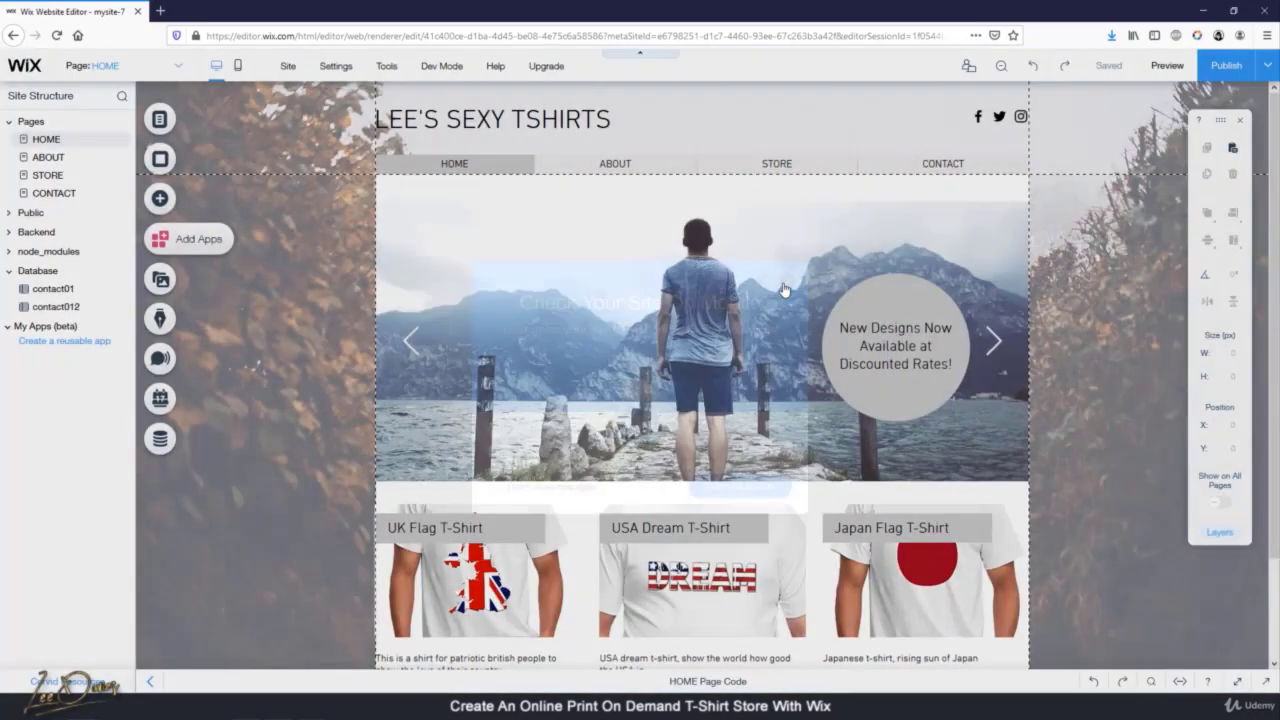
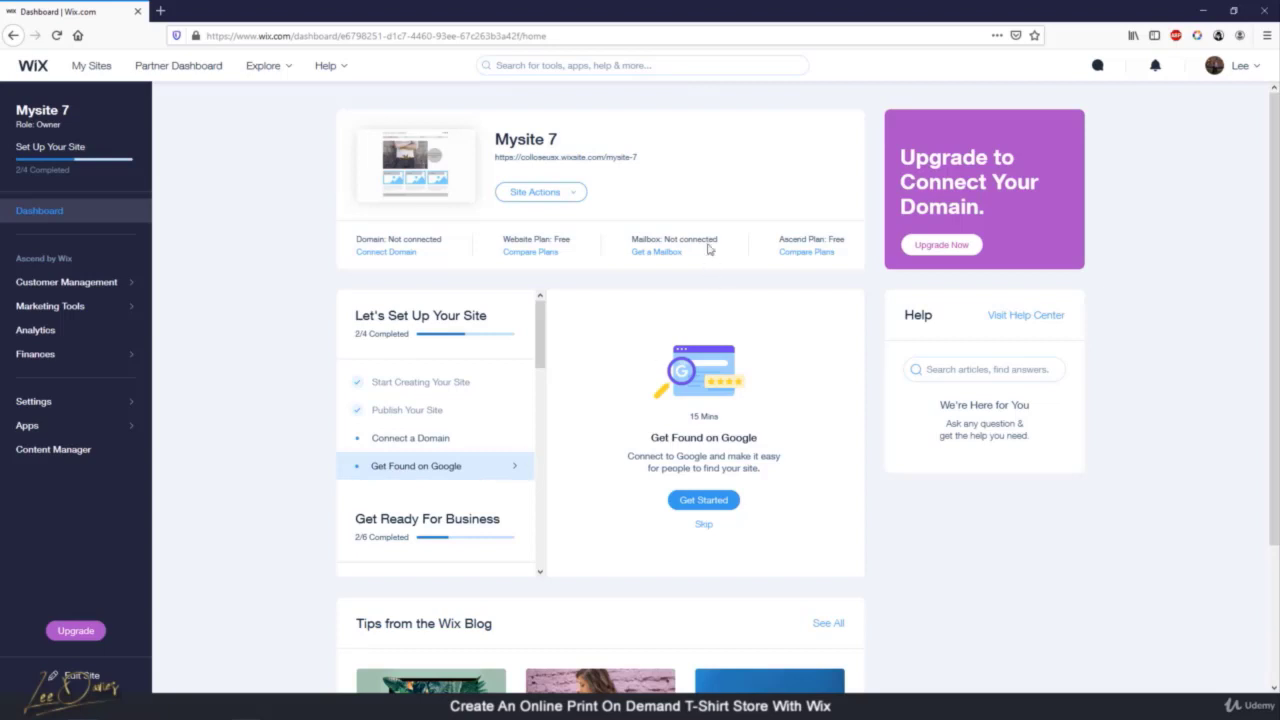
Open the site renaming settings from the dashboard and enter Lee's Sexy Shirts as the site name
click(578, 192)
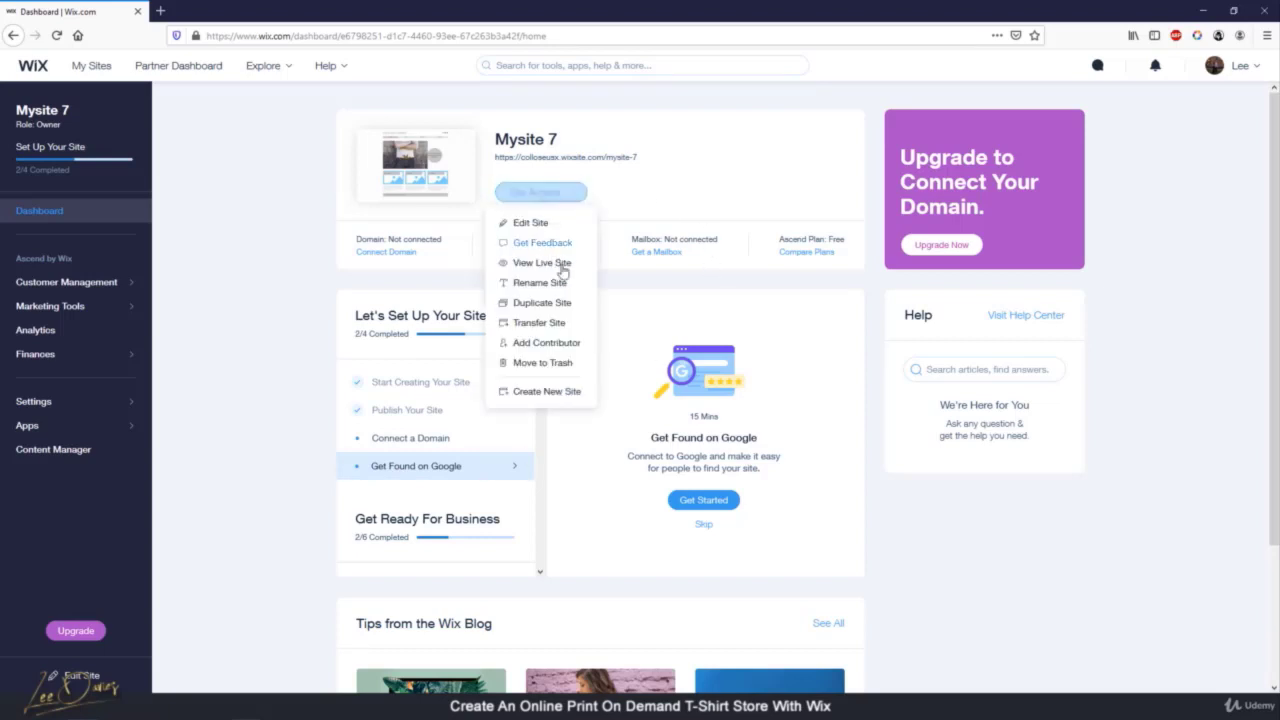
click(540, 284)
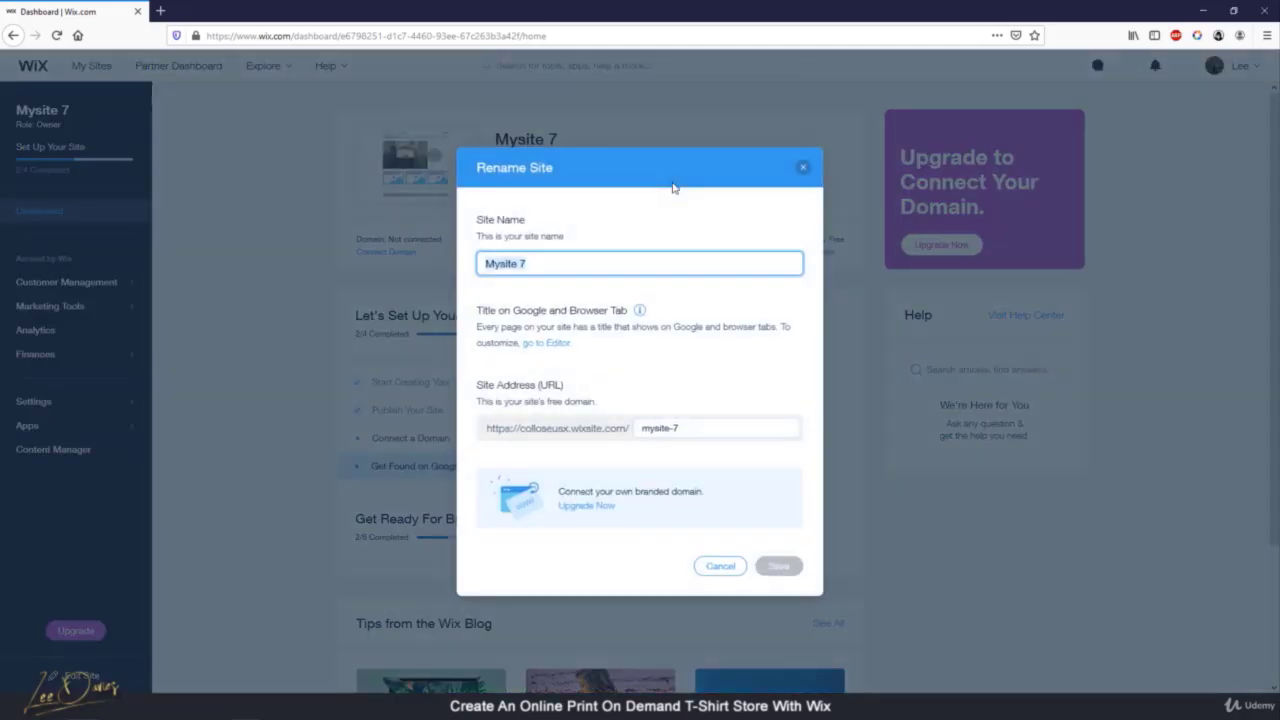
text(leessexyshirts)
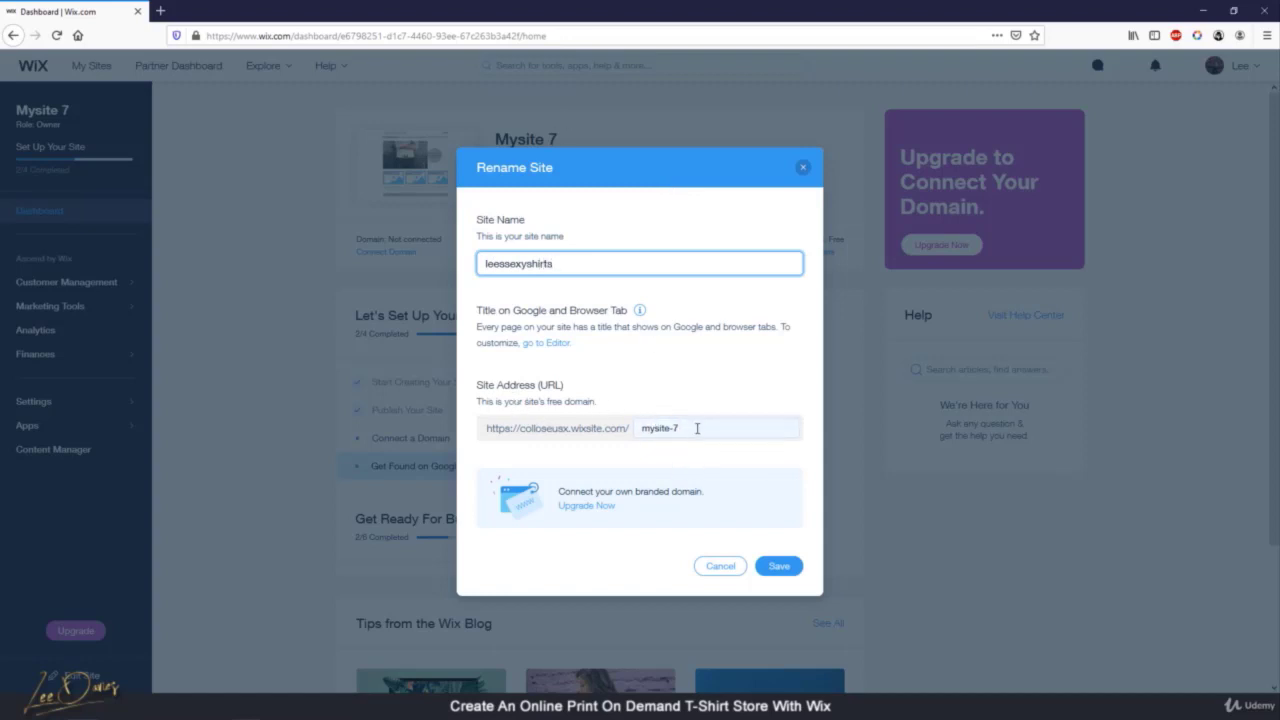
click(698, 427)
click(584, 268)
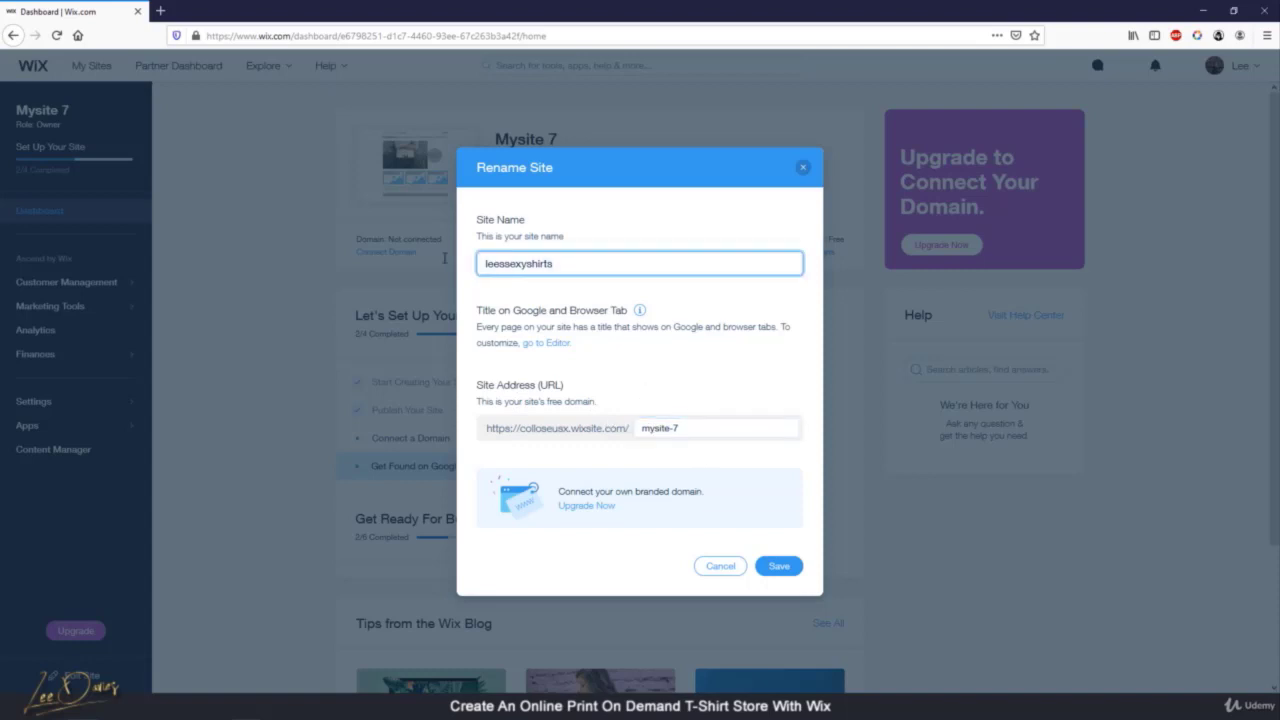
drag(560, 262, 475, 266)
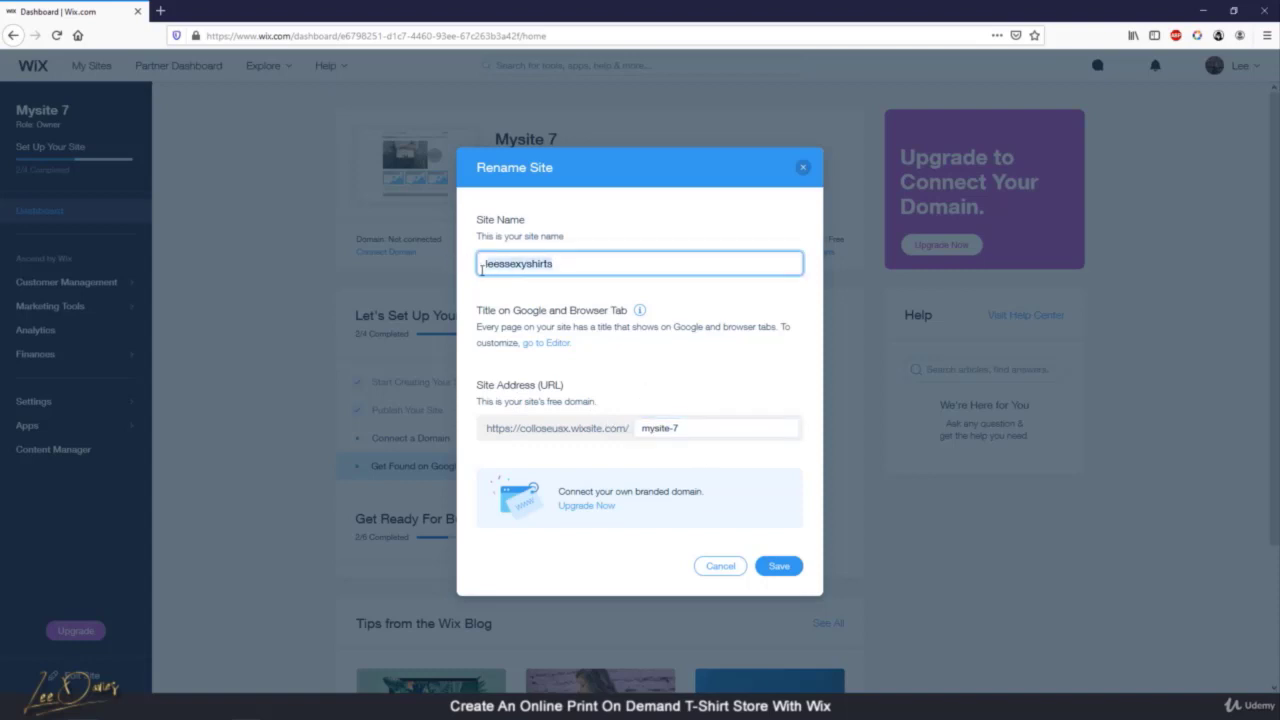
text(Lee's)
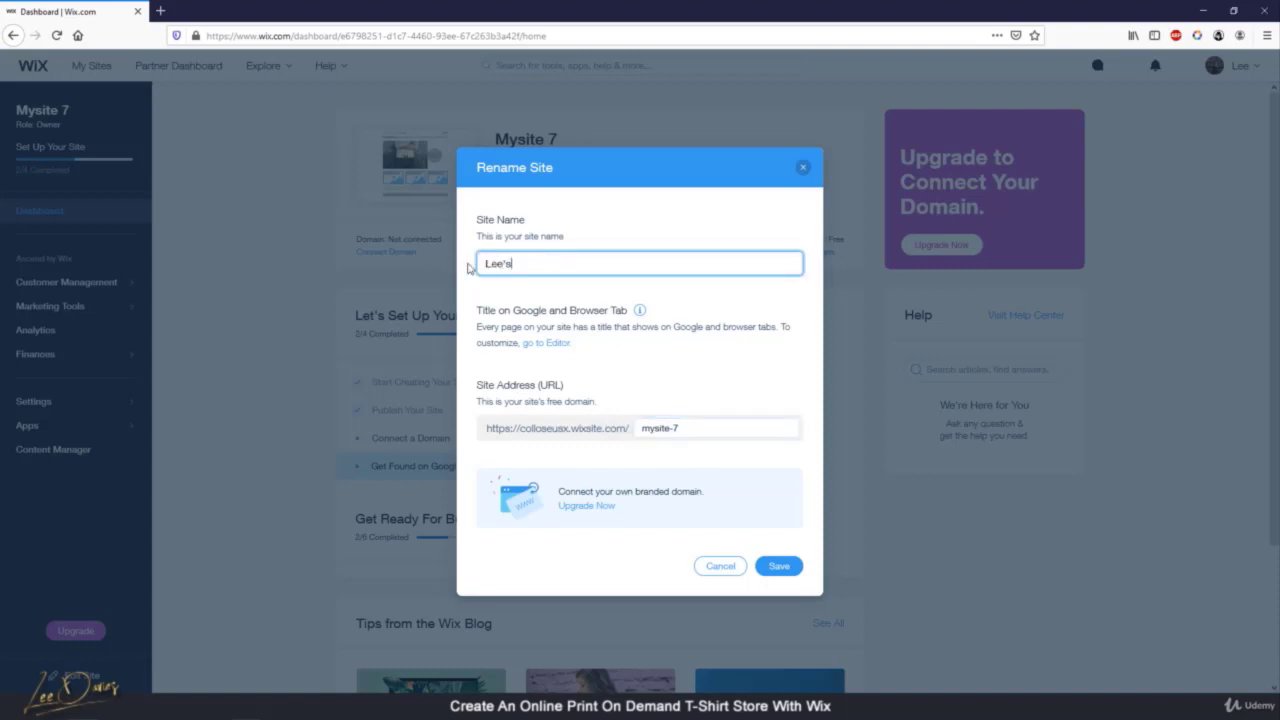
text( Sexy Shire)
text(t)
key(BackSpace)
key(BackSpace)
text(ts)
Change the ending of the site address to leessexyshirts and save the renamed site
click(647, 428)
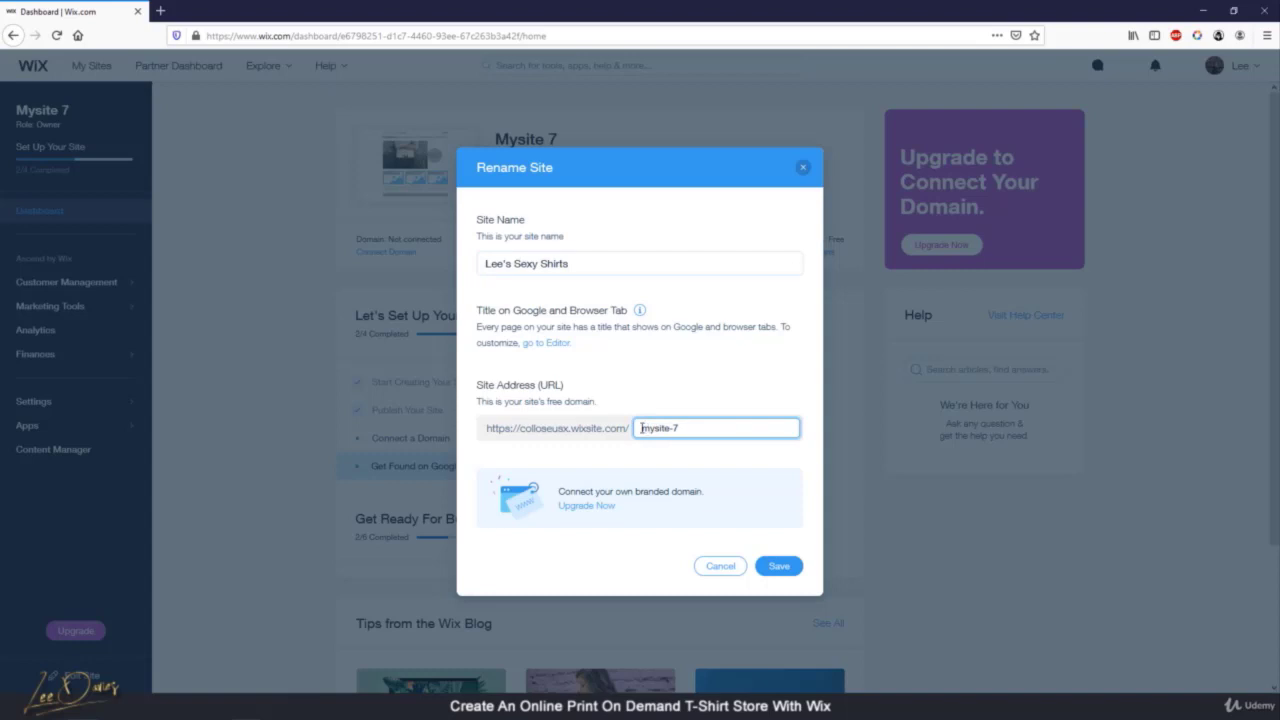
triple_click(674, 428)
text(leessexyshirts)
click(781, 566)
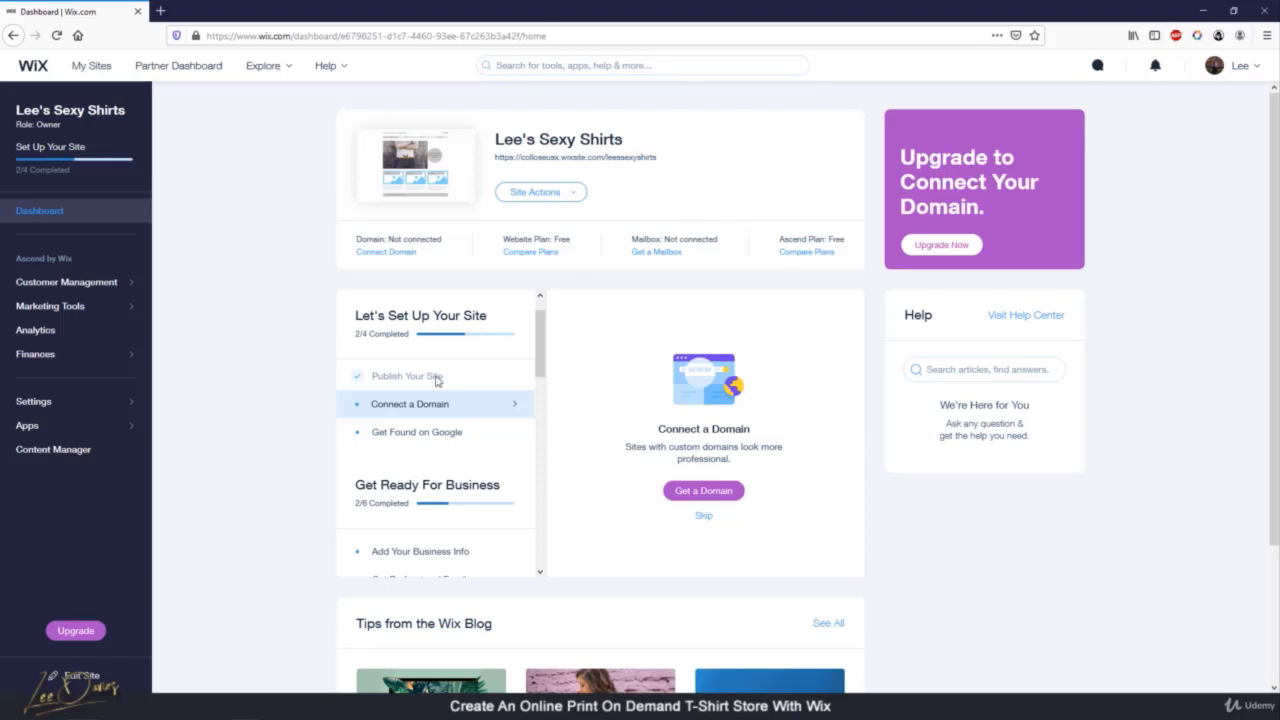
Start the Get Found on Google setup, keep Lee's Sexy Shirts as the business name, and mark the business as online only
click(422, 446)
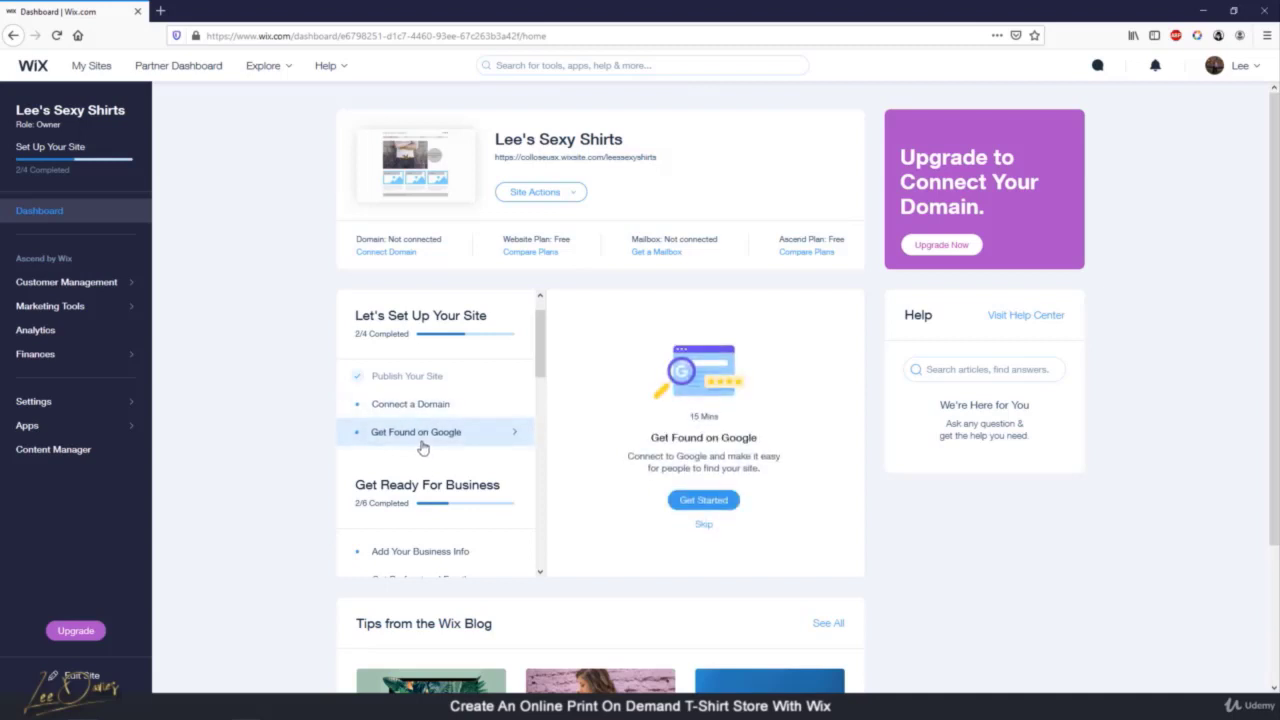
click(714, 508)
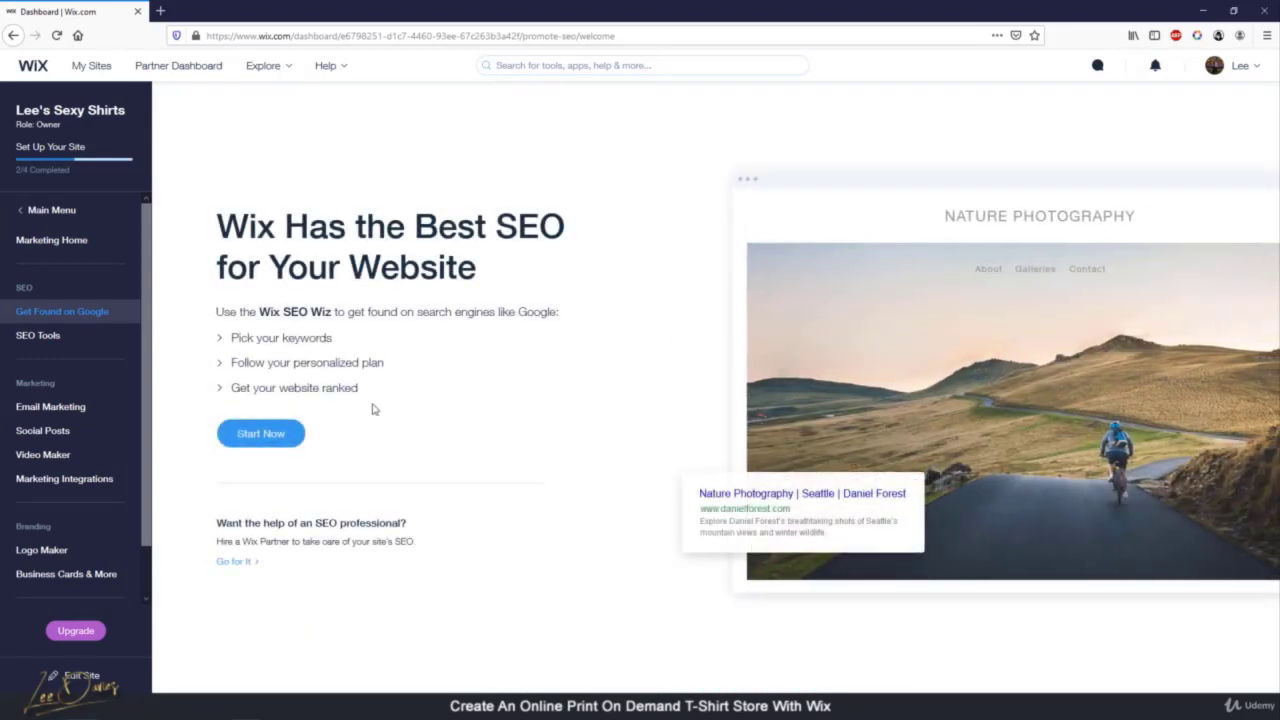
click(260, 433)
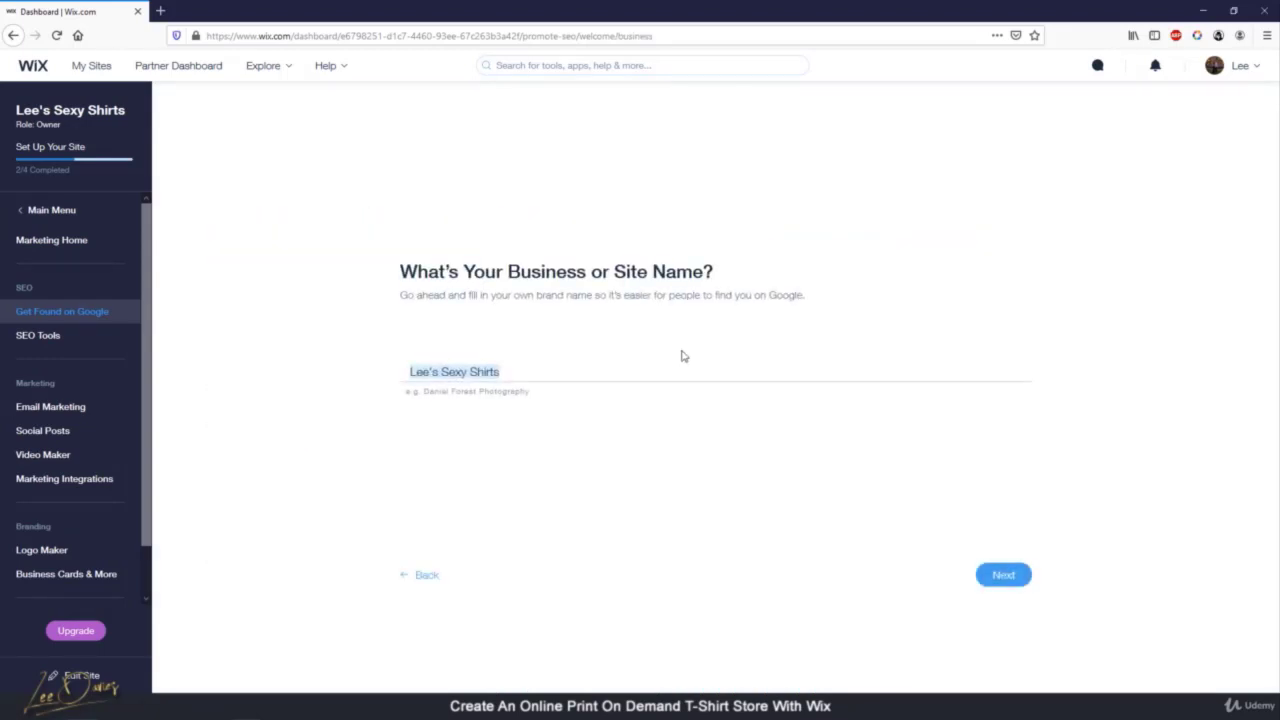
click(555, 365)
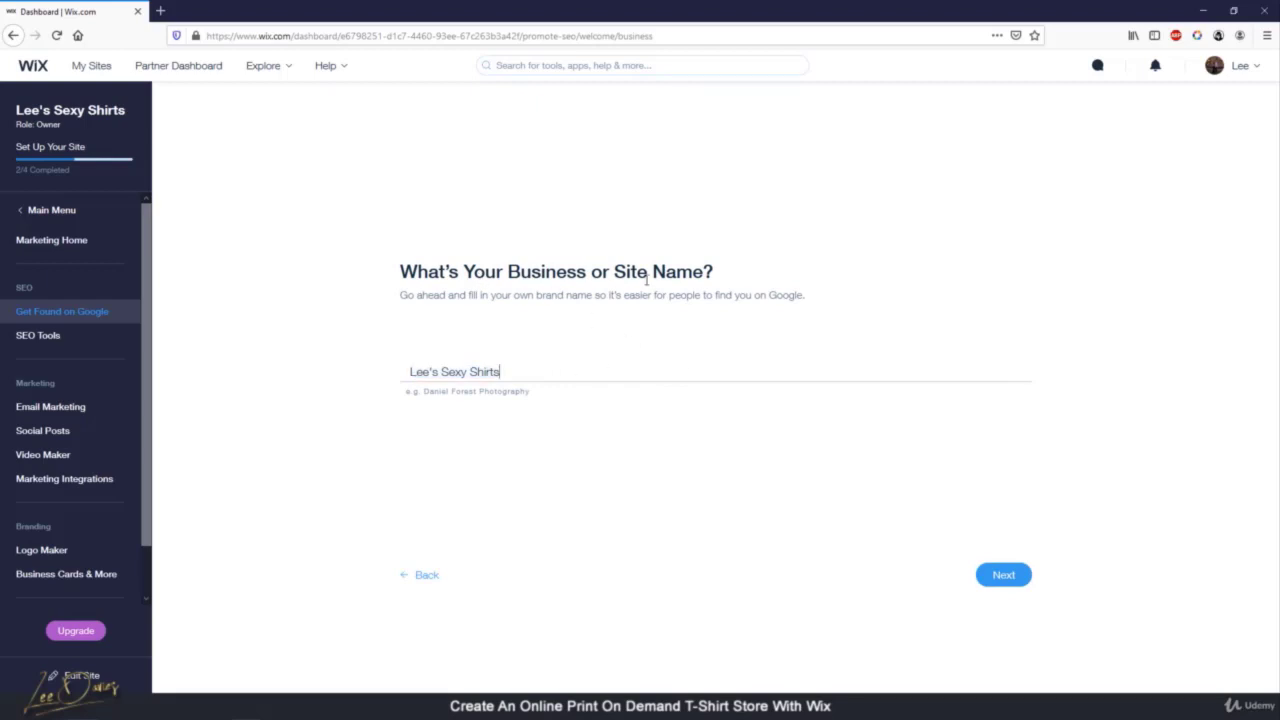
click(1005, 578)
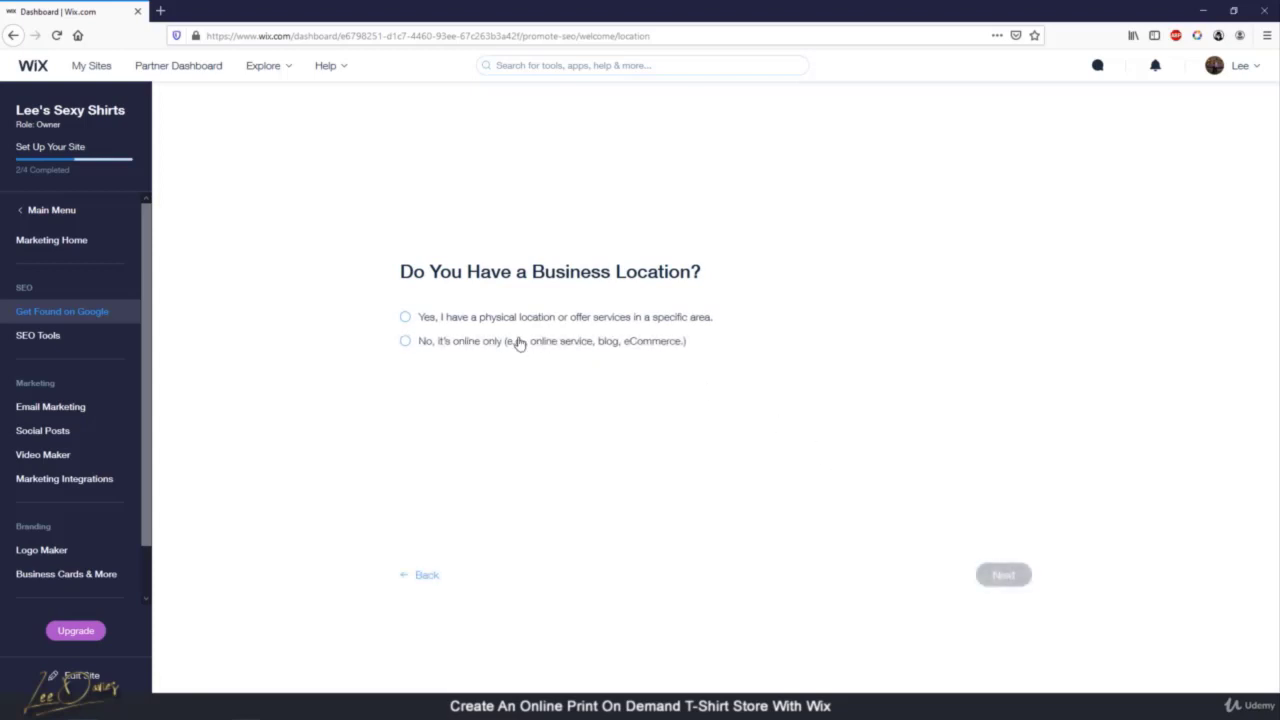
click(508, 344)
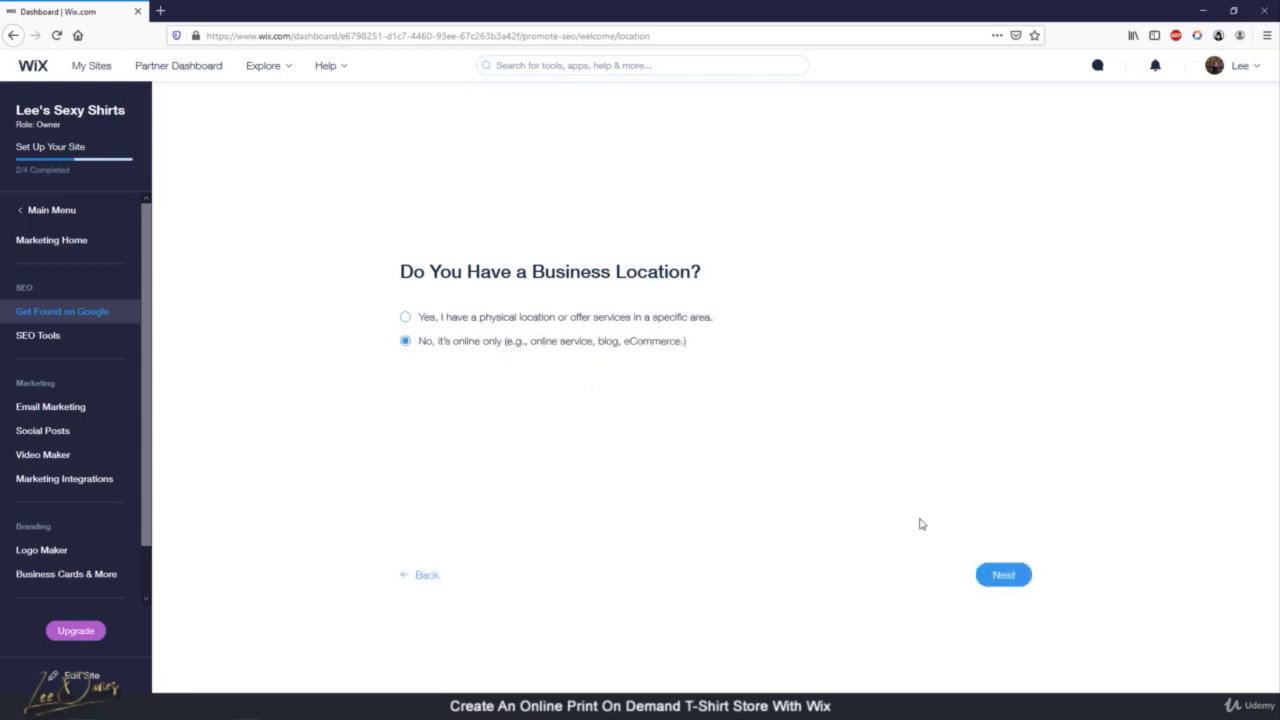
click(1004, 577)
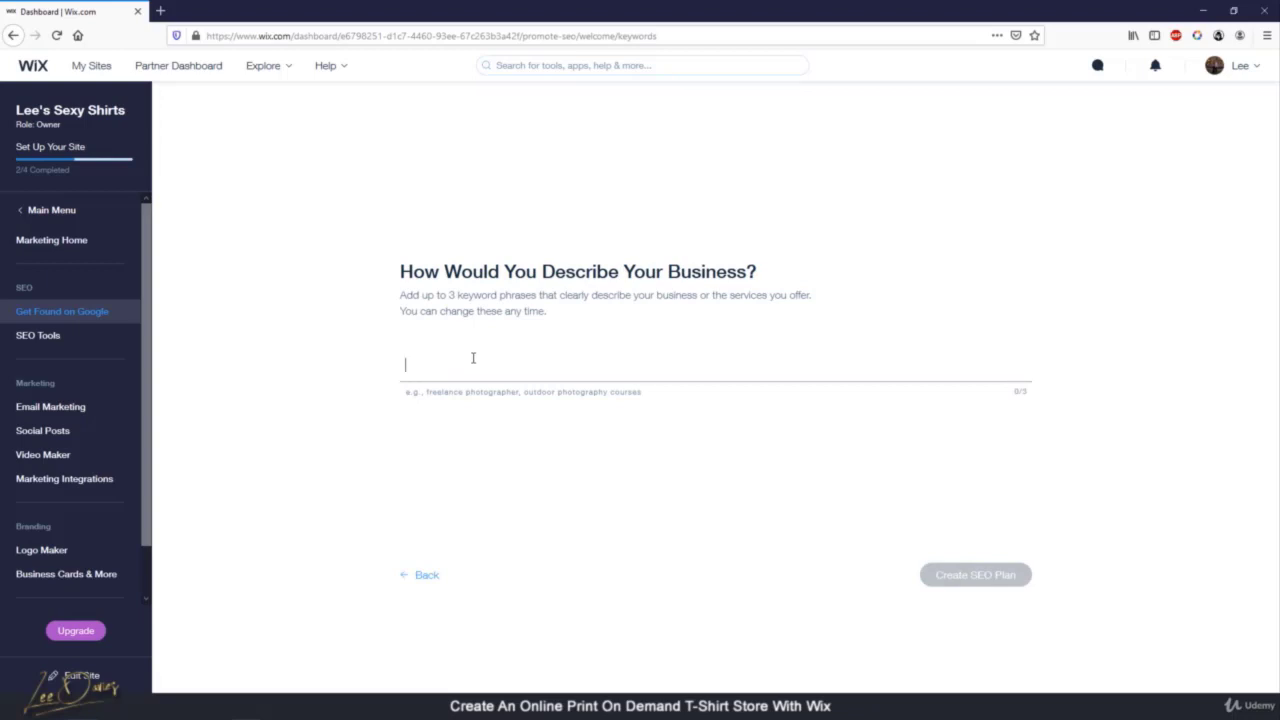
Describe the business with the keyword phrases selling tshirts, awesome tshirts and tshirt online shop, and create the SEO plan
click(473, 358)
text(selling )
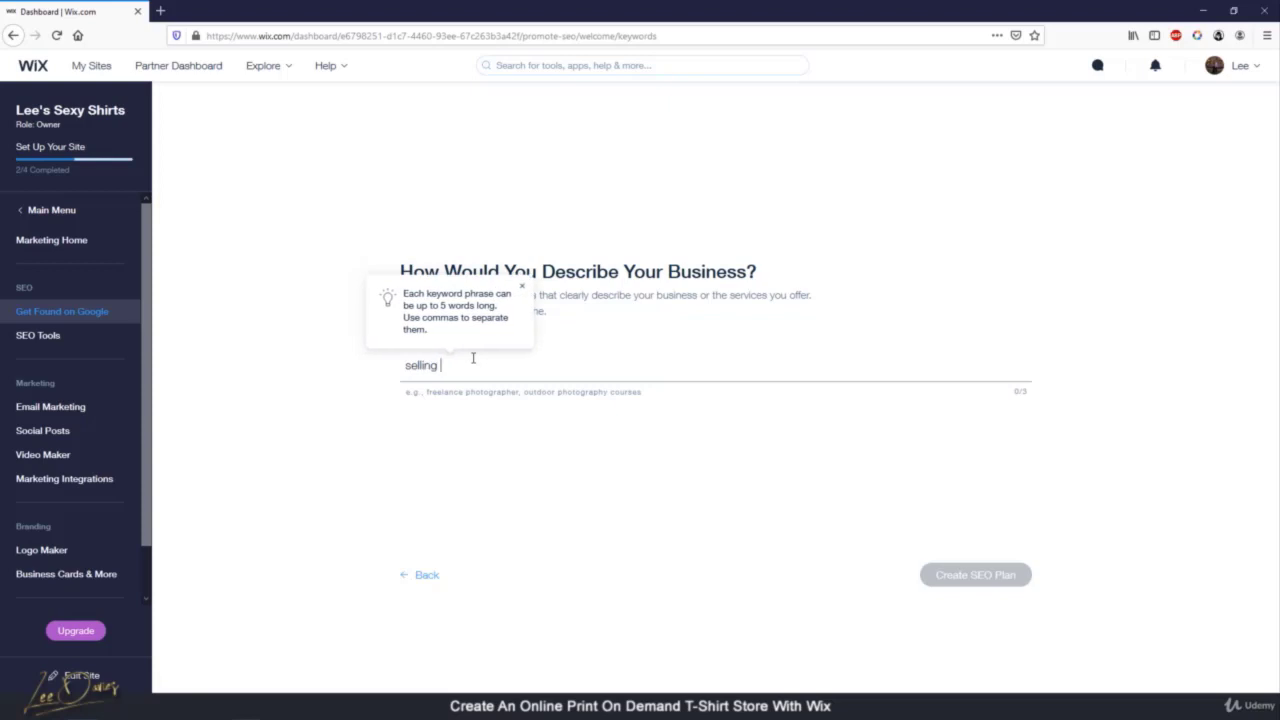
text(tshirts)
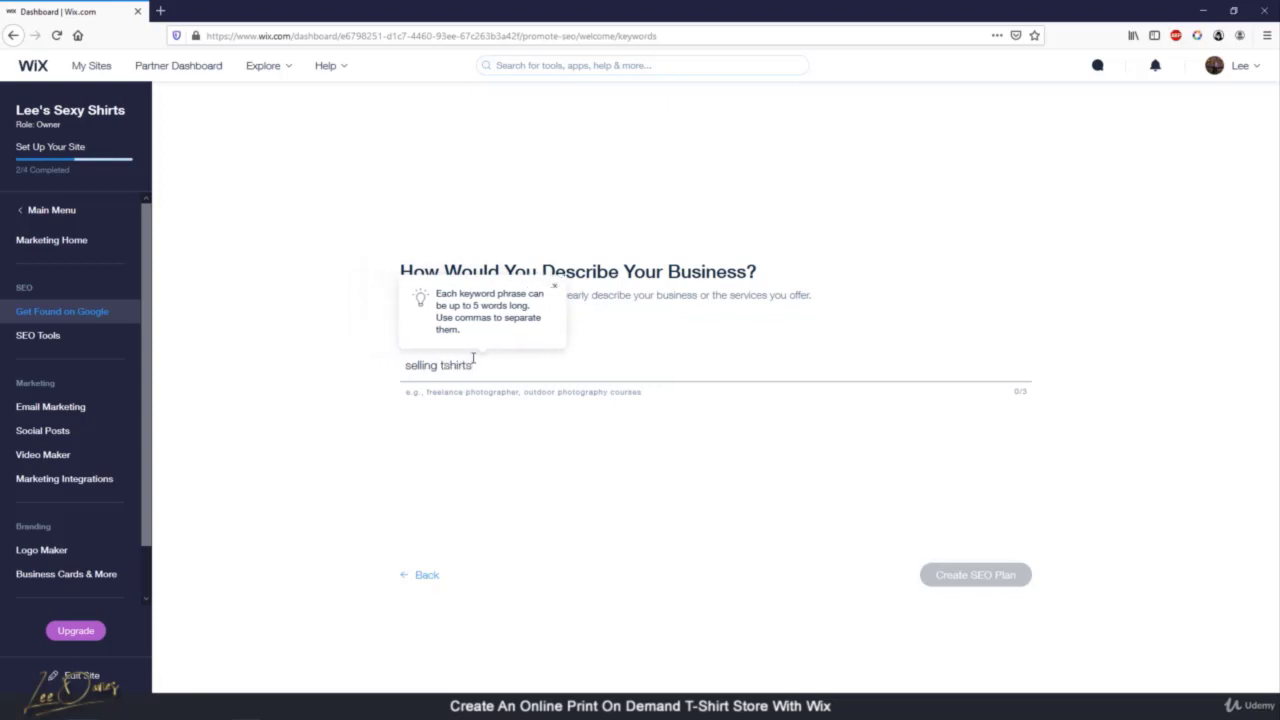
click(554, 287)
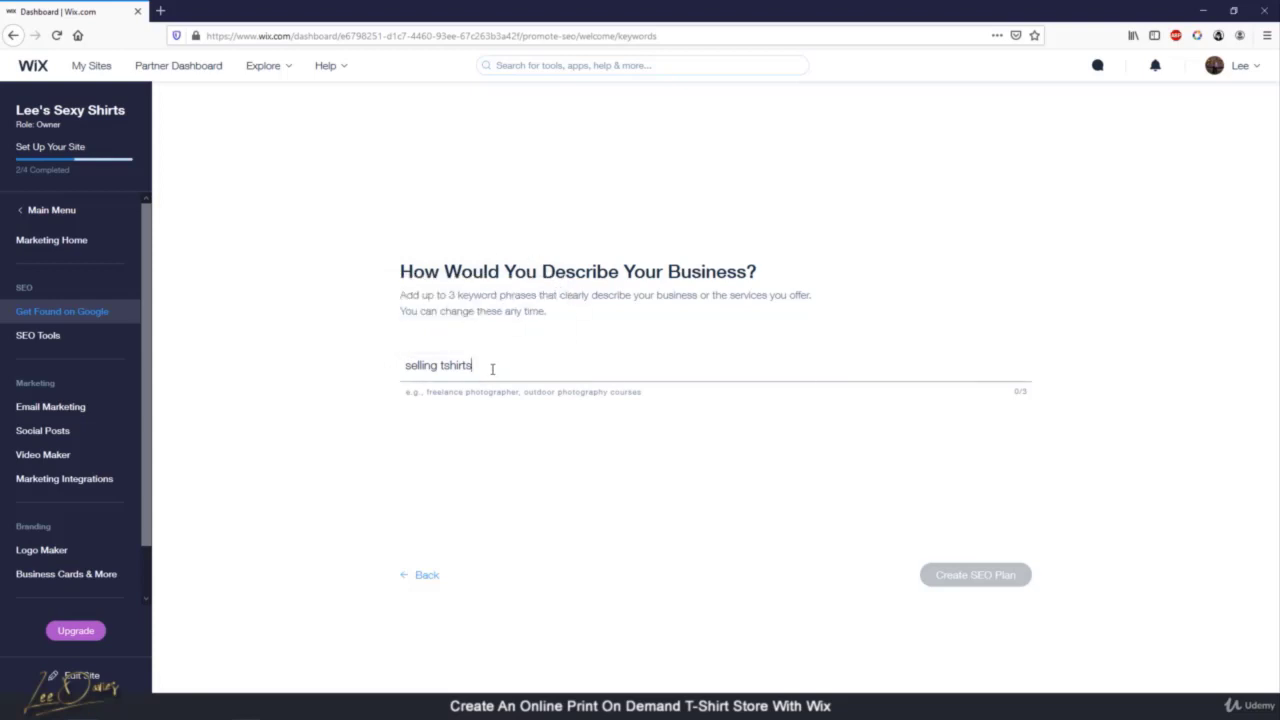
key(Return)
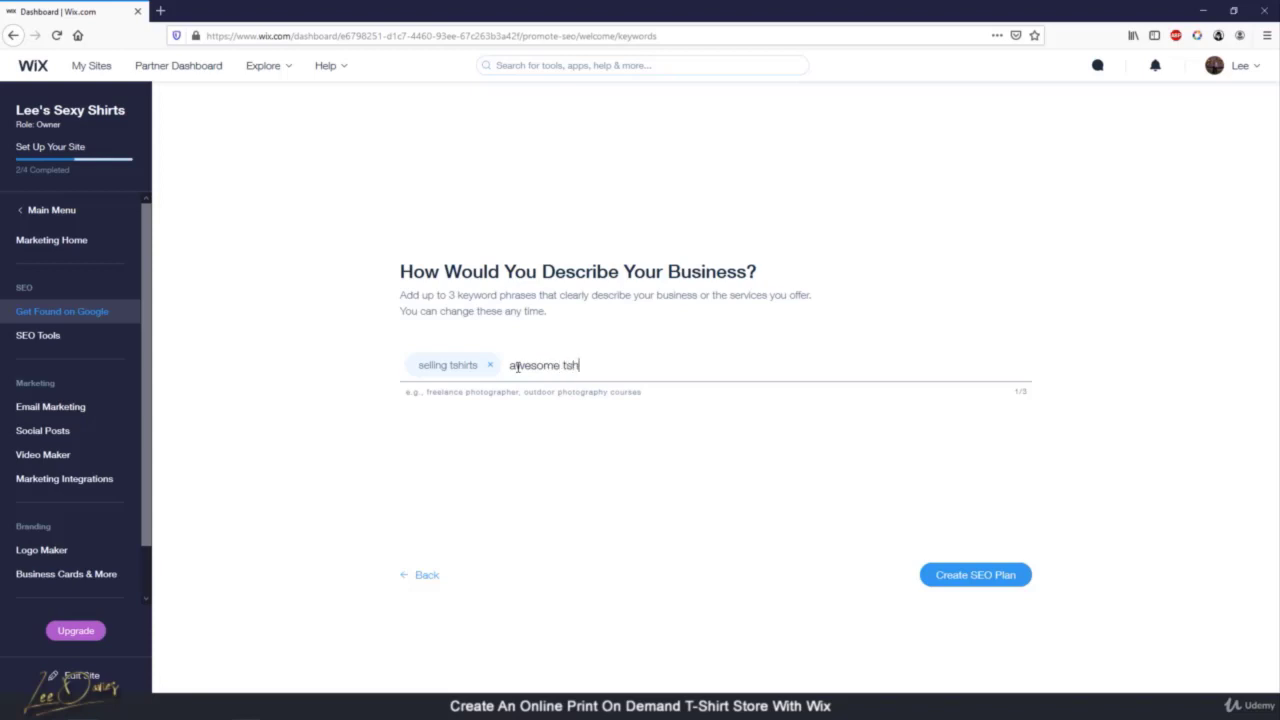
key(Return)
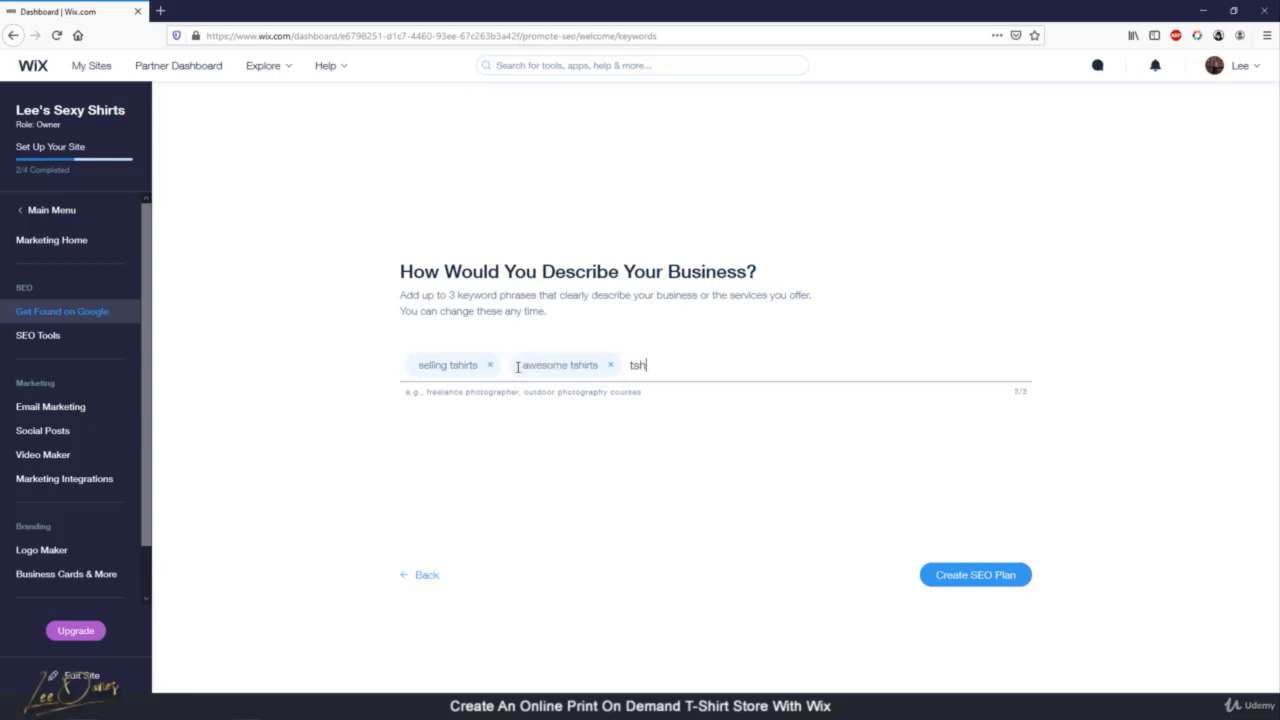
text(tshirt online shop)
key(Return)
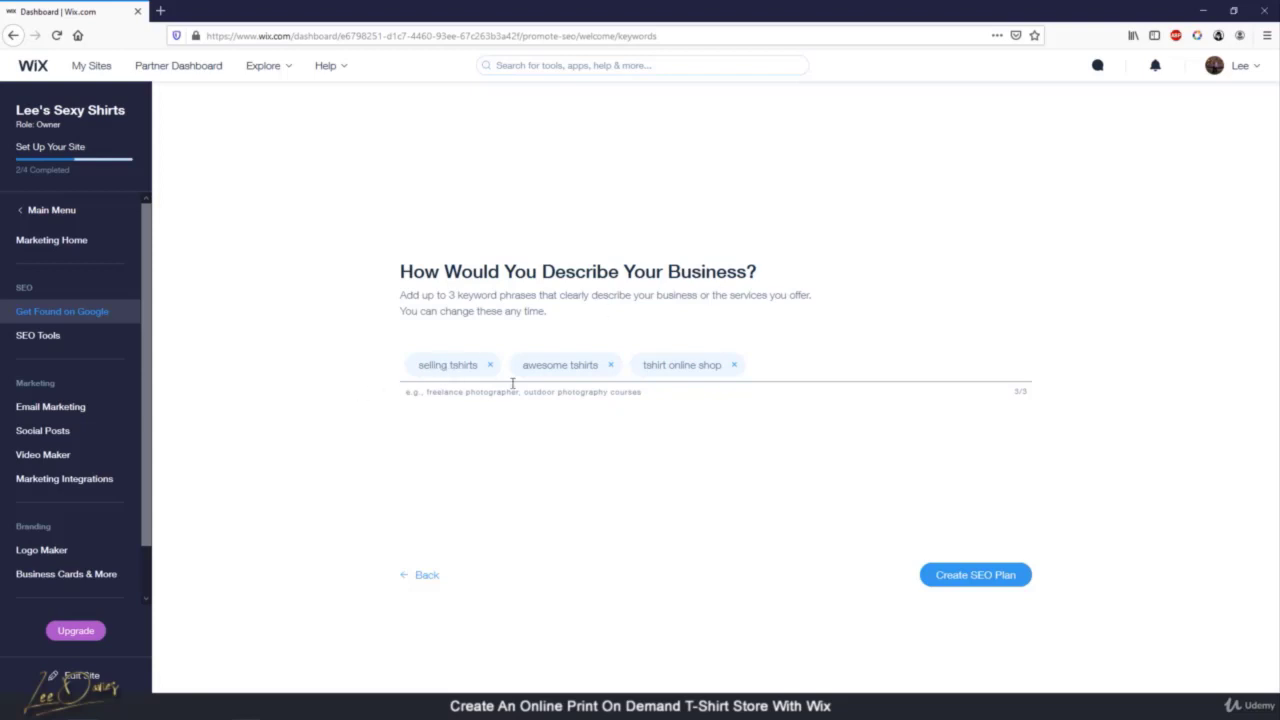
click(946, 577)
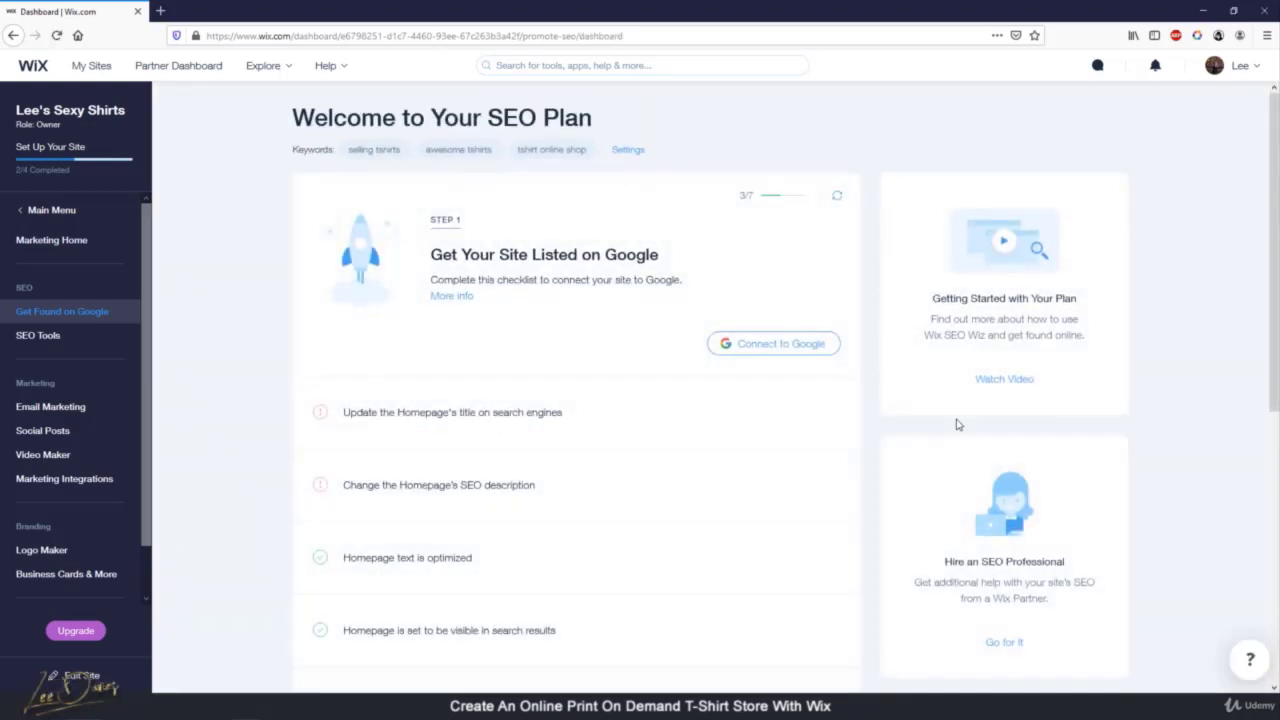
Try to connect the site to Google, then go back to the SEO checklist and look through its items
click(760, 345)
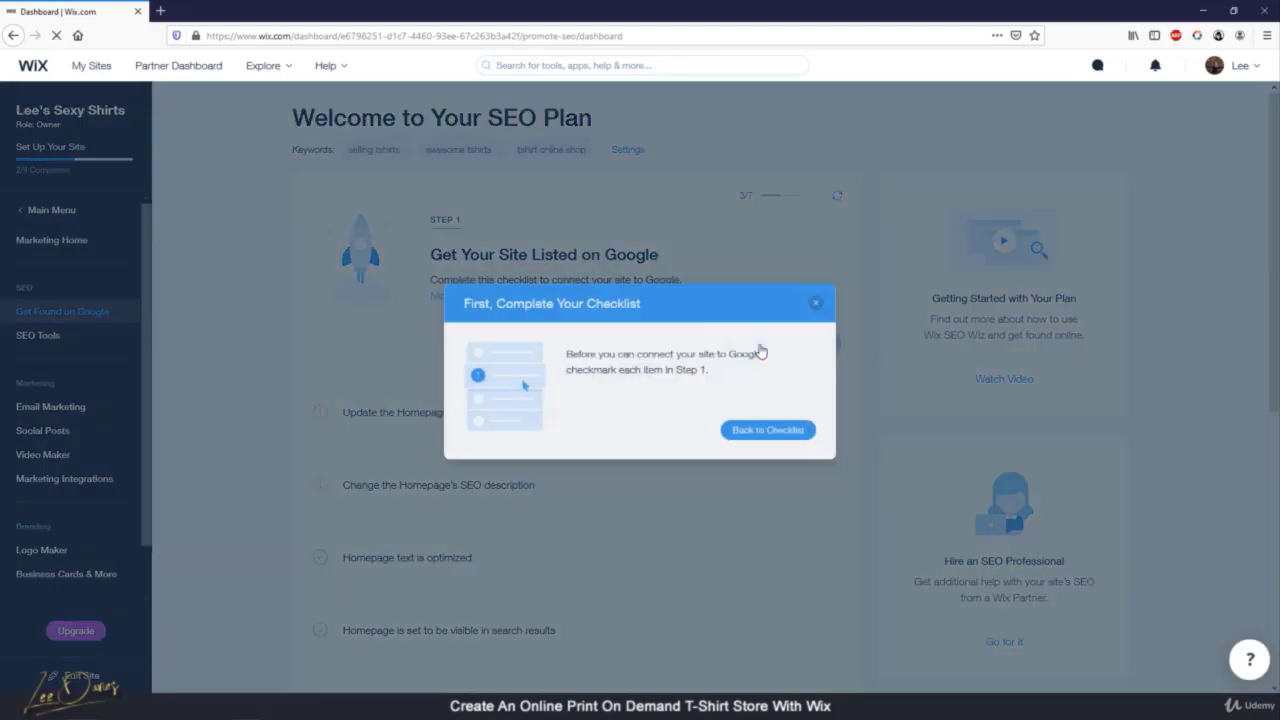
click(770, 429)
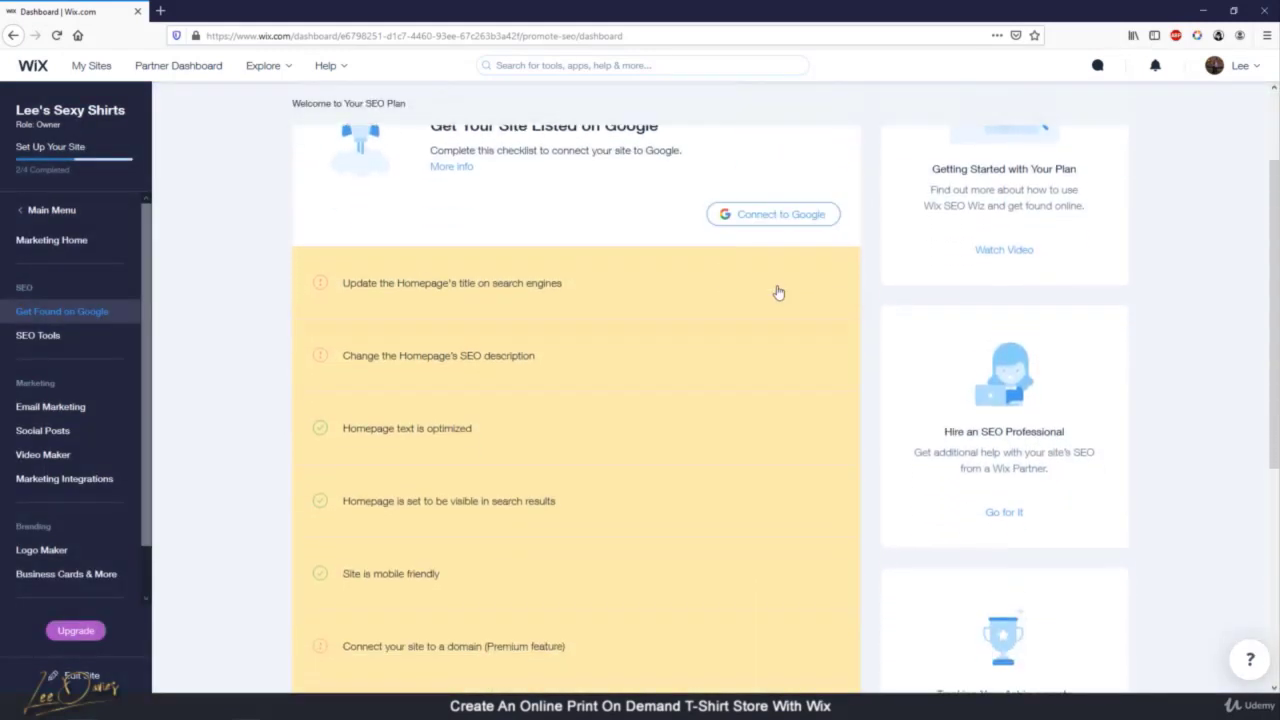
scroll(433, 558, down, 2)
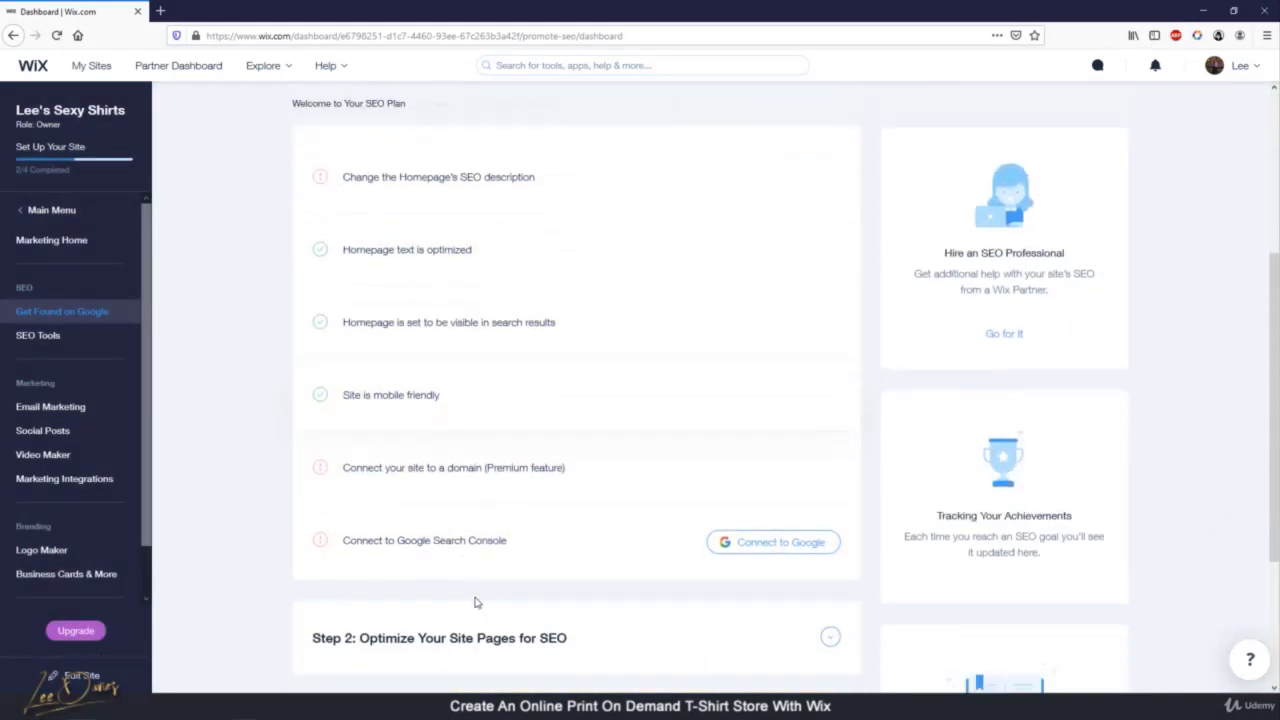
scroll(420, 590, up, 4)
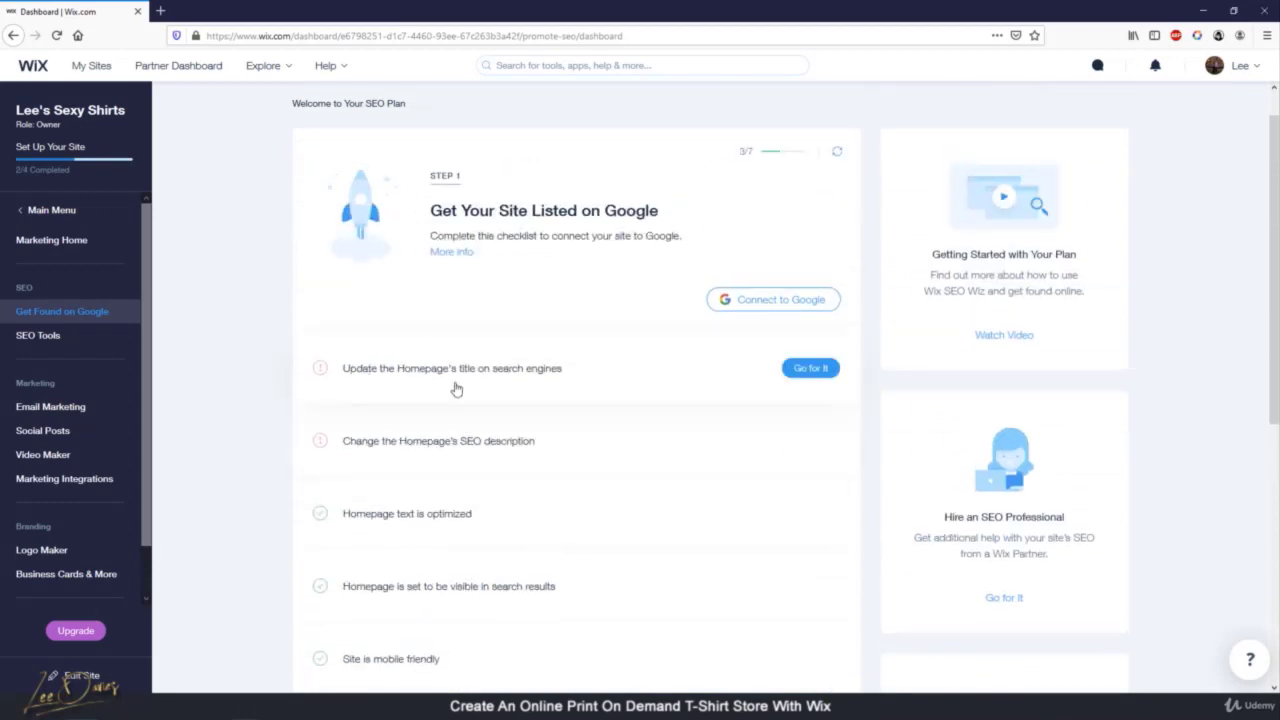
Expand the checklist item for the homepage's search engine title and copy the recommended title Tshirt Online Shop | Lee's Sexy Shirts
click(811, 369)
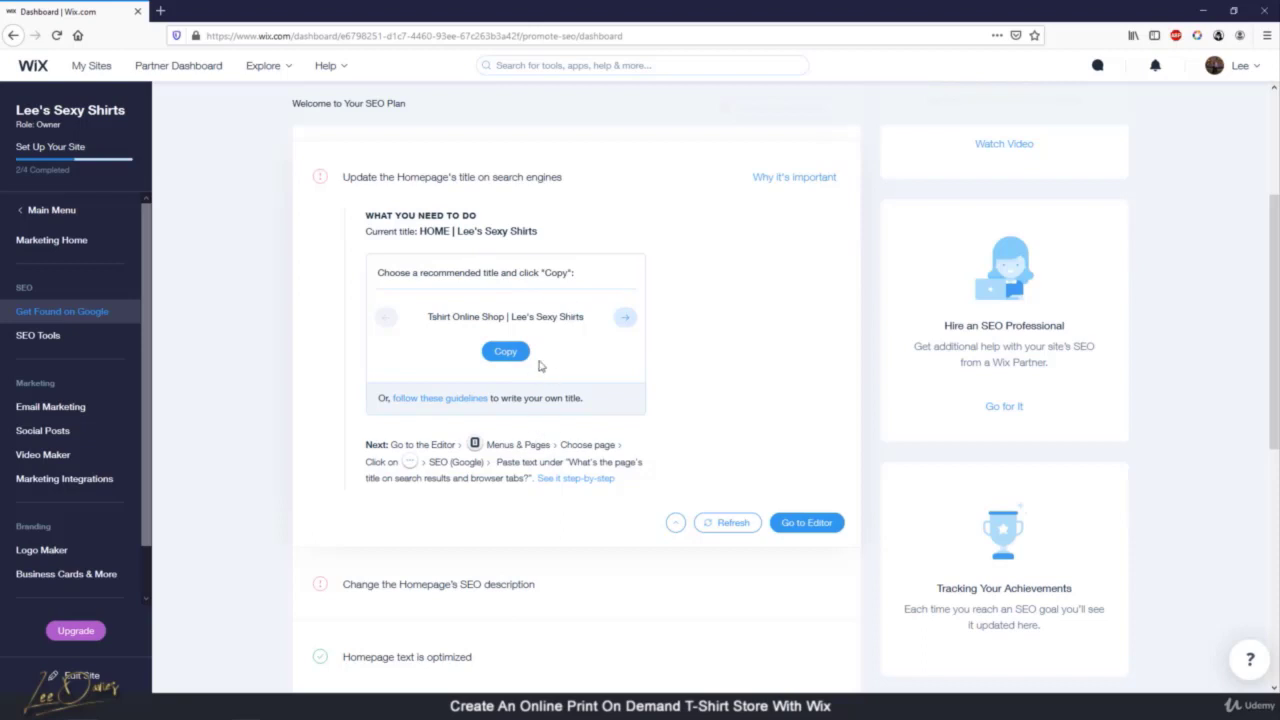
click(511, 359)
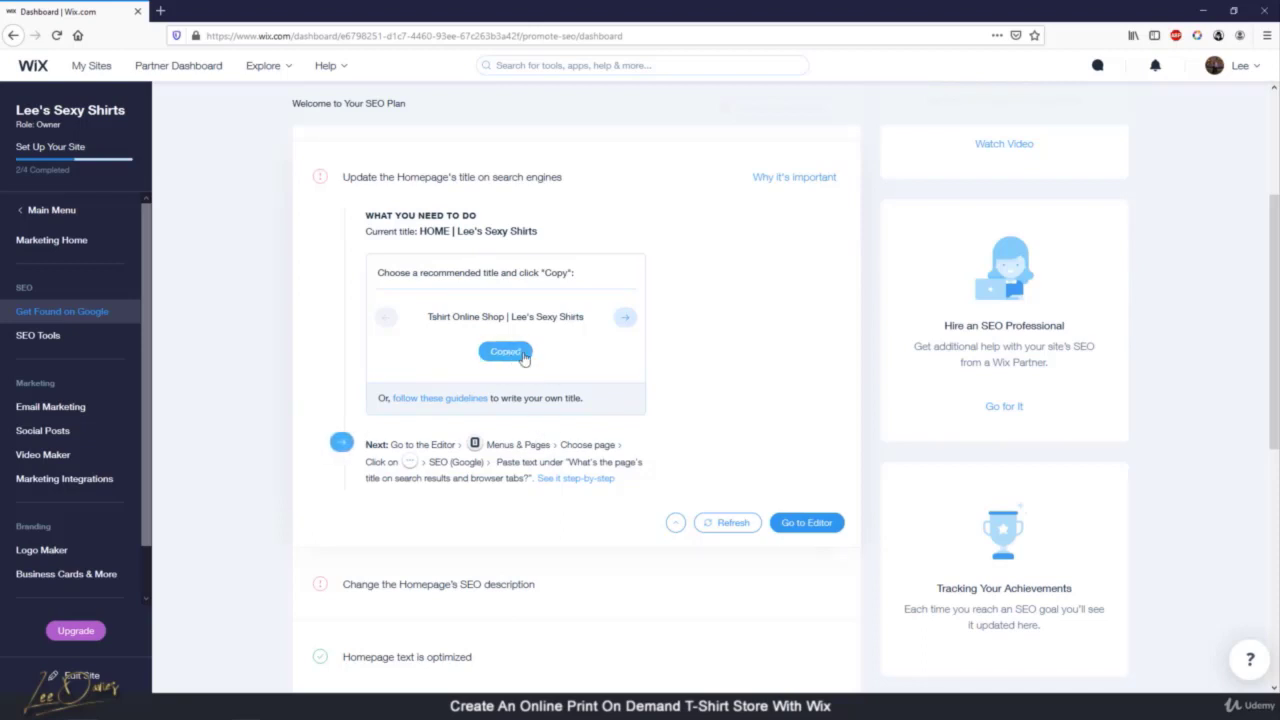
scroll(520, 368, up, 3)
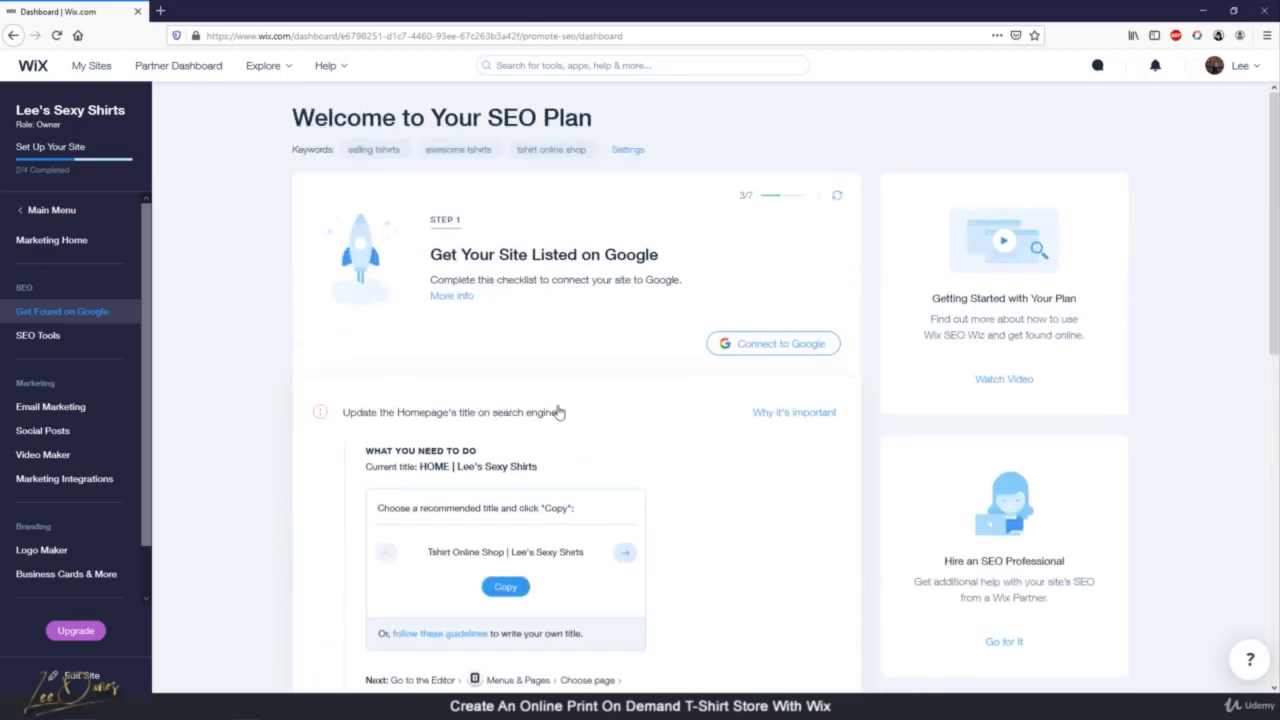
Return to the site's main dashboard and open the site in the Wix Editor
click(40, 212)
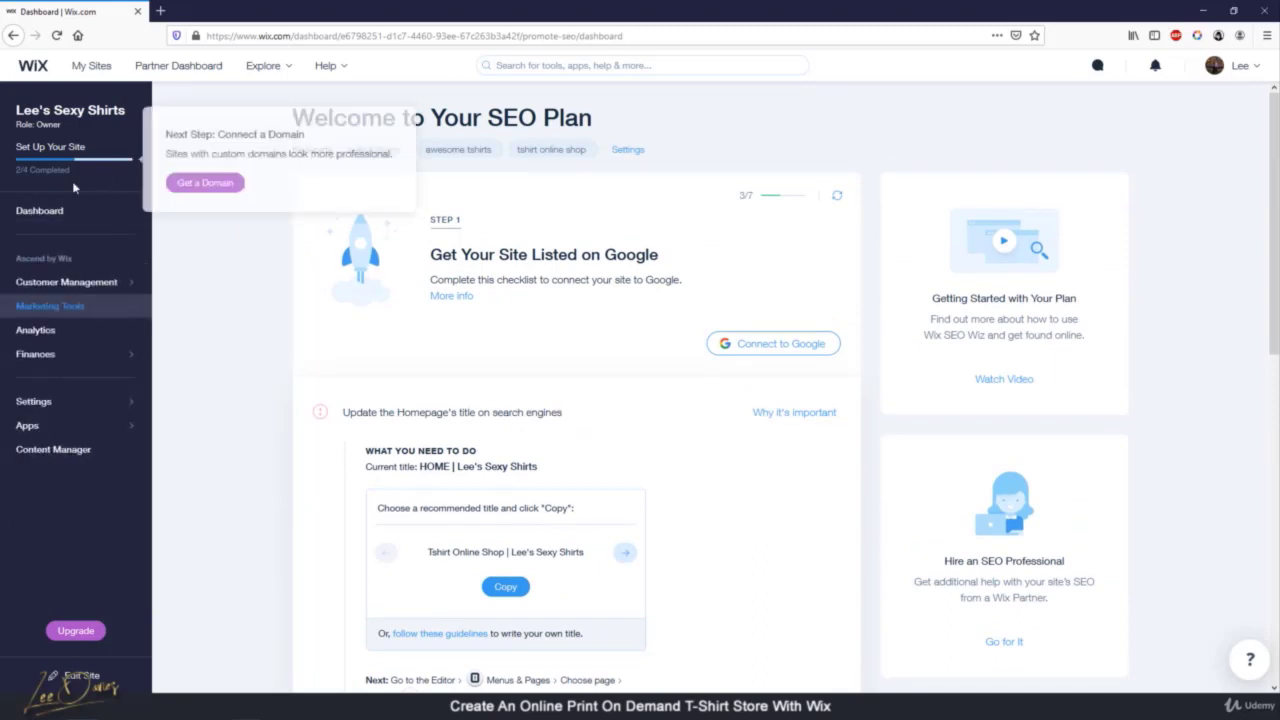
click(60, 210)
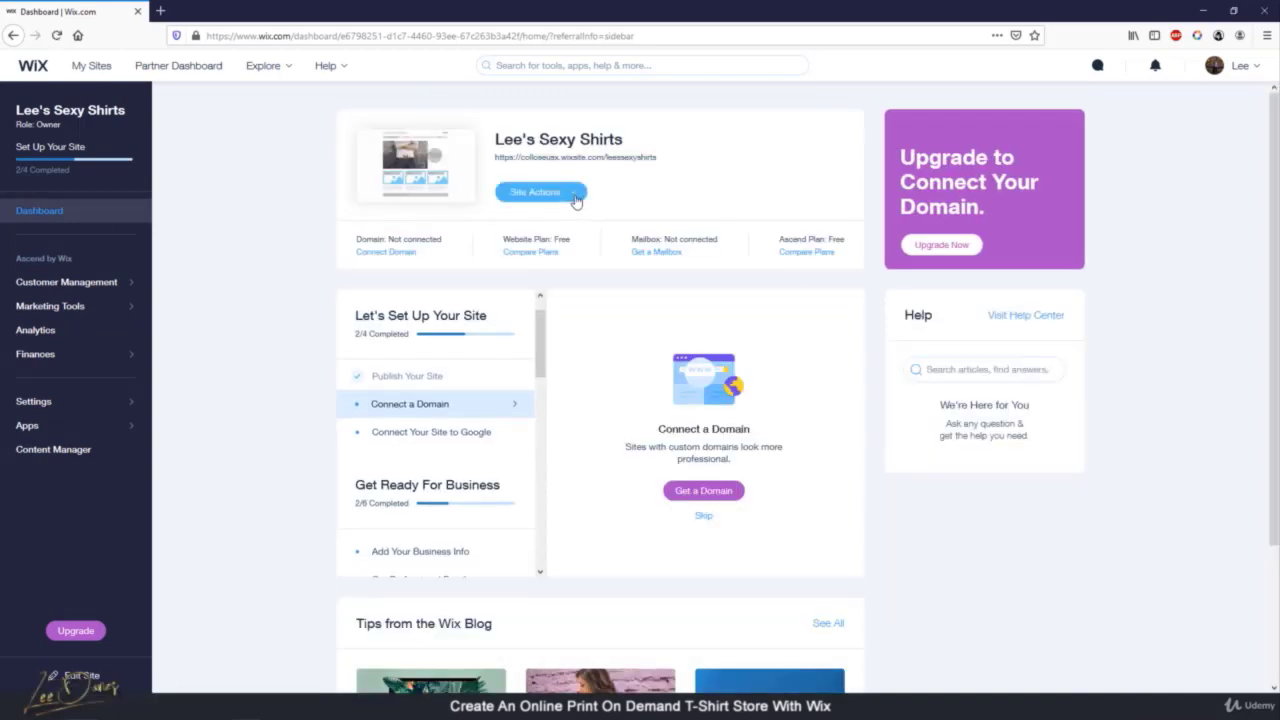
click(576, 201)
click(540, 220)
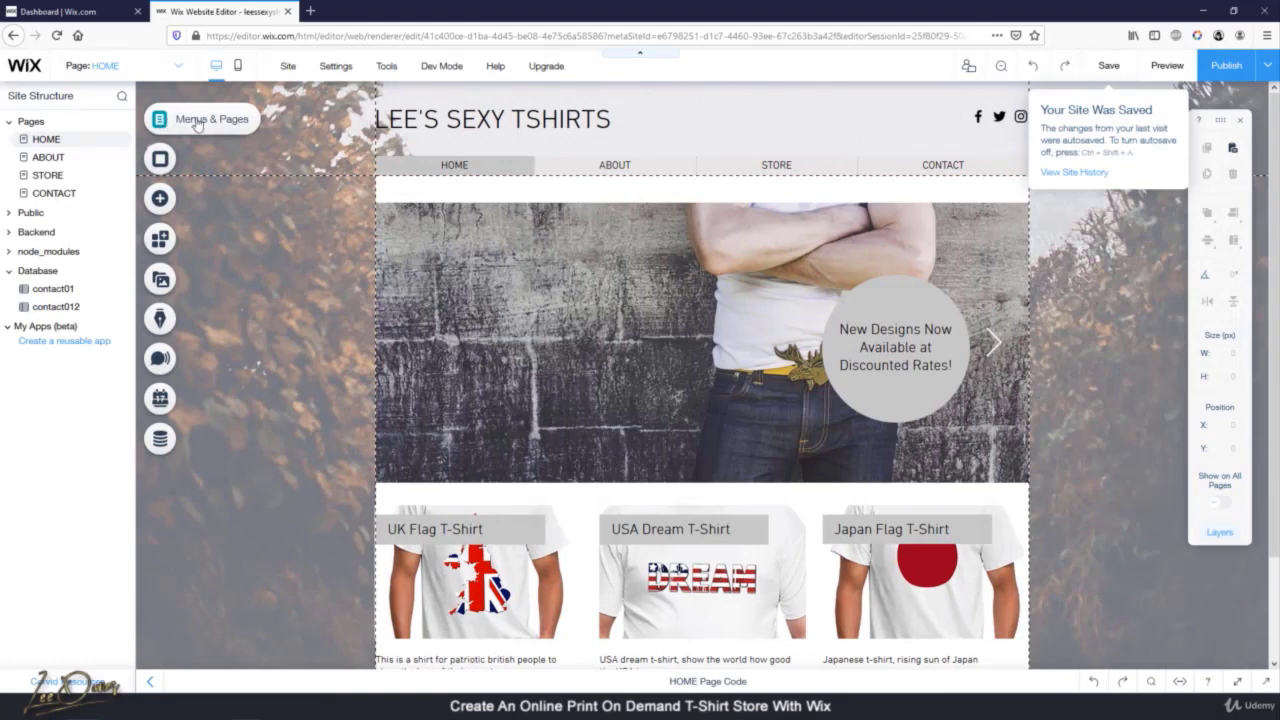
In the HOME page's Google SEO settings, set the page title to Lee's Sexy Shirts | Massive Discounted Shirts
click(197, 122)
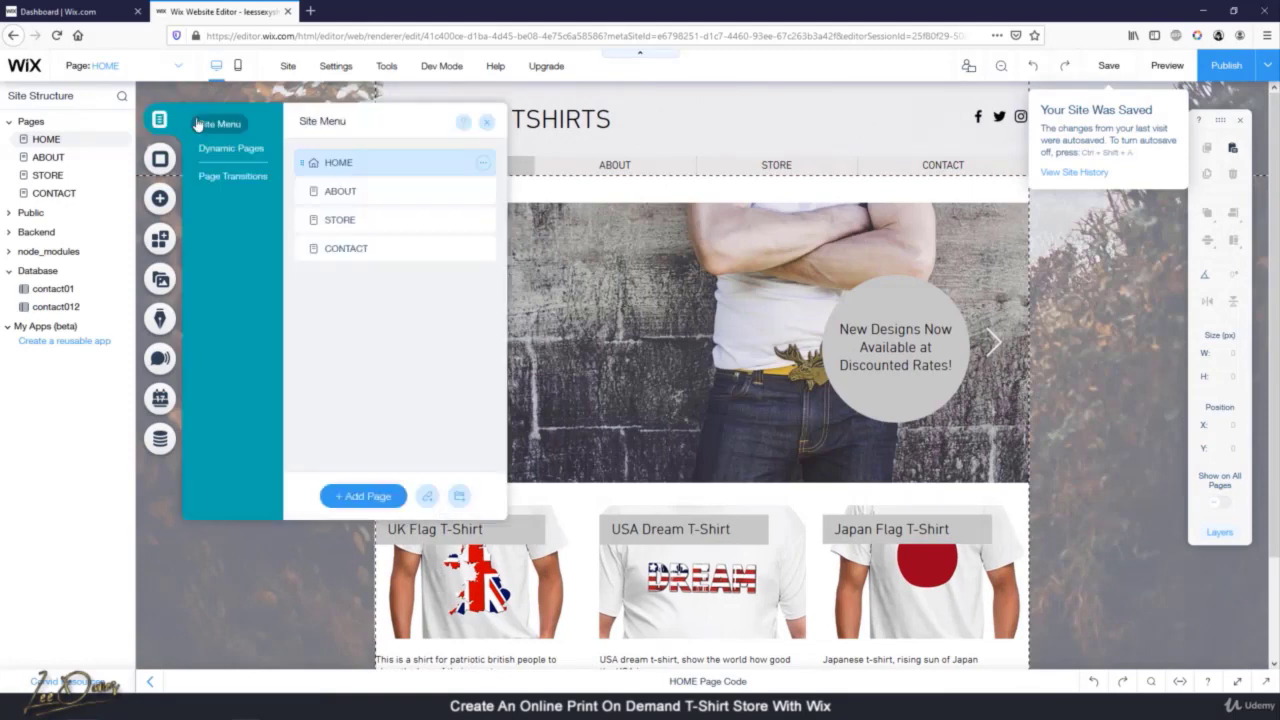
click(485, 165)
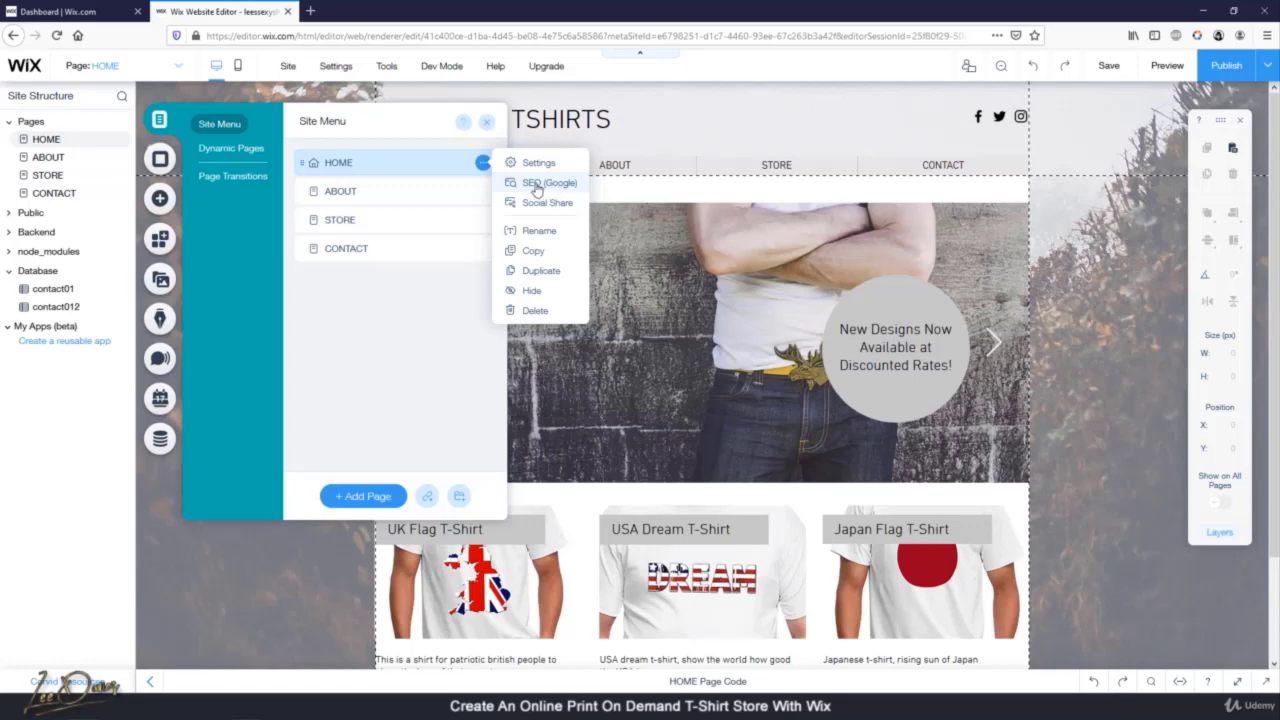
click(536, 186)
scroll(587, 393, down, 2)
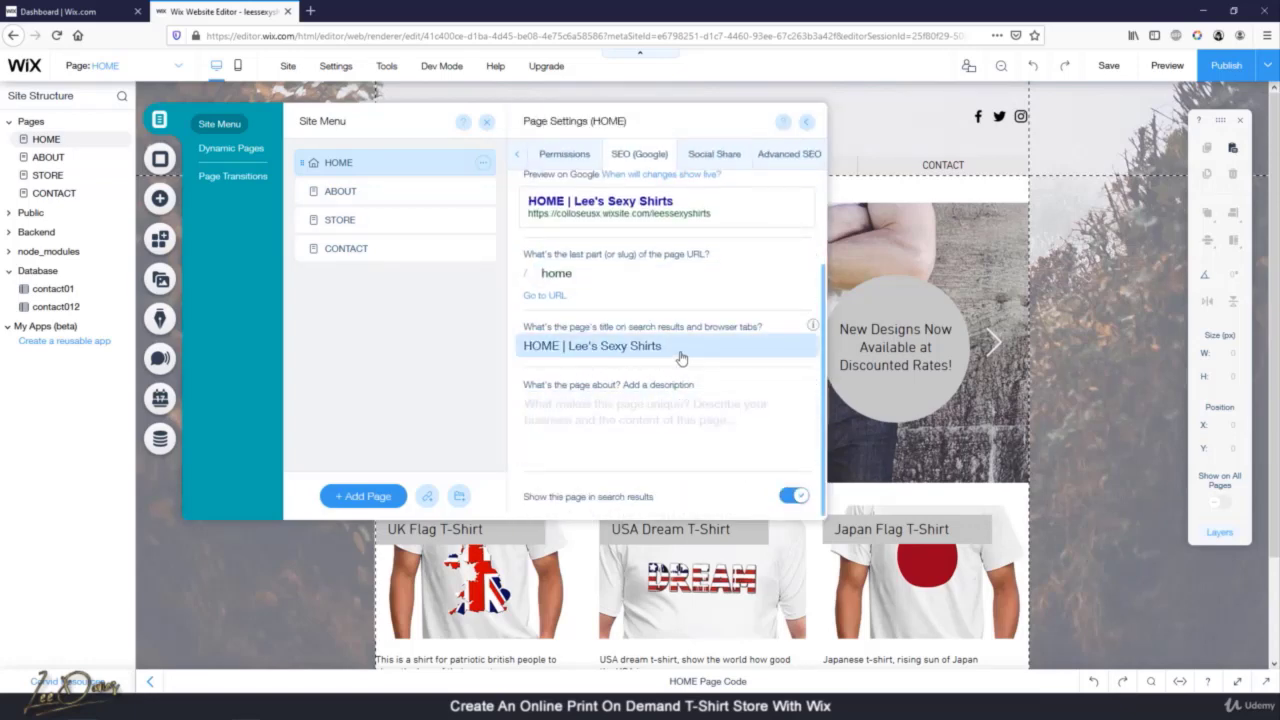
click(596, 344)
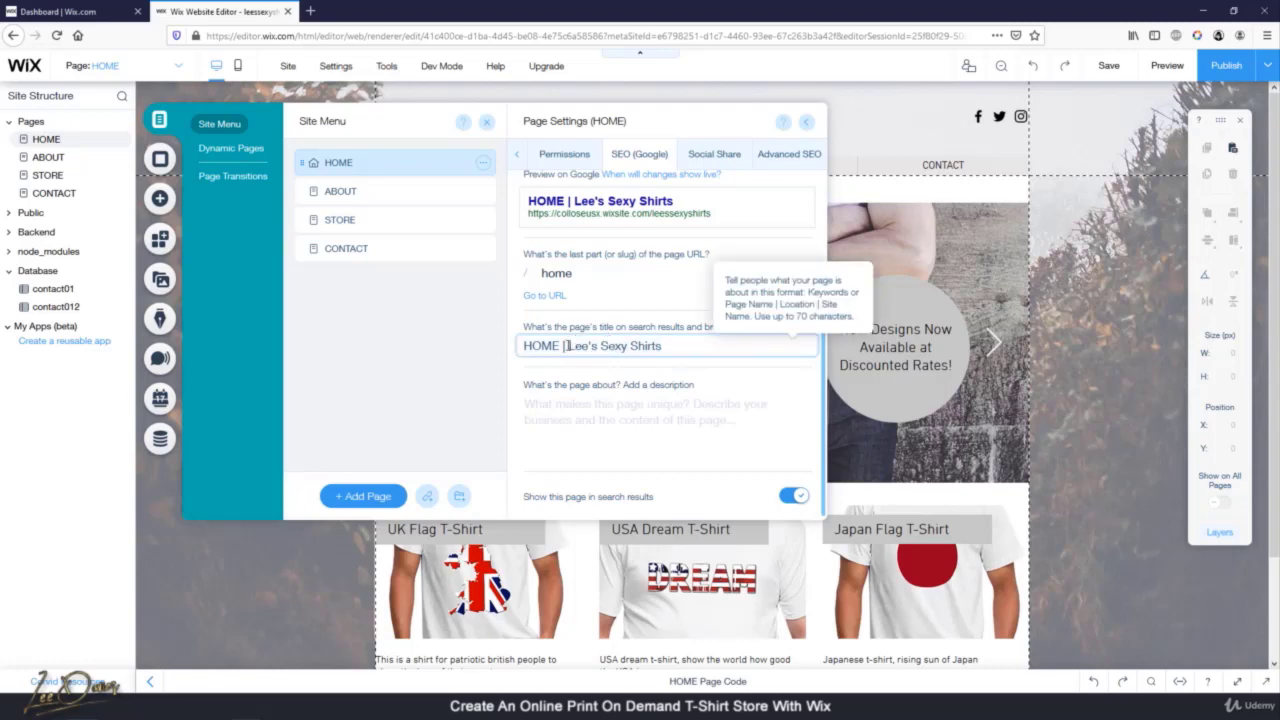
click(568, 346)
key(BackSpace)
key(BackSpace)
key(BackSpace)
key(BackSpace)
key(BackSpace)
key(BackSpace)
key(BackSpace)
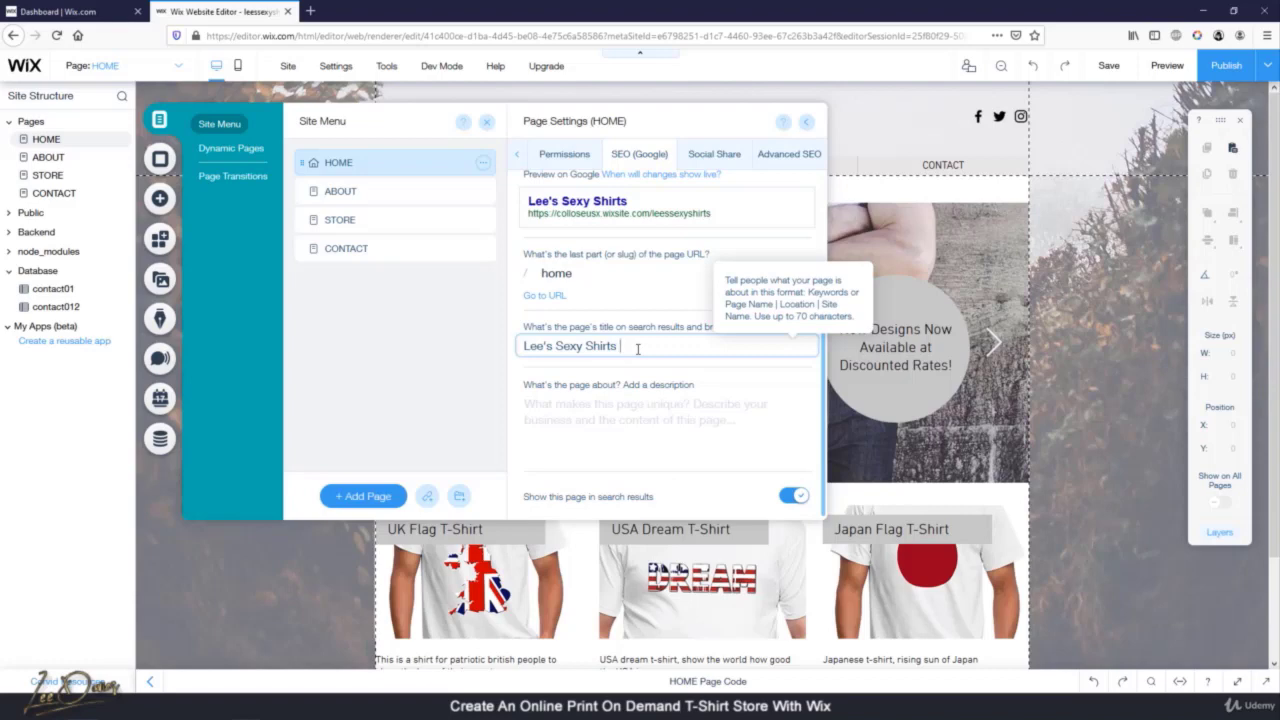
text(| Massive Discounted)
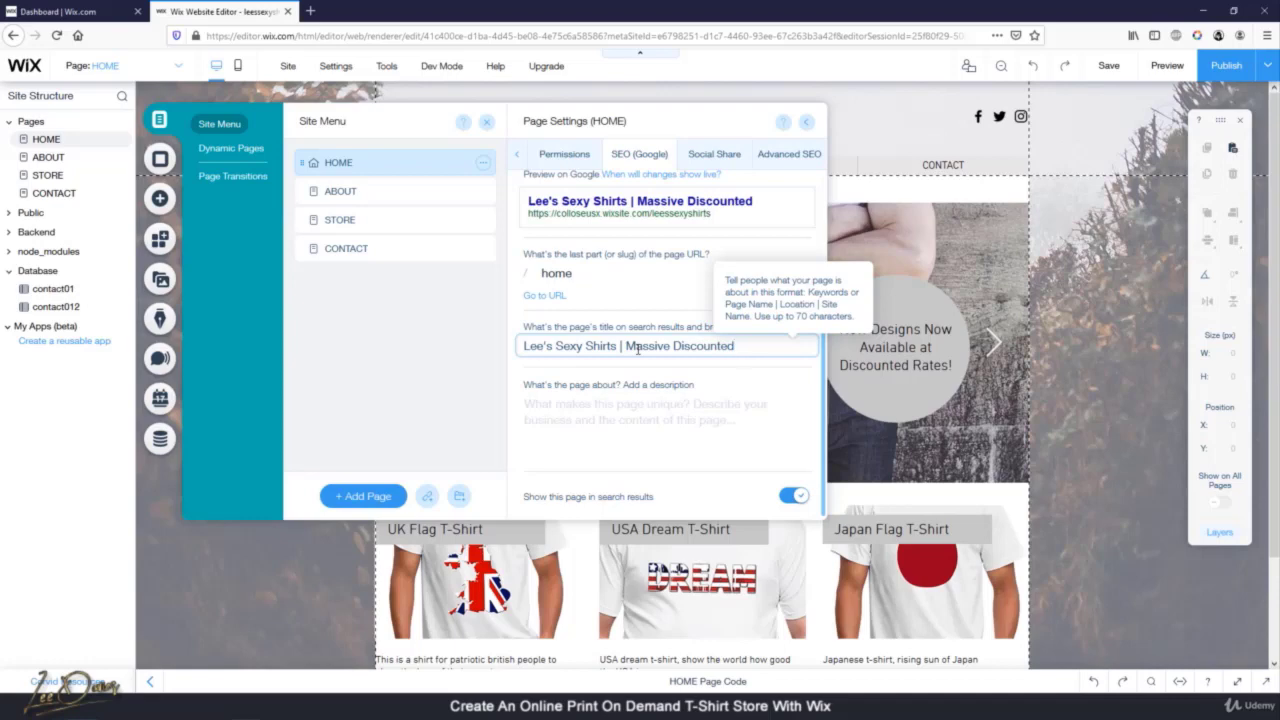
text( Shirts)
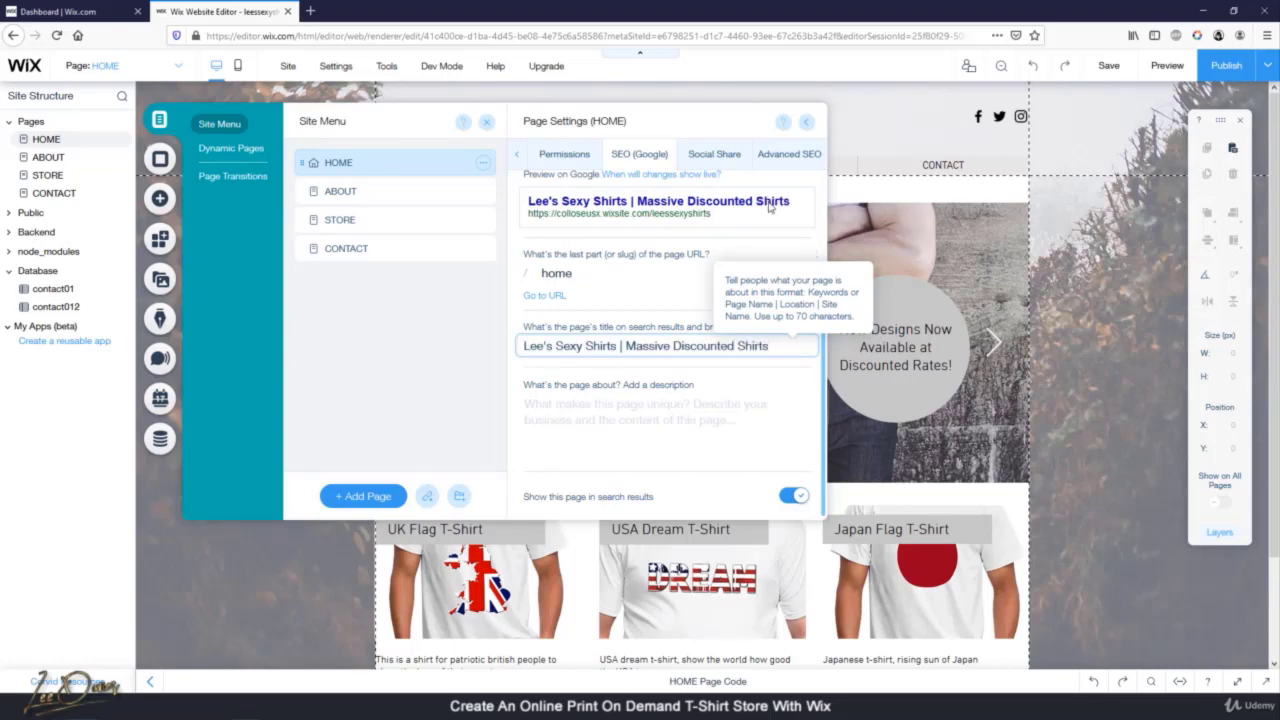
Enter "this is the home page for lee's sexy shirts" as the HOME page's SEO description
click(578, 406)
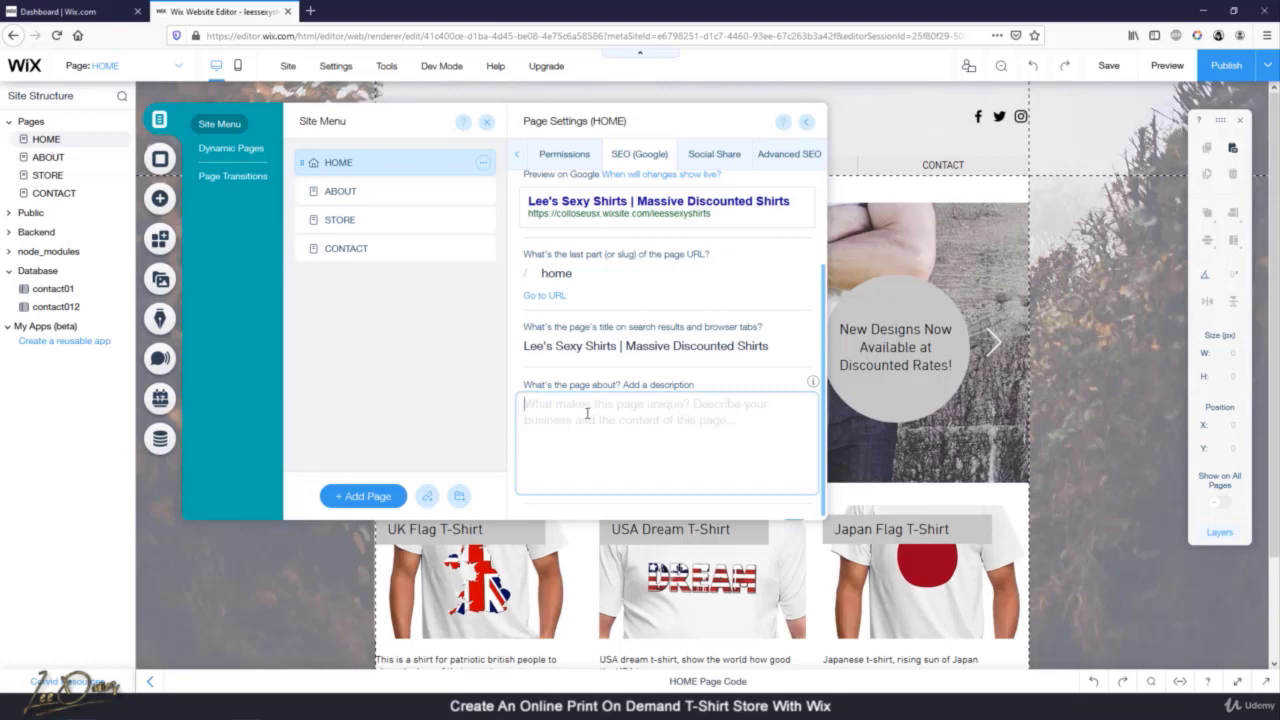
mouse_move(813, 382)
text(this )
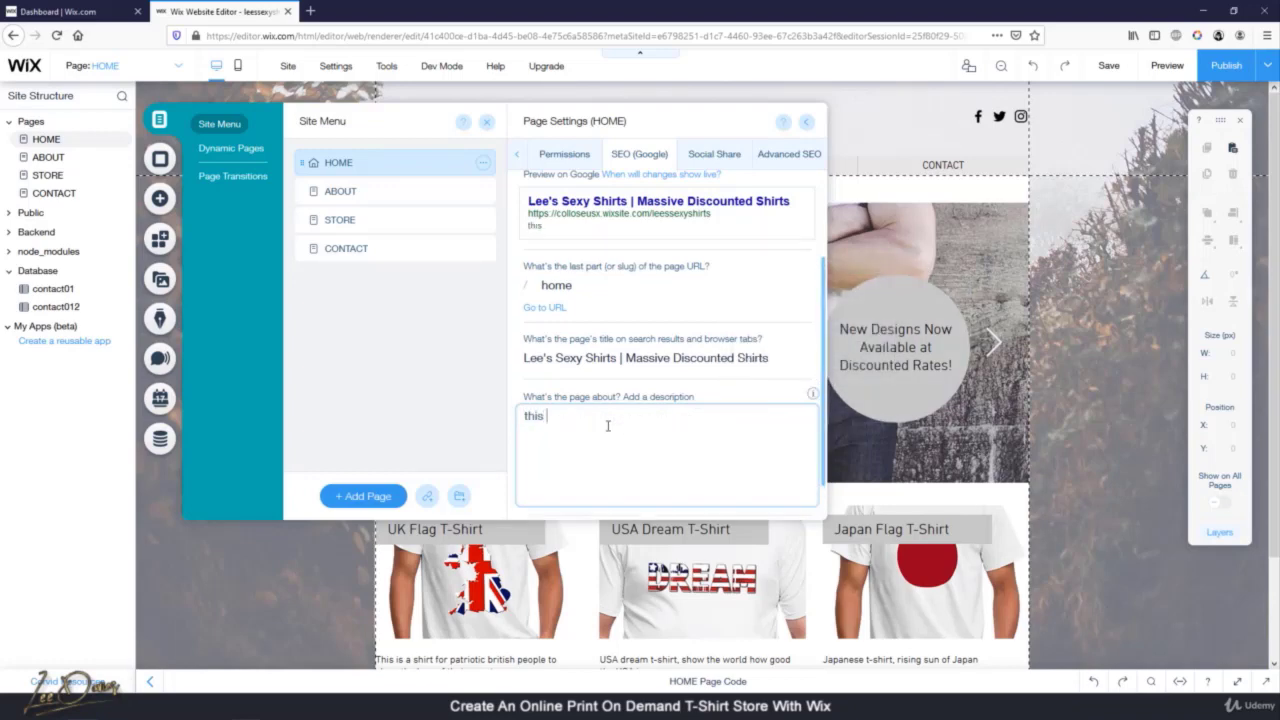
text(is the home page for my)
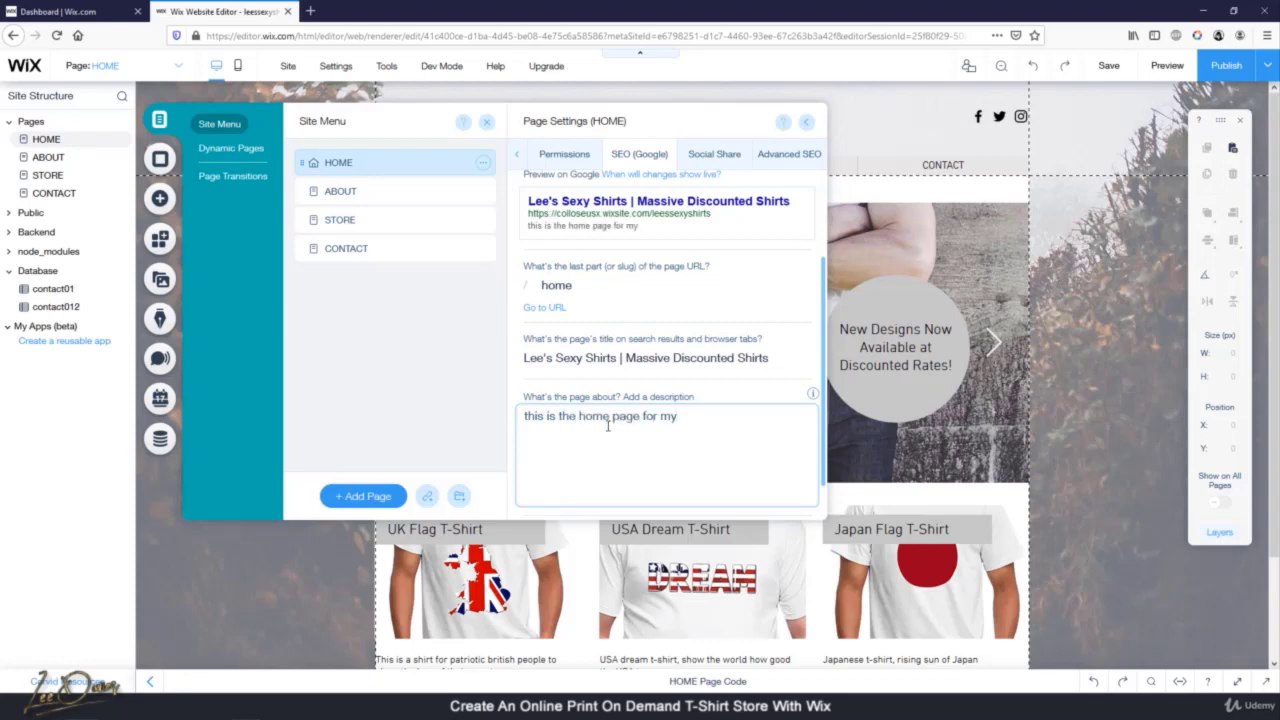
key(BackSpace)
key(BackSpace)
text(lee's sexy shirts)
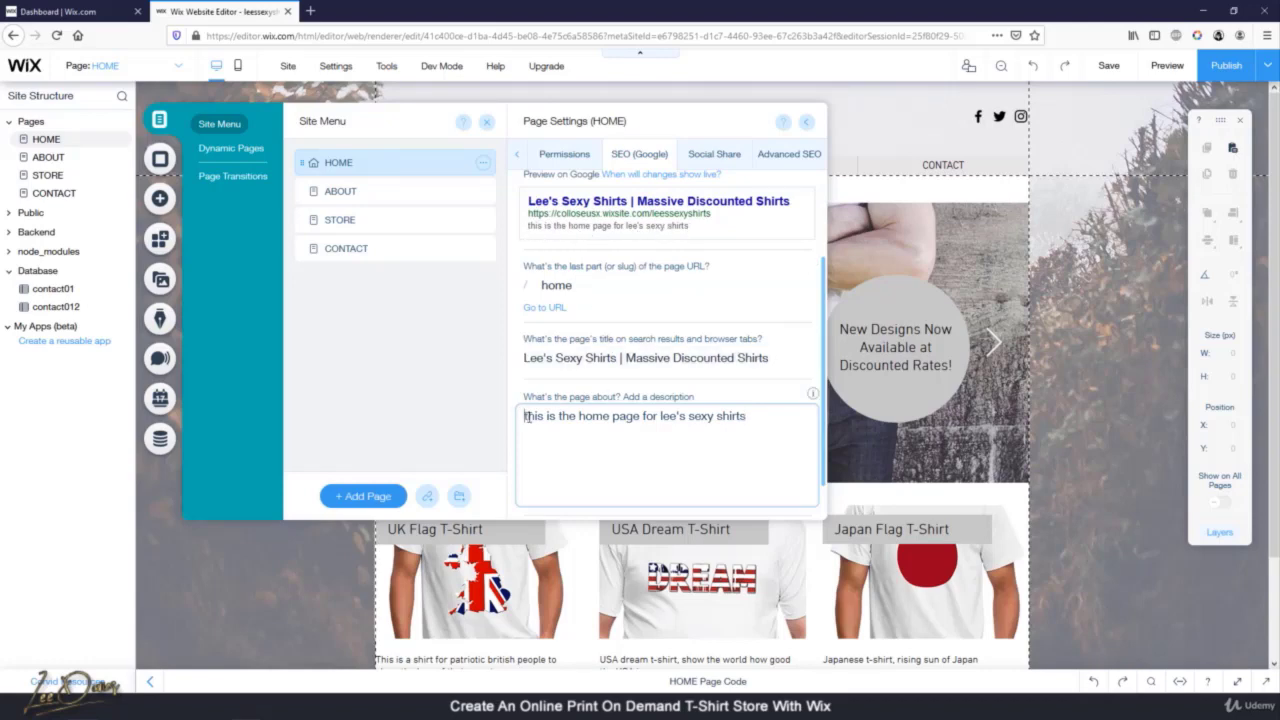
Capitalize the first word of the HOME page's SEO description and review the page's social share preview, title and description
key(Delete)
text(T)
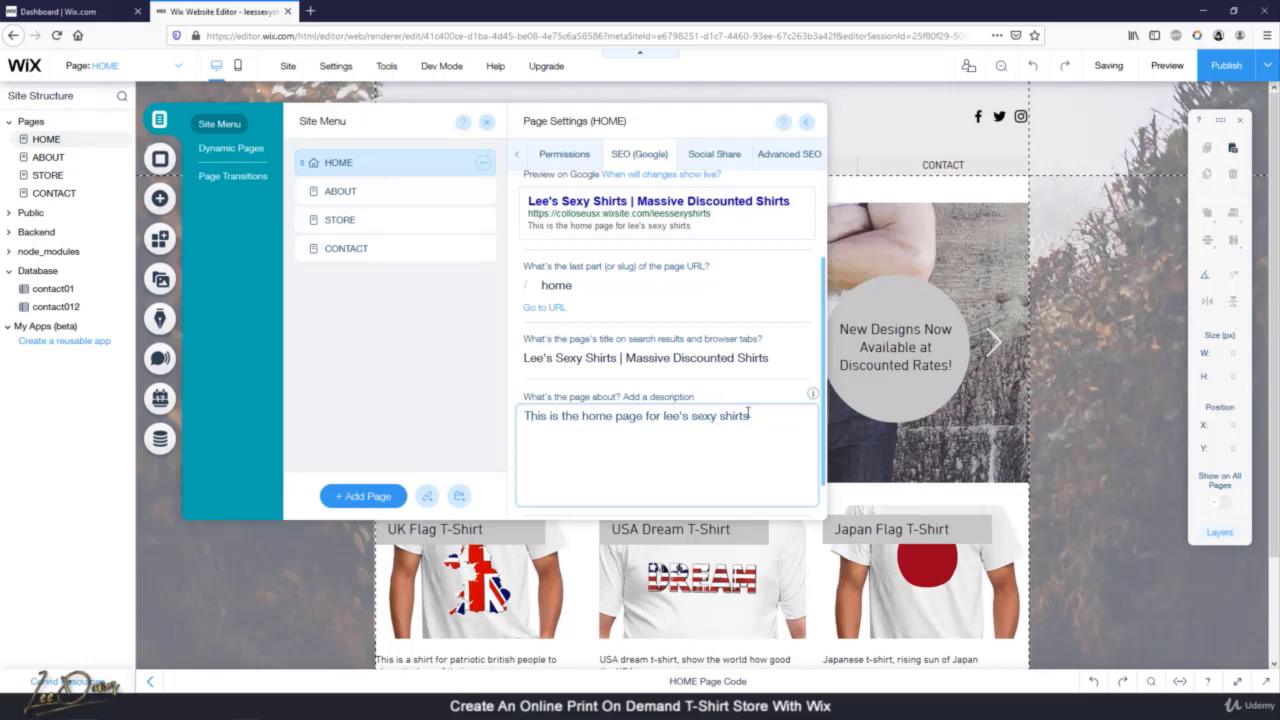
scroll(770, 352, up, 2)
click(724, 155)
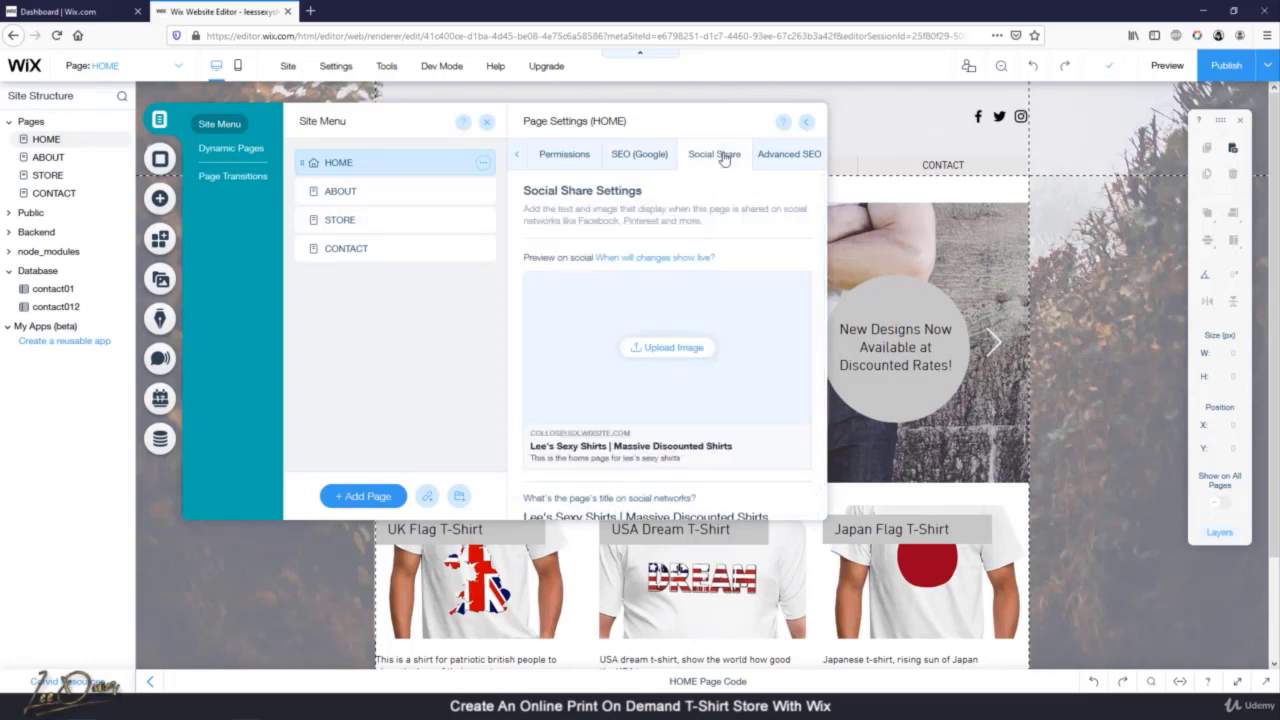
scroll(672, 344, down, 3)
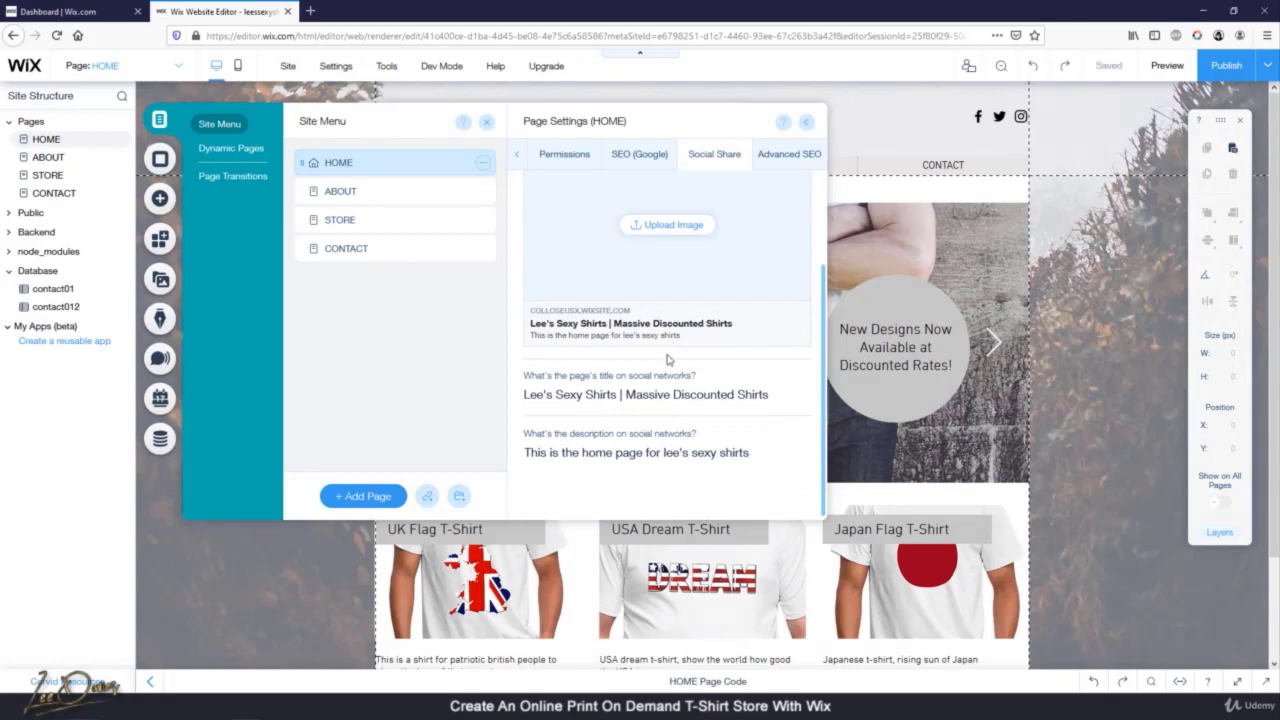
scroll(750, 340, up, 3)
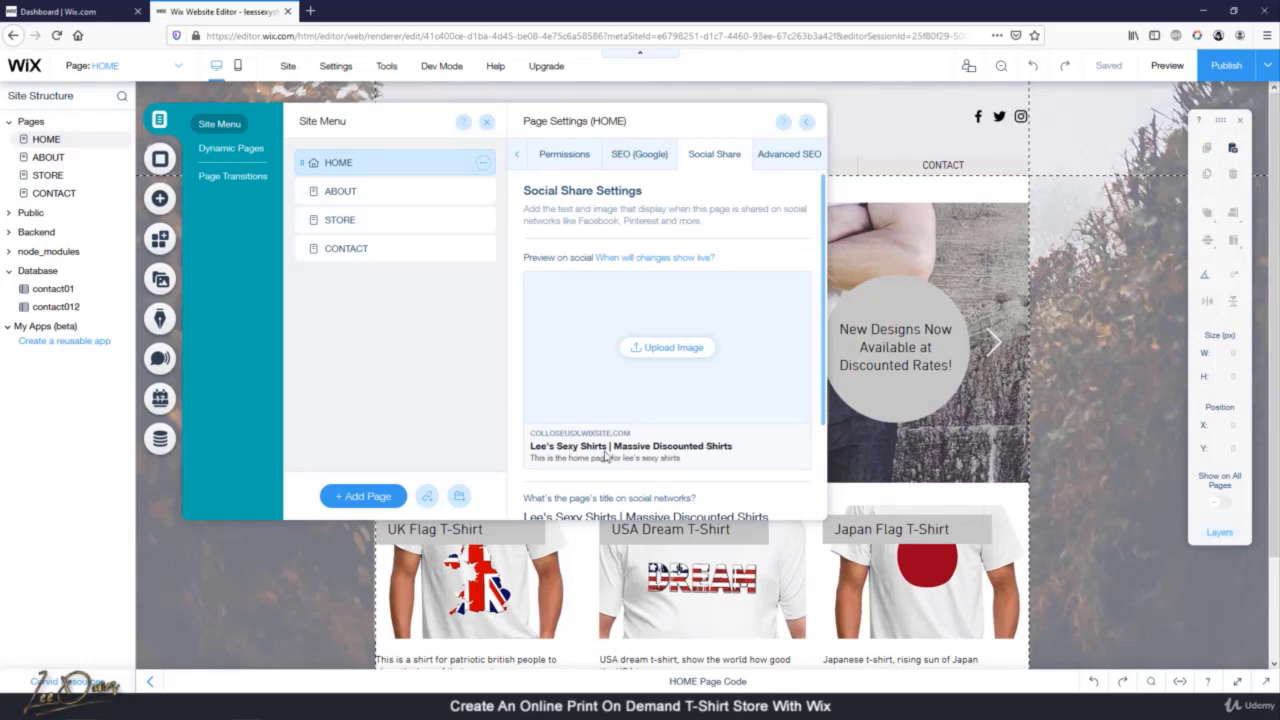
Enter "awesome tshirts" as the HOME page's custom meta tags in the advanced SEO settings, and recheck its Google SEO settings
click(785, 157)
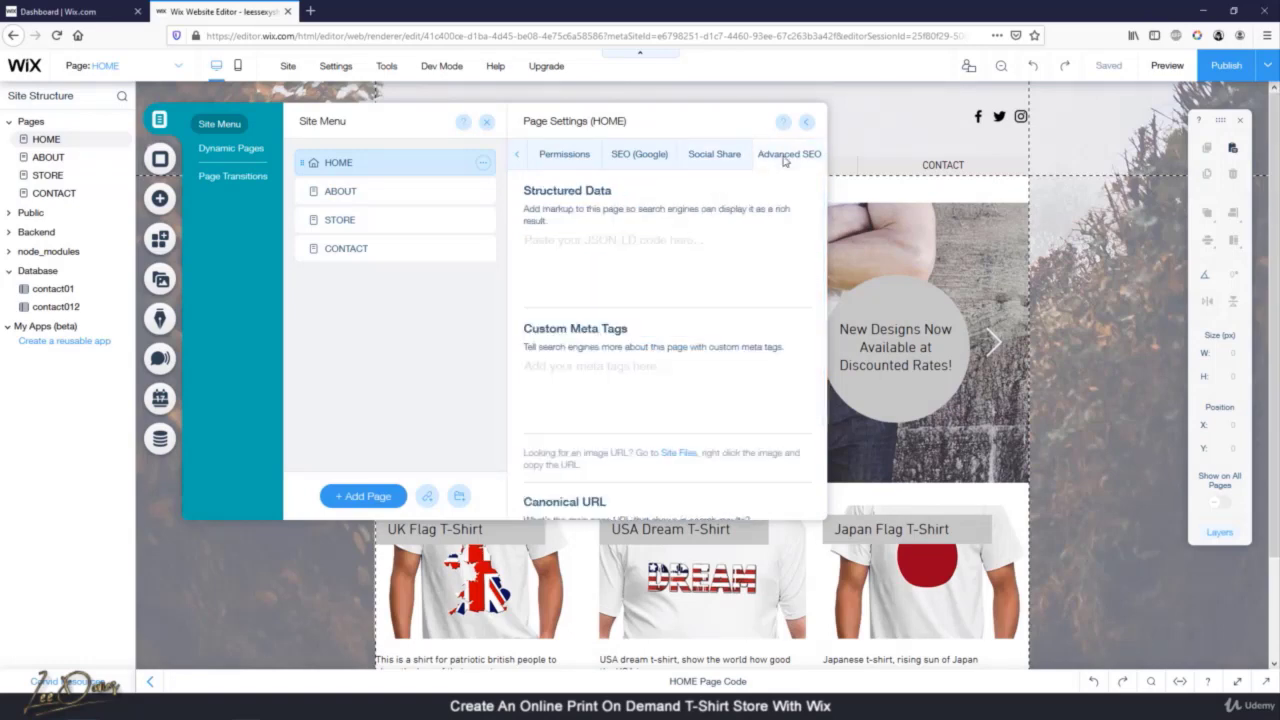
scroll(670, 287, down, 2)
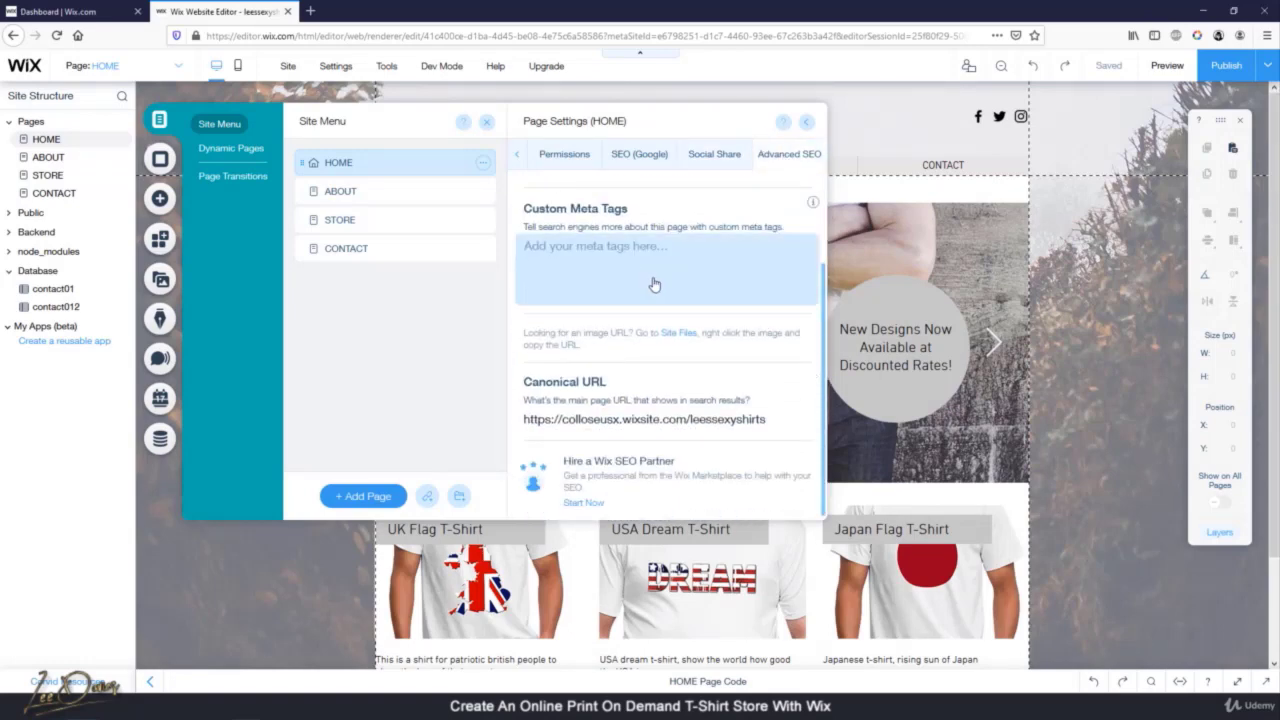
click(545, 259)
mouse_move(814, 205)
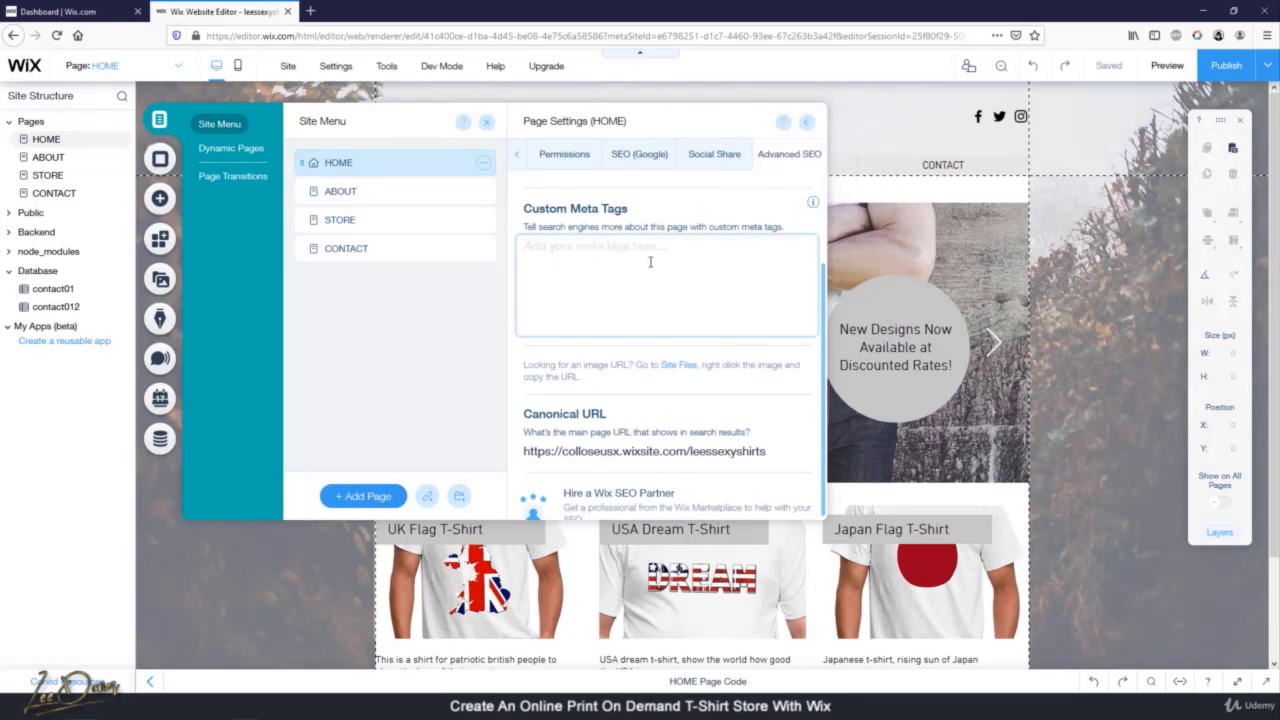
text(awesome tshirts)
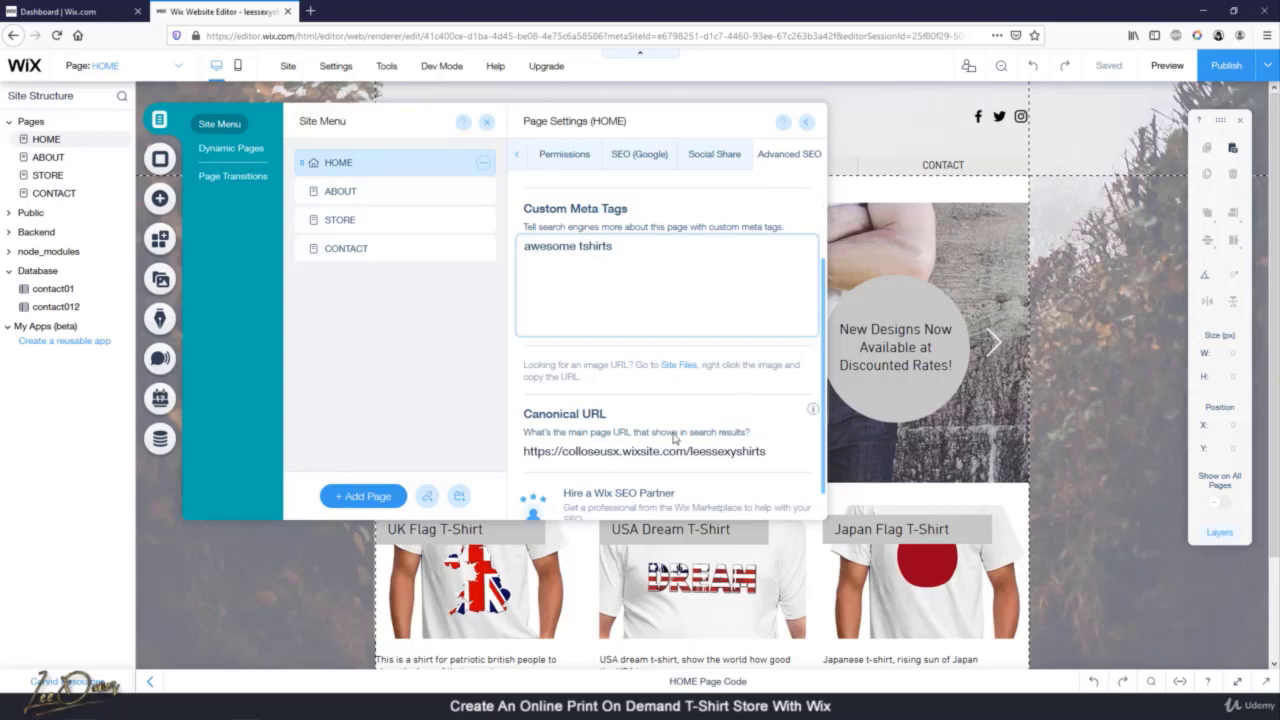
scroll(715, 310, down, 1)
scroll(731, 338, up, 3)
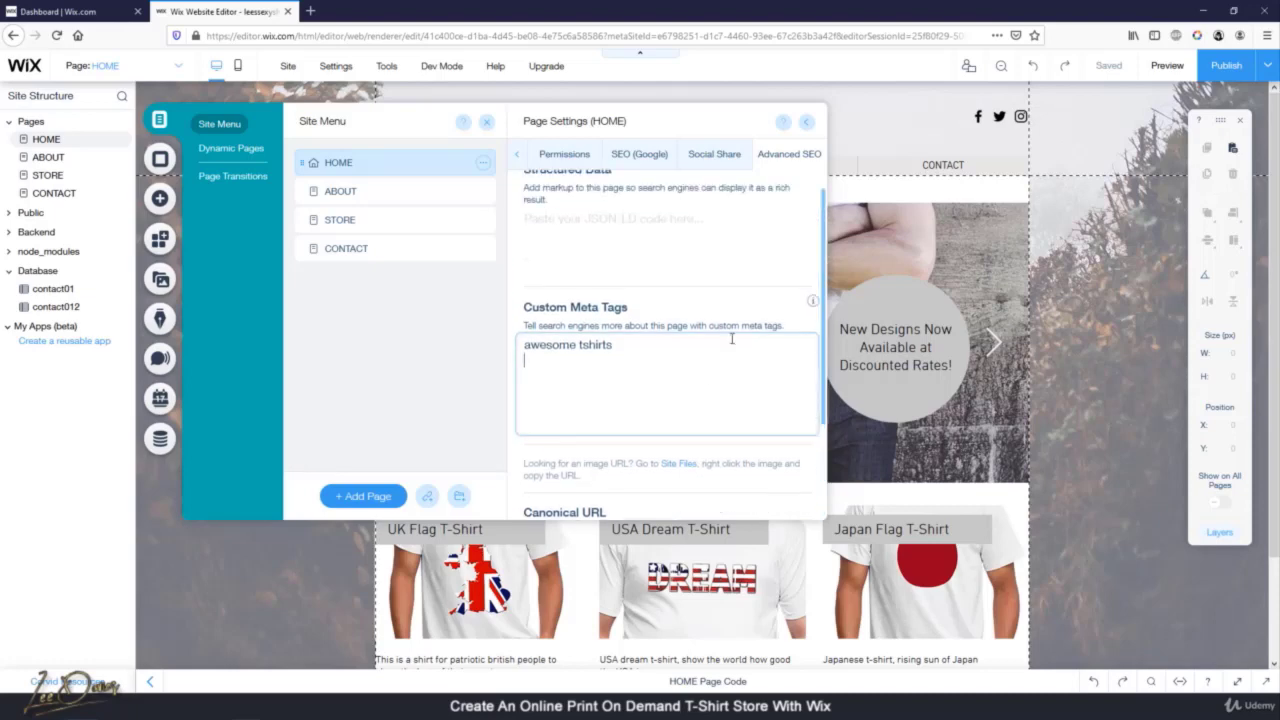
click(639, 154)
scroll(655, 230, down, 3)
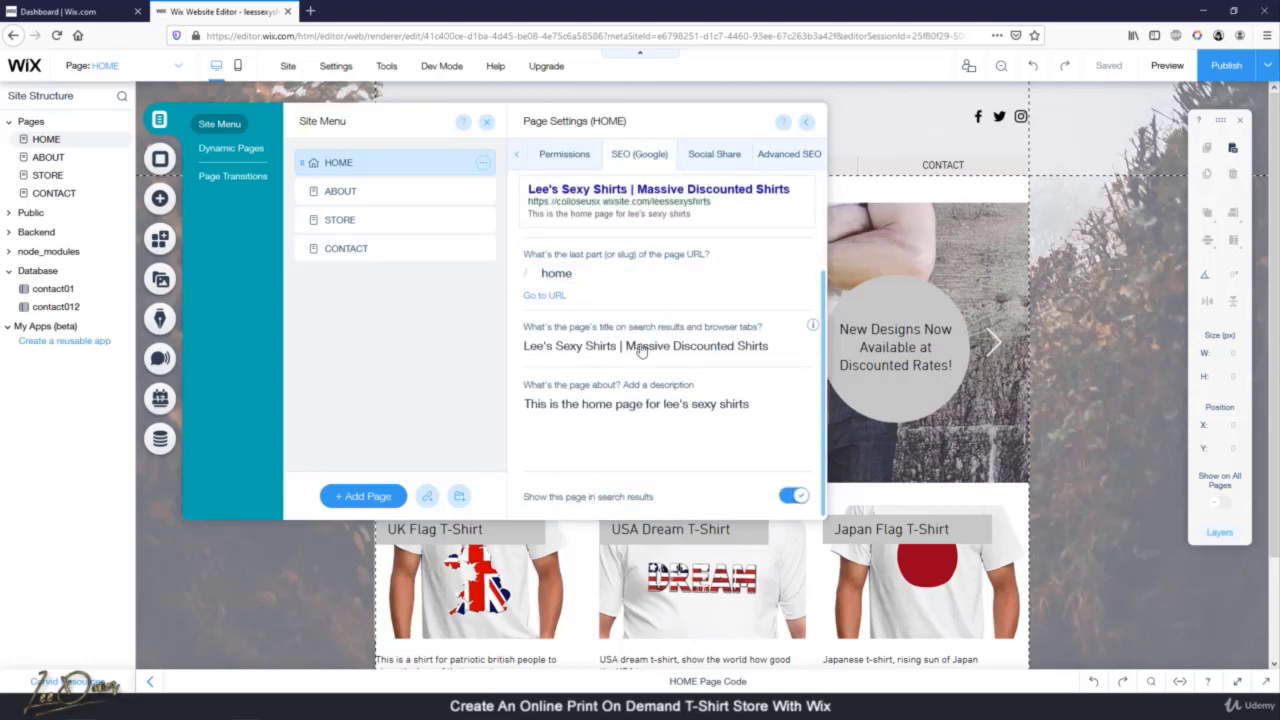
scroll(645, 255, up, 3)
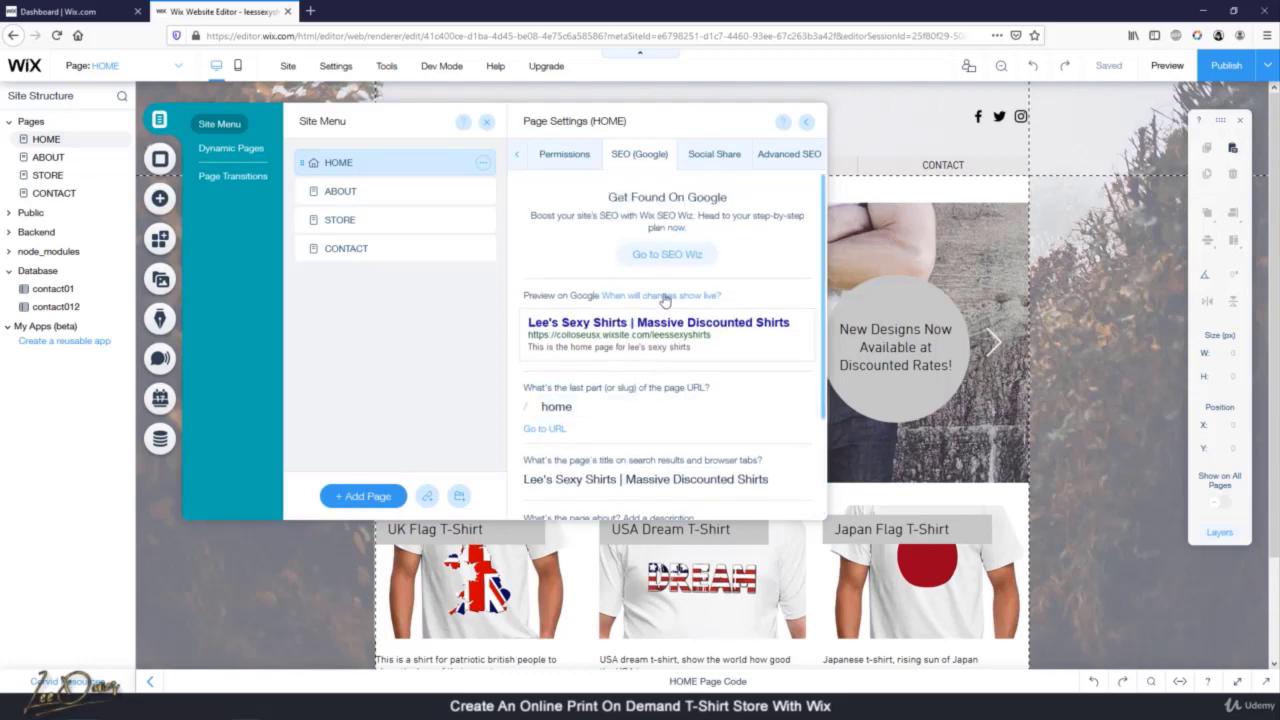
In the ABOUT page's Google SEO settings, set the page title to Lee's Sexy Shirts | About Us
scroll(663, 297, down, 3)
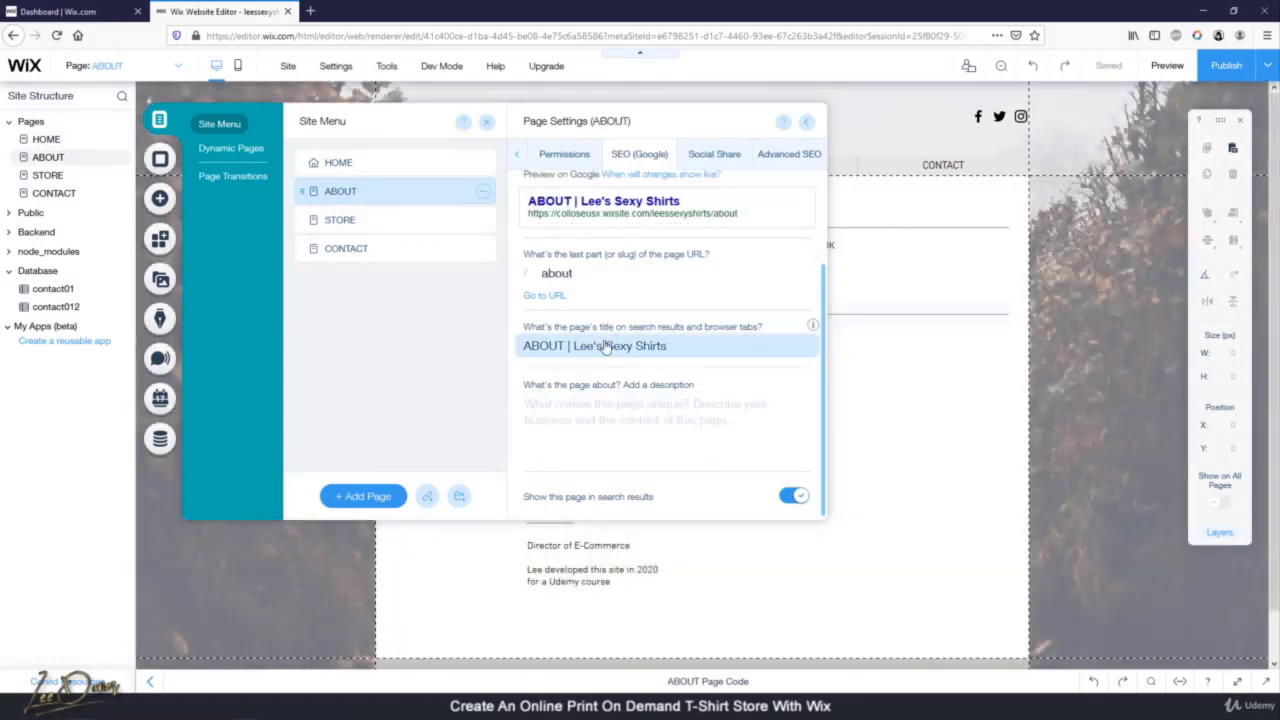
click(572, 345)
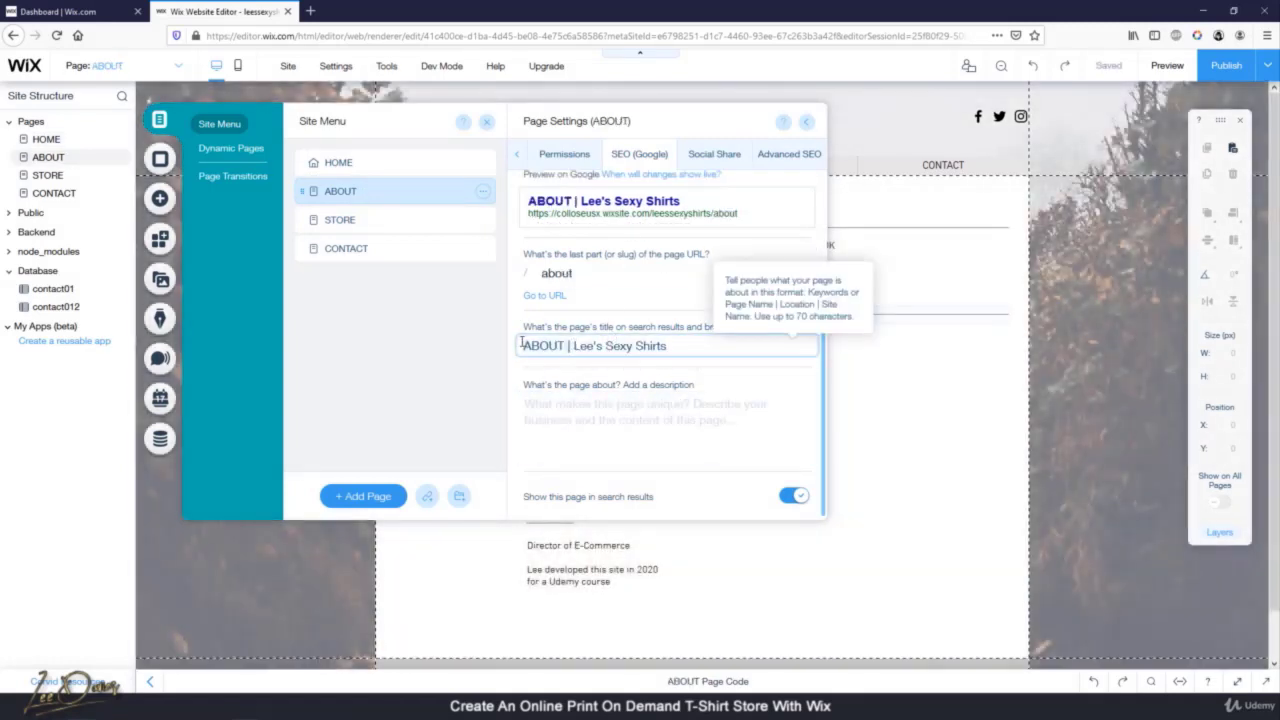
key(BackSpace)
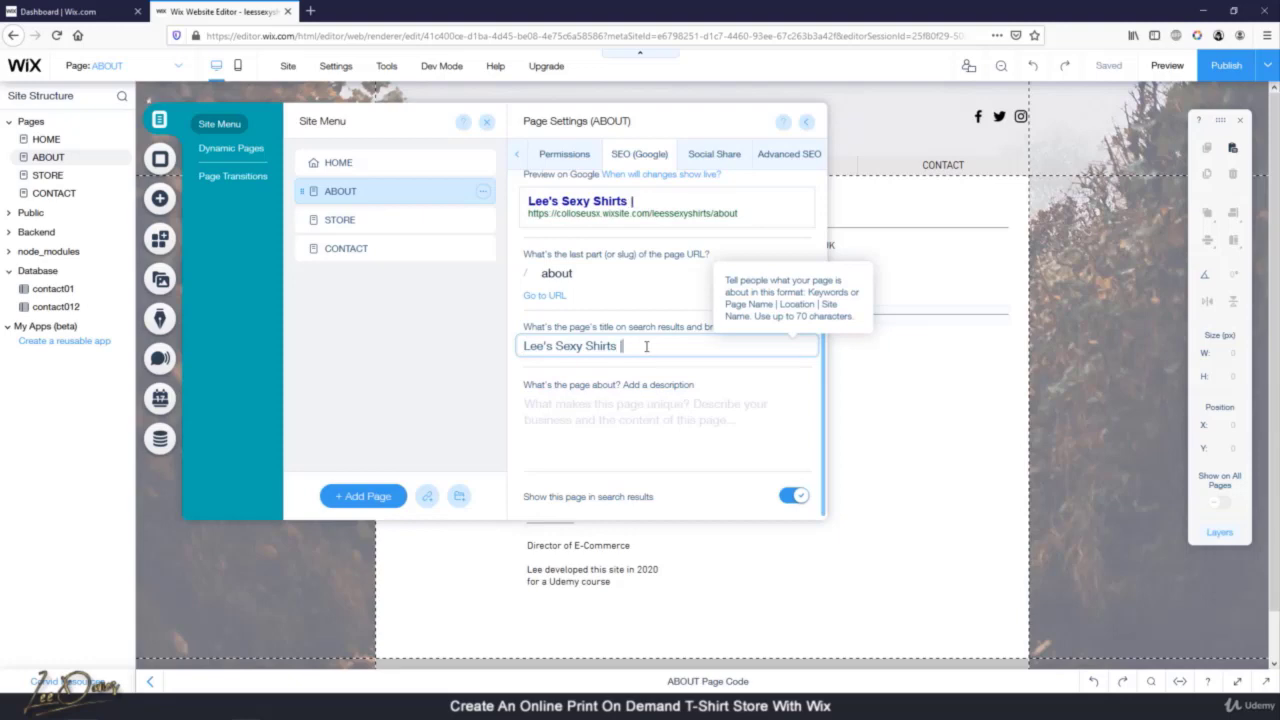
text(About Us)
Enter "This is thew page about lee's sexy shirts company" as the ABOUT page's SEO description
click(633, 414)
text(This is)
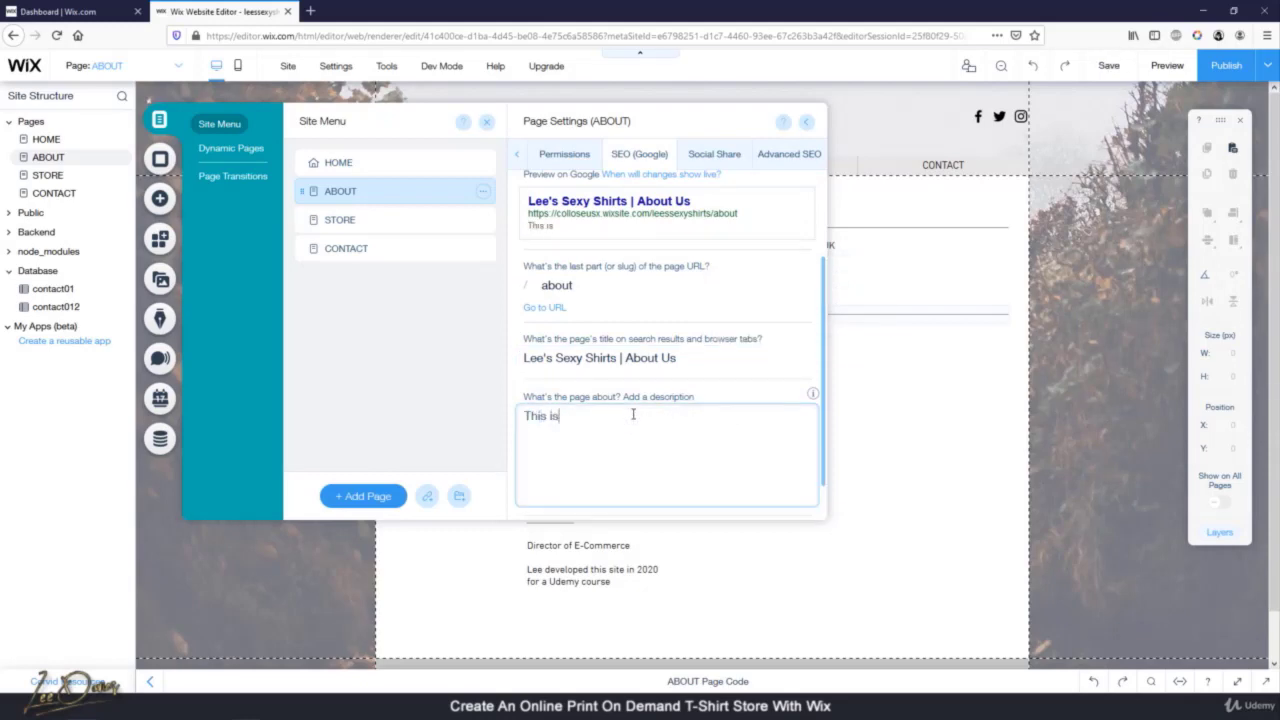
text( thew page about lee's sexy shir)
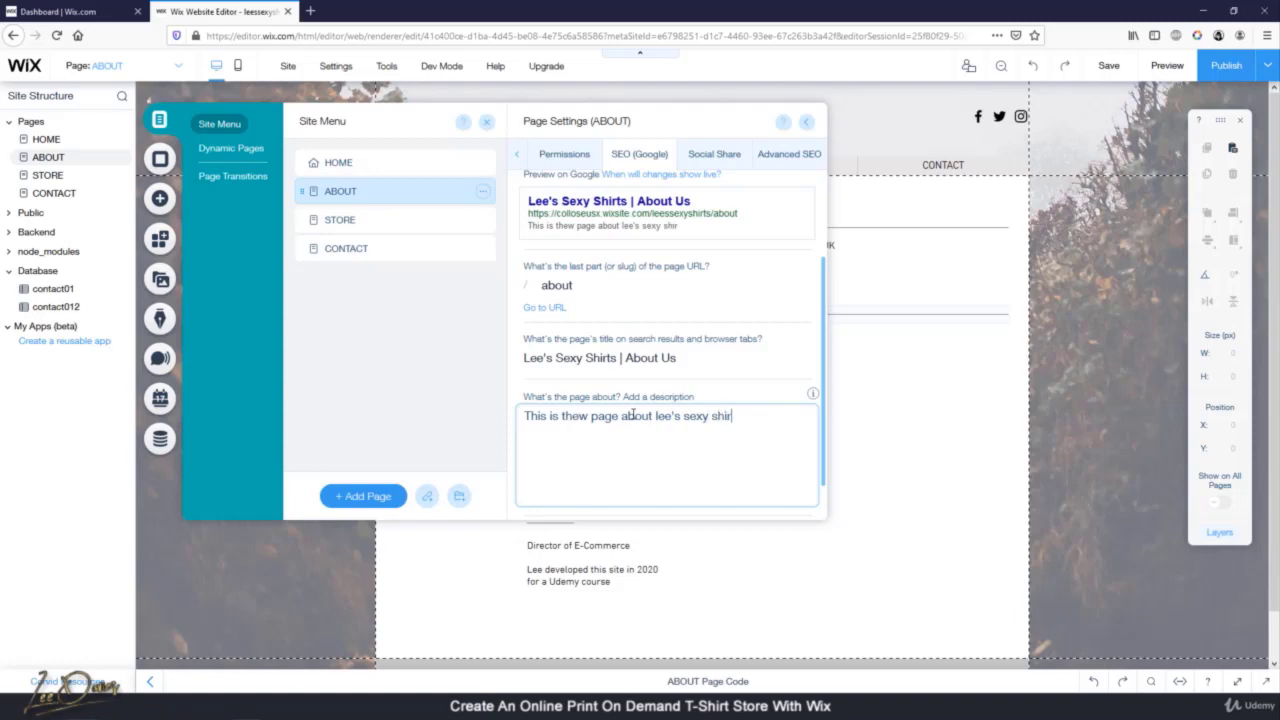
text(ts companyt)
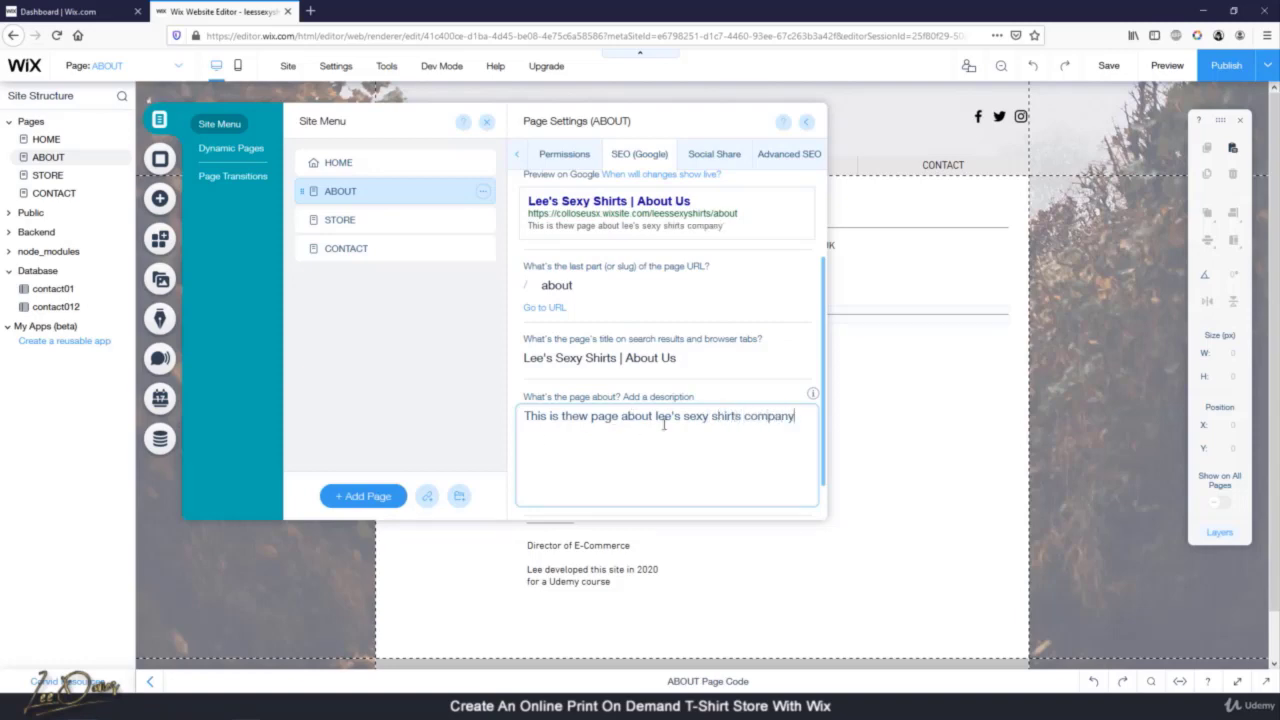
scroll(700, 420, down, 1)
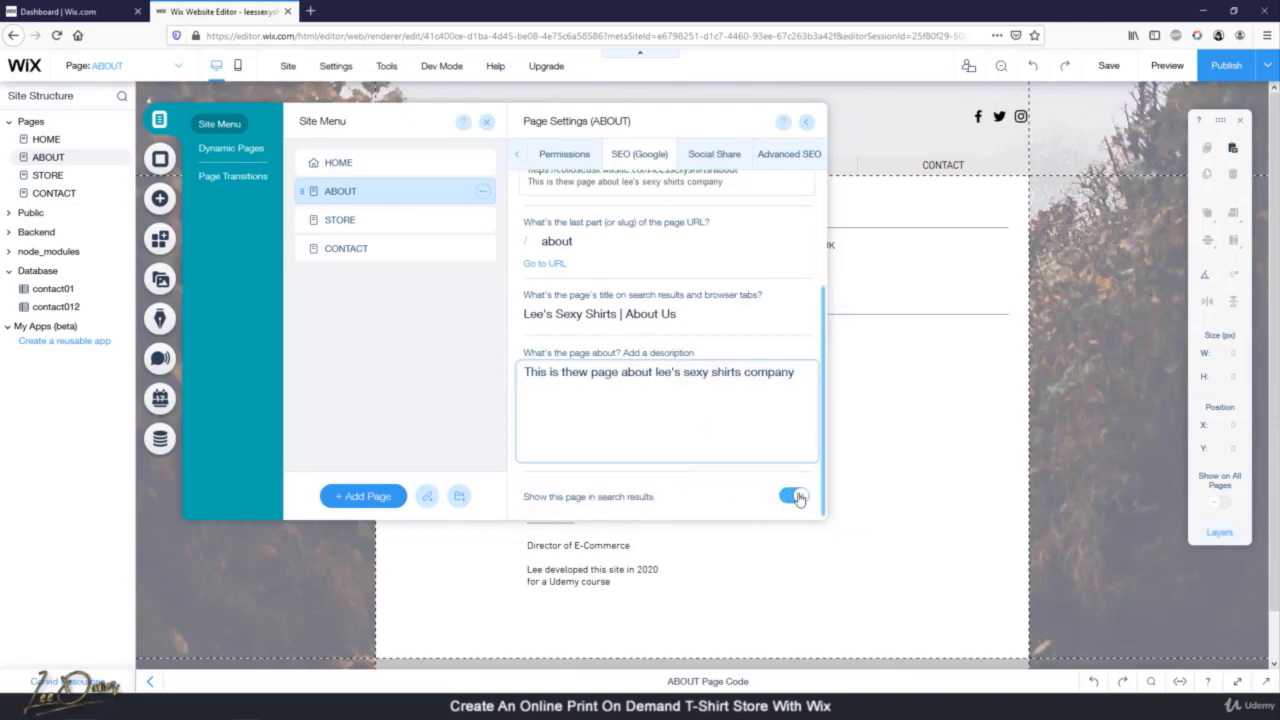
In the STORE page's Google SEO settings, set the page title to Lee's Sexy Shirts | Store Page
click(365, 166)
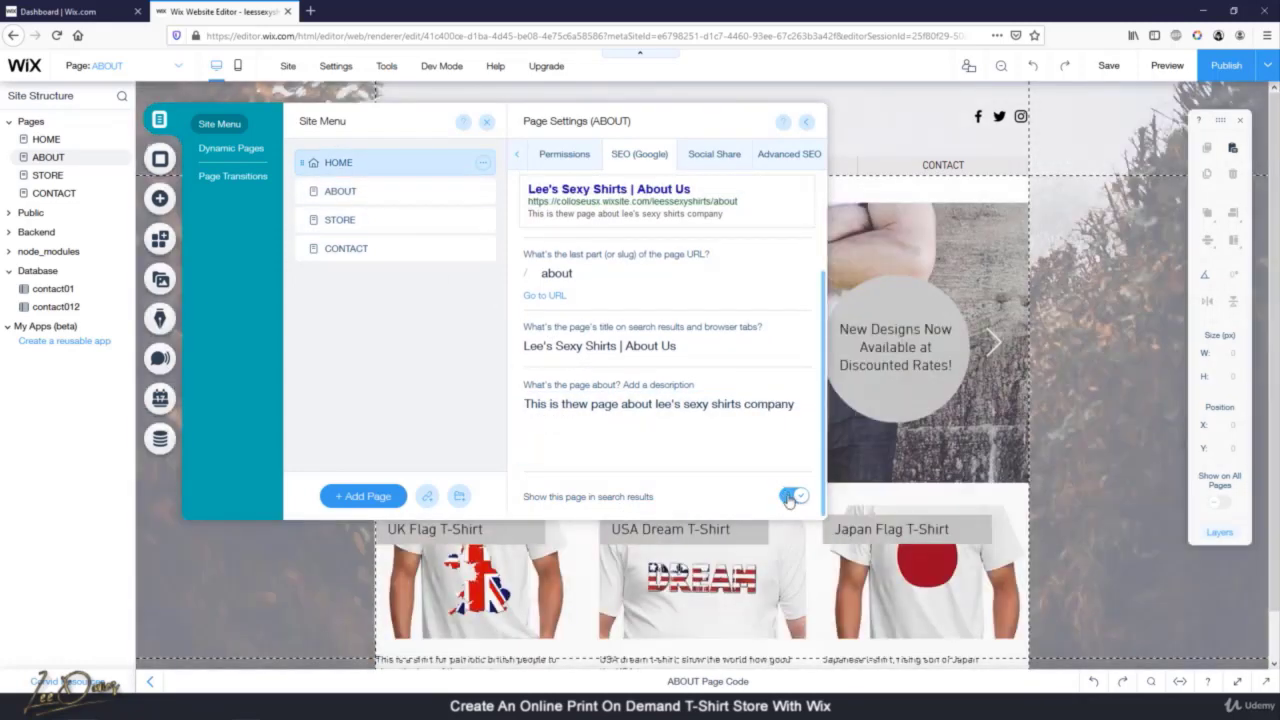
click(385, 229)
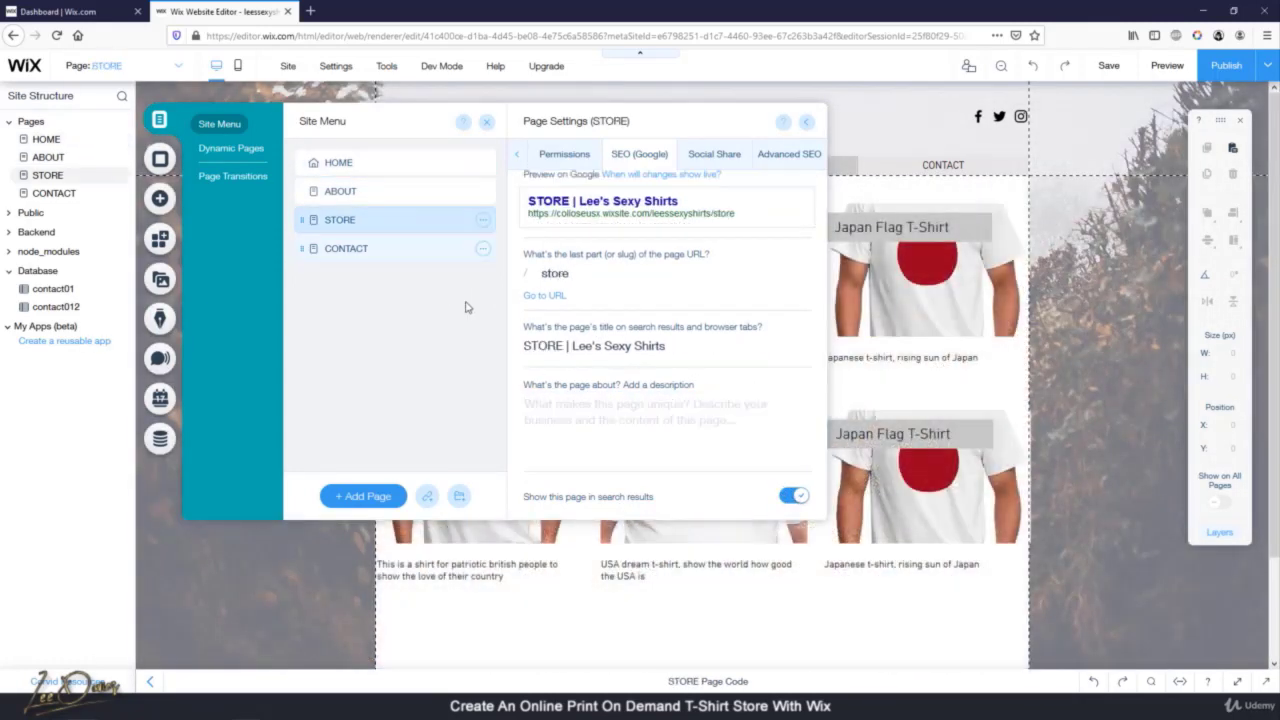
click(604, 350)
click(573, 346)
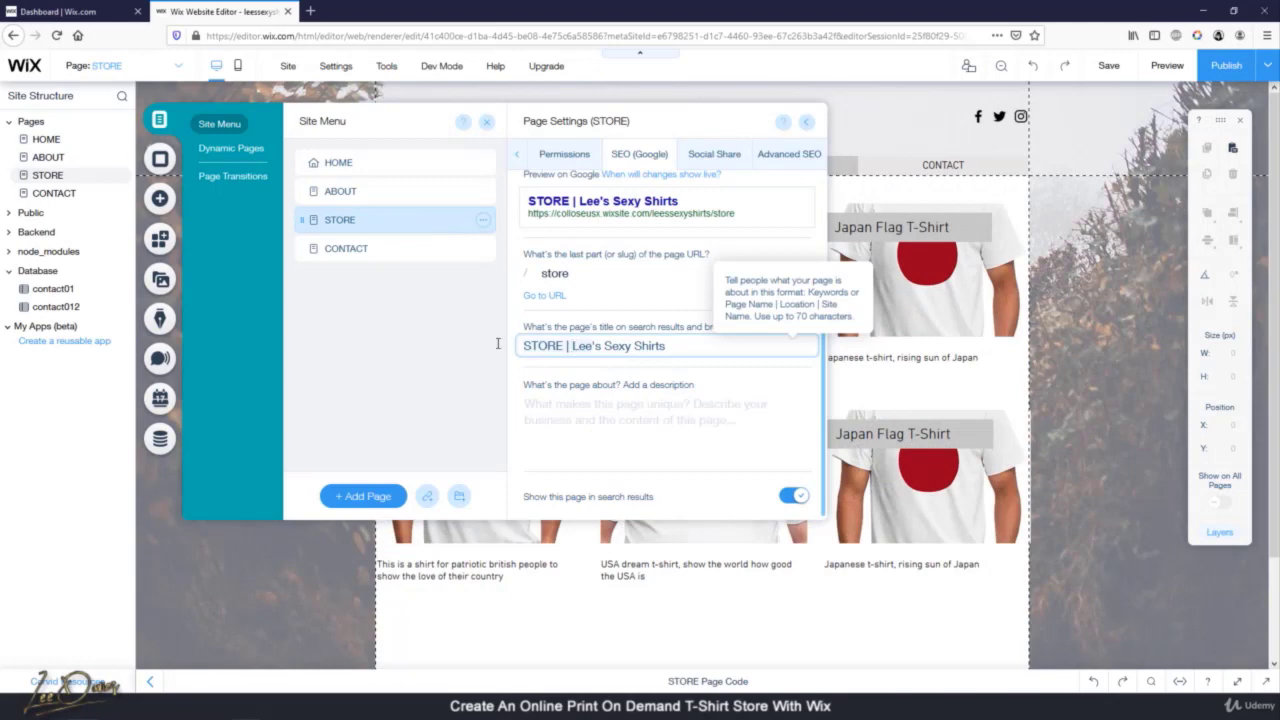
drag(522, 345, 592, 345)
key(BackSpace)
text(Lee's Sexy Shirts | Store)
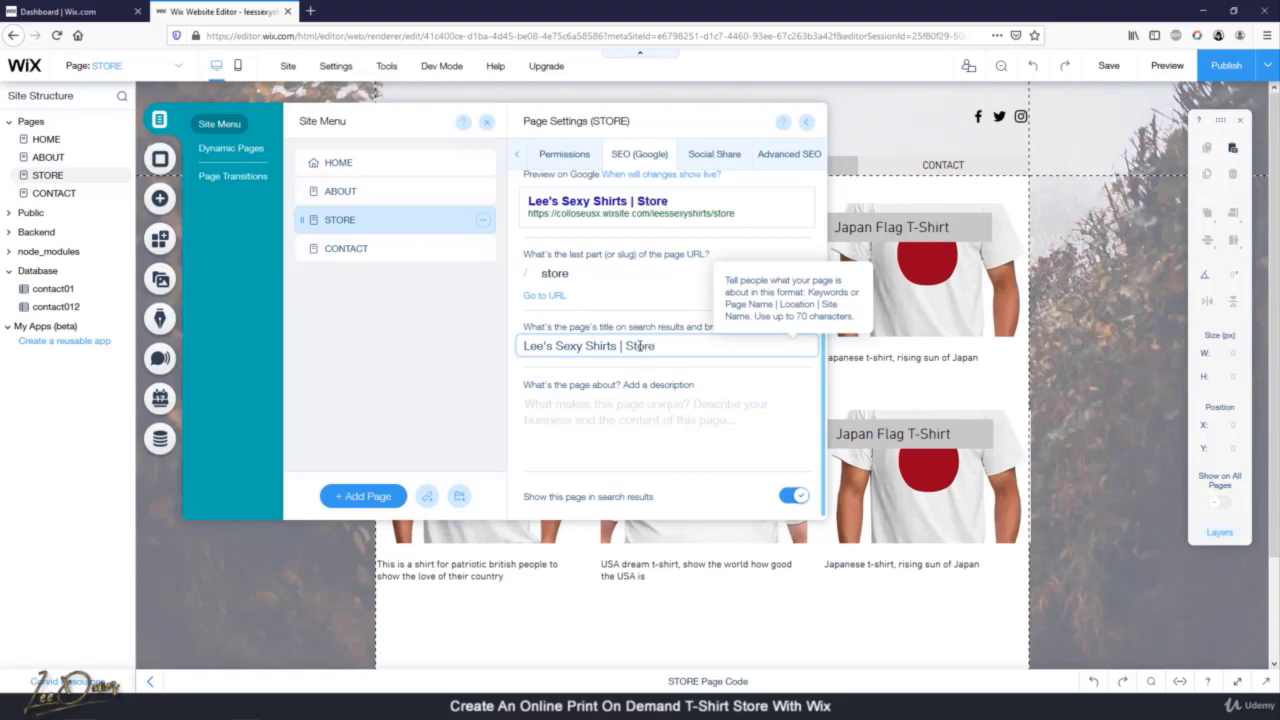
text( Page)
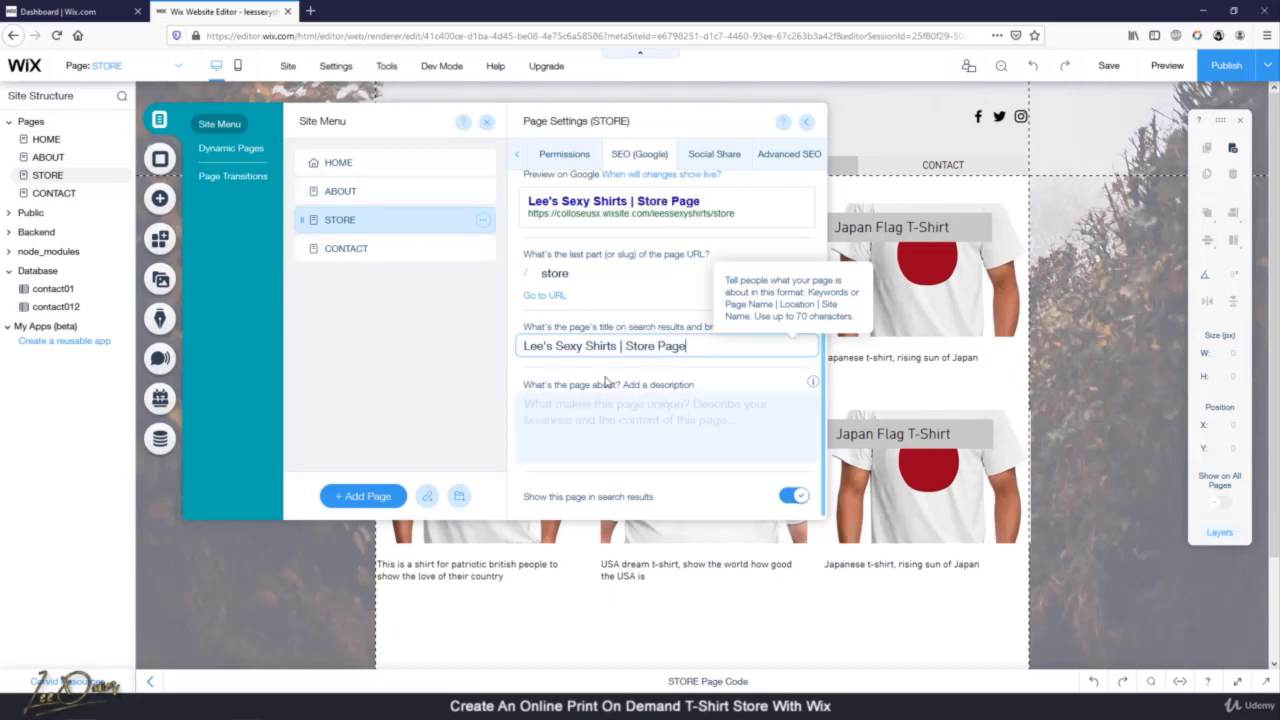
Enter "This is our catalogue of tshirts" as the STORE page's SEO description
click(578, 415)
text(This )
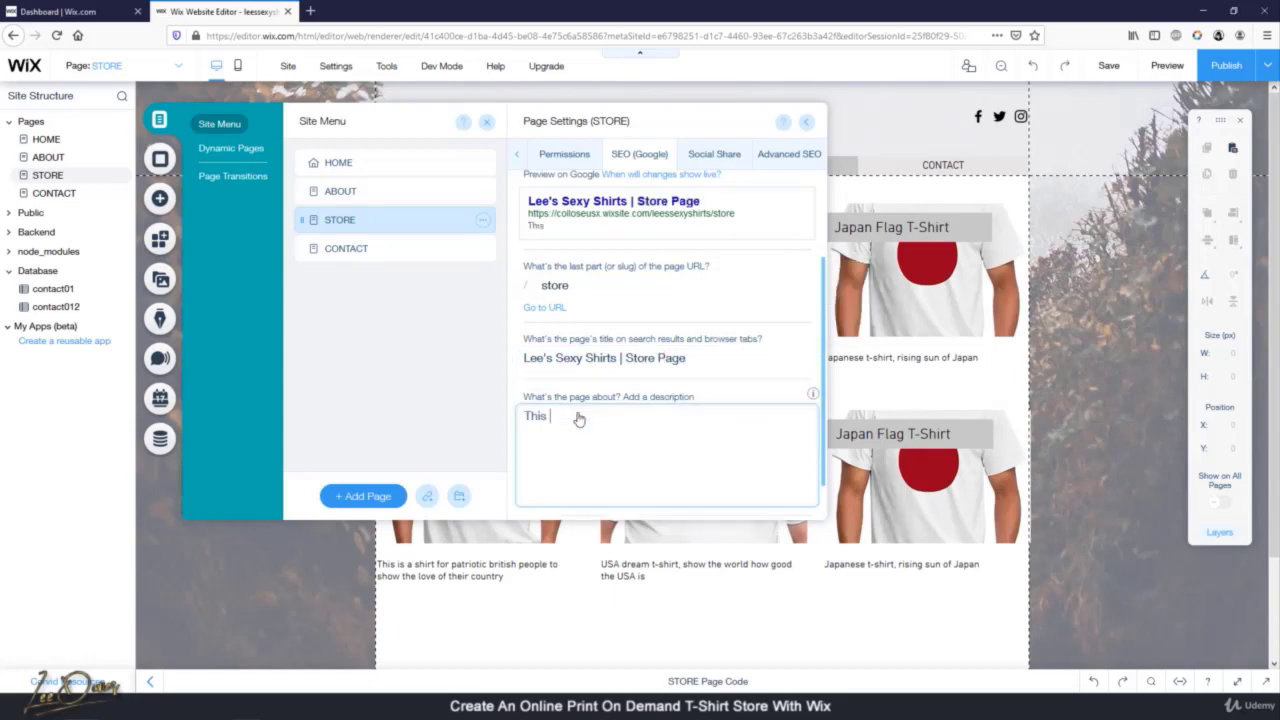
text(is our catalogue of tshirts)
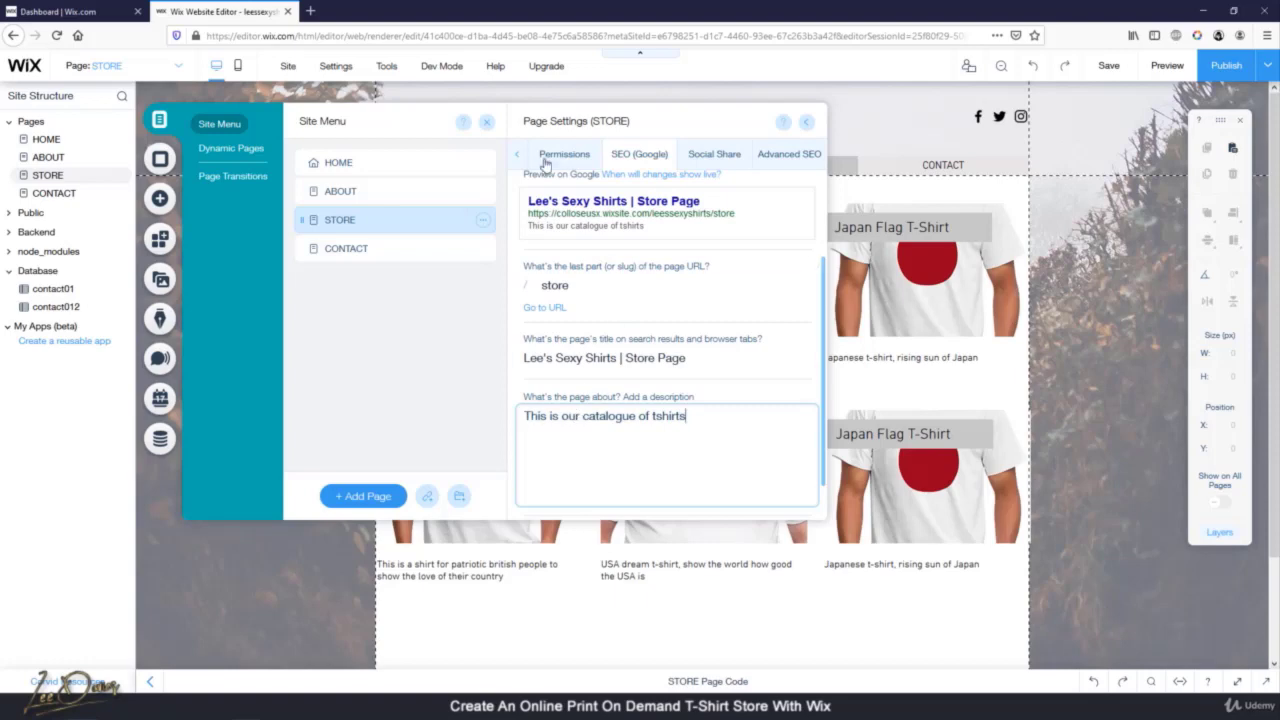
In the CONTACT page's Google SEO settings, set the page title to Lee's Sexy Shirts | Contact Us
click(382, 248)
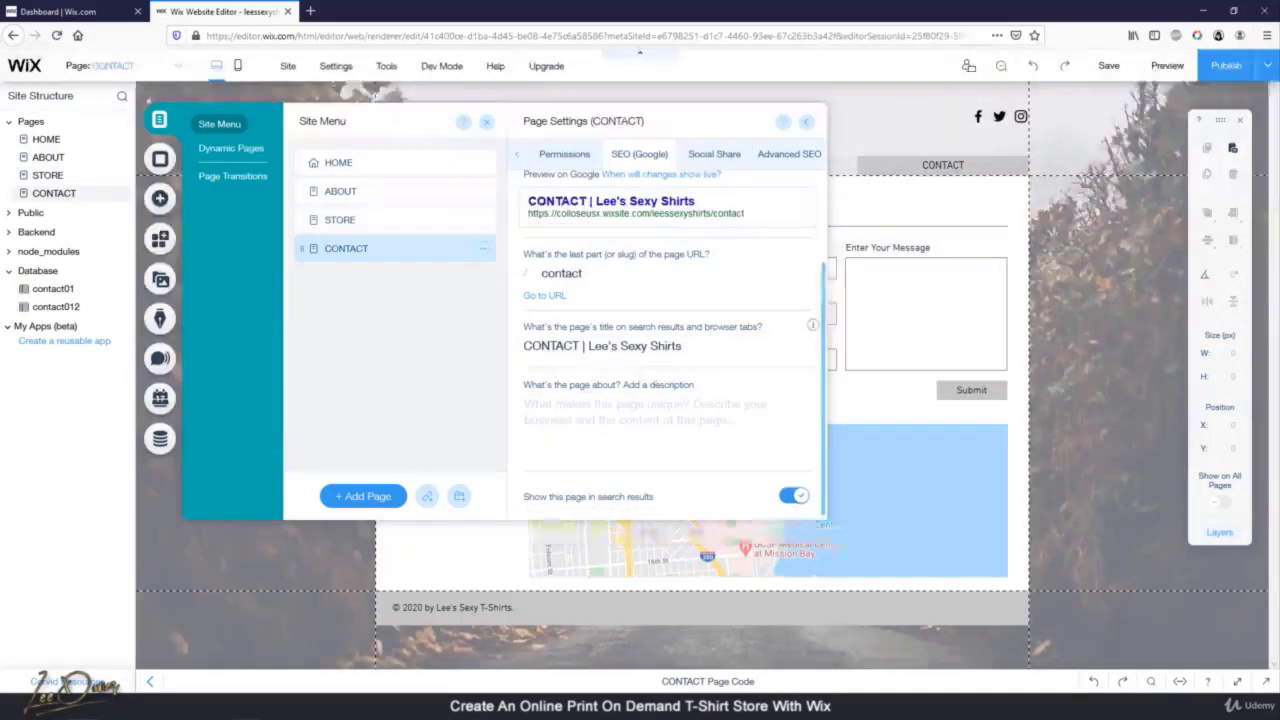
click(593, 346)
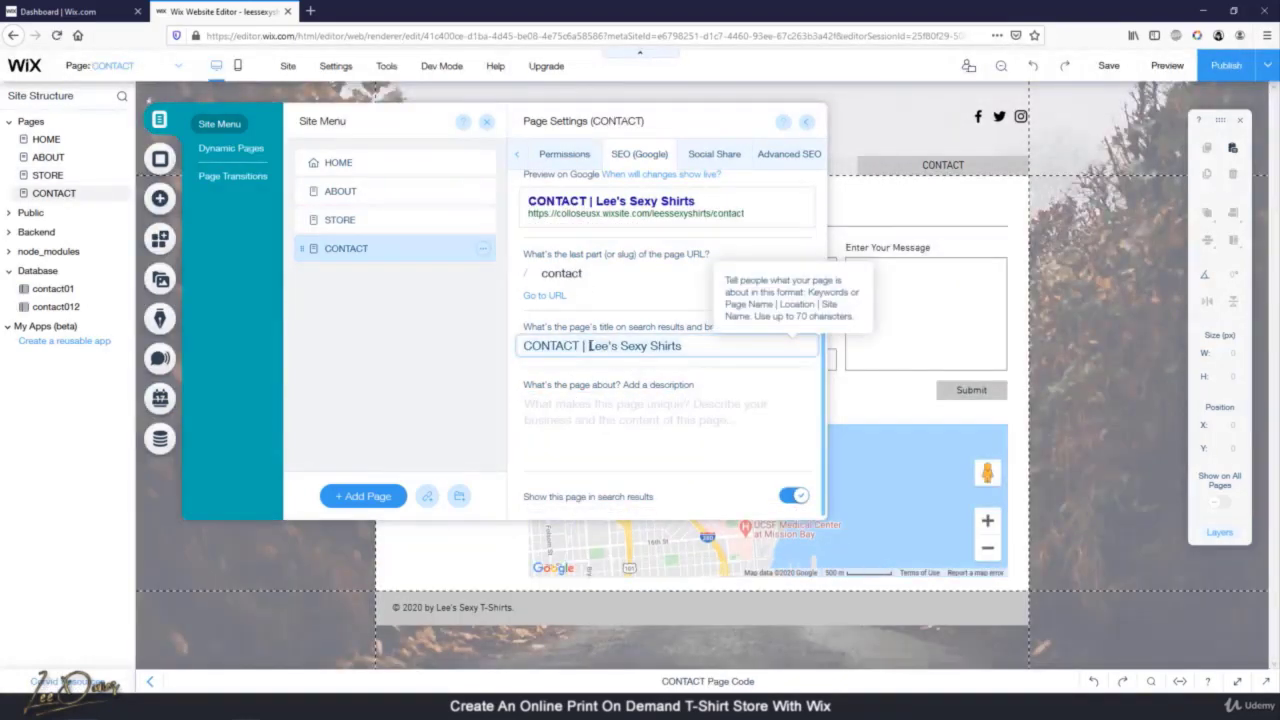
key(BackSpace)
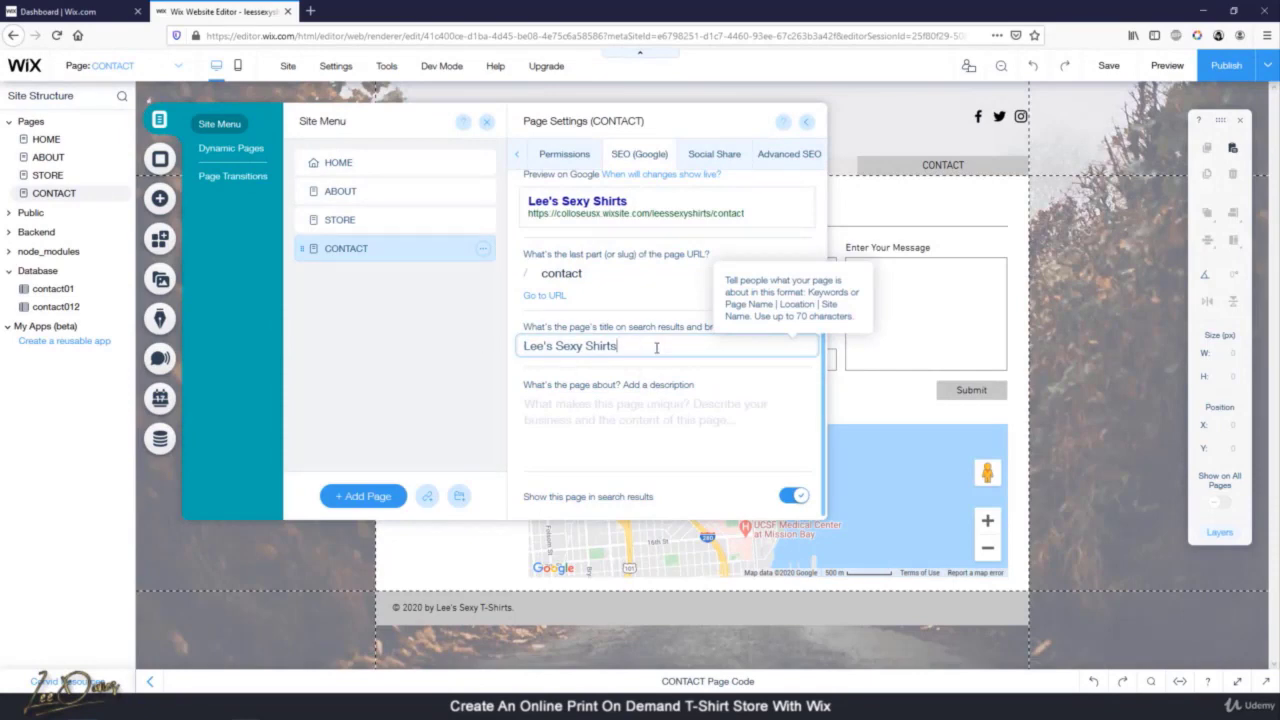
text(| Contacv)
Enter "This is the contact us page for lee's sexy shirts" as the CONTACT page's SEO description and review its settings
click(630, 409)
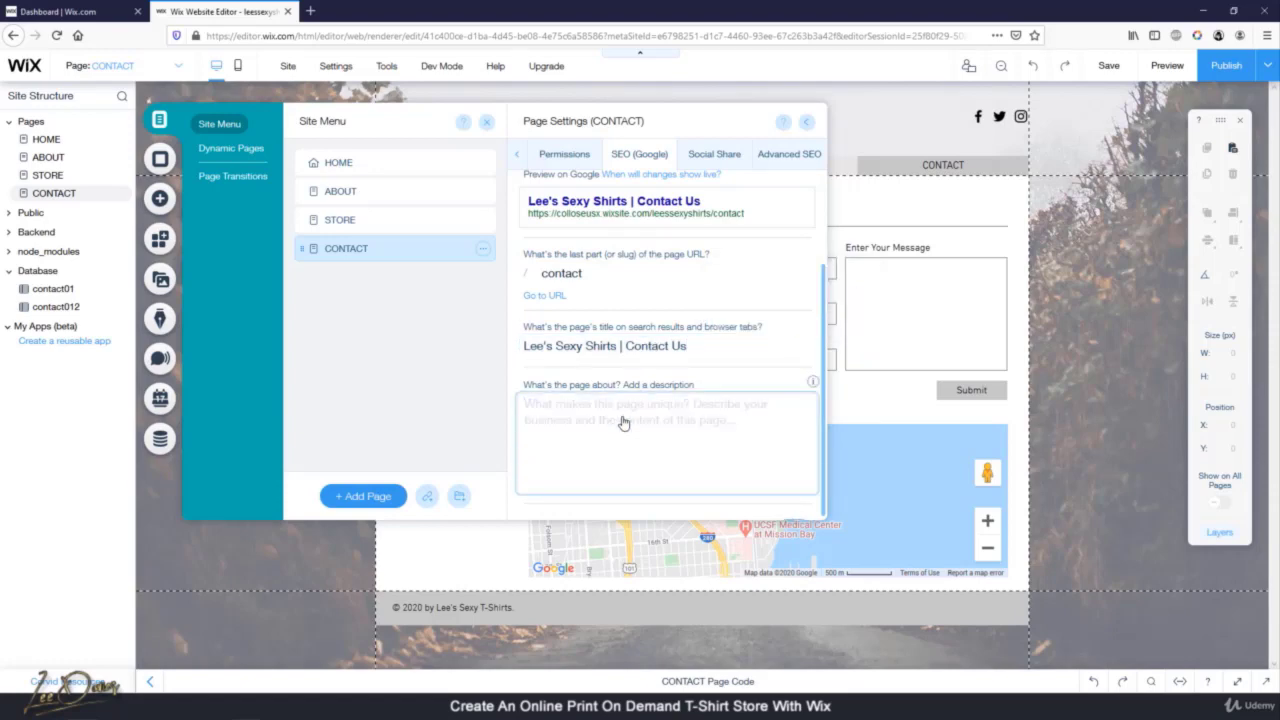
text(This is the cont)
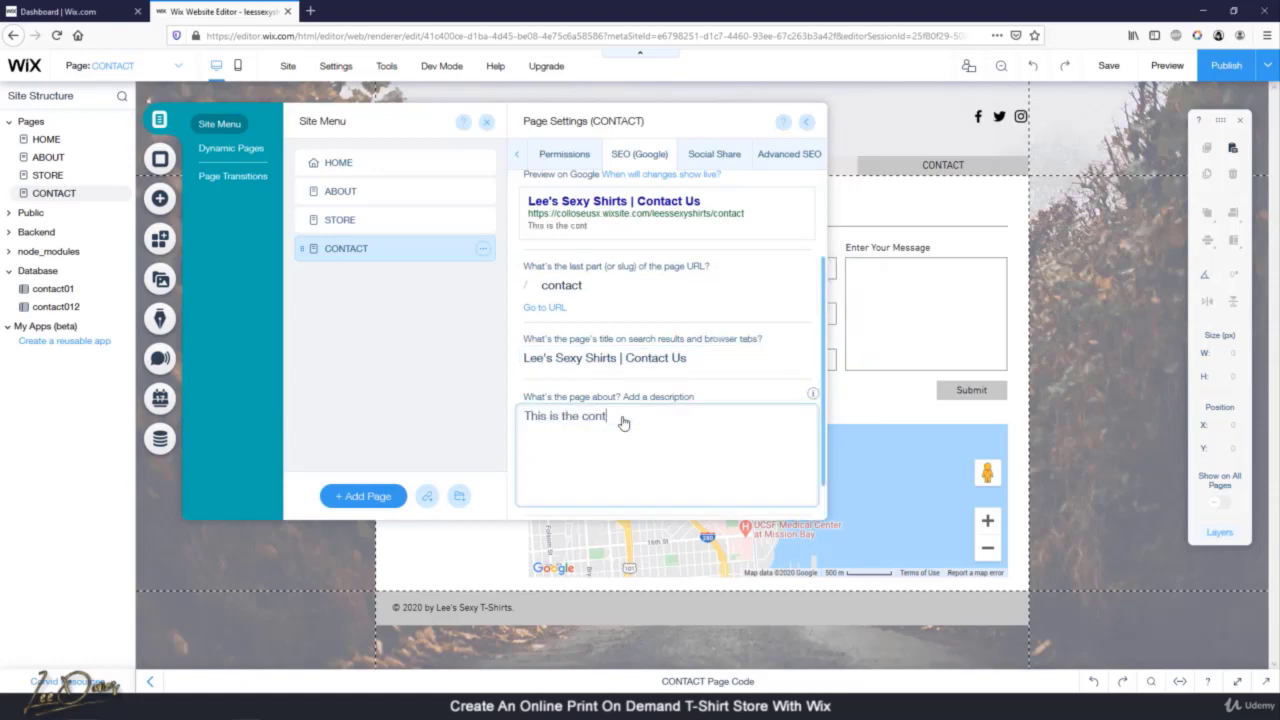
text(act us page for Ike)
key(BackSpace)
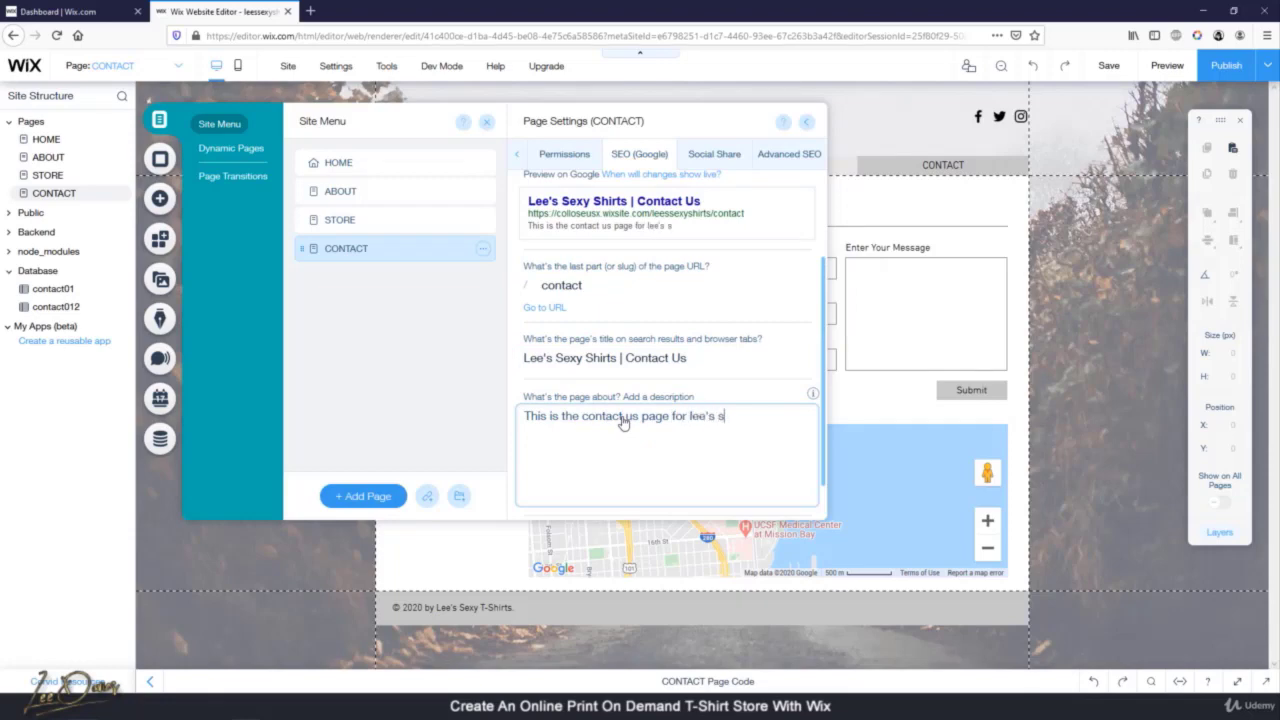
text(shirts)
click(824, 339)
scroll(826, 352, up, 3)
scroll(826, 366, down, 3)
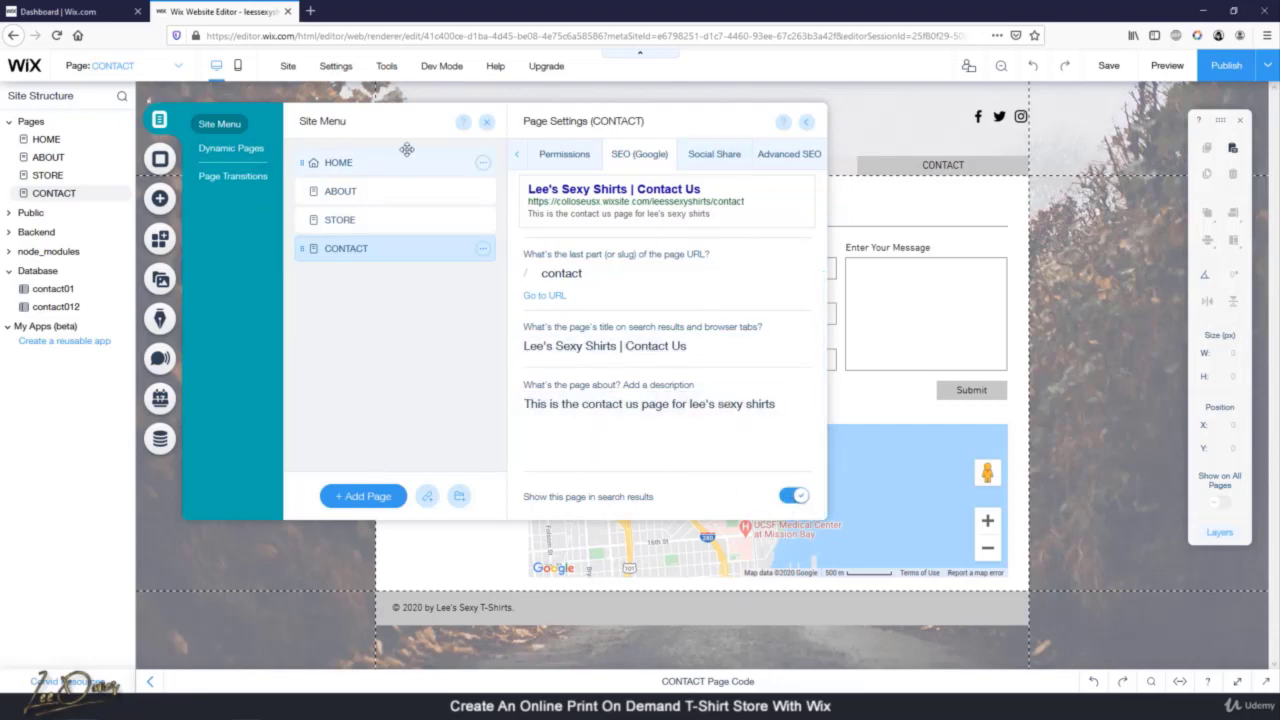
After a look at the site's dashboard, close the CONTACT page's settings and the site menu in the Wix Editor
click(95, 11)
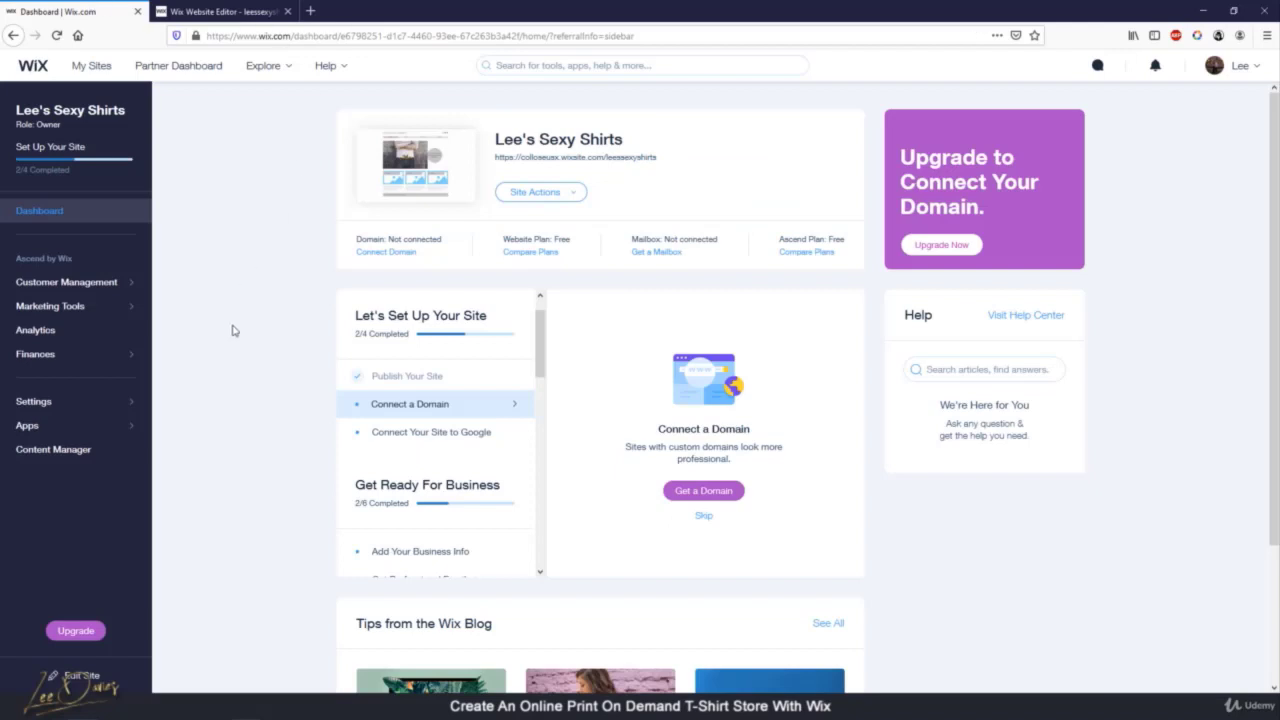
click(220, 11)
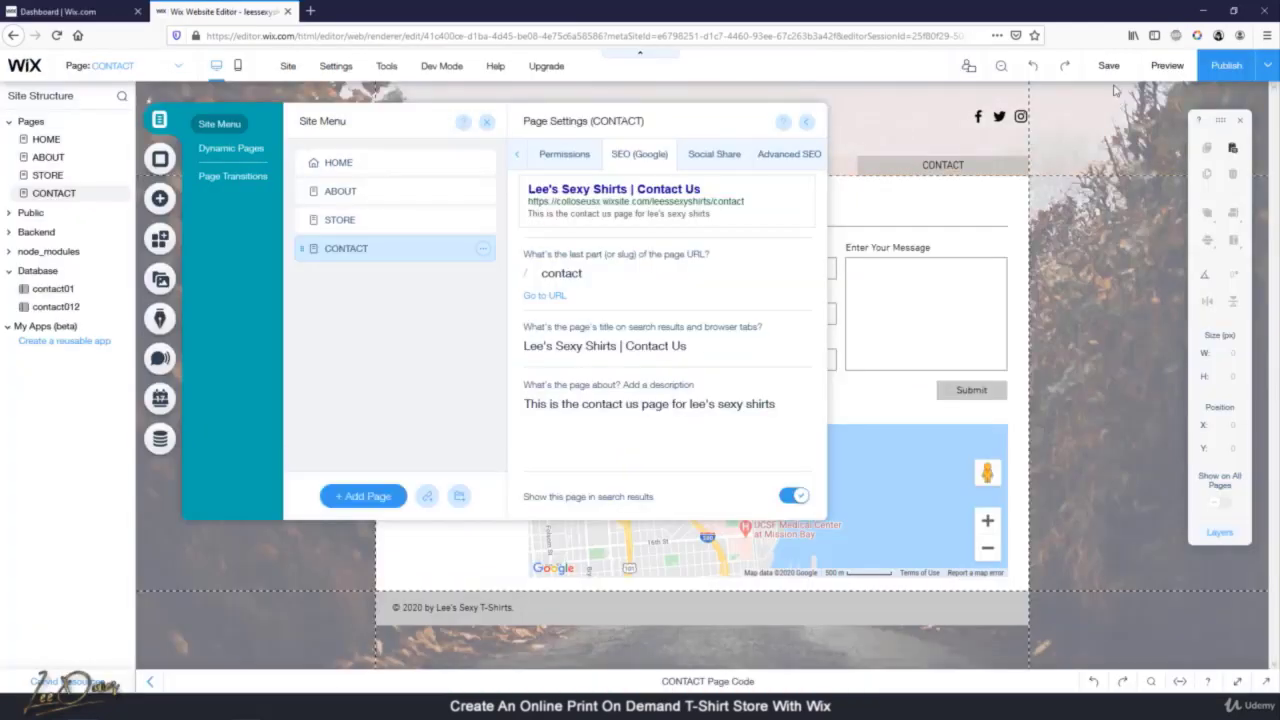
click(806, 121)
click(487, 121)
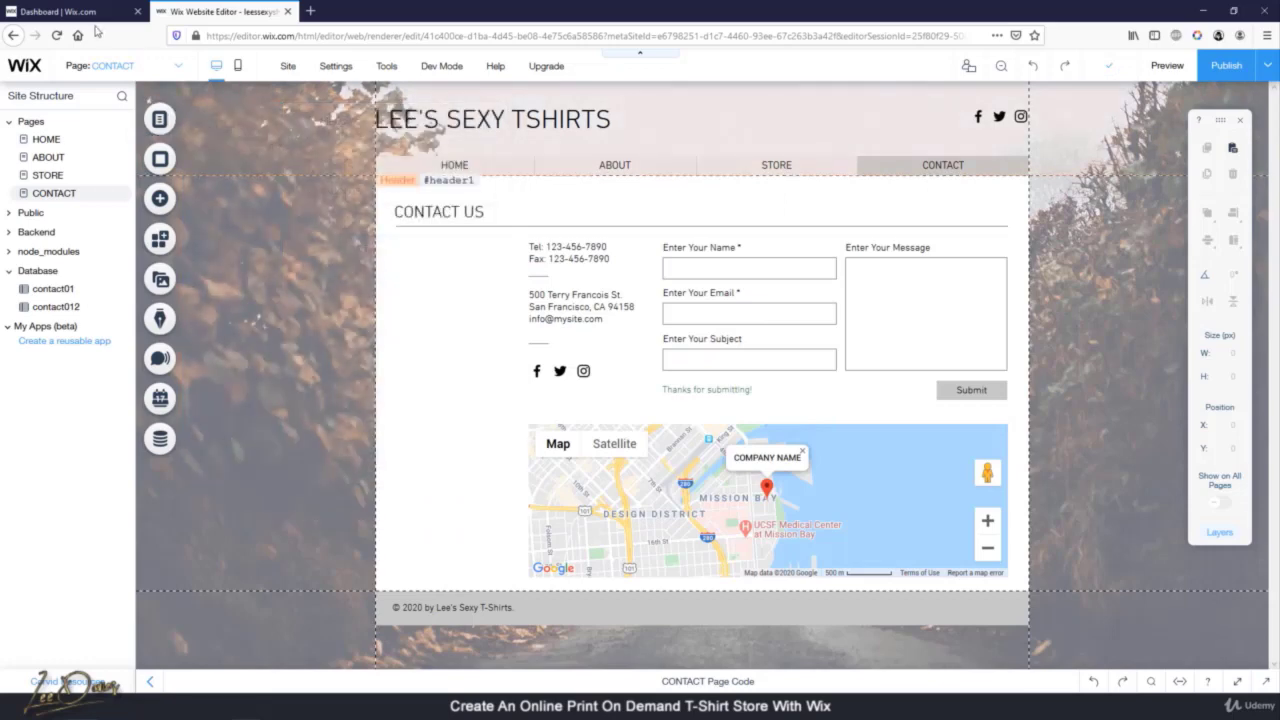
Switch to the site's dashboard and open the SEO plan through the Connect Your Site to Google setup task
click(95, 11)
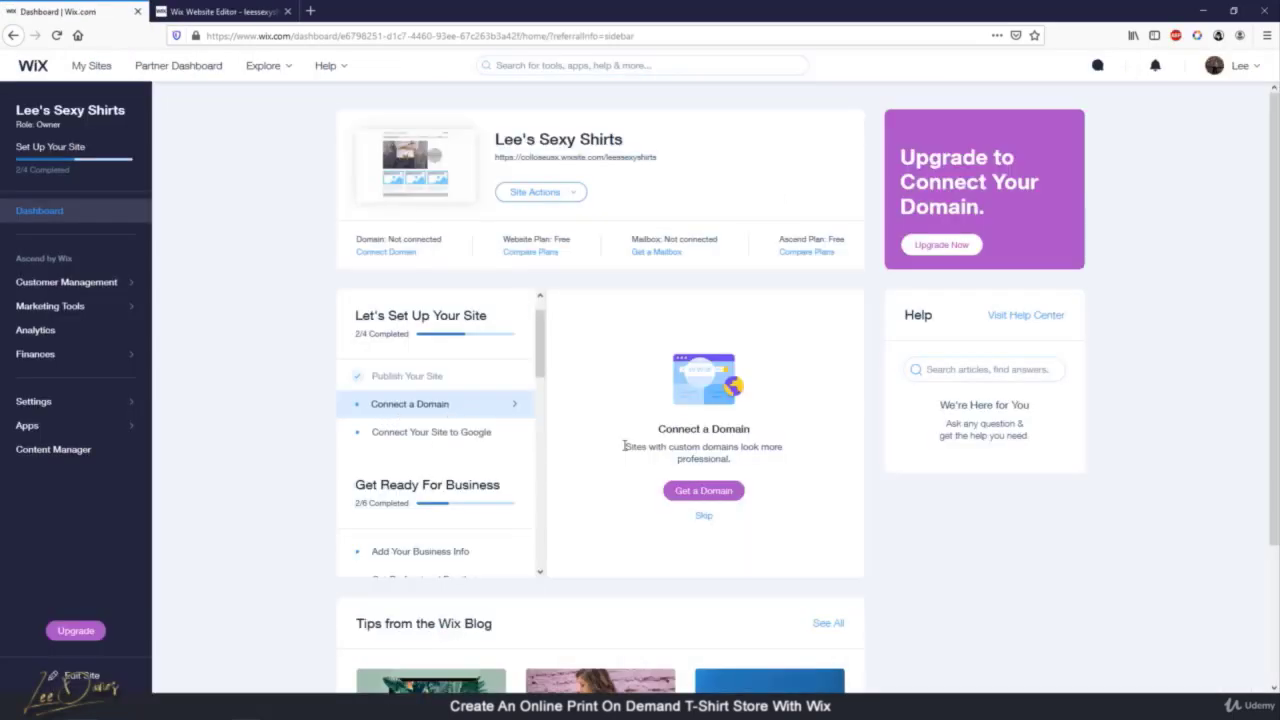
click(451, 436)
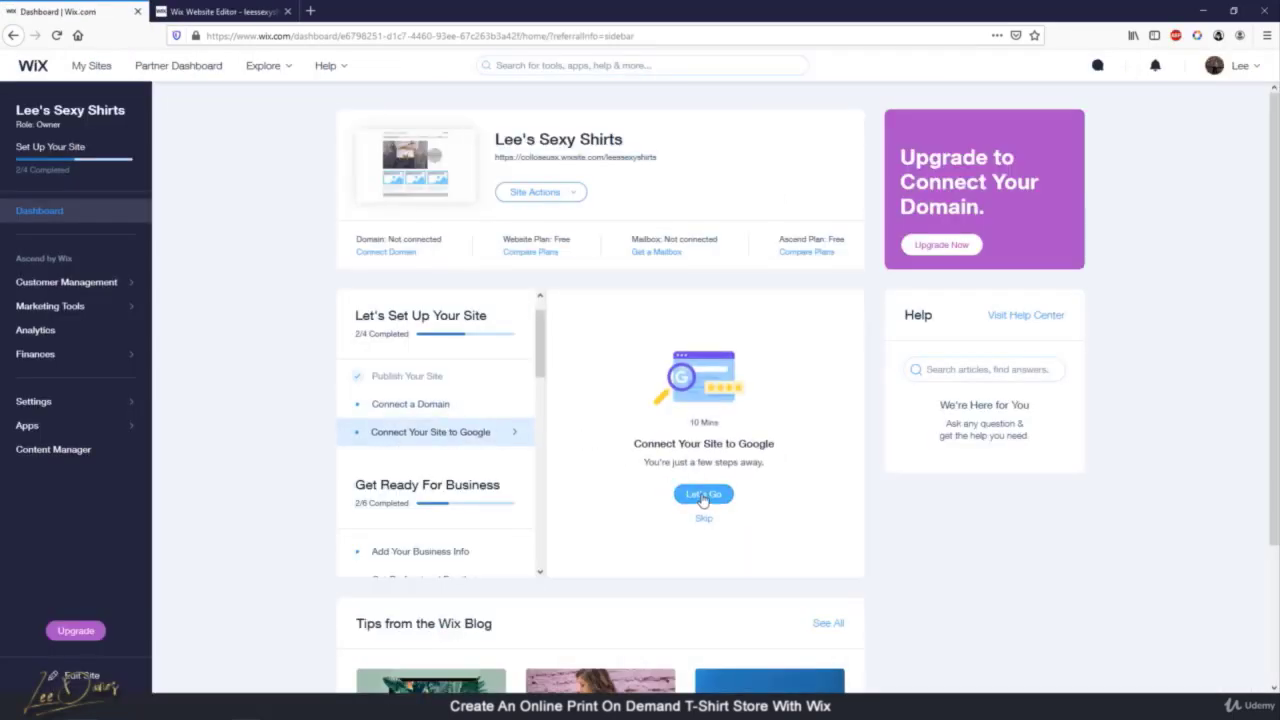
click(704, 497)
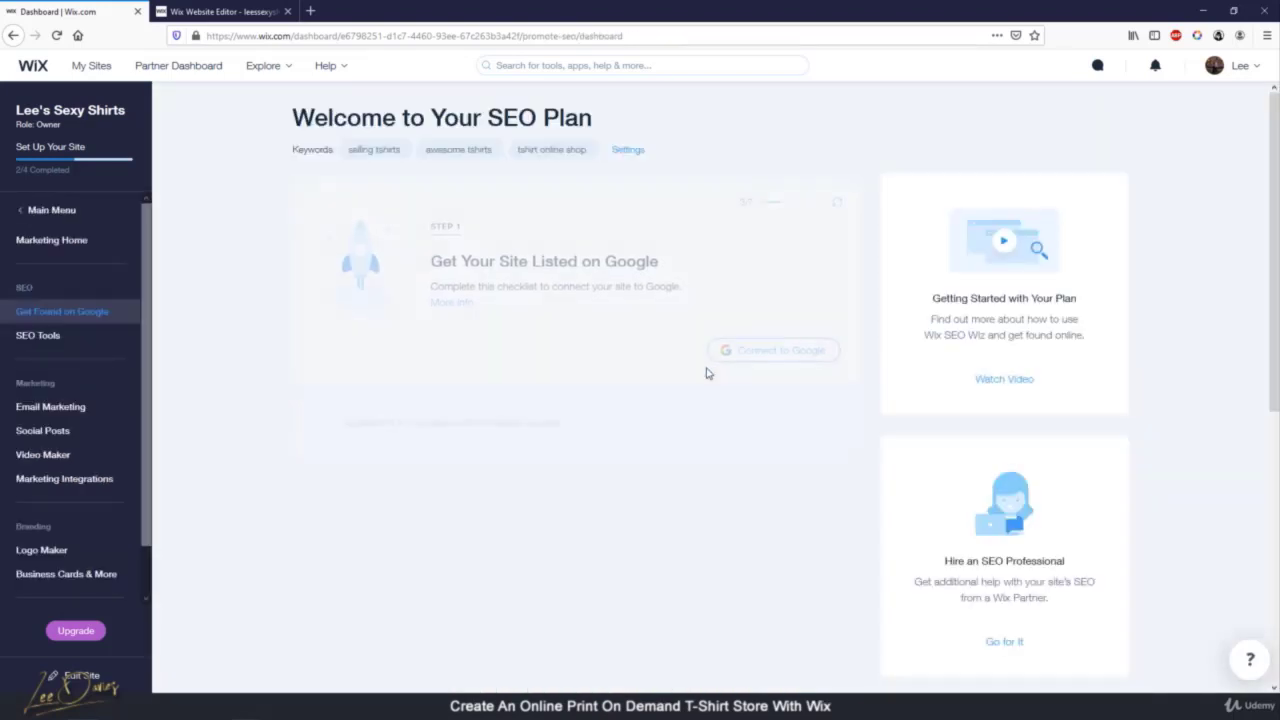
scroll(707, 377, down, 3)
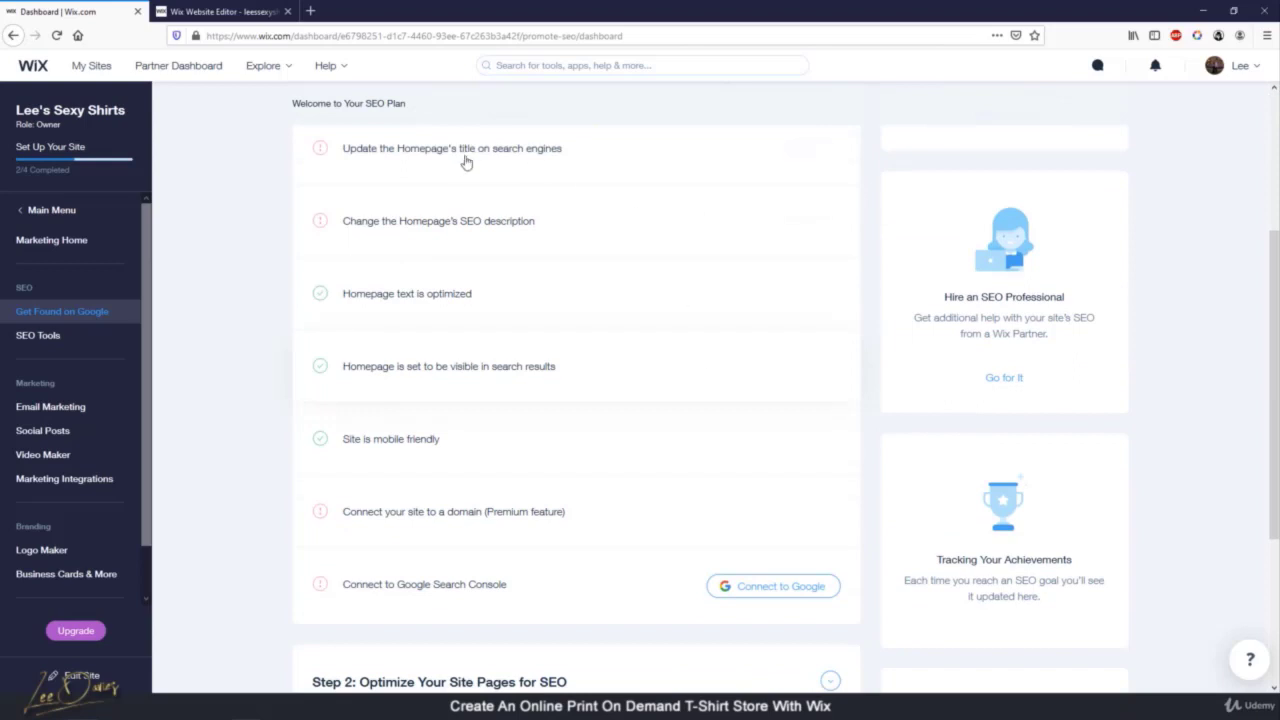
Look through the recommended Homepage titles in the SEO checklist and refresh the checklist item
click(800, 197)
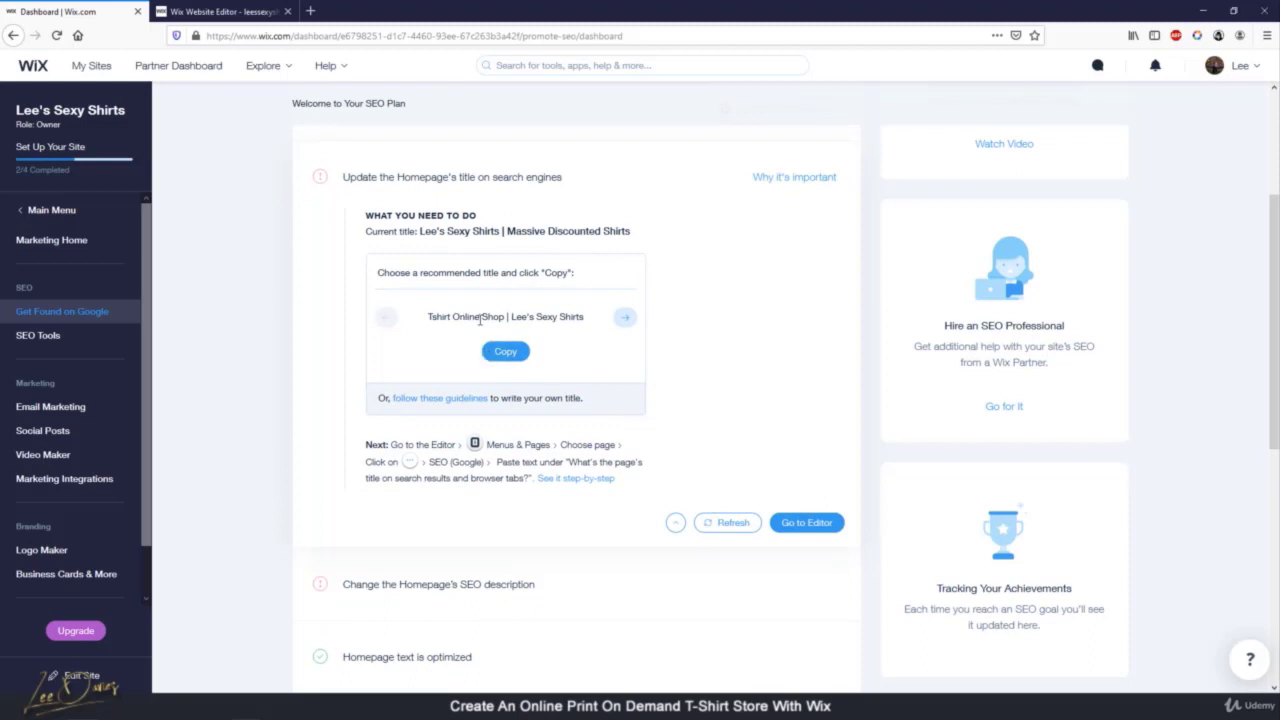
drag(585, 317, 427, 320)
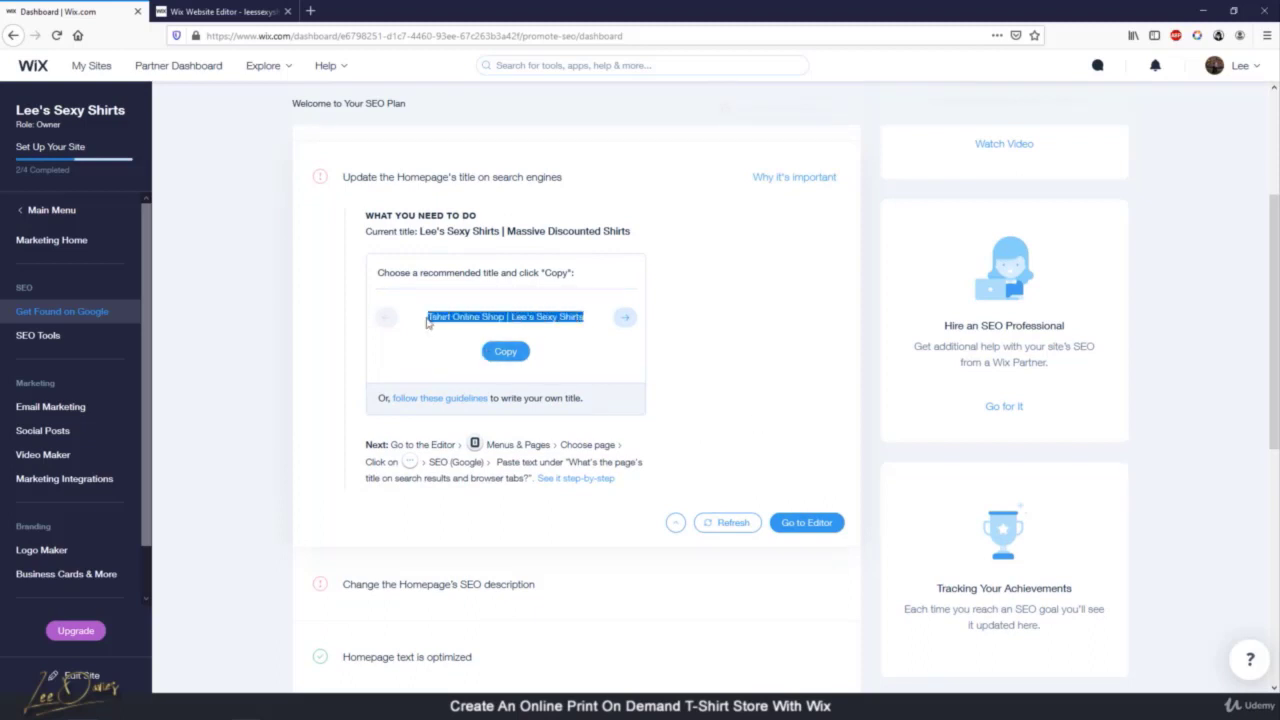
click(627, 318)
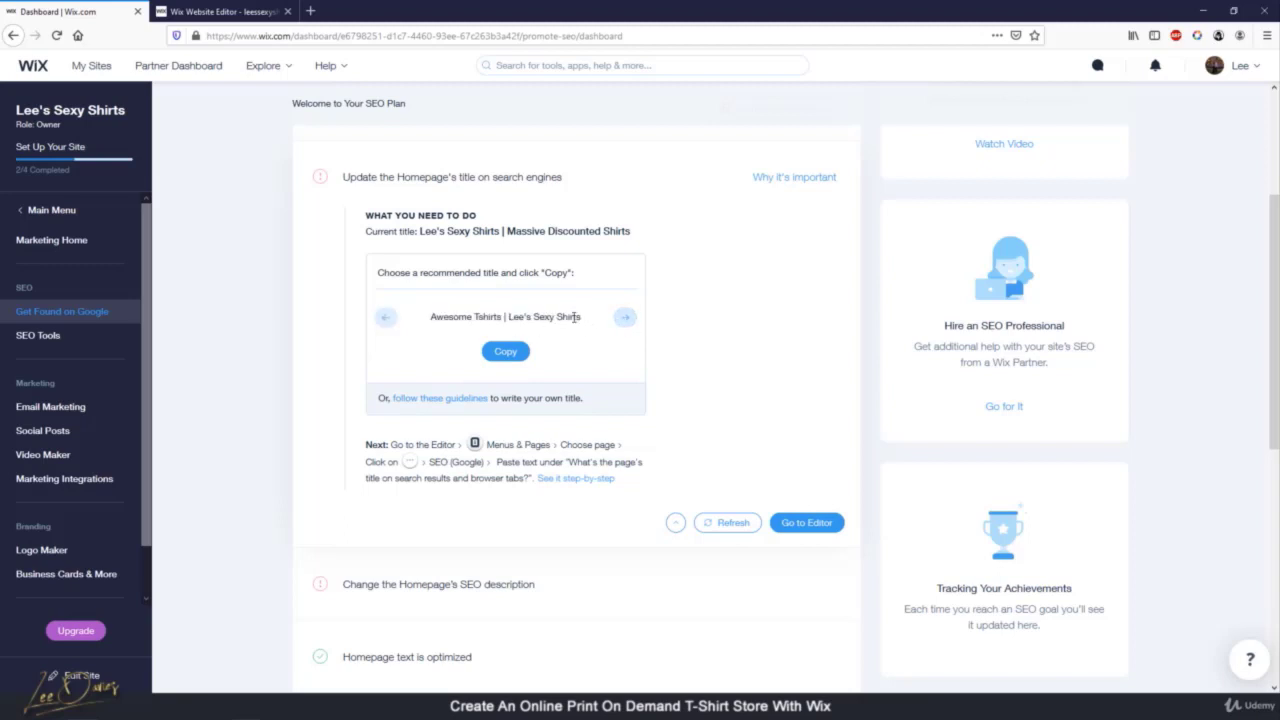
drag(575, 317, 433, 318)
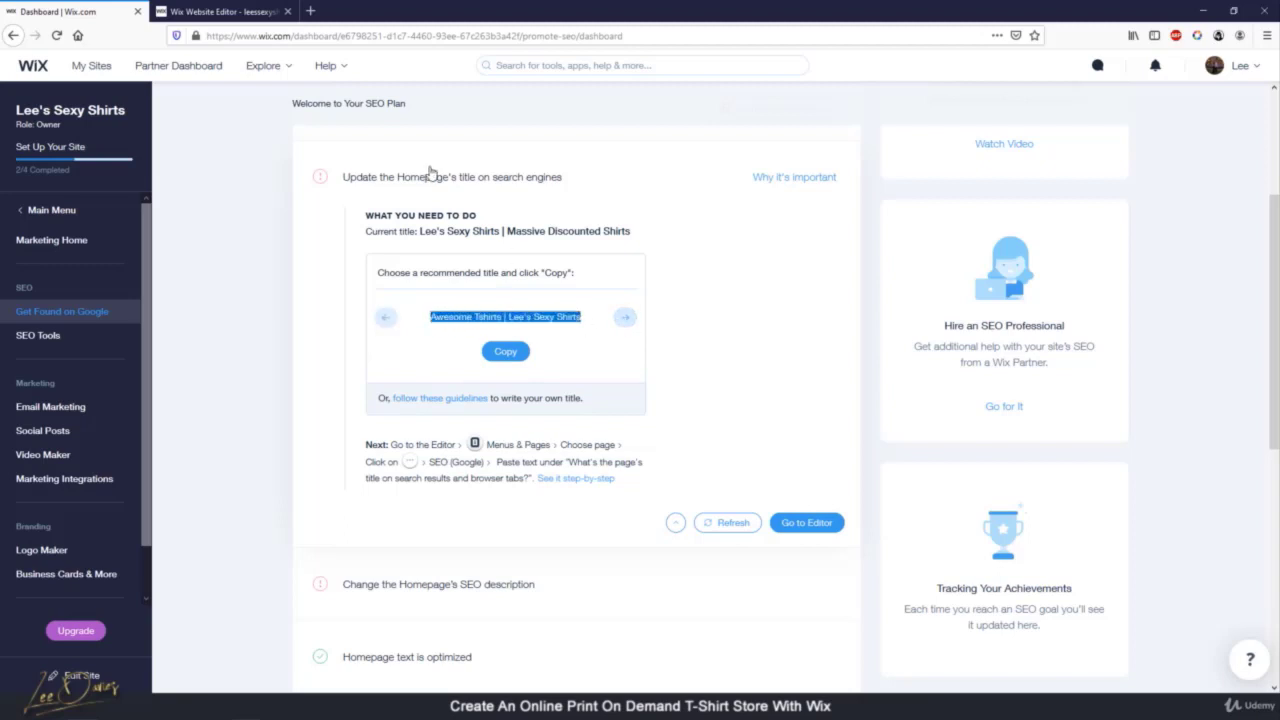
click(730, 522)
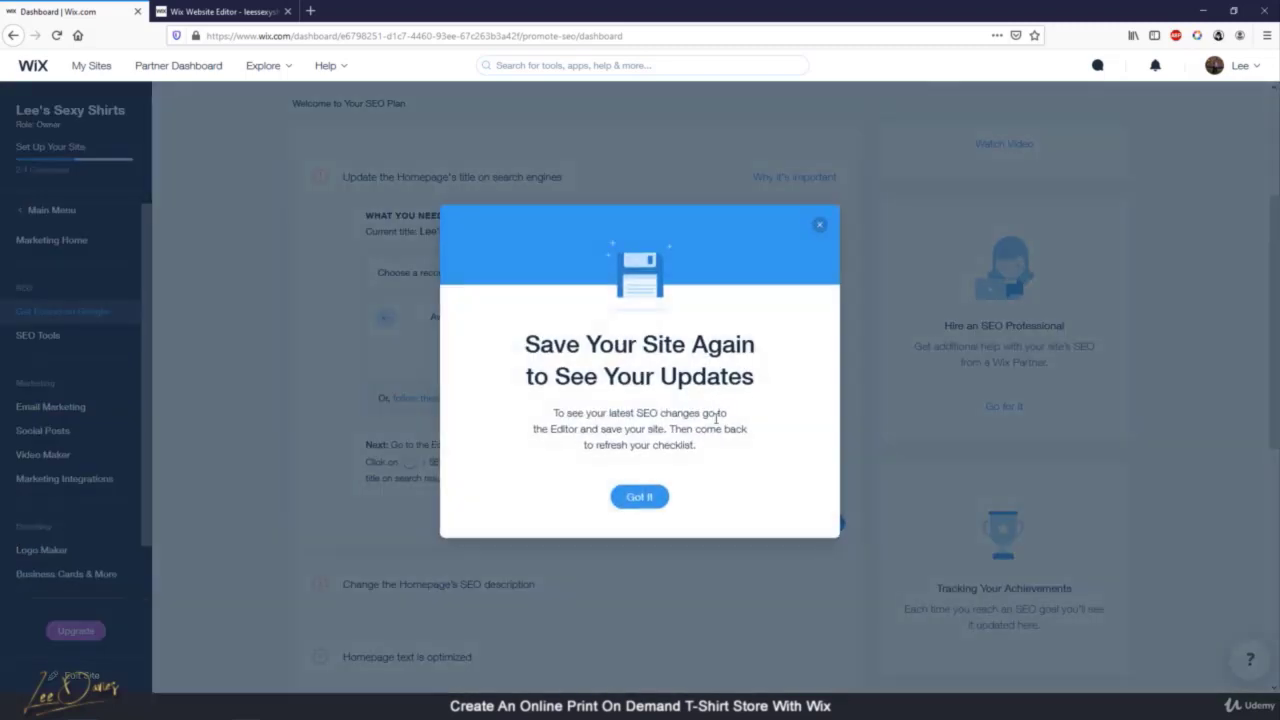
click(645, 496)
Expand the checklist item for the Homepage's SEO description and examine its requirements and keywords
scroll(474, 517, down, 2)
mouse_move(445, 464)
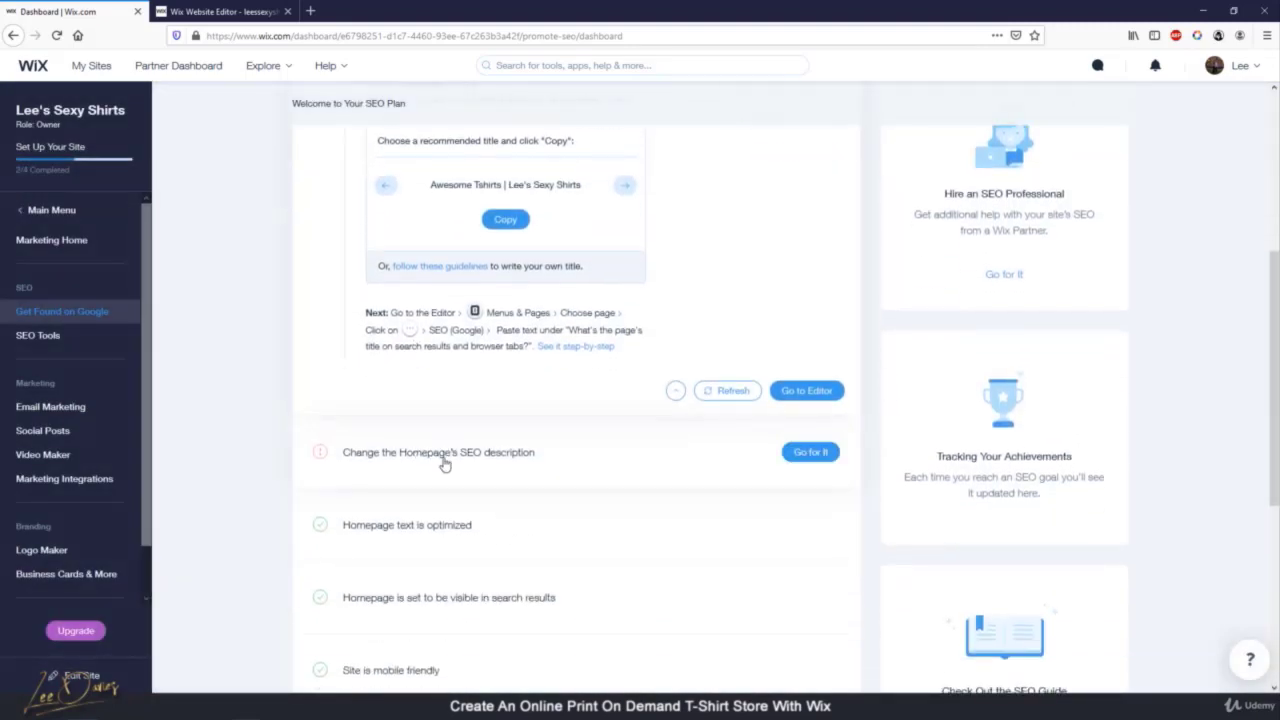
click(475, 462)
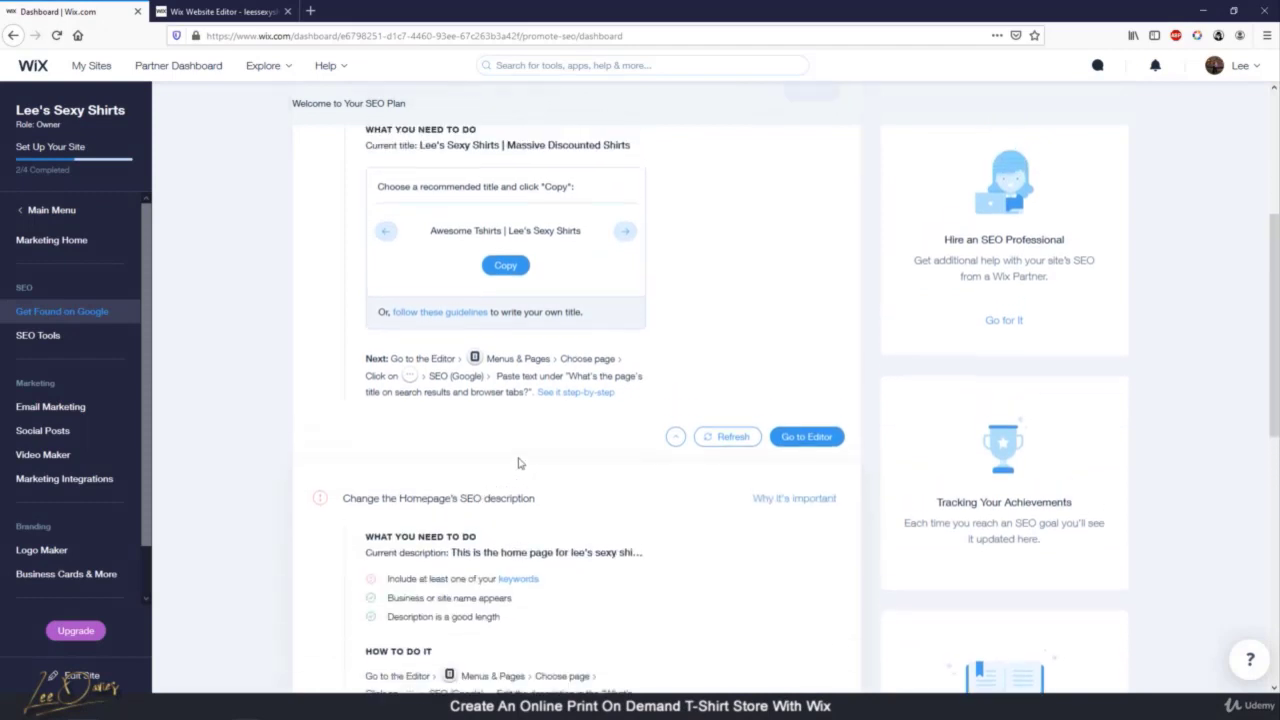
scroll(541, 472, down, 1)
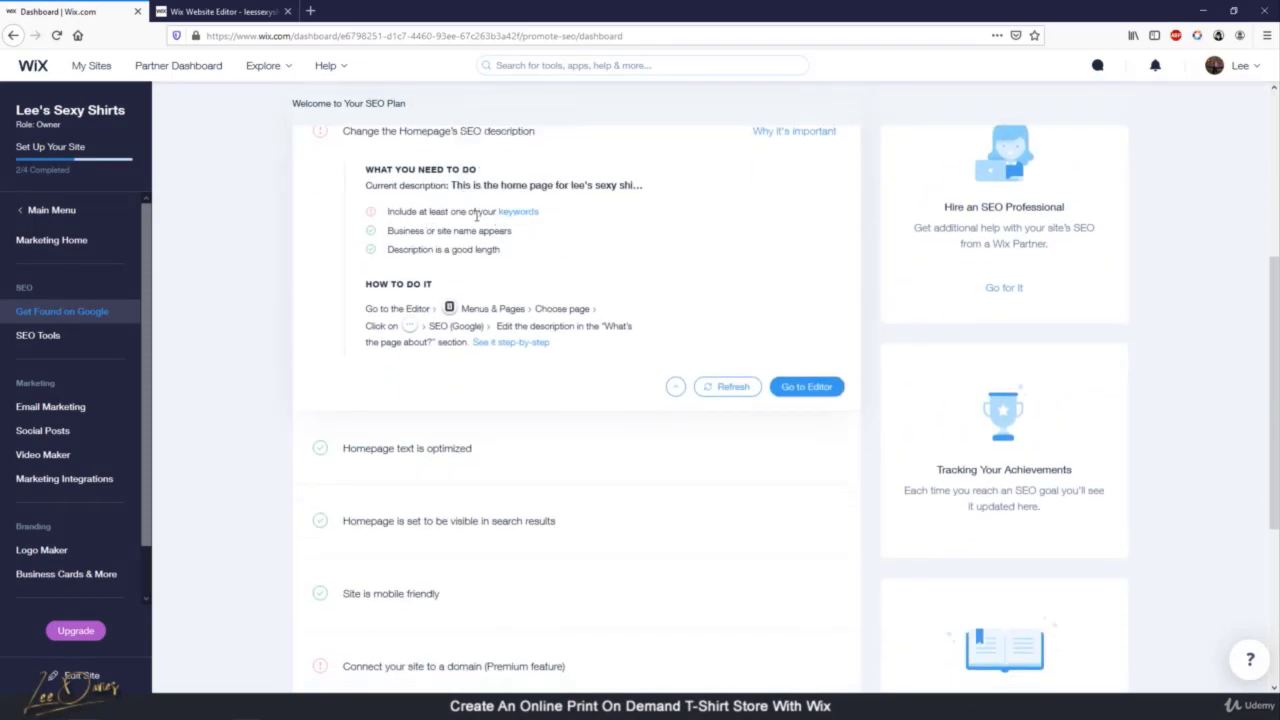
mouse_move(517, 221)
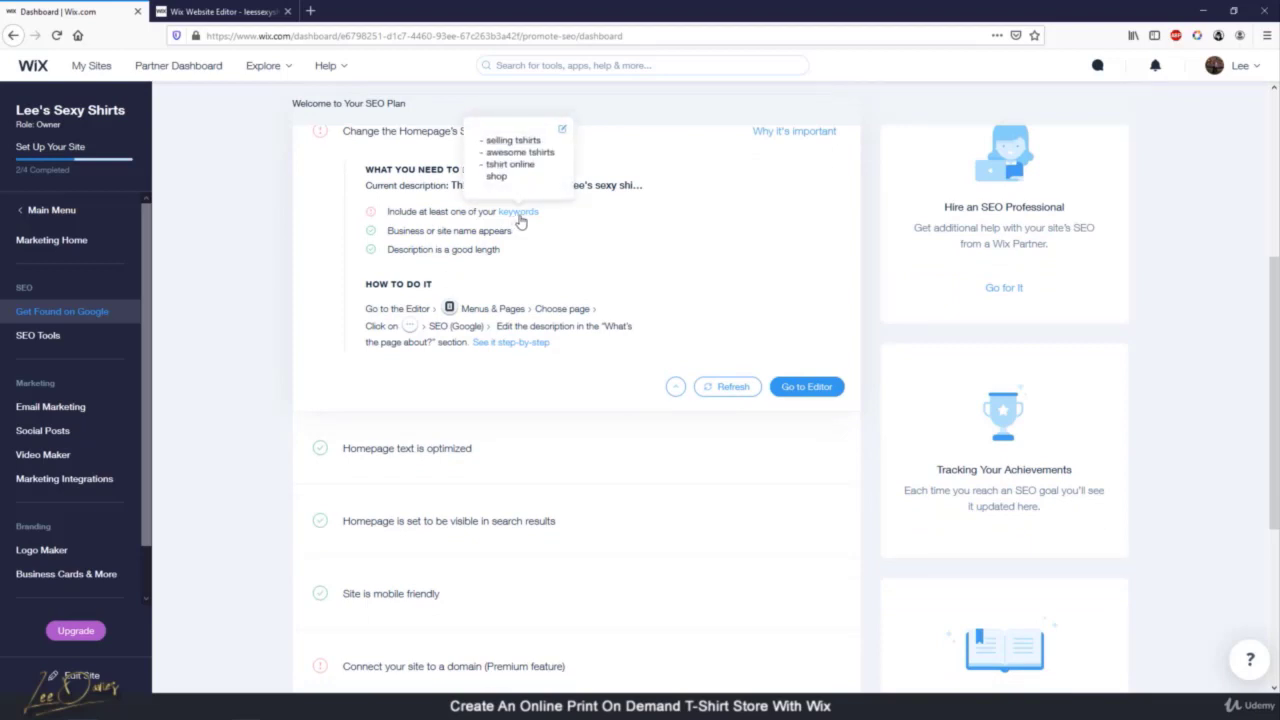
scroll(597, 279, up, 2)
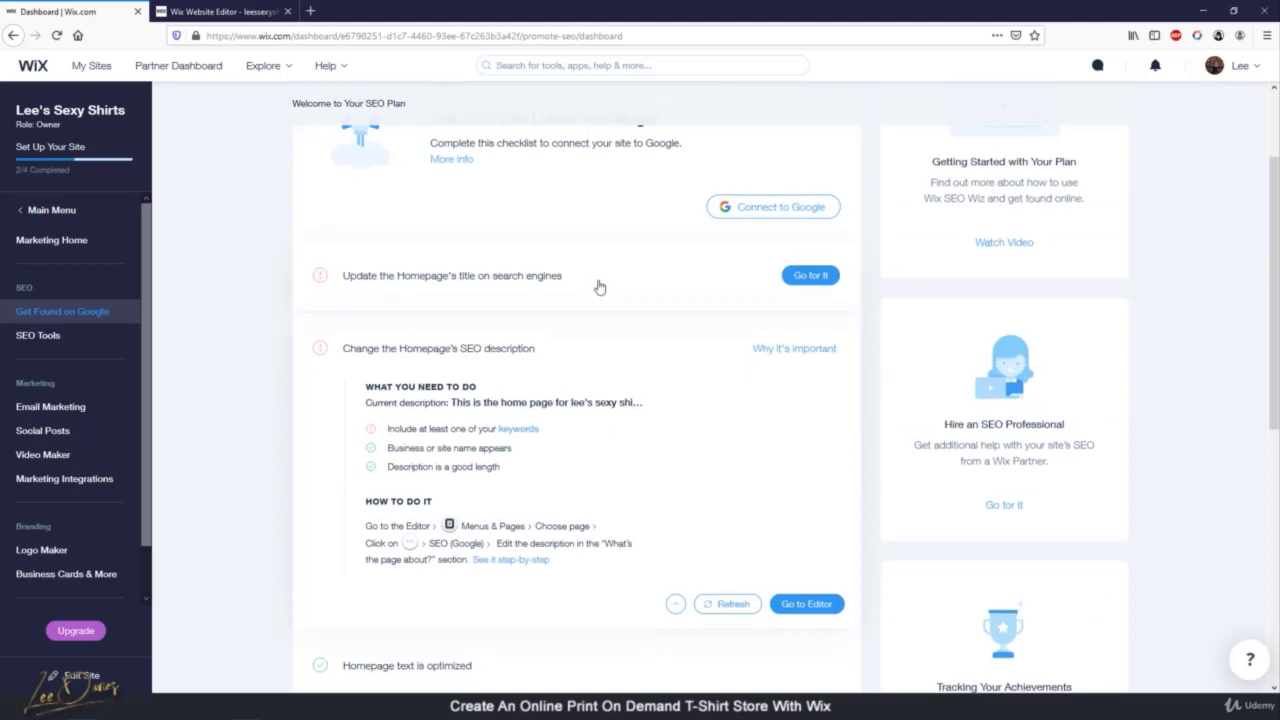
Look over the remaining Step 1 checklist items and try to connect the site to Google
scroll(599, 281, down, 3)
scroll(314, 431, down, 1)
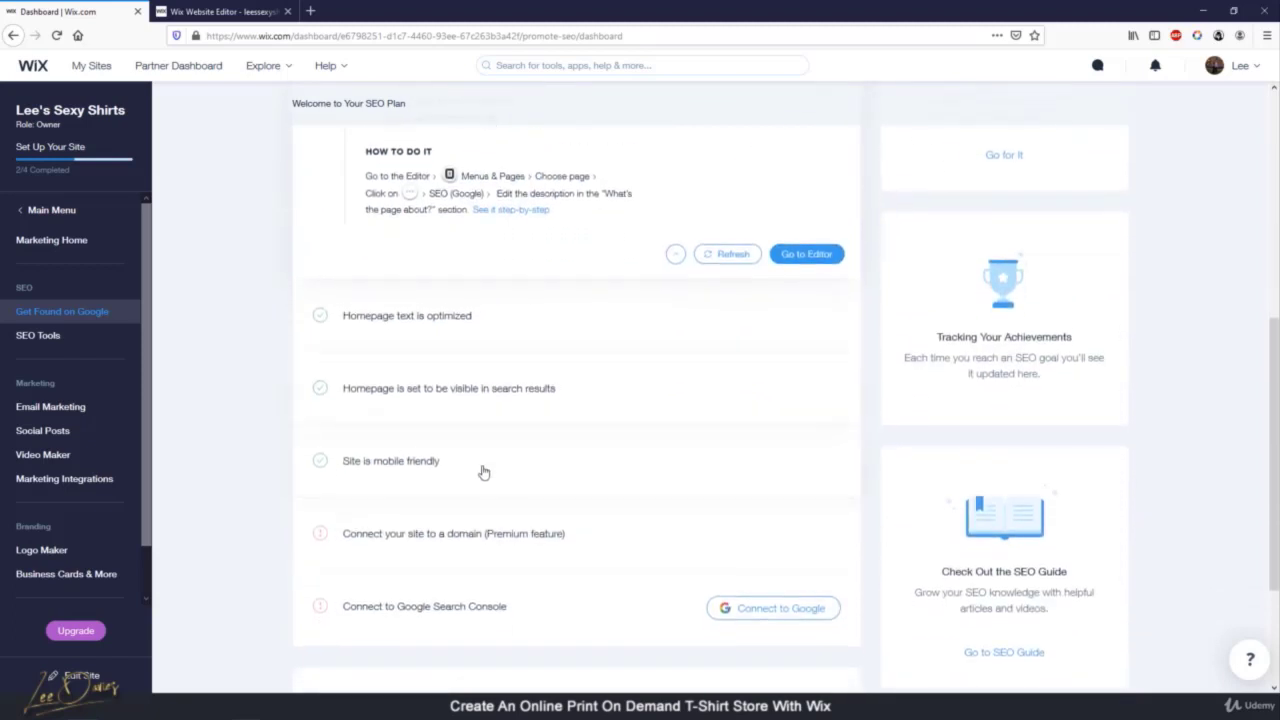
scroll(450, 450, down, 2)
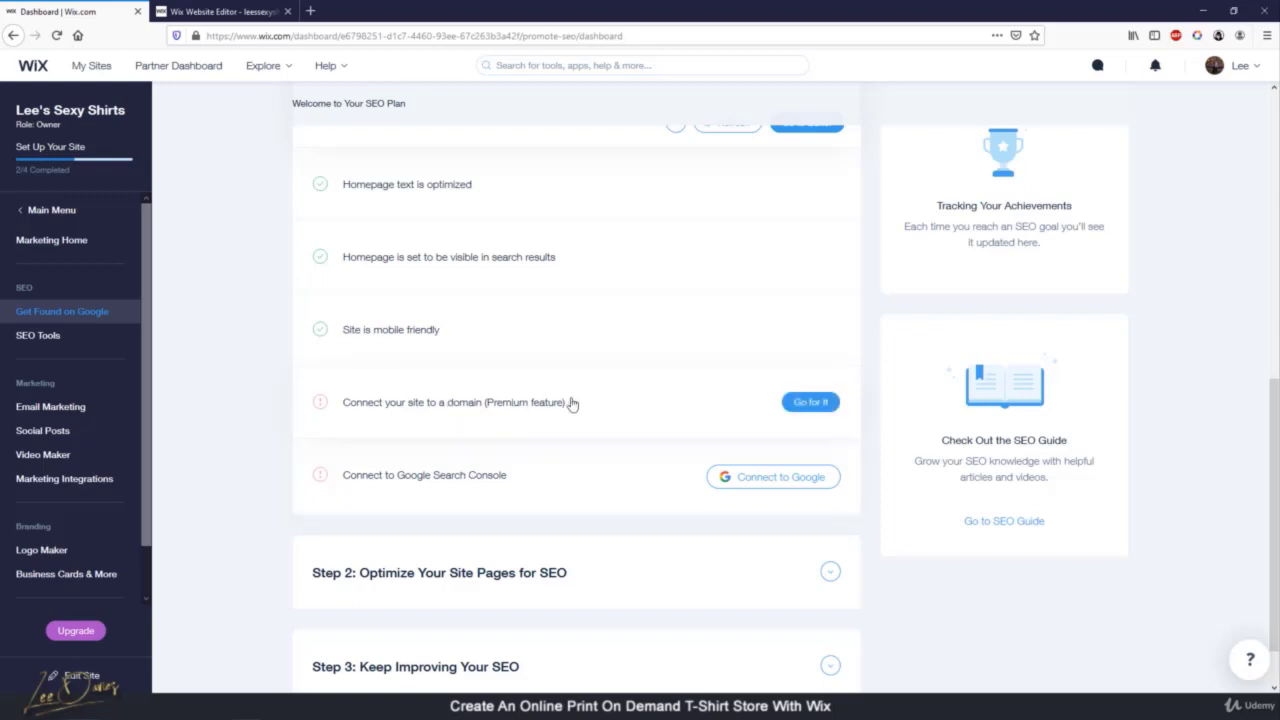
click(800, 489)
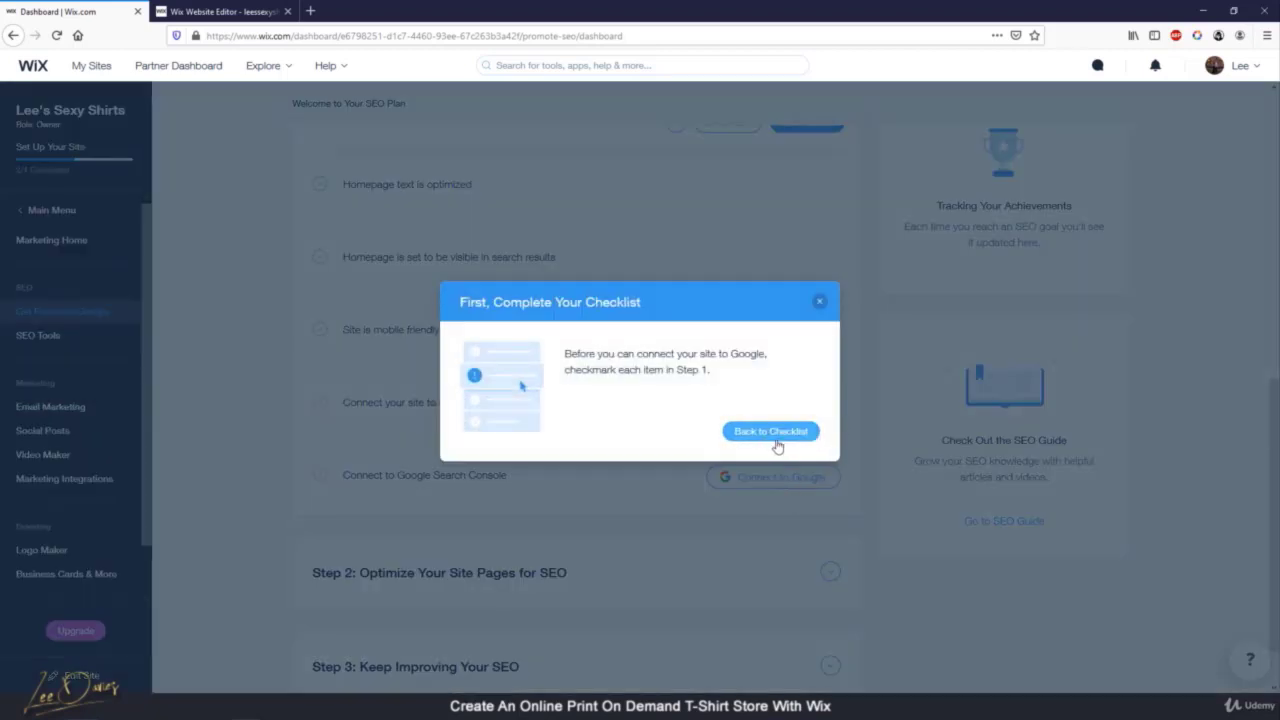
click(820, 305)
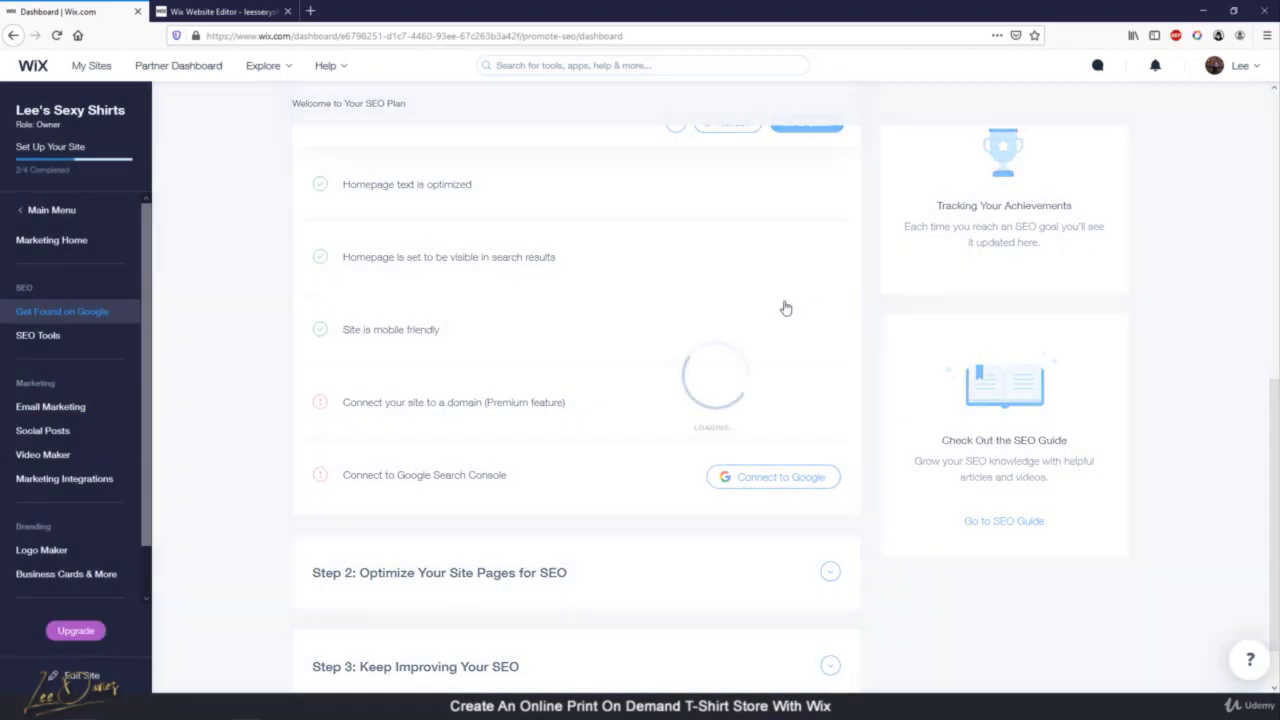
Expand Step 2, Optimize Your Site Pages for SEO, and review its Homepage and ABOUT page checklist items
scroll(600, 420, up, 3)
scroll(481, 421, down, 2)
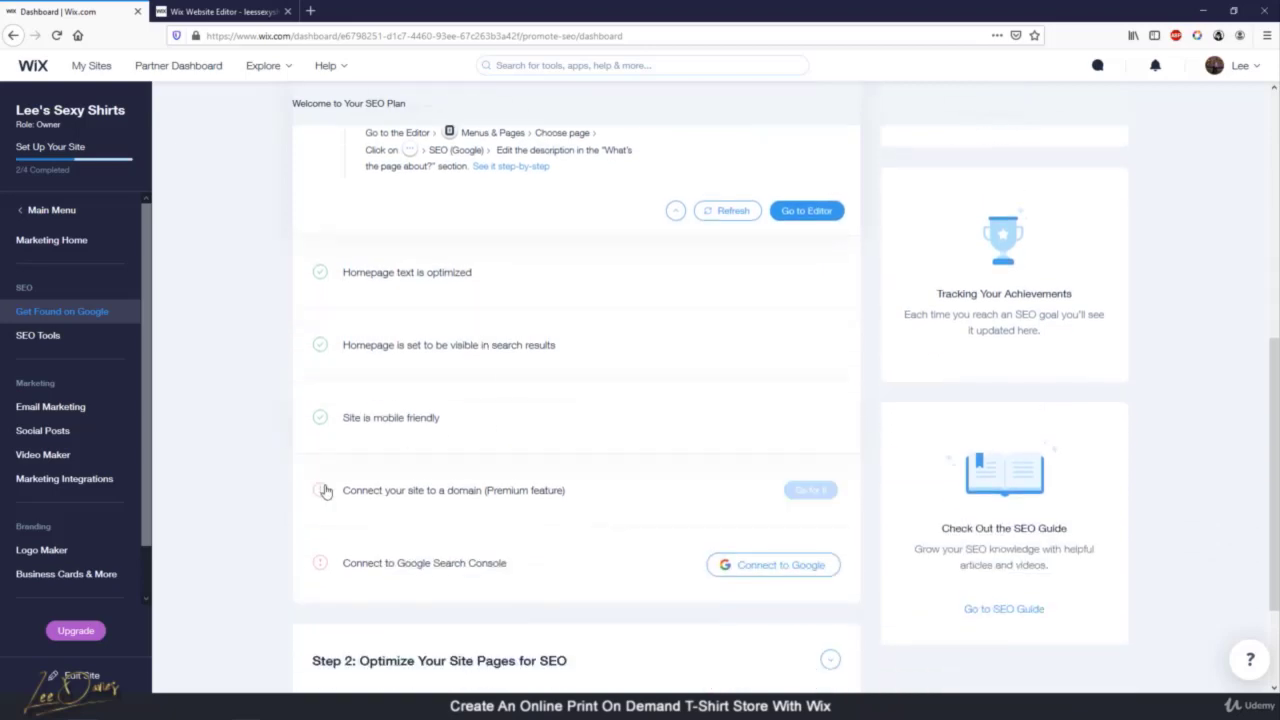
scroll(510, 497, up, 5)
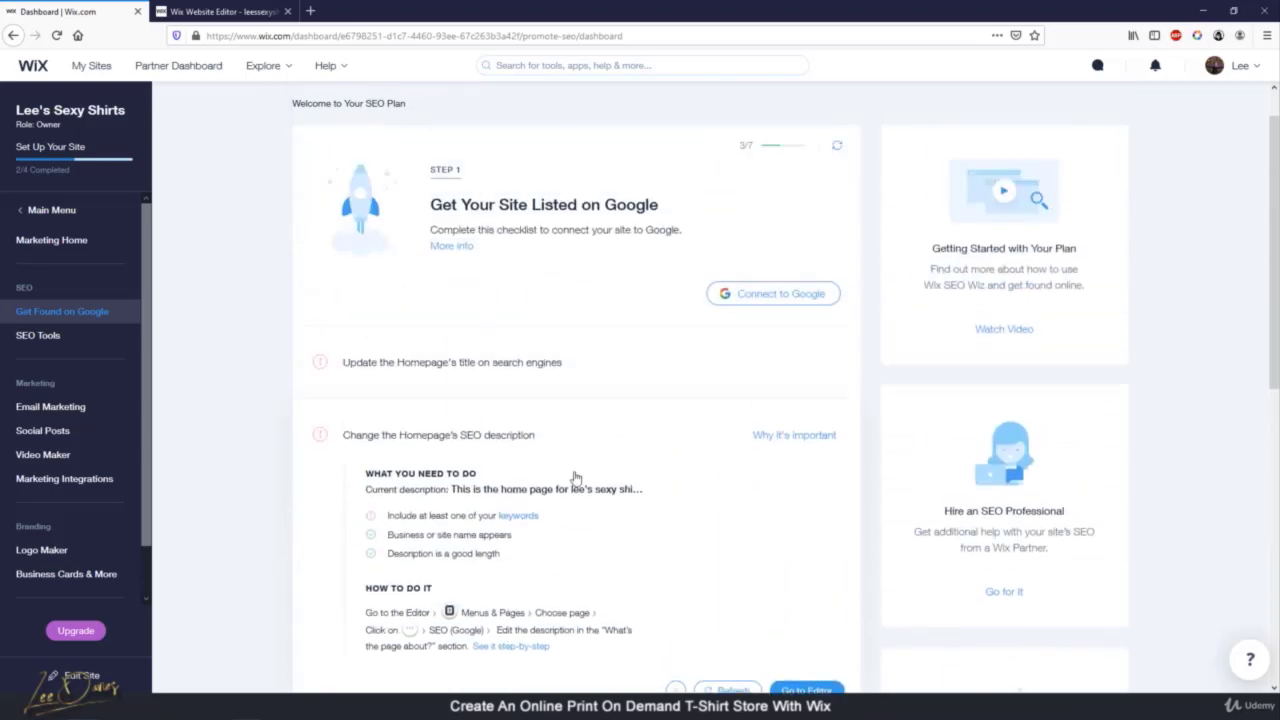
scroll(652, 462, down, 10)
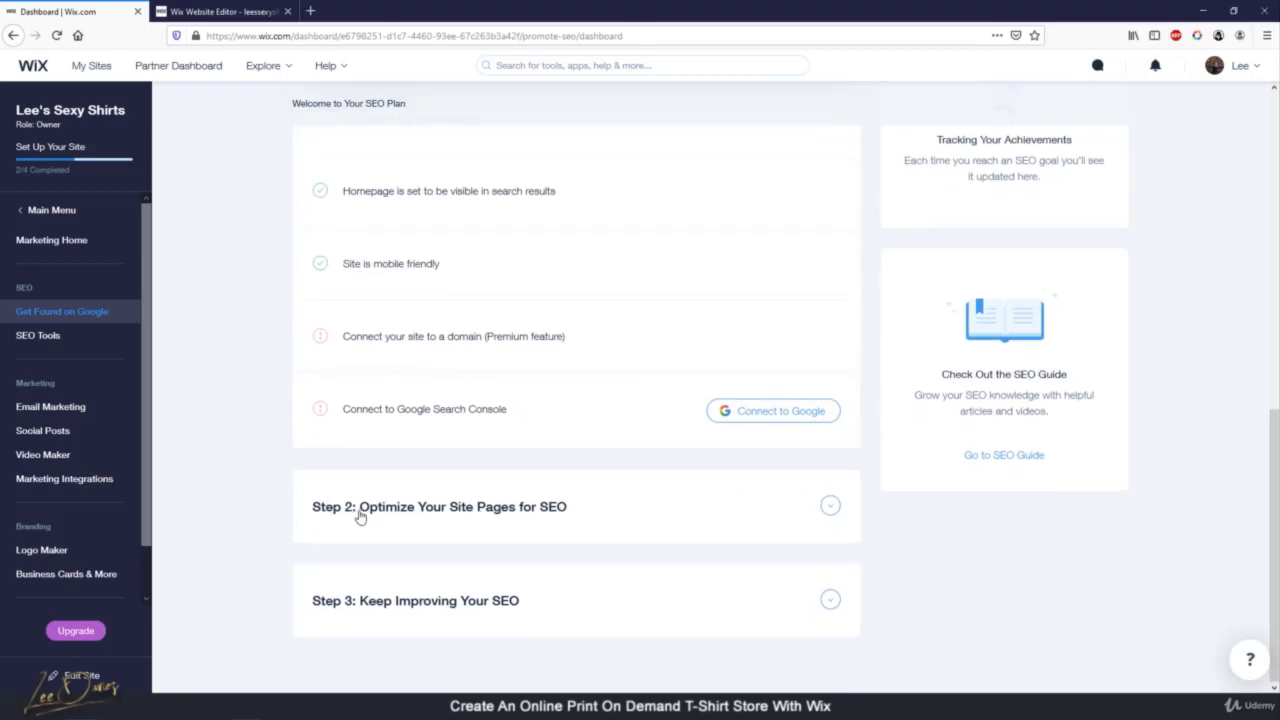
click(445, 510)
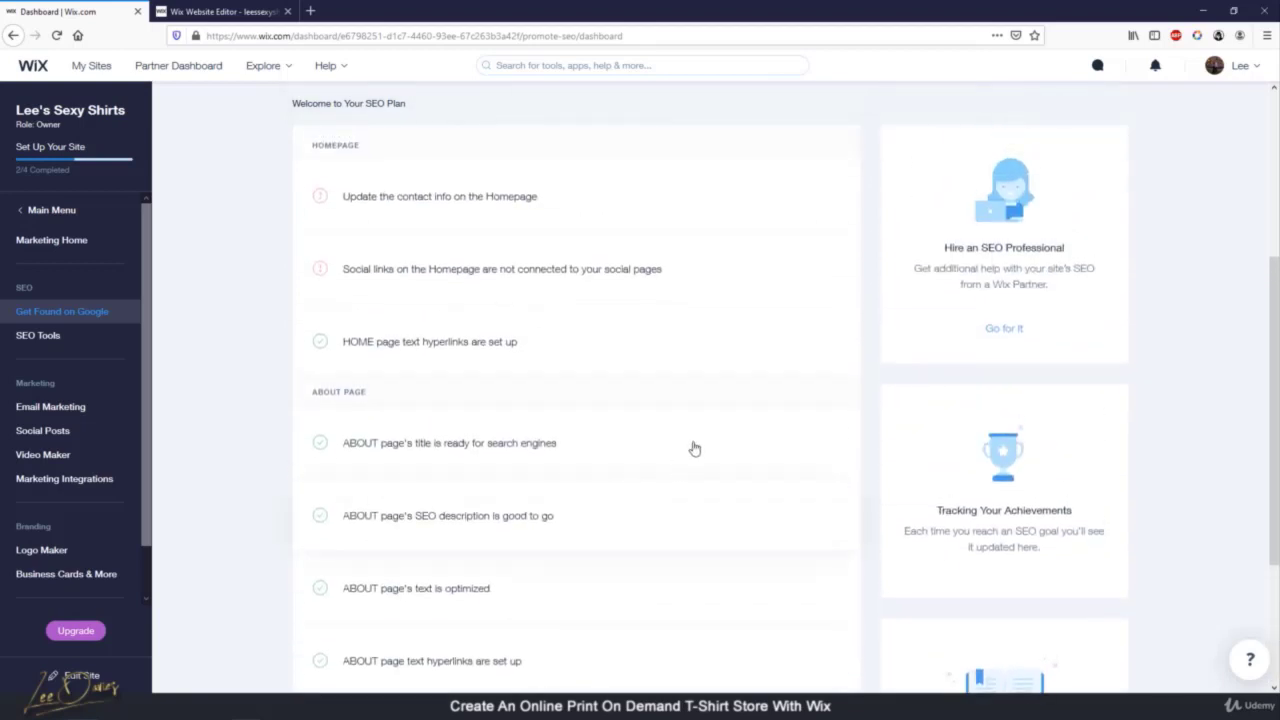
scroll(599, 372, down, 2)
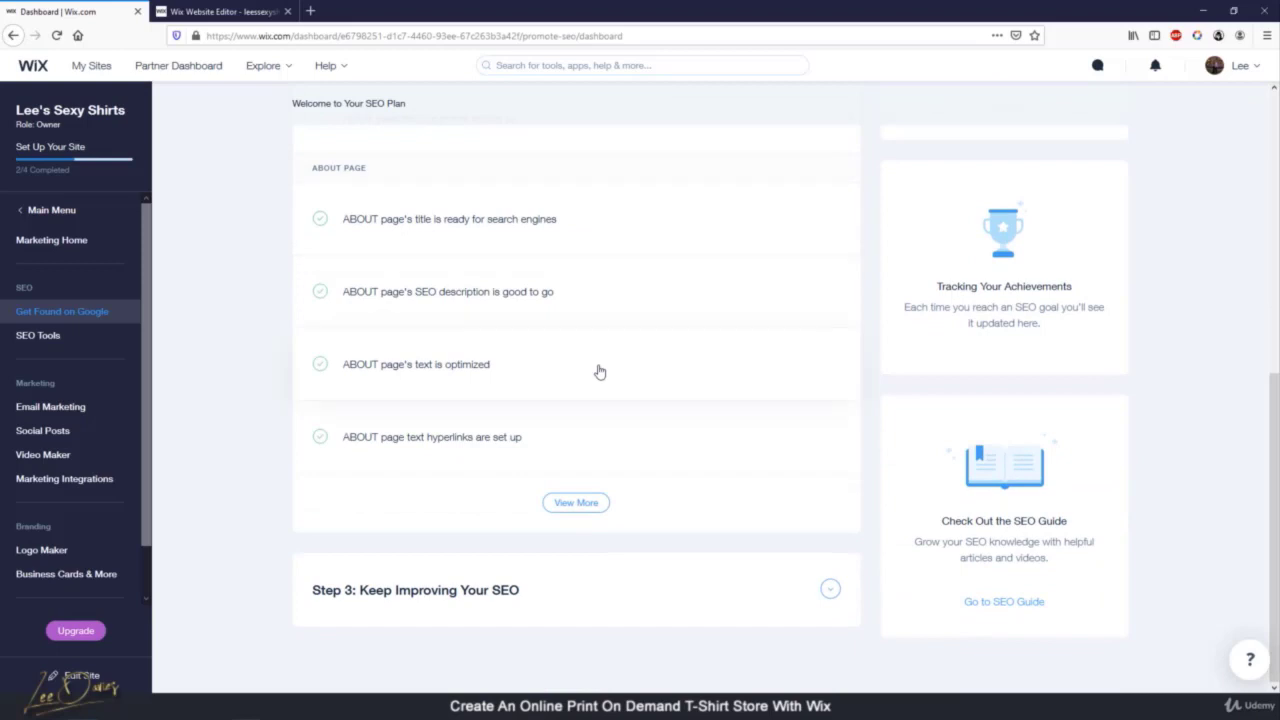
scroll(600, 373, up, 1)
scroll(599, 379, down, 1)
scroll(599, 382, up, 3)
scroll(599, 387, down, 3)
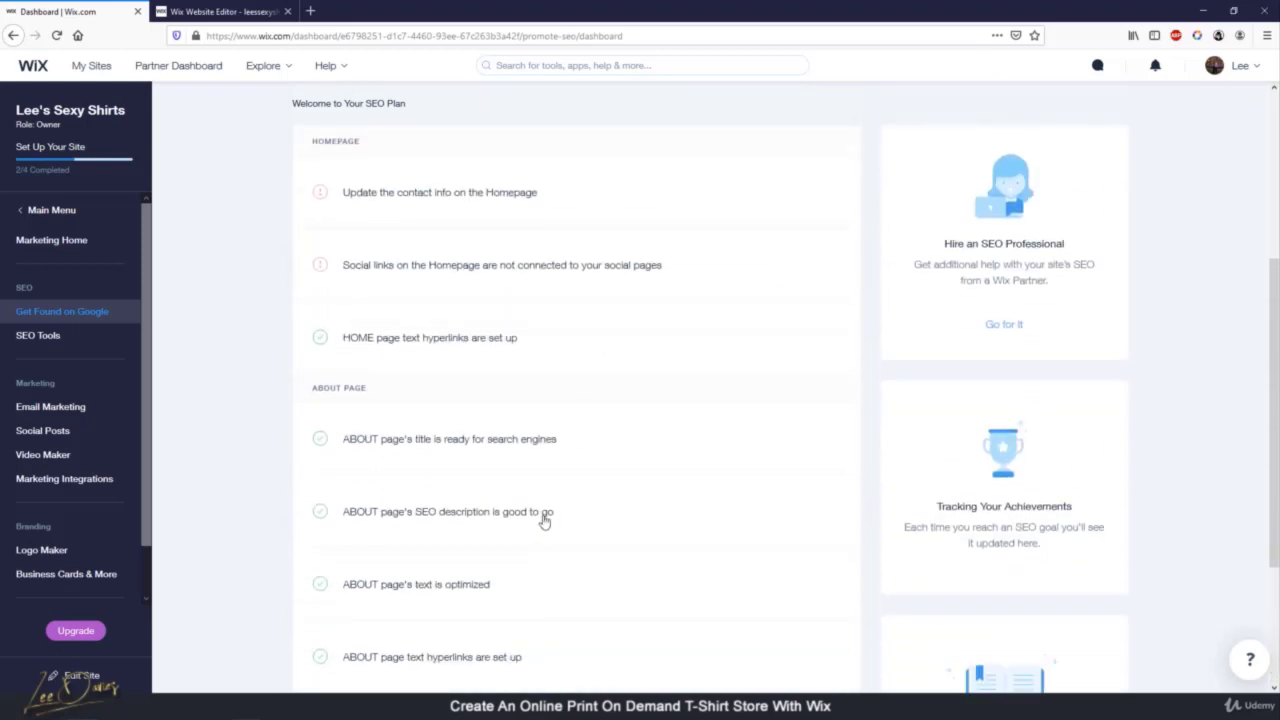
Expand Step 3, Keep Improving Your SEO, and read the options it offers
click(403, 594)
scroll(686, 520, down, 3)
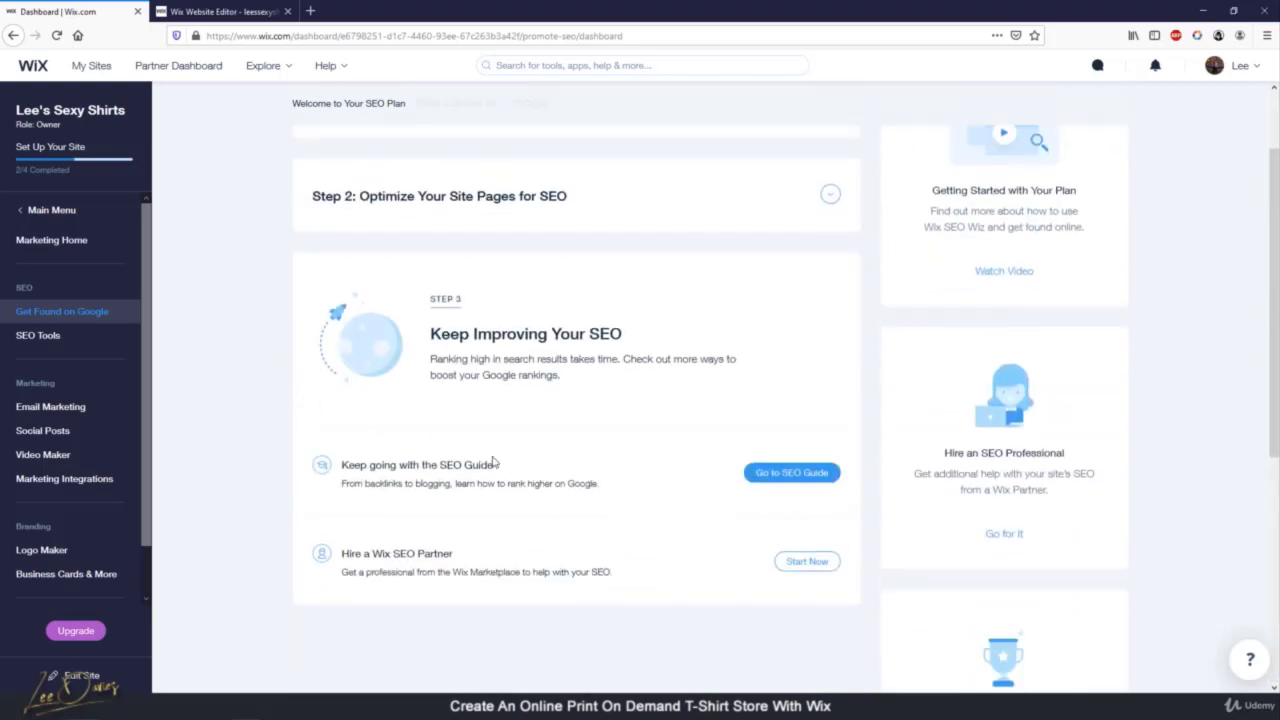
scroll(491, 457, up, 1)
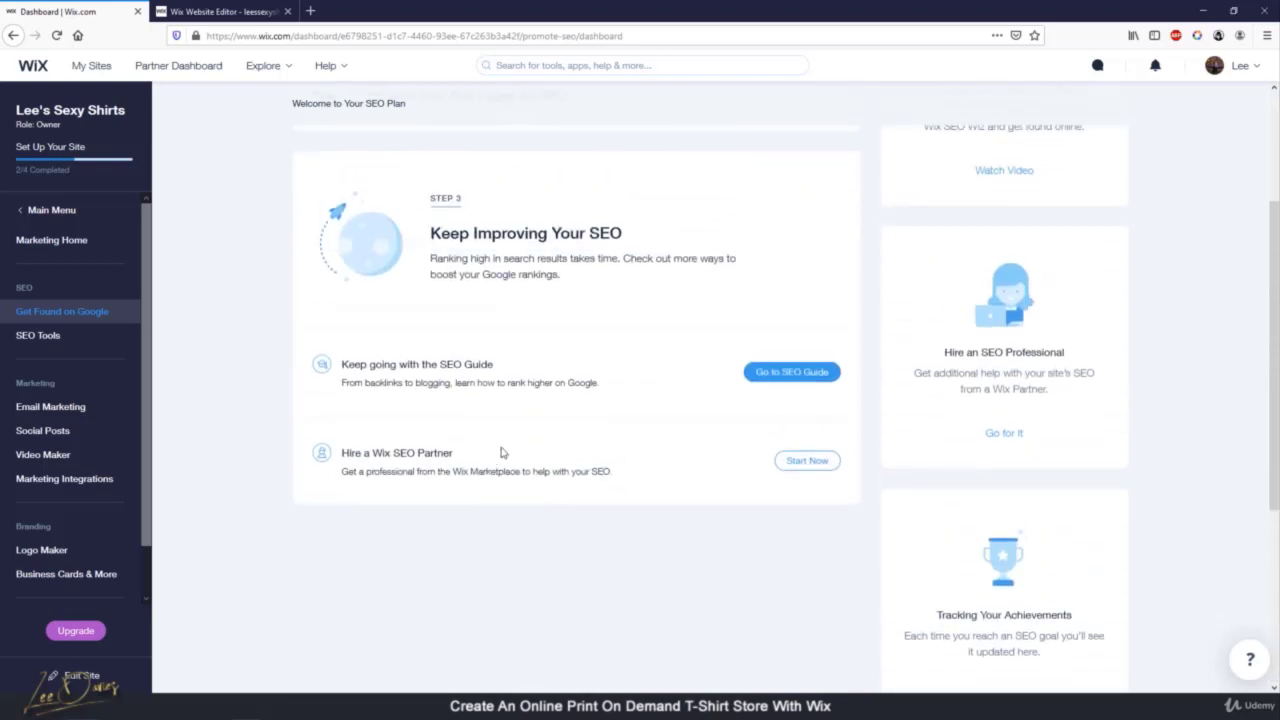
scroll(501, 450, up, 1)
scroll(500, 449, down, 1)
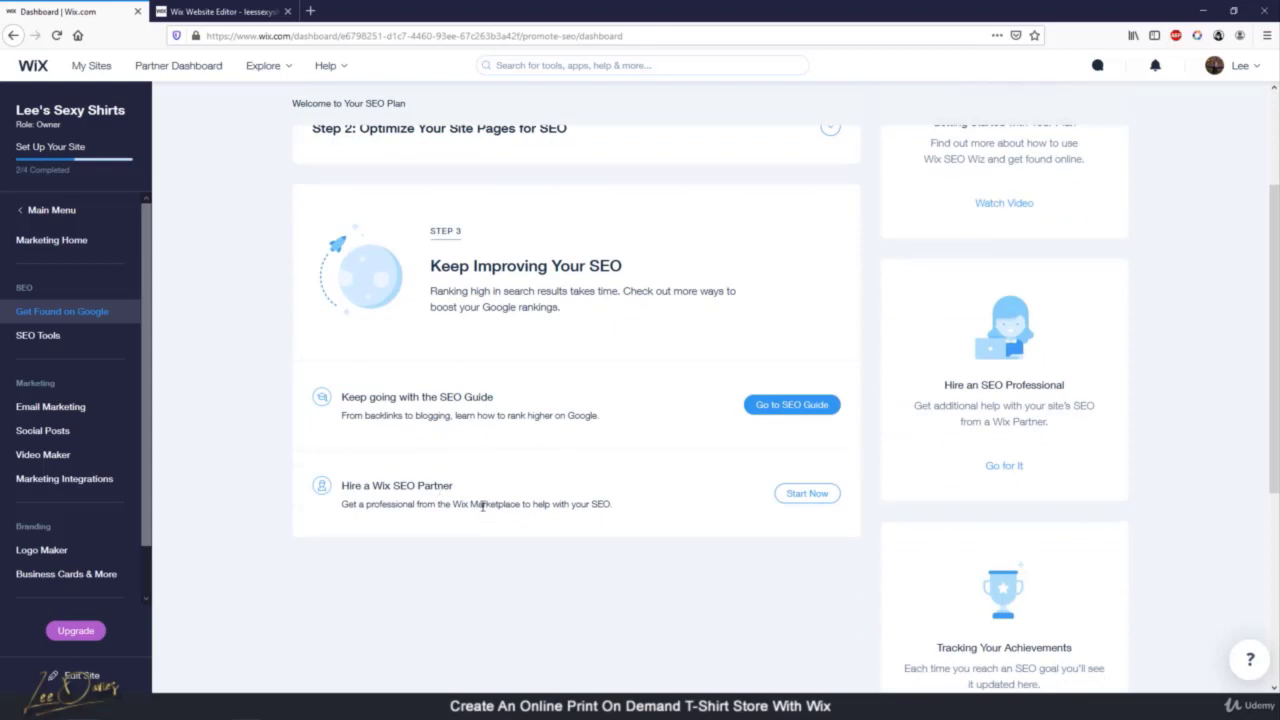
scroll(482, 505, up, 1)
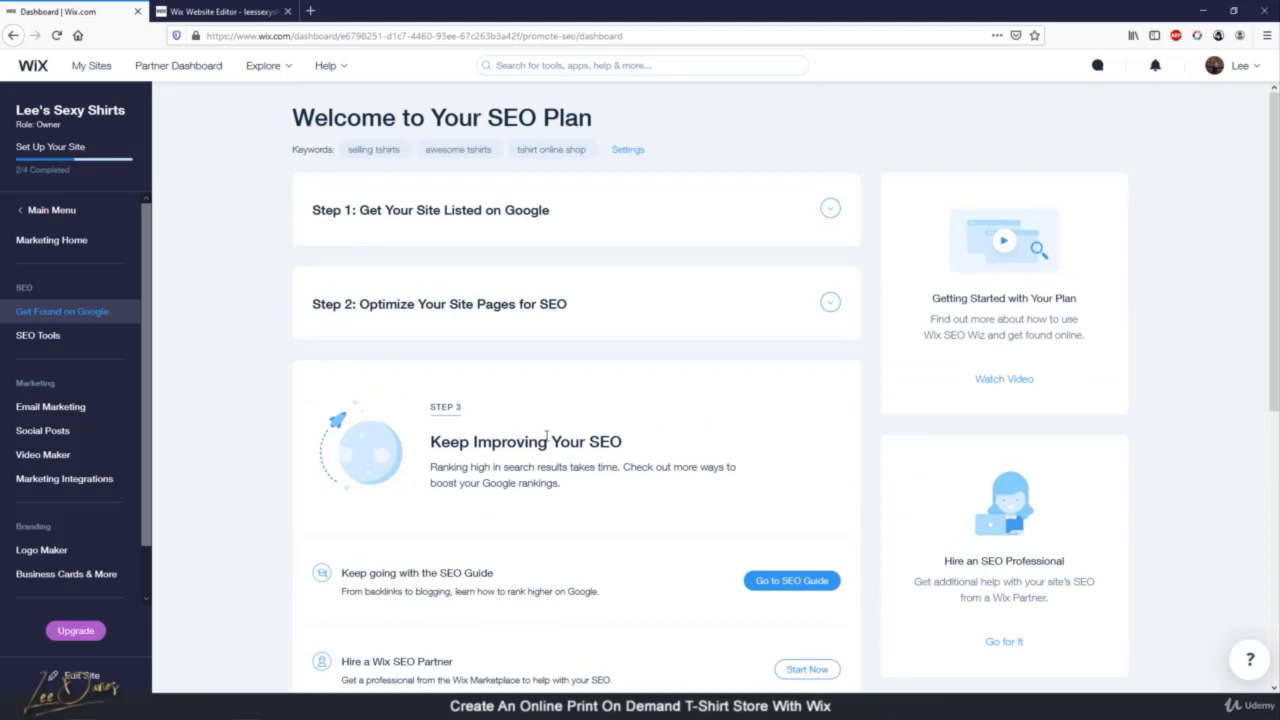
In Step 1's Homepage title item, find the recommended title "Selling Tshirts | Lee's Sexy Shirts" and copy it
click(545, 236)
scroll(545, 230, down, 1)
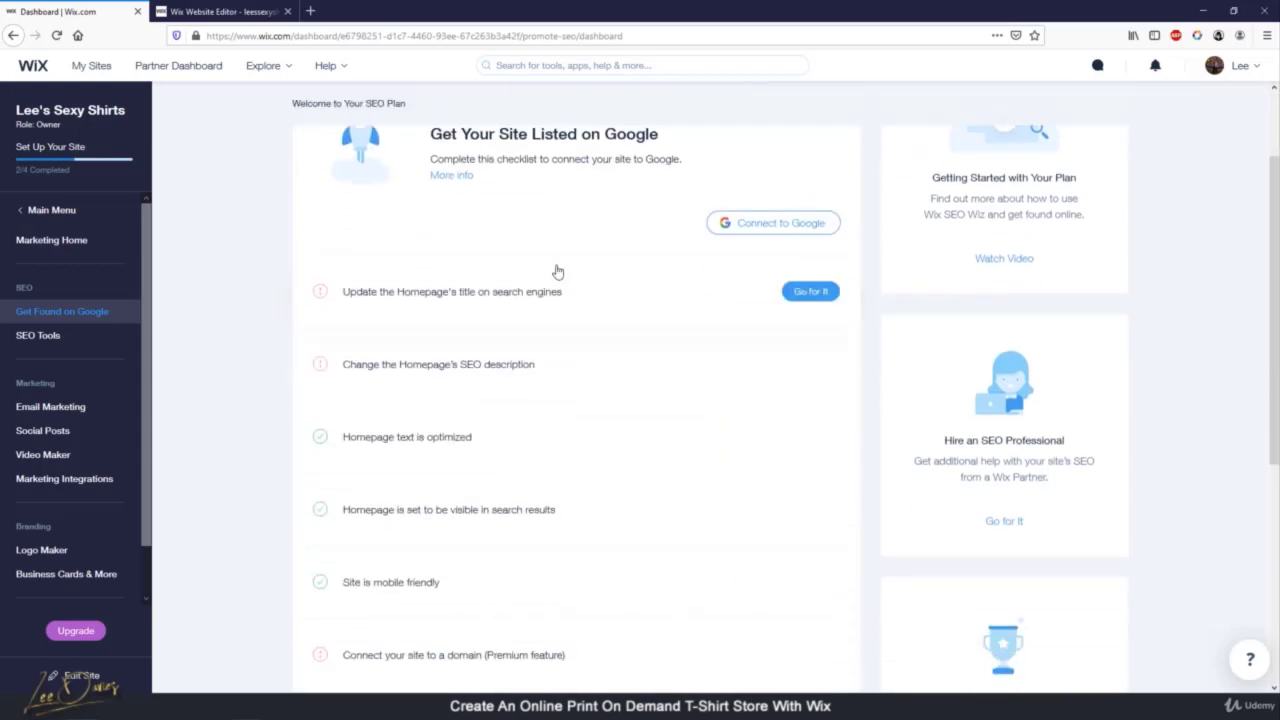
click(482, 304)
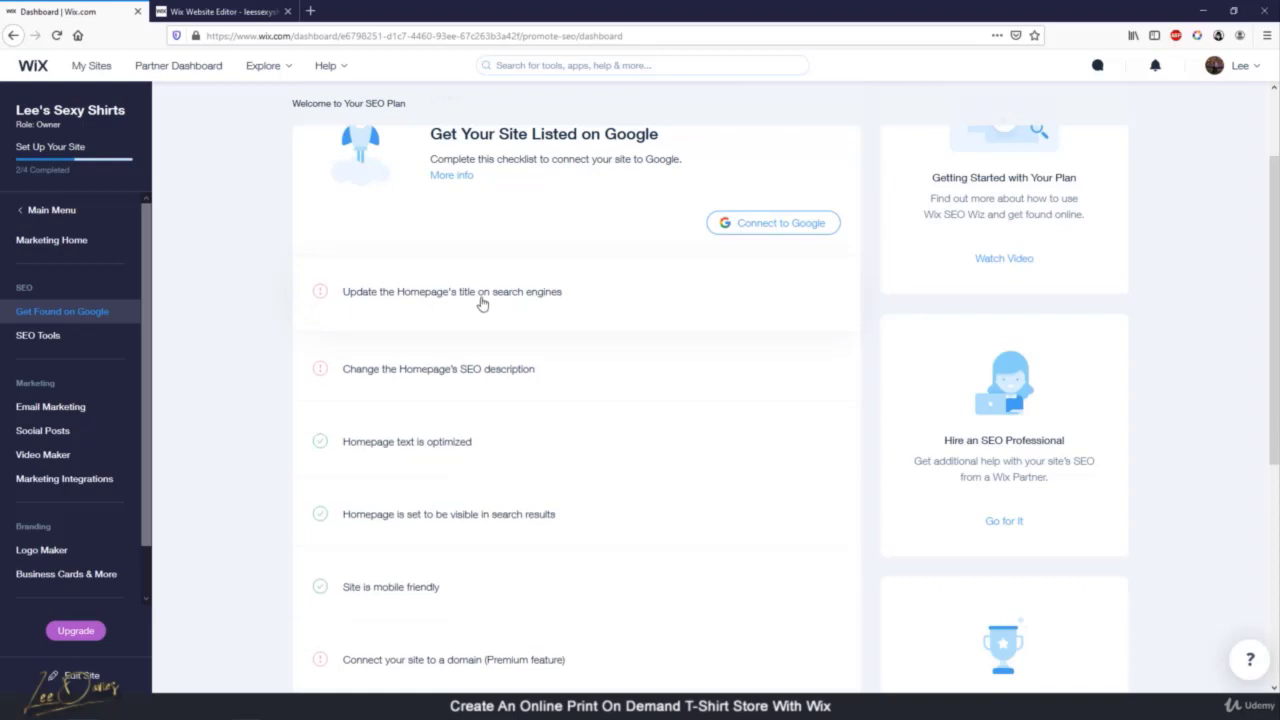
scroll(503, 338, down, 2)
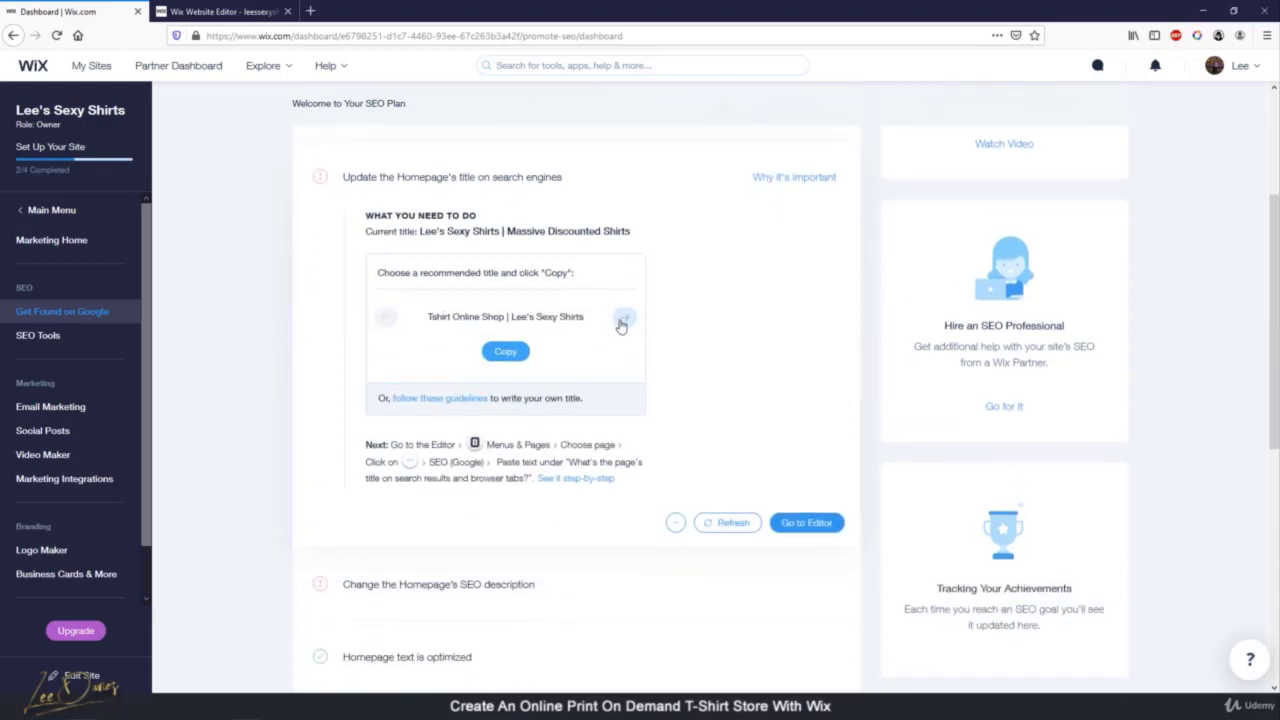
click(622, 319)
click(622, 319)
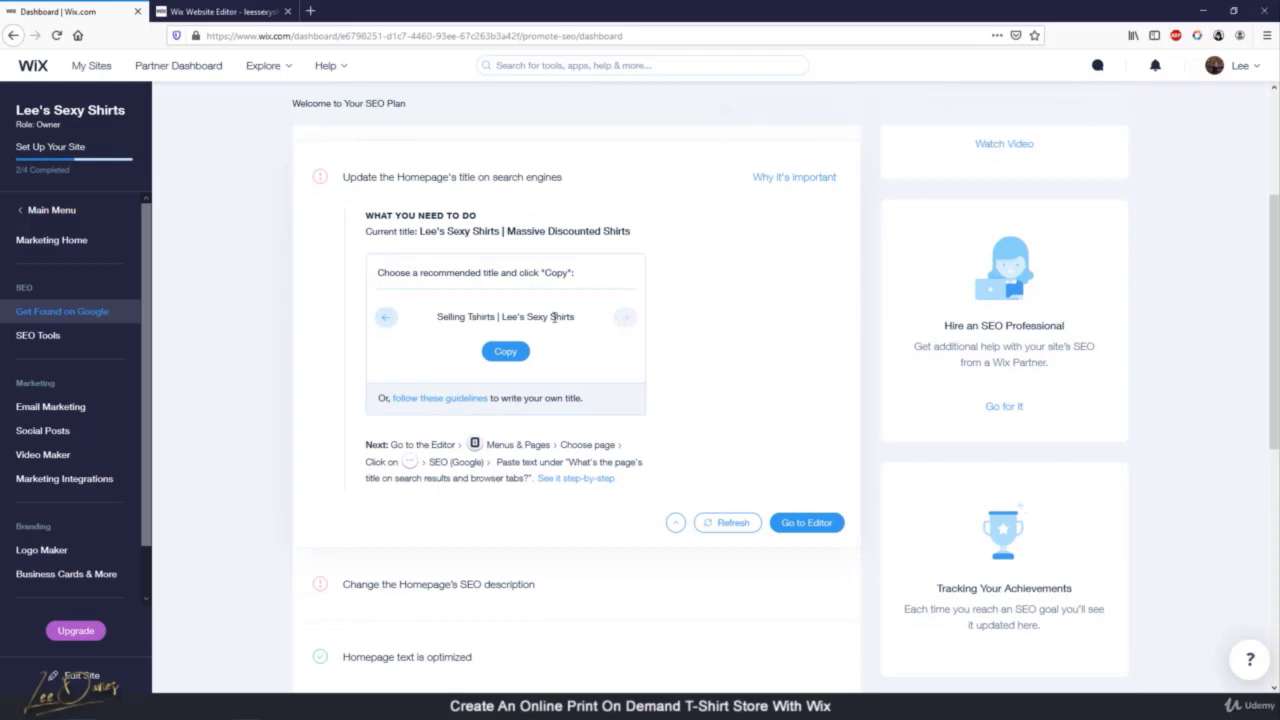
drag(589, 318, 431, 319)
key(ctrl+c)
click(733, 337)
scroll(440, 240, up, 3)
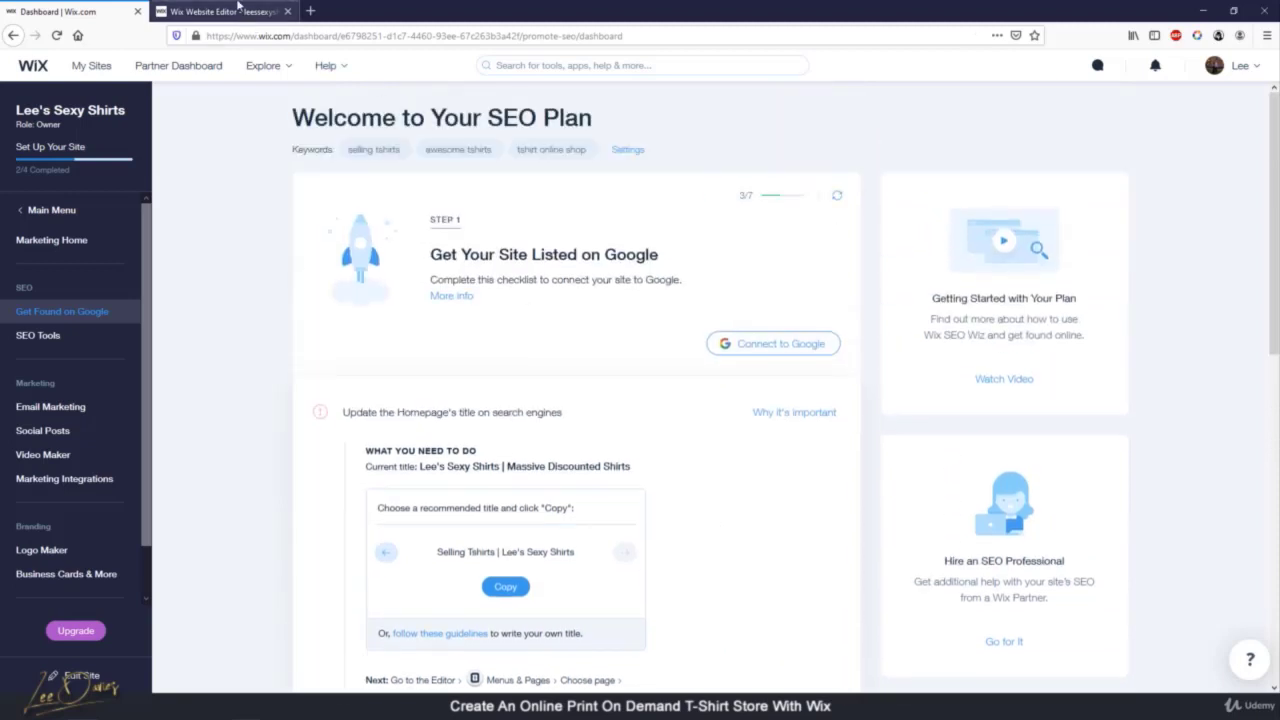
Switch to the site editor and open the HOME page's SEO (Google) settings
click(238, 11)
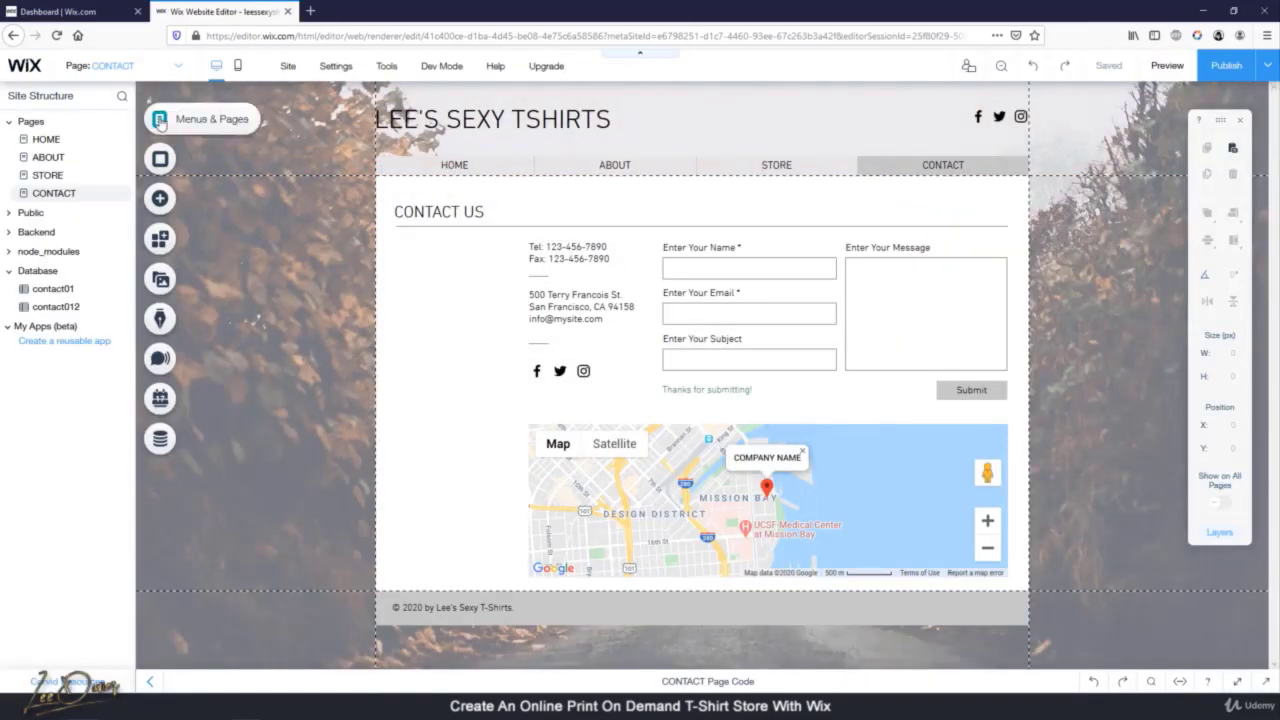
click(159, 119)
click(338, 162)
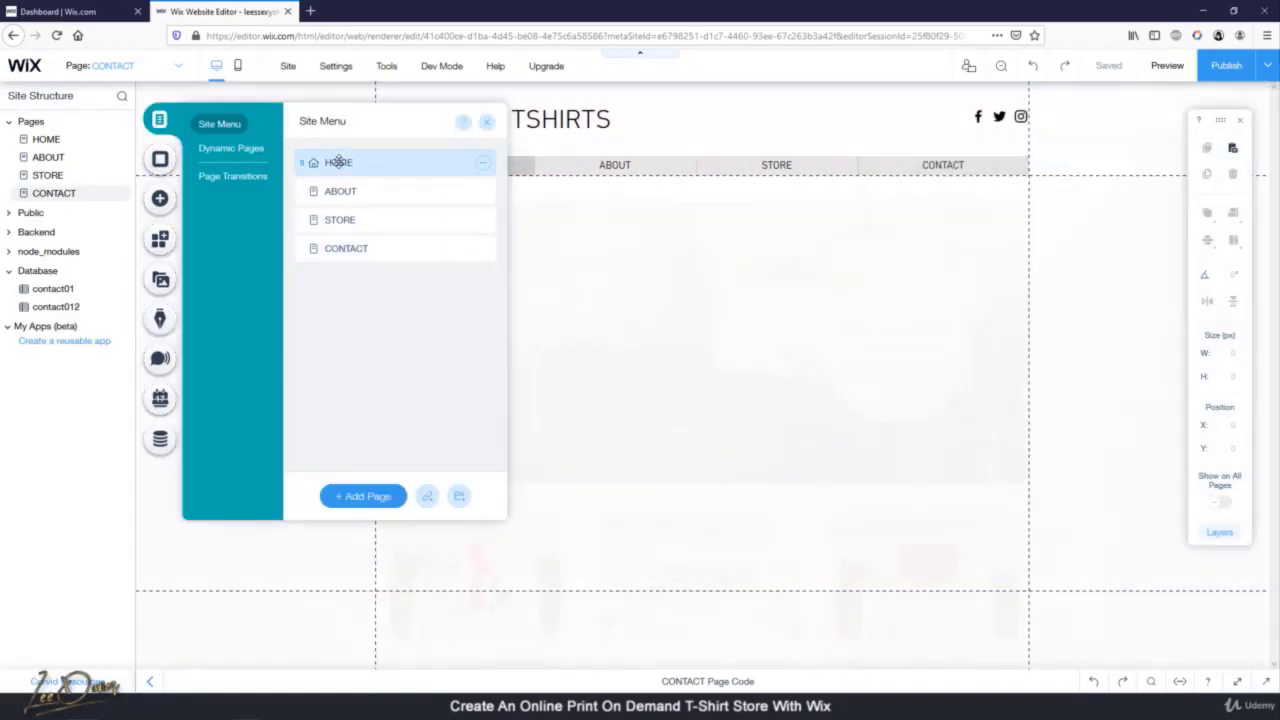
click(483, 164)
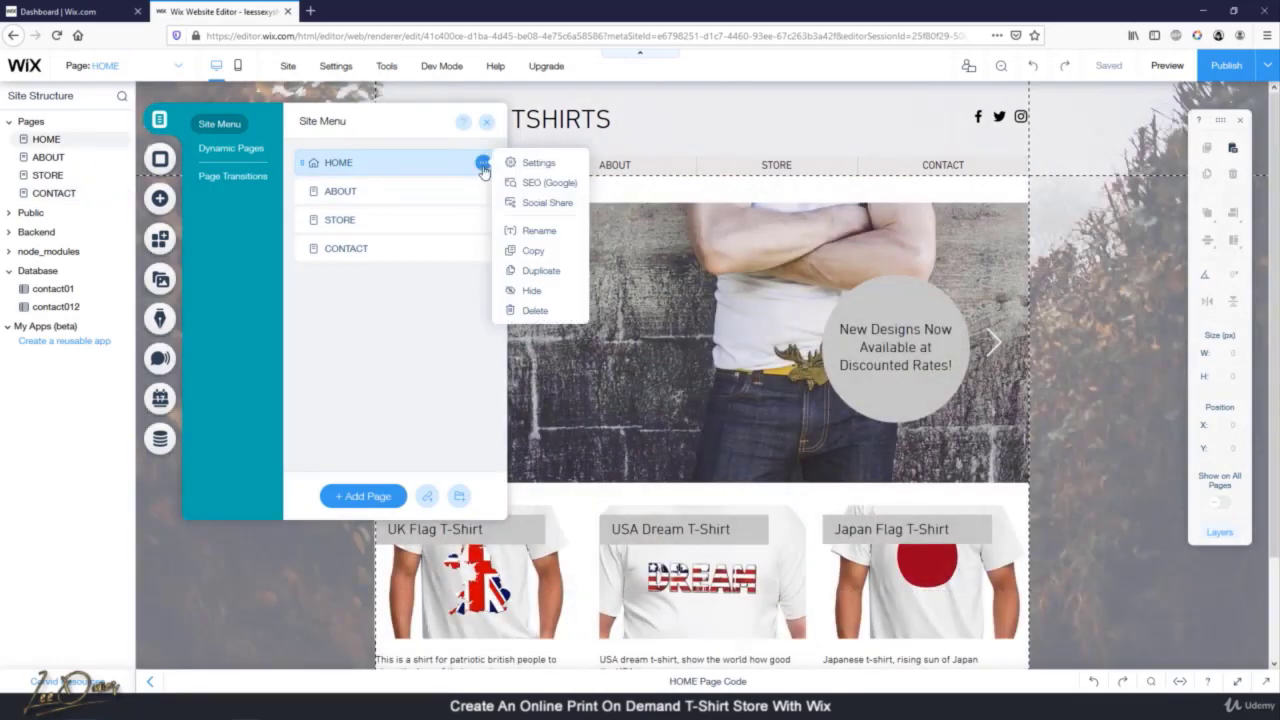
click(545, 182)
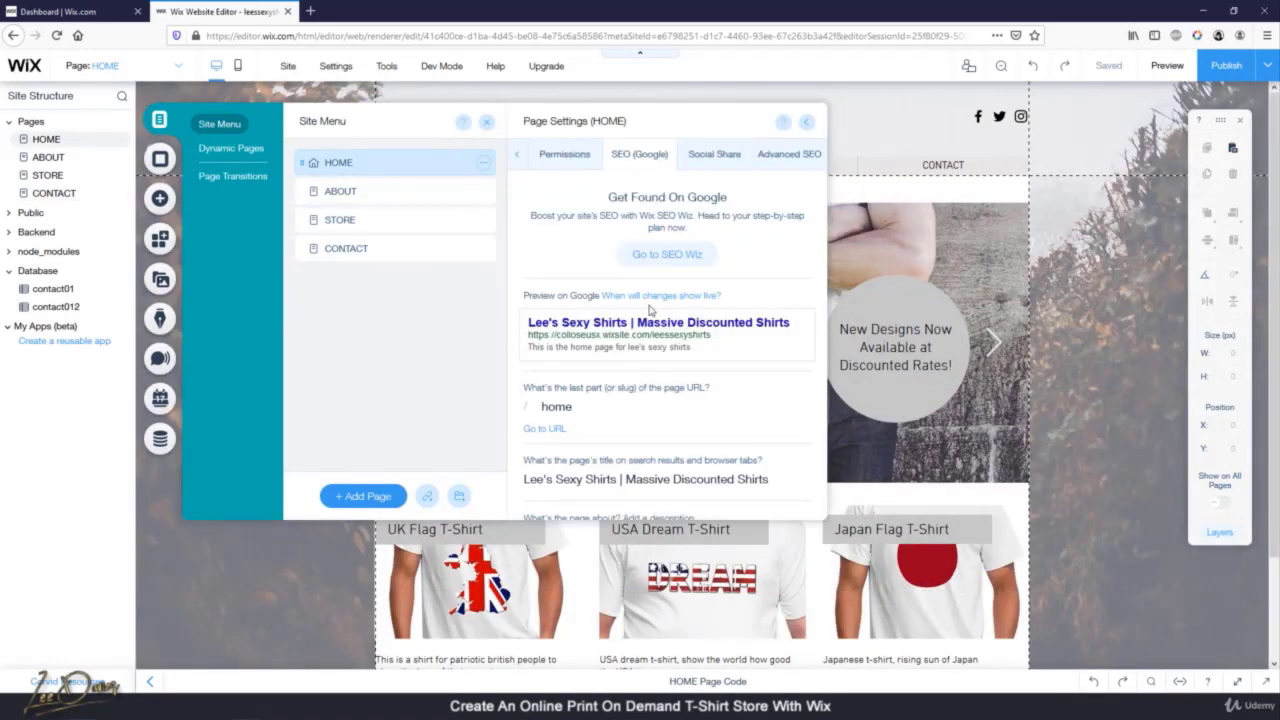
Replace the HOME page's search-result title with the copied "Selling Tshirts | Lee's Sexy Shirts"
scroll(600, 410, down, 2)
click(635, 346)
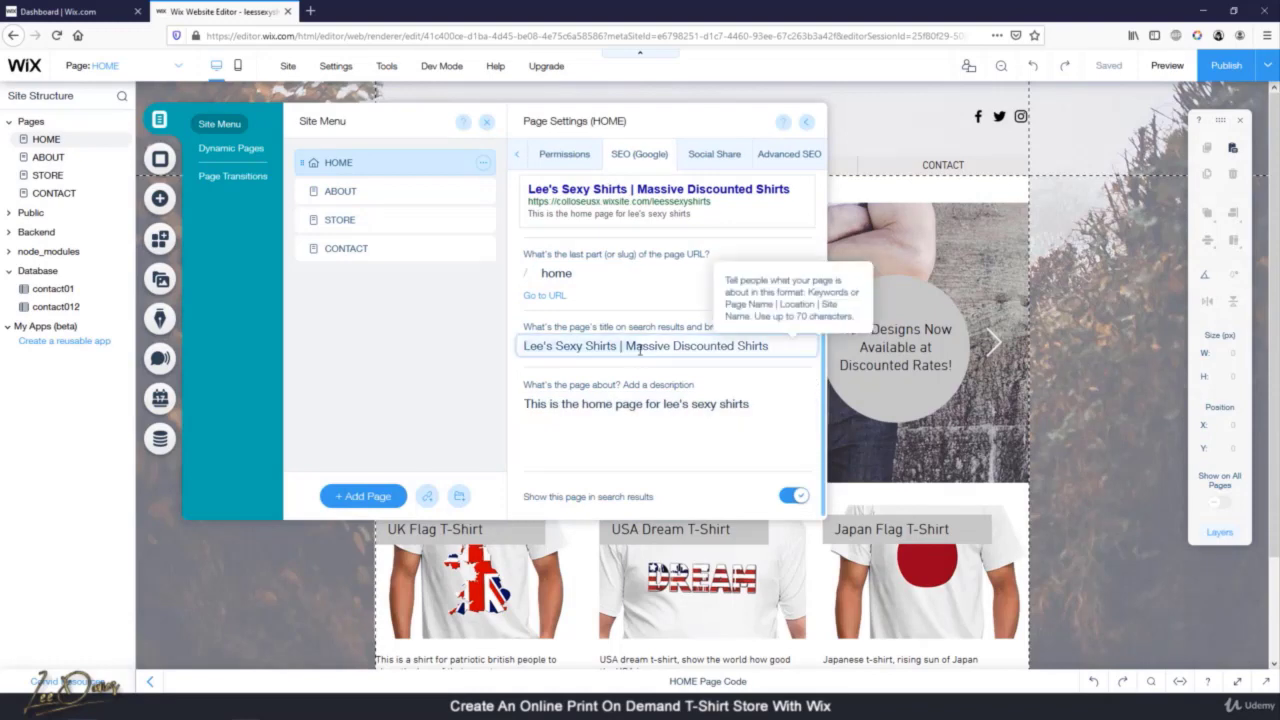
key(shift+Home)
key(ctrl+v)
key(Delete)
key(Delete)
key(Delete)
key(Delete)
key(Delete)
key(Delete)
key(Delete)
key(Delete)
key(Delete)
key(Delete)
key(Delete)
key(Delete)
key(Delete)
key(Delete)
key(Delete)
key(Delete)
key(Delete)
key(Delete)
key(Delete)
key(Delete)
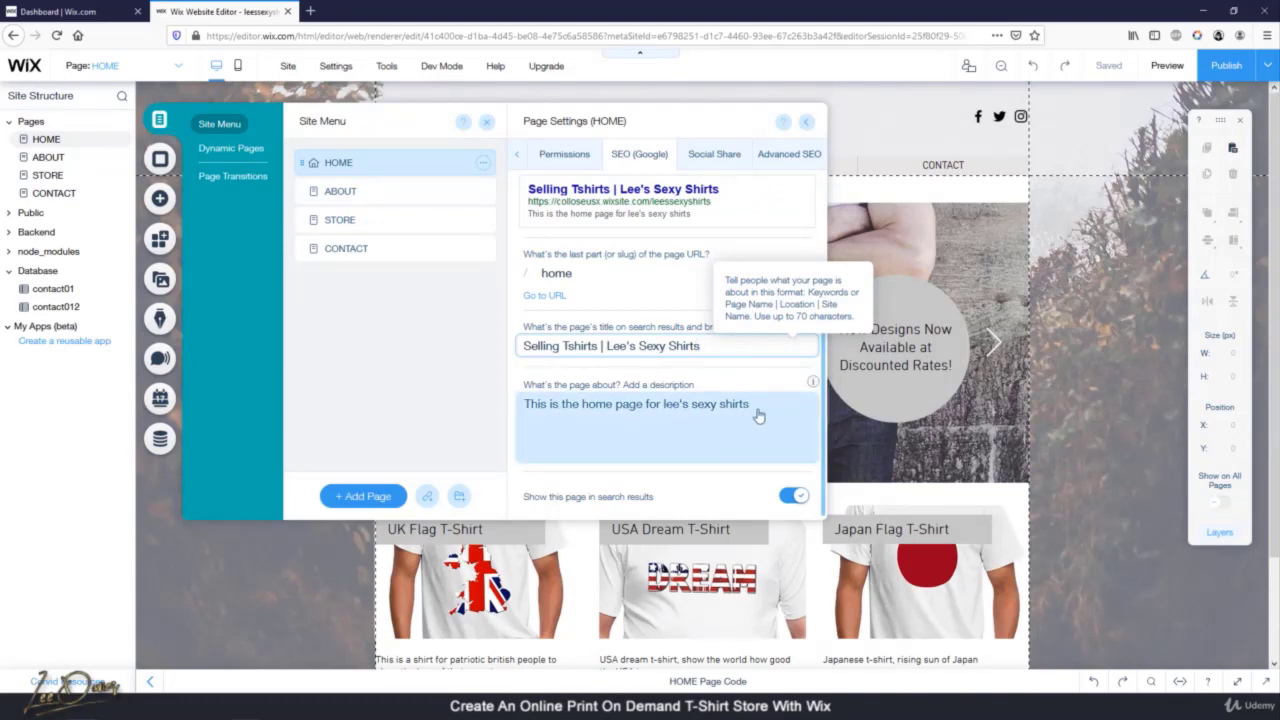
click(619, 420)
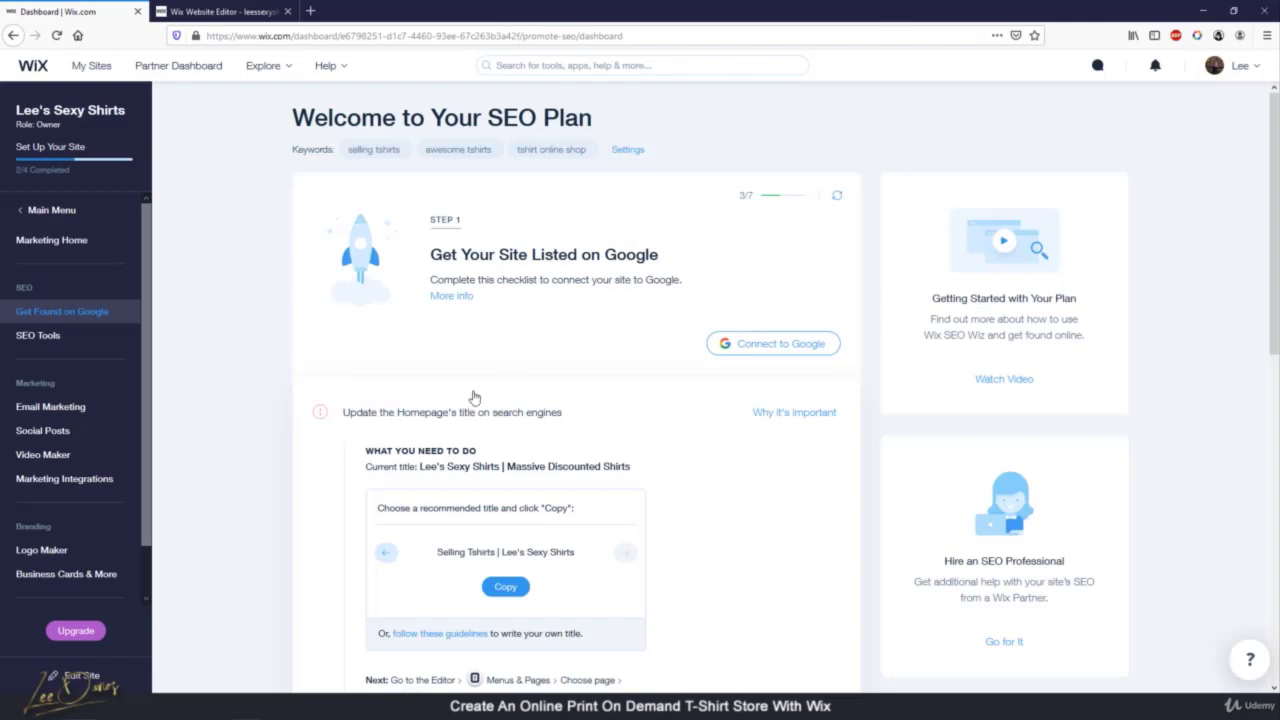
In the dashboard's SEO plan, expand the Homepage SEO description item and read its requirements and suggested keywords
scroll(474, 398, down, 2)
scroll(505, 477, down, 3)
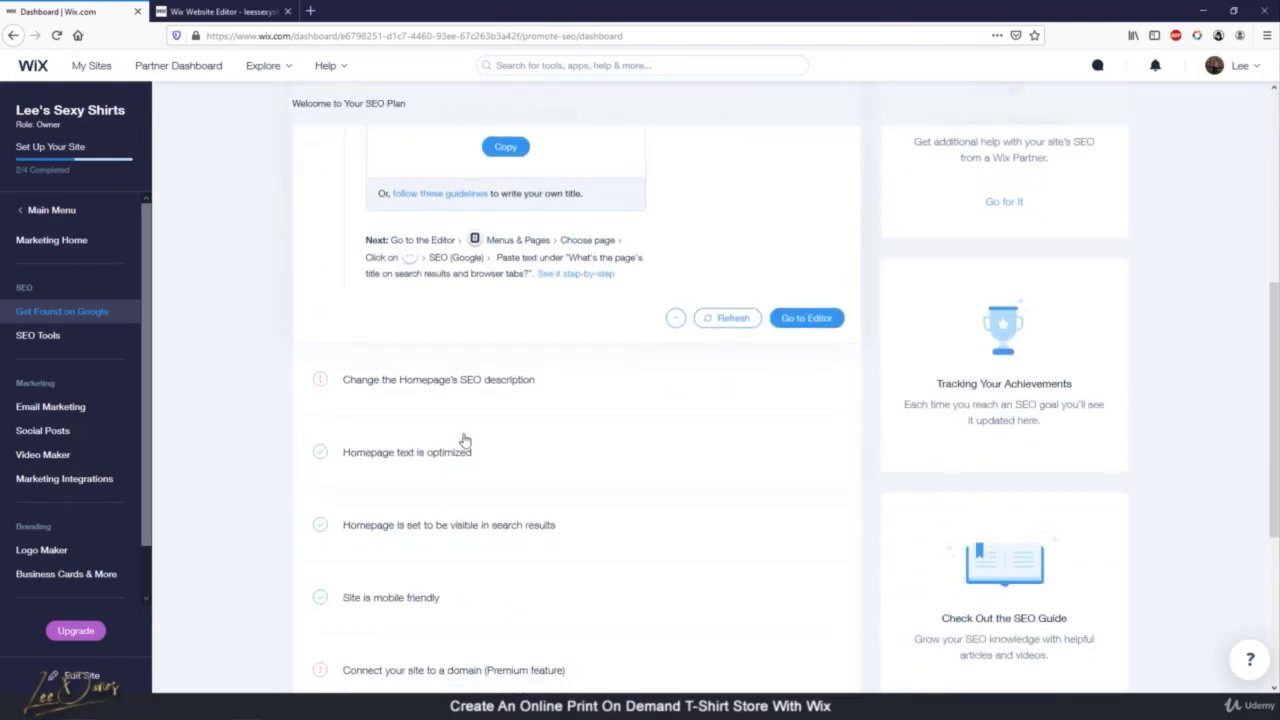
click(503, 380)
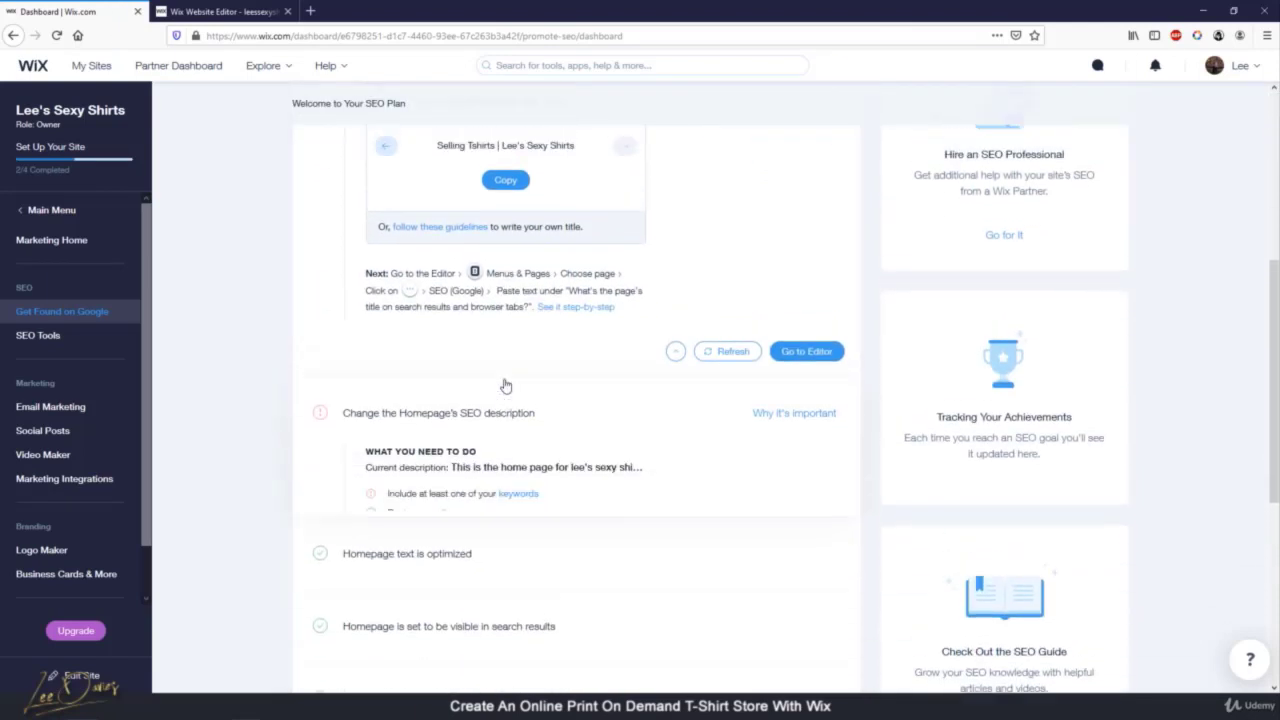
scroll(560, 495, down, 1)
mouse_move(519, 260)
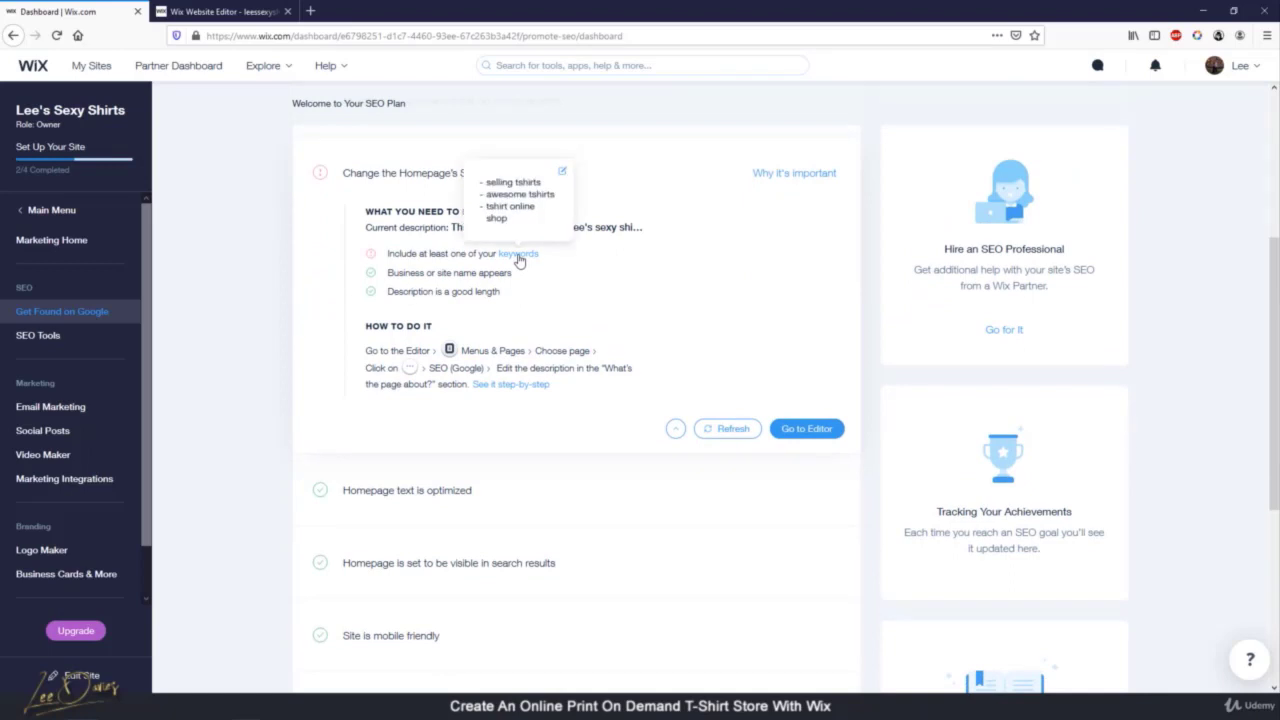
Back in the editor, append "- awesome tshirts" to the HOME page's description and check its Google preview
click(220, 11)
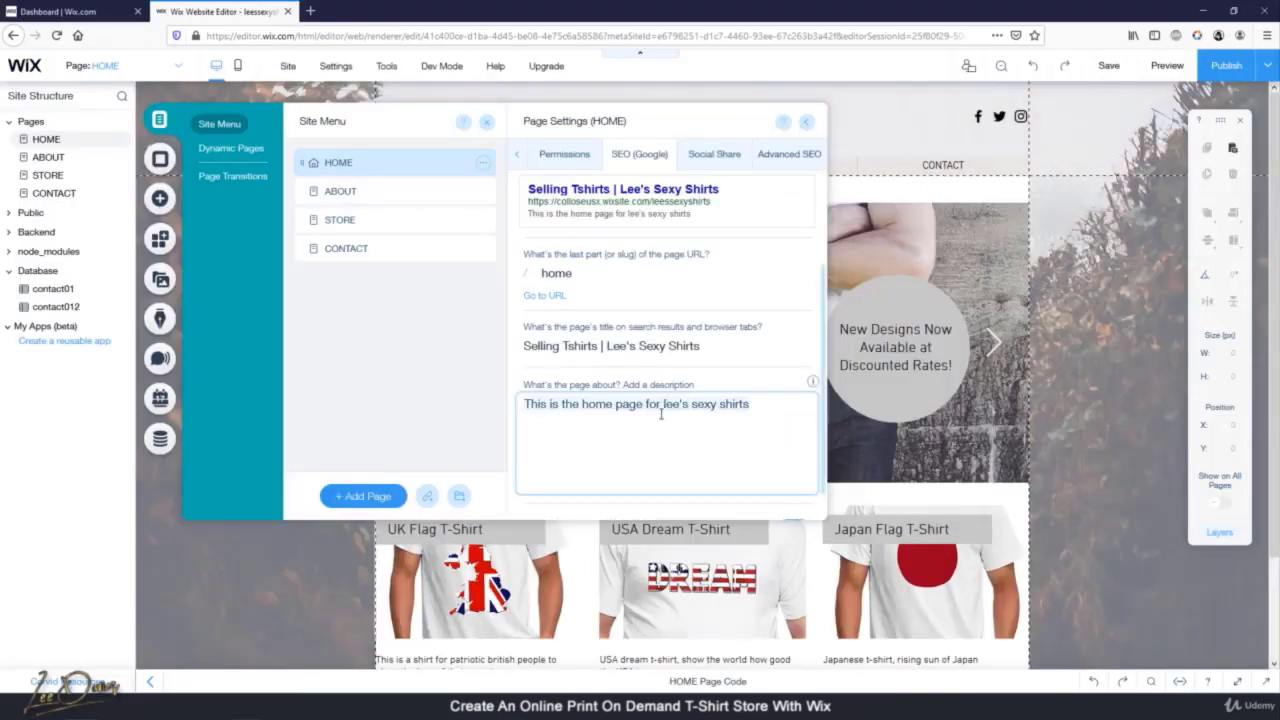
click(761, 404)
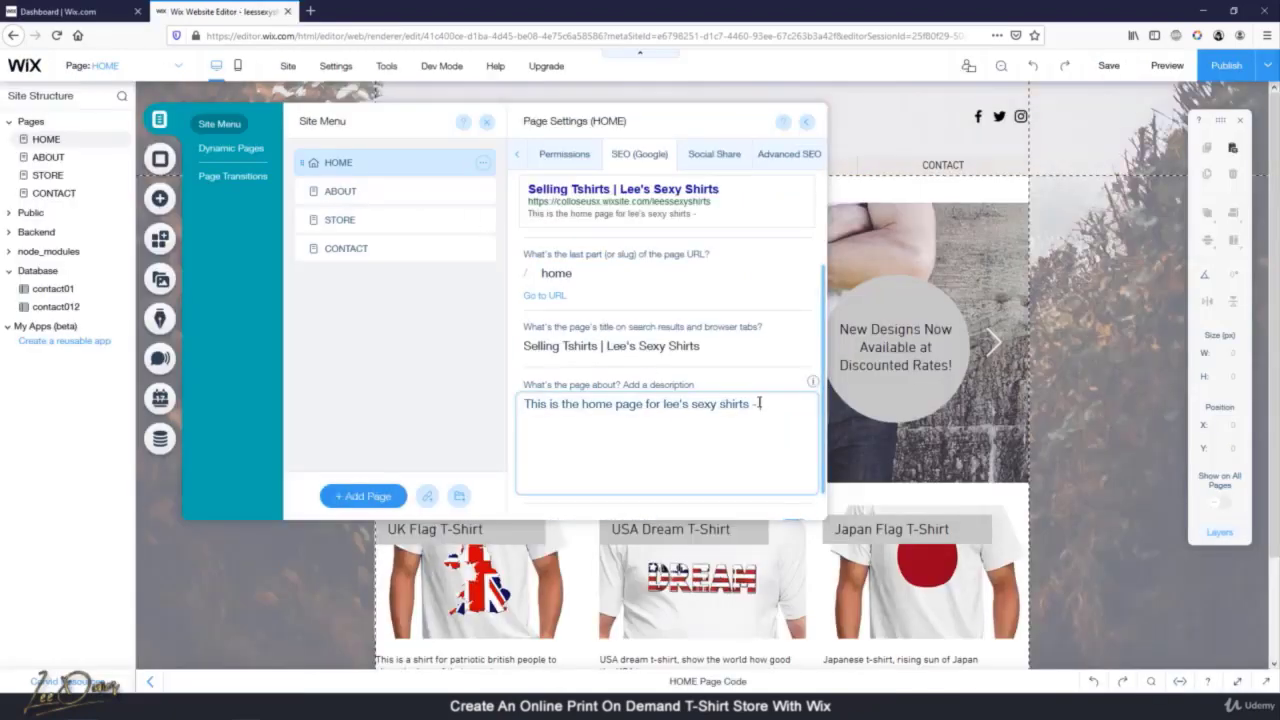
text(awesome tshirts)
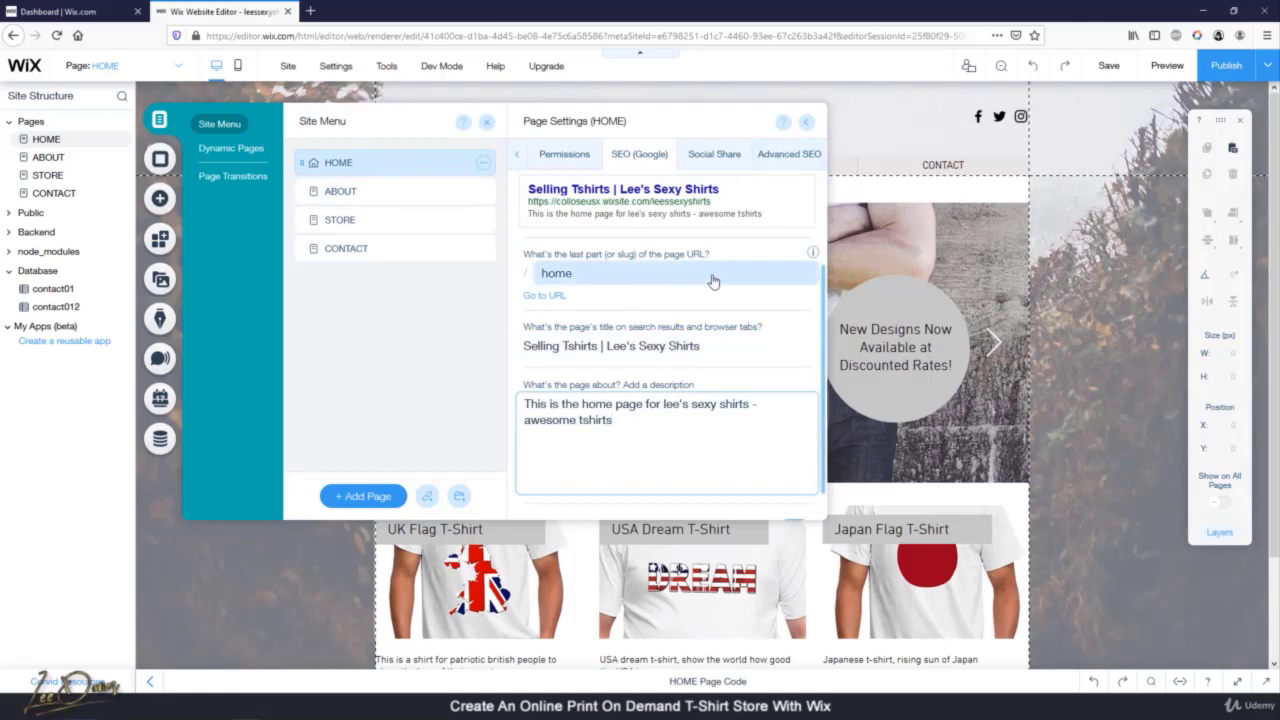
scroll(657, 413, up, 3)
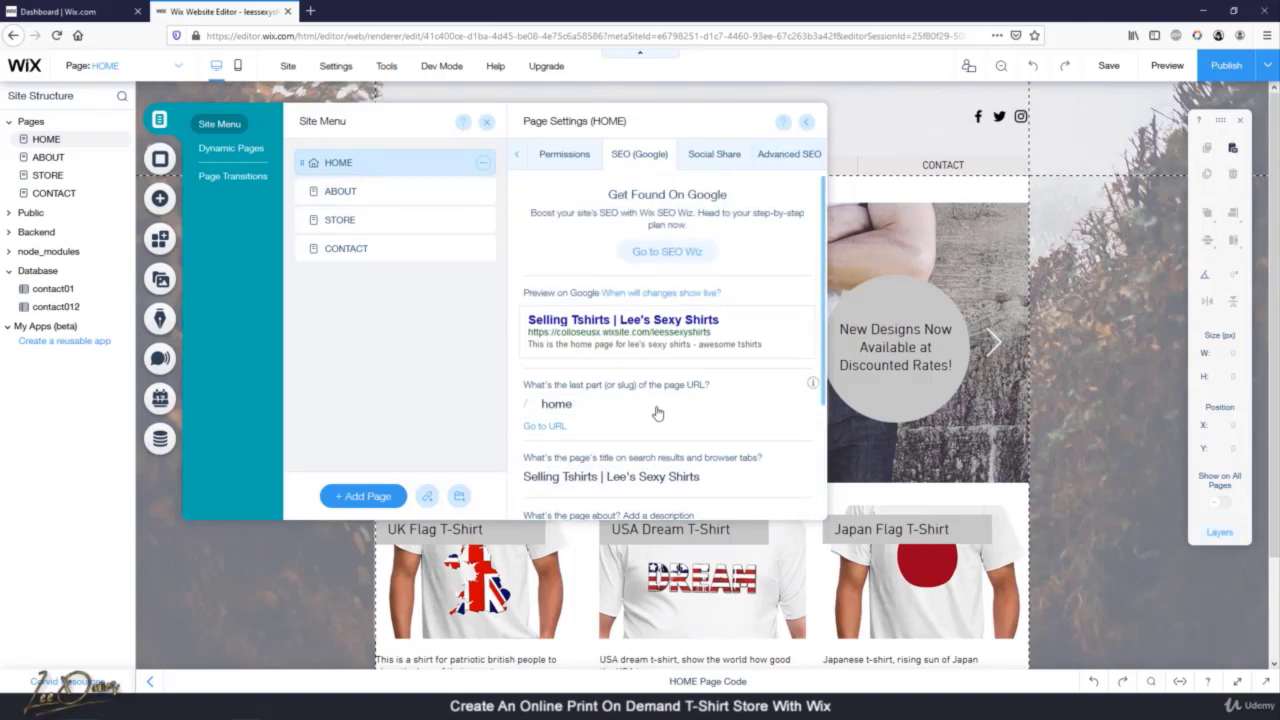
scroll(717, 330, down, 3)
click(717, 315)
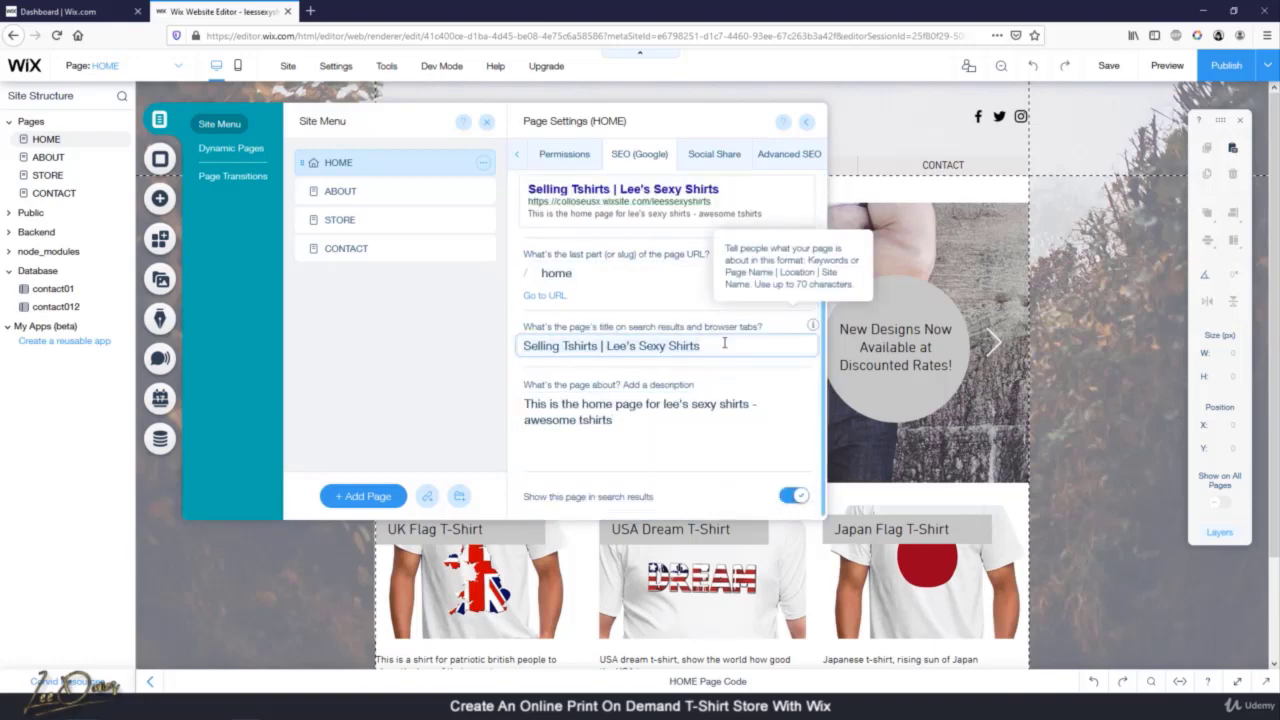
Set the ABOUT page's search-result title to "Selling Tshirts | Lee's Sexy Shirts"
click(370, 191)
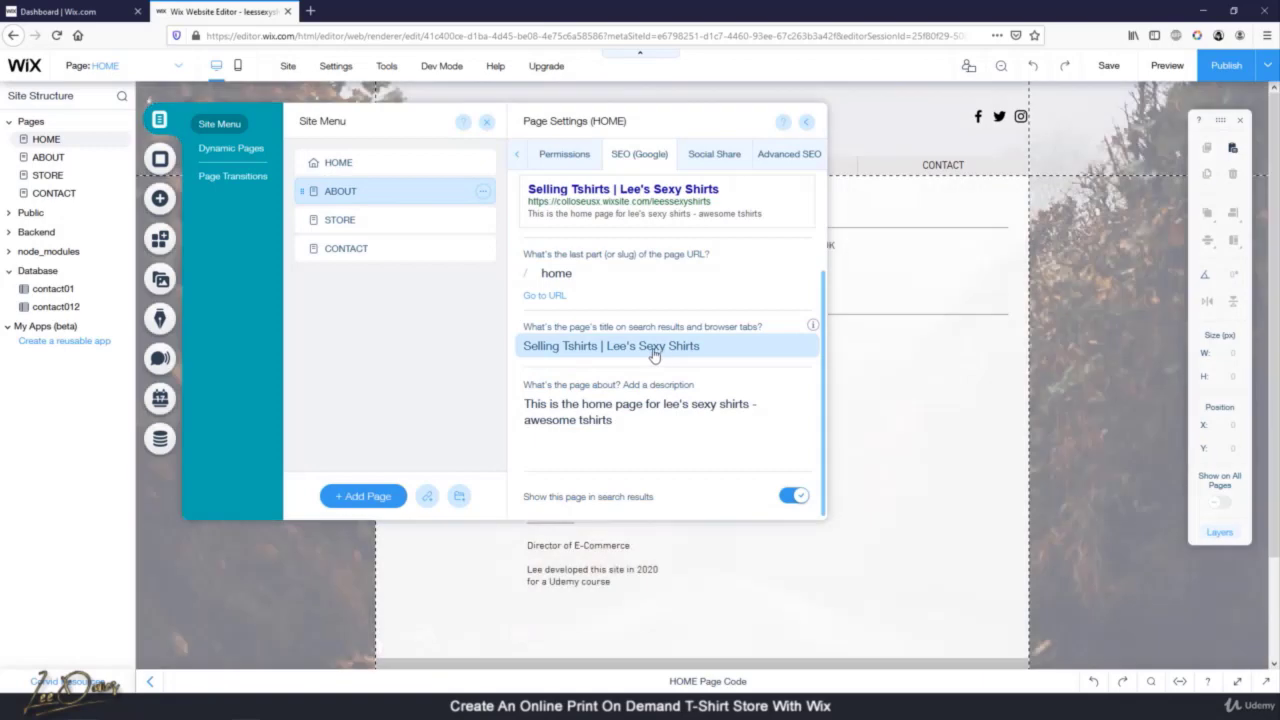
click(641, 345)
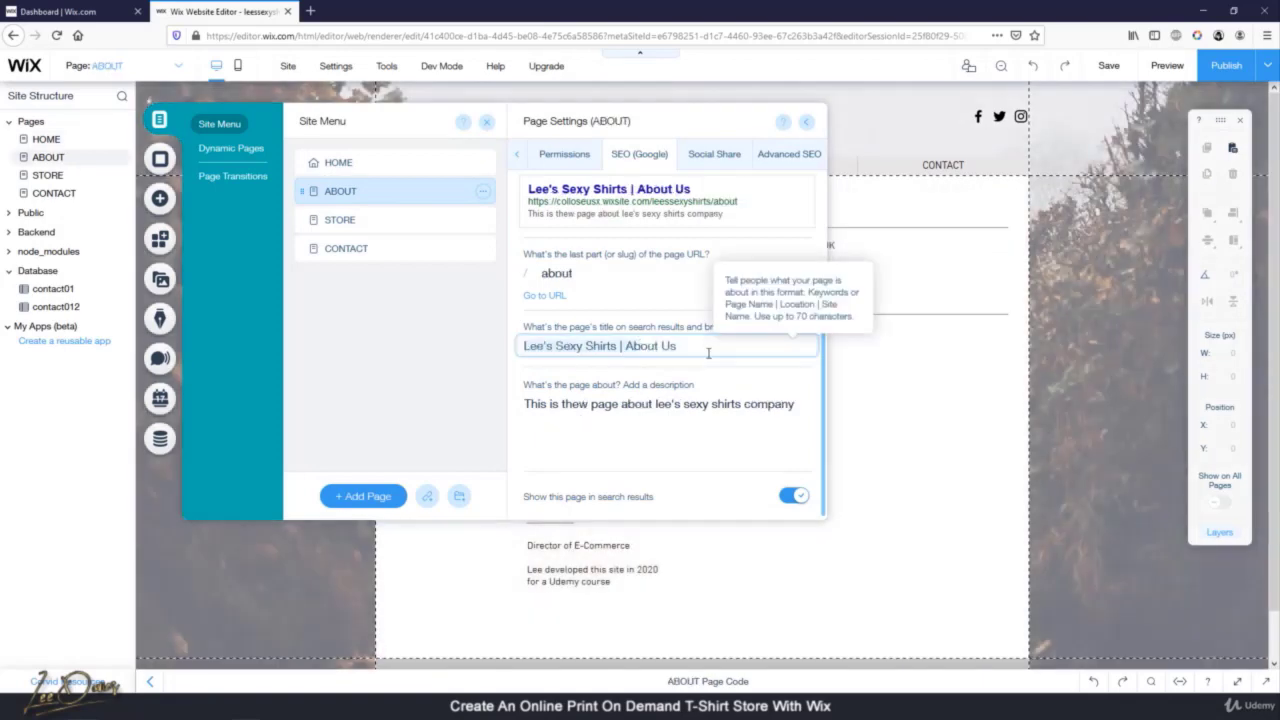
key(ctrl+v)
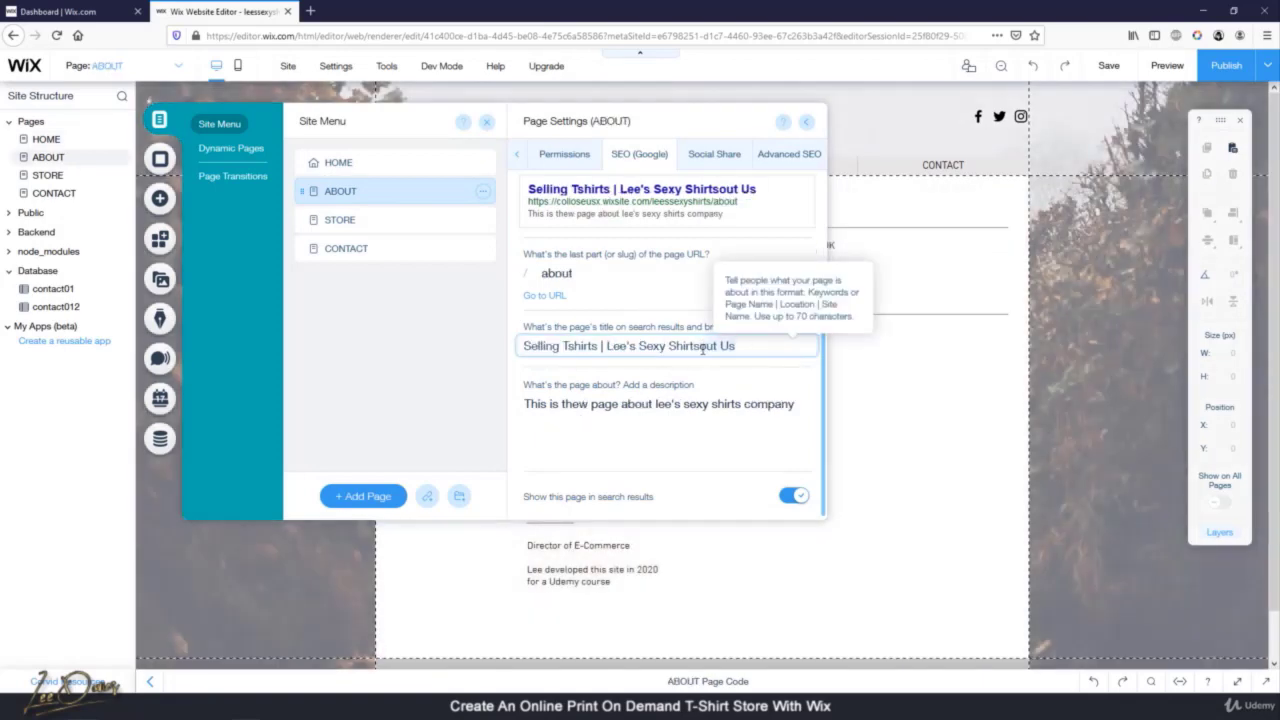
key(Delete)
key(Delete)
key(Delete)
key(Delete)
key(Delete)
key(Delete)
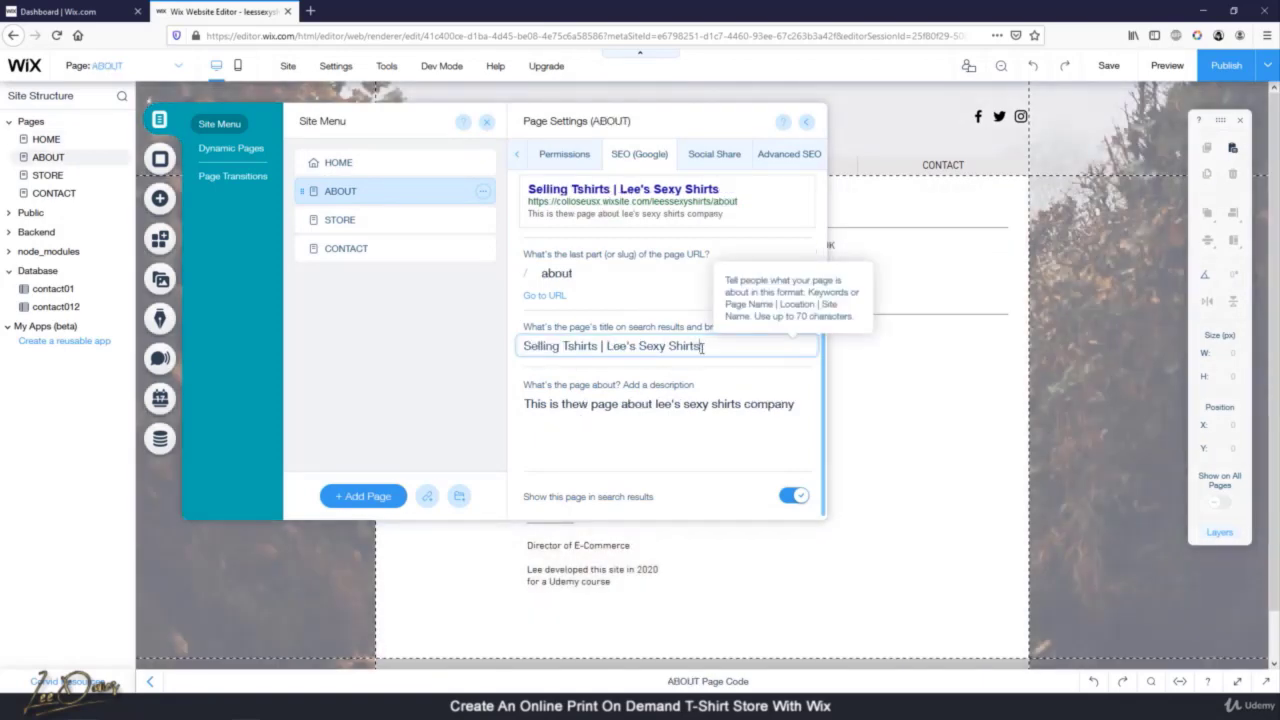
Set the STORE page's search-result title to "Selling Tshirts | Lee's Sexy Shirts"
click(363, 220)
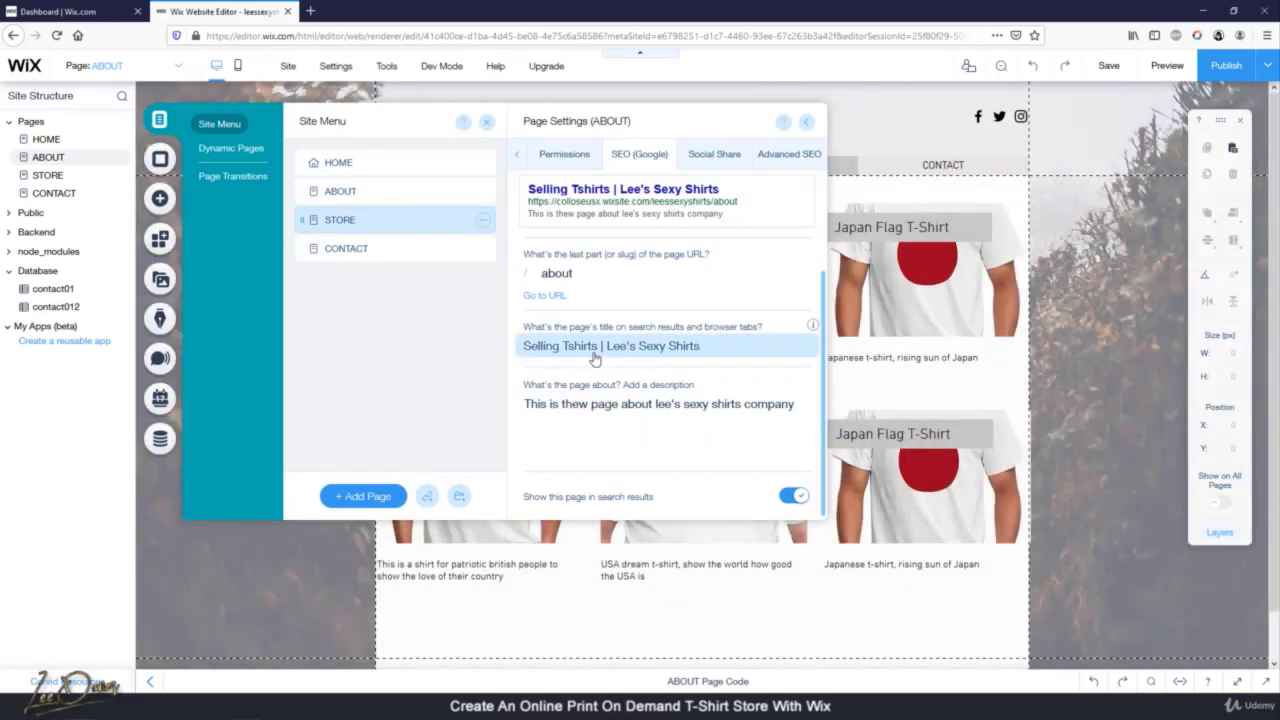
click(584, 347)
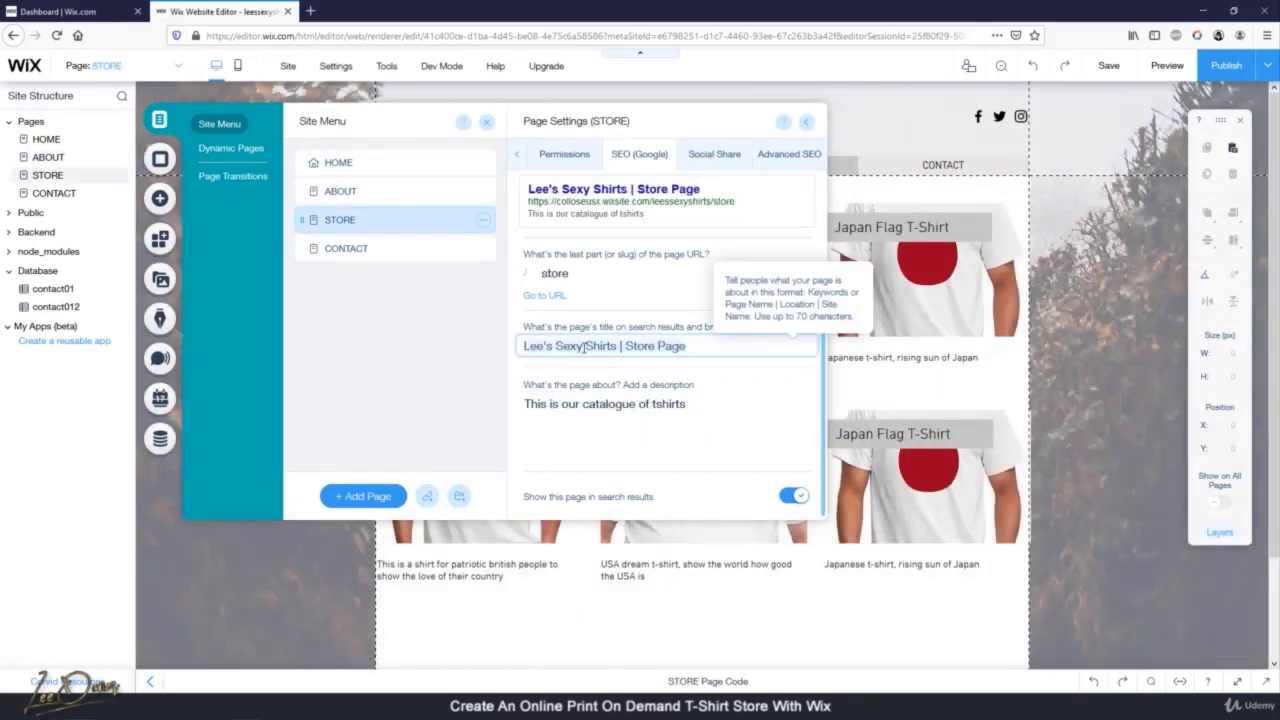
key(ctrl+a)
key(ctrl+v)
Append "- awesome tshirts" to the description in the CONTACT page's settings and copy the added text
click(346, 248)
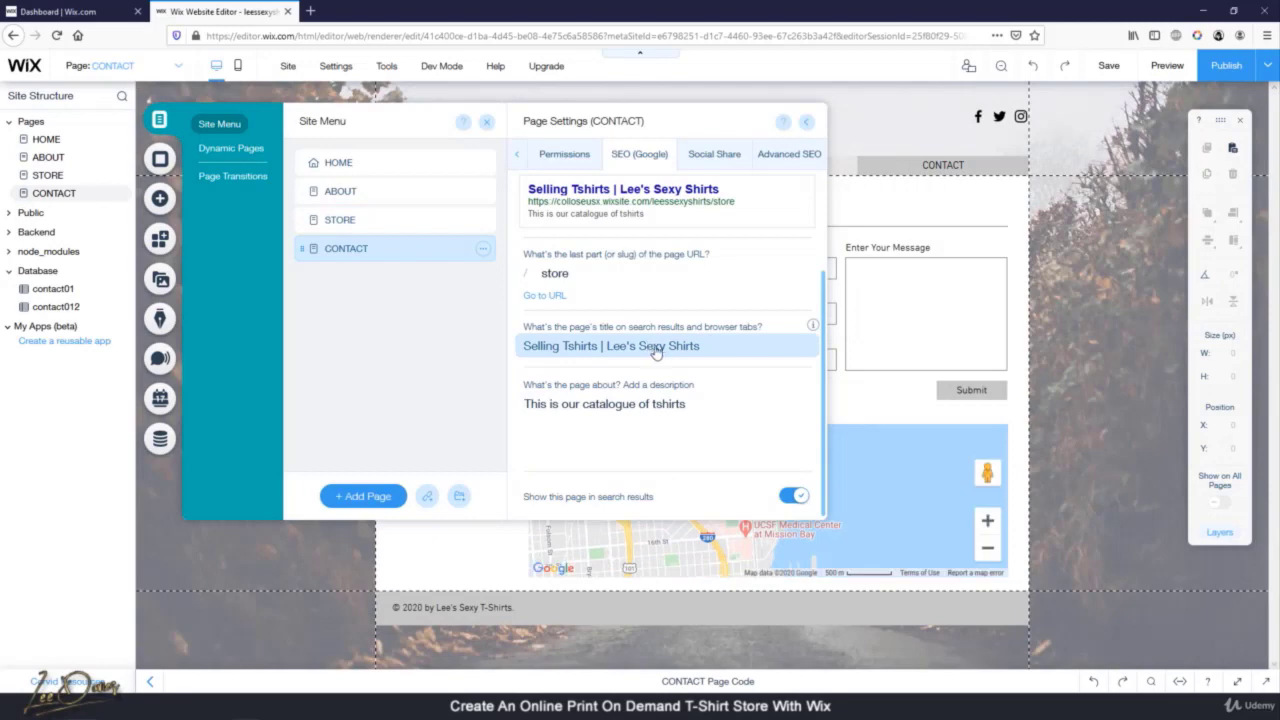
click(690, 425)
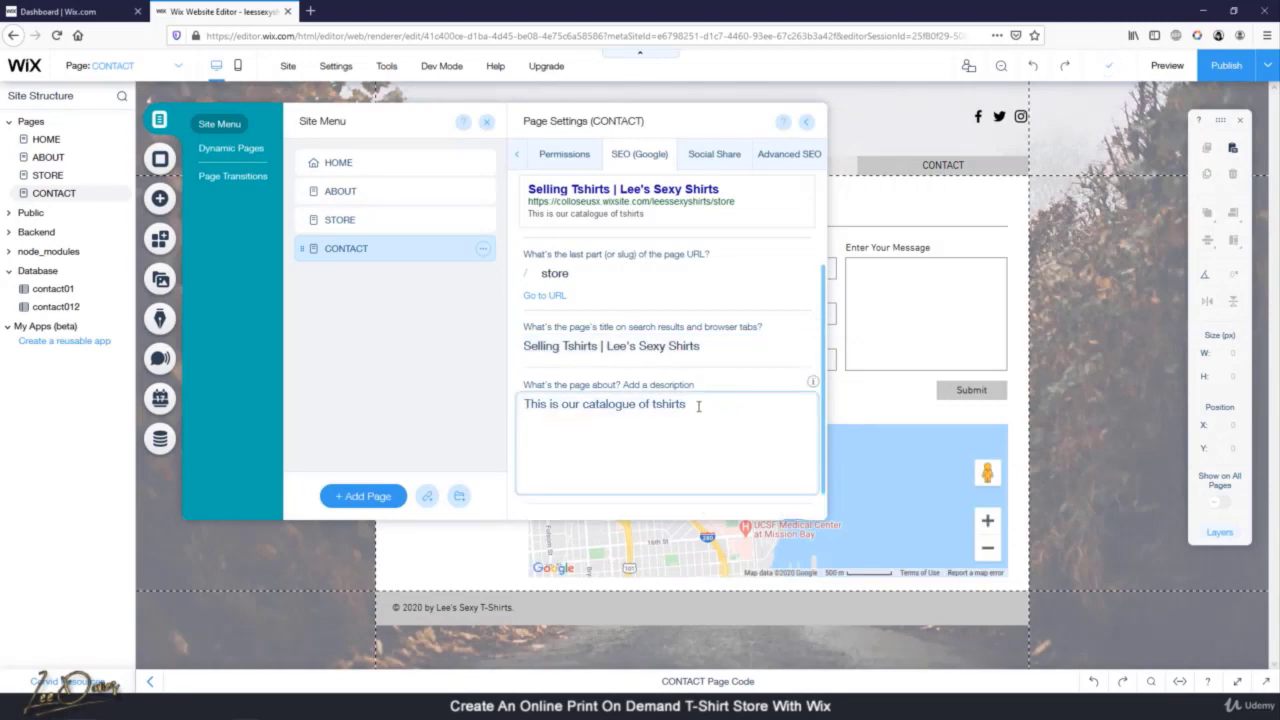
text(awesome tshirts)
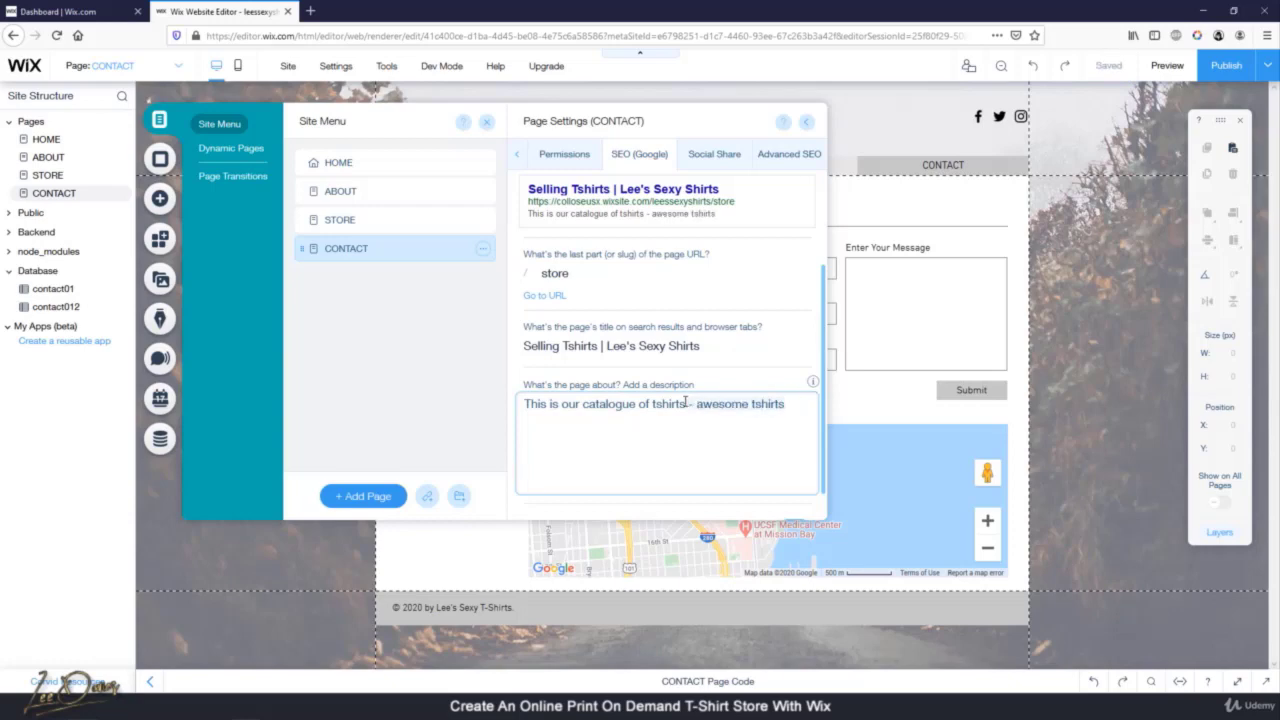
drag(788, 404, 690, 405)
key(ctrl+c)
Append the copied "- awesome tshirts" to the STORE page's description
click(354, 220)
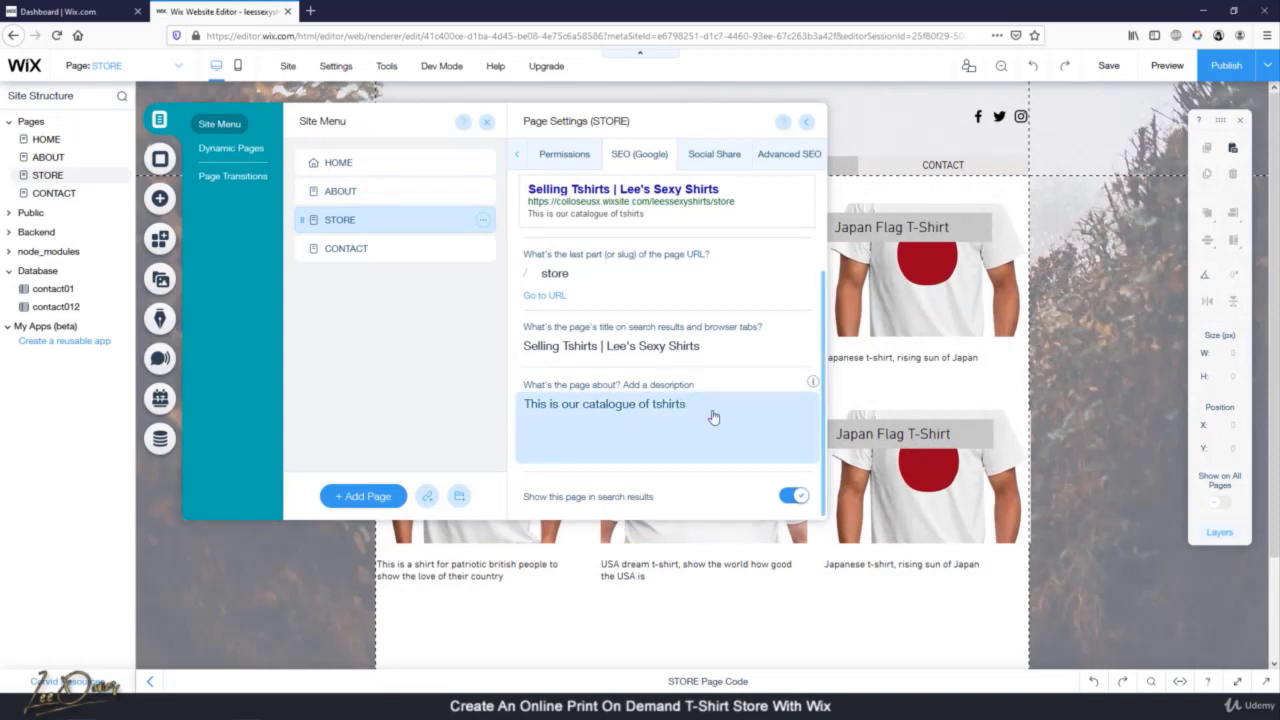
click(725, 407)
key(ctrl+v)
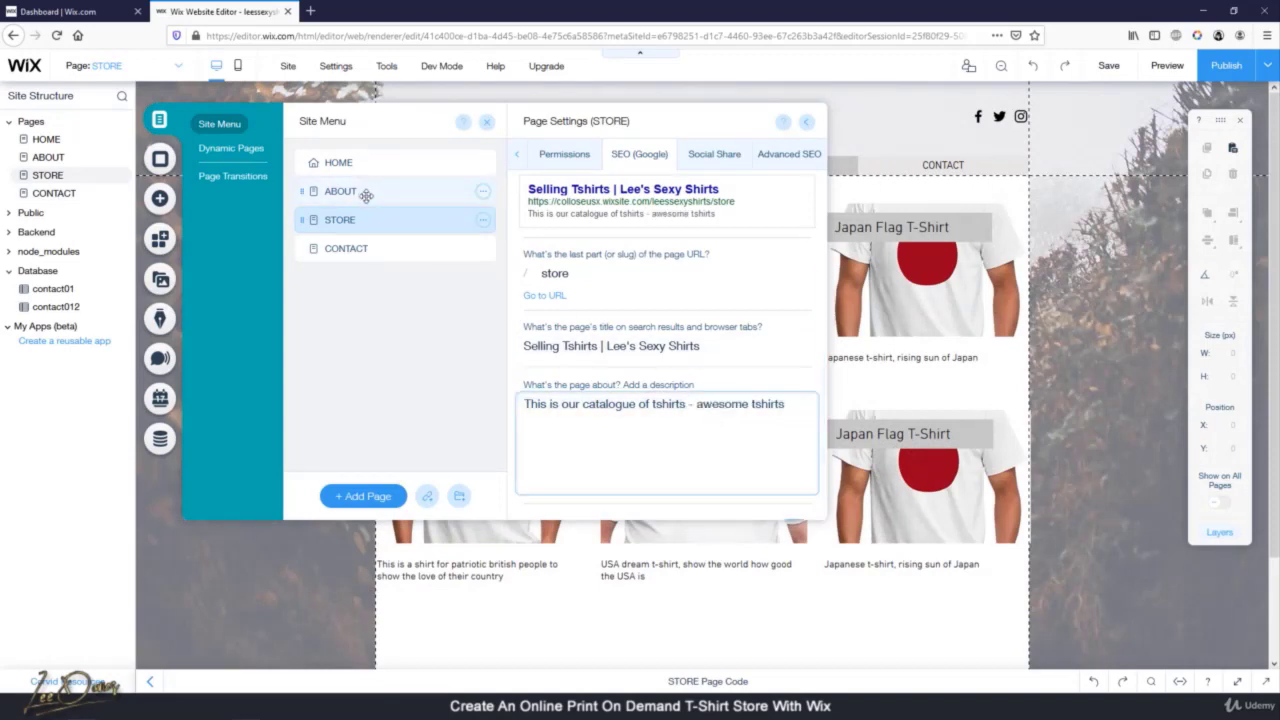
Check the SEO titles and descriptions of the ABOUT and HOME pages
click(407, 196)
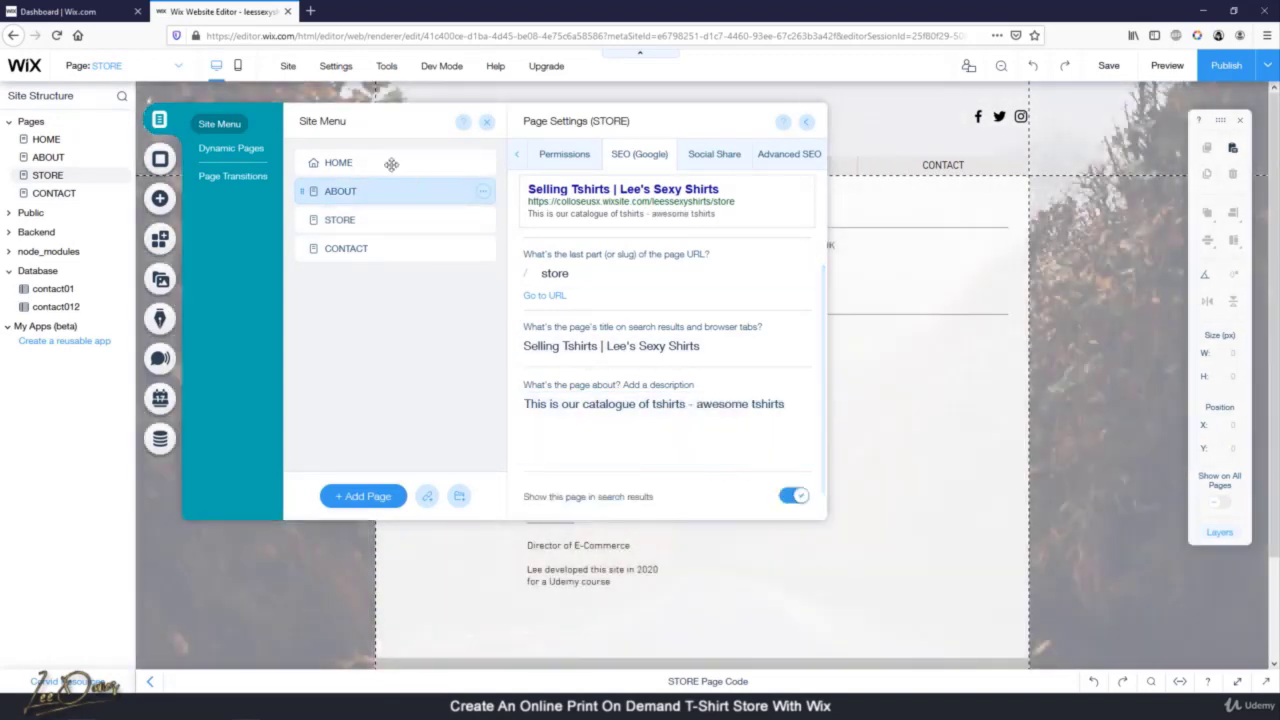
click(391, 163)
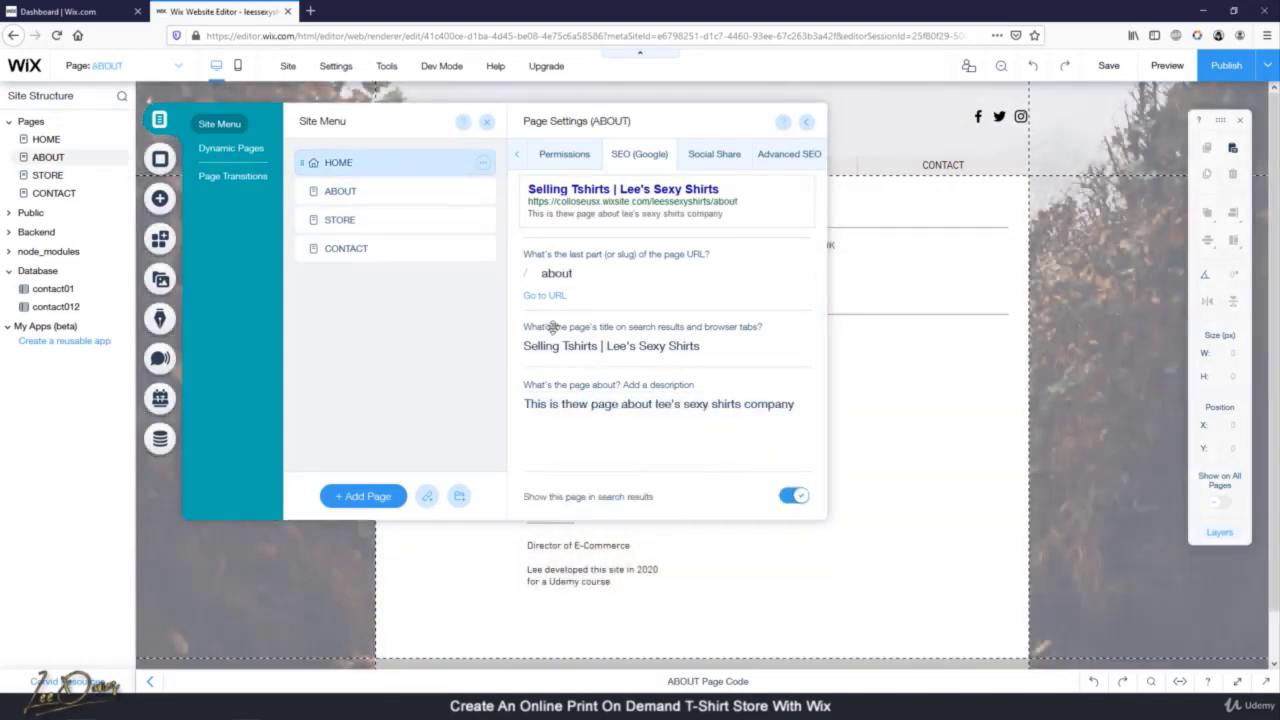
click(789, 409)
click(640, 425)
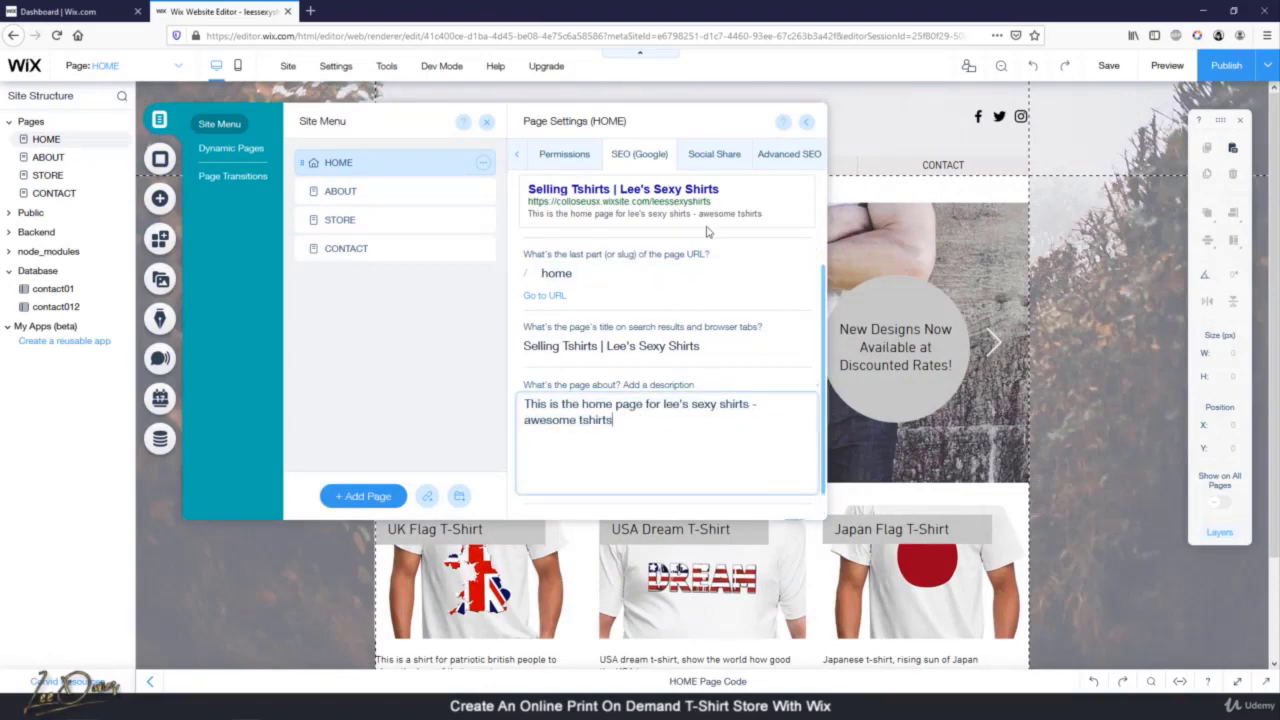
Save and publish the site, dismiss the follow-up dialogs and close the page settings
click(1109, 67)
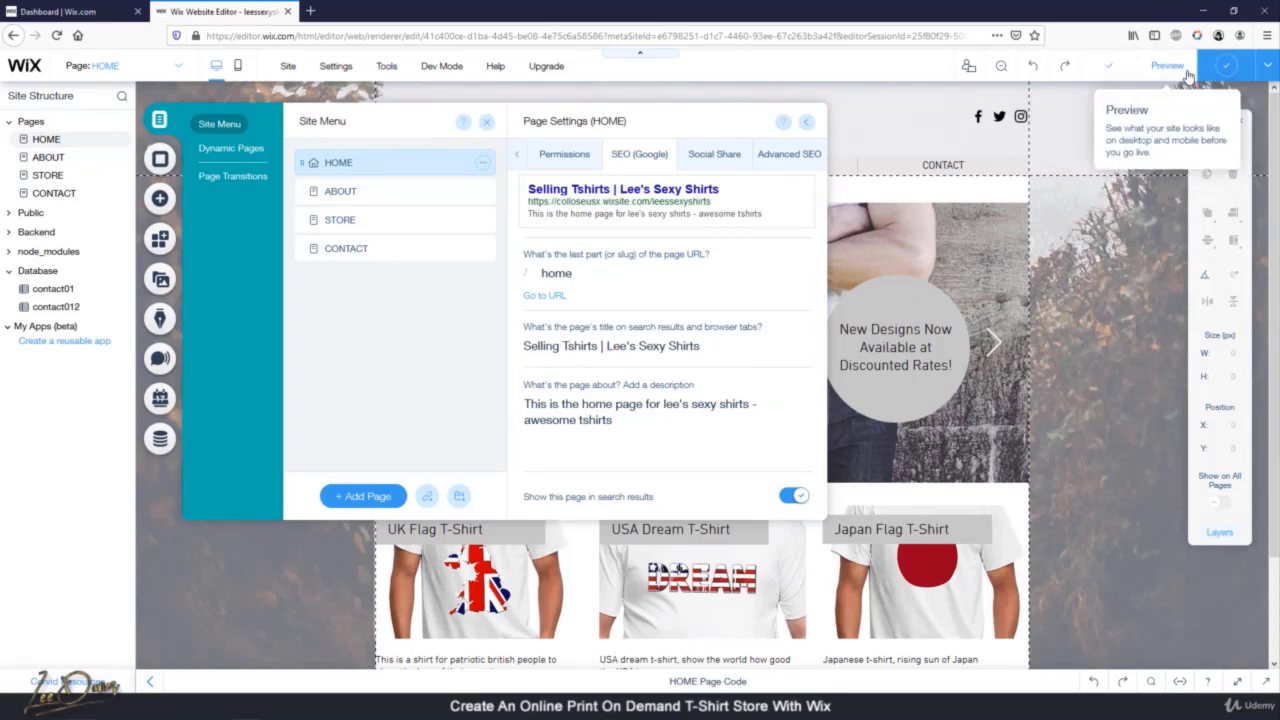
click(1226, 68)
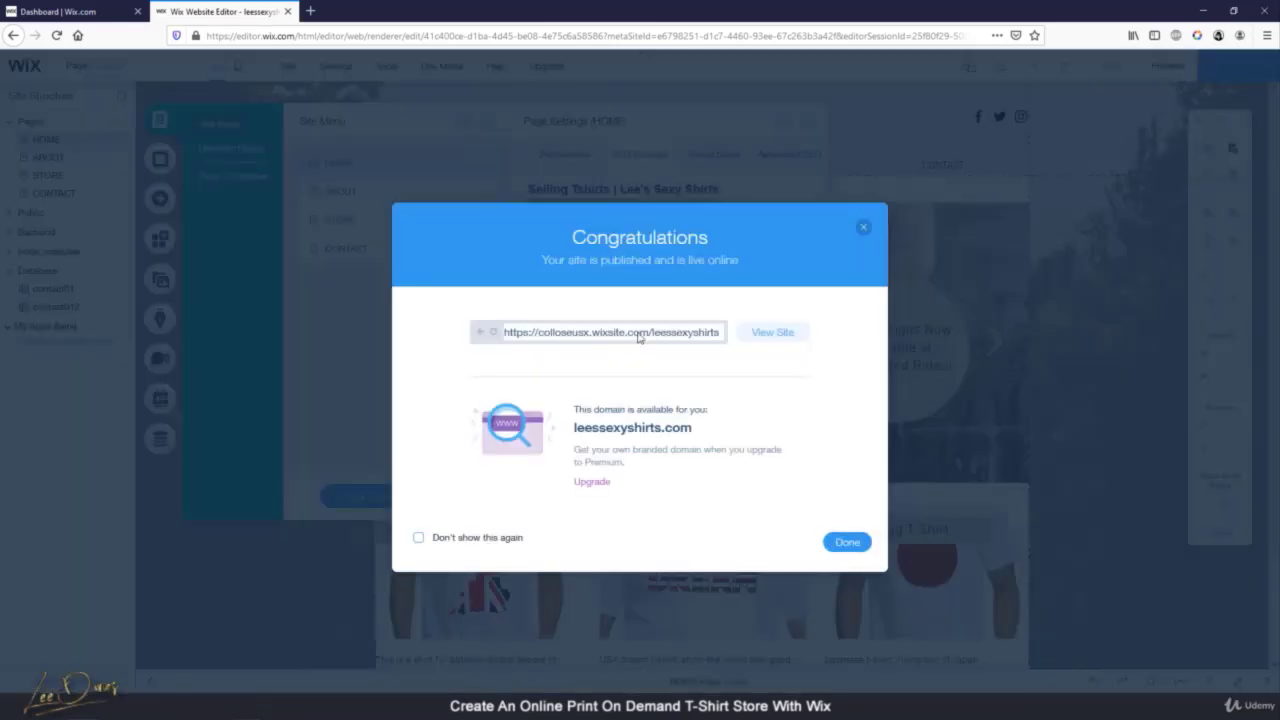
click(848, 541)
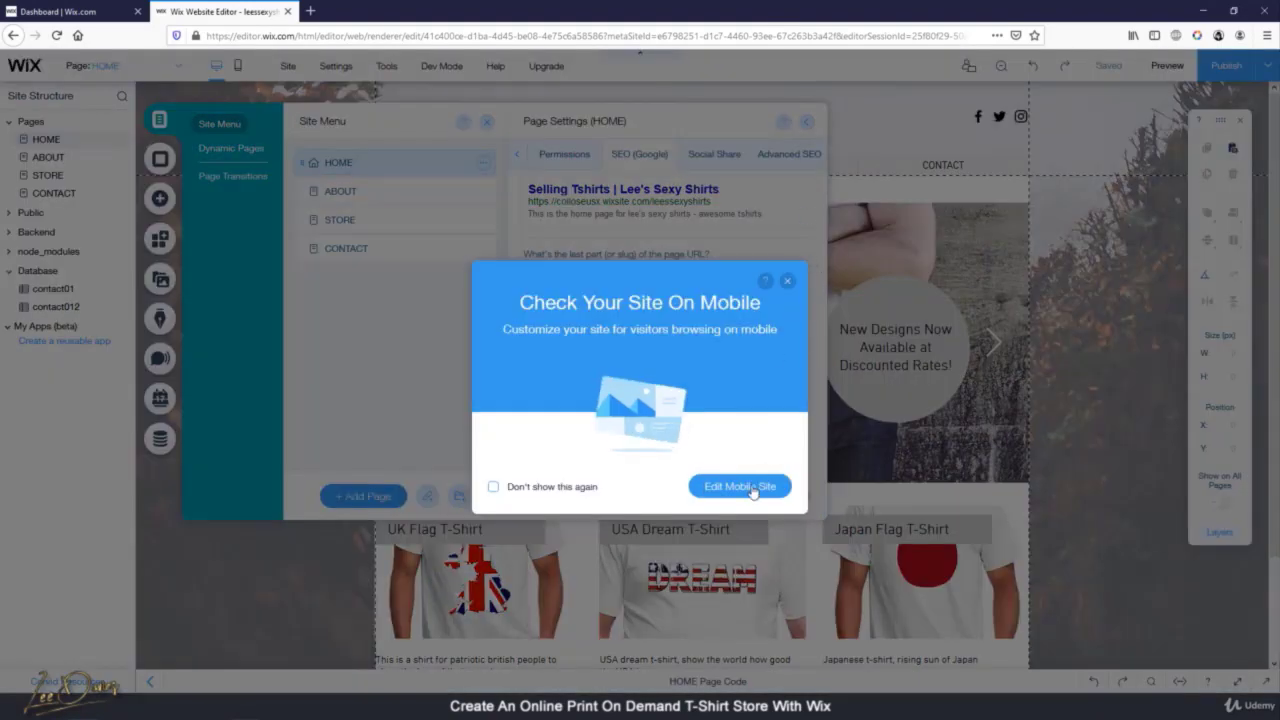
click(787, 281)
click(805, 122)
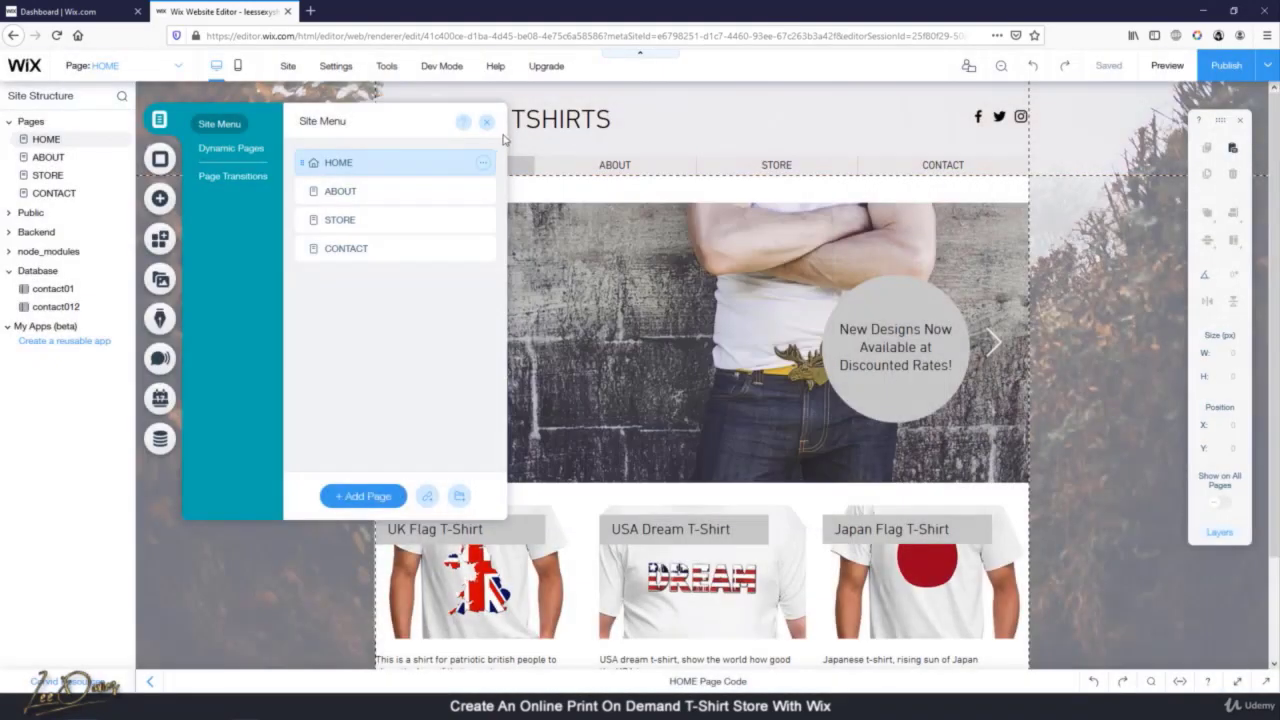
click(486, 121)
Switch back to the dashboard and reload the SEO plan to update the Step 1 checklist
click(132, 8)
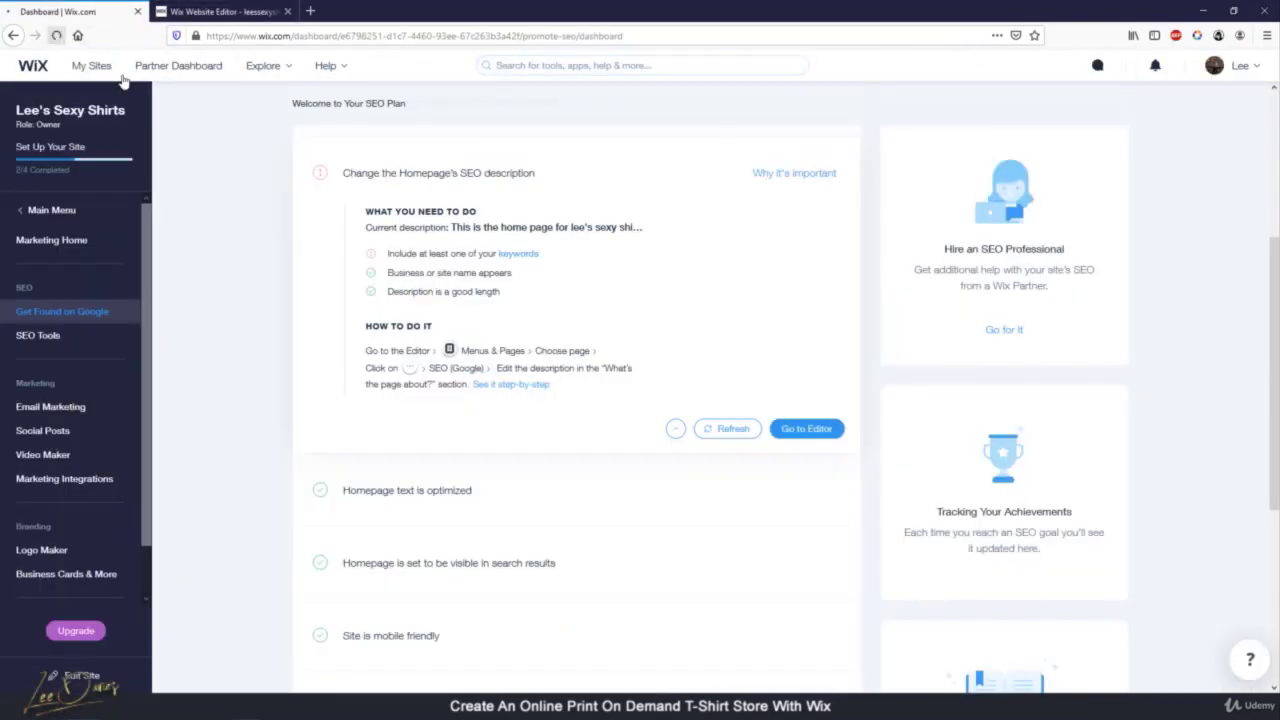
click(57, 35)
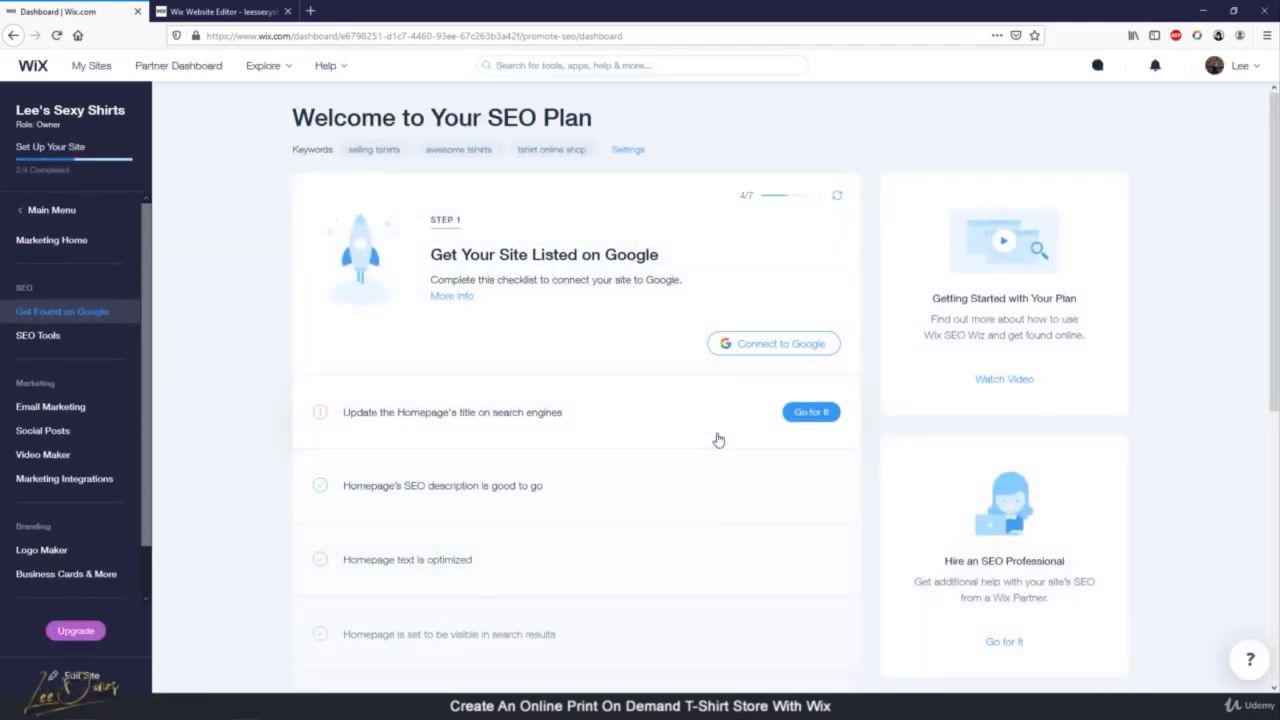
Expand the homepage title task in the Step 1 checklist and review its instructions and the other checklist items
scroll(711, 440, down, 2)
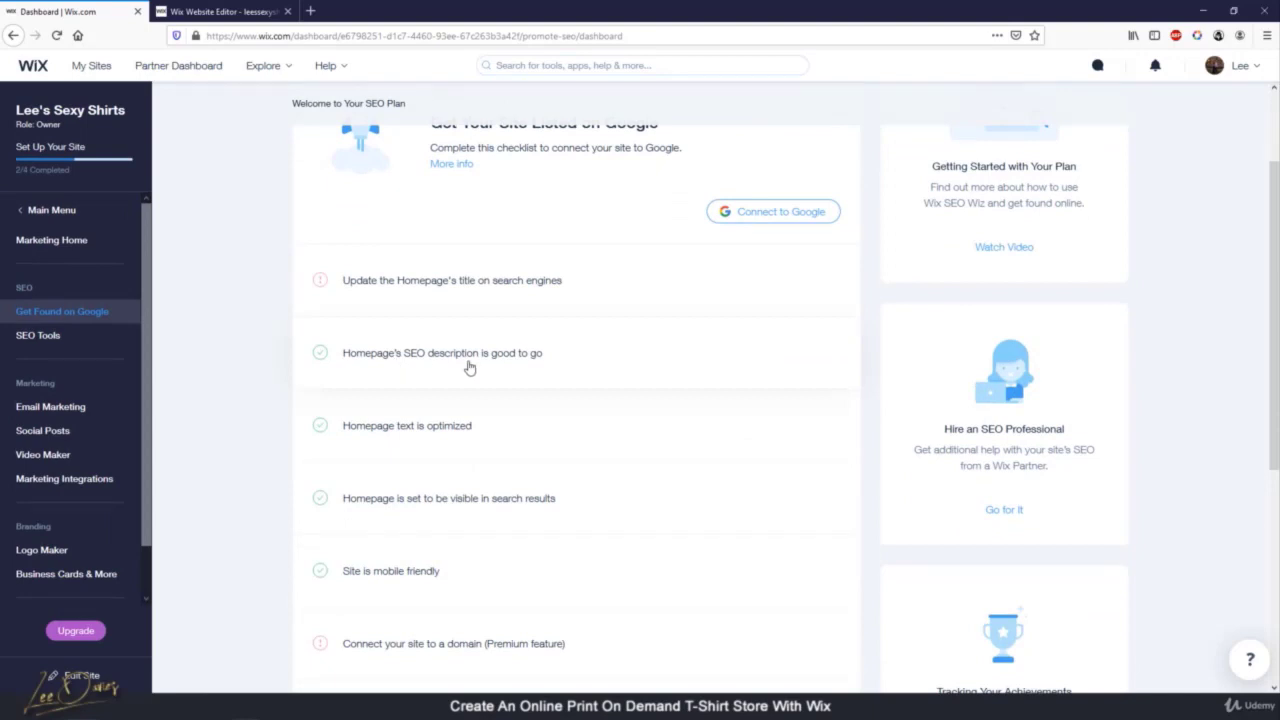
mouse_move(400, 284)
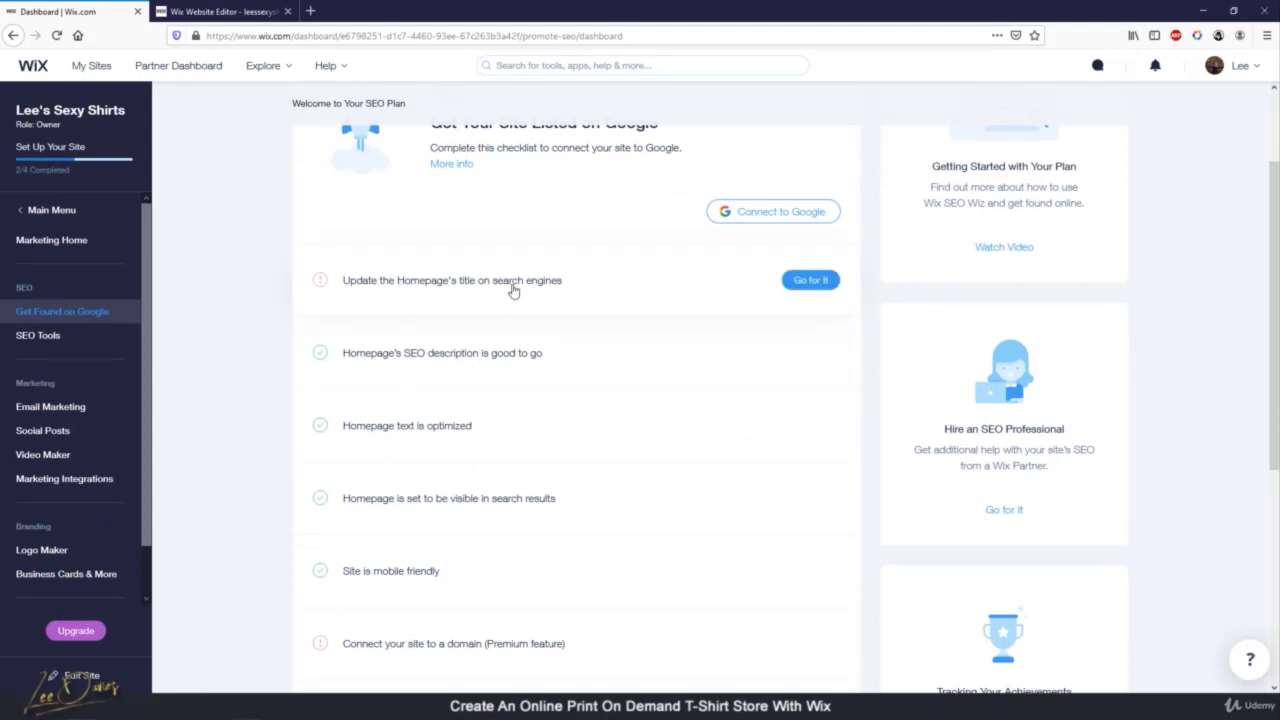
click(574, 285)
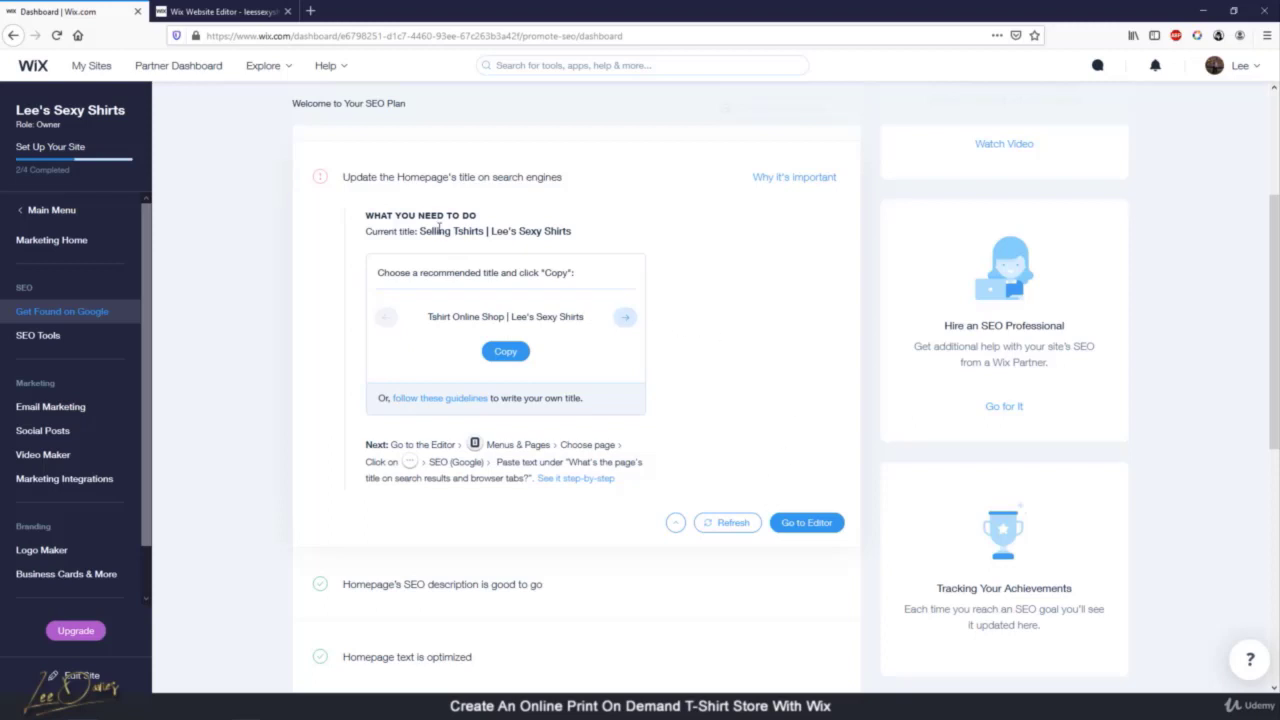
scroll(503, 491, down, 3)
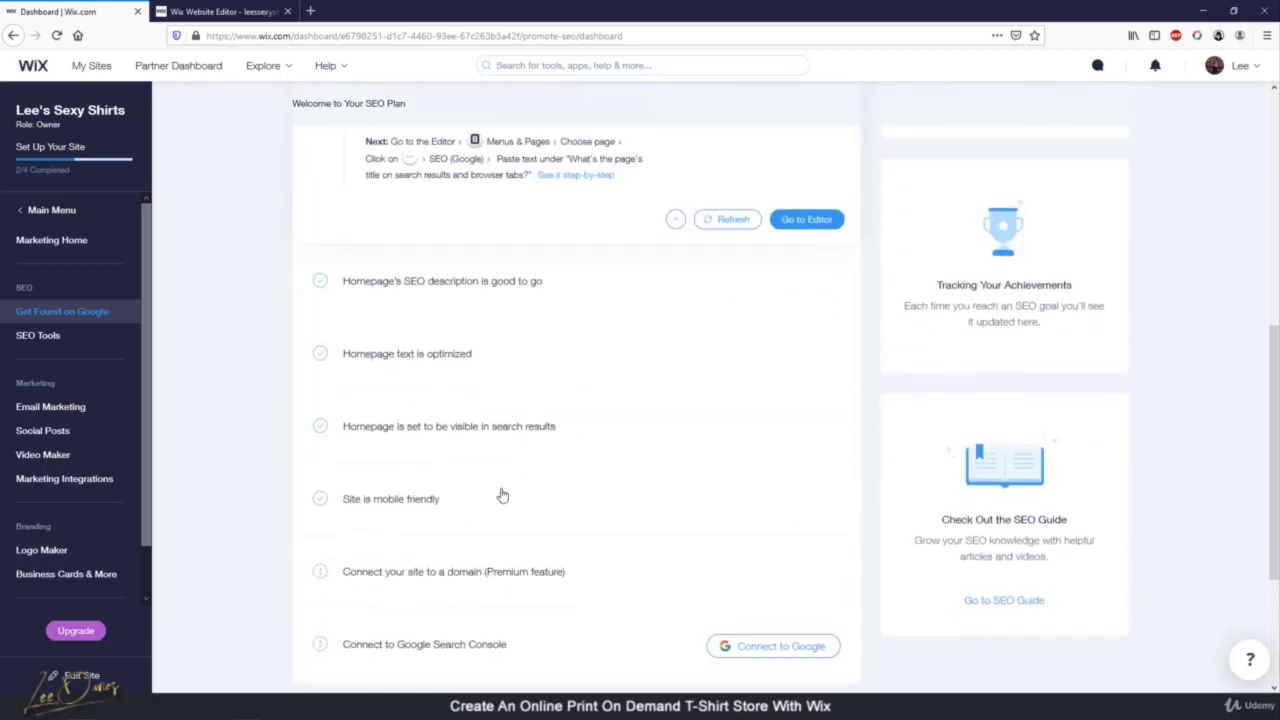
scroll(410, 497, up, 2)
scroll(410, 497, up, 3)
scroll(559, 489, down, 5)
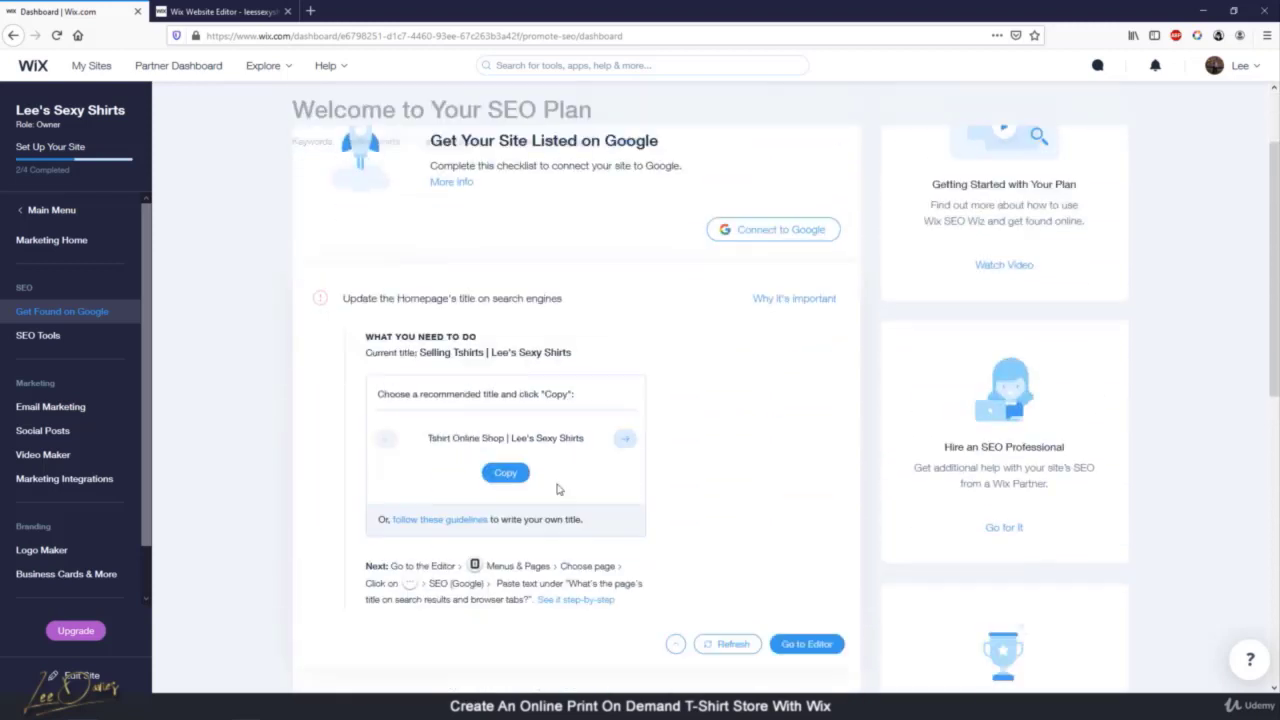
scroll(559, 489, down, 1)
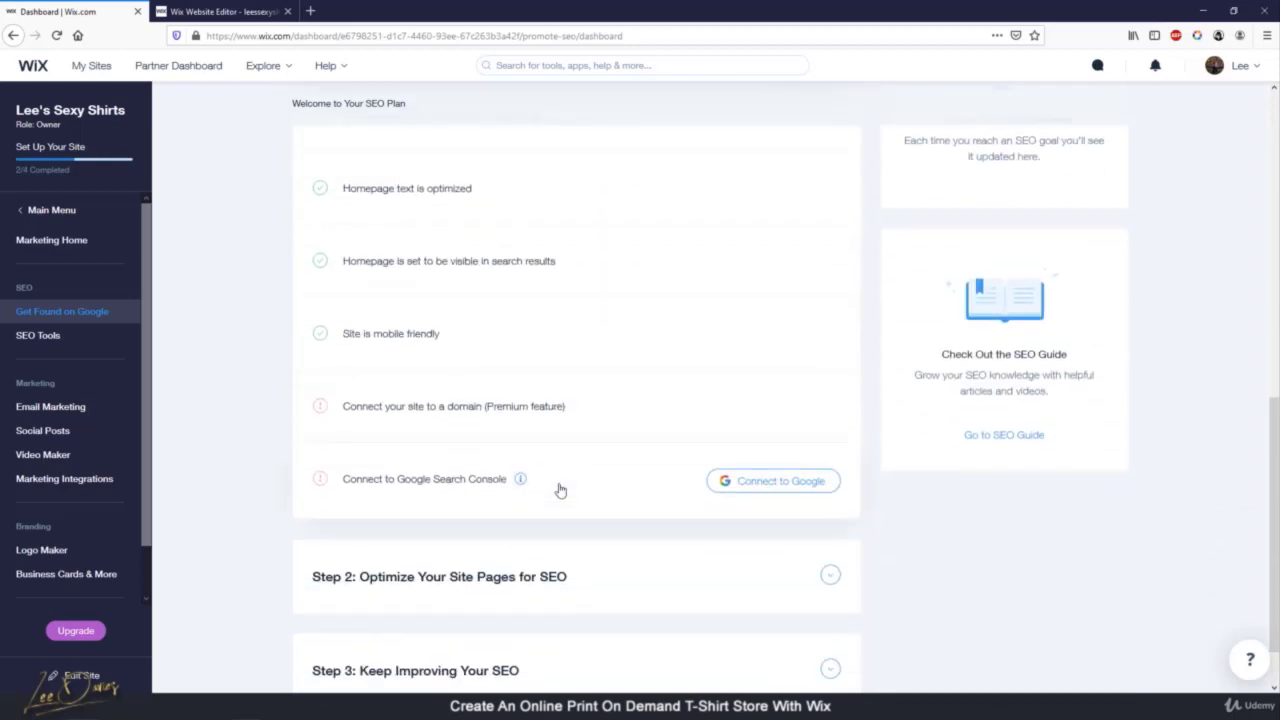
scroll(560, 490, up, 4)
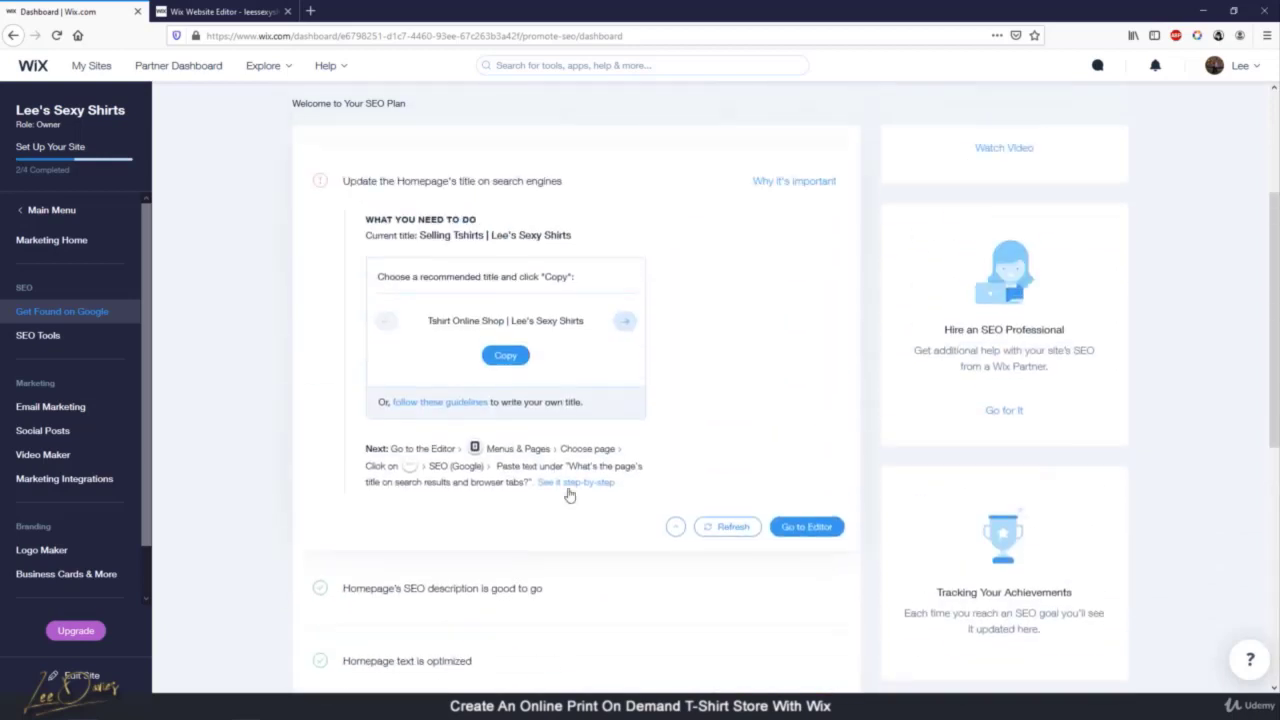
View the next recommended homepage title and check the outstanding tasks through to the Google Search Console connection
click(623, 335)
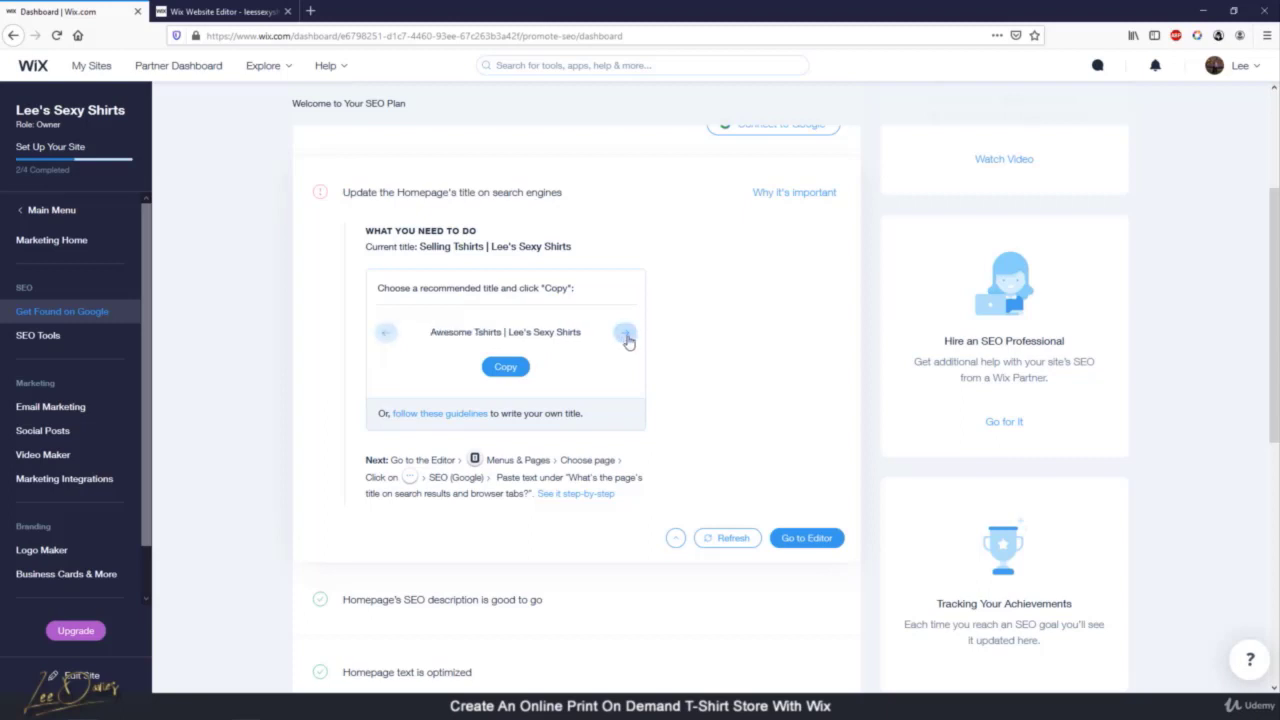
drag(578, 332, 426, 333)
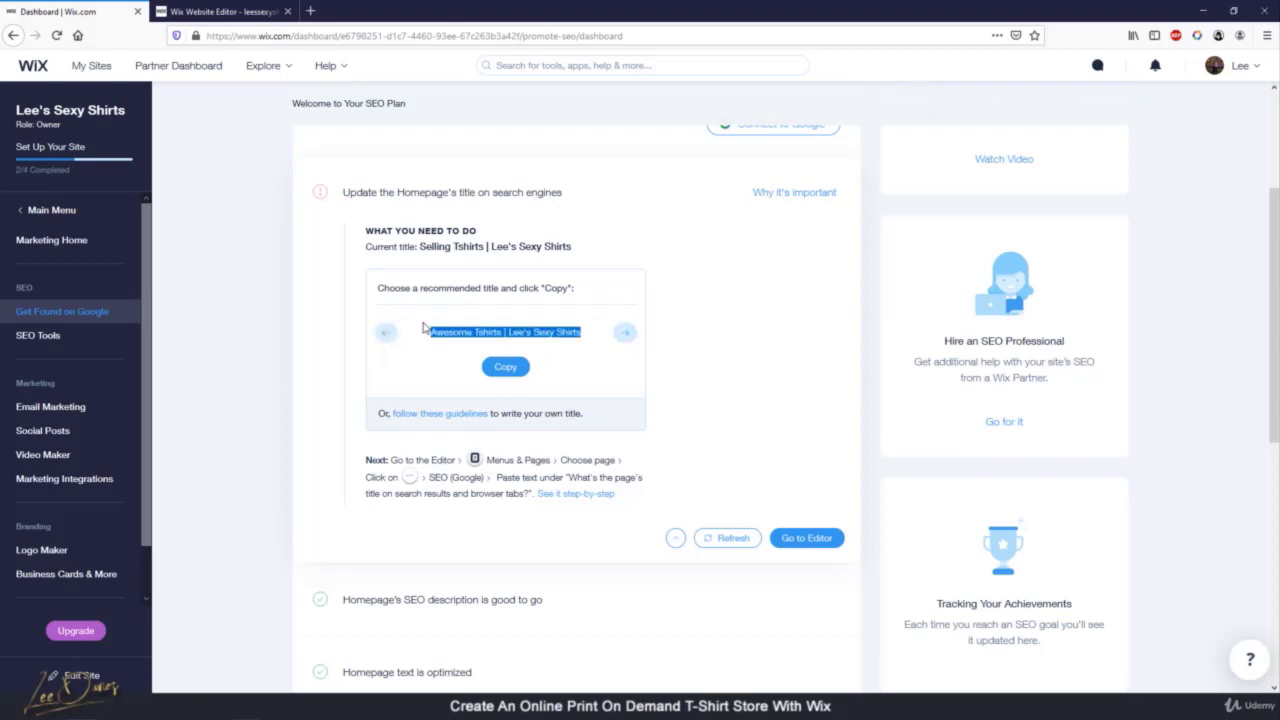
click(486, 337)
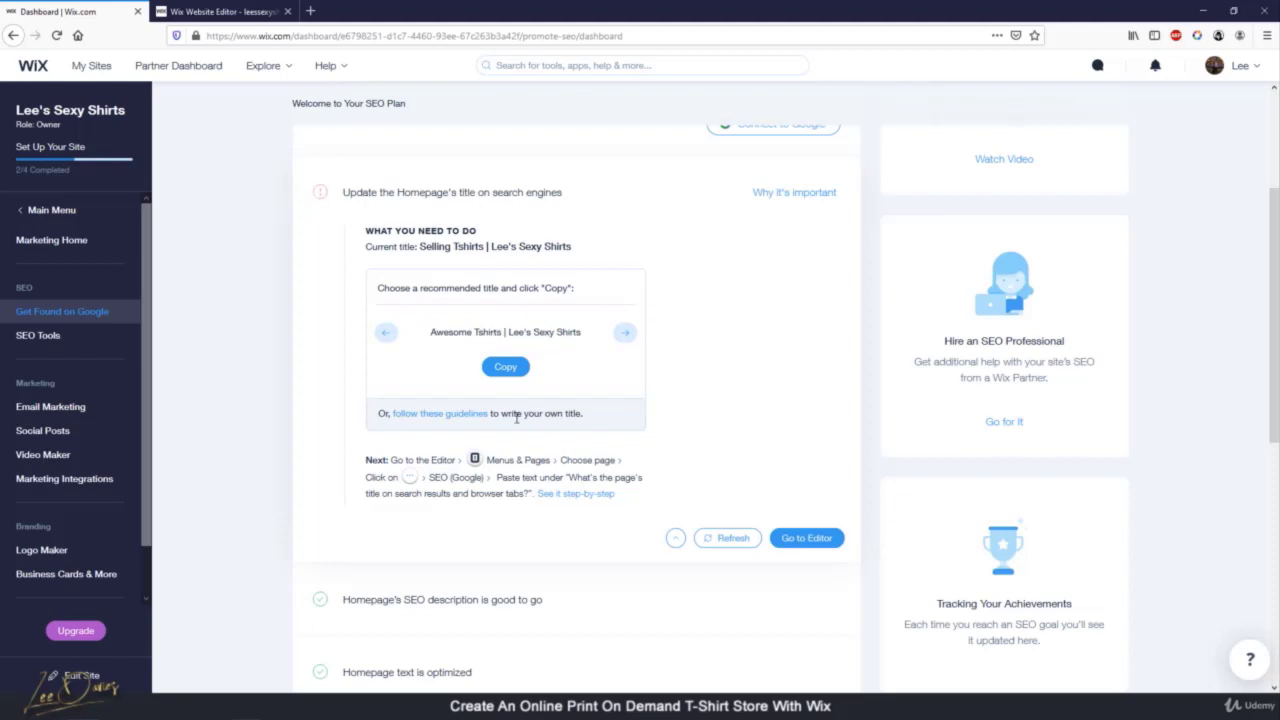
scroll(530, 420, down, 3)
scroll(546, 423, down, 3)
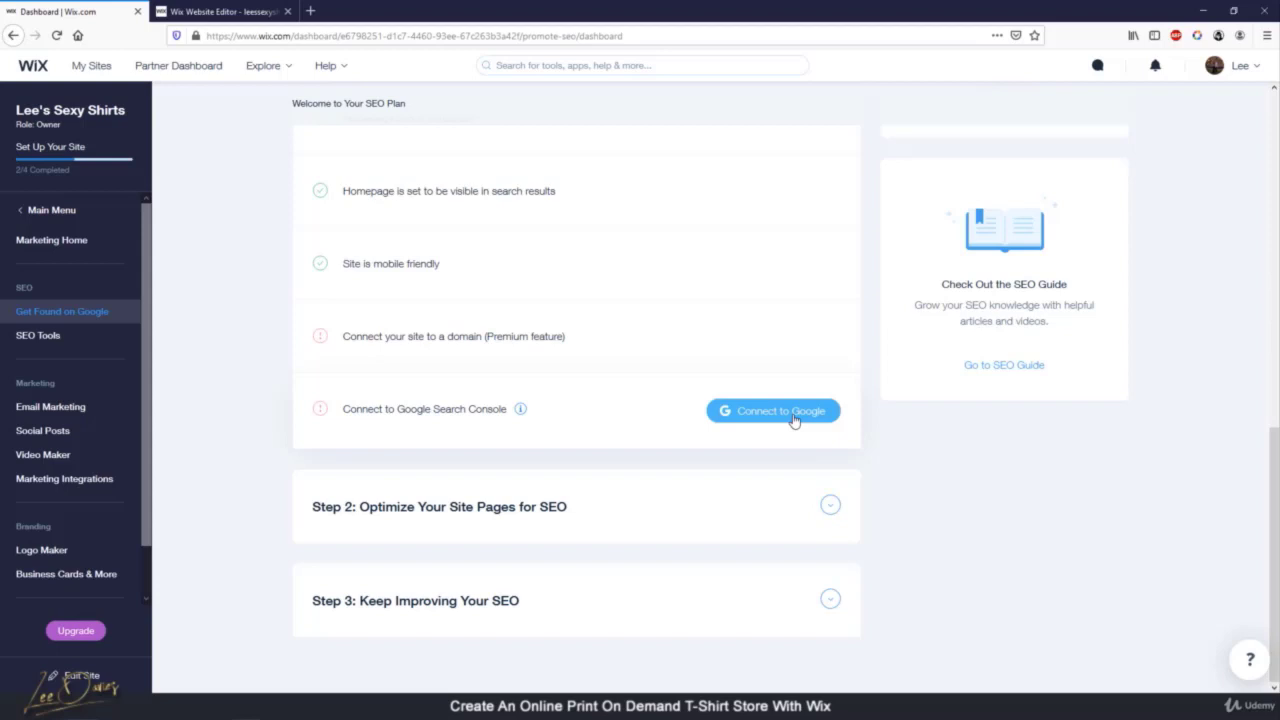
scroll(694, 400, up, 3)
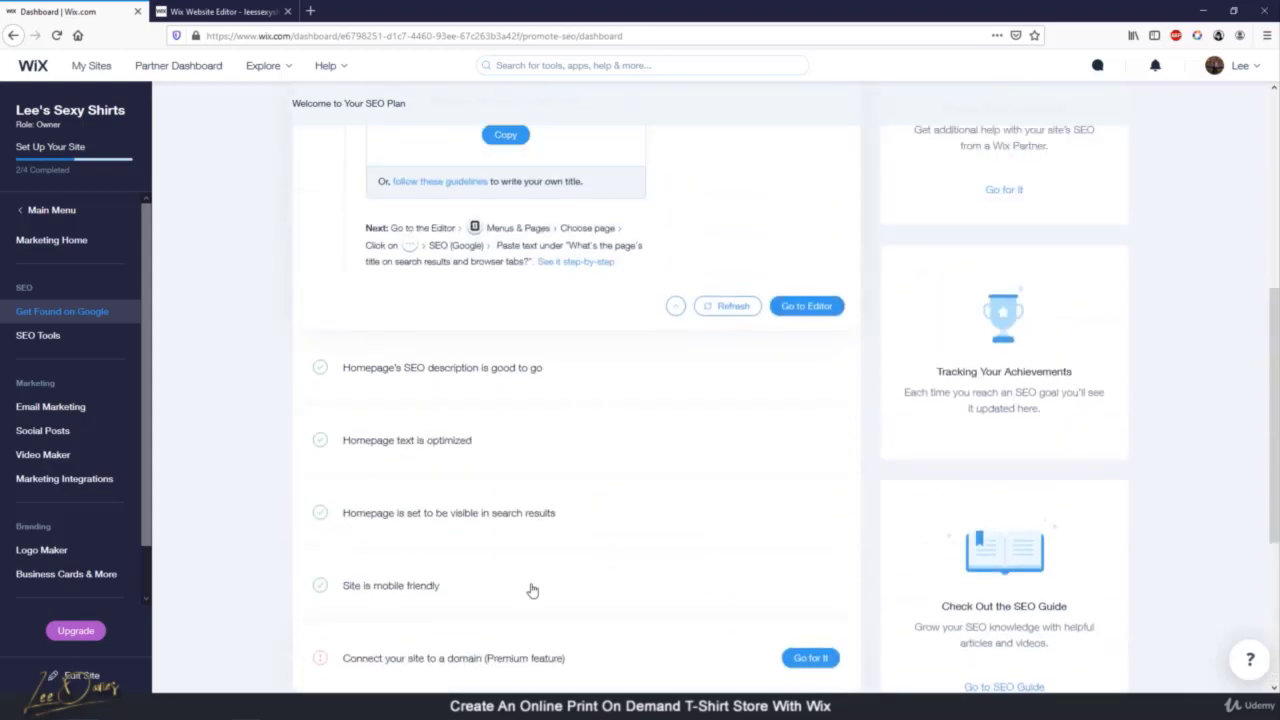
scroll(532, 590, up, 4)
scroll(555, 490, down, 5)
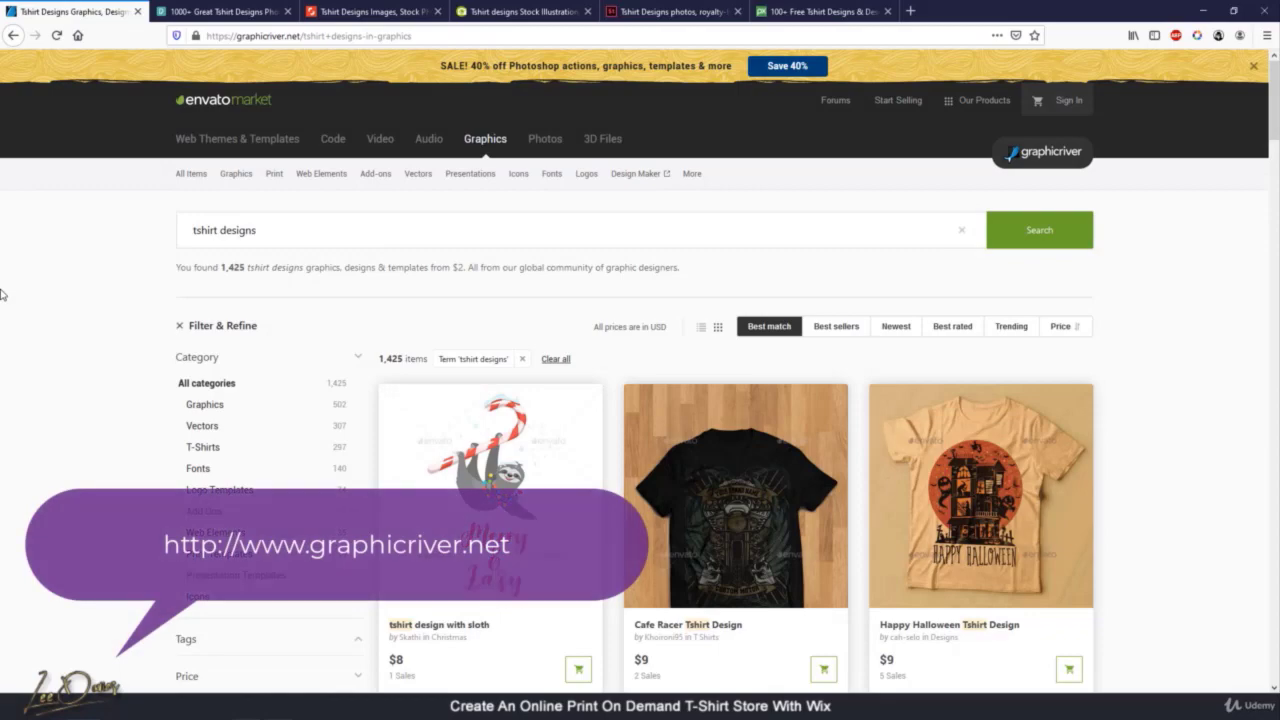
Browse the T-shirt design results on GraphicRiver and open the Aztec Chief Tshirt Design item
scroll(563, 285, down, 8)
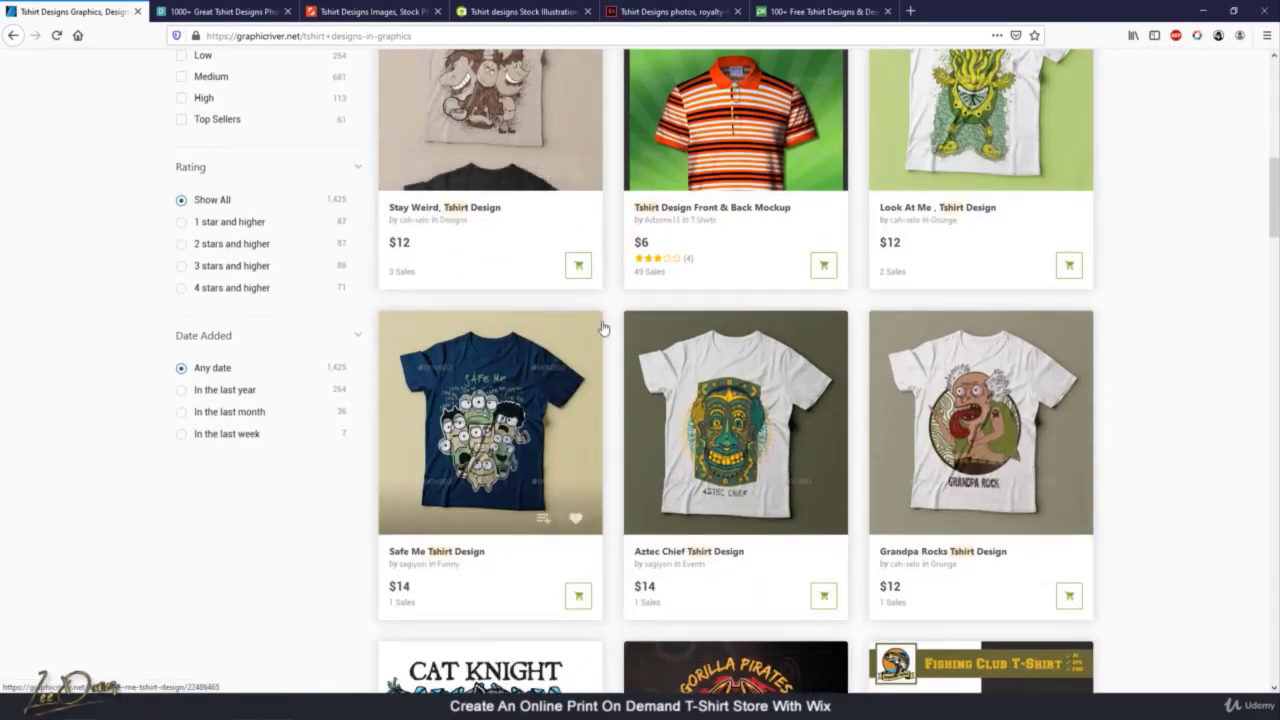
scroll(600, 320, down, 2)
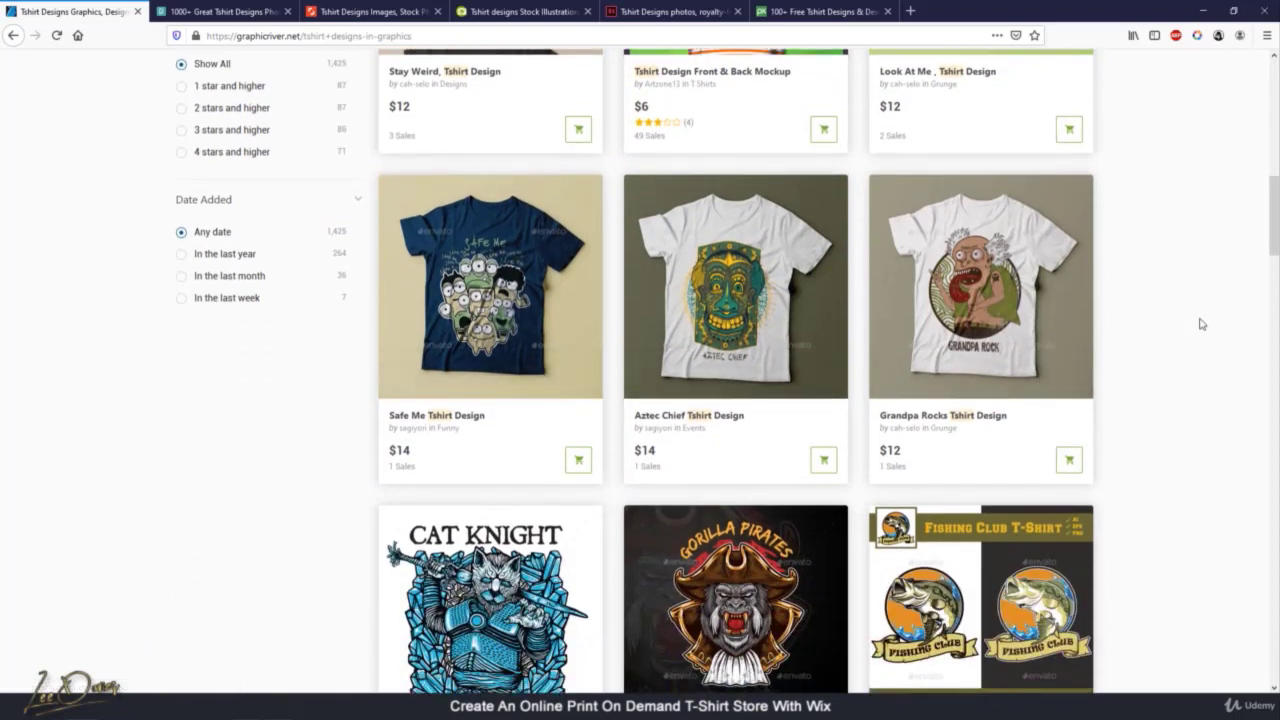
click(755, 284)
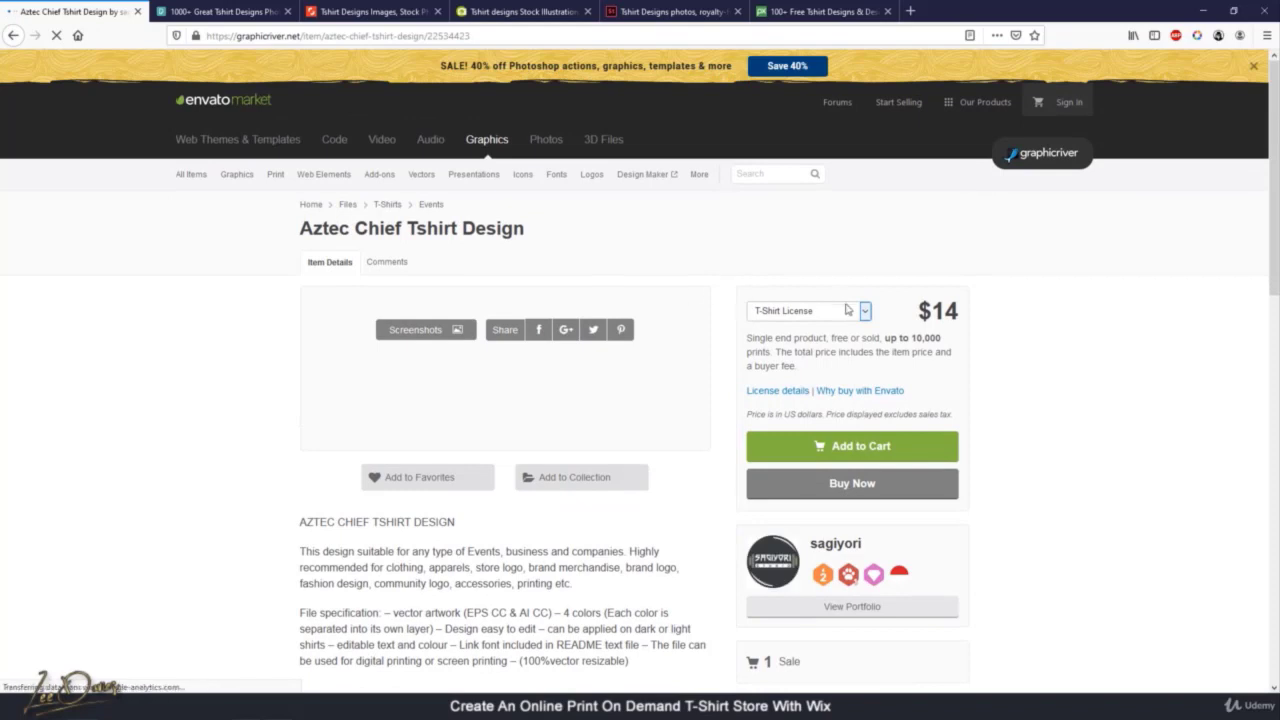
Compare the Aztec Chief design's price and print terms under T-Shirt Extended License and T-Shirt License, ending on T-Shirt License
click(858, 318)
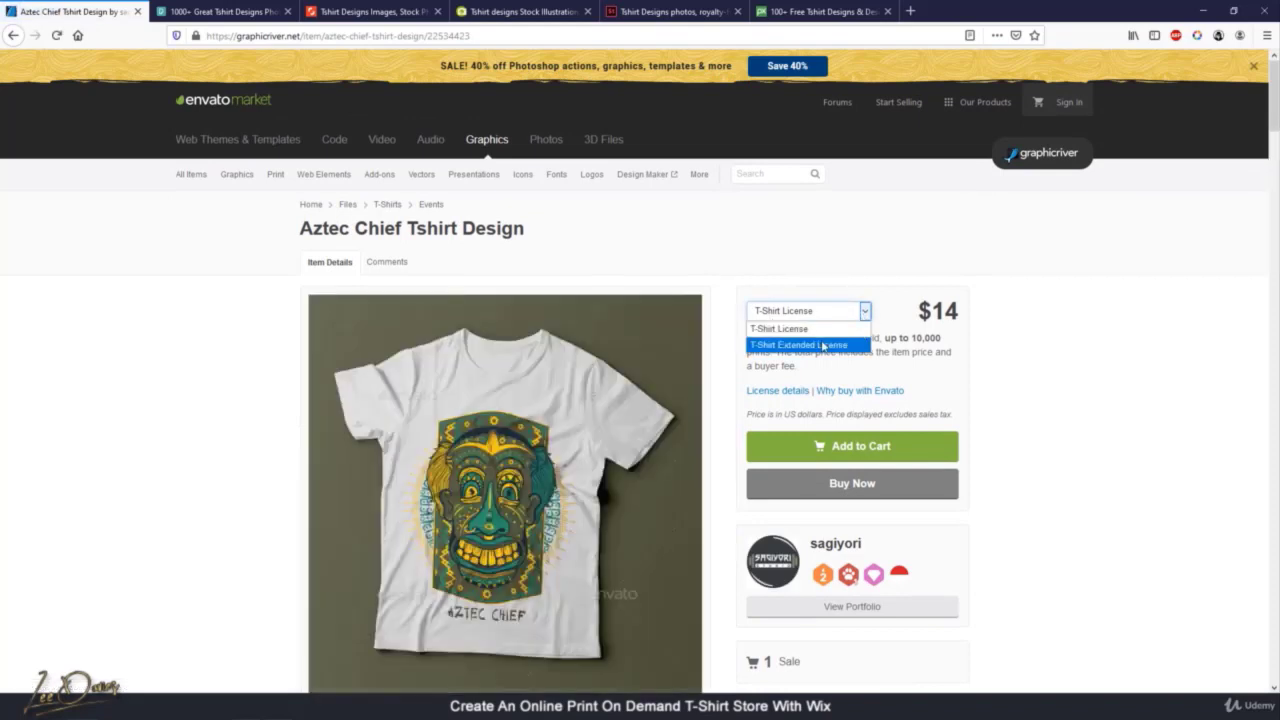
click(828, 344)
drag(924, 349, 984, 315)
click(968, 349)
click(948, 316)
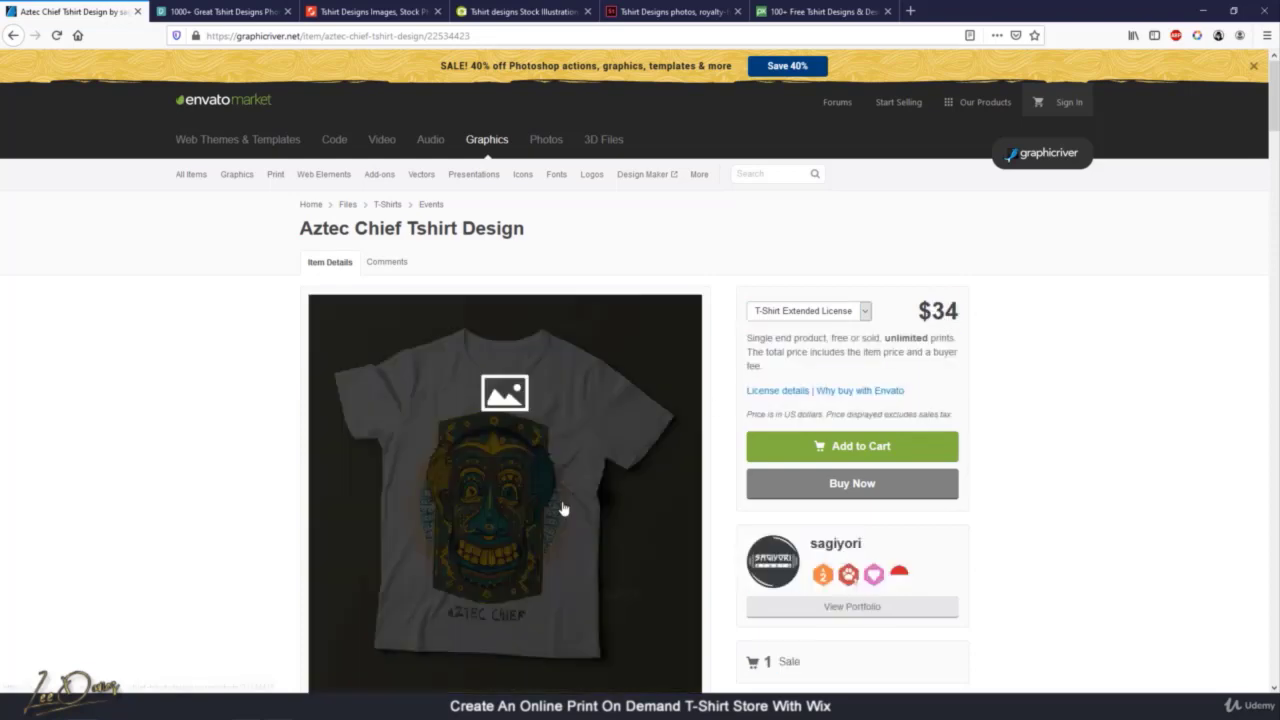
click(802, 312)
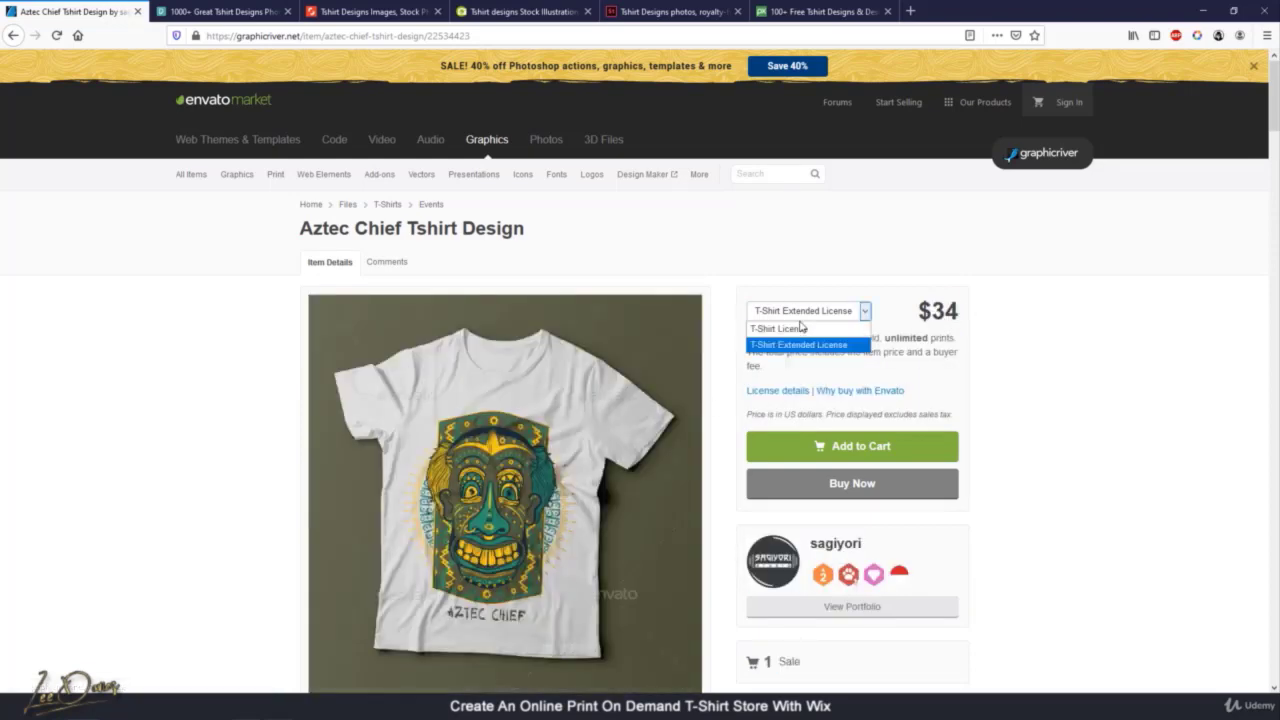
click(970, 323)
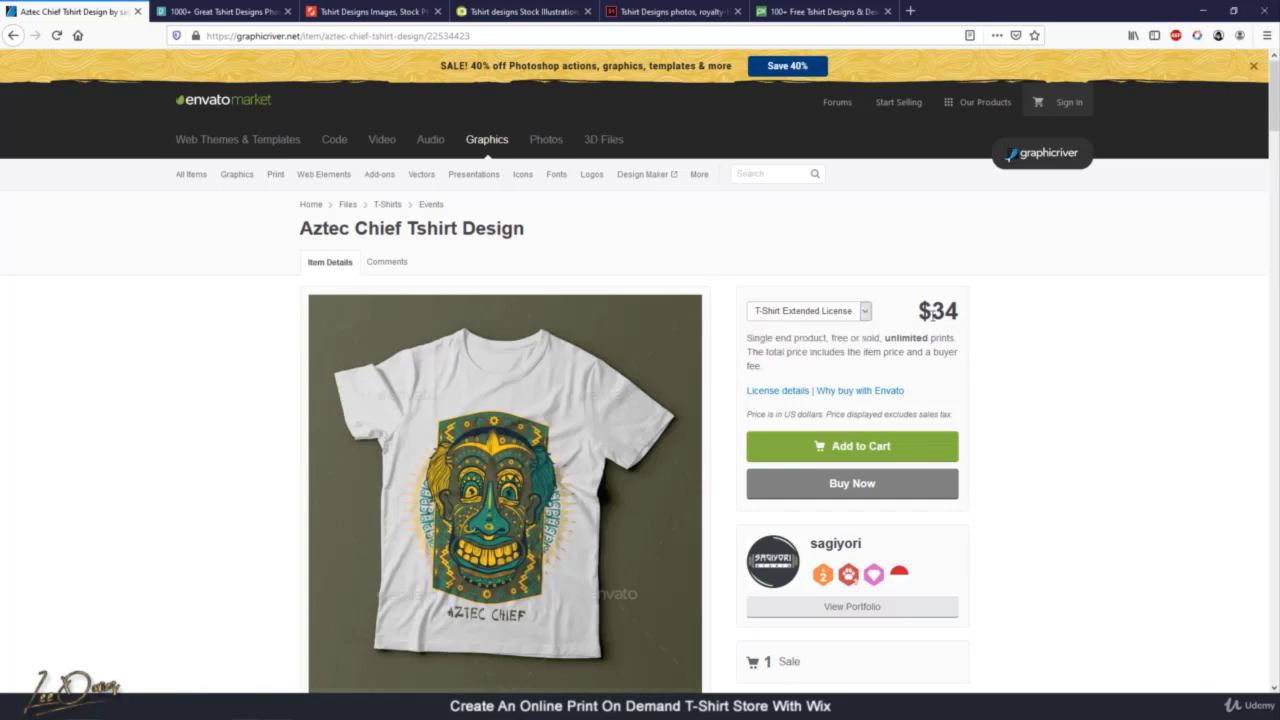
click(820, 312)
click(800, 323)
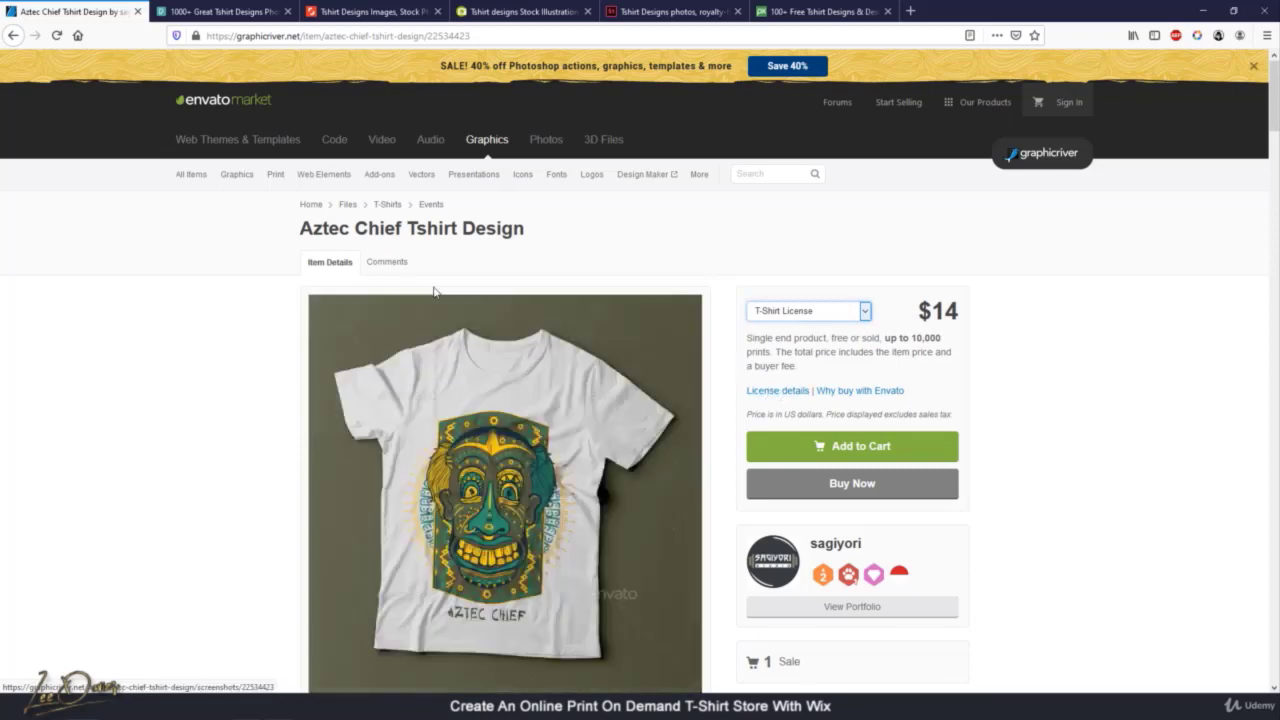
Switch to Pexels and look through its photo results for tshirt designs
click(228, 14)
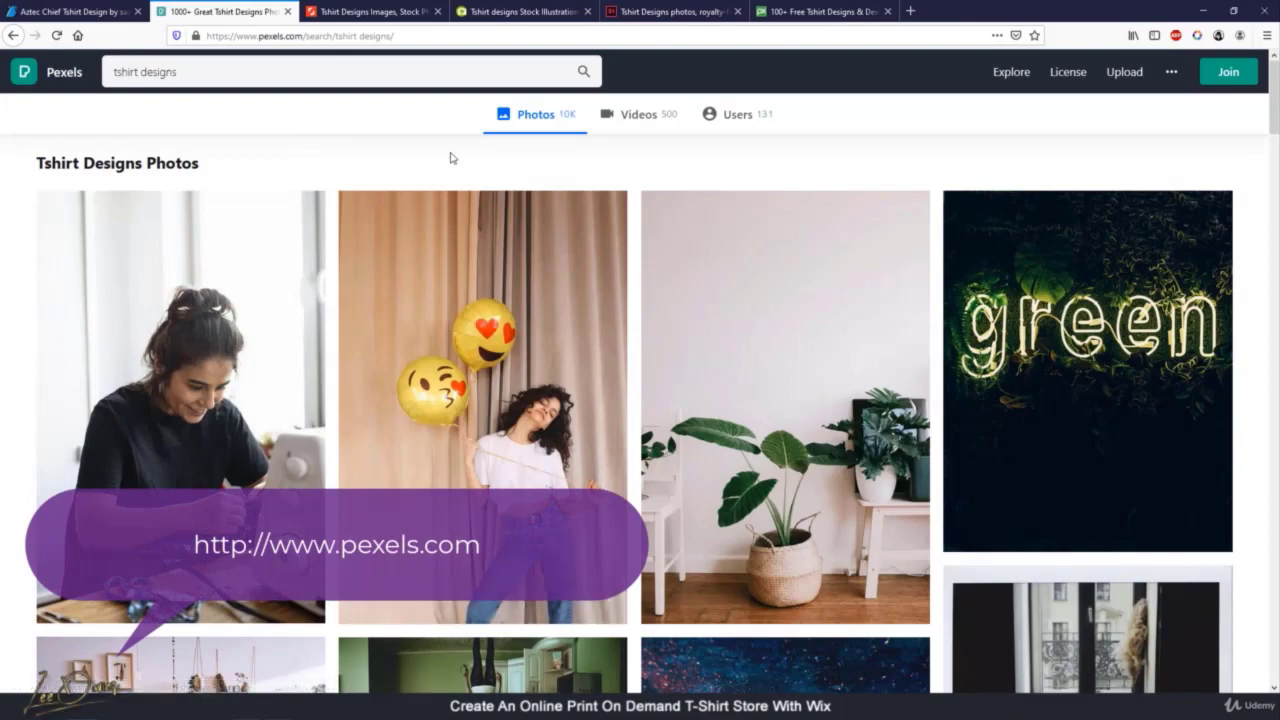
scroll(343, 280, down, 10)
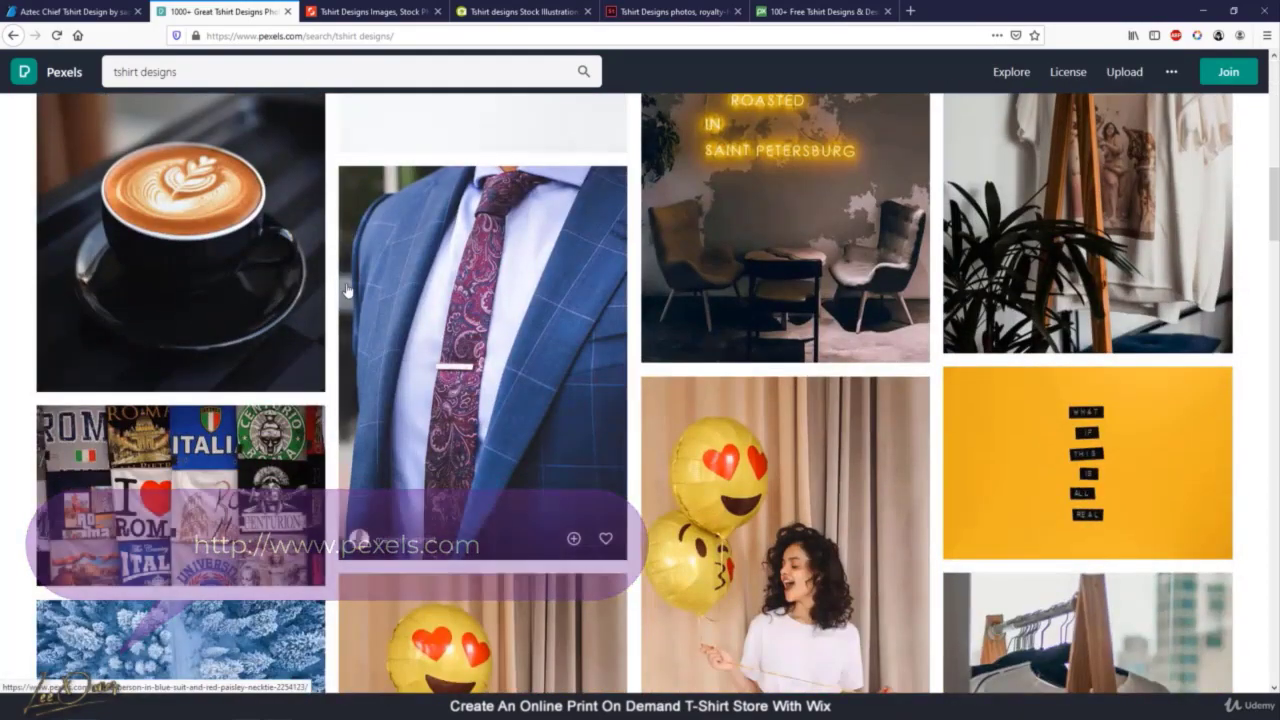
scroll(347, 290, down, 5)
scroll(347, 290, up, 9)
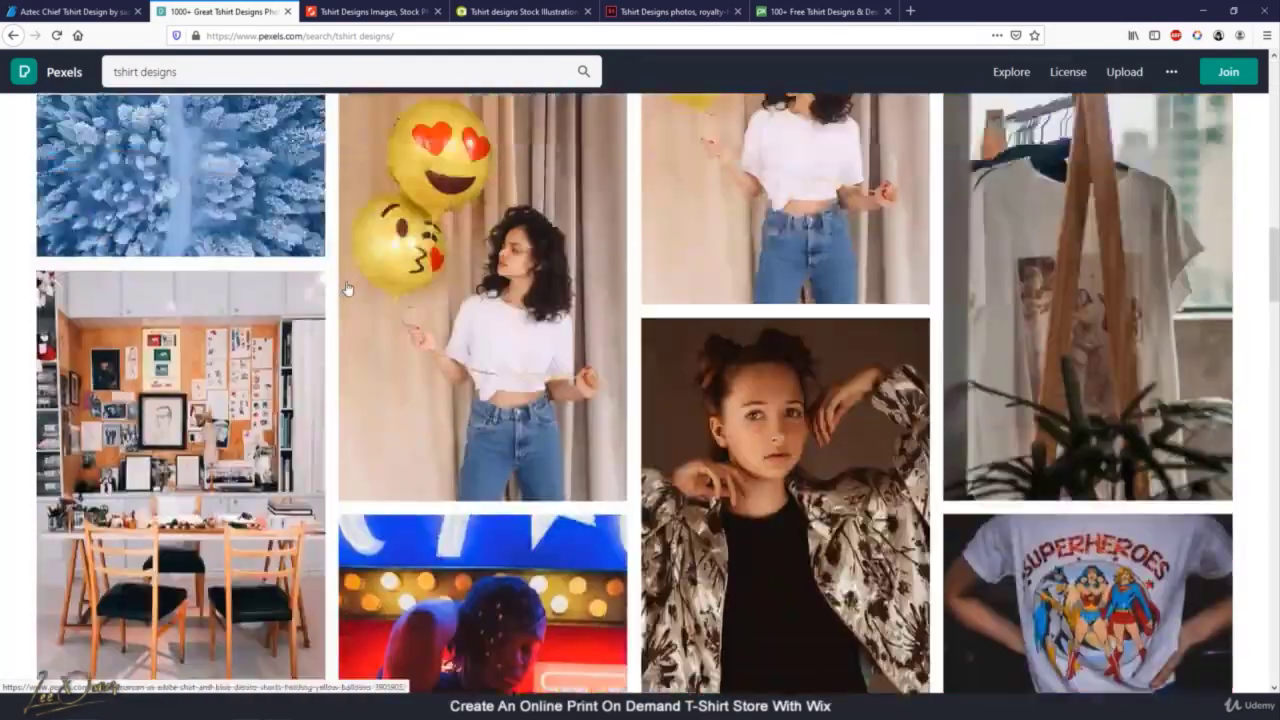
scroll(350, 300, up, 5)
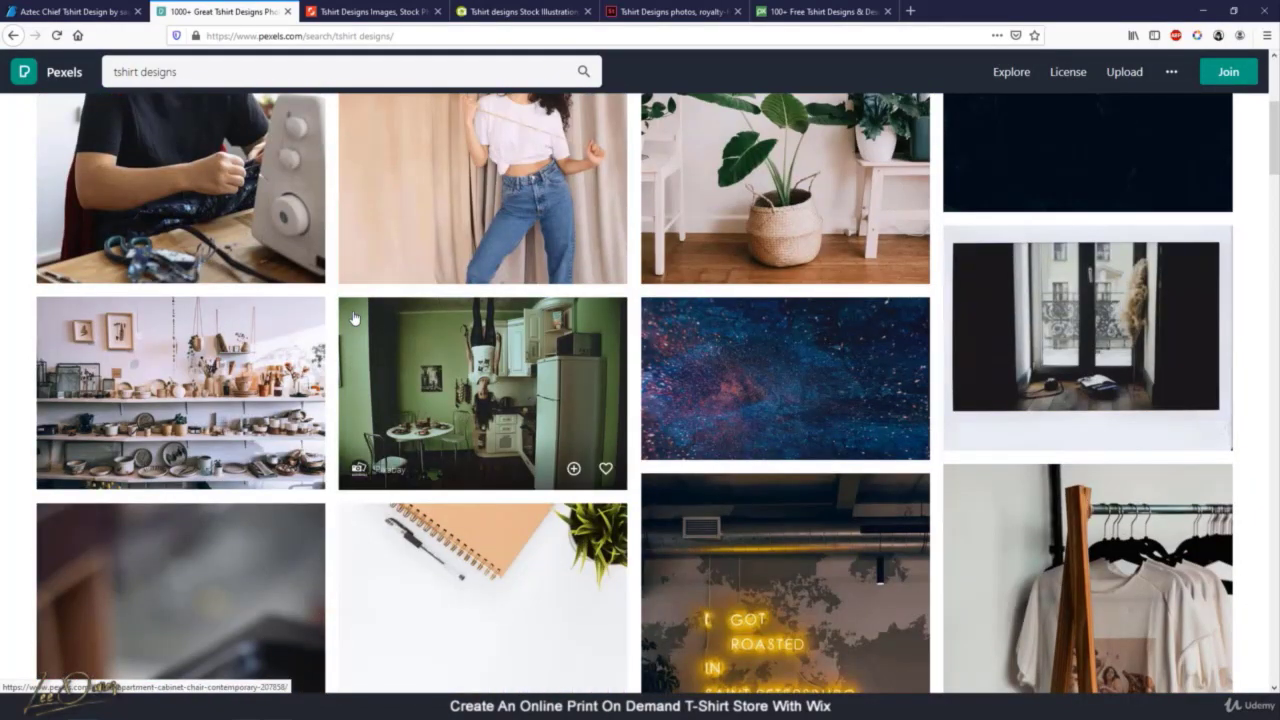
scroll(357, 320, up, 4)
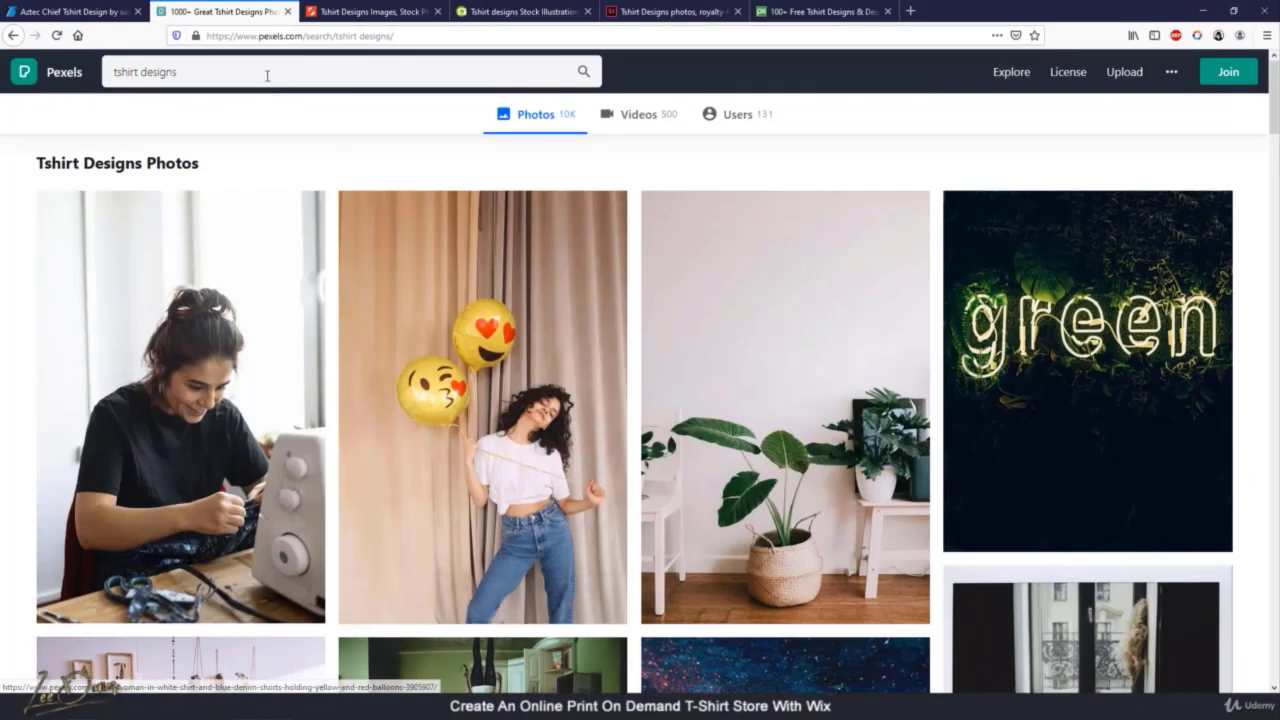
Switch to Shutterstock and examine its image results for tshirt designs
click(372, 11)
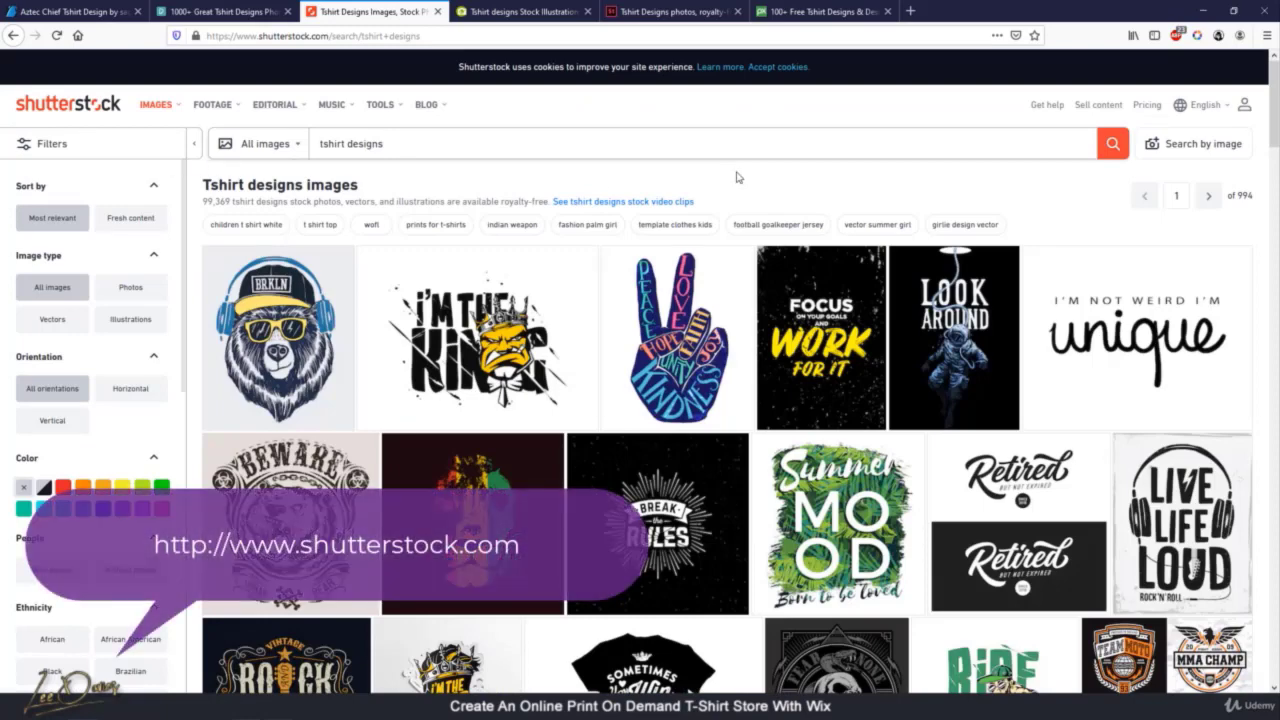
scroll(731, 180, down, 4)
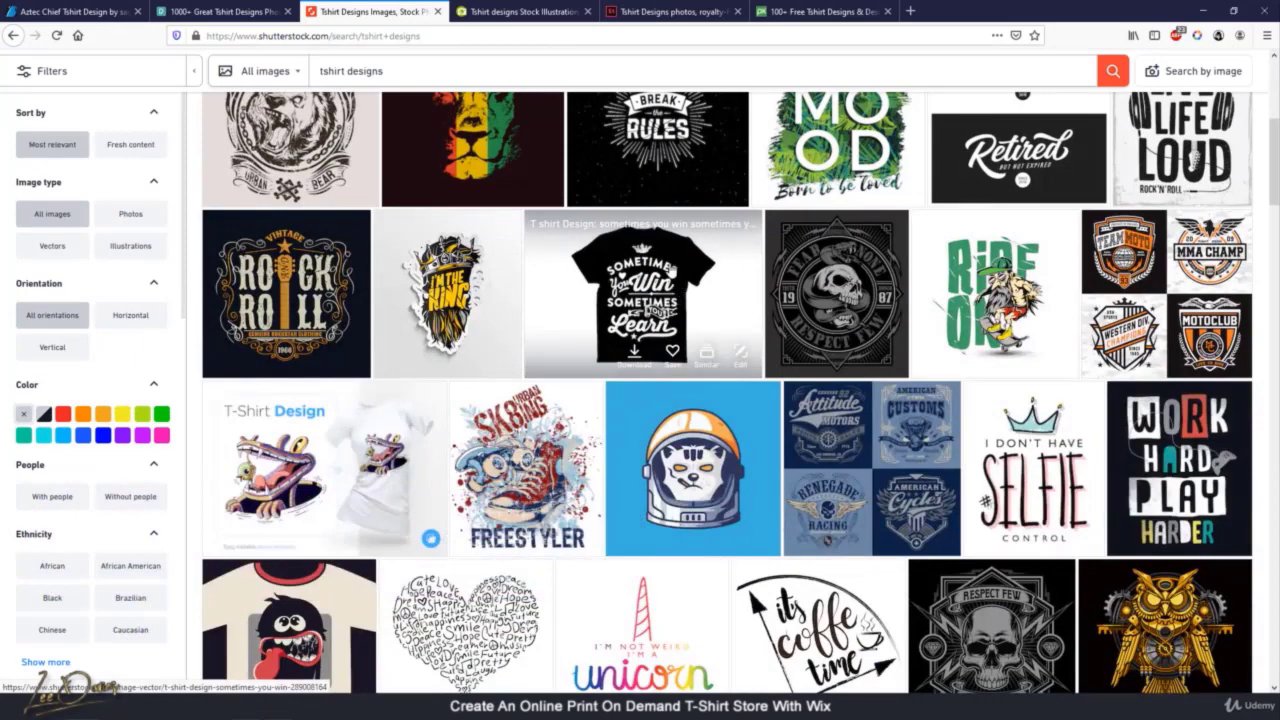
scroll(667, 270, down, 4)
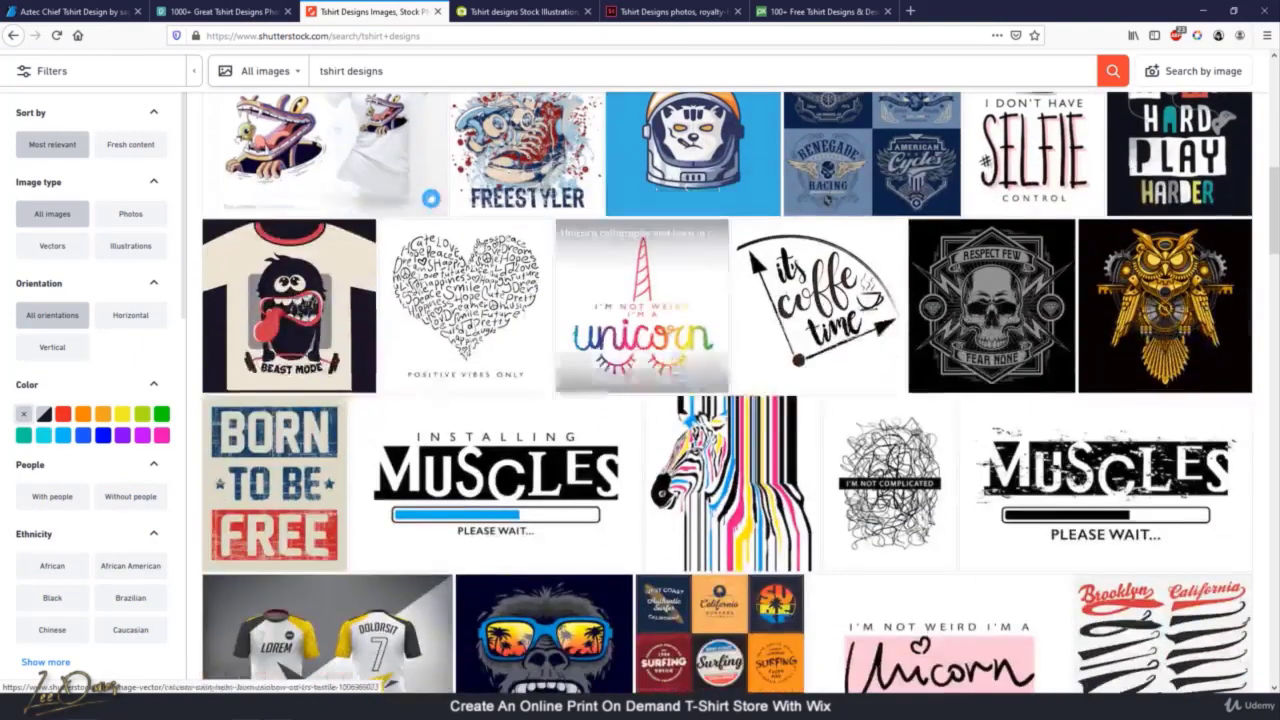
scroll(400, 262, up, 2)
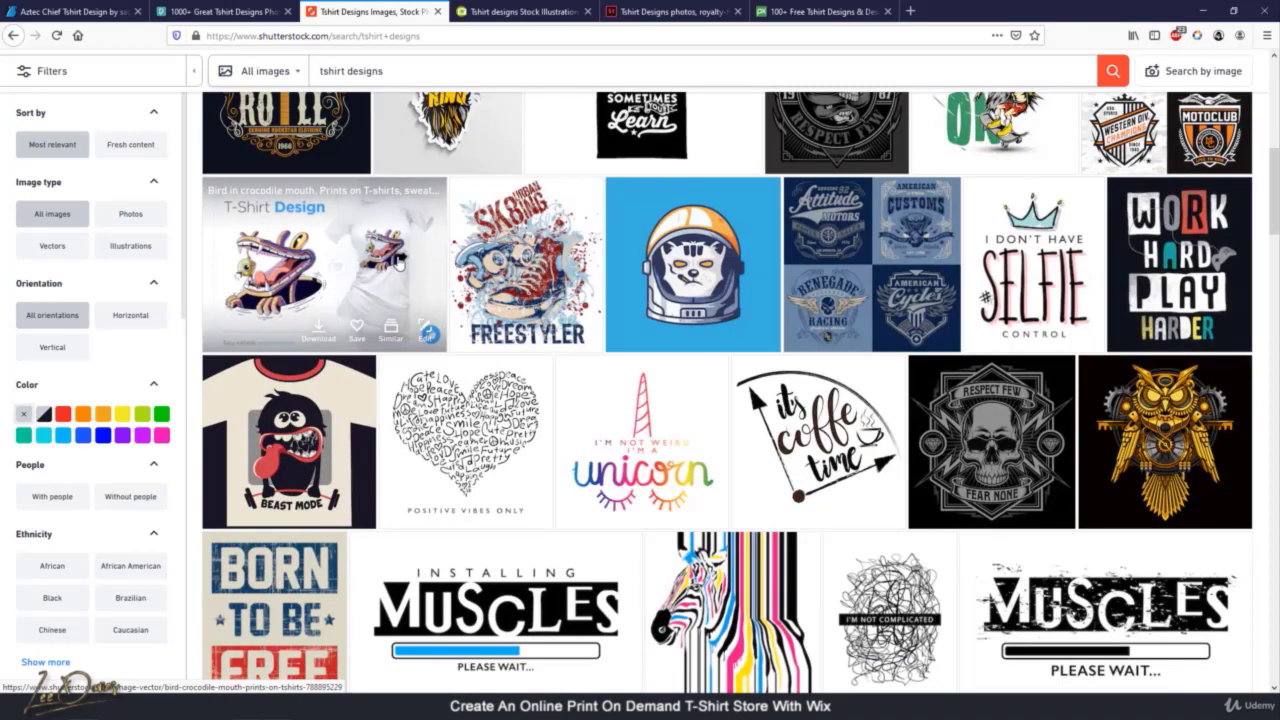
scroll(405, 275, up, 2)
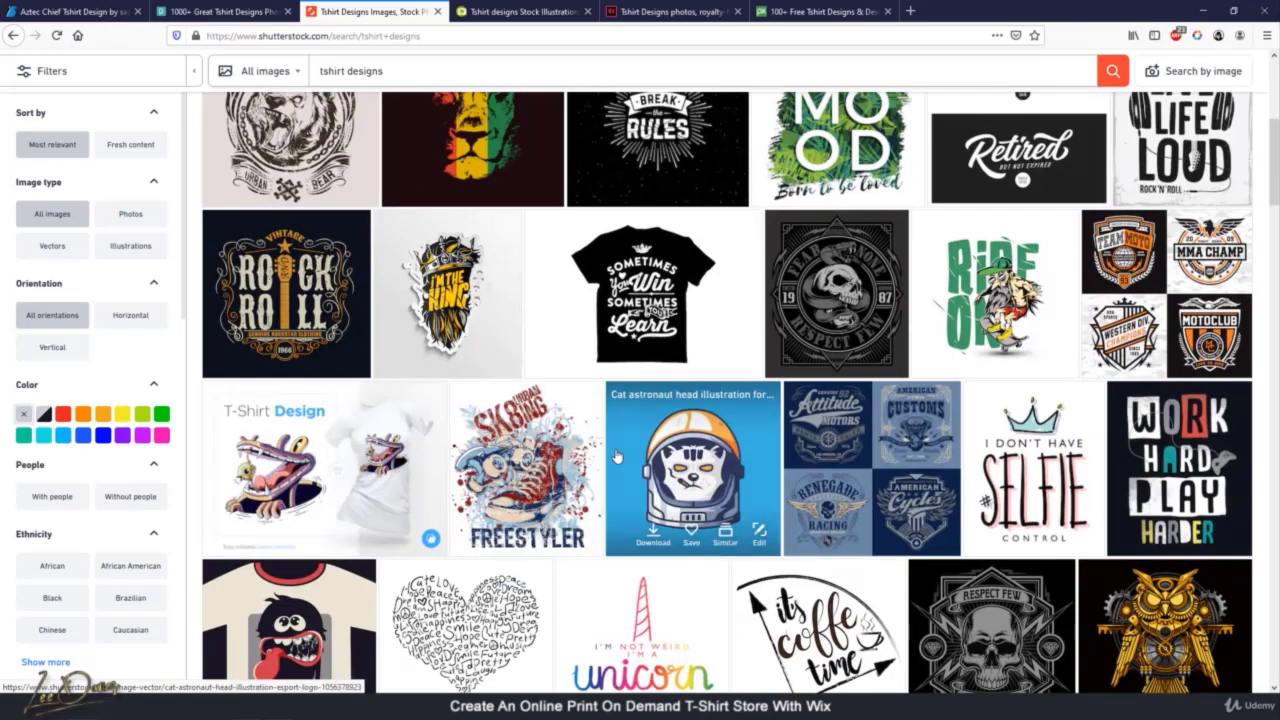
scroll(700, 445, up, 3)
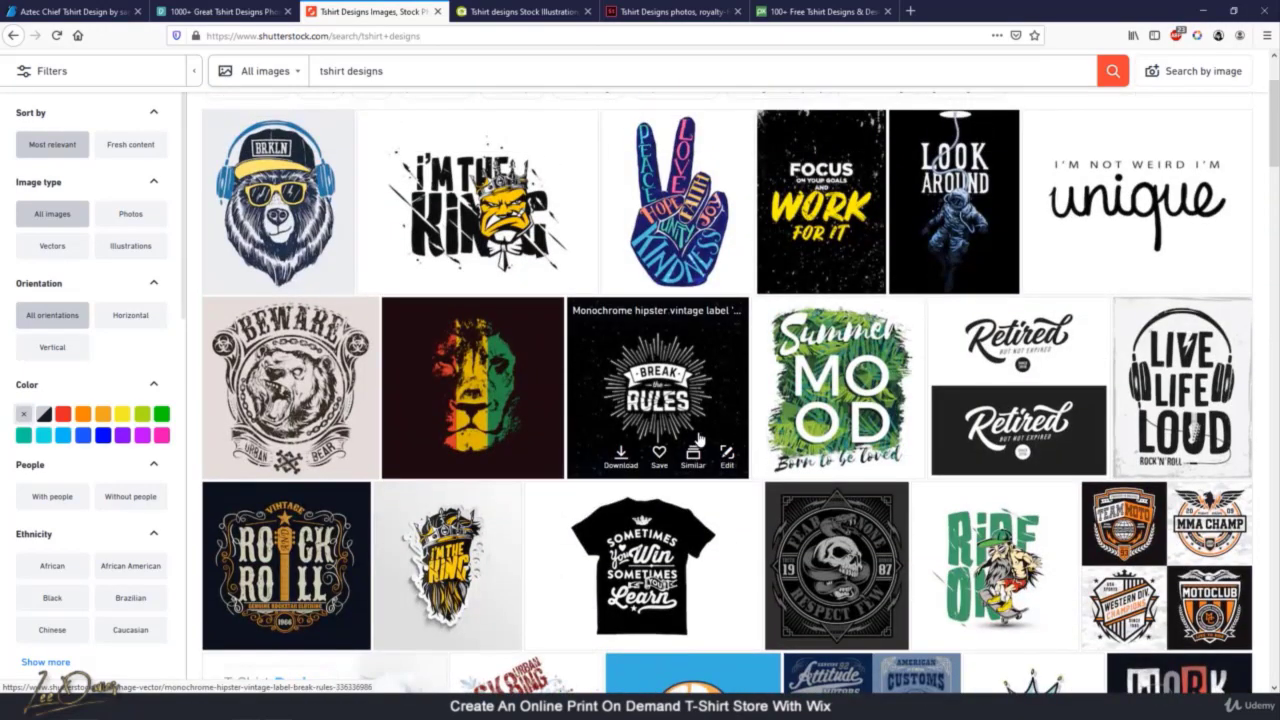
scroll(700, 445, down, 10)
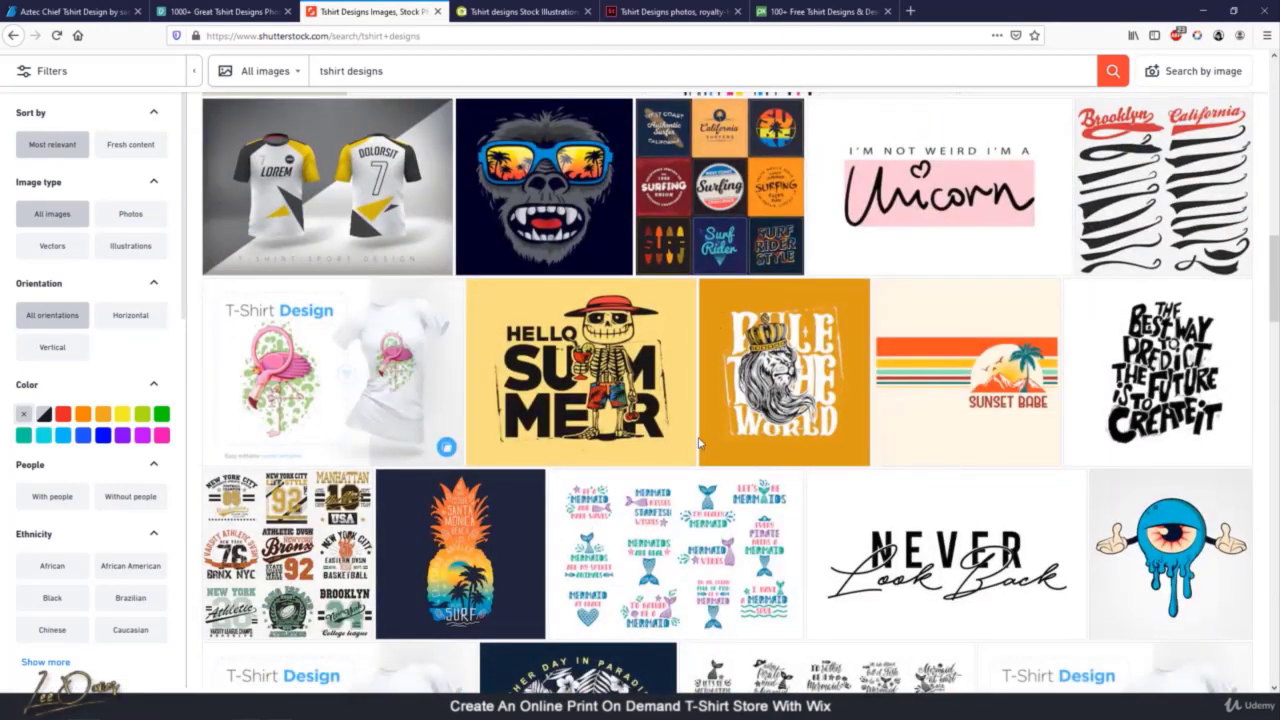
scroll(700, 445, down, 3)
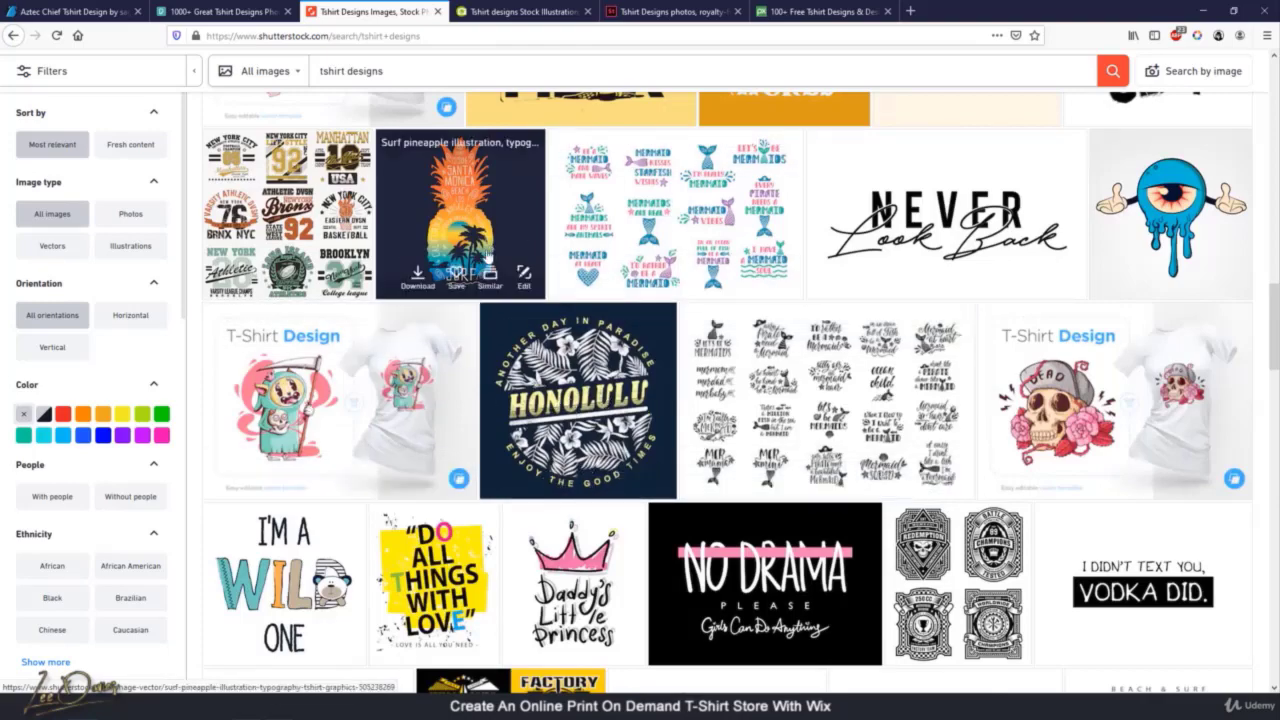
scroll(1015, 390, down, 4)
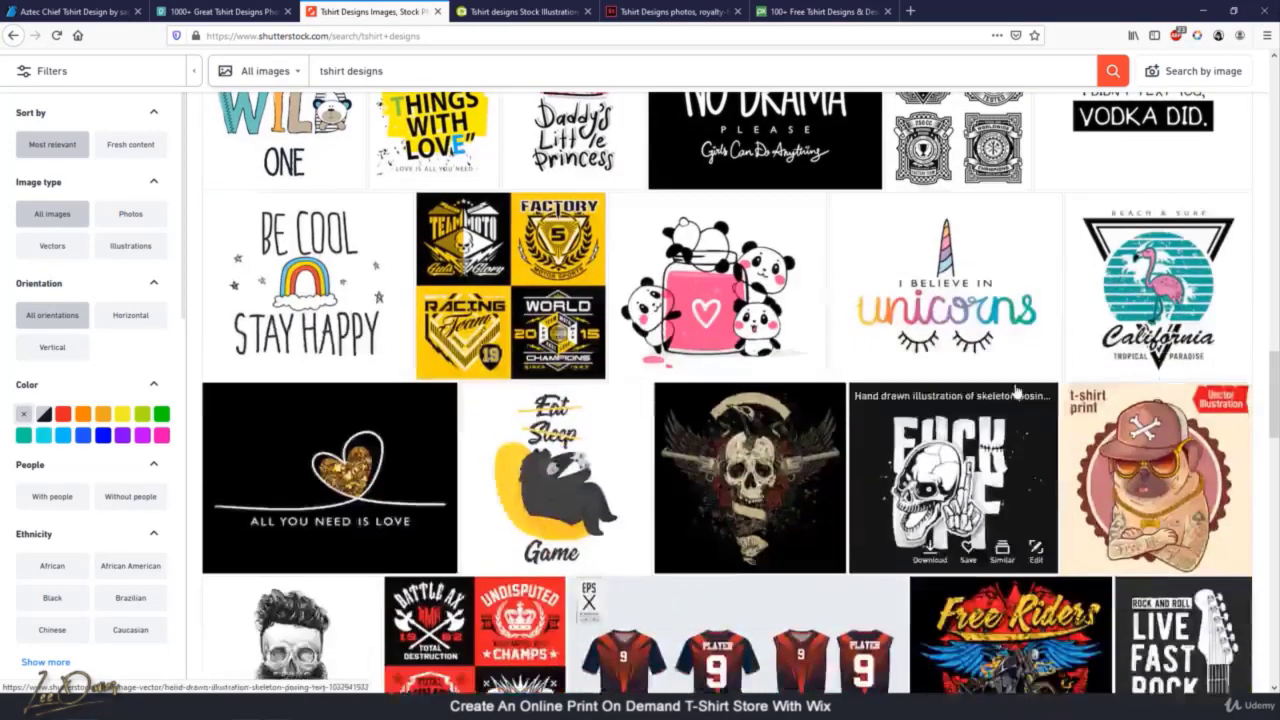
Look back over the slogan, skull and mermaid artwork among the Shutterstock tshirt designs results
scroll(1015, 390, up, 3)
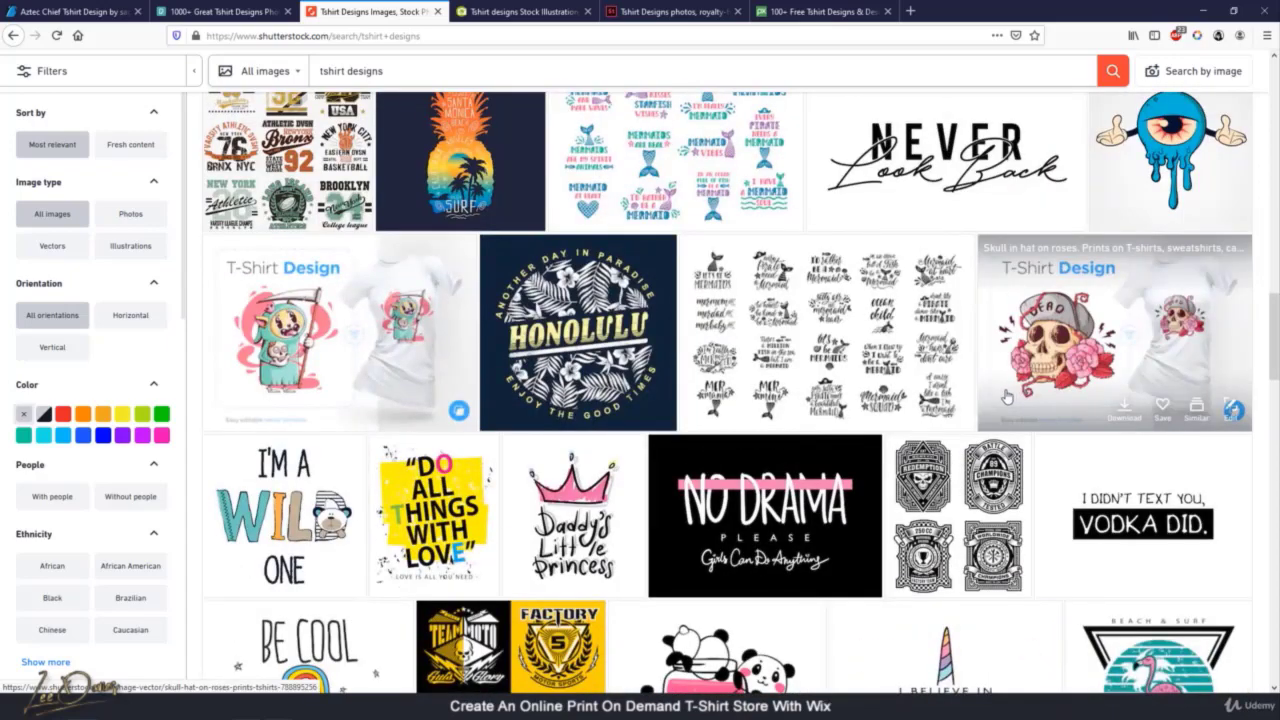
scroll(1015, 395, down, 4)
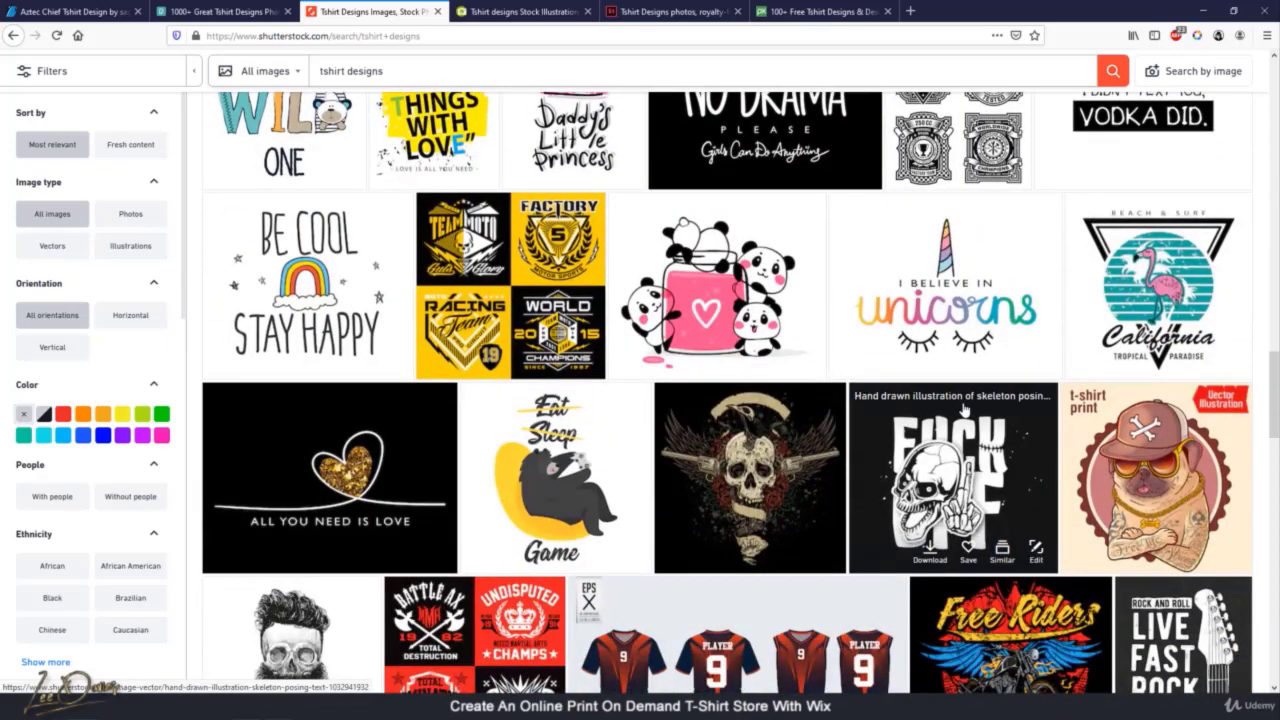
scroll(963, 410, up, 2)
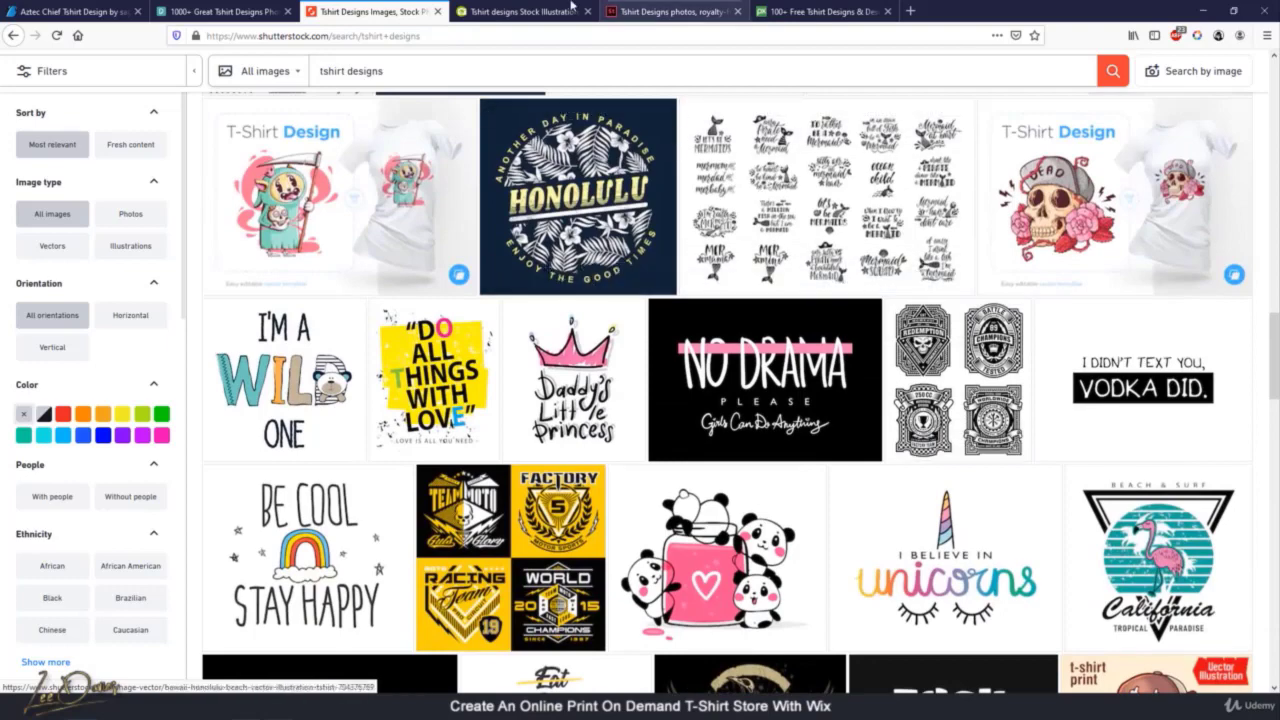
Switch to Depositphotos and look through its illustration results for tshirt designs
click(520, 11)
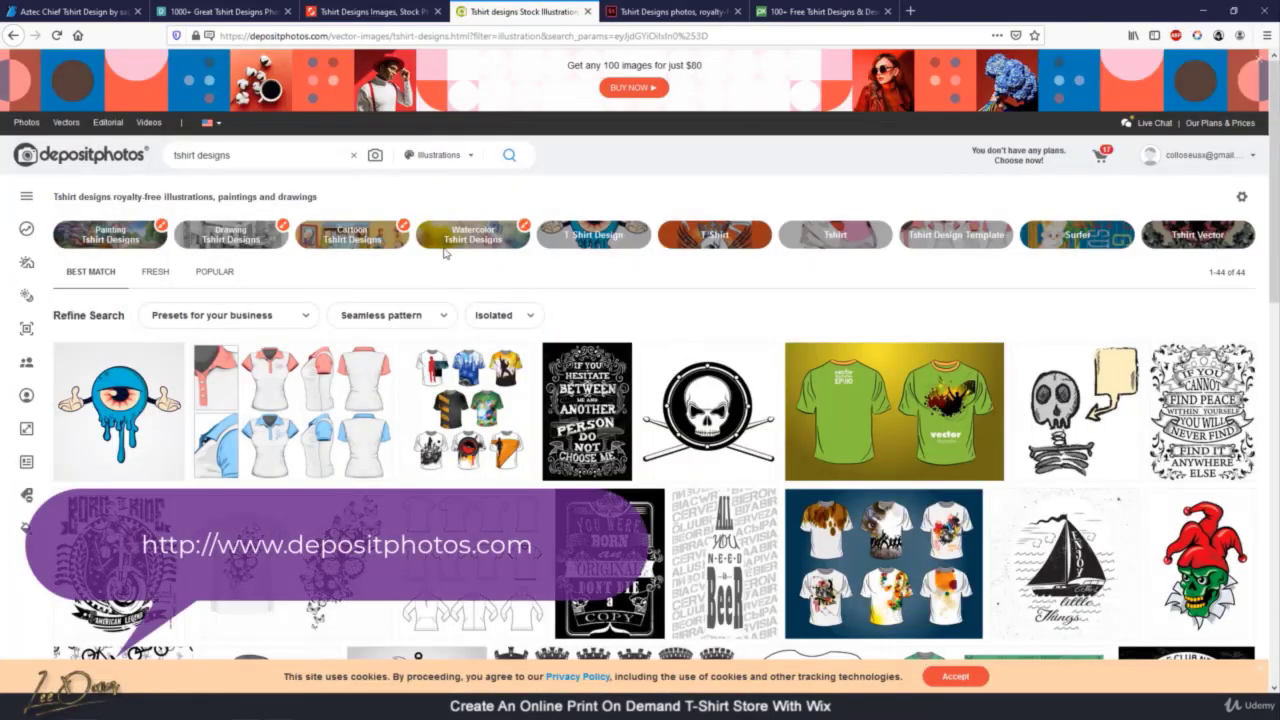
scroll(455, 270, down, 5)
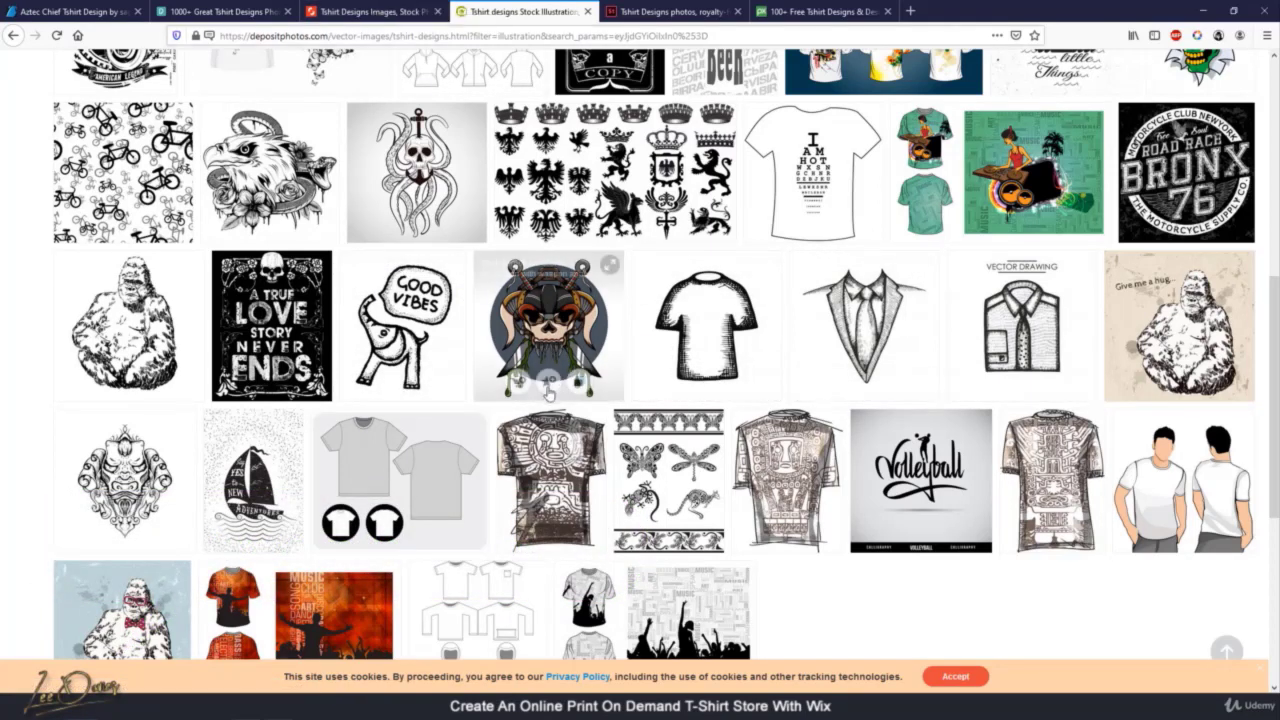
scroll(560, 410, down, 5)
scroll(566, 420, up, 15)
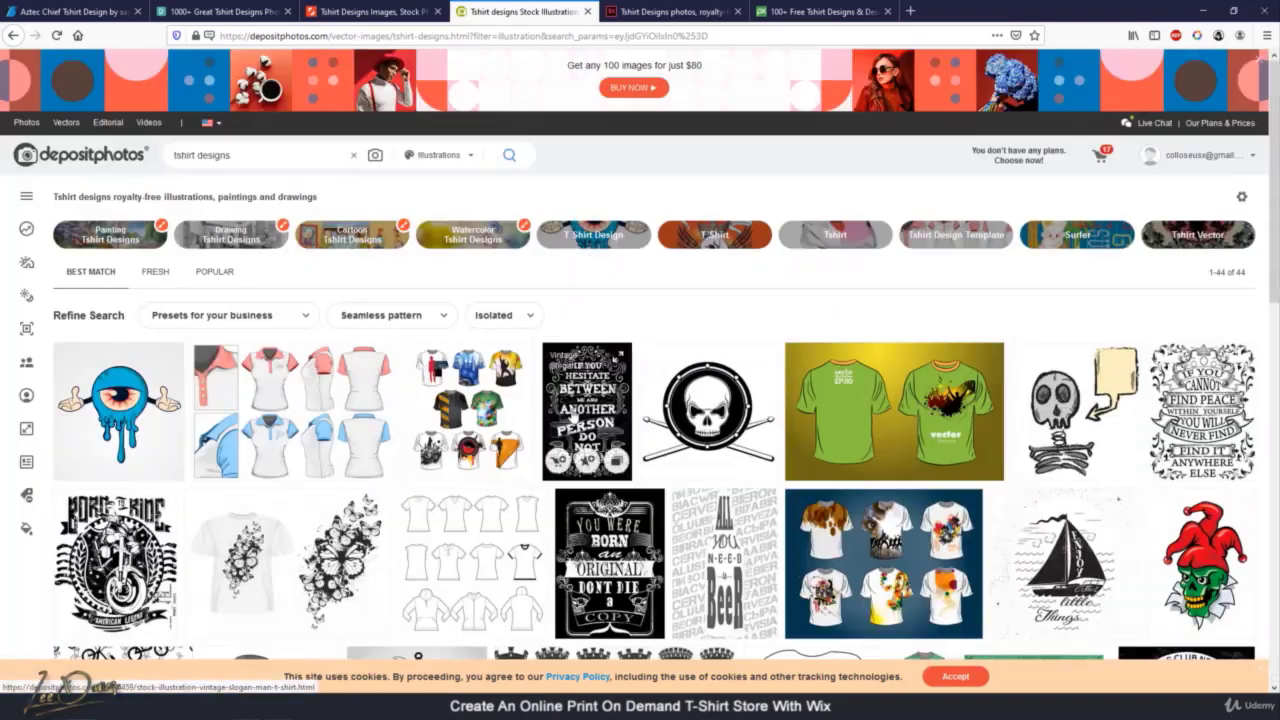
click(362, 10)
click(470, 14)
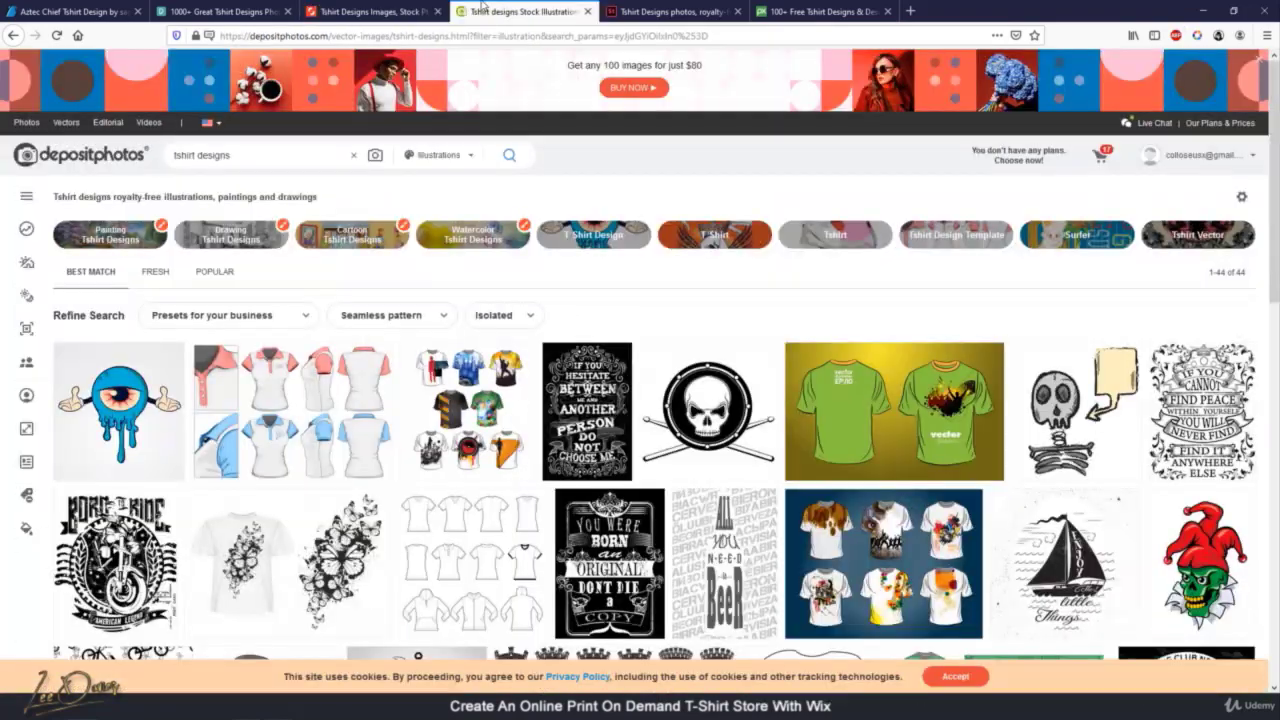
scroll(548, 470, down, 3)
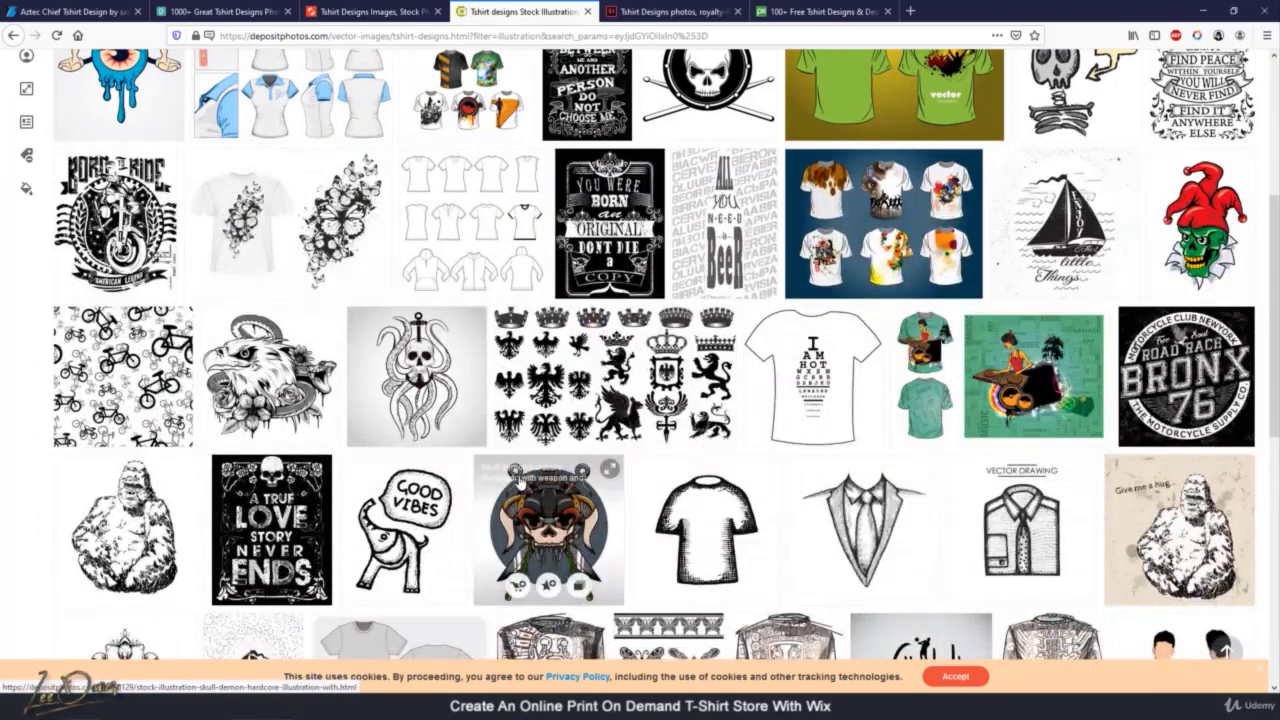
Switch to Adobe Stock and browse its results for tshirt designs, including slogan artwork and shirt mockups
click(670, 11)
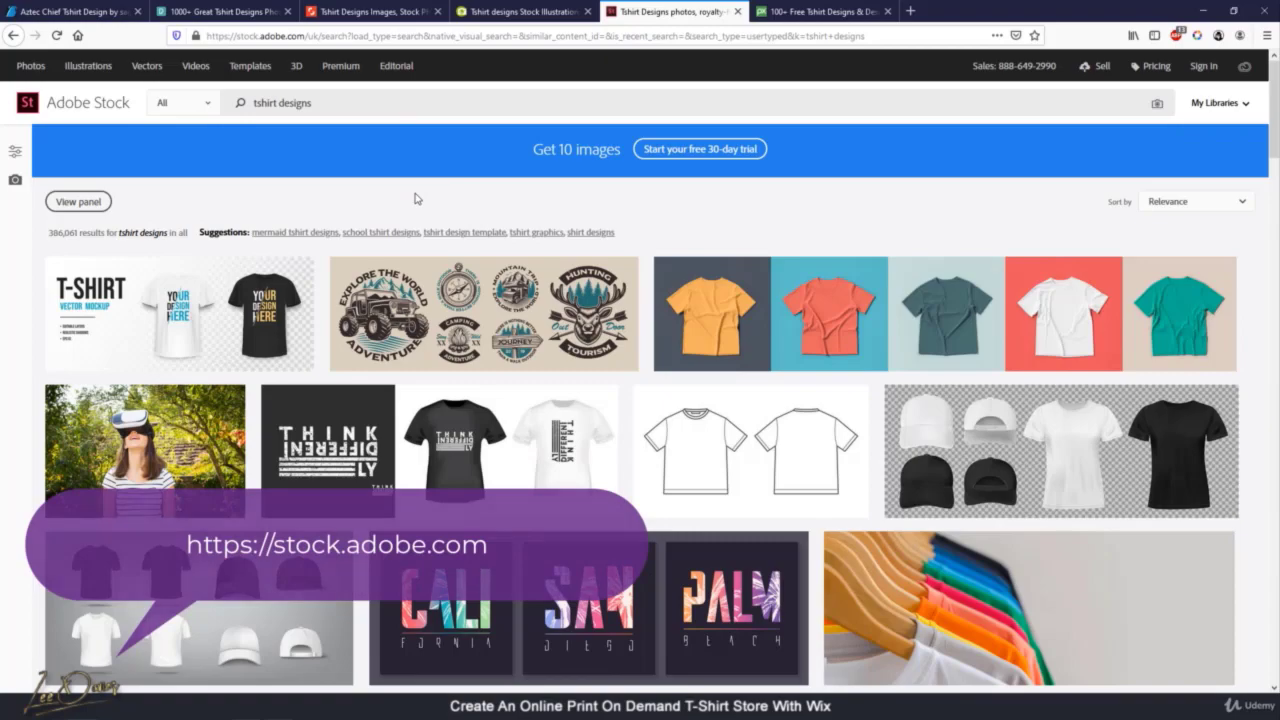
scroll(650, 420, down, 5)
scroll(655, 508, down, 5)
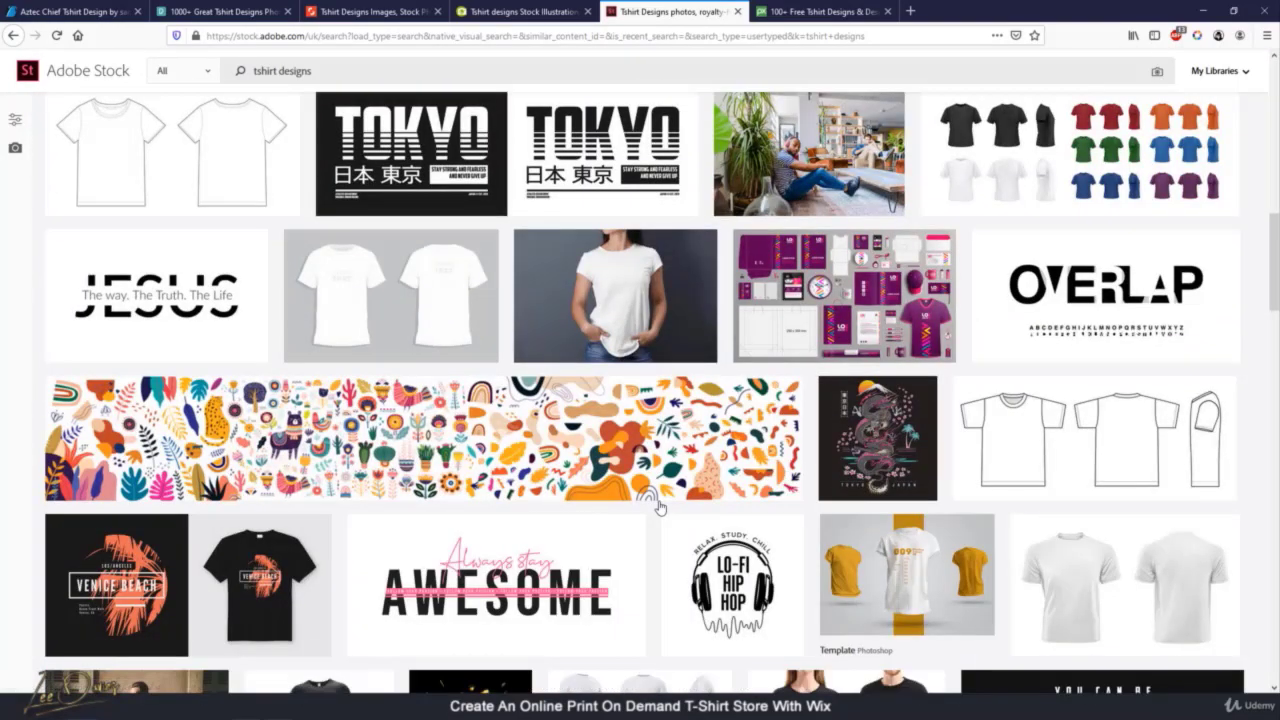
scroll(658, 508, down, 3)
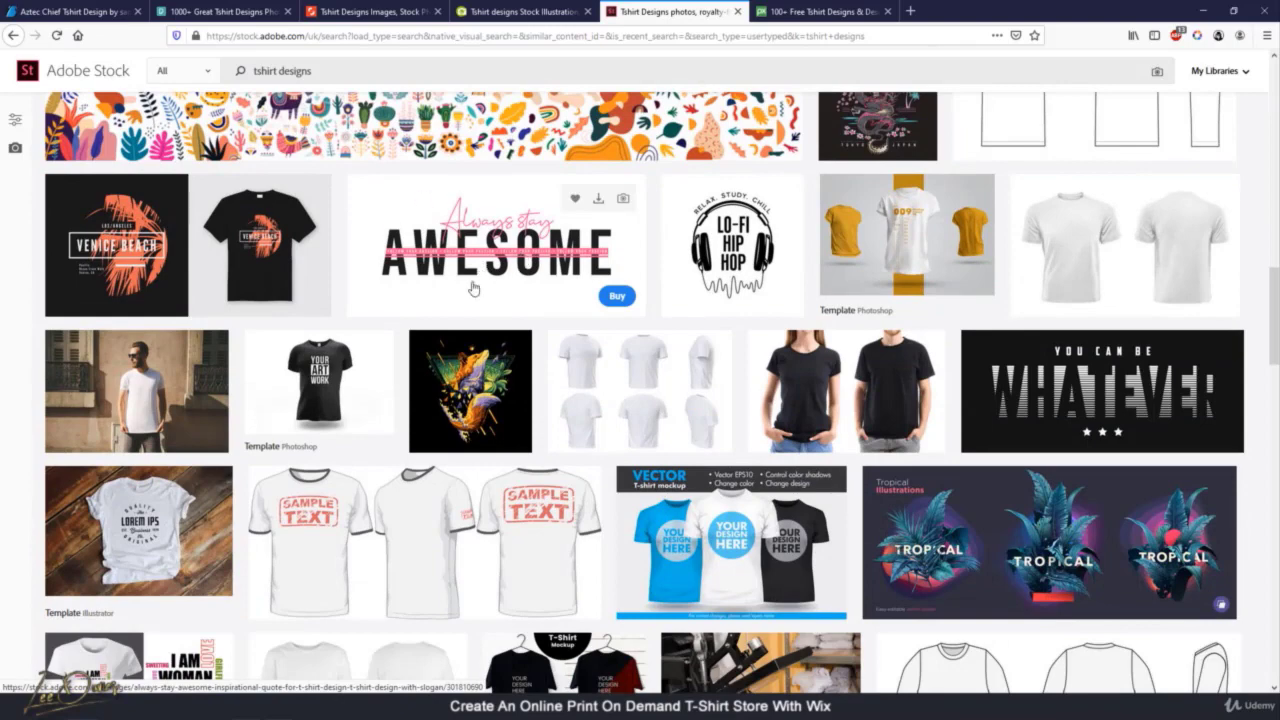
Switch to Pixabay and examine the range of free images in its tshirt designs results
click(820, 11)
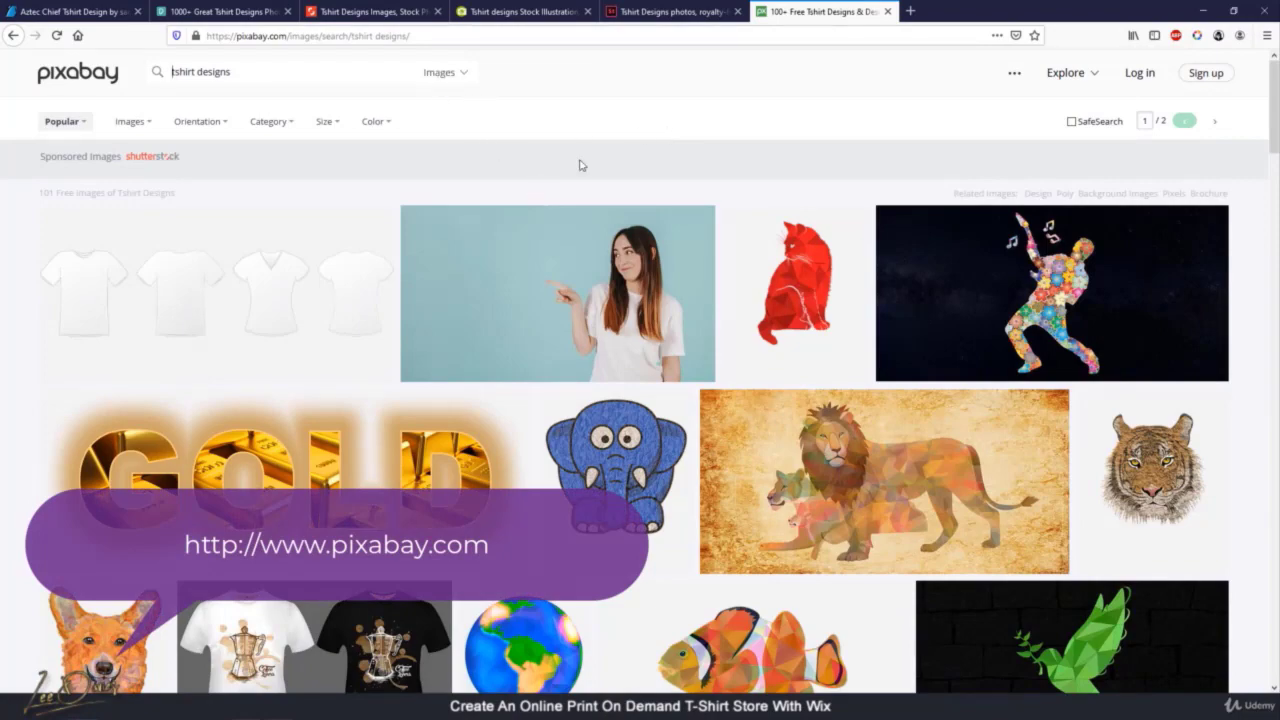
scroll(357, 414, down, 5)
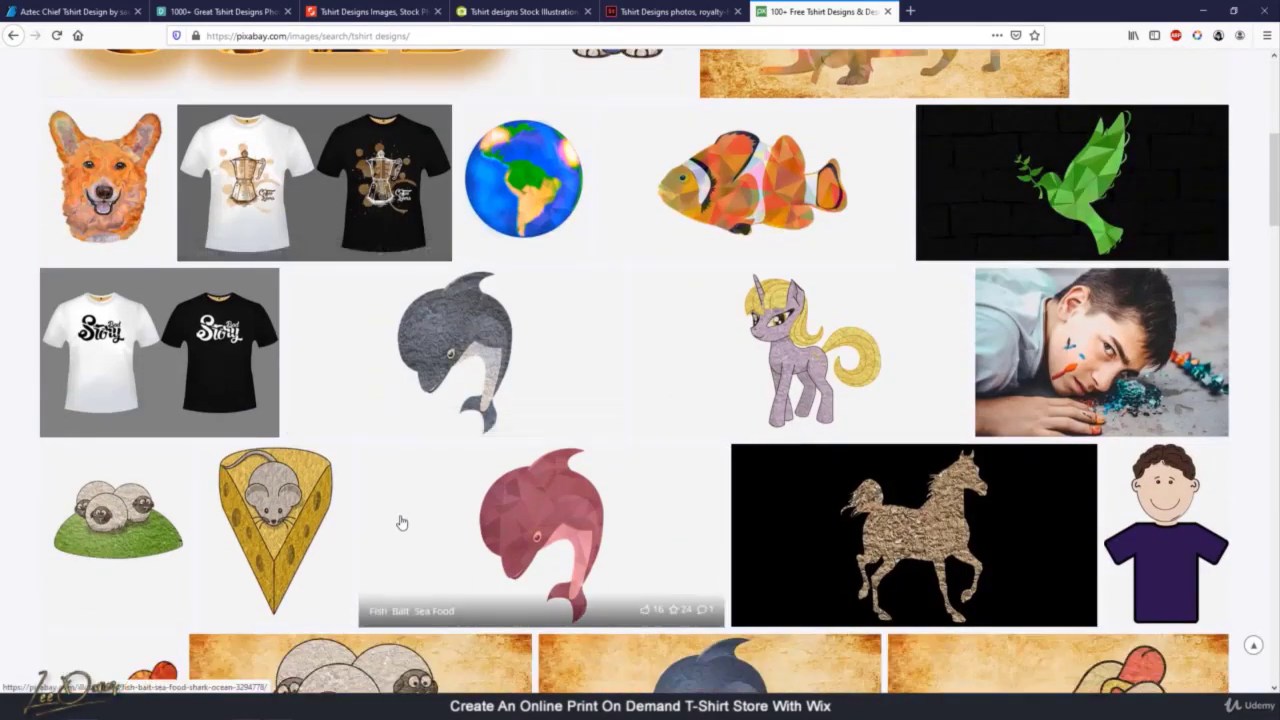
scroll(401, 522, down, 3)
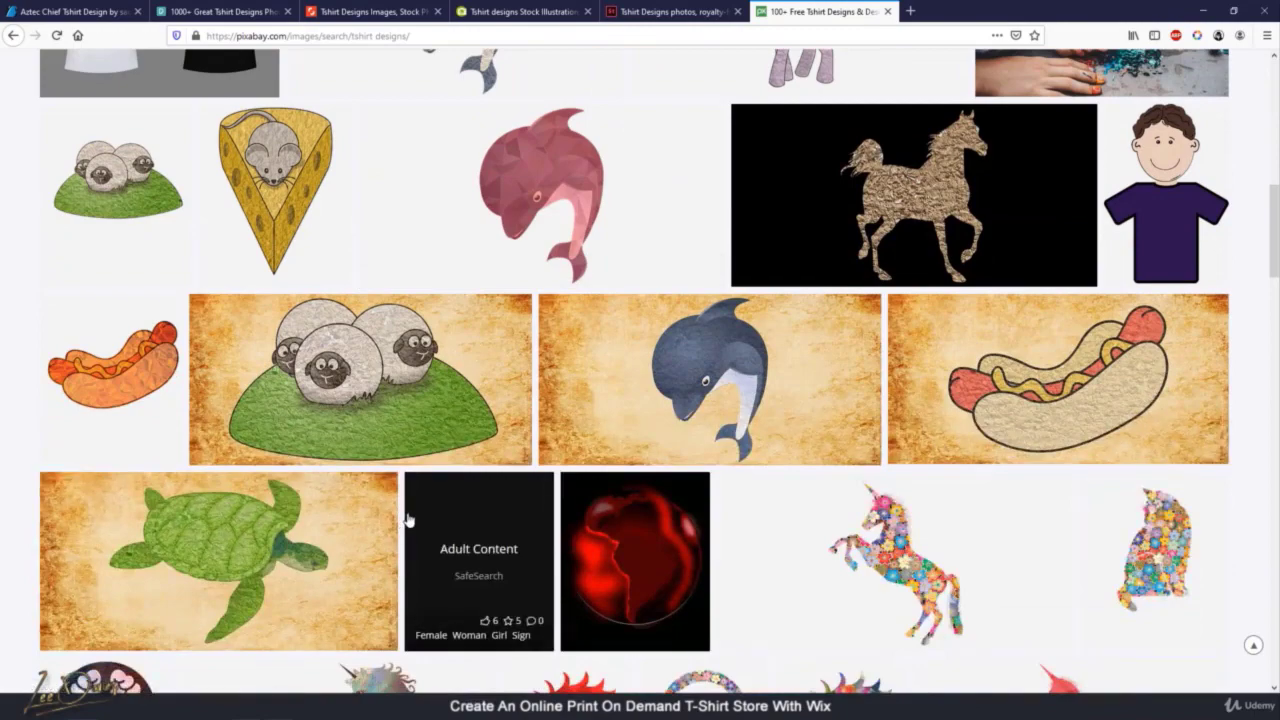
scroll(408, 519, up, 4)
scroll(408, 519, up, 4)
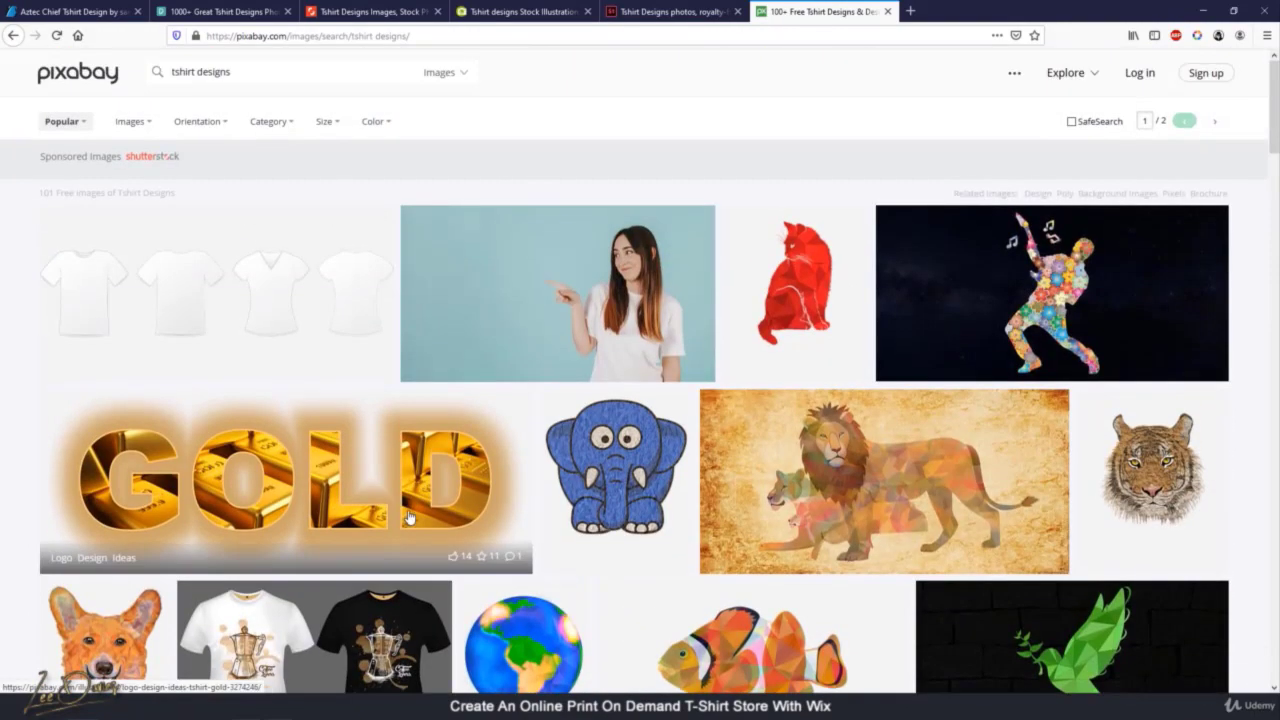
scroll(410, 516, down, 5)
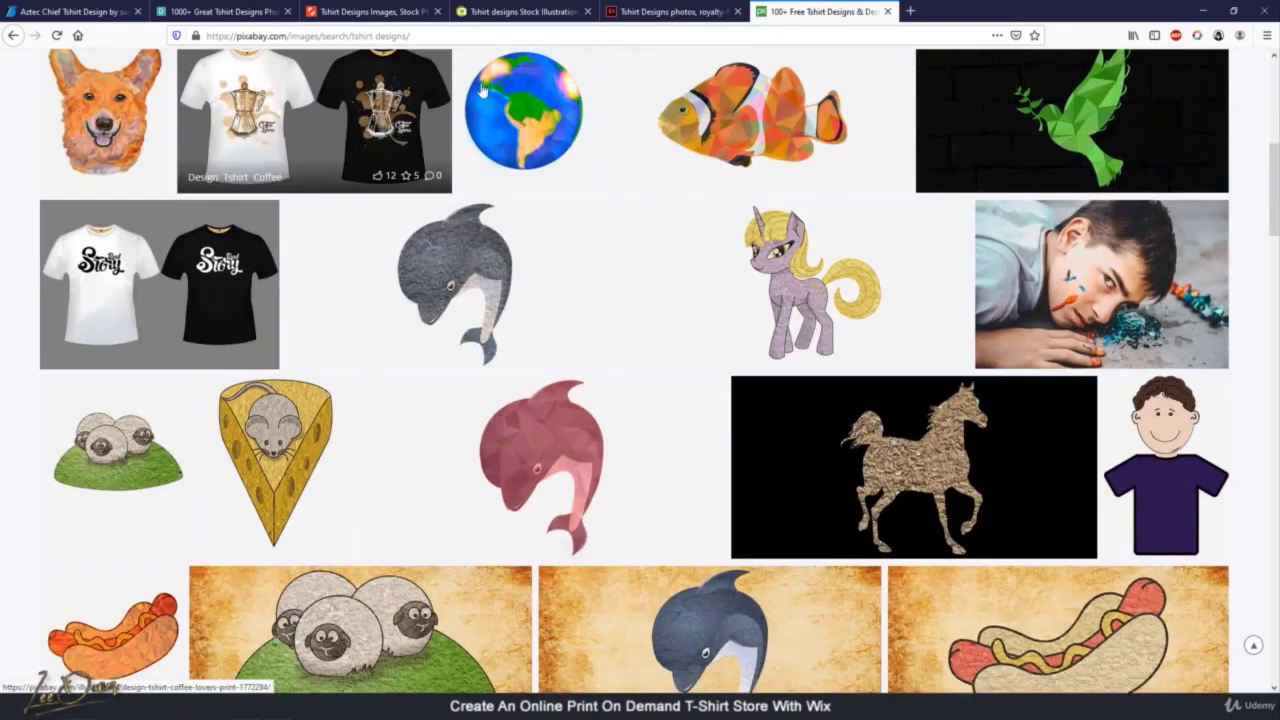
scroll(575, 400, down, 15)
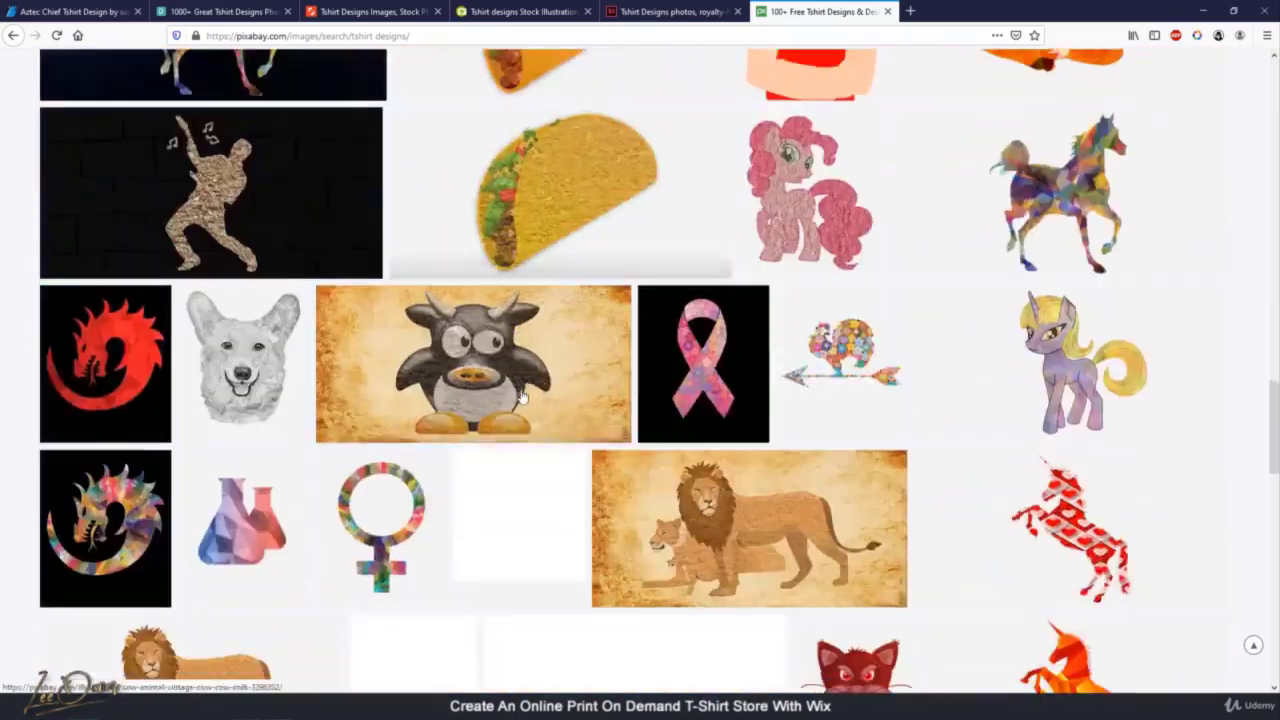
scroll(513, 404, down, 12)
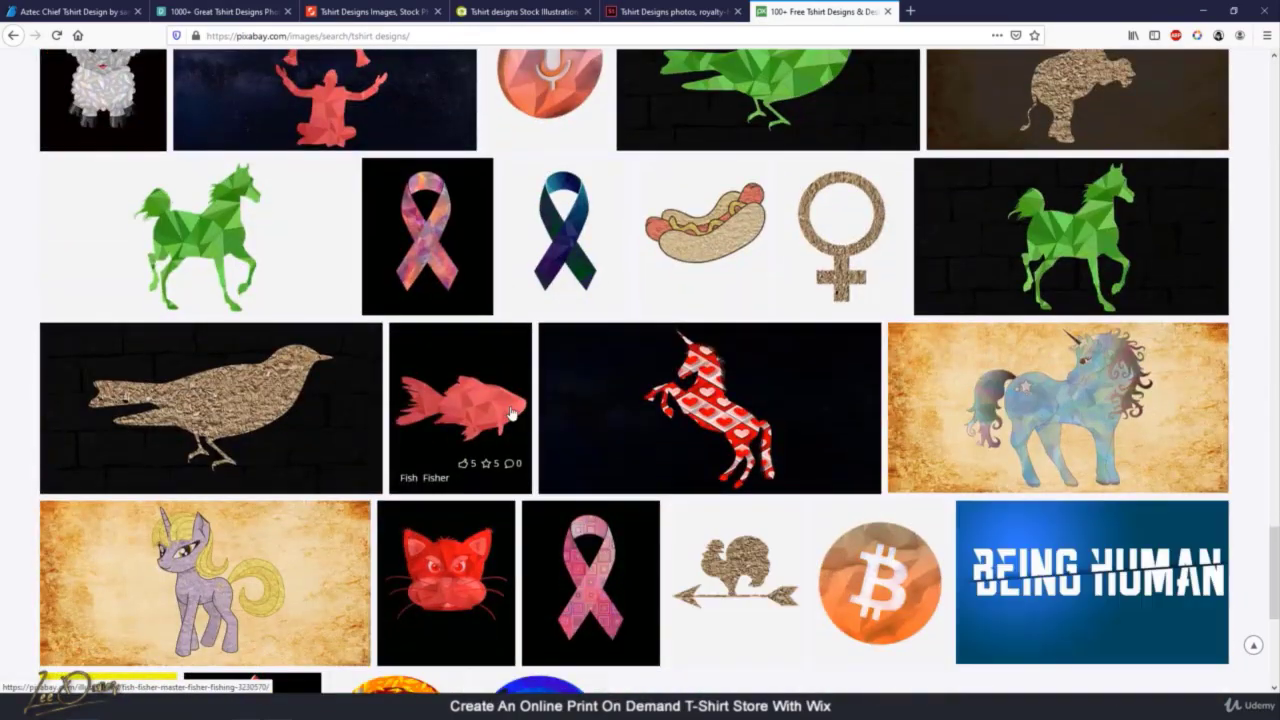